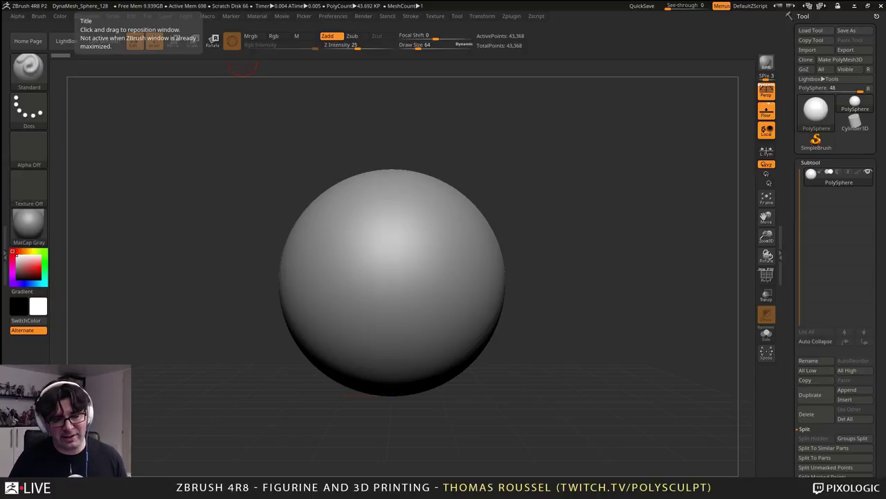
- Turn off perspective for viewing the sphere
alt+drag(530, 300, 523, 264)
drag(511, 316, 560, 251)
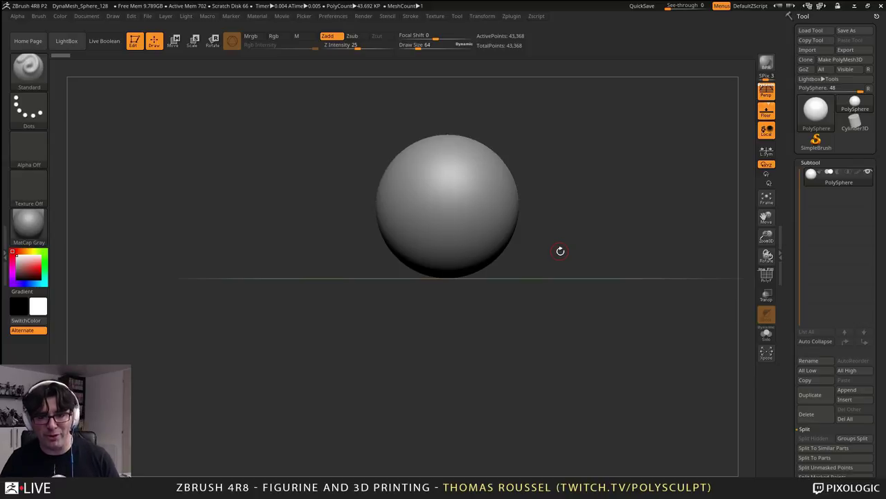
drag(568, 249, 475, 296)
key(p)
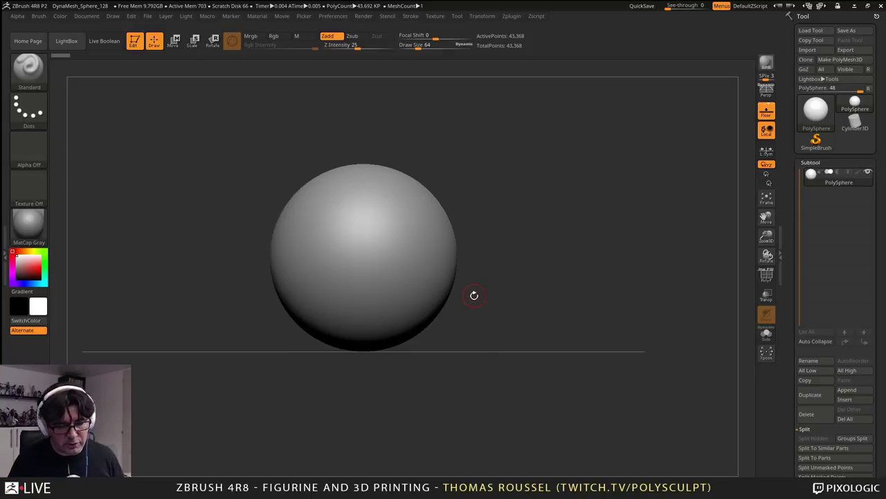
mouse_move(482, 326)
alt+mouse_down()
mouse_move(526, 287)
mouse_move(497, 331)
alt+mouse_up()
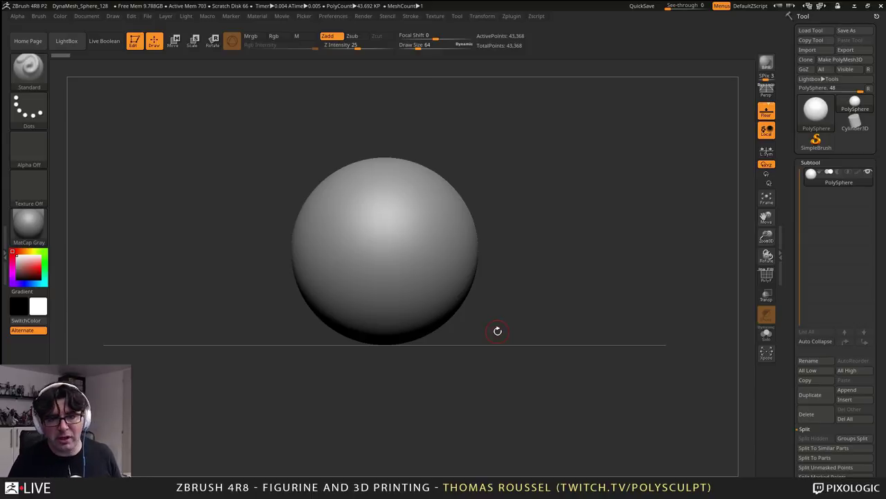
alt+drag(509, 310, 560, 323)
alt+drag(612, 277, 558, 279)
click(174, 42)
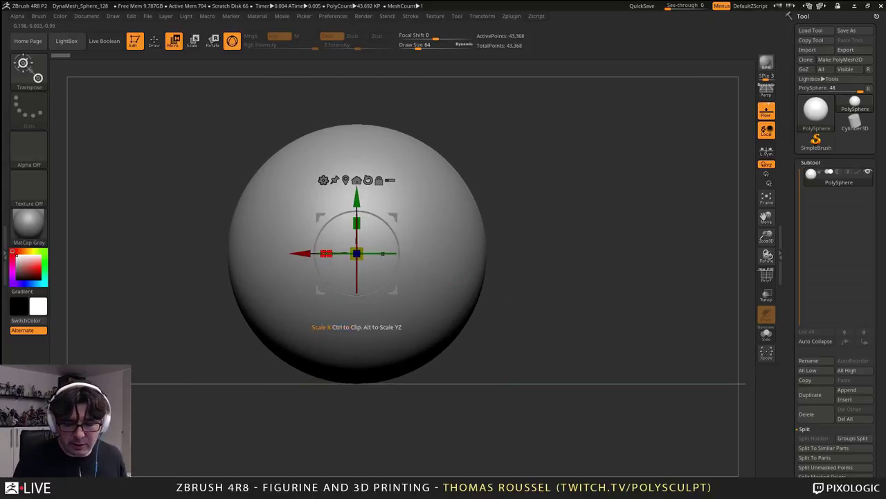
drag(325, 253, 331, 254)
drag(493, 262, 322, 258)
key(ctrl+z)
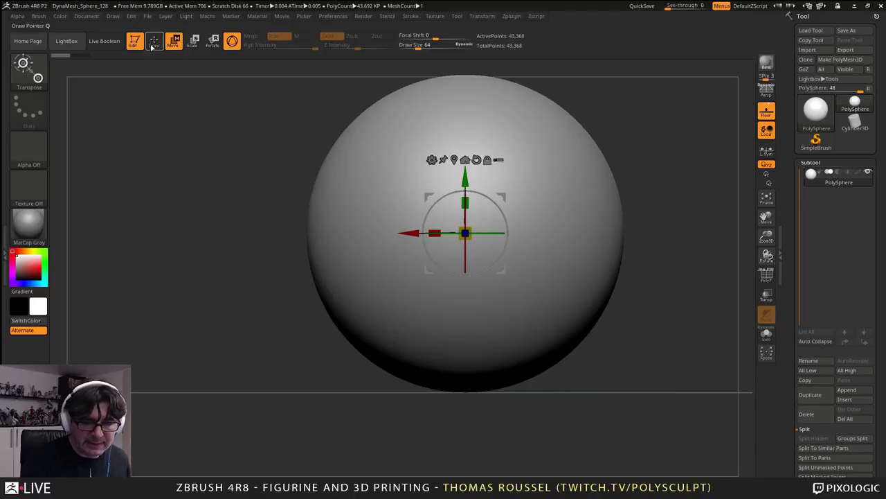
click(153, 43)
- Mask the lower front quarter of the sphere in side view, redoing the selection slightly lower, and invert the mask
mouse_move(659, 342)
alt+mouse_down()
mouse_move(578, 309)
mouse_move(733, 311)
alt+mouse_up()
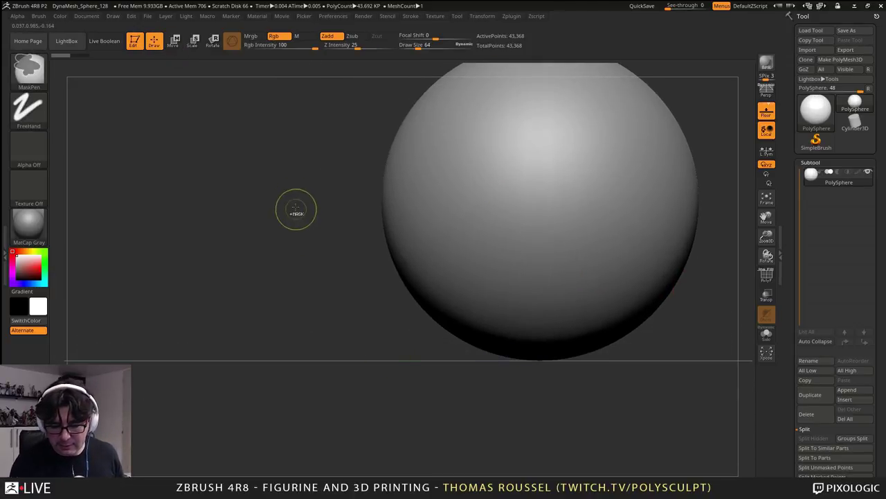
mouse_move(303, 211)
ctrl+mouse_down()
mouse_move(499, 416)
mouse_move(531, 433)
ctrl+mouse_up()
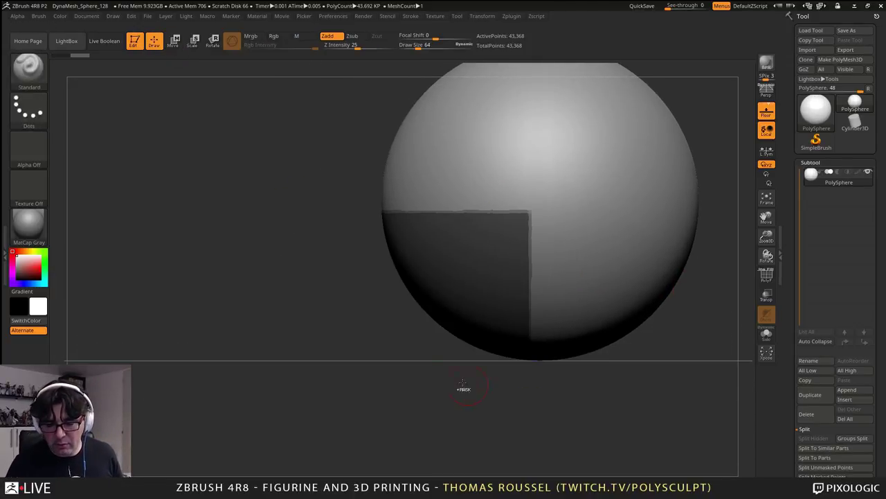
ctrl+drag(461, 388, 356, 302)
mouse_move(328, 236)
ctrl+mouse_down()
mouse_move(504, 374)
mouse_move(531, 419)
ctrl+mouse_up()
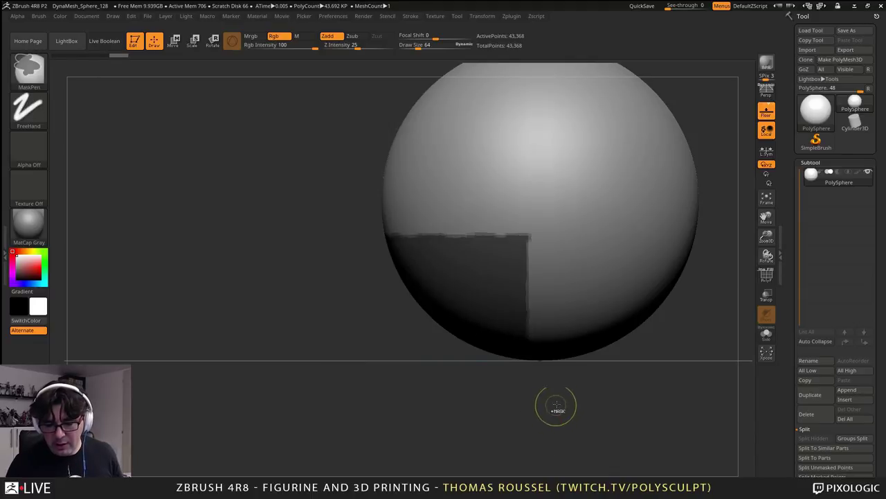
ctrl+click(554, 424)
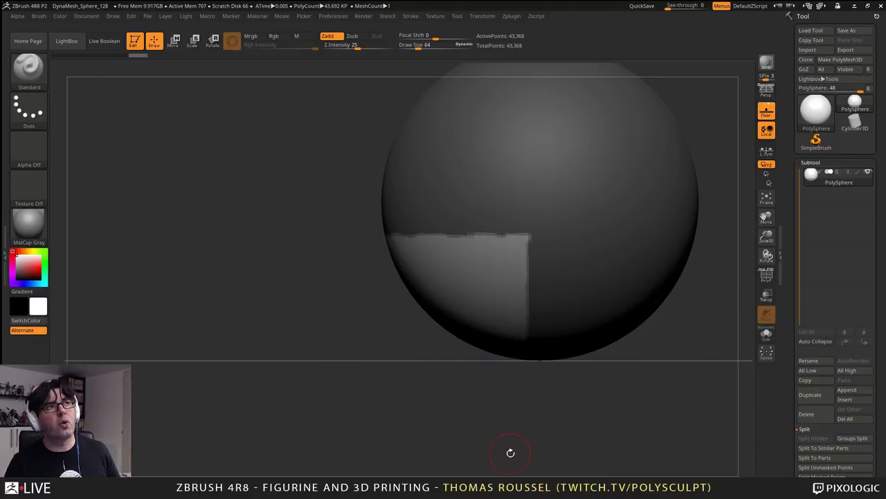
- Move the unmasked lower front section straight down with the gizmo to block out the jaw
drag(510, 452, 588, 377)
click(173, 40)
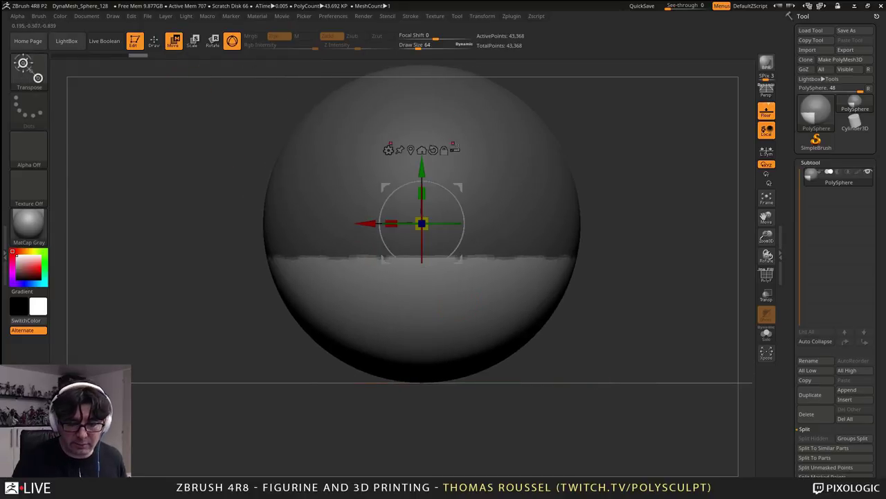
drag(415, 230, 408, 317)
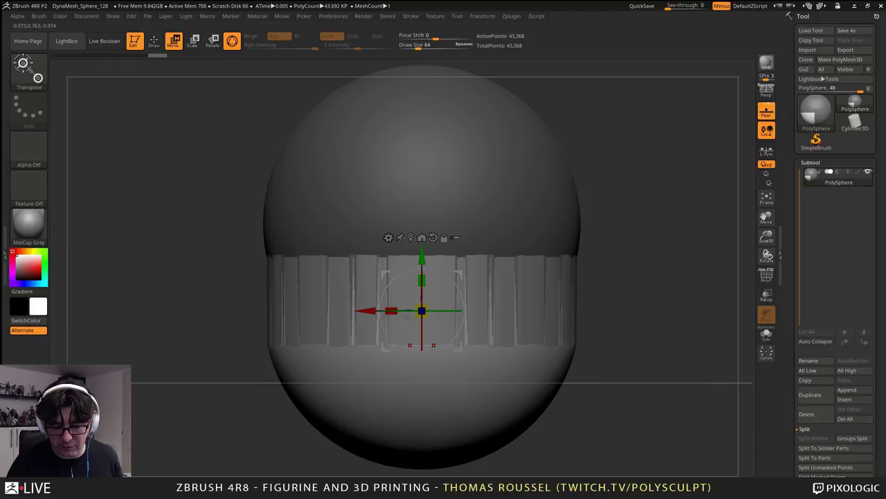
- Tilt and narrow the extended jaw block with the transform gizmo so the face tapers toward the chin
shift+drag(617, 323, 547, 310)
drag(516, 225, 515, 200)
drag(511, 327, 547, 301)
- Return to sculpting mode and set the Standard brush's draw size to 108
click(154, 42)
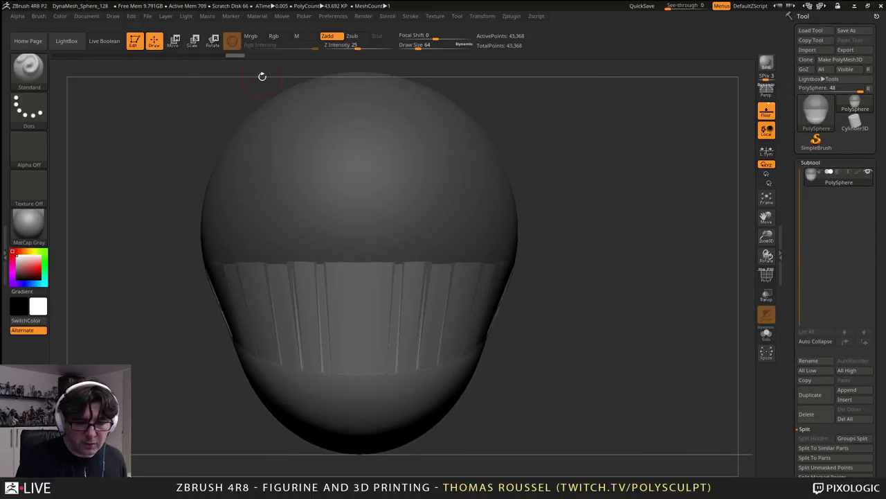
alt+drag(547, 265, 592, 252)
key(s)
mouse_move(603, 257)
mouse_down()
mouse_move(618, 257)
mouse_move(609, 257)
mouse_up()
alt+drag(616, 234, 648, 250)
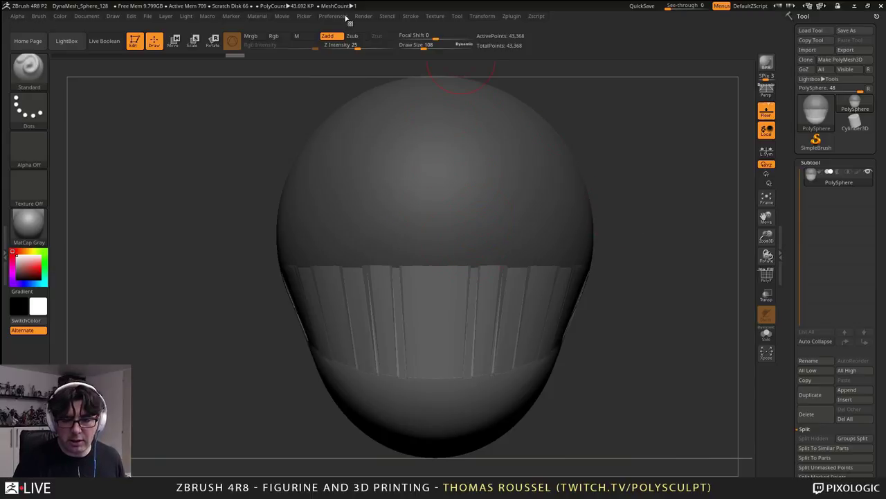
- Load the custom user interface configuration file with the brush and material shortcuts
click(344, 17)
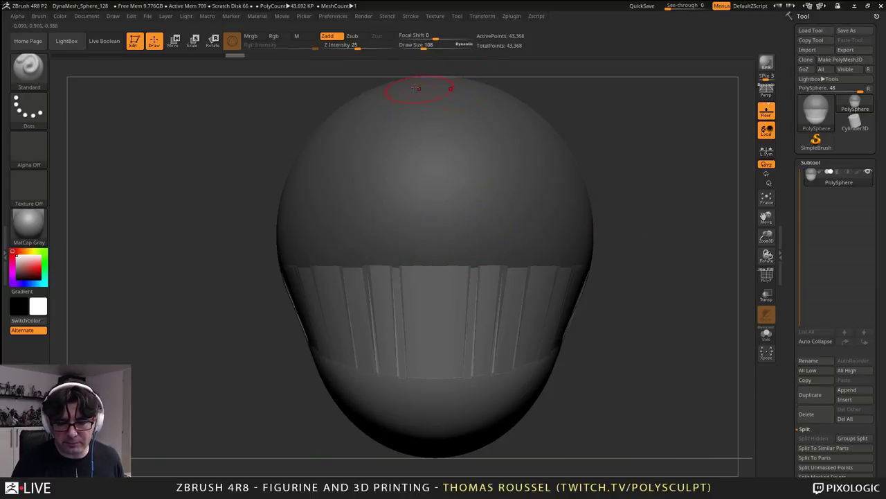
click(336, 16)
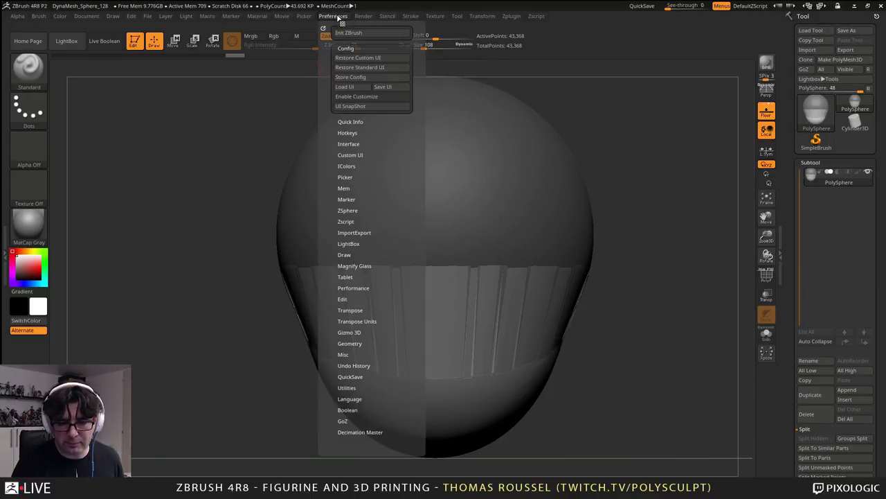
click(358, 87)
key(Escape)
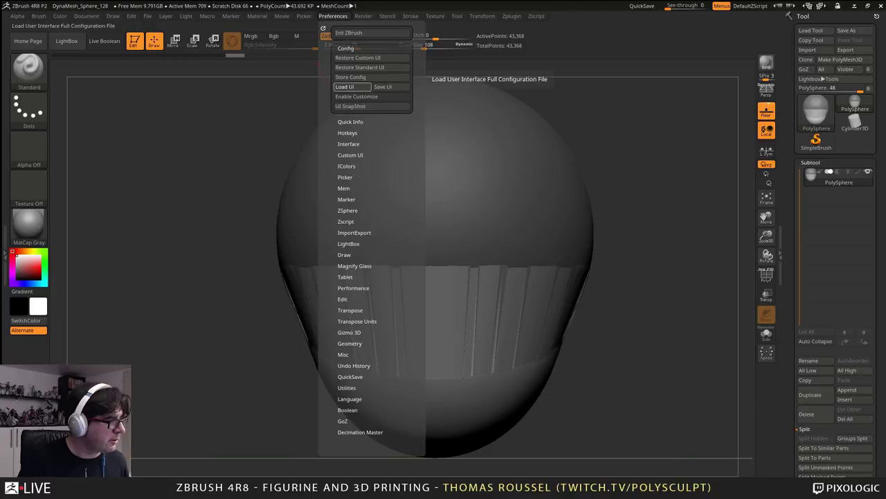
click(345, 86)
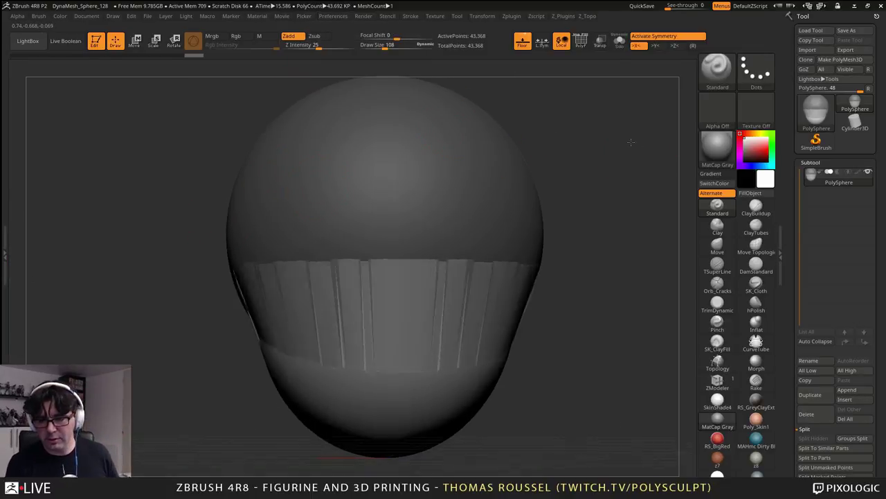
- Reshape the jaw's side and rear edge using the Move brush at draw size 393
mouse_move(555, 297)
alt+mouse_down()
mouse_move(539, 272)
mouse_move(511, 270)
mouse_move(502, 284)
alt+mouse_up()
click(718, 245)
key(s)
drag(592, 268, 612, 271)
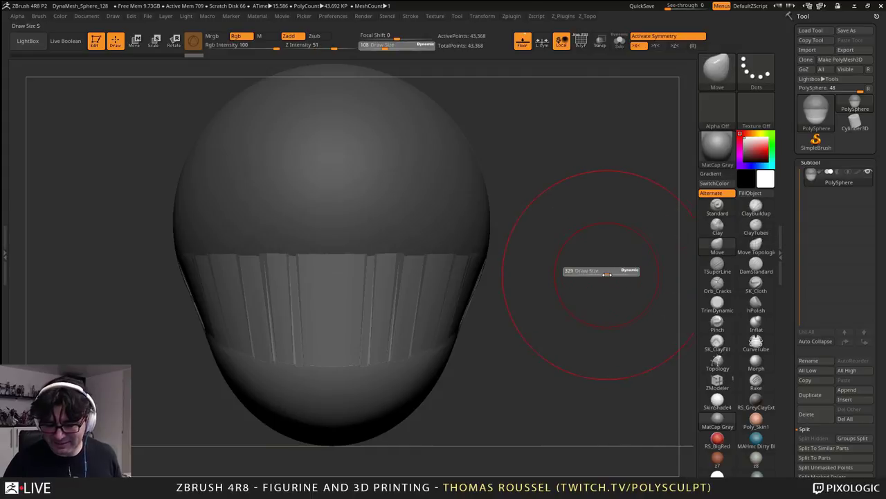
drag(446, 372, 460, 367)
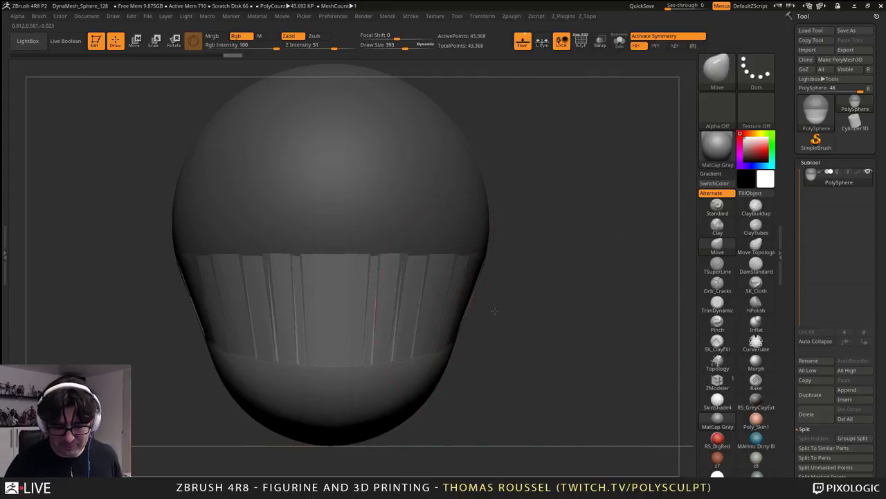
mouse_move(494, 311)
mouse_down()
mouse_move(420, 313)
mouse_move(400, 291)
mouse_up()
drag(466, 393, 464, 396)
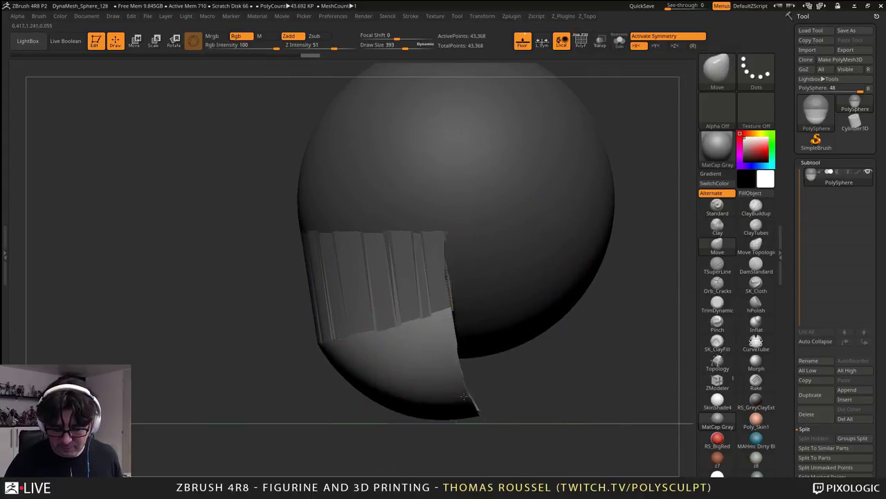
- Clear the mask and smooth the stretched jaw area so it blends into the skull
drag(270, 379, 360, 367)
mouse_move(412, 305)
shift+mouse_down()
mouse_move(372, 346)
mouse_move(300, 368)
mouse_move(376, 299)
mouse_move(325, 300)
shift+mouse_up()
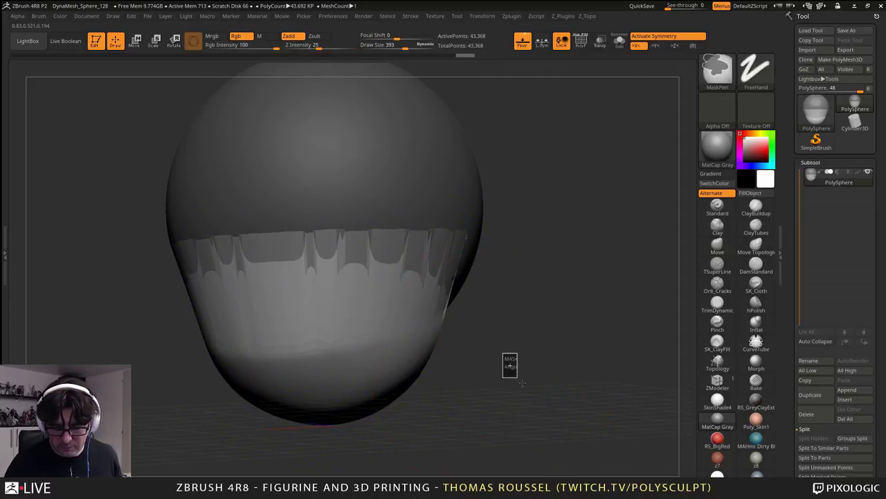
drag(508, 362, 484, 355)
shift+drag(443, 292, 431, 239)
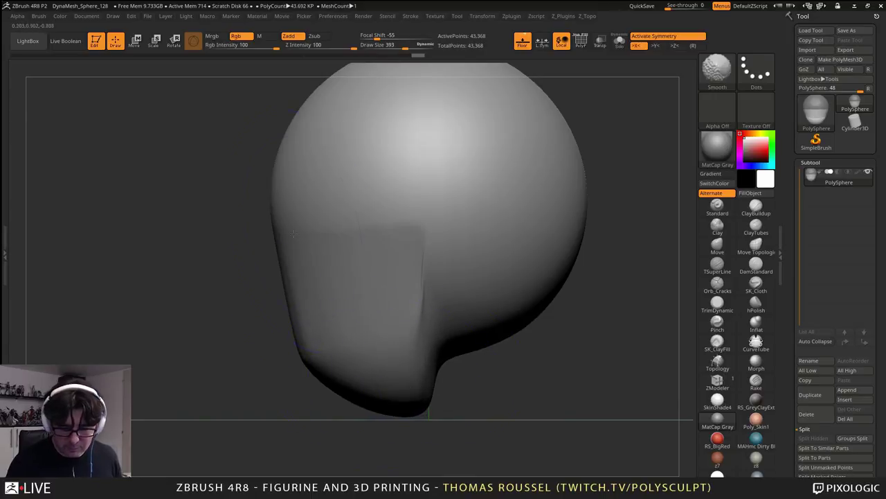
mouse_move(422, 338)
mouse_down()
mouse_move(505, 316)
mouse_move(449, 279)
mouse_up()
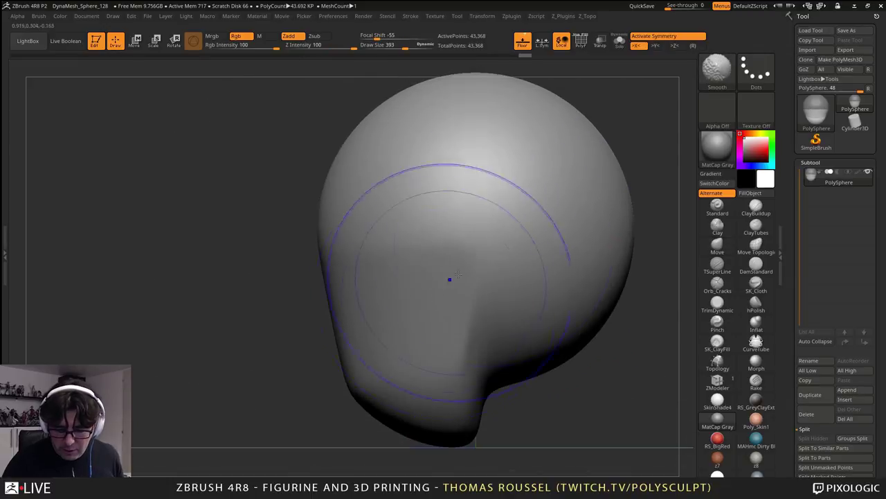
- Flatten the sides of the head with the TrimDynamic brush at draw size 427
mouse_move(511, 374)
mouse_down()
mouse_move(572, 333)
mouse_move(438, 394)
mouse_up()
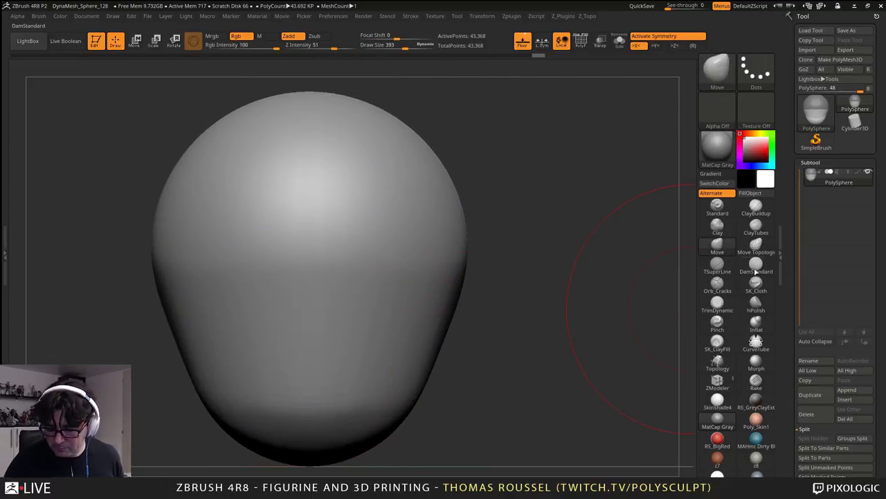
click(717, 304)
key(s)
drag(605, 327, 547, 336)
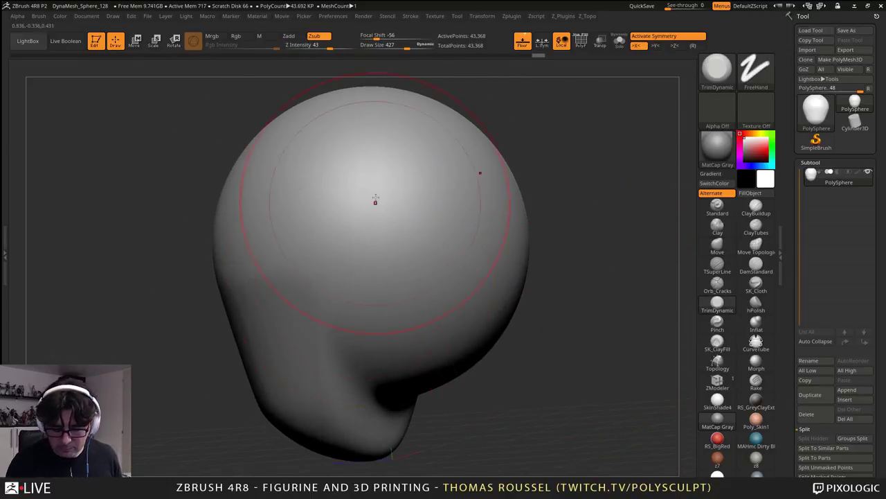
mouse_move(376, 200)
mouse_down()
mouse_move(352, 203)
mouse_move(311, 338)
mouse_up()
right_drag(310, 338, 350, 315)
drag(350, 315, 320, 367)
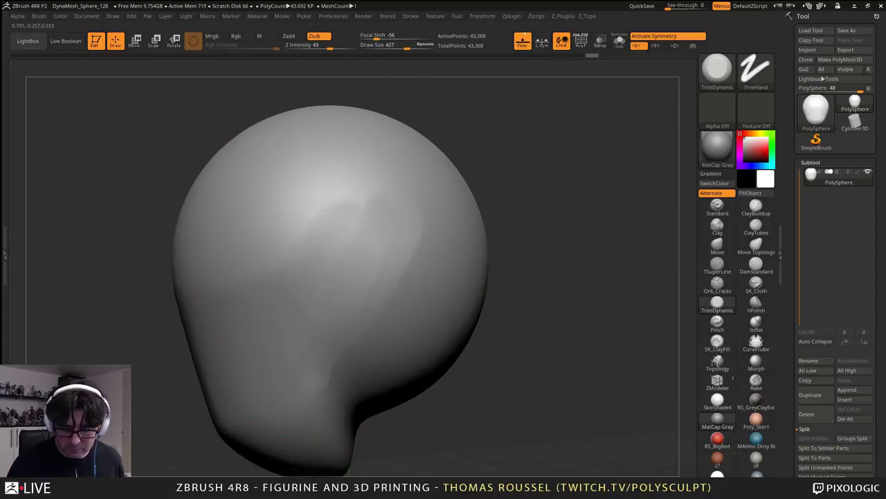
- Trim the cheek planes and the rear corner of the jaw with TrimDynamic
drag(290, 329, 290, 356)
mouse_move(291, 356)
right_down()
mouse_move(351, 394)
mouse_move(439, 293)
mouse_move(420, 291)
right_up()
mouse_move(390, 273)
mouse_down()
mouse_move(318, 324)
mouse_move(418, 261)
mouse_up()
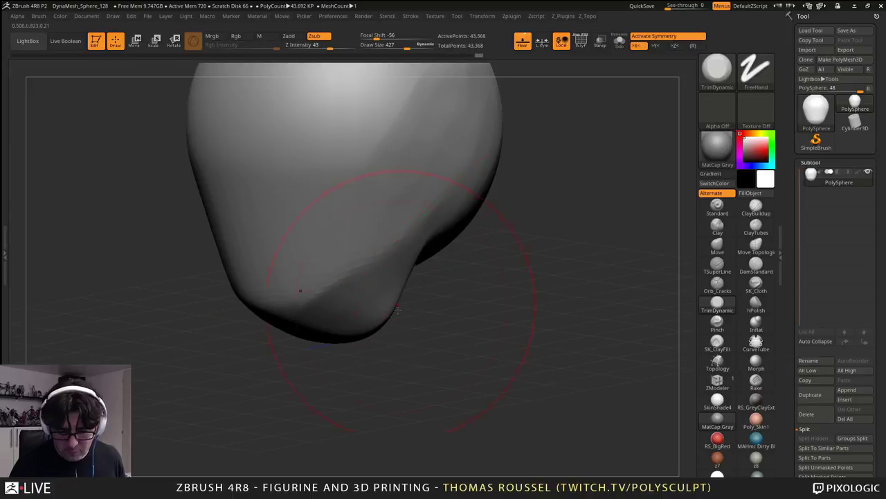
shift+right_drag(397, 310, 432, 298)
right_drag(420, 334, 386, 320)
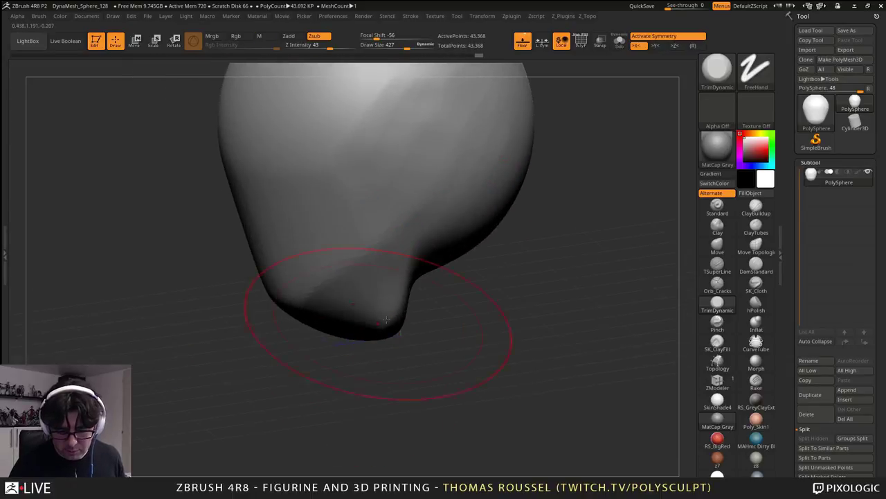
drag(386, 320, 444, 313)
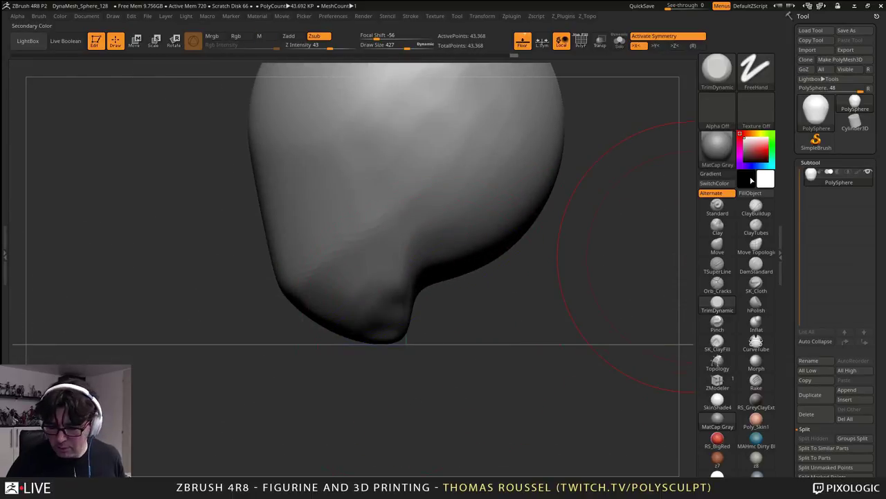
- Push the rear underside of the jaw upward with the Move brush at draw size 251
click(717, 247)
key(s)
drag(545, 321, 540, 320)
mouse_move(405, 337)
mouse_down()
mouse_move(393, 329)
mouse_move(422, 307)
mouse_up()
key(s)
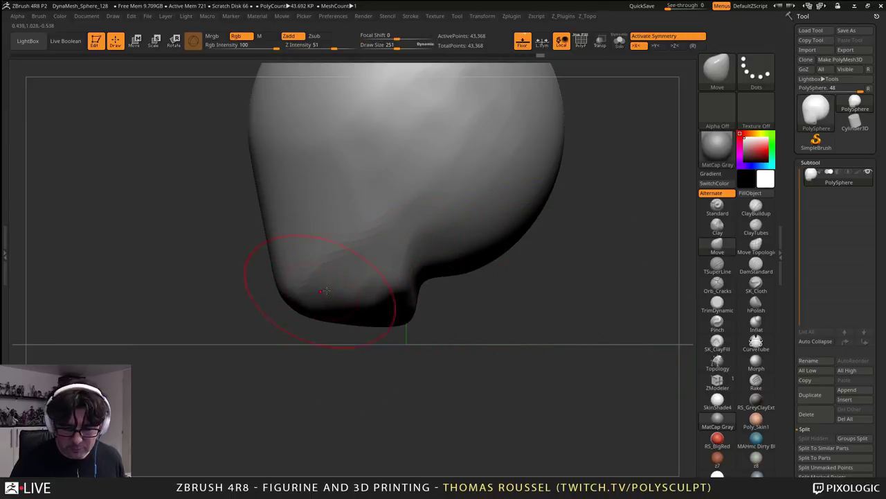
- Narrow the jaw and cheeks in front view with the Move brush at draw size 377
drag(360, 337, 531, 320)
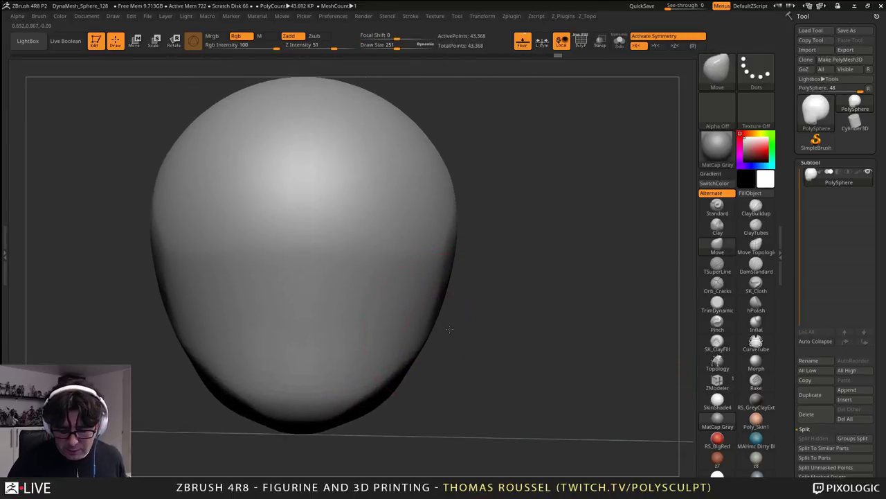
alt+drag(450, 329, 505, 263)
key(s)
drag(513, 271, 522, 271)
drag(396, 337, 386, 354)
drag(449, 329, 435, 321)
mouse_move(504, 247)
alt+mouse_down()
mouse_move(492, 287)
mouse_move(473, 273)
alt+mouse_up()
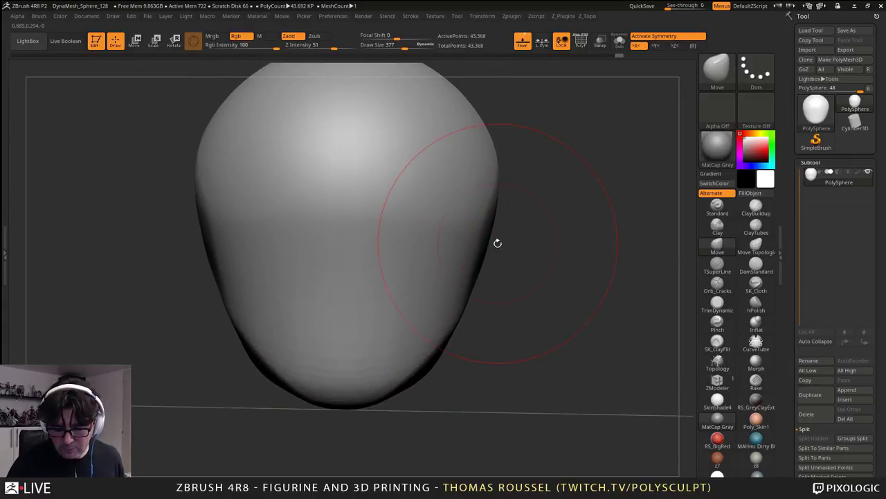
mouse_move(498, 243)
mouse_down()
mouse_move(480, 270)
mouse_move(471, 252)
mouse_up()
- Build up the jawline from the jaw angle to the chin using ClayBuildup at draw size 194
key(s)
click(507, 315)
alt+drag(545, 356, 501, 337)
click(756, 214)
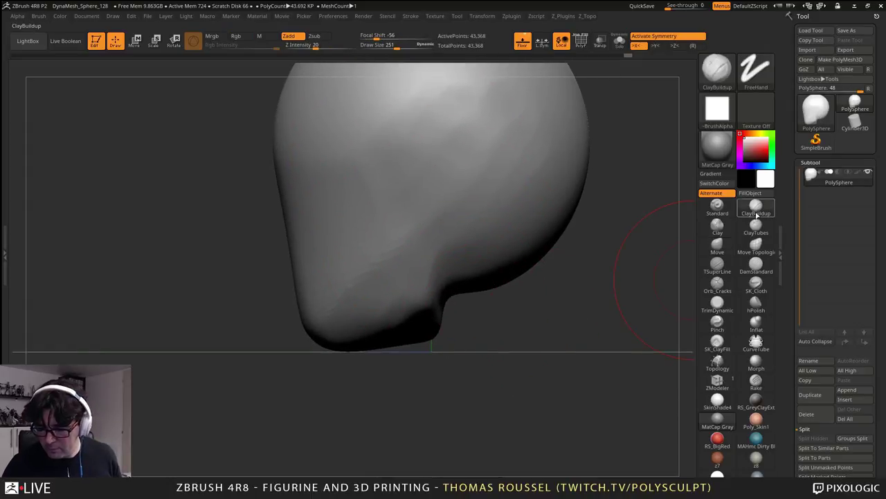
key(s)
drag(530, 298, 516, 302)
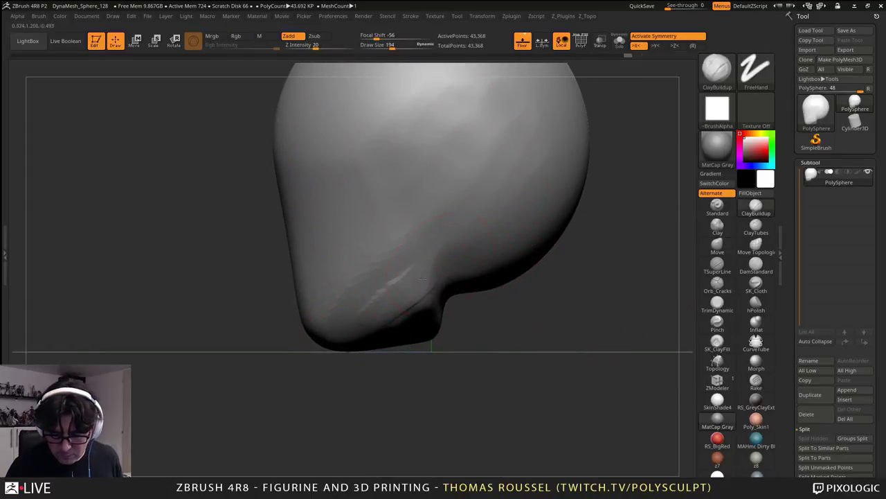
mouse_move(393, 307)
mouse_down()
mouse_move(344, 333)
mouse_move(333, 328)
mouse_up()
- Remesh the head with DynaMesh and smooth the built-up jawline
ctrl+drag(504, 330, 527, 383)
shift+drag(419, 276, 405, 295)
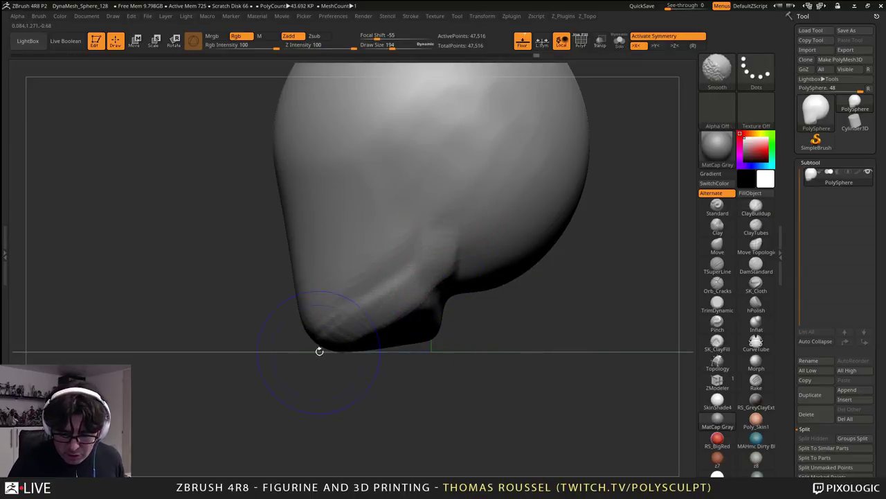
- Fill out the underside of the jaw with ClayBuildup strokes at draw size 194
drag(519, 360, 530, 298)
mouse_move(433, 330)
mouse_down()
mouse_move(439, 381)
mouse_move(393, 394)
mouse_up()
mouse_move(493, 410)
mouse_down()
mouse_move(509, 325)
mouse_move(485, 304)
mouse_up()
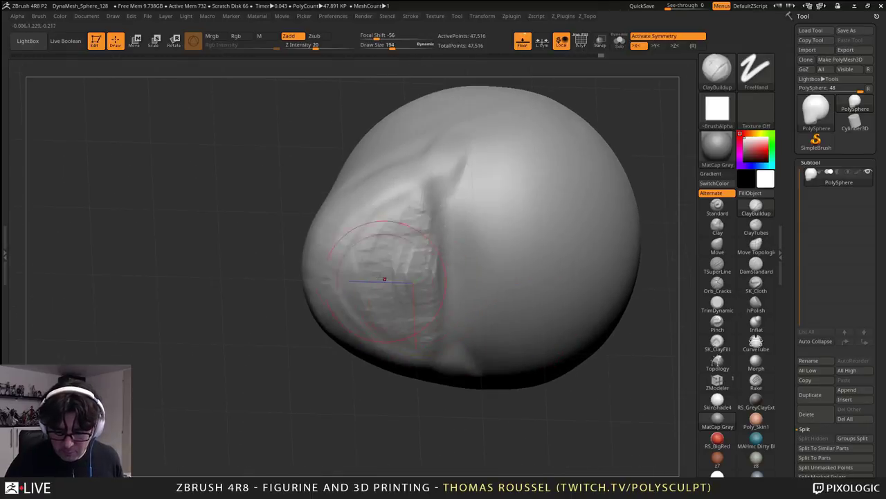
mouse_move(363, 260)
mouse_down()
mouse_move(407, 253)
mouse_move(508, 390)
mouse_move(488, 354)
mouse_move(461, 395)
mouse_move(591, 288)
mouse_up()
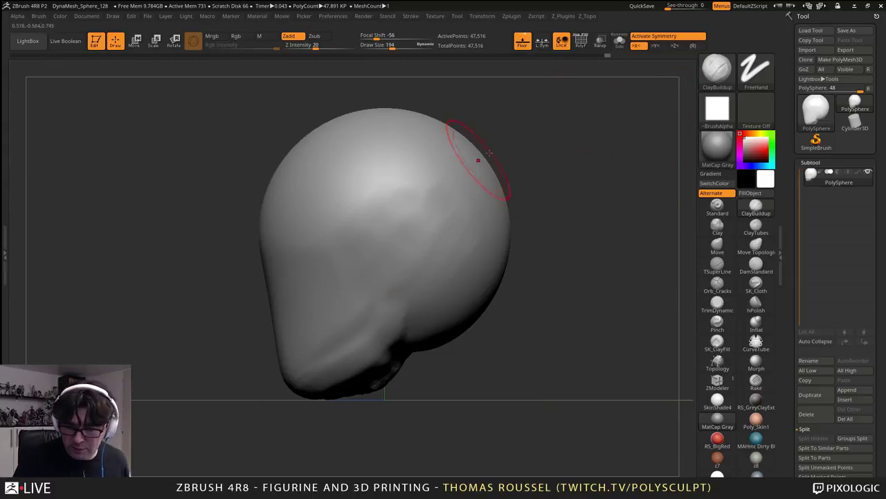
- Insert a cylinder from the IMM Primitives brush beneath the skull, behind the jaw, as the neck
click(713, 77)
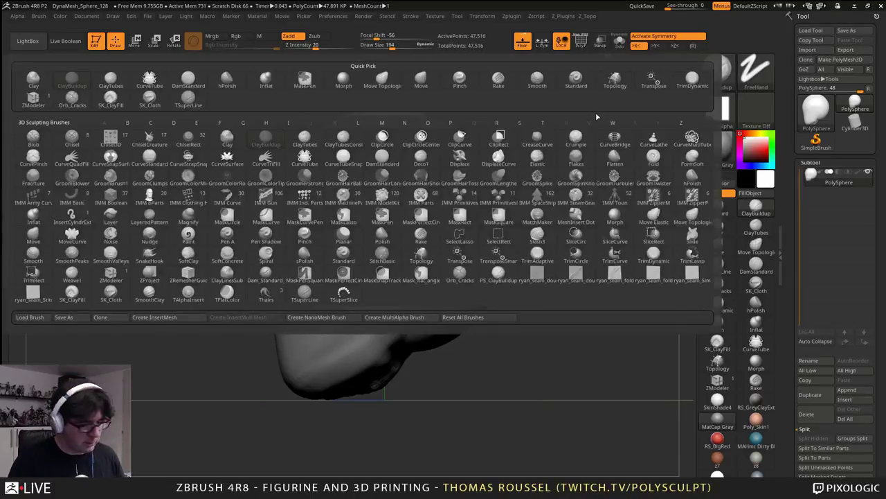
key(i)
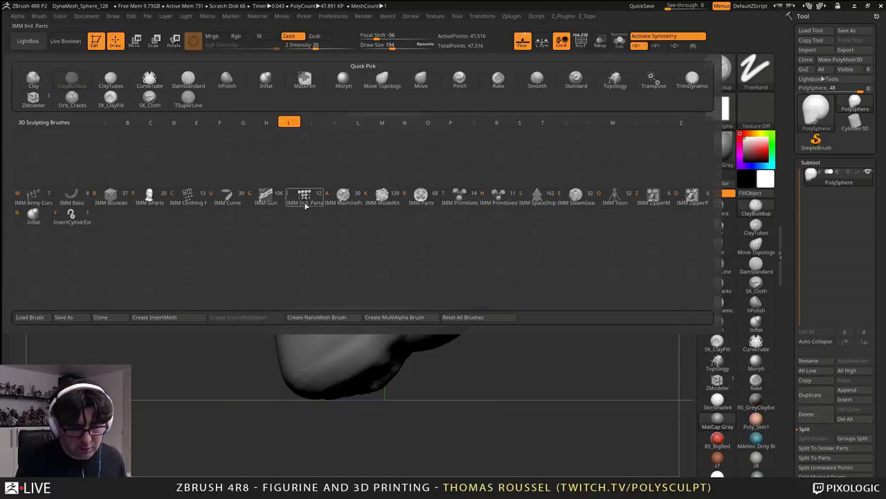
mouse_move(626, 203)
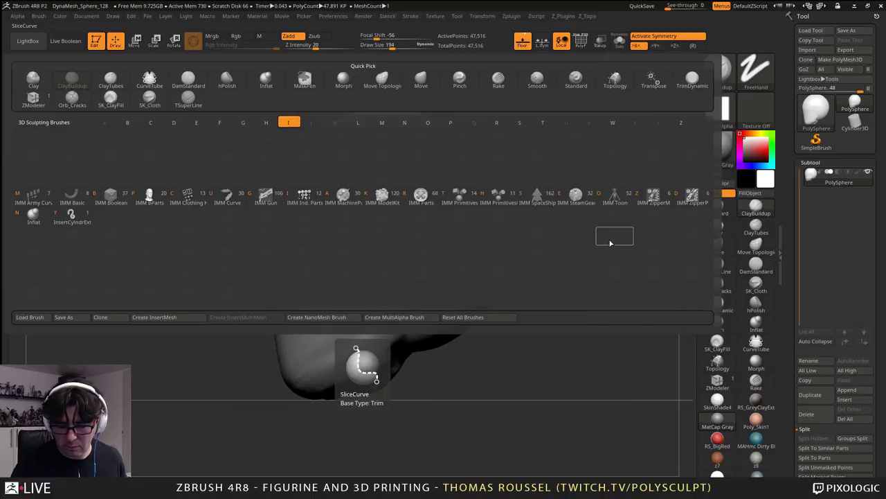
click(459, 195)
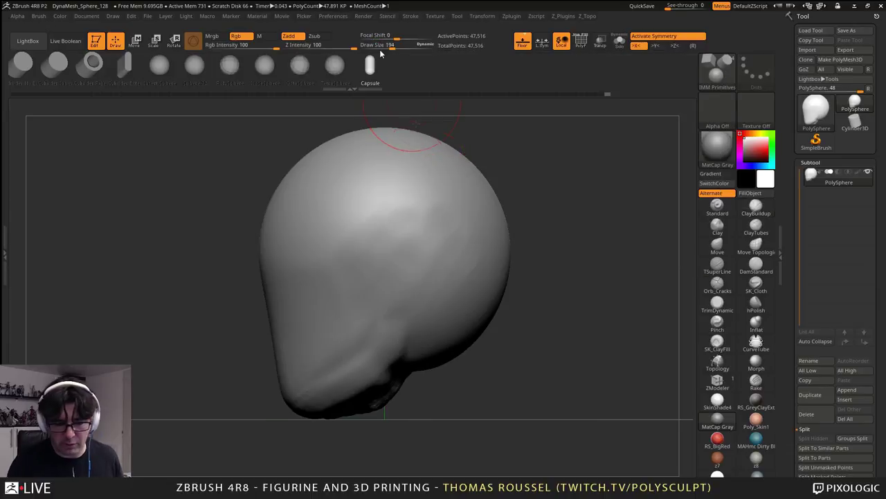
click(25, 67)
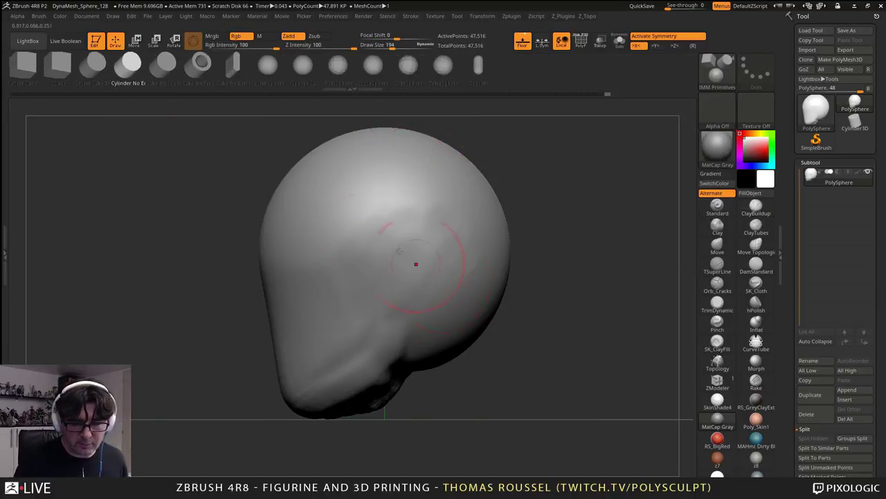
click(91, 67)
click(209, 65)
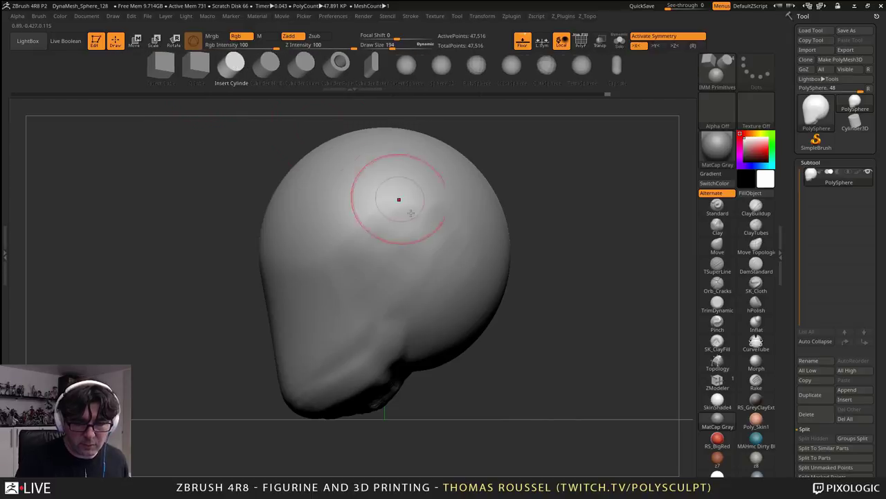
drag(530, 408, 459, 249)
drag(411, 350, 528, 259)
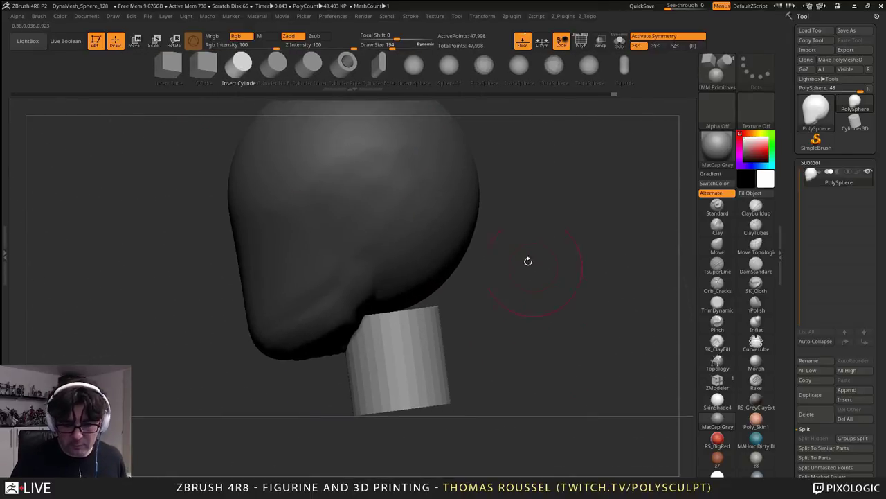
- Tilt the neck cylinder backward, push it up into the skull base and adjust its length and thickness with the gizmo
click(135, 39)
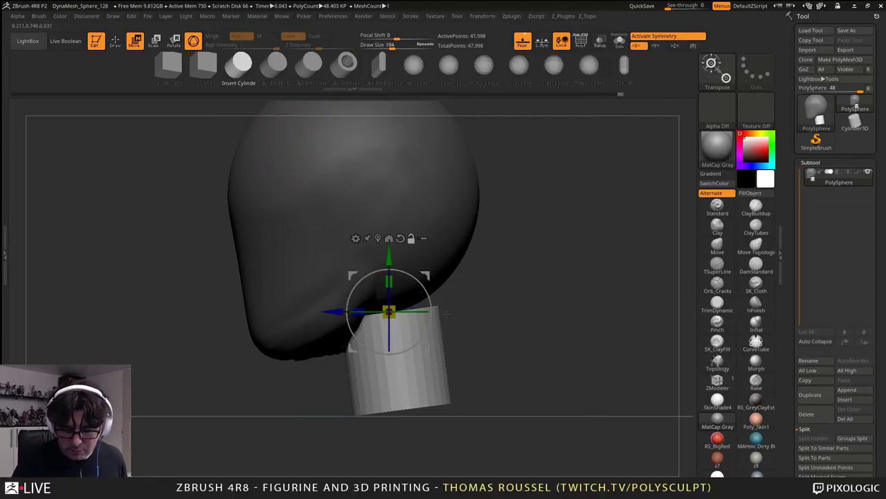
drag(413, 346, 415, 346)
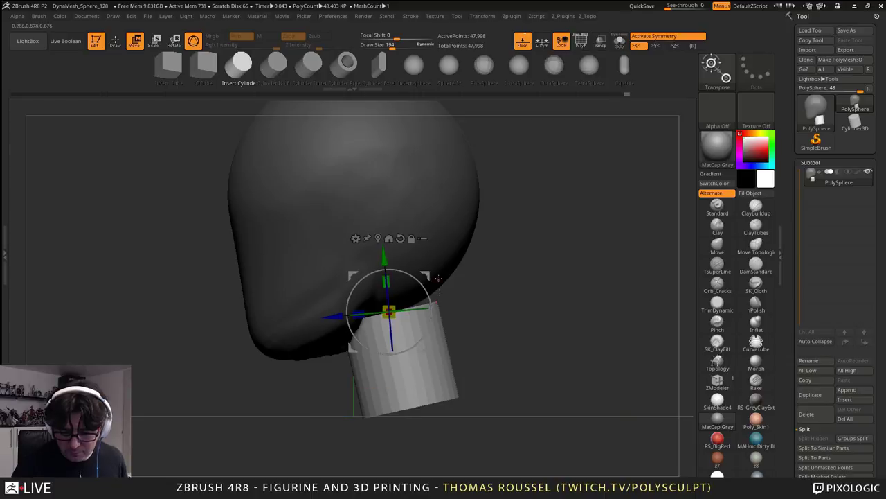
key(ctrl+z)
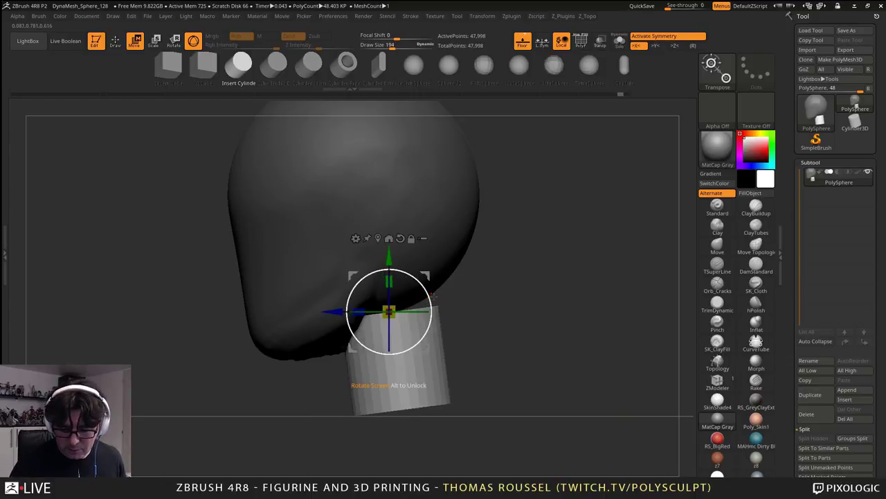
drag(430, 290, 426, 290)
drag(383, 259, 380, 236)
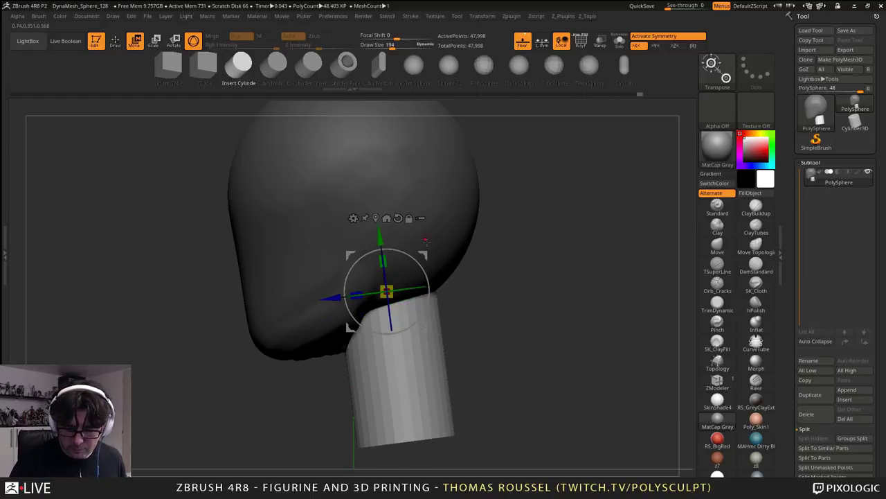
alt+right_drag(430, 311, 476, 261)
drag(432, 204, 425, 208)
drag(393, 239, 401, 238)
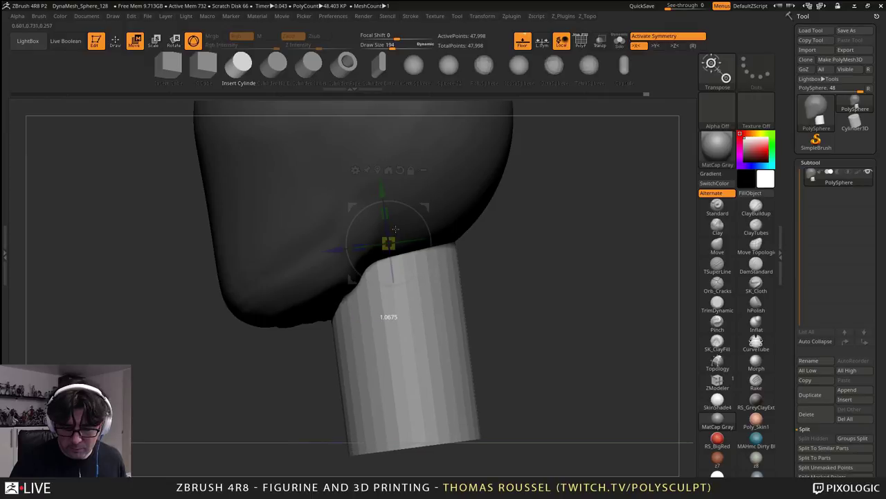
- Fuse the neck with the head using DynaMesh and smooth the faceted neck surface
shift+right_drag(485, 264, 520, 273)
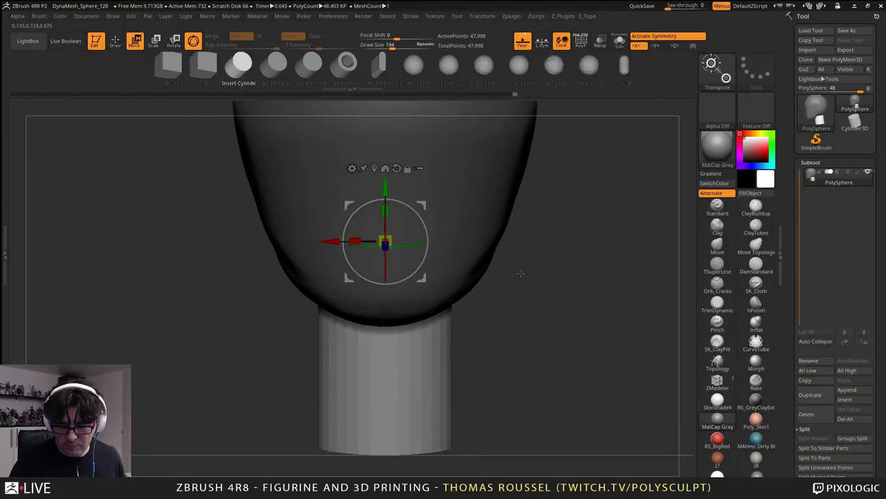
drag(520, 273, 528, 336)
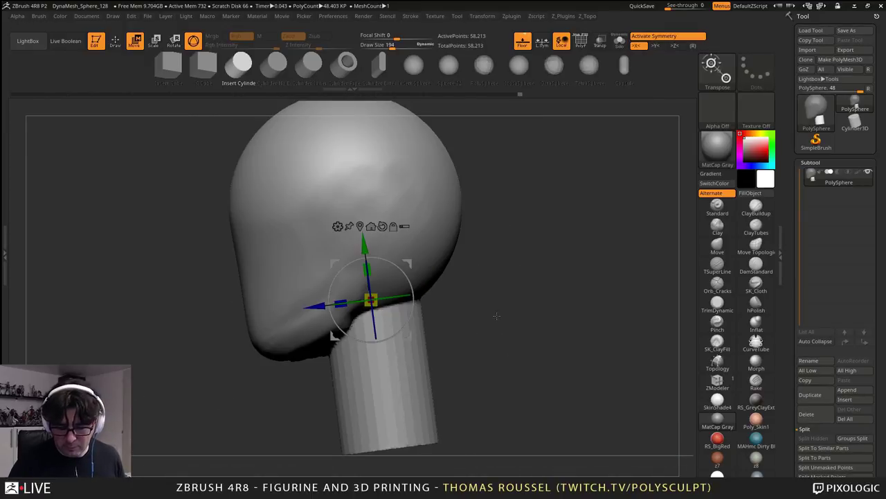
alt+right_drag(404, 259, 424, 216)
ctrl+right_drag(424, 216, 421, 307)
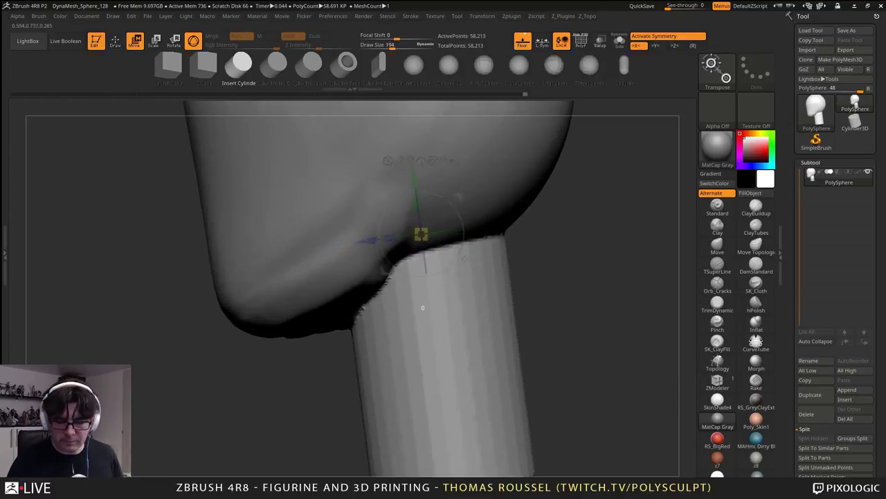
key(q)
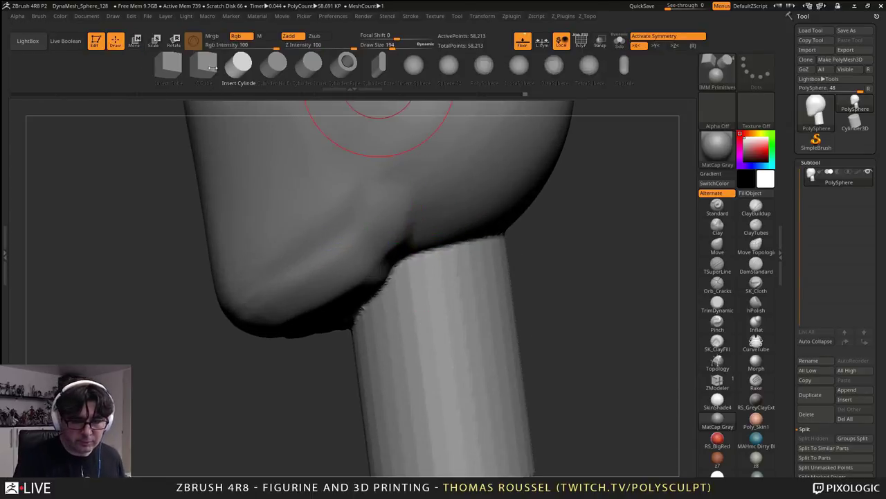
shift+drag(438, 293, 450, 289)
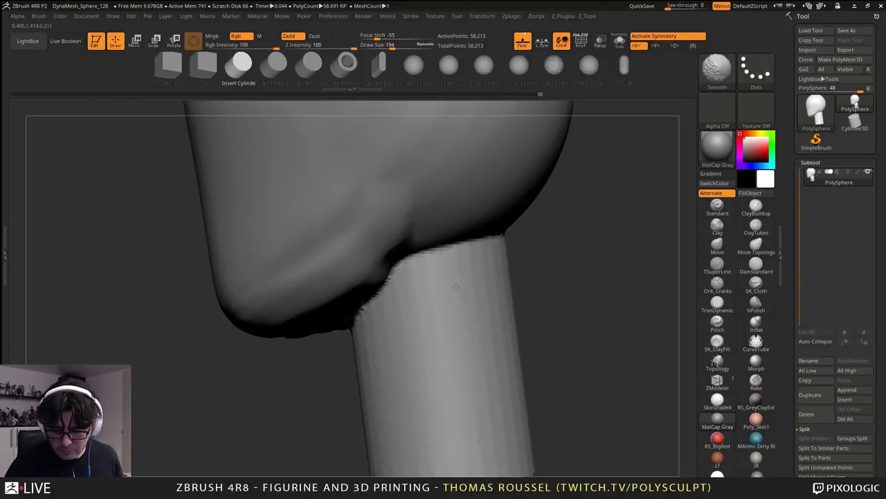
mouse_move(378, 403)
right_down()
mouse_move(457, 367)
mouse_move(515, 356)
mouse_move(497, 329)
mouse_move(459, 409)
right_up()
- Add ClayBuildup strokes along the chin and side of the jaw at draw size 126
click(754, 209)
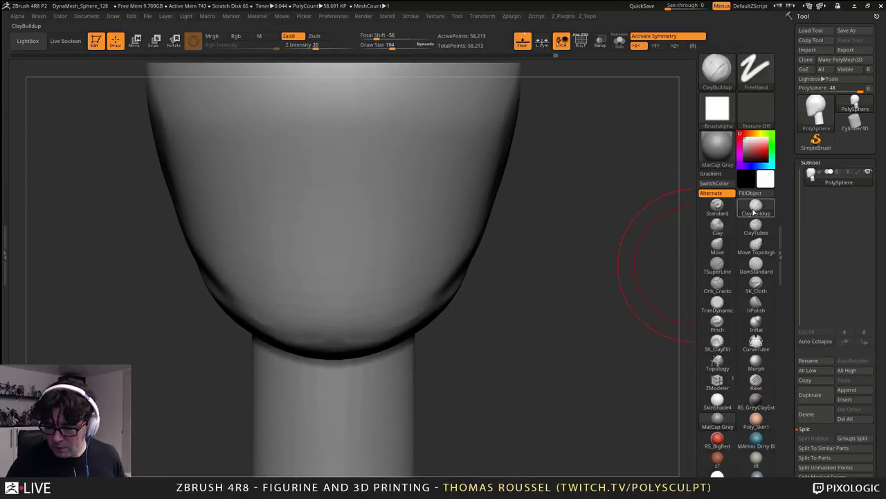
key(s)
drag(568, 290, 557, 292)
right_drag(556, 295, 478, 283)
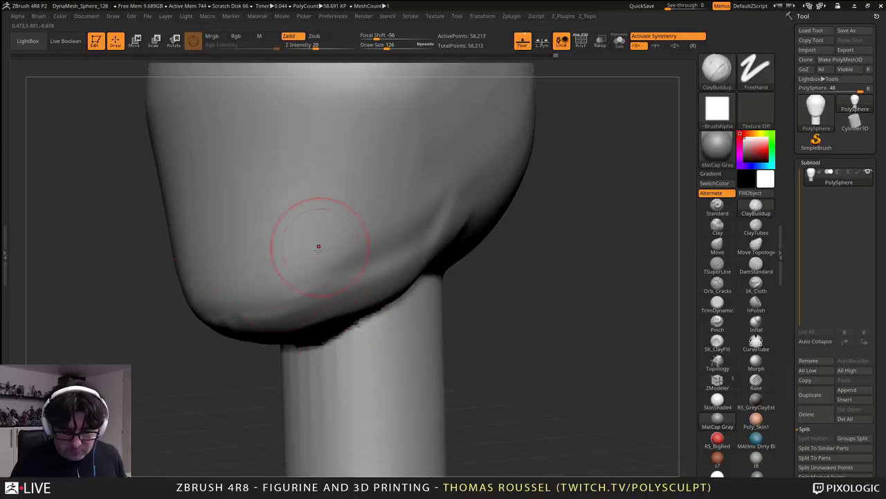
drag(311, 251, 243, 317)
mouse_move(391, 228)
mouse_down()
mouse_move(331, 290)
mouse_move(405, 235)
mouse_up()
- Carve symmetrical eye sockets below the brow line in front view with ClayBuildup
mouse_move(358, 294)
right_down()
mouse_move(346, 278)
mouse_move(389, 262)
mouse_move(479, 305)
right_up()
key(s)
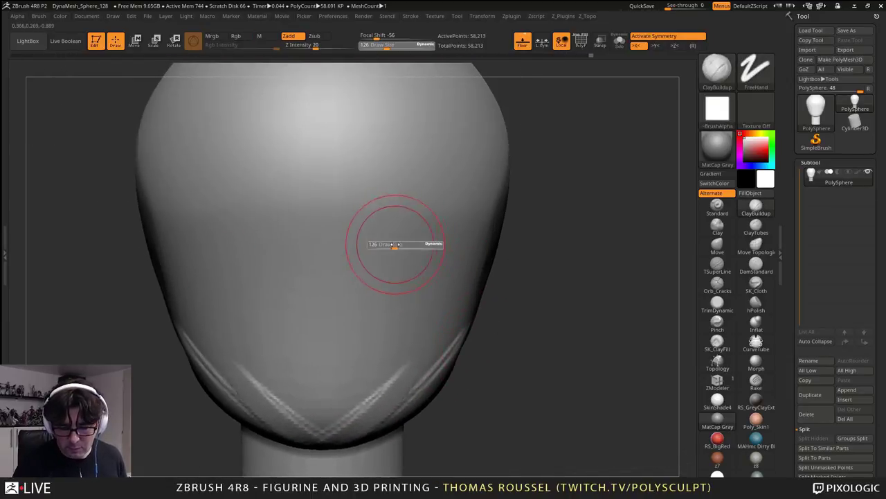
mouse_move(395, 244)
mouse_down()
mouse_move(449, 225)
mouse_move(387, 229)
mouse_move(453, 220)
mouse_up()
mouse_move(450, 223)
alt+right_down()
mouse_move(434, 228)
mouse_move(433, 191)
mouse_move(422, 253)
alt+right_up()
mouse_move(385, 243)
mouse_down()
mouse_move(404, 263)
mouse_move(465, 254)
mouse_up()
mouse_move(404, 263)
mouse_down()
mouse_move(386, 256)
mouse_move(406, 219)
mouse_move(451, 225)
mouse_move(480, 242)
mouse_move(400, 239)
mouse_move(488, 226)
mouse_move(472, 255)
mouse_up()
drag(478, 173, 400, 193)
mouse_move(511, 169)
mouse_down()
mouse_move(389, 187)
mouse_move(395, 205)
mouse_up()
drag(589, 305, 450, 315)
- Build up the chin and the lower edge of the jaw with ClayBuildup
drag(388, 416, 406, 400)
mouse_move(298, 446)
mouse_down()
mouse_move(415, 419)
mouse_move(426, 426)
mouse_up()
drag(485, 418, 409, 346)
drag(373, 379, 378, 458)
- Build up the throat between the underside of the chin and the neck with ClayBuildup at draw size 126
mouse_move(396, 471)
alt+right_down()
mouse_move(389, 414)
mouse_move(399, 341)
alt+right_up()
key(s)
drag(398, 344, 405, 345)
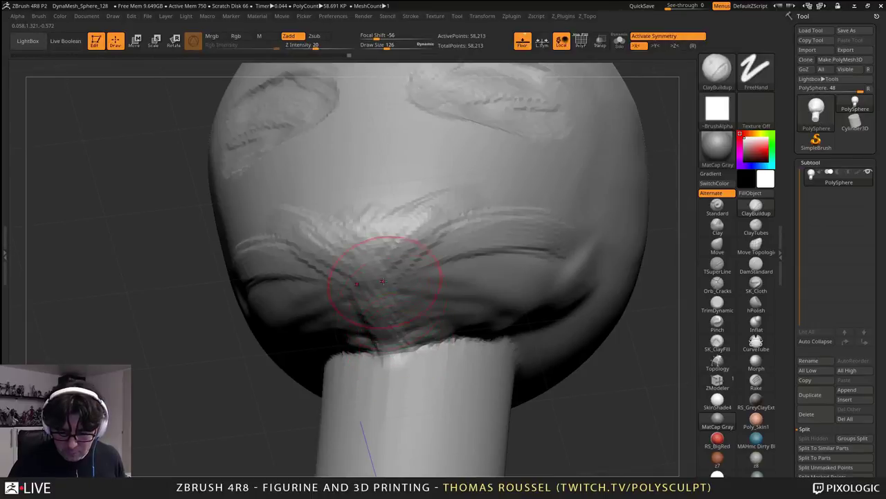
mouse_move(388, 312)
mouse_down()
mouse_move(401, 388)
mouse_move(420, 371)
mouse_up()
mouse_move(420, 339)
mouse_down()
mouse_move(441, 358)
mouse_move(477, 346)
mouse_move(449, 349)
mouse_move(431, 337)
mouse_move(447, 338)
mouse_up()
right_drag(447, 339, 387, 360)
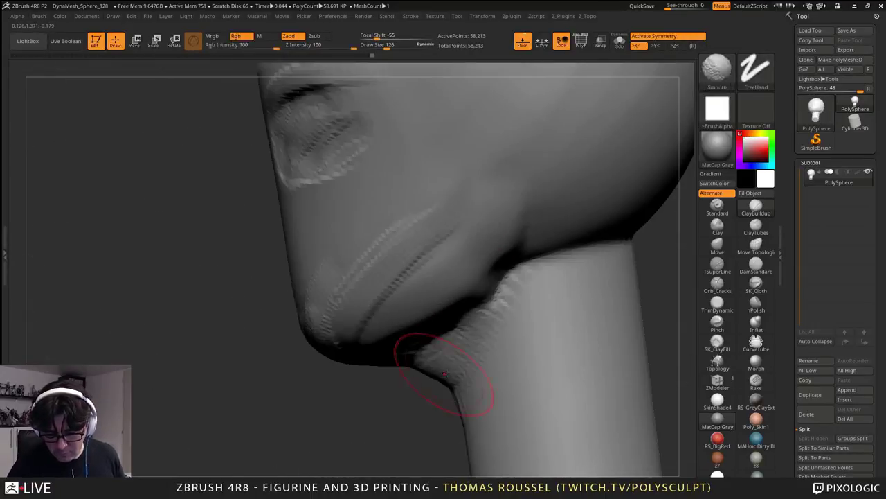
drag(430, 356, 457, 323)
- Define the jaw edge and jaw angle above the neck, and smooth the strokes on the jaw and eye sockets
shift+drag(499, 275, 419, 337)
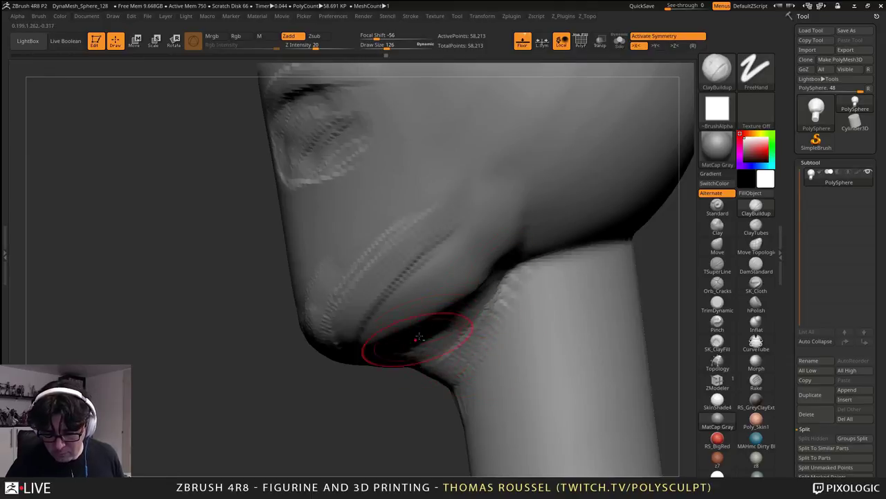
shift+drag(468, 285, 500, 242)
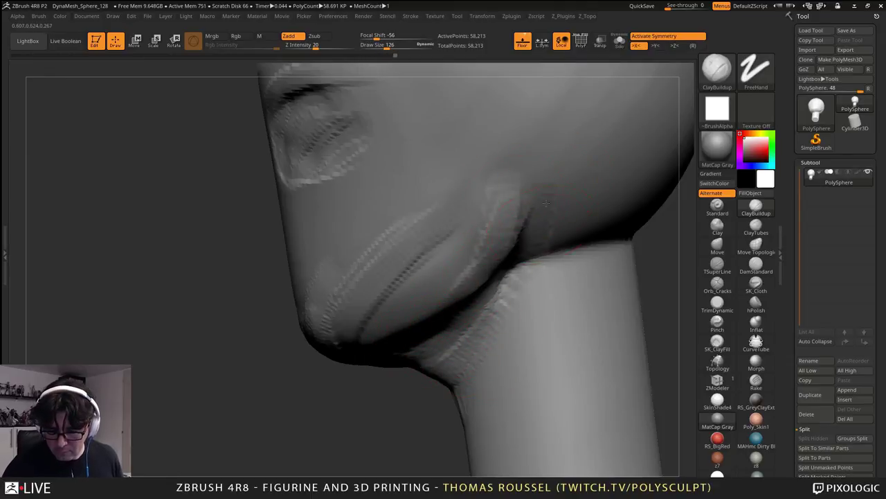
shift+drag(534, 187, 436, 281)
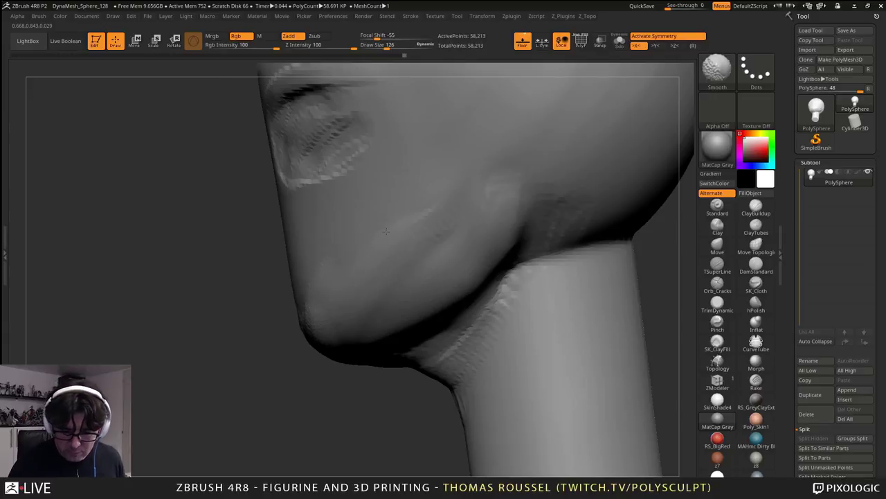
mouse_move(353, 149)
shift+mouse_down()
mouse_move(336, 124)
mouse_move(331, 142)
shift+mouse_up()
- Build up the nose bridge and tip with ClayBuildup at draw size 95 and deepen the crease beneath the brows
mouse_move(336, 149)
alt+right_down()
mouse_move(339, 263)
mouse_move(484, 263)
alt+right_up()
mouse_move(270, 333)
alt+right_down()
mouse_move(371, 285)
mouse_move(370, 256)
alt+right_up()
key(bracketleft)
key(bracketleft)
key(bracketleft)
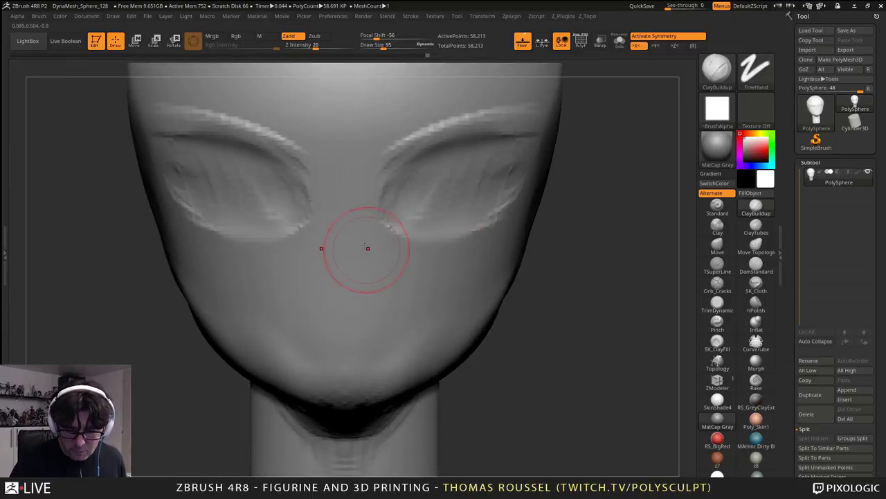
drag(344, 260, 345, 294)
drag(345, 243, 335, 289)
mouse_move(409, 279)
right_down()
mouse_move(376, 283)
mouse_move(436, 259)
mouse_move(420, 271)
right_up()
mouse_move(409, 278)
mouse_down()
mouse_move(405, 291)
mouse_move(437, 291)
mouse_move(405, 294)
mouse_move(409, 197)
mouse_up()
alt+right_drag(469, 231, 426, 291)
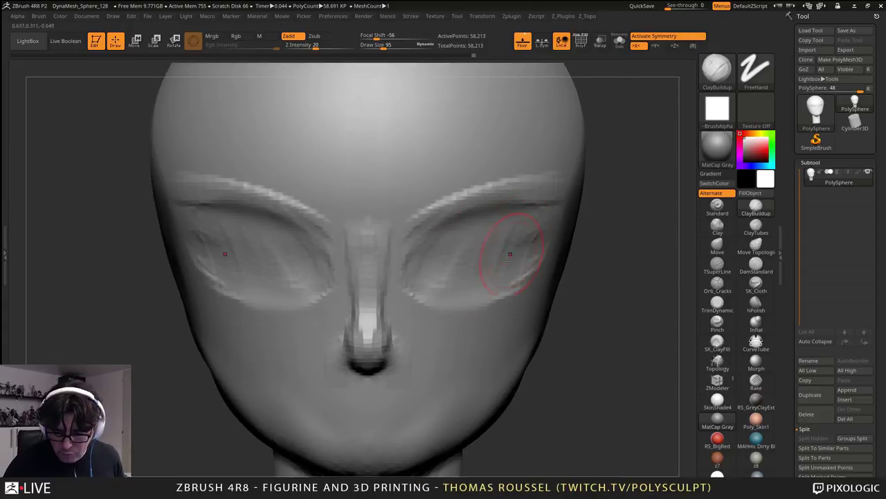
mouse_move(449, 225)
mouse_down()
mouse_move(542, 205)
mouse_move(559, 210)
mouse_up()
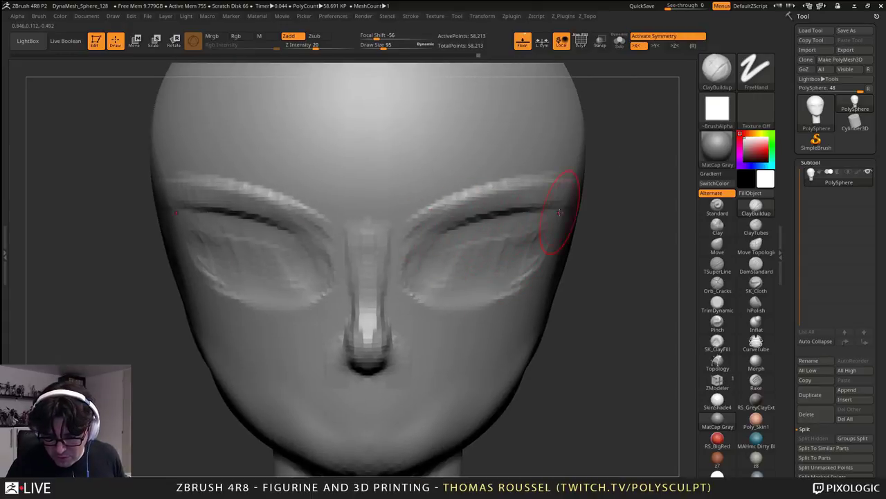
- Choose the DamStandard brush for carving the mouth beneath the nose
mouse_move(477, 305)
alt+right_down()
mouse_move(490, 248)
mouse_move(473, 284)
mouse_move(504, 340)
alt+right_up()
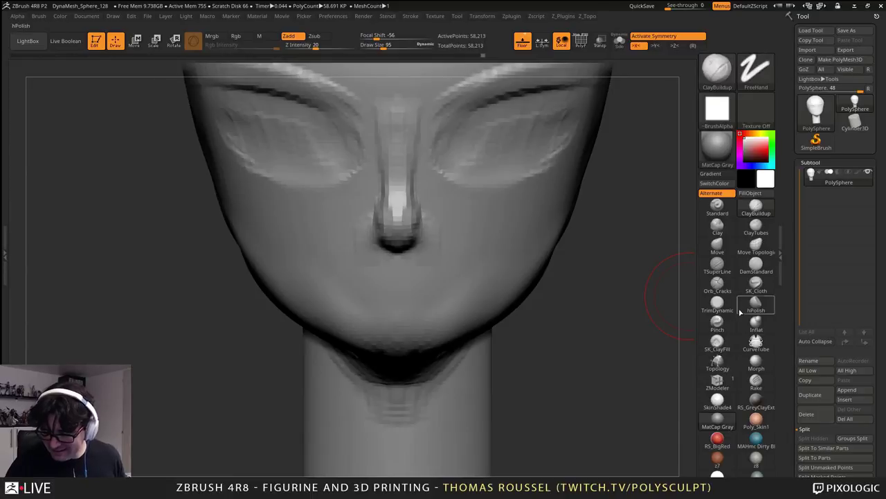
click(758, 265)
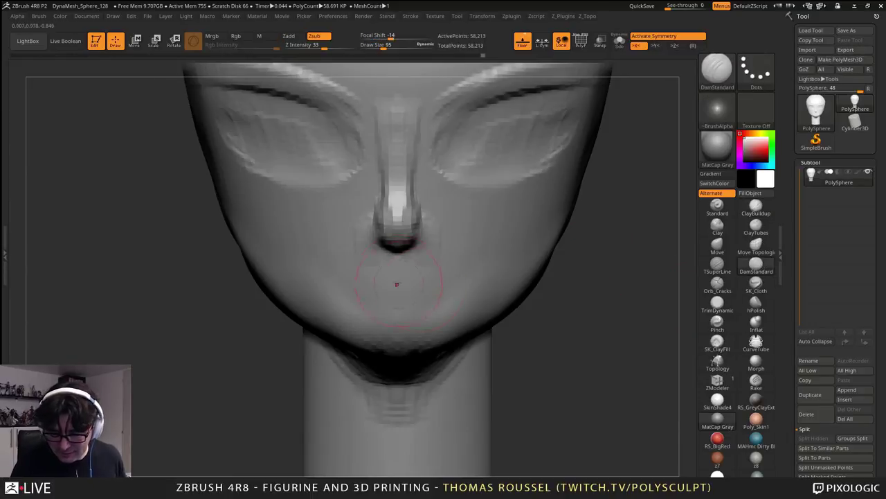
drag(424, 287, 413, 289)
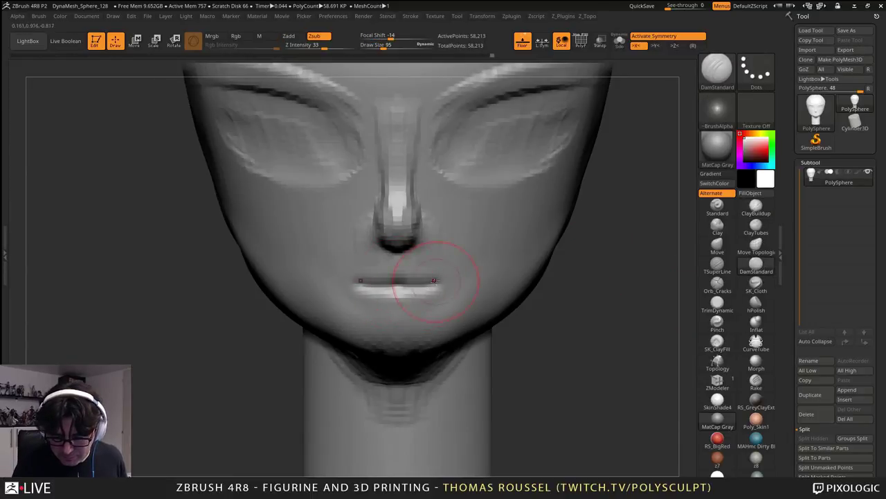
key(ctrl+z)
key(ctrl+z)
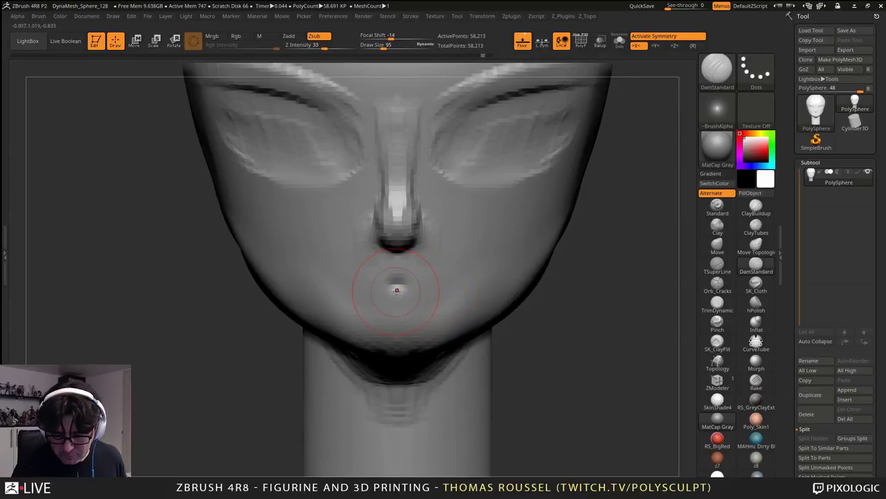
key(ctrl+z)
- Carve a straight mouth line beneath the nose with DamStandard at draw size 41
right_drag(397, 290, 392, 291)
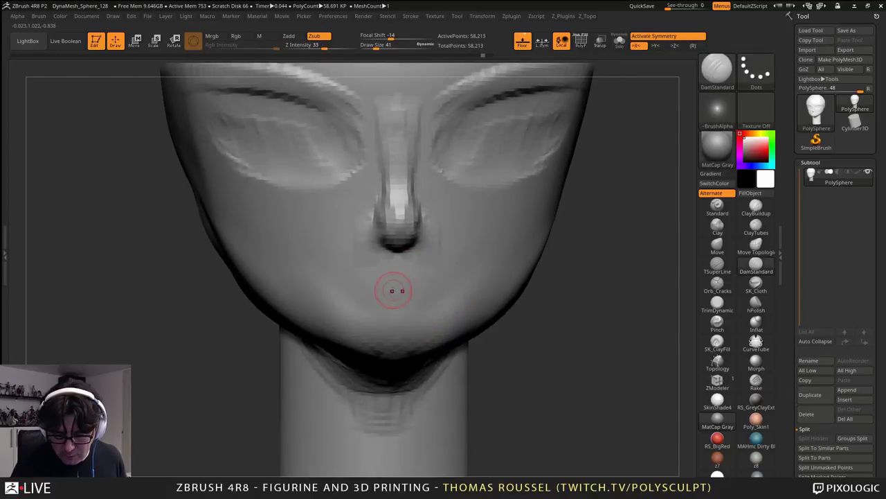
drag(412, 290, 430, 287)
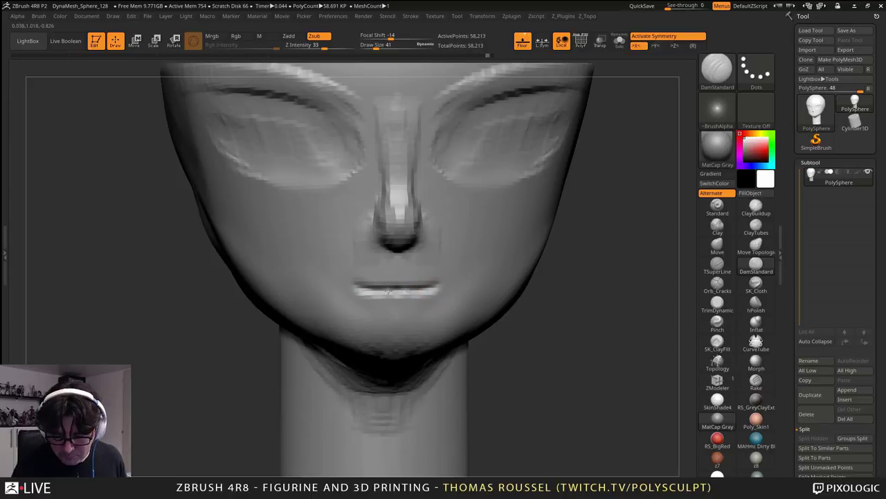
shift+right_drag(513, 270, 511, 236)
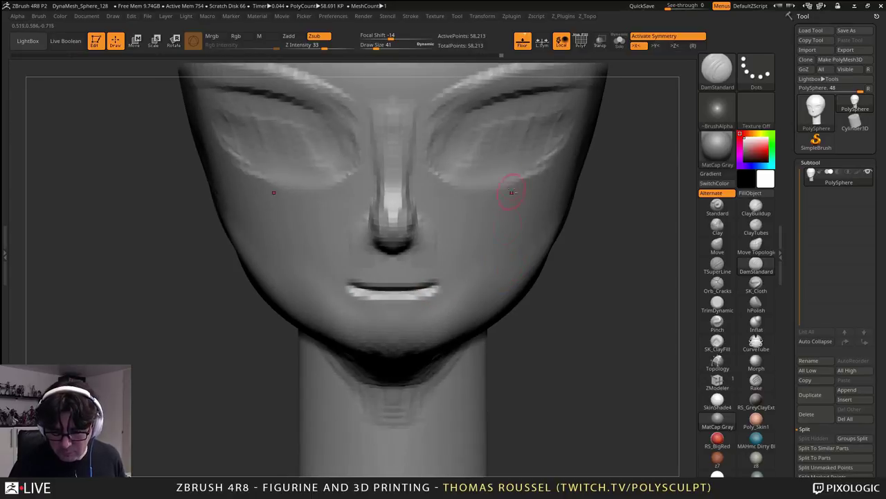
alt+right_drag(510, 192, 471, 259)
drag(427, 201, 529, 162)
drag(458, 175, 527, 168)
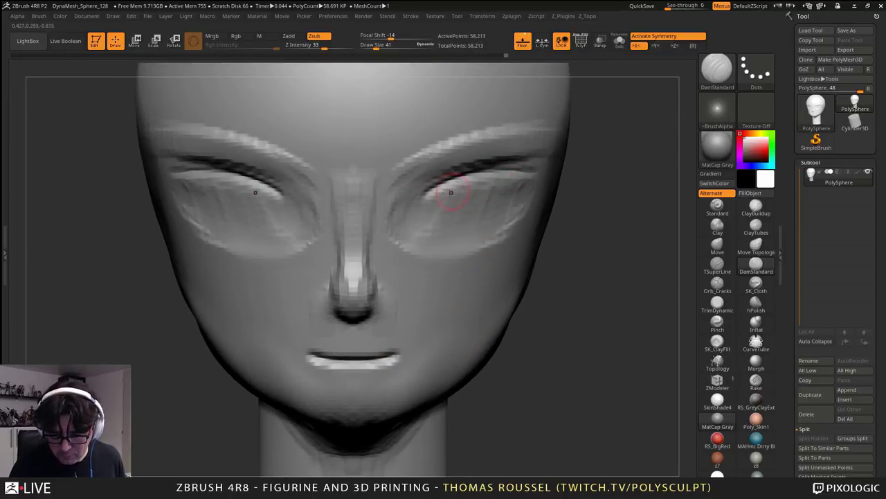
mouse_move(451, 246)
mouse_down()
mouse_move(481, 245)
mouse_move(527, 200)
mouse_up()
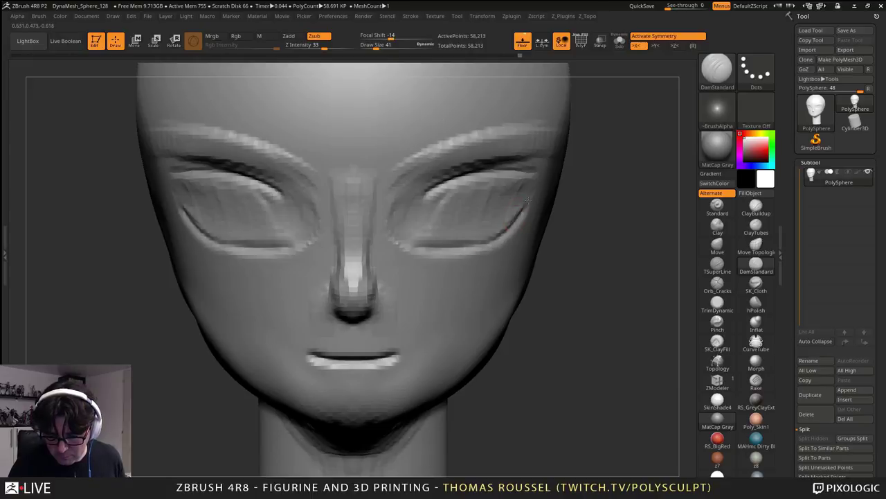
mouse_move(430, 194)
mouse_down()
mouse_move(473, 175)
mouse_move(510, 175)
mouse_up()
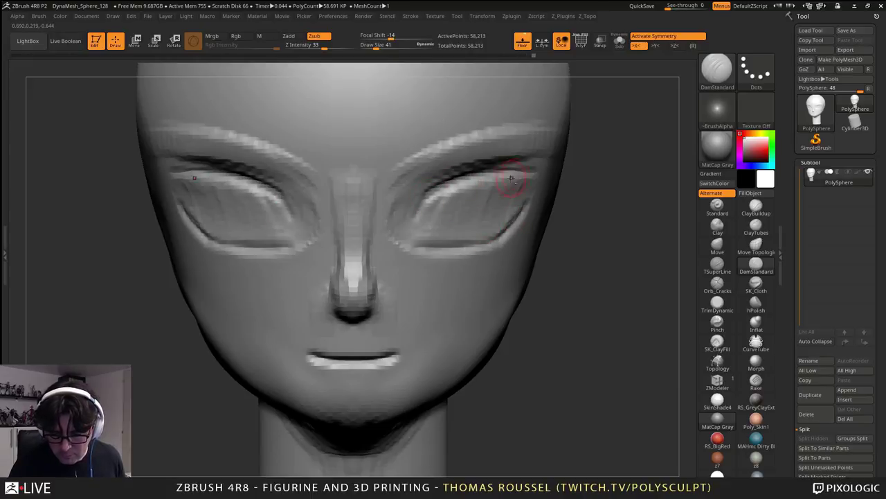
mouse_move(528, 201)
alt+right_down()
mouse_move(503, 251)
mouse_move(471, 258)
alt+right_up()
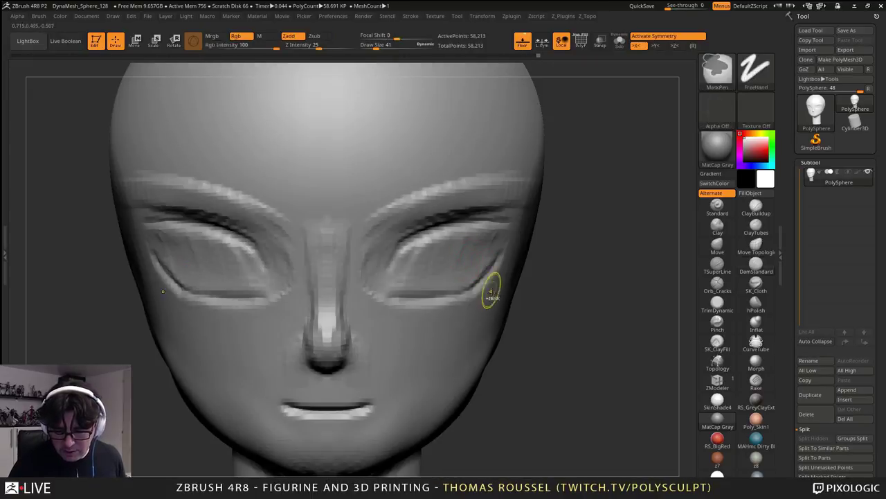
key(ctrl+z)
key(ctrl+z)
key(ctrl+z)
key(ctrl+z)
- Smooth the eye area and carve the upper and lower eyelid lines with DamStandard at draw size 41
shift+drag(485, 297, 483, 258)
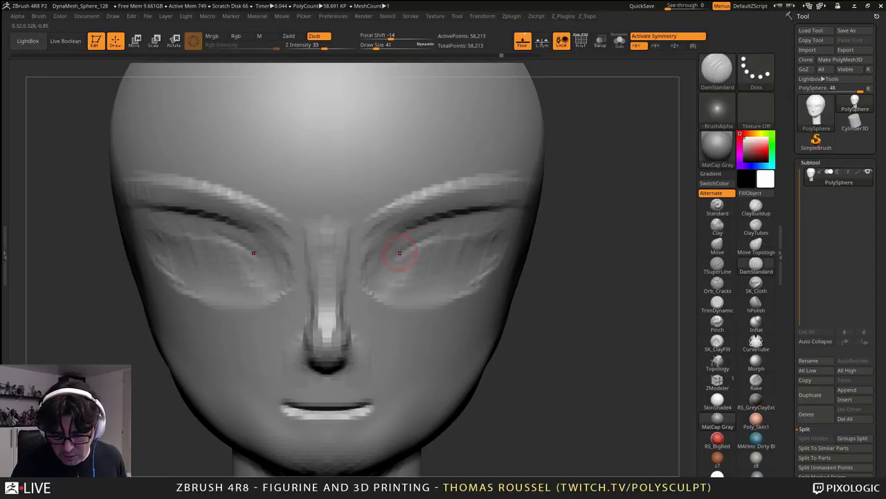
mouse_move(457, 229)
mouse_down()
mouse_move(430, 239)
mouse_move(446, 263)
mouse_move(385, 280)
mouse_move(445, 232)
mouse_move(497, 248)
mouse_up()
mouse_move(596, 249)
right_down()
mouse_move(450, 252)
mouse_move(422, 237)
mouse_move(422, 293)
mouse_move(444, 220)
mouse_move(485, 287)
right_up()
alt+right_drag(485, 287, 526, 260)
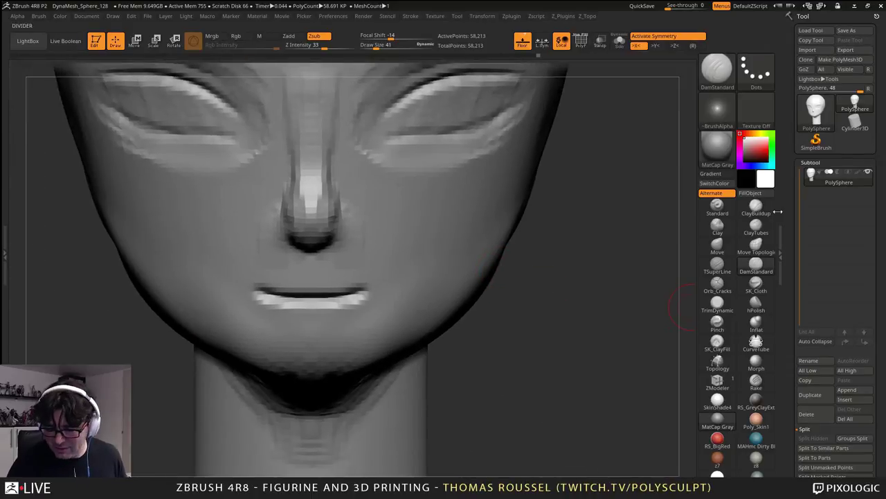
- Build up the front of the chin below the mouth with ClayBuildup at draw size 59
click(757, 209)
key(s)
drag(603, 254, 607, 254)
right_drag(590, 277, 518, 277)
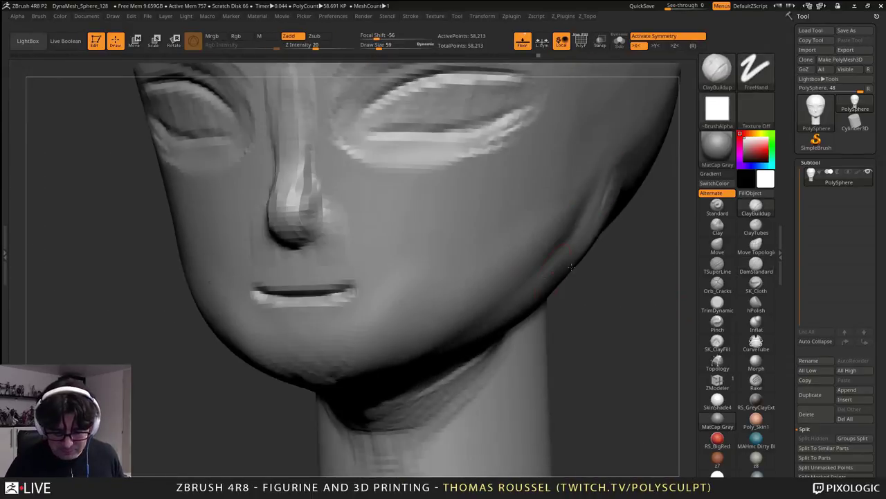
mouse_move(338, 372)
mouse_down()
mouse_move(302, 384)
mouse_move(284, 346)
mouse_up()
shift+right_drag(339, 346, 466, 332)
- Reshape the chin and lower jaw outline with the Move brush at draw sizes 112 and 194
click(718, 248)
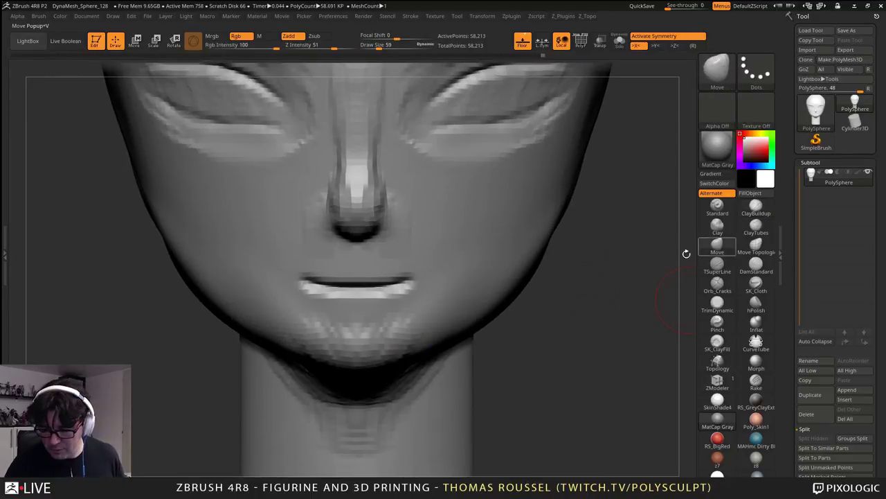
key(s)
drag(454, 303, 460, 303)
drag(388, 366, 410, 349)
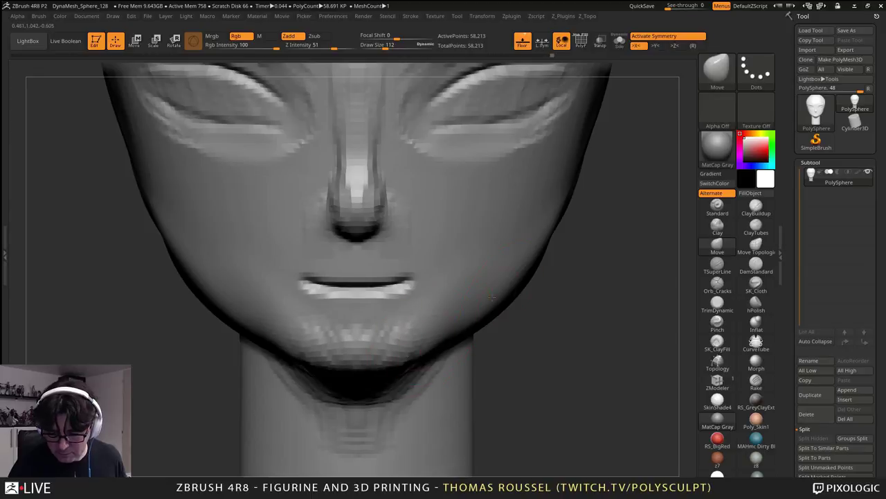
key(s)
drag(514, 289, 524, 282)
mouse_move(570, 257)
alt+right_down()
mouse_move(539, 308)
mouse_move(504, 309)
alt+right_up()
right_drag(564, 199, 563, 197)
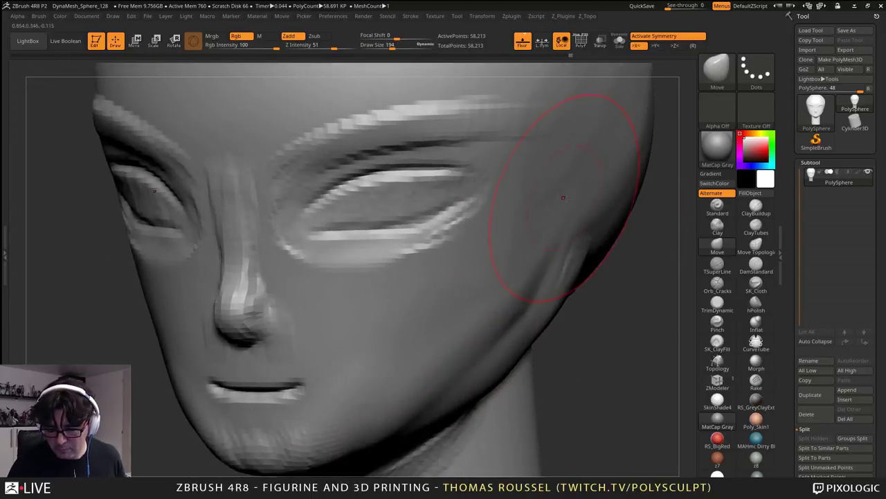
shift+right_drag(564, 253, 565, 233)
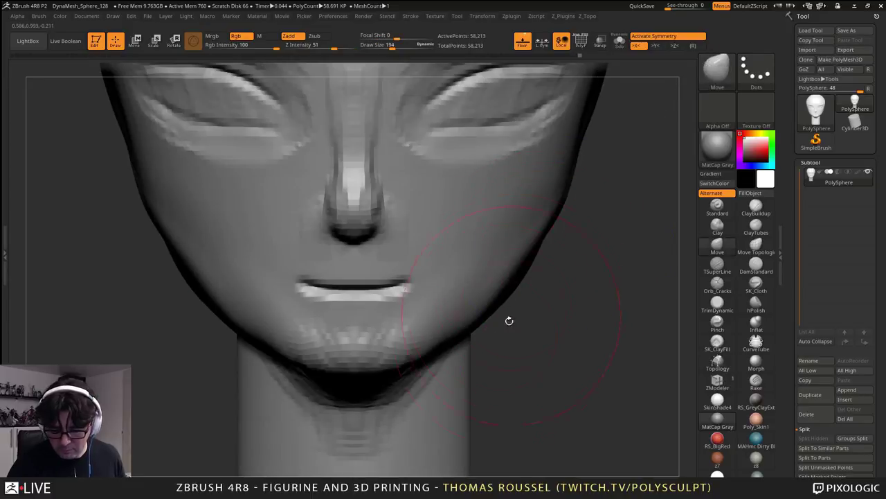
drag(427, 345, 404, 351)
- Reshape the upper lip and chin in profile with the Move brush, pulling the lip forward and pushing the chin back
right_drag(480, 308, 568, 233)
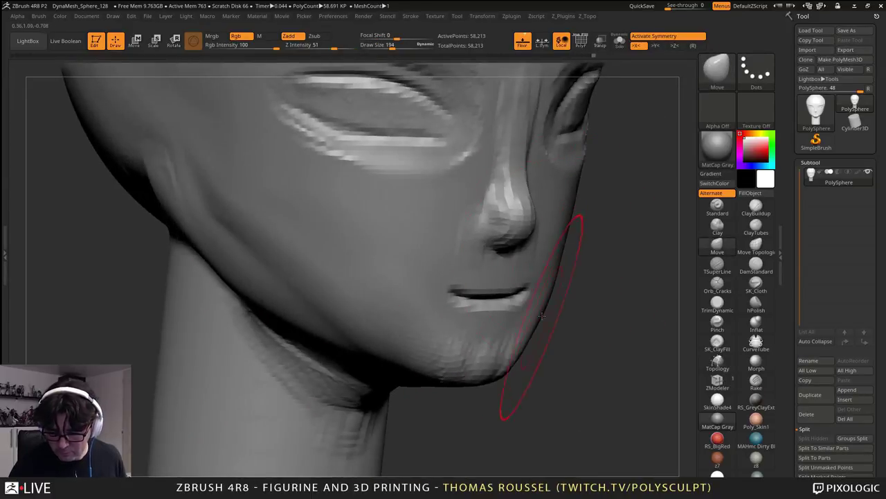
right_drag(564, 303, 510, 299)
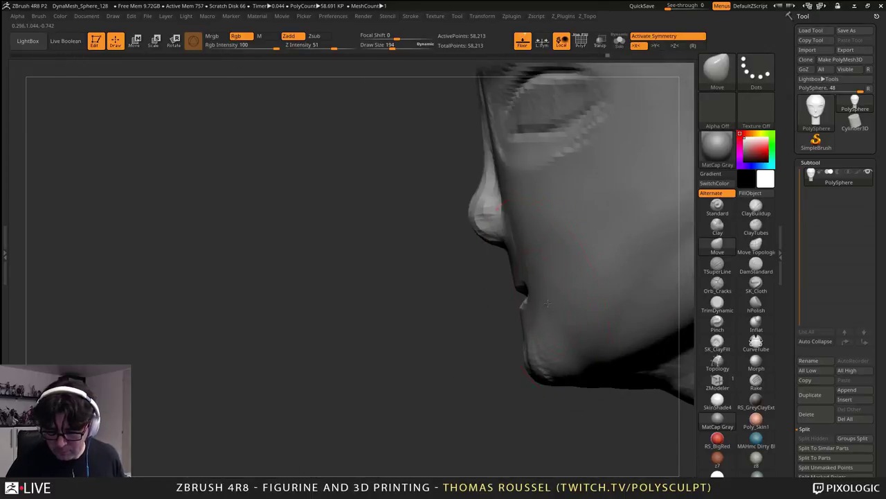
drag(501, 245, 503, 265)
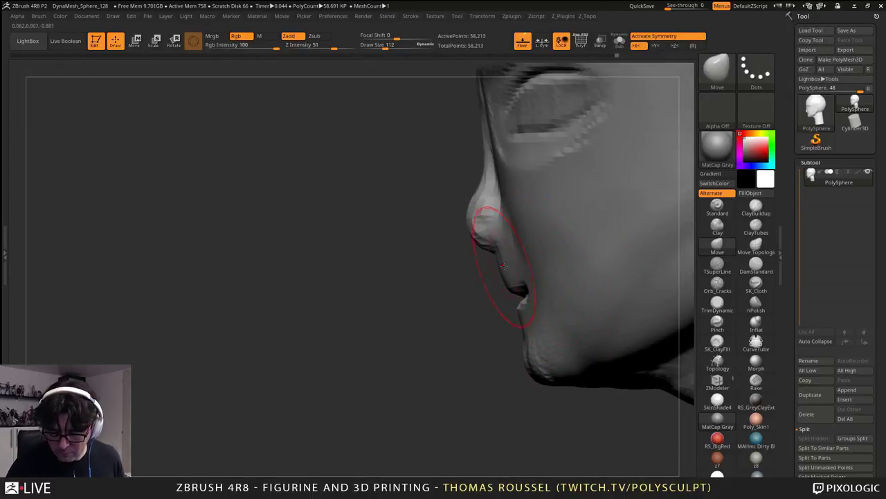
key(s)
drag(550, 371, 558, 372)
drag(530, 326, 522, 326)
key(s)
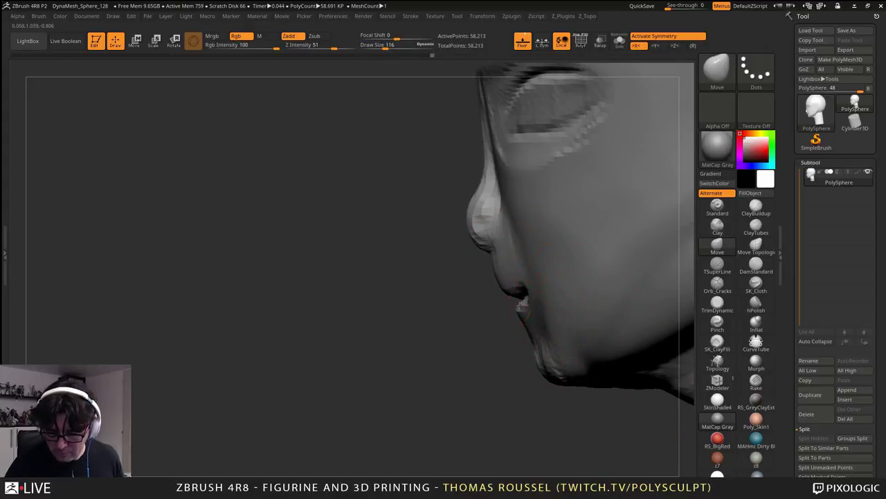
- Refine the profile between the nose base and upper lip with the Move brush, using draw sizes 116, 49 and 99
drag(498, 264, 487, 262)
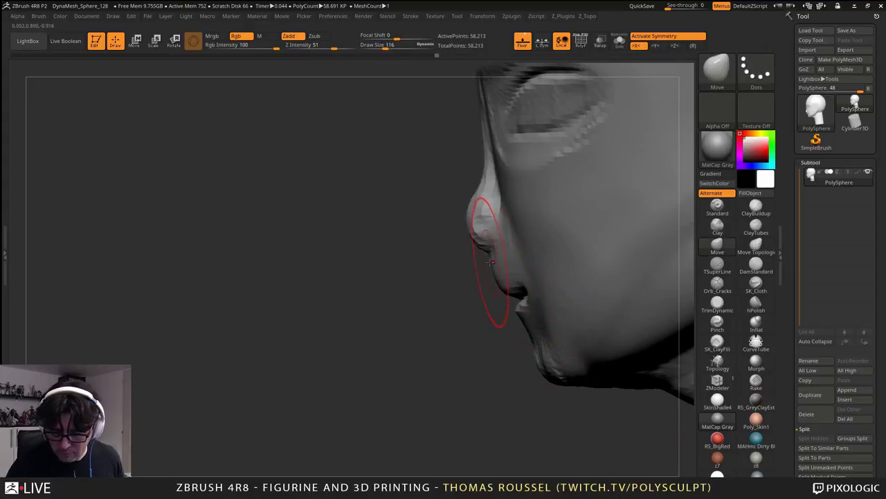
alt+right_drag(489, 263, 503, 264)
key(s)
drag(503, 264, 493, 263)
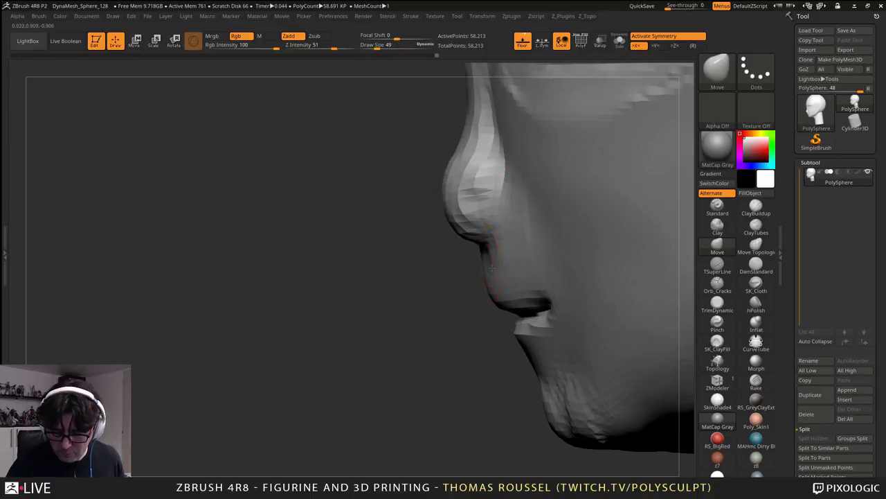
alt+right_drag(491, 267, 477, 319)
right_drag(478, 319, 469, 305)
key(s)
mouse_move(469, 243)
mouse_down()
mouse_move(435, 253)
mouse_move(446, 230)
mouse_move(435, 225)
mouse_up()
alt+right_drag(464, 106, 463, 232)
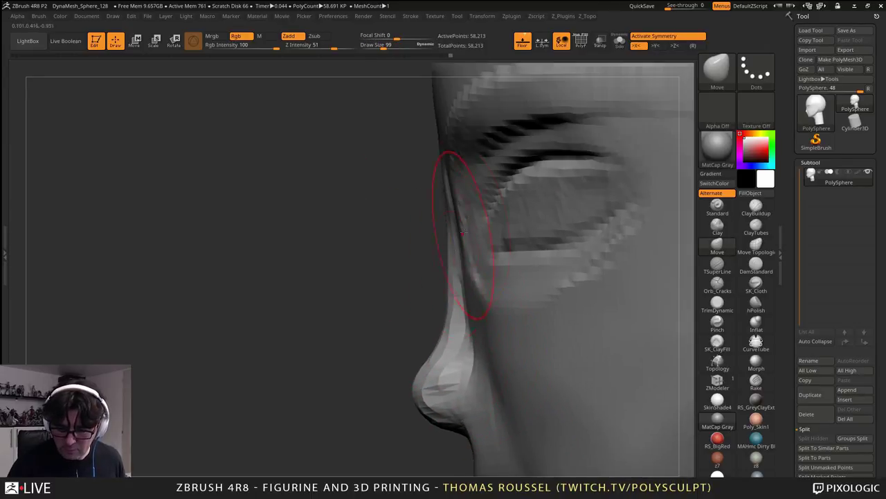
key(s)
click(470, 219)
key(s)
click(480, 224)
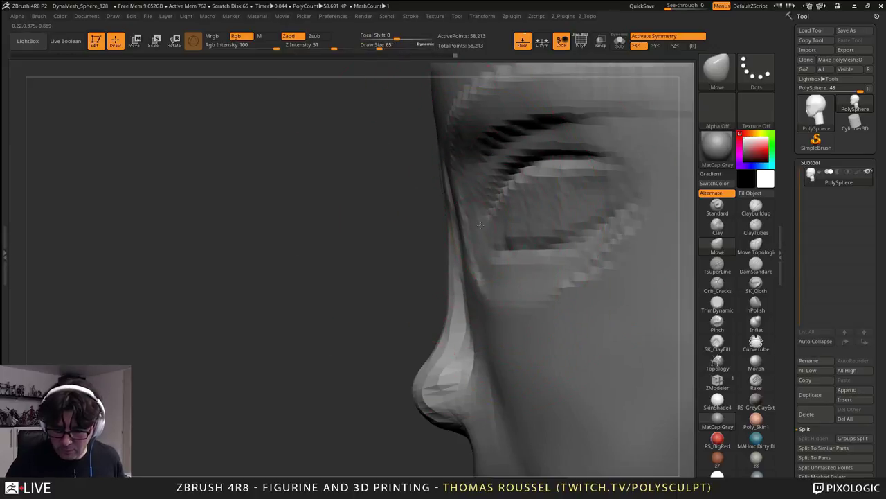
drag(480, 223, 479, 209)
key(ctrl+z)
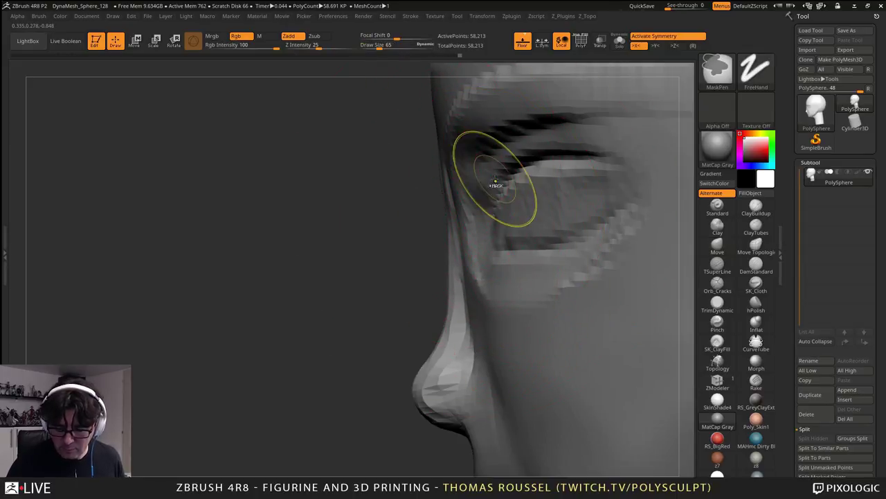
- Push the inner eye corner and eyelids back into the head in profile with the Move brush at draw size 145
key(s)
click(500, 181)
right_drag(500, 182, 498, 268)
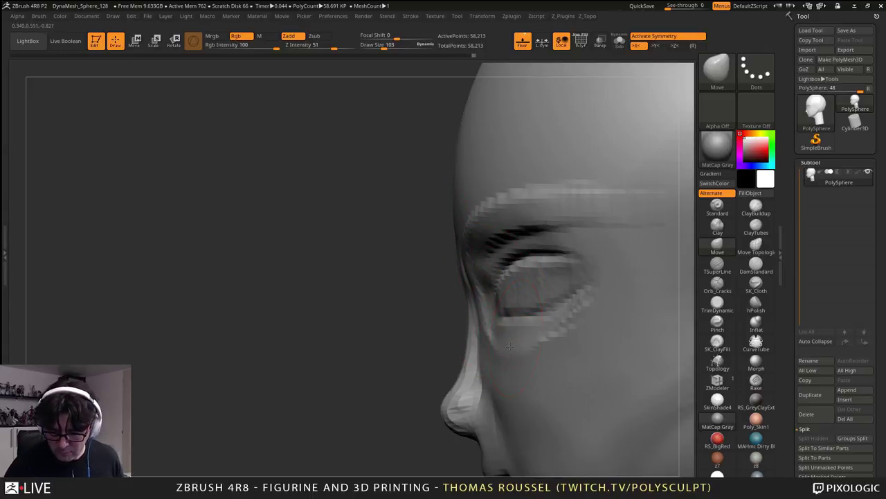
key(s)
click(525, 330)
drag(506, 299, 522, 295)
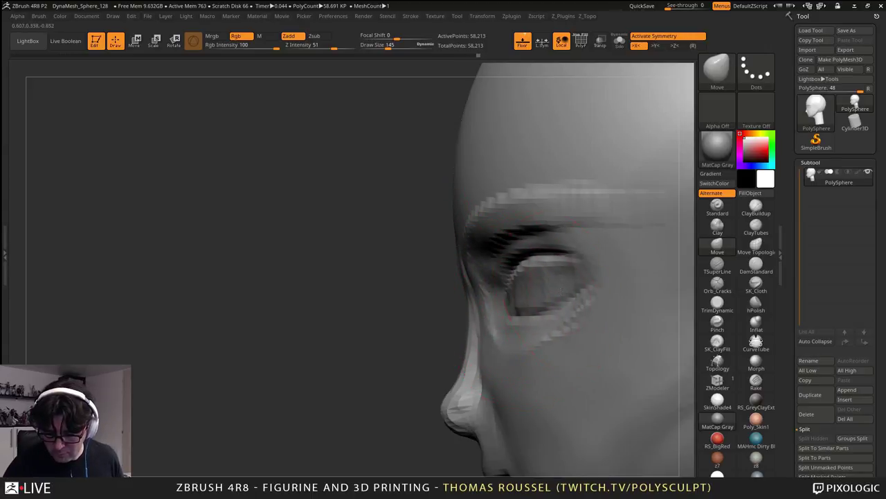
drag(553, 264, 554, 271)
- Smooth the cheek beside the mouth and pull the nose bridge forward with the Move brush at draw size 95
alt+right_drag(526, 397, 512, 273)
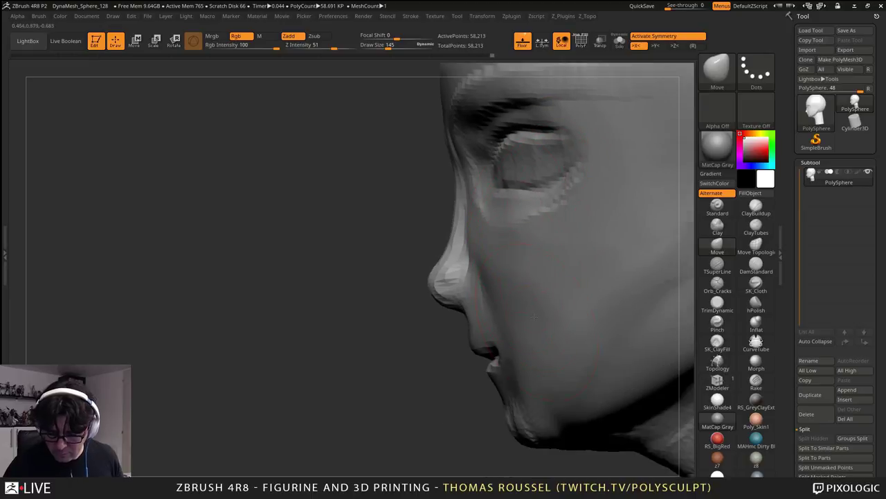
alt+right_drag(534, 317, 512, 224)
mouse_move(504, 335)
shift+mouse_down()
mouse_move(512, 348)
mouse_move(548, 330)
shift+mouse_up()
alt+right_drag(651, 189, 639, 255)
key(s)
drag(527, 275, 518, 275)
ctrl+right_drag(445, 214, 443, 243)
drag(408, 211, 401, 213)
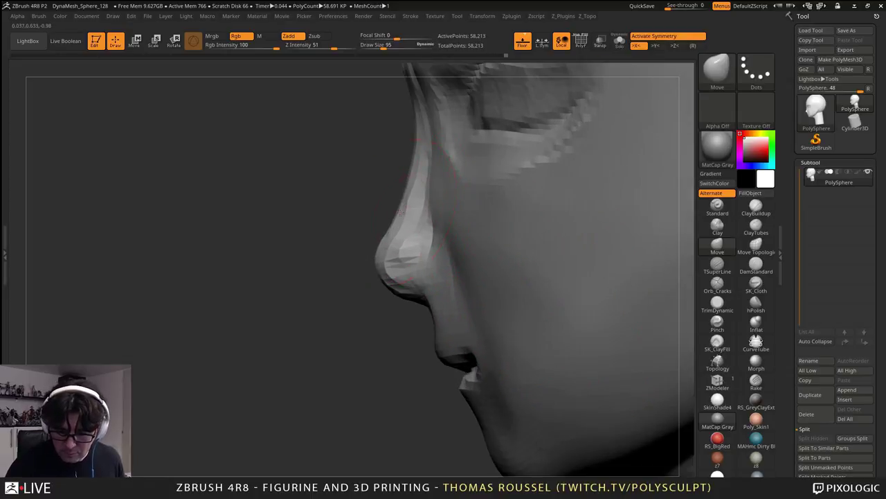
- Widen the nostrils and the sides of the nose bridge from the front with the Move brush at draw size 69
right_drag(429, 230, 478, 244)
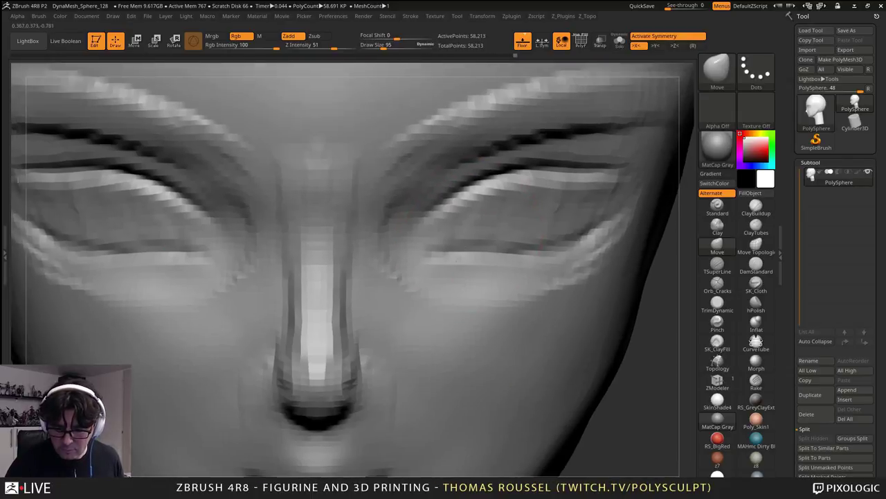
key(s)
drag(477, 247, 467, 247)
alt+right_drag(466, 264, 503, 184)
key(s)
drag(458, 244, 464, 243)
drag(397, 316, 408, 313)
drag(391, 271, 395, 270)
drag(393, 209, 398, 207)
alt+right_drag(400, 208, 387, 331)
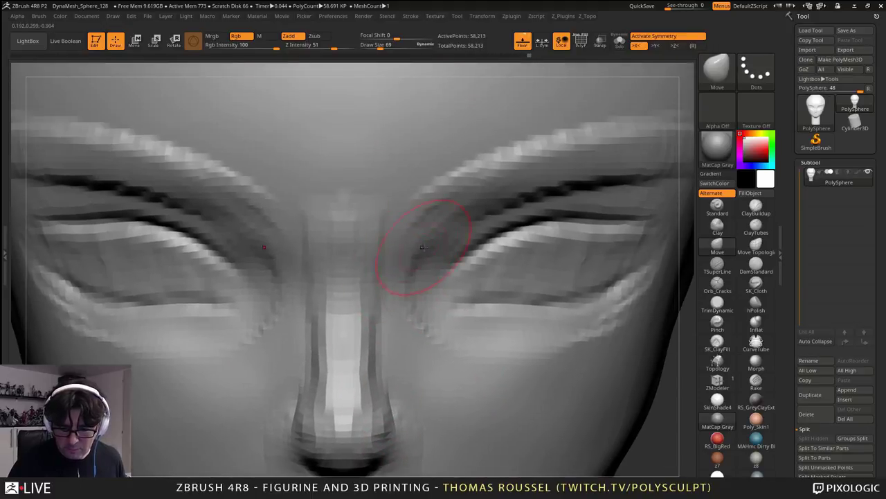
- Try to block out the ear on the side of the head with the ClayBuildup brush at draw size 62
alt+right_drag(509, 370, 506, 255)
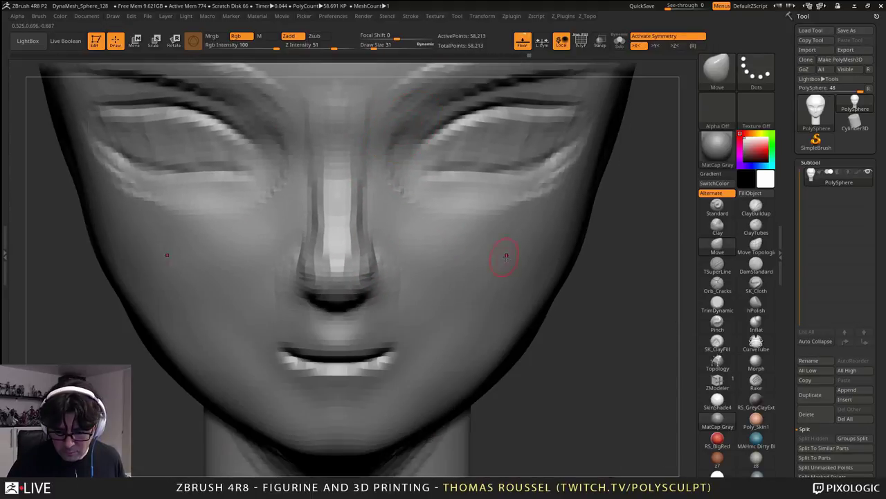
key(s)
drag(506, 255, 513, 256)
mouse_move(612, 256)
right_down()
mouse_move(483, 256)
mouse_move(373, 274)
right_up()
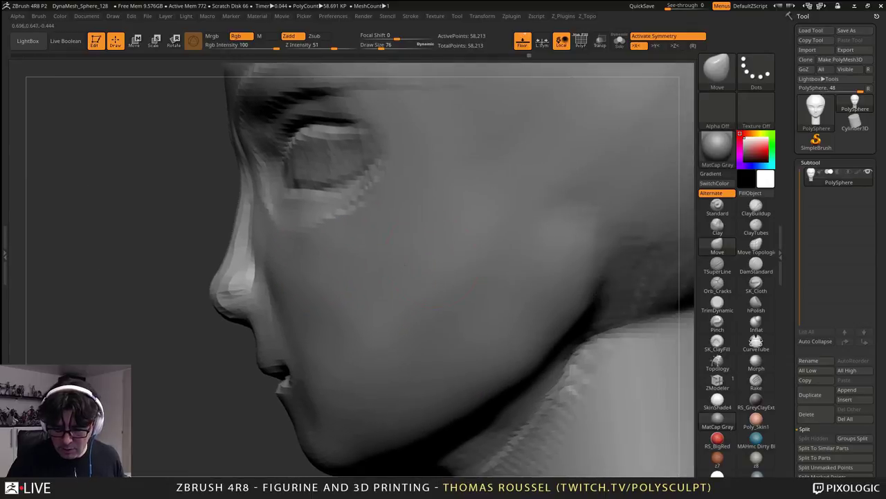
mouse_move(524, 275)
ctrl+right_down()
mouse_move(526, 202)
mouse_move(472, 245)
ctrl+right_up()
key(s)
drag(472, 245, 471, 245)
right_drag(474, 241, 651, 220)
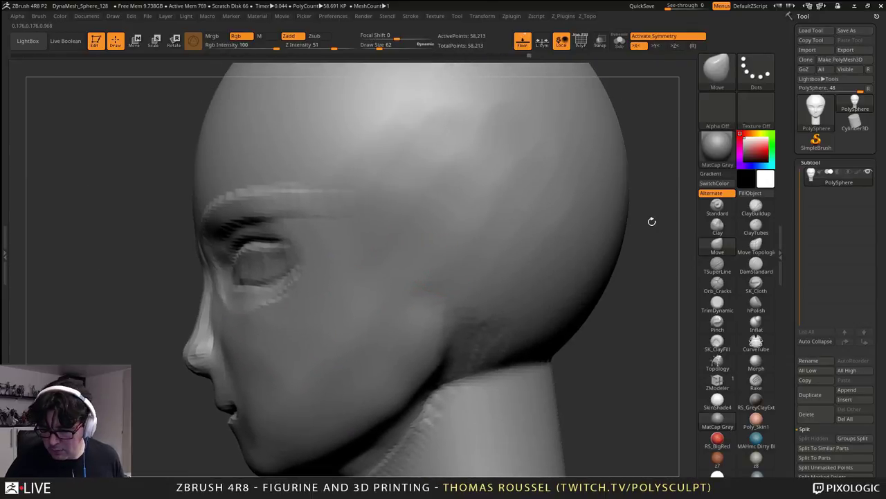
click(756, 207)
drag(444, 242, 485, 306)
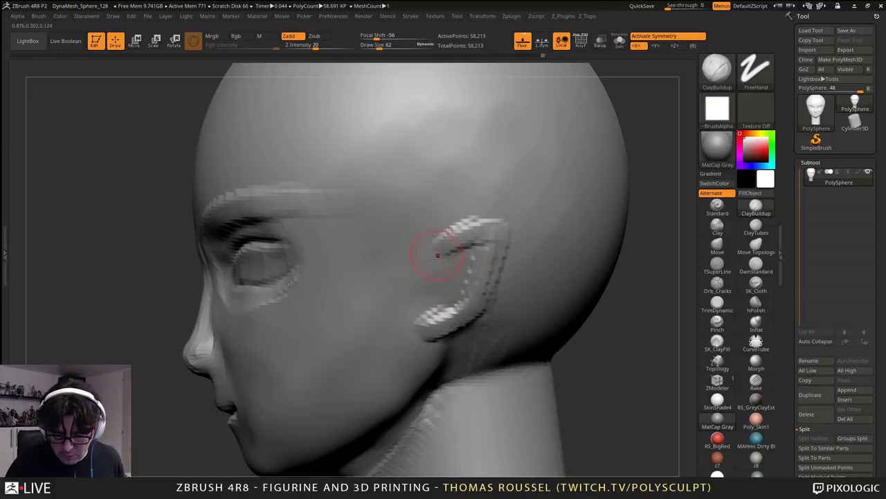
mouse_move(438, 256)
mouse_down()
mouse_move(449, 239)
mouse_move(482, 242)
mouse_move(453, 315)
mouse_move(429, 272)
mouse_move(442, 226)
mouse_move(471, 244)
mouse_move(464, 303)
mouse_move(447, 316)
mouse_up()
drag(477, 277, 465, 301)
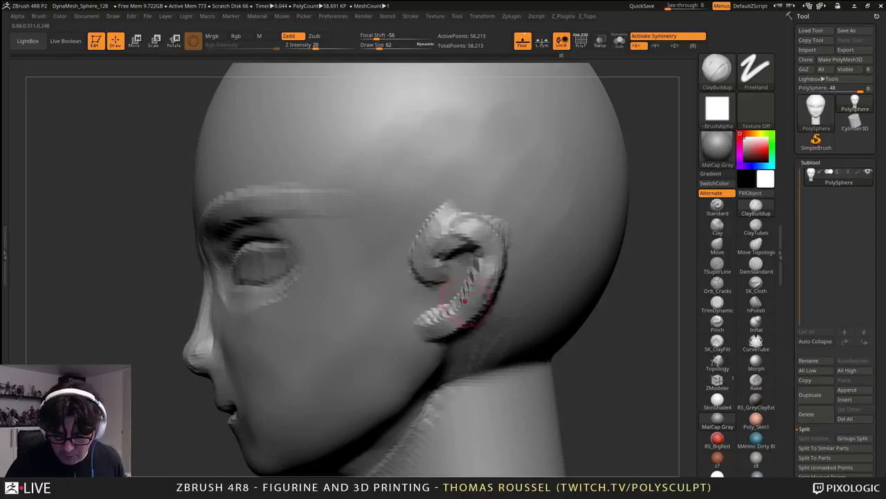
mouse_move(430, 261)
mouse_down()
mouse_move(445, 242)
mouse_move(464, 239)
mouse_up()
- Undo the ClayBuildup ear strokes on the side of the head
key(ctrl+z)
key(ctrl+z)
key(ctrl+z)
key(ctrl+z)
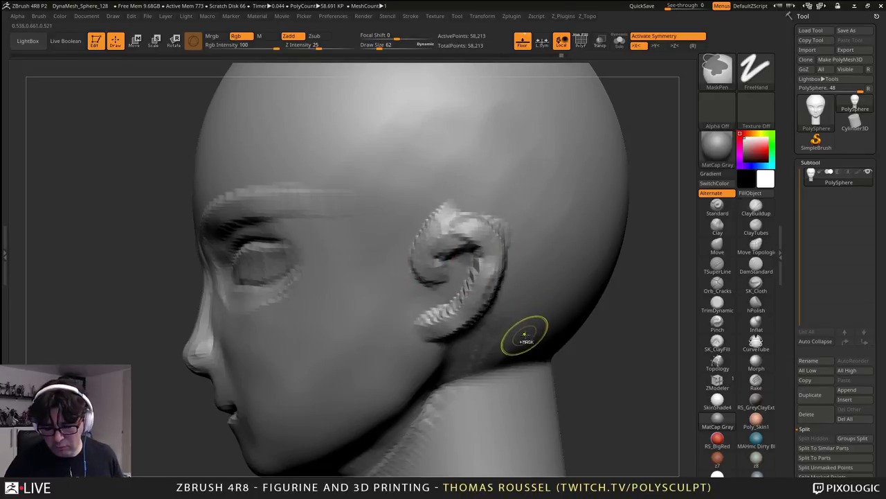
key(ctrl+z)
key(ctrl+z)
key(ctrl+z)
key(ctrl+z)
key(ctrl+z)
key(ctrl+z)
key(ctrl+z)
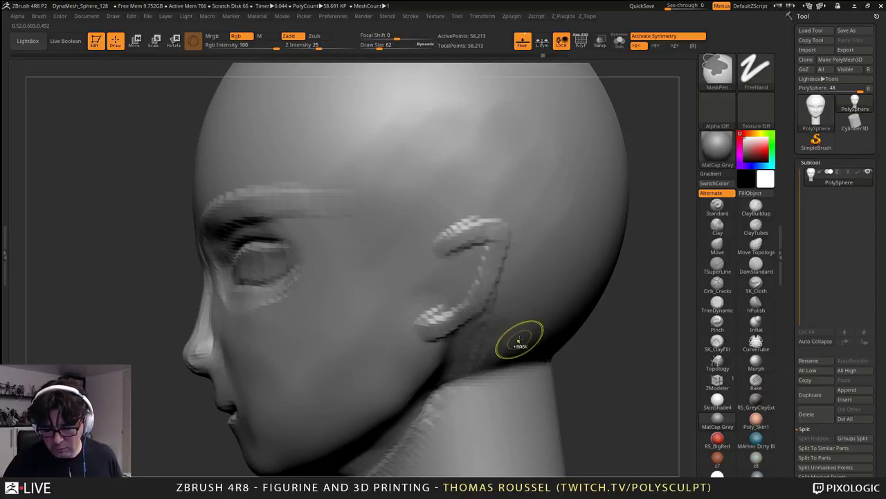
key(ctrl+z)
key(ctrl+z)
key(ctrl+z)
key(ctrl+z)
key(ctrl+z)
key(ctrl+z)
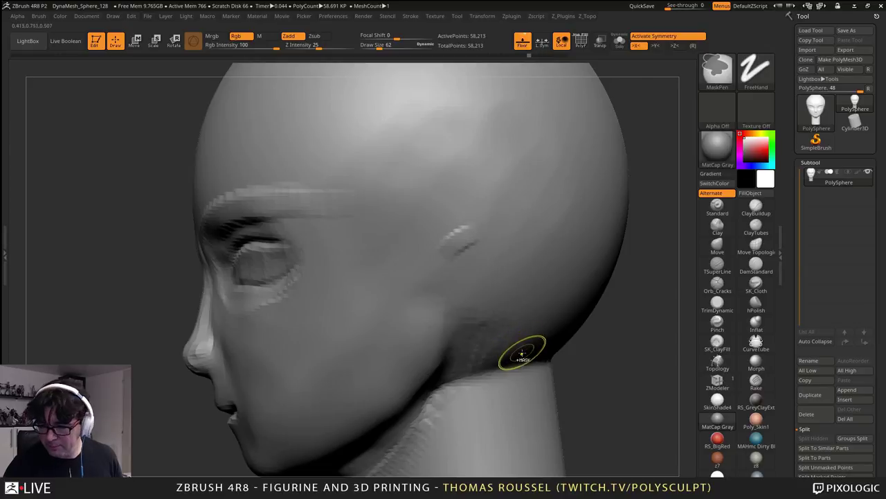
- Insert a sphere on the side of the head where the ear goes, using the Insert Sphere mesh of the IMM Primitives brush
click(717, 69)
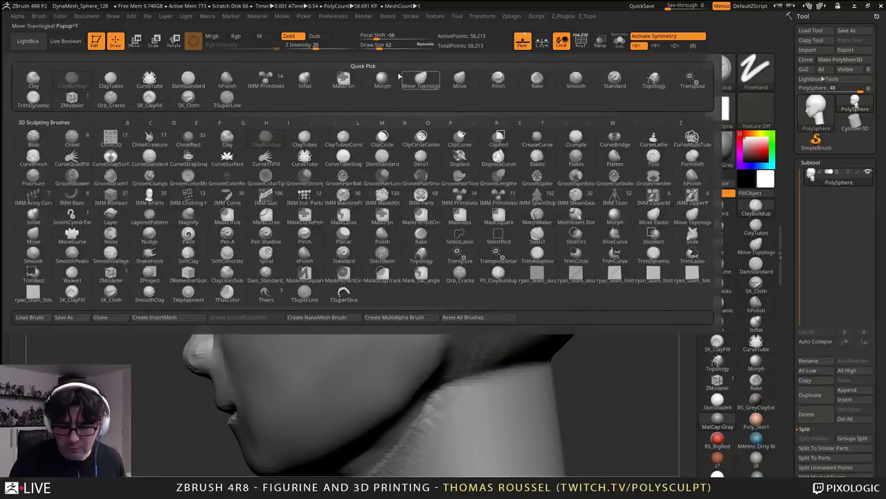
click(266, 78)
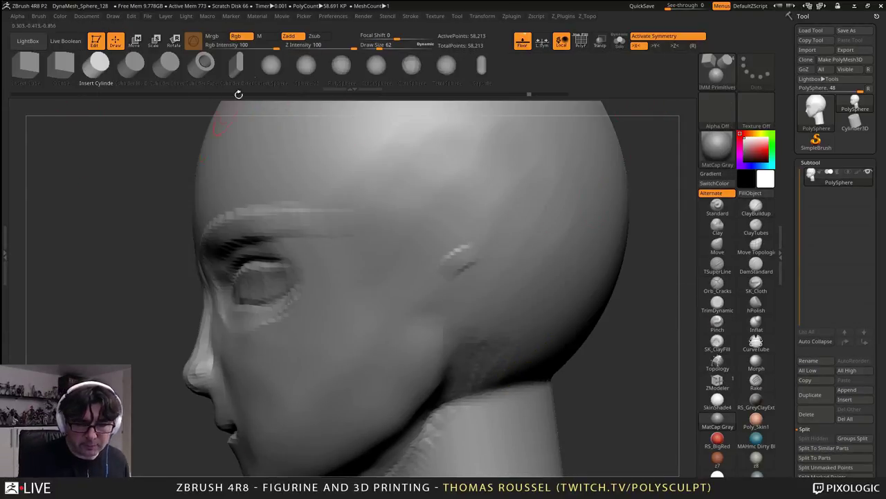
key(Right)
key(Right)
key(Right)
key(Right)
key(Right)
drag(446, 305, 503, 324)
click(494, 390)
- Move the inserted sphere inward against the side of the head and place it at the ear position in side view
shift+right_drag(540, 310, 510, 247)
click(134, 42)
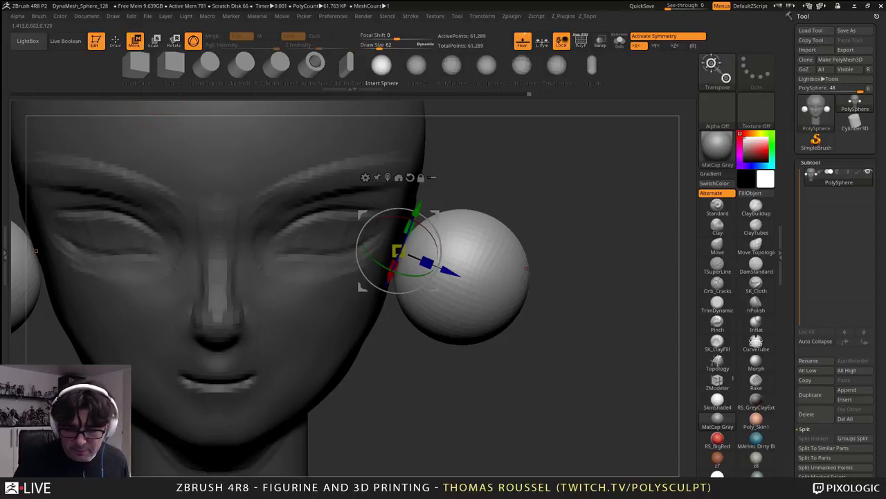
drag(519, 244, 475, 238)
right_drag(658, 239, 550, 229)
drag(550, 229, 518, 234)
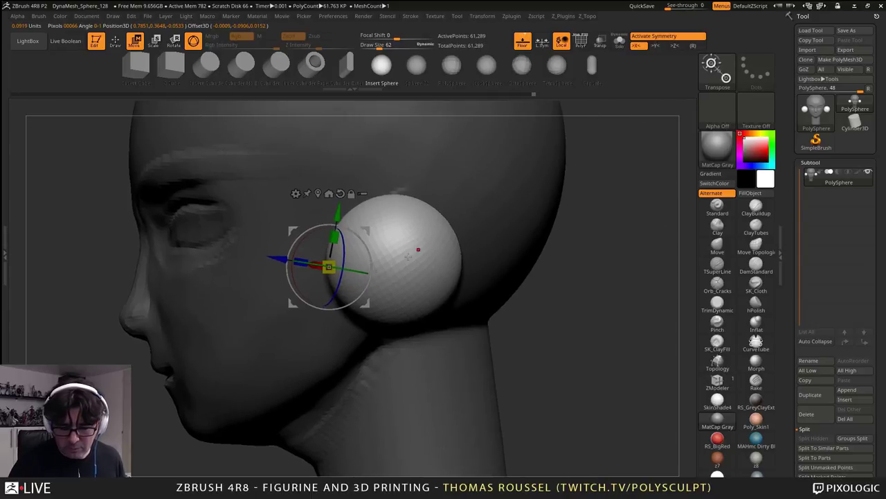
- Centre the gizmo on the sphere, reset its orientation, and scale the sphere front to back to about 0.78
click(329, 193)
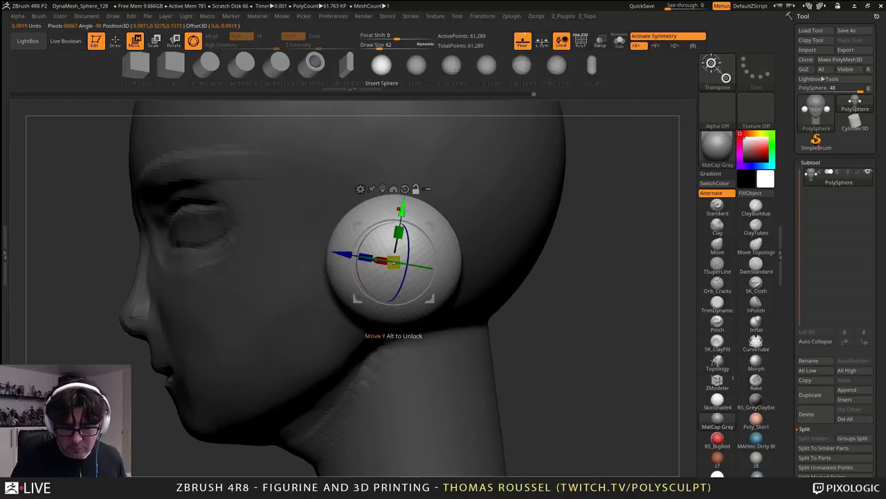
click(405, 189)
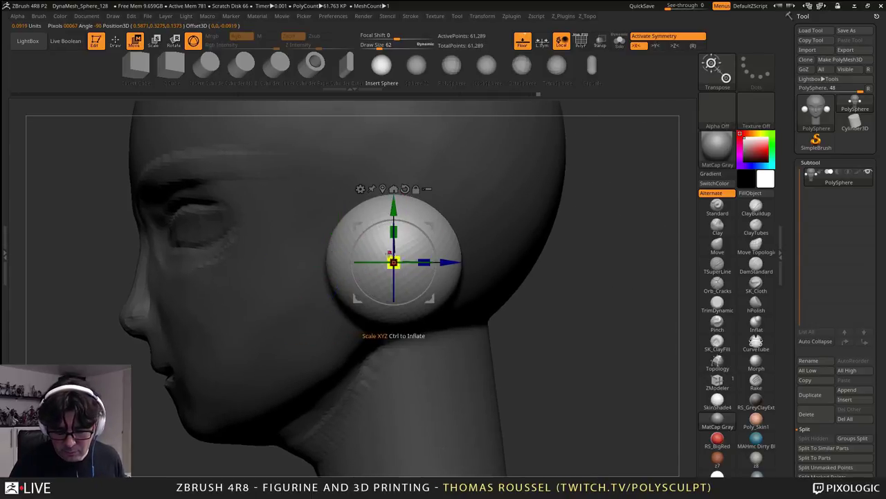
drag(362, 230, 419, 230)
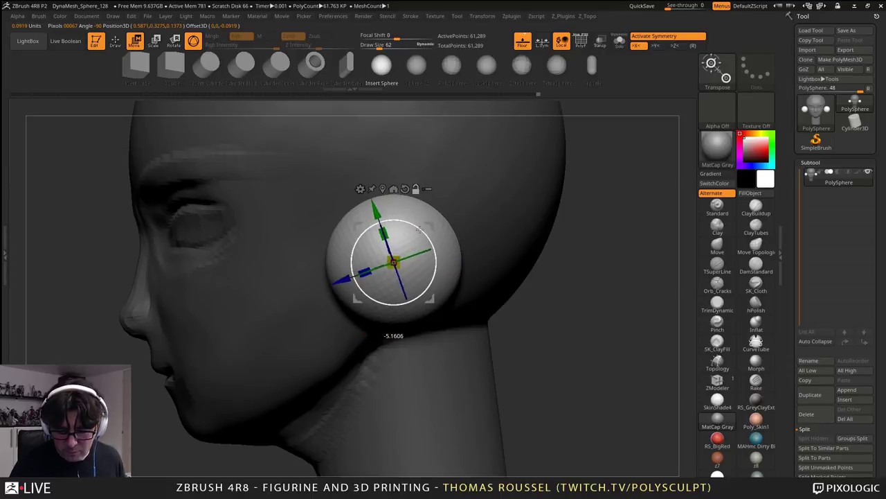
drag(363, 263, 381, 263)
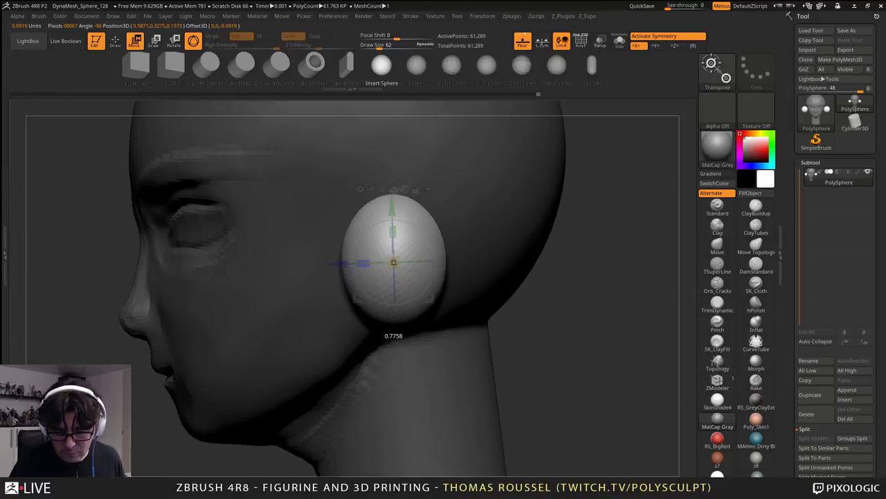
- Adjust the flattened sphere's placement and height against the side of the head from the front
alt+right_drag(470, 251, 484, 259)
drag(483, 258, 452, 360)
right_drag(452, 358, 446, 269)
alt+right_drag(446, 269, 489, 235)
right_drag(489, 235, 526, 279)
alt+right_drag(526, 279, 499, 236)
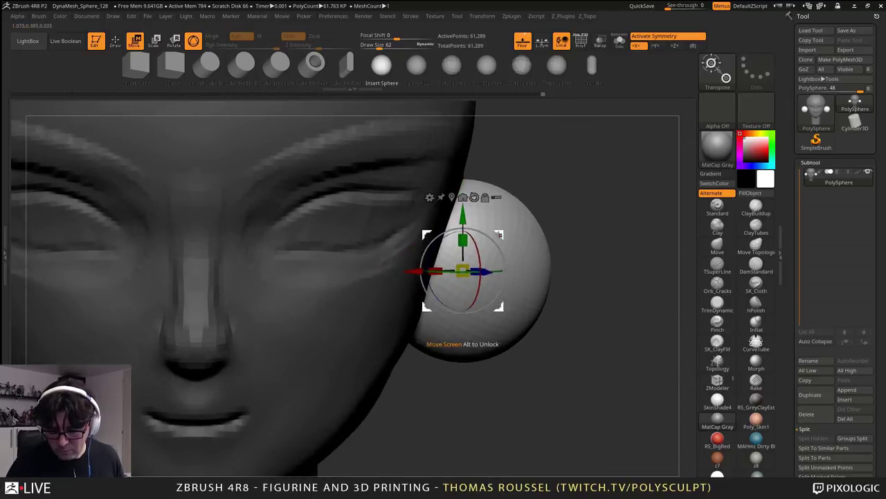
drag(499, 236, 498, 228)
- Start shaping the flattened sphere into an ear from the front with the Move brush
click(717, 246)
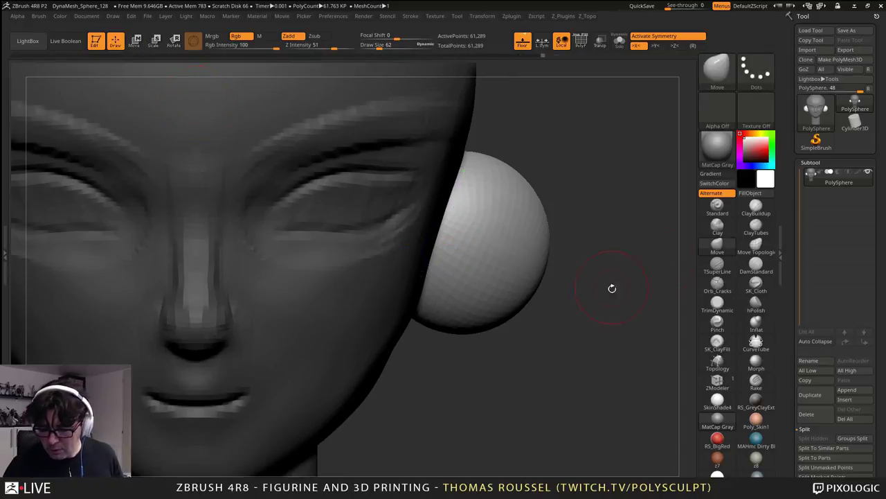
key(s)
drag(611, 289, 626, 289)
drag(500, 226, 498, 220)
drag(539, 267, 531, 266)
mouse_move(507, 302)
mouse_down()
mouse_move(484, 285)
mouse_move(485, 254)
mouse_up()
- Flare the upper part of the ear outward and taper it toward the lobe with the Move brush at draw size 206
mouse_move(485, 251)
right_down()
mouse_move(459, 258)
mouse_move(426, 305)
right_up()
drag(480, 238, 497, 199)
mouse_move(496, 199)
right_down()
mouse_move(487, 257)
mouse_move(616, 271)
mouse_move(628, 243)
mouse_move(562, 297)
mouse_move(547, 298)
mouse_move(569, 243)
mouse_move(558, 288)
mouse_move(510, 195)
right_up()
drag(510, 194, 506, 188)
mouse_move(506, 187)
right_down()
mouse_move(596, 310)
mouse_move(554, 270)
mouse_move(540, 374)
mouse_move(538, 332)
right_up()
key(s)
drag(509, 314, 526, 299)
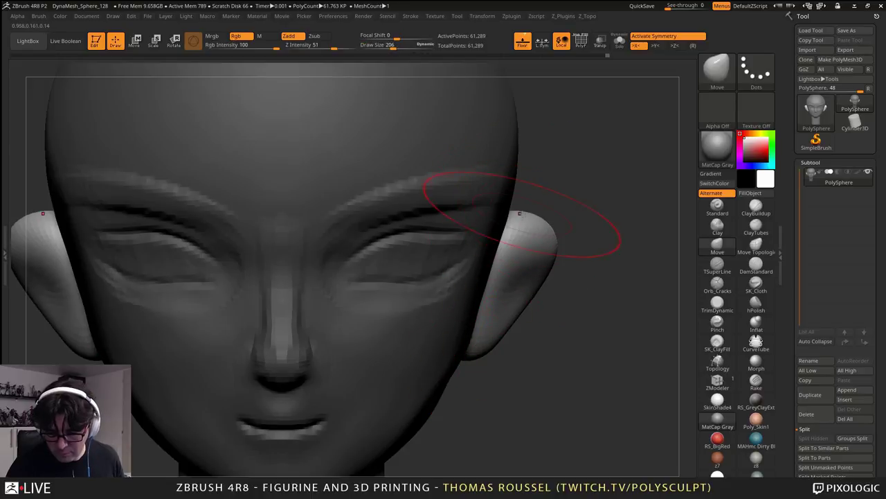
- Push in the middle of the ear's front edge with the Move brush at draw size 108
right_drag(544, 232, 539, 274)
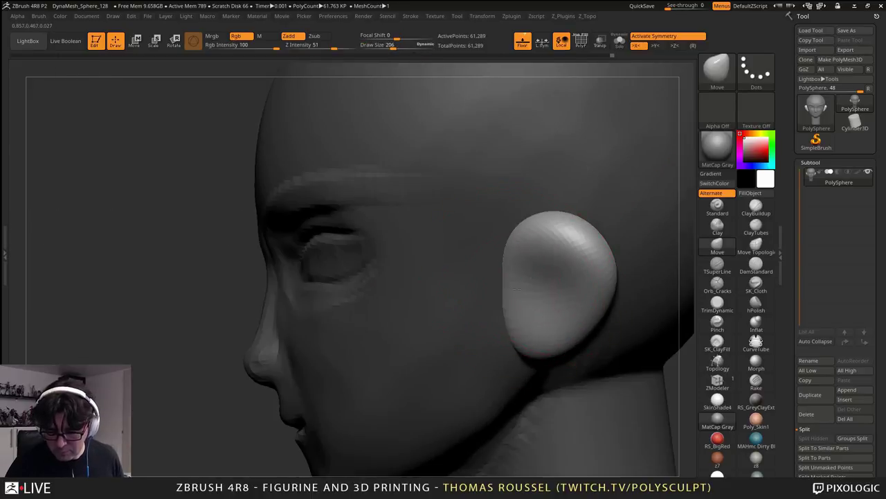
key(s)
drag(517, 289, 505, 290)
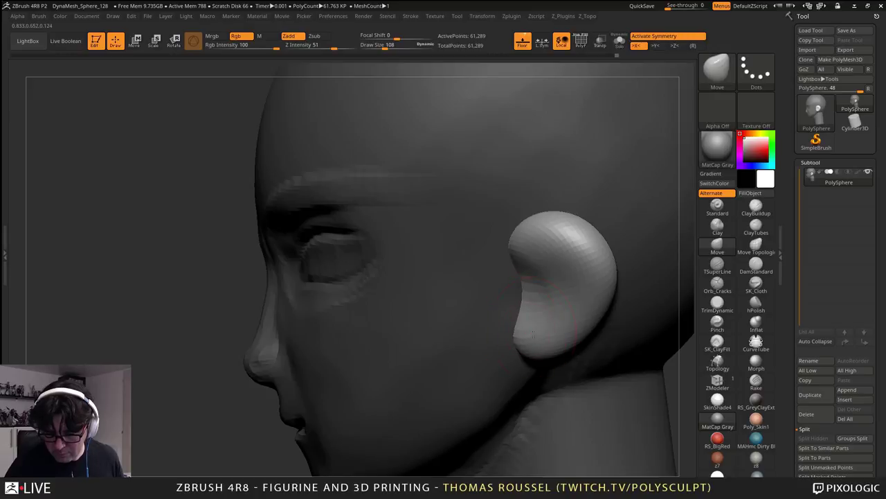
mouse_move(579, 283)
right_down()
mouse_move(613, 305)
mouse_move(616, 340)
mouse_move(636, 335)
right_up()
key(s)
drag(623, 337, 618, 336)
right_drag(615, 313, 634, 285)
- Reshape the ear's rim and upper edge with the Move Topological brush, using draw sizes 183 and 219
click(757, 248)
key(s)
mouse_move(464, 259)
mouse_down()
mouse_move(489, 256)
mouse_move(494, 240)
mouse_up()
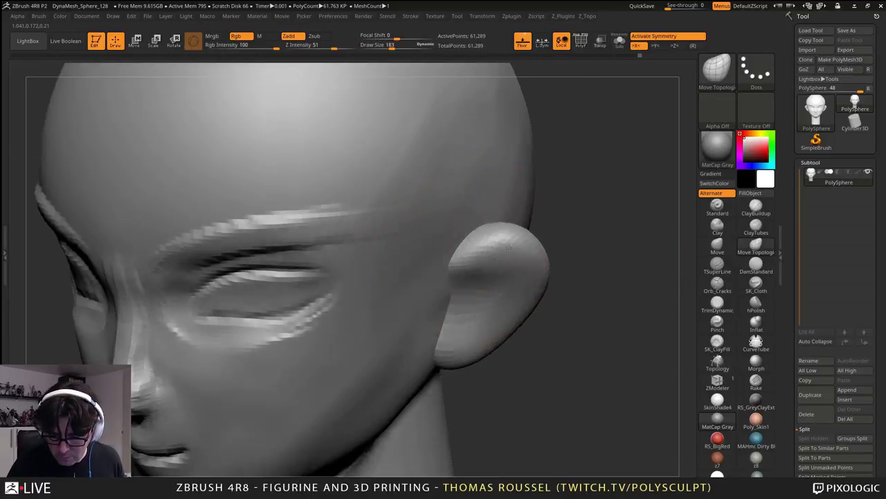
right_drag(496, 240, 506, 304)
drag(513, 206, 538, 196)
right_drag(493, 247, 443, 242)
mouse_move(636, 349)
right_down()
mouse_move(514, 270)
mouse_move(432, 303)
right_up()
key(s)
mouse_move(432, 303)
mouse_down()
mouse_move(442, 305)
mouse_move(434, 303)
mouse_up()
mouse_move(434, 303)
right_down()
mouse_move(492, 274)
mouse_move(582, 269)
right_up()
right_drag(439, 247, 478, 270)
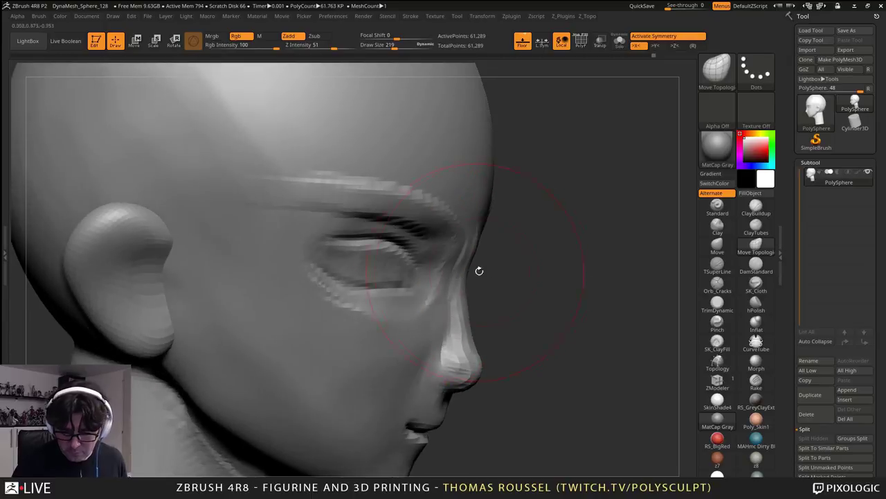
- Adjust the cheek between the eye and nose from above with the Move Topological brush at draw size 183
key(s)
drag(478, 270, 473, 272)
mouse_move(489, 275)
right_down()
mouse_move(506, 330)
mouse_move(480, 364)
right_up()
key(s)
drag(479, 363, 475, 359)
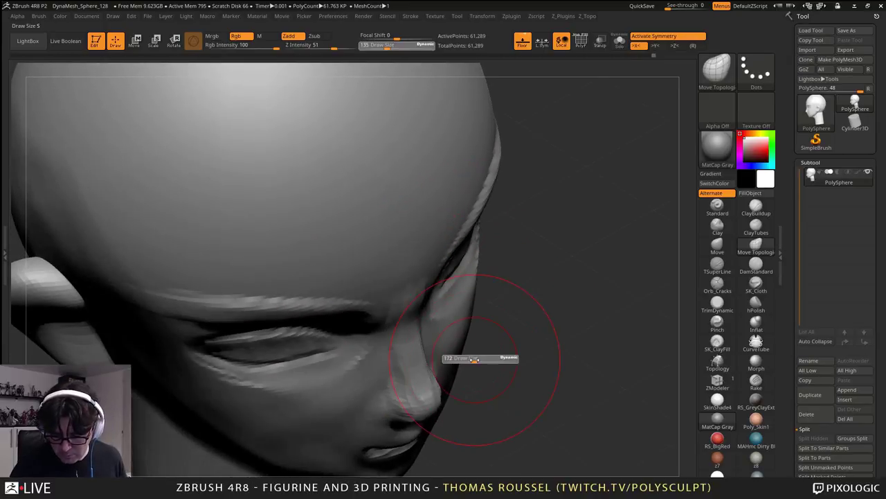
right_drag(475, 359, 470, 364)
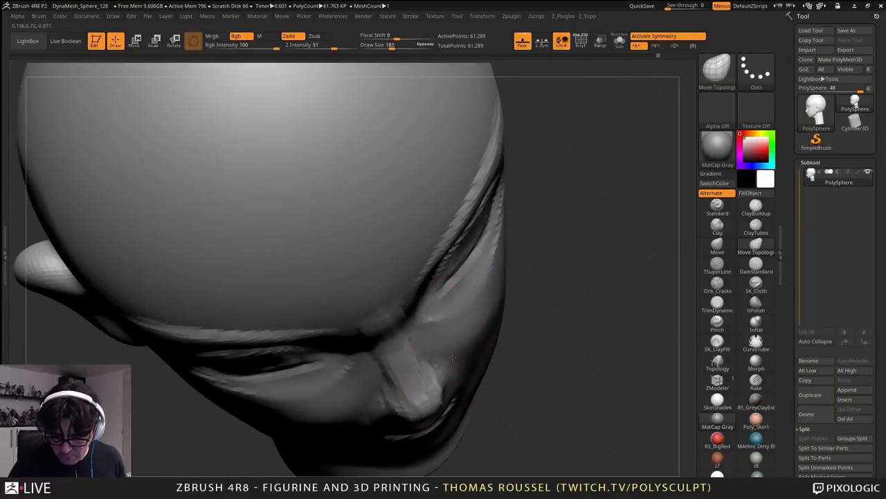
right_drag(534, 338, 482, 237)
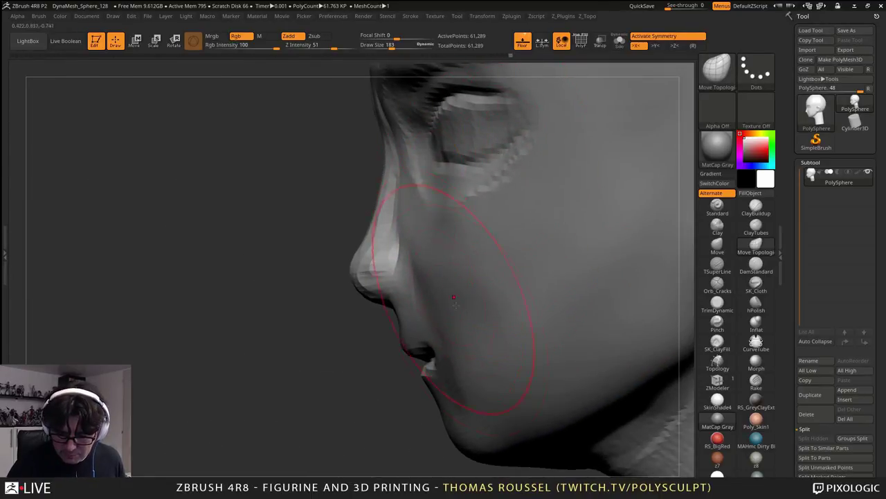
- Refine the chin, mouth and nose profile with the Move Topological brush at draw size 183
alt+right_drag(466, 377, 470, 328)
right_drag(409, 311, 451, 329)
drag(451, 328, 447, 341)
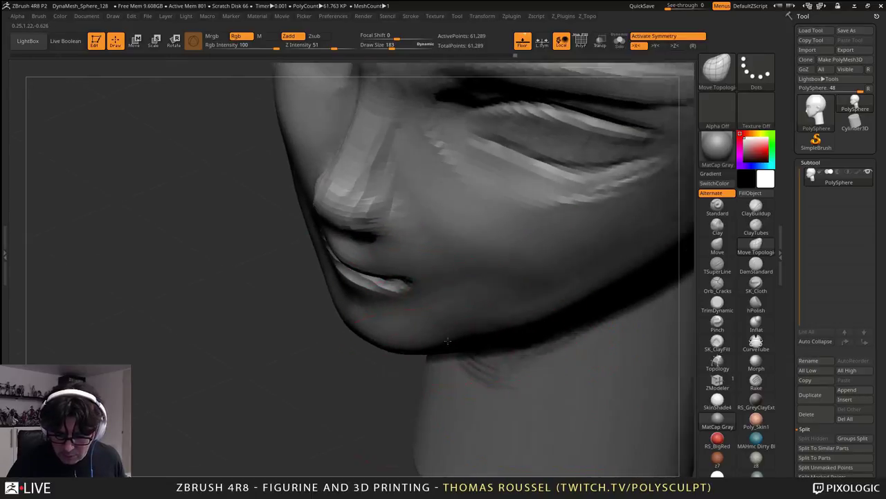
mouse_move(448, 341)
right_down()
mouse_move(461, 162)
mouse_move(461, 266)
right_up()
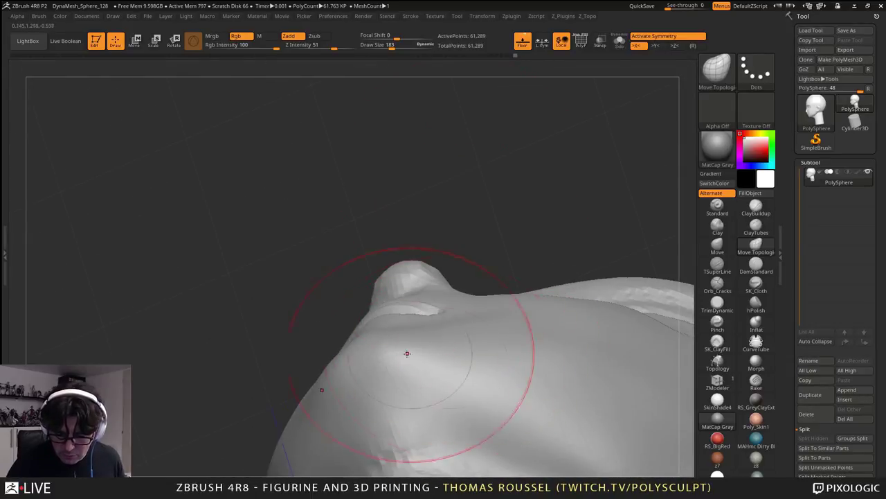
mouse_move(407, 353)
right_down()
mouse_move(406, 326)
mouse_move(416, 322)
mouse_move(388, 346)
mouse_move(436, 313)
mouse_move(415, 333)
right_up()
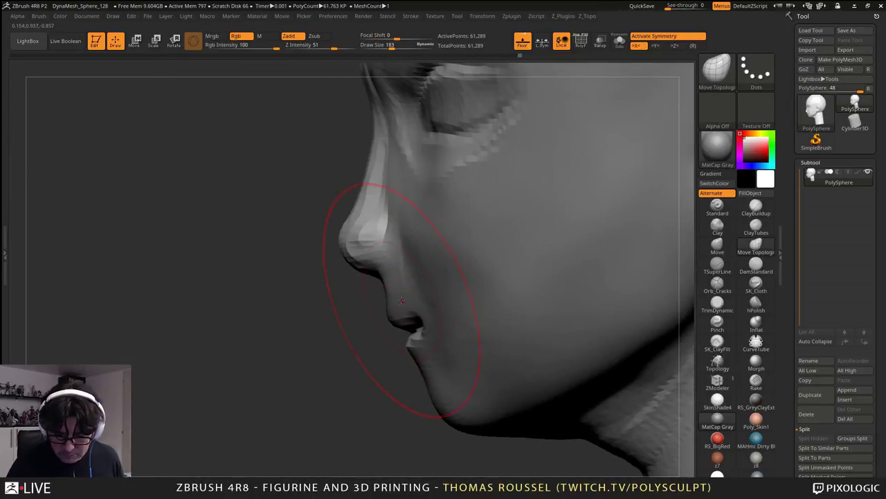
right_drag(391, 266, 370, 222)
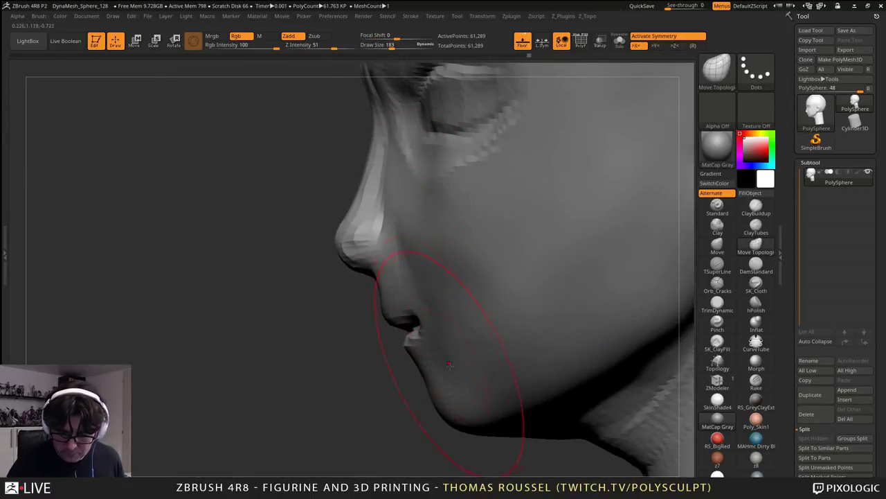
- Adjust the front of the neck below the jaw with the Move Topological brush
alt+right_drag(551, 389, 502, 320)
drag(589, 400, 595, 384)
mouse_move(595, 382)
alt+right_down()
mouse_move(544, 267)
mouse_move(553, 277)
alt+right_up()
right_drag(563, 331, 570, 335)
key(s)
mouse_move(568, 336)
mouse_down()
mouse_move(578, 336)
mouse_move(569, 357)
mouse_up()
mouse_move(589, 364)
alt+right_down()
mouse_move(550, 259)
mouse_move(551, 224)
alt+right_up()
- Shape the neck with the Move Topological brush at draw size 108 and smooth its surface up toward the back of the jaw
key(s)
drag(562, 354, 546, 356)
key(s)
drag(553, 350, 526, 369)
drag(519, 295, 533, 317)
mouse_move(514, 173)
shift+mouse_down()
mouse_move(489, 128)
mouse_move(523, 202)
mouse_move(505, 116)
shift+mouse_up()
alt+right_drag(502, 104, 501, 298)
shift+drag(576, 201, 610, 158)
- Nudge the lips upward from the front with the Move Topological brush at draw size 112
alt+right_drag(420, 213, 496, 296)
mouse_move(451, 193)
alt+right_down()
mouse_move(455, 301)
mouse_move(390, 348)
mouse_move(417, 316)
mouse_move(417, 297)
alt+right_up()
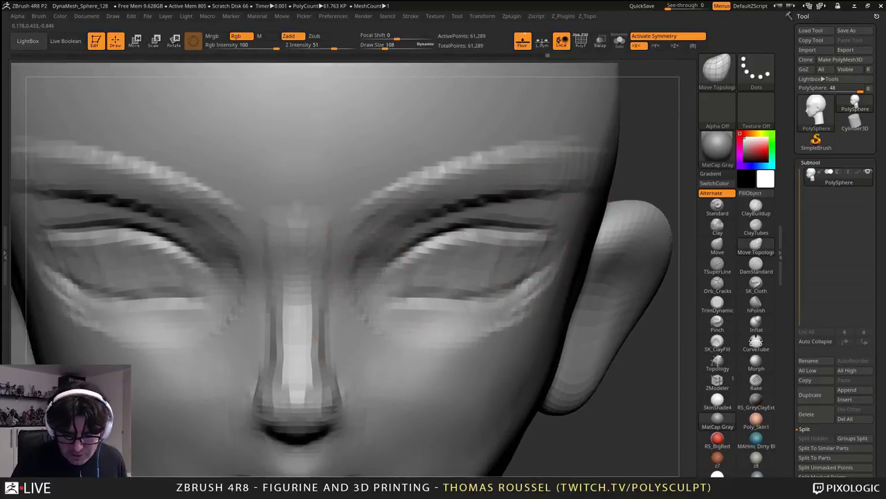
ctrl+right_drag(400, 361, 418, 293)
key(s)
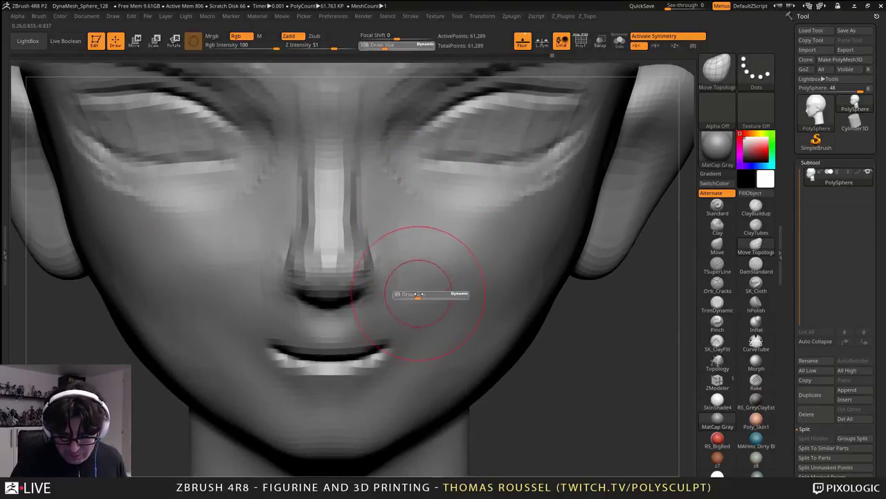
drag(418, 294, 420, 294)
drag(358, 356, 358, 349)
- Smooth the side of the nose in profile at draw size 52 and remesh the head with DynaMesh
alt+right_drag(432, 329, 446, 337)
key(s)
drag(446, 337, 440, 337)
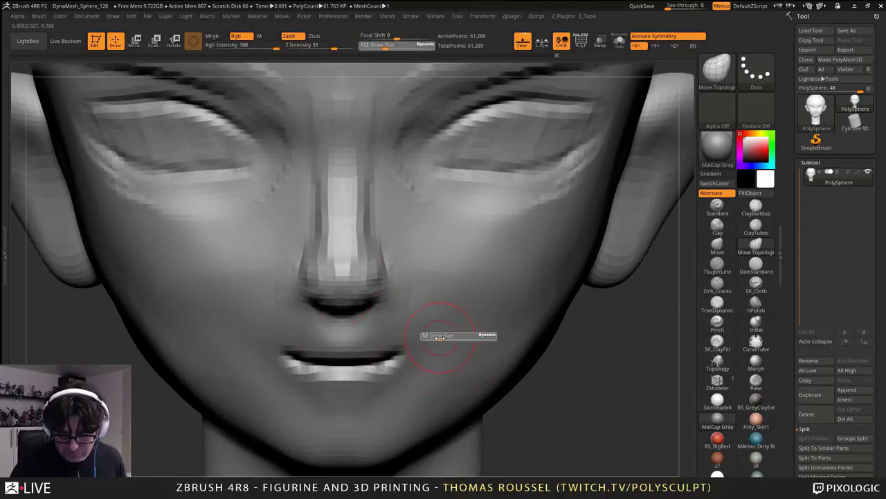
mouse_move(513, 236)
alt+right_down()
mouse_move(489, 254)
mouse_move(372, 270)
mouse_move(385, 294)
alt+right_up()
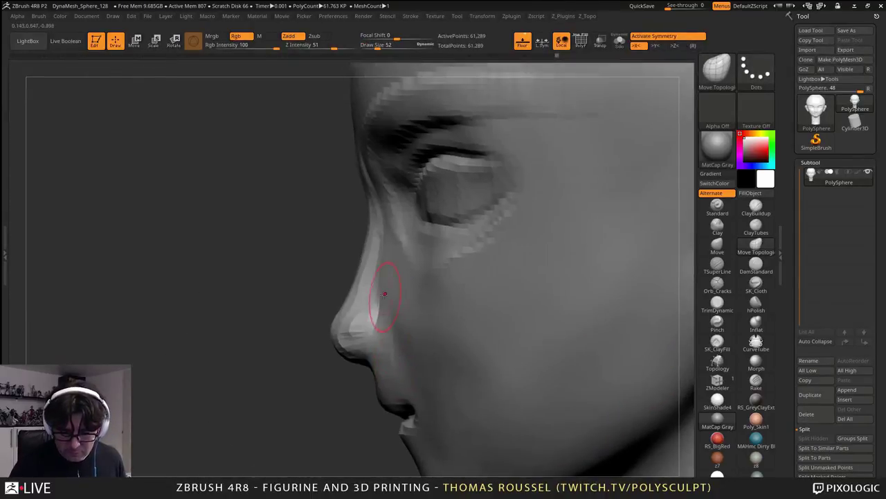
shift+drag(374, 266, 352, 310)
ctrl+drag(281, 291, 262, 276)
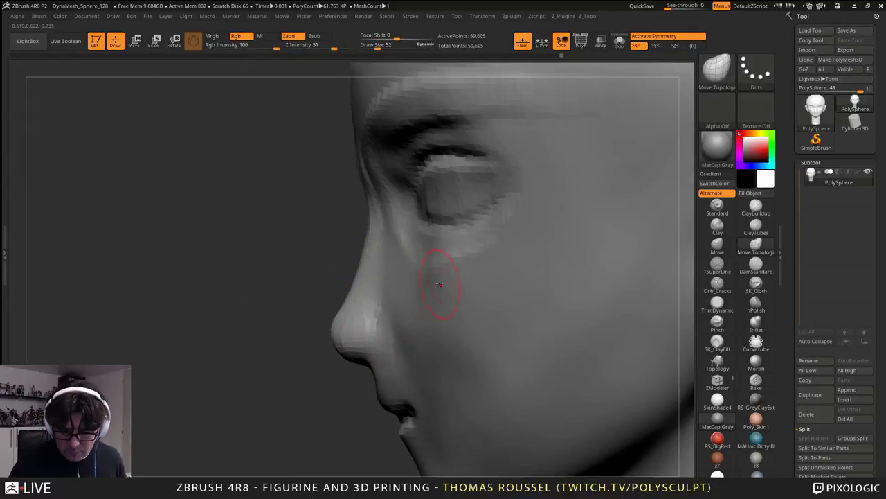
- Build up the inner eye socket beside the nose bridge with the ClayBuildup brush at draw size 52
alt+right_drag(439, 283, 424, 339)
mouse_move(424, 340)
right_down()
mouse_move(471, 315)
mouse_move(430, 348)
right_up()
right_drag(658, 296, 492, 302)
alt+right_drag(432, 306, 448, 257)
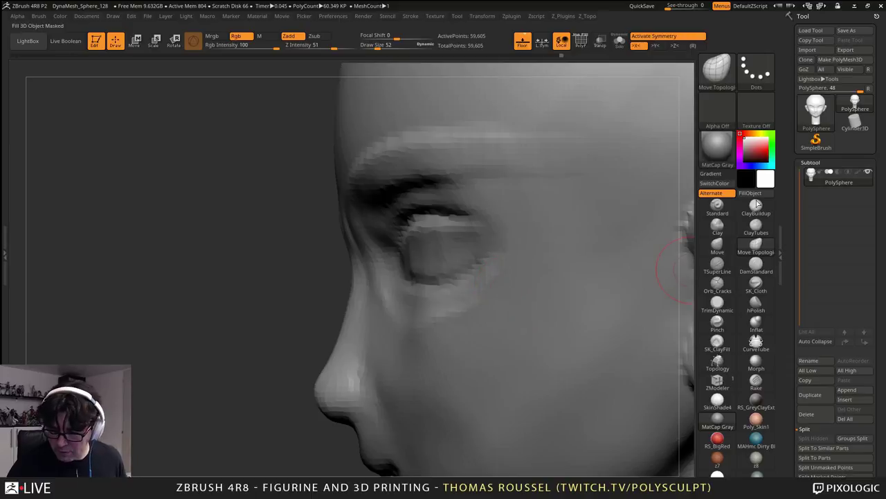
key(shift)
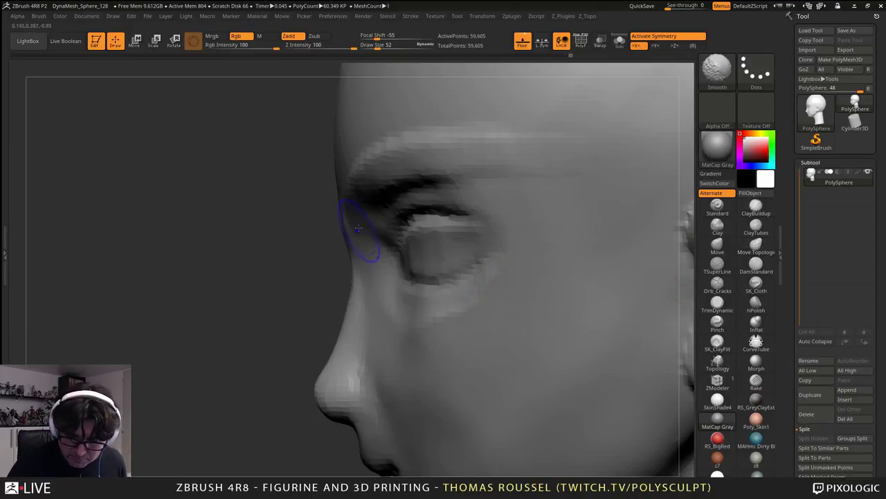
right_drag(358, 228, 333, 224)
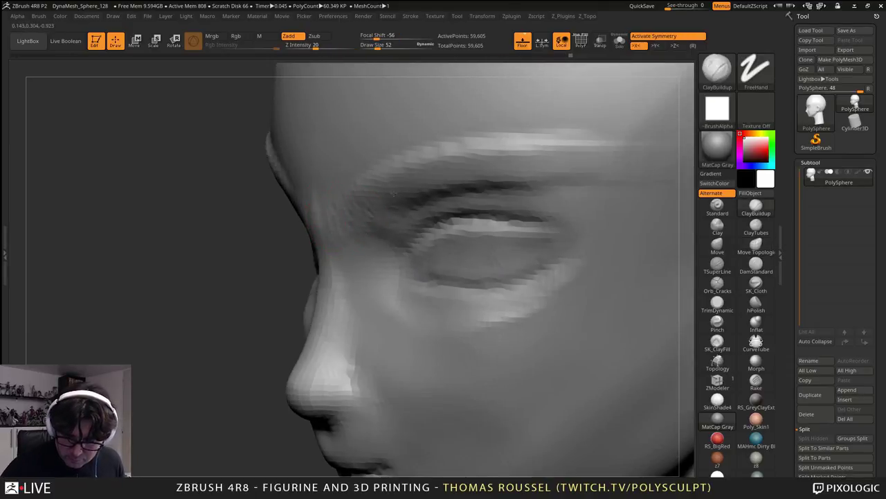
right_drag(415, 206, 308, 167)
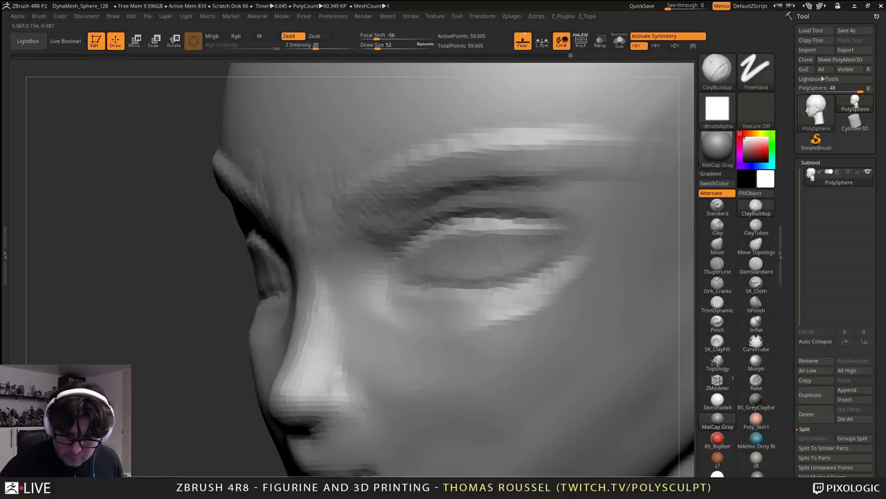
- Add clay between the inner brows with ClayBuildup at draw size 72 and smooth the area into the brow line
key(s)
drag(332, 208, 293, 211)
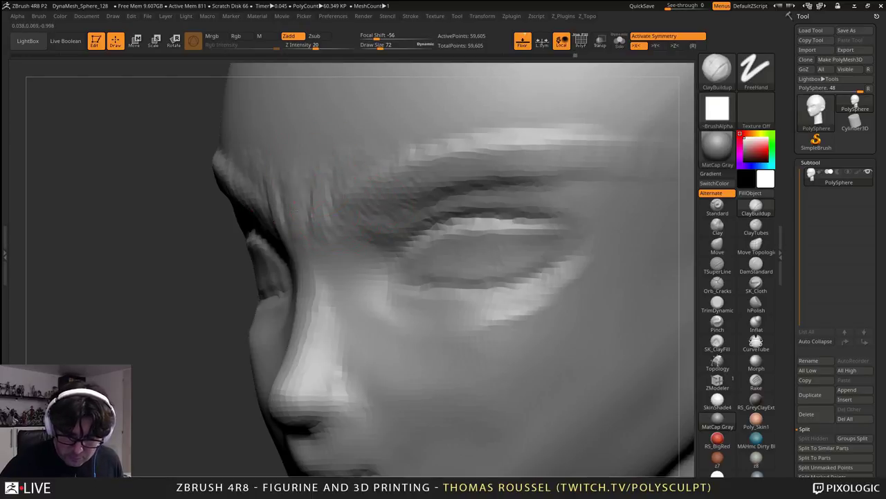
shift+drag(385, 202, 380, 212)
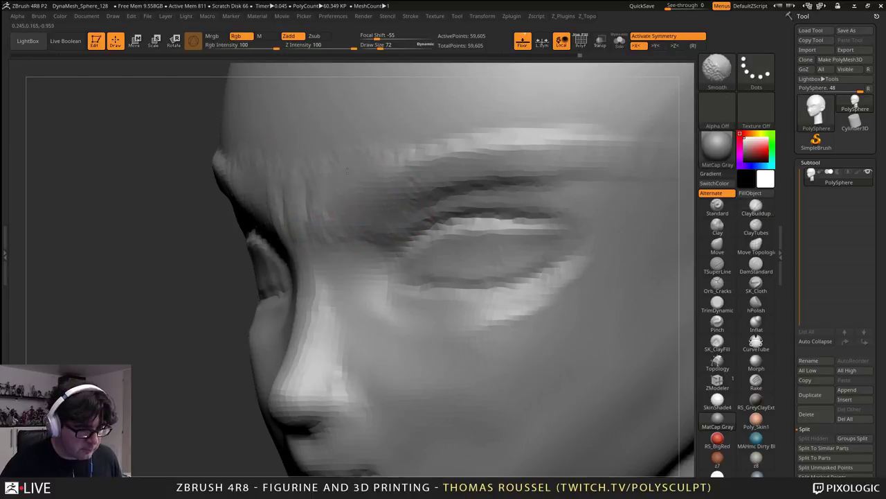
mouse_move(380, 212)
right_down()
mouse_move(385, 225)
mouse_move(443, 235)
mouse_move(443, 207)
mouse_move(388, 191)
right_up()
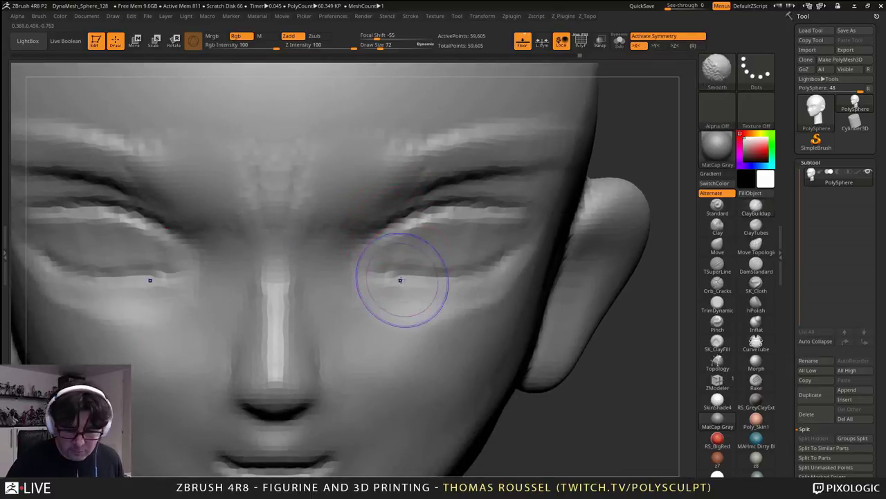
shift+drag(395, 163, 460, 142)
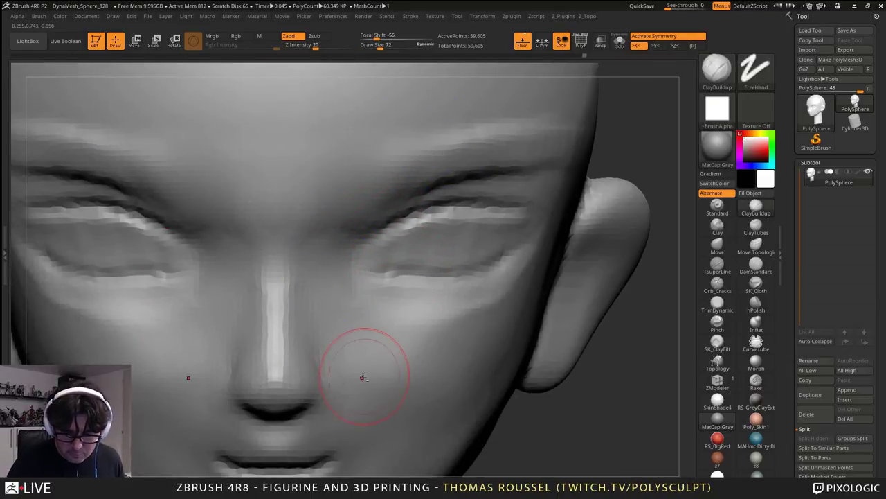
- Fill the crease above the upper eyelids with ClayBuildup at draw size 59 and smooth it toward the brow
alt+right_drag(362, 376, 345, 364)
key(s)
drag(423, 264, 416, 265)
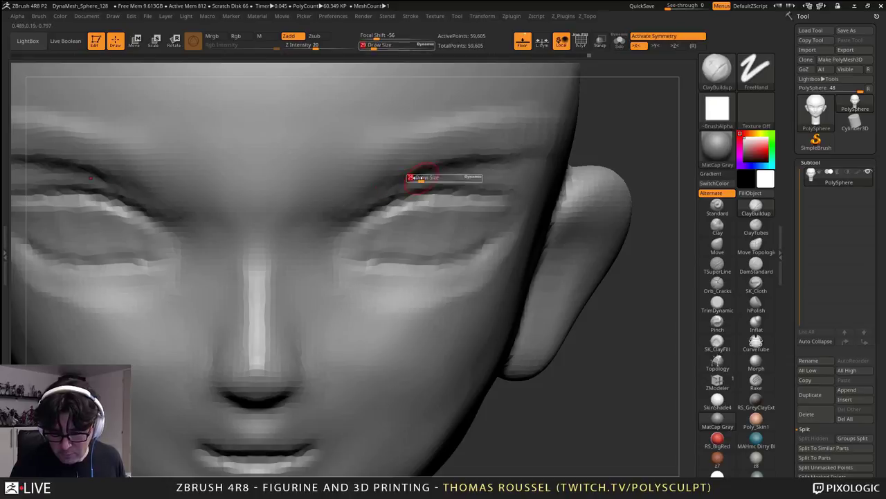
mouse_move(417, 177)
mouse_down()
mouse_move(368, 186)
mouse_move(461, 175)
mouse_move(374, 187)
mouse_up()
mouse_move(370, 154)
mouse_down()
mouse_move(481, 143)
mouse_move(329, 171)
mouse_up()
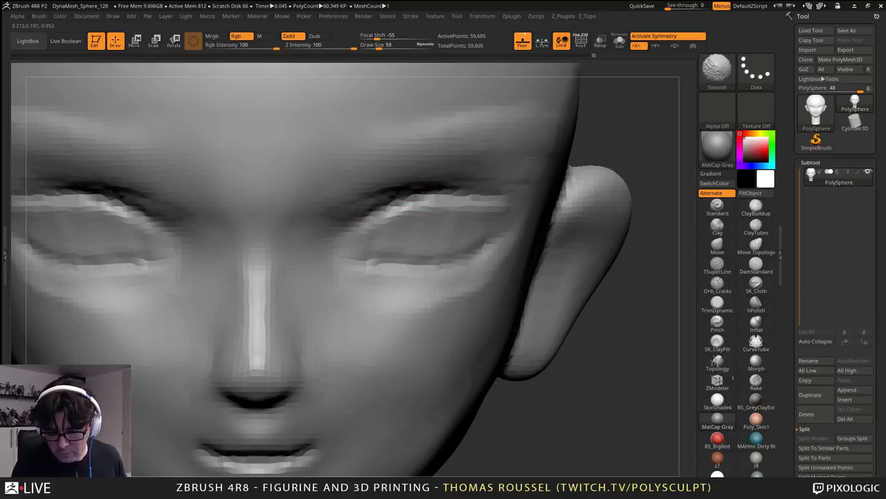
- Sculpt the inner hollow of the ear with ClayBuildup at draw size 59 and smooth its surface
right_drag(547, 169, 478, 174)
mouse_move(474, 227)
alt+mouse_down()
mouse_move(523, 214)
mouse_move(527, 269)
mouse_move(488, 243)
mouse_move(528, 266)
mouse_move(501, 288)
mouse_move(496, 255)
mouse_move(510, 235)
alt+mouse_up()
right_drag(523, 232, 501, 227)
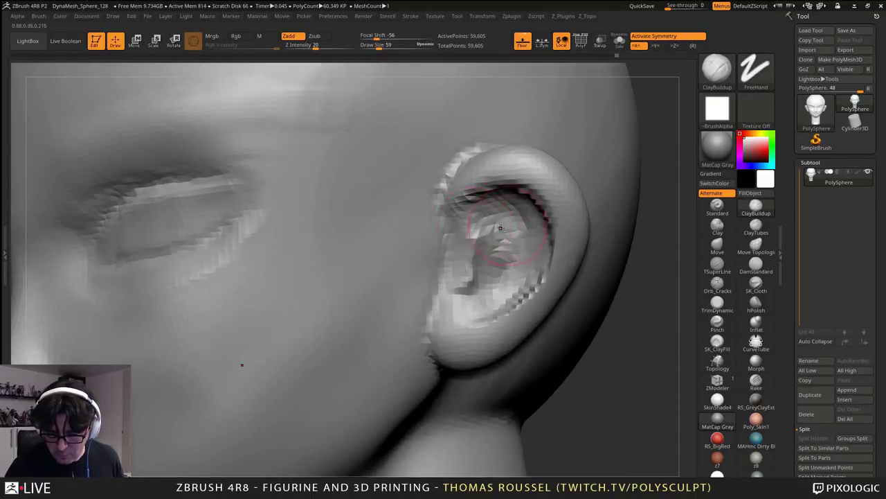
mouse_move(490, 225)
mouse_down()
mouse_move(508, 218)
mouse_move(523, 266)
mouse_move(481, 299)
mouse_move(500, 229)
mouse_move(495, 282)
mouse_up()
- Add clay along the rear jaw edge below the earlobe with ClayBuildup and smooth it
mouse_move(472, 405)
alt+right_down()
mouse_move(485, 293)
mouse_move(407, 306)
alt+right_up()
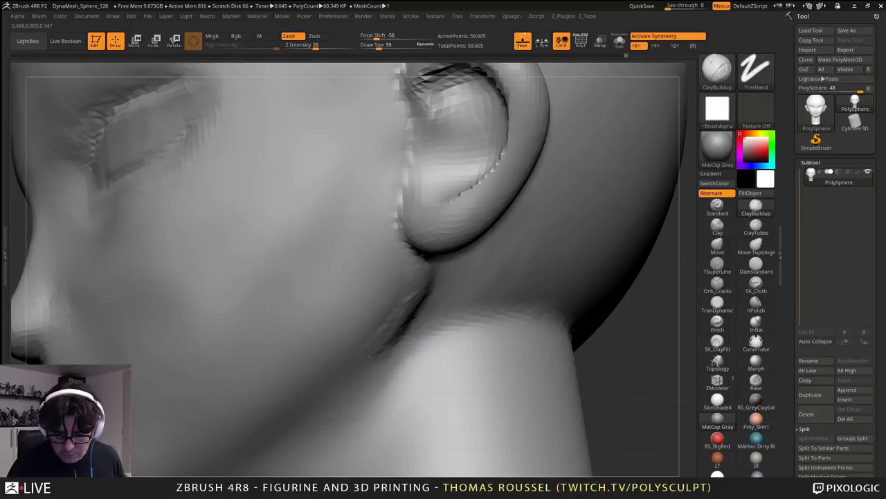
key(shift)
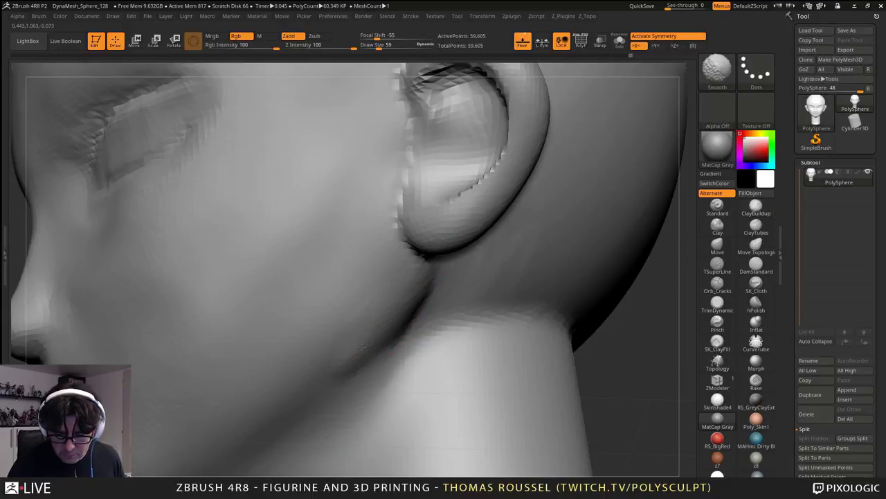
shift+drag(363, 347, 433, 284)
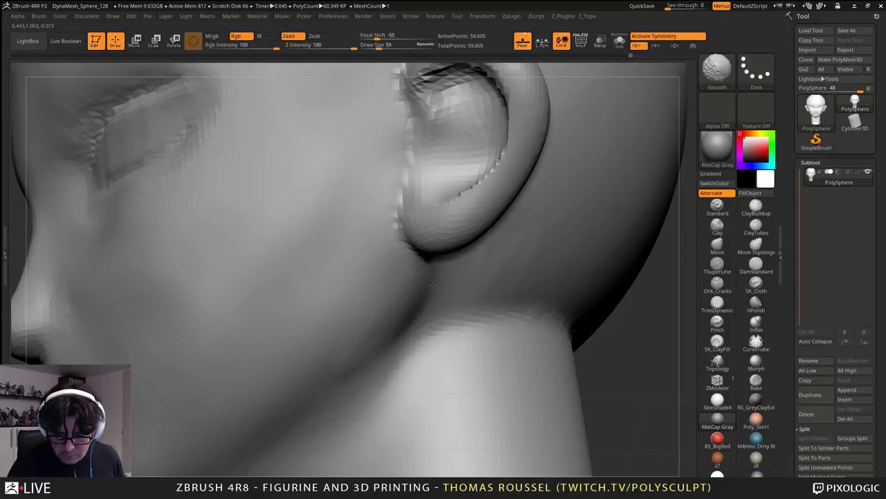
- Fill out the cheek down to the jawline with ClayBuildup strokes at draw size 99 and smooth them
mouse_move(433, 285)
right_down()
mouse_move(496, 315)
mouse_move(423, 263)
mouse_move(437, 228)
mouse_move(430, 282)
mouse_move(408, 282)
right_up()
key(s)
drag(492, 243, 437, 173)
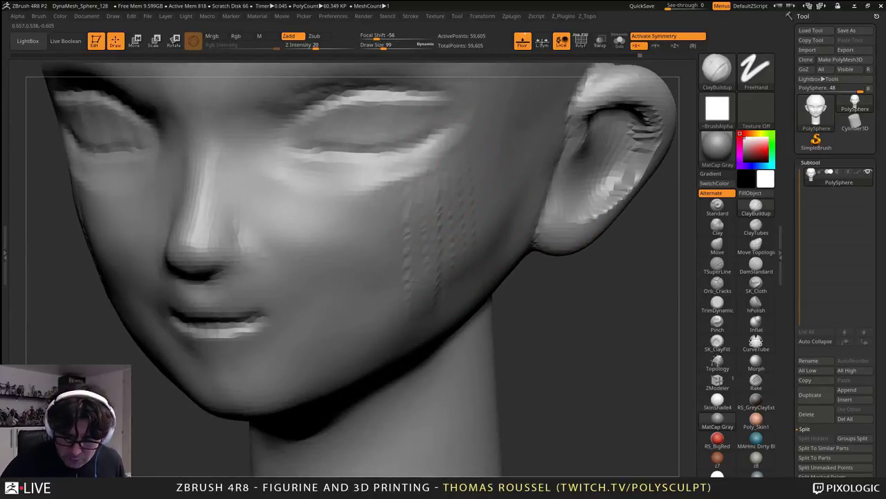
drag(358, 254, 306, 330)
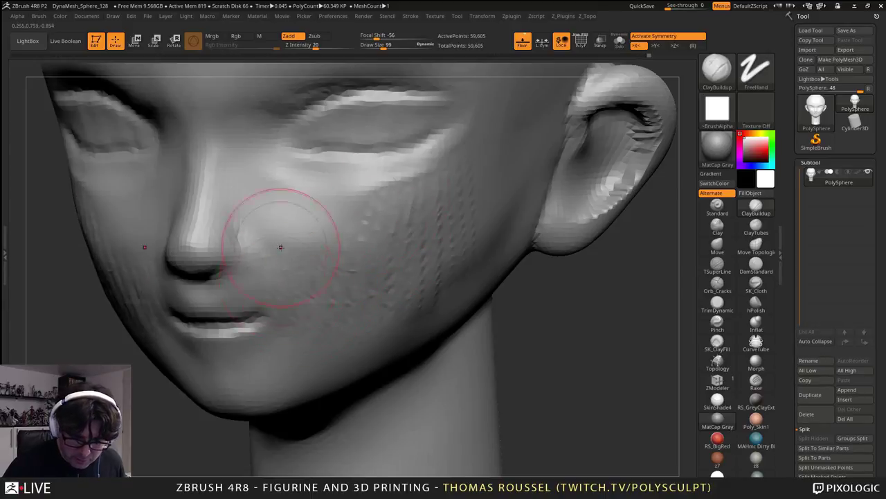
right_drag(362, 235, 344, 200)
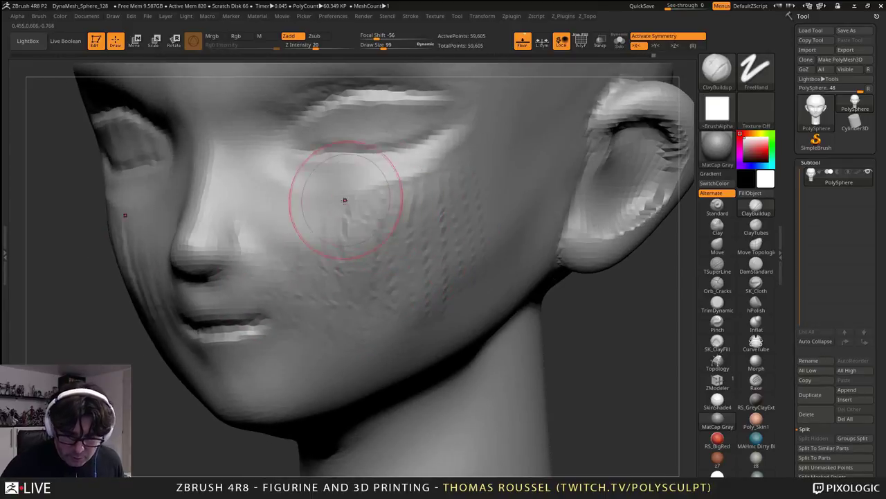
drag(306, 191, 319, 299)
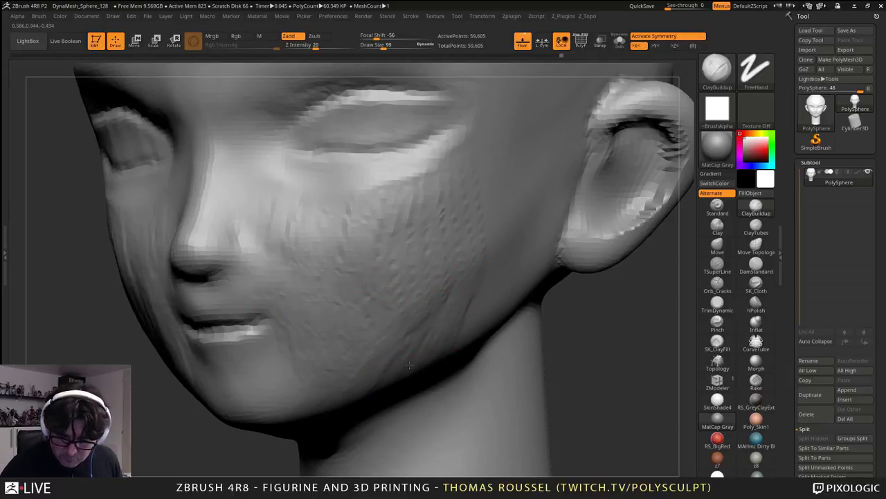
key(shift)
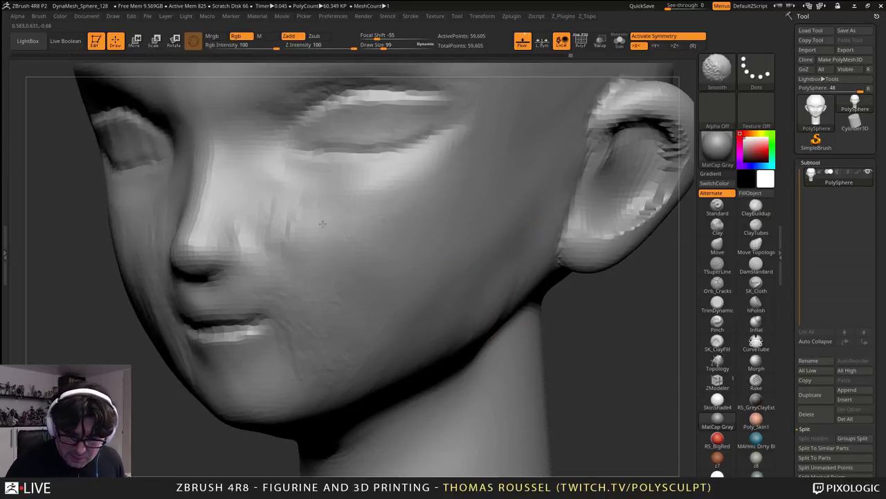
- Smooth the brow ridge across the front of the forehead at draw size 99
mouse_move(381, 352)
right_down()
mouse_move(413, 349)
mouse_move(416, 291)
right_up()
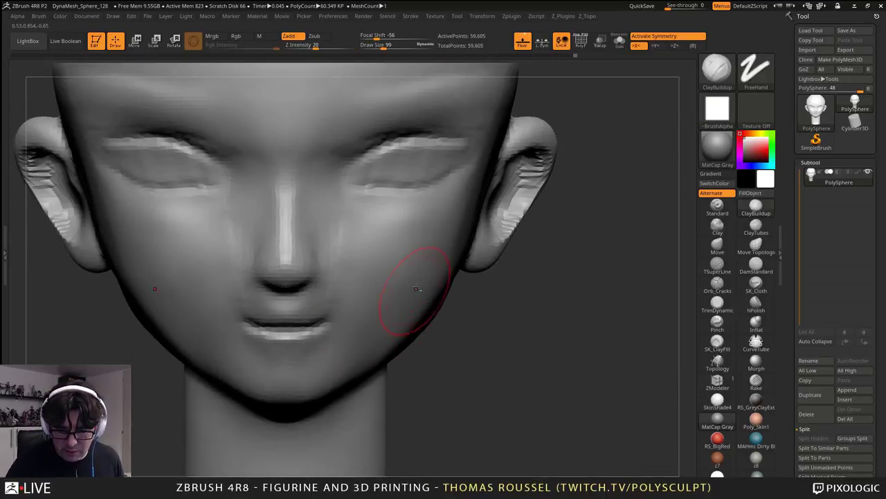
alt+right_drag(421, 208, 415, 302)
key(shift)
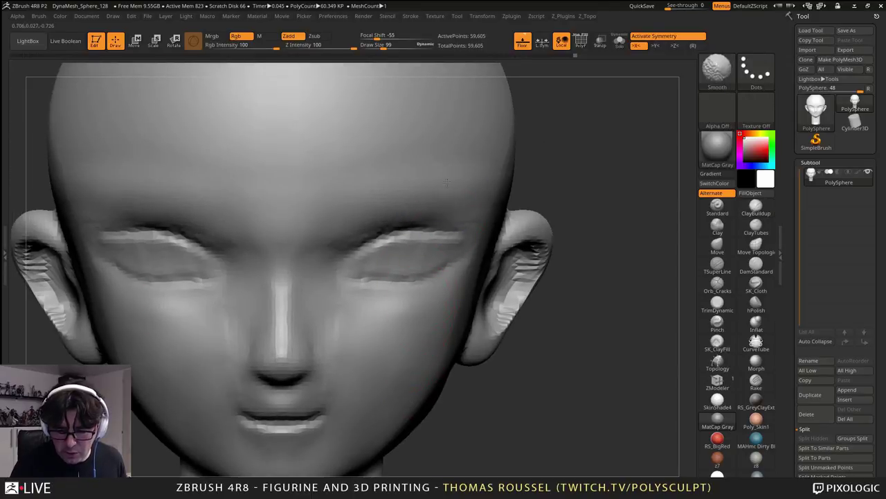
mouse_move(478, 236)
ctrl+right_down()
mouse_move(505, 200)
mouse_move(496, 271)
ctrl+right_up()
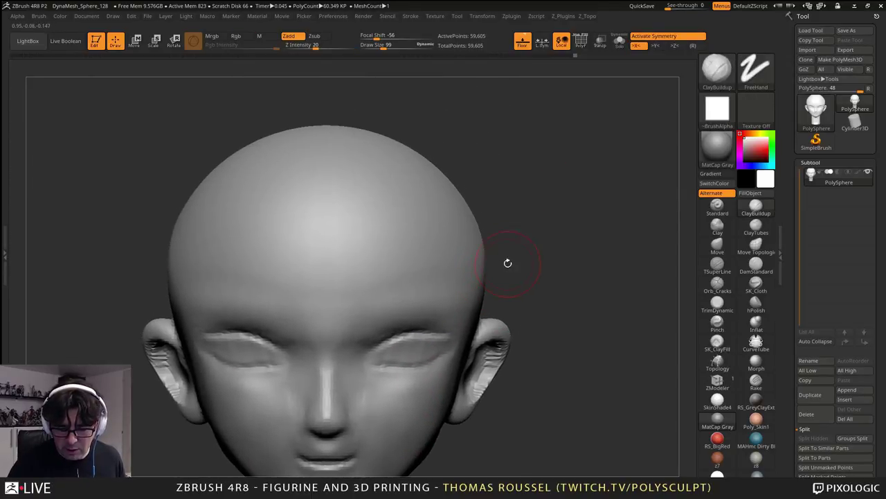
right_click(507, 263)
- Narrow the sides of the skull from the front with the Move brush at draw size 695
alt+right_drag(534, 178, 568, 139)
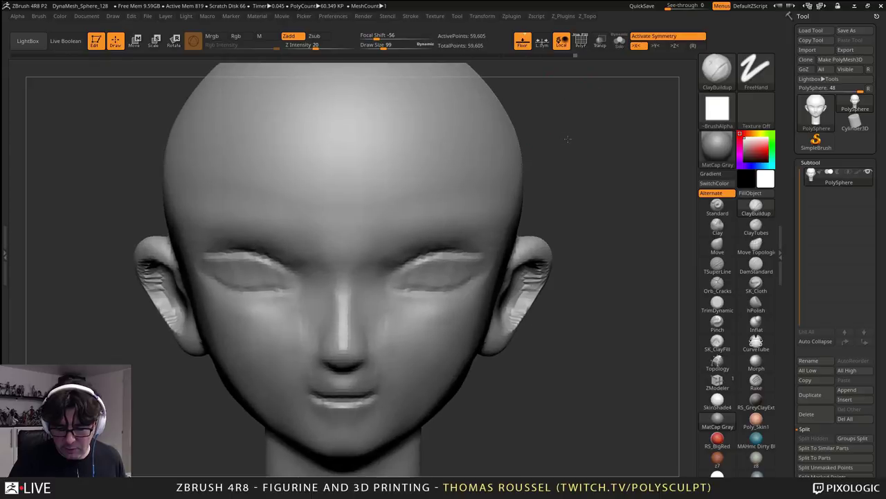
alt+right_drag(566, 192, 515, 241)
click(718, 245)
key(s)
drag(648, 247, 671, 249)
drag(466, 209, 448, 207)
mouse_move(478, 247)
alt+right_down()
mouse_move(494, 224)
mouse_move(495, 286)
alt+right_up()
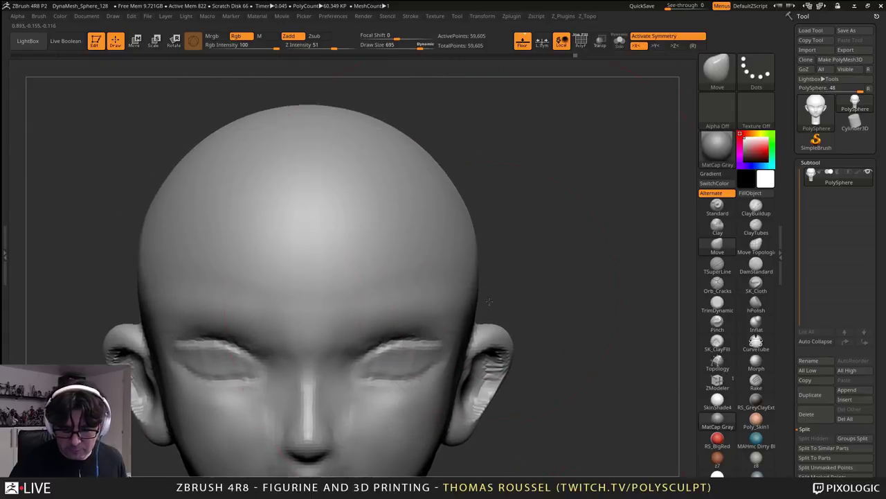
drag(460, 237, 454, 237)
- Adjust the outer contour of the cheek and jaw from the front with a smaller Move brush
alt+right_drag(473, 295, 506, 132)
key(s)
drag(472, 326, 457, 320)
key(s)
drag(472, 273, 465, 273)
mouse_move(492, 202)
alt+right_down()
mouse_move(487, 303)
mouse_move(465, 282)
mouse_move(462, 295)
alt+right_up()
- Pull the back of the skull outward in side view with the Move brush at draw size 491
right_drag(617, 185, 499, 203)
key(s)
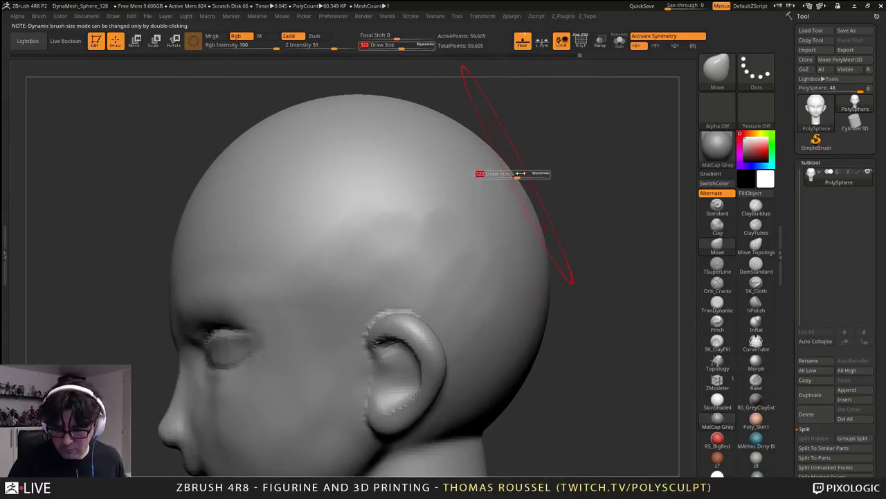
drag(518, 174, 526, 174)
drag(540, 266, 544, 272)
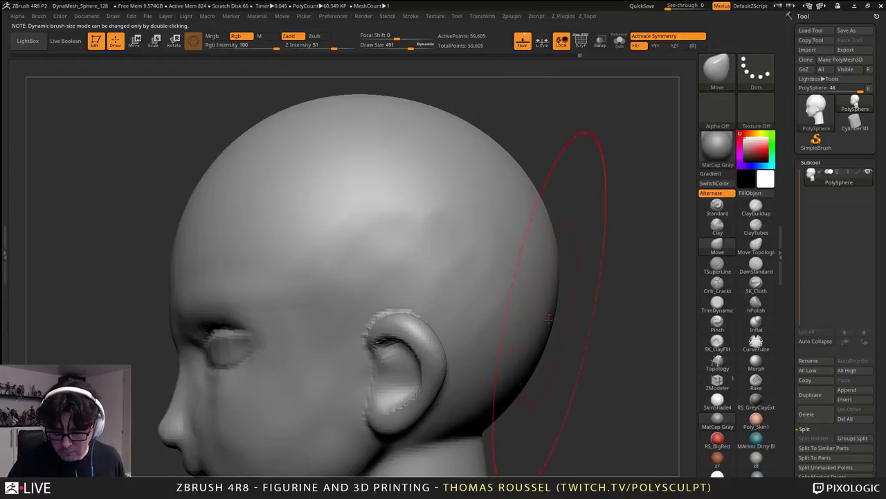
alt+right_drag(508, 416, 506, 319)
key(s)
drag(500, 326, 496, 326)
alt+right_drag(504, 317, 510, 317)
drag(511, 316, 346, 254)
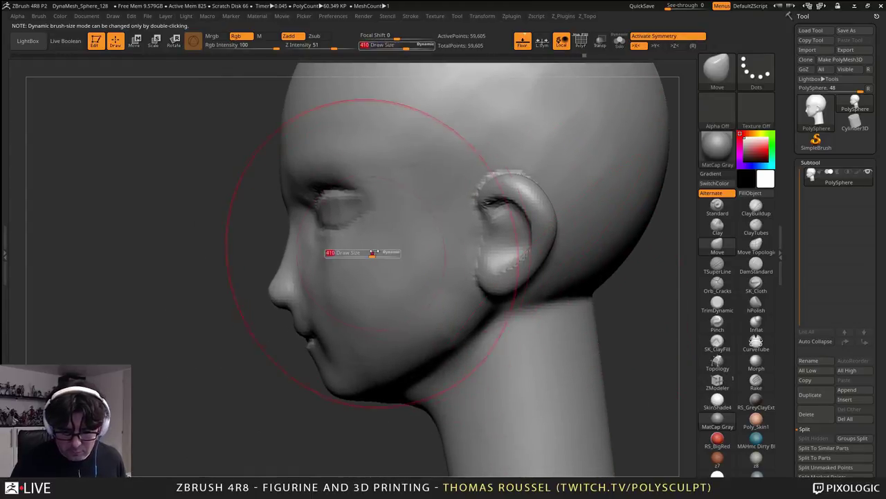
- Reshape the inner corner of the eye in profile with the Move brush at draw size 172
mouse_move(322, 232)
alt+right_down()
mouse_move(357, 236)
mouse_move(387, 262)
mouse_move(380, 244)
alt+right_up()
key(s)
key(s)
drag(381, 244, 375, 244)
right_drag(374, 250, 410, 248)
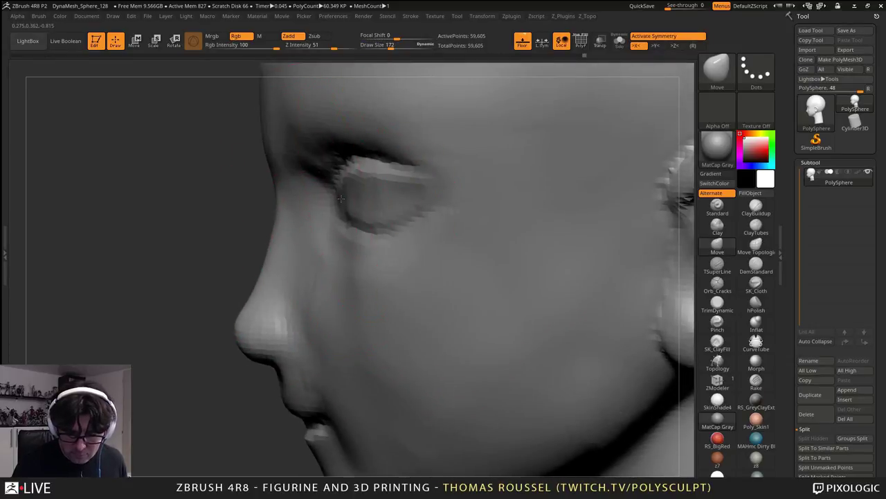
drag(336, 196, 331, 224)
shift+right_drag(330, 232, 421, 181)
- Adjust the curve of the forehead with the Move brush at draw size 353
mouse_move(425, 213)
alt+right_down()
mouse_move(401, 349)
mouse_move(490, 212)
mouse_move(459, 244)
alt+right_up()
key(s)
drag(468, 243, 482, 243)
right_drag(414, 203, 348, 216)
key(s)
drag(339, 234, 331, 234)
right_drag(310, 245, 322, 250)
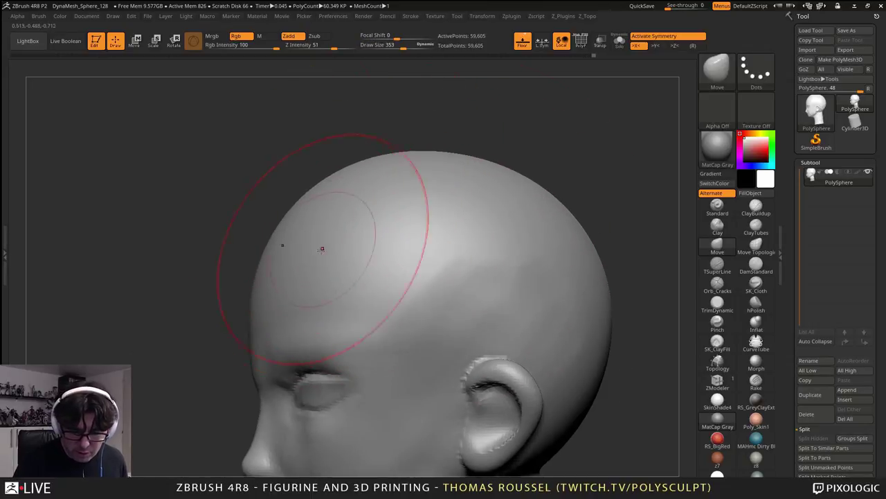
- Refine the brow's curvature from below and above with the Move brush, reducing the draw size to 177
right_drag(288, 291, 299, 306)
key(s)
drag(306, 326, 301, 326)
mouse_move(301, 328)
right_down()
mouse_move(302, 365)
mouse_move(316, 271)
mouse_move(315, 320)
right_up()
key(s)
drag(330, 327, 325, 327)
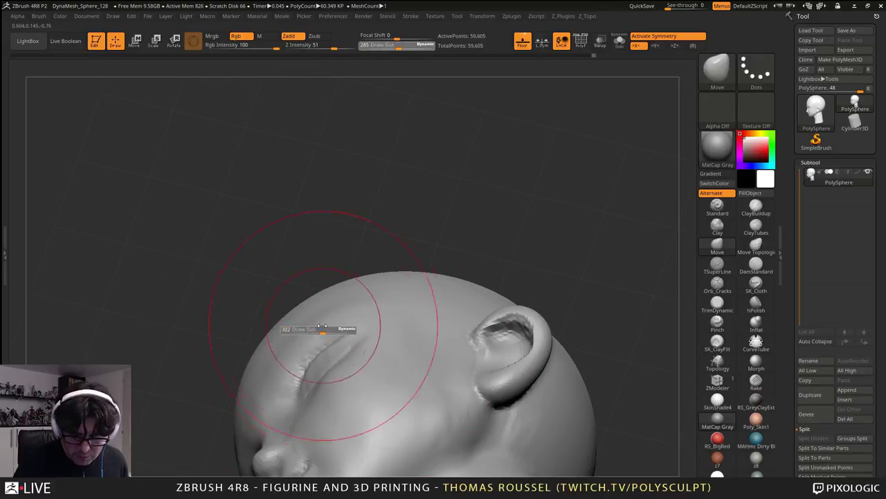
mouse_move(321, 329)
right_down()
mouse_move(339, 331)
mouse_move(319, 324)
mouse_move(320, 335)
right_up()
key(s)
drag(315, 324, 307, 323)
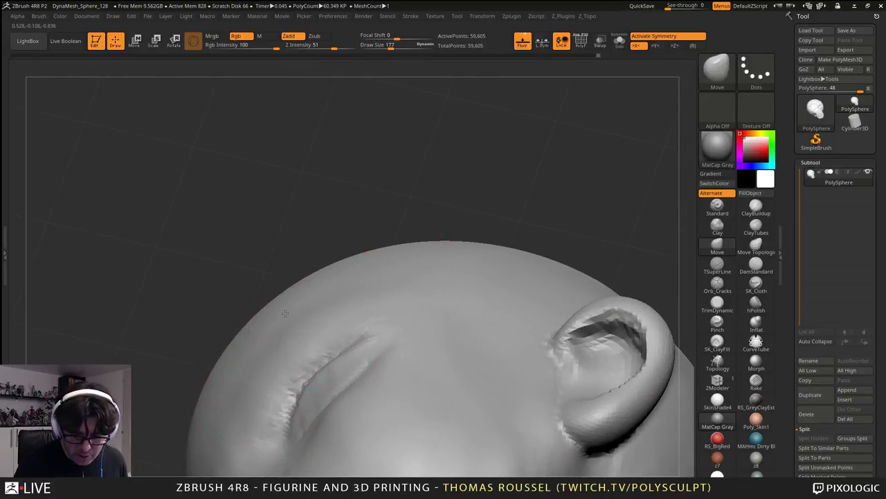
right_drag(313, 322, 308, 337)
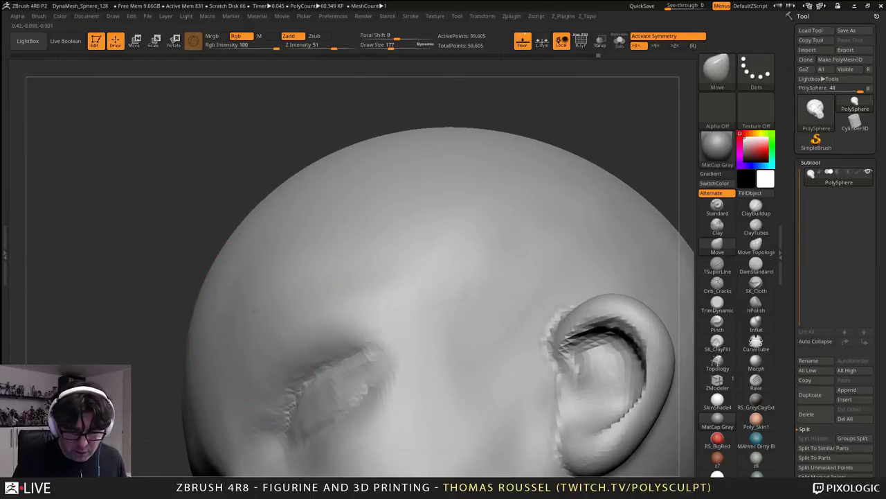
mouse_move(336, 310)
right_down()
mouse_move(400, 320)
mouse_move(396, 268)
right_up()
- Build up the side of the nose below the inner eye corner with ClayBuildup at draw size 87
alt+right_drag(378, 346, 370, 308)
key(s)
drag(370, 307, 361, 307)
alt+right_drag(360, 307, 423, 295)
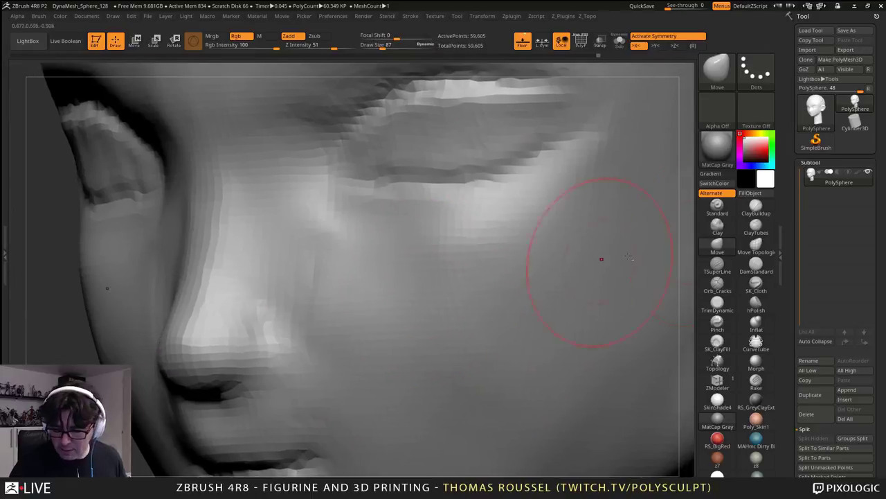
click(755, 208)
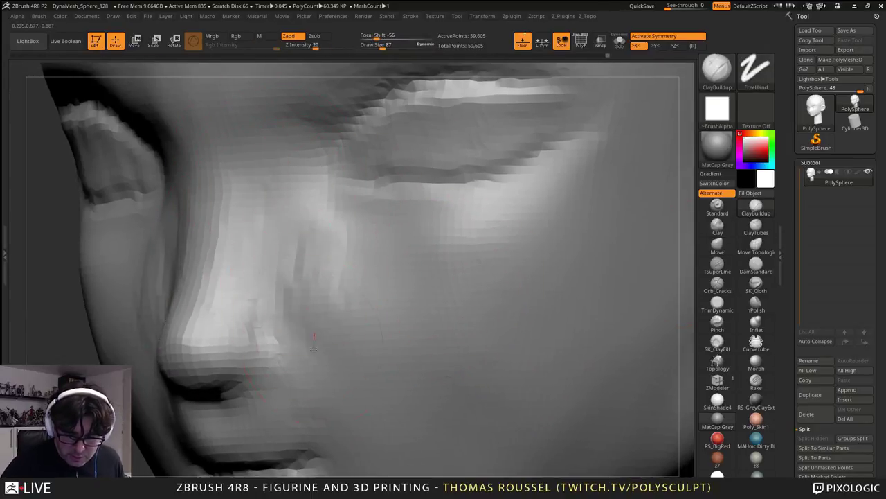
mouse_move(313, 338)
right_down()
mouse_move(316, 254)
mouse_move(340, 208)
mouse_move(366, 297)
right_up()
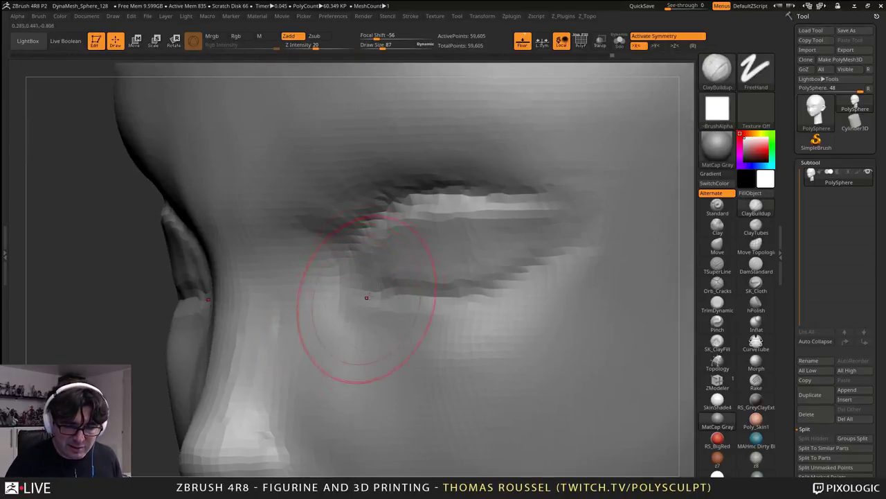
- Build up the outer brow and temple above the eye with ClayBuildup at draw size 87
mouse_move(534, 162)
right_down()
mouse_move(444, 173)
mouse_move(324, 136)
right_up()
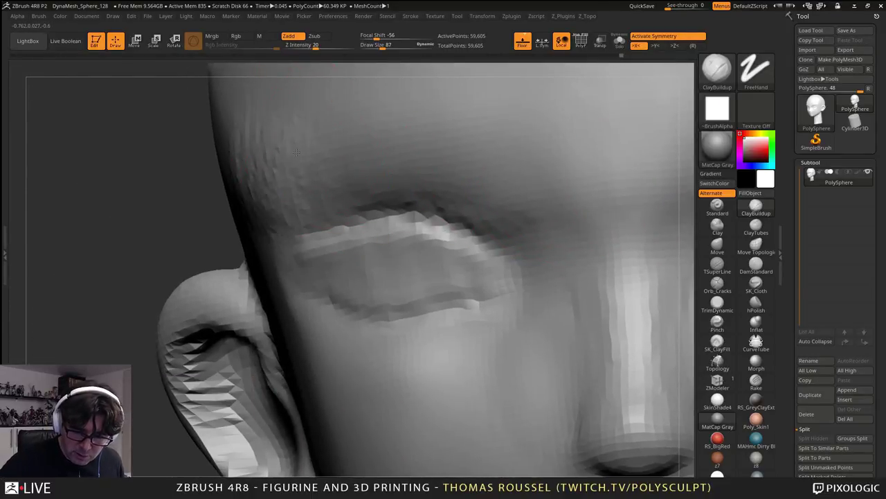
right_drag(347, 169, 333, 268)
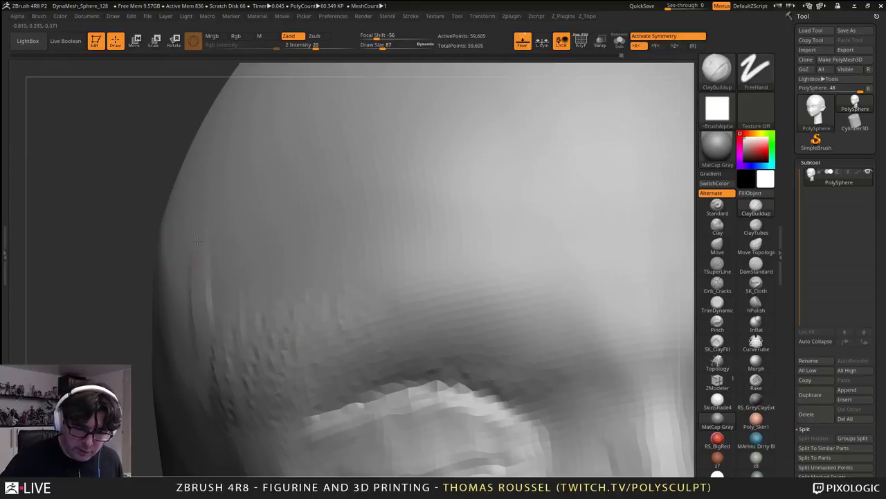
drag(241, 231, 252, 370)
drag(282, 267, 286, 337)
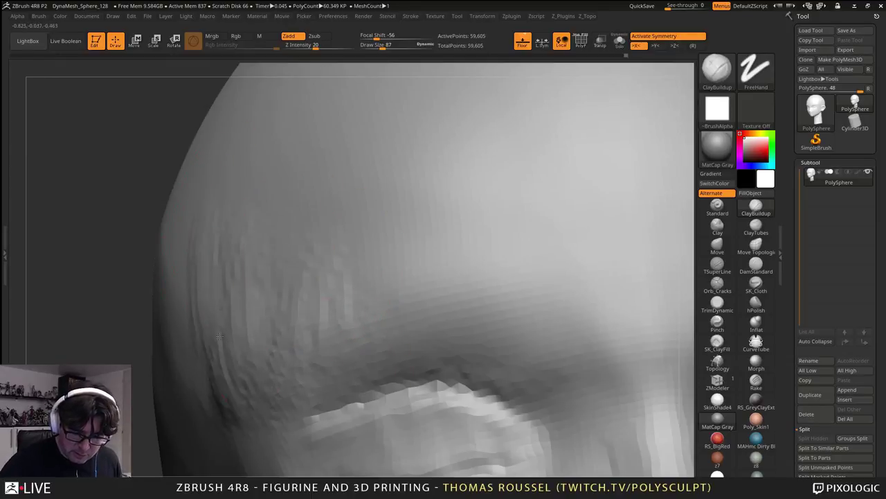
mouse_move(219, 336)
right_down()
mouse_move(276, 326)
mouse_move(326, 257)
mouse_move(270, 273)
mouse_move(438, 248)
mouse_move(364, 232)
mouse_move(330, 244)
right_up()
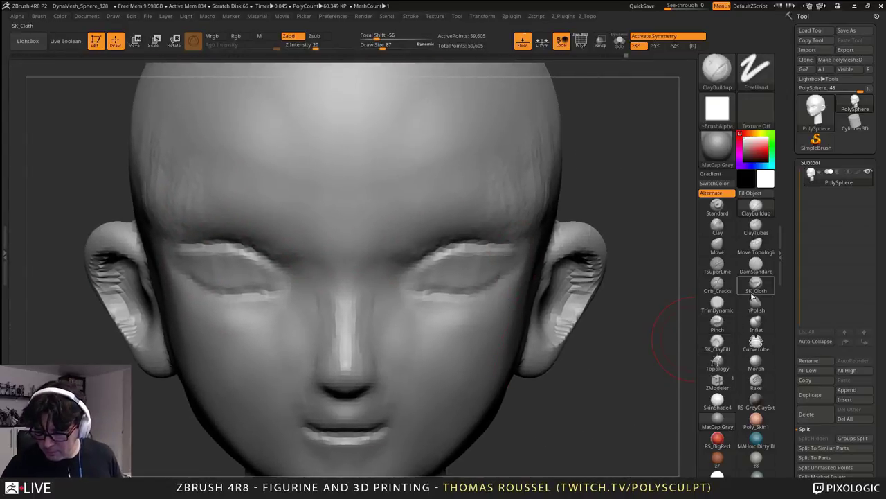
- Adjust the eye's upper lid and outer corner from the front with the Move brush at draw size 121
click(718, 247)
key(s)
drag(509, 256, 513, 252)
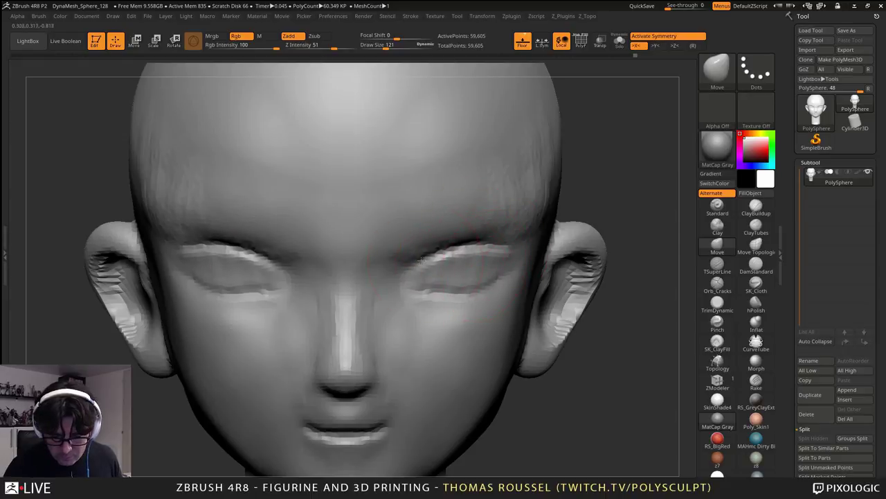
- Narrow the nose tip as seen from below with the Move brush at draw size 59, increasing it to 112
alt+right_drag(467, 294, 436, 263)
ctrl+right_drag(436, 263, 448, 322)
key(s)
drag(448, 321, 431, 323)
mouse_move(432, 322)
alt+right_down()
mouse_move(450, 274)
mouse_move(479, 295)
mouse_move(464, 298)
mouse_move(449, 231)
mouse_move(437, 254)
mouse_move(447, 251)
mouse_move(454, 280)
alt+right_up()
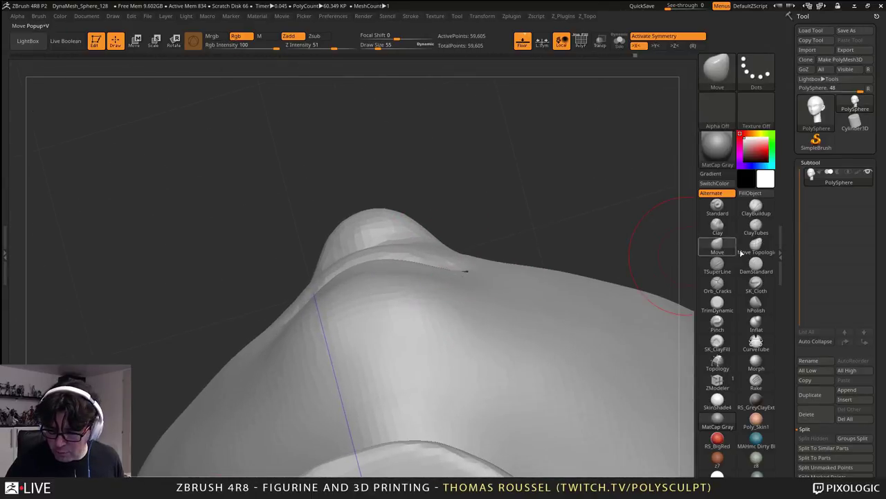
key(s)
drag(466, 213, 458, 209)
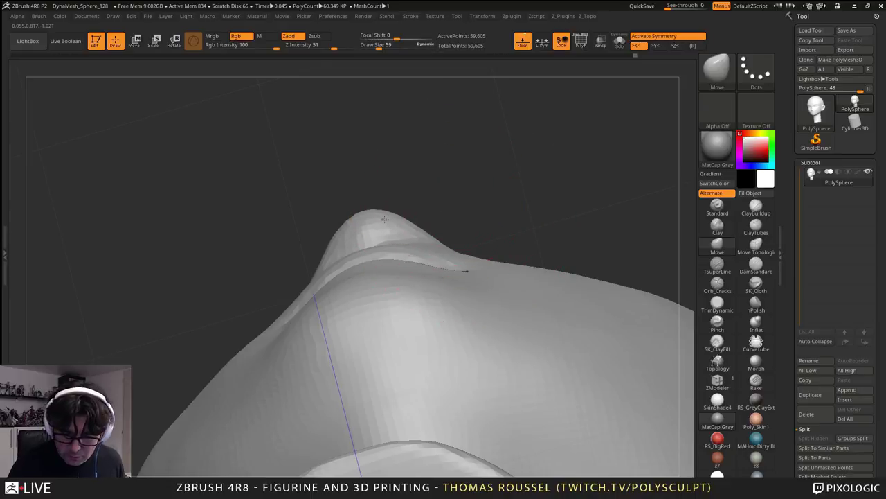
drag(406, 223, 406, 219)
right_drag(408, 232, 421, 297)
key(s)
drag(422, 305, 431, 308)
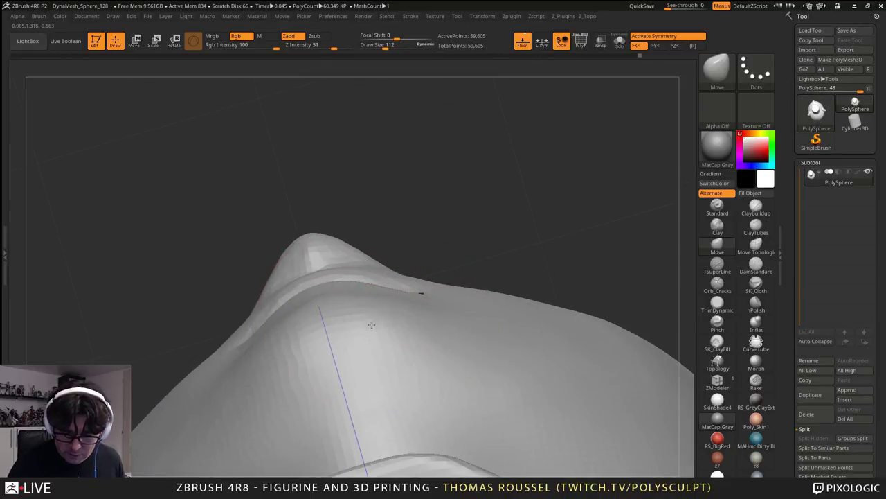
- Reshape the profile of the upper and lower lips with the Move brush at draw size 49
mouse_move(398, 322)
right_down()
mouse_move(346, 194)
mouse_move(380, 210)
mouse_move(380, 194)
mouse_move(397, 203)
right_up()
key(space)
drag(391, 205, 388, 206)
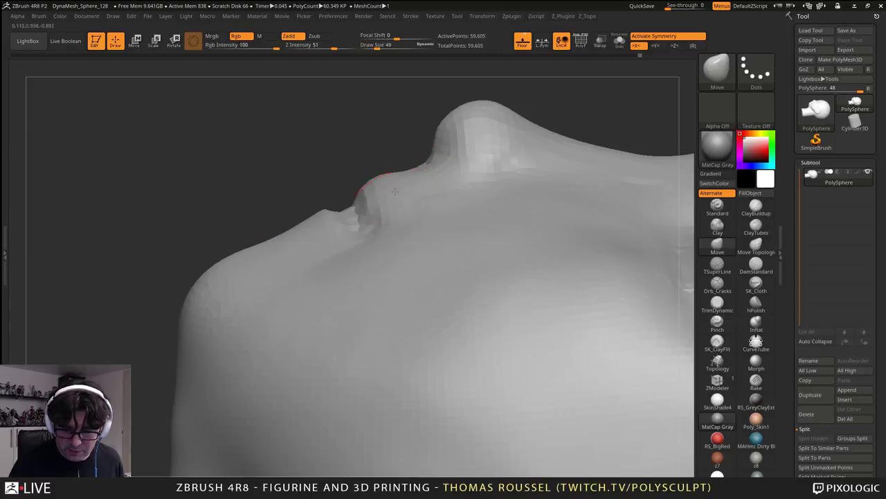
right_drag(385, 182, 377, 203)
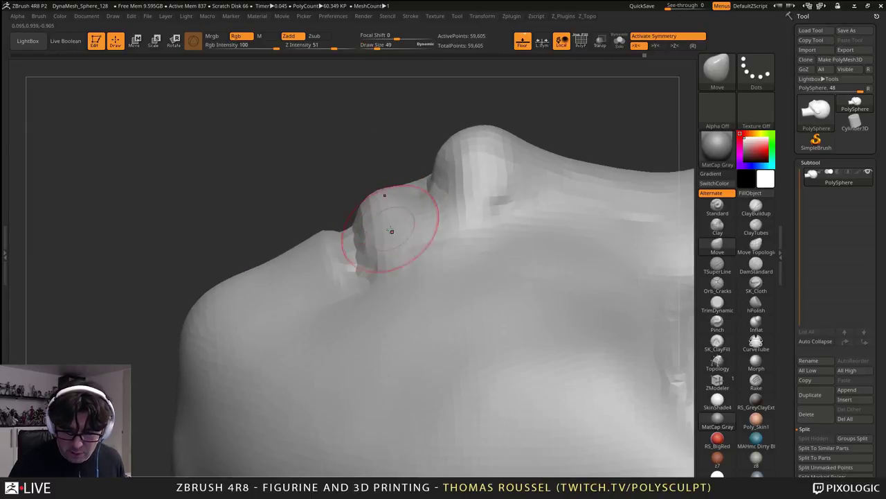
drag(392, 238, 408, 204)
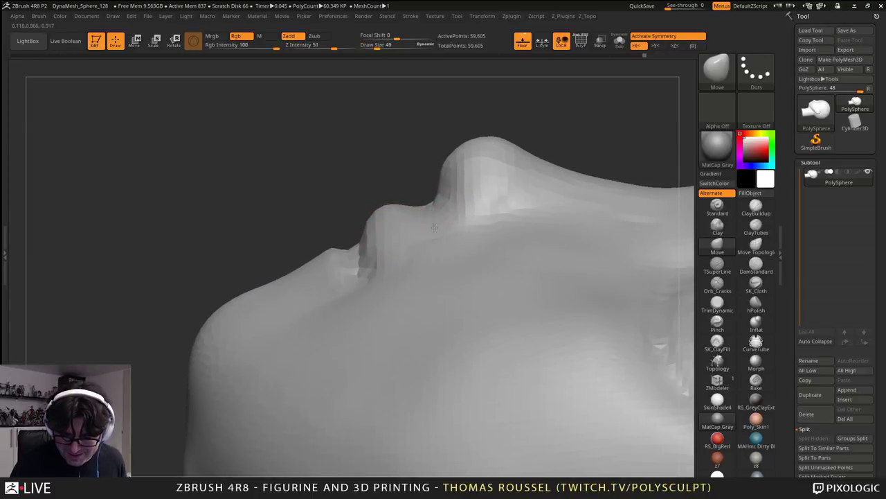
mouse_move(354, 238)
right_down()
mouse_move(320, 280)
mouse_move(328, 258)
mouse_move(309, 241)
right_up()
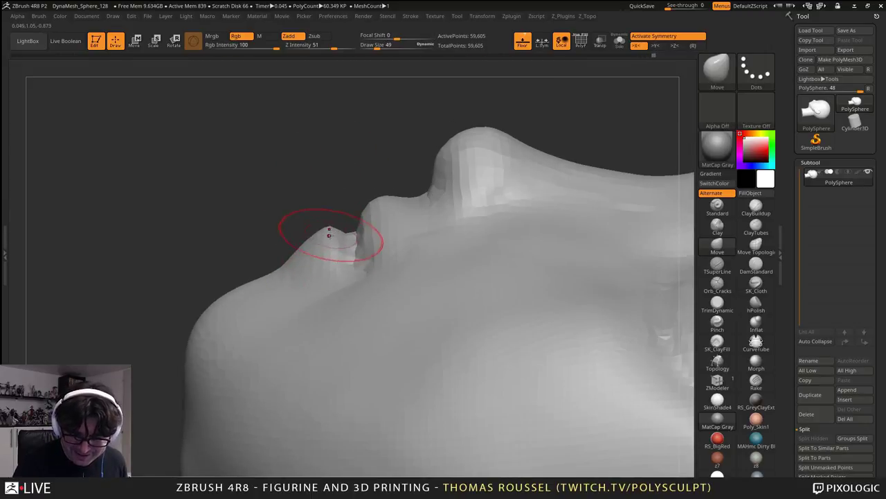
right_drag(375, 258, 374, 252)
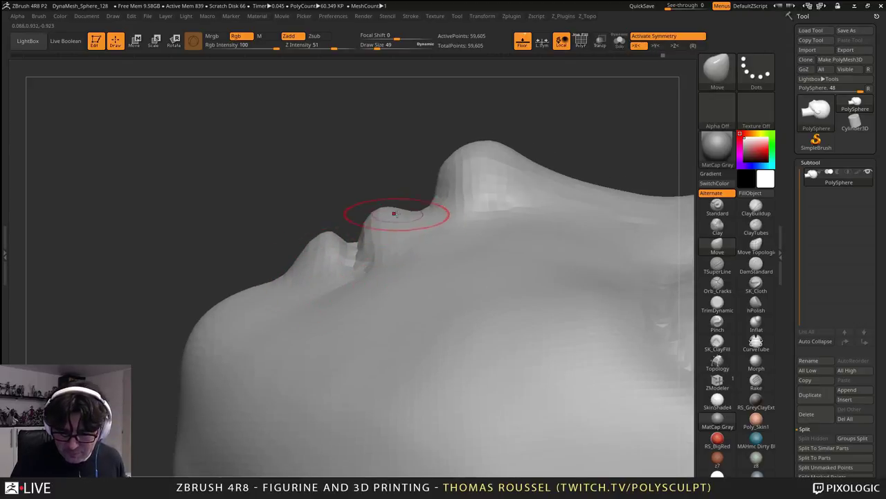
- Refine the nose tip's profile from several angles with the Move brush at draw size 44
right_drag(336, 275, 511, 227)
key(s)
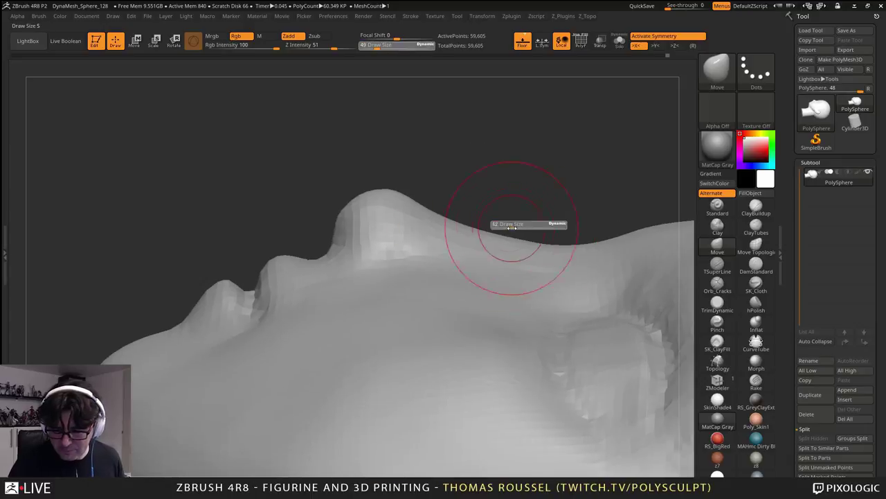
drag(508, 227, 507, 228)
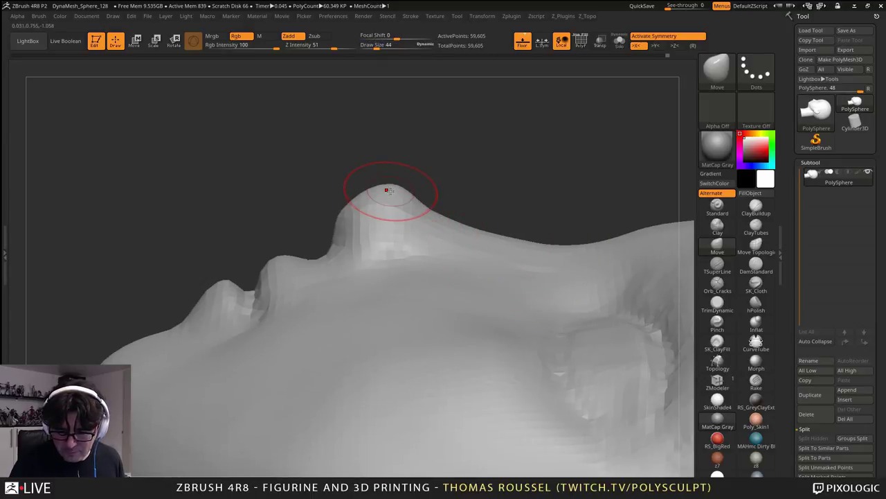
mouse_move(388, 190)
right_down()
mouse_move(477, 289)
mouse_move(564, 413)
mouse_move(436, 235)
mouse_move(415, 238)
mouse_move(454, 246)
mouse_move(408, 215)
mouse_move(395, 166)
right_up()
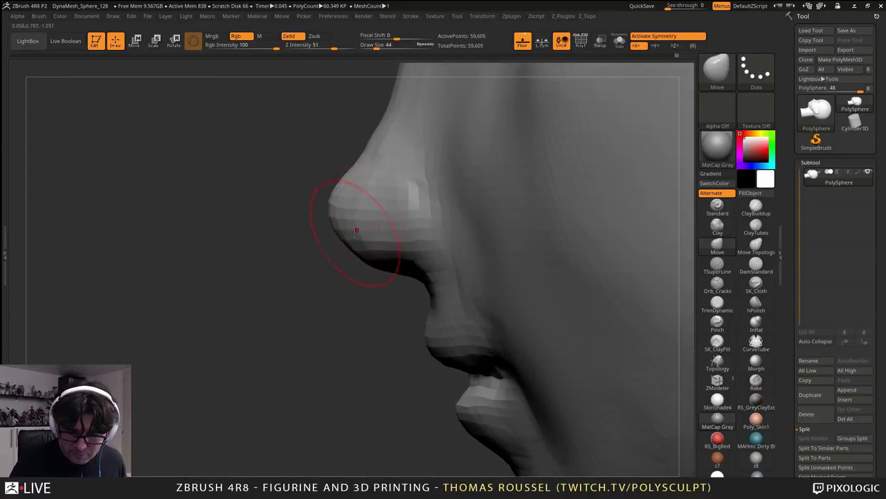
right_drag(428, 185, 385, 206)
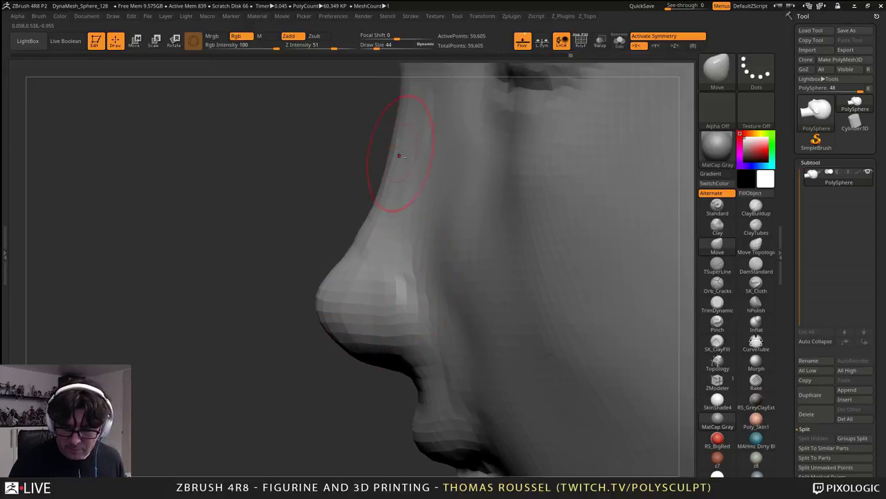
- Adjust the curve of the nose bridge in profile with the Move brush at draw size 87
alt+right_drag(400, 156, 408, 229)
key(s)
drag(412, 201, 420, 200)
mouse_move(415, 190)
right_down()
mouse_move(401, 177)
mouse_move(437, 126)
right_up()
alt+right_drag(451, 159, 444, 136)
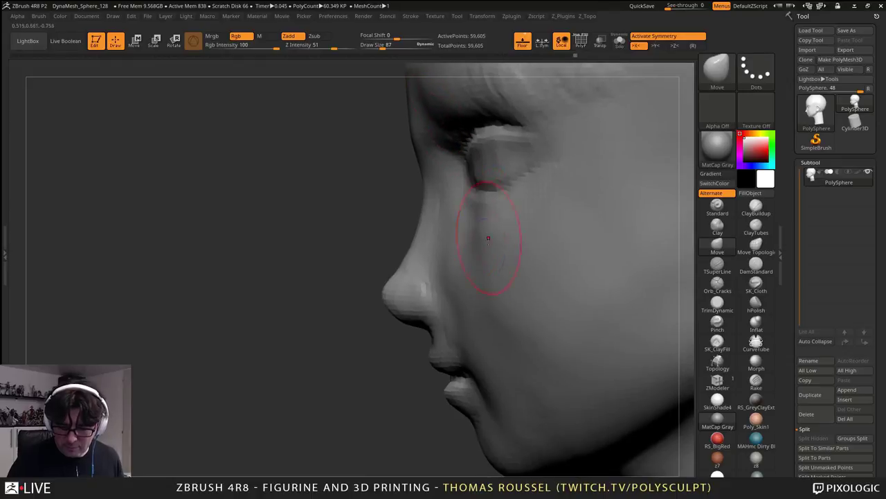
- Mask a rectangle over the brow and eye region in side view, blur its edges and invert the mask
mouse_move(424, 239)
ctrl+right_down()
mouse_move(424, 217)
mouse_move(453, 233)
mouse_move(436, 243)
mouse_move(426, 281)
ctrl+right_up()
right_drag(453, 205, 294, 205)
mouse_move(287, 204)
ctrl+mouse_down()
mouse_move(288, 211)
mouse_move(485, 255)
mouse_move(514, 240)
mouse_move(523, 279)
ctrl+mouse_up()
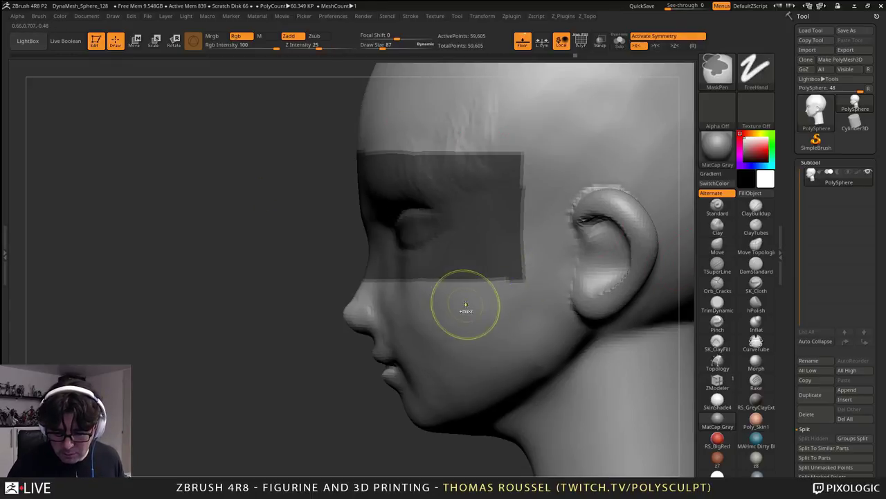
ctrl+click(466, 309)
ctrl+click(468, 306)
ctrl+click(271, 271)
- Center the transform gizmo on the unmasked eye region, shift that region slightly and clear the mask
key(w)
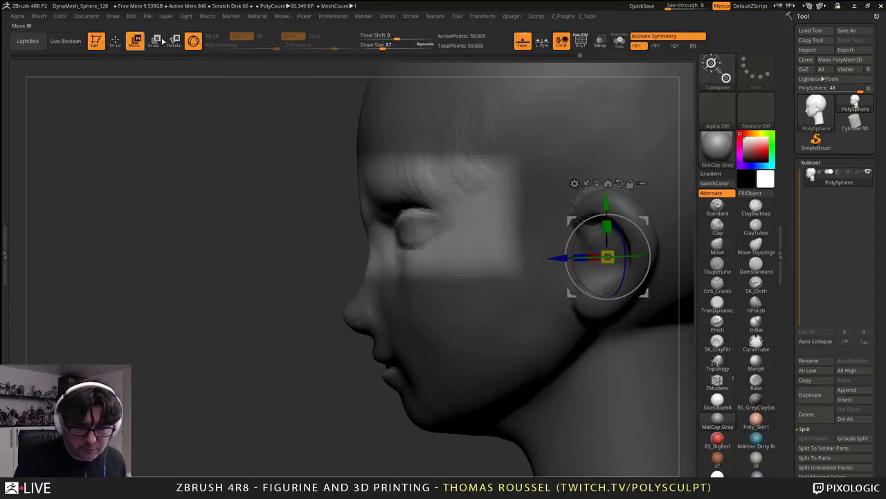
click(463, 219)
click(476, 147)
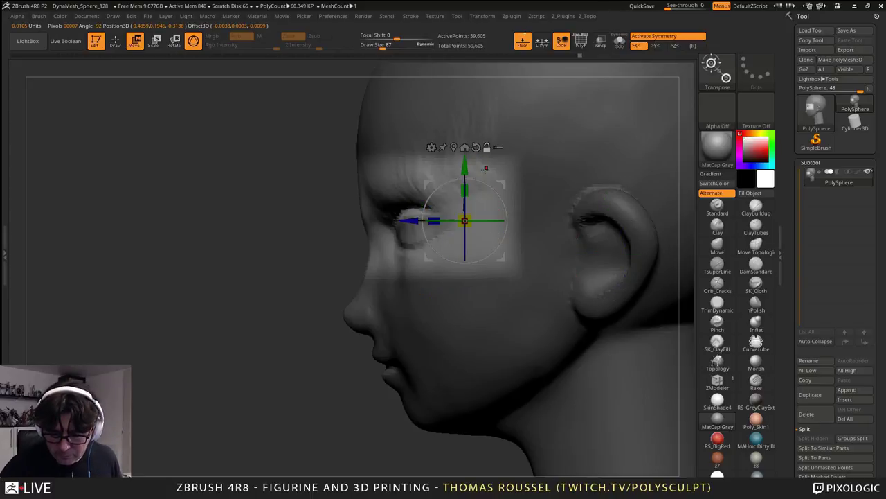
drag(503, 184, 504, 196)
ctrl+drag(315, 266, 336, 284)
- Reshape the sides of the skull above the ears with the Move brush at draw size 472
alt+right_drag(376, 281, 343, 344)
mouse_move(343, 345)
right_down()
mouse_move(439, 318)
mouse_move(444, 283)
right_up()
mouse_move(445, 283)
alt+right_down()
mouse_move(455, 286)
mouse_move(563, 227)
alt+right_up()
mouse_move(563, 228)
ctrl+right_down()
mouse_move(609, 300)
mouse_move(590, 323)
ctrl+right_up()
key(f)
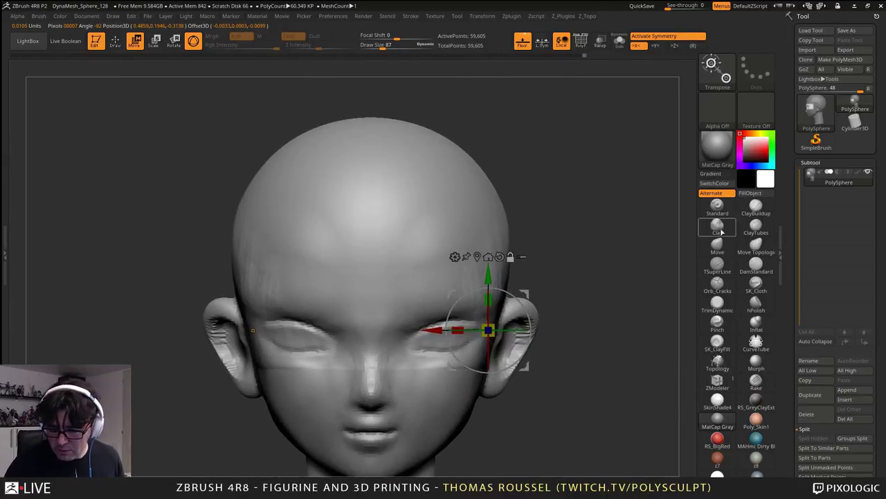
click(717, 245)
key(s)
drag(650, 260, 660, 261)
drag(500, 240, 494, 239)
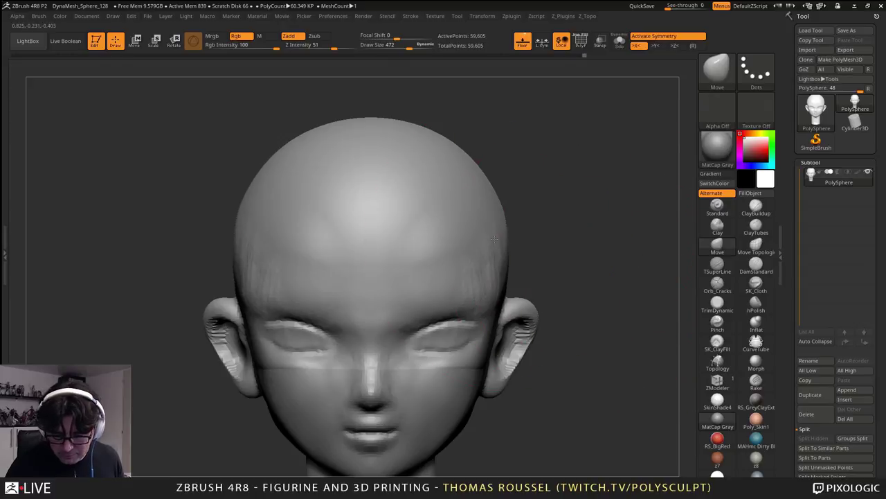
drag(492, 205, 528, 202)
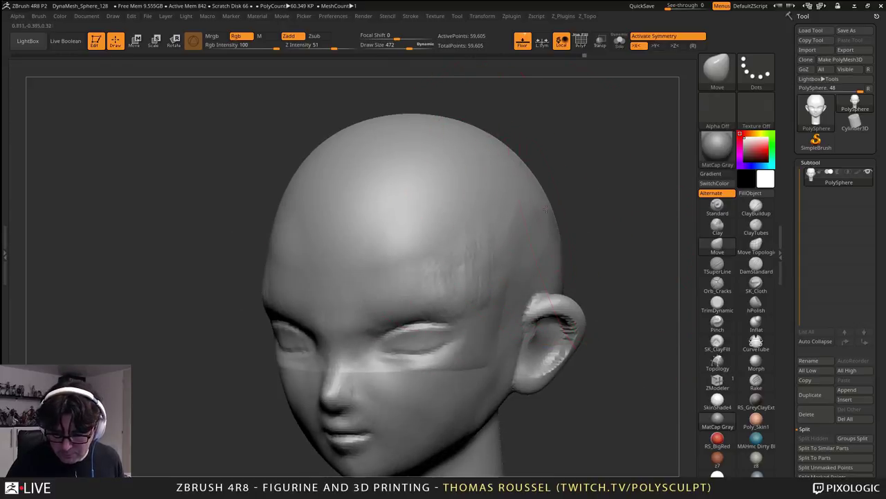
mouse_move(569, 226)
mouse_down()
mouse_move(575, 251)
mouse_move(560, 253)
mouse_move(595, 267)
mouse_move(540, 305)
mouse_move(507, 314)
mouse_up()
- Refine the brow ridge near the nose root in profile with the Move brush at draw size 103
key(s)
mouse_move(507, 314)
right_down()
mouse_move(395, 290)
mouse_move(488, 260)
right_up()
key(s)
drag(489, 258, 479, 259)
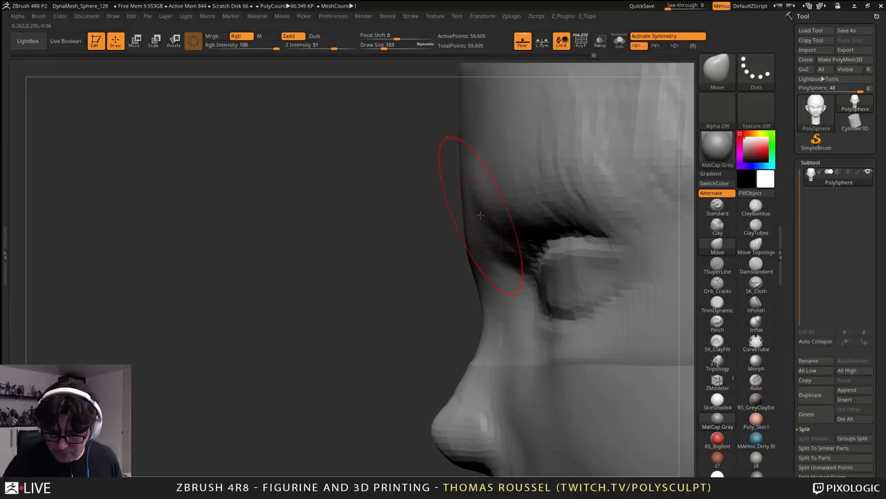
right_drag(485, 211, 530, 207)
drag(544, 196, 537, 216)
- Adjust the eye socket and the area below the eye with the Move brush at draw size 103
right_drag(537, 216, 576, 240)
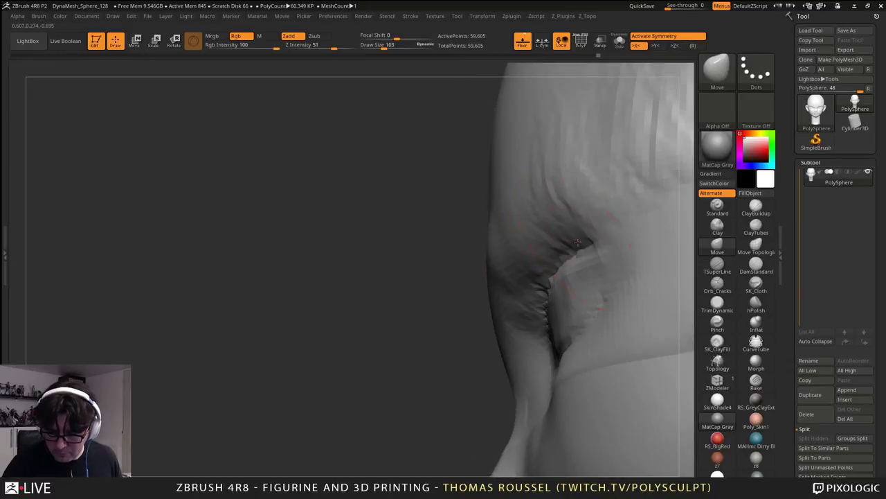
mouse_move(589, 285)
right_down()
mouse_move(567, 278)
mouse_move(593, 283)
right_up()
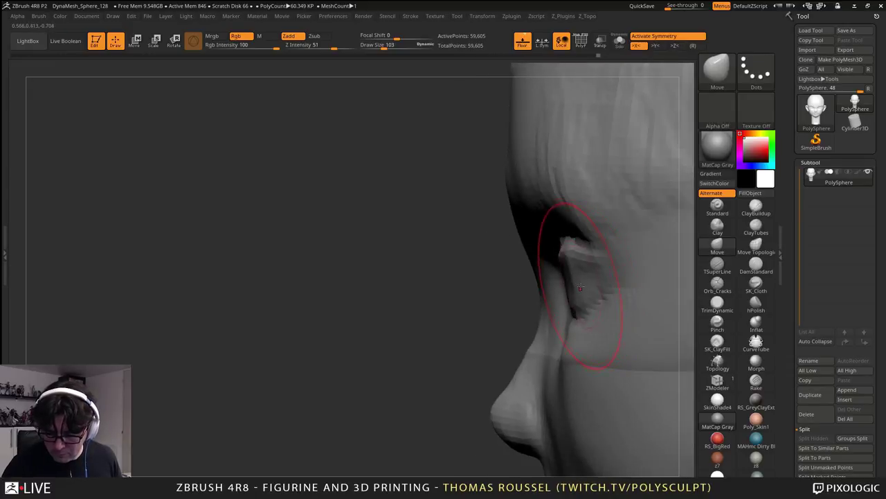
drag(586, 309, 553, 302)
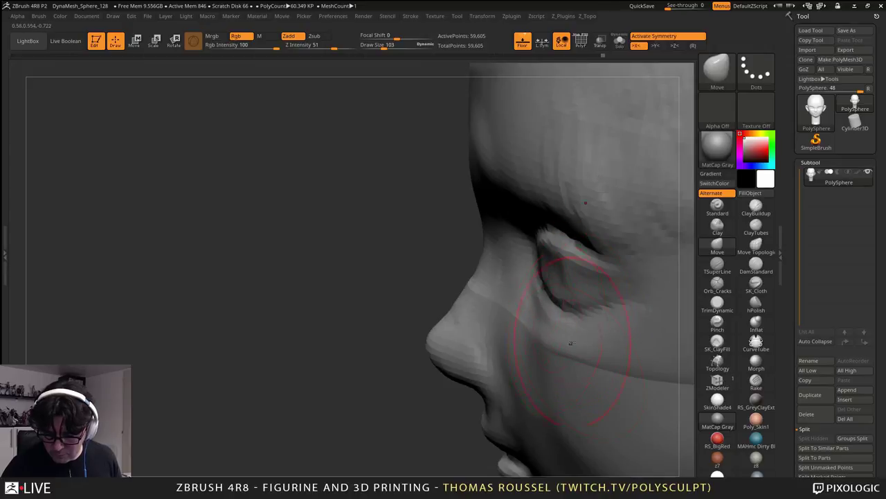
drag(571, 342, 592, 335)
drag(597, 285, 614, 290)
- Smooth away the horizontal seam across the cheeks and nose below the eyes at draw size 62
mouse_move(587, 294)
alt+right_down()
mouse_move(576, 276)
mouse_move(579, 205)
alt+right_up()
key(s)
drag(544, 321, 539, 322)
key(shift)
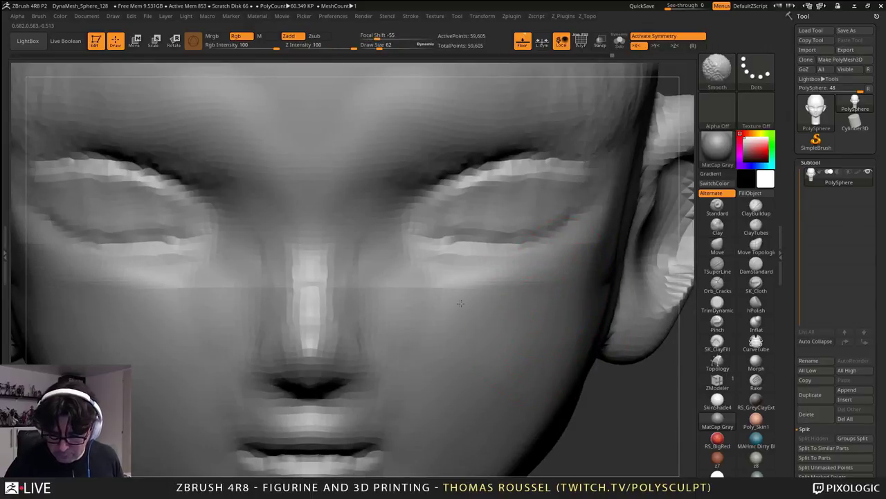
shift+drag(286, 284, 289, 300)
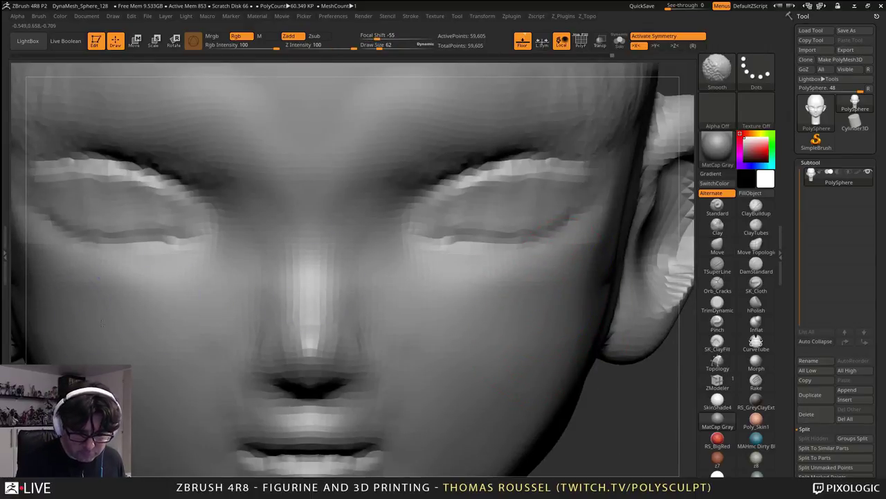
- Smooth the clay strokes on the outer brows and temples with the Smooth brush at draw size 62
alt+right_drag(596, 129, 499, 264)
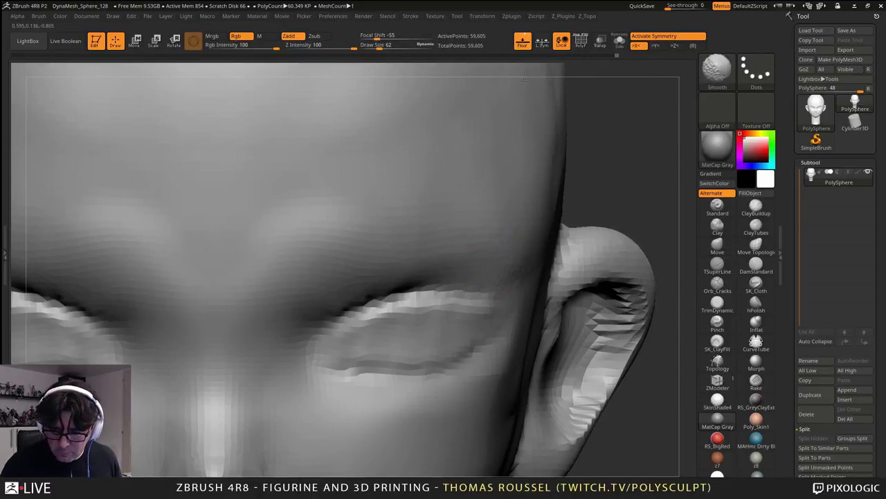
alt+right_drag(509, 166, 502, 76)
mouse_move(484, 221)
right_down()
mouse_move(387, 232)
mouse_move(374, 254)
mouse_move(388, 281)
right_up()
- Refine the cheek transition beside the nose and mouth with the Move and Smooth brushes, reducing the draw size to 55
mouse_move(416, 280)
right_down()
mouse_move(381, 284)
mouse_move(409, 373)
mouse_move(396, 396)
mouse_move(419, 343)
mouse_move(405, 388)
mouse_move(388, 360)
mouse_move(425, 314)
right_up()
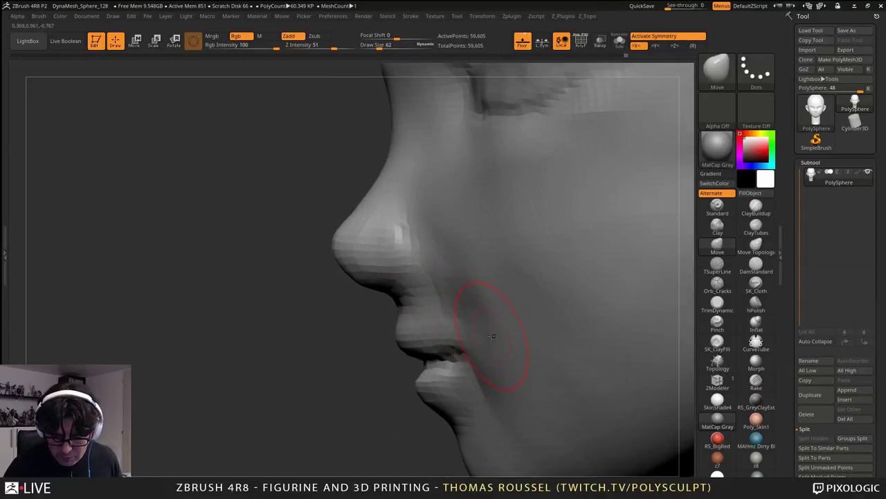
right_drag(493, 336, 510, 326)
key(s)
mouse_move(511, 326)
mouse_down()
mouse_move(521, 327)
mouse_move(511, 333)
mouse_move(510, 312)
mouse_move(476, 269)
mouse_up()
key(s)
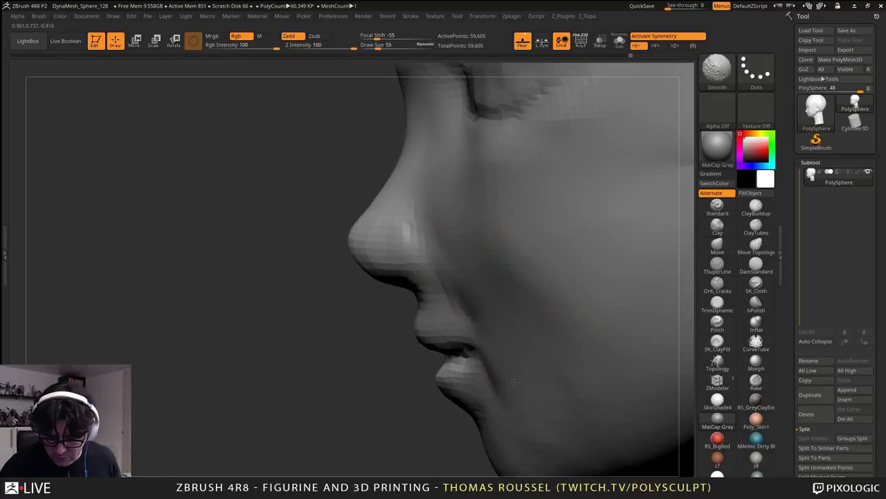
alt+right_drag(509, 395, 443, 422)
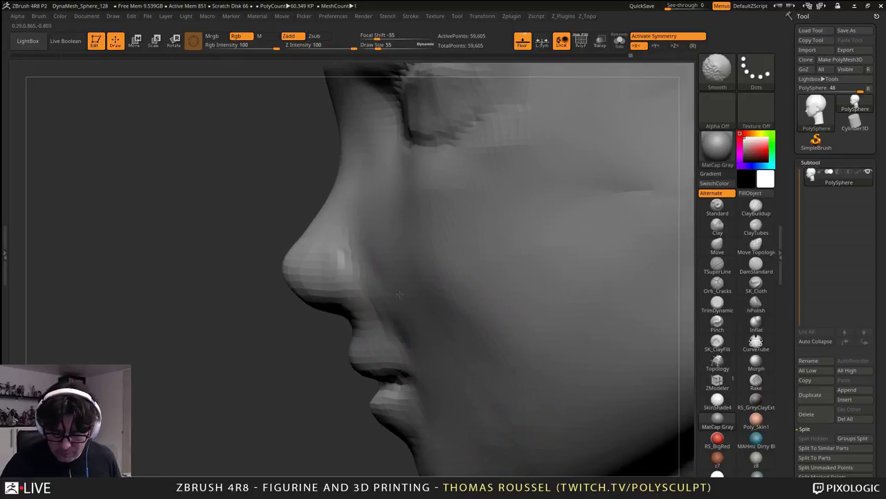
alt+right_drag(385, 162, 380, 312)
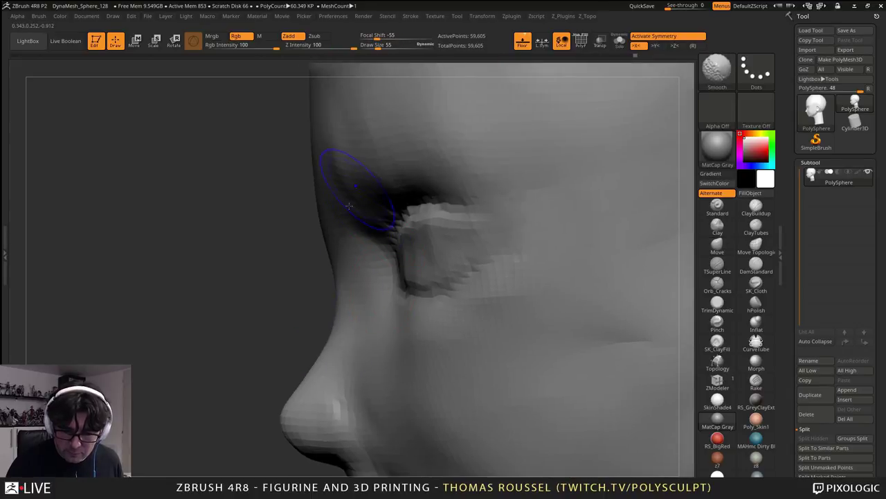
- Set the Move brush's draw size to 161 and apply the Poly_Skin1 material to the head
mouse_move(409, 175)
right_down()
mouse_move(467, 207)
mouse_move(466, 333)
mouse_move(470, 136)
mouse_move(450, 273)
right_up()
alt+right_drag(592, 266, 548, 292)
key(s)
drag(573, 264, 589, 264)
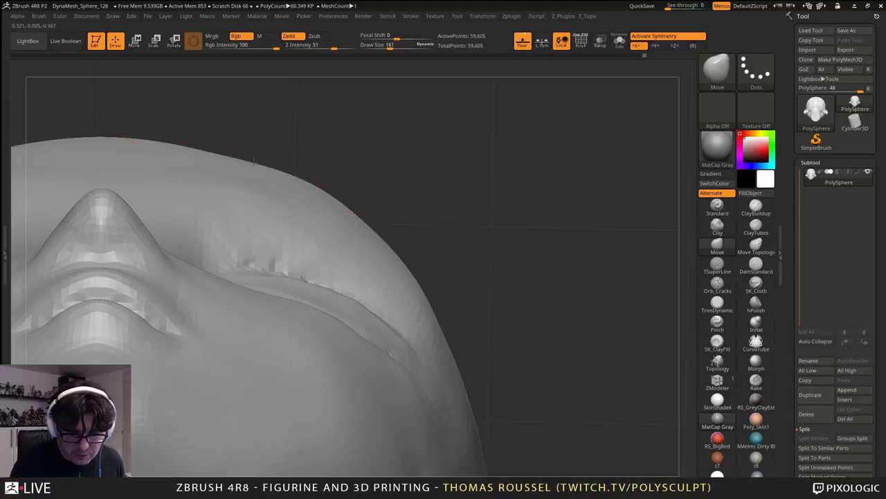
right_drag(348, 186, 283, 240)
click(756, 420)
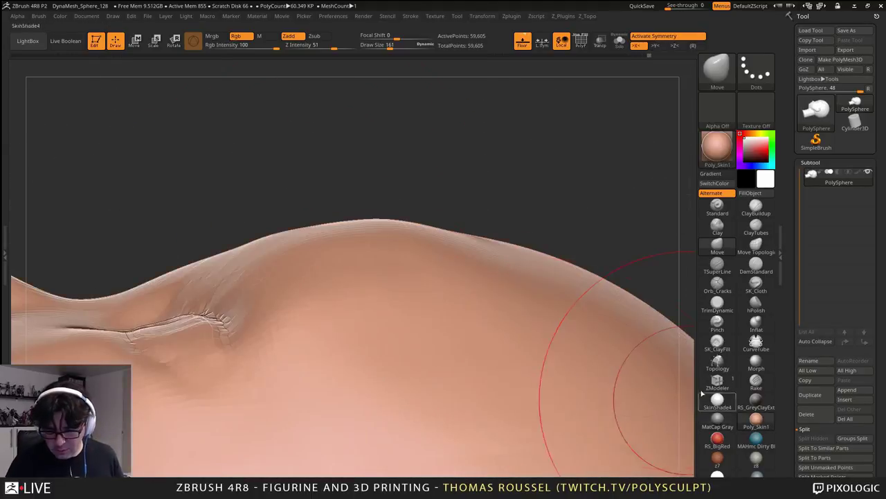
- Reshape the side contours of the forehead and outer brows with the Move brush, reducing the draw size to 140
mouse_move(403, 314)
right_down()
mouse_move(449, 310)
mouse_move(402, 182)
right_up()
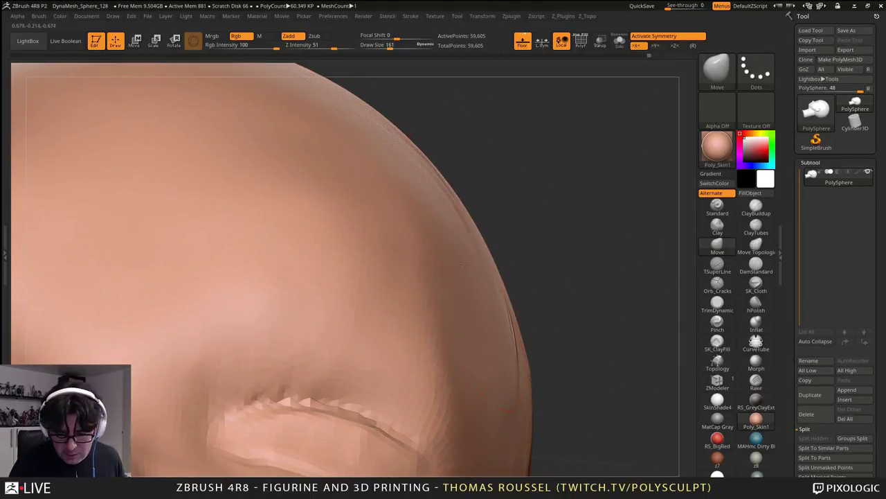
right_drag(496, 342, 466, 266)
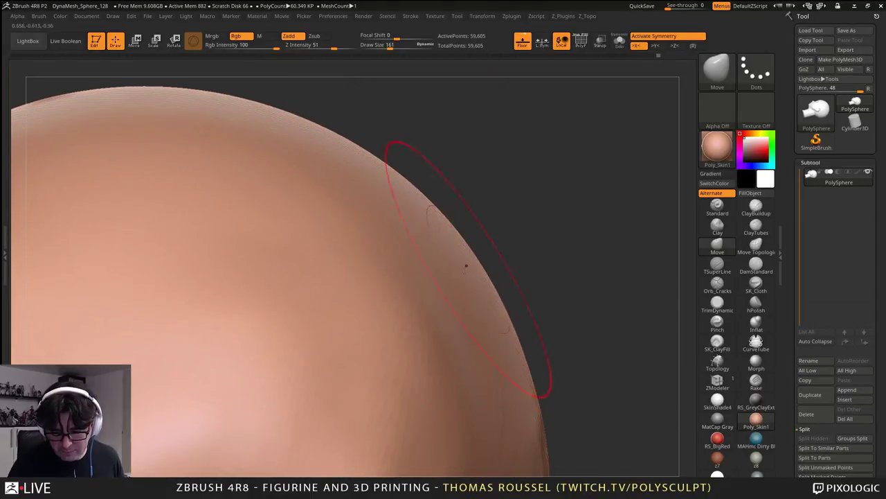
right_drag(403, 208, 486, 251)
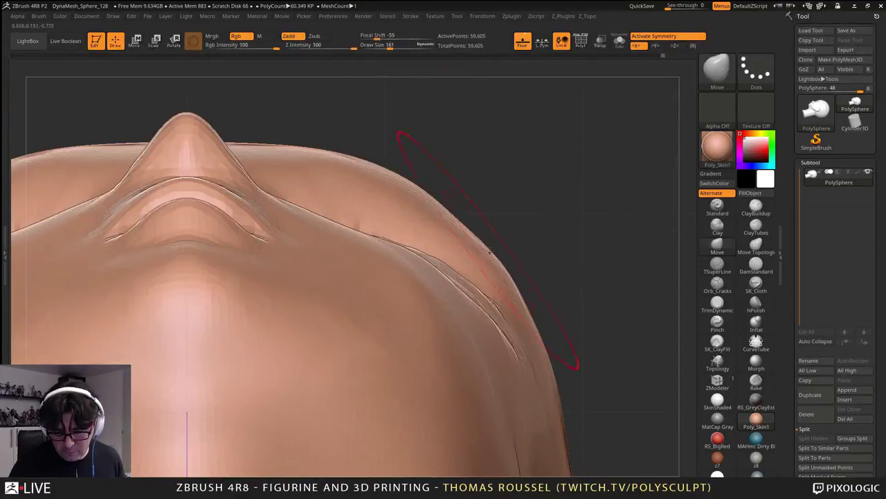
key(s)
mouse_move(485, 253)
mouse_down()
mouse_move(476, 255)
mouse_move(472, 226)
mouse_up()
right_drag(473, 225, 483, 214)
right_drag(536, 202, 483, 215)
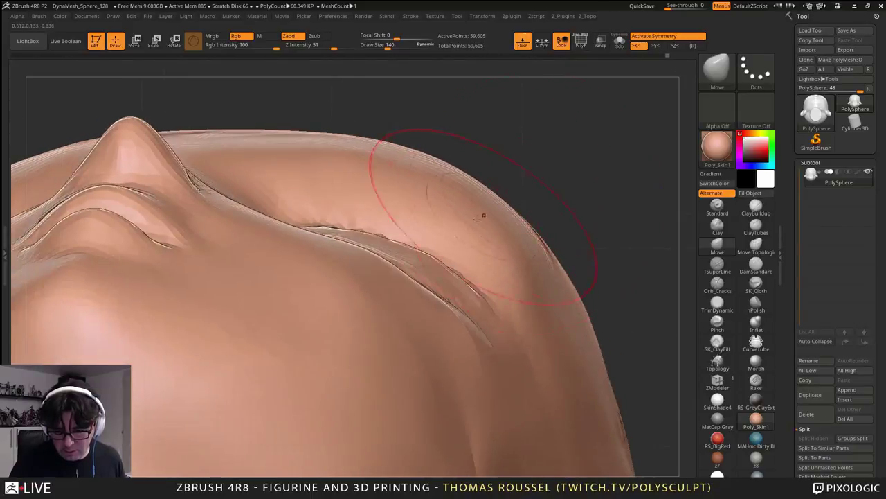
right_drag(448, 299, 516, 221)
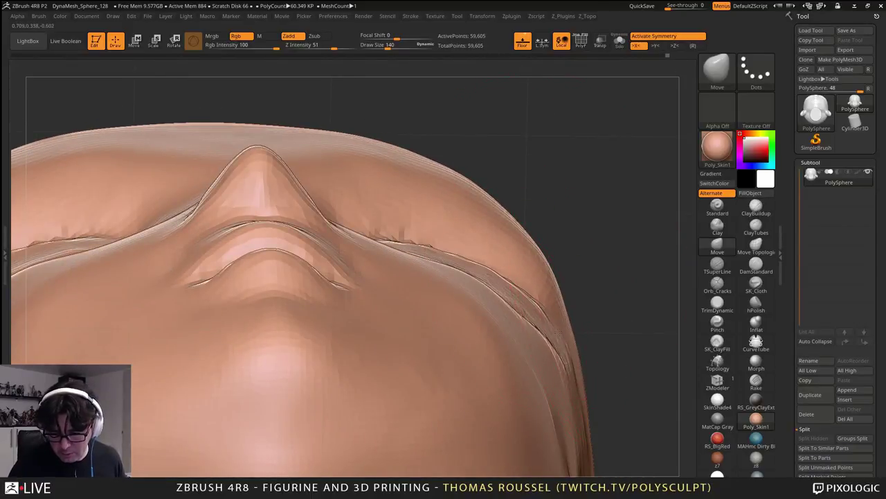
- Refine the temple, outer eye and cheek contours with the Move brush at draw size 140
mouse_move(558, 334)
right_down()
mouse_move(526, 351)
mouse_move(422, 318)
right_up()
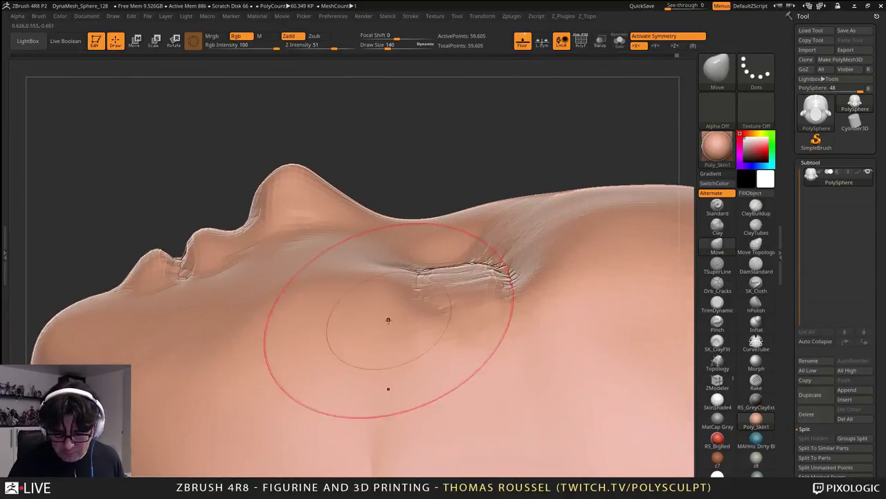
mouse_move(241, 287)
right_down()
mouse_move(285, 276)
mouse_move(228, 312)
right_up()
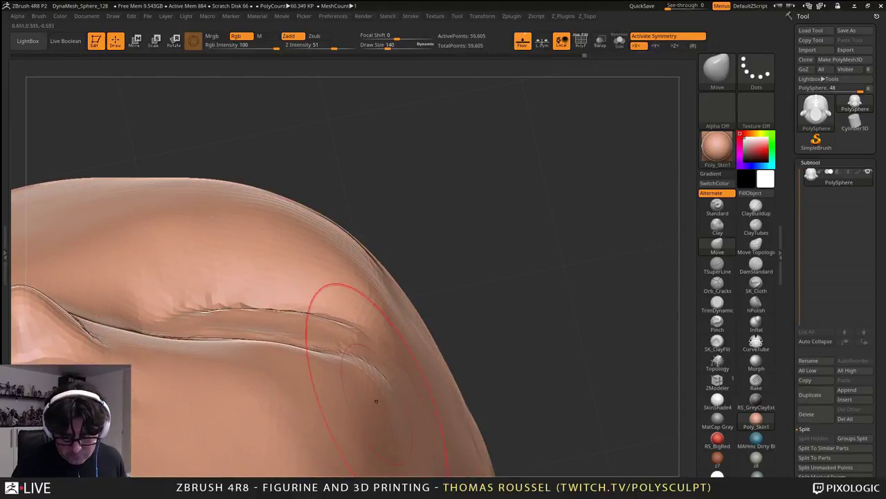
mouse_move(377, 401)
right_down()
mouse_move(415, 271)
mouse_move(407, 376)
mouse_move(462, 292)
mouse_move(414, 338)
right_up()
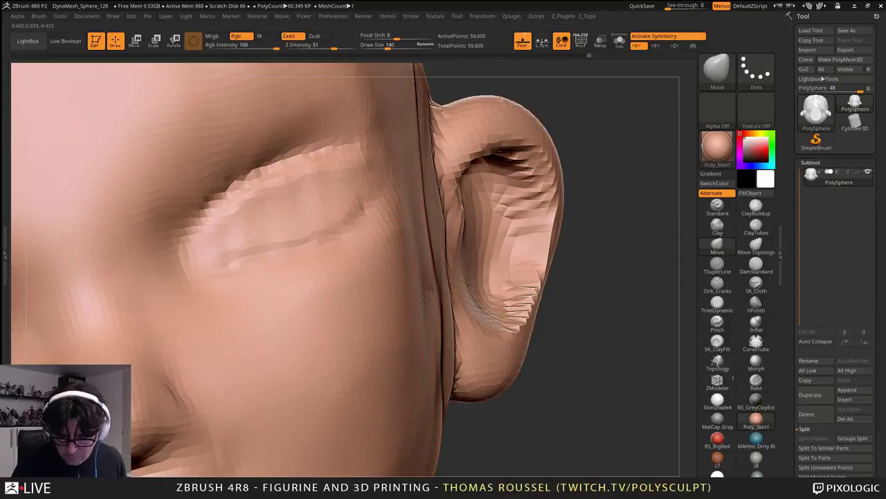
mouse_move(424, 299)
right_down()
mouse_move(447, 388)
mouse_move(461, 291)
mouse_move(440, 291)
right_up()
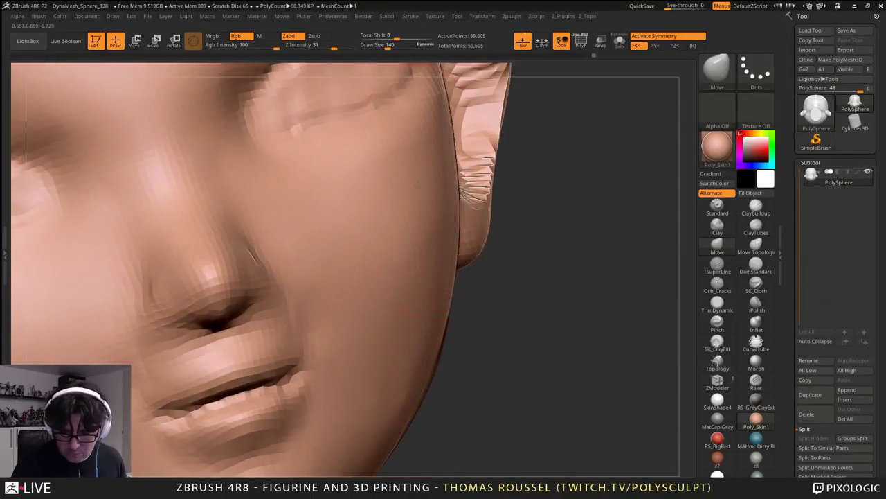
mouse_move(416, 186)
right_down()
mouse_move(416, 315)
mouse_move(446, 261)
right_up()
right_drag(411, 322, 395, 298)
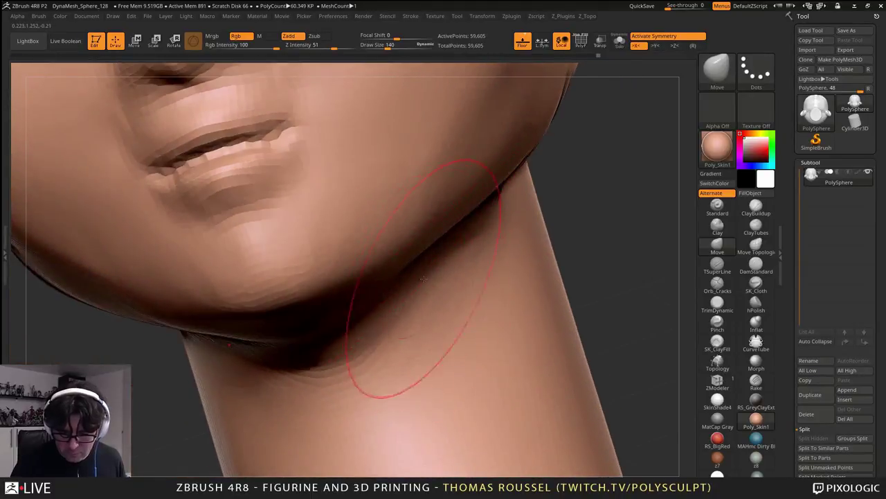
- Shape the jawline and the underside of the chin where they meet the neck with the Move brush at draw size 140
drag(402, 344, 385, 331)
right_drag(502, 346, 439, 333)
drag(444, 247, 508, 198)
drag(329, 279, 337, 293)
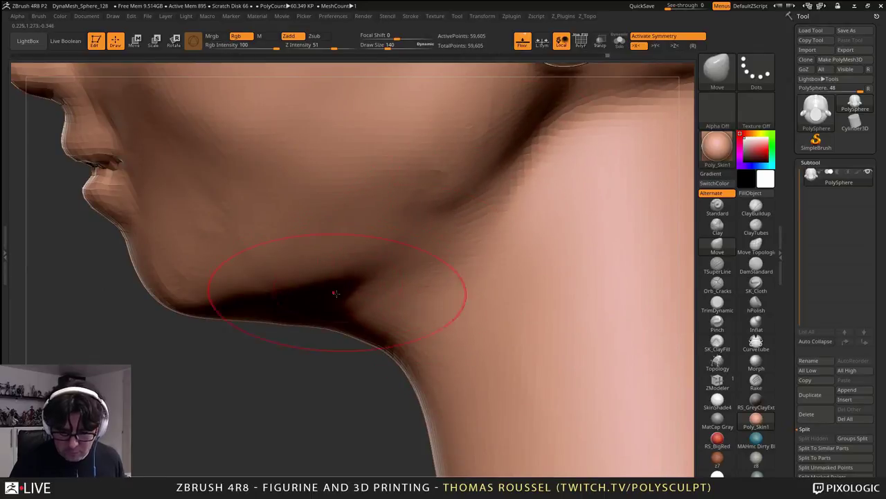
- Adjust the front profile of the neck below the chin with the Move brush at draw size 140
right_drag(388, 348, 376, 298)
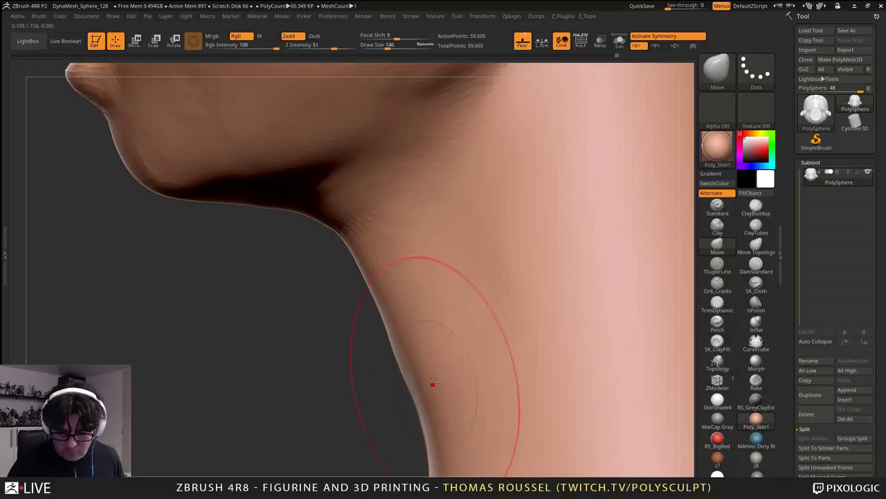
right_drag(431, 376, 418, 391)
mouse_move(420, 416)
mouse_down()
mouse_move(397, 420)
mouse_move(400, 360)
mouse_up()
mouse_move(397, 312)
right_down()
mouse_move(394, 295)
mouse_move(381, 346)
mouse_move(432, 277)
right_up()
- Curve the back of the neck inward with the Move brush at draw size 238, and smooth the side of the neck
alt+right_drag(478, 242, 457, 271)
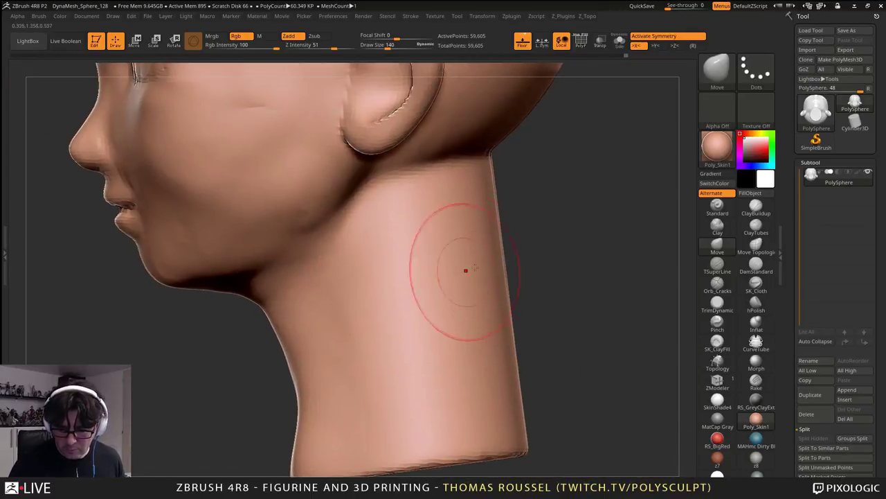
key(s)
drag(486, 264, 499, 273)
right_drag(502, 274, 483, 274)
drag(489, 256, 483, 259)
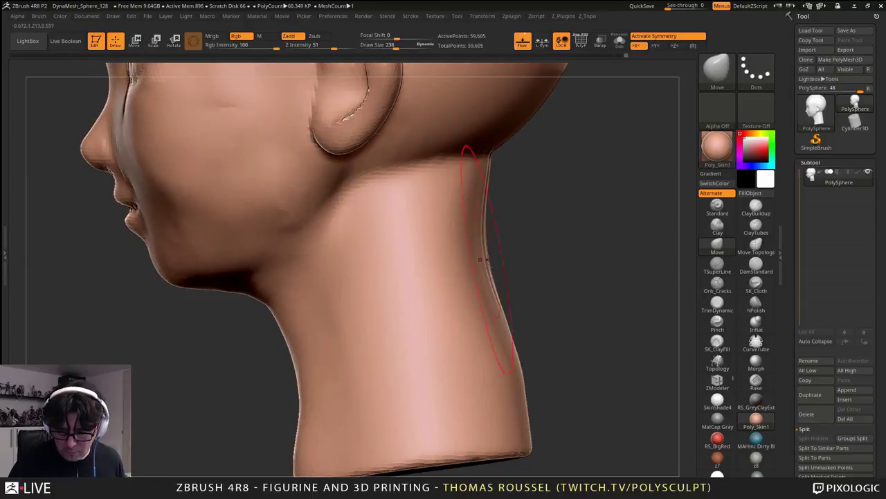
mouse_move(502, 348)
mouse_down()
mouse_move(495, 411)
mouse_move(476, 395)
mouse_move(474, 236)
mouse_up()
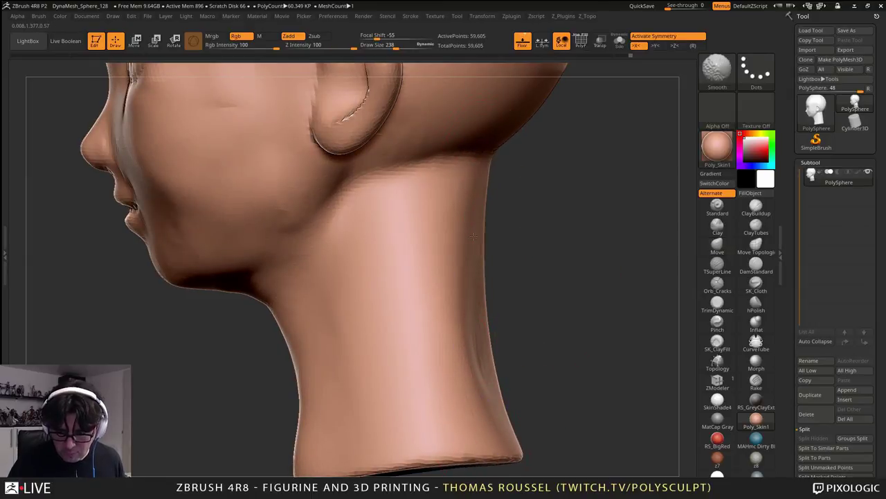
shift+drag(456, 351, 470, 398)
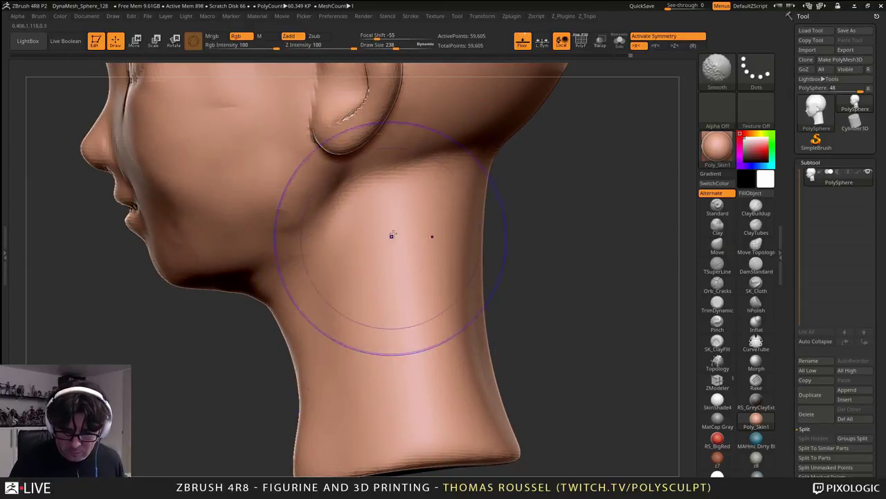
shift+drag(379, 279, 349, 324)
- Flare the base of the neck outward in front view with the Move brush at draw size 238
shift+right_drag(320, 313, 496, 322)
key(s)
mouse_move(528, 274)
alt+right_down()
mouse_move(515, 241)
mouse_move(516, 165)
alt+right_up()
drag(448, 360, 465, 350)
drag(453, 293, 461, 285)
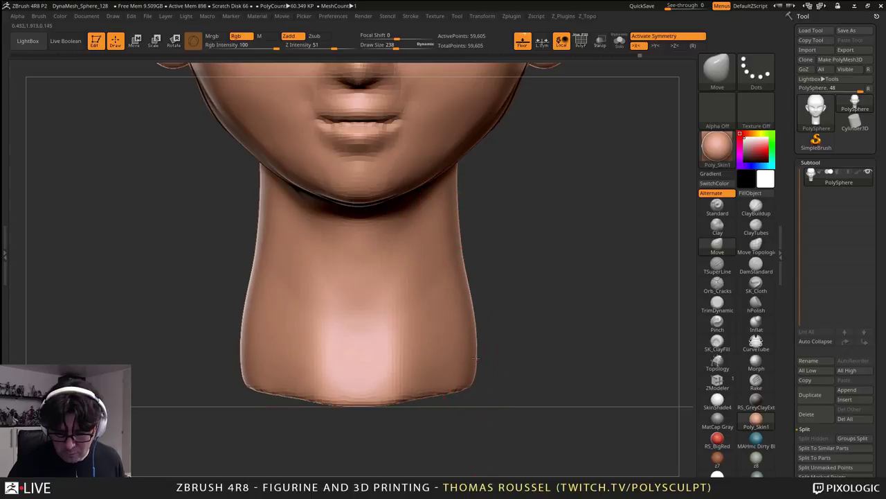
drag(463, 354, 476, 346)
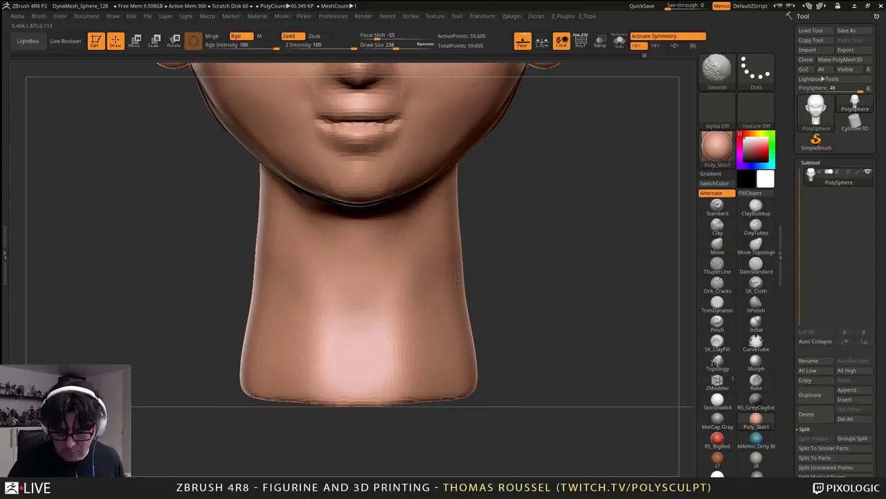
- Widen the upper neck below the skull from behind with the Move brush at draw size 161, and smooth the transition
mouse_move(469, 270)
right_down()
mouse_move(478, 235)
mouse_move(475, 257)
right_up()
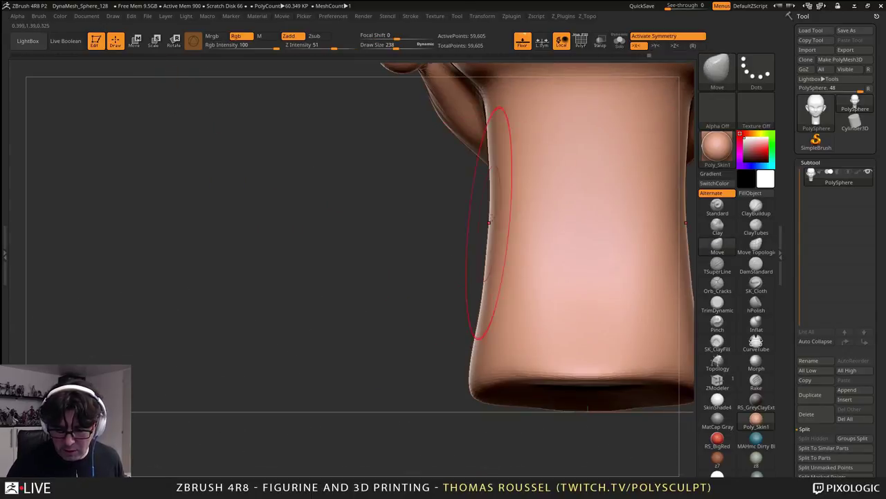
right_drag(512, 127, 455, 227)
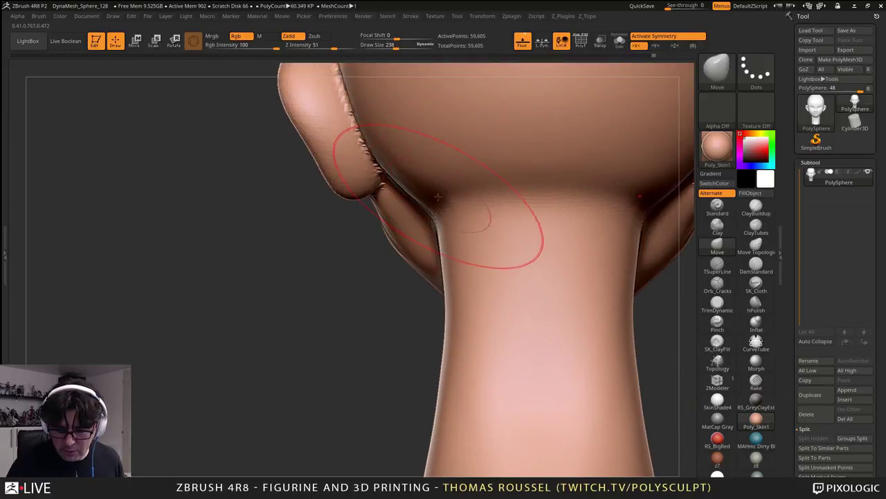
key(s)
drag(444, 205, 424, 213)
key(s)
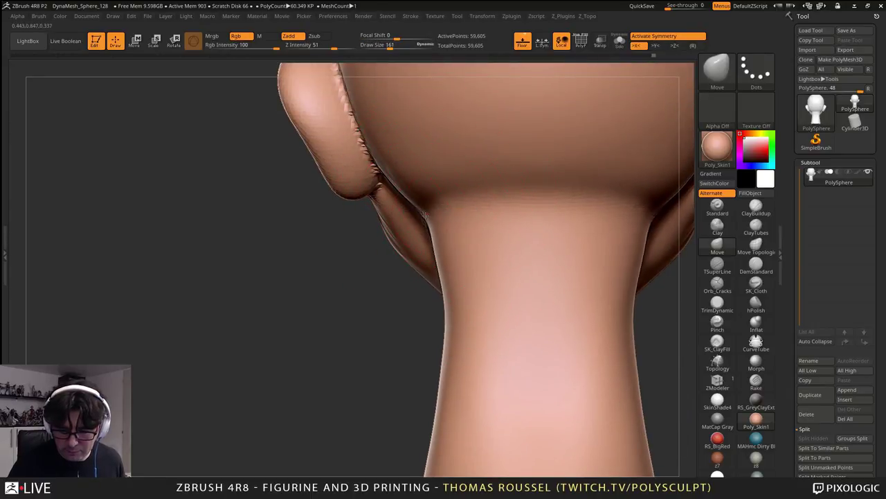
key(shift)
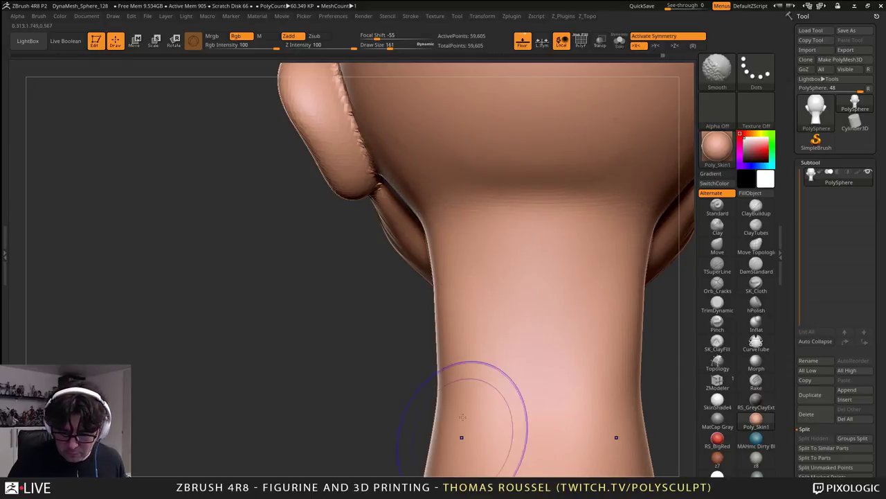
- Adjust the temple between the eye and ear with the Move brush at draw size 161, and smooth its creases
mouse_move(507, 339)
alt+right_down()
mouse_move(411, 352)
mouse_move(527, 325)
alt+right_up()
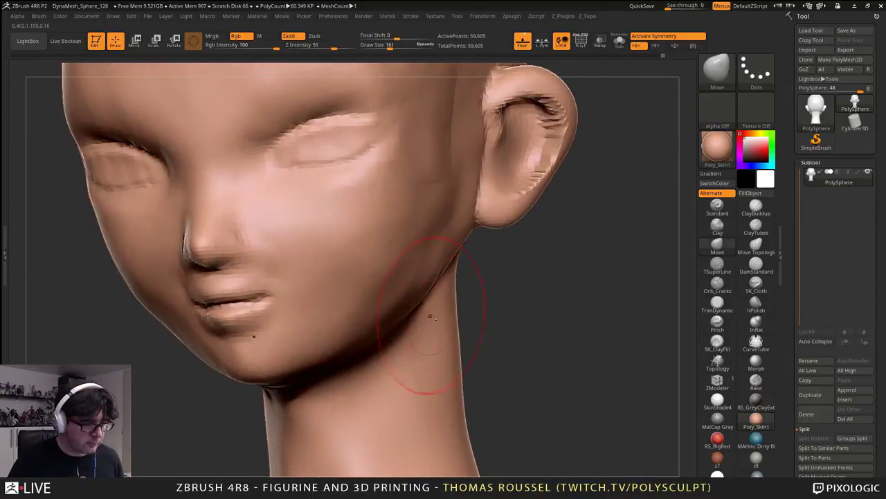
mouse_move(429, 315)
right_down()
mouse_move(443, 294)
mouse_move(409, 271)
mouse_move(463, 309)
right_up()
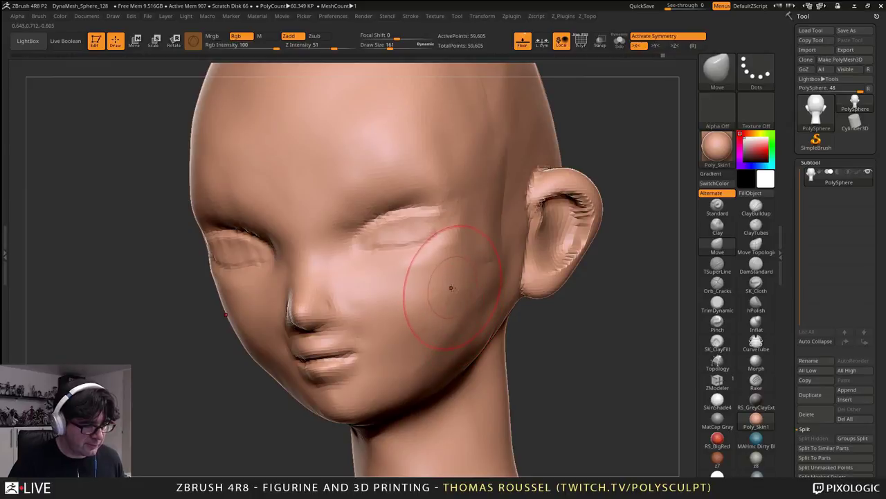
alt+right_drag(448, 242, 447, 272)
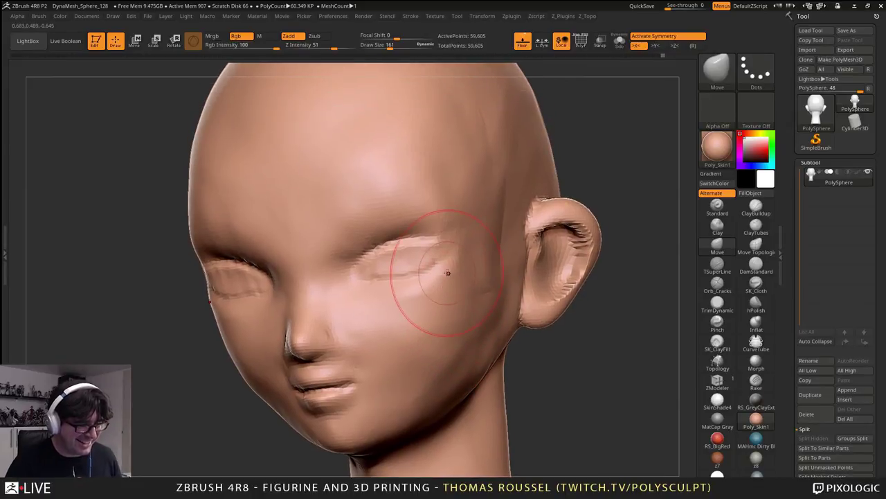
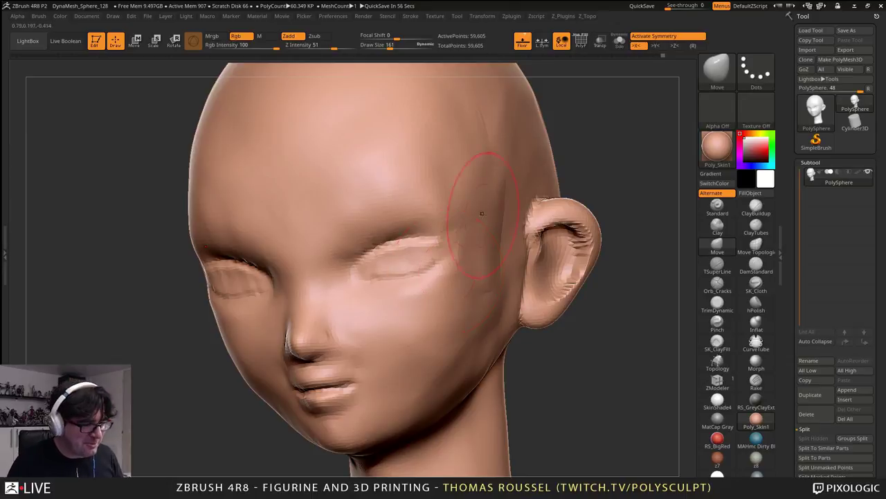
drag(472, 228, 475, 246)
mouse_move(468, 240)
right_down()
mouse_move(473, 282)
mouse_move(533, 284)
mouse_move(526, 347)
right_up()
mouse_move(526, 346)
right_down()
mouse_move(407, 354)
mouse_move(370, 408)
right_up()
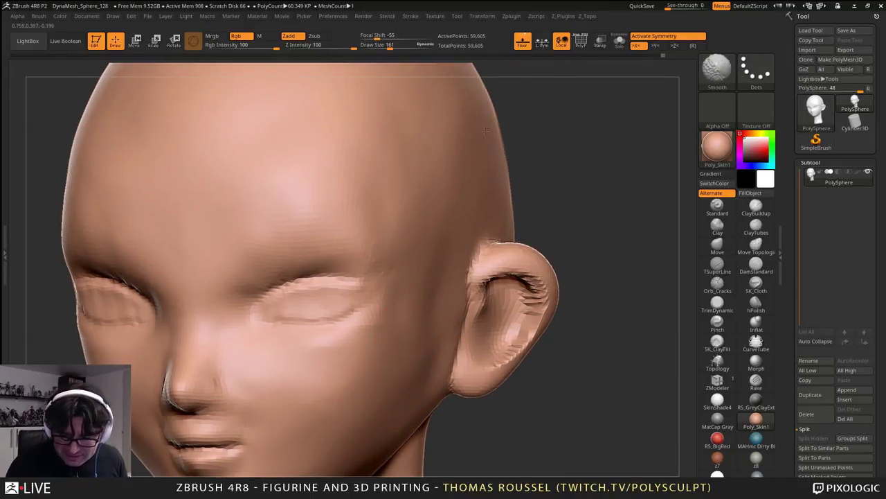
- Build up the front edge of the ear where it joins the head with the ClayBuildup brush at draw size 83
mouse_move(358, 414)
alt+right_down()
mouse_move(457, 291)
mouse_move(454, 342)
mouse_move(544, 339)
mouse_move(478, 355)
alt+right_up()
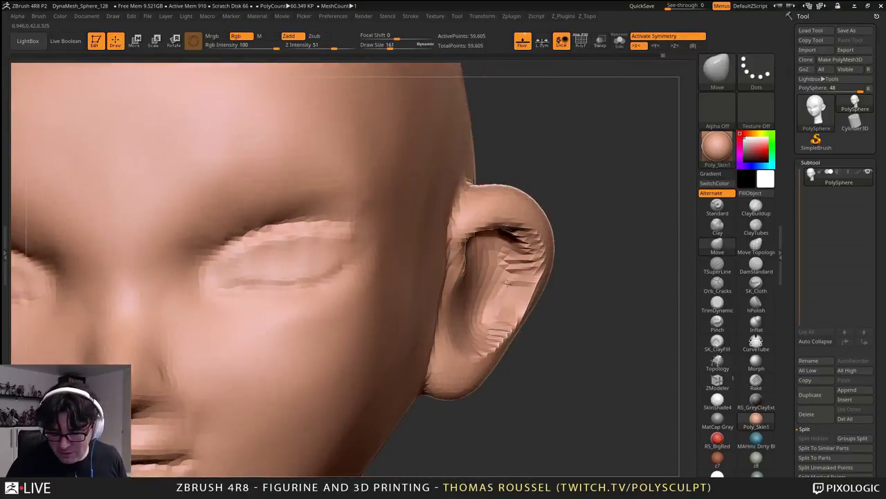
click(757, 208)
key(s)
drag(633, 248, 612, 247)
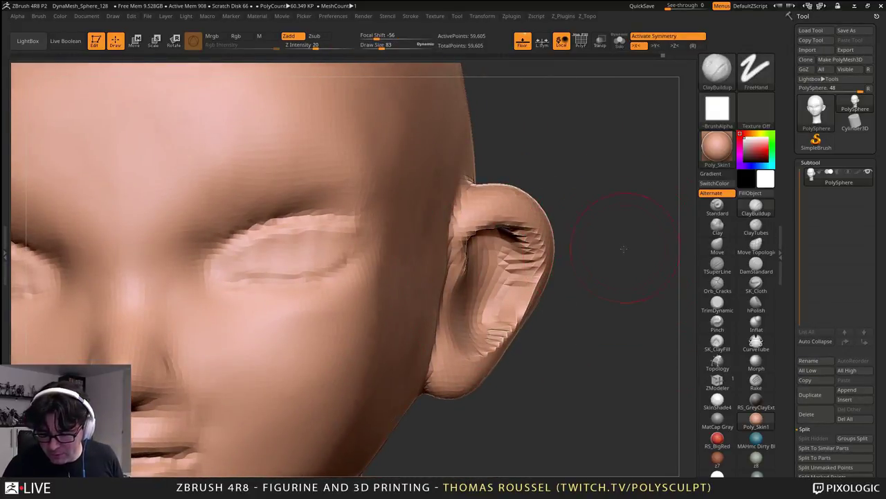
right_drag(484, 263, 403, 258)
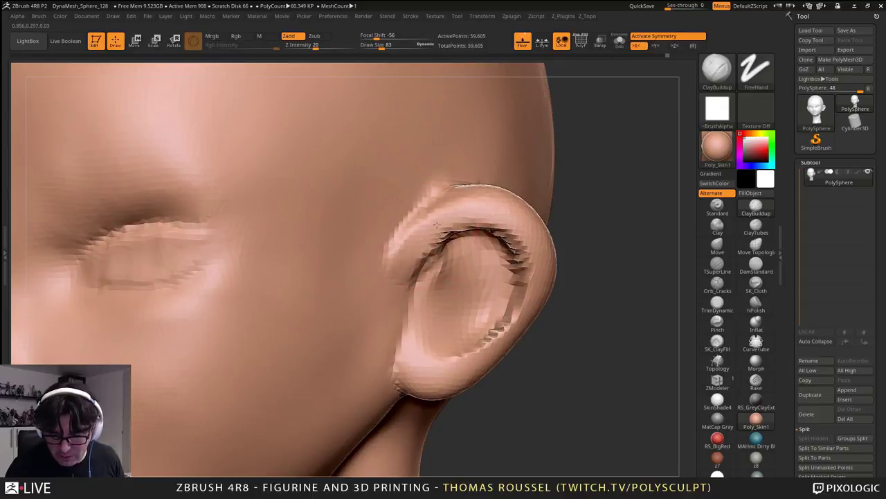
drag(437, 225, 406, 291)
right_drag(404, 292, 339, 295)
mouse_move(417, 302)
mouse_down()
mouse_move(404, 265)
mouse_move(429, 228)
mouse_move(423, 244)
mouse_up()
- Build up clay along the brow ridges above the eyes with the ClayBuildup brush at draw size 83
mouse_move(288, 373)
alt+right_down()
mouse_move(470, 303)
mouse_move(376, 243)
alt+right_up()
mouse_move(360, 211)
alt+right_down()
mouse_move(392, 307)
mouse_move(440, 305)
alt+right_up()
mouse_move(214, 239)
shift+mouse_down()
mouse_move(199, 215)
mouse_move(209, 228)
shift+mouse_up()
mouse_move(215, 225)
right_down()
mouse_move(260, 227)
mouse_move(339, 194)
mouse_move(310, 205)
mouse_move(399, 206)
right_up()
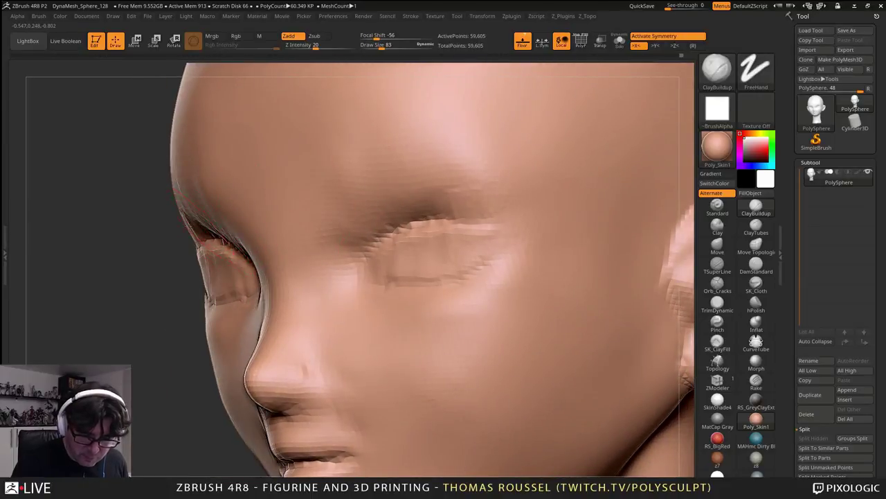
drag(215, 233, 209, 231)
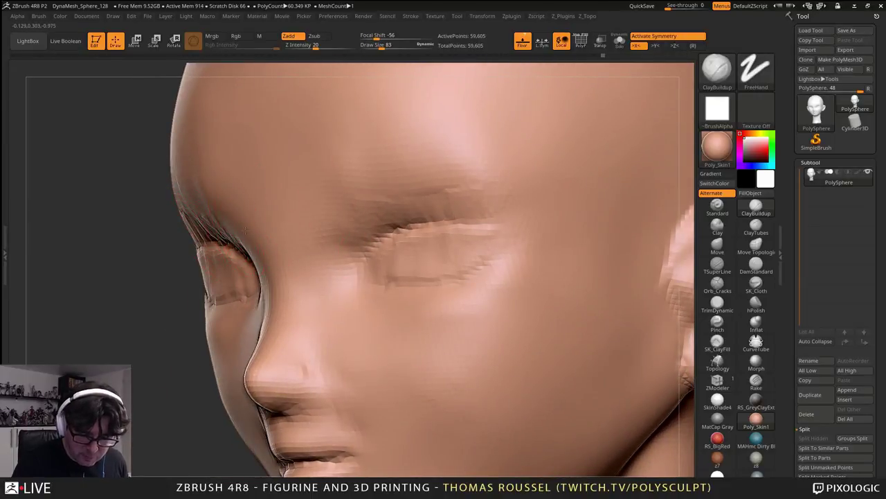
right_drag(214, 234, 266, 193)
drag(181, 241, 116, 247)
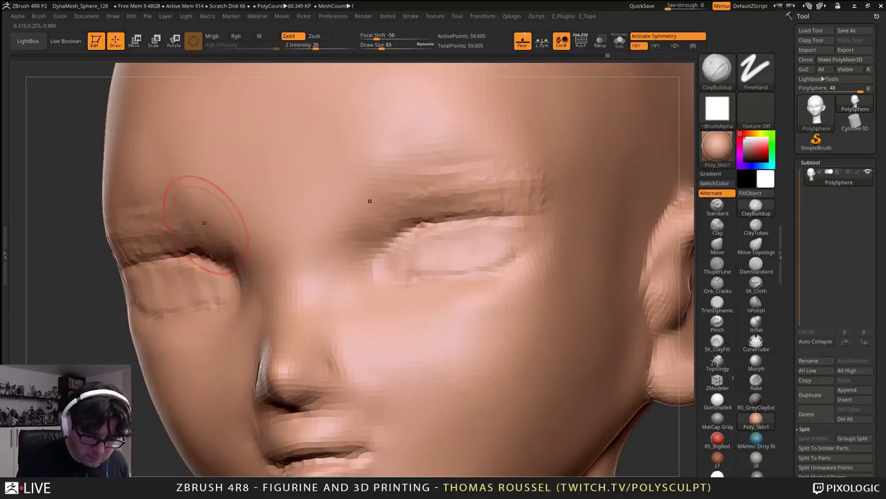
- Smooth the clay built up along the brow ridges above the eyes, and set the ClayBuildup draw size to 36
right_drag(238, 232, 331, 229)
shift+drag(457, 231, 424, 206)
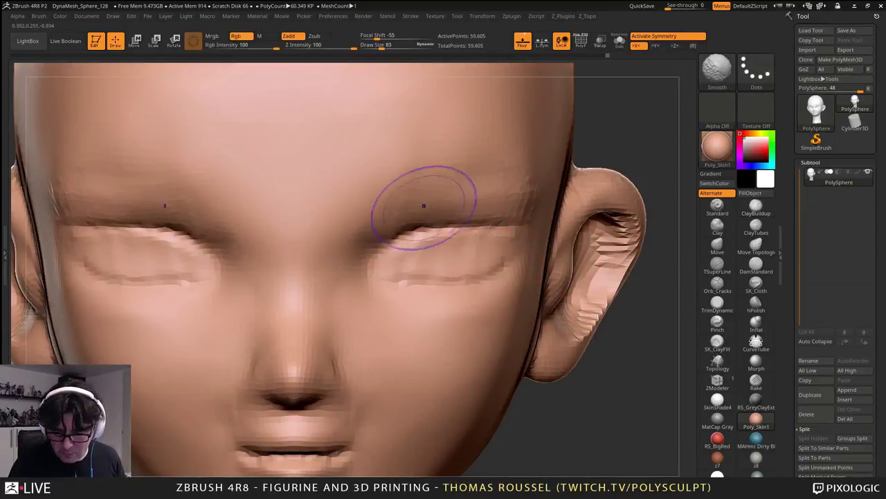
mouse_move(502, 194)
right_down()
mouse_move(402, 211)
mouse_move(470, 274)
right_up()
key(s)
drag(484, 275, 477, 275)
right_drag(457, 270, 540, 270)
mouse_move(485, 305)
ctrl+right_down()
mouse_move(443, 280)
mouse_move(485, 263)
mouse_move(494, 283)
mouse_move(469, 298)
mouse_move(475, 268)
ctrl+right_up()
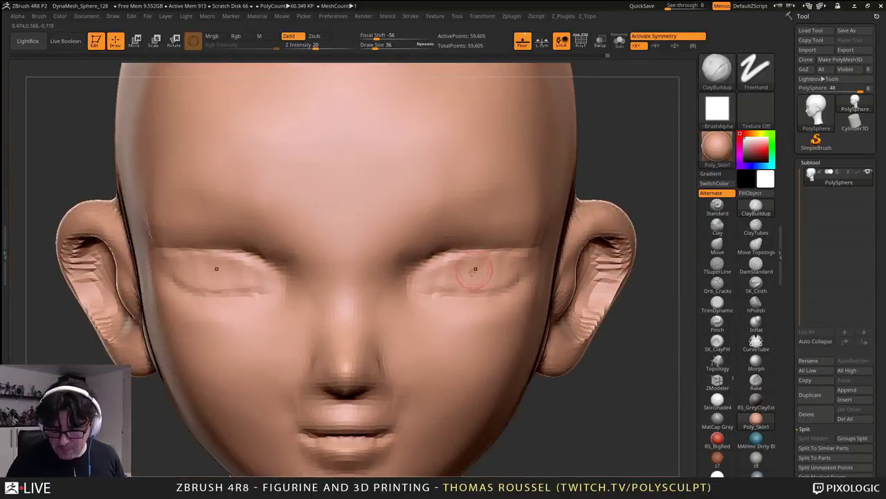
mouse_move(458, 309)
alt+right_down()
mouse_move(470, 338)
mouse_move(524, 313)
alt+right_up()
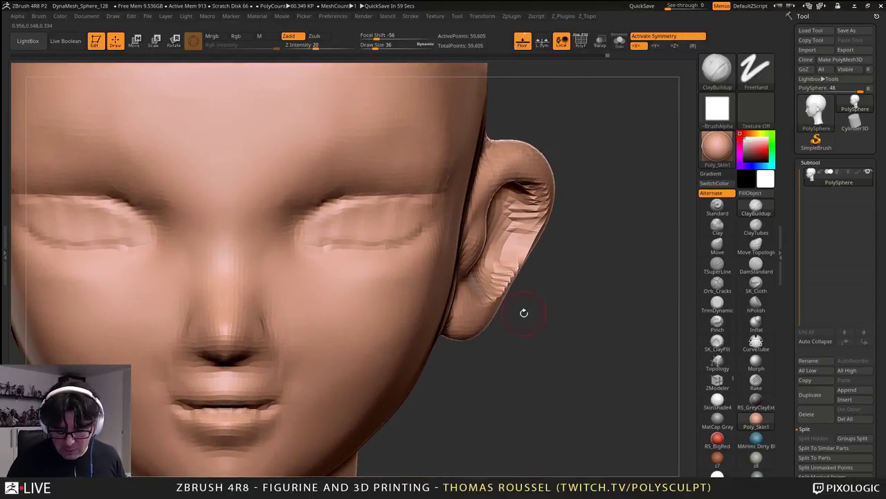
mouse_move(443, 354)
right_down()
mouse_move(451, 293)
mouse_move(435, 234)
mouse_move(475, 234)
mouse_move(457, 294)
right_up()
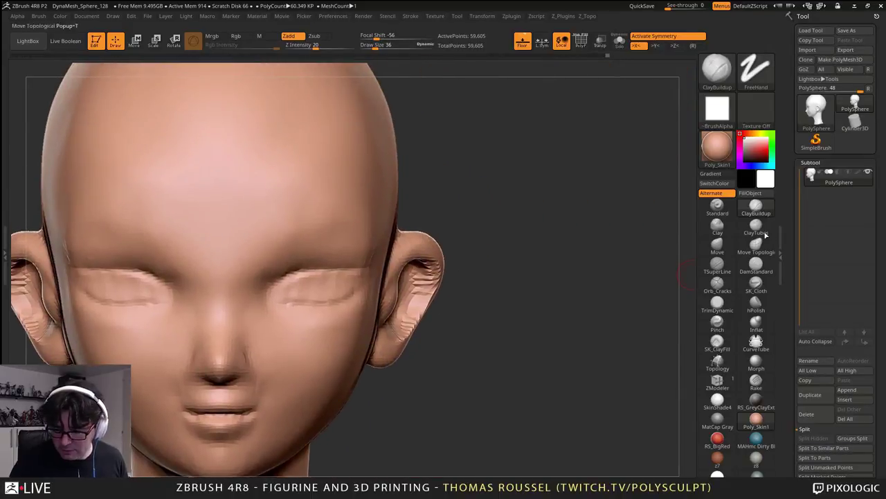
- Adjust the ear and the area around it with the Move brush at draw size 130, and smooth its surface
click(718, 248)
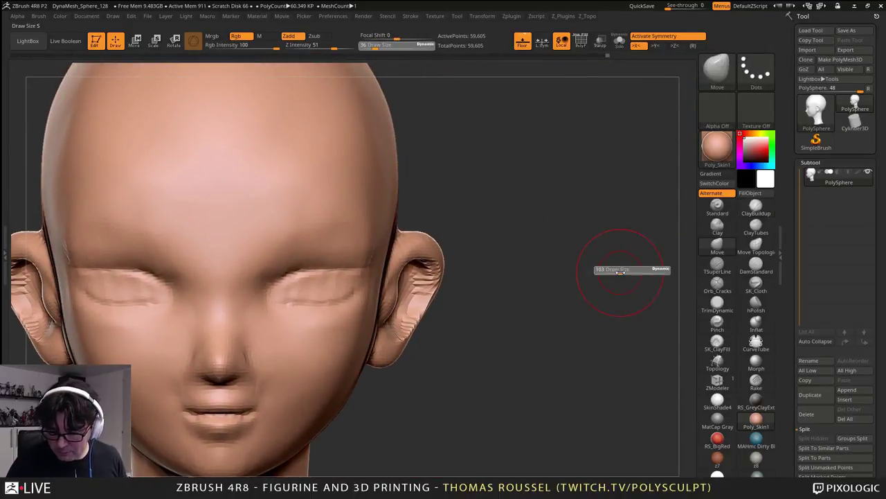
right_drag(613, 267, 394, 245)
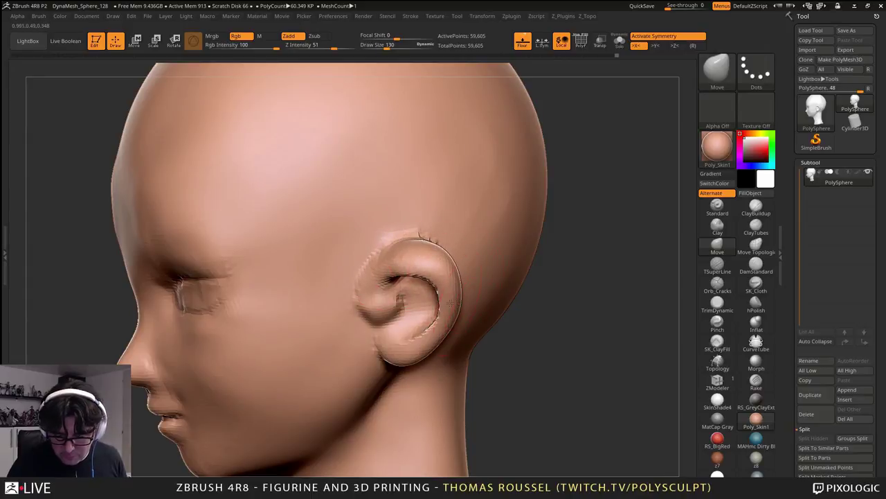
right_drag(426, 338, 374, 267)
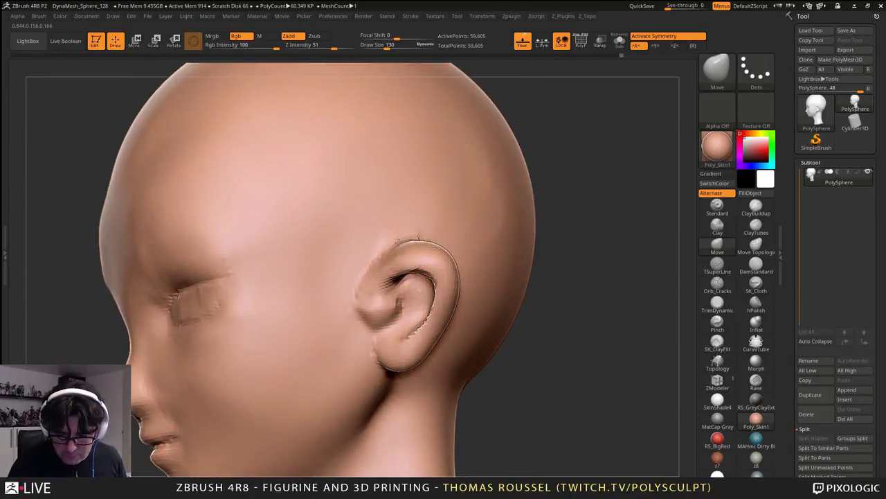
mouse_move(306, 282)
right_down()
mouse_move(288, 321)
mouse_move(293, 306)
mouse_move(346, 287)
right_up()
mouse_move(364, 285)
shift+mouse_down()
mouse_move(434, 219)
mouse_move(504, 246)
shift+mouse_up()
- Refine the ear's inner shape with the Move brush at draw size 62, and smooth its rim and inner surface
right_drag(450, 298, 513, 304)
drag(460, 280, 451, 269)
drag(443, 311, 439, 319)
right_drag(513, 309, 477, 307)
shift+drag(452, 295, 428, 325)
mouse_move(443, 257)
shift+mouse_down()
mouse_move(423, 238)
mouse_move(446, 239)
shift+mouse_up()
mouse_move(490, 277)
right_down()
mouse_move(534, 266)
mouse_move(549, 274)
mouse_move(527, 325)
mouse_move(604, 319)
mouse_move(558, 365)
right_up()
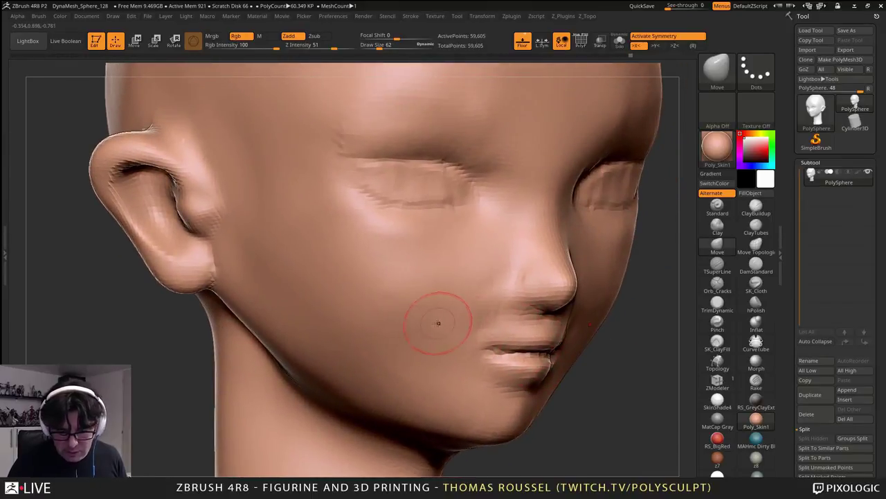
- Reshape the cheeks and jaw contour from several angles with the Move brush at draw size 161
right_drag(448, 325, 547, 315)
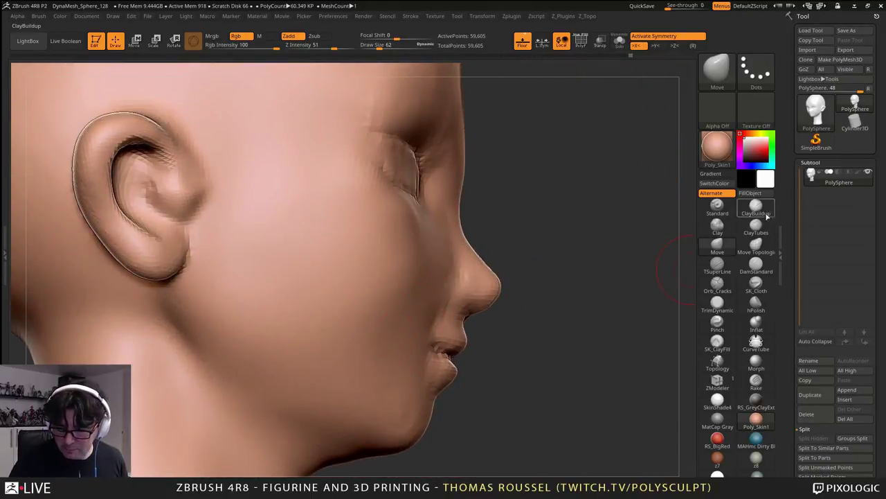
key(s)
drag(561, 288, 567, 288)
right_drag(565, 288, 545, 297)
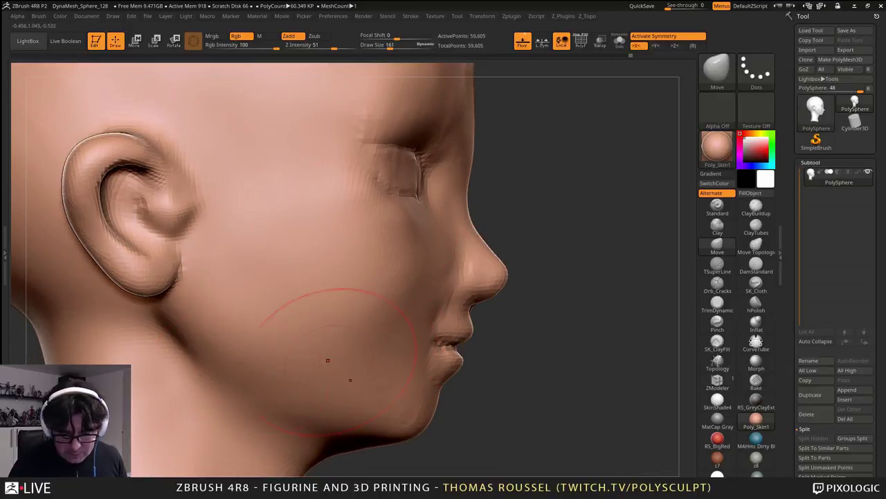
mouse_move(255, 372)
right_down()
mouse_move(236, 371)
mouse_move(231, 314)
mouse_move(224, 329)
right_up()
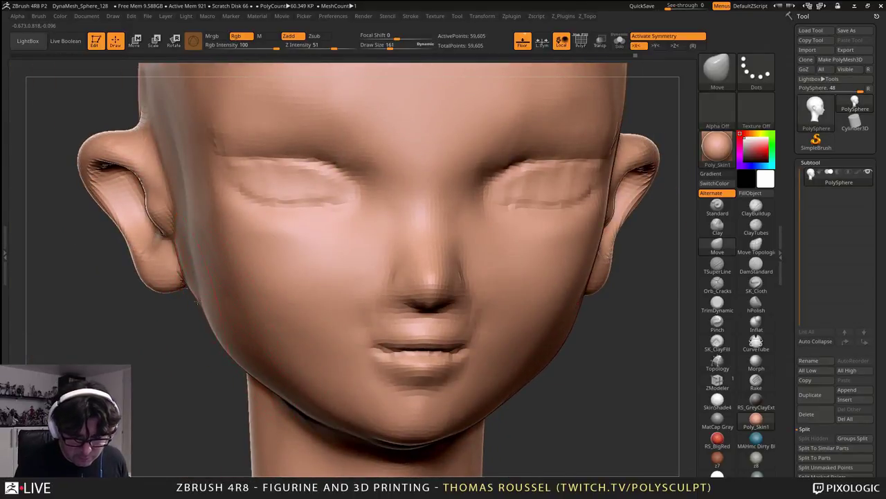
right_drag(195, 299, 182, 270)
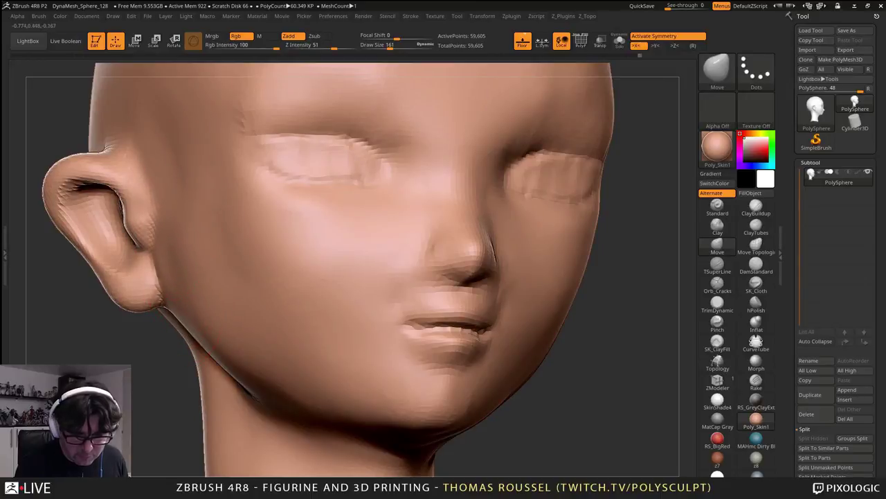
right_drag(184, 143, 248, 282)
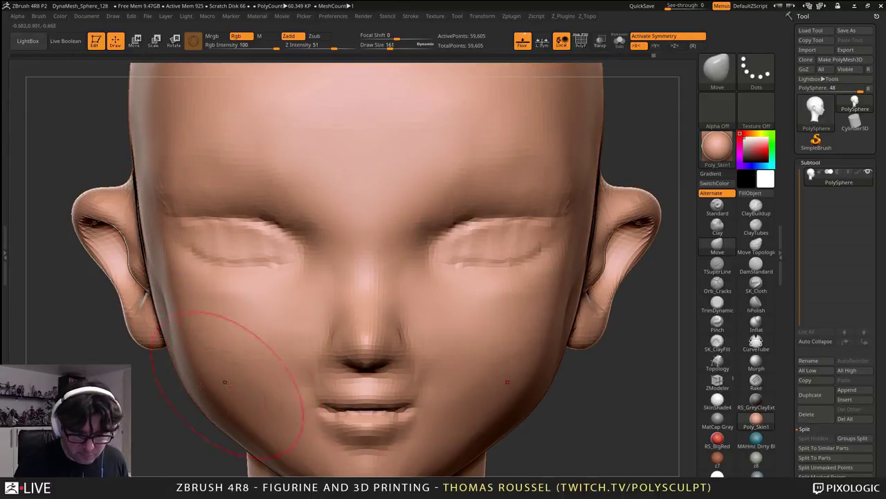
mouse_move(247, 386)
right_down()
mouse_move(528, 372)
mouse_move(504, 317)
mouse_move(475, 334)
right_up()
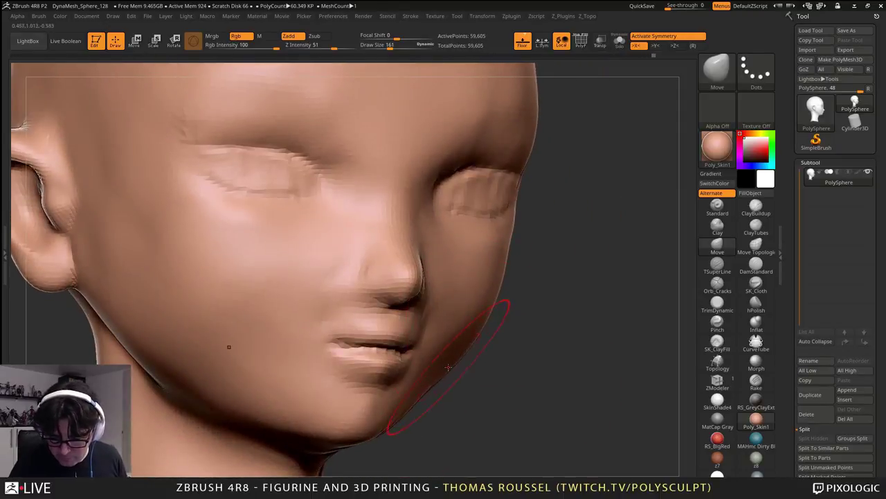
drag(450, 367, 455, 363)
mouse_move(478, 353)
right_down()
mouse_move(414, 346)
mouse_move(412, 331)
mouse_move(493, 309)
mouse_move(468, 333)
mouse_move(495, 356)
mouse_move(341, 289)
mouse_move(451, 377)
mouse_move(441, 289)
mouse_move(424, 284)
right_up()
- Build up clay over the cheek, from beside the nose down toward the jaw, with the ClayBuildup brush at draw size 83
key(s)
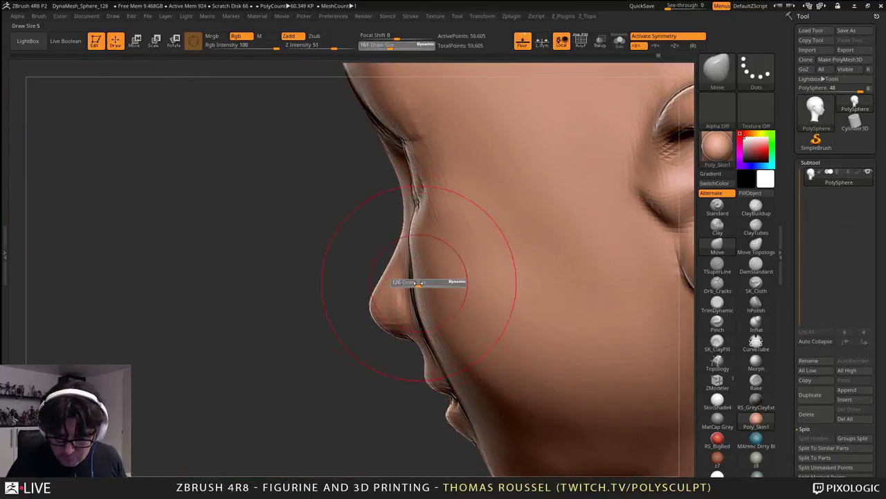
drag(419, 282, 412, 281)
right_drag(401, 281, 422, 279)
click(757, 206)
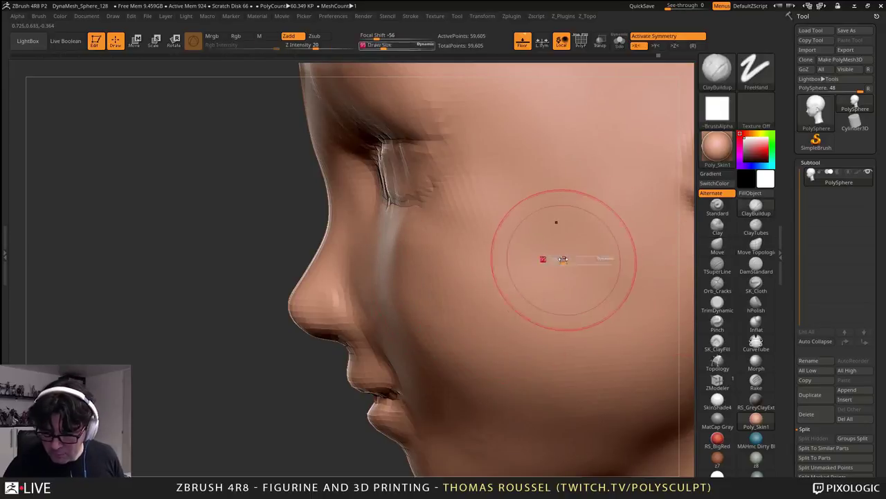
right_drag(564, 257, 402, 257)
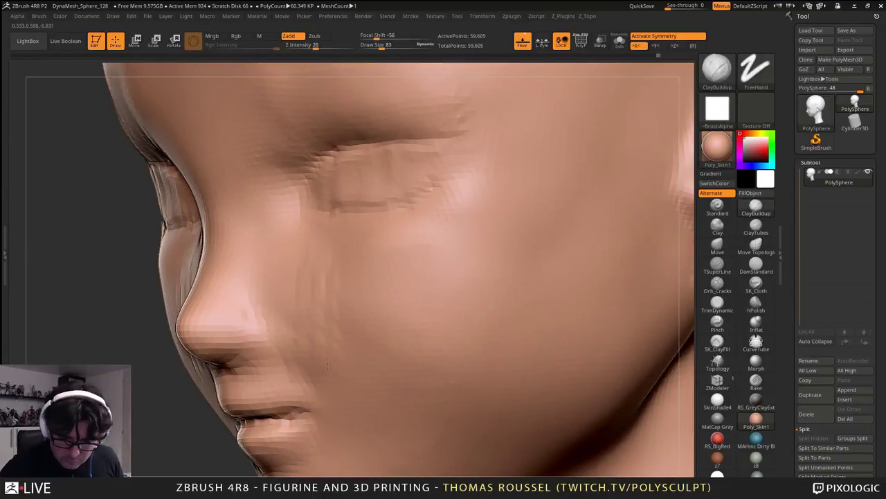
mouse_move(328, 367)
mouse_down()
mouse_move(350, 284)
mouse_move(409, 364)
mouse_up()
right_drag(420, 339, 498, 325)
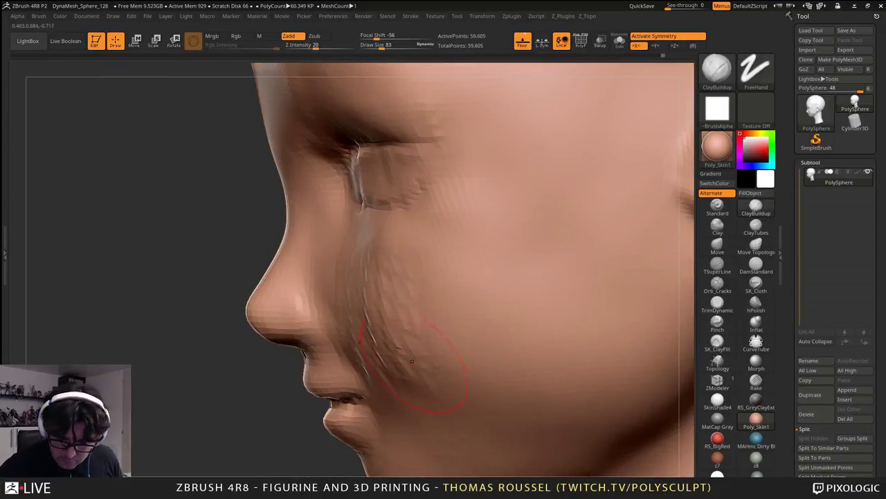
drag(447, 305, 451, 392)
right_drag(431, 401, 359, 261)
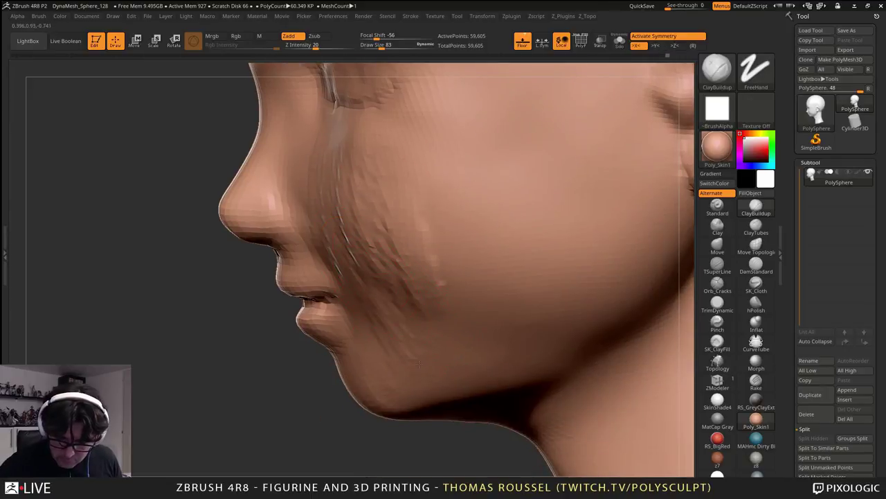
mouse_move(399, 131)
right_down()
mouse_move(518, 263)
mouse_move(540, 307)
mouse_move(510, 260)
right_up()
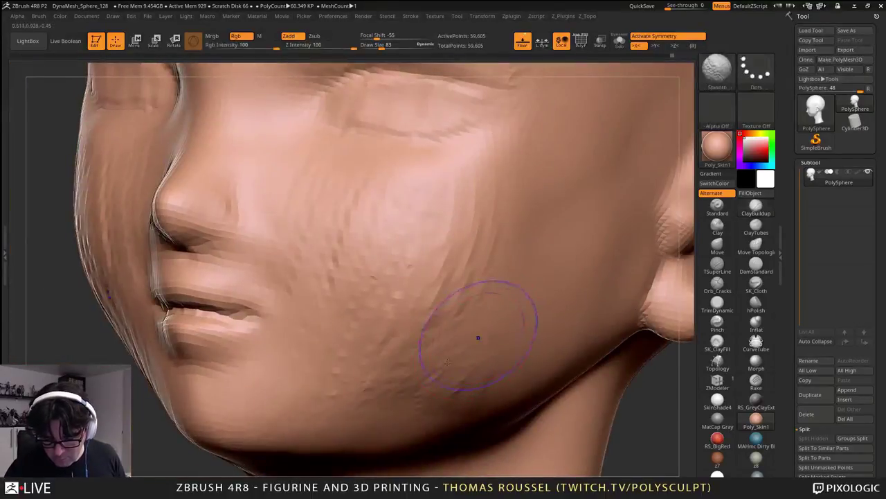
- Smooth the rough clay strokes across the cheek and toward the corner of the mouth
shift+drag(488, 248, 382, 233)
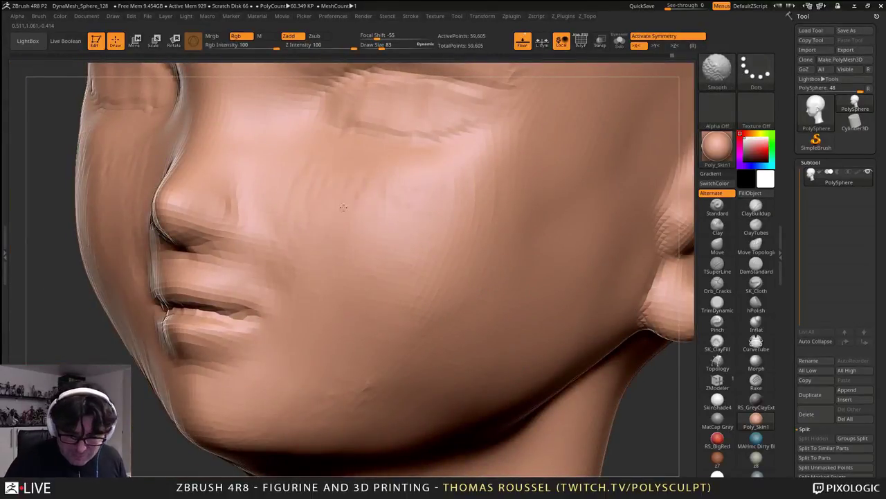
right_drag(394, 353, 399, 207)
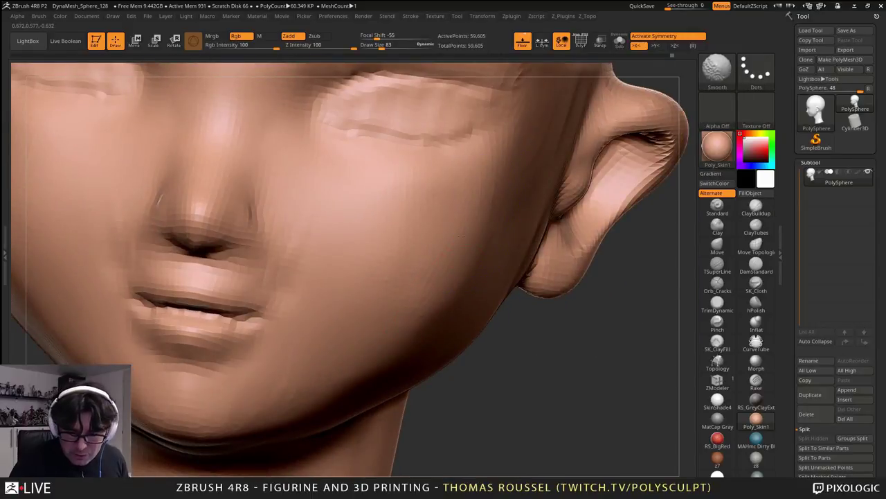
right_drag(461, 237, 582, 259)
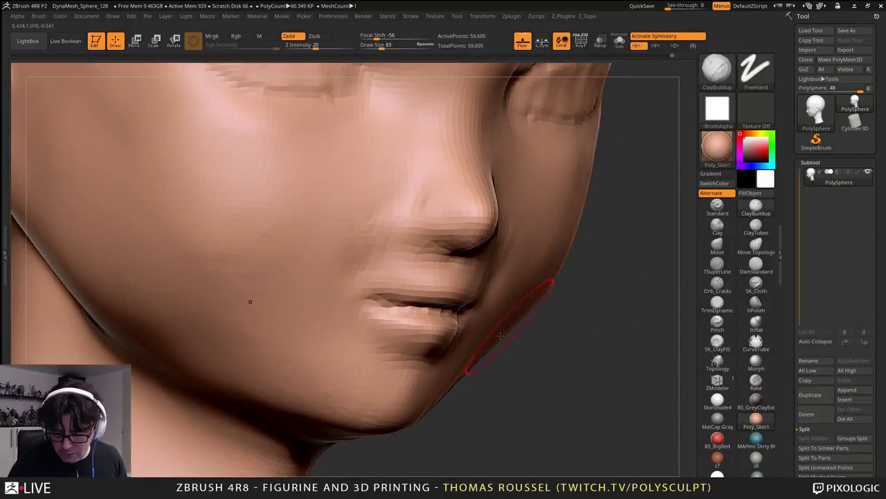
- Build up clay on the chin below the lower lip with the ClayBuildup brush at draw size 59, and smooth it
right_drag(450, 380, 420, 396)
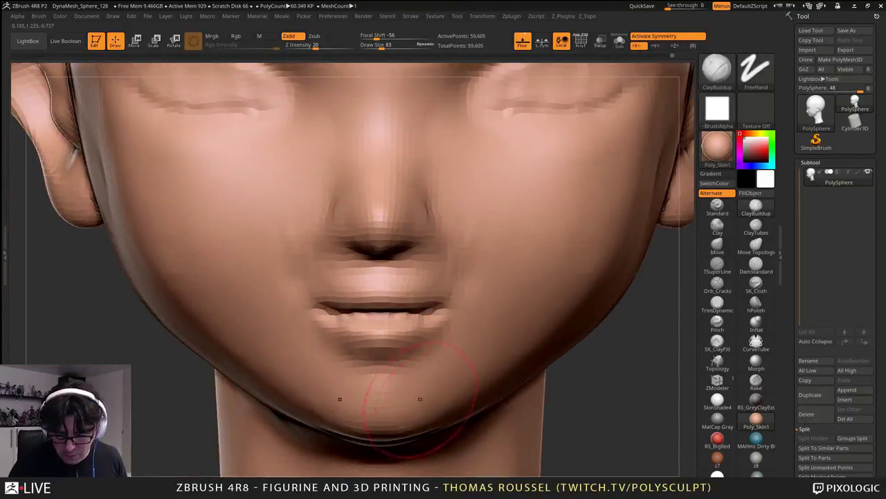
key(s)
drag(421, 400, 418, 399)
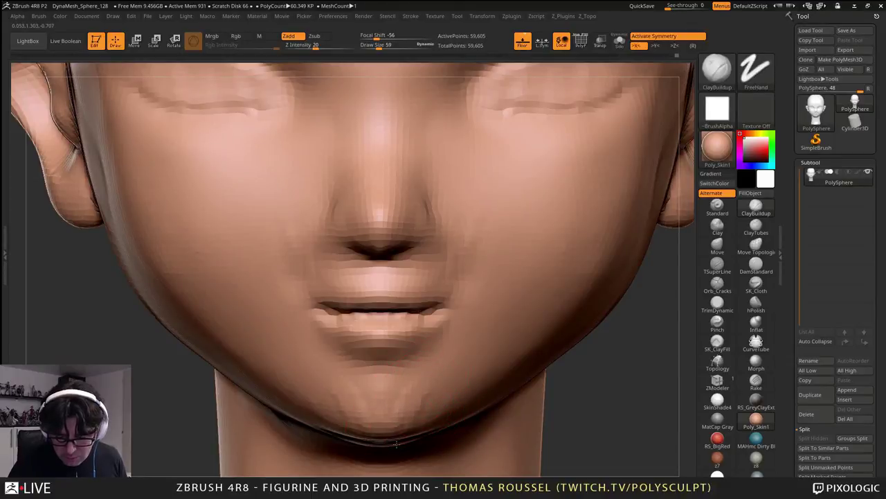
right_drag(396, 444, 413, 438)
shift+drag(399, 415, 383, 400)
mouse_move(387, 398)
right_down()
mouse_move(454, 397)
mouse_move(432, 408)
right_up()
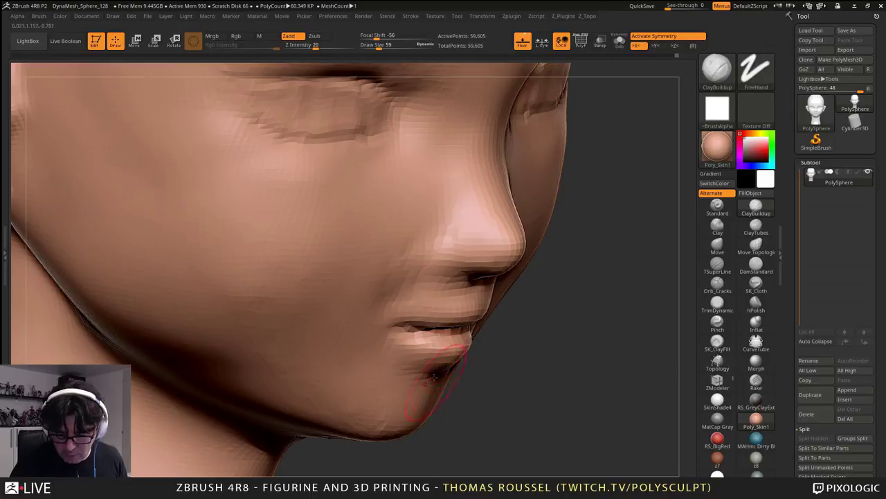
mouse_move(434, 378)
alt+right_down()
mouse_move(424, 450)
mouse_move(475, 323)
mouse_move(437, 371)
mouse_move(415, 367)
alt+right_up()
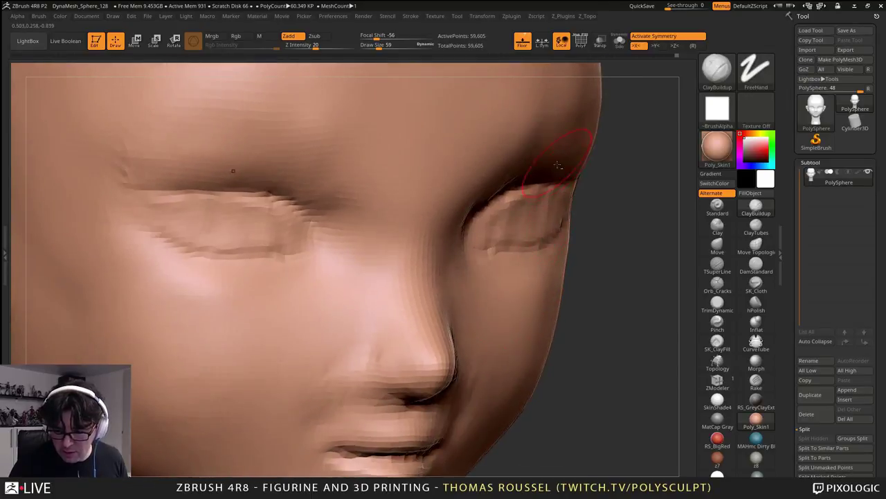
- Adjust the profile of the nose bridge and inner brow with the Move brush at draw size 108
alt+right_drag(557, 165, 519, 192)
shift+right_drag(464, 223, 391, 201)
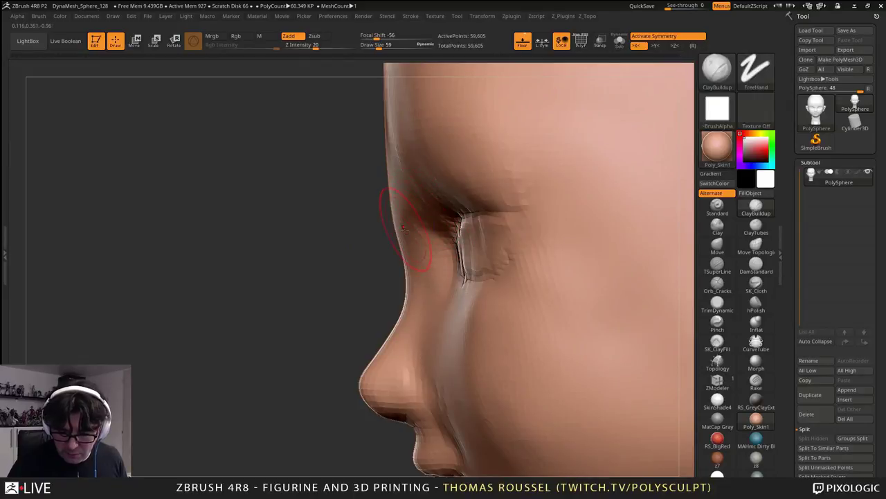
key(s)
mouse_move(408, 216)
mouse_down()
mouse_move(396, 243)
mouse_move(413, 241)
mouse_move(422, 199)
mouse_up()
click(717, 245)
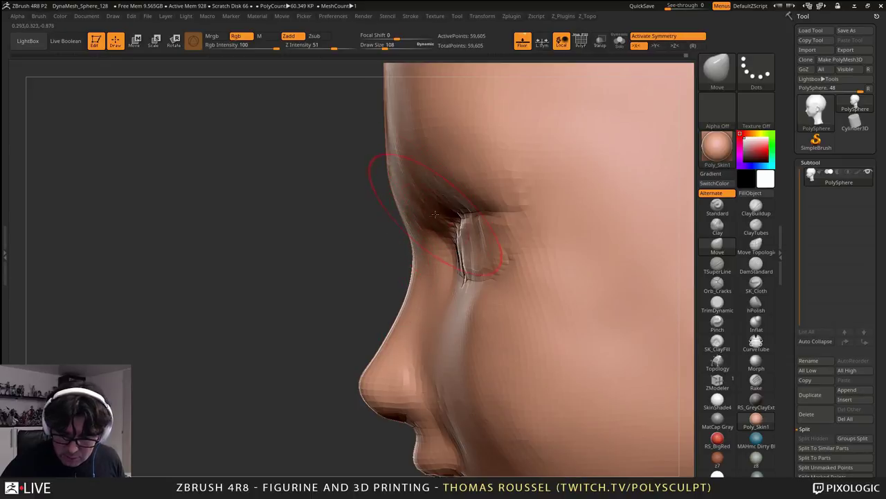
drag(450, 247, 447, 244)
mouse_move(447, 244)
right_down()
mouse_move(495, 238)
mouse_move(471, 229)
mouse_move(539, 235)
mouse_move(476, 255)
mouse_move(437, 244)
right_up()
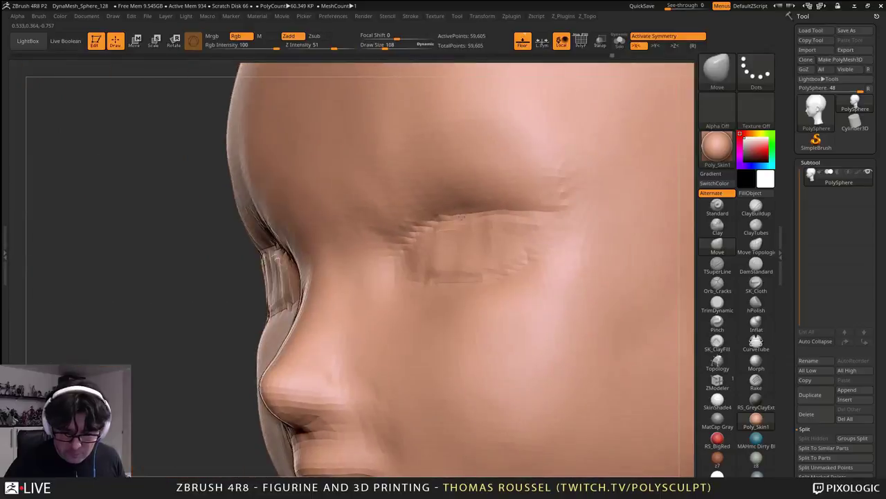
mouse_move(354, 212)
right_down()
mouse_move(403, 192)
mouse_move(310, 220)
right_up()
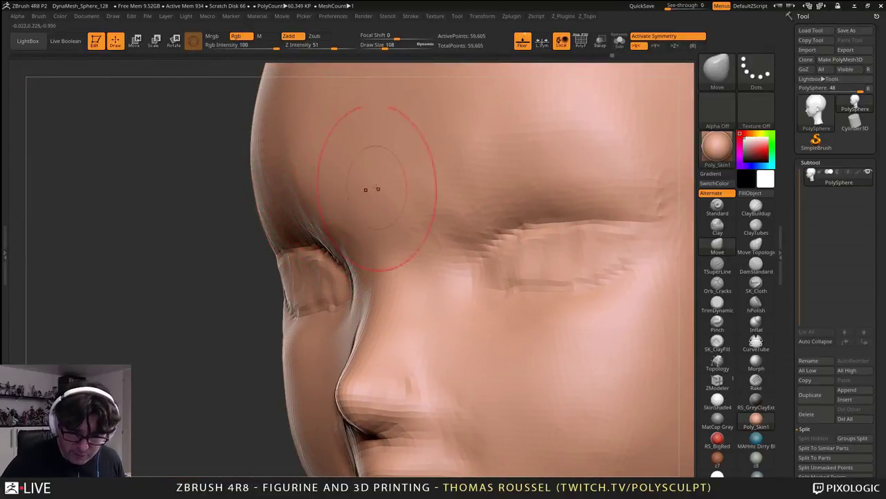
- Build up clay between the brows and along the inner brow ridge with the ClayBuildup brush at draw size 108
click(756, 206)
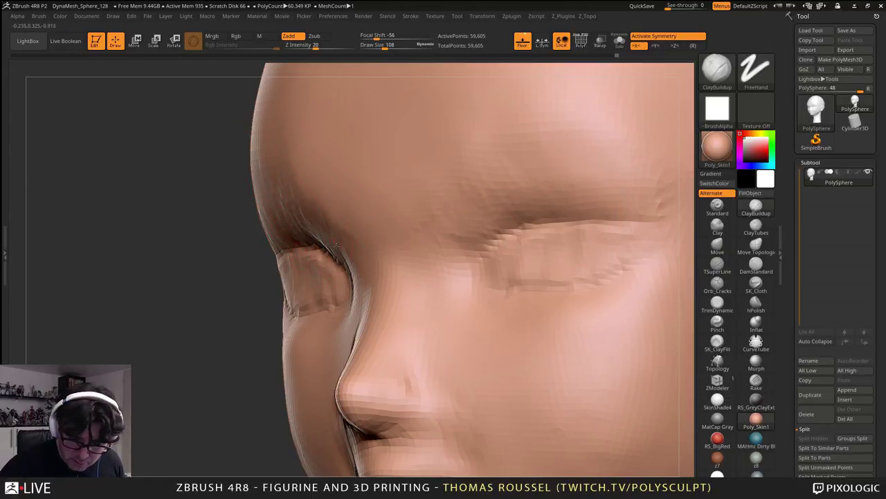
right_drag(338, 244, 356, 239)
mouse_move(318, 209)
mouse_down()
mouse_move(344, 227)
mouse_move(313, 234)
mouse_move(200, 217)
mouse_up()
shift+right_drag(423, 202, 485, 208)
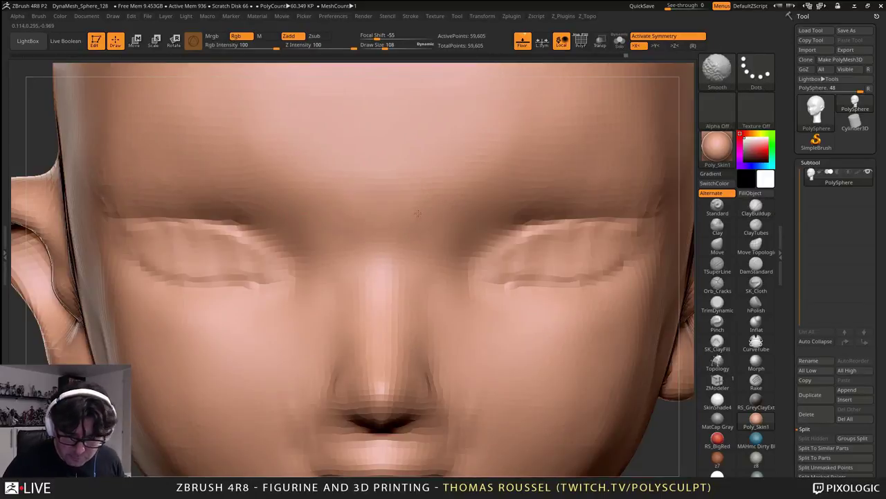
- Smooth the brow ridge and the transition into the nose bridge, working from the side view
right_drag(509, 281, 409, 276)
shift+drag(540, 219, 469, 191)
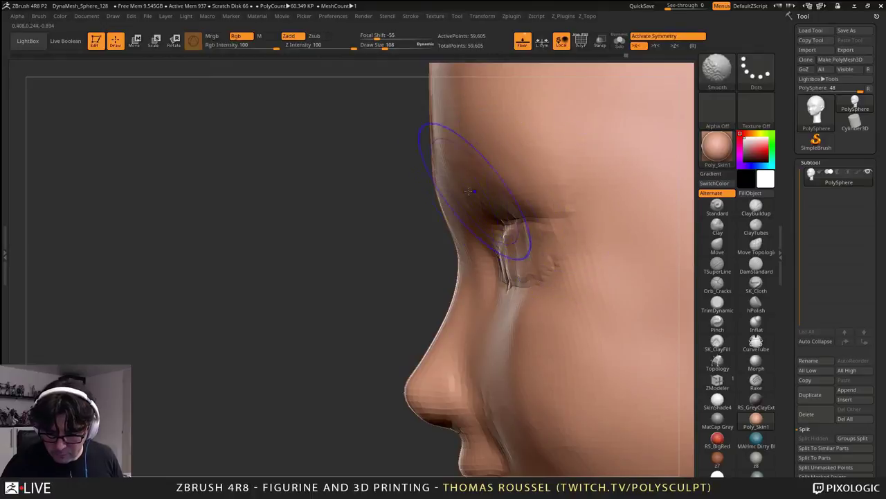
alt+right_drag(451, 150, 429, 289)
shift+drag(429, 289, 417, 149)
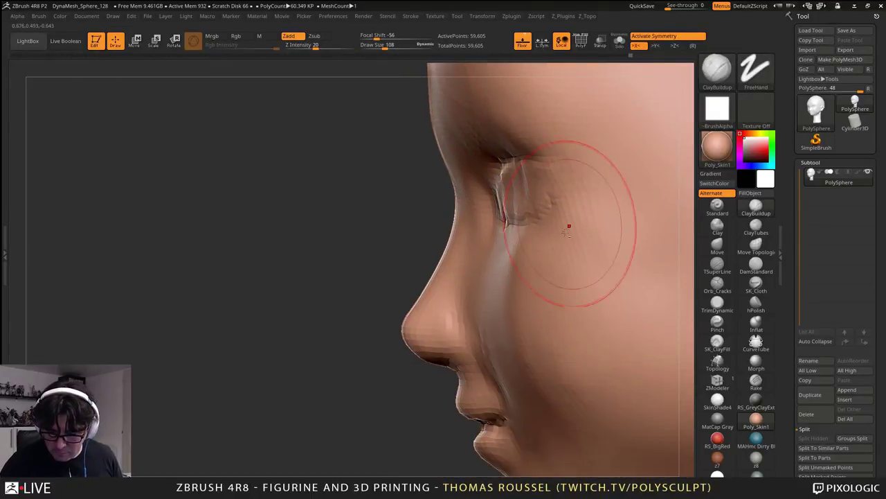
- Build up clay below the eye and along the side of the nose with the ClayBuildup brush at draw size 76
drag(570, 231, 572, 340)
drag(485, 253, 524, 257)
mouse_move(524, 257)
right_down()
mouse_move(481, 245)
mouse_move(478, 223)
right_up()
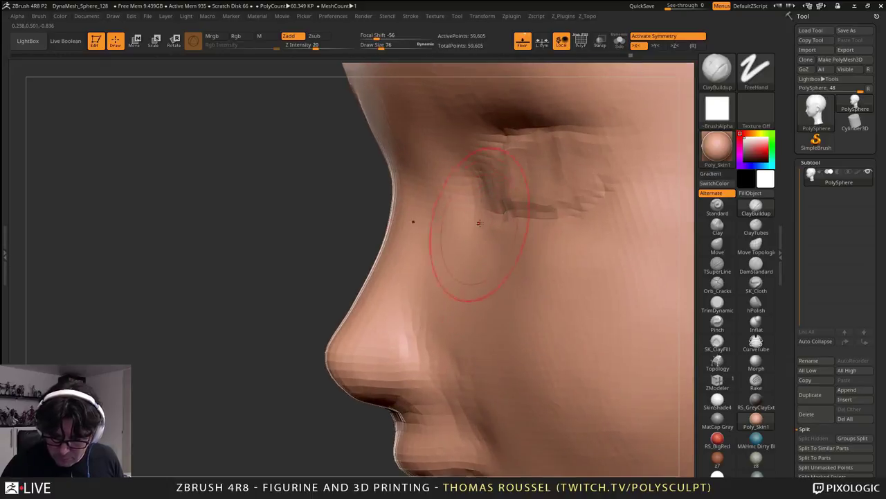
drag(453, 225, 408, 295)
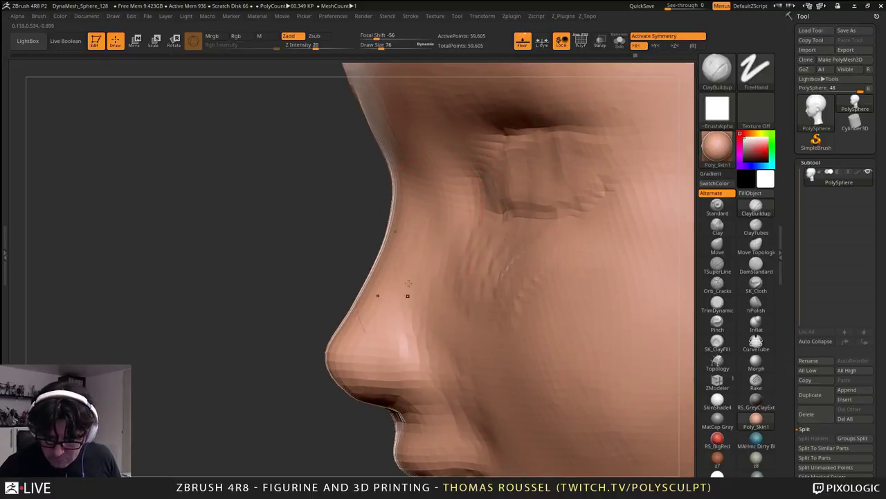
drag(428, 255, 418, 326)
drag(457, 260, 452, 346)
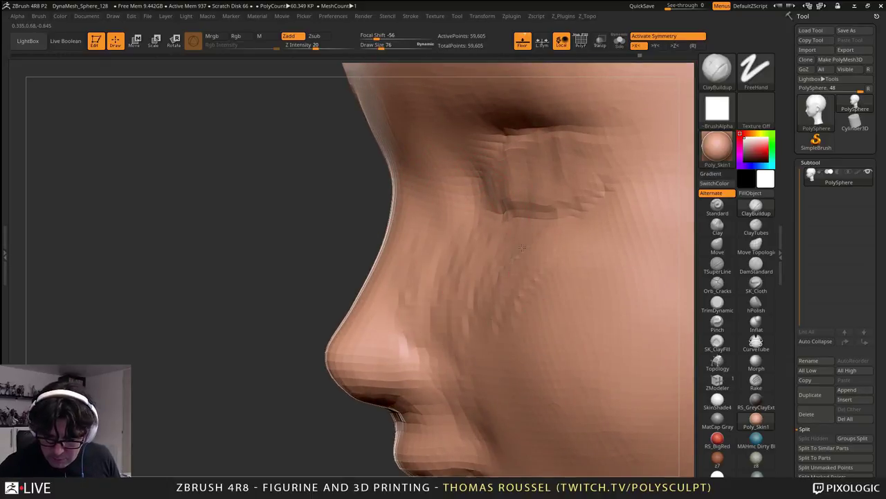
right_drag(522, 248, 510, 259)
alt+right_drag(455, 251, 471, 240)
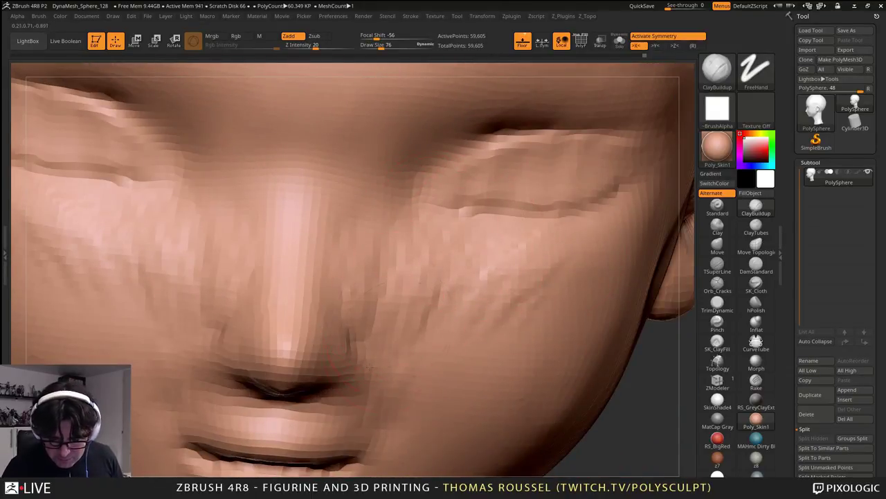
- Extend the clay buildup over the cheek beside the nose and mouth, and smooth the cheek surface
mouse_move(369, 367)
mouse_down()
mouse_move(433, 364)
mouse_move(476, 391)
mouse_up()
drag(526, 317, 485, 381)
right_drag(524, 360, 495, 354)
alt+right_drag(495, 353, 489, 330)
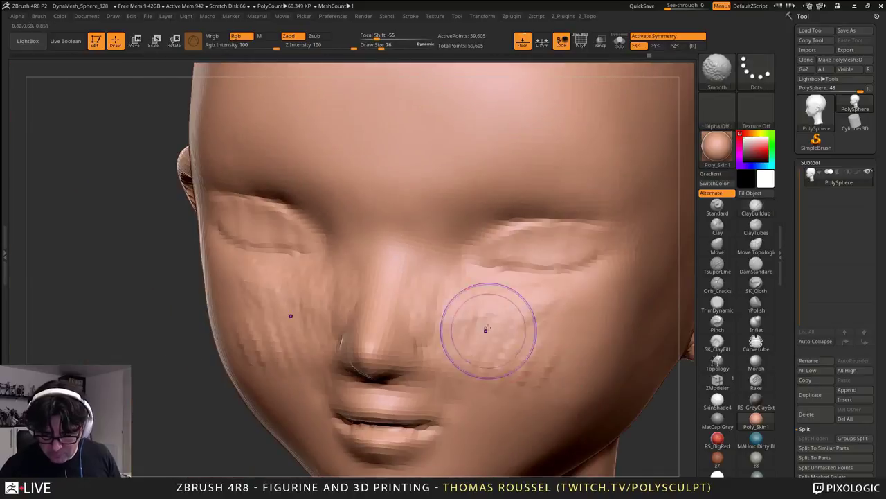
mouse_move(486, 330)
shift+mouse_down()
mouse_move(461, 335)
mouse_move(559, 307)
shift+mouse_up()
mouse_move(541, 402)
right_down()
mouse_move(517, 330)
mouse_move(449, 311)
mouse_move(459, 312)
mouse_move(487, 415)
right_up()
mouse_move(516, 274)
right_down()
mouse_move(503, 325)
mouse_move(448, 268)
right_up()
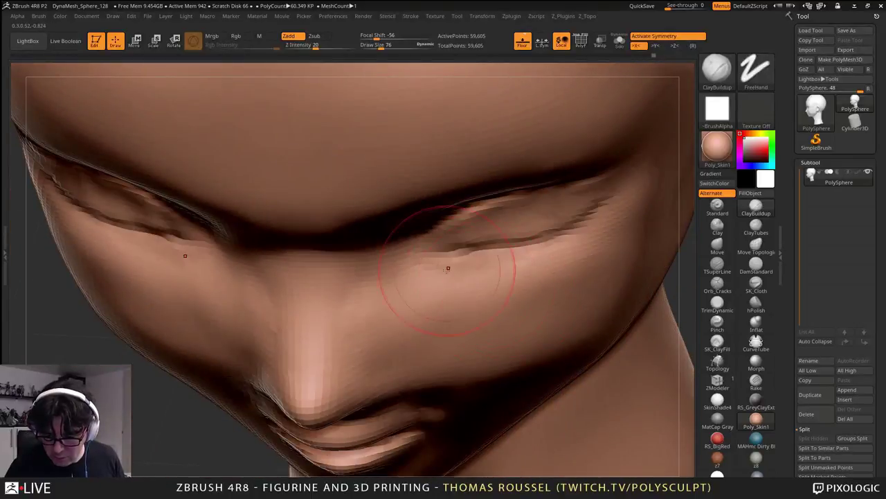
- Add clay along the cheekbone under the eye from a high viewing angle and smooth it into the cheek
mouse_move(597, 238)
mouse_down()
mouse_move(431, 286)
mouse_move(498, 263)
mouse_up()
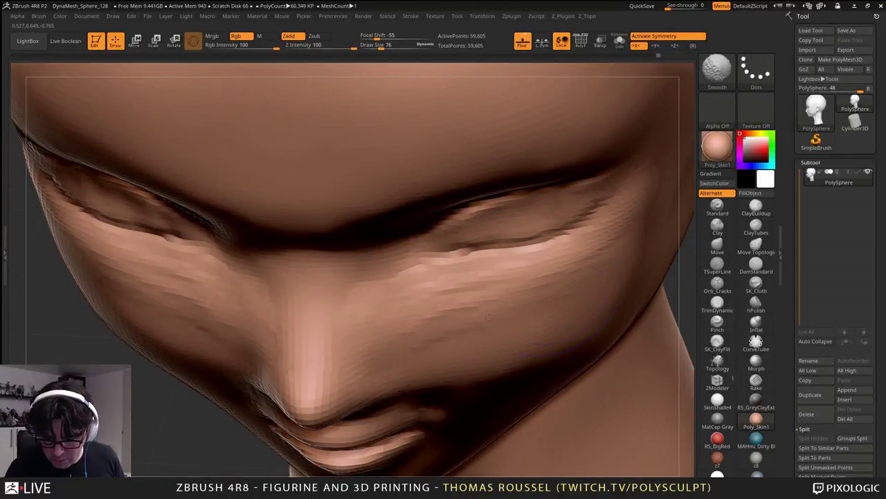
shift+drag(404, 319, 594, 261)
mouse_move(594, 261)
right_down()
mouse_move(583, 198)
mouse_move(544, 280)
mouse_move(532, 251)
mouse_move(543, 190)
right_up()
ctrl+right_drag(477, 354, 471, 417)
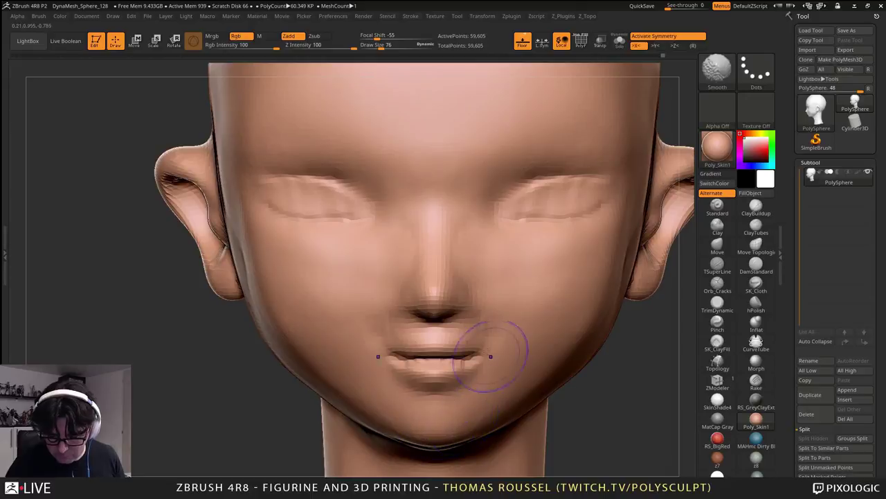
- Carve the upper lip edge and the philtrum under the nose with the DamStandard brush at draw size 31
ctrl+right_drag(509, 311, 510, 358)
key(s)
drag(510, 358, 503, 358)
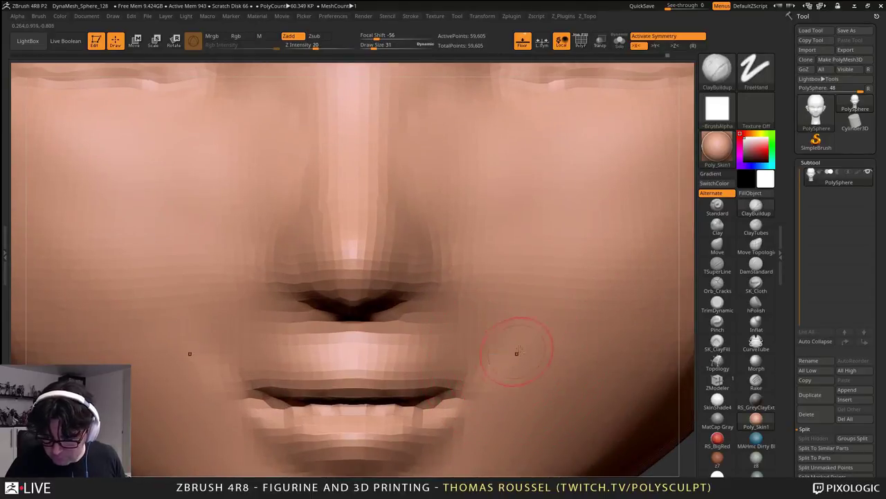
alt+right_drag(516, 354, 541, 314)
click(756, 264)
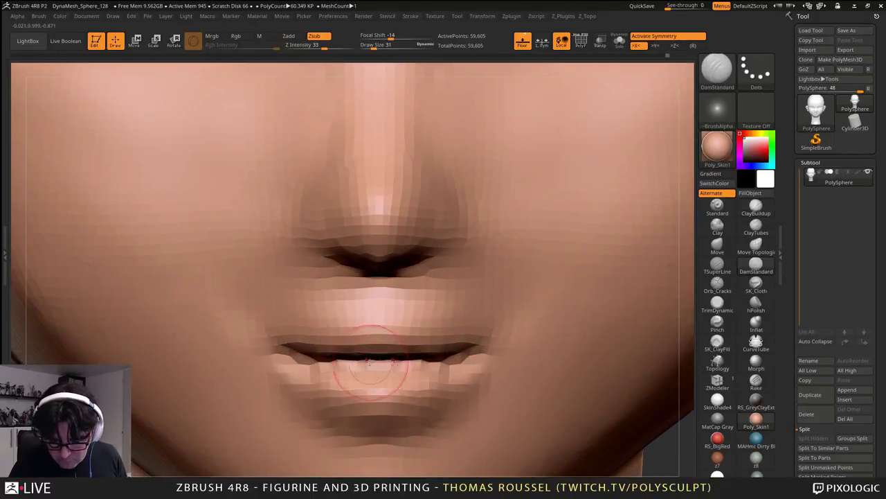
drag(438, 333, 484, 339)
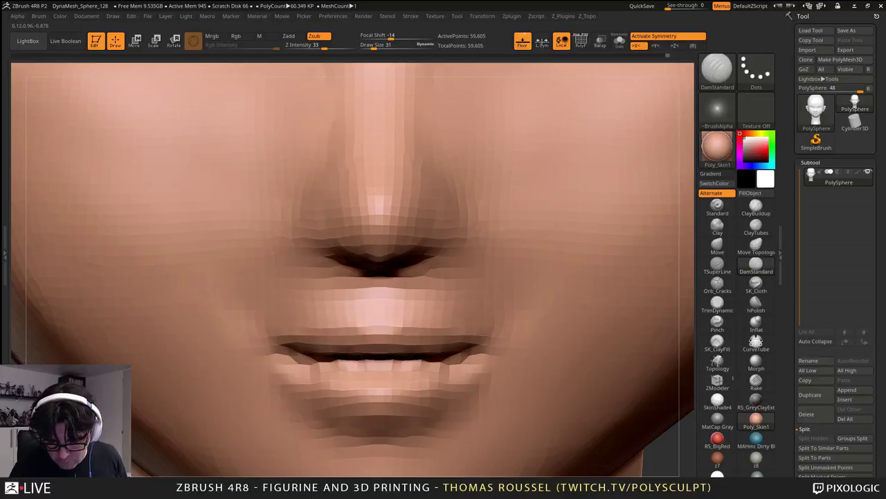
drag(385, 286, 374, 310)
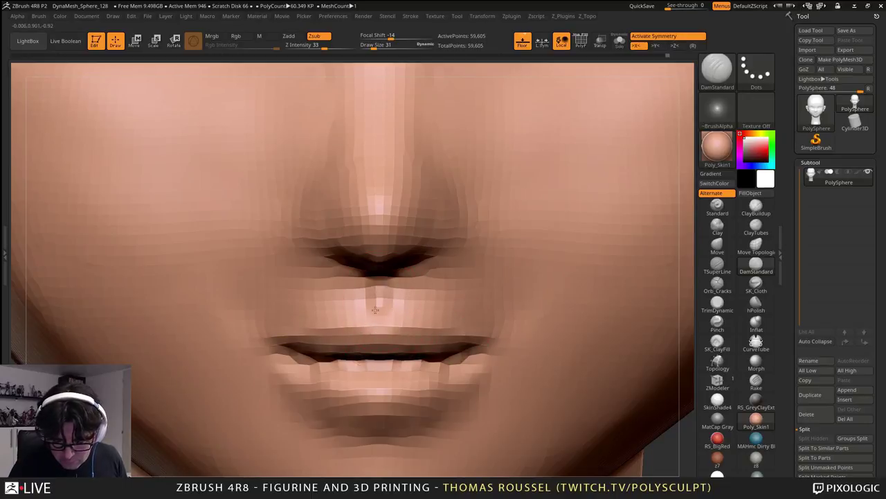
- Deepen the mouth line toward its corner, carve the crease under the lower lip, and smooth that crease
right_drag(547, 315, 454, 325)
drag(447, 361, 546, 353)
mouse_move(547, 363)
right_down()
mouse_move(488, 356)
mouse_move(504, 350)
mouse_move(475, 333)
right_up()
drag(475, 333, 426, 418)
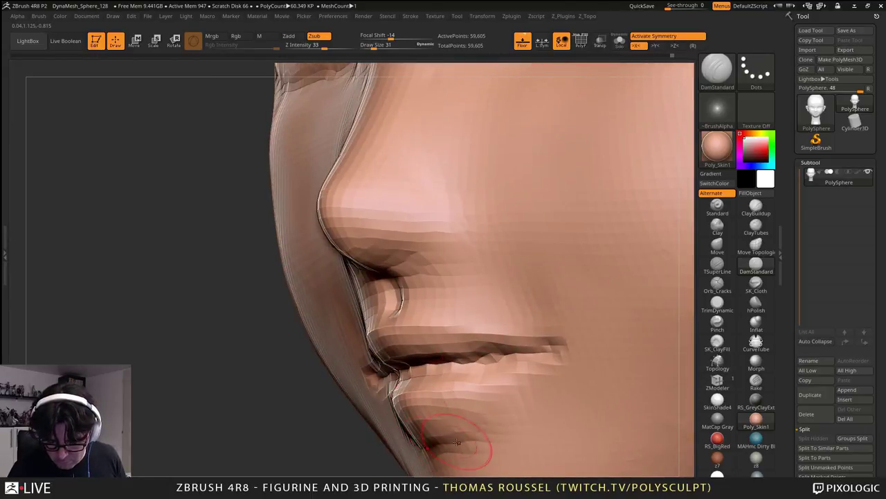
key(ctrl+shift+s)
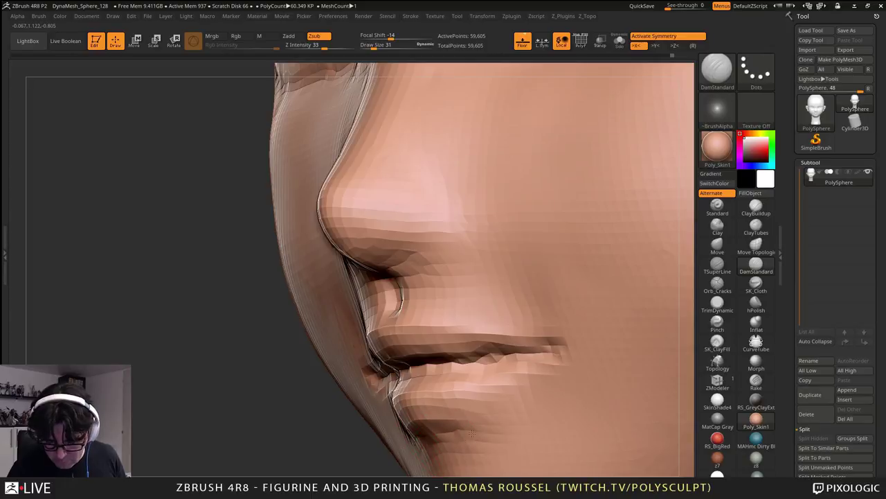
drag(472, 433, 497, 453)
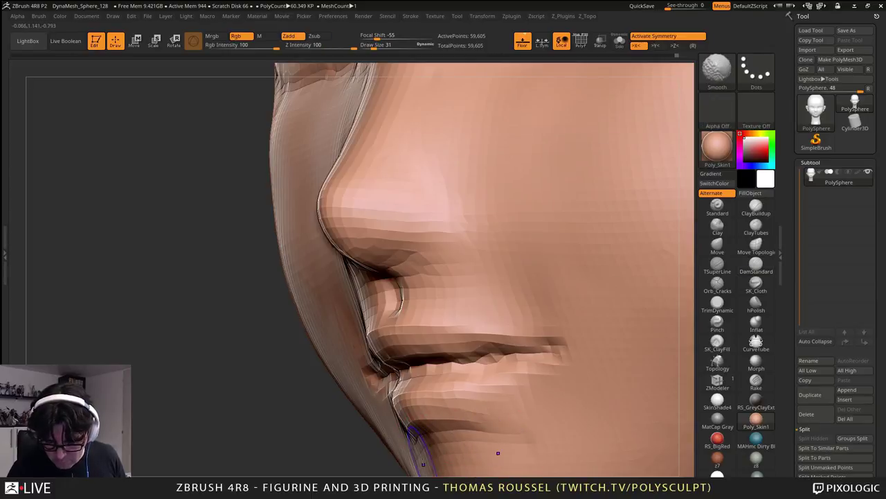
mouse_move(500, 451)
right_down()
mouse_move(465, 416)
mouse_move(450, 354)
right_up()
- Carve the eyelid crease above the eye, from the inner corner toward the temple, with the DamStandard brush
mouse_move(476, 304)
alt+right_down()
mouse_move(459, 381)
mouse_move(394, 296)
mouse_move(411, 310)
mouse_move(408, 340)
mouse_move(351, 307)
mouse_move(388, 280)
alt+right_up()
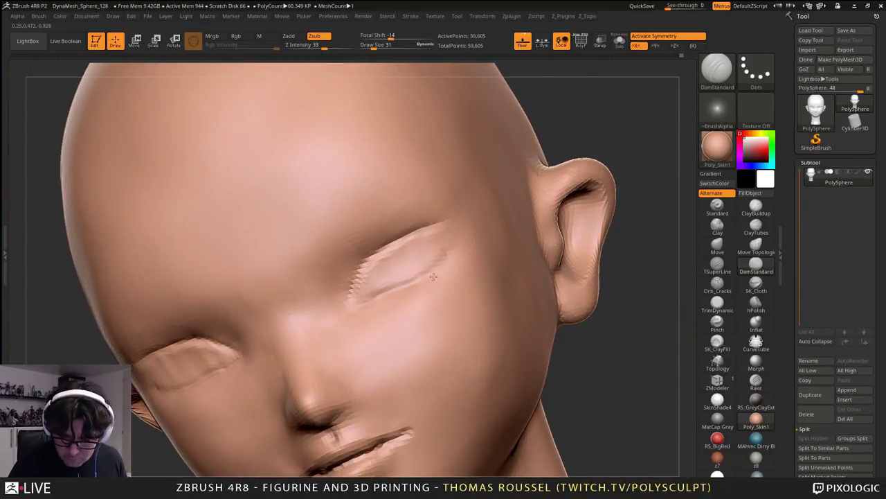
right_drag(459, 241, 412, 213)
mouse_move(412, 213)
right_down()
mouse_move(466, 210)
mouse_move(507, 287)
right_up()
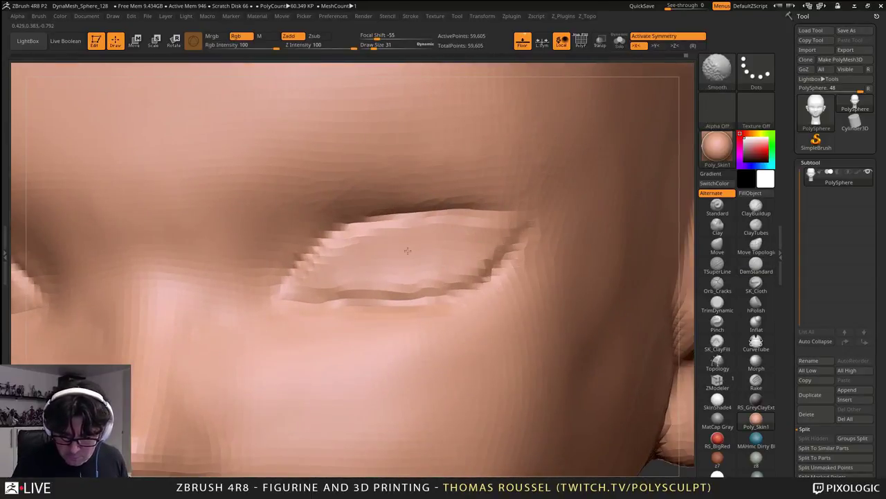
mouse_move(369, 278)
right_down()
mouse_move(418, 294)
mouse_move(380, 252)
mouse_move(435, 266)
right_up()
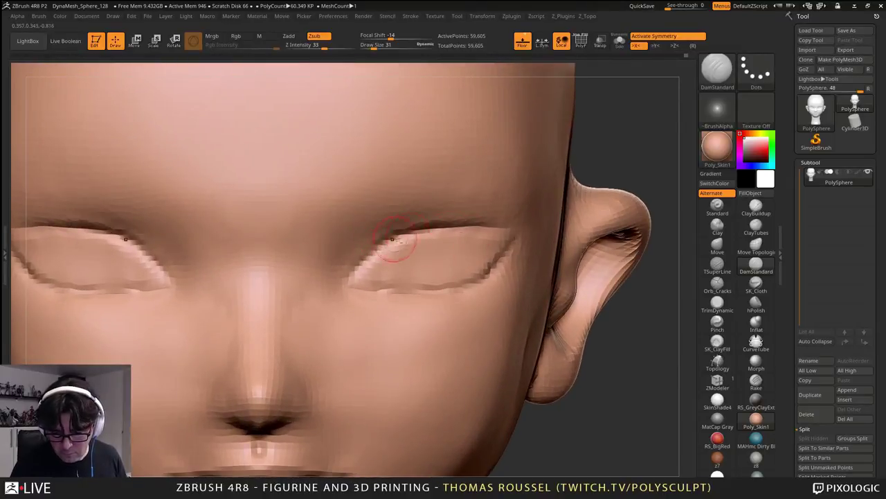
drag(344, 246, 535, 213)
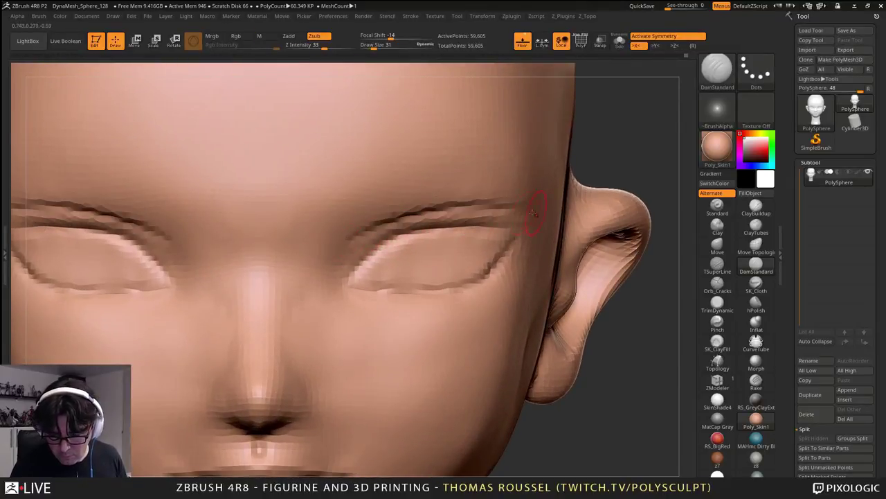
drag(366, 237, 501, 208)
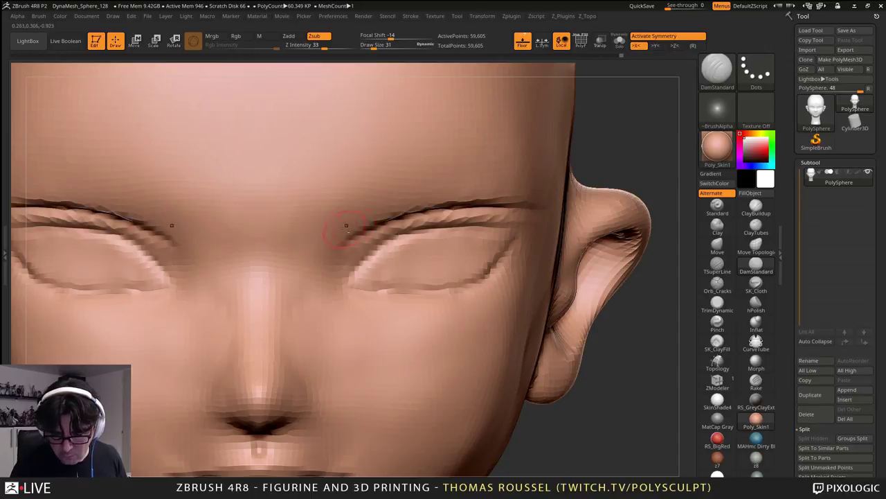
- Carve the arched eyebrow line above the eyelid crease, extending it toward the temple
drag(383, 192, 532, 174)
drag(347, 210, 547, 179)
mouse_move(601, 161)
mouse_down()
mouse_move(597, 168)
mouse_move(655, 158)
mouse_up()
mouse_move(582, 208)
alt+mouse_down()
mouse_move(541, 135)
mouse_move(582, 207)
mouse_move(582, 270)
mouse_move(533, 270)
alt+mouse_up()
alt+drag(554, 214, 554, 270)
drag(596, 228, 326, 208)
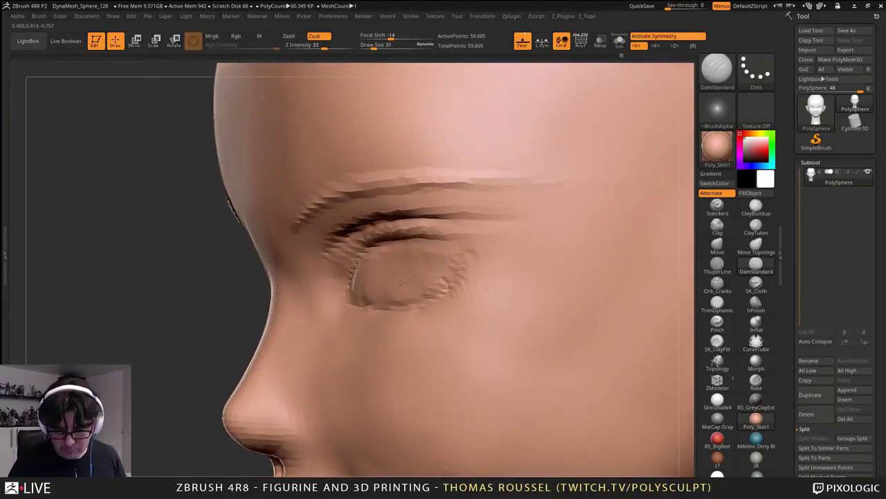
- Sharpen the groove along the upper eyelid edge with DamStandard, then check the whole face from the front
alt+drag(229, 203, 263, 277)
mouse_move(437, 277)
mouse_down()
mouse_move(398, 263)
mouse_move(353, 181)
mouse_up()
drag(414, 223, 462, 206)
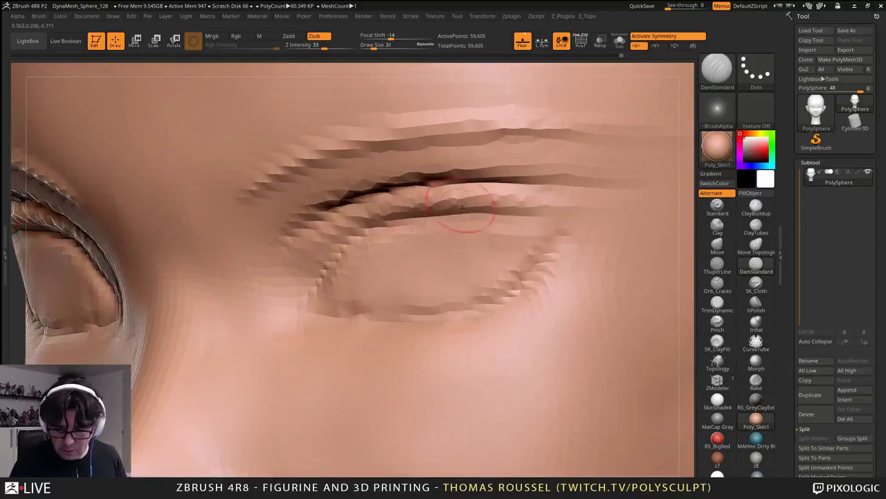
mouse_move(419, 231)
right_down()
mouse_move(380, 232)
mouse_move(430, 228)
mouse_move(457, 248)
mouse_move(460, 236)
right_up()
mouse_move(460, 235)
shift+right_down()
mouse_move(485, 258)
mouse_move(468, 263)
shift+right_up()
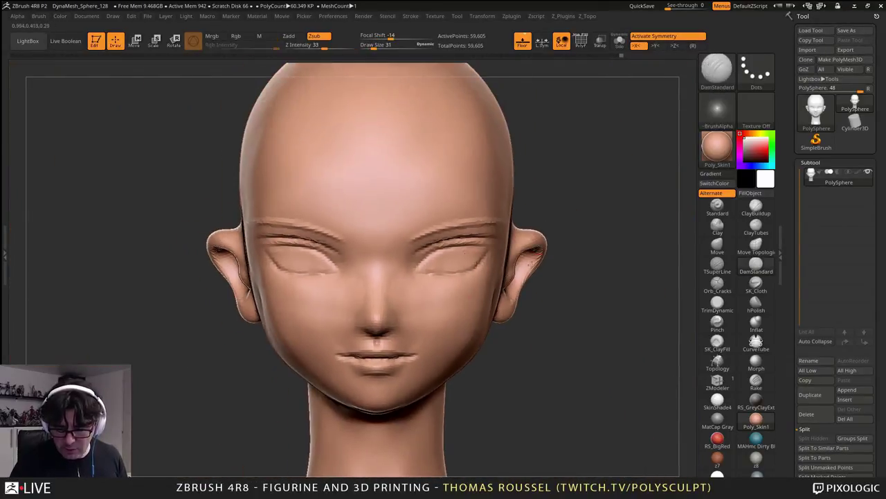
- Carve the groove under the ear's outer rim and around the inner ear hollow with DamStandard at draw size 31
alt+right_drag(554, 272, 503, 291)
ctrl+right_drag(502, 290, 502, 297)
drag(503, 298, 445, 224)
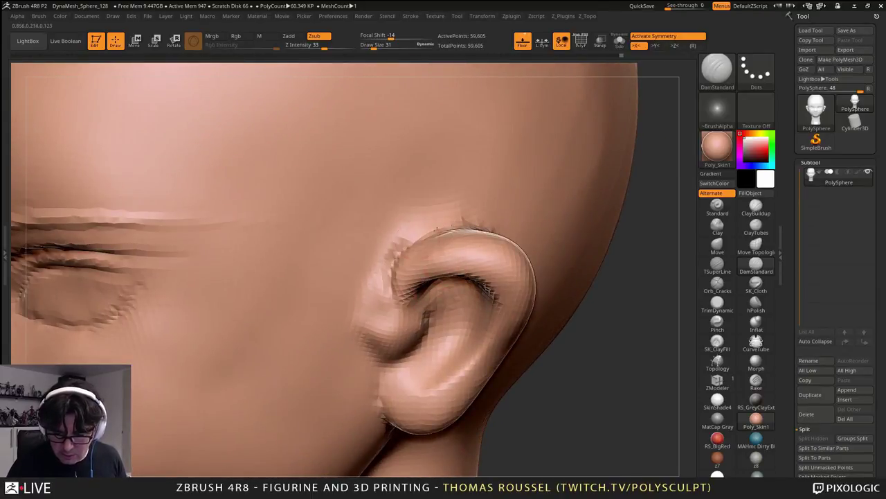
right_drag(437, 228, 459, 244)
mouse_move(486, 294)
mouse_down()
mouse_move(491, 332)
mouse_move(482, 357)
mouse_up()
right_drag(483, 357, 471, 339)
drag(491, 339, 428, 416)
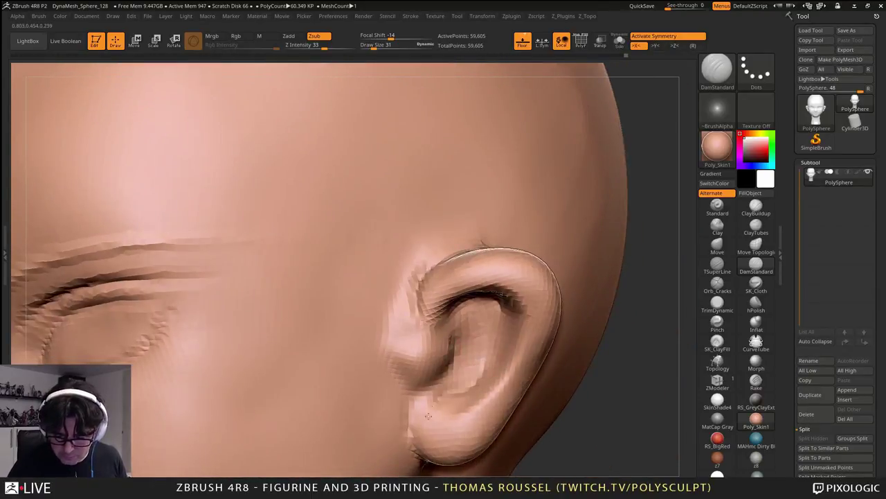
- Carve the inner folds of the ear with DamStandard, then return to the front view of the face
drag(210, 417, 268, 412)
drag(442, 315, 482, 346)
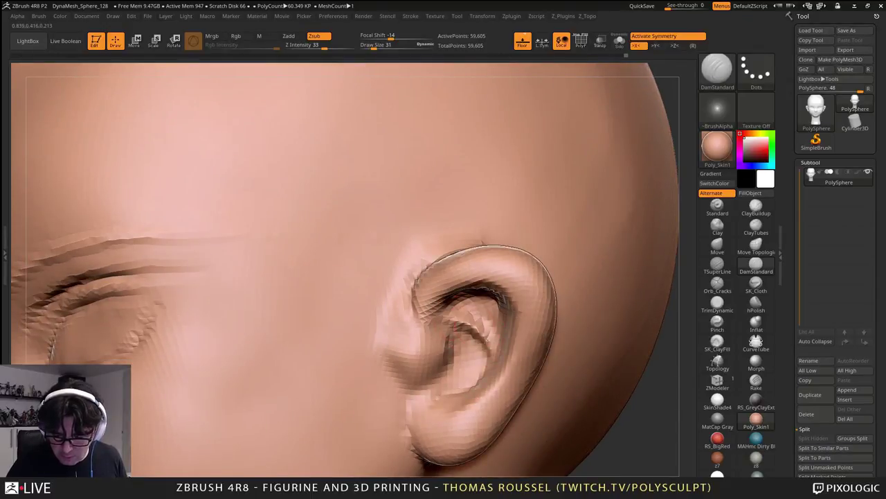
right_drag(484, 347, 522, 345)
right_drag(486, 295, 524, 294)
mouse_move(453, 249)
mouse_down()
mouse_move(481, 298)
mouse_move(464, 390)
mouse_up()
mouse_move(471, 368)
right_down()
mouse_move(487, 315)
mouse_move(388, 346)
mouse_move(346, 311)
mouse_move(443, 315)
right_up()
mouse_move(332, 415)
alt+right_down()
mouse_move(457, 306)
mouse_move(471, 346)
alt+right_up()
alt+right_drag(519, 208, 462, 251)
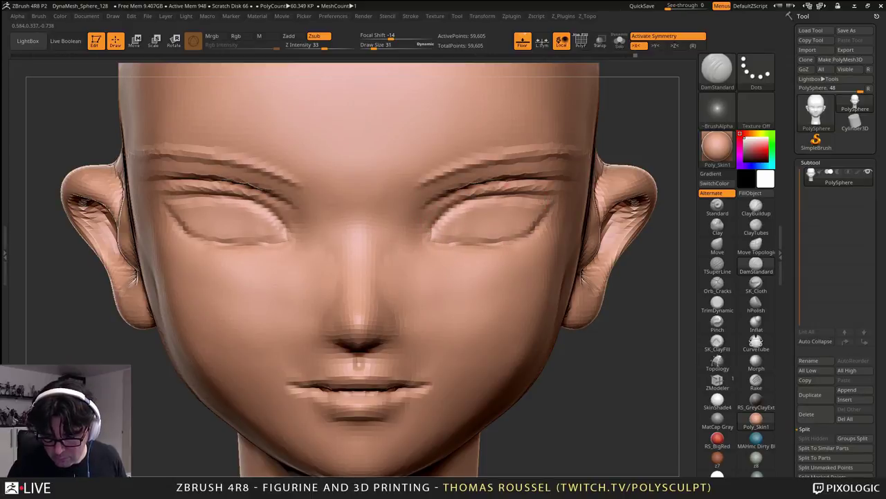
- Fill in the eye area and its lower outline with the ClayBuildup brush at draw size 31
alt+right_drag(483, 240, 457, 322)
alt+right_drag(457, 322, 372, 336)
click(755, 220)
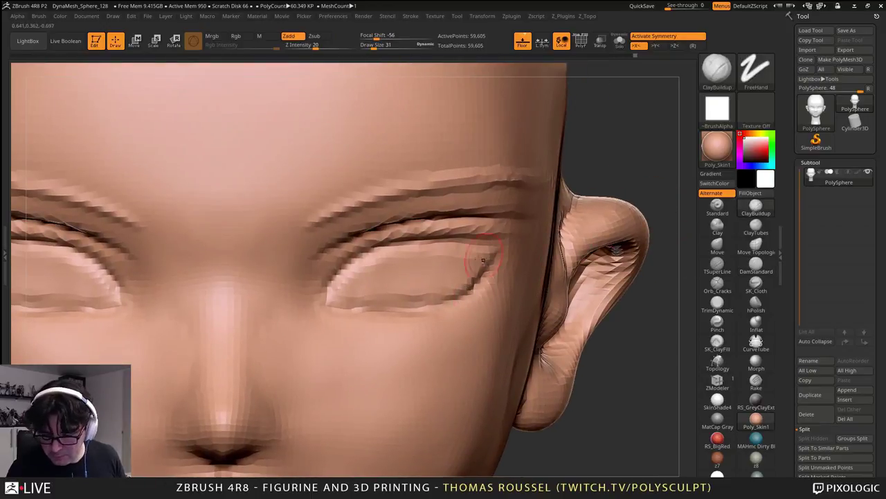
mouse_move(461, 257)
mouse_down()
mouse_move(376, 257)
mouse_move(346, 280)
mouse_move(343, 298)
mouse_move(388, 301)
mouse_move(443, 288)
mouse_move(489, 261)
mouse_up()
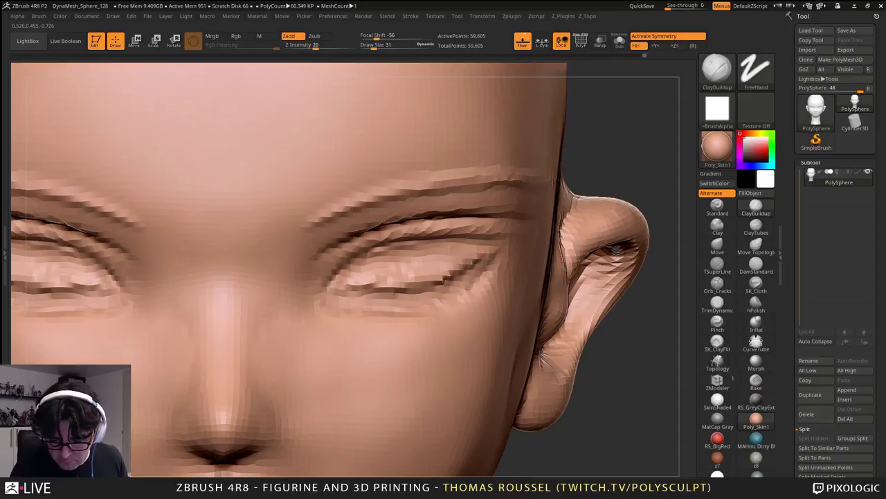
mouse_move(429, 281)
mouse_down()
mouse_move(349, 277)
mouse_move(447, 251)
mouse_up()
drag(389, 253, 470, 248)
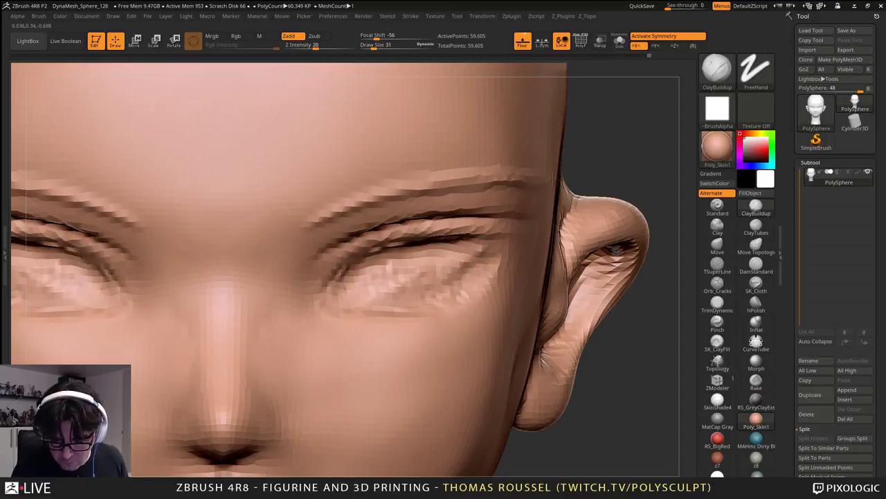
drag(345, 277, 412, 258)
mouse_move(381, 288)
mouse_down()
mouse_move(436, 281)
mouse_move(351, 293)
mouse_up()
- Build up clay across the eye surface and along the lower eyelid from a three-quarter view
right_drag(429, 297, 349, 290)
drag(339, 282, 422, 256)
drag(370, 272, 438, 269)
drag(438, 270, 393, 284)
drag(350, 303, 464, 286)
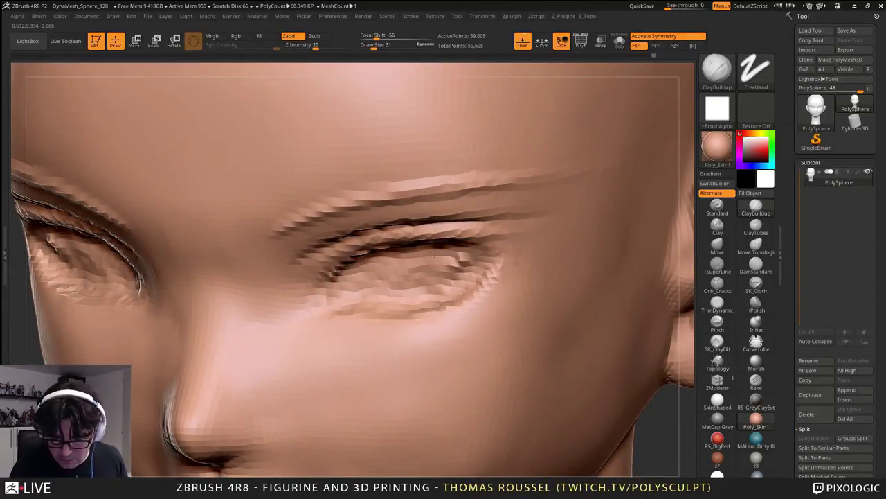
drag(434, 256, 415, 287)
- Smooth the clay inside the eye opening from the inner corner to the outer corner
key(shift)
shift+drag(352, 291, 397, 289)
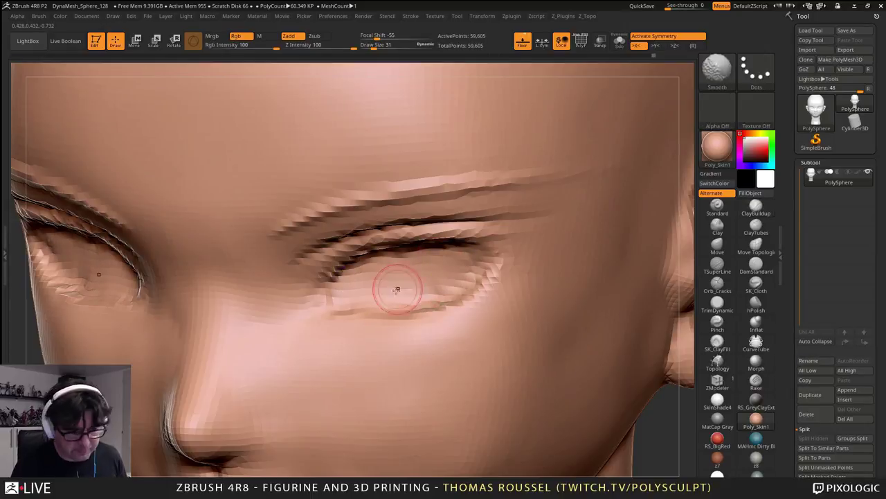
mouse_move(398, 289)
ctrl+right_down()
mouse_move(396, 277)
mouse_move(380, 319)
mouse_move(481, 287)
mouse_move(483, 298)
ctrl+right_up()
mouse_move(366, 280)
shift+mouse_down()
mouse_move(367, 261)
mouse_move(516, 253)
shift+mouse_up()
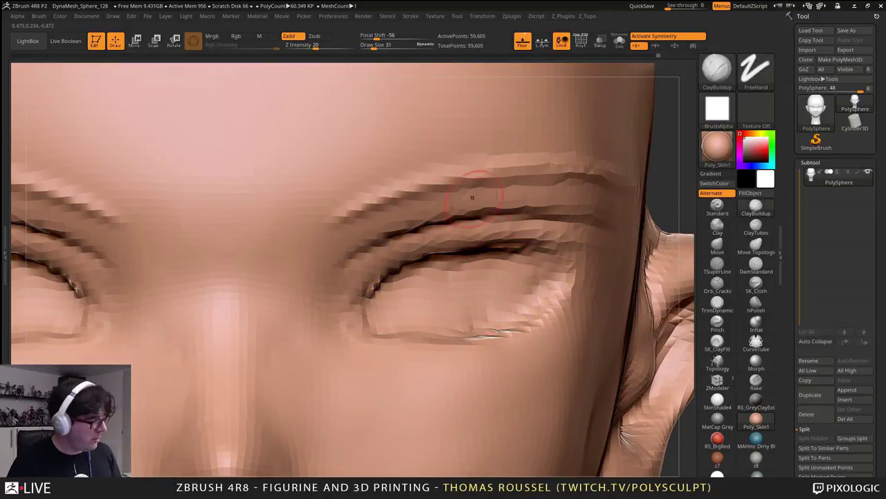
- Append a Sphere3D mesh as a new subtool alongside the head
right_drag(469, 269, 464, 294)
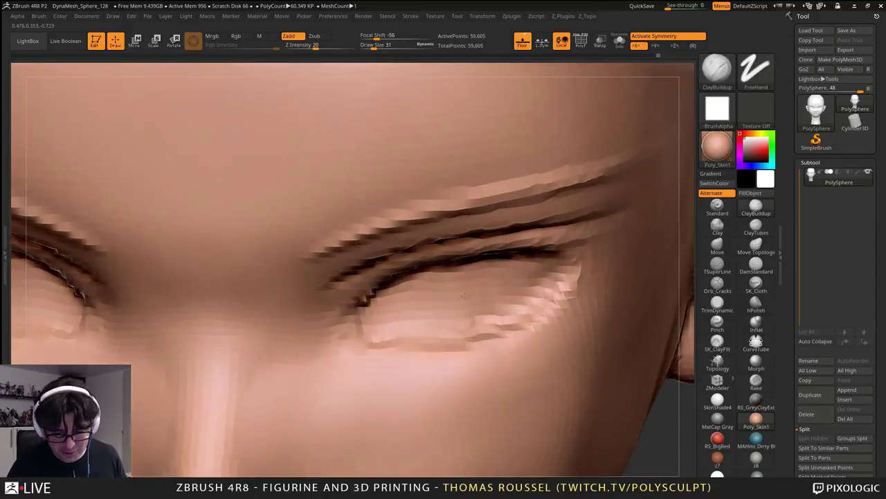
ctrl+right_drag(527, 296, 512, 274)
ctrl+right_drag(610, 346, 620, 319)
click(852, 390)
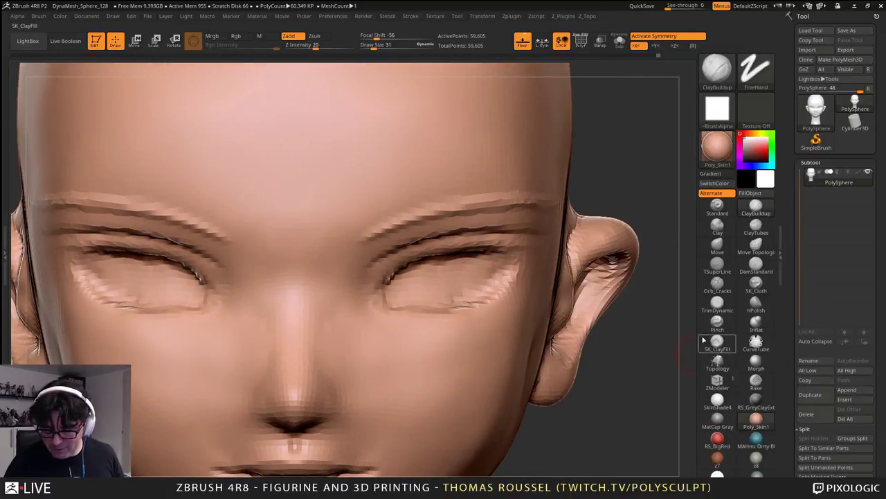
click(851, 391)
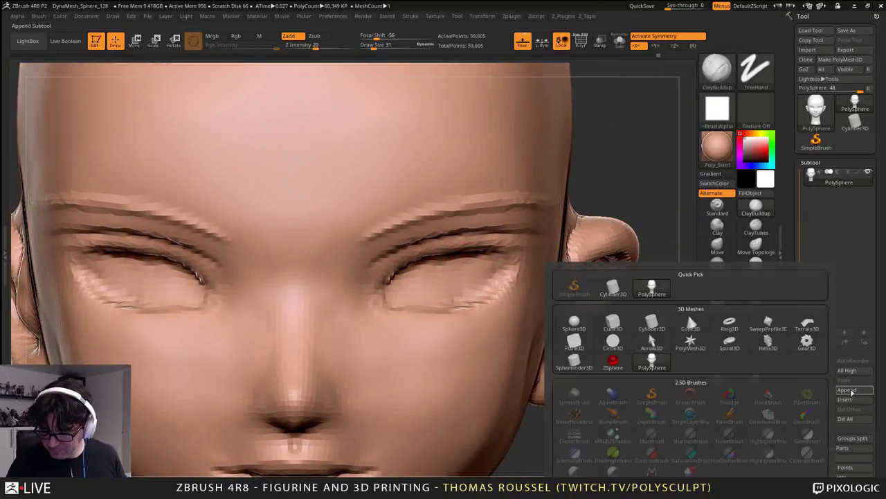
click(643, 368)
alt+drag(627, 340, 540, 322)
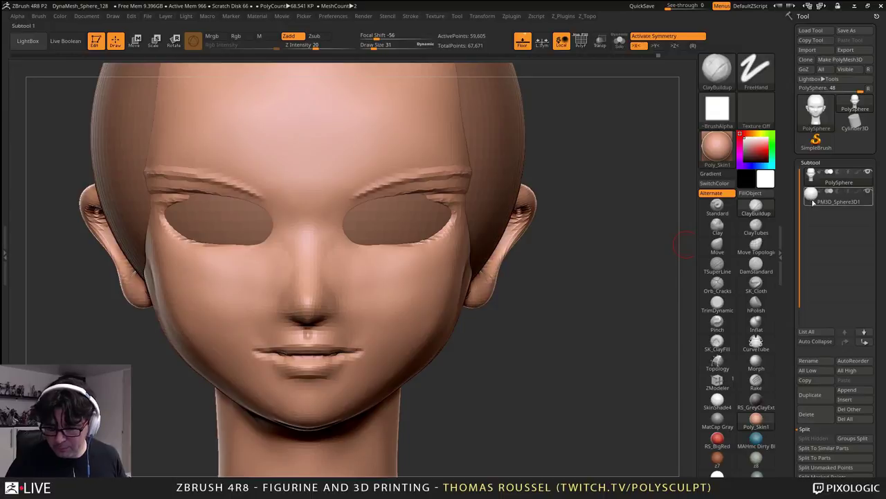
- Shrink the appended sphere with the Move gizmo and bring it down and forward into the character's right eye socket
click(814, 202)
alt+drag(501, 286, 561, 309)
click(136, 42)
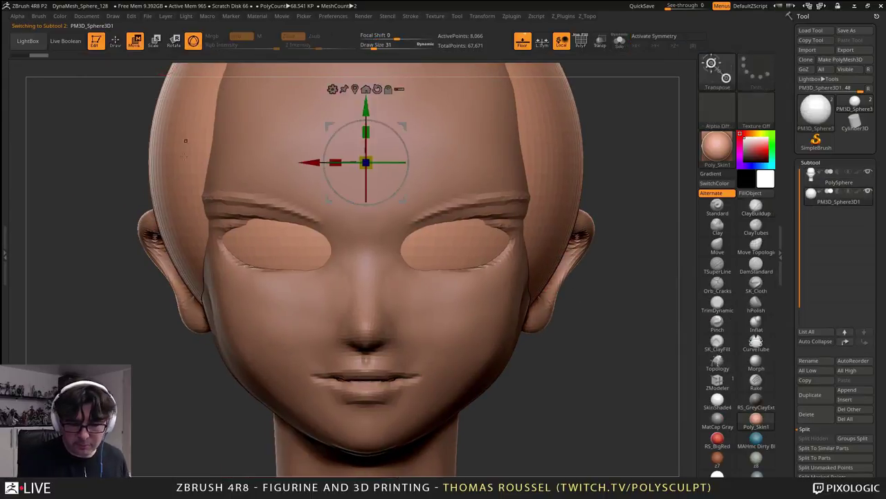
drag(404, 126, 302, 196)
drag(265, 234, 199, 93)
drag(125, 131, 291, 140)
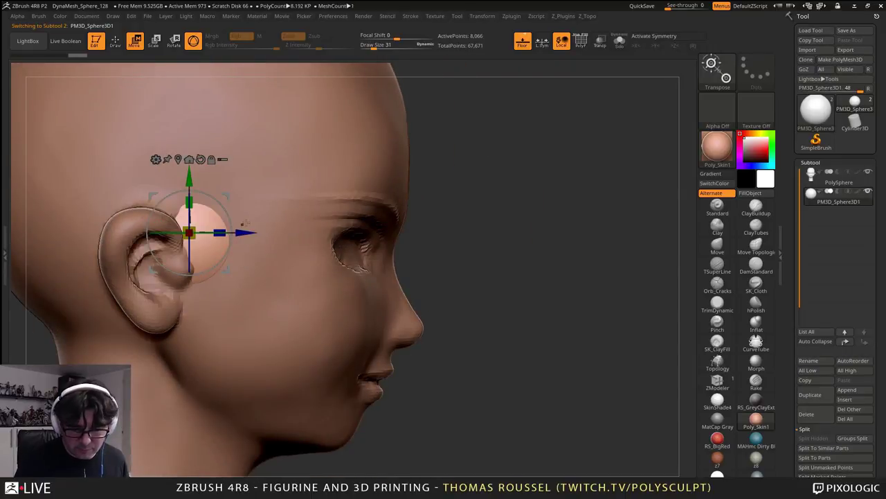
drag(231, 197, 359, 205)
drag(482, 231, 353, 228)
- Turn on transparency for the inactive subtool, scale the eyeball sphere to the socket and rotate it by -90 degrees in side view
click(600, 42)
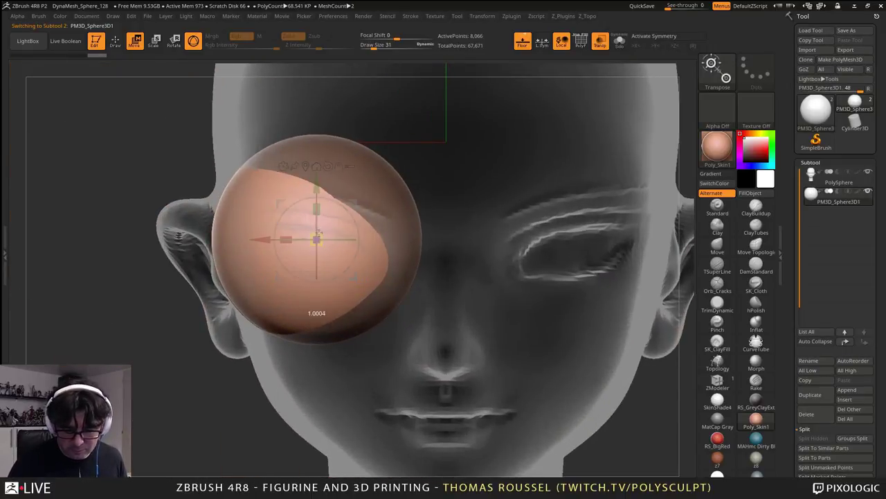
ctrl+right_drag(384, 156, 403, 185)
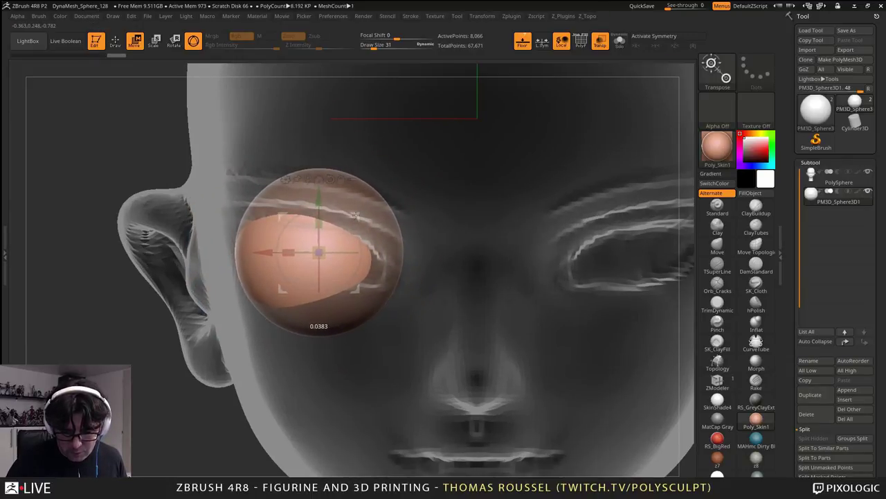
shift+drag(354, 216, 405, 240)
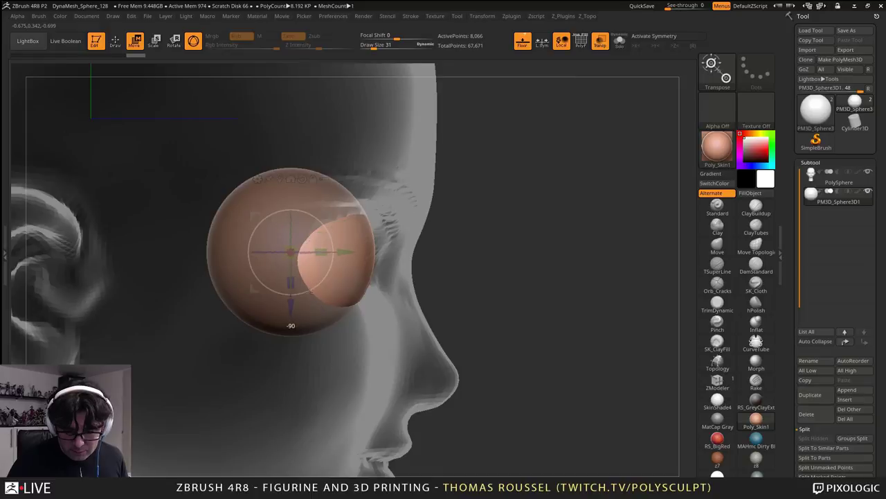
shift+drag(311, 293, 367, 258)
drag(329, 216, 342, 213)
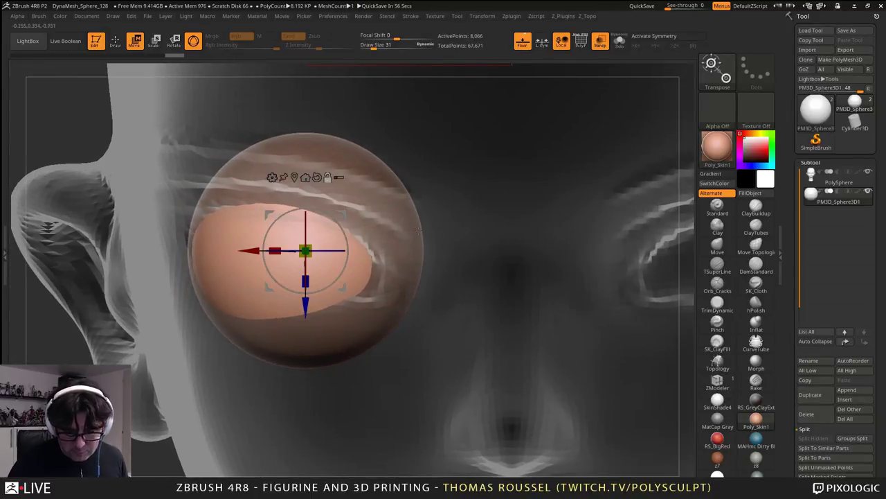
- Fine-tune the eyeball sphere's placement inside the eye opening from the front view
ctrl+right_drag(488, 319, 525, 320)
drag(457, 276, 494, 275)
ctrl+right_drag(489, 274, 382, 302)
drag(322, 282, 334, 282)
right_drag(433, 255, 411, 250)
drag(411, 249, 393, 235)
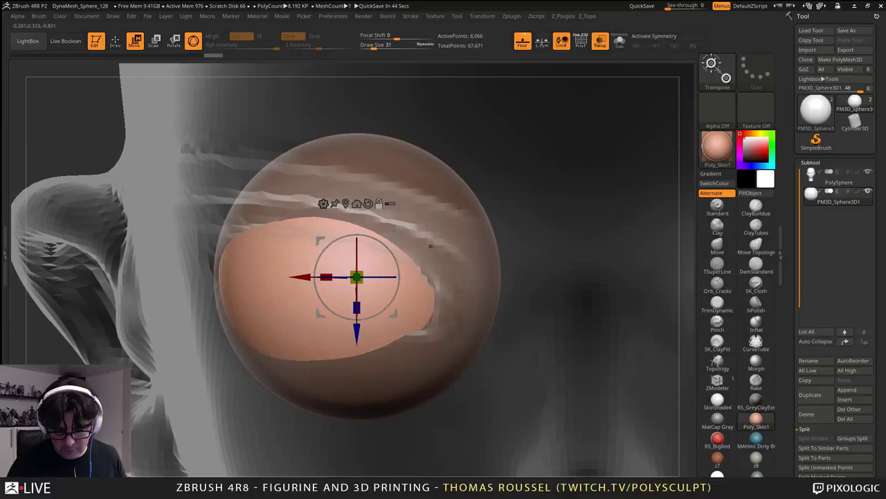
ctrl+right_drag(392, 235, 433, 255)
alt+right_drag(433, 254, 511, 301)
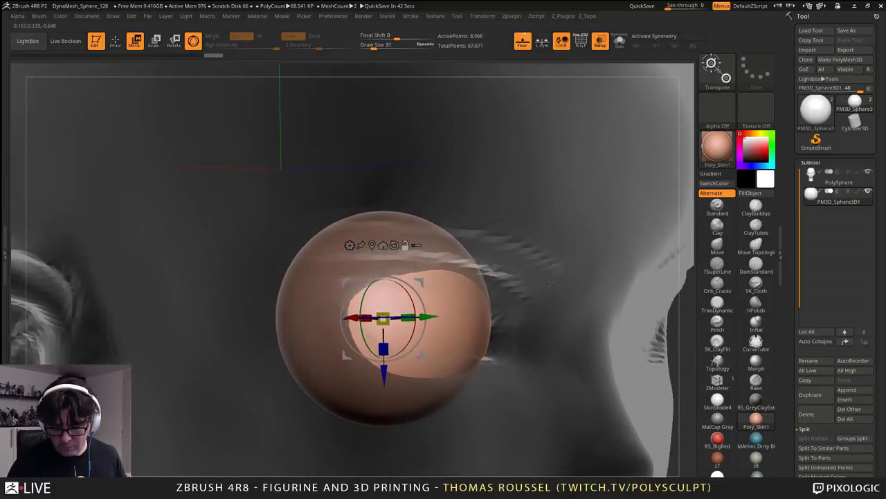
- Adjust the head's eyelid contour around the eyeball using the Move brush at draw size 95
alt+click(270, 303)
ctrl+right_drag(270, 303, 357, 312)
right_drag(357, 312, 332, 313)
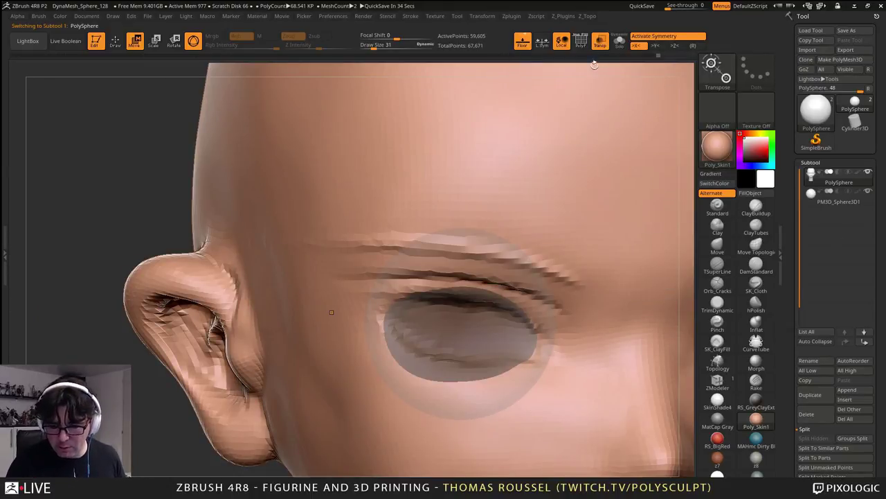
click(725, 255)
right_drag(554, 374, 538, 273)
key(s)
drag(538, 273, 531, 272)
mouse_move(532, 272)
right_down()
mouse_move(550, 287)
mouse_move(526, 305)
mouse_move(552, 310)
mouse_move(553, 354)
mouse_move(578, 385)
mouse_move(579, 447)
mouse_move(611, 397)
mouse_move(581, 392)
mouse_move(560, 316)
mouse_move(593, 393)
right_up()
drag(594, 393, 604, 389)
right_drag(604, 389, 593, 322)
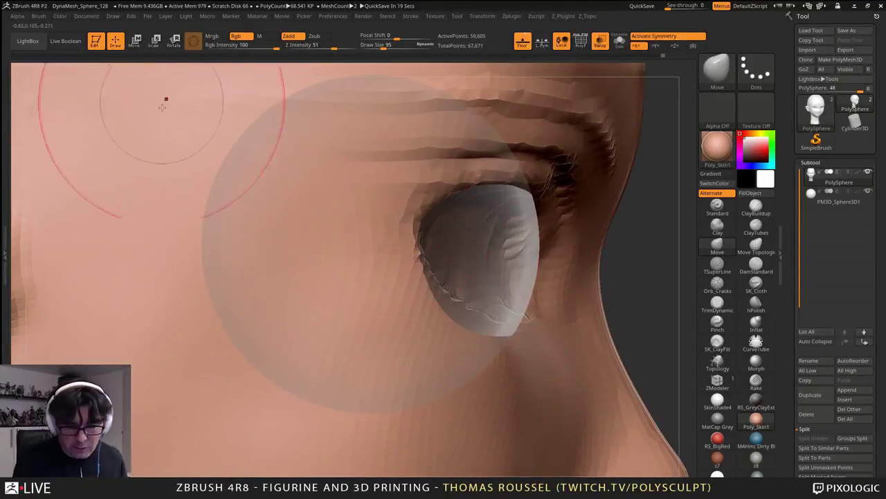
- Raise the eyeball sphere slightly and adjust its depth in side view with the gizmo, checking the fit from the front
alt+click(524, 270)
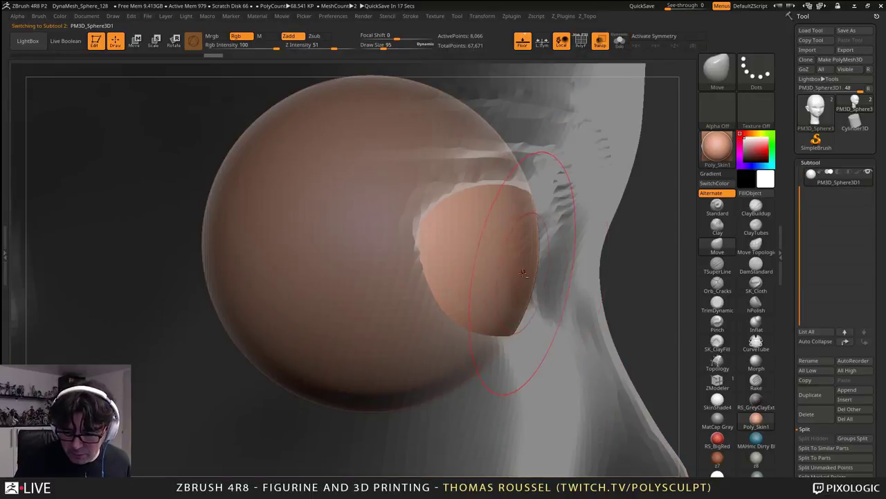
click(134, 40)
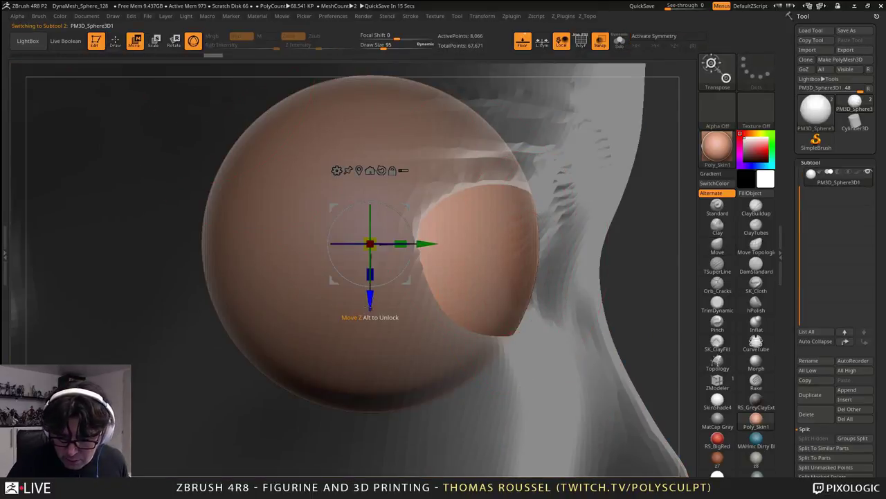
drag(370, 294, 370, 269)
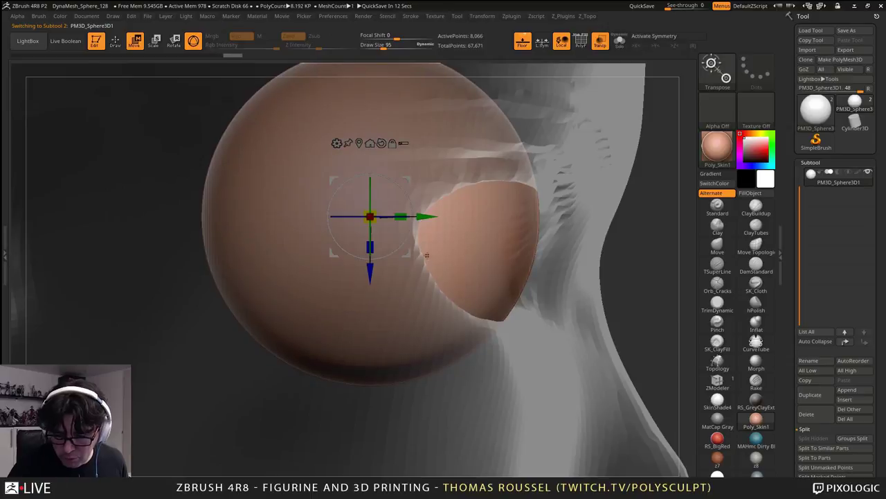
drag(427, 217, 424, 217)
ctrl+right_drag(512, 298, 495, 316)
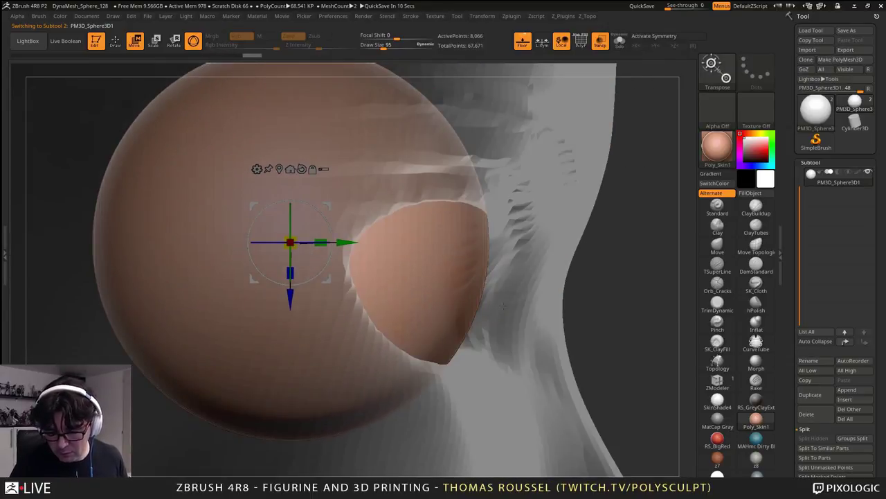
drag(348, 242, 358, 242)
ctrl+right_drag(377, 239, 409, 220)
drag(325, 329, 325, 335)
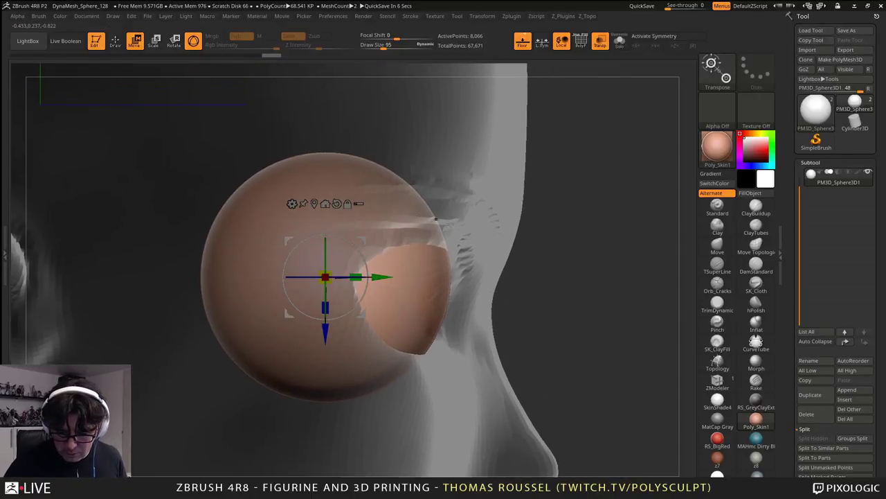
alt+drag(496, 320, 489, 275)
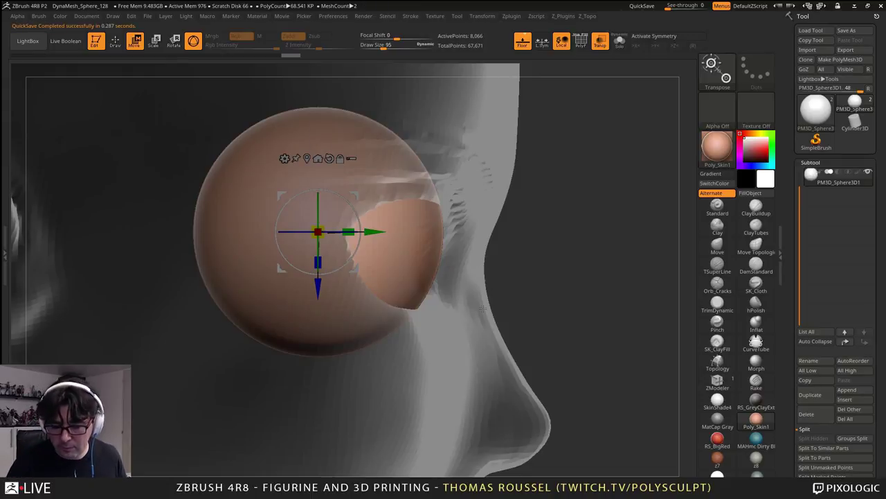
drag(483, 309, 571, 270)
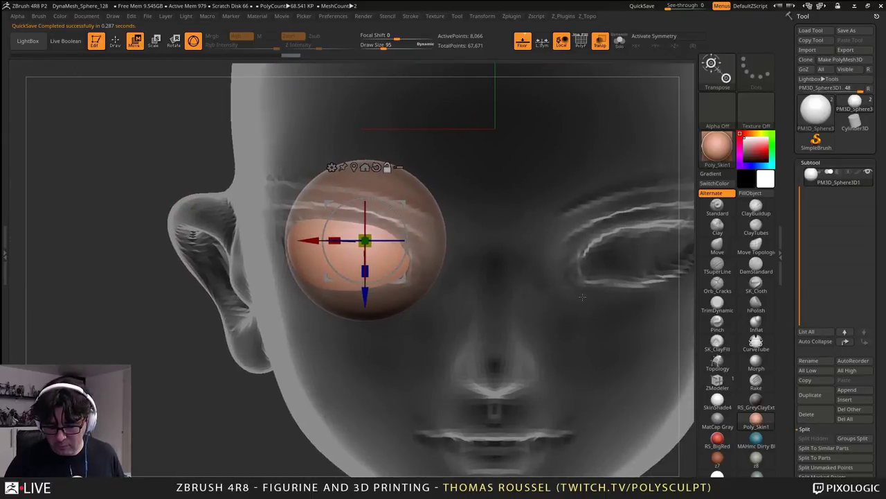
drag(577, 300, 566, 314)
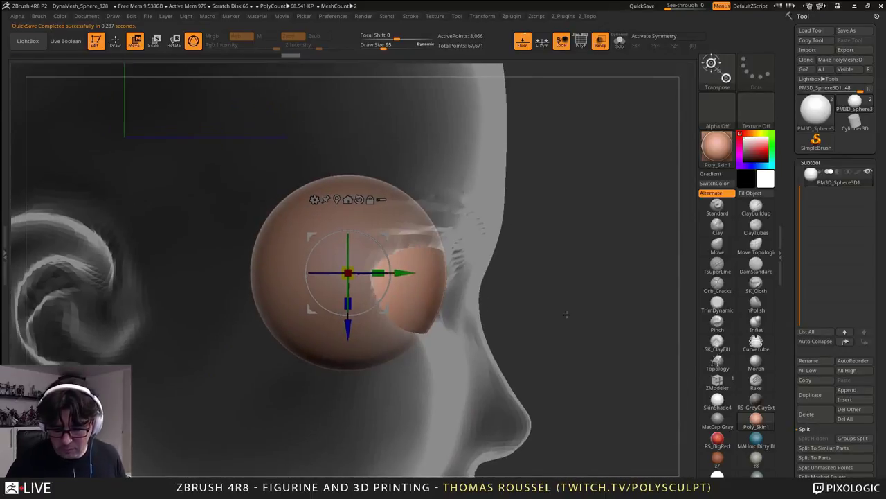
- Make the head the active subtool and return to Draw mode with the Move brush at the eye
alt+click(466, 180)
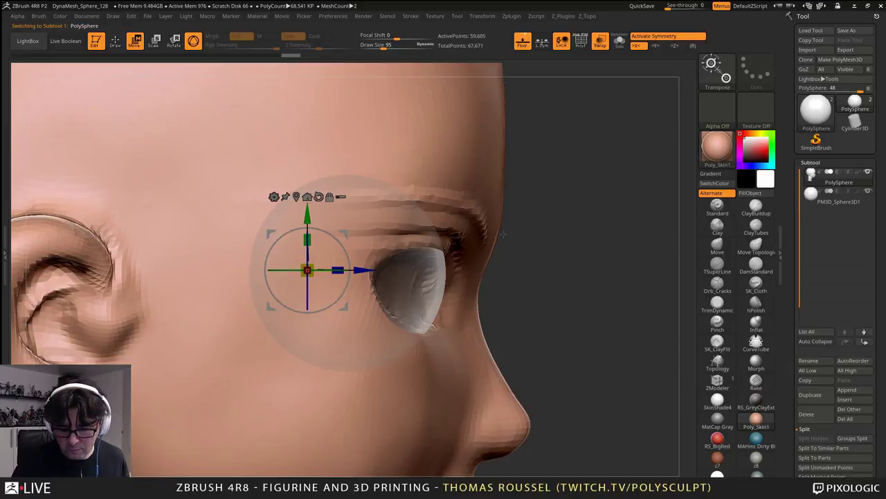
alt+drag(525, 227, 526, 273)
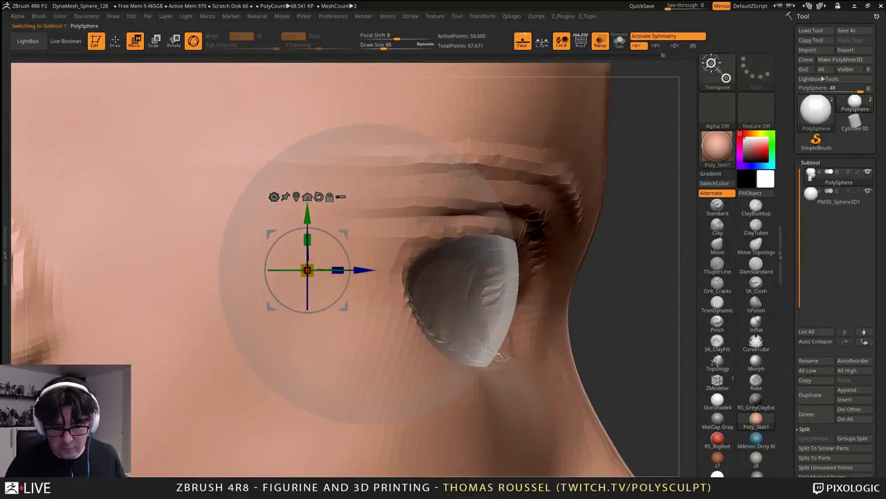
click(119, 45)
alt+right_drag(479, 240, 446, 243)
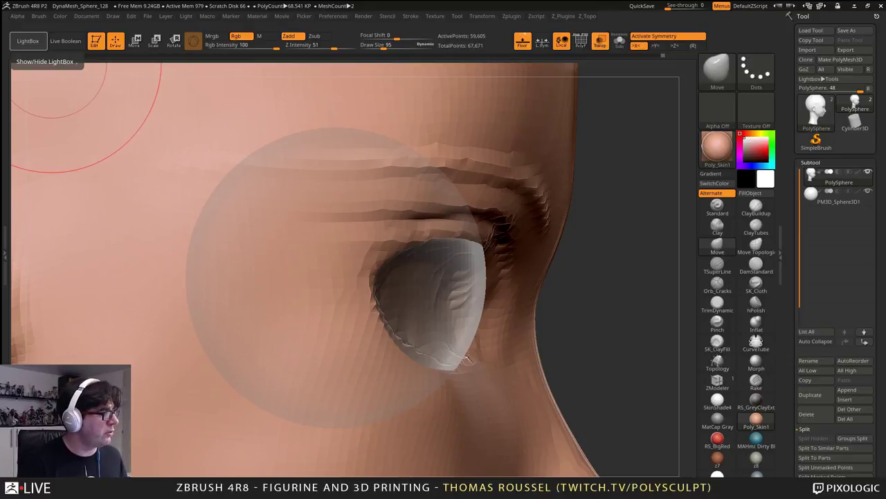
- Switch to the web browser and look through the cutting tools on the polysculpt.com/materiel/ page
drag(0, 208, 355, 19)
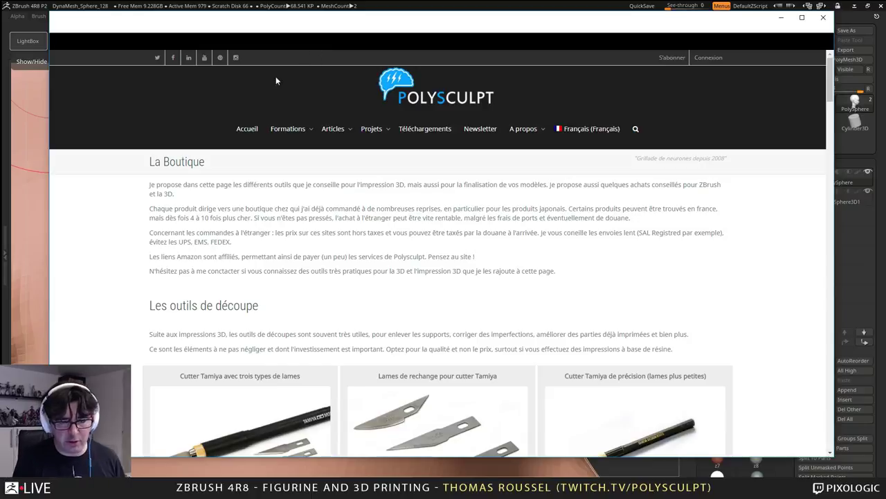
click(206, 41)
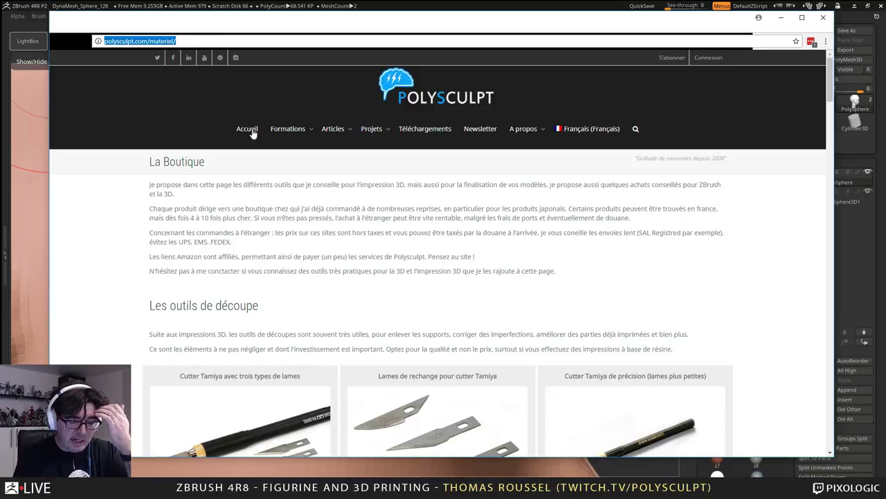
scroll(297, 203, down, 3)
scroll(298, 203, down, 1)
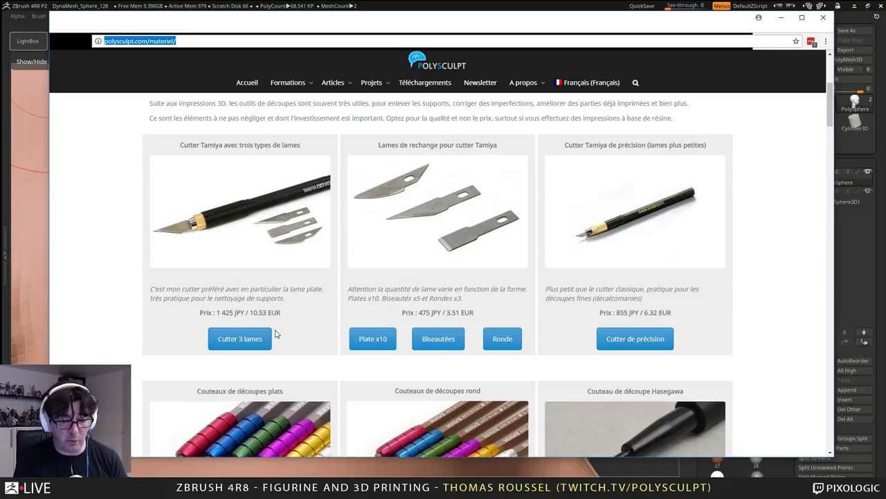
scroll(298, 301, down, 1)
scroll(461, 197, down, 1)
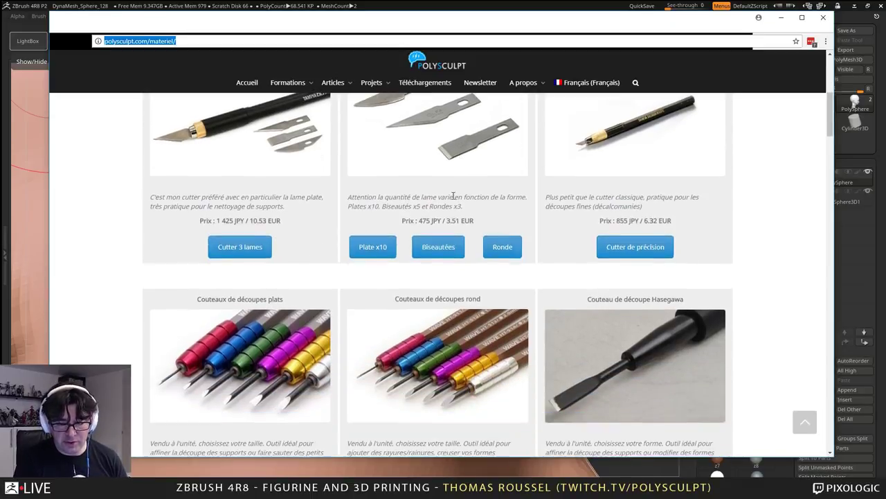
scroll(631, 252, down, 2)
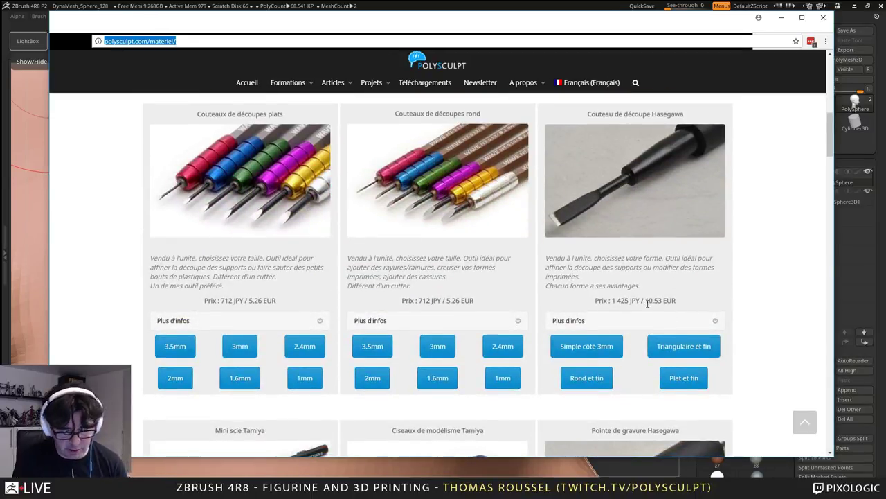
scroll(648, 303, down, 2)
scroll(647, 303, down, 2)
- Examine the sanding tools section, from the individual God Hand sponges to the sponge kits and Tamiya metal files
scroll(406, 218, down, 4)
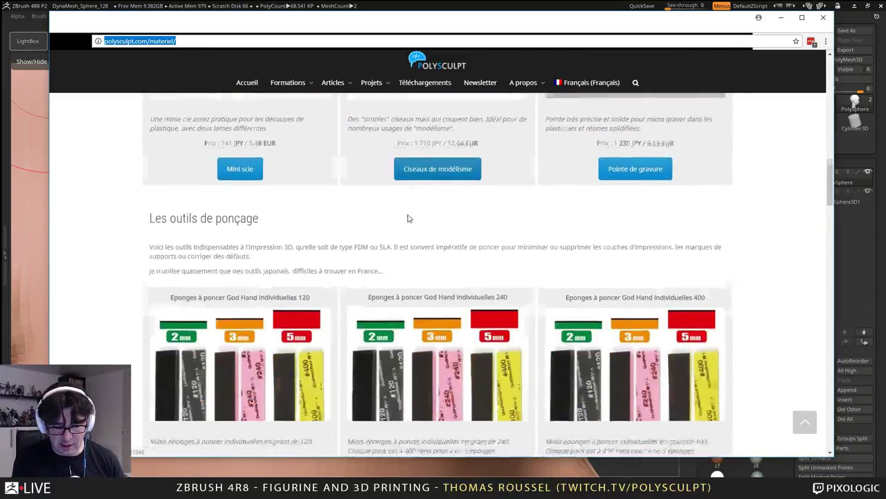
scroll(486, 281, down, 1)
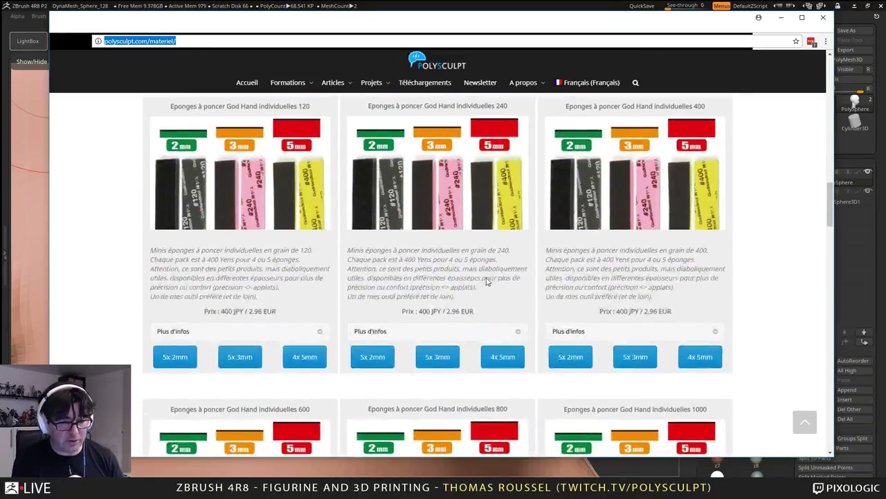
scroll(486, 281, down, 4)
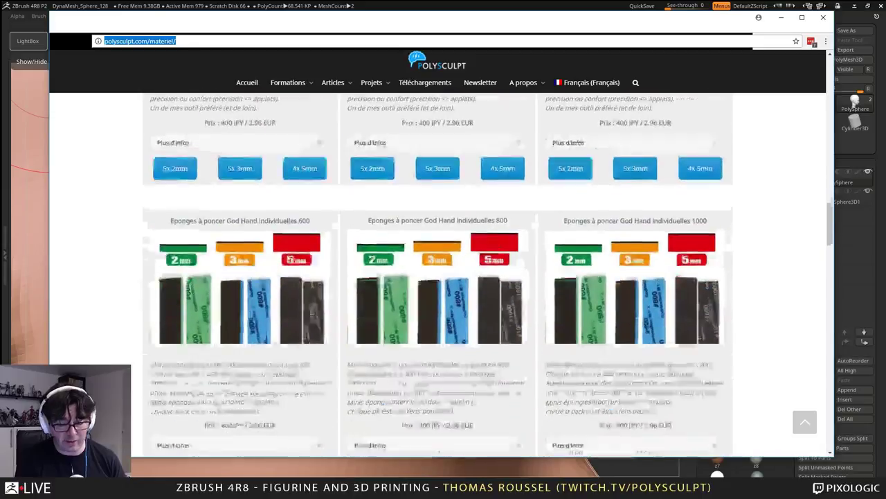
scroll(488, 280, down, 2)
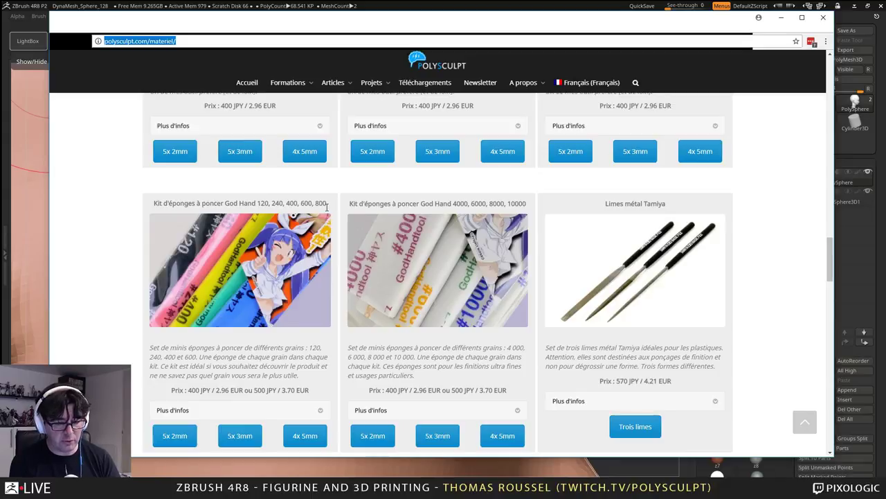
scroll(342, 225, down, 1)
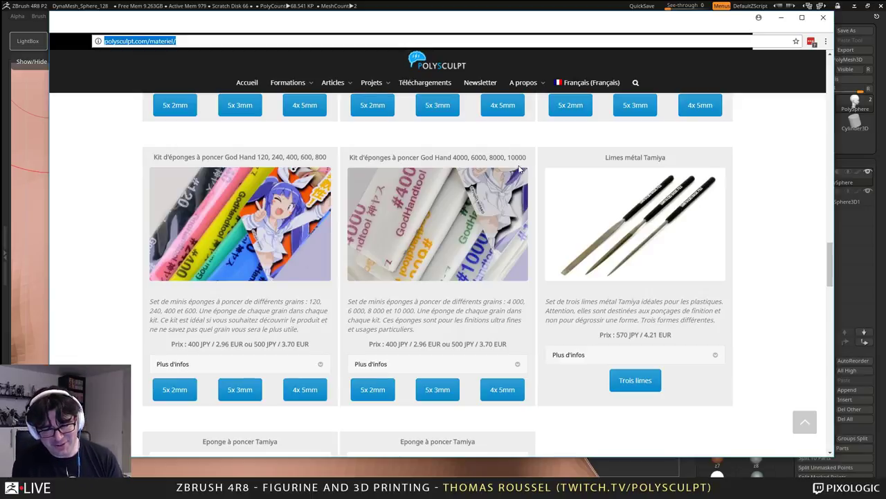
- Look through the Tamiya sponges, 3D printers, workshop equipment and painting supplies on the page, ending back at its introduction
scroll(519, 171, down, 4)
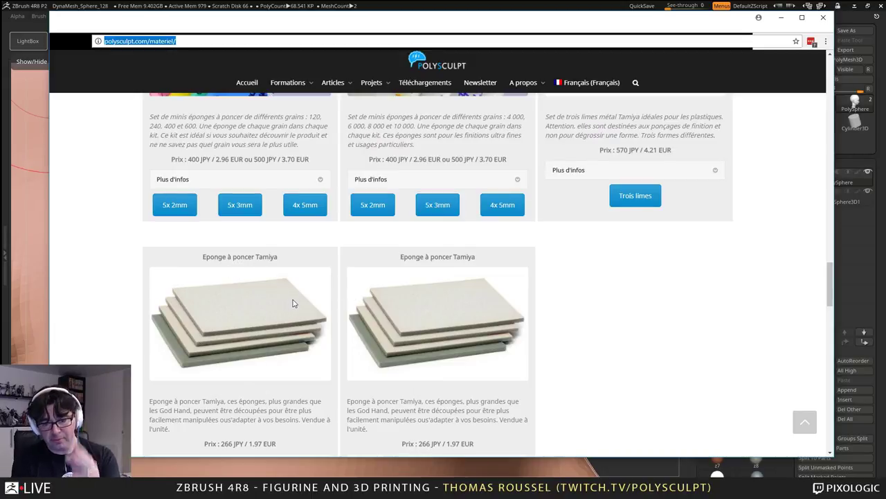
scroll(293, 301, down, 3)
scroll(293, 301, down, 8)
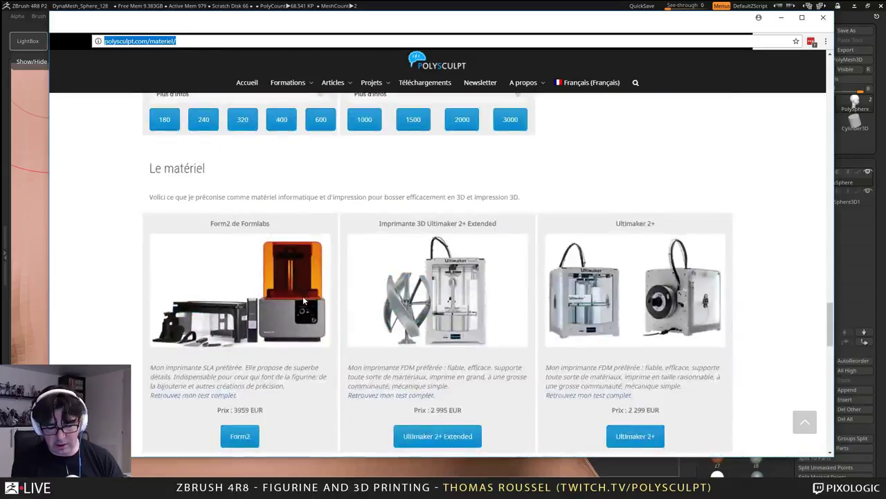
scroll(305, 301, up, 4)
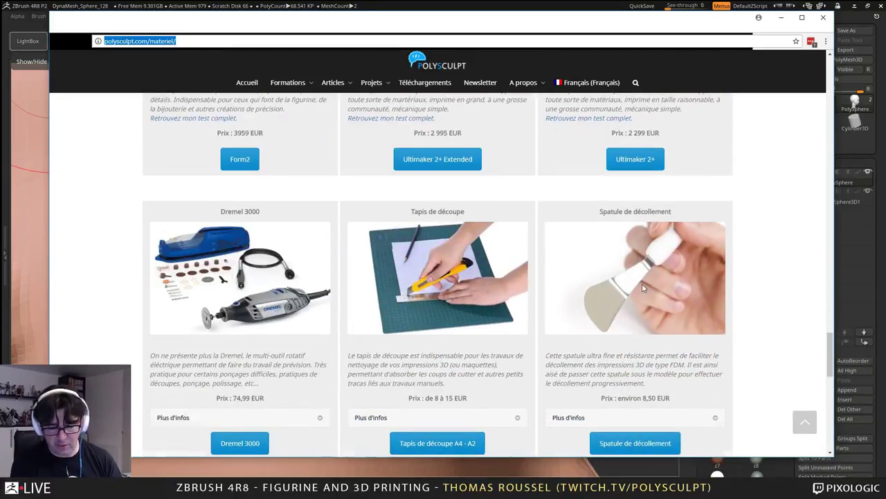
scroll(507, 278, down, 2)
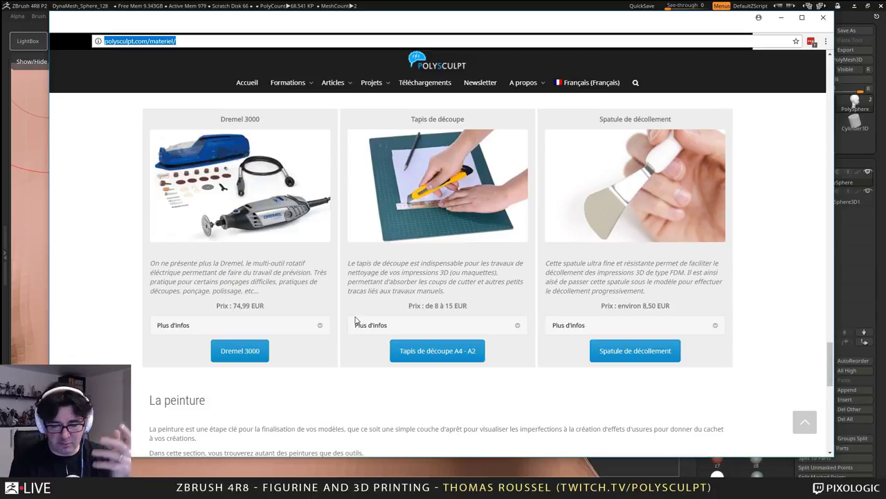
scroll(353, 316, down, 5)
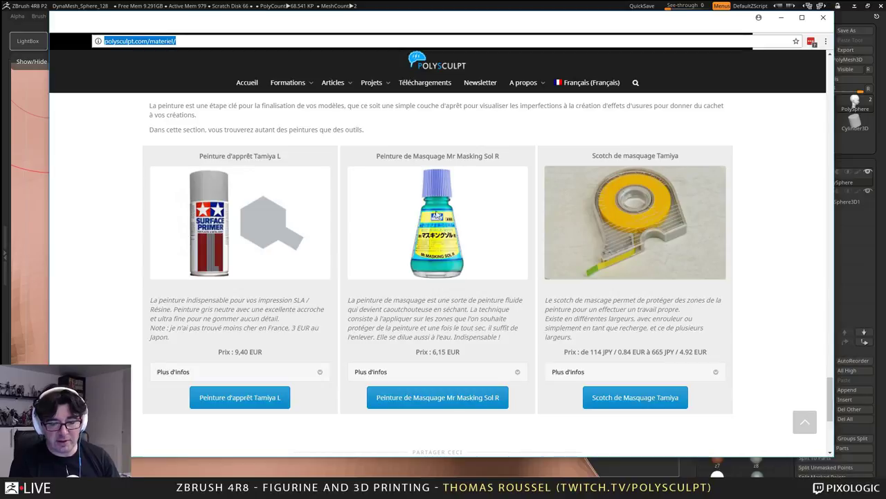
scroll(596, 270, down, 3)
scroll(602, 273, up, 4)
scroll(603, 272, up, 15)
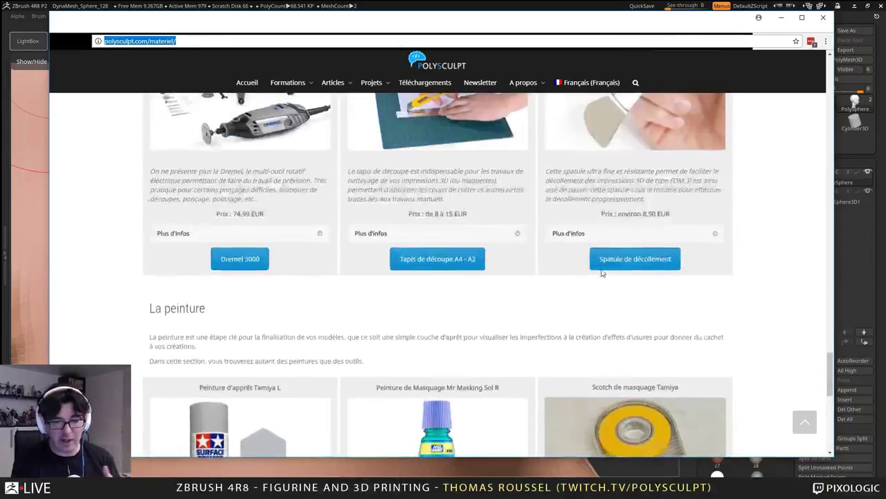
scroll(601, 271, up, 12)
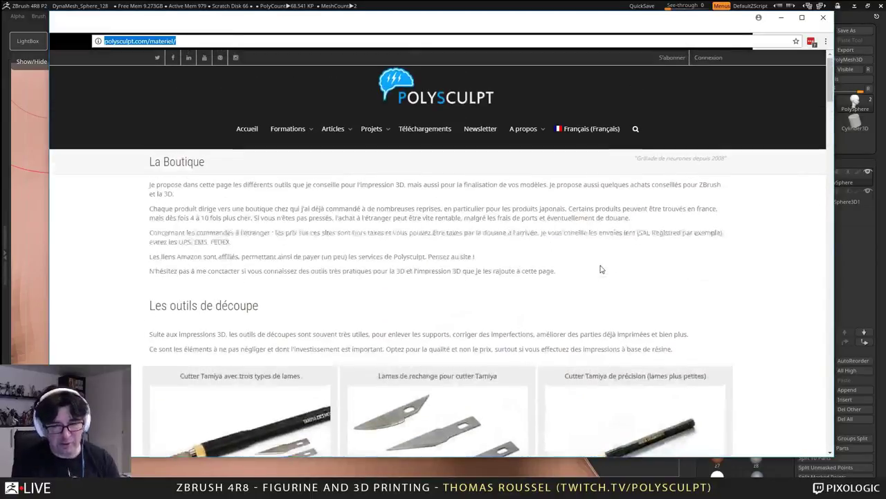
scroll(599, 267, down, 2)
- Return to ZBrush and use the Move brush to adjust the socket rim at the upper inner lid and outer eye corner
drag(478, 21, 0, 388)
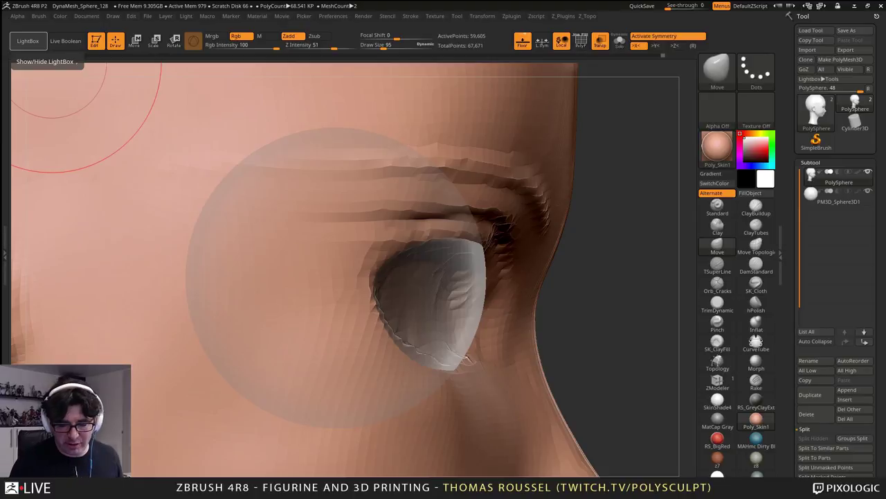
drag(587, 283, 531, 299)
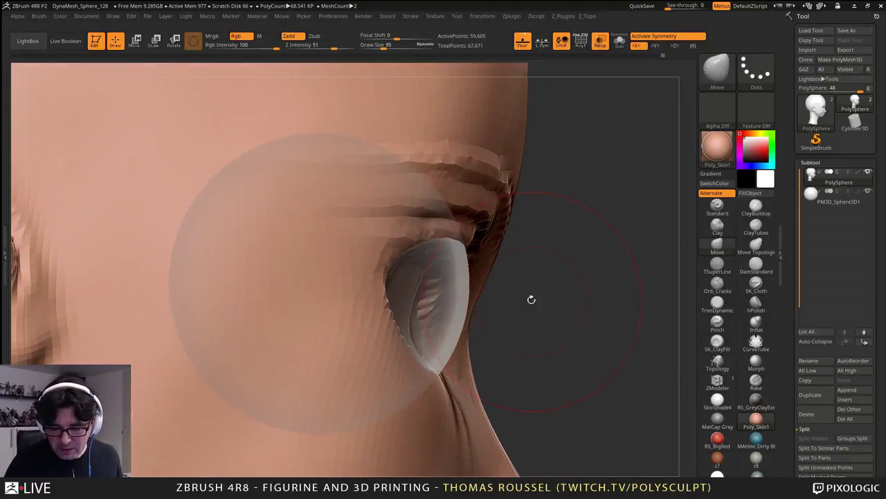
drag(468, 241, 478, 257)
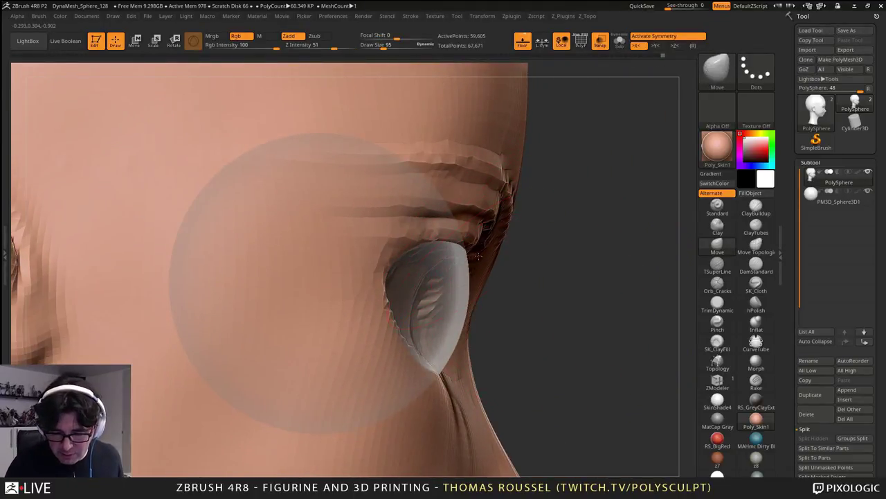
drag(379, 278, 397, 275)
drag(500, 341, 521, 339)
key(space)
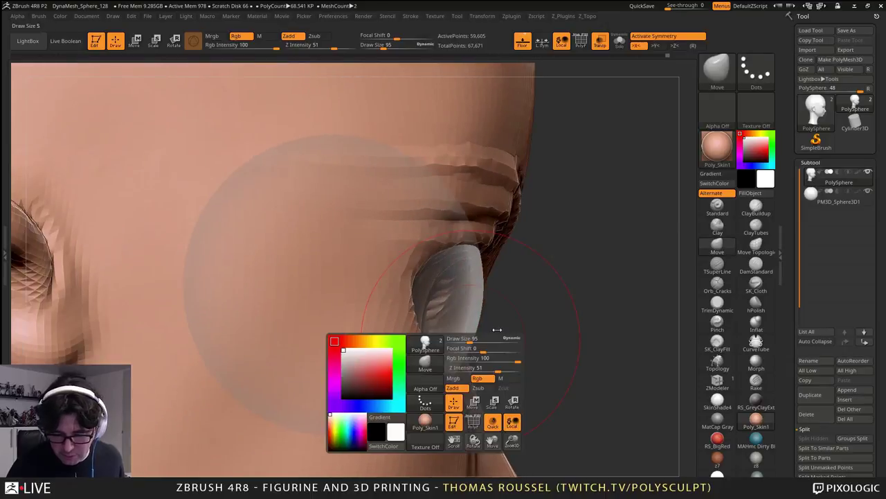
drag(447, 367, 457, 378)
drag(529, 332, 457, 388)
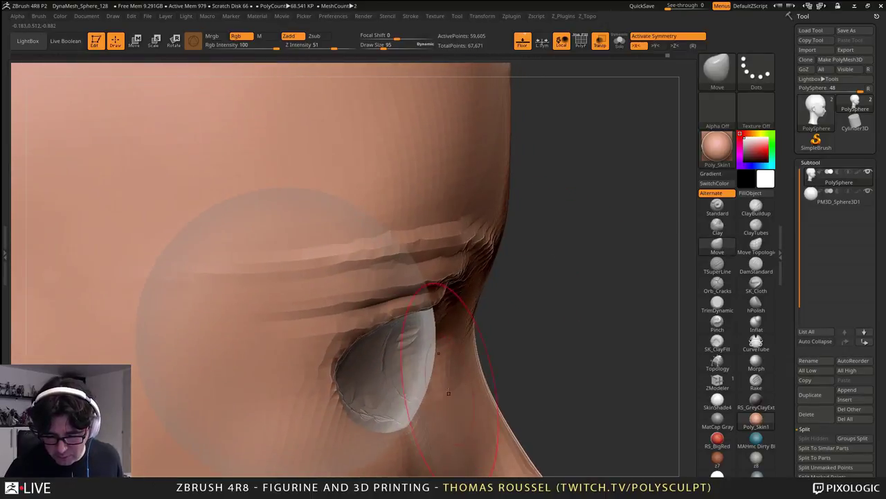
- Pull the inner part of the lower eyelid slightly forward and down around the eyeball with the Move brush
drag(413, 413, 423, 418)
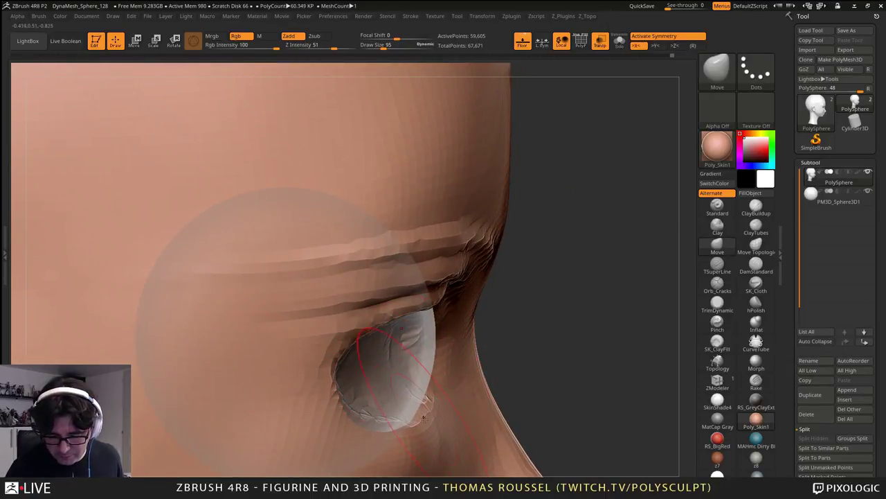
drag(516, 405, 547, 402)
drag(415, 407, 425, 418)
drag(489, 405, 360, 384)
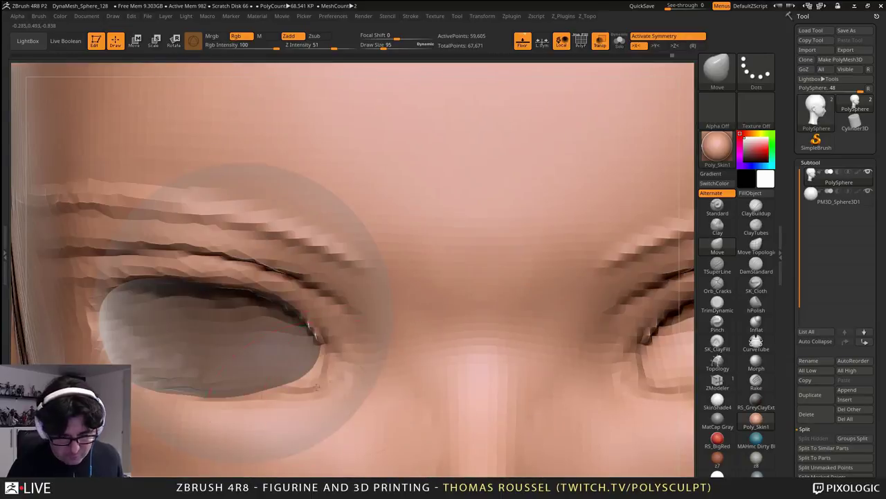
- Nudge the upper eyelid's edge and the fold above it to follow the eyeball's curve
right_drag(318, 388, 395, 367)
drag(267, 286, 256, 282)
mouse_move(274, 283)
right_down()
mouse_move(344, 287)
mouse_move(334, 285)
right_up()
drag(340, 218, 343, 210)
drag(451, 239, 458, 231)
- From above, move the inner end and middle of the upper eyelid forward to fit around the eyeball
mouse_move(528, 264)
right_down()
mouse_move(488, 234)
mouse_move(466, 262)
right_up()
drag(469, 267, 473, 263)
right_drag(519, 270, 484, 278)
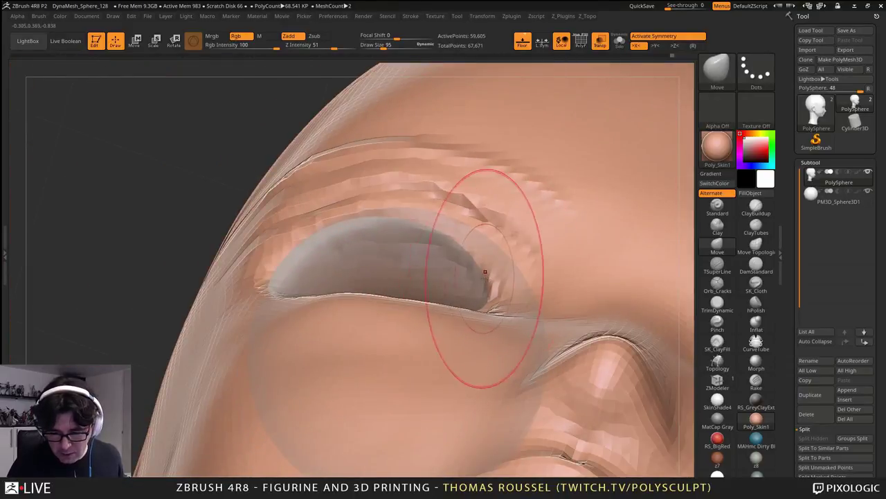
drag(495, 272, 497, 266)
drag(493, 233, 497, 227)
right_drag(498, 230, 443, 243)
drag(422, 227, 417, 221)
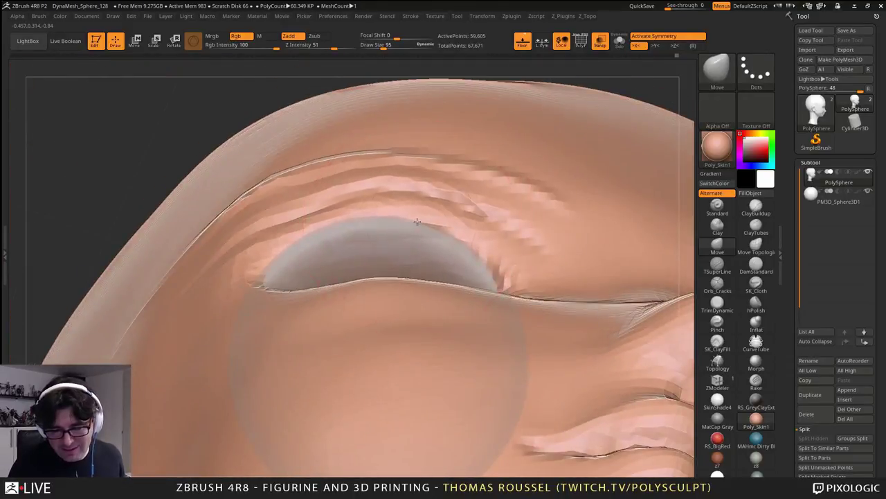
- From below, adjust the lower eyelid near the inner corner and set the Move brush's draw size to 76
right_drag(420, 222, 468, 322)
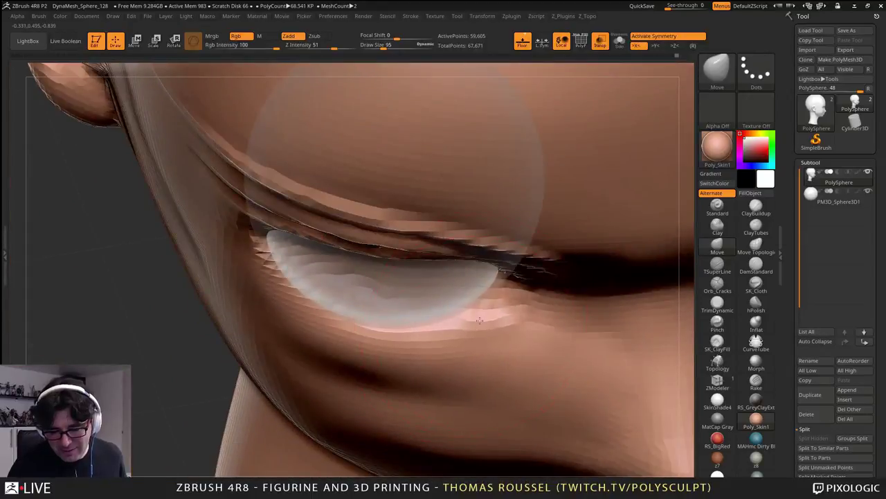
mouse_move(479, 319)
mouse_down()
mouse_move(366, 309)
mouse_move(507, 310)
mouse_move(488, 313)
mouse_up()
key(s)
alt+right_drag(485, 352, 503, 277)
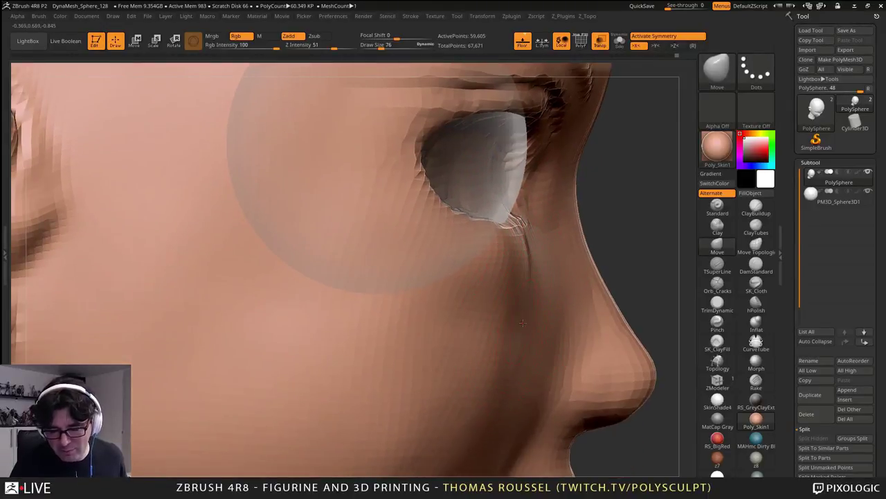
drag(465, 326, 528, 341)
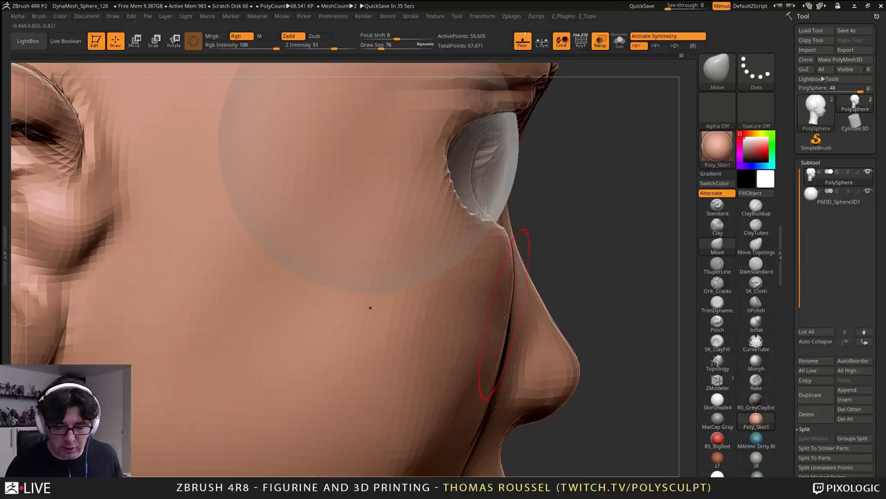
- Turn off subtool transparency and lower the outer part of the upper eyelid over the eyeball
mouse_move(523, 312)
right_down()
mouse_move(493, 315)
mouse_move(536, 314)
mouse_move(490, 313)
right_up()
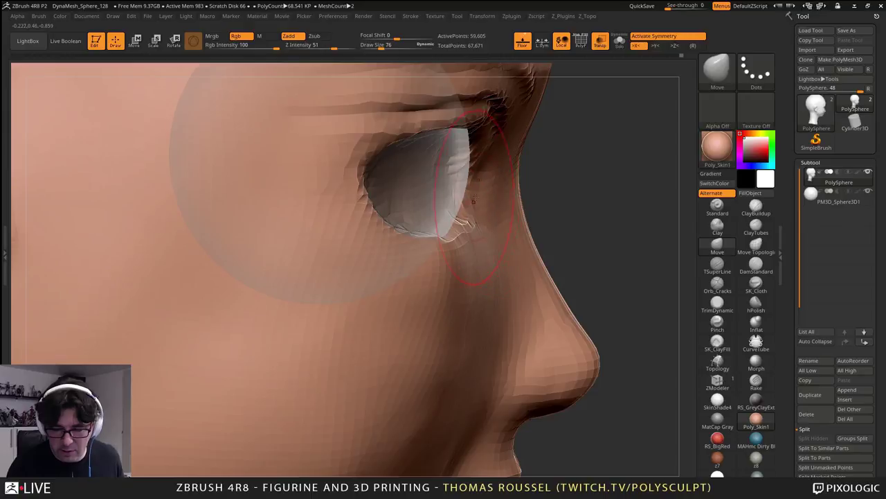
right_drag(473, 201, 521, 258)
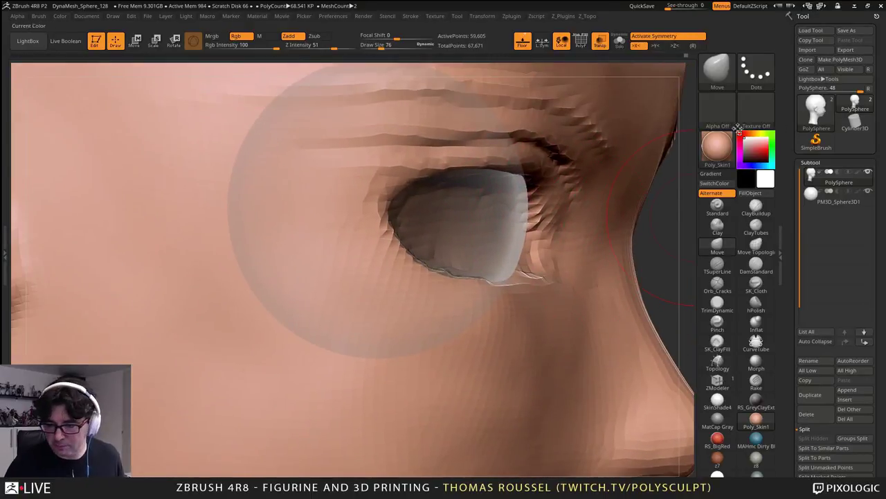
click(600, 45)
mouse_move(617, 297)
right_down()
mouse_move(570, 254)
mouse_move(526, 256)
mouse_move(347, 198)
right_up()
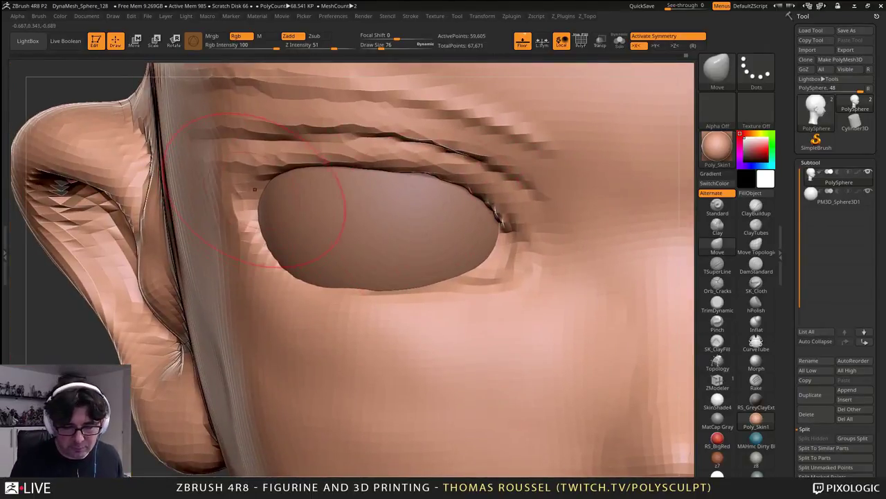
drag(286, 164, 358, 140)
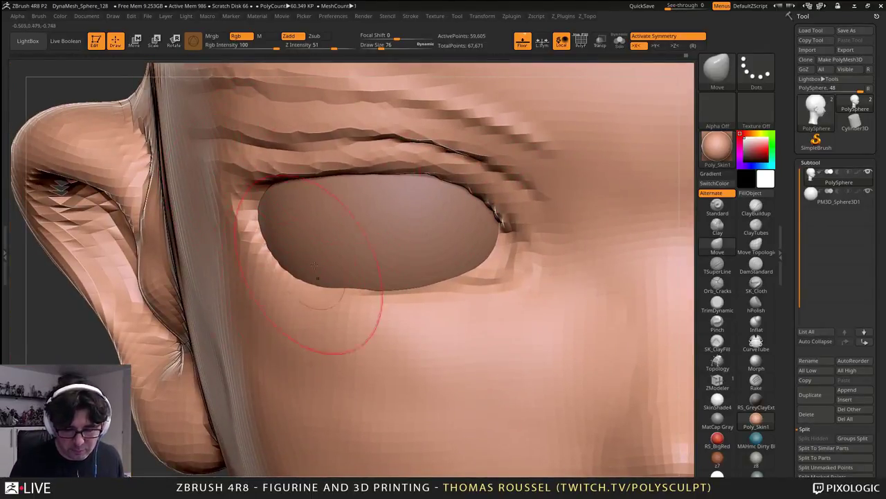
- Refine the area between the lower eyelid, cheek and nose in profile, reducing the Move brush's draw size to 46
mouse_move(303, 273)
right_down()
mouse_move(331, 282)
mouse_move(317, 295)
right_up()
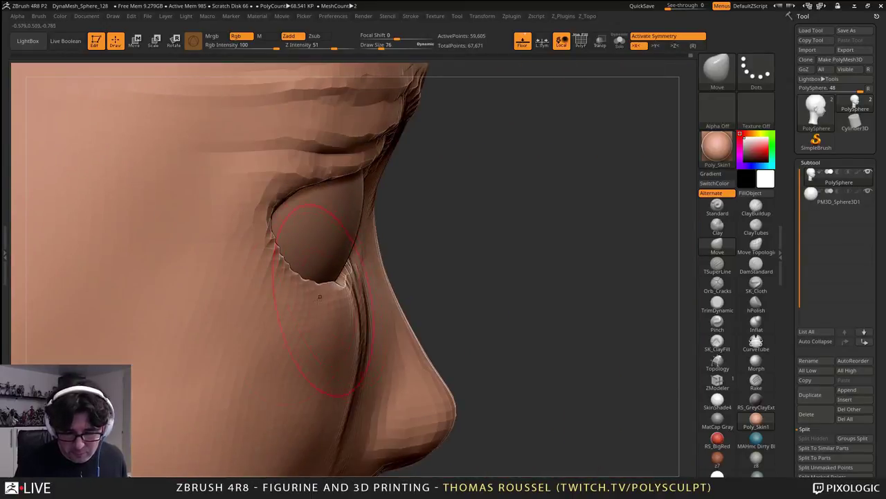
right_drag(361, 345, 359, 331)
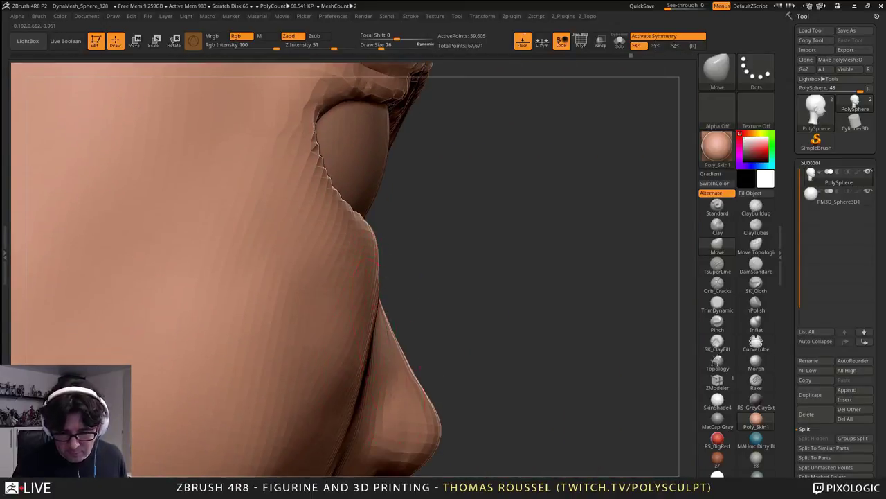
right_drag(378, 264, 377, 233)
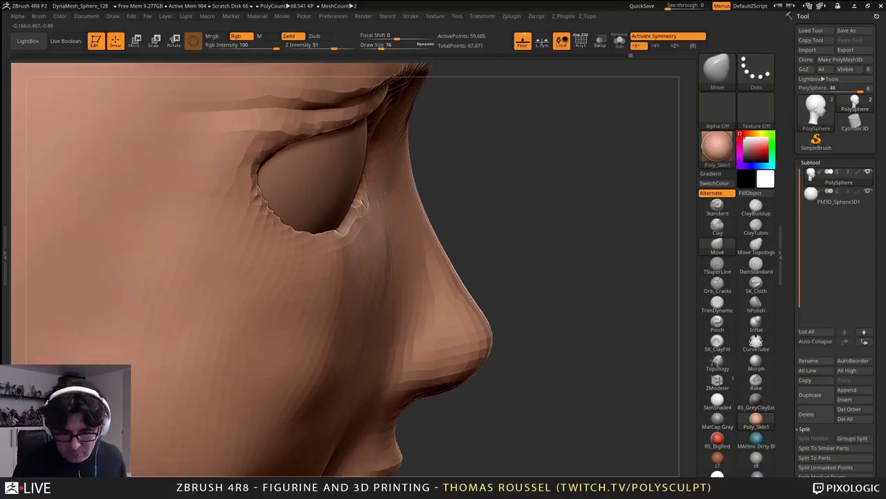
alt+right_drag(378, 333, 387, 277)
right_drag(339, 384, 371, 374)
alt+right_drag(464, 263, 435, 317)
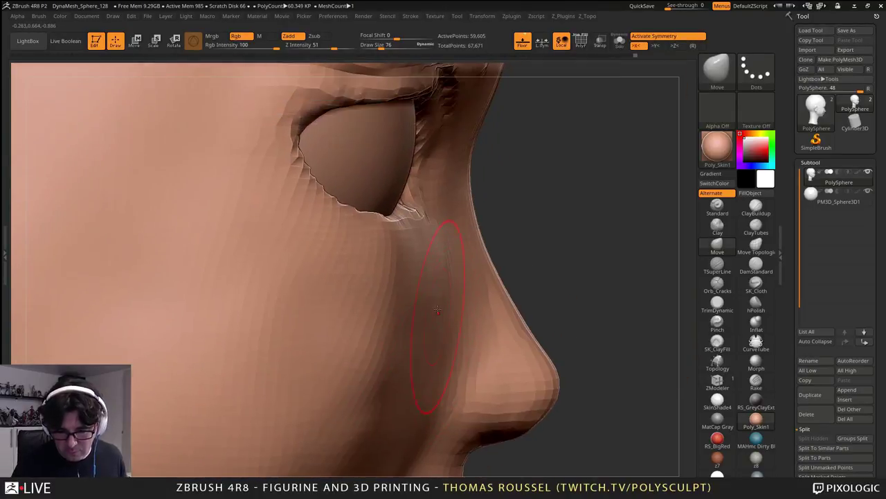
mouse_move(419, 254)
right_down()
mouse_move(394, 257)
mouse_move(432, 330)
mouse_move(443, 298)
right_up()
key(s)
click(443, 271)
drag(448, 283, 443, 273)
right_drag(423, 284, 493, 301)
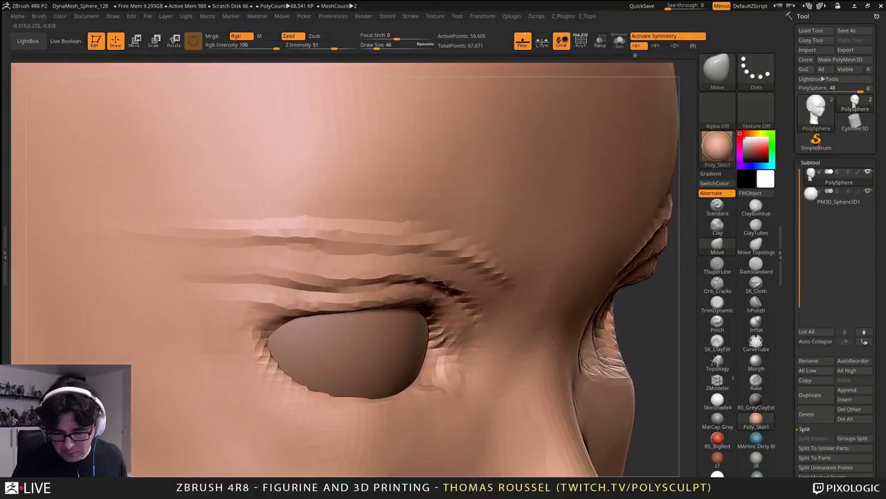
- Smooth the folds above the upper eyelid and the skin around the eye at draw size 36
key(s)
drag(466, 288, 293, 276)
shift+drag(394, 275, 487, 303)
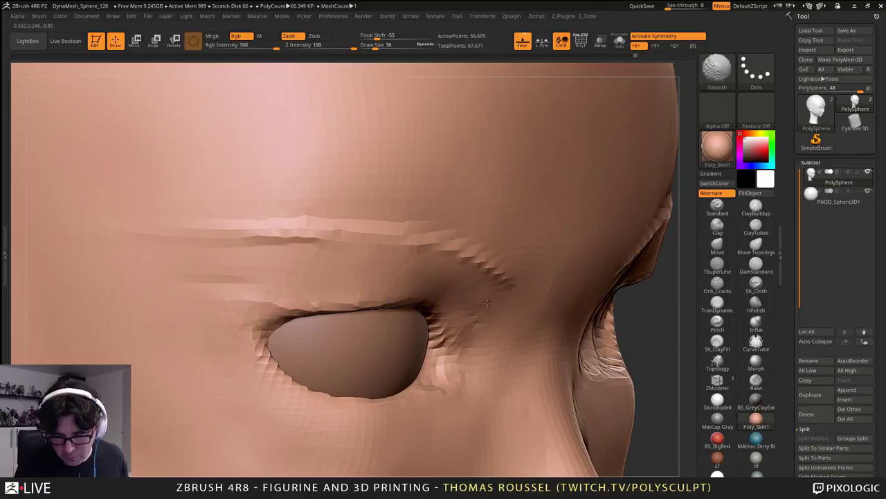
mouse_move(371, 282)
shift+mouse_down()
mouse_move(284, 315)
mouse_move(406, 307)
mouse_move(425, 316)
mouse_move(416, 390)
mouse_move(314, 401)
shift+mouse_up()
mouse_move(319, 402)
ctrl+right_down()
mouse_move(326, 360)
mouse_move(490, 376)
ctrl+right_up()
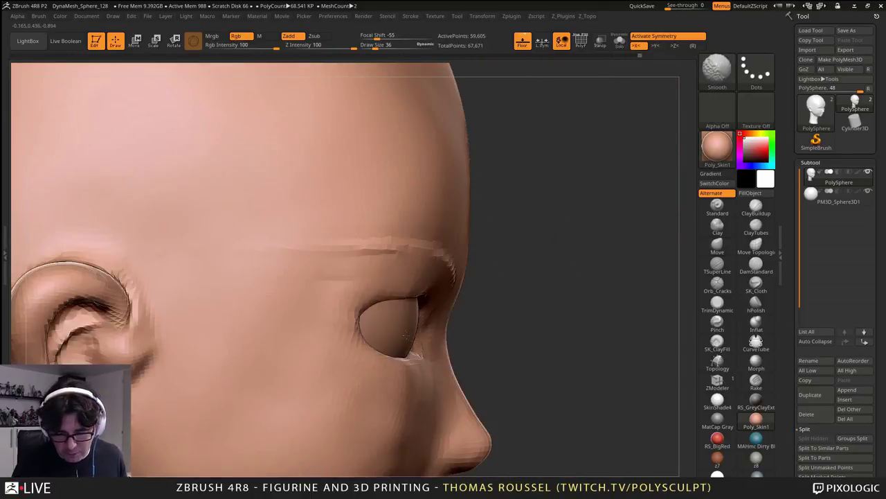
- Recompute the head's DynaMesh and make a small Move adjustment beside the inner eye corner
drag(524, 343, 633, 370)
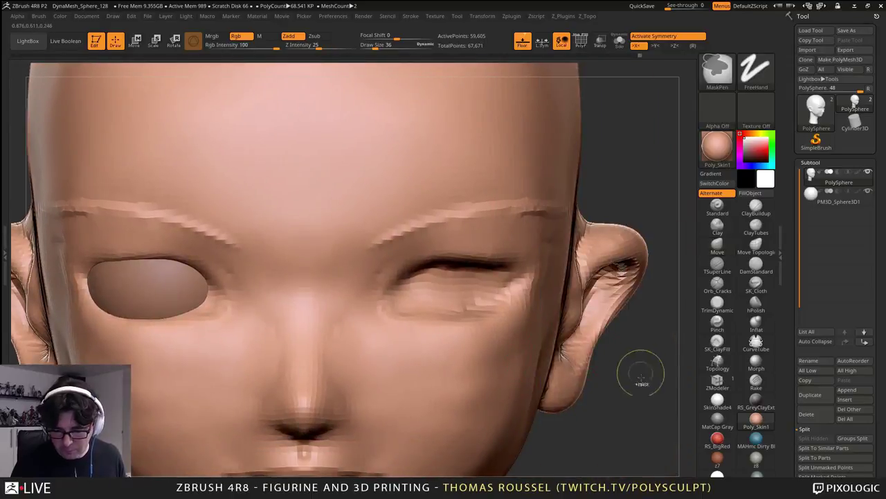
alt+right_drag(453, 375, 599, 343)
right_drag(430, 332, 488, 342)
drag(488, 342, 496, 334)
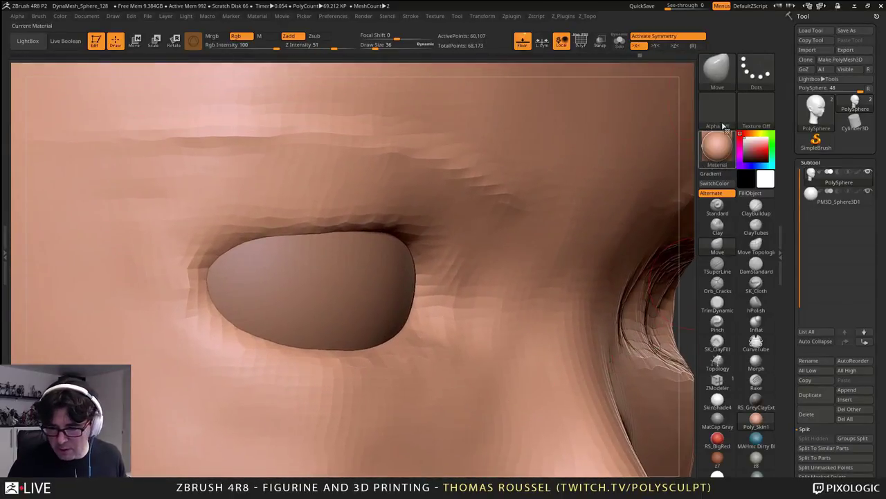
- Turn subtool transparency back on and refine the inner eye corner with the Move brush at draw size 17
click(602, 43)
key(s)
drag(584, 209, 579, 209)
right_drag(561, 242, 461, 254)
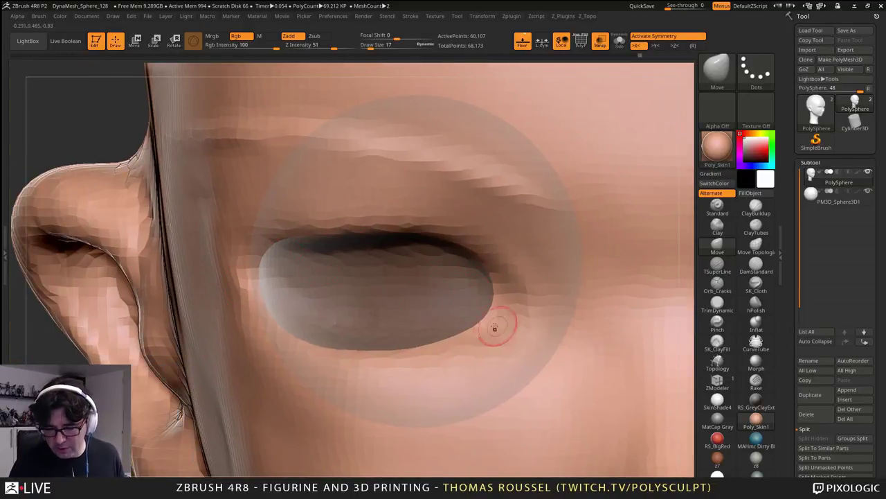
right_drag(498, 328, 511, 302)
right_drag(472, 342, 491, 401)
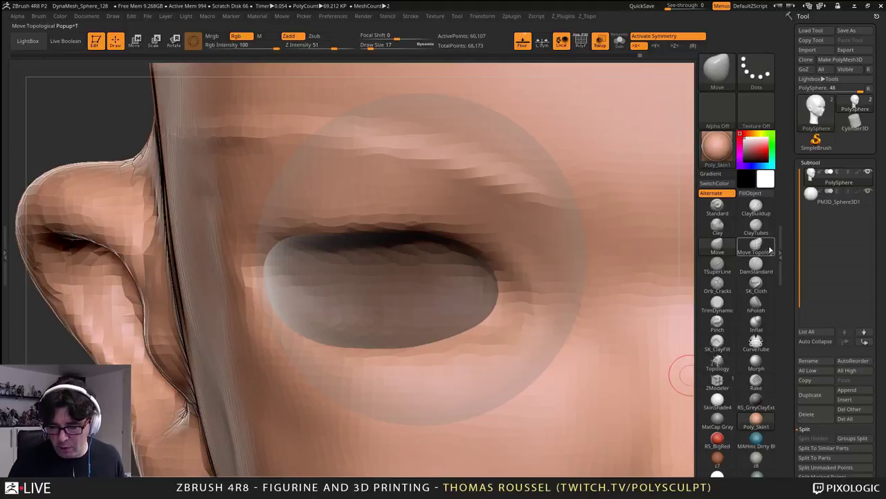
- Try building up the edge of the upper eyelid with the ClayBuildup brush at draw size 41
click(760, 207)
key(s)
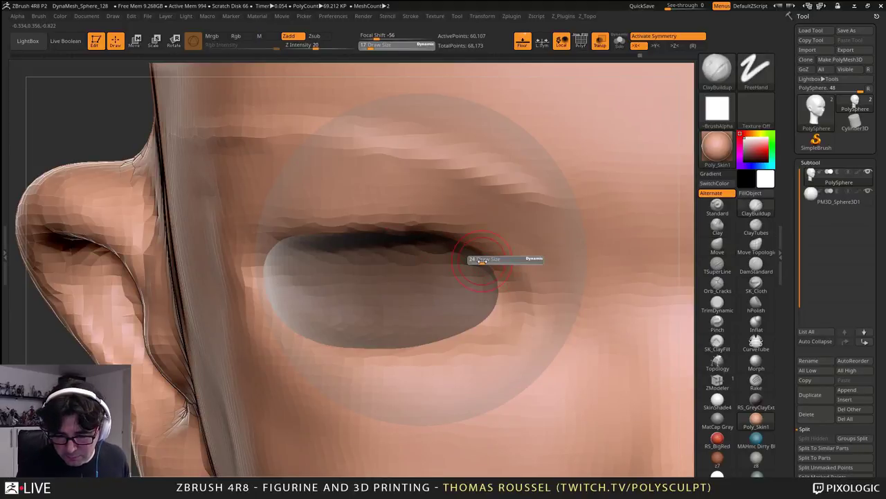
drag(477, 260, 395, 232)
mouse_move(460, 242)
mouse_down()
mouse_move(311, 234)
mouse_move(270, 260)
mouse_move(280, 241)
mouse_move(388, 229)
mouse_move(470, 253)
mouse_up()
- Undo the eyelid strokes and the earlier edits back to before the last DynaMesh recompute
key(ctrl+z)
key(ctrl+z)
key(ctrl+z)
key(ctrl+z)
key(ctrl+z)
key(ctrl+z)
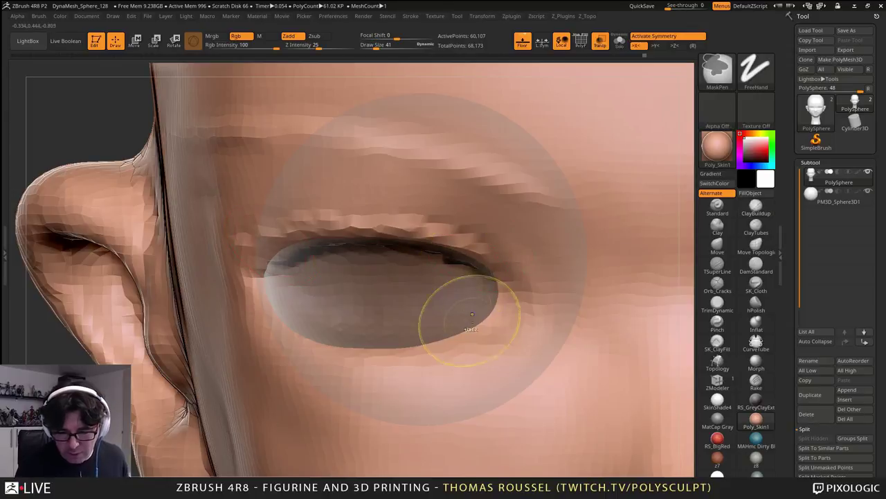
key(ctrl+z)
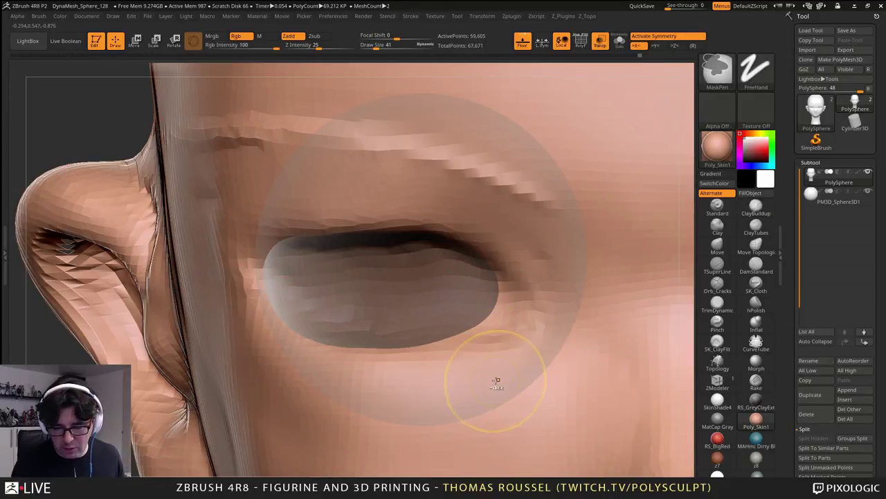
mouse_move(538, 385)
alt+right_down()
mouse_move(532, 370)
mouse_move(513, 383)
alt+right_up()
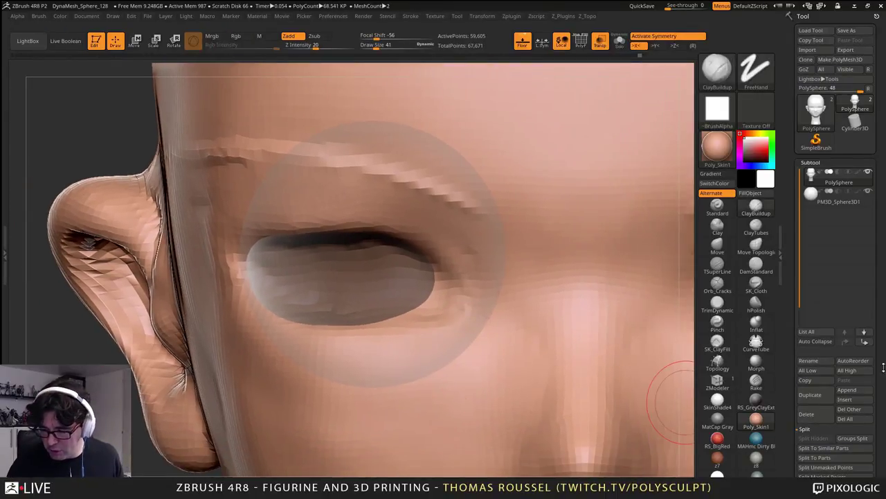
- Bring up the head's DynaMesh settings and try raising the resolution to 256
scroll(865, 326, down, 5)
click(818, 259)
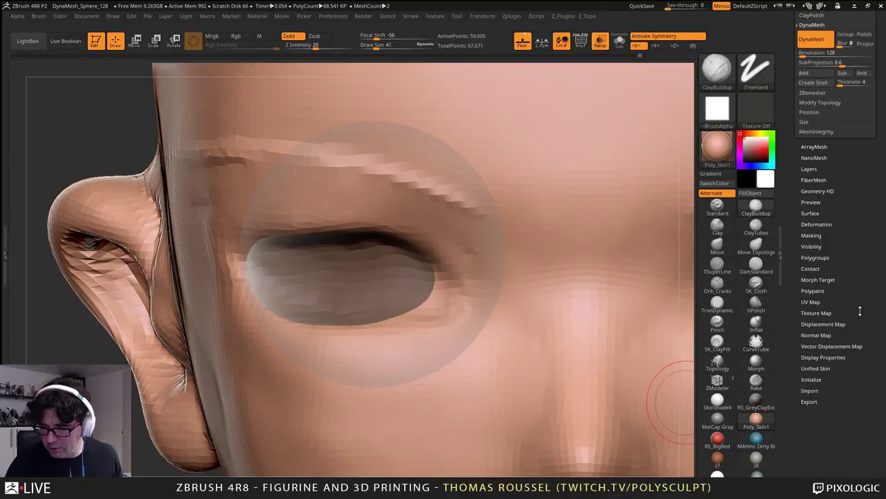
drag(833, 132, 829, 173)
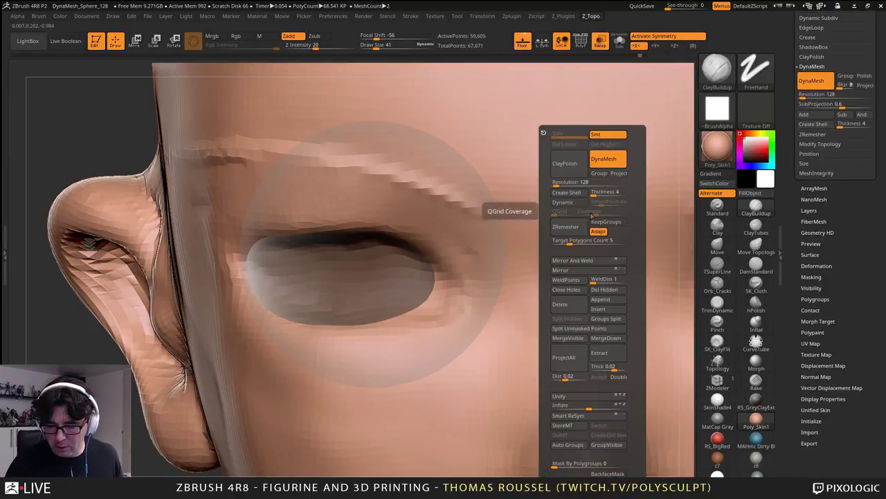
key(2)
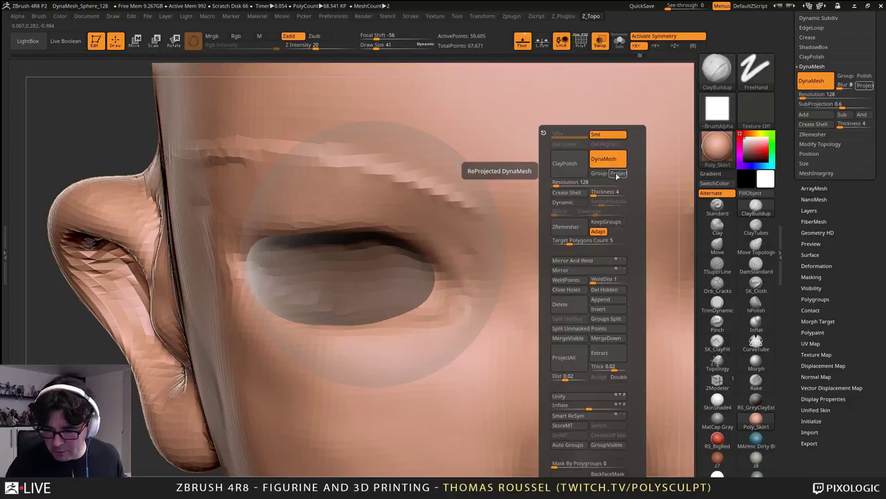
drag(557, 185, 558, 185)
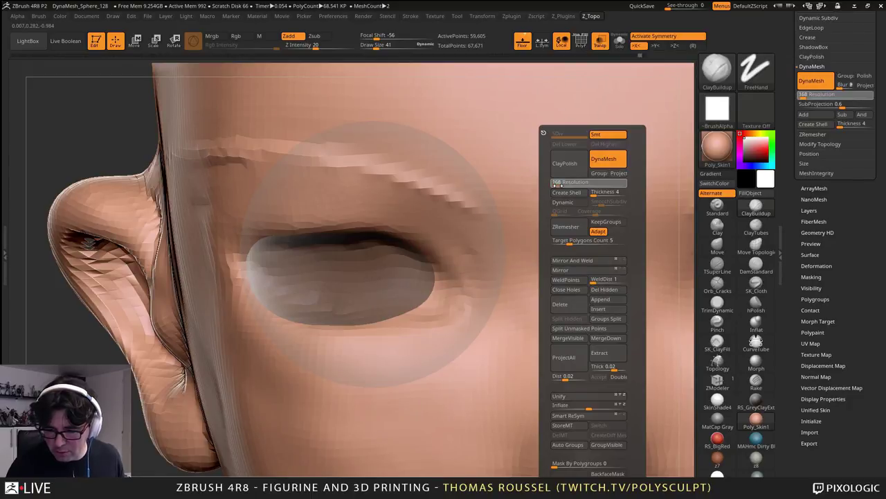
click(556, 183)
text(256)
key(Return)
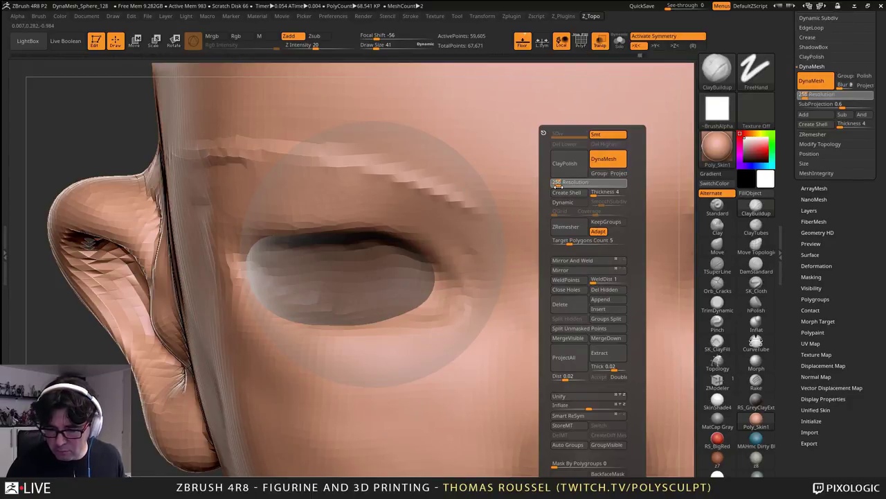
click(557, 185)
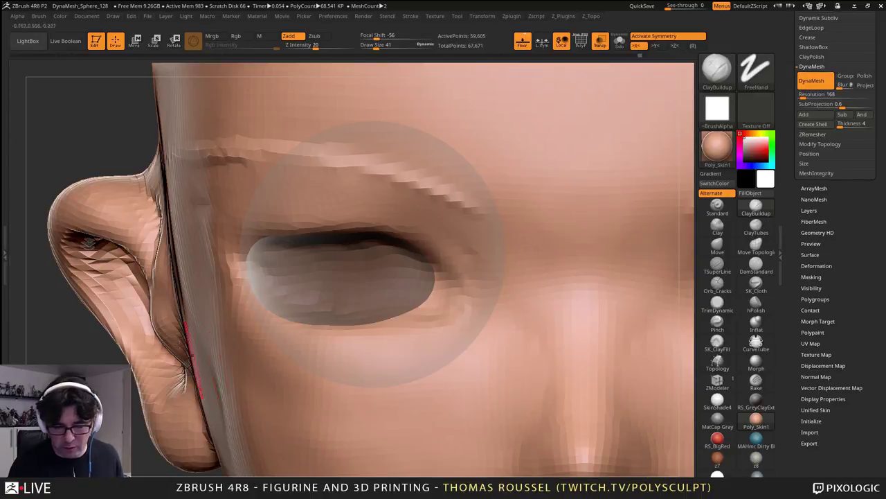
- Try recomputing the head's DynaMesh, and undo the remesh
ctrl+drag(86, 120, 97, 180)
ctrl+drag(98, 131, 108, 148)
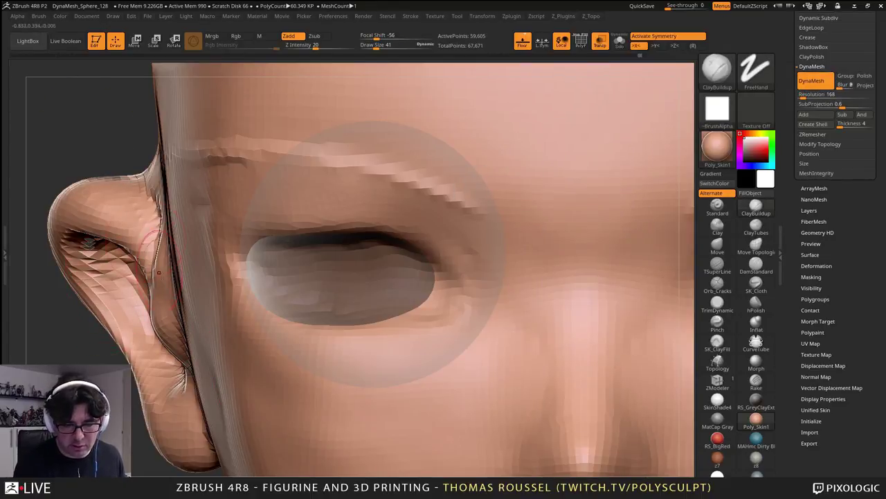
key(ctrl)
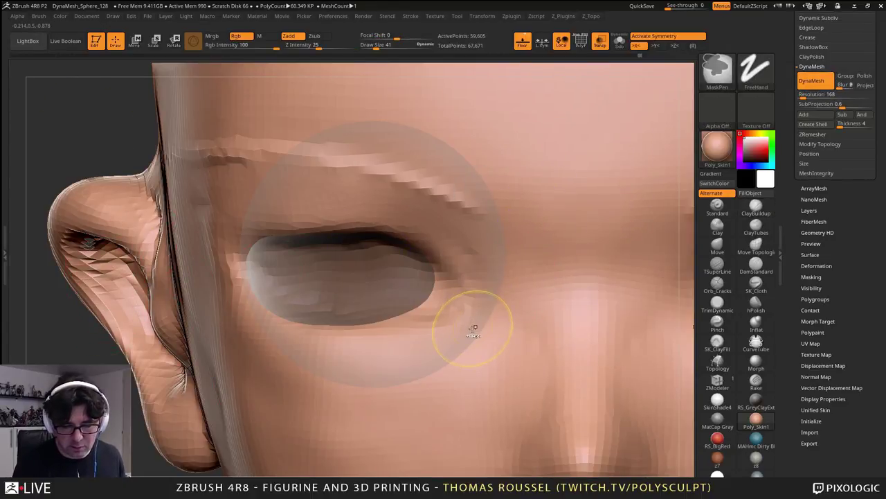
ctrl+drag(77, 129, 89, 150)
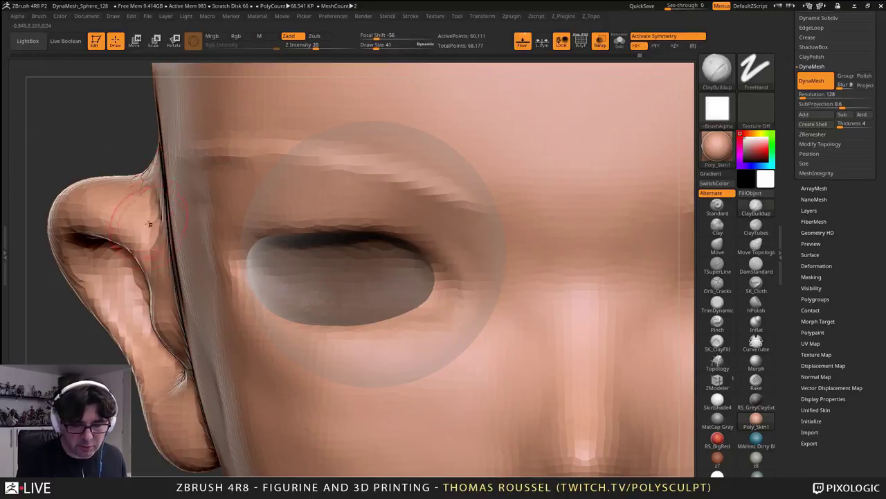
key(ctrl+z)
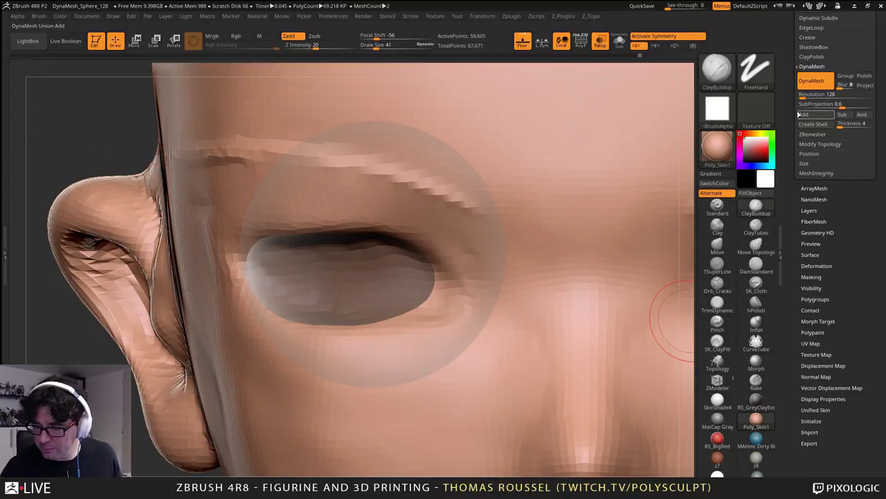
- Set the head's DynaMesh resolution to 224 and recompute the mesh
drag(797, 97, 801, 97)
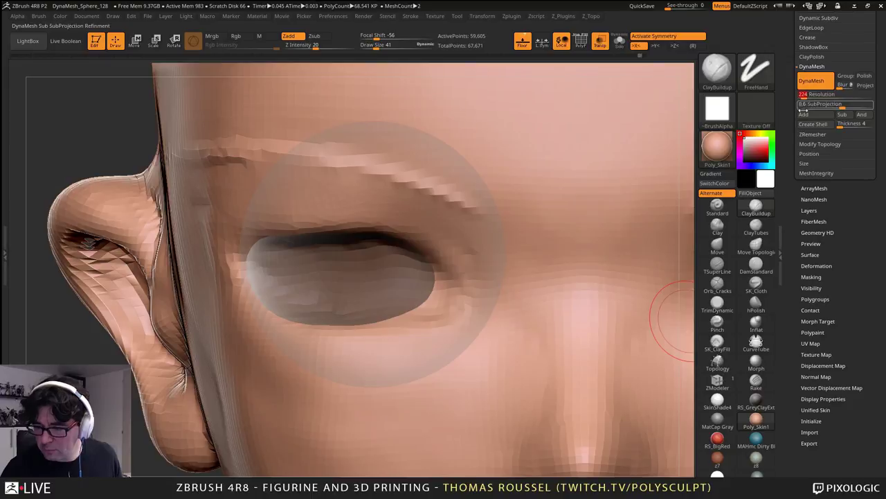
ctrl+drag(89, 117, 106, 143)
- Build up a raised rim along the upper eyelid with the ClayBuildup brush at draw size 24
mouse_move(432, 288)
right_down()
mouse_move(493, 292)
mouse_move(525, 267)
right_up()
key(s)
click(471, 289)
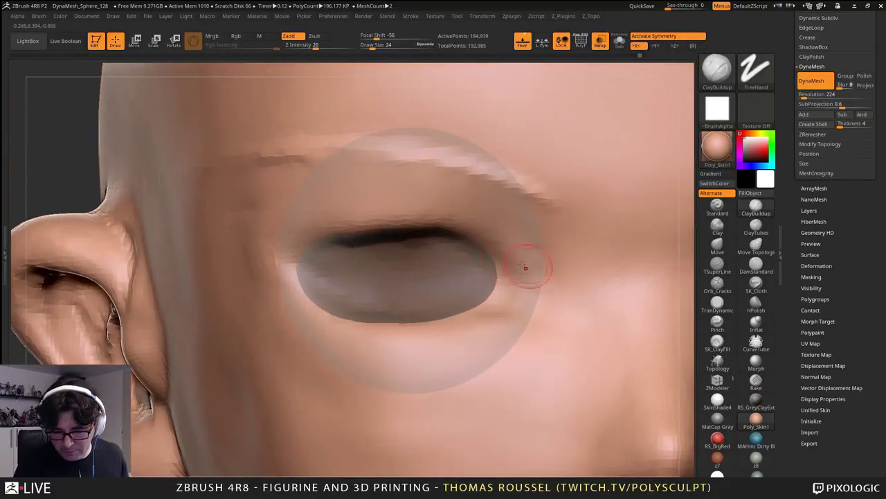
mouse_move(483, 245)
mouse_down()
mouse_move(410, 223)
mouse_move(308, 216)
mouse_up()
drag(420, 229, 291, 238)
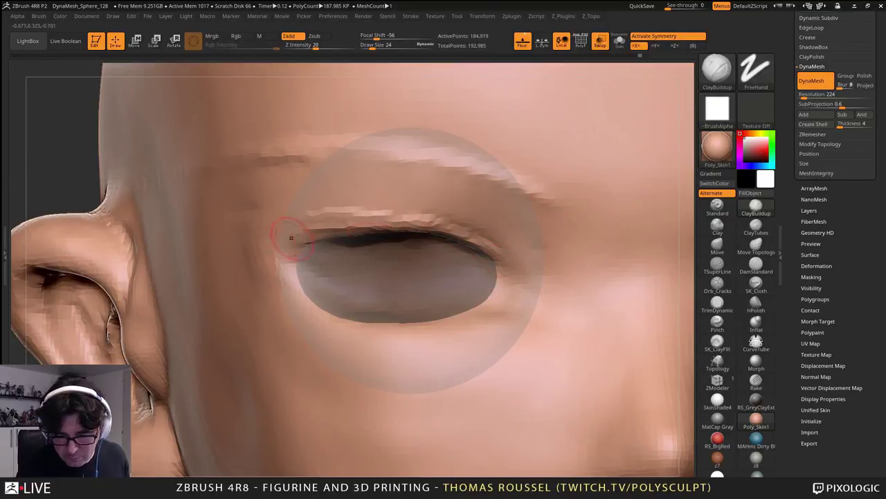
drag(437, 238, 324, 226)
mouse_move(496, 256)
mouse_down()
mouse_move(369, 224)
mouse_move(297, 241)
mouse_up()
- Thicken the upper eyelid's edge over the eyeball with ClayBuildup strokes, working from a low viewpoint
mouse_move(527, 298)
right_down()
mouse_move(506, 293)
mouse_move(484, 237)
right_up()
mouse_move(483, 241)
mouse_down()
mouse_move(396, 230)
mouse_move(312, 244)
mouse_up()
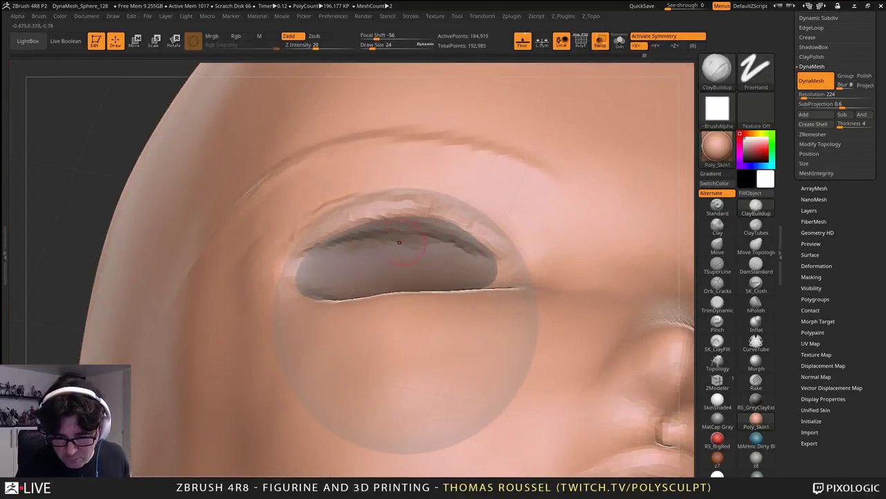
mouse_move(485, 262)
mouse_down()
mouse_move(423, 229)
mouse_move(348, 229)
mouse_up()
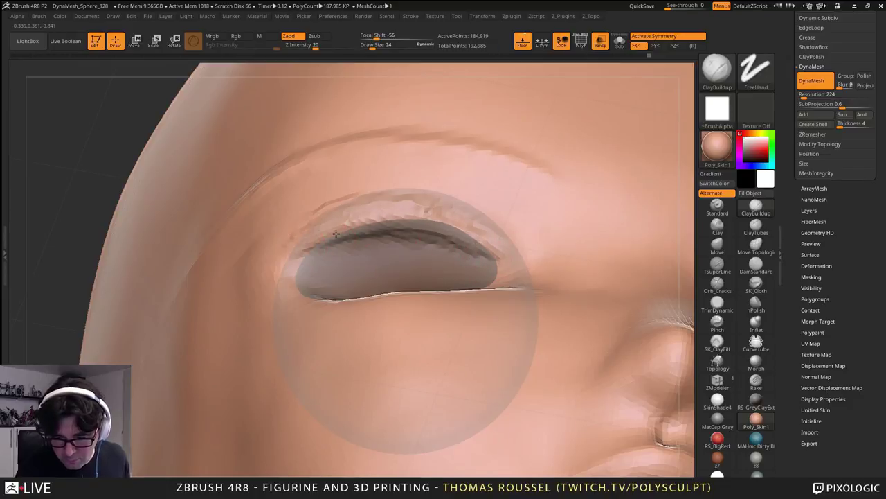
- Reinforce the upper eyelid rim from the inner eye corner and extend it past the outer corner with ClayBuildup
right_drag(335, 234, 475, 280)
mouse_move(513, 276)
mouse_down()
mouse_move(492, 241)
mouse_move(458, 229)
mouse_move(291, 234)
mouse_up()
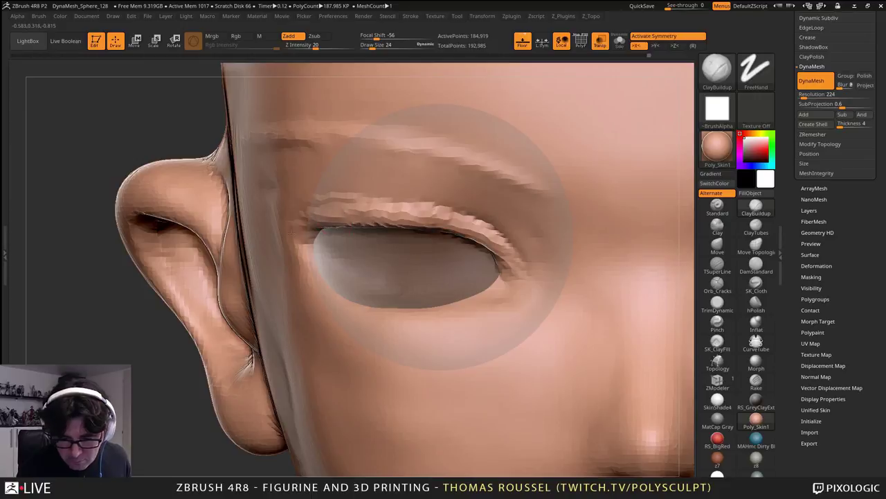
drag(378, 221, 299, 230)
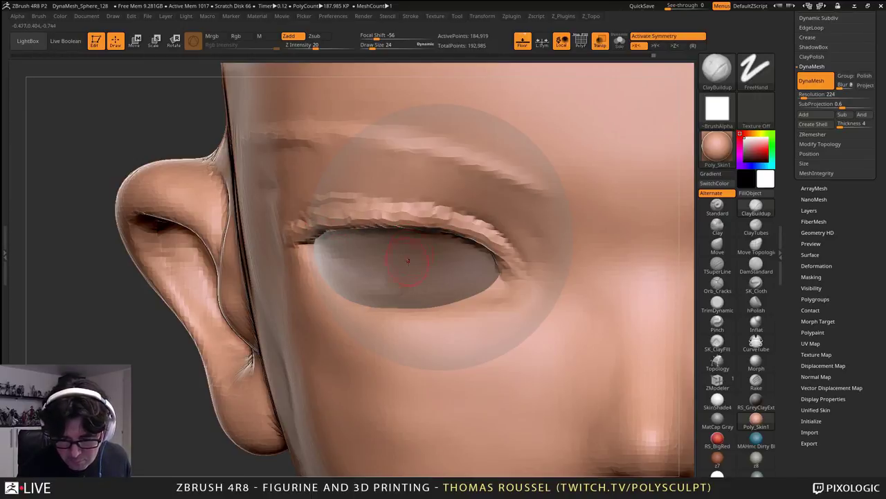
- Build up the upper eyelid's rim and underside along the eye opening with ClayBuildup strokes
right_drag(408, 261, 370, 246)
drag(456, 220, 373, 230)
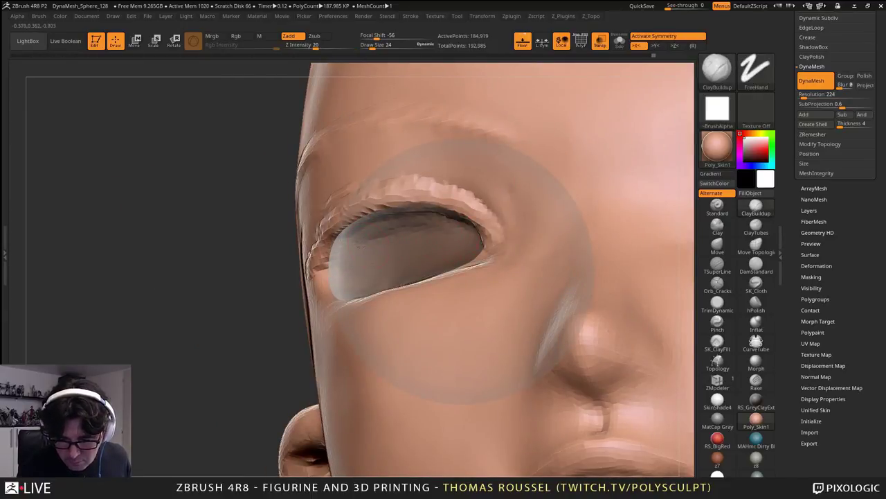
right_drag(397, 255, 448, 235)
mouse_move(488, 219)
mouse_down()
mouse_move(419, 213)
mouse_move(358, 233)
mouse_up()
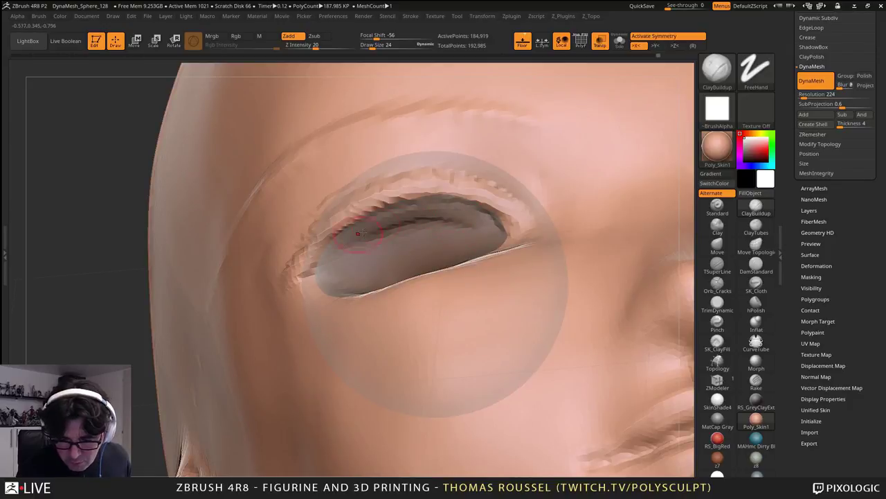
mouse_move(320, 272)
mouse_down()
mouse_move(421, 230)
mouse_move(416, 219)
mouse_up()
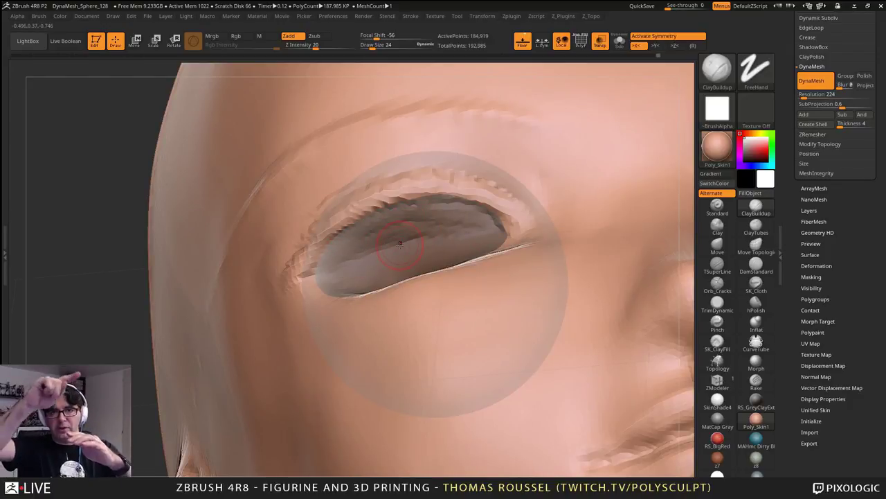
right_drag(400, 243, 478, 259)
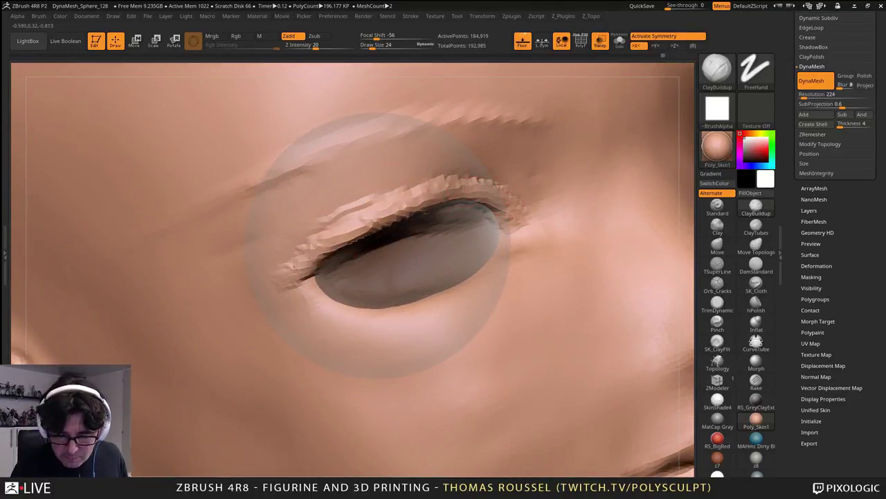
drag(295, 267, 339, 247)
- Build up a lower eyelid rim from the outer corner to the inner corner of the eye with ClayBuildup
right_drag(451, 252, 493, 263)
mouse_move(466, 282)
mouse_down()
mouse_move(388, 315)
mouse_move(313, 298)
mouse_up()
mouse_move(379, 316)
mouse_down()
mouse_move(478, 280)
mouse_move(410, 320)
mouse_up()
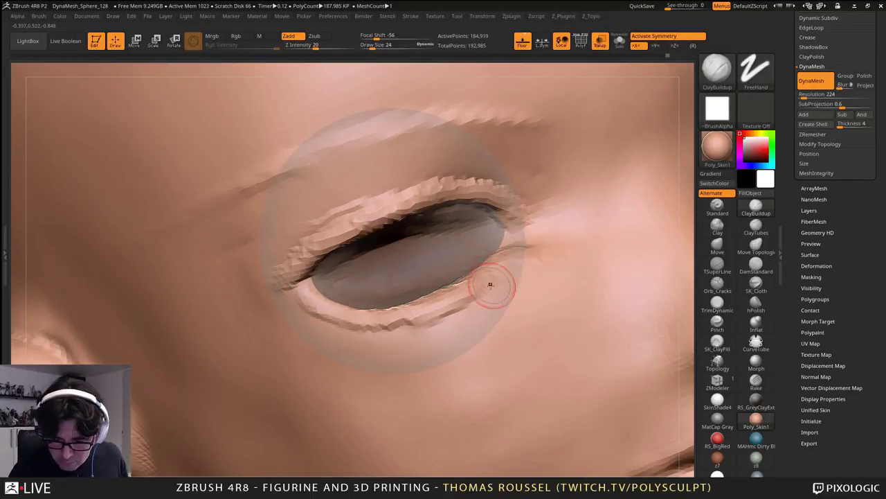
mouse_move(491, 285)
right_down()
mouse_move(530, 257)
mouse_move(498, 295)
right_up()
drag(528, 287, 512, 255)
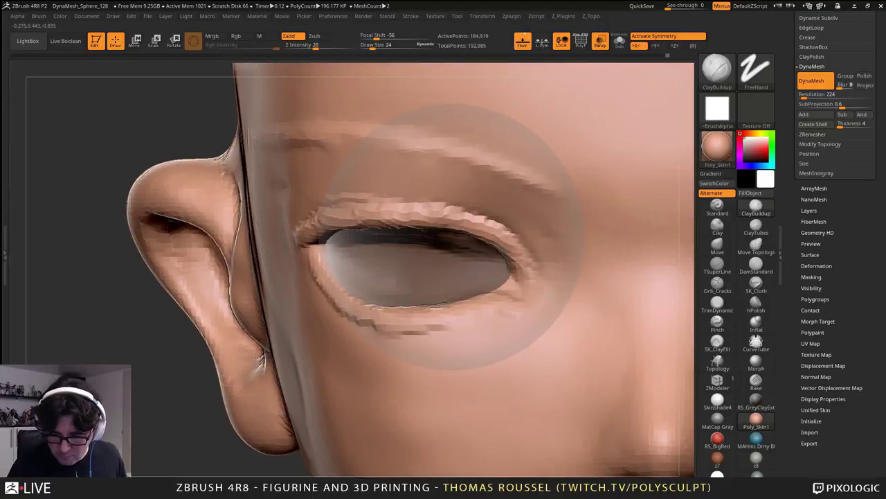
- Smooth the clay strokes on the upper eyelid and along the lower eyelid rim
mouse_move(317, 221)
shift+mouse_down()
mouse_move(409, 210)
mouse_move(487, 219)
shift+mouse_up()
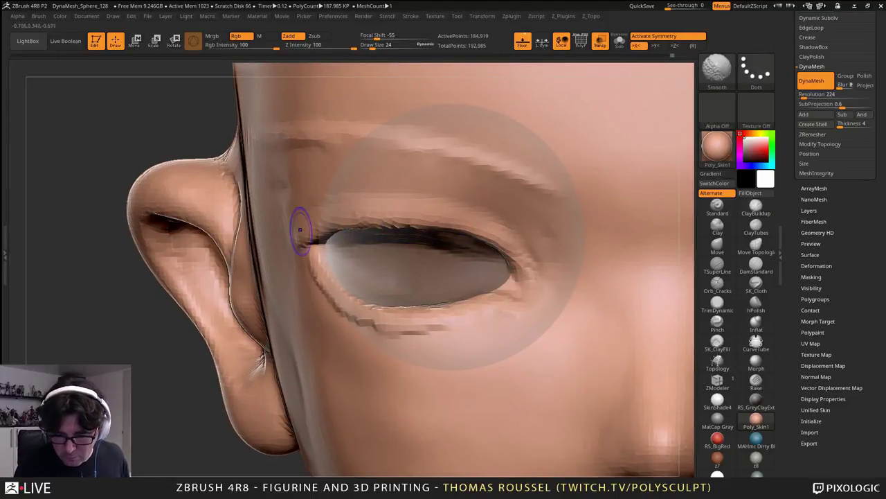
mouse_move(485, 271)
right_down()
mouse_move(414, 238)
mouse_move(458, 297)
right_up()
shift+drag(409, 315, 374, 319)
- Thicken the inner edge of the lower eyelid where it meets the eyeball with ClayBuildup strokes
right_drag(454, 242, 495, 286)
drag(500, 298, 442, 309)
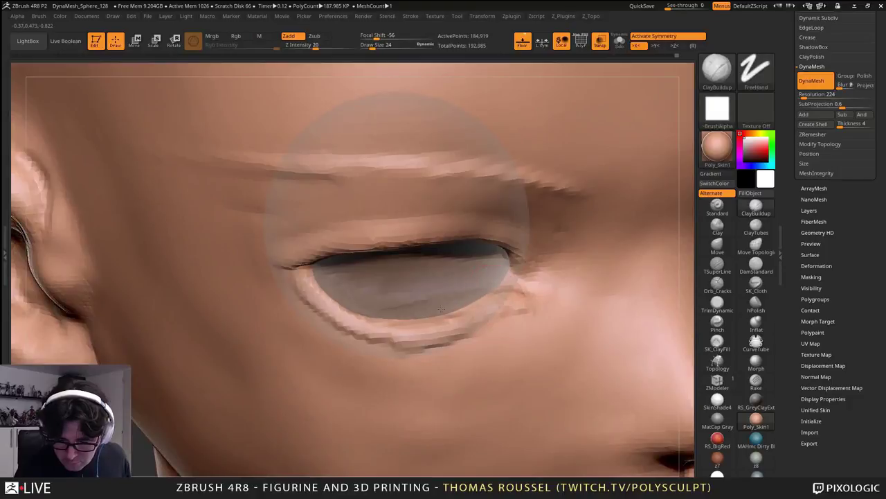
drag(321, 288, 473, 290)
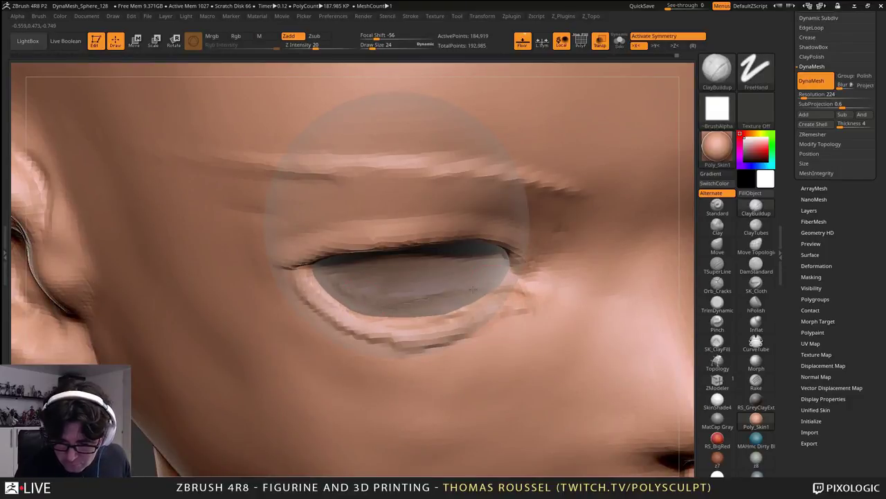
- Extend the upper eyelid clay past both eye corners and smooth the added strokes
right_drag(510, 293, 515, 262)
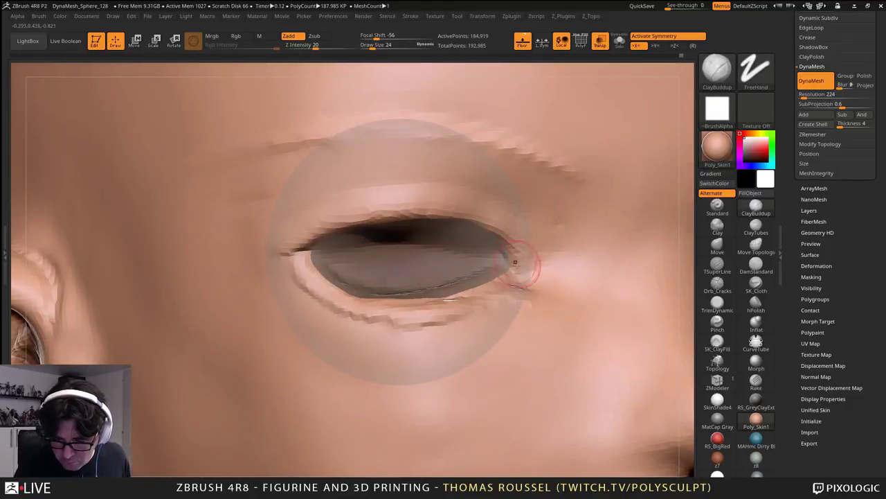
mouse_move(514, 258)
mouse_down()
mouse_move(502, 239)
mouse_move(353, 223)
mouse_move(297, 232)
mouse_move(311, 236)
mouse_move(241, 258)
mouse_move(388, 211)
mouse_move(509, 246)
mouse_move(545, 273)
mouse_up()
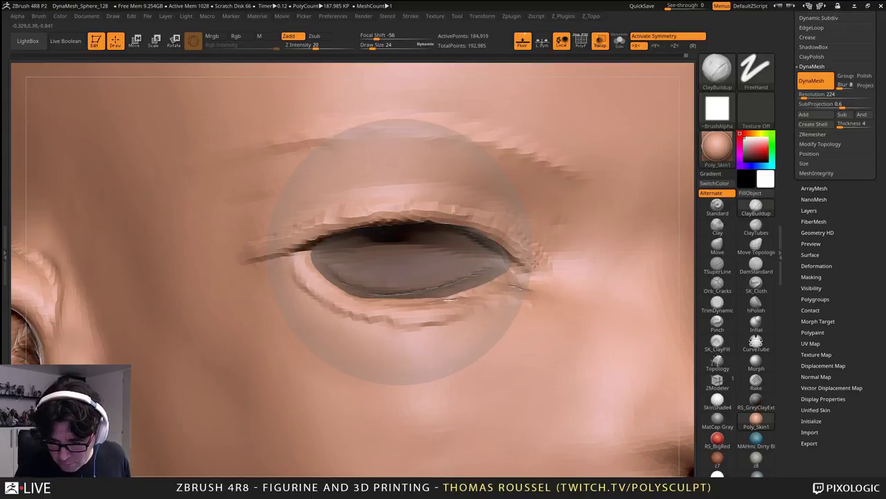
right_drag(534, 263, 580, 266)
shift+drag(521, 262, 448, 218)
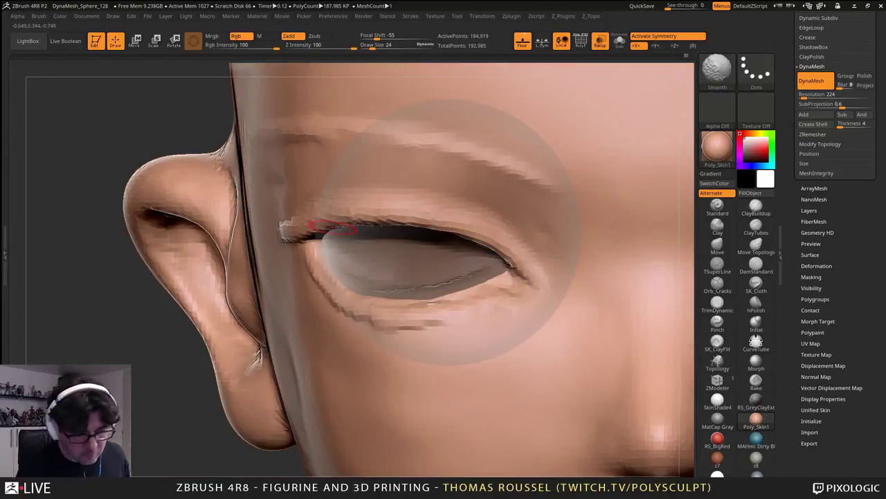
- Add more clay along the lower eyelid and smooth it into the cheek
right_drag(332, 227, 360, 285)
mouse_move(409, 260)
ctrl+right_down()
mouse_move(439, 309)
mouse_move(475, 254)
mouse_move(474, 267)
mouse_move(575, 301)
ctrl+right_up()
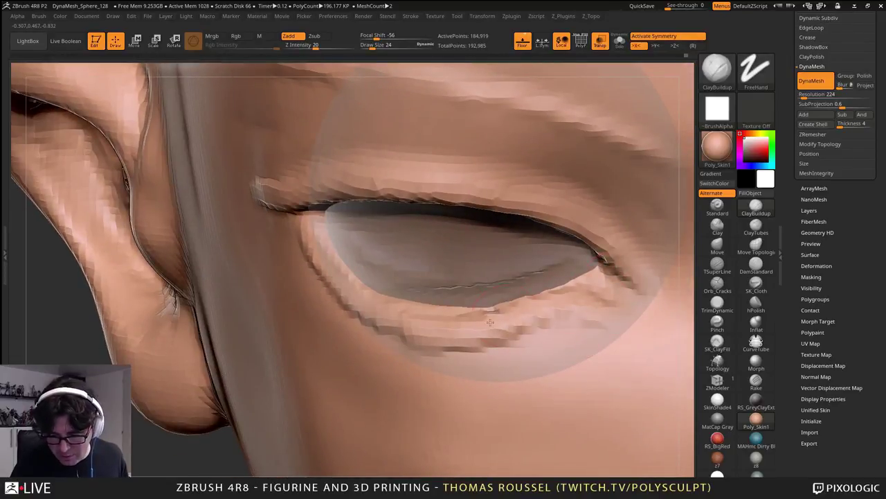
mouse_move(557, 322)
mouse_down()
mouse_move(506, 340)
mouse_move(429, 345)
mouse_move(350, 309)
mouse_move(305, 236)
mouse_up()
right_drag(455, 347, 481, 388)
shift+drag(480, 319, 530, 306)
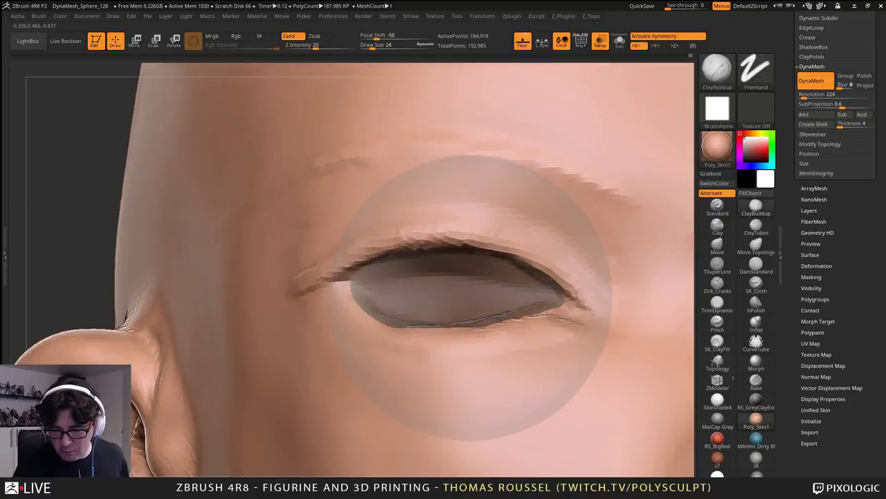
- Carve the crease above the upper eyelid with DamStandard, undoing and redrawing the stroke once, and soften it with smoothing
right_drag(473, 298, 386, 251)
right_drag(549, 277, 475, 283)
key(shift)
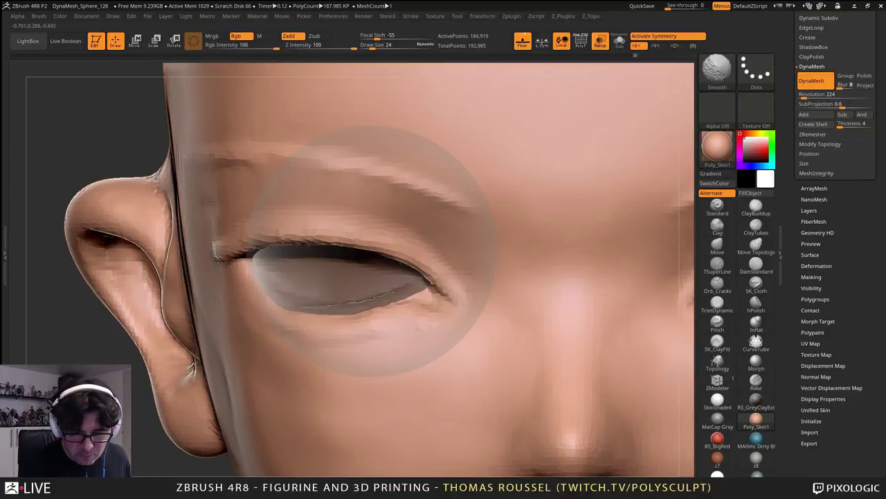
alt+right_drag(304, 214, 306, 252)
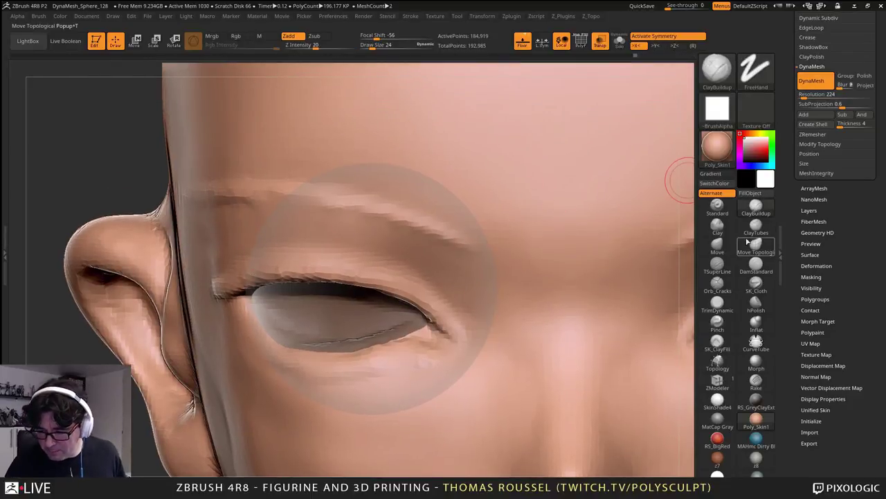
click(756, 267)
right_drag(429, 305, 464, 306)
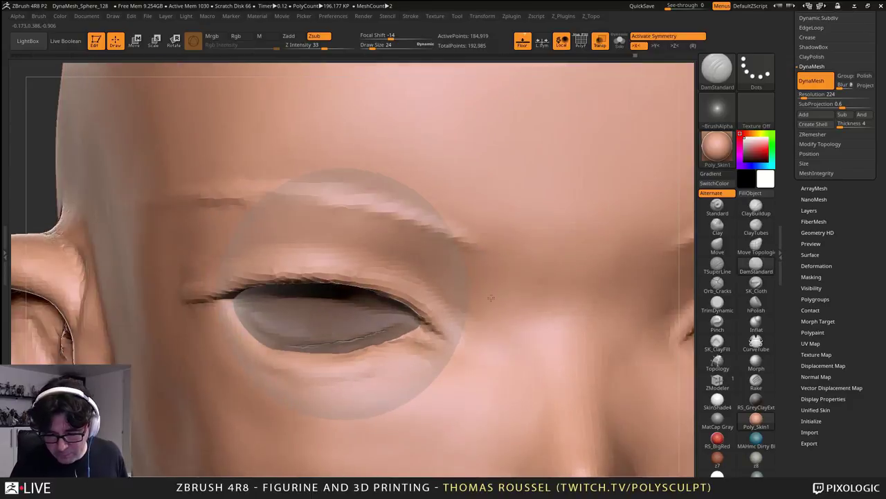
mouse_move(450, 322)
mouse_down()
mouse_move(232, 250)
mouse_move(190, 259)
mouse_up()
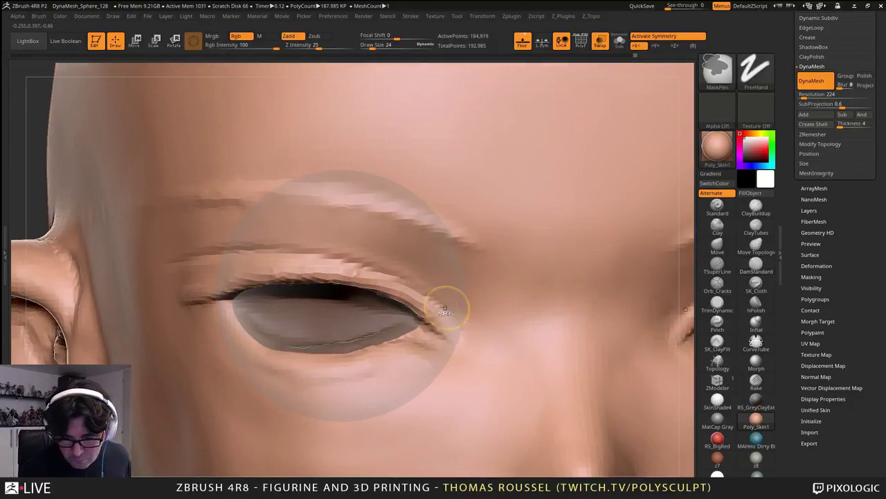
key(ctrl+z)
drag(426, 282, 175, 247)
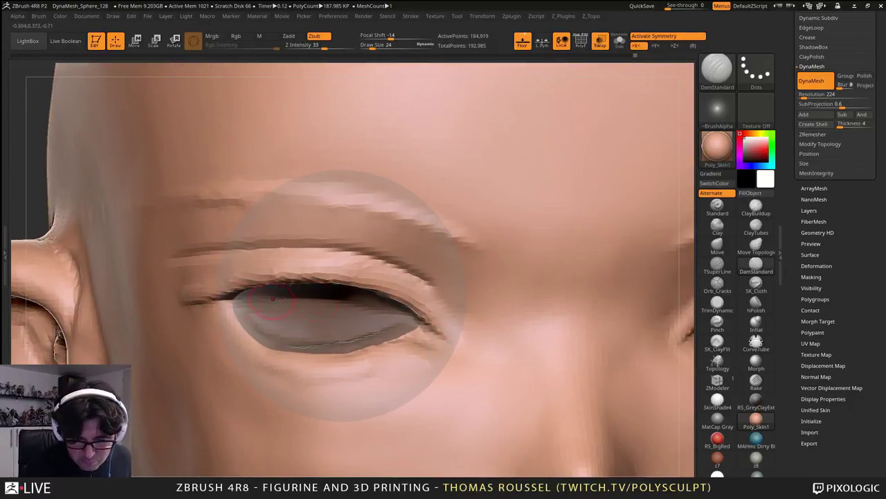
mouse_move(435, 277)
shift+mouse_down()
mouse_move(325, 249)
mouse_move(350, 233)
mouse_move(288, 234)
shift+mouse_up()
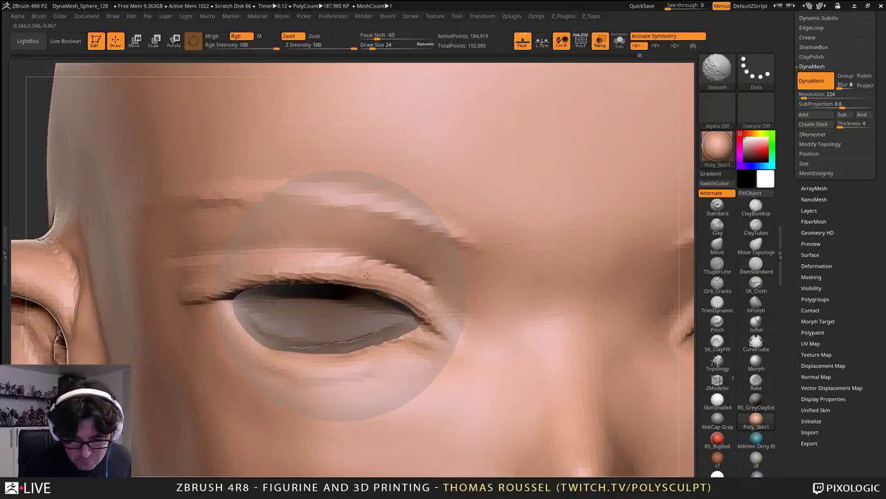
- Flatten the upper eyelid surface between the crease and the lash line with TrimDynamic
right_drag(367, 275, 418, 341)
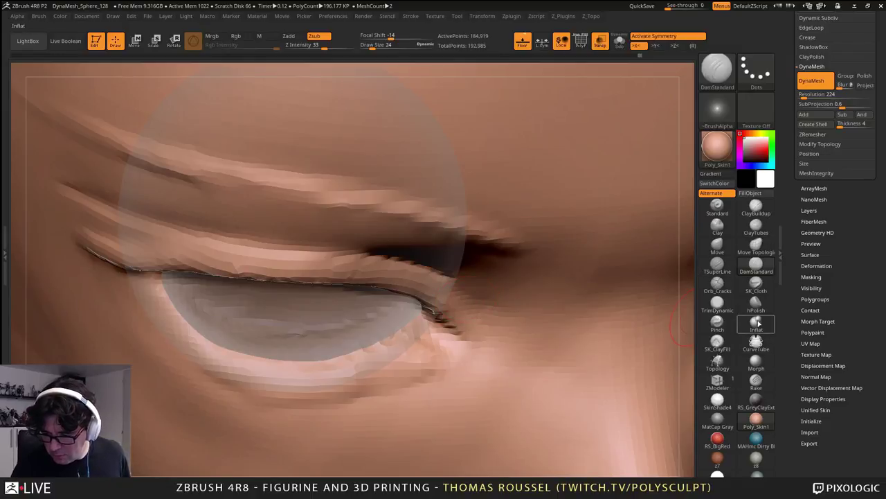
click(717, 303)
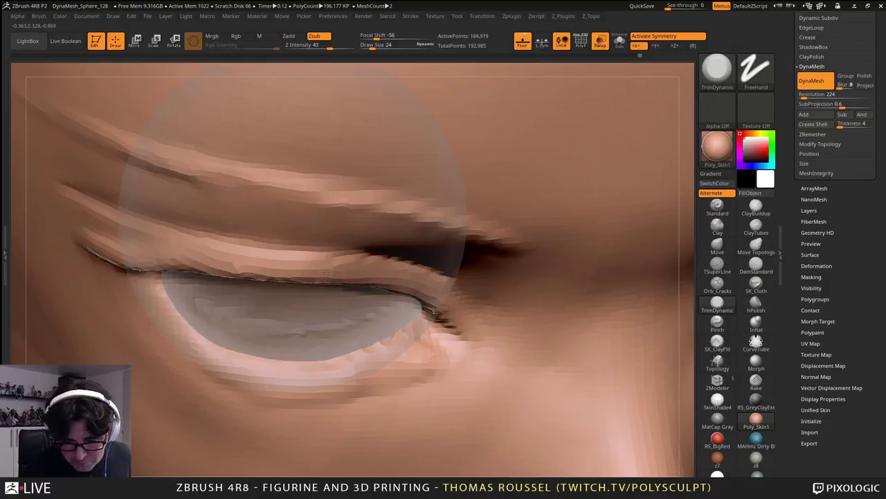
drag(326, 272, 96, 225)
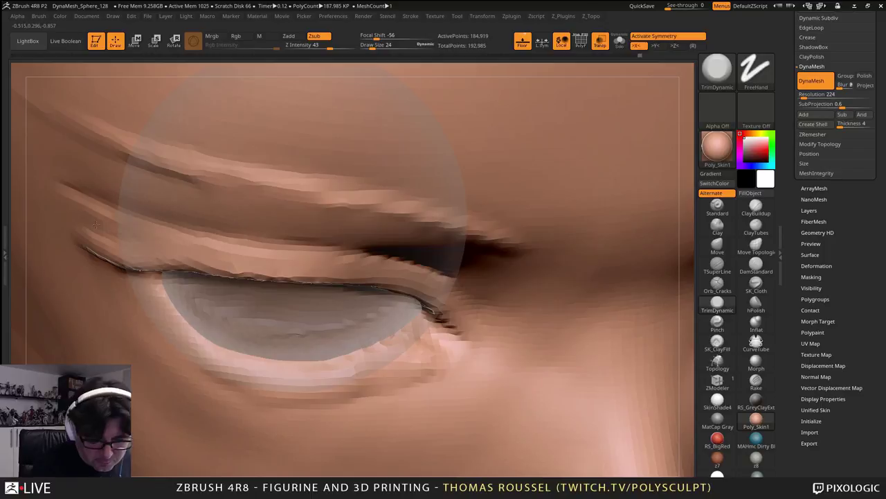
drag(199, 250, 333, 264)
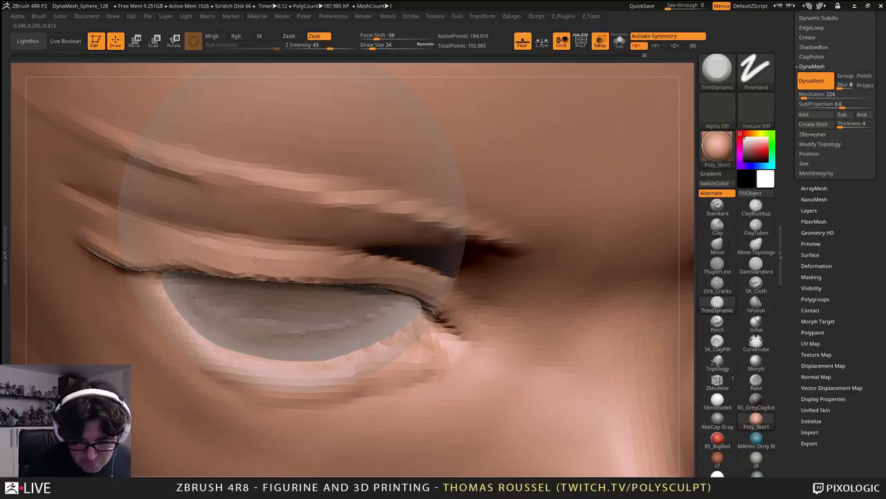
drag(254, 261, 383, 255)
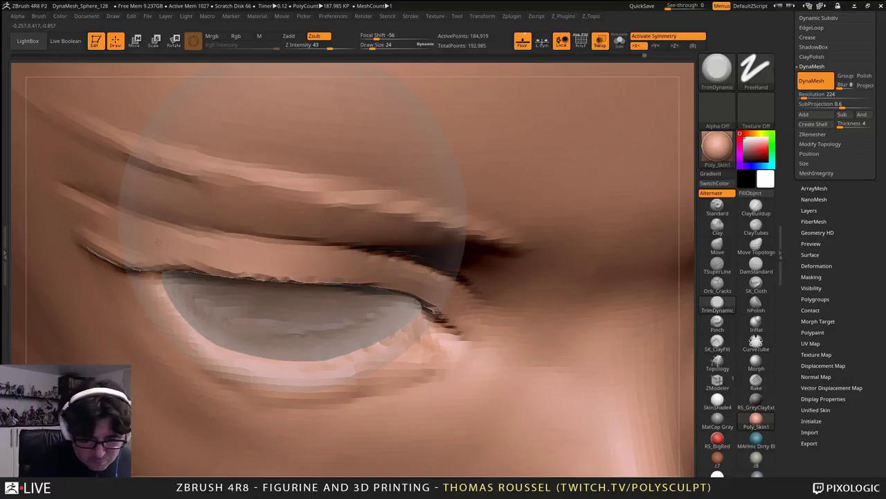
- Mask the upper eyelid between the crease and the eye opening with MaskLasso
right_drag(449, 289, 497, 302)
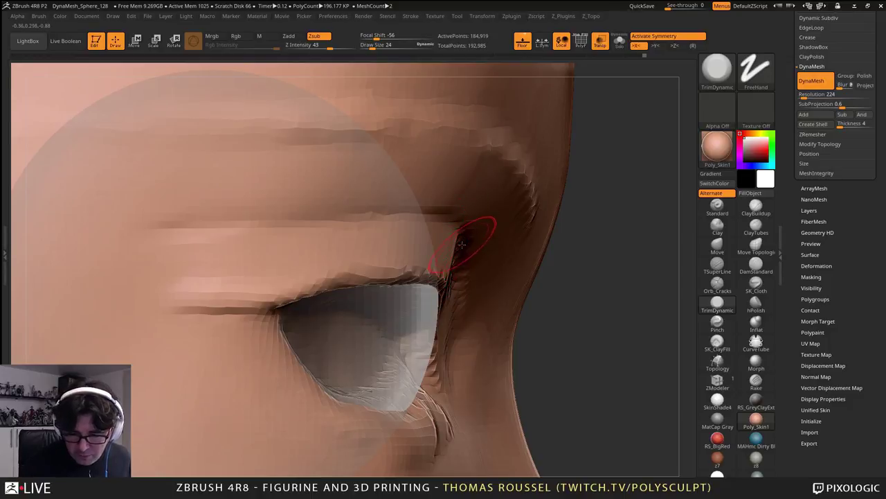
mouse_move(533, 290)
mouse_down()
mouse_move(432, 318)
mouse_move(568, 293)
mouse_move(529, 290)
mouse_move(520, 306)
mouse_move(524, 299)
mouse_up()
mouse_move(524, 298)
alt+right_down()
mouse_move(516, 260)
mouse_move(530, 253)
alt+right_up()
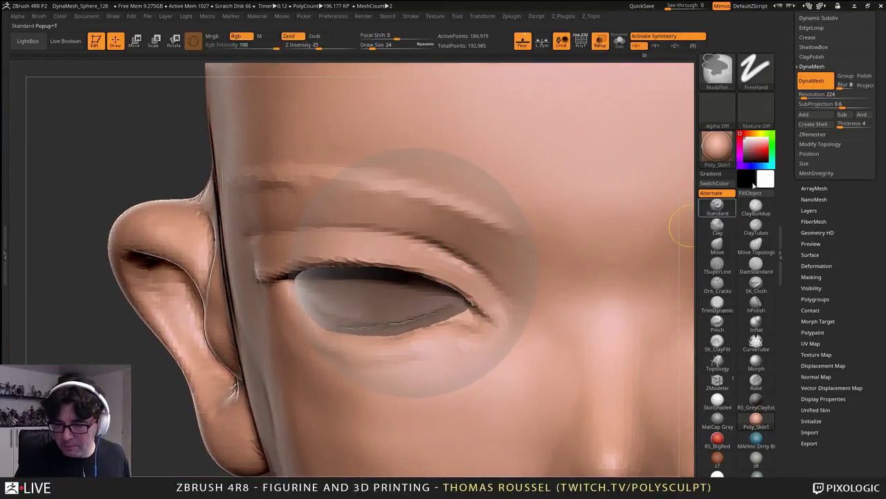
ctrl+click(710, 76)
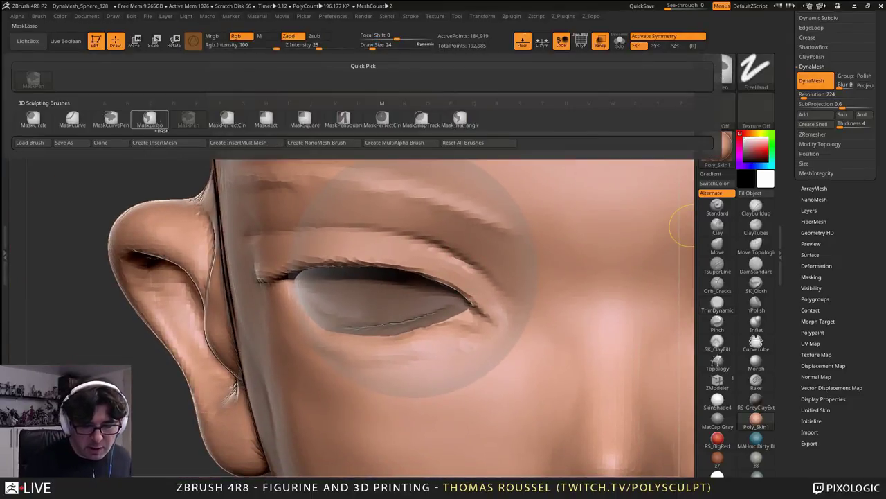
click(150, 121)
mouse_move(294, 274)
ctrl+mouse_down()
mouse_move(497, 320)
mouse_move(421, 241)
mouse_move(308, 231)
mouse_move(243, 247)
mouse_move(225, 290)
ctrl+mouse_up()
- Clear the stray mask from the temple and the back of the head, and invert the mask to leave the upper eyelid free
mouse_move(326, 362)
right_down()
mouse_move(387, 349)
mouse_move(376, 219)
mouse_move(447, 284)
mouse_move(499, 242)
right_up()
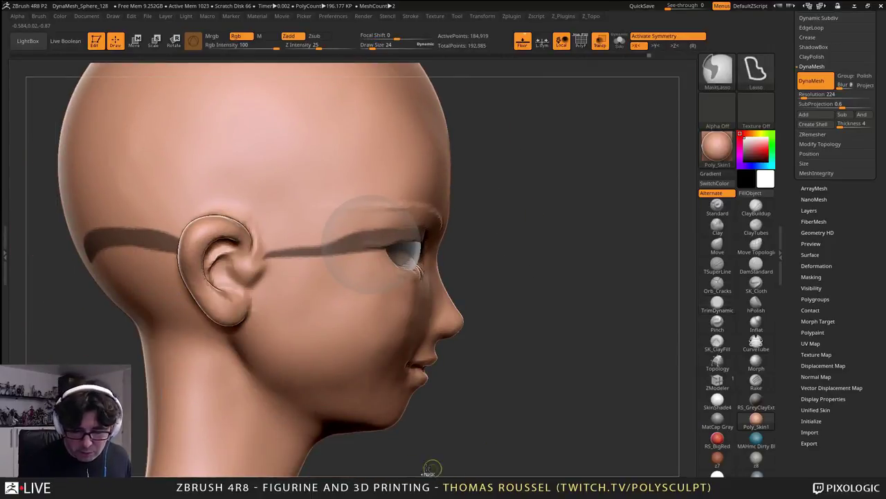
mouse_move(157, 388)
ctrl+mouse_down()
mouse_move(235, 119)
mouse_move(329, 235)
mouse_move(360, 253)
mouse_move(371, 476)
ctrl+mouse_up()
mouse_move(435, 460)
ctrl+mouse_down()
mouse_move(295, 271)
mouse_move(339, 223)
mouse_move(355, 234)
ctrl+mouse_up()
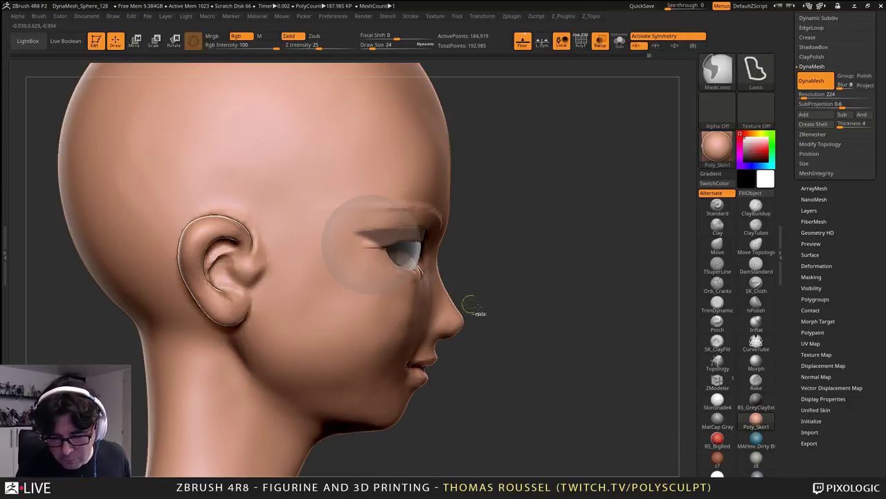
mouse_move(392, 339)
ctrl+mouse_down()
mouse_move(354, 216)
mouse_move(402, 248)
ctrl+mouse_up()
mouse_move(519, 311)
mouse_down()
mouse_move(475, 294)
mouse_move(473, 259)
mouse_up()
right_drag(473, 259, 423, 371)
drag(424, 369, 565, 319)
key(ctrl)
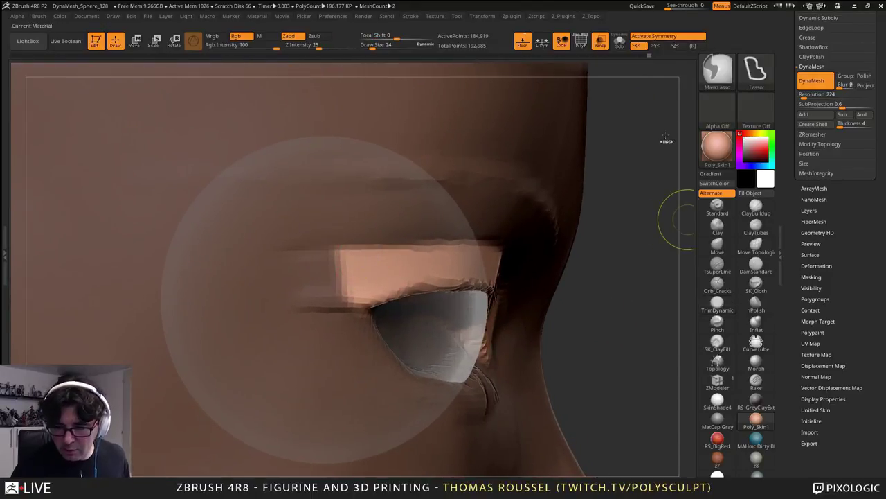
- Refine the mask around the upper eyelid's outer and inner corners using MaskPen at draw size 33
ctrl+click(718, 69)
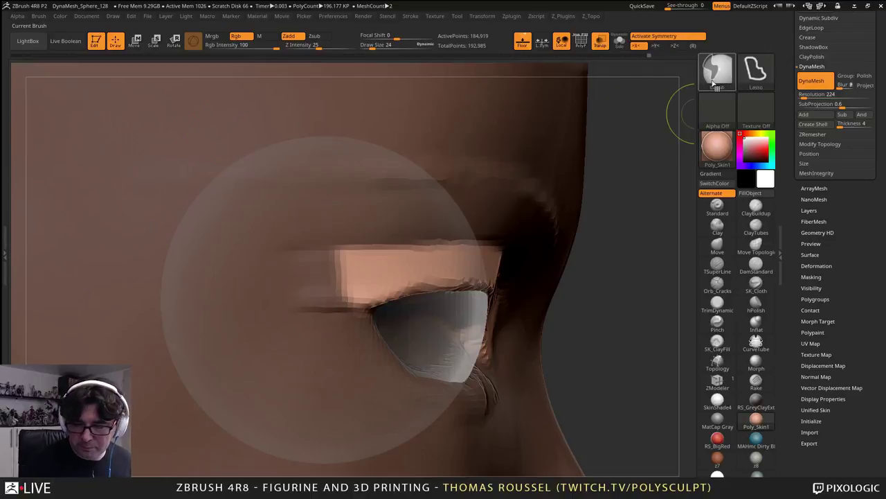
ctrl+click(716, 71)
ctrl+click(196, 125)
key(s)
drag(392, 231, 396, 231)
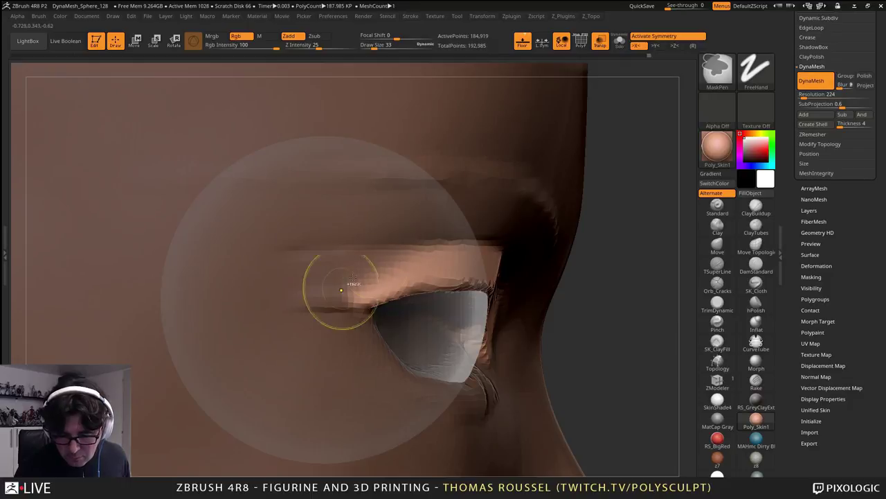
right_drag(509, 315, 437, 318)
ctrl+alt+drag(437, 319, 355, 291)
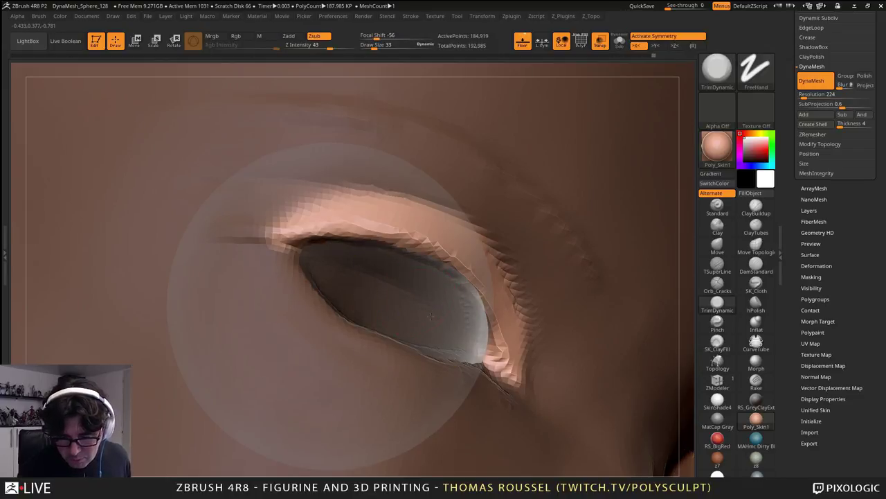
mouse_move(388, 298)
right_down()
mouse_move(494, 335)
mouse_move(553, 329)
right_up()
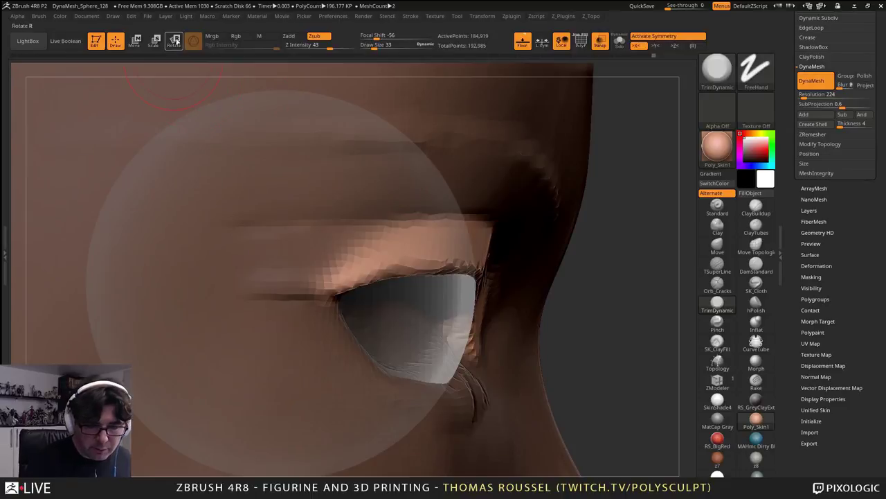
- Rotate the unmasked upper eyelid with the gizmo so its front edge tilts upward in side view
click(175, 40)
click(467, 267)
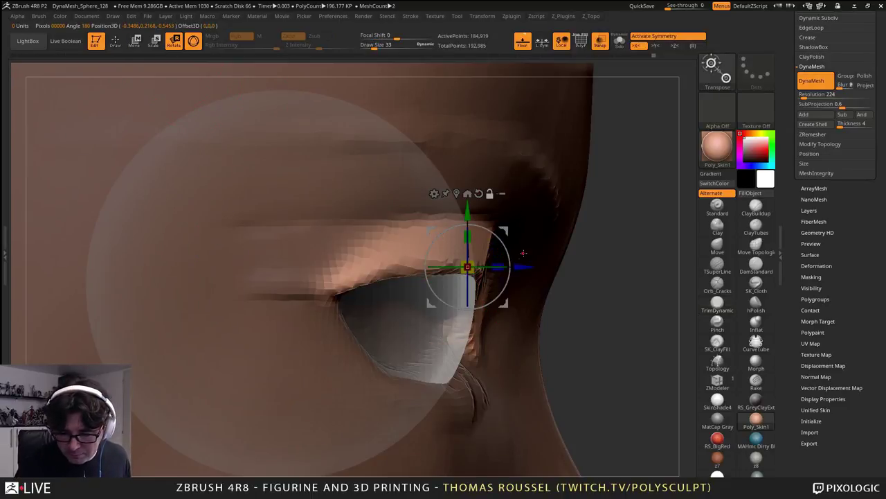
drag(499, 237, 478, 235)
key(ctrl+z)
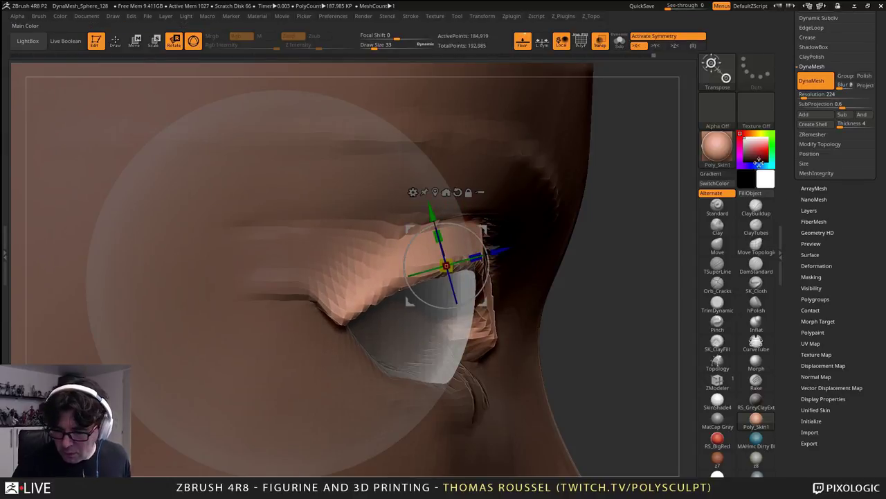
- Adjust the unmasked upper eyelid around the eyeball using the Move brush at draw size 65
click(728, 254)
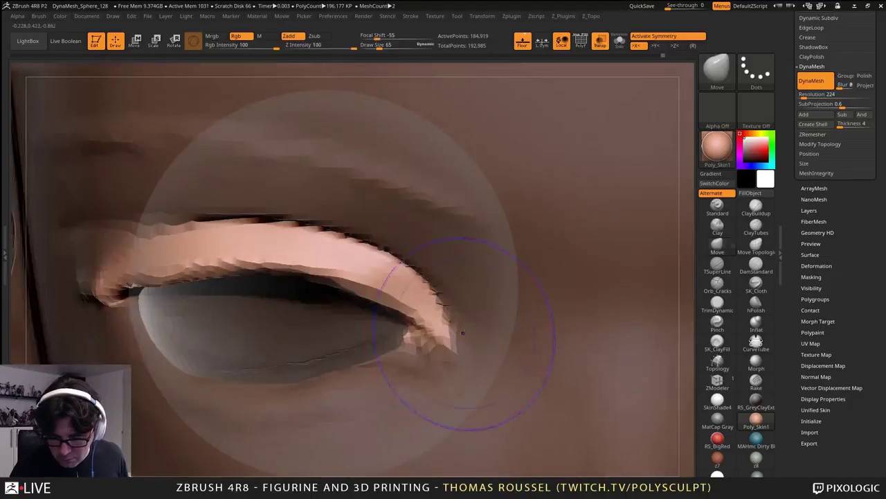
mouse_move(463, 339)
right_down()
mouse_move(451, 340)
mouse_move(405, 295)
mouse_move(367, 215)
right_up()
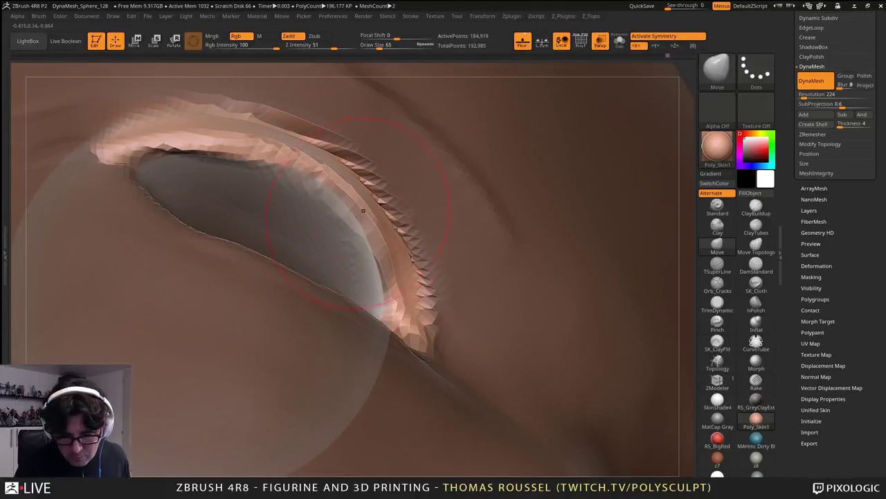
mouse_move(402, 320)
right_down()
mouse_move(483, 246)
mouse_move(418, 227)
right_up()
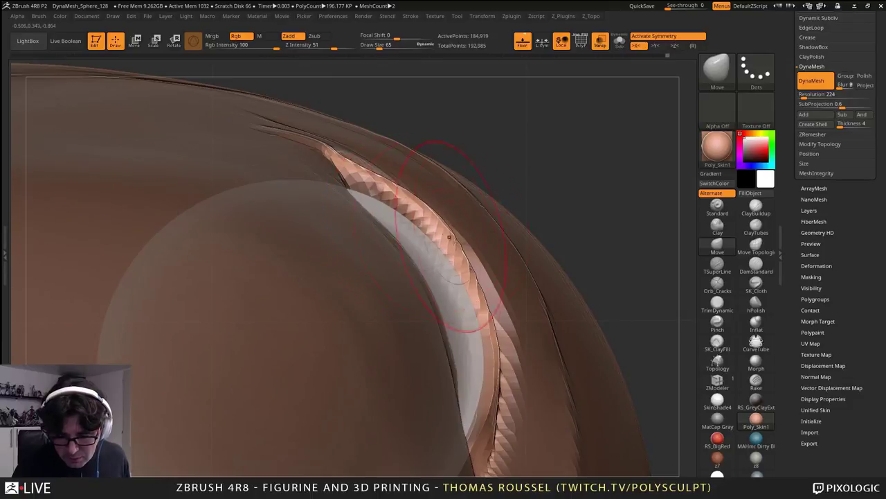
mouse_move(496, 336)
right_down()
mouse_move(516, 409)
mouse_move(573, 360)
mouse_move(558, 331)
right_up()
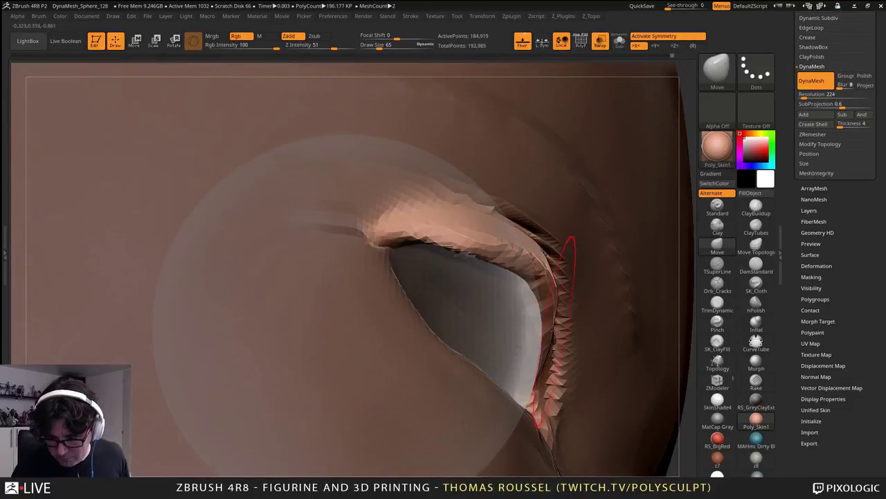
right_drag(557, 374, 523, 324)
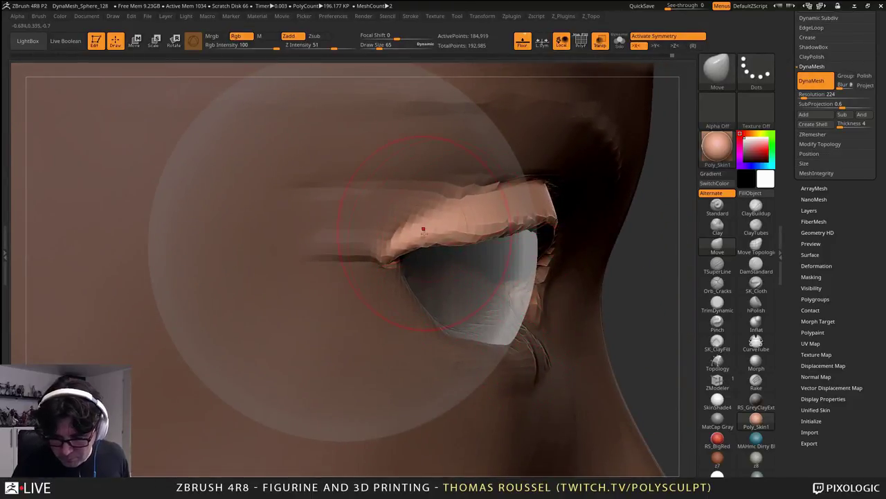
mouse_move(502, 267)
right_down()
mouse_move(409, 267)
mouse_move(460, 265)
right_up()
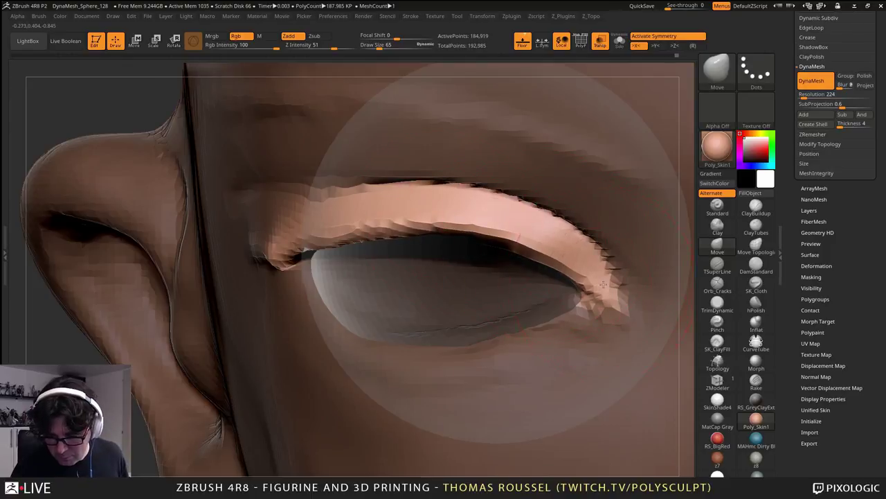
drag(428, 209, 429, 217)
ctrl+right_drag(429, 217, 424, 174)
- Clear the mask and smooth the outer corner and crease of the upper eyelid at draw size 17
ctrl+drag(159, 208, 177, 229)
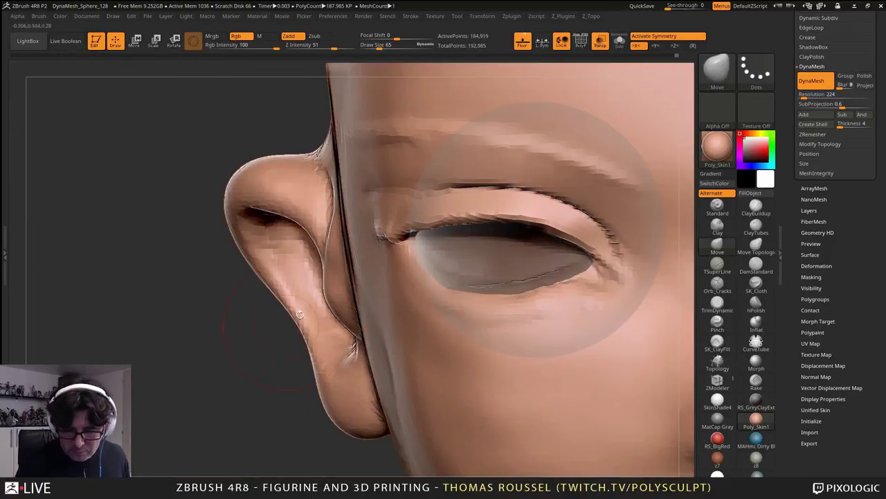
mouse_move(414, 222)
ctrl+right_down()
mouse_move(416, 256)
mouse_move(408, 251)
ctrl+right_up()
key(shift)
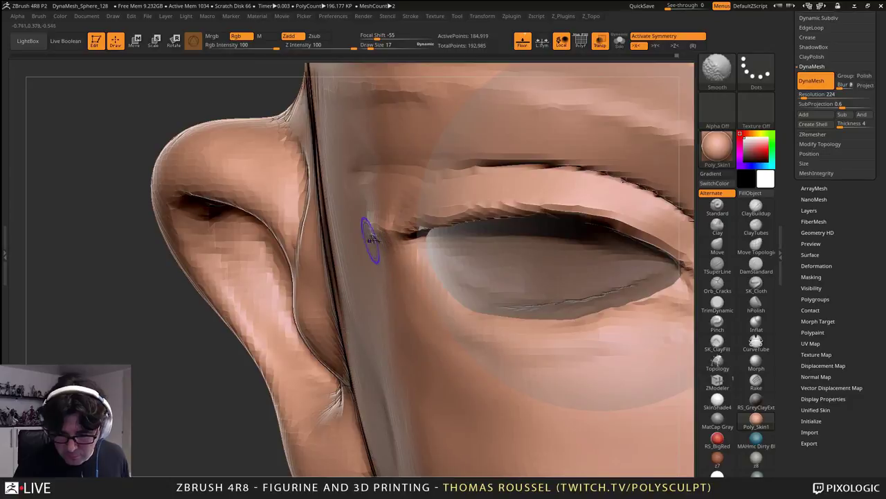
mouse_move(535, 178)
shift+mouse_down()
mouse_move(653, 204)
mouse_move(662, 229)
shift+mouse_up()
ctrl+right_drag(537, 253, 526, 205)
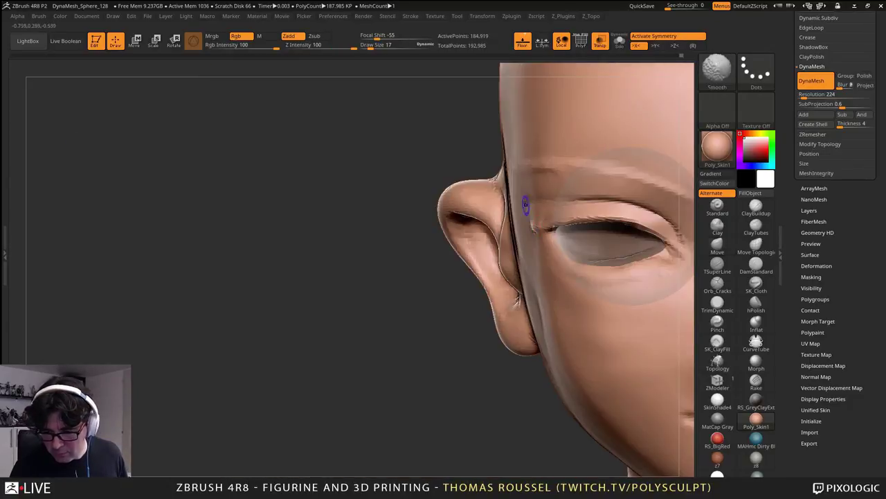
mouse_move(649, 244)
alt+right_down()
mouse_move(459, 246)
mouse_move(475, 297)
alt+right_up()
key(shift)
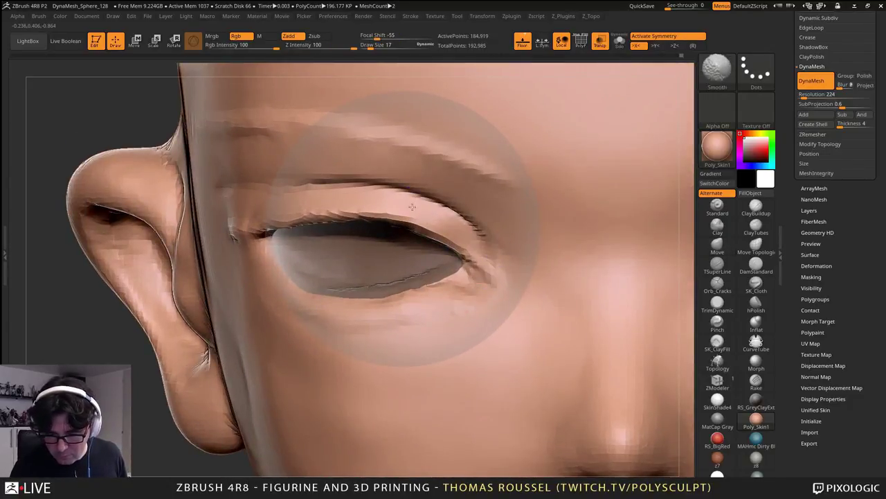
mouse_move(414, 300)
ctrl+right_down()
mouse_move(443, 313)
mouse_move(506, 309)
mouse_move(463, 304)
mouse_move(556, 359)
ctrl+right_up()
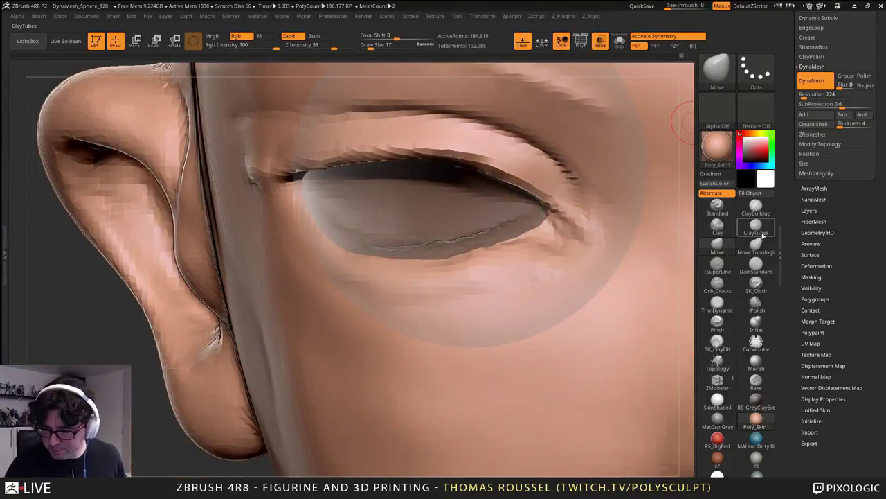
- Build up the lower eyelid along the eye opening with ClayBuildup at draw size 36 and Z Intensity 20
click(756, 208)
right_drag(614, 277, 569, 290)
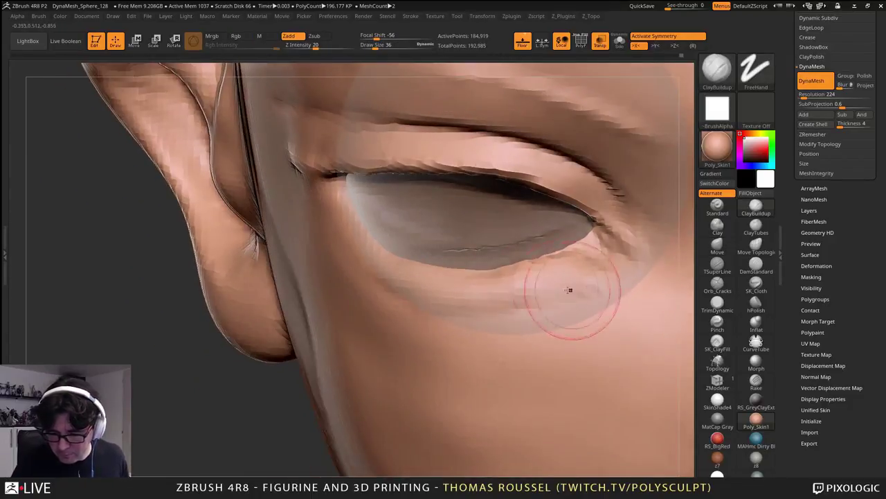
drag(540, 277, 415, 274)
drag(485, 267, 385, 249)
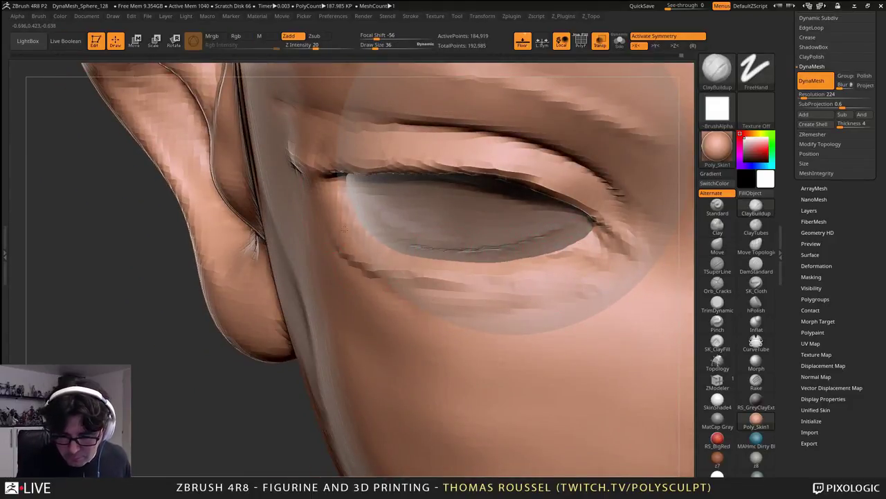
drag(344, 228, 478, 279)
drag(381, 253, 512, 279)
drag(423, 268, 589, 275)
drag(498, 273, 600, 267)
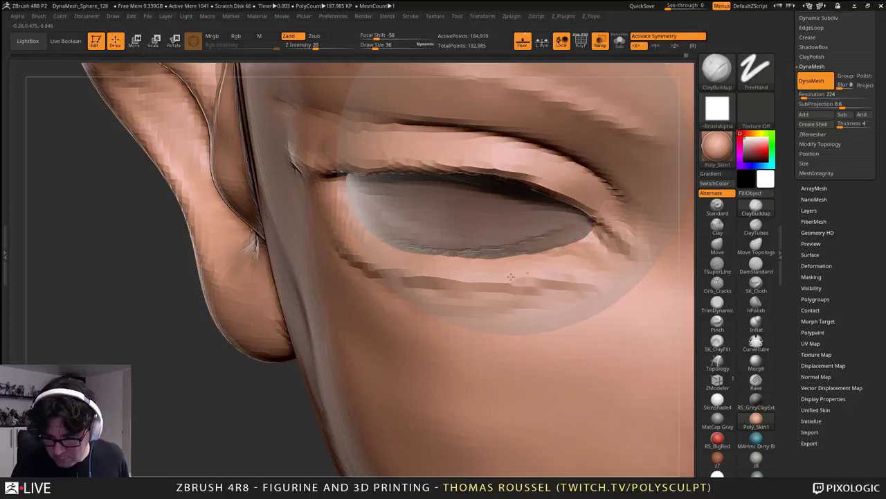
- Add volume beneath the lower eyelid toward the inner corner with ClayBuildup, and smooth the strokes into the cheek
right_drag(557, 287, 478, 290)
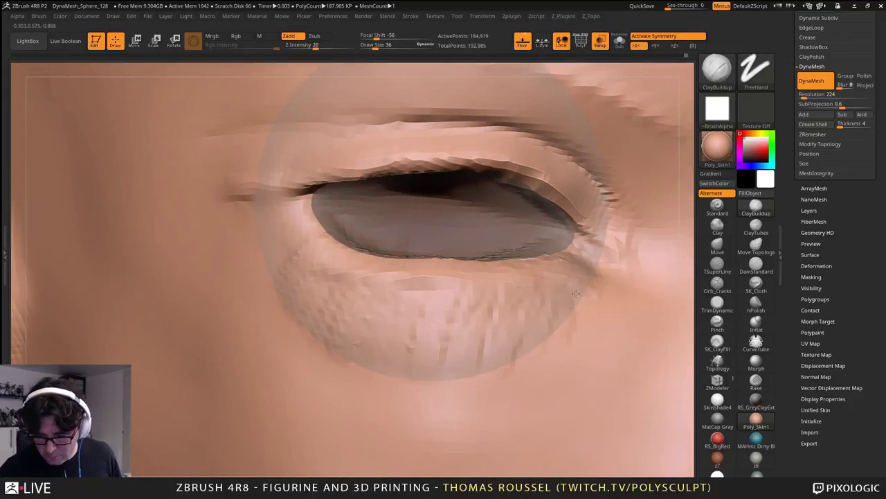
mouse_move(610, 299)
right_down()
mouse_move(632, 299)
mouse_move(652, 276)
right_up()
drag(611, 295, 509, 353)
drag(598, 304, 475, 333)
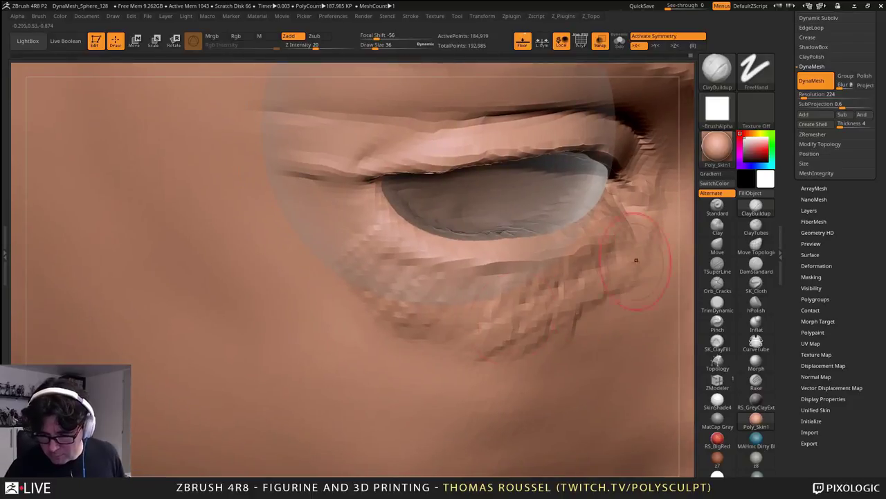
drag(606, 277, 471, 308)
mouse_move(587, 290)
mouse_down()
mouse_move(443, 267)
mouse_move(488, 329)
mouse_up()
mouse_move(618, 256)
shift+mouse_down()
mouse_move(453, 288)
mouse_move(325, 222)
shift+mouse_up()
right_drag(533, 277, 395, 231)
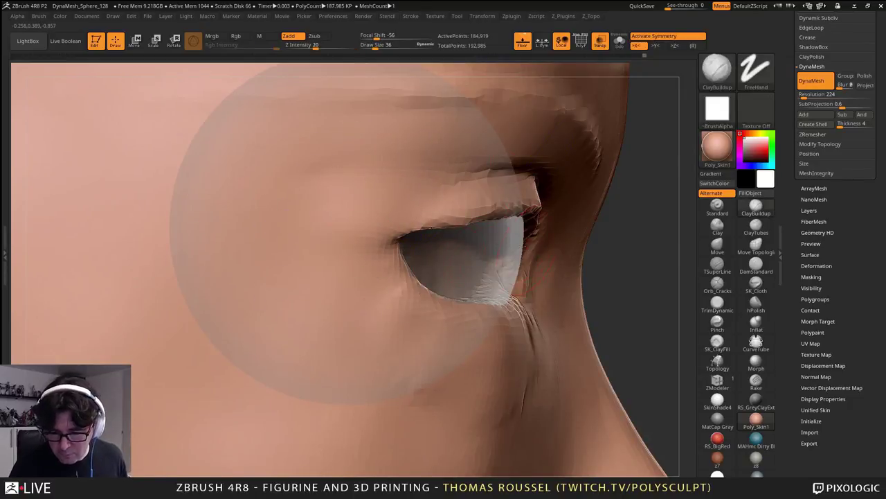
- Remesh the head with DynaMesh and reduce the ClayBuildup draw size to 17
right_drag(528, 254, 536, 346)
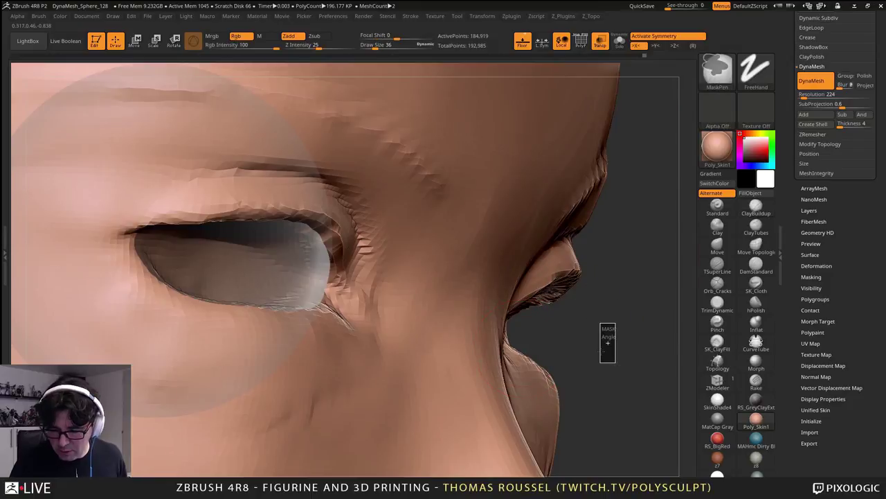
ctrl+drag(601, 351, 600, 362)
right_drag(599, 352, 469, 294)
key(s)
drag(457, 269, 449, 269)
mouse_move(457, 270)
right_down()
mouse_move(413, 273)
mouse_move(544, 289)
mouse_move(553, 303)
mouse_move(655, 239)
right_up()
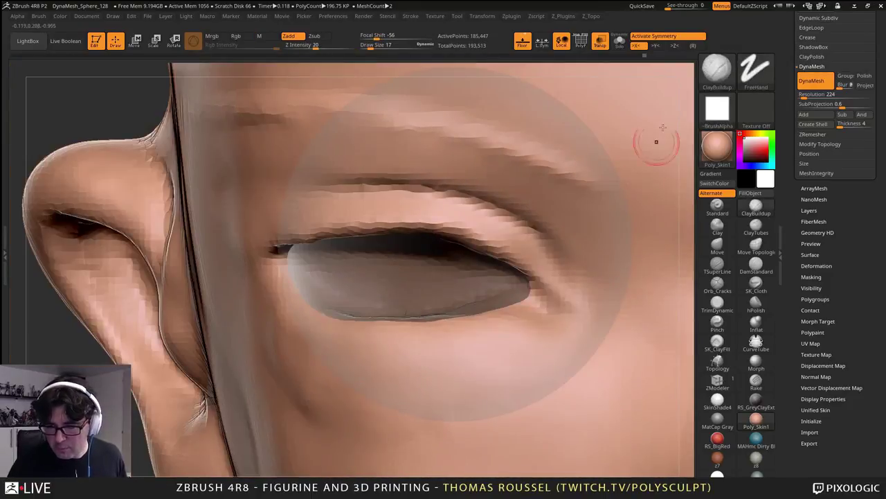
- Turn off the Transp display and check the eye shape from the front
click(600, 42)
alt+right_drag(518, 308, 578, 302)
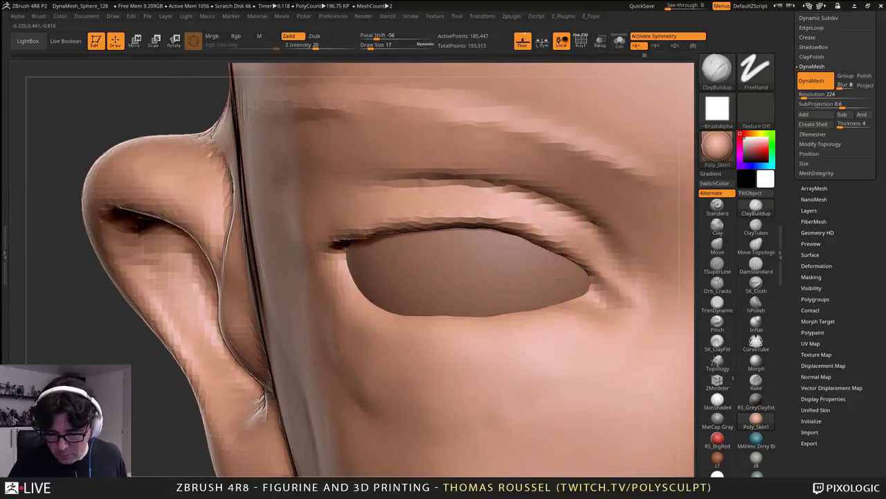
alt+right_drag(552, 250, 451, 197)
ctrl+right_drag(450, 235, 416, 310)
right_drag(355, 296, 459, 296)
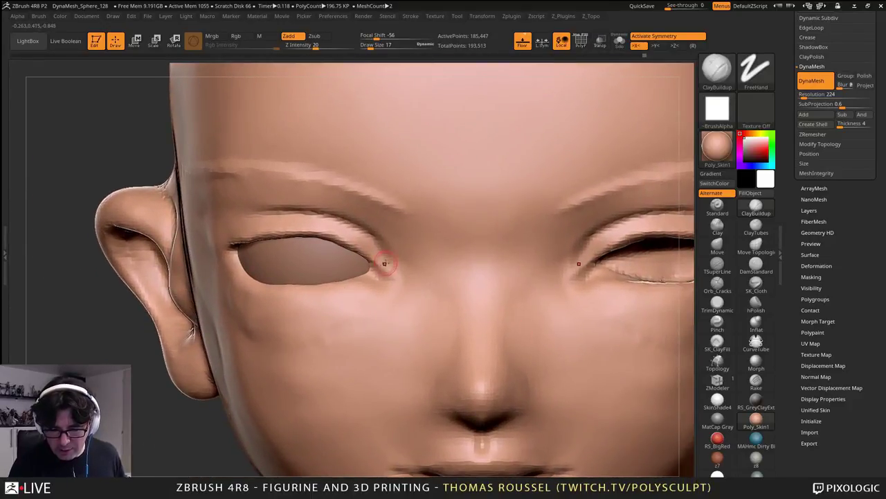
mouse_move(419, 264)
right_down()
mouse_move(370, 277)
mouse_move(370, 263)
mouse_move(431, 277)
mouse_move(444, 306)
right_up()
- Pull the inner eye corner toward the nose and raise the upper lid using the Move brush at draw size 150
click(722, 244)
key(s)
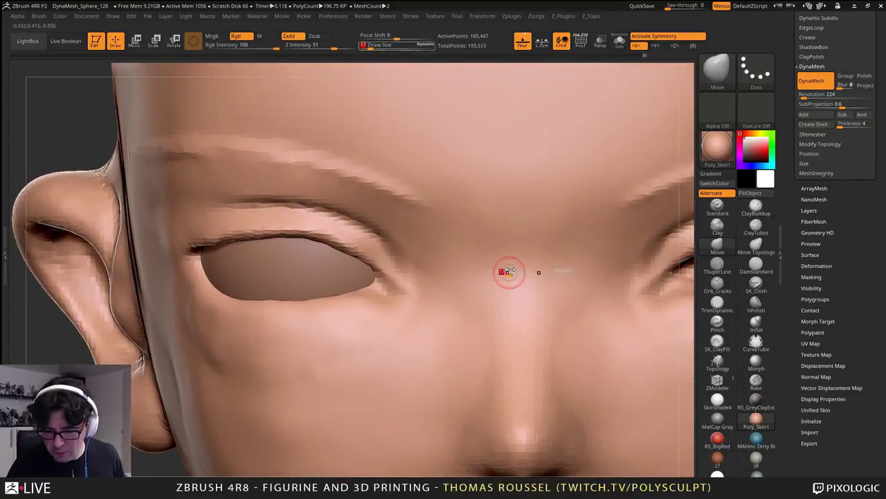
drag(510, 272, 529, 270)
drag(380, 277, 387, 275)
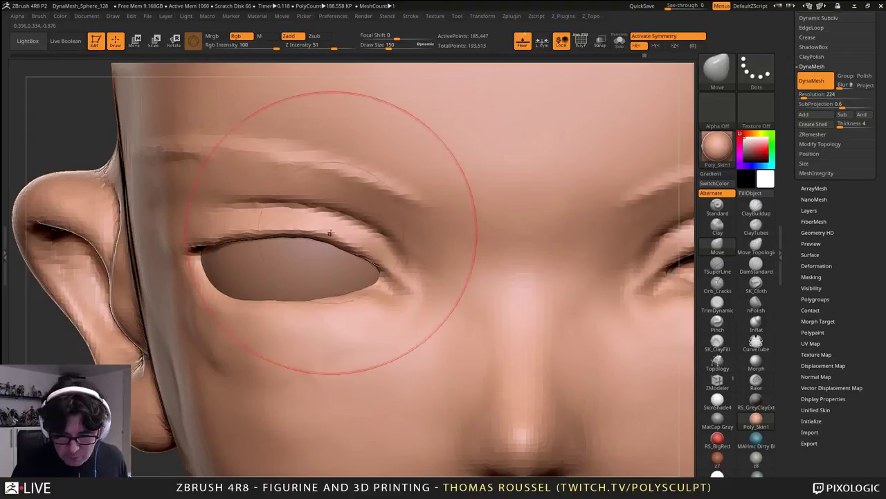
drag(338, 234, 335, 229)
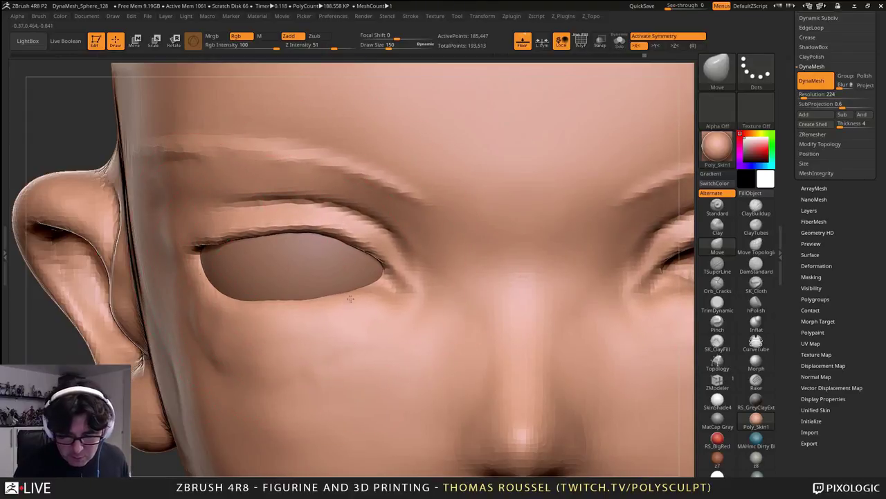
- Raise and round the upper lid rim from the inner to the outer corner using the Move brush at draw size 87
key(s)
mouse_move(384, 252)
mouse_down()
mouse_move(374, 253)
mouse_move(387, 264)
mouse_up()
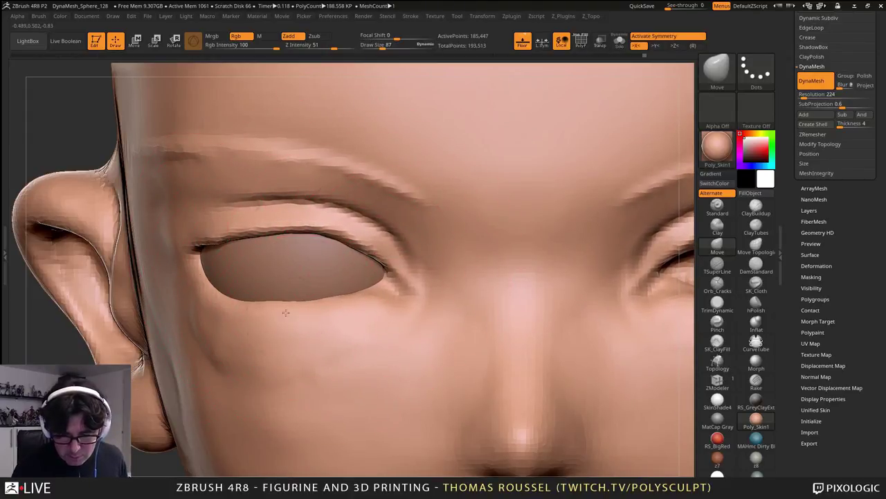
drag(346, 238, 350, 231)
drag(276, 234, 274, 230)
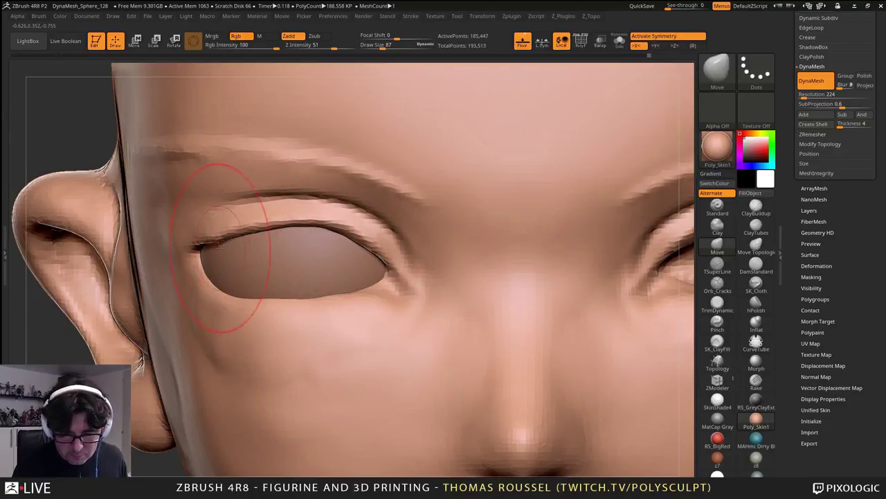
drag(215, 242, 214, 238)
drag(296, 230, 294, 223)
drag(385, 249, 371, 251)
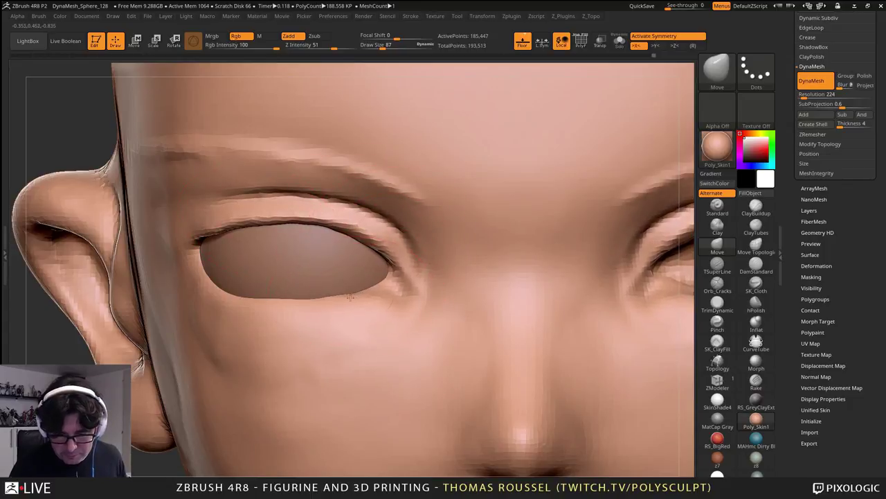
- Adjust the outer part of the lower lid rim in side view with the Move brush, and reduce its draw size to 44
right_drag(309, 299, 423, 332)
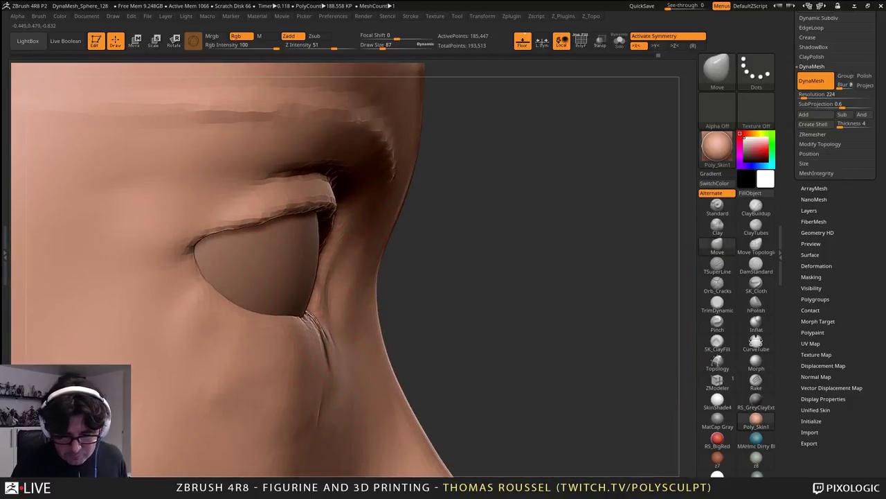
key(s)
key(s)
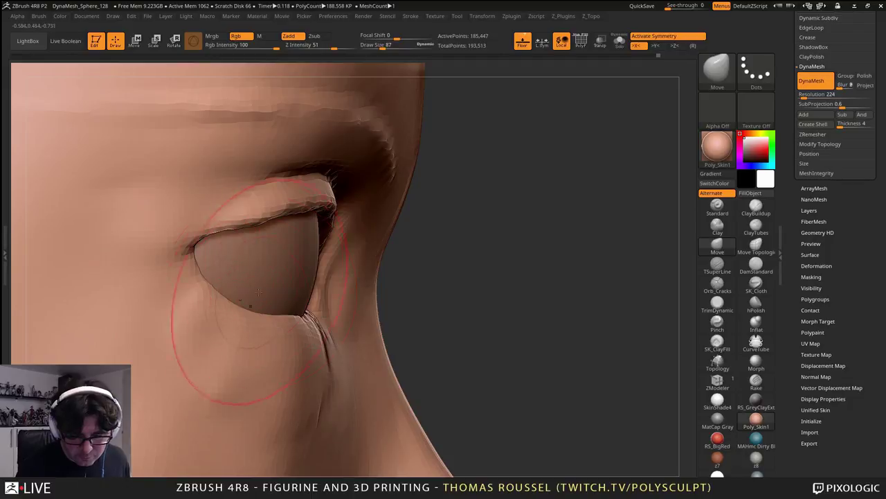
mouse_move(211, 302)
mouse_down()
mouse_move(222, 297)
mouse_move(217, 284)
mouse_up()
key(s)
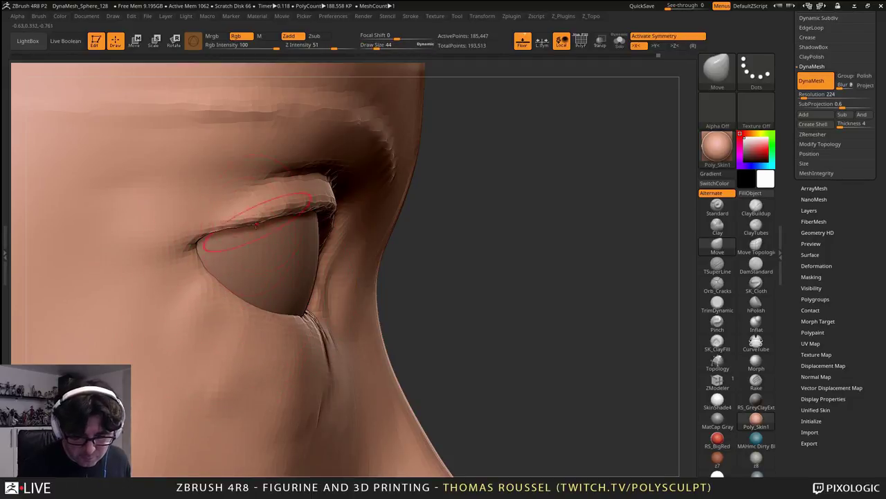
- Reshape the inner and outer corners of the eye opening with the Move brush, varying the draw size up to 161
mouse_move(299, 322)
right_down()
mouse_move(228, 322)
mouse_move(263, 304)
mouse_move(312, 298)
mouse_move(347, 324)
mouse_move(360, 293)
right_up()
key(s)
mouse_move(348, 294)
mouse_down()
mouse_move(360, 294)
mouse_move(337, 297)
mouse_up()
key(s)
mouse_move(330, 282)
mouse_down()
mouse_move(337, 274)
mouse_move(324, 261)
mouse_up()
drag(350, 313, 338, 308)
key(s)
drag(196, 251, 210, 249)
key(s)
drag(152, 268, 151, 261)
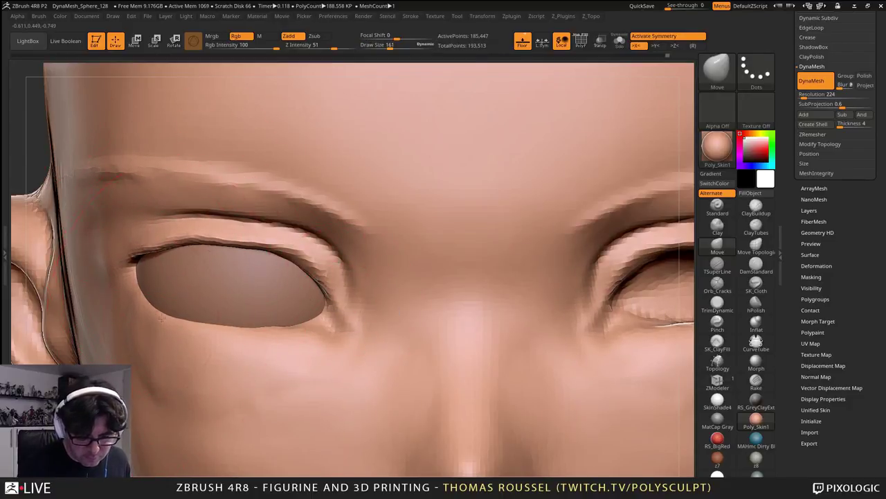
- Refine the lower lid near the inner corner and the upper lid's arch using the Move brush at draw size 65
key(bracketleft)
key(bracketleft)
key(bracketleft)
drag(296, 339, 297, 334)
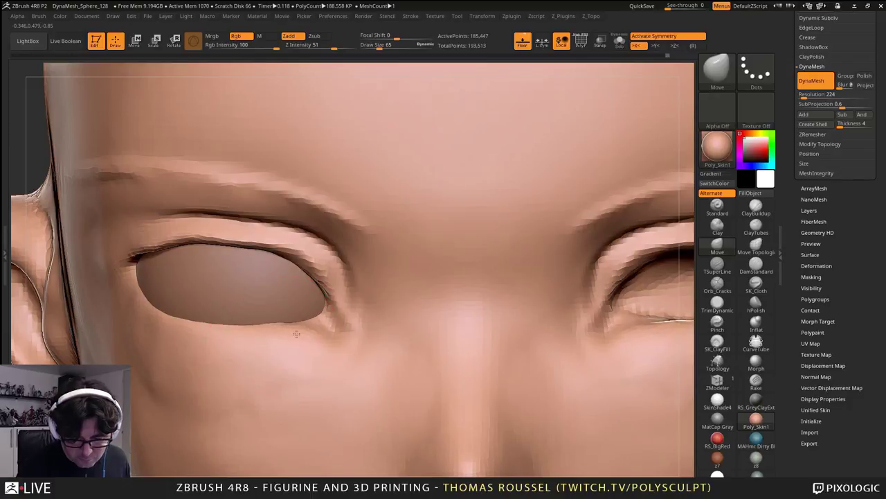
drag(285, 262, 250, 235)
drag(309, 268, 329, 277)
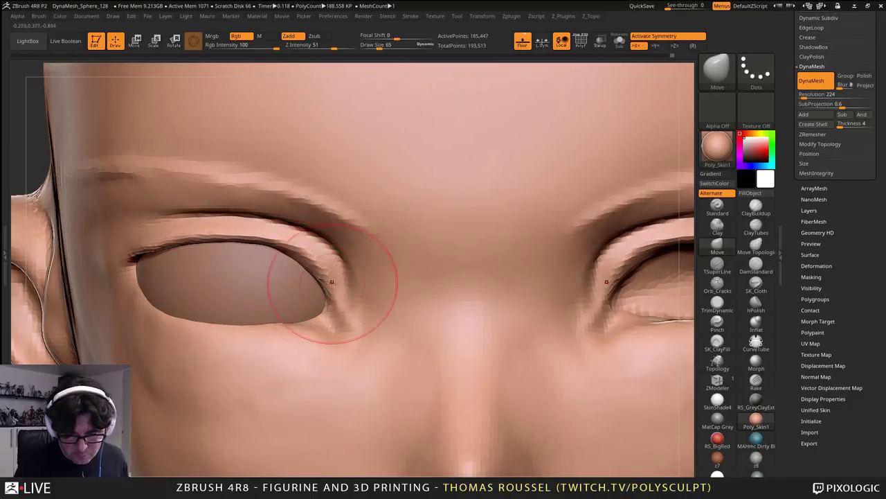
- Build up the lower lid rim with the ClayBuildup brush at draw size 36 and smooth the strokes into the cheek
ctrl+right_drag(332, 283, 332, 257)
drag(328, 238, 290, 205)
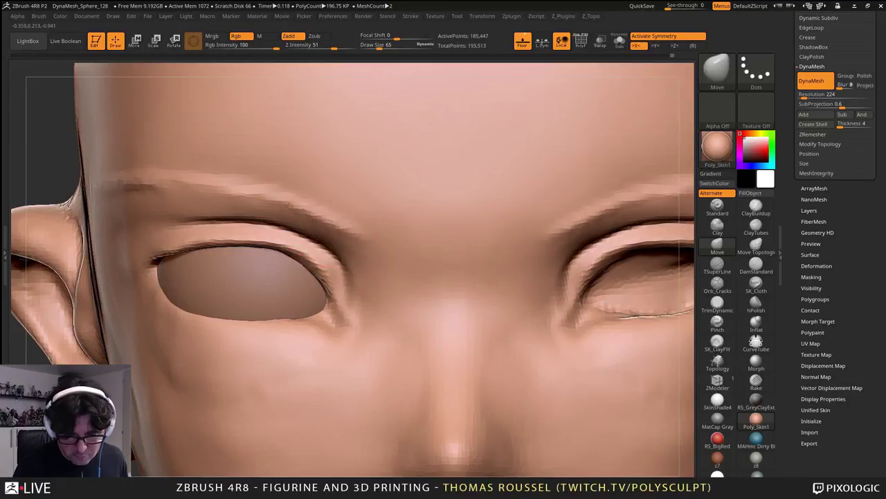
mouse_move(250, 199)
alt+right_down()
mouse_move(319, 215)
mouse_move(332, 243)
alt+right_up()
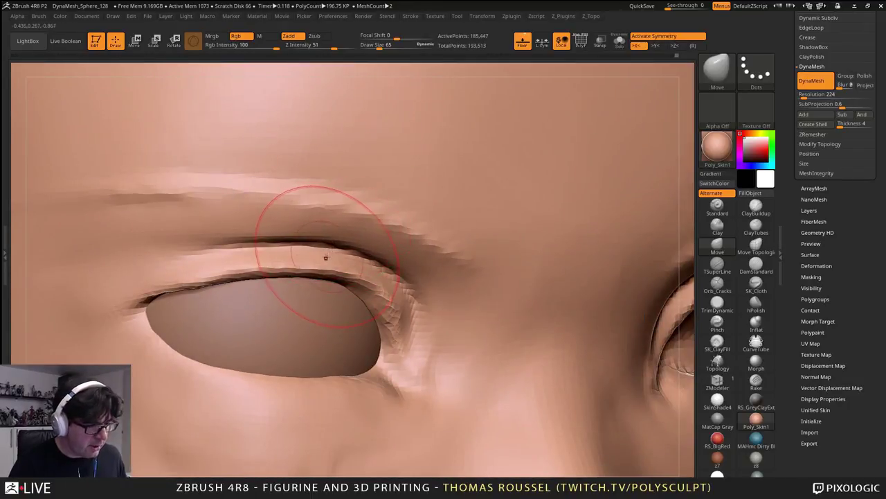
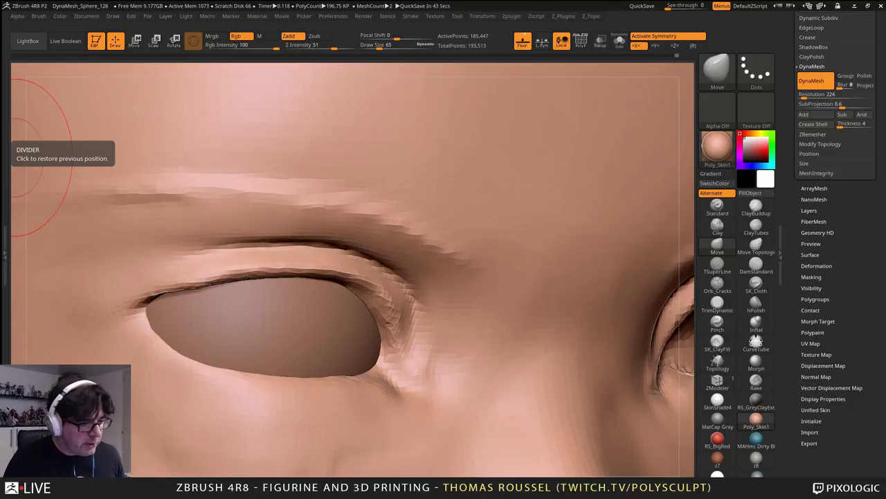
drag(15, 158, 541, 297)
mouse_move(542, 296)
alt+right_down()
mouse_move(577, 297)
mouse_move(601, 347)
alt+right_up()
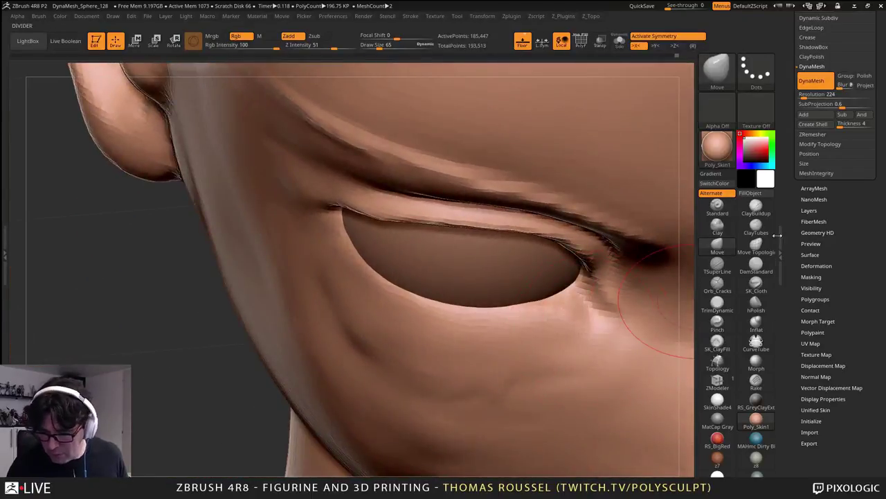
click(755, 208)
key(s)
drag(563, 317, 559, 316)
right_drag(559, 317, 565, 367)
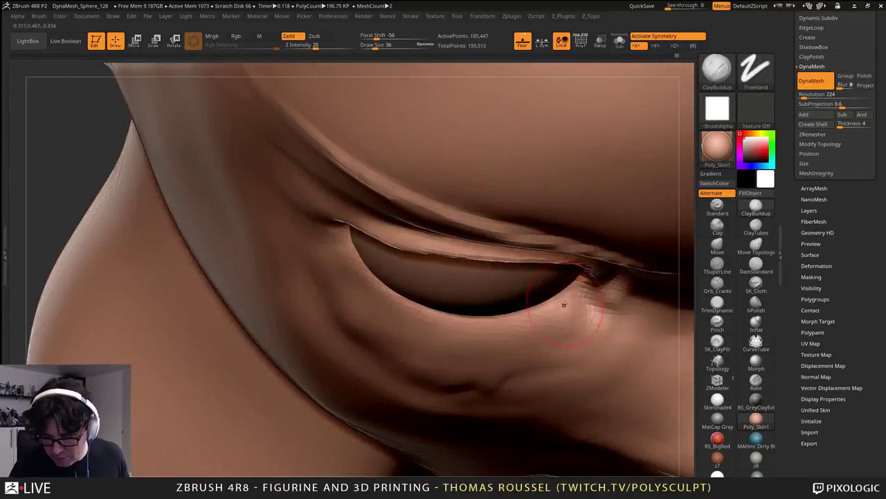
mouse_move(564, 307)
mouse_down()
mouse_move(493, 329)
mouse_move(409, 325)
mouse_move(349, 260)
mouse_move(417, 317)
mouse_move(500, 323)
mouse_move(550, 315)
mouse_up()
right_drag(550, 315, 541, 302)
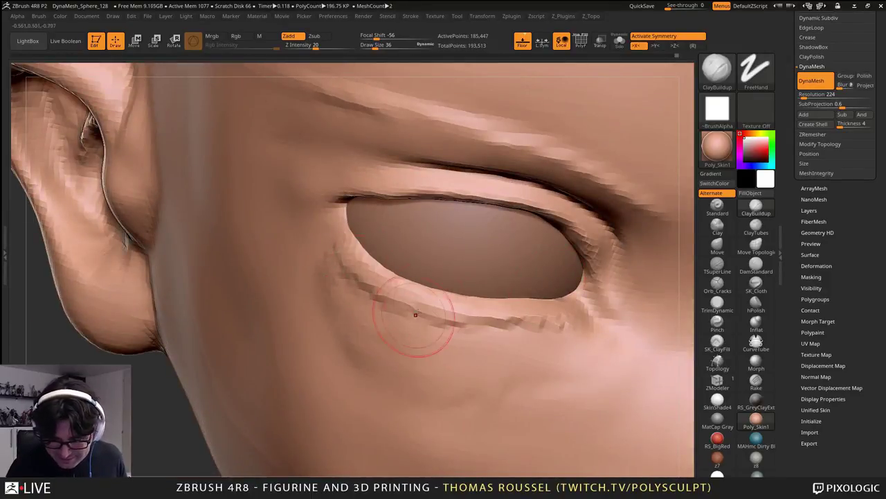
mouse_move(405, 326)
shift+mouse_down()
mouse_move(373, 291)
mouse_move(485, 340)
mouse_move(530, 322)
mouse_move(529, 345)
shift+mouse_up()
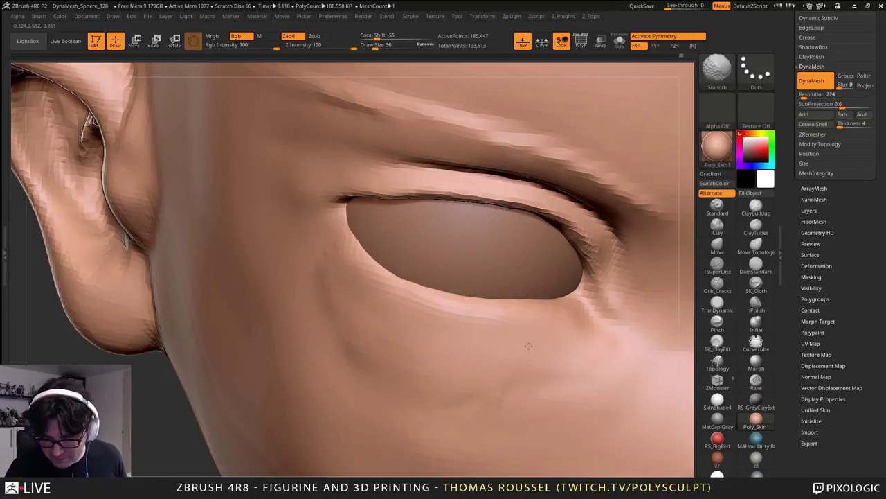
- Make the eyeball subtool active and copy it to the other eye socket with Mirror And Weld
ctrl+right_drag(337, 305, 312, 256)
alt+click(488, 280)
alt+right_drag(488, 281, 307, 272)
drag(844, 216, 843, 243)
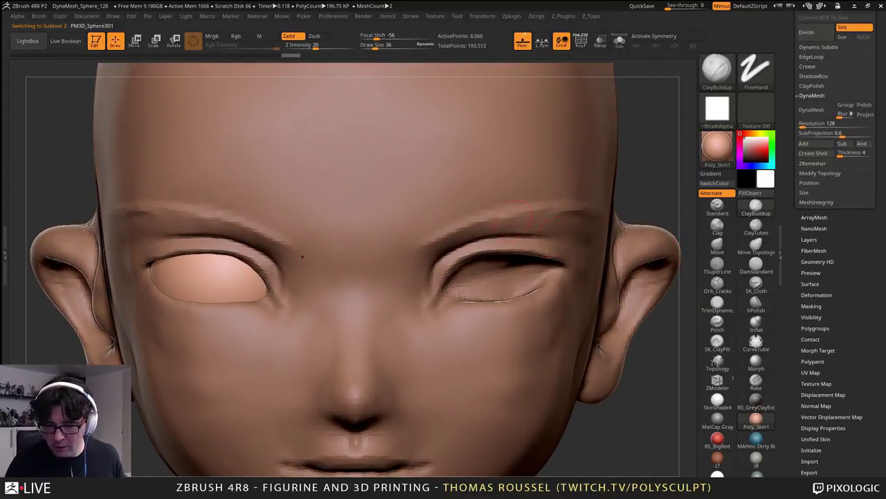
key(z)
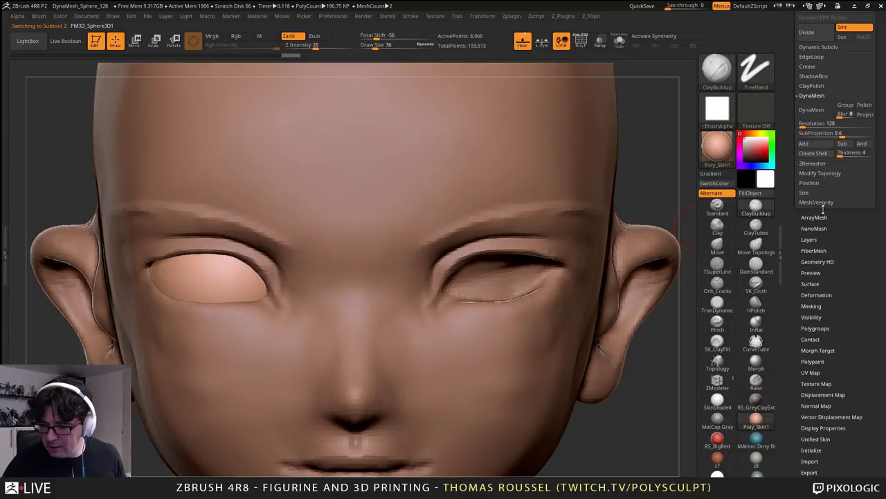
click(823, 173)
click(827, 144)
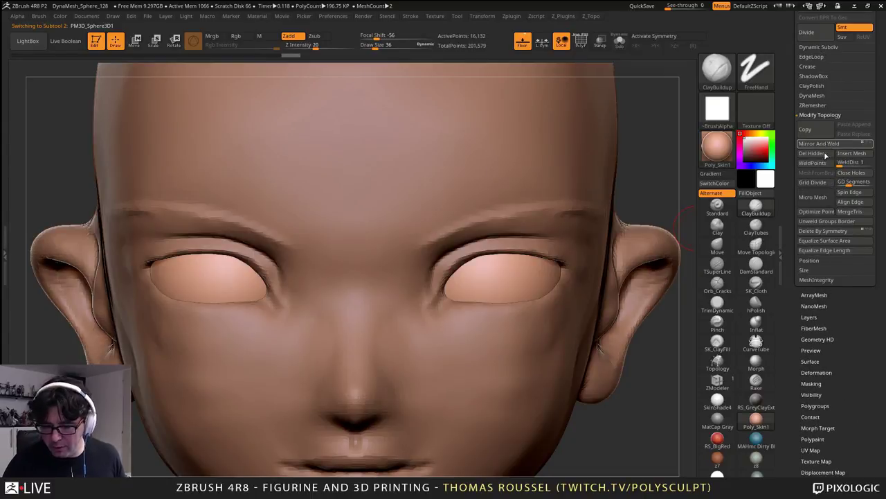
- Return to the head subtool and raise the lower lid edge using the Move brush at draw size 108
alt+right_drag(481, 318, 535, 269)
ctrl+right_drag(535, 269, 532, 252)
alt+right_drag(469, 266, 399, 287)
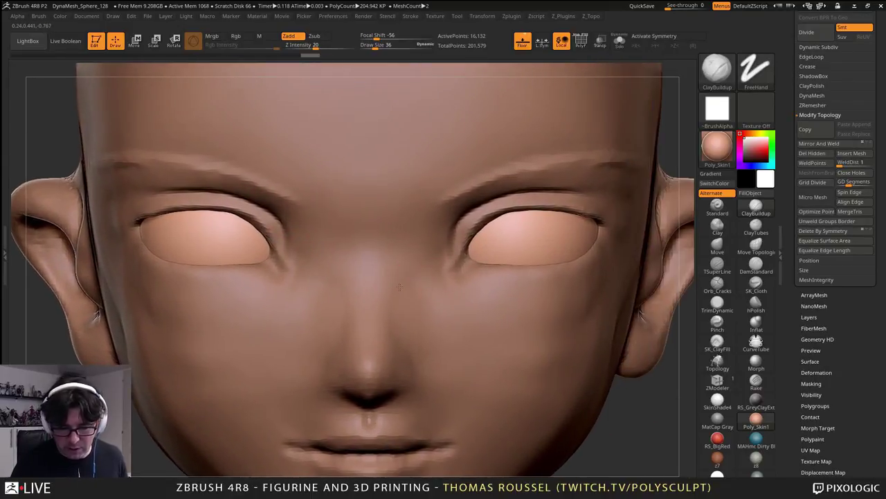
alt+click(268, 218)
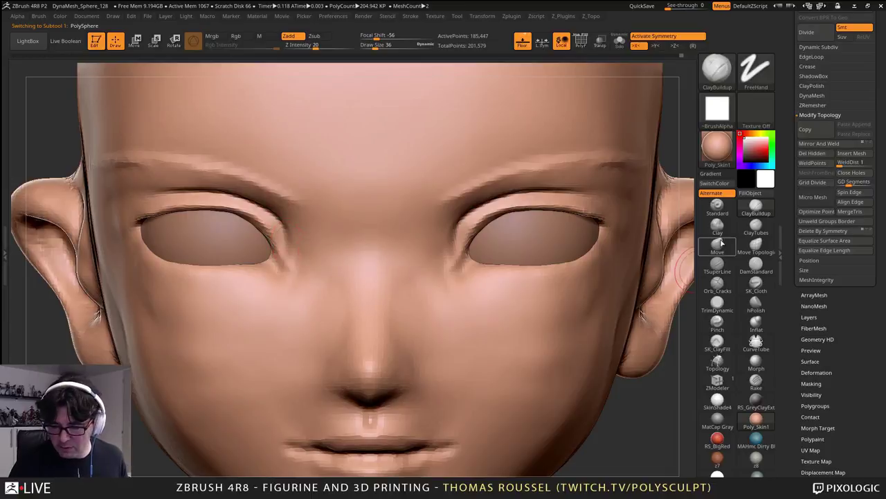
click(721, 244)
key(s)
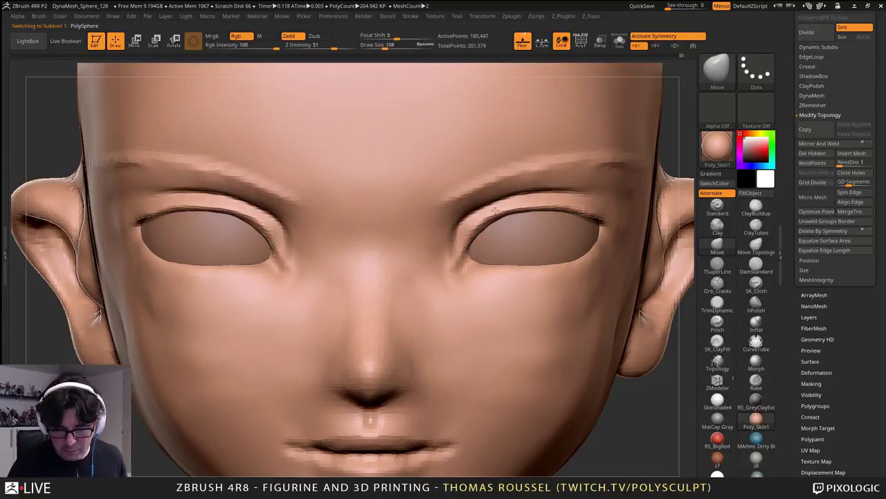
mouse_move(485, 278)
mouse_down()
mouse_move(479, 268)
mouse_move(526, 273)
mouse_up()
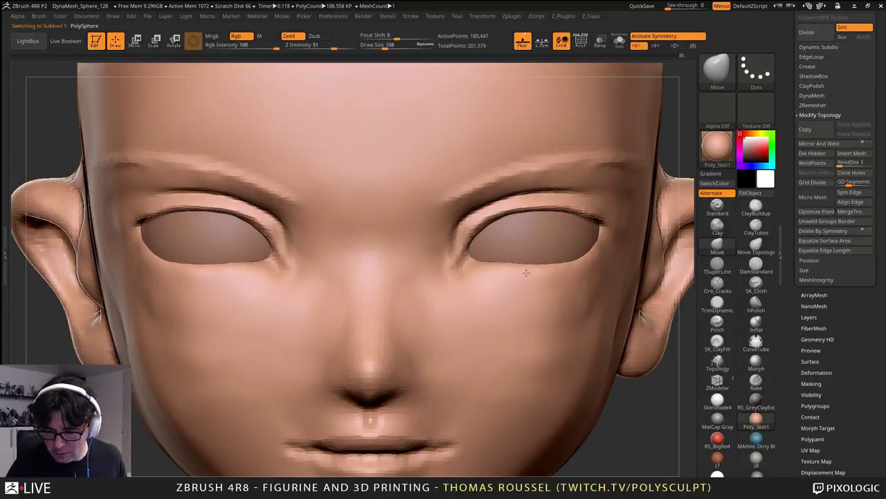
- Refine the eye corners and lid edges from front and side with the Move brush, reducing the draw size to 79 and down to 49
key(s)
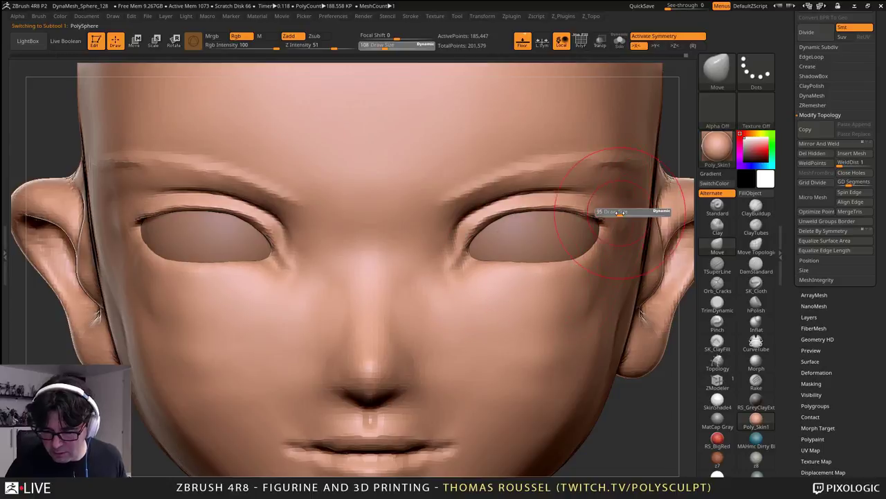
drag(620, 213, 608, 217)
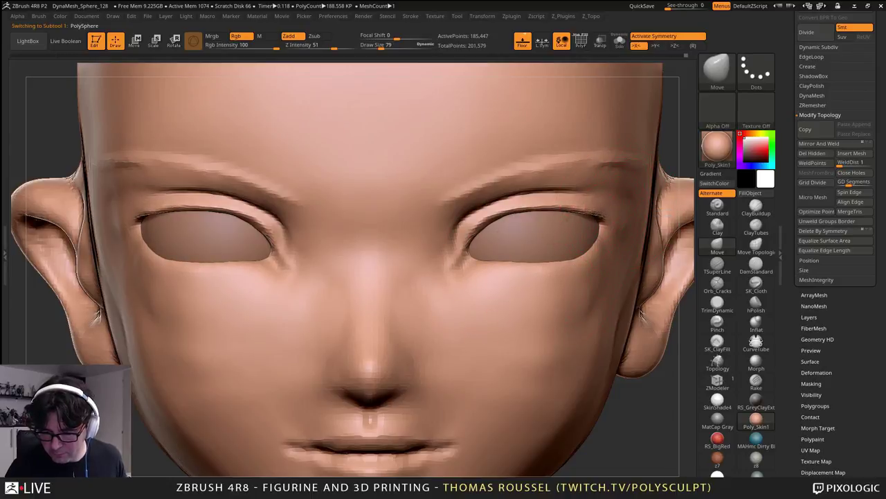
right_drag(608, 232, 495, 227)
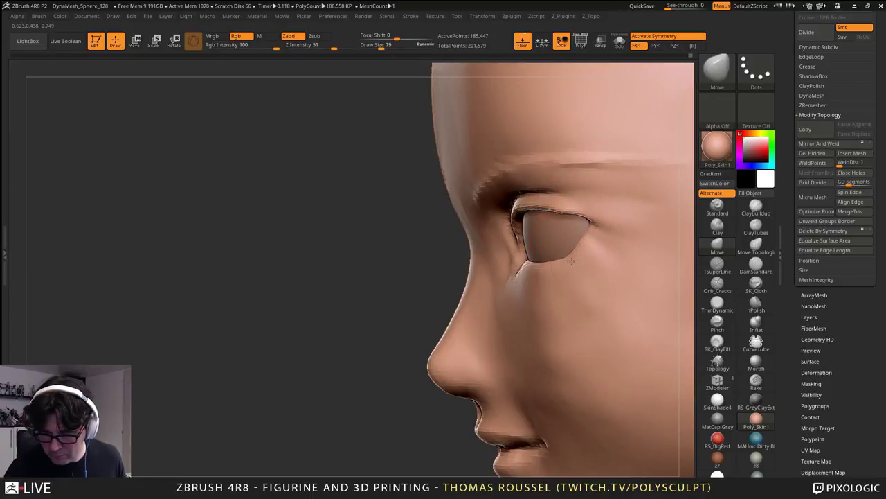
mouse_move(573, 237)
shift+right_down()
mouse_move(614, 221)
mouse_move(608, 251)
mouse_move(570, 244)
mouse_move(578, 228)
shift+right_up()
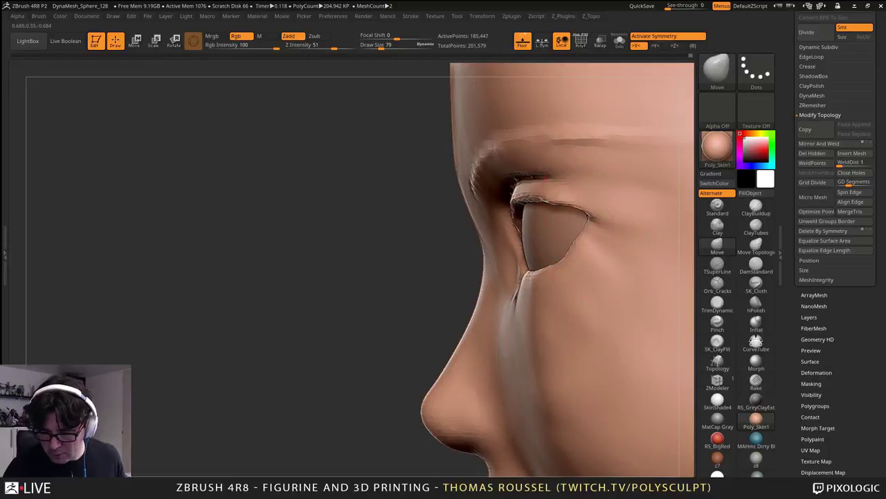
right_drag(521, 282, 559, 265)
key(s)
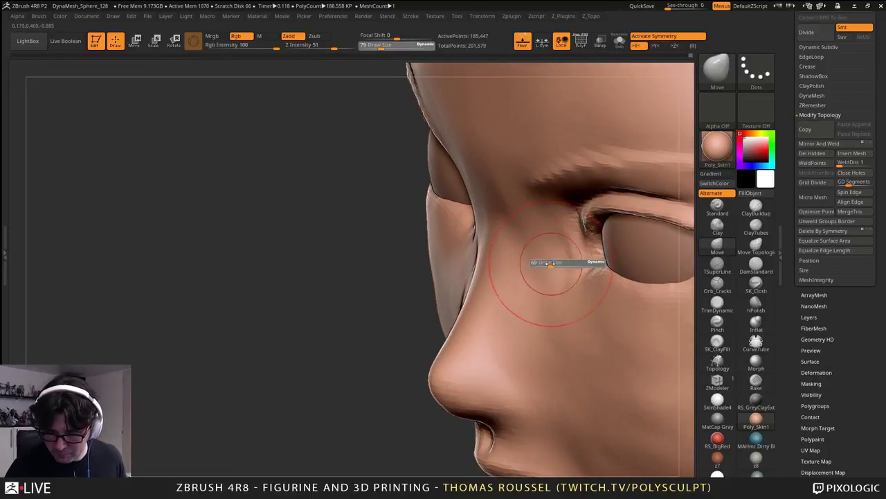
drag(558, 264, 552, 265)
shift+right_drag(562, 272, 593, 267)
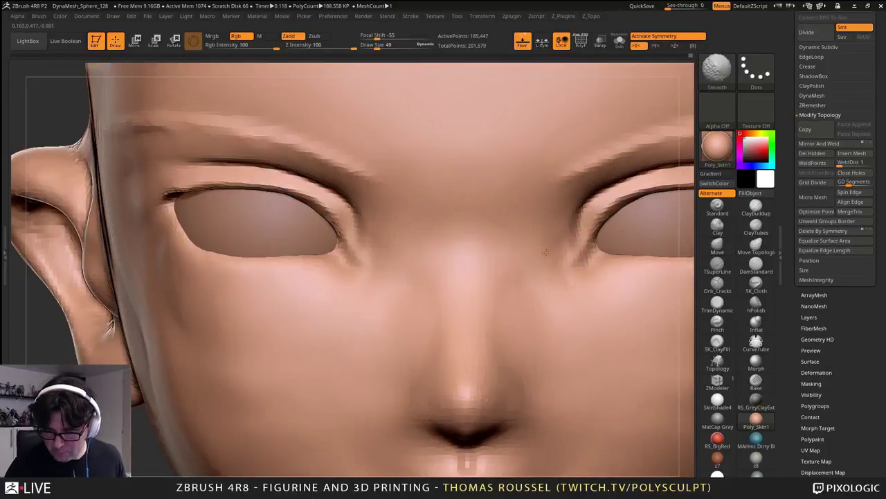
drag(567, 206, 615, 183)
- Carve a crease beneath the lower lid between the outer and inner corners with the DamStandard brush at draw size 27
mouse_move(619, 185)
alt+right_down()
mouse_move(535, 221)
mouse_move(635, 211)
mouse_move(613, 326)
mouse_move(616, 300)
alt+right_up()
click(758, 266)
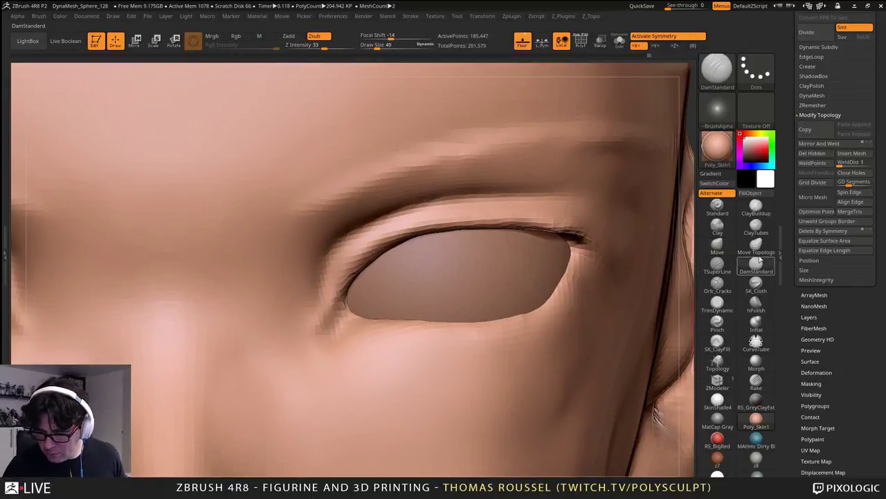
key(s)
drag(576, 261, 573, 261)
right_drag(573, 263, 574, 264)
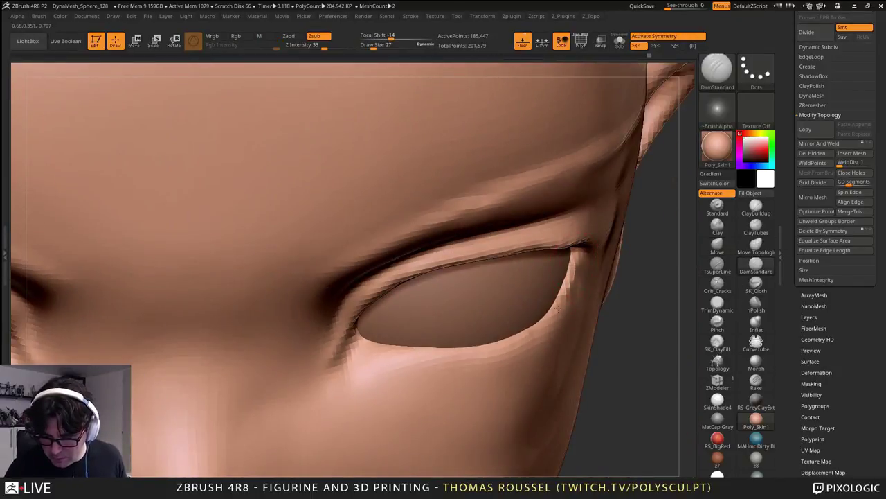
mouse_move(569, 291)
mouse_down()
mouse_move(543, 325)
mouse_move(495, 354)
mouse_move(440, 365)
mouse_move(386, 357)
mouse_up()
mouse_move(338, 376)
mouse_down()
mouse_move(506, 351)
mouse_move(533, 339)
mouse_move(561, 304)
mouse_up()
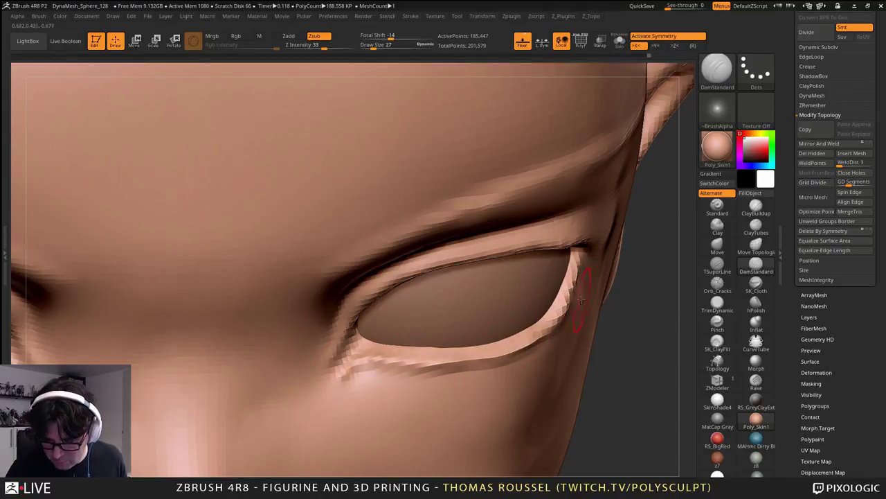
- Carve the upper lid's lower edge with DamStandard from the inner corner to past the outer corner of the eye
right_drag(581, 300, 583, 244)
drag(570, 224, 604, 239)
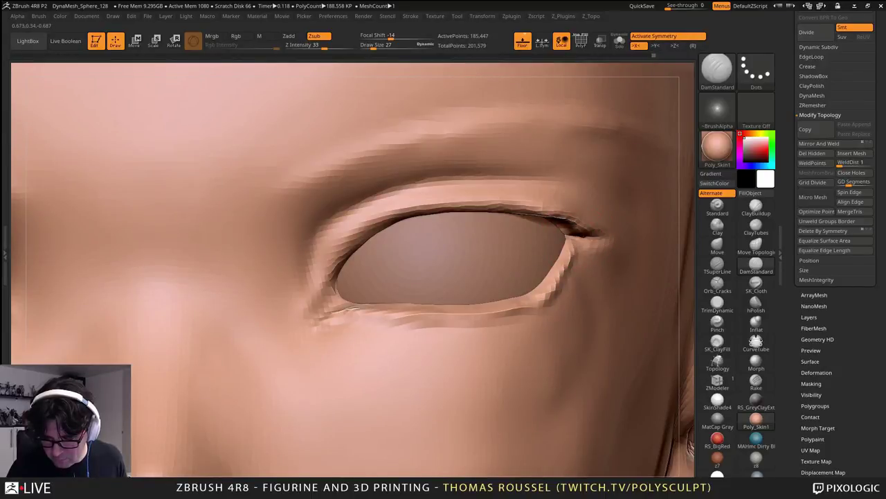
right_drag(588, 257, 547, 237)
mouse_move(318, 290)
mouse_down()
mouse_move(331, 246)
mouse_move(380, 208)
mouse_up()
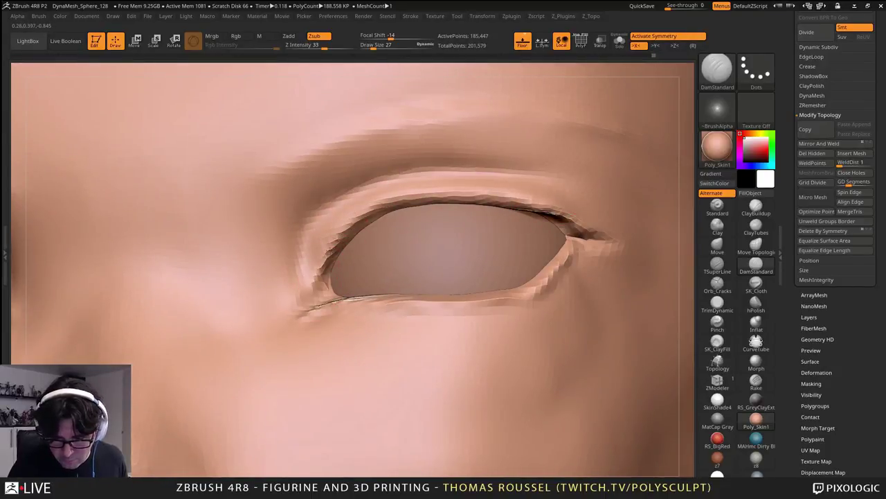
mouse_move(331, 246)
mouse_down()
mouse_move(442, 200)
mouse_move(505, 202)
mouse_up()
drag(425, 201, 599, 232)
drag(525, 209, 644, 240)
drag(589, 225, 647, 238)
right_drag(626, 257, 596, 271)
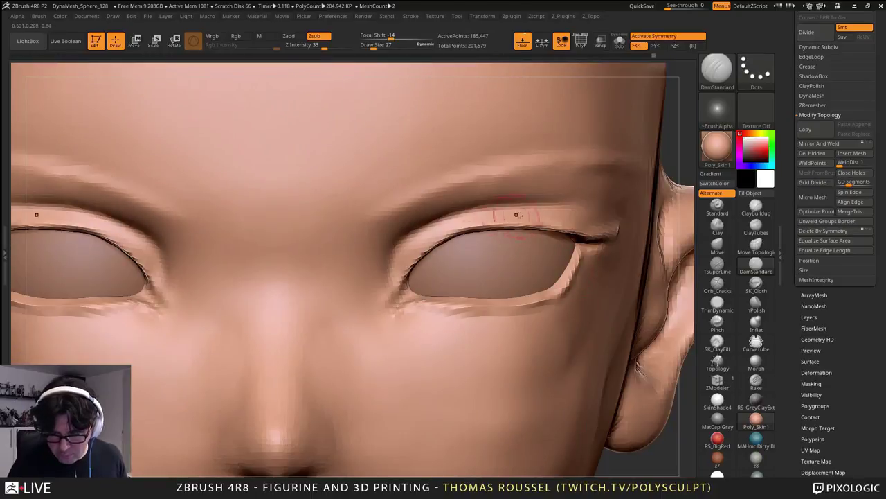
- Deepen the fold above the upper lid with DamStandard, extending it outward, and smooth its outer end
mouse_move(404, 239)
mouse_down()
mouse_move(385, 267)
mouse_move(501, 206)
mouse_move(626, 209)
mouse_up()
mouse_move(552, 206)
mouse_down()
mouse_move(616, 208)
mouse_move(593, 204)
mouse_up()
right_drag(623, 214, 544, 212)
shift+drag(582, 211, 651, 203)
right_drag(643, 202, 686, 206)
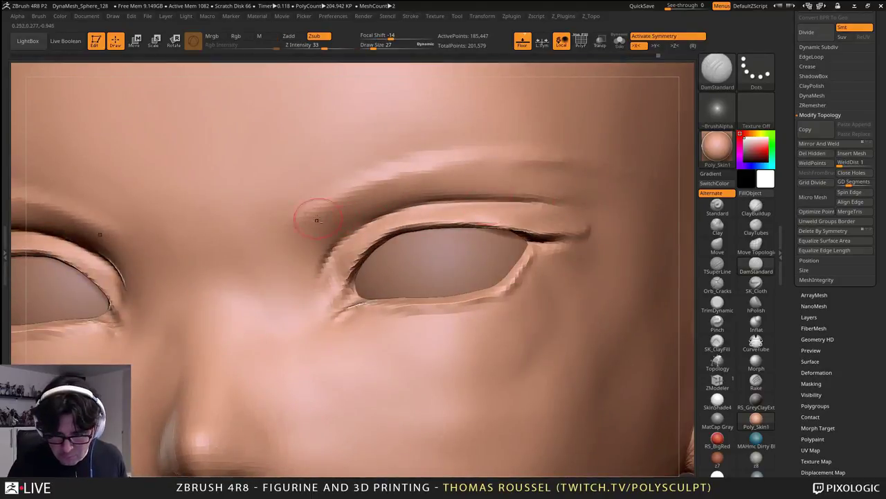
- Carve a line along the underside of the eyebrow with DamStandard and smooth the area just below it
mouse_move(304, 223)
mouse_down()
mouse_move(419, 172)
mouse_move(646, 175)
mouse_up()
mouse_move(309, 225)
mouse_down()
mouse_move(465, 166)
mouse_move(637, 172)
mouse_move(320, 207)
mouse_move(563, 154)
mouse_move(625, 165)
mouse_up()
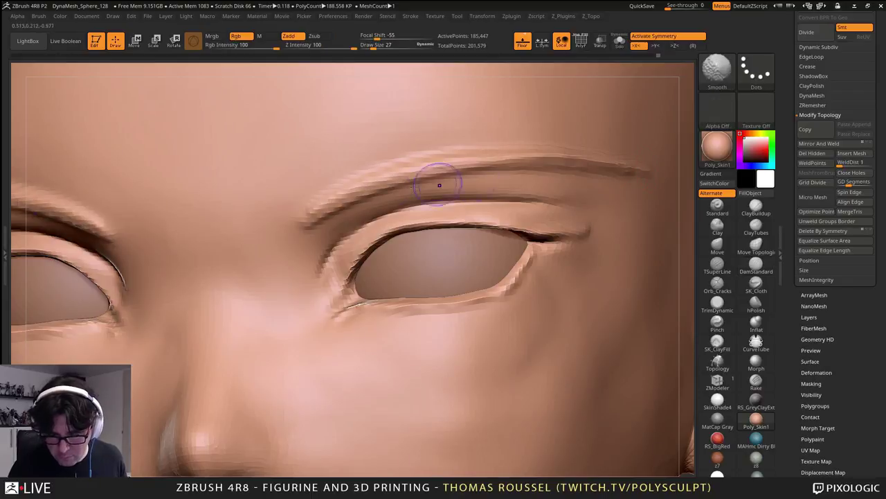
mouse_move(439, 184)
shift+mouse_down()
mouse_move(322, 213)
mouse_move(544, 158)
shift+mouse_up()
- Smooth the lower lid rim from the inner to the outer corner of the eye
mouse_move(527, 227)
right_down()
mouse_move(524, 160)
mouse_move(514, 179)
mouse_move(507, 276)
right_up()
mouse_move(358, 302)
shift+mouse_down()
mouse_move(482, 295)
mouse_move(529, 263)
shift+mouse_up()
shift+drag(492, 295, 521, 281)
ctrl+right_drag(488, 315, 482, 266)
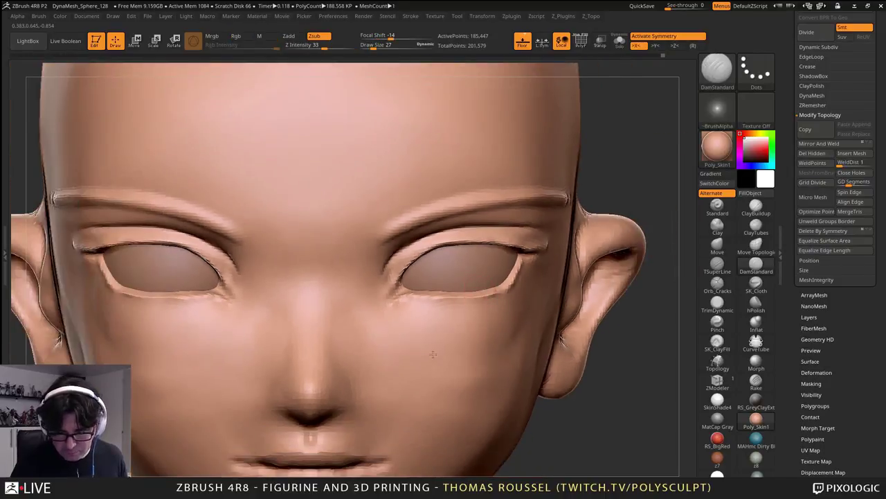
- Carve a crease beneath the lower lip with DamStandard, then smooth the mouth corners and the philtrum
alt+right_drag(433, 356, 477, 249)
ctrl+right_drag(449, 311, 440, 382)
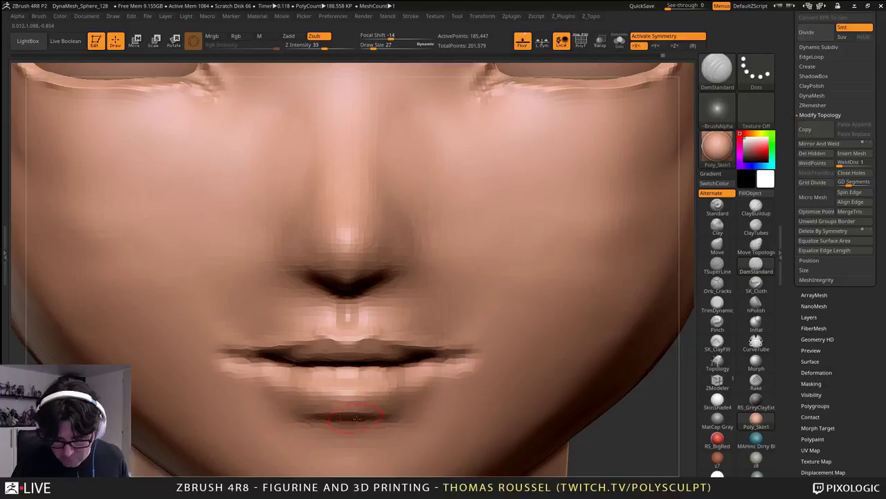
drag(295, 417, 398, 418)
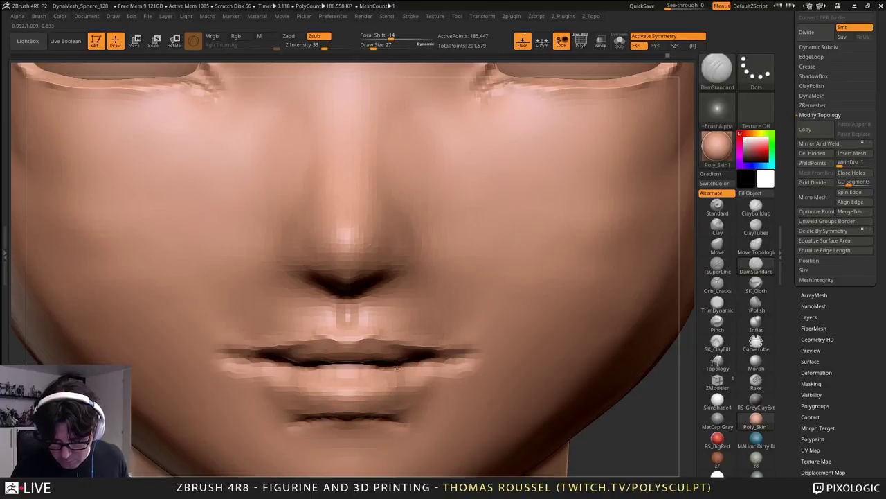
key(shift)
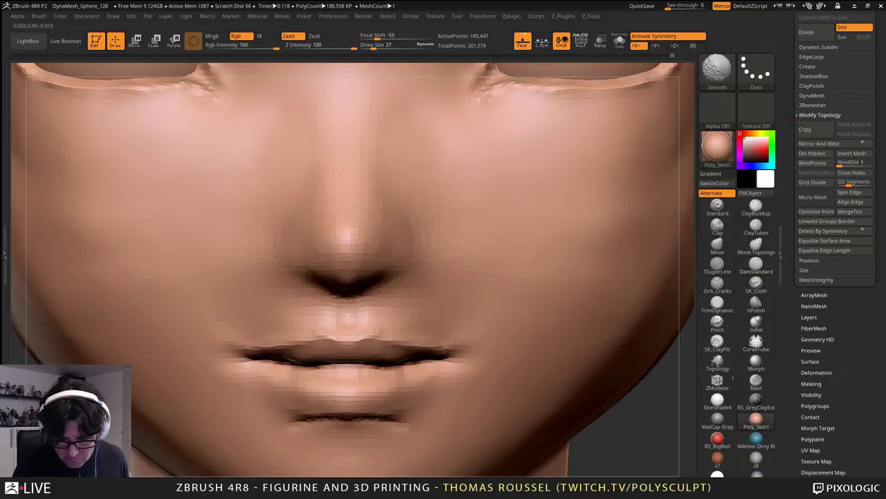
- Refine the upper lip's edge toward the mouth corners and smooth the ends of the crease beneath the lower lip
mouse_move(337, 321)
right_down()
mouse_move(298, 305)
mouse_move(417, 279)
mouse_move(390, 315)
mouse_move(391, 326)
right_up()
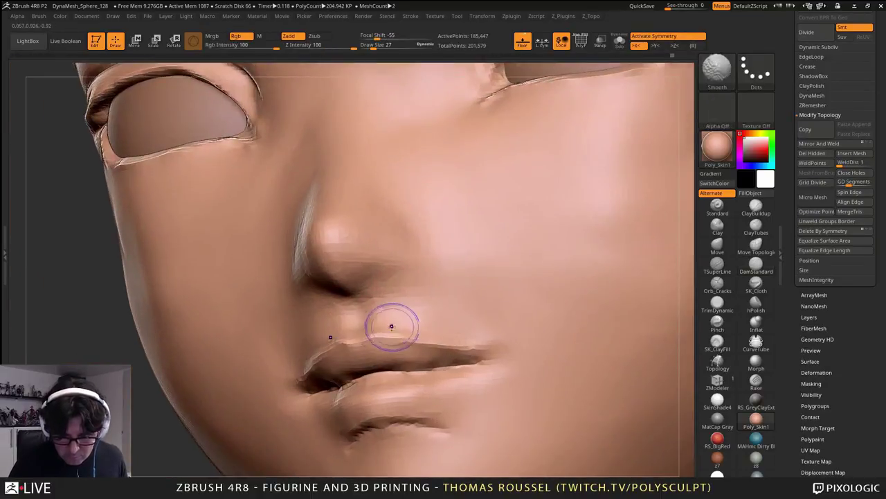
drag(424, 345, 472, 352)
key(shift)
mouse_move(388, 381)
right_down()
mouse_move(388, 392)
mouse_move(360, 415)
right_up()
shift+drag(349, 442, 324, 435)
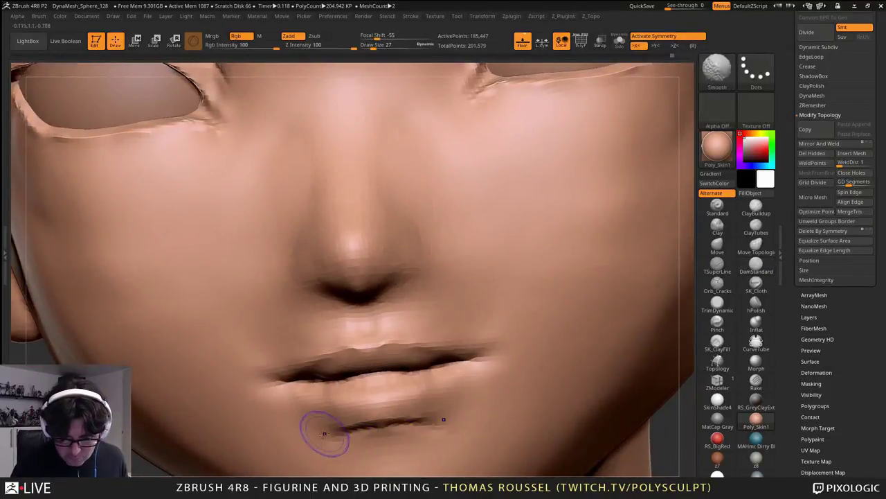
mouse_move(324, 434)
right_down()
mouse_move(439, 413)
mouse_move(439, 354)
mouse_move(596, 339)
right_up()
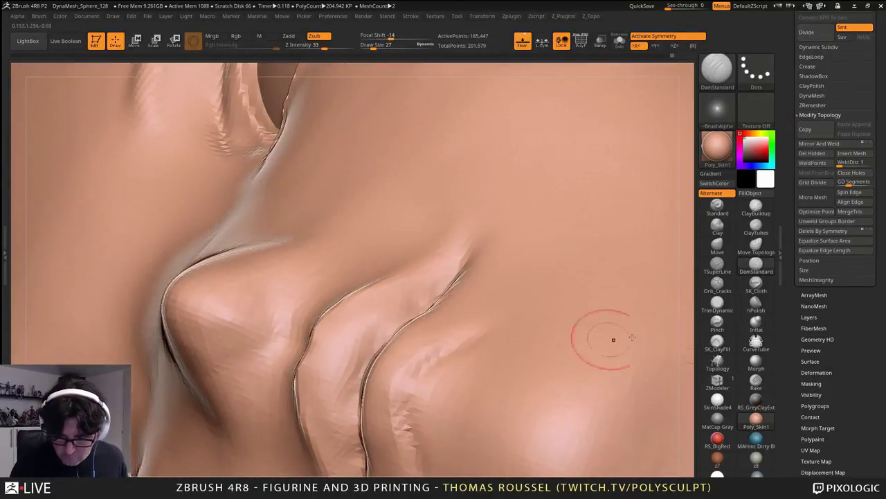
- Fill in the crease beneath the lower lip with ClayBuildup at draw size 36 and smooth the area
click(758, 207)
right_drag(485, 312, 416, 340)
key(s)
drag(412, 344, 412, 344)
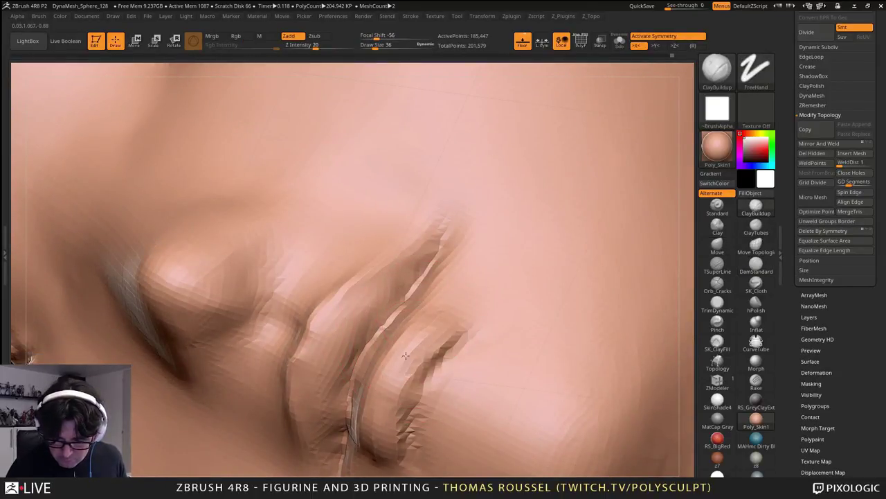
drag(423, 388, 445, 346)
shift+drag(448, 309, 451, 340)
mouse_move(451, 340)
right_down()
mouse_move(421, 299)
mouse_move(441, 313)
mouse_move(429, 336)
mouse_move(465, 356)
right_up()
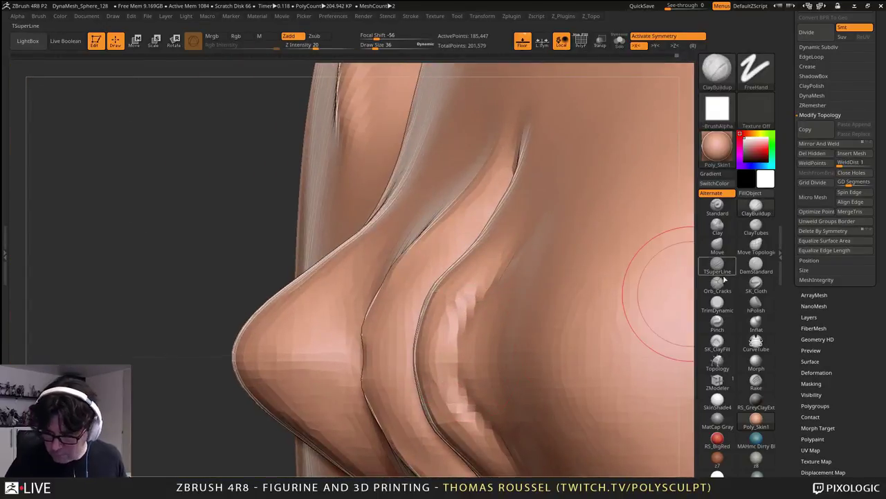
- Reshape the lower lip's contour and the area beneath it with the Move brush, enlarging the draw size to 44
click(717, 245)
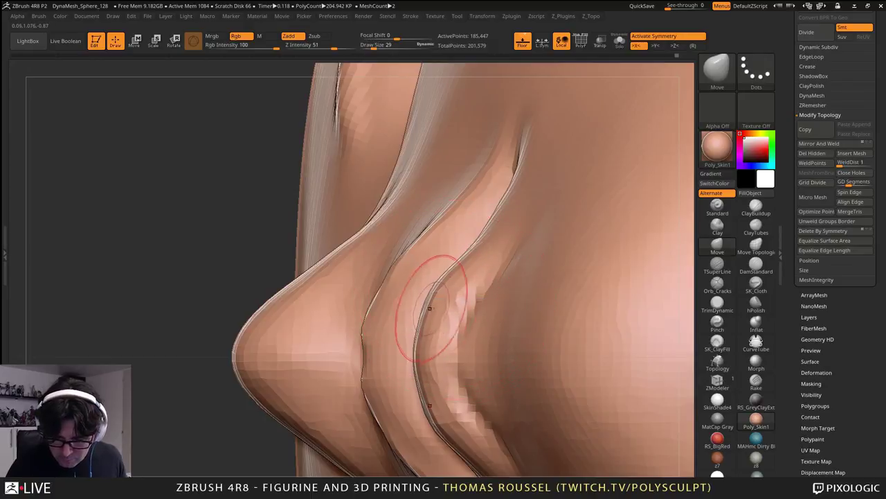
drag(429, 308, 422, 311)
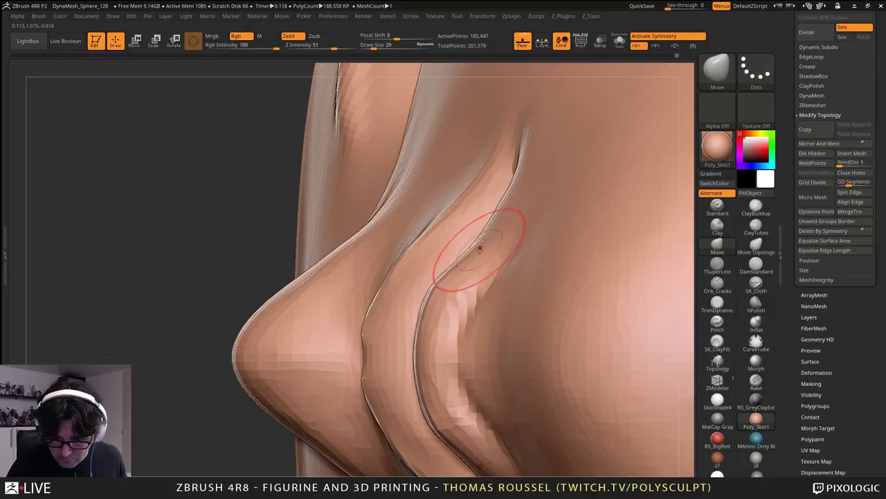
drag(445, 340, 455, 340)
key(s)
drag(504, 349, 508, 348)
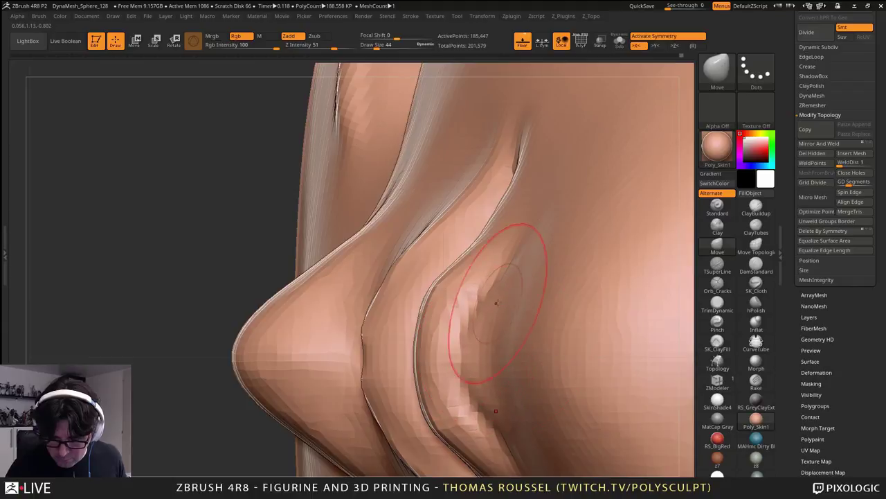
drag(473, 295, 460, 292)
- Adjust the underside of the upper lip where the lips meet, using the Move brush at draw size 24
mouse_move(461, 353)
right_down()
mouse_move(475, 279)
mouse_move(387, 201)
right_up()
key(s)
drag(377, 200, 374, 199)
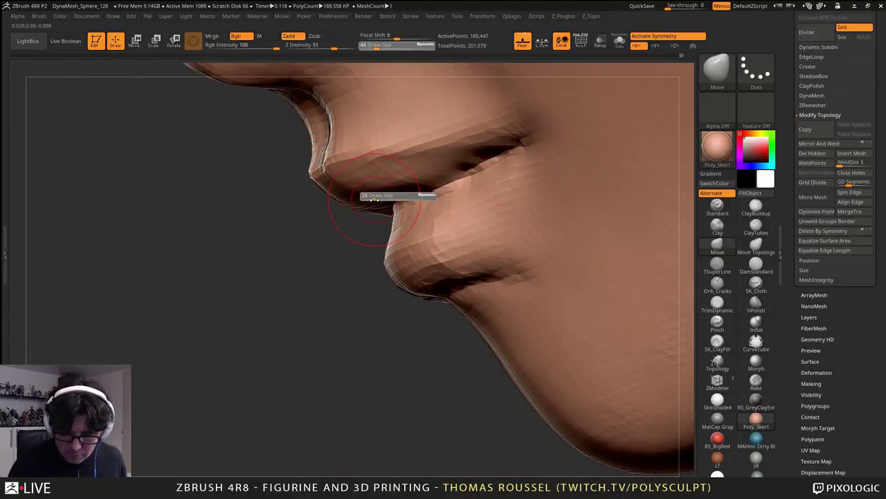
right_drag(374, 199, 368, 208)
drag(387, 205, 384, 196)
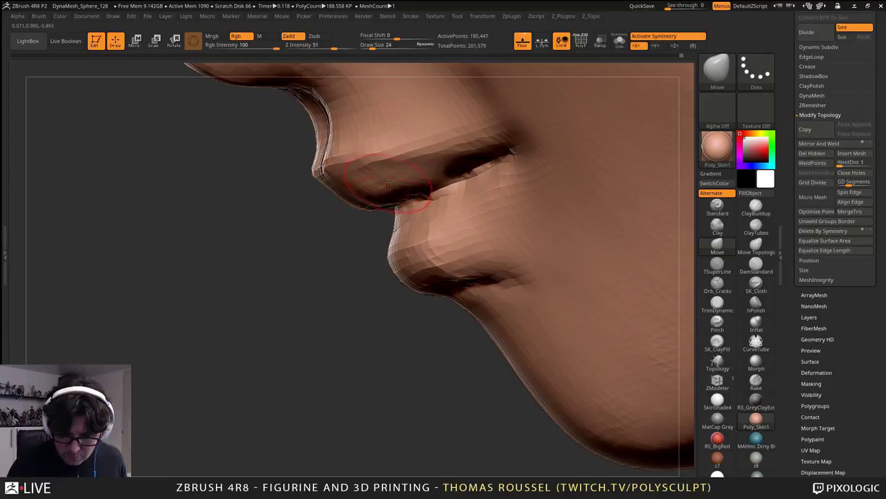
mouse_move(457, 187)
right_down()
mouse_move(512, 156)
mouse_move(485, 173)
mouse_move(500, 181)
mouse_move(493, 195)
mouse_move(507, 215)
right_up()
right_drag(515, 173, 547, 274)
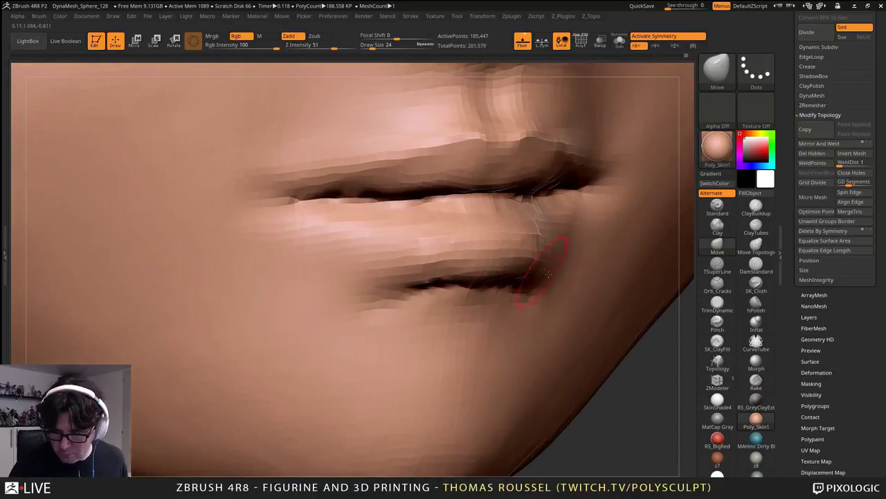
- Carve the parting line between the lips with DamStandard
click(756, 265)
mouse_move(473, 203)
mouse_down()
mouse_move(418, 203)
mouse_move(518, 202)
mouse_move(349, 201)
mouse_up()
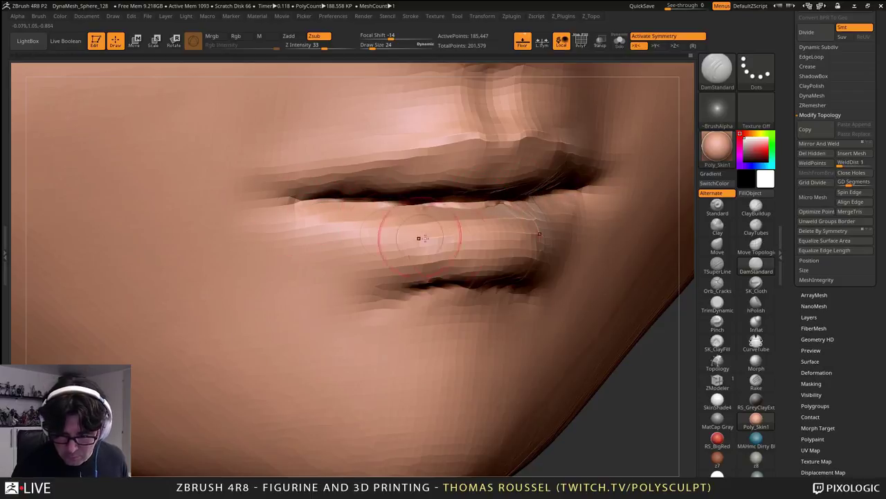
alt+right_drag(519, 241, 511, 235)
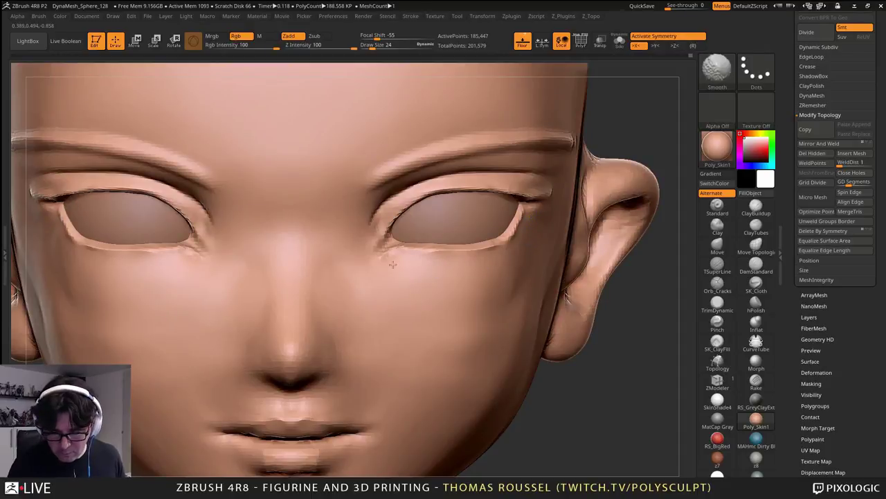
- Examine the face's overall proportions from the front and at a three-quarter angle
key(b)
key(d)
key(s)
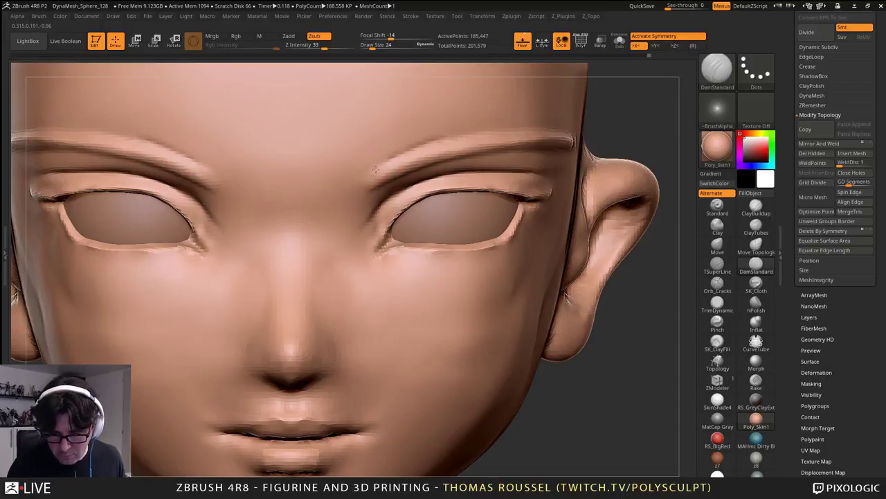
mouse_move(398, 210)
alt+right_down()
mouse_move(436, 329)
mouse_move(385, 365)
mouse_move(451, 181)
mouse_move(449, 315)
alt+right_up()
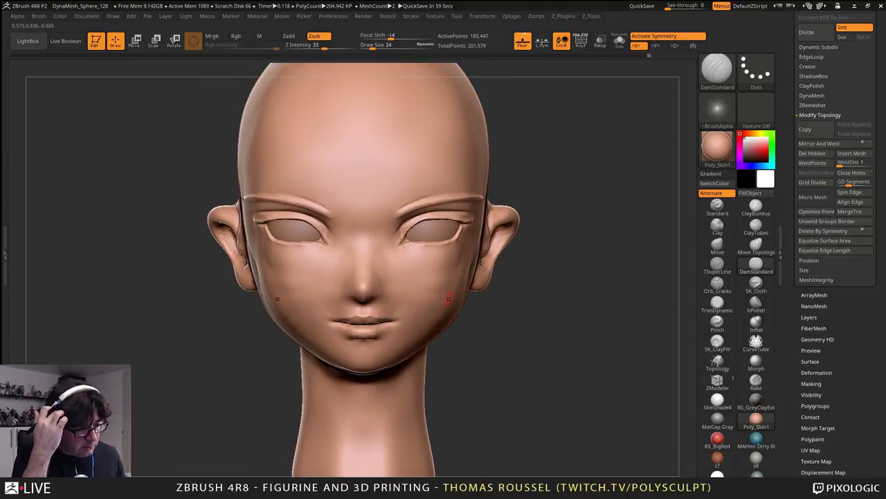
alt+right_drag(356, 336, 381, 395)
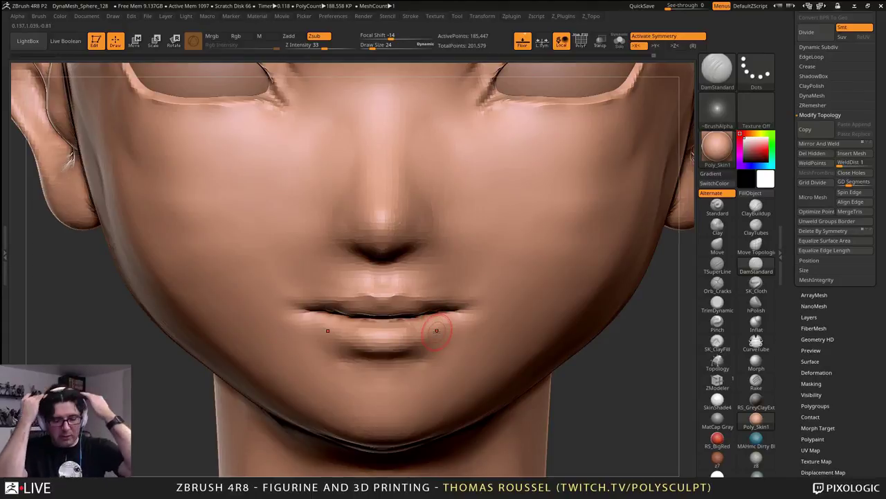
alt+right_drag(578, 277, 494, 285)
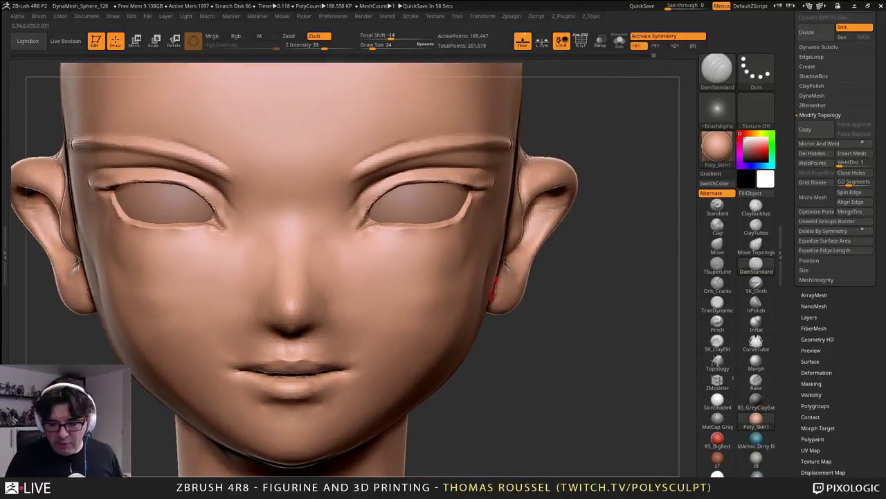
right_drag(551, 326, 521, 312)
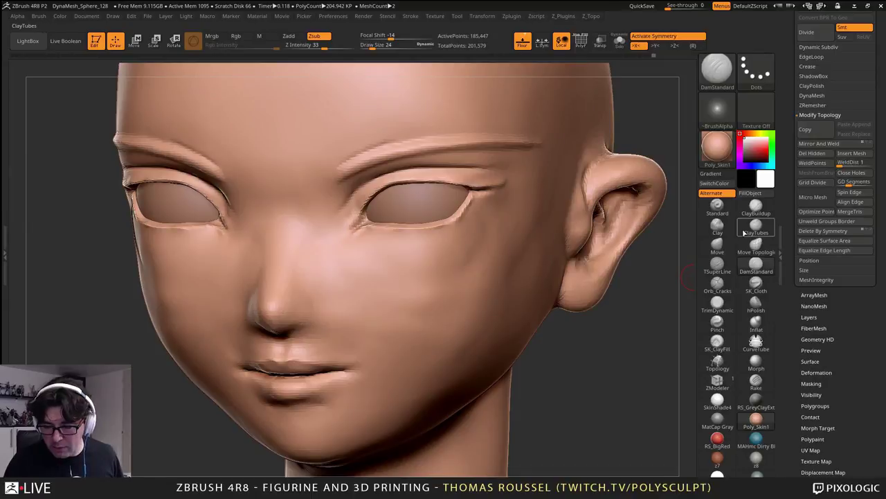
- Build up the cheekbone between the outer eye corner and the ear with ClayBuildup at draw size 99, then smooth it
click(755, 209)
mouse_move(602, 300)
right_down()
mouse_move(627, 335)
mouse_move(648, 338)
mouse_move(612, 312)
right_up()
key(s)
click(631, 337)
key(s)
click(627, 336)
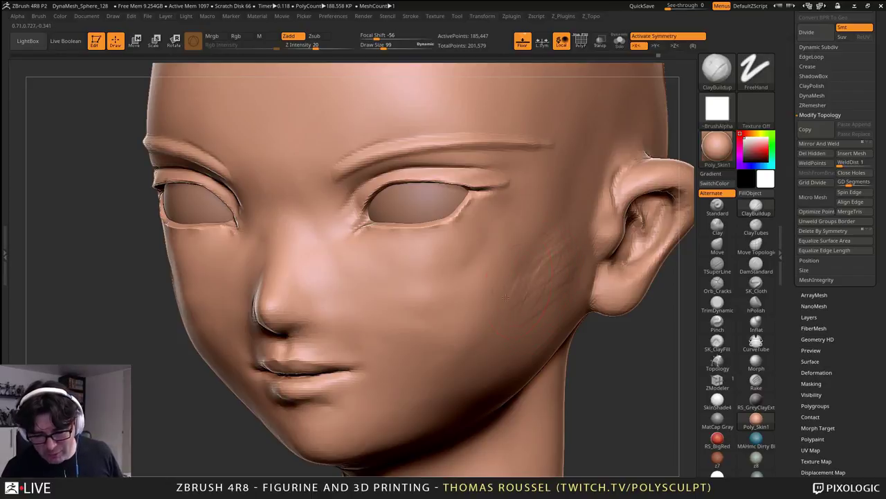
right_drag(512, 250, 462, 203)
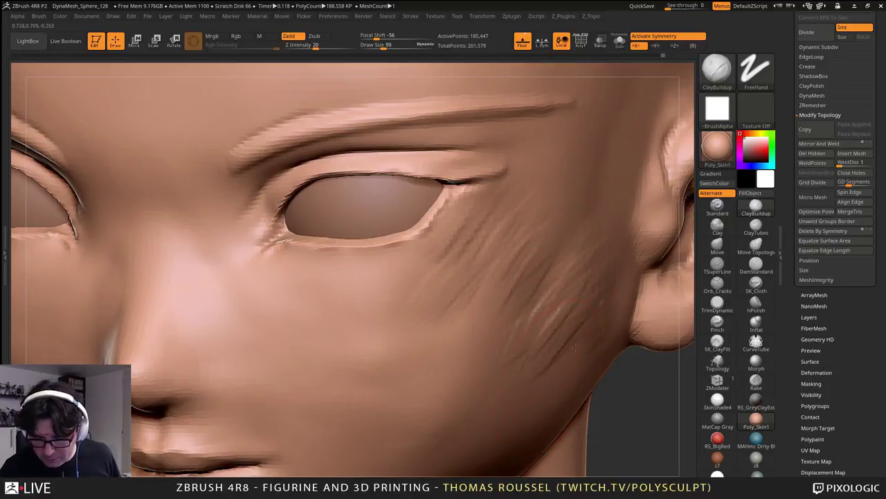
key(shift)
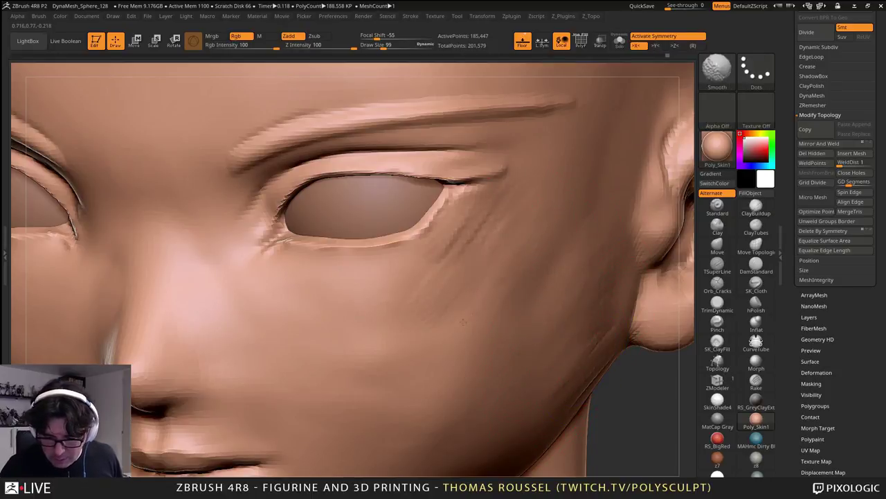
alt+right_drag(462, 314, 428, 235)
mouse_move(401, 270)
shift+mouse_down()
mouse_move(339, 304)
mouse_move(395, 280)
shift+mouse_up()
mouse_move(454, 287)
right_down()
mouse_move(378, 294)
mouse_move(374, 263)
mouse_move(326, 228)
mouse_move(298, 239)
mouse_move(326, 240)
right_up()
key(shift)
- Add volume to the front of the cheek beside the nose and below the eye with ClayBuildup, then smooth the strokes
drag(308, 290, 297, 218)
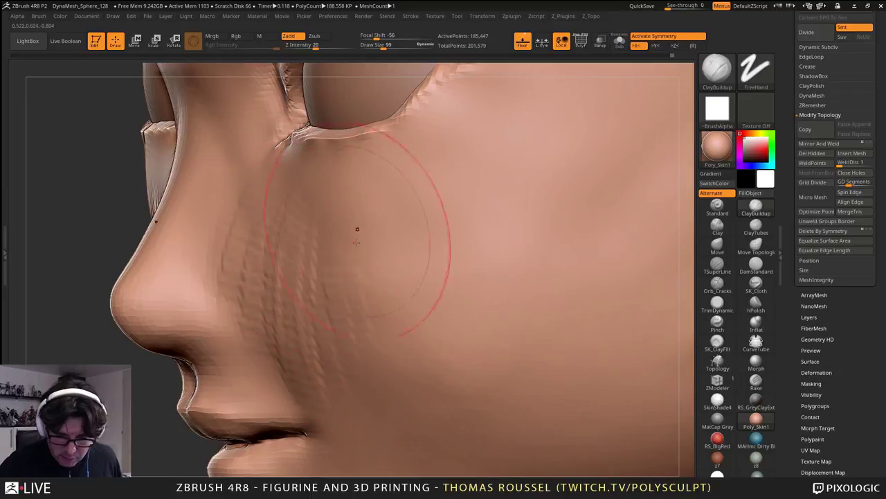
mouse_move(384, 211)
mouse_down()
mouse_move(400, 224)
mouse_move(389, 297)
mouse_up()
drag(427, 239, 437, 305)
right_drag(441, 311, 477, 312)
shift+drag(418, 332, 430, 248)
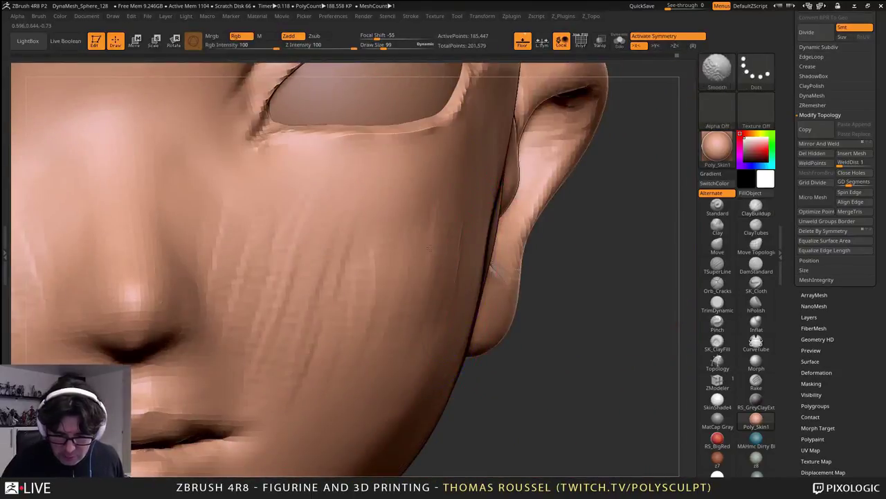
shift+drag(302, 239, 280, 249)
shift+drag(251, 223, 274, 312)
right_drag(385, 346, 344, 343)
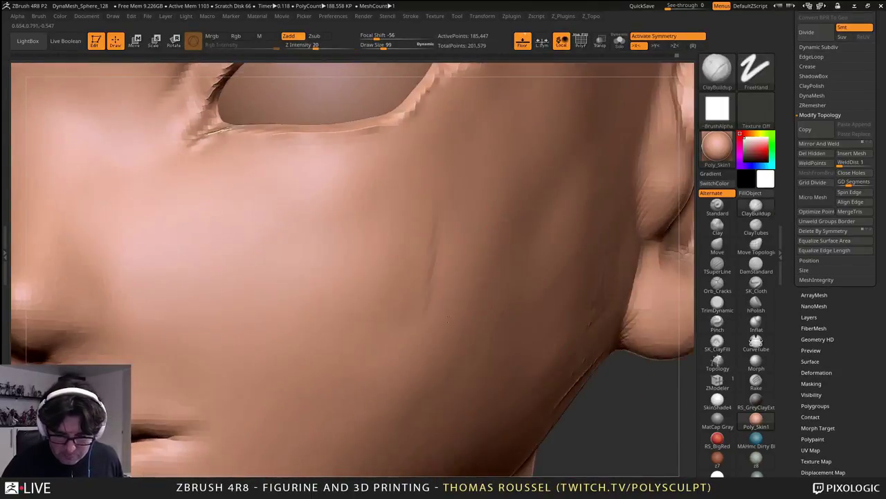
shift+drag(440, 212, 432, 287)
mouse_move(465, 334)
right_down()
mouse_move(479, 319)
mouse_move(378, 336)
mouse_move(460, 326)
right_up()
- Build up the rear cheek in front of the earlobe with diagonal ClayBuildup strokes and smooth them
right_drag(540, 200, 461, 201)
drag(551, 195, 454, 291)
drag(514, 279, 441, 361)
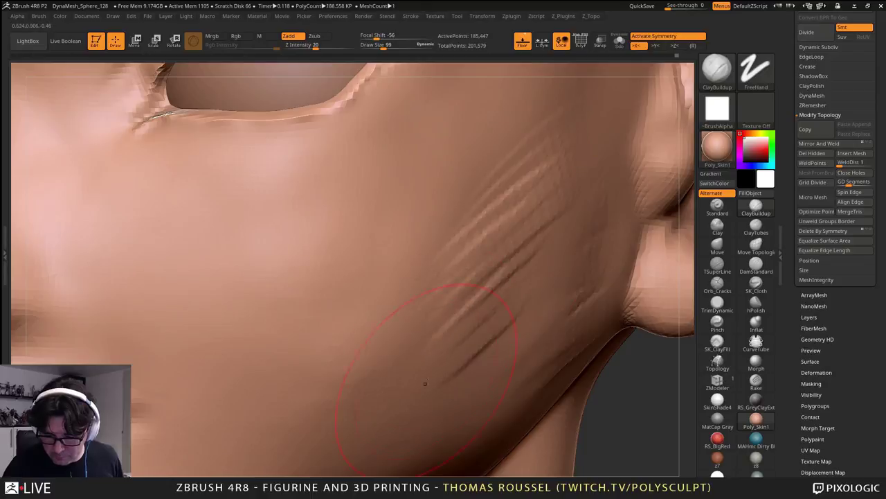
drag(507, 313, 454, 385)
shift+drag(527, 191, 547, 211)
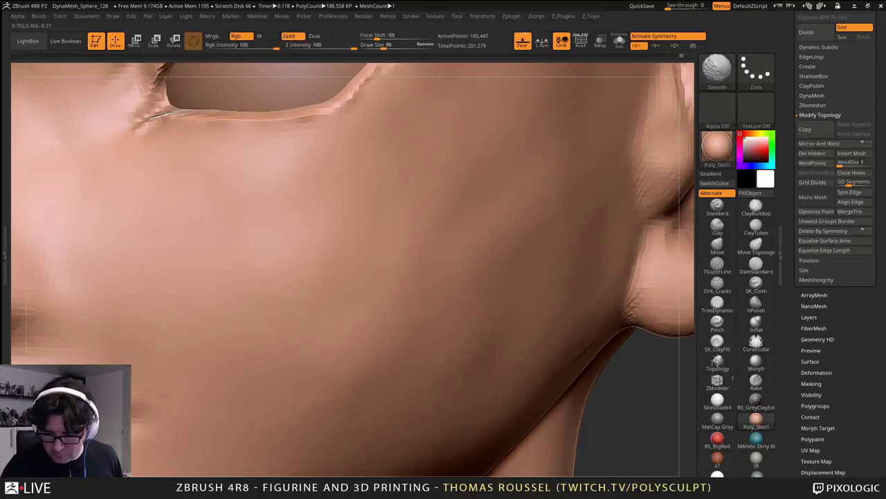
shift+drag(583, 298, 564, 332)
- Add clay below the earlobe where the jaw meets the neck and smooth the transition
mouse_move(555, 357)
alt+right_down()
mouse_move(550, 254)
mouse_move(570, 297)
mouse_move(523, 307)
alt+right_up()
mouse_move(547, 248)
mouse_down()
mouse_move(510, 326)
mouse_move(479, 352)
mouse_up()
drag(573, 277, 490, 374)
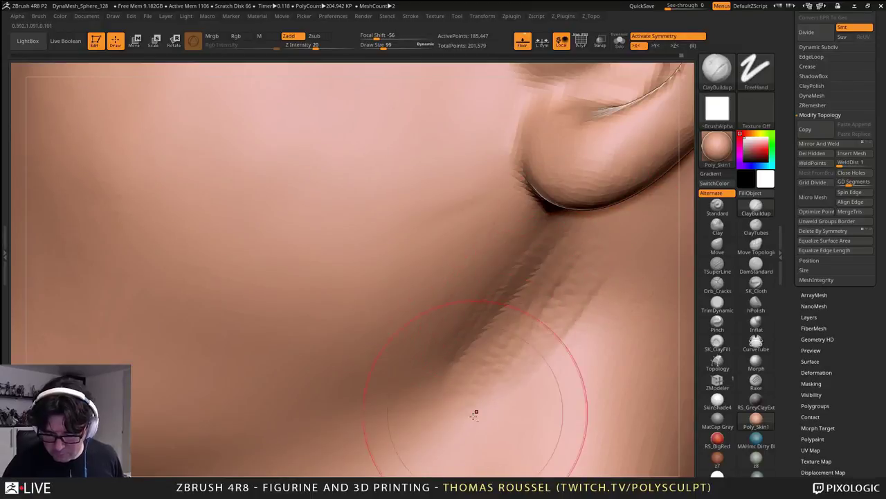
right_drag(475, 416, 506, 360)
shift+drag(578, 209, 453, 348)
- Fill the side of the nose from the inner eye corner down to the mouth corner with ClayBuildup and smooth it
mouse_move(451, 340)
right_down()
mouse_move(453, 277)
mouse_move(472, 238)
mouse_move(516, 313)
right_up()
ctrl+right_drag(519, 388, 460, 291)
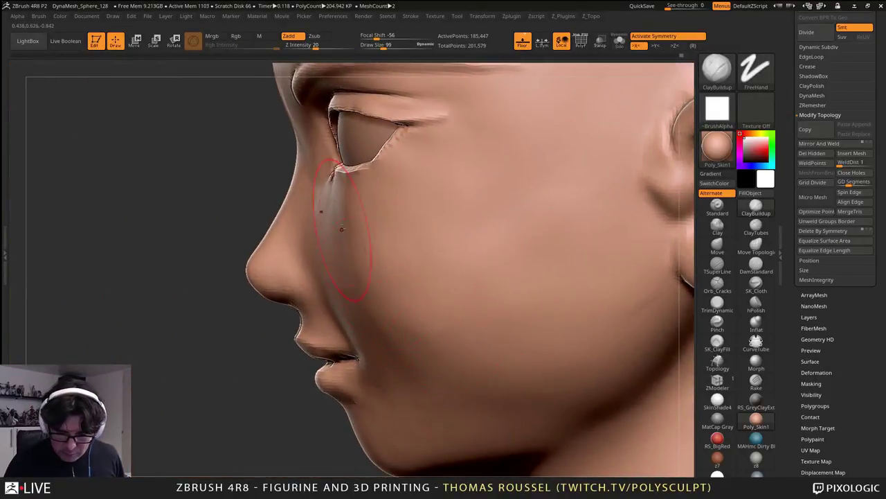
mouse_move(361, 201)
ctrl+right_down()
mouse_move(366, 220)
mouse_move(352, 201)
ctrl+right_up()
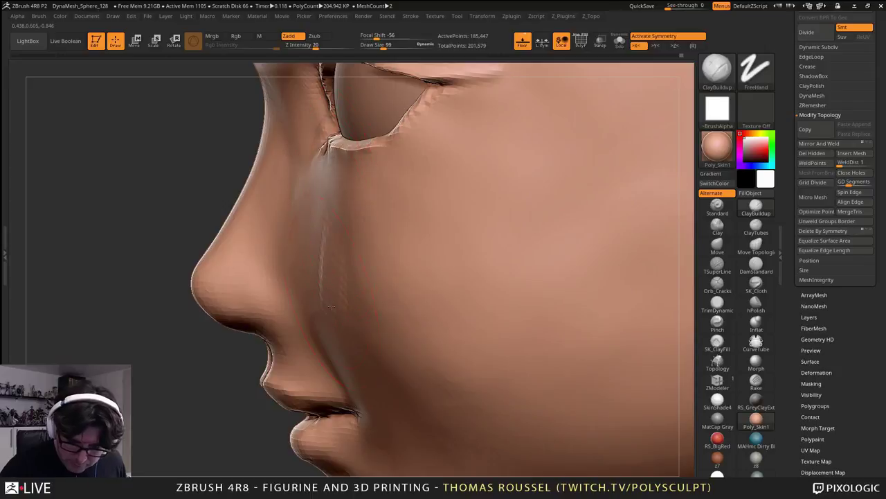
drag(290, 199, 288, 229)
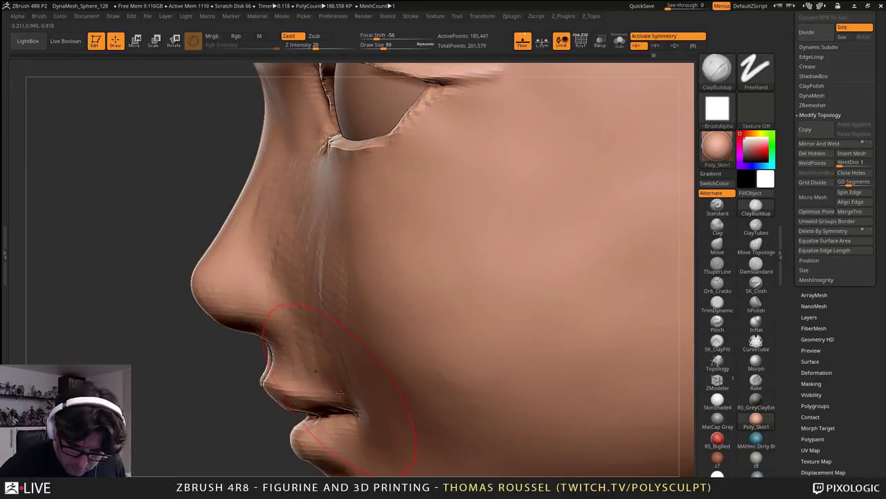
key(shift)
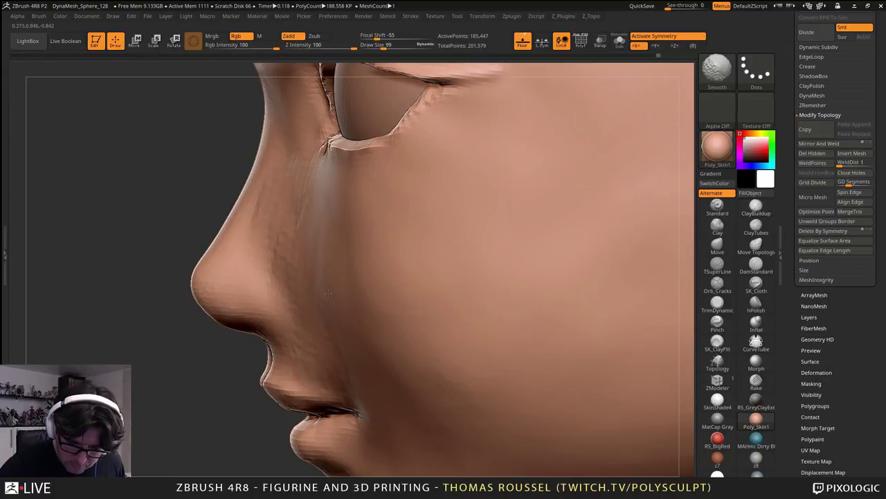
shift+drag(347, 309, 409, 327)
- Smooth the lower cheek and the side of the jaw toward the chin
mouse_move(454, 315)
right_down()
mouse_move(408, 271)
mouse_move(353, 243)
right_up()
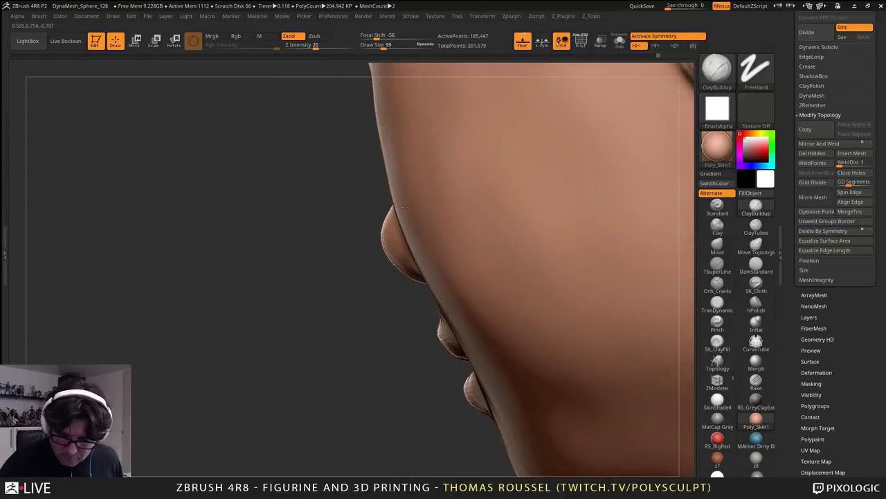
shift+drag(494, 340, 528, 368)
mouse_move(517, 361)
alt+right_down()
mouse_move(471, 222)
mouse_move(489, 303)
alt+right_up()
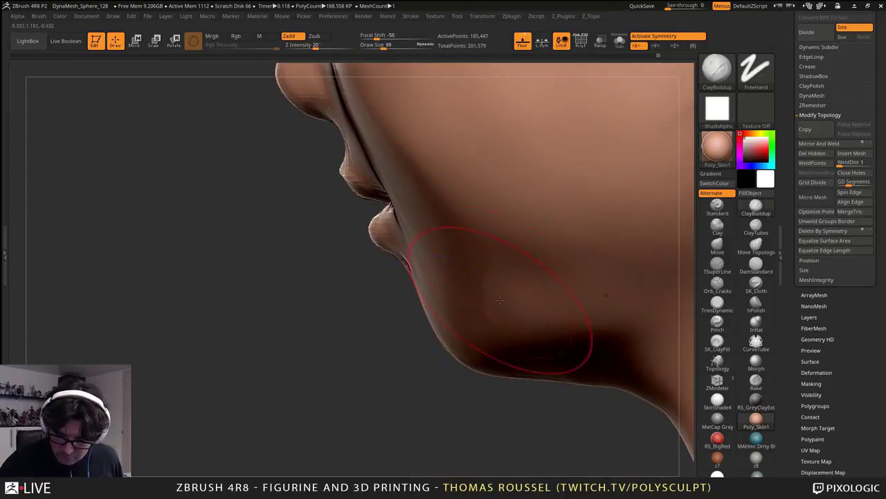
key(shift)
- Build up the front of the throat from under the chin down toward the neck base with ClayBuildup
mouse_move(650, 374)
alt+right_down()
mouse_move(562, 302)
mouse_move(540, 237)
alt+right_up()
drag(473, 281, 548, 410)
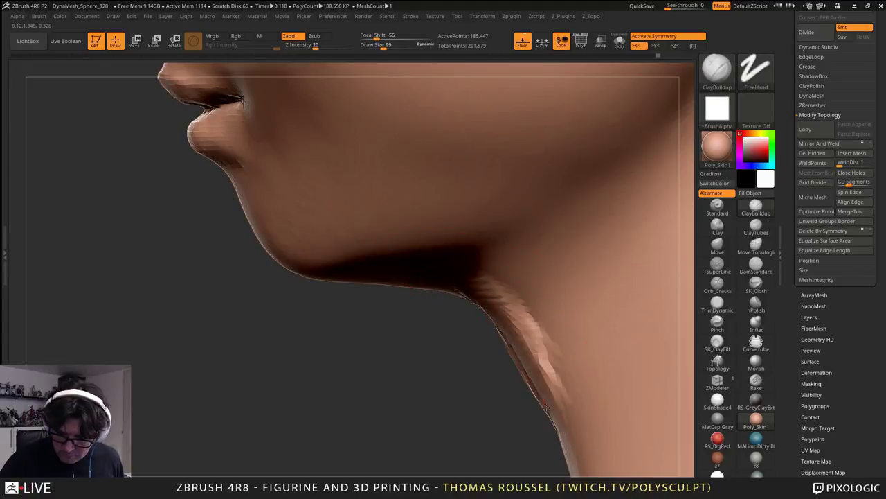
mouse_move(548, 410)
right_down()
mouse_move(540, 381)
mouse_move(484, 312)
right_up()
mouse_move(493, 239)
mouse_down()
mouse_move(454, 292)
mouse_move(502, 332)
mouse_move(537, 409)
mouse_move(589, 395)
mouse_up()
mouse_move(589, 395)
alt+right_down()
mouse_move(575, 336)
mouse_move(529, 310)
alt+right_up()
mouse_move(529, 310)
mouse_down()
mouse_move(619, 380)
mouse_move(547, 326)
mouse_move(534, 391)
mouse_move(565, 415)
mouse_up()
mouse_move(564, 416)
right_down()
mouse_move(554, 391)
mouse_move(588, 312)
mouse_move(518, 315)
right_up()
- Sculpt the neck muscle running from behind the ear to the front of the neck base, then smooth the neck
drag(590, 174, 547, 367)
right_drag(547, 367, 623, 346)
alt+right_drag(623, 346, 613, 270)
mouse_move(570, 237)
mouse_down()
mouse_move(545, 266)
mouse_move(511, 388)
mouse_up()
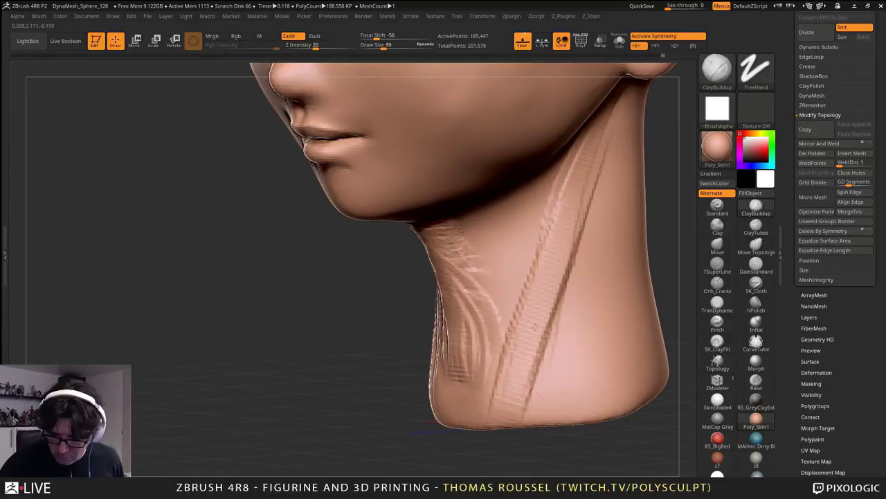
drag(589, 158, 567, 281)
right_drag(651, 214, 594, 193)
mouse_move(592, 90)
mouse_down()
mouse_move(569, 305)
mouse_move(547, 398)
mouse_up()
mouse_move(595, 110)
mouse_down()
mouse_move(578, 339)
mouse_move(564, 394)
mouse_up()
mouse_move(601, 142)
mouse_down()
mouse_move(592, 240)
mouse_move(606, 135)
mouse_up()
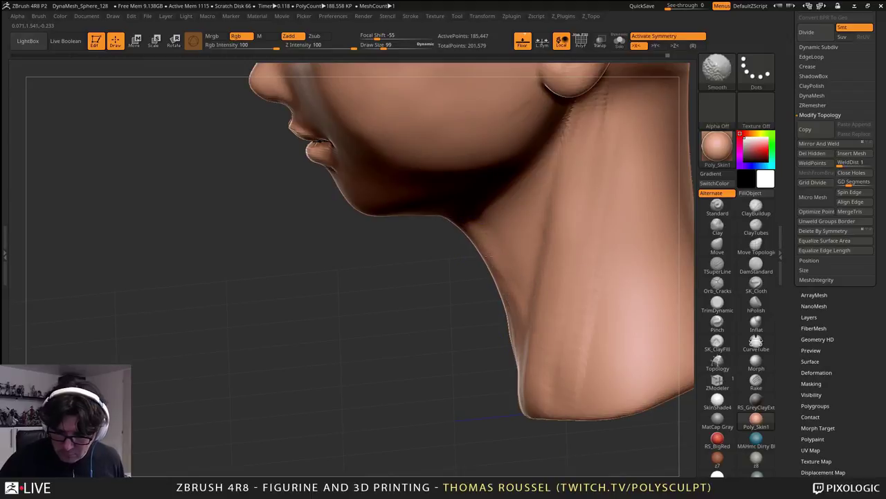
right_drag(514, 362, 520, 269)
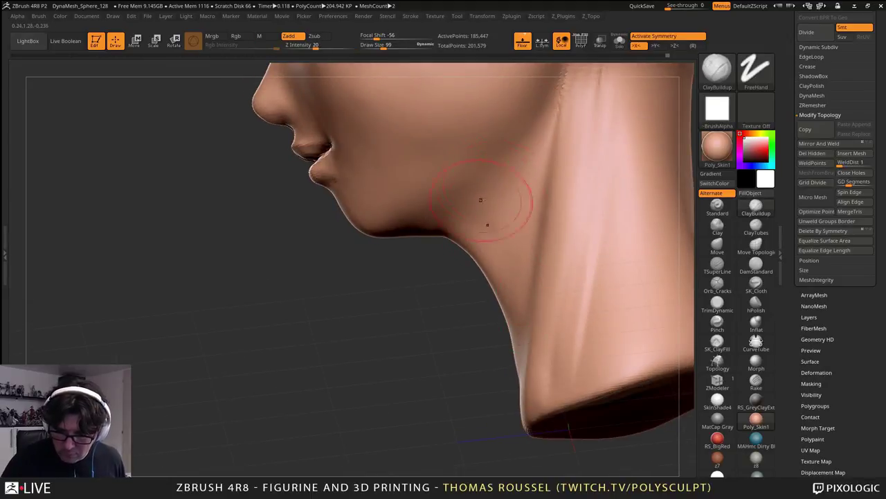
shift+drag(567, 111, 565, 90)
- Adjust the lip contour near the centre of the mouth with the Move brush at draw size 76
right_drag(410, 238, 388, 312)
click(717, 244)
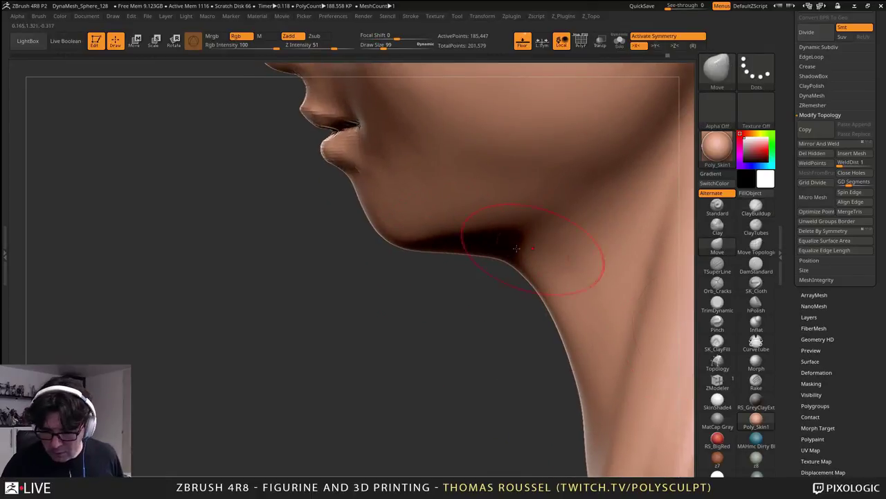
key(s)
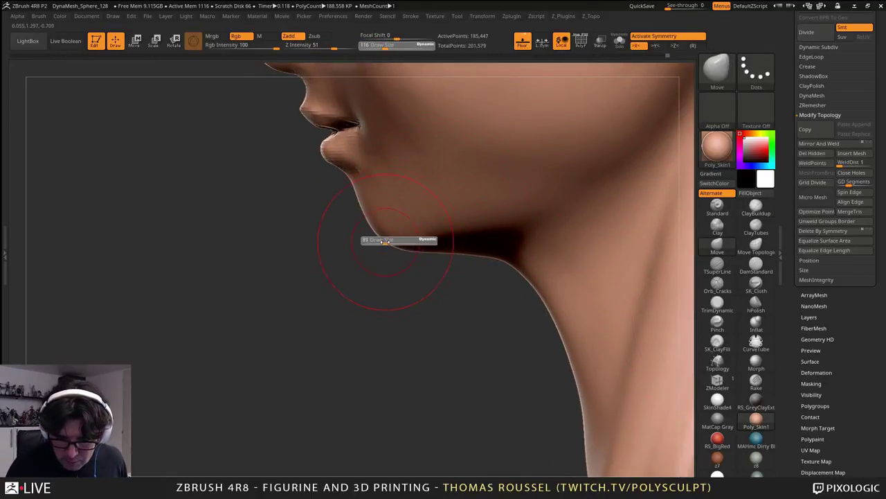
drag(387, 243, 381, 243)
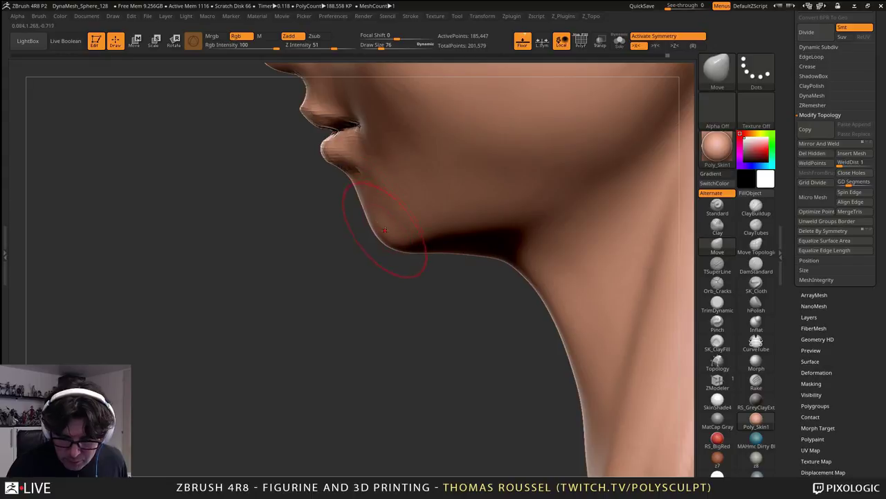
mouse_move(385, 230)
right_down()
mouse_move(413, 174)
mouse_move(335, 139)
right_up()
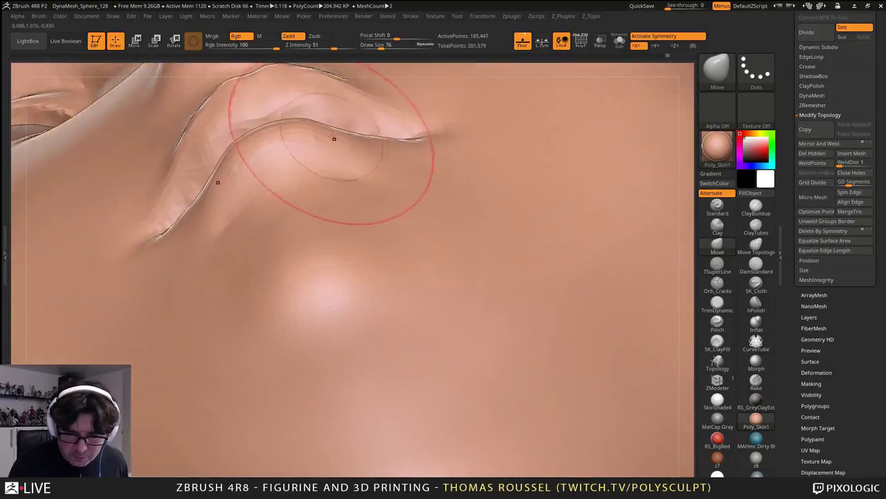
mouse_move(334, 138)
mouse_down()
mouse_move(335, 131)
mouse_move(320, 141)
mouse_up()
mouse_move(366, 208)
right_down()
mouse_move(393, 233)
mouse_move(405, 352)
right_up()
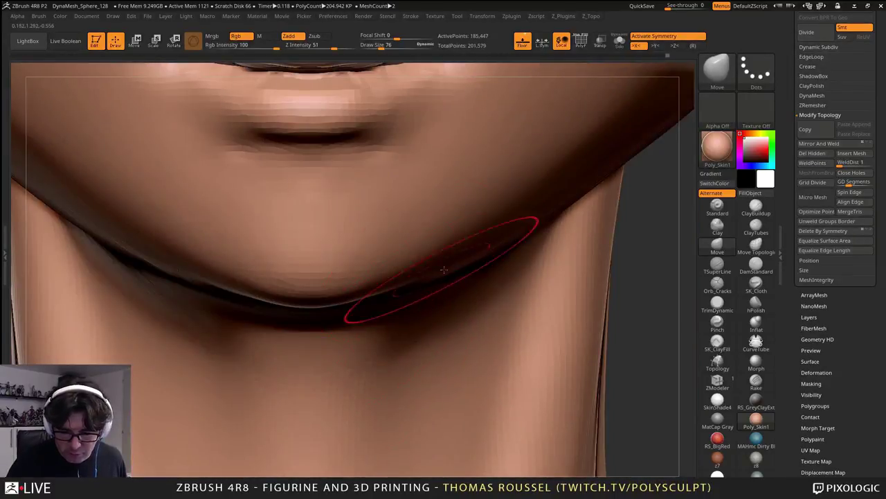
- Pull the side of the upper neck outward below the ear with the Move brush at draw size 135
key(s)
drag(473, 259, 479, 260)
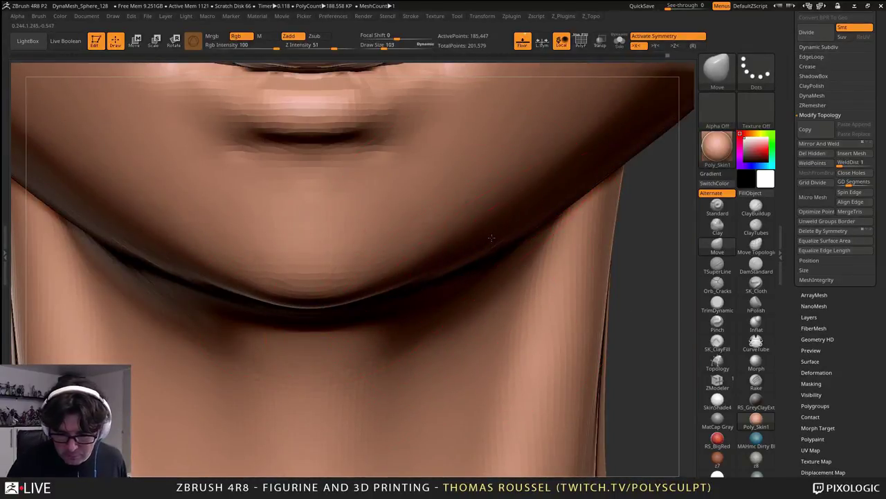
ctrl+right_drag(517, 212, 536, 170)
alt+right_drag(536, 170, 527, 252)
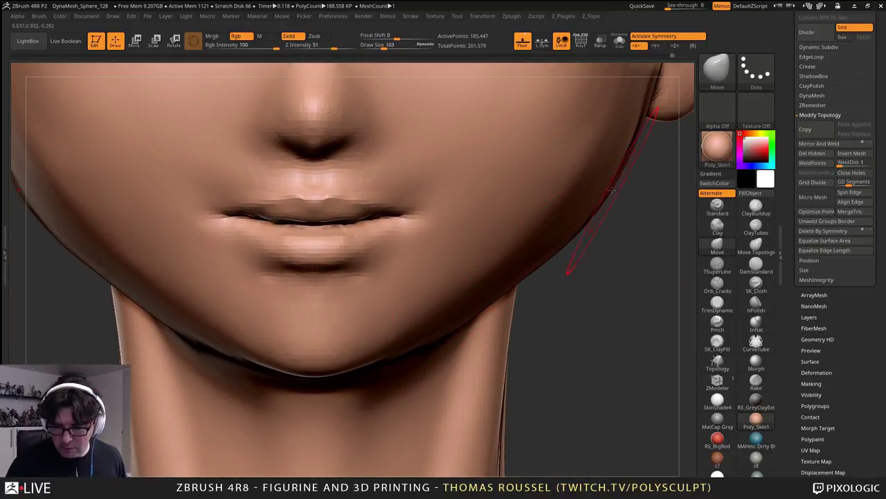
right_drag(609, 195, 630, 195)
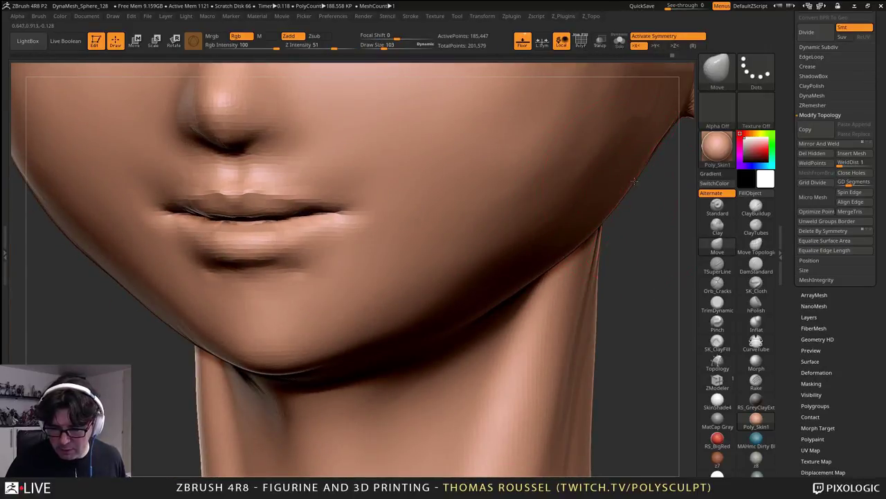
mouse_move(663, 129)
right_down()
mouse_move(617, 174)
mouse_move(474, 194)
right_up()
key(s)
drag(543, 167, 509, 171)
drag(546, 264, 533, 262)
drag(550, 309, 540, 309)
- Widen the neck outline outward along its middle and lower part with the Move brush
alt+right_drag(563, 346, 550, 292)
drag(550, 357, 542, 358)
drag(551, 401, 543, 402)
drag(548, 445, 542, 446)
alt+right_drag(558, 394, 552, 278)
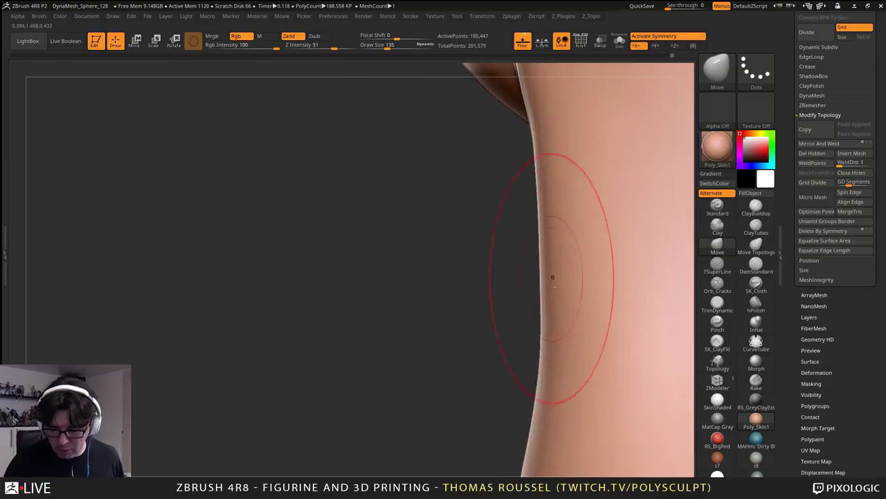
drag(550, 392, 540, 394)
- Push the crease behind the ear and the ear's lower outer edge inward with Move, then reduce the draw size to 49
right_drag(554, 218, 490, 235)
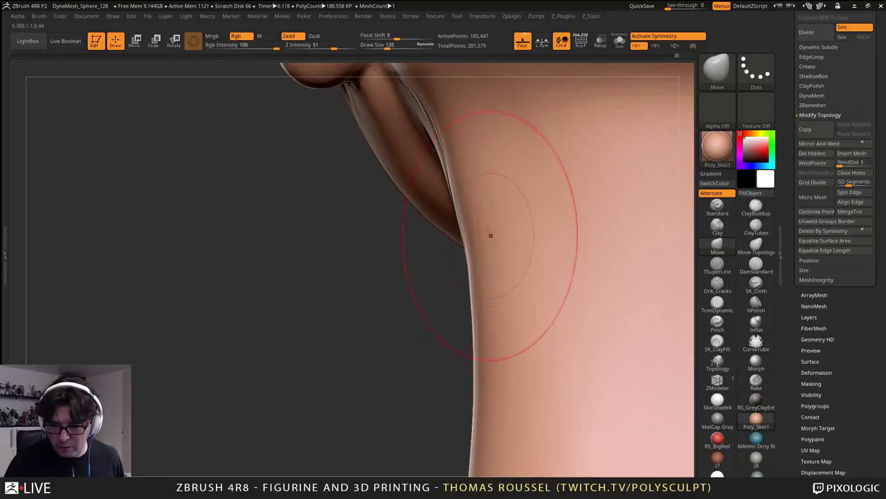
right_drag(448, 164, 427, 309)
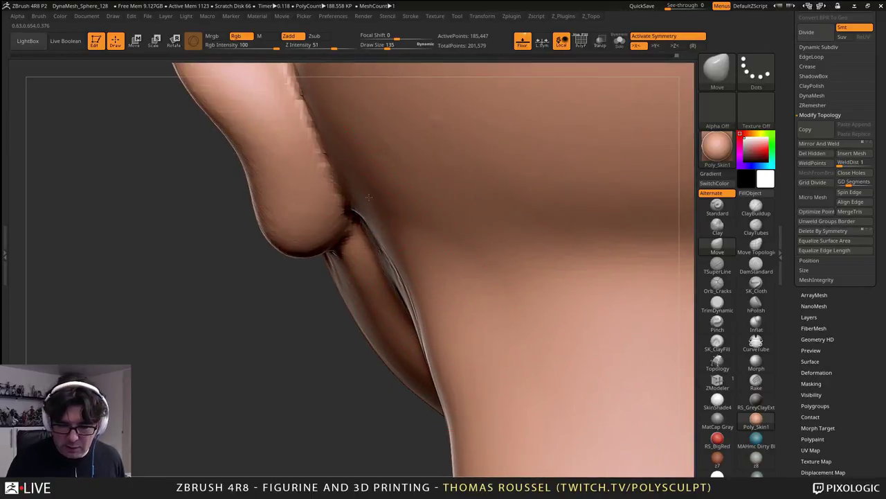
right_drag(350, 142, 360, 214)
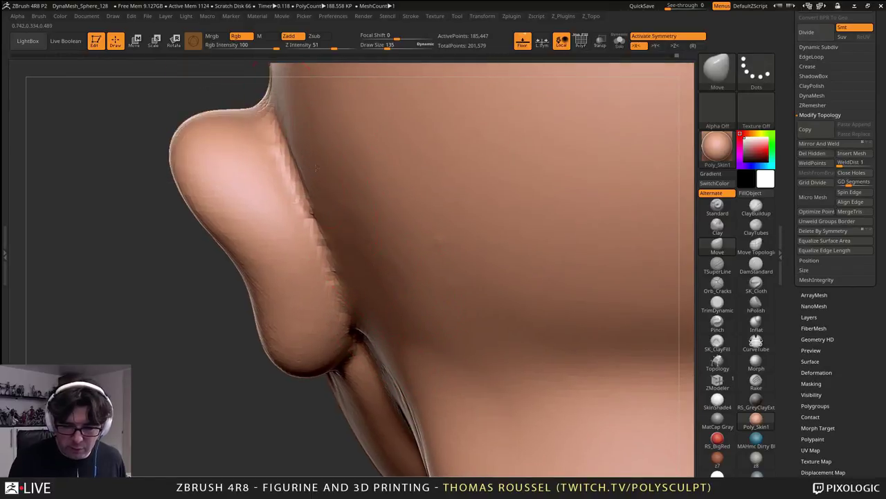
drag(316, 182, 325, 191)
drag(349, 262, 358, 272)
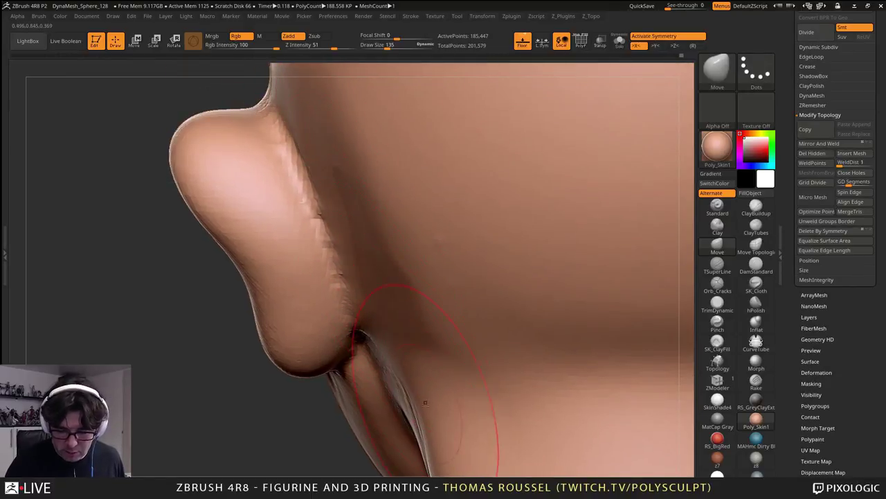
drag(271, 316, 282, 314)
key(s)
click(307, 352)
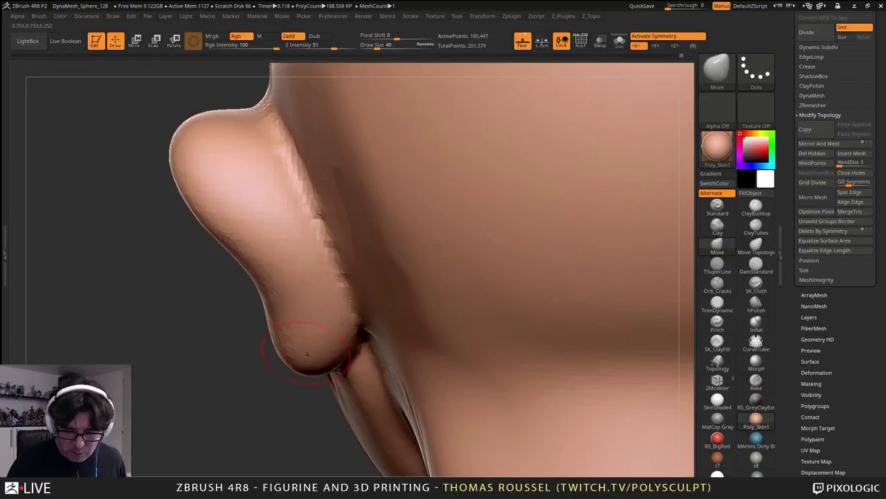
- Push the top of the ear toward the head and thin its rim by widening the inner opening, using Move at draw size 83
right_drag(291, 342, 383, 310)
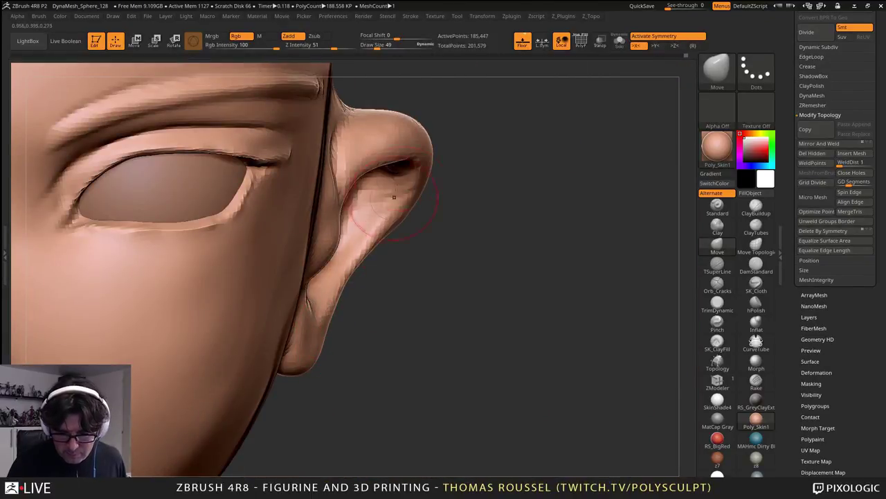
key(s)
click(413, 144)
drag(411, 144, 389, 129)
right_drag(561, 144, 463, 152)
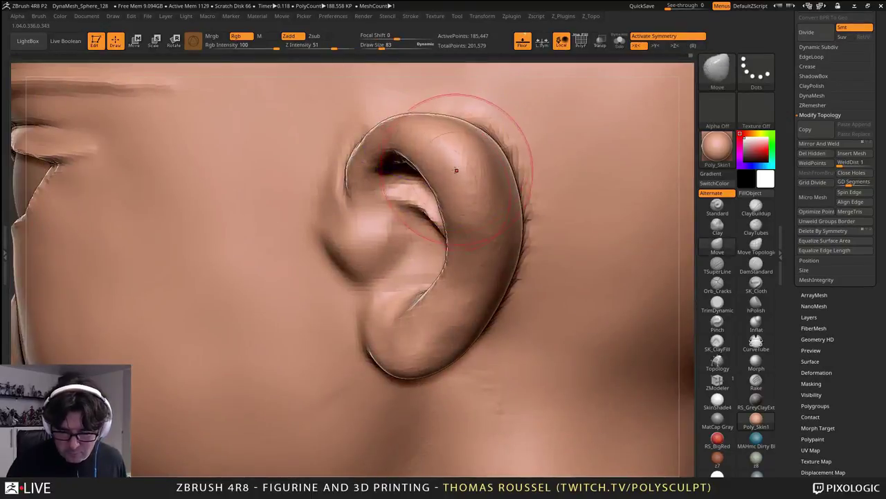
mouse_move(456, 169)
mouse_down()
mouse_move(450, 239)
mouse_move(424, 277)
mouse_move(443, 291)
mouse_move(442, 306)
mouse_up()
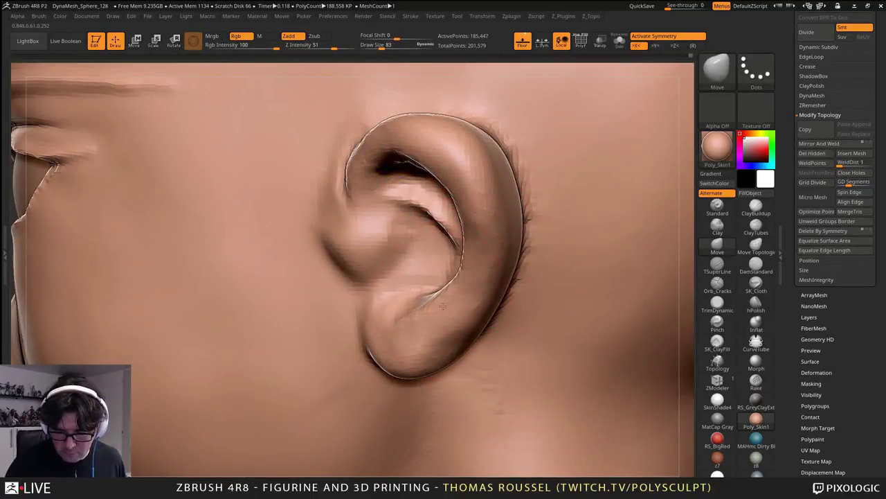
drag(474, 225, 477, 221)
drag(447, 187, 453, 167)
- Reshape the back of the ear's upper rim with the Move brush at draw size 116
right_drag(500, 156, 519, 249)
key(s)
click(507, 141)
drag(509, 137, 470, 163)
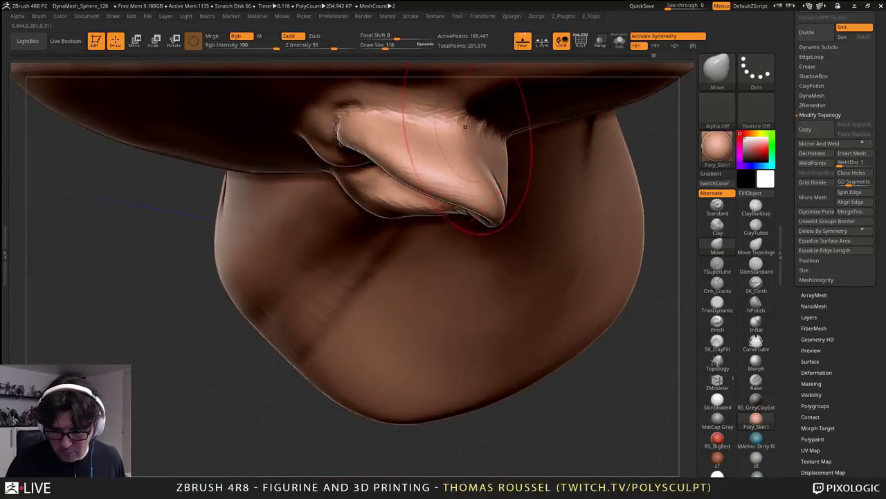
right_drag(543, 129, 500, 143)
key(space)
drag(528, 118, 507, 149)
mouse_move(519, 160)
right_down()
mouse_move(447, 152)
mouse_move(404, 254)
mouse_move(509, 277)
right_up()
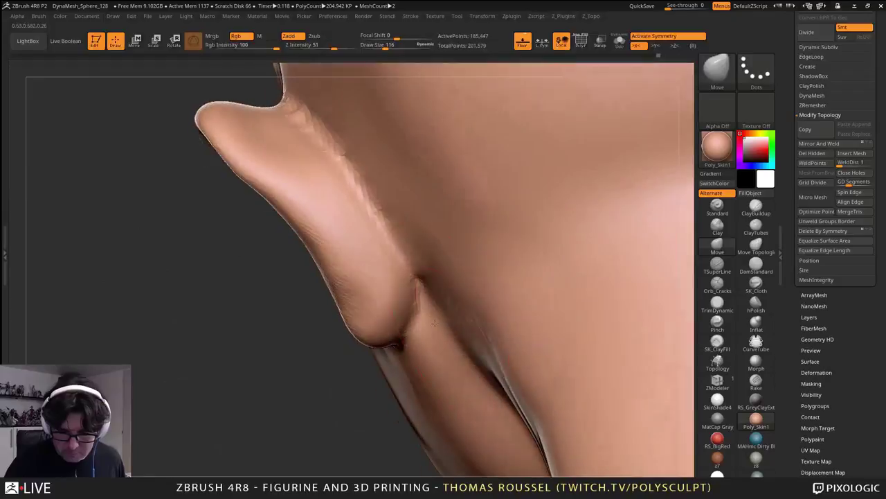
- Carve the crease where the back of the ear meets the head with DamStandard at draw size 59
click(756, 265)
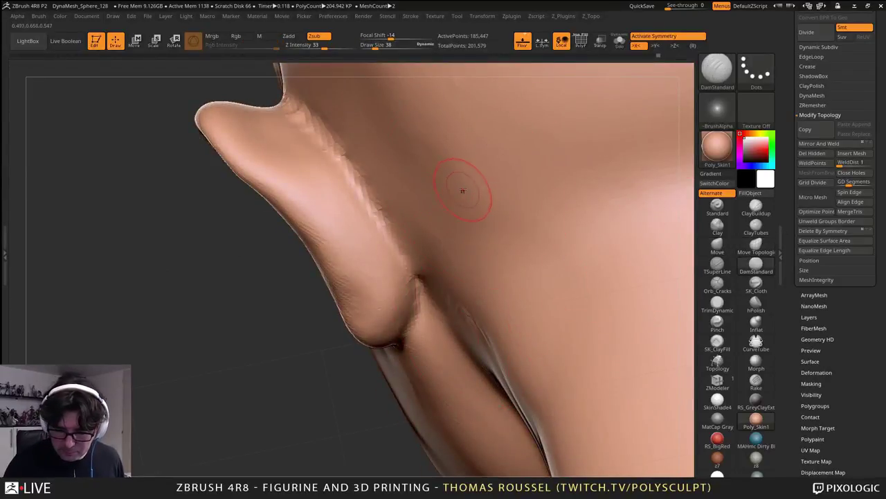
alt+right_drag(463, 190, 454, 249)
key(s)
drag(287, 170, 411, 333)
right_drag(407, 339, 493, 346)
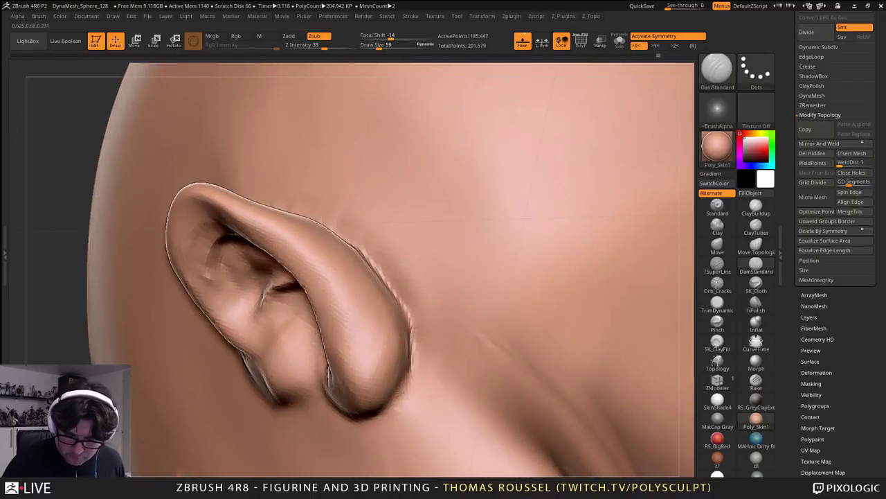
- Build up the ear's outer rim from its front root over the top with ClayBuildup at draw size 59
mouse_move(380, 407)
right_down()
mouse_move(362, 341)
mouse_move(459, 261)
mouse_move(538, 225)
right_up()
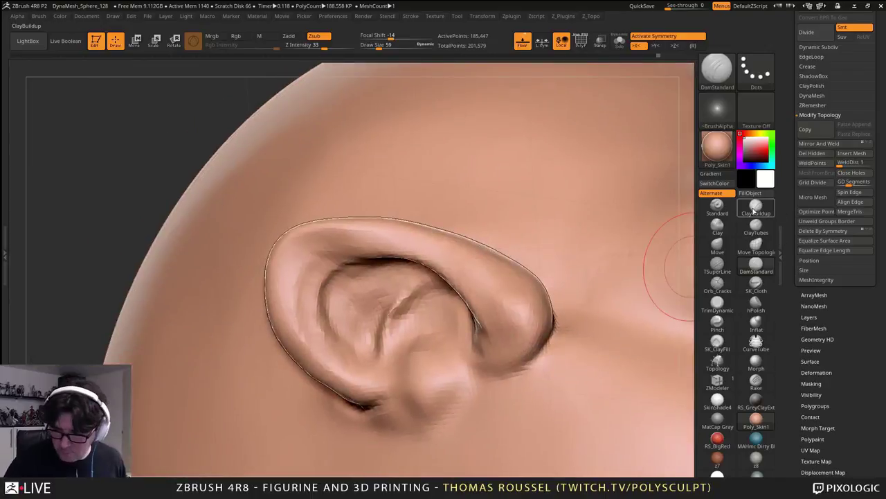
click(754, 207)
mouse_move(336, 240)
mouse_down()
mouse_move(304, 270)
mouse_move(326, 243)
mouse_up()
mouse_move(326, 243)
right_down()
mouse_move(409, 294)
mouse_move(326, 226)
right_up()
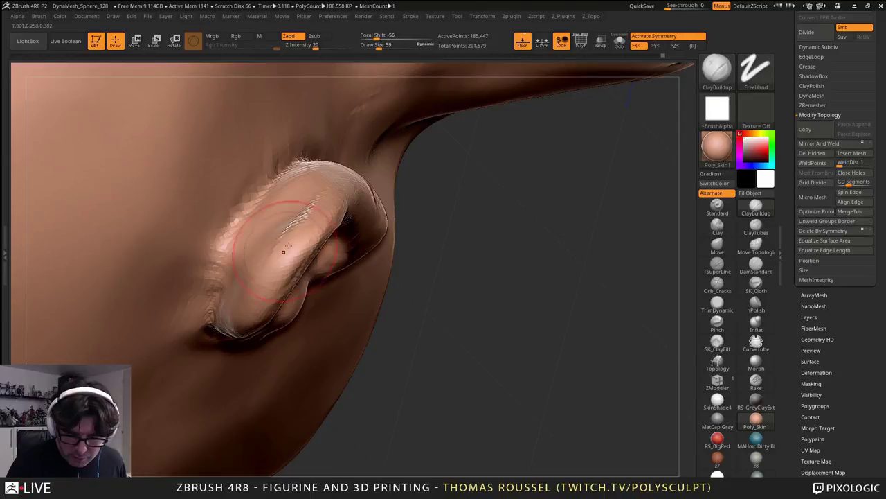
mouse_move(242, 327)
right_down()
mouse_move(320, 290)
mouse_move(298, 277)
mouse_move(289, 282)
right_up()
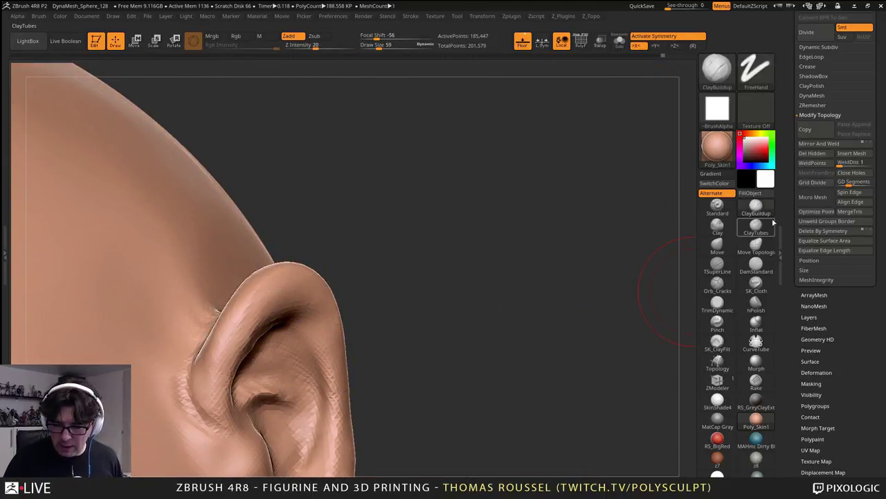
mouse_move(637, 261)
right_down()
mouse_move(453, 321)
mouse_move(515, 257)
right_up()
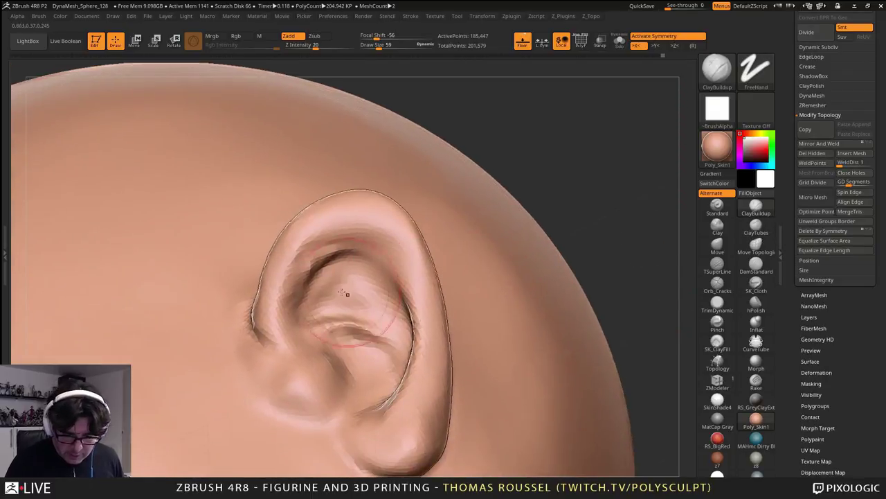
mouse_move(349, 226)
mouse_down()
mouse_move(294, 264)
mouse_move(289, 336)
mouse_up()
mouse_move(298, 259)
mouse_down()
mouse_move(343, 232)
mouse_move(405, 244)
mouse_up()
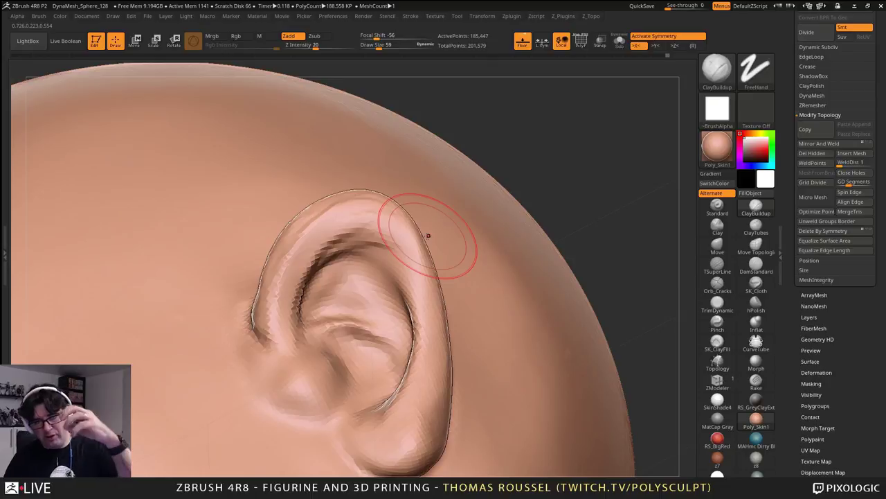
- Carve the ear canal hollow behind the tragus, then build up the fold above it with ClayBuildup at draw size 33
right_drag(413, 273, 401, 310)
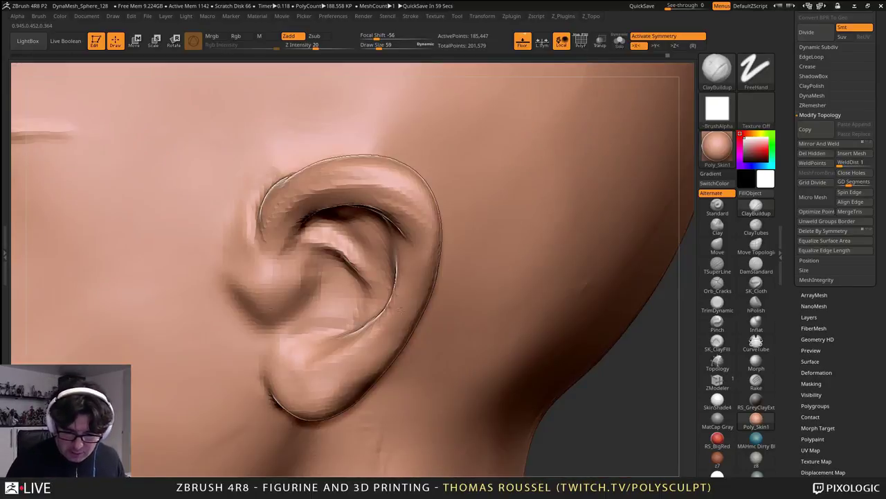
ctrl+right_drag(345, 225, 332, 267)
alt+drag(266, 287, 306, 311)
key(s)
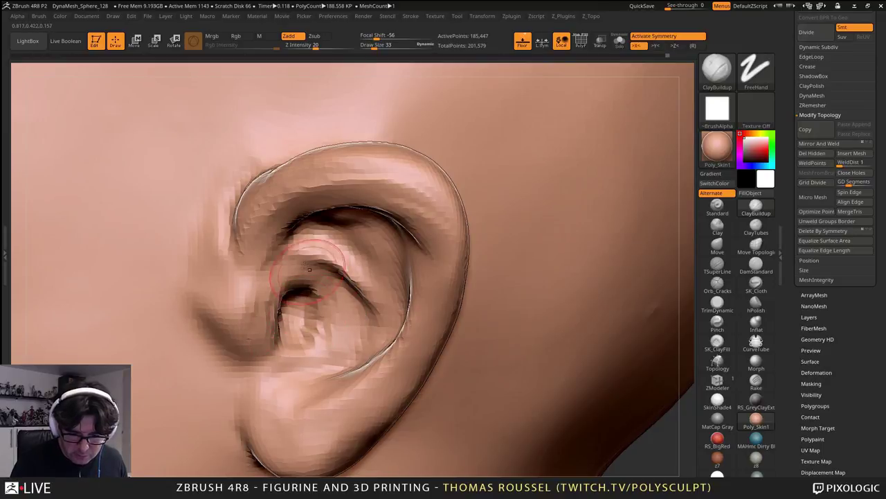
drag(306, 266, 363, 297)
mouse_move(311, 243)
mouse_down()
mouse_move(315, 236)
mouse_move(352, 286)
mouse_up()
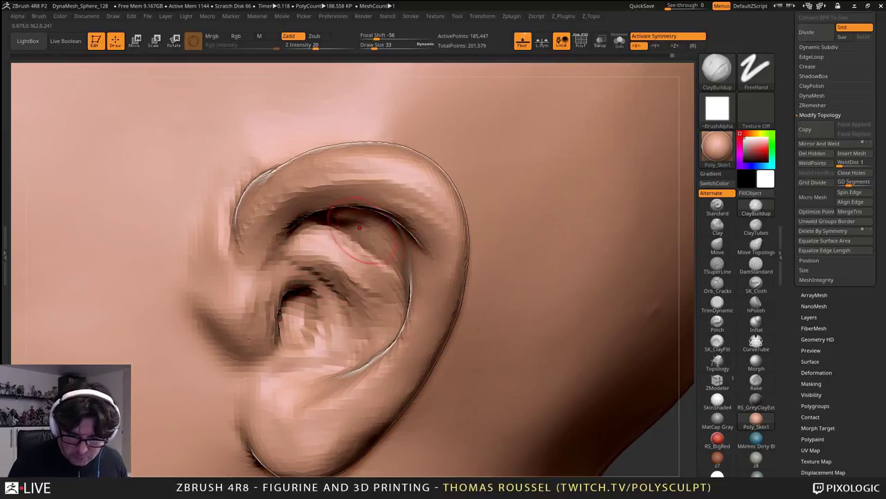
- Build up the antihelix ridge inside the outer rim, from the upper ear down toward the lobe, with ClayBuildup
mouse_move(360, 227)
mouse_down()
mouse_move(405, 277)
mouse_move(400, 332)
mouse_move(287, 447)
mouse_up()
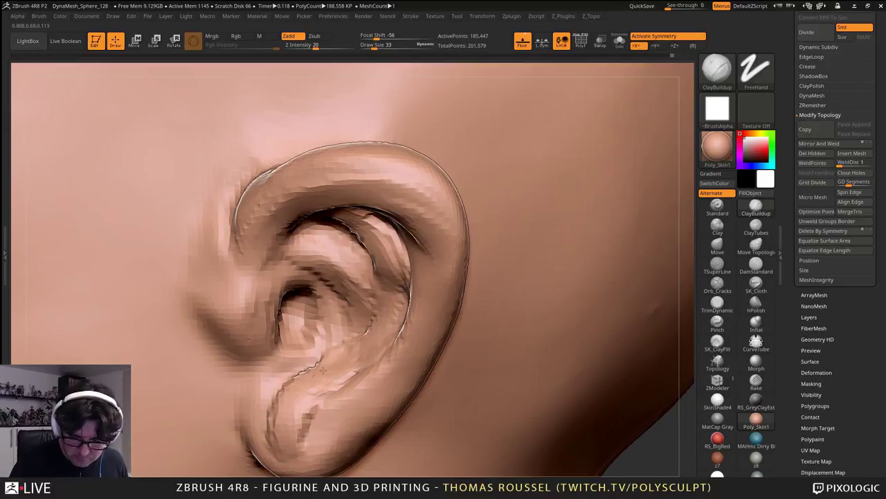
drag(323, 371, 394, 287)
drag(379, 232, 396, 325)
drag(378, 254, 374, 357)
mouse_move(409, 259)
mouse_down()
mouse_move(408, 296)
mouse_move(382, 363)
mouse_up()
mouse_move(430, 294)
mouse_down()
mouse_move(410, 361)
mouse_move(370, 398)
mouse_up()
mouse_move(398, 247)
mouse_down()
mouse_move(367, 349)
mouse_move(315, 402)
mouse_up()
mouse_move(330, 403)
right_down()
mouse_move(366, 402)
mouse_move(352, 395)
right_up()
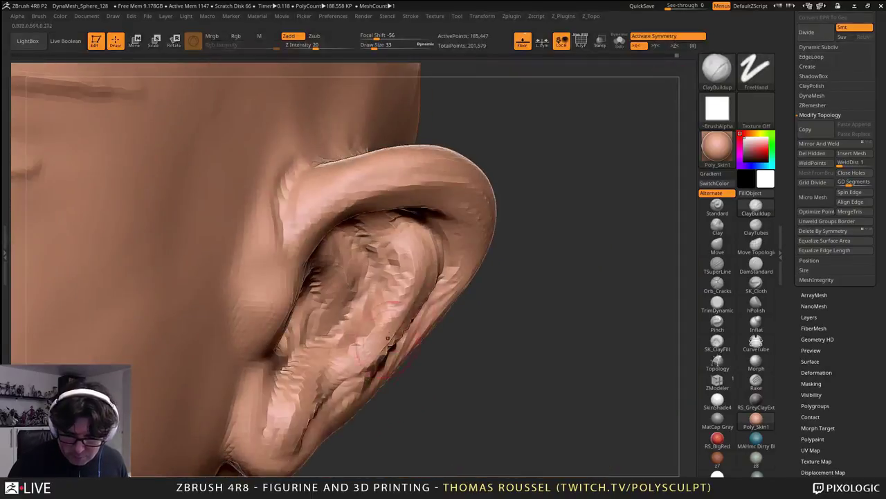
mouse_move(367, 237)
mouse_down()
mouse_move(417, 225)
mouse_move(418, 280)
mouse_up()
right_drag(418, 280, 326, 242)
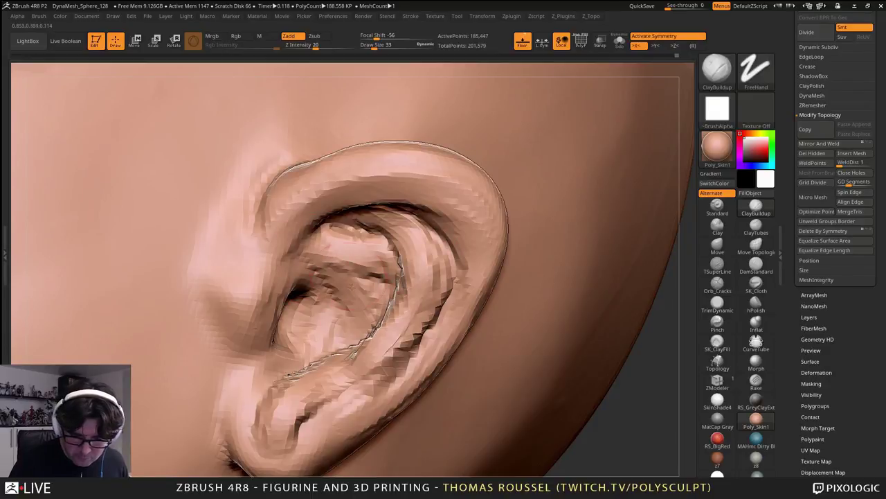
- Extend the front root of the outer rim down into the ear hollow, then smooth the inner ear folds and lobe
mouse_move(292, 201)
mouse_down()
mouse_move(282, 267)
mouse_move(281, 258)
mouse_up()
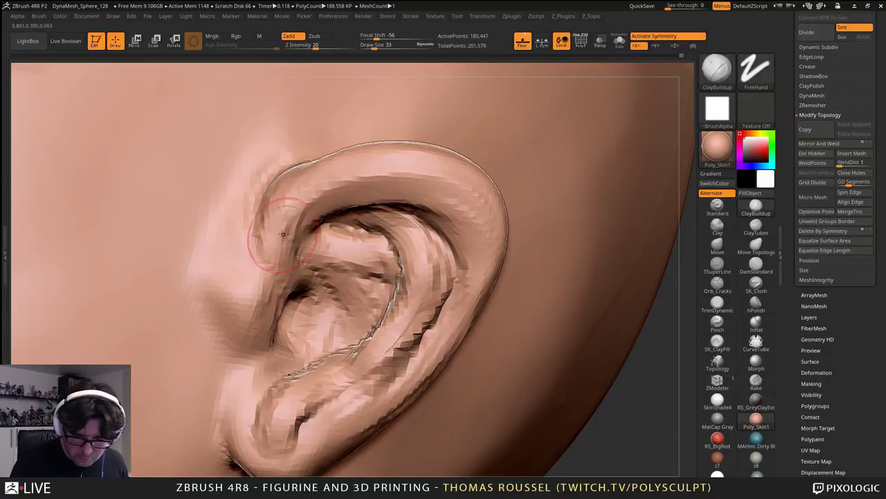
drag(291, 199, 315, 294)
drag(293, 215, 320, 291)
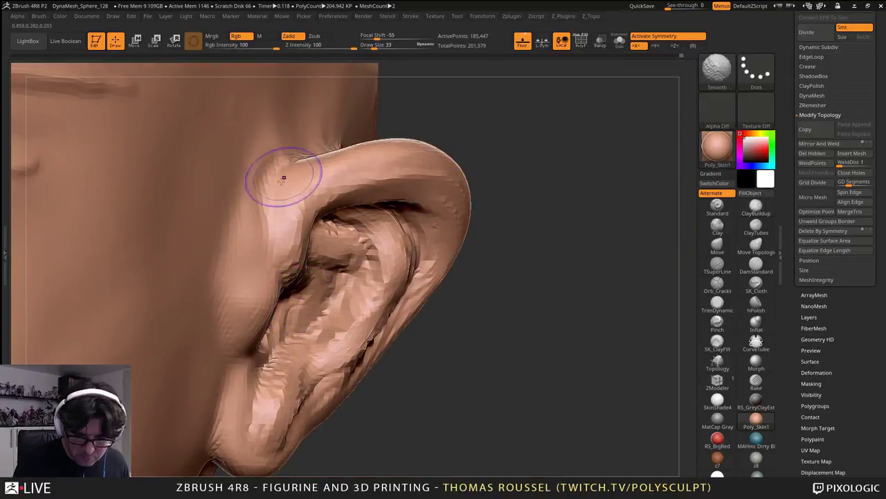
mouse_move(298, 419)
shift+mouse_down()
mouse_move(365, 344)
mouse_move(402, 233)
mouse_move(329, 333)
shift+mouse_up()
shift+drag(273, 431, 247, 408)
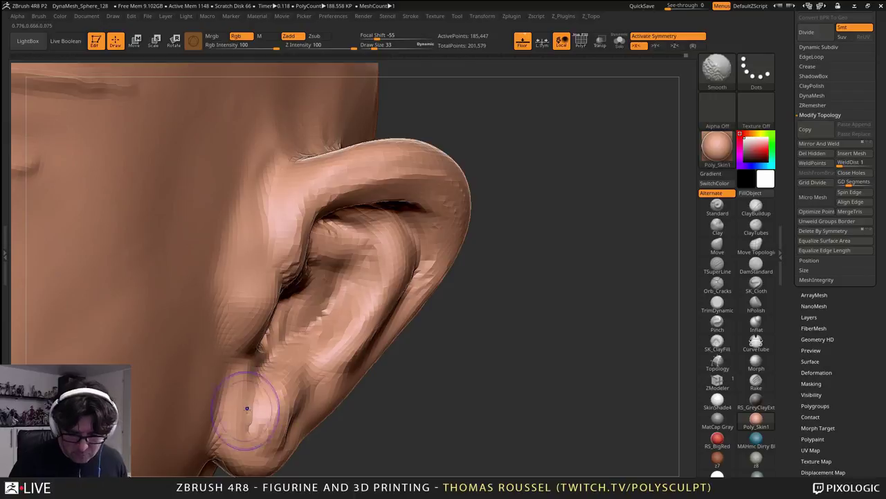
- Examine the head's proportions and ears from the front and the face and nose in three-quarter view
ctrl+right_drag(247, 408, 519, 262)
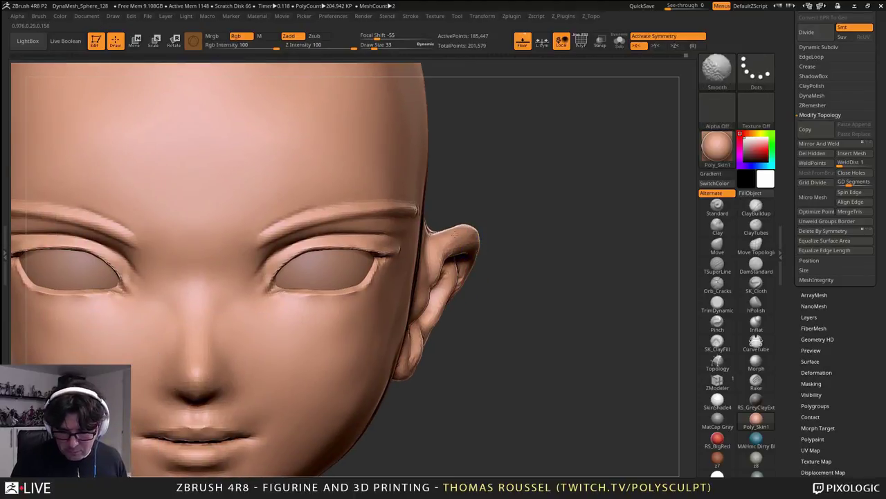
shift+drag(437, 225, 469, 232)
alt+right_drag(409, 298, 502, 226)
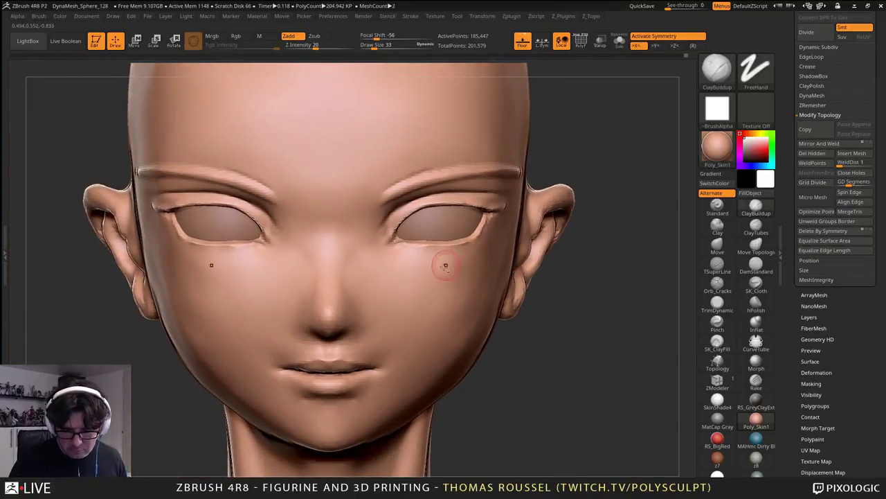
alt+right_drag(445, 263, 496, 213)
mouse_move(471, 254)
ctrl+right_down()
mouse_move(490, 223)
mouse_move(424, 317)
mouse_move(422, 310)
mouse_move(427, 302)
mouse_move(444, 338)
mouse_move(420, 345)
mouse_move(419, 381)
ctrl+right_up()
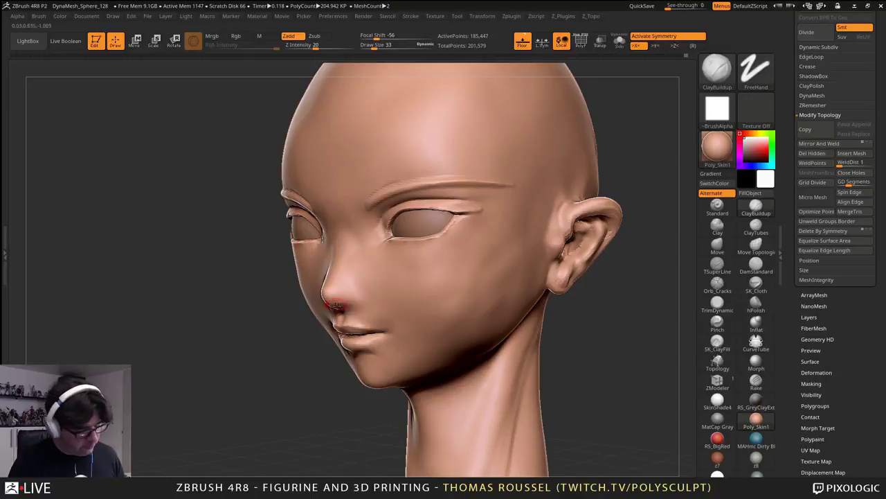
right_drag(353, 335, 358, 334)
right_drag(547, 319, 539, 317)
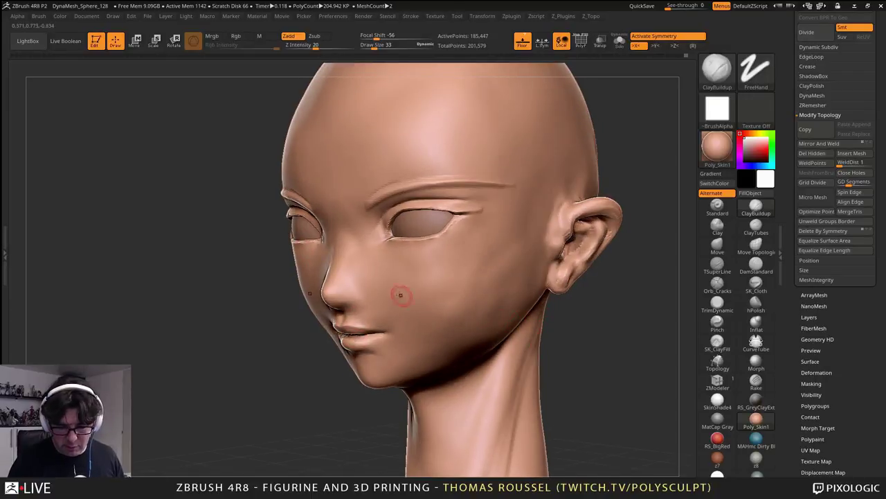
ctrl+right_drag(373, 283, 409, 309)
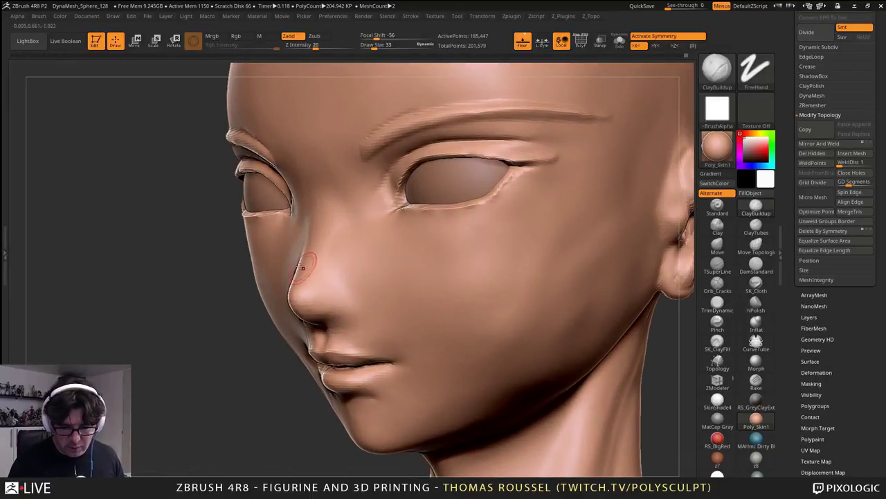
alt+right_drag(243, 170, 279, 280)
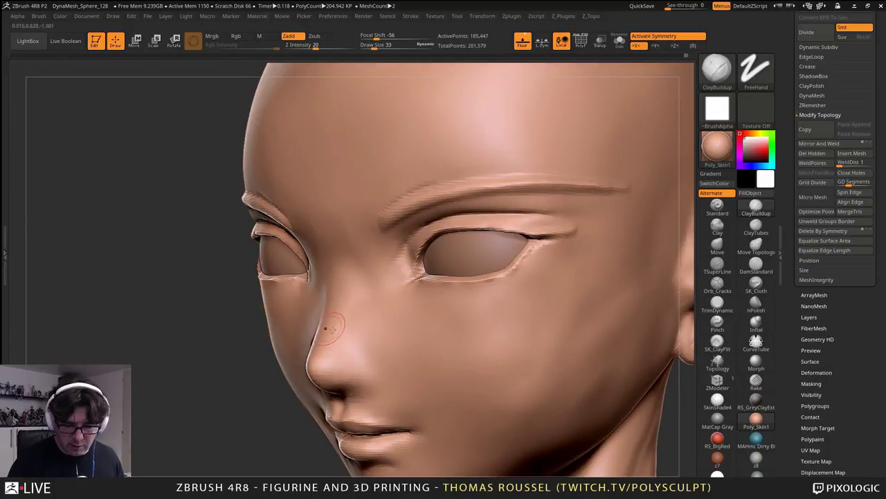
shift+right_drag(333, 328, 452, 291)
mouse_move(456, 333)
right_down()
mouse_move(458, 341)
mouse_move(529, 293)
mouse_move(487, 282)
right_up()
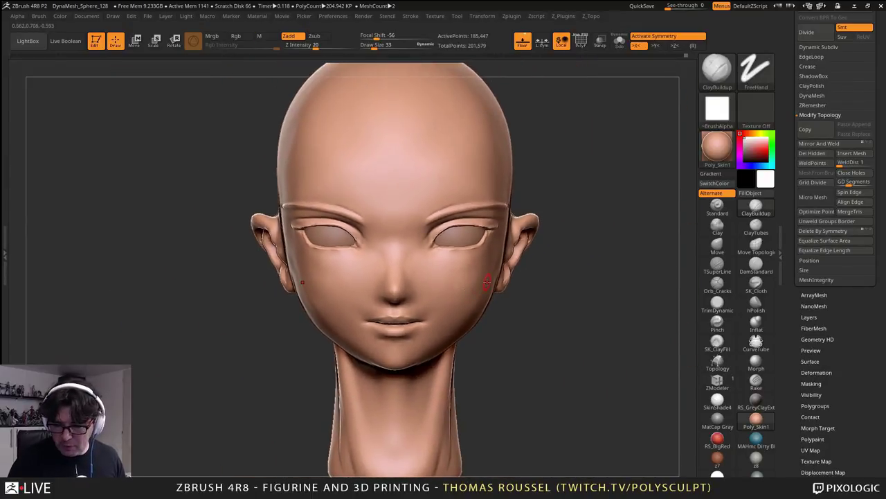
- Save the project as Ninja_01
drag(885, 75, 884, 291)
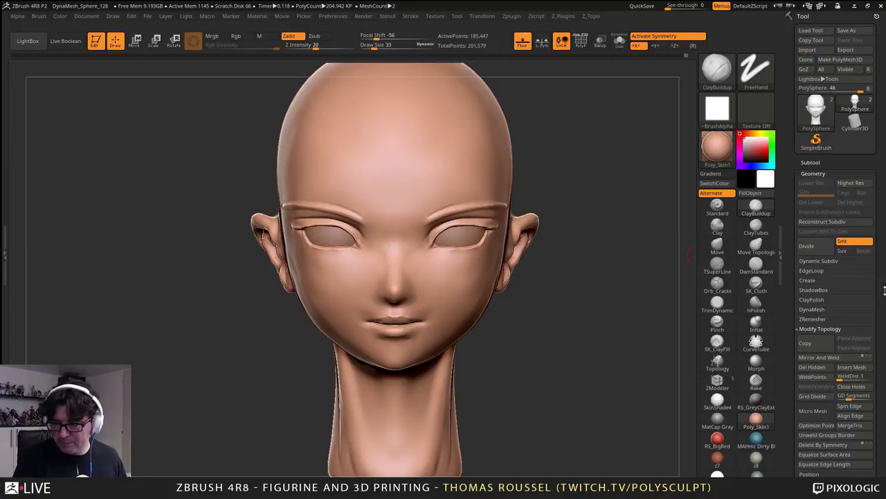
mouse_move(832, 61)
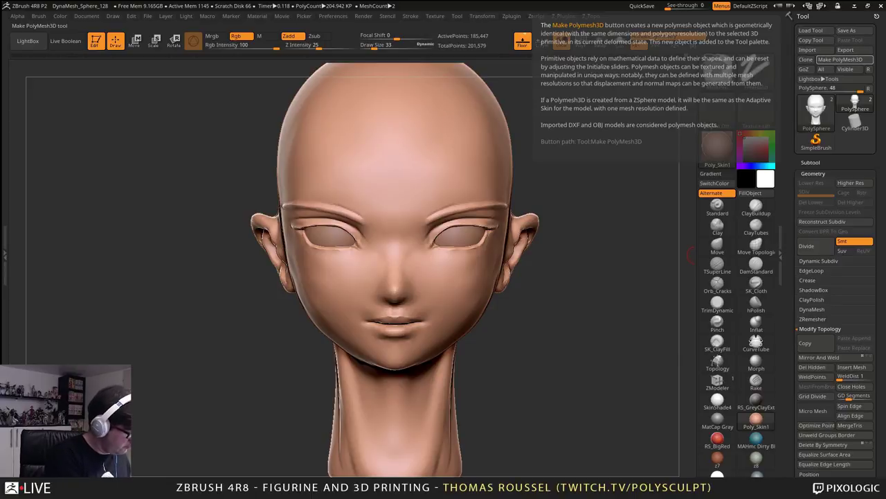
key(Return)
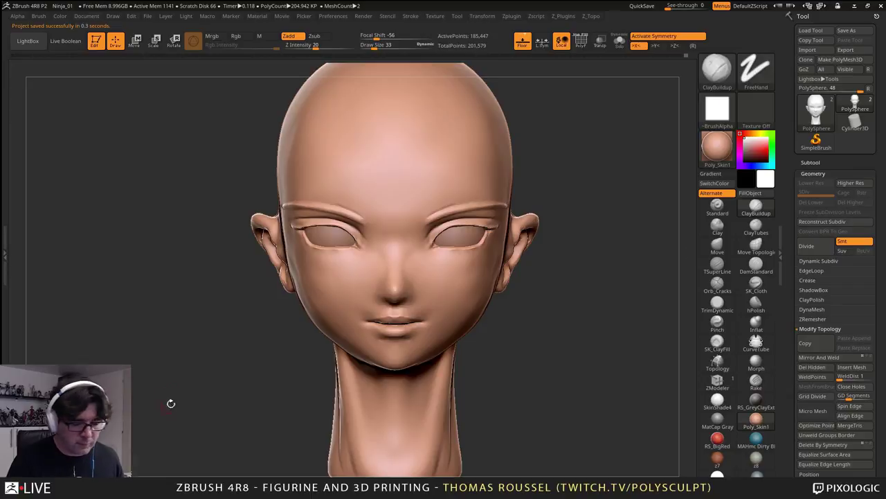
- Examine the head in three-quarter and side profile, checking the eye, nose, jaw and ear shapes
shift+drag(559, 362, 443, 360)
alt+drag(339, 291, 239, 342)
drag(180, 326, 291, 316)
mouse_move(477, 368)
mouse_down()
mouse_move(445, 367)
mouse_move(457, 365)
mouse_up()
drag(117, 278, 176, 283)
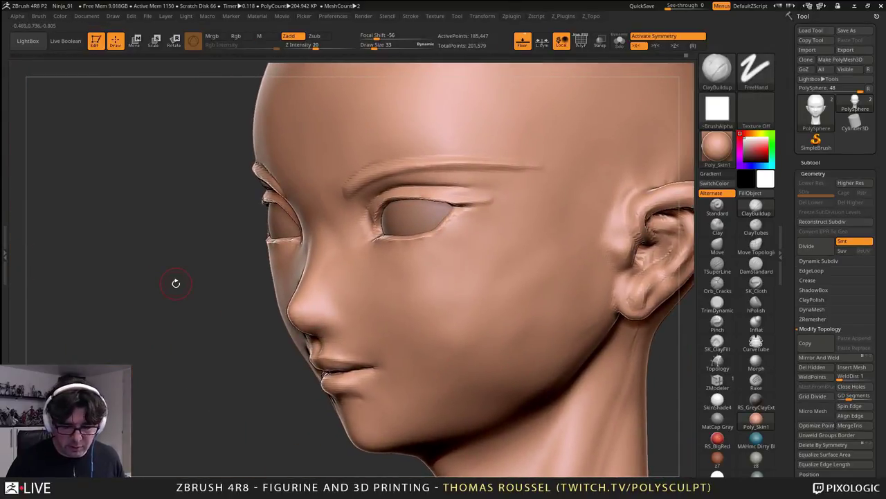
mouse_move(404, 261)
right_down()
mouse_move(446, 252)
mouse_move(394, 252)
right_up()
mouse_move(395, 252)
ctrl+right_down()
mouse_move(464, 242)
mouse_move(449, 272)
mouse_move(464, 270)
mouse_move(408, 259)
ctrl+right_up()
alt+right_drag(299, 285, 425, 235)
ctrl+right_drag(370, 223, 396, 272)
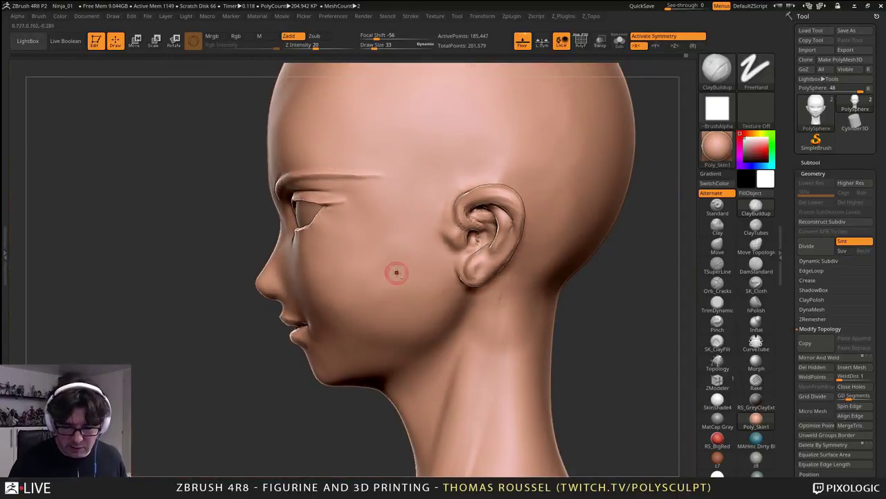
alt+right_drag(371, 227, 376, 267)
right_drag(344, 239, 403, 189)
mouse_move(388, 240)
right_down()
mouse_move(333, 248)
mouse_move(378, 246)
mouse_move(377, 277)
mouse_move(322, 273)
mouse_move(421, 236)
right_up()
ctrl+right_drag(421, 235, 369, 262)
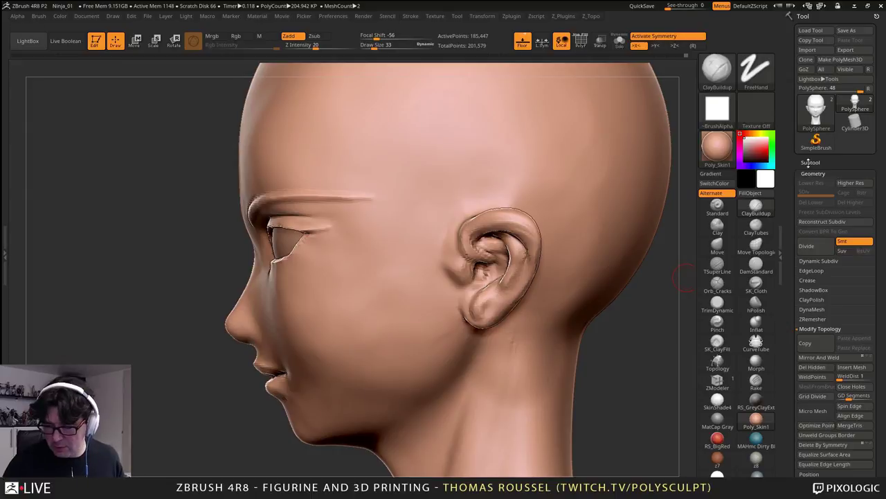
- Duplicate the PolySphere head subtool
drag(885, 272, 849, 223)
click(810, 112)
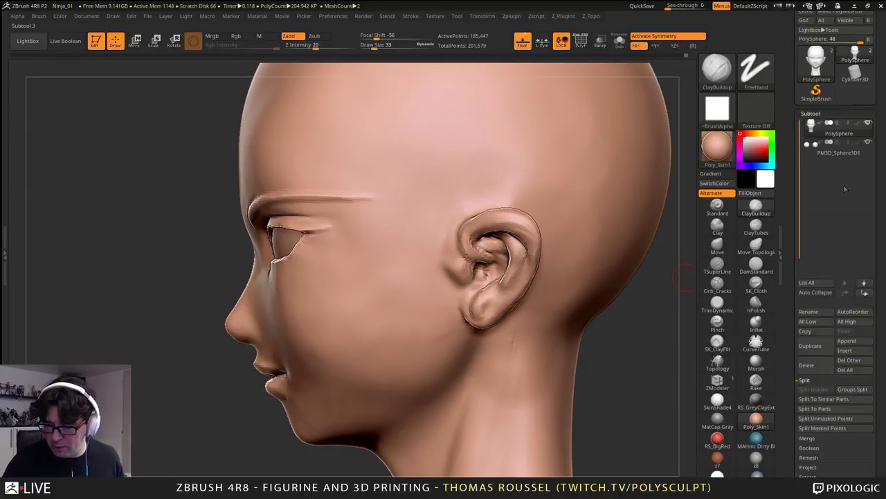
click(810, 345)
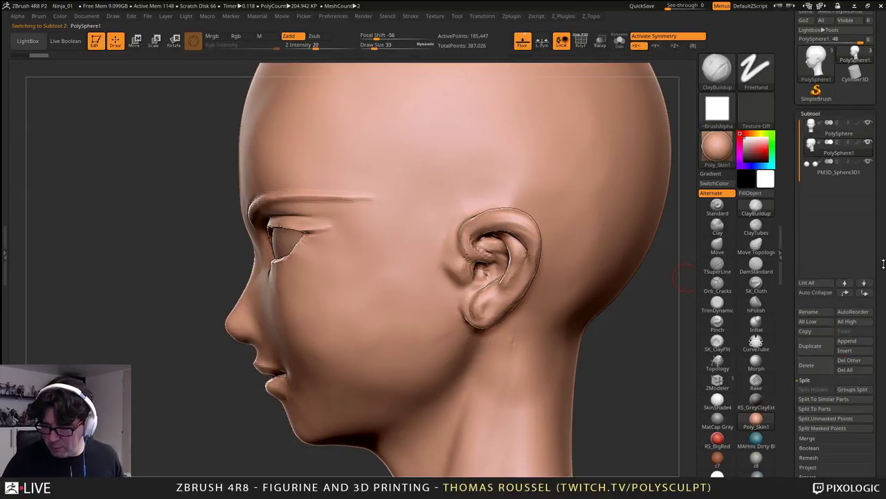
- Remesh the duplicated head with ZRemesher, using a target polygons count of 5 and Adapt on
scroll(845, 325, down, 3)
click(813, 355)
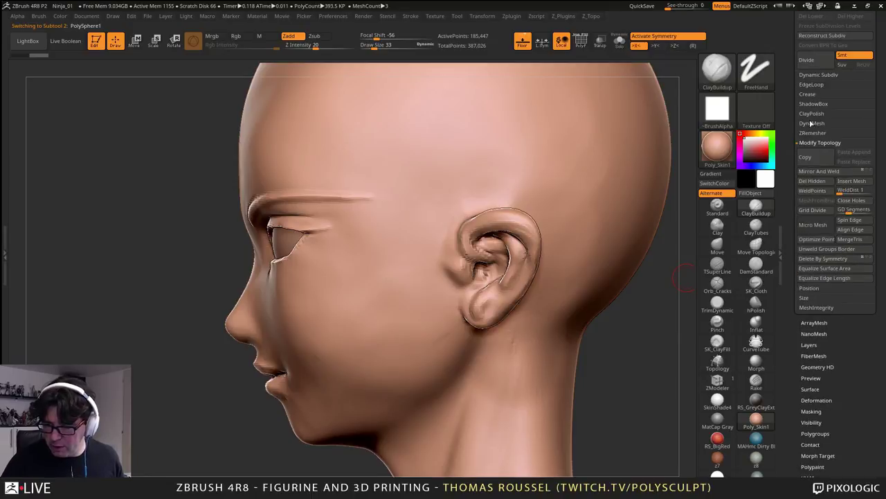
click(814, 132)
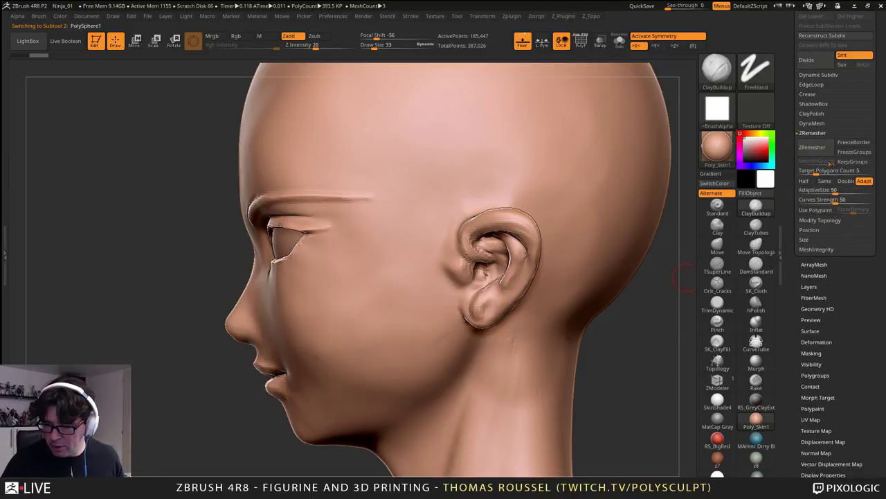
click(810, 146)
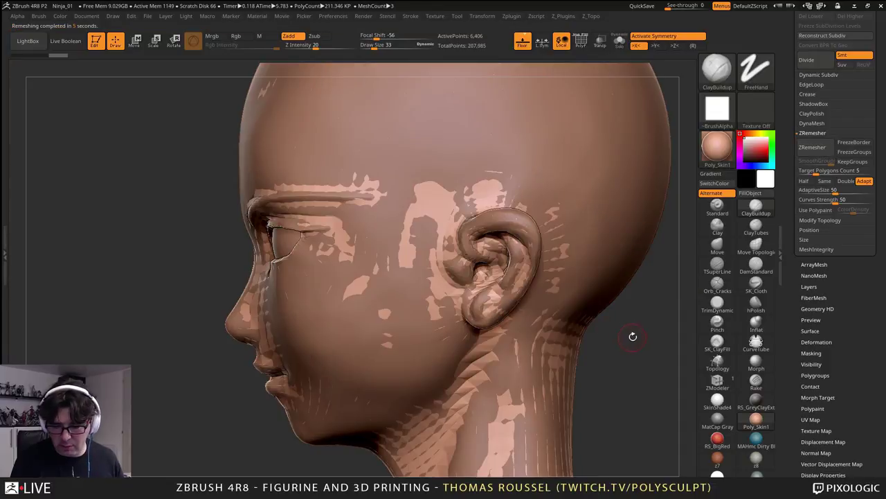
- Show the polyframe wireframe and check the remeshed head's edge flow from the front
drag(632, 336, 651, 341)
key(shift+f)
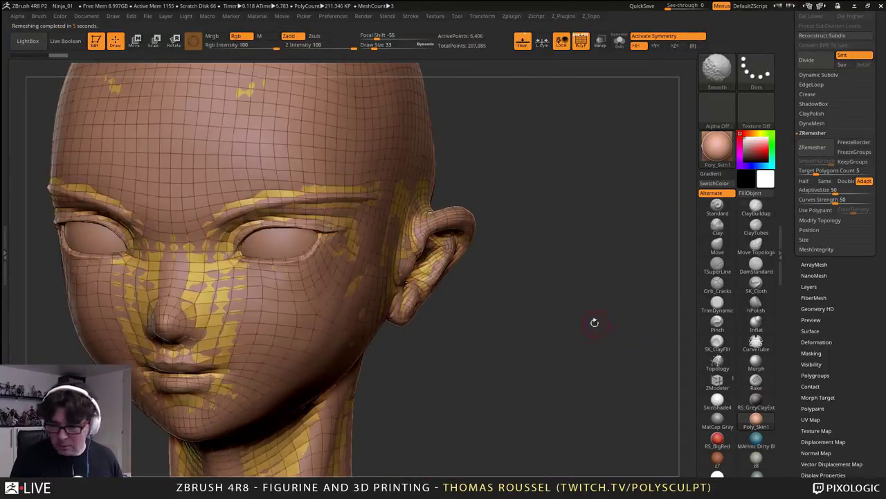
drag(594, 320, 547, 347)
click(815, 75)
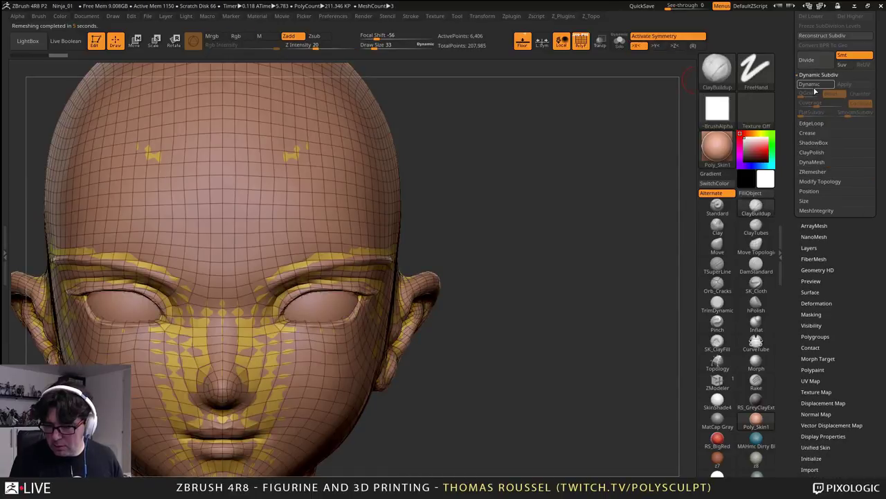
- Hide the original PolySphere head and assign the whole remeshed PolySphere1 to a single polygroup, checking its topology all around
scroll(865, 75, up, 2)
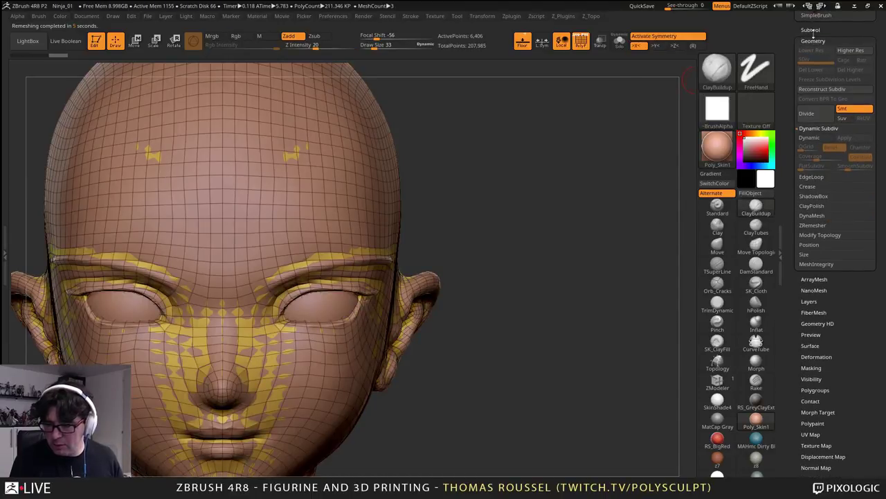
click(824, 30)
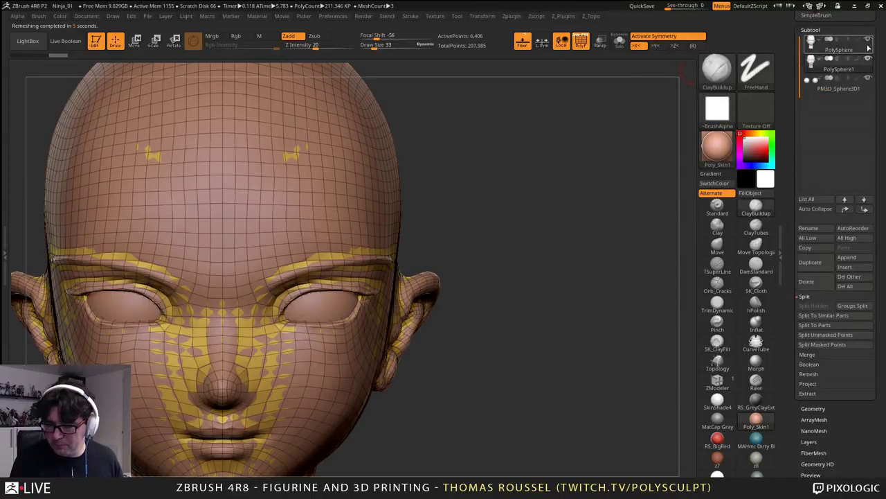
key(ctrl+w)
alt+drag(544, 197, 510, 206)
drag(484, 177, 513, 193)
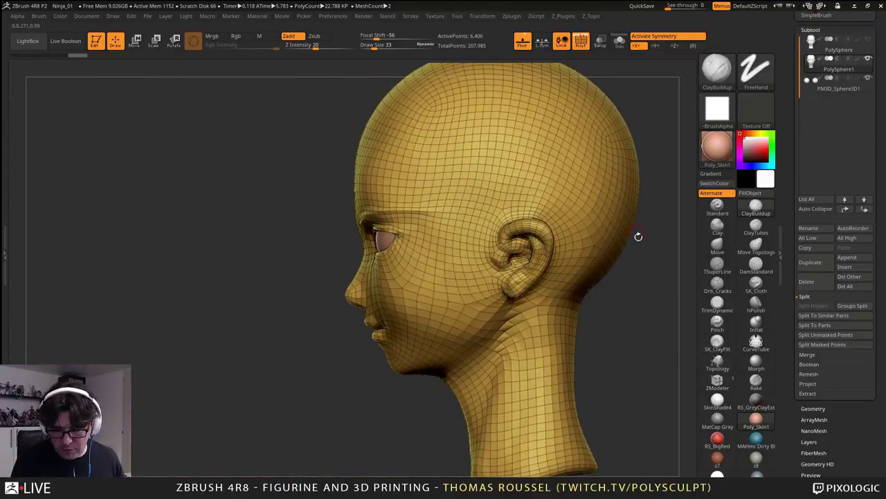
mouse_move(677, 299)
alt+mouse_down()
mouse_move(599, 281)
mouse_move(641, 282)
mouse_move(576, 277)
mouse_move(613, 251)
mouse_move(518, 236)
alt+mouse_up()
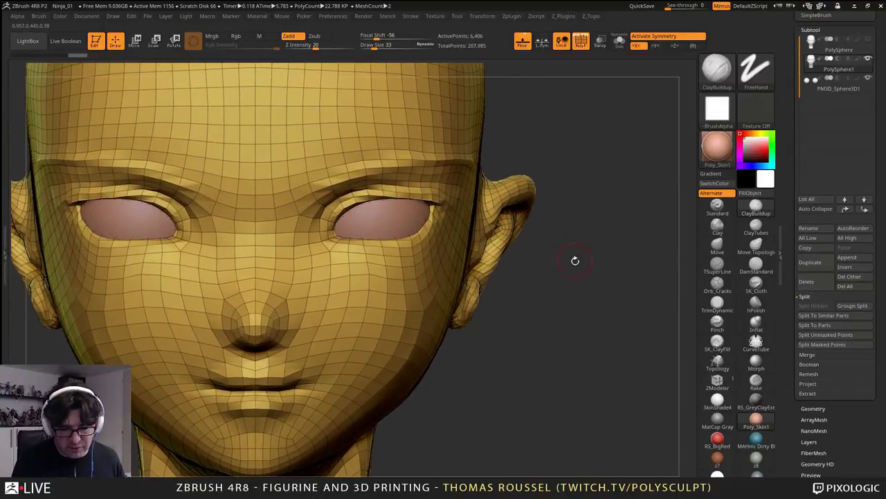
drag(575, 260, 449, 223)
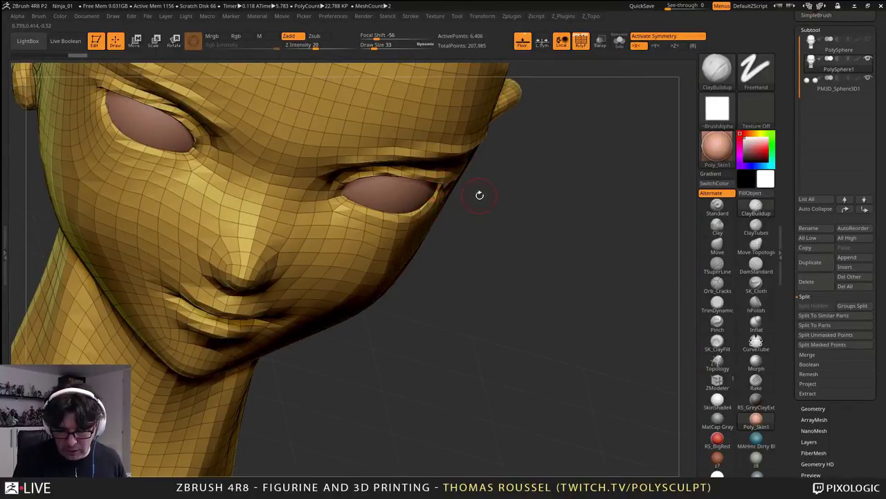
drag(525, 217, 364, 194)
- Divide the remeshed PolySphere1 three times, comparing its density with the original head
scroll(869, 164, up, 2)
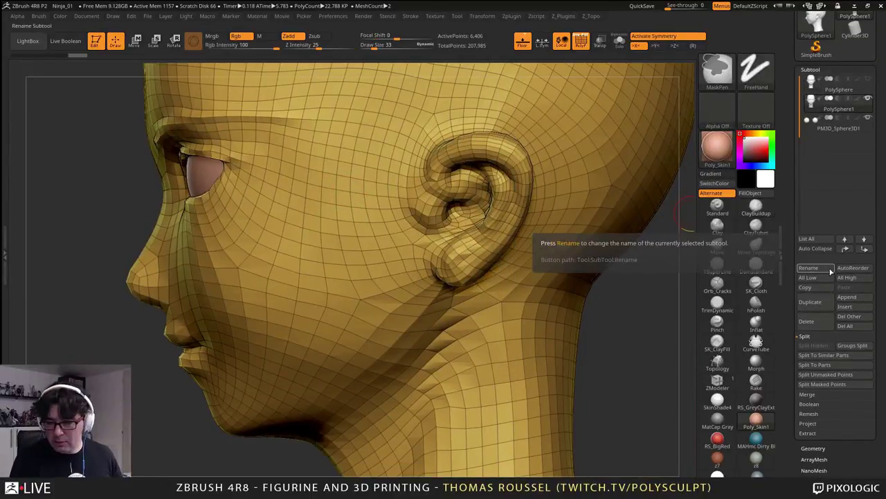
key(ctrl+d)
key(ctrl+d)
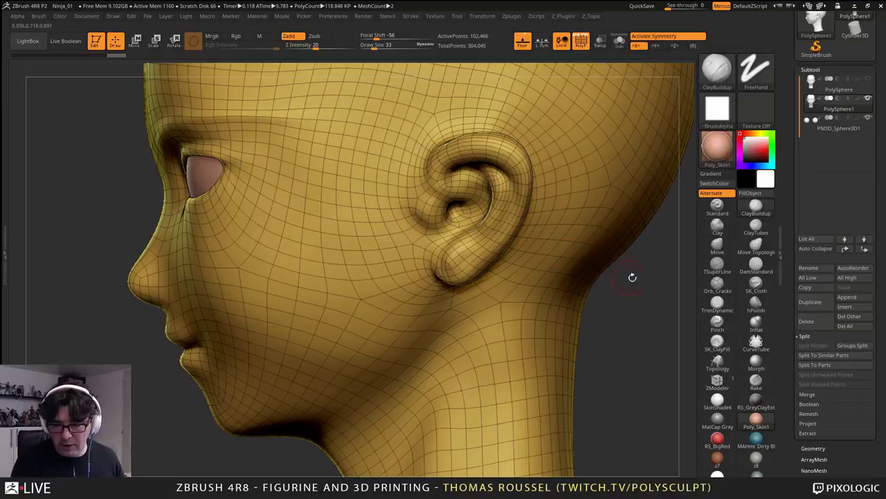
click(811, 104)
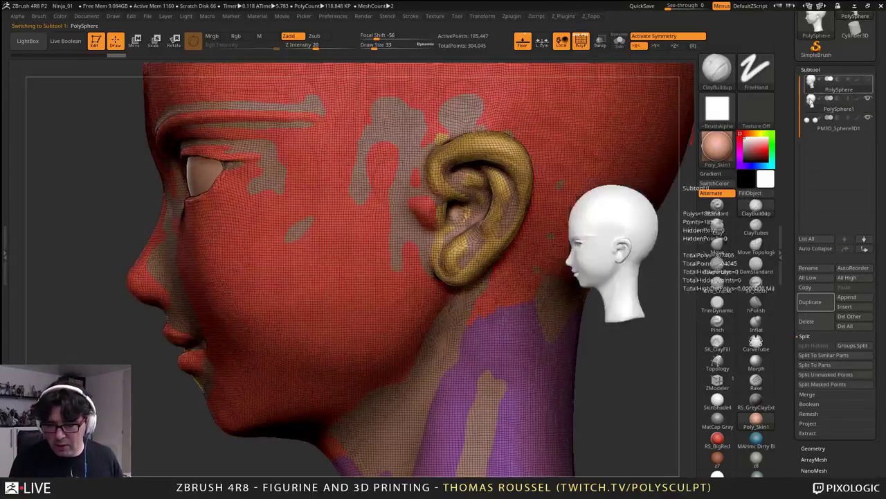
click(811, 104)
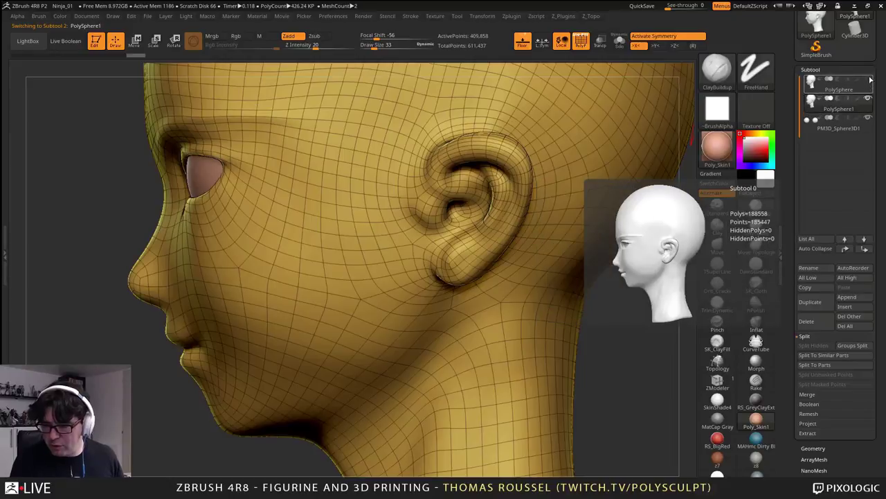
- With the original head shown and the eye spheres hidden, project its detail onto PolySphere1 using ProjectAll at distance 0.02
click(835, 89)
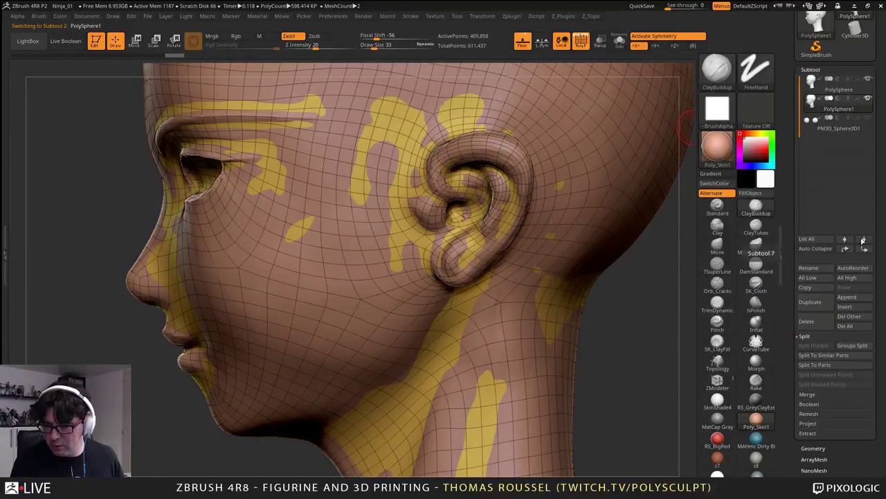
scroll(813, 370, down, 2)
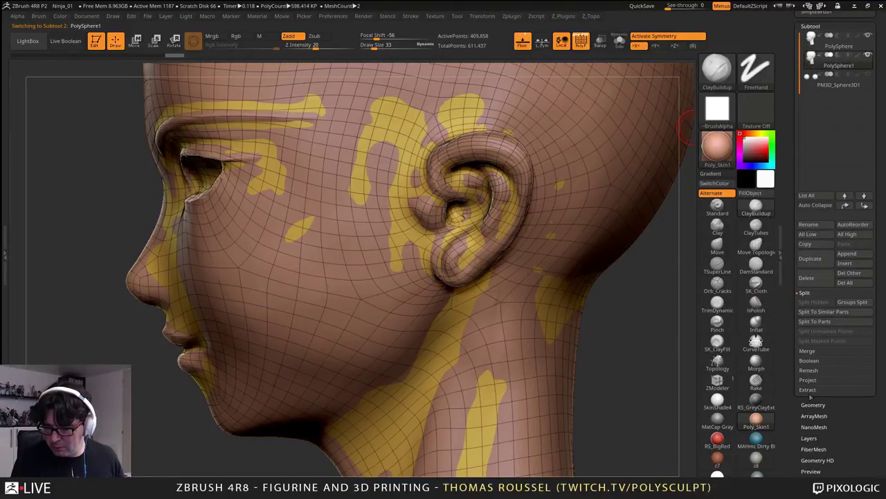
click(809, 380)
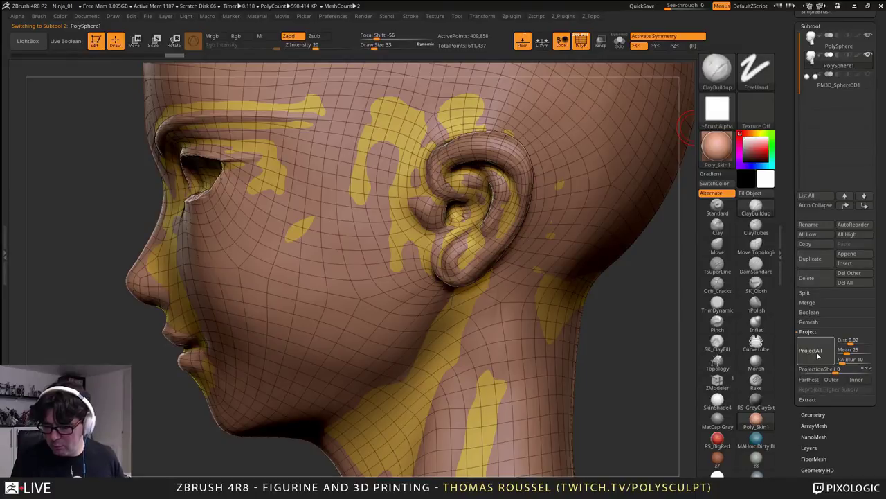
click(817, 352)
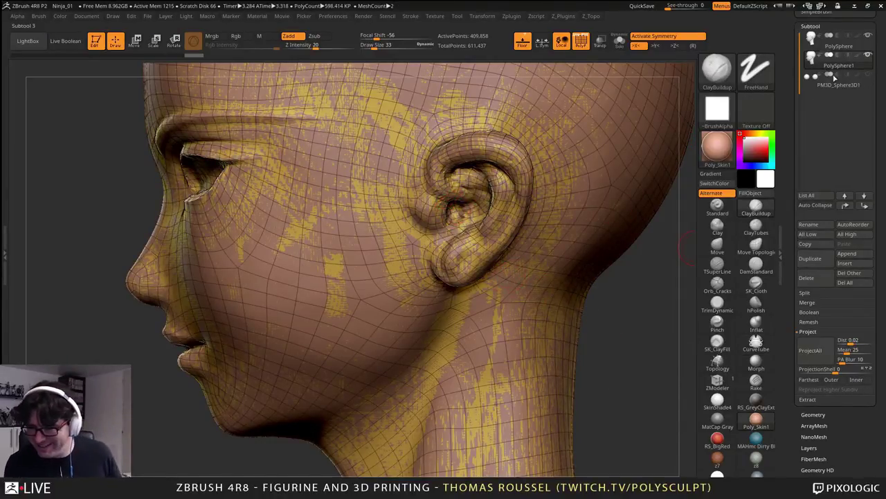
- Hide the original head and step PolySphere1 down to its lowest subdivision level, viewed from the front
click(870, 36)
shift+right_drag(471, 196, 529, 191)
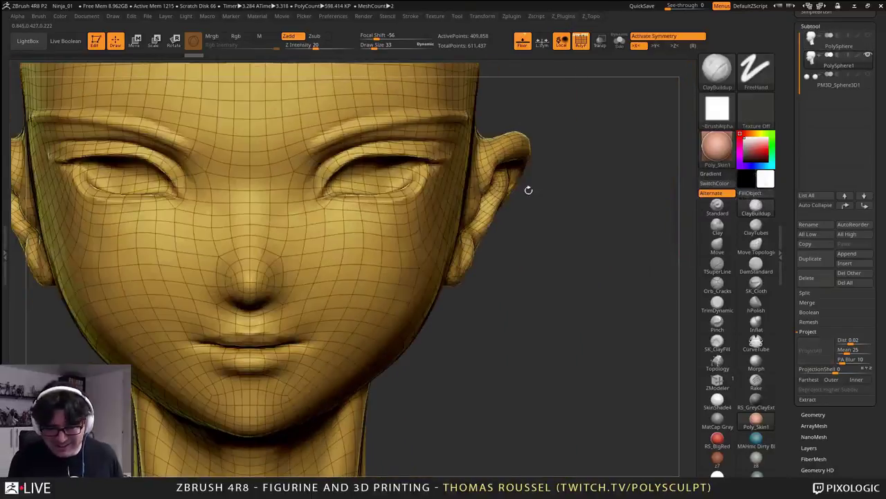
key(shift+d)
key(shift+d)
key(shift+d)
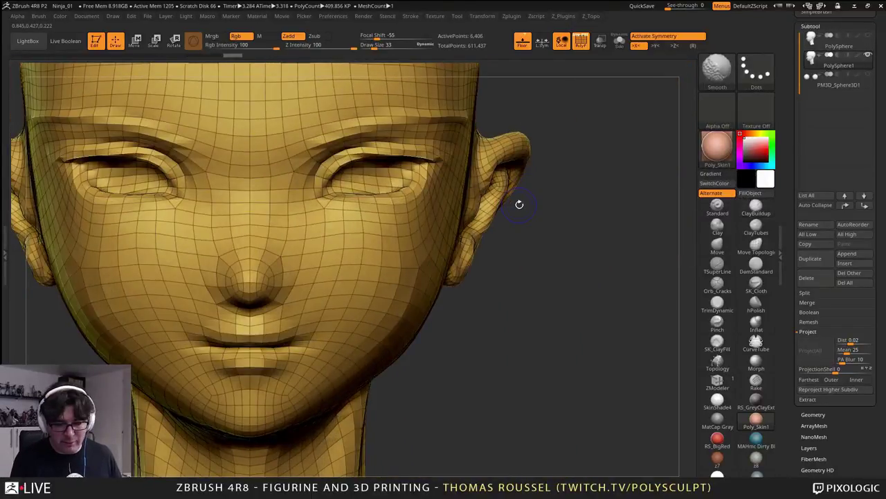
- Compare the face of PolySphere1 at its lower and higher subdivision levels, returning to the lowest level
key(d)
key(d)
key(shift+d)
key(shift+d)
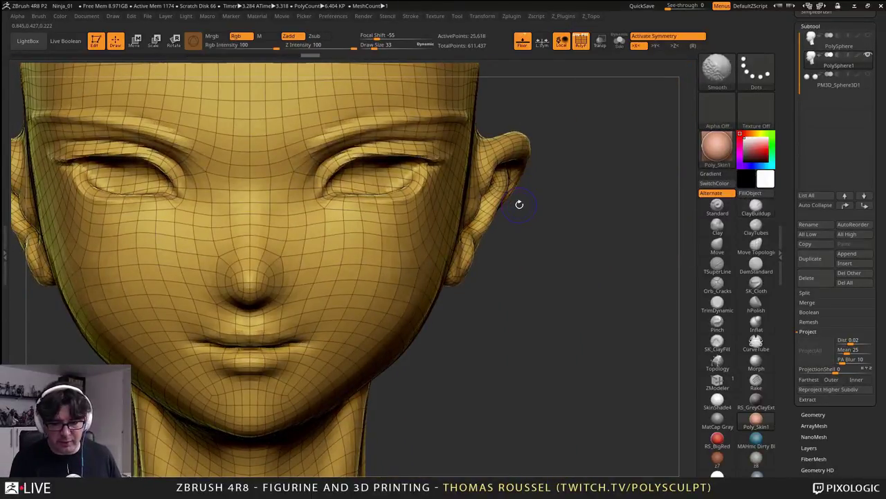
key(d)
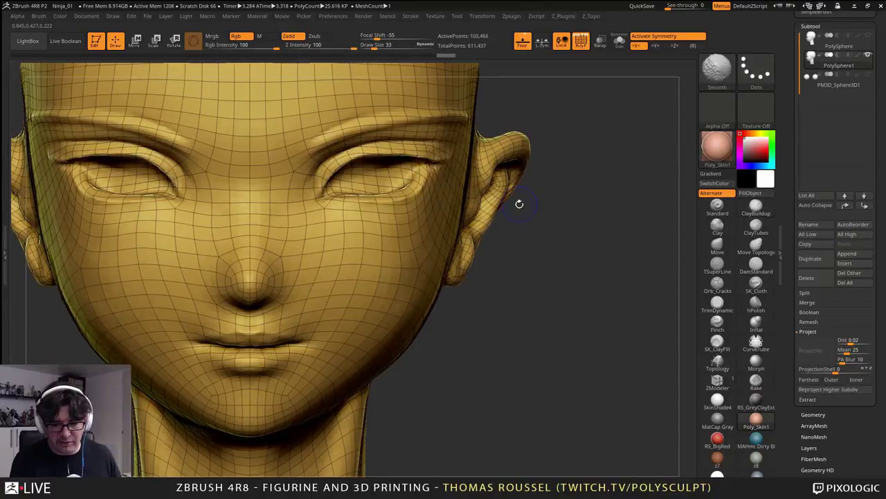
key(shift+d)
alt+drag(497, 283, 572, 232)
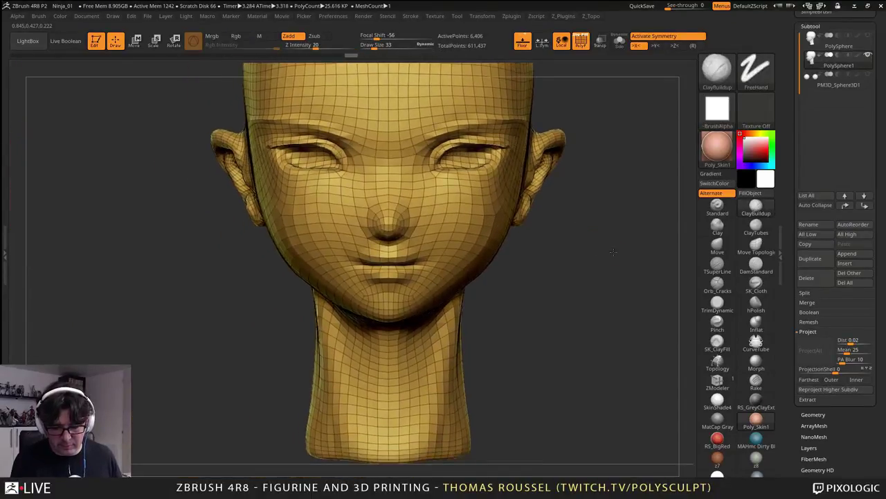
drag(644, 234, 617, 286)
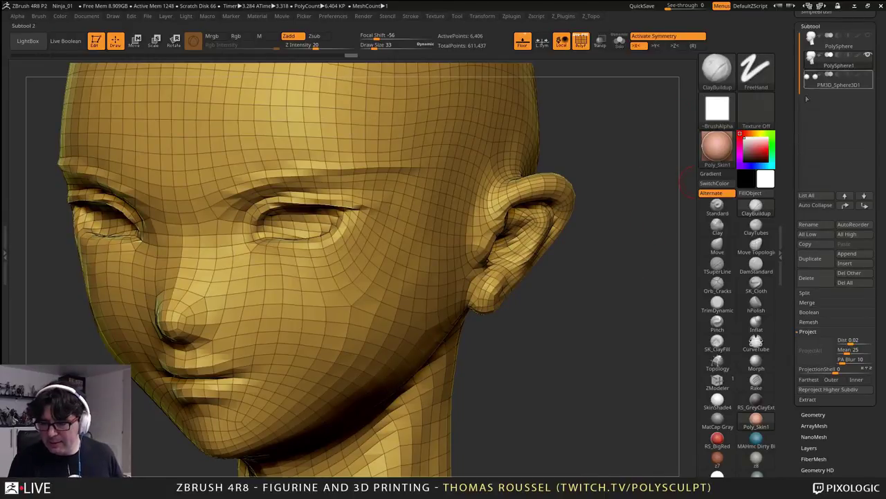
- Turn off the polyframe display and choose the Move brush for reshaping the side of the face
key(shift+f)
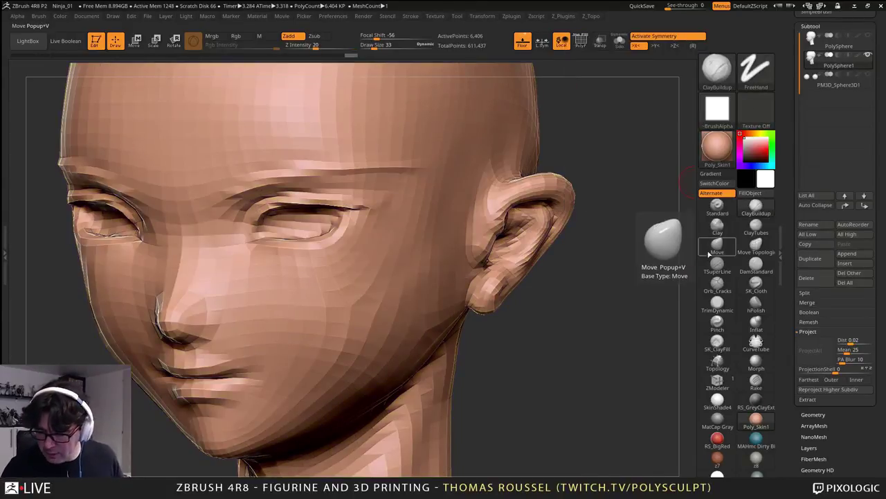
click(715, 248)
mouse_move(637, 312)
mouse_down()
mouse_move(554, 257)
mouse_move(630, 249)
mouse_move(326, 215)
mouse_move(355, 214)
mouse_up()
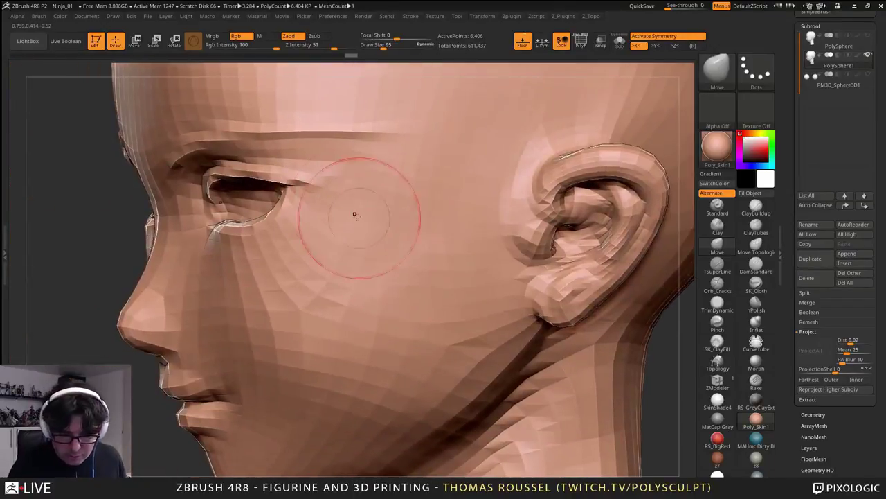
shift+right_drag(354, 199, 358, 199)
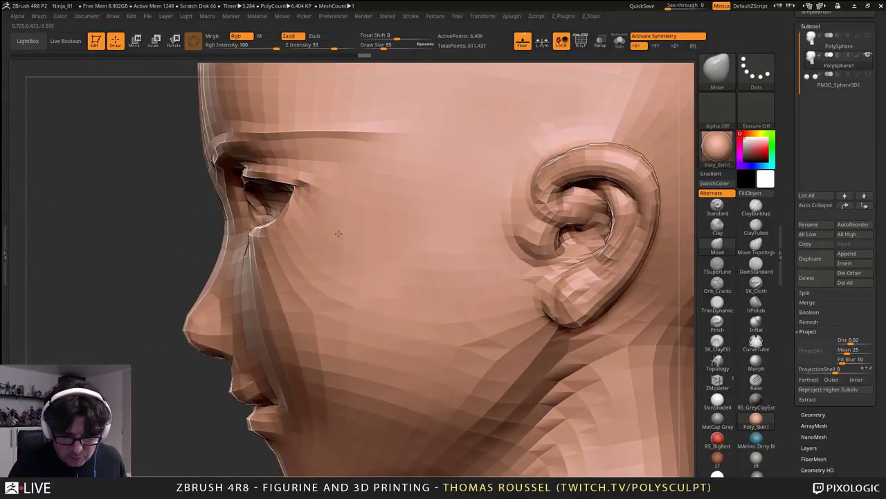
right_drag(340, 268, 432, 264)
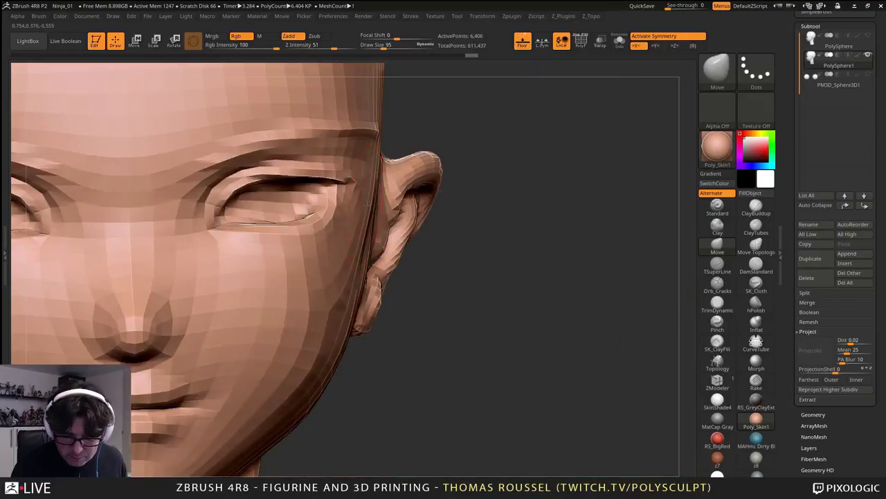
key(s)
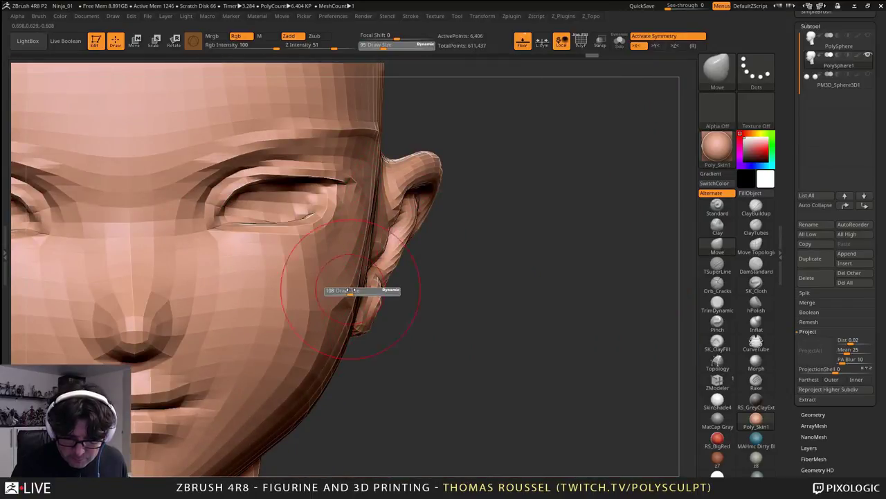
drag(350, 290, 355, 290)
- Reduce the draw size to 79 and mask both eye areas symmetrically from the front
mouse_move(410, 225)
right_down()
mouse_move(304, 226)
mouse_move(439, 226)
right_up()
key(s)
drag(455, 215, 446, 215)
right_drag(444, 224, 529, 222)
mouse_move(530, 222)
ctrl+right_down()
mouse_move(467, 213)
mouse_move(485, 229)
ctrl+right_up()
mouse_move(382, 210)
ctrl+mouse_down()
mouse_move(362, 223)
mouse_move(402, 229)
mouse_move(439, 187)
mouse_move(428, 235)
ctrl+mouse_up()
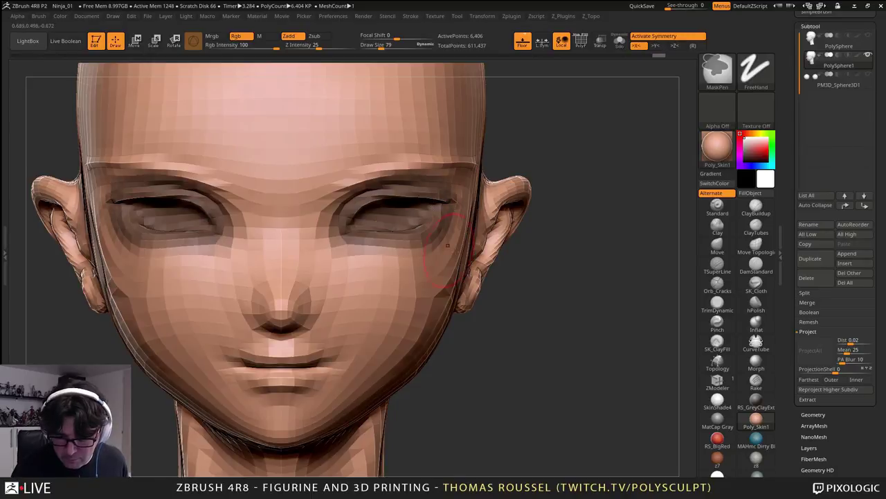
- With the Move brush at draw size 135, adjust the temple and cheek contour beside the masked eye
mouse_move(447, 245)
right_down()
mouse_move(421, 217)
mouse_move(433, 231)
right_up()
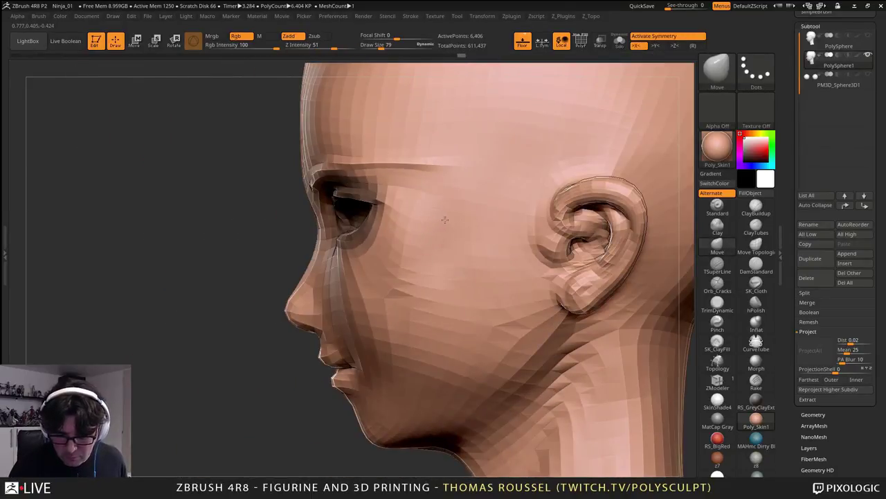
key(s)
drag(447, 205, 485, 203)
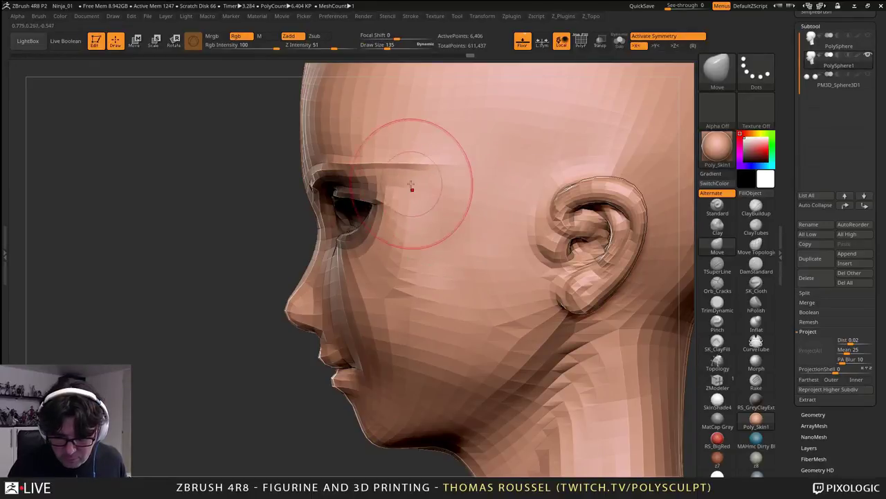
right_drag(390, 174, 394, 236)
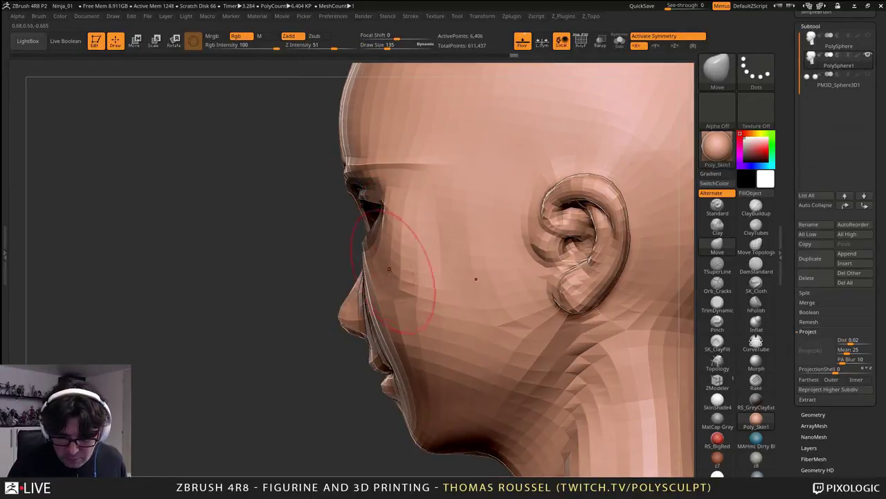
drag(390, 269, 387, 296)
right_drag(386, 297, 398, 281)
- Smooth the front of the cheek below the eye and shift its lower contour beside the mouth with the Move brush
shift+drag(397, 281, 383, 301)
right_drag(383, 301, 364, 302)
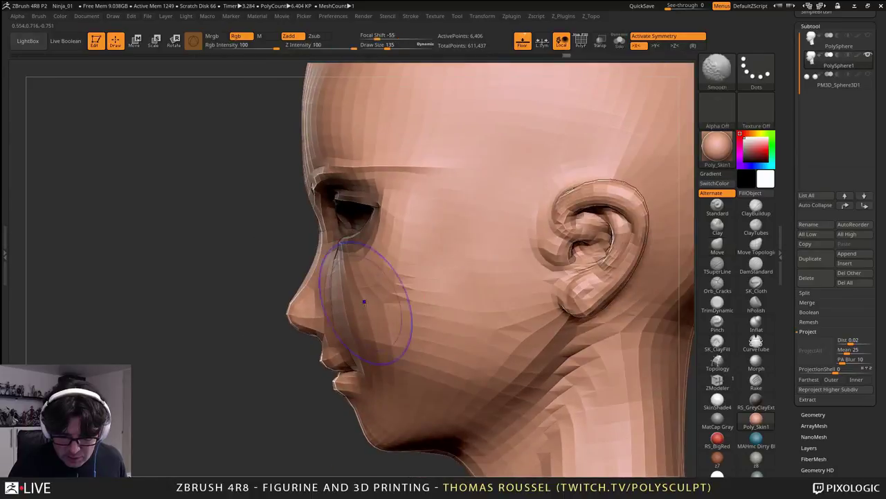
mouse_move(364, 301)
shift+mouse_down()
mouse_move(367, 292)
mouse_move(353, 299)
shift+mouse_up()
mouse_move(354, 299)
right_down()
mouse_move(341, 282)
mouse_move(333, 299)
right_up()
right_drag(436, 267, 392, 270)
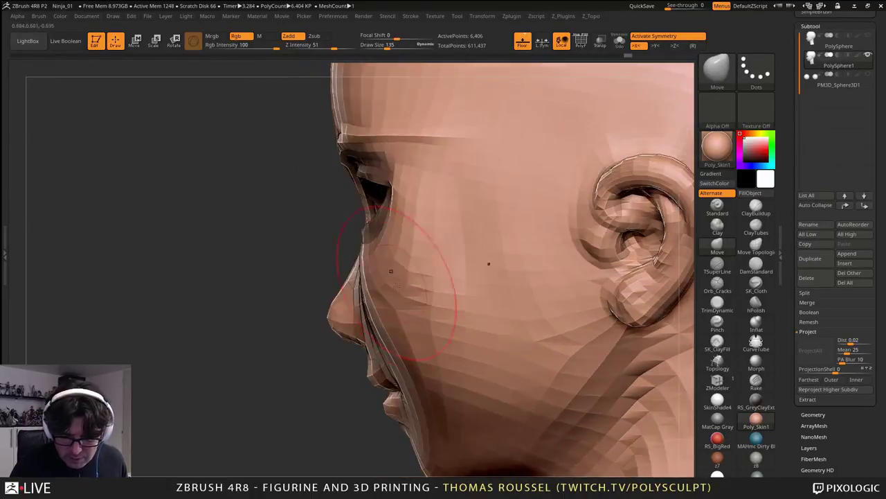
drag(391, 326, 383, 340)
right_drag(367, 352, 383, 372)
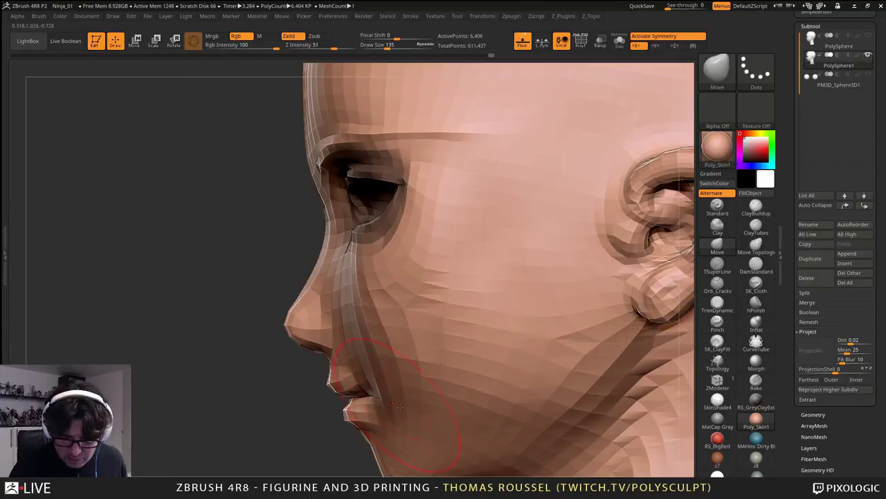
- Pull the side of the head just in front of the ear slightly outward with the Move brush
mouse_move(448, 257)
right_down()
mouse_move(459, 192)
mouse_move(426, 142)
mouse_move(414, 126)
mouse_move(371, 114)
mouse_move(345, 127)
right_up()
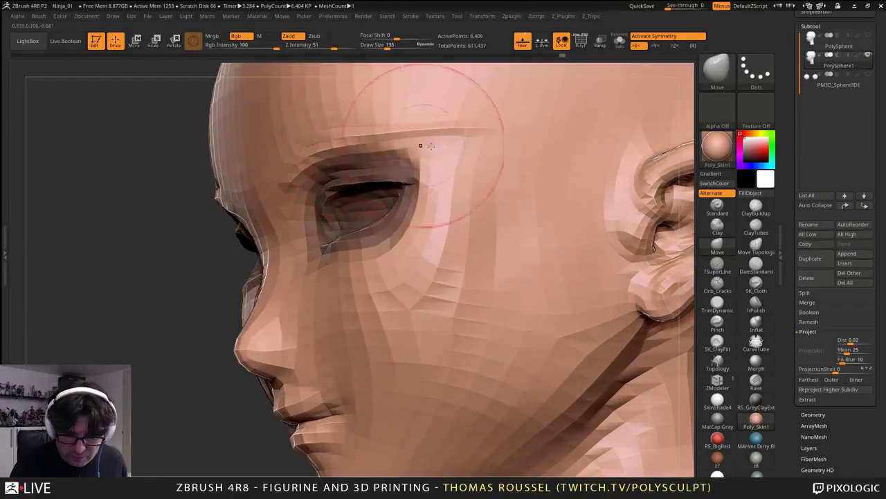
mouse_move(420, 145)
right_down()
mouse_move(444, 138)
mouse_move(493, 158)
mouse_move(470, 194)
mouse_move(424, 342)
mouse_move(480, 221)
mouse_move(460, 216)
right_up()
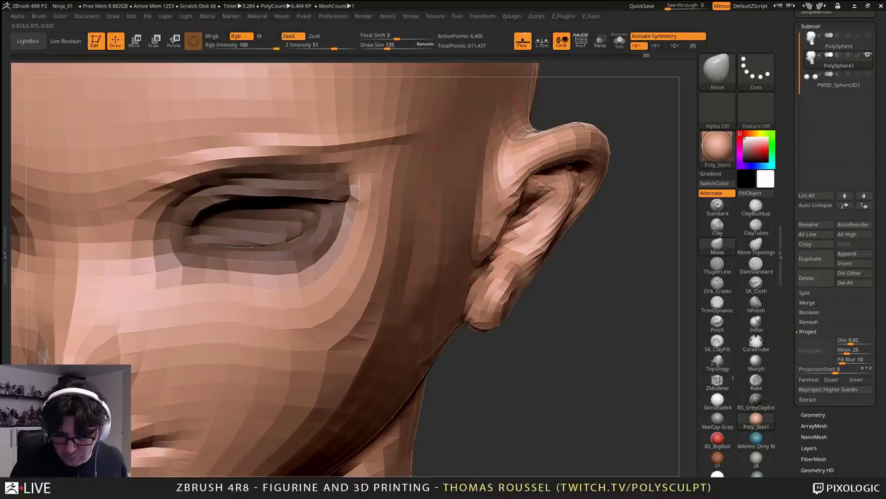
drag(485, 189, 496, 184)
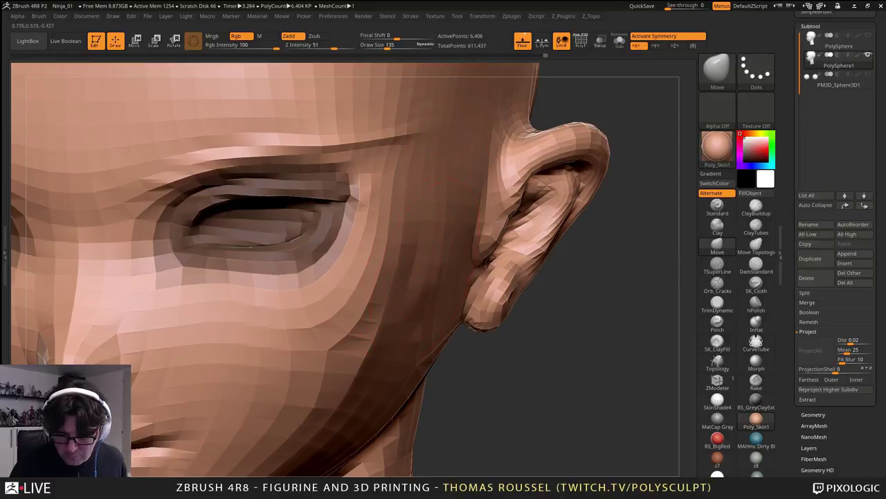
right_drag(414, 269, 243, 245)
- Enlarge the Move brush to draw size 322 and adjust the broad shape of the forehead and upper skull
mouse_move(575, 229)
alt+right_down()
mouse_move(536, 217)
mouse_move(476, 234)
mouse_move(485, 248)
mouse_move(477, 238)
alt+right_up()
key(s)
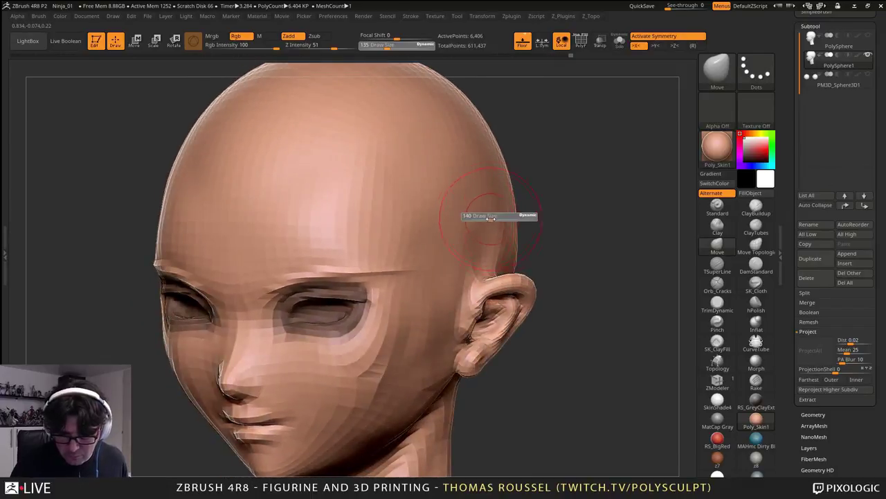
drag(498, 217, 505, 218)
alt+right_drag(491, 193, 497, 230)
right_drag(497, 230, 432, 212)
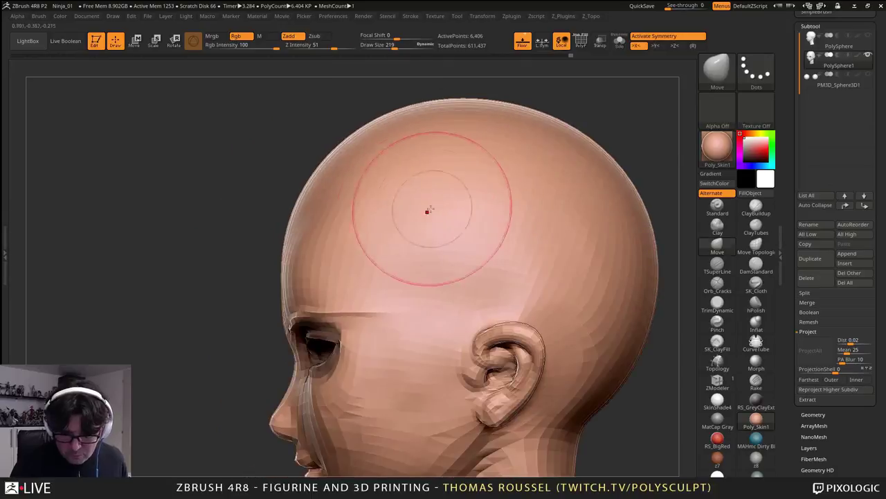
key(s)
drag(414, 210, 422, 210)
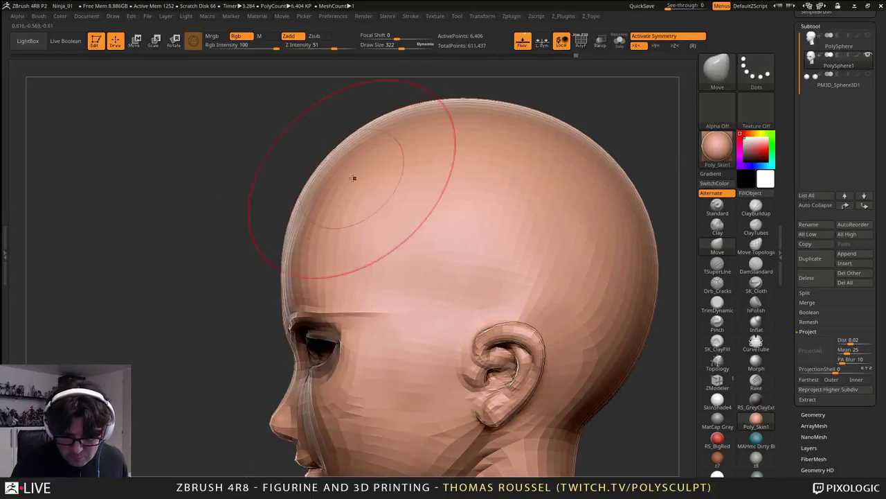
mouse_move(360, 170)
right_down()
mouse_move(425, 193)
mouse_move(404, 232)
mouse_move(387, 234)
right_up()
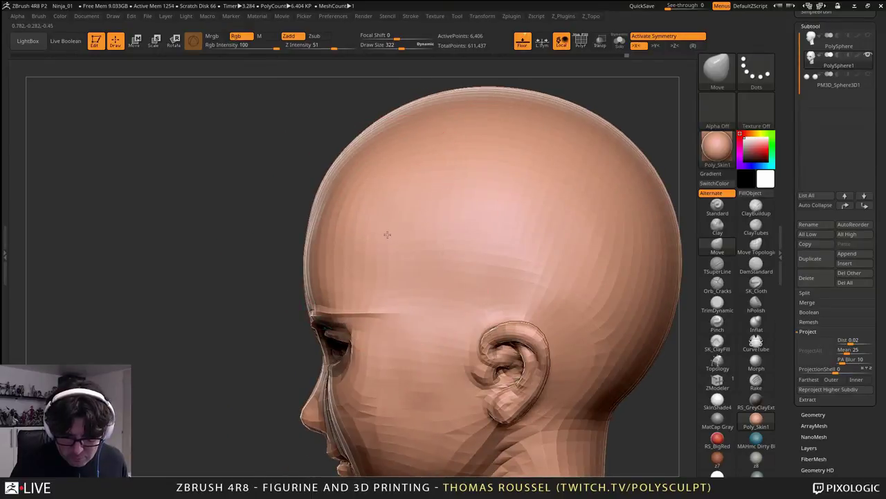
mouse_move(398, 388)
right_down()
mouse_move(433, 243)
mouse_move(461, 182)
right_up()
- With the Move brush at draw size 231, pull the side of the skull above the ear outward
key(s)
drag(466, 179, 459, 178)
mouse_move(468, 137)
alt+right_down()
mouse_move(450, 204)
mouse_move(464, 218)
alt+right_up()
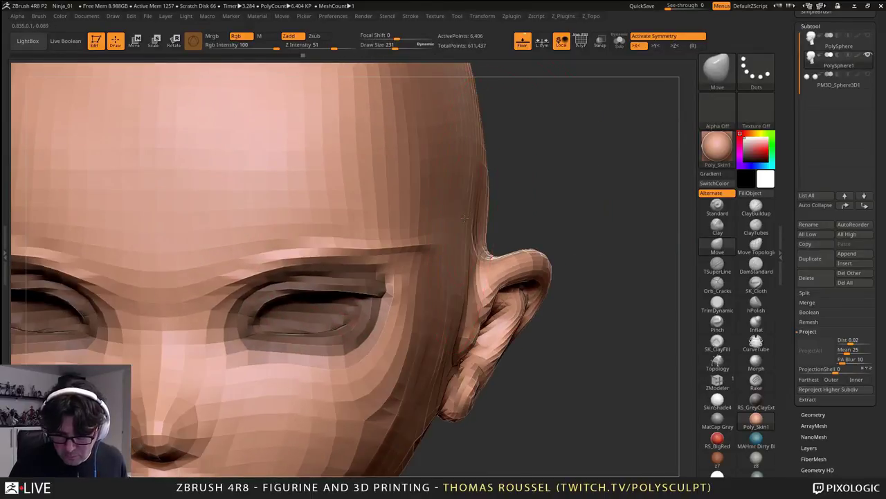
drag(484, 233, 495, 234)
mouse_move(513, 237)
right_down()
mouse_move(490, 240)
mouse_move(428, 281)
right_up()
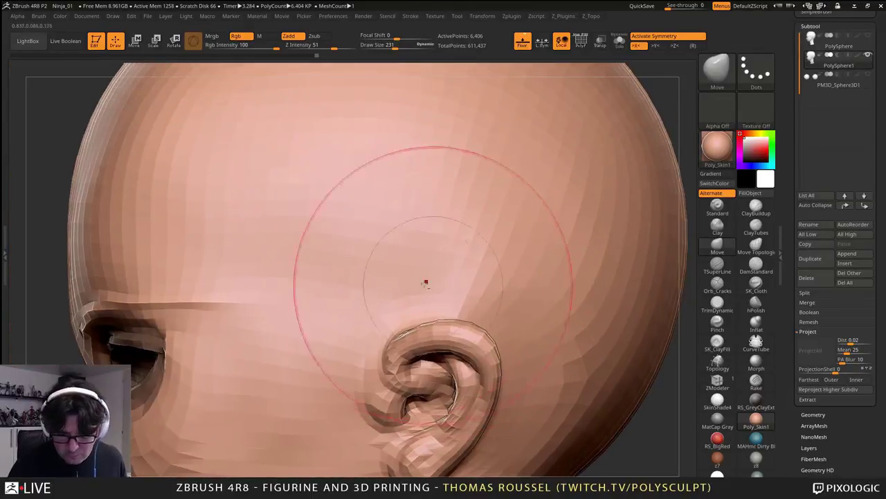
- Set the Move brush to draw size 189 and refine the forehead, brow and temple contours, checking them from several angles
key(s)
drag(267, 310, 199, 263)
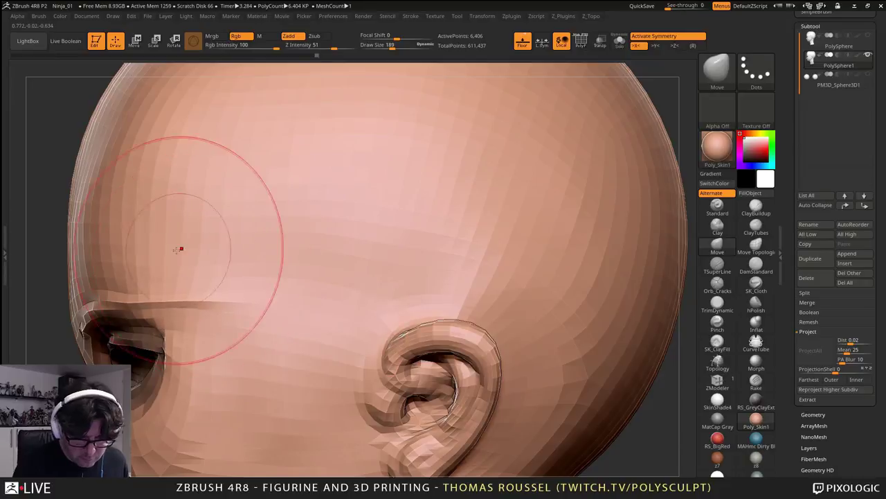
right_drag(202, 250, 386, 257)
right_click(386, 257)
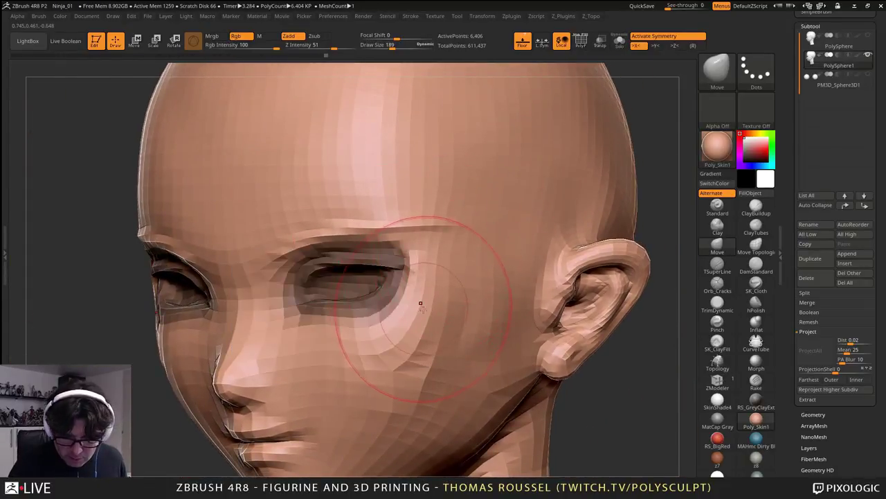
mouse_move(405, 360)
right_down()
mouse_move(427, 371)
mouse_move(451, 291)
mouse_move(400, 270)
mouse_move(405, 220)
mouse_move(416, 239)
right_up()
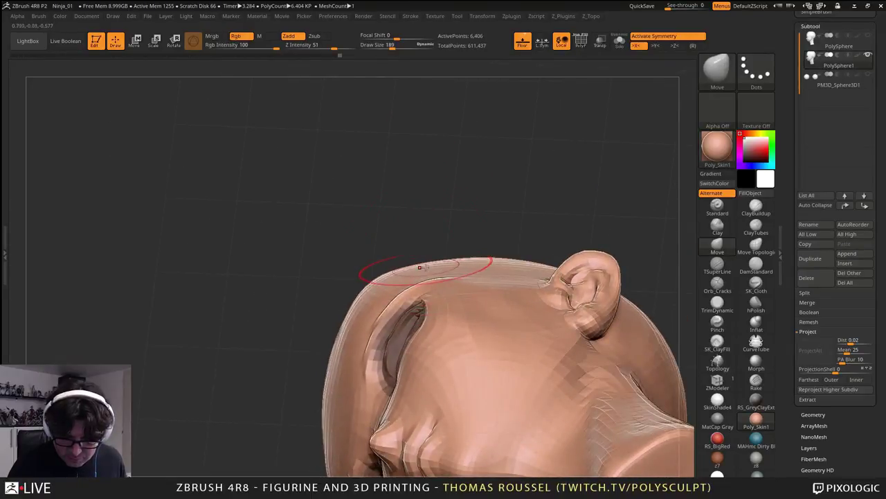
mouse_move(412, 275)
right_down()
mouse_move(385, 285)
mouse_move(350, 268)
mouse_move(368, 290)
right_up()
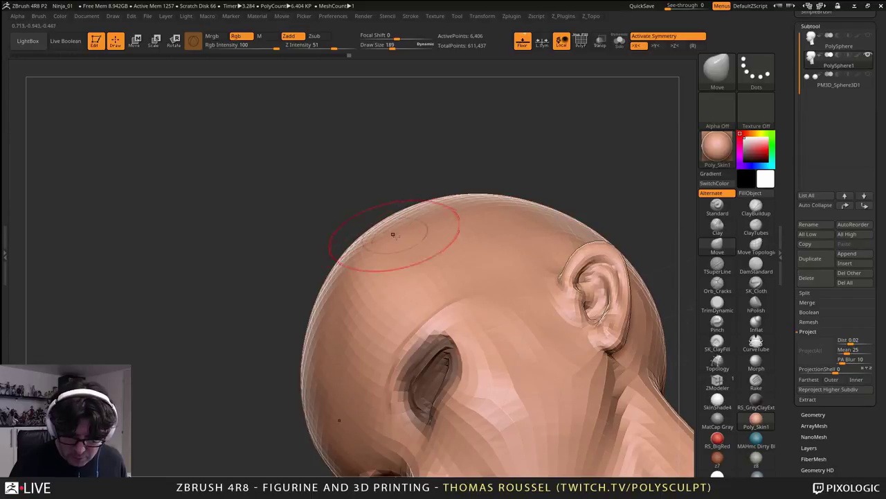
mouse_move(393, 234)
right_down()
mouse_move(428, 297)
mouse_move(437, 297)
mouse_move(428, 325)
mouse_move(435, 291)
right_up()
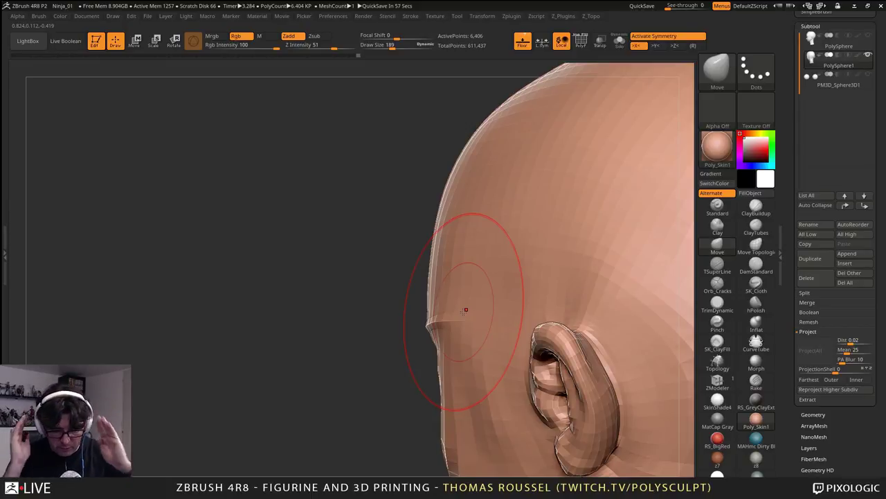
mouse_move(466, 310)
right_down()
mouse_move(395, 267)
mouse_move(355, 257)
mouse_move(317, 306)
right_up()
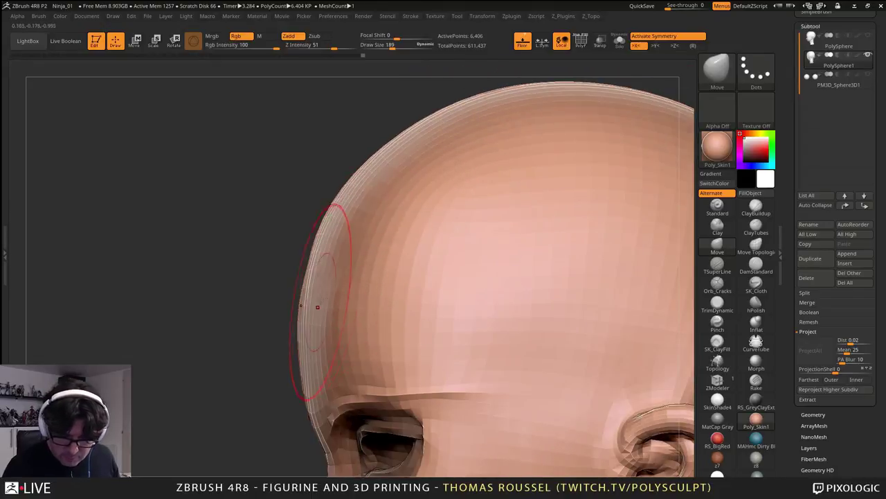
mouse_move(396, 268)
right_down()
mouse_move(390, 291)
mouse_move(402, 296)
mouse_move(388, 282)
right_up()
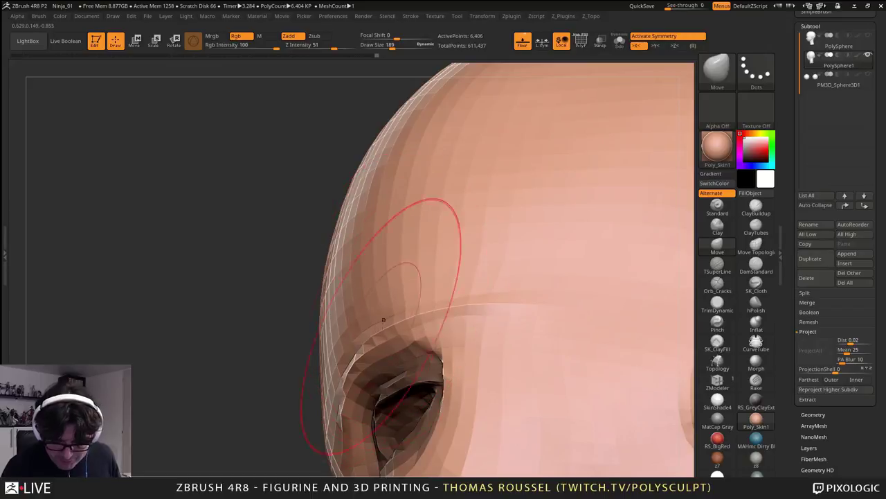
right_drag(384, 319, 478, 287)
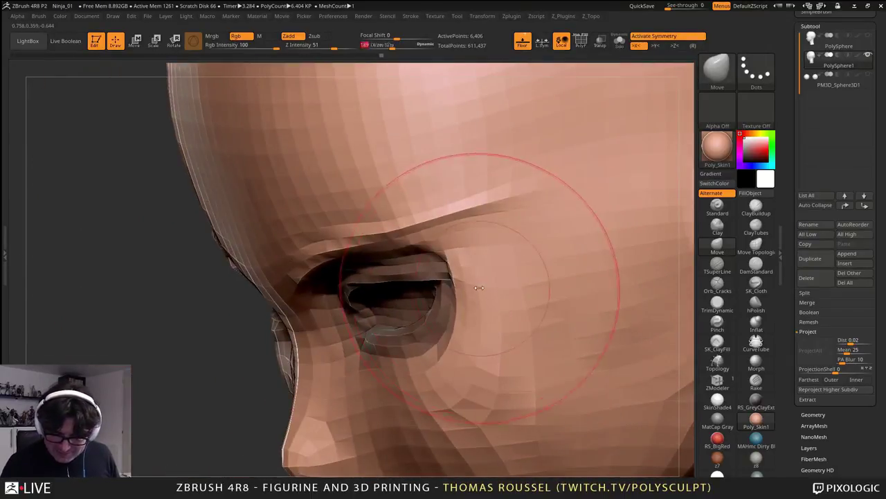
- Reduce the draw size to 69 and smooth the surface around the eye's outer corner
key(s)
drag(480, 288, 467, 287)
right_drag(467, 287, 466, 281)
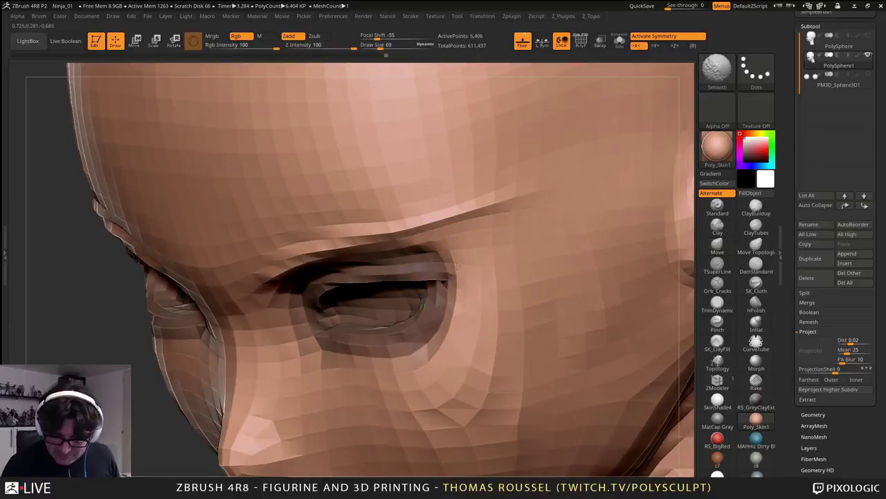
- With the Move brush at draw size 166, adjust the cheek and outer eye area, checking the profile and front
mouse_move(475, 343)
right_down()
mouse_move(540, 318)
mouse_move(479, 336)
right_up()
key(s)
drag(479, 337, 489, 337)
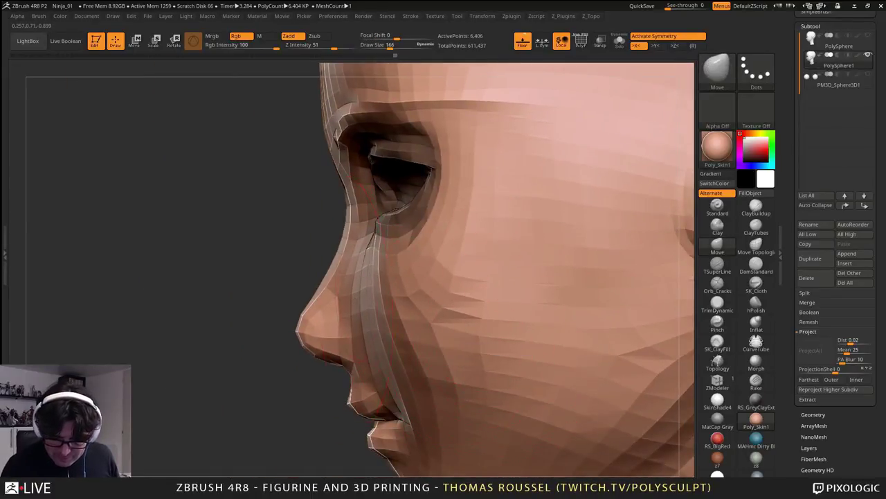
right_drag(419, 345, 435, 321)
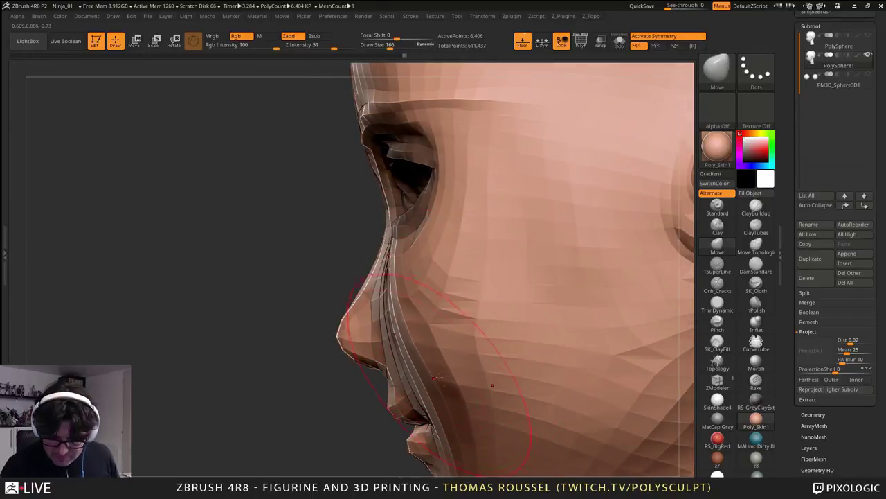
right_drag(449, 424, 541, 344)
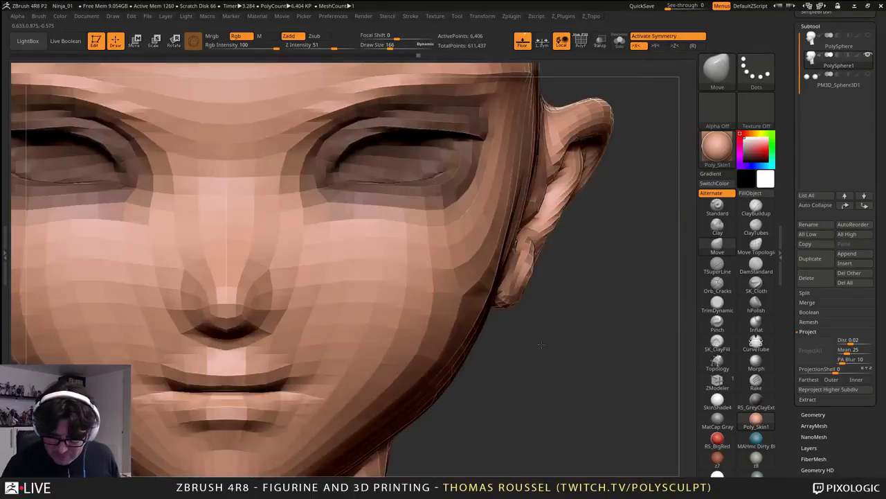
- Check the head at a higher subdivision level, return to the lower one, and shift the neck's nape and front base forward at draw size 264
alt+right_drag(507, 162, 510, 258)
key(d)
alt+right_drag(538, 321, 537, 345)
ctrl+right_drag(508, 309, 537, 246)
right_drag(585, 277, 537, 280)
mouse_move(537, 281)
ctrl+right_down()
mouse_move(533, 309)
mouse_move(490, 288)
mouse_move(544, 323)
mouse_move(515, 324)
mouse_move(499, 306)
ctrl+right_up()
key(shift+d)
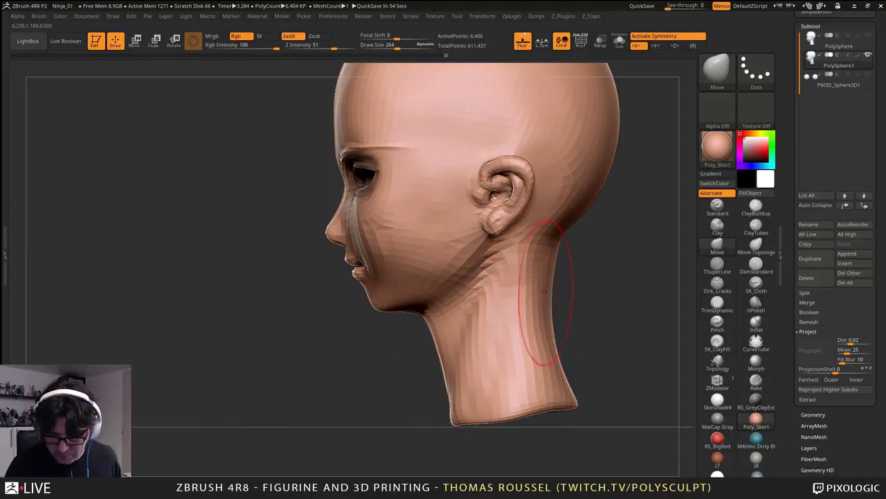
drag(551, 298, 541, 324)
drag(551, 368, 540, 378)
drag(460, 416, 445, 405)
- Refine the throat and chin profile with the Move brush, using draw size 212 and a finer draw size of 91
key(s)
drag(445, 360, 441, 360)
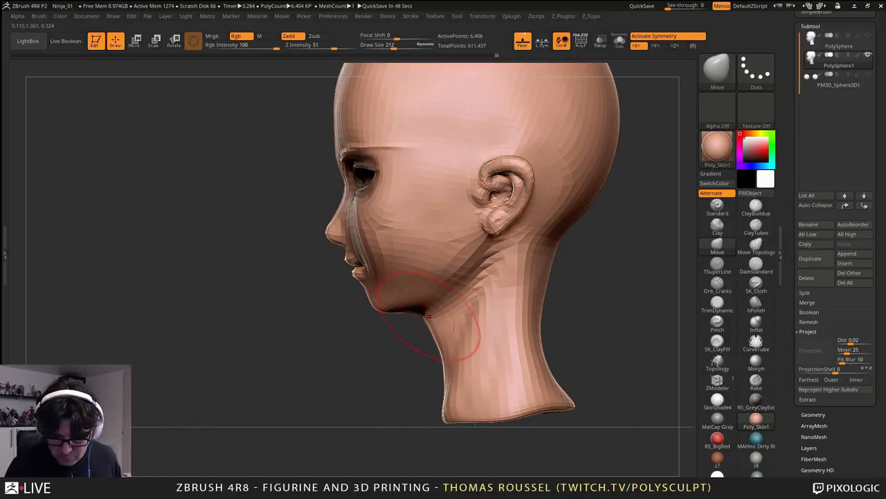
ctrl+right_drag(374, 302, 409, 310)
key(s)
mouse_move(387, 302)
mouse_down()
mouse_move(368, 302)
mouse_move(401, 307)
mouse_up()
key(s)
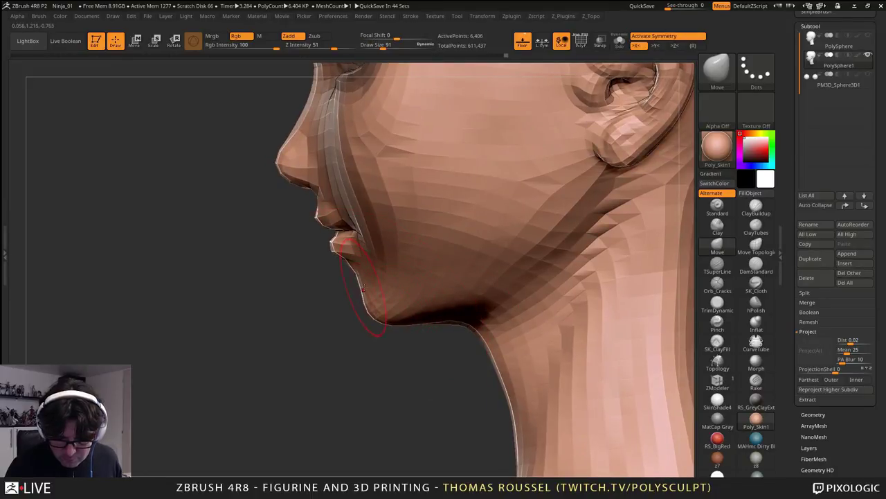
shift+right_drag(383, 313, 444, 312)
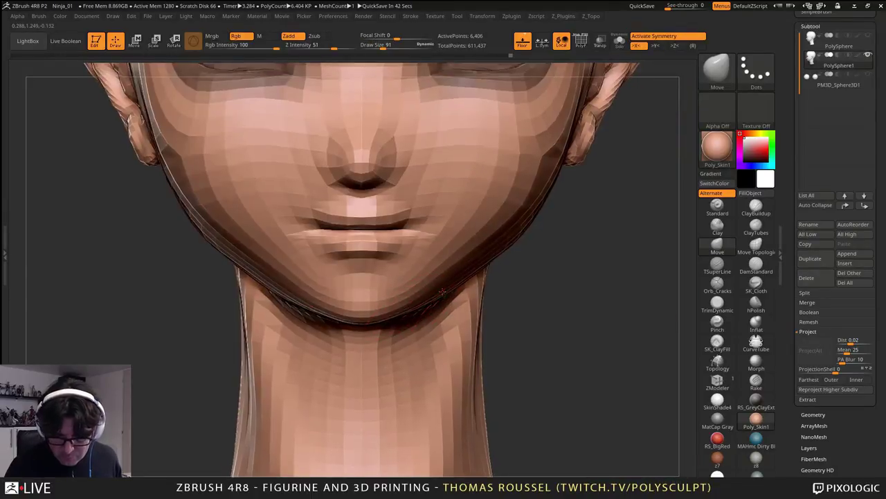
- Set the Move brush to draw size 150 and reshape the jawline between the chin and the earlobe
mouse_move(537, 239)
alt+mouse_down()
mouse_move(509, 294)
mouse_move(490, 300)
mouse_move(501, 301)
alt+mouse_up()
key(s)
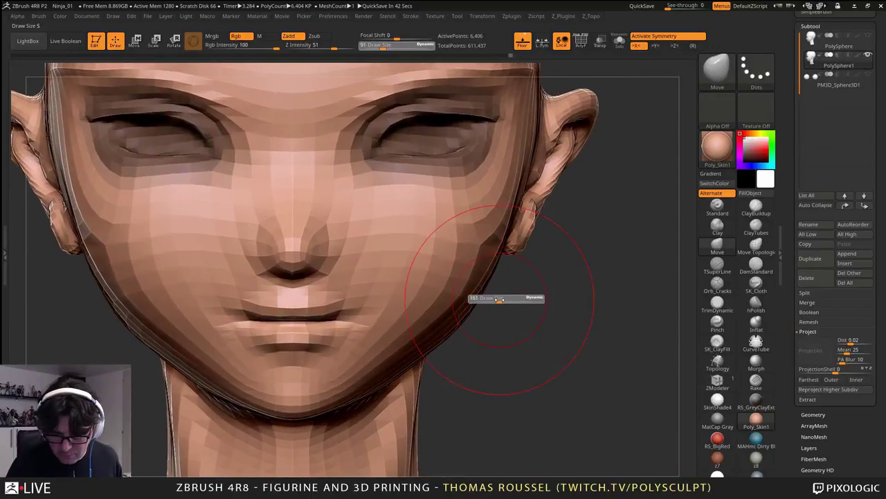
drag(447, 333, 435, 336)
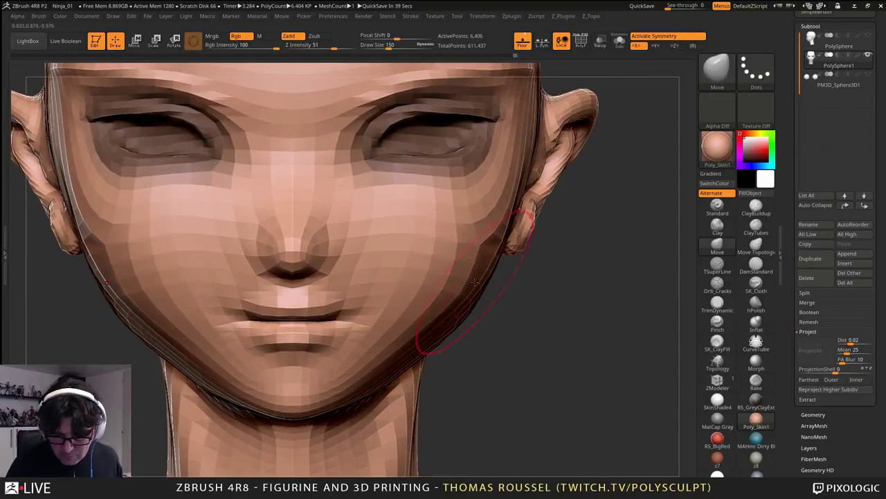
ctrl+right_drag(474, 281, 486, 262)
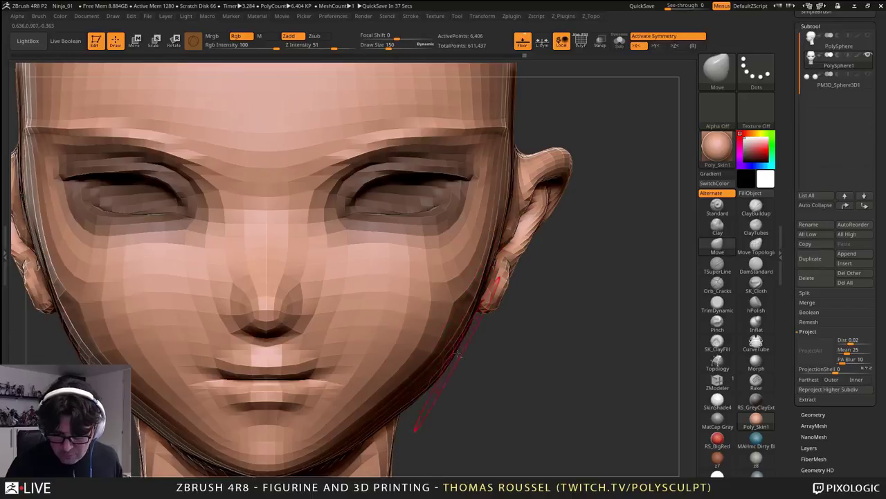
alt+right_drag(457, 353, 529, 269)
right_drag(576, 287, 535, 294)
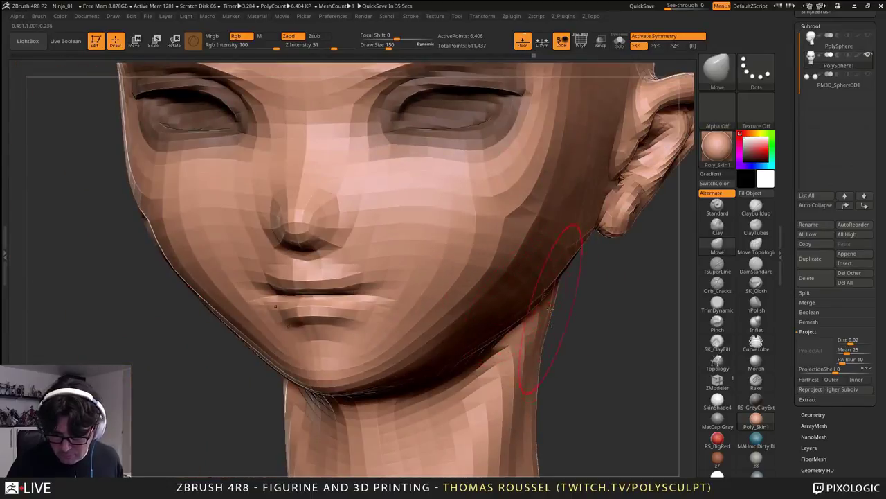
alt+right_drag(558, 395, 558, 305)
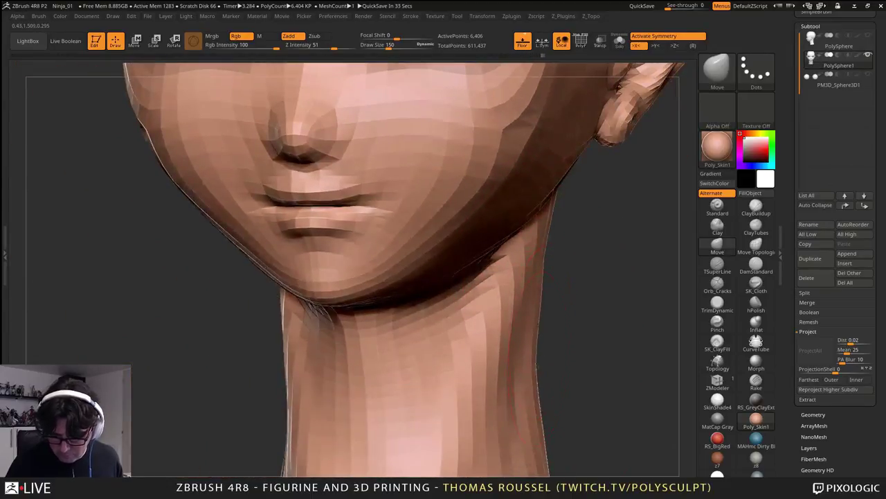
- Smooth the sides of the neck from the jaw down to the base
mouse_move(538, 418)
right_down()
mouse_move(554, 417)
mouse_move(552, 372)
right_up()
shift+drag(532, 376, 539, 422)
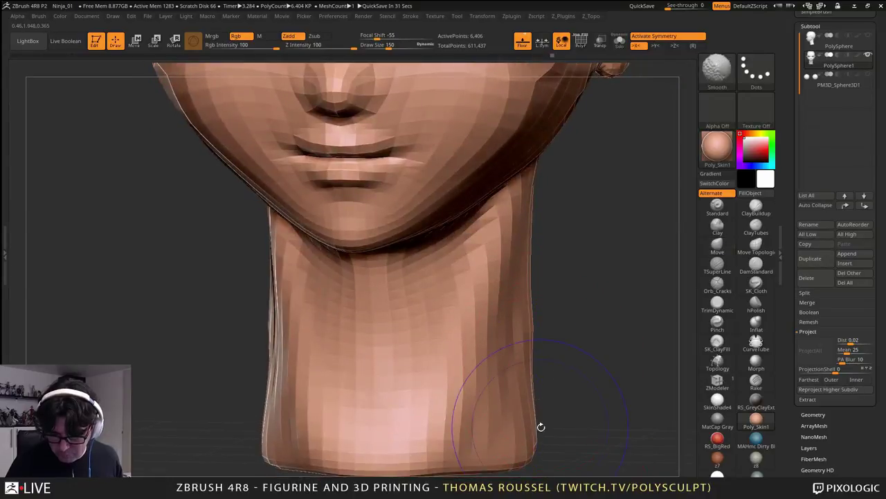
mouse_move(533, 309)
shift+mouse_down()
mouse_move(534, 317)
mouse_move(534, 302)
shift+mouse_up()
shift+right_drag(535, 283, 532, 257)
shift+drag(530, 258, 526, 374)
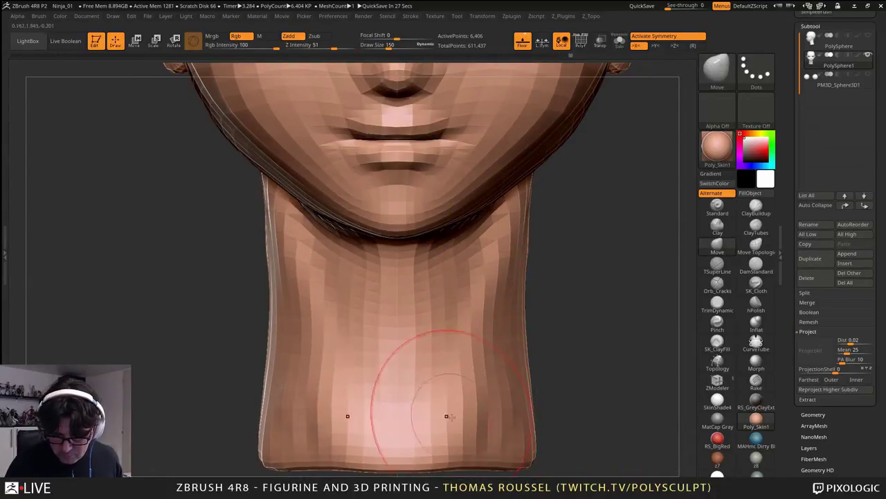
- Preview the neck at a higher subdivision level, return to the lower one, and narrow the neck's sides with the Move brush
key(d)
key(shift+d)
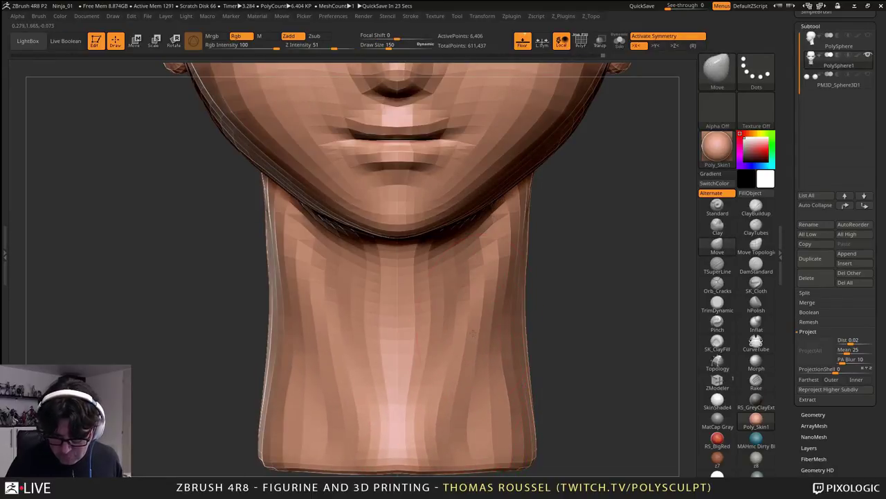
drag(529, 368, 518, 362)
mouse_move(530, 232)
mouse_down()
mouse_move(525, 214)
mouse_move(520, 218)
mouse_up()
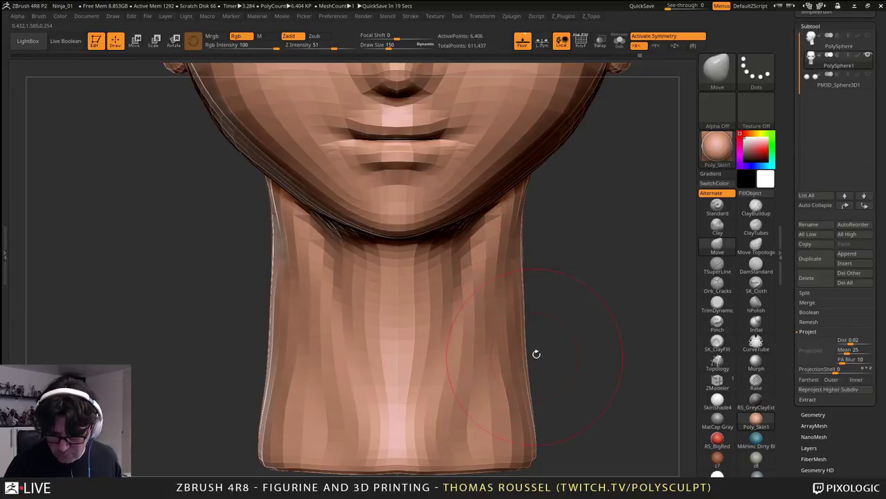
- From behind, reshape the side contour of the neck below the ear, working down toward the base
drag(537, 354, 469, 328)
alt+drag(514, 277, 447, 303)
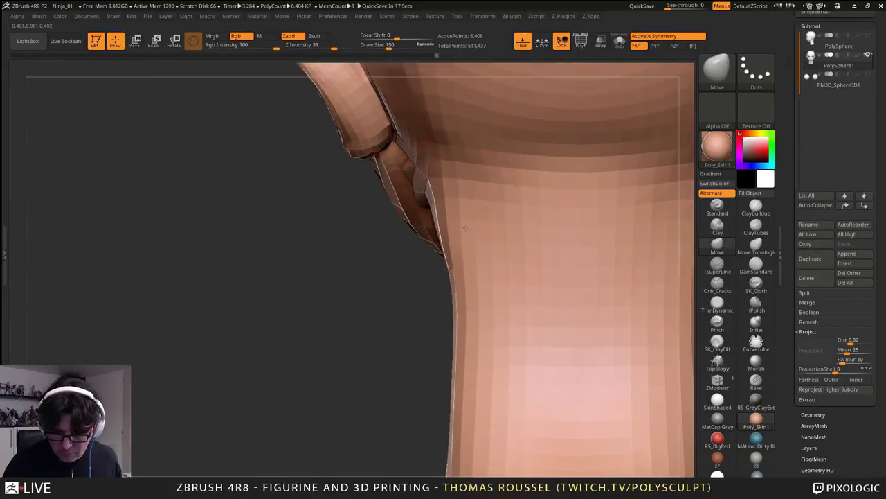
drag(466, 228, 469, 241)
drag(469, 332, 475, 338)
drag(479, 395, 488, 410)
alt+right_drag(479, 378, 488, 207)
right_drag(471, 292, 448, 298)
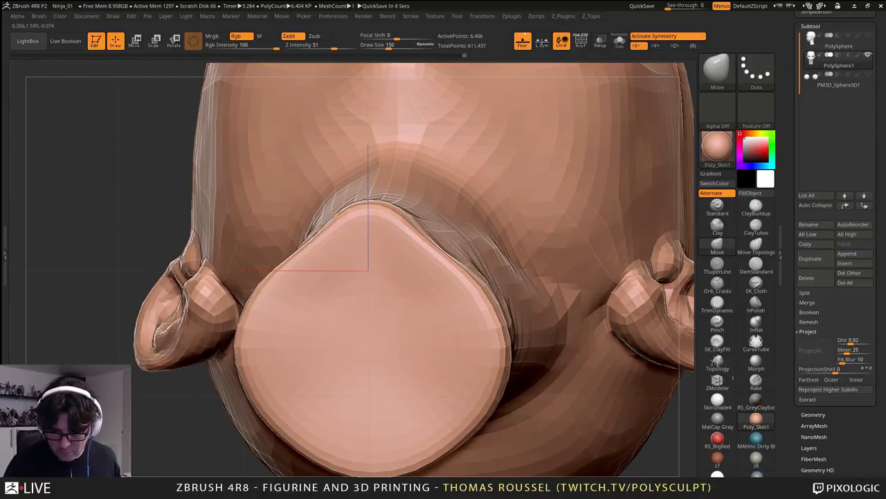
- From below, push the back corner of the neck outward, smooth the surface there, and check the area behind the ear
drag(450, 244, 462, 234)
right_drag(507, 343, 483, 345)
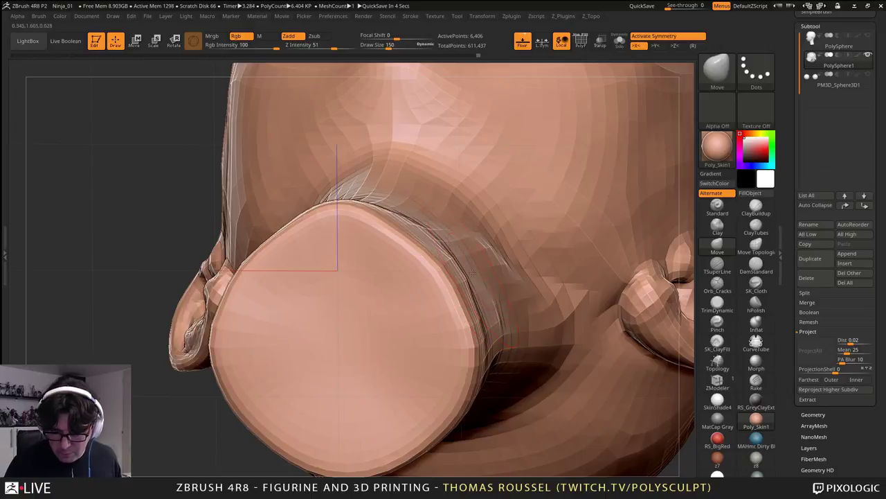
right_drag(477, 274, 490, 291)
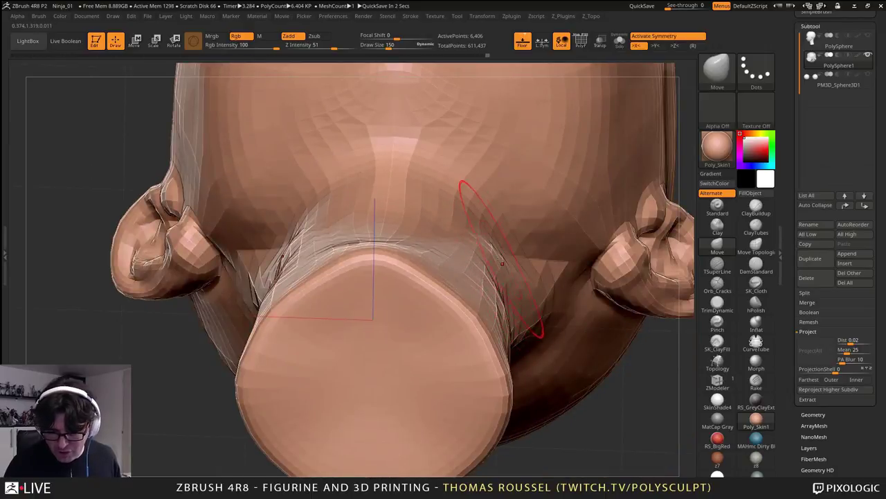
shift+drag(497, 261, 503, 271)
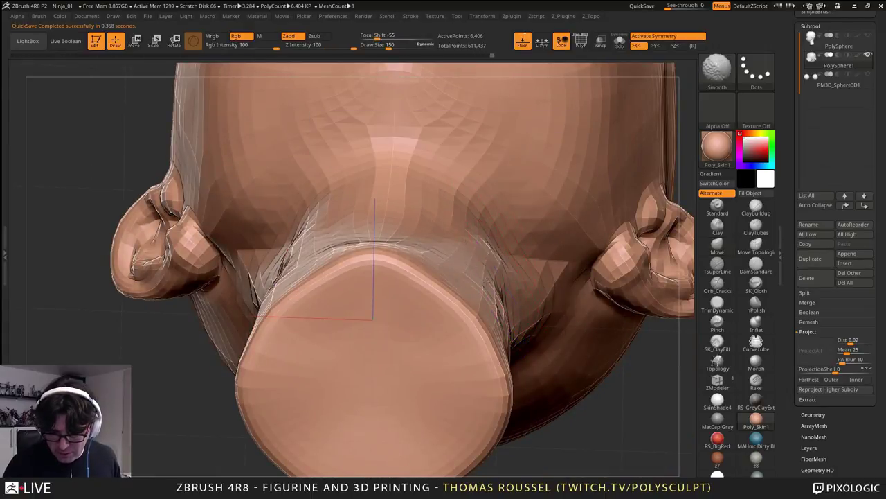
alt+right_drag(441, 270, 416, 398)
mouse_move(516, 277)
right_down()
mouse_move(485, 274)
mouse_move(533, 268)
mouse_move(518, 294)
right_up()
right_drag(513, 256, 540, 325)
right_drag(502, 350, 472, 337)
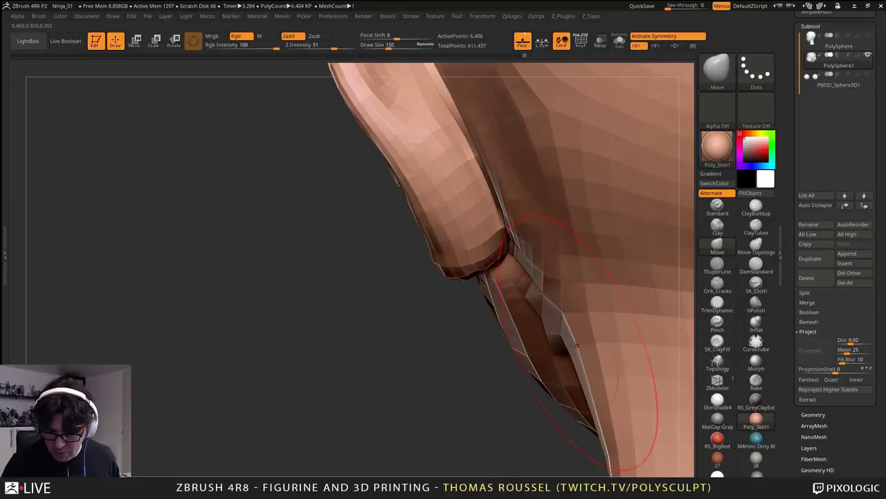
- Set the Move brush to draw size 112 and adjust the brow and upper eyelid from the front
right_drag(577, 344, 503, 288)
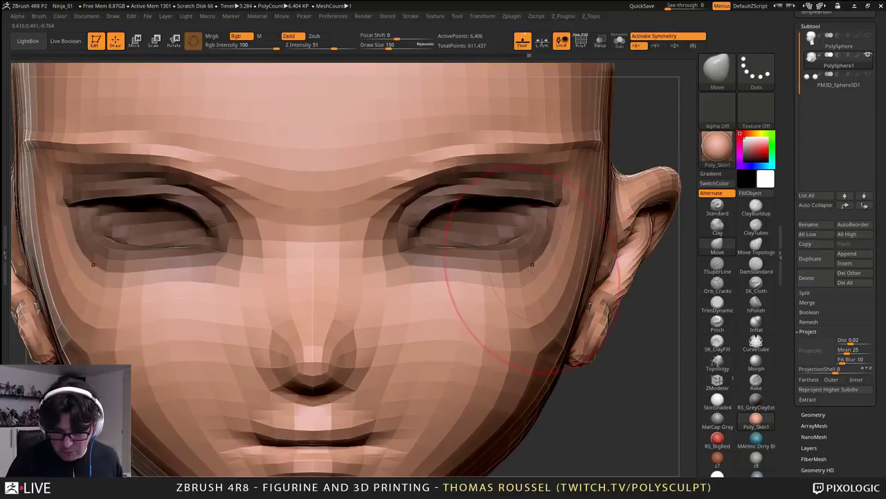
alt+right_drag(545, 256, 512, 324)
key(s)
drag(519, 222, 514, 222)
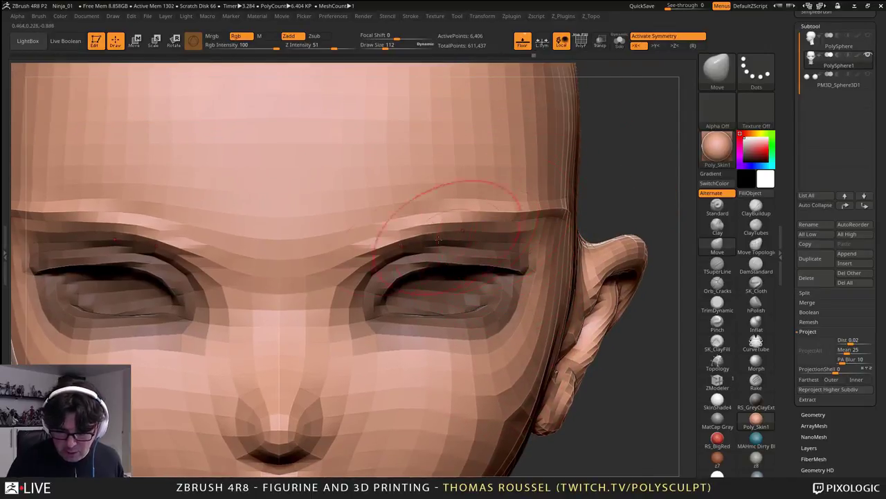
- Adjust the upper ear where it meets the skull, checking it from the front and side
right_drag(569, 248, 540, 270)
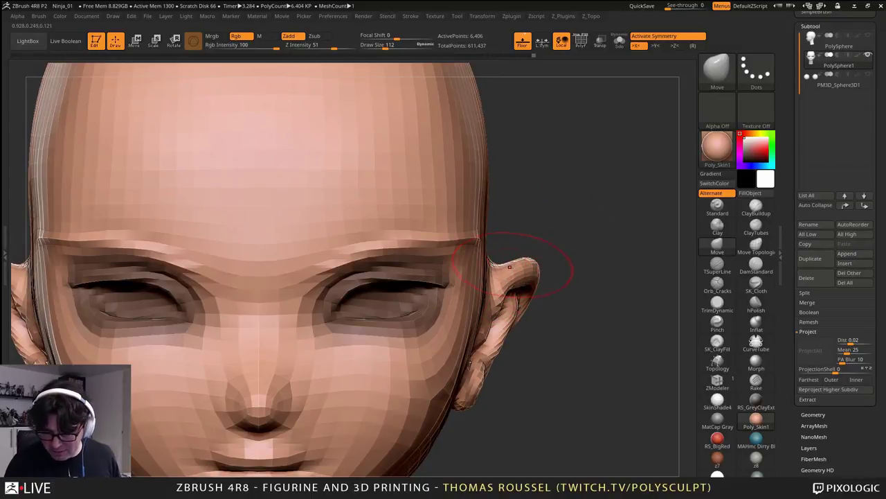
right_drag(601, 252, 515, 258)
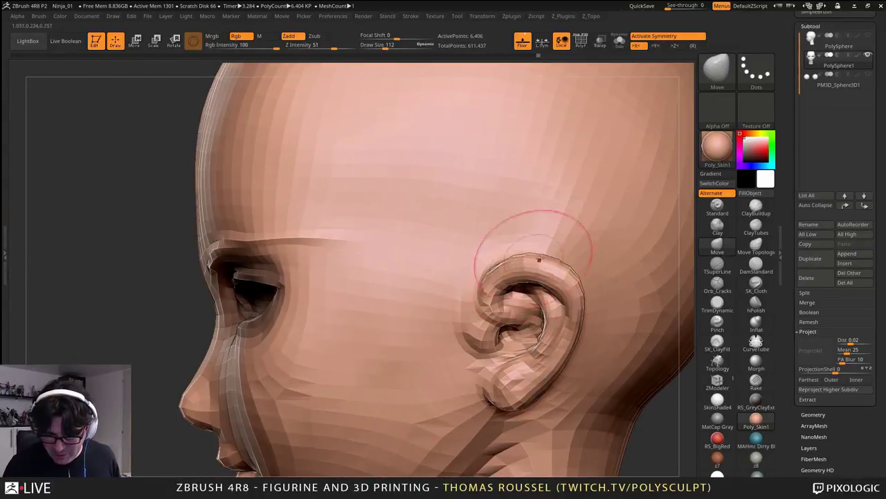
mouse_move(540, 355)
right_down()
mouse_move(370, 151)
mouse_move(387, 122)
right_up()
right_drag(374, 177, 413, 217)
mouse_move(432, 241)
alt+right_down()
mouse_move(453, 255)
mouse_move(451, 181)
alt+right_up()
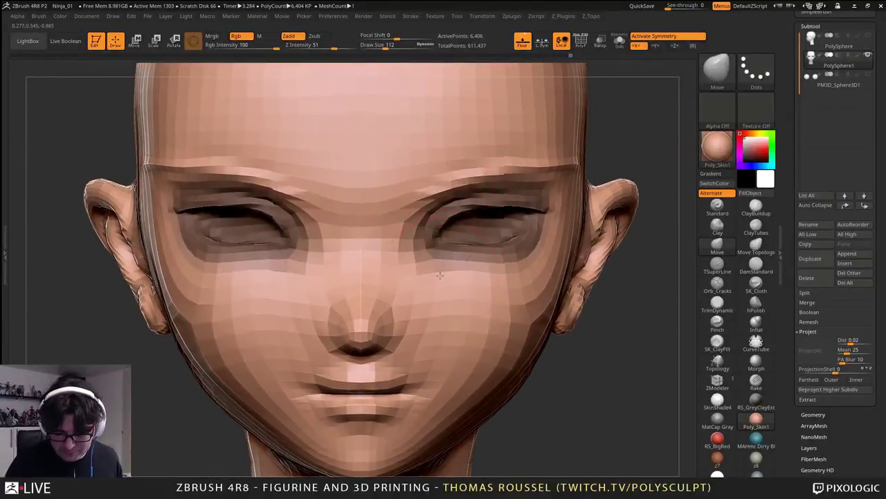
- Enlarge the Move brush to draw size 200 and refine the cheek and jaw volume from several angles
alt+right_drag(440, 275, 460, 319)
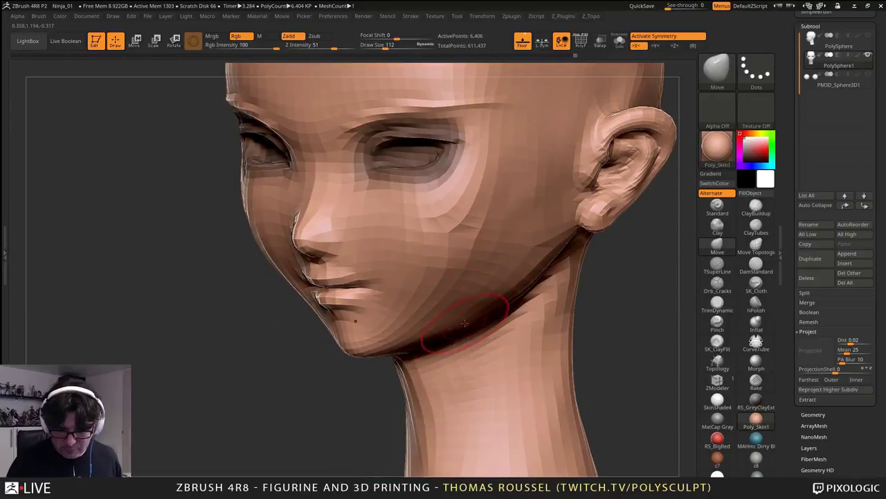
right_drag(399, 312, 399, 301)
drag(423, 297, 425, 297)
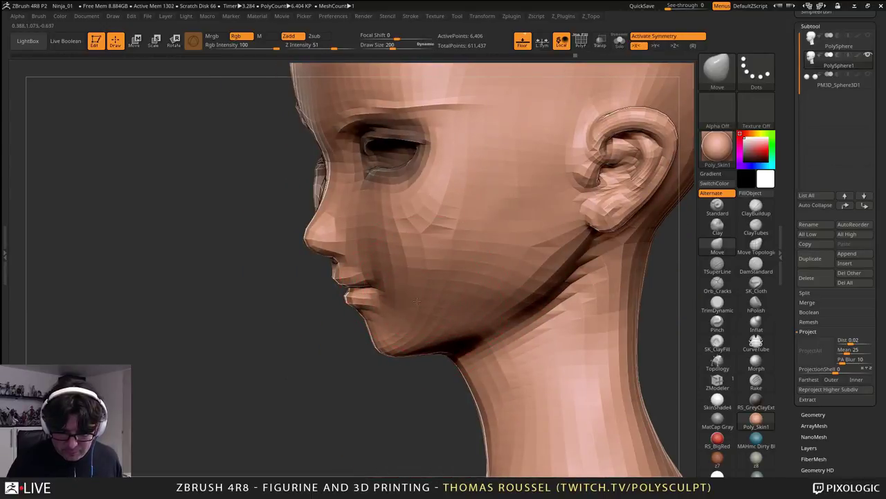
right_drag(390, 303, 416, 304)
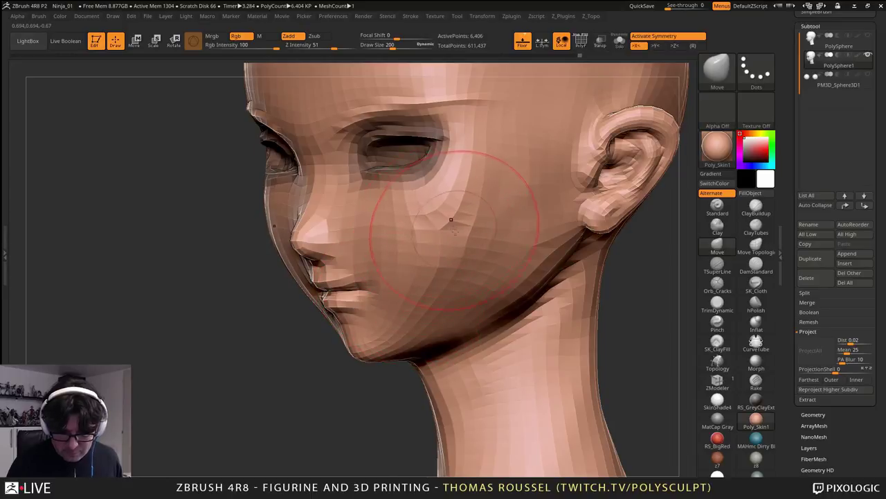
mouse_move(451, 220)
right_down()
mouse_move(419, 228)
mouse_move(419, 279)
right_up()
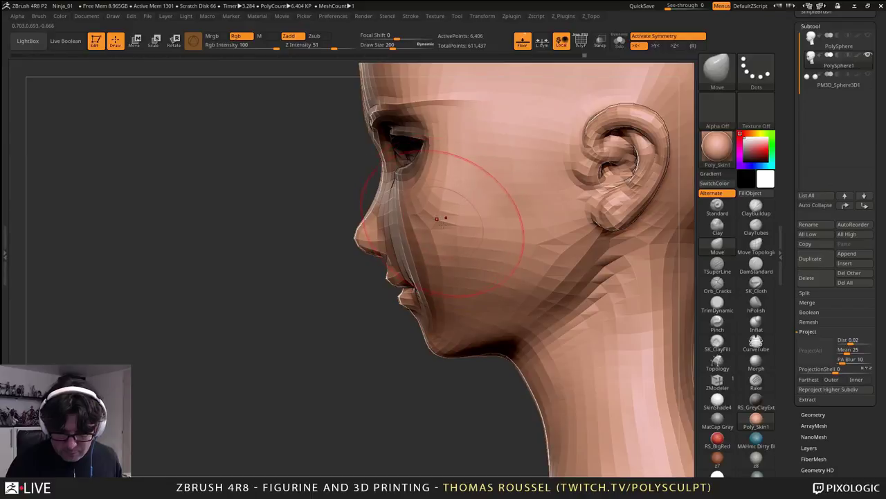
right_drag(437, 219, 495, 239)
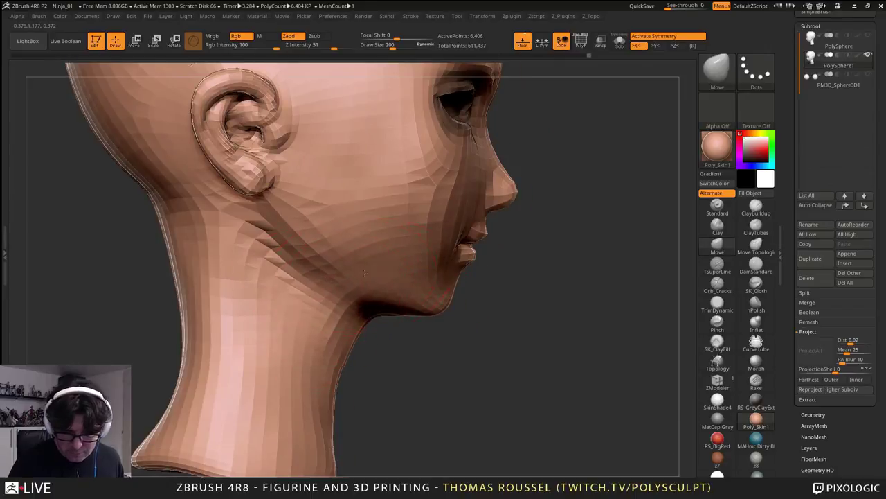
right_drag(365, 272, 360, 196)
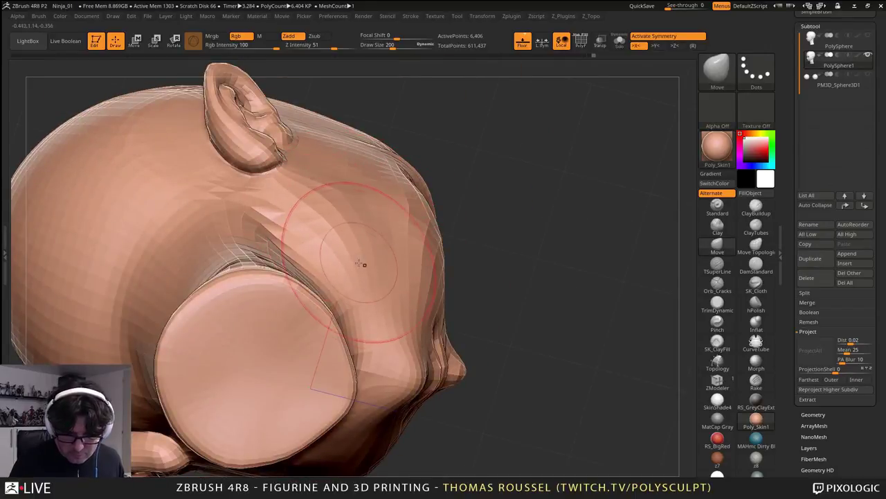
- Viewing the head from below, reshape the side of the face between the ear and the temple
right_drag(367, 202, 399, 297)
right_drag(409, 217, 428, 281)
alt+right_drag(419, 249, 416, 291)
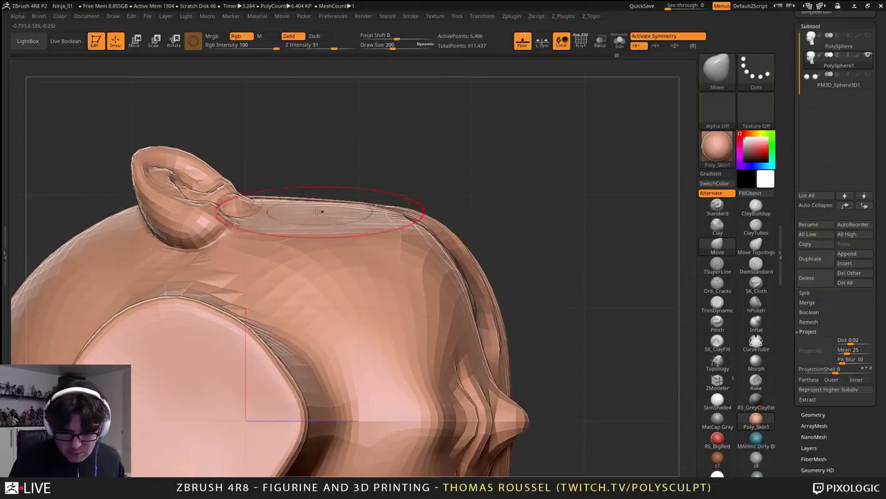
drag(290, 209, 280, 213)
mouse_move(373, 237)
alt+right_down()
mouse_move(372, 265)
mouse_move(395, 317)
mouse_move(336, 288)
alt+right_up()
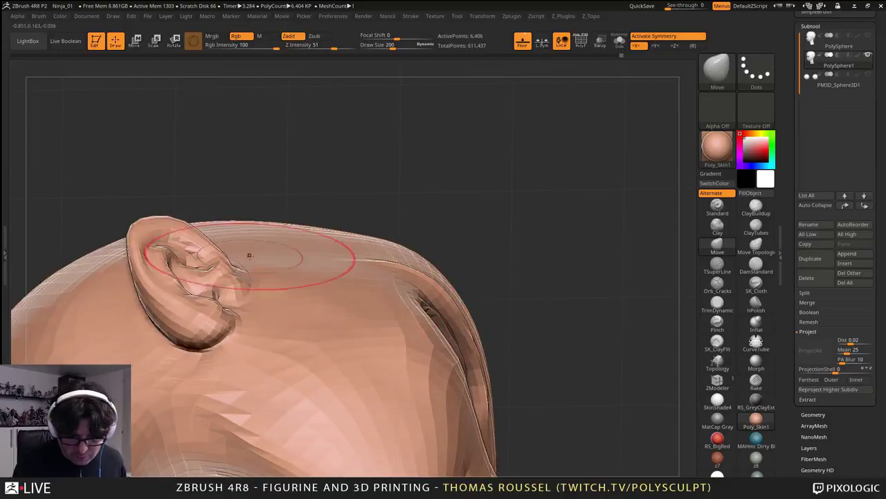
- Nudge the inner eye corner and upper eyelid with the Move brush from the front, checking them at other subdivision levels
mouse_move(320, 321)
right_down()
mouse_move(395, 311)
mouse_move(396, 366)
mouse_move(376, 376)
mouse_move(494, 302)
mouse_move(488, 325)
mouse_move(503, 263)
mouse_move(521, 302)
mouse_move(485, 302)
mouse_move(532, 446)
right_up()
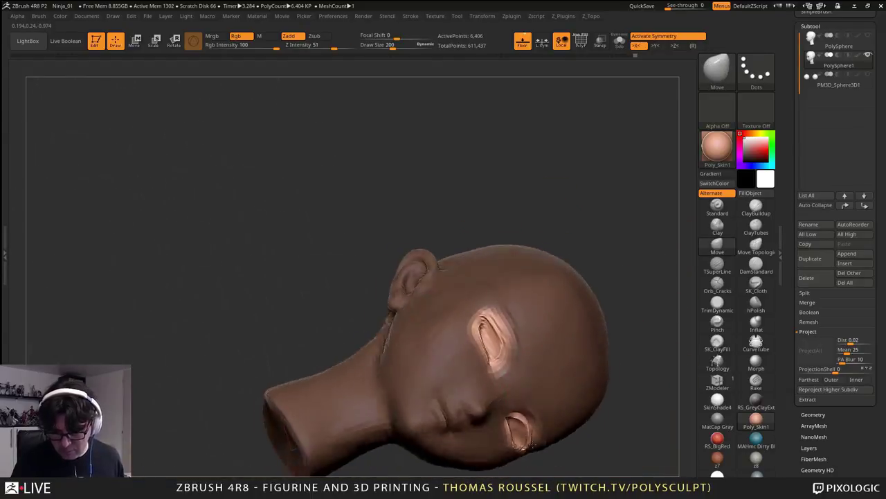
right_drag(506, 346, 600, 322)
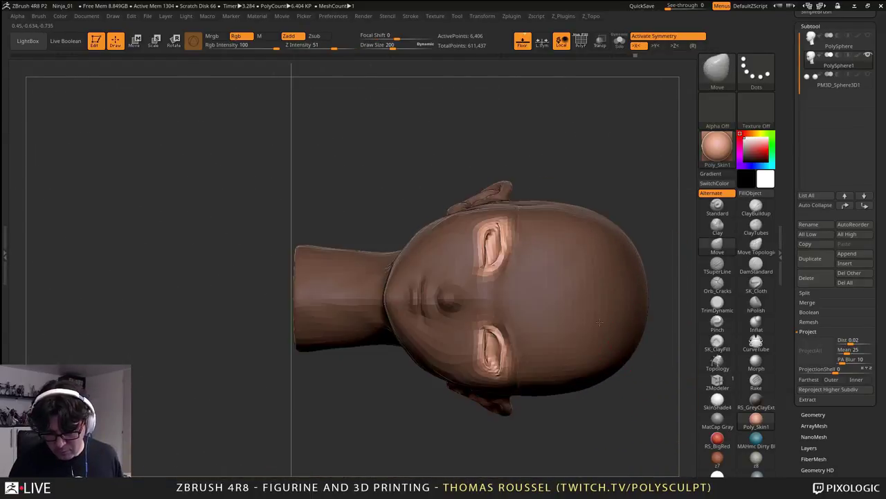
mouse_move(588, 360)
right_down()
mouse_move(538, 270)
mouse_move(625, 376)
mouse_move(588, 403)
mouse_move(518, 252)
mouse_move(508, 369)
mouse_move(603, 255)
mouse_move(562, 277)
right_up()
drag(475, 253, 471, 252)
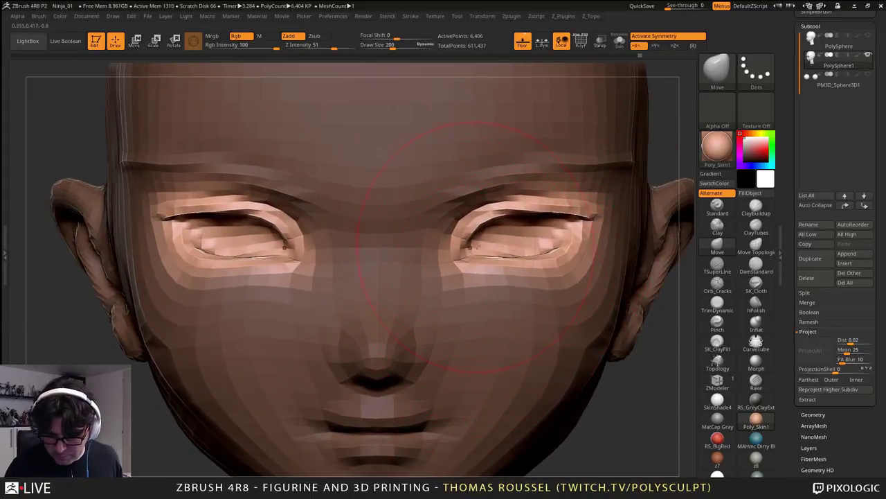
drag(496, 214, 493, 211)
key(d)
key(d)
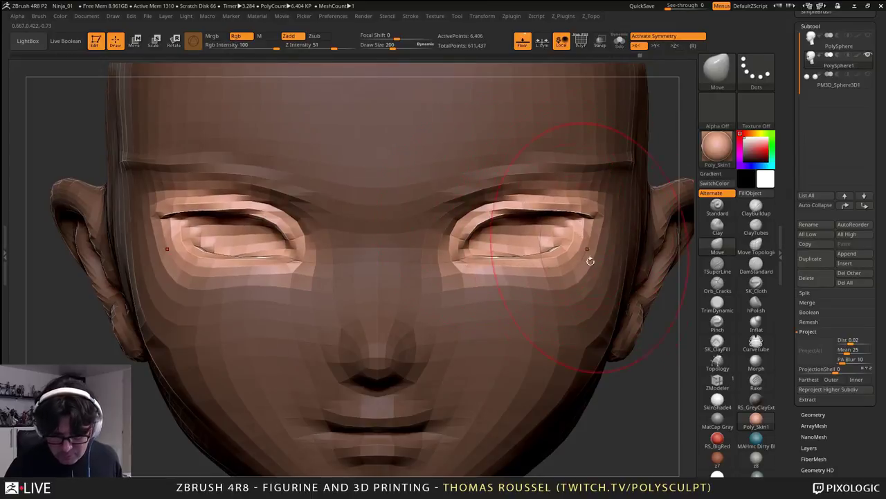
key(shift+d)
key(shift+d)
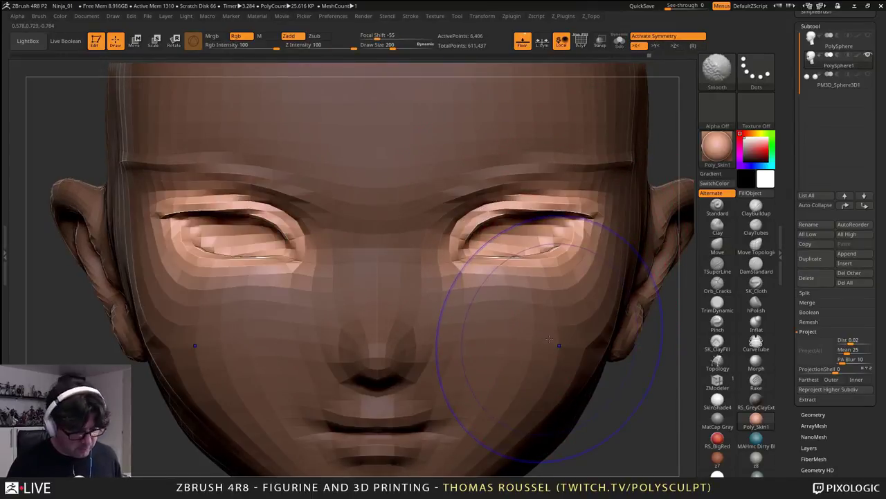
- Invert the mask so that the eye areas are protected and the rest of the head is editable
key(p)
ctrl+right_drag(541, 332, 482, 296)
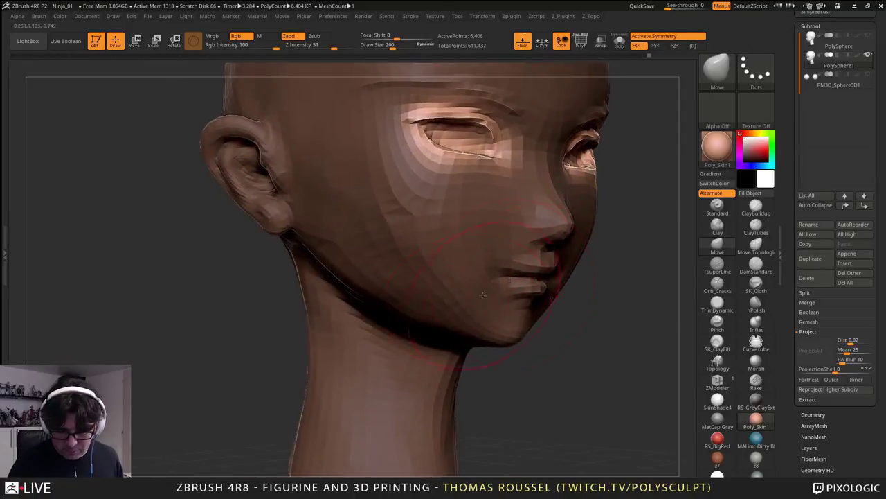
right_drag(321, 327, 363, 329)
ctrl+click(580, 380)
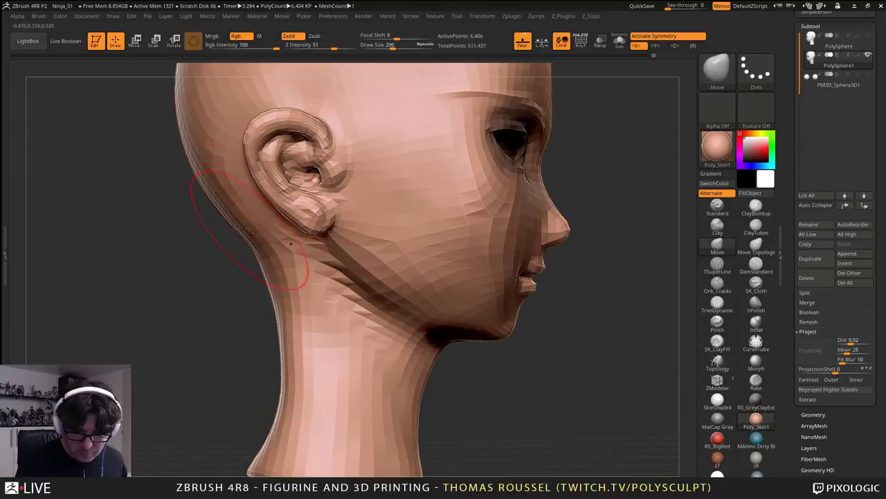
- Set the Move brush to draw size 329 and shift the ear toward the face in side view
mouse_move(279, 213)
alt+right_down()
mouse_move(319, 300)
mouse_move(343, 299)
alt+right_up()
key(s)
drag(395, 295, 400, 295)
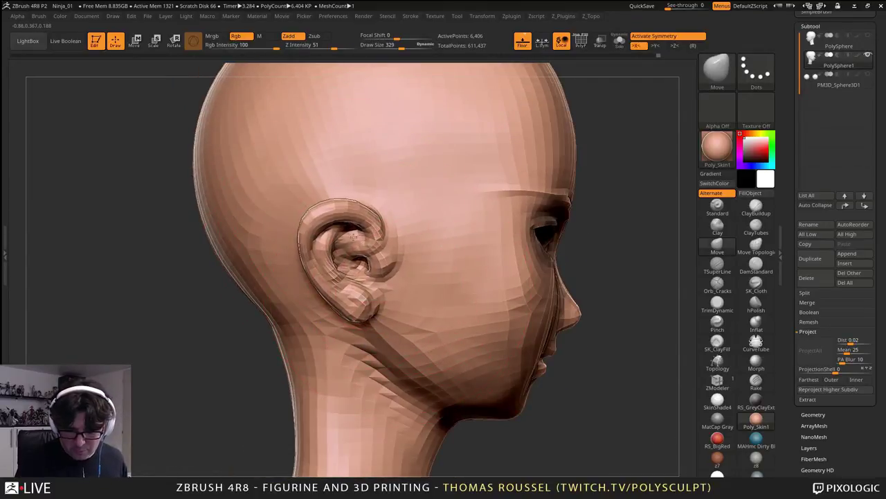
drag(353, 239, 362, 241)
drag(350, 290, 358, 293)
- Reduce the Move brush to draw size 257 and refine the ear's rear contour, front edge and position in side view
key(s)
drag(465, 273, 459, 273)
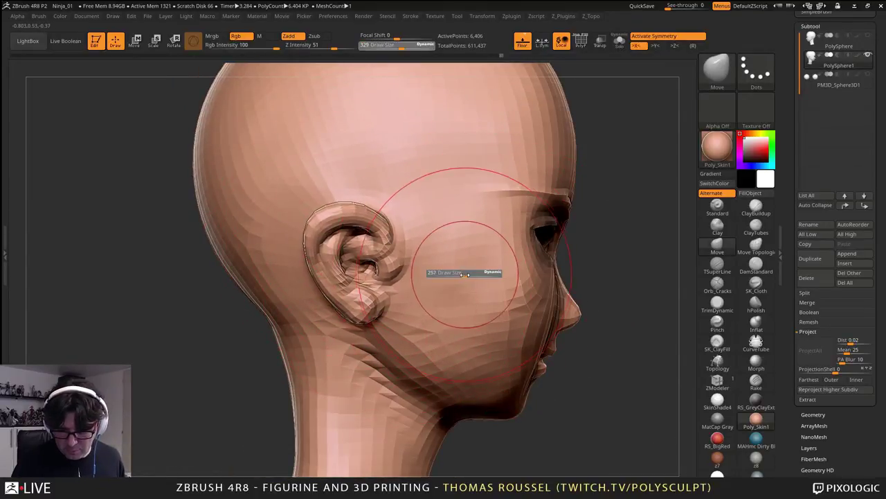
drag(318, 219, 325, 221)
drag(344, 291, 350, 292)
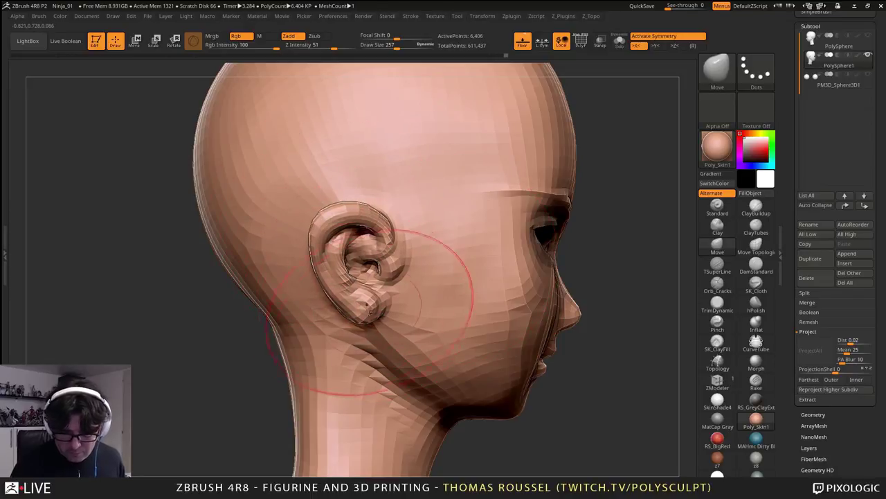
mouse_move(370, 309)
right_down()
mouse_move(429, 285)
mouse_move(415, 281)
mouse_move(480, 273)
mouse_move(516, 253)
right_up()
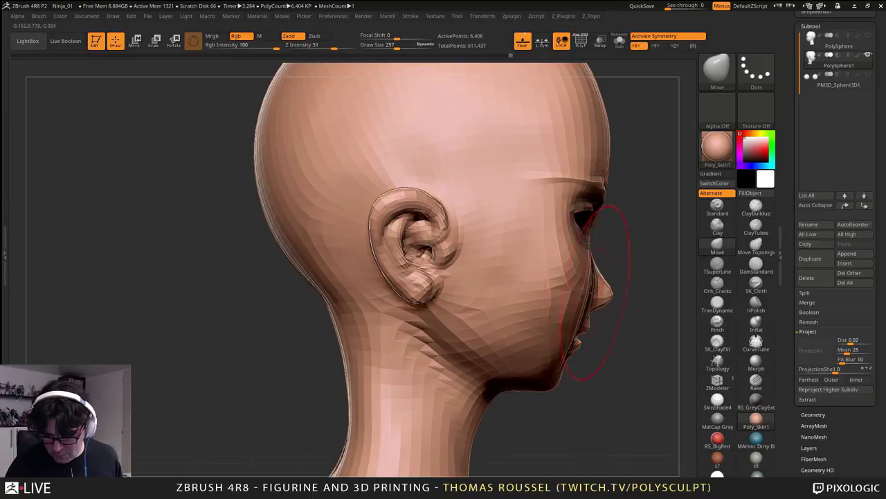
mouse_move(463, 341)
mouse_down()
mouse_move(453, 336)
mouse_move(457, 343)
mouse_up()
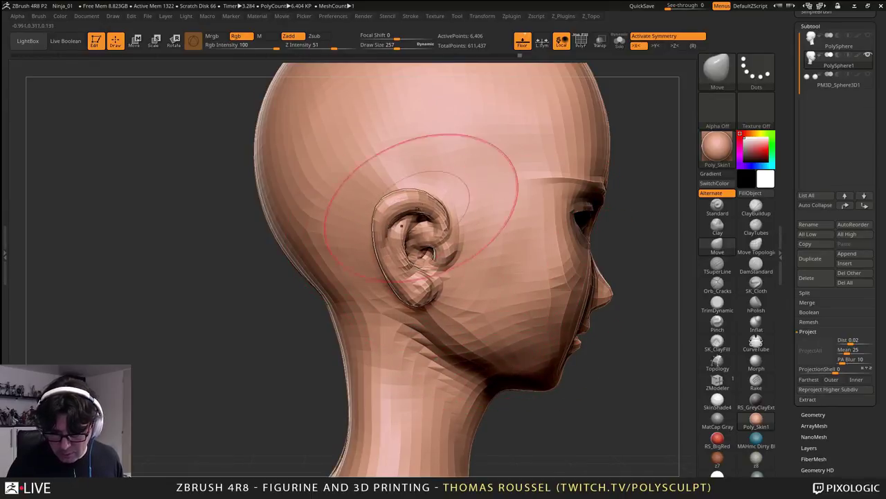
drag(449, 228, 458, 224)
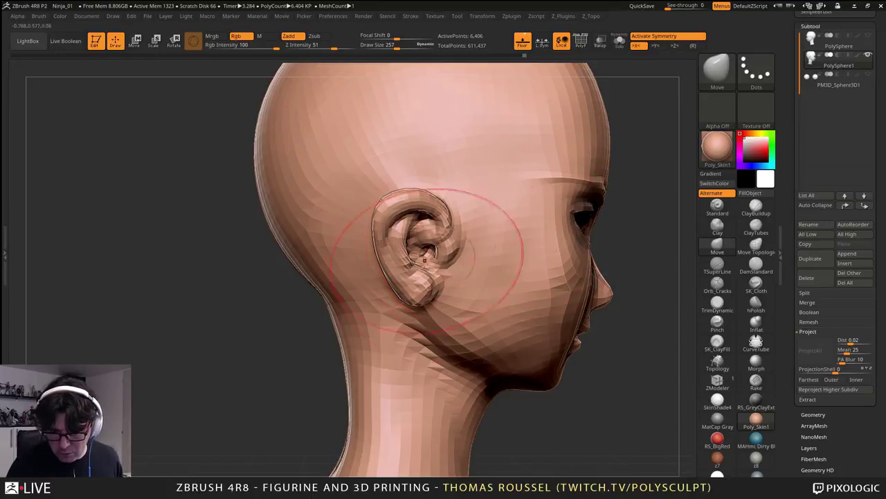
- Reduce the Move brush to draw size 183 and reshape the ear's rear edge above the lobe
key(bracketleft)
key(bracketleft)
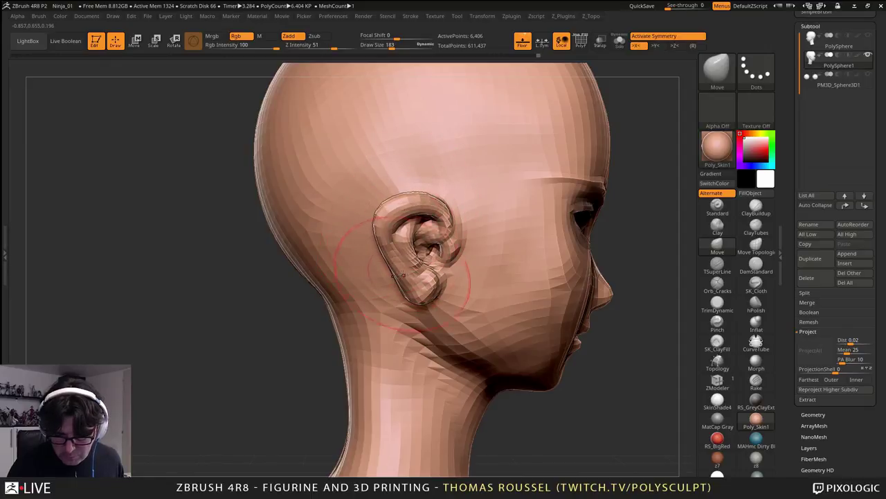
alt+right_drag(461, 318, 462, 279)
right_drag(491, 308, 468, 317)
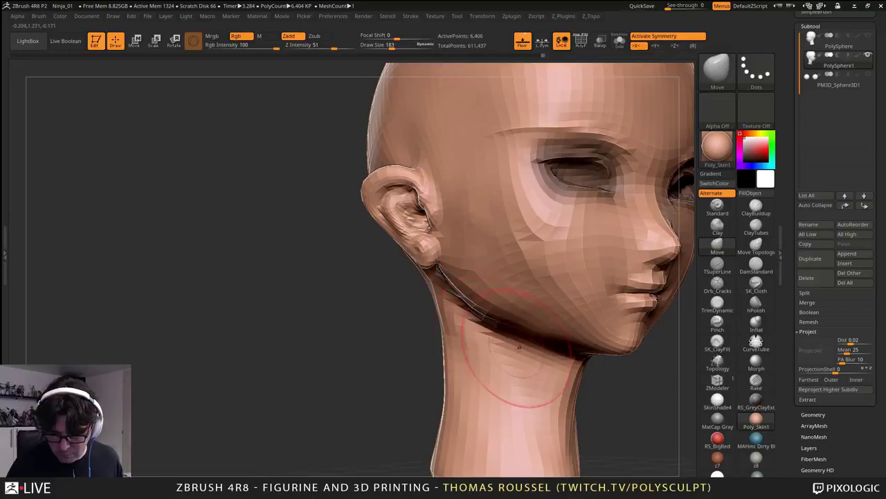
- Enlarge the Move brush to draw size 609 and adjust the sides of the face and jaw from the front
right_drag(518, 346, 489, 346)
mouse_move(474, 381)
right_down()
mouse_move(439, 406)
mouse_move(409, 343)
mouse_move(461, 334)
mouse_move(467, 346)
mouse_move(484, 328)
right_up()
key(s)
drag(492, 306, 521, 305)
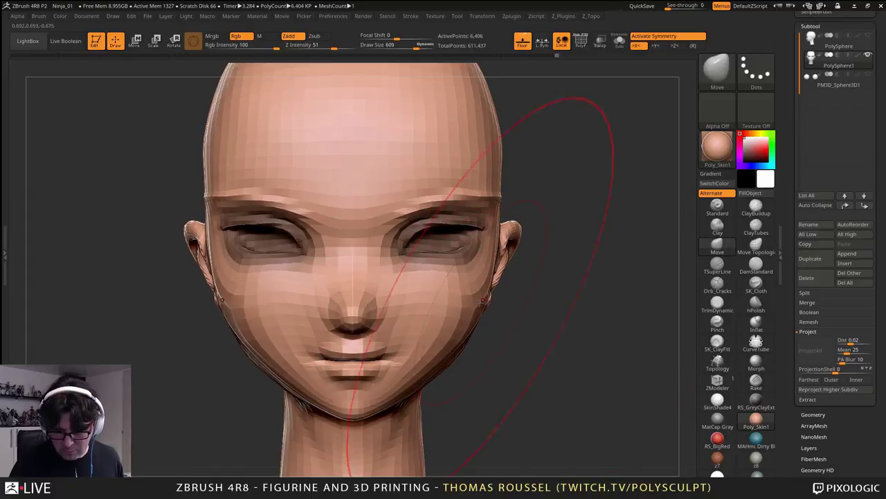
- Examine the ear placement and the skull and jaw profile from the side and three-quarter views
right_drag(489, 300, 229, 305)
right_drag(543, 257, 478, 261)
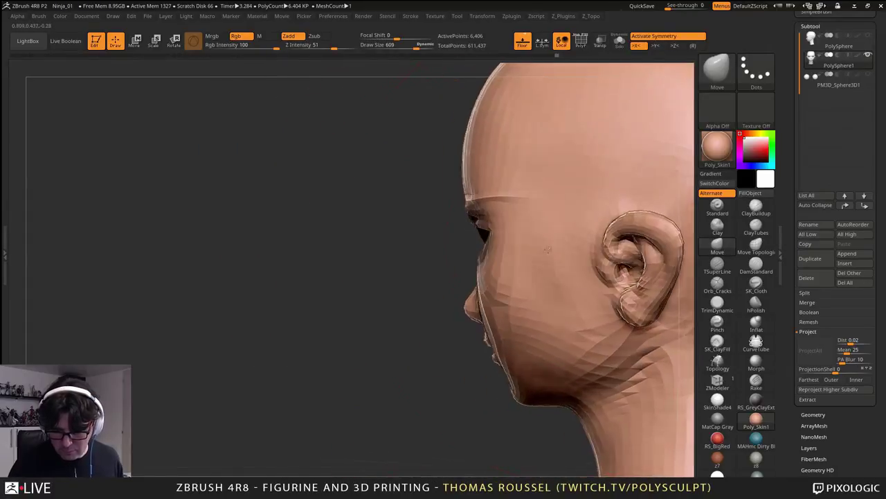
key(s)
drag(551, 257, 547, 258)
mouse_move(570, 254)
right_down()
mouse_move(629, 289)
mouse_move(600, 278)
right_up()
drag(599, 277, 547, 280)
ctrl+right_drag(547, 279, 486, 270)
mouse_move(486, 269)
mouse_down()
mouse_move(491, 300)
mouse_move(518, 254)
mouse_up()
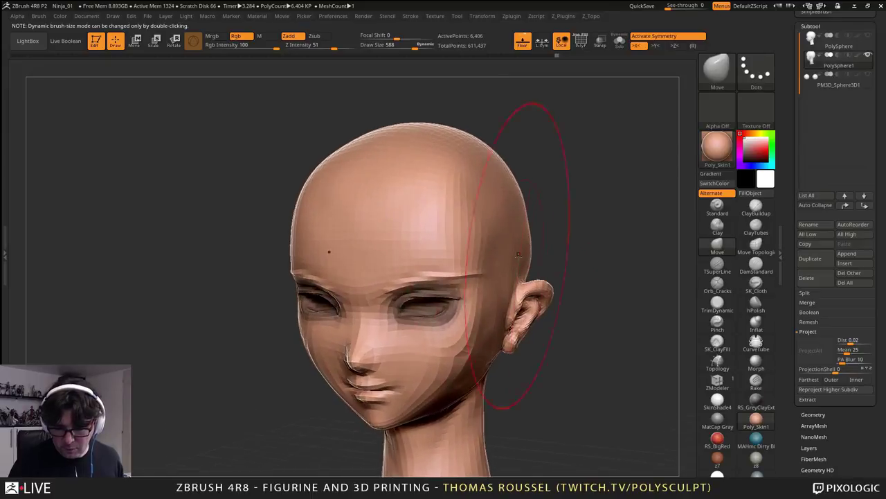
alt+right_drag(530, 258, 530, 303)
drag(530, 302, 520, 281)
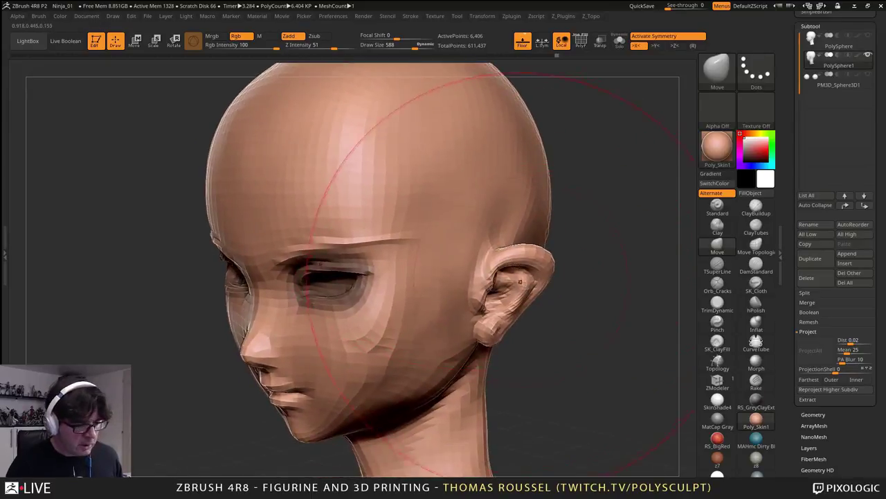
- Set the Move brush to draw size 300 and refine the back of the skull and the nape in side view
key(s)
drag(535, 315, 521, 316)
mouse_move(553, 281)
right_down()
mouse_move(533, 291)
mouse_move(547, 277)
right_up()
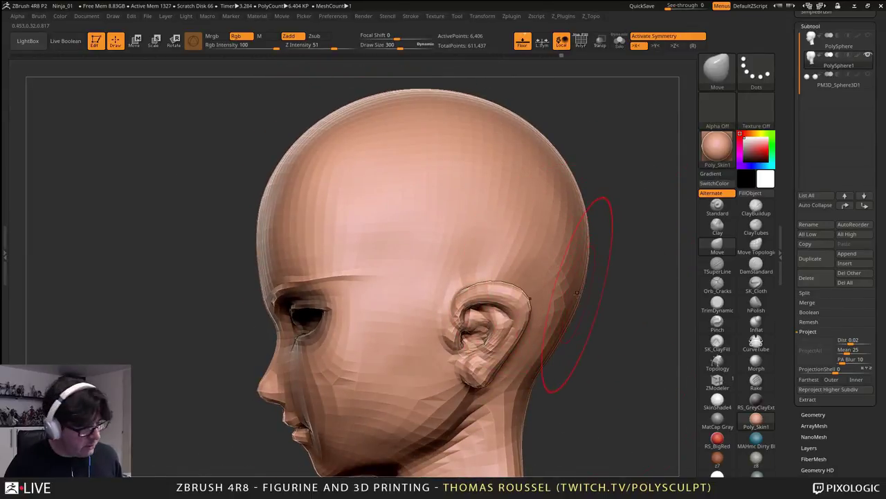
mouse_move(573, 281)
mouse_down()
mouse_move(527, 296)
mouse_move(535, 291)
mouse_up()
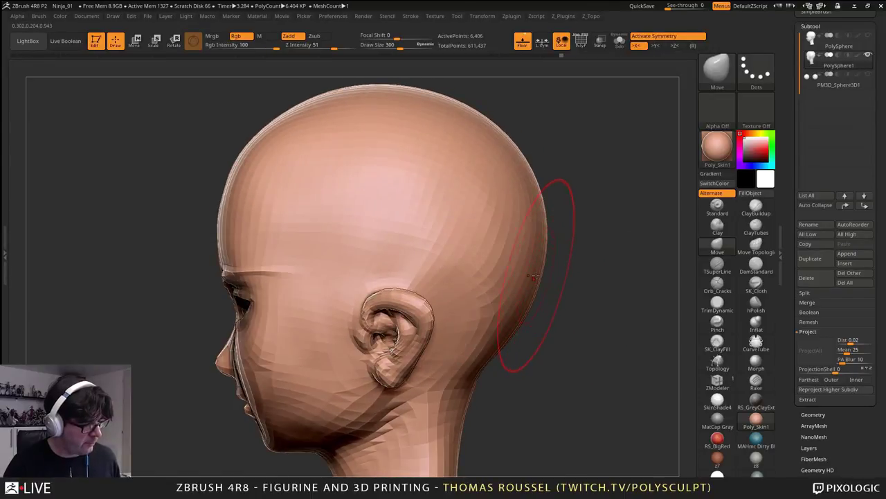
right_drag(518, 274, 537, 272)
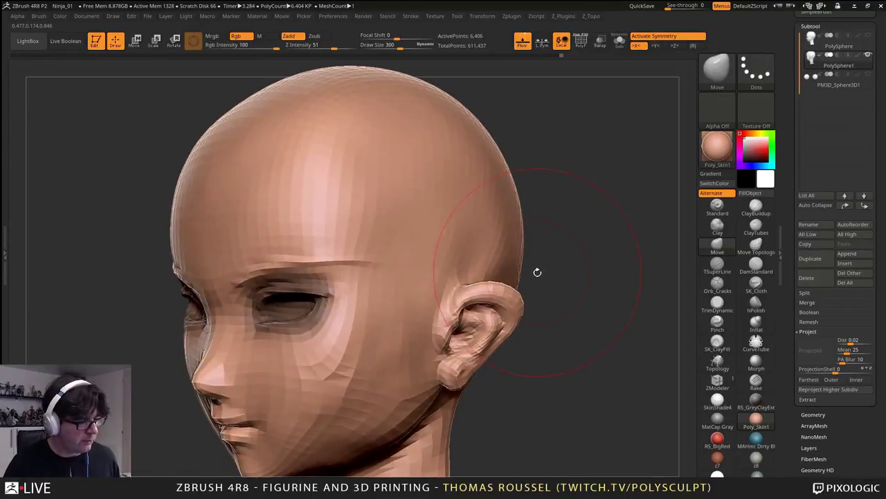
drag(523, 260, 503, 268)
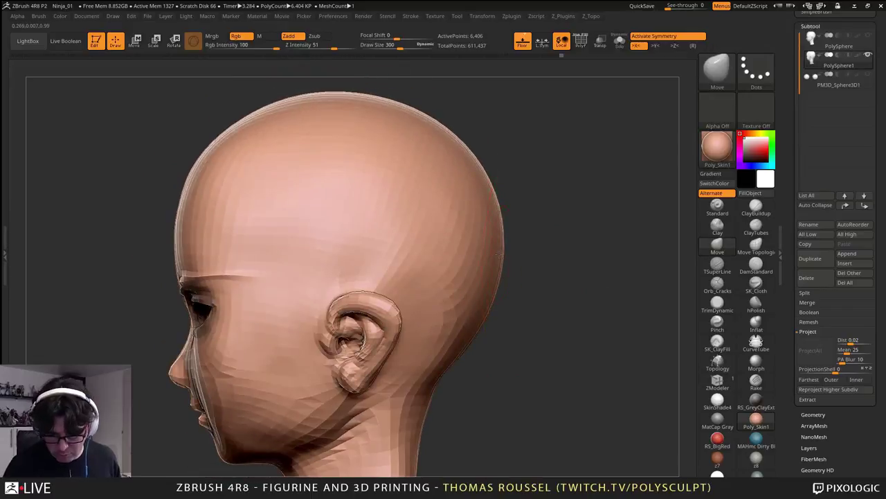
alt+right_drag(473, 259, 489, 105)
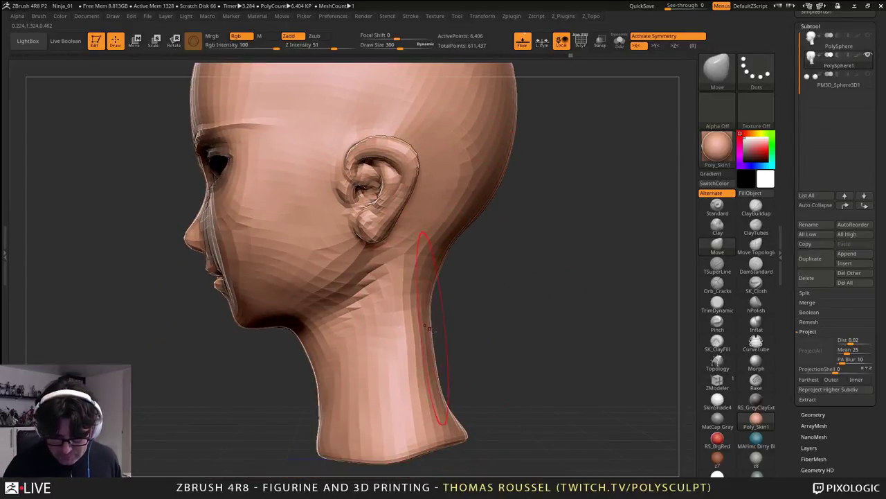
alt+right_drag(432, 194, 407, 265)
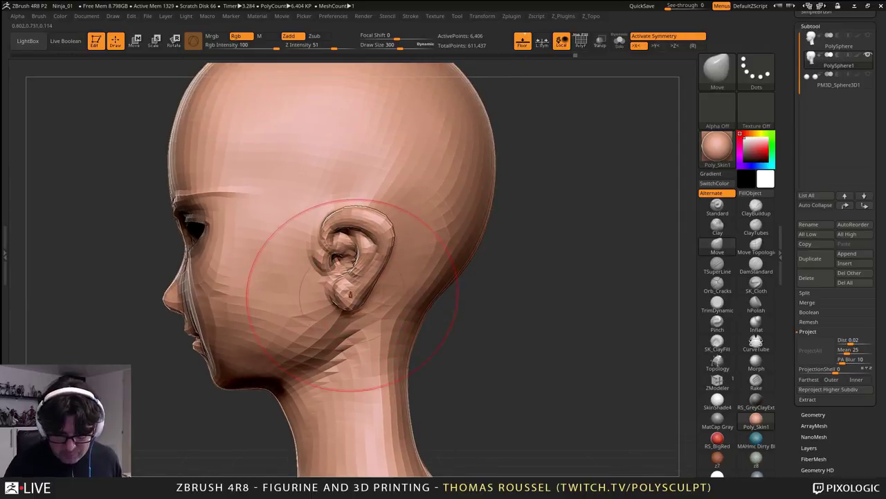
- Reduce the Move brush to draw size 59 and adjust the ear's folds and outer contour in a close front view
mouse_move(353, 294)
alt+right_down()
mouse_move(409, 291)
mouse_move(436, 277)
alt+right_up()
ctrl+right_drag(432, 228, 415, 302)
key(s)
drag(415, 302, 406, 302)
ctrl+right_drag(450, 249, 471, 328)
key(s)
drag(417, 282, 412, 284)
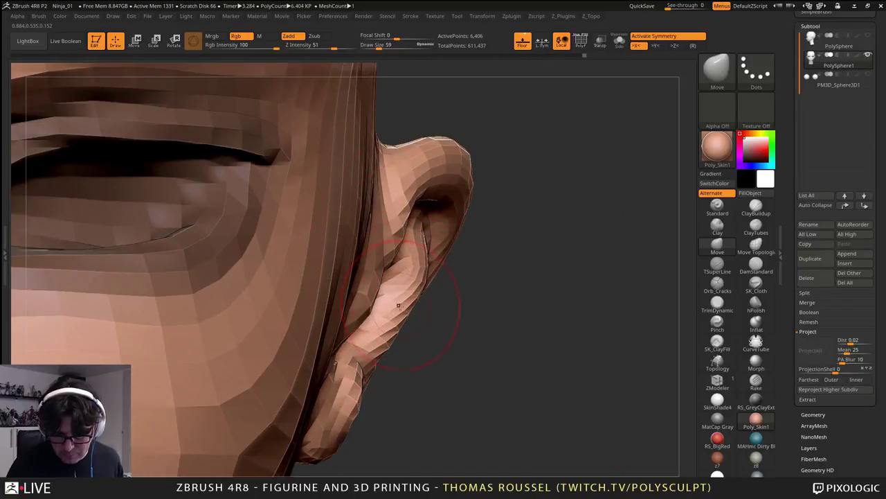
right_drag(412, 316, 414, 312)
- Smooth the back surface of the ear down toward the lobe
drag(441, 303, 441, 348)
drag(497, 358, 443, 352)
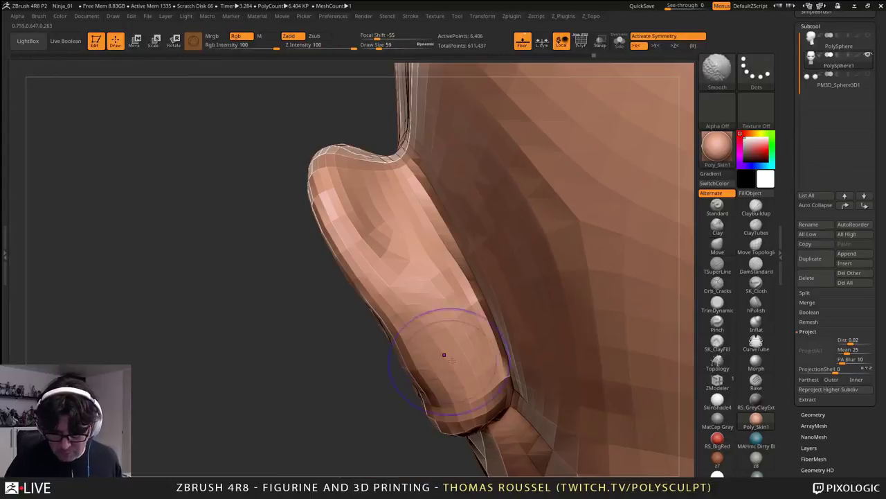
key(s)
- Switch to the ClayBuildup brush at draw size 76 and build up the back of the ear near the skull
right_drag(493, 347, 609, 281)
key(b)
key(c)
key(b)
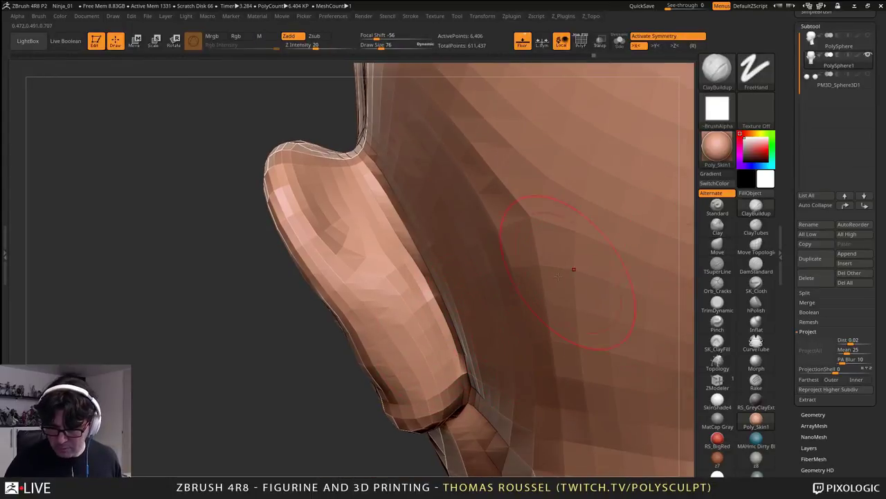
key(s)
right_drag(538, 291, 483, 271)
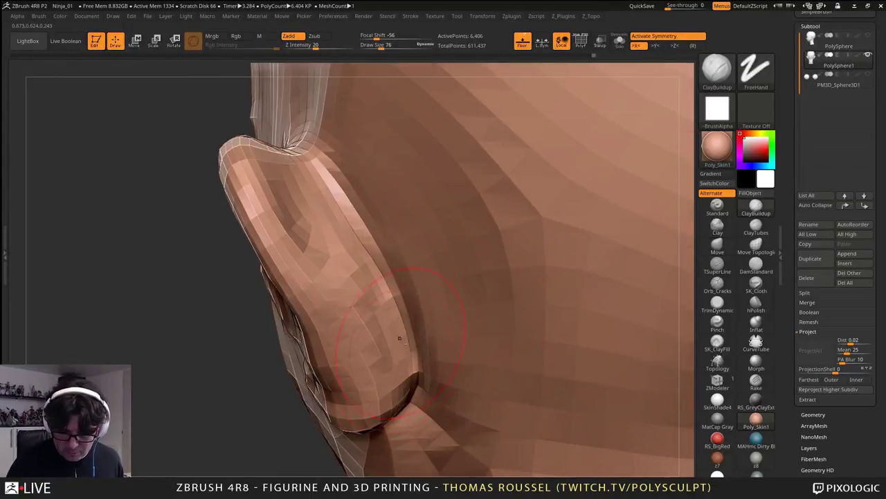
drag(409, 380, 396, 366)
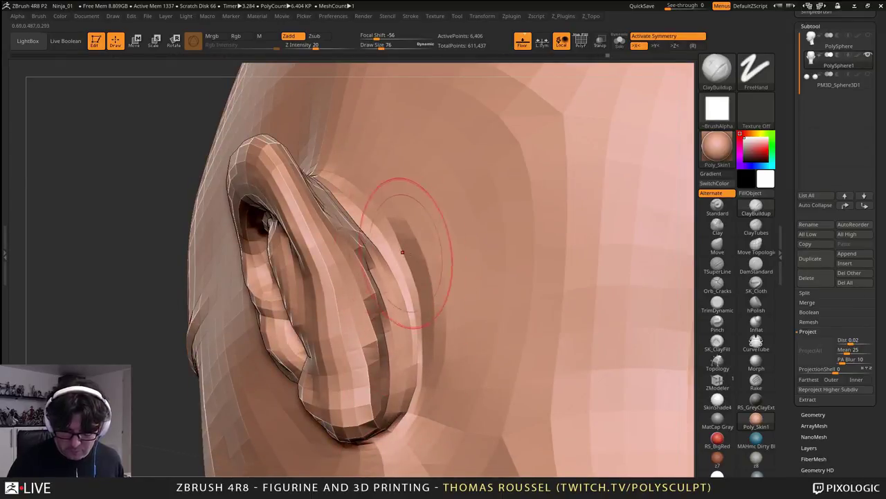
- Reduce ClayBuildup to draw size 65, add volume behind the ear and smooth its transition into the skull
key(s)
drag(402, 252, 417, 305)
shift+drag(376, 203, 416, 350)
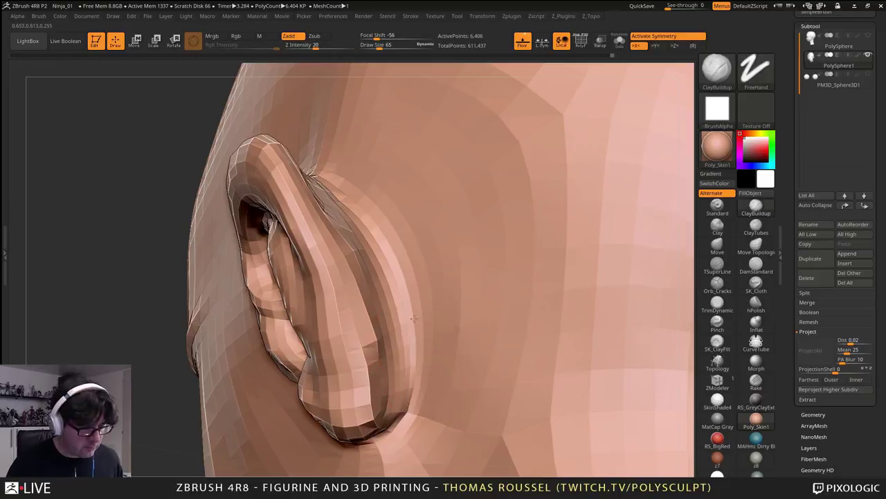
- Return to the front of the face, clear the mask and raise the head by three subdivision levels
right_drag(415, 319, 513, 312)
mouse_move(422, 347)
ctrl+right_down()
mouse_move(415, 302)
mouse_move(430, 296)
ctrl+right_up()
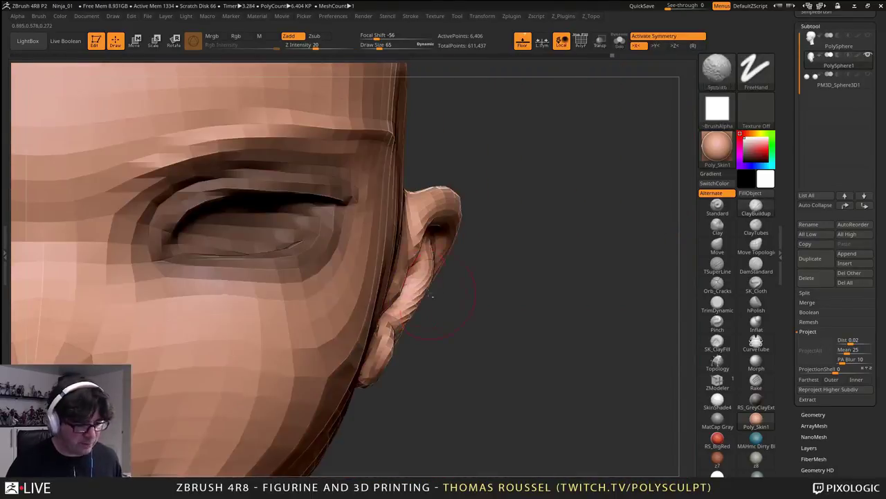
drag(431, 296, 505, 301)
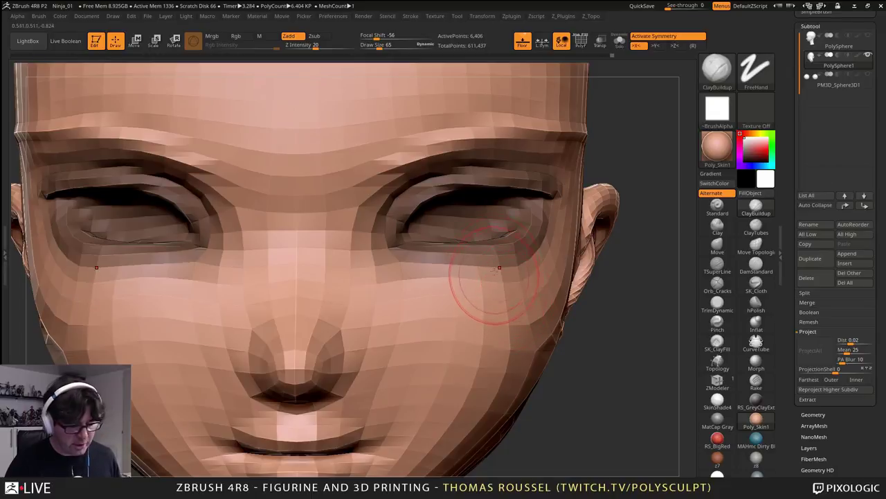
mouse_move(495, 271)
alt+right_down()
mouse_move(476, 310)
mouse_move(422, 332)
mouse_move(455, 341)
alt+right_up()
ctrl+drag(624, 336, 632, 376)
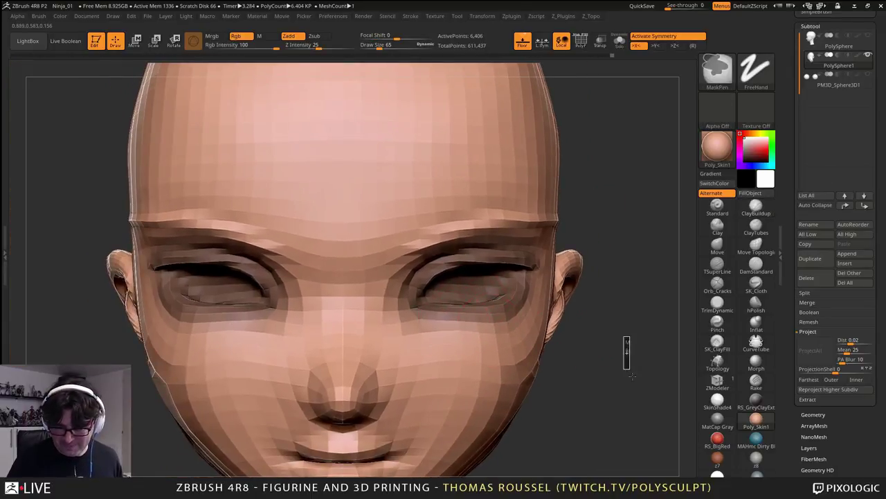
key(d)
key(d)
key(d)
- Smooth the lower eyelid and outer eye corner, working them with the ClayBuildup brush at draw size 31
ctrl+right_drag(507, 347, 554, 291)
mouse_move(556, 281)
shift+mouse_down()
mouse_move(510, 310)
mouse_move(400, 332)
mouse_move(360, 325)
shift+mouse_up()
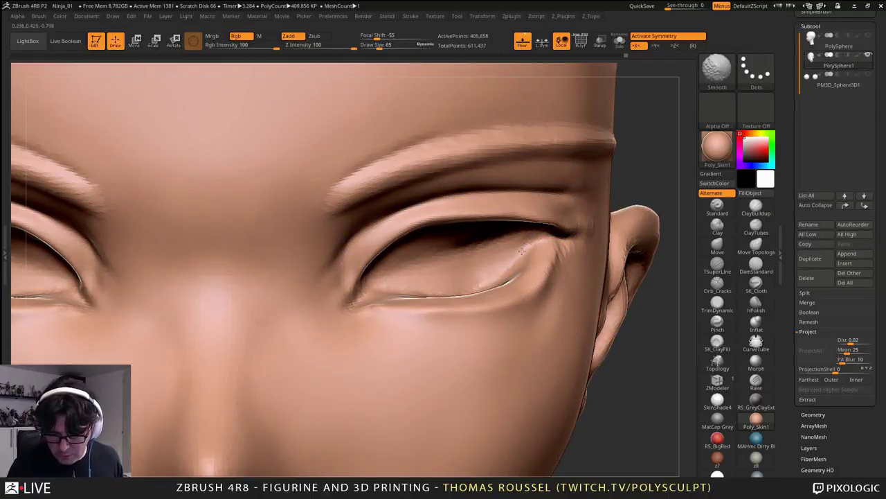
mouse_move(647, 326)
mouse_down()
mouse_move(643, 312)
mouse_move(671, 302)
mouse_move(640, 307)
mouse_up()
key(s)
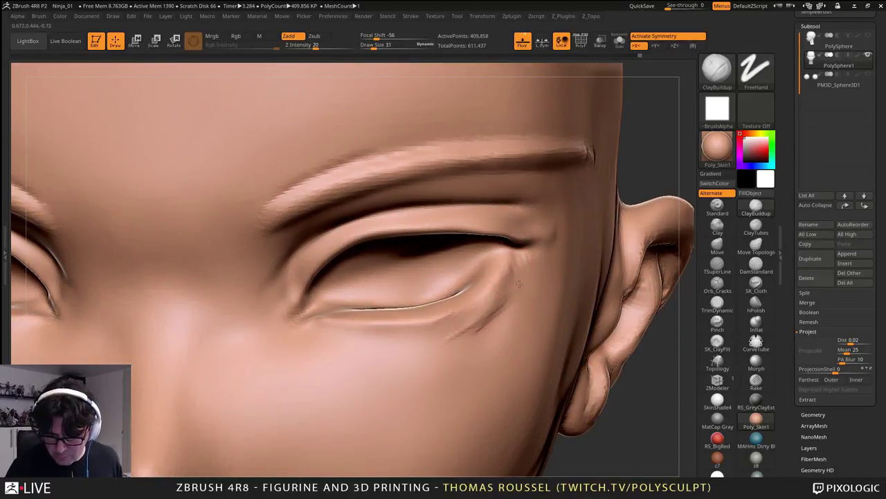
shift+drag(466, 333, 502, 299)
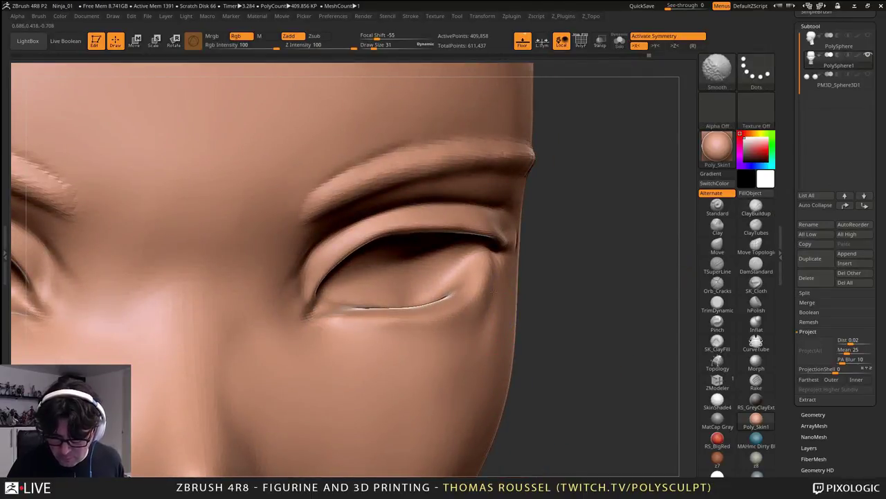
- Lower the head by one subdivision level, then build up and smooth the area beside the outer eye corner
right_drag(494, 292, 516, 299)
key(shift+d)
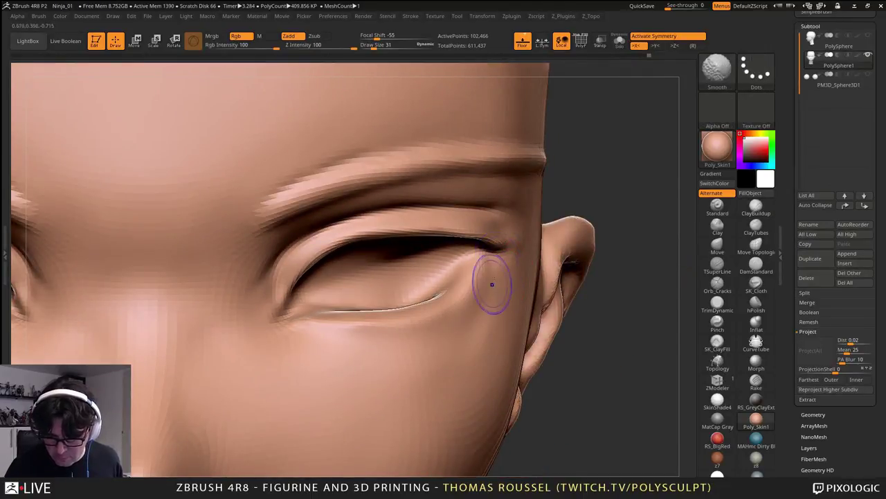
drag(490, 281, 485, 293)
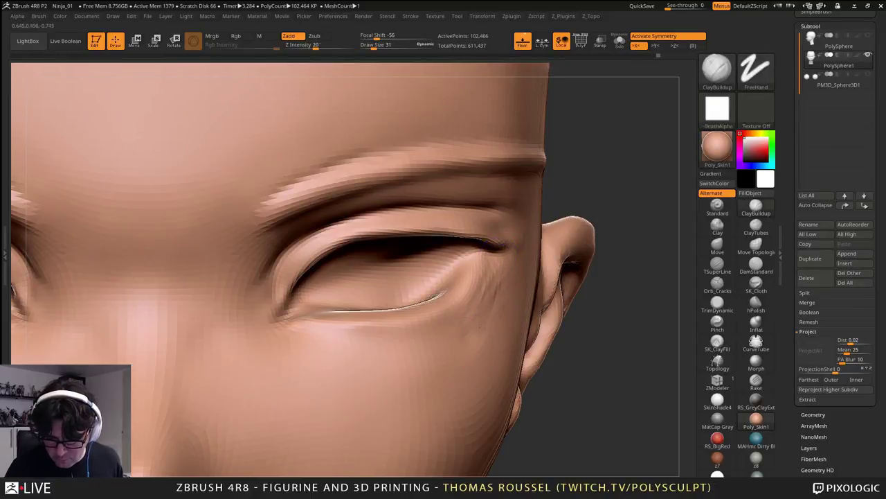
key(shift)
- Show the eyeball subtool PM3D_Sphere3D1, make it active and turn on X symmetry
mouse_move(448, 324)
ctrl+right_down()
mouse_move(477, 284)
mouse_move(562, 256)
mouse_move(525, 251)
mouse_move(536, 222)
ctrl+right_up()
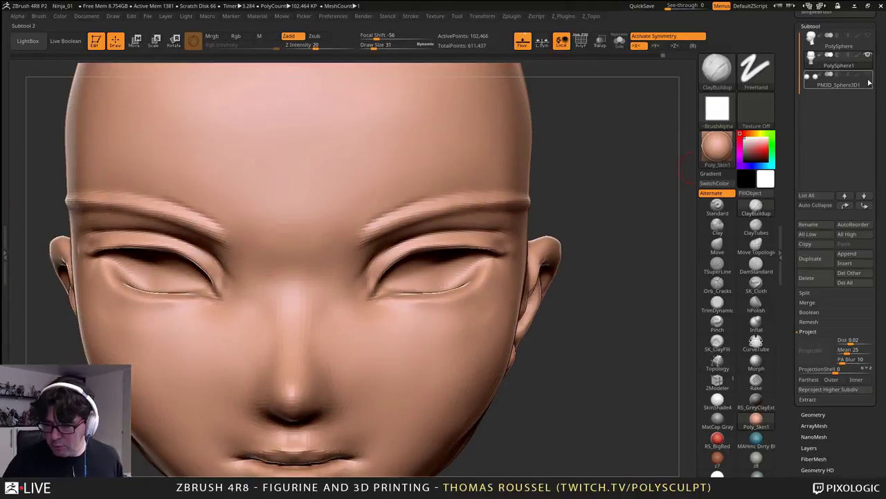
click(867, 74)
right_drag(618, 273, 606, 292)
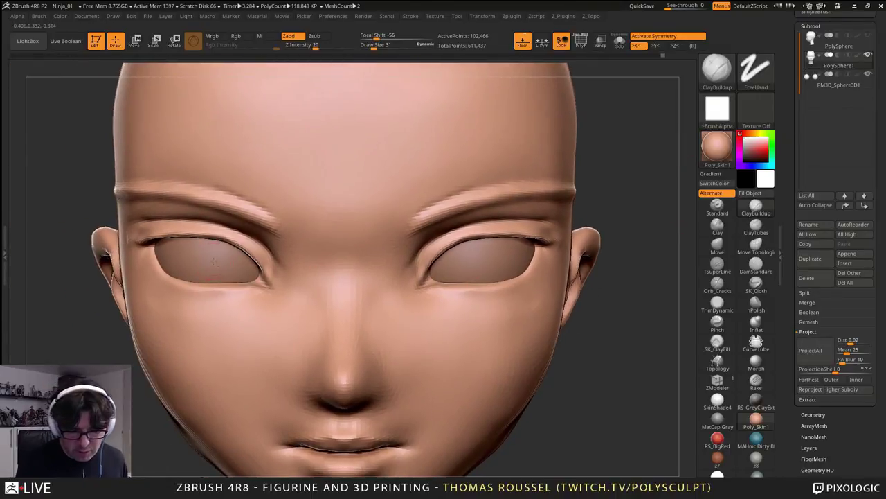
alt+click(214, 261)
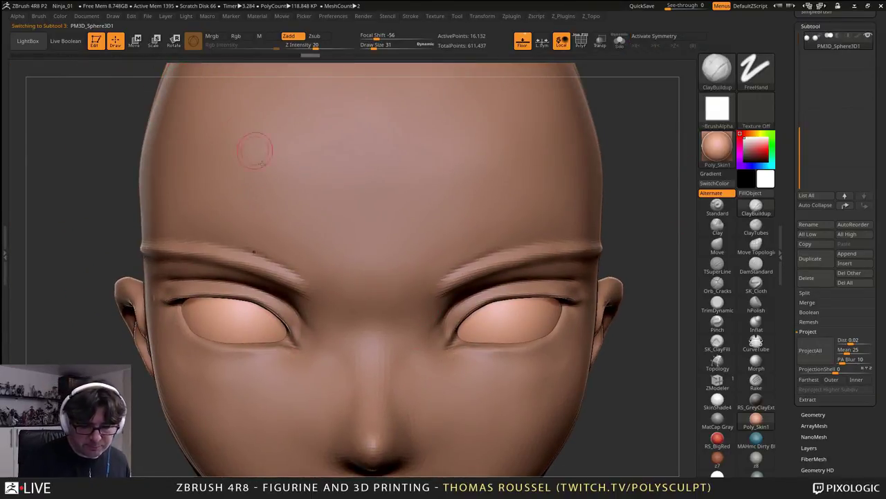
key(x)
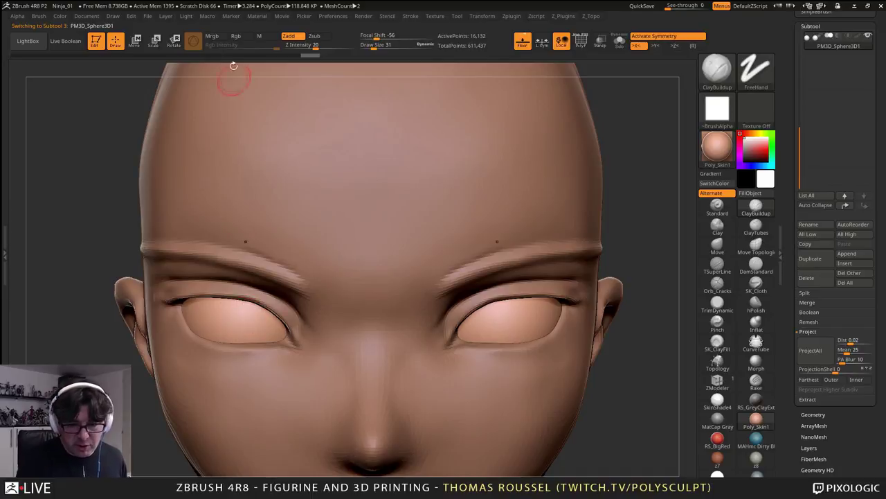
- Place the Move gizmo on the eyeball and unlock it to adjust its pivot position
alt+click(491, 313)
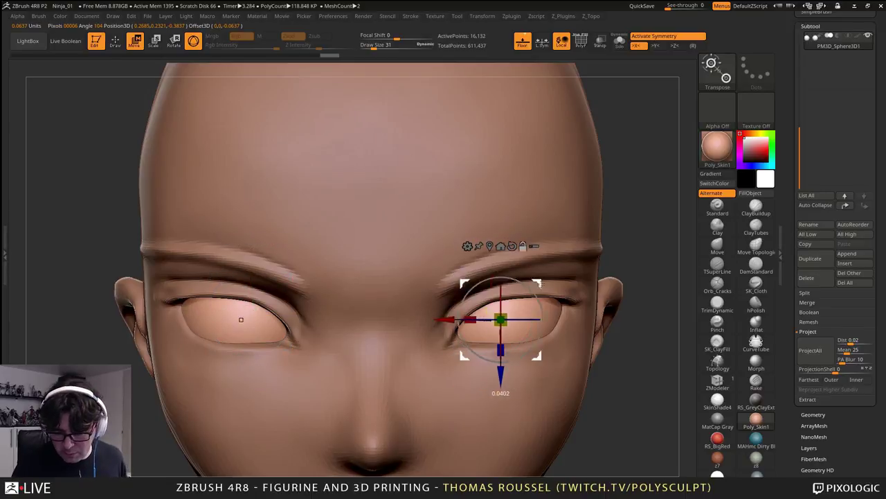
drag(544, 283, 535, 281)
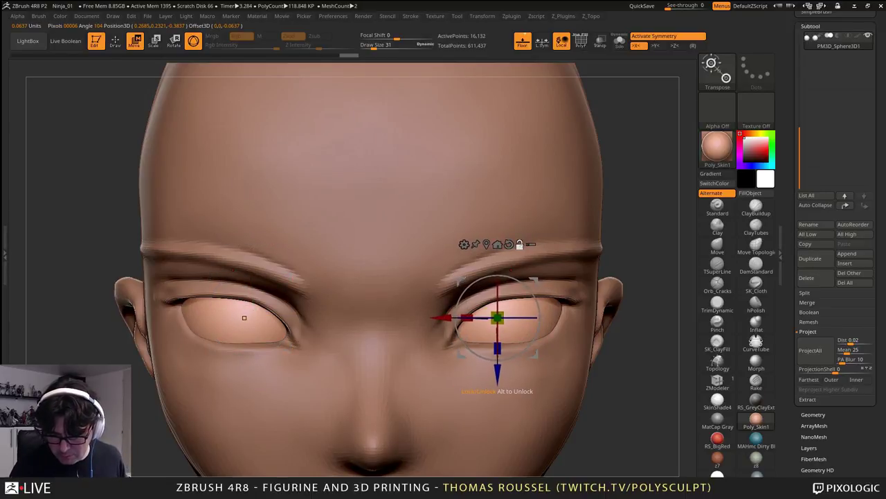
click(496, 247)
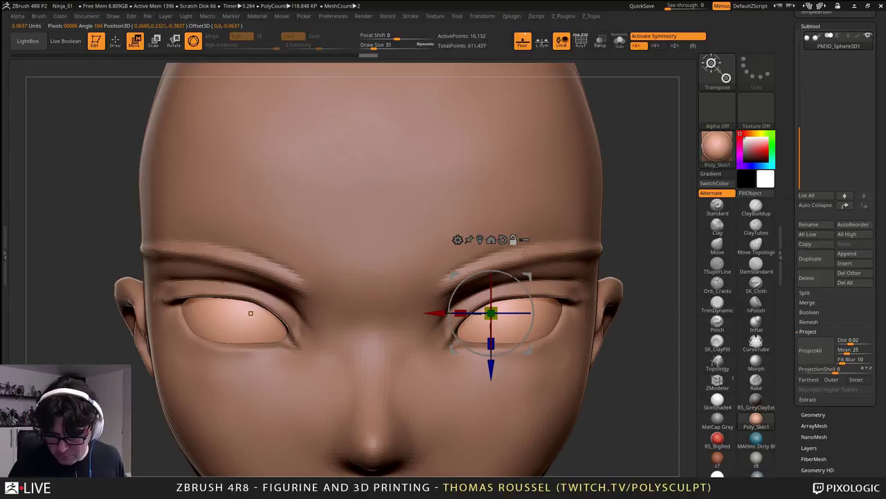
key(p)
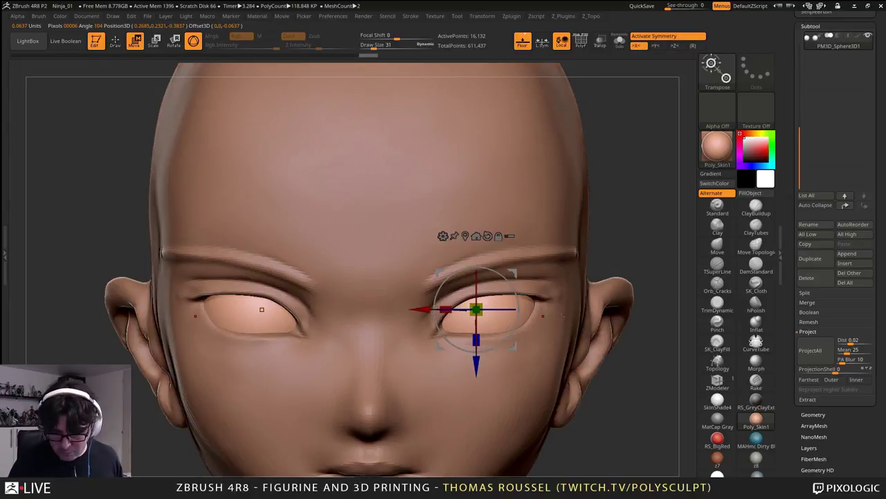
- Fine-tune the size of the eyeballs and shift them in depth to fit the eyelids
ctrl+right_drag(496, 280, 489, 295)
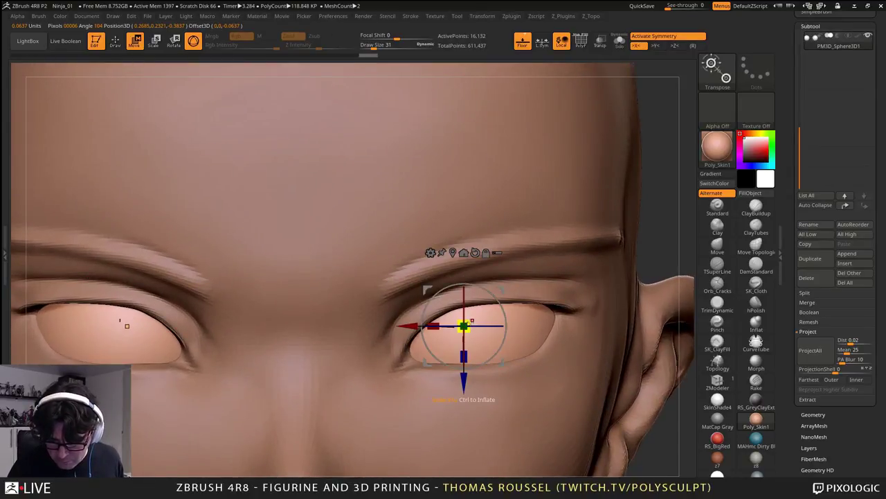
drag(464, 324, 466, 323)
right_drag(588, 324, 613, 334)
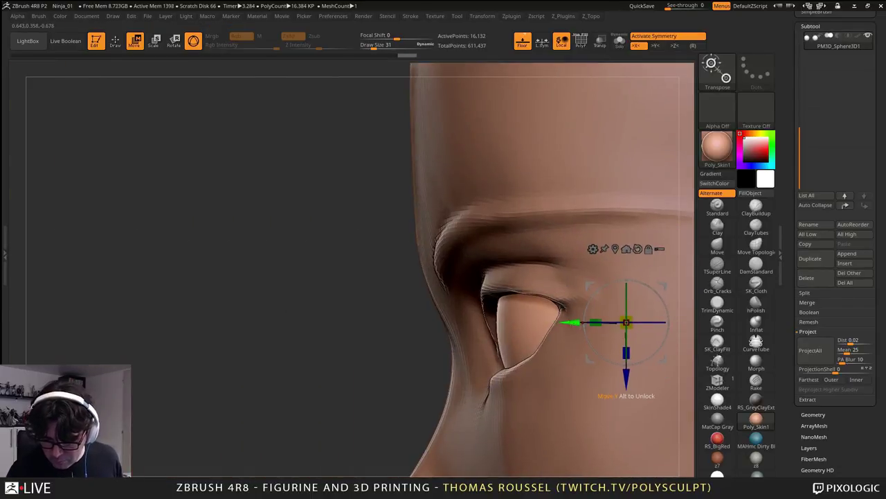
drag(576, 322, 571, 323)
mouse_move(540, 324)
shift+right_down()
mouse_move(568, 326)
mouse_move(524, 328)
shift+right_up()
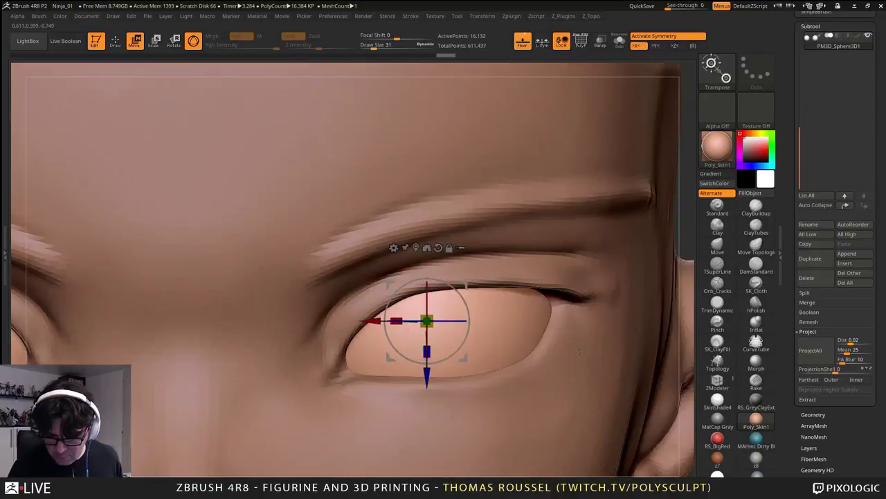
- Check the eyes against the whole face, then make the head mesh active and lower it by two subdivision levels
ctrl+right_drag(579, 350, 568, 248)
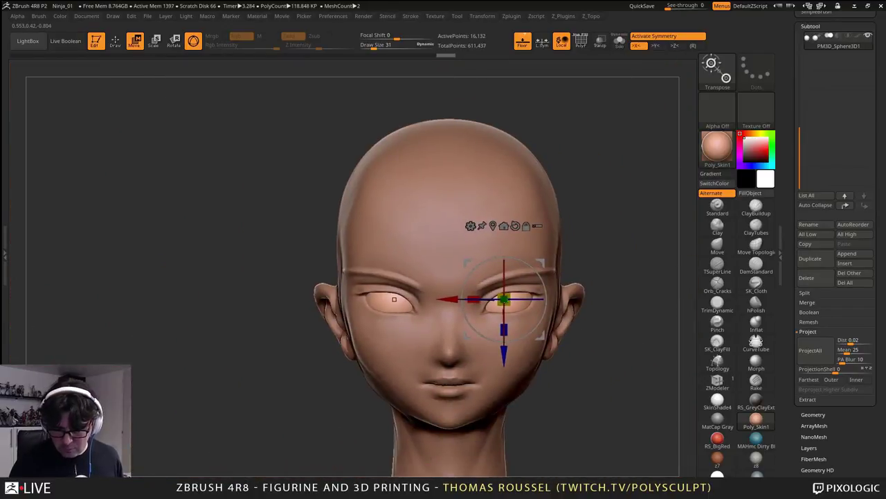
alt+right_drag(544, 405, 495, 405)
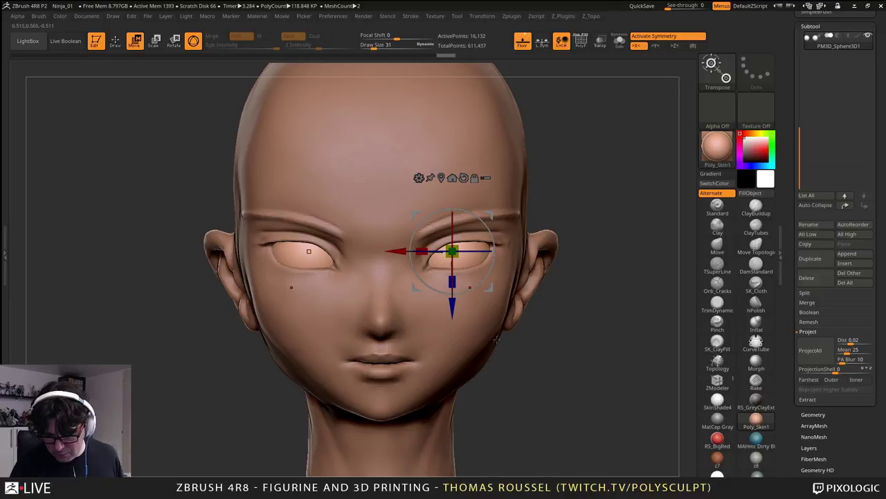
drag(497, 351, 517, 363)
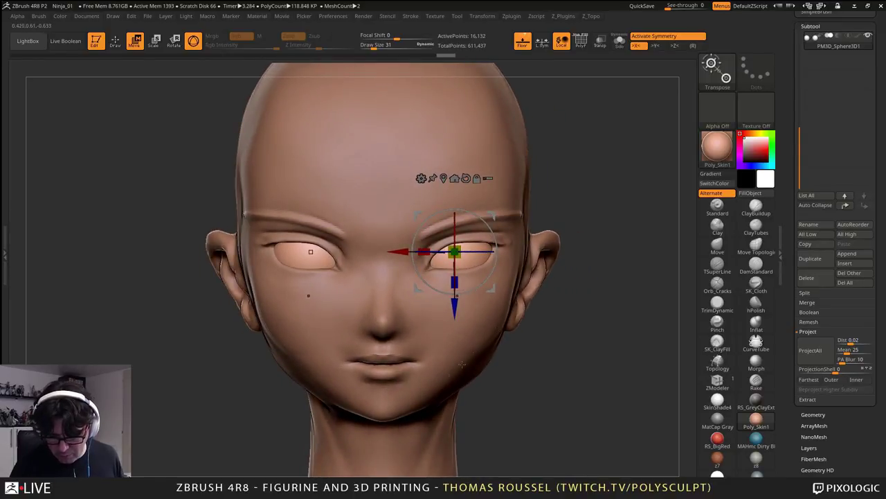
alt+right_drag(486, 342, 447, 336)
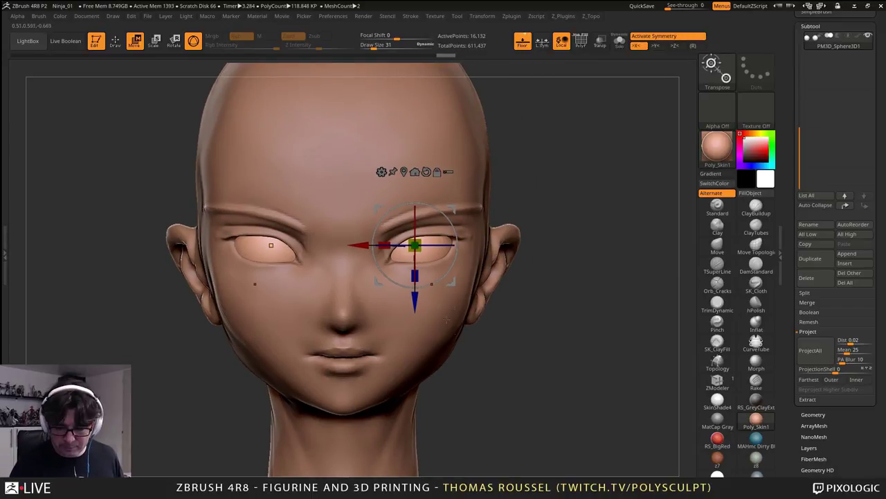
ctrl+right_drag(422, 361, 494, 329)
drag(495, 330, 522, 358)
alt+click(494, 338)
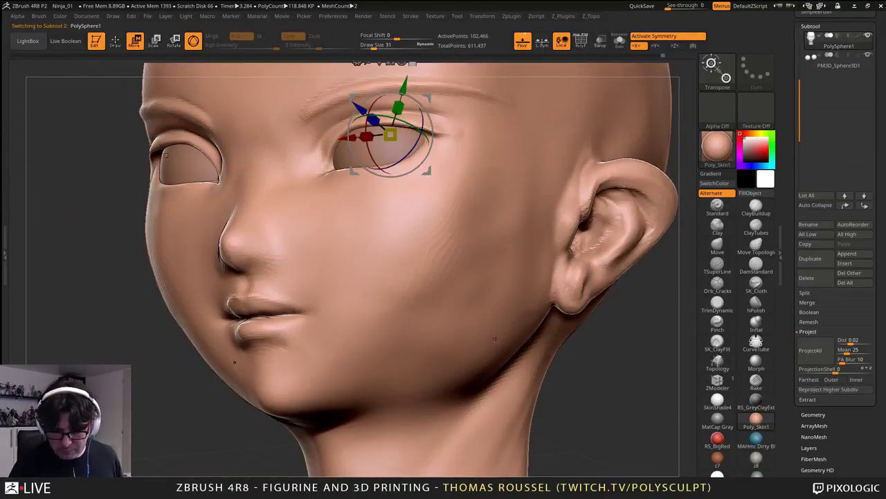
key(shift+d)
key(shift+d)
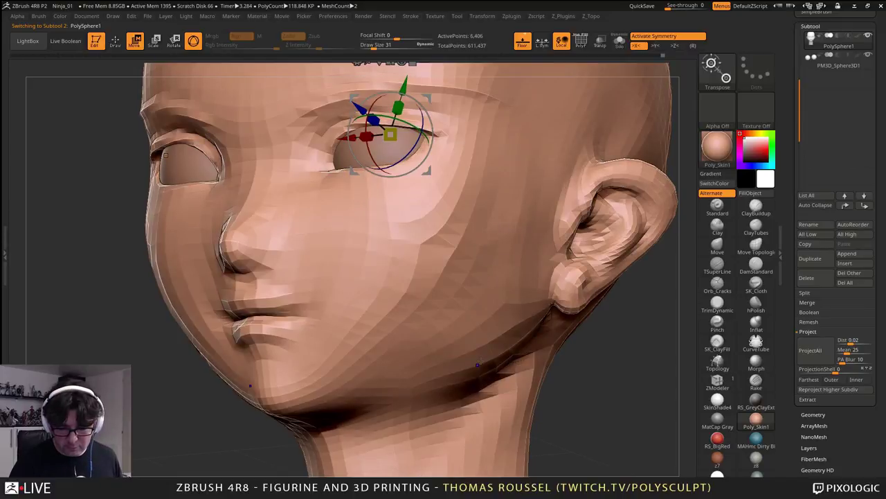
- Reshape the jawline below the ear with the Move brush at draw size 87
drag(480, 360, 534, 357)
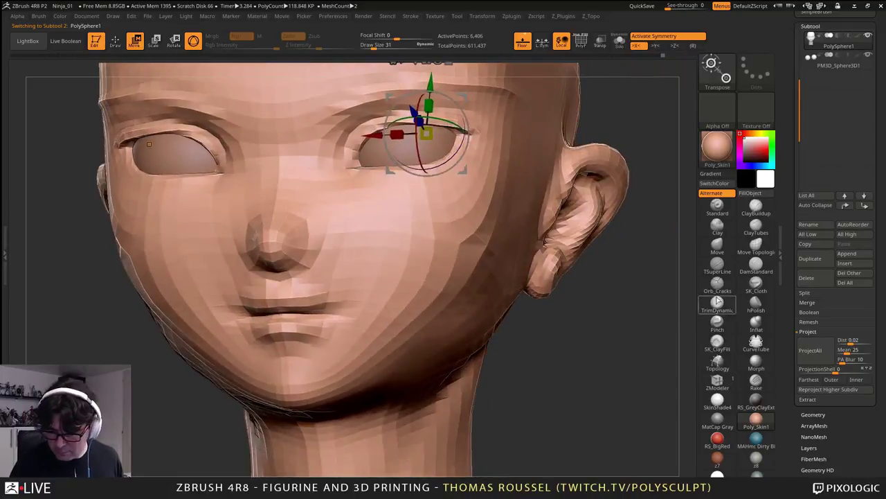
click(717, 243)
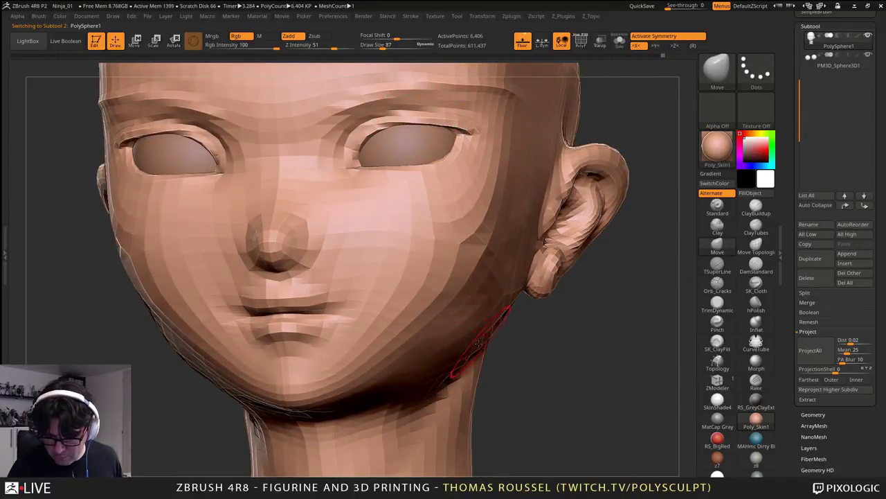
mouse_move(450, 367)
right_down()
mouse_move(432, 334)
mouse_move(447, 371)
right_up()
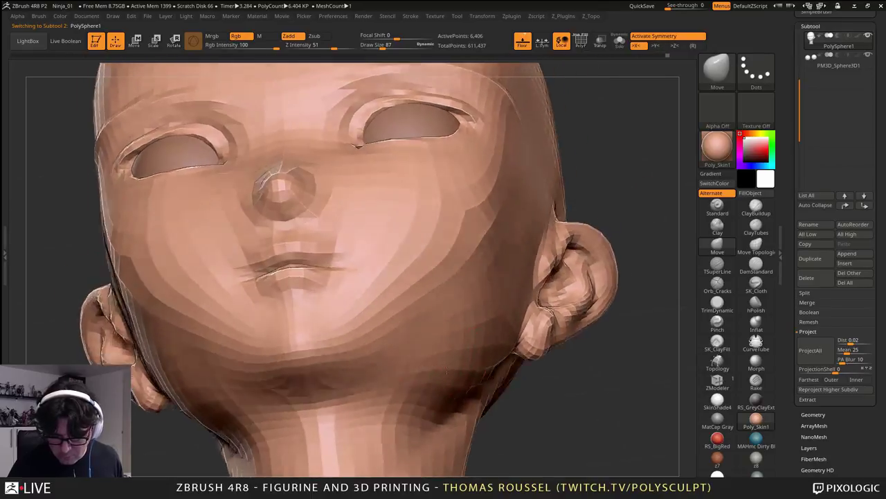
drag(447, 370, 481, 374)
drag(499, 332, 507, 316)
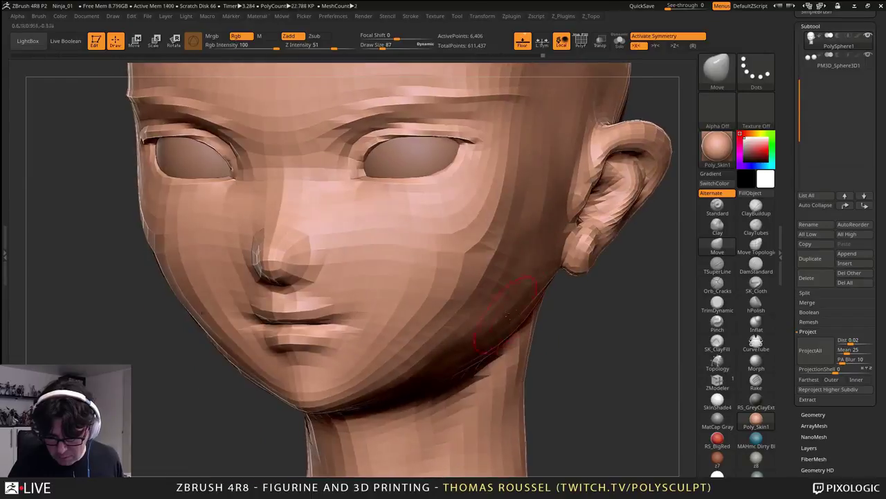
- Enlarge the Move brush to draw size 145 and adjust the jaw corner and ear lobe area from behind
right_drag(562, 268, 516, 302)
key(s)
drag(516, 301, 522, 302)
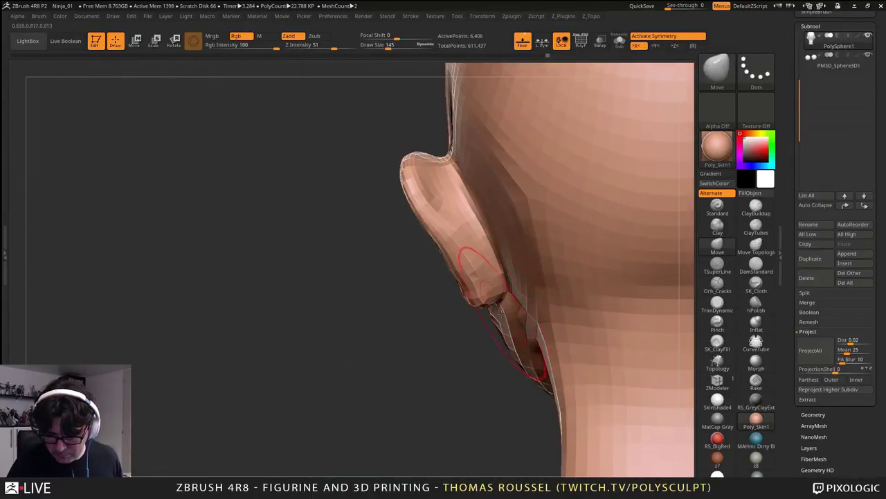
drag(487, 274, 500, 259)
- Refine the ear and jaw shape from several angles, then raise the head by one subdivision level and smooth the jaw
right_drag(424, 168, 456, 162)
drag(456, 161, 460, 159)
right_drag(478, 258, 550, 269)
drag(549, 269, 546, 306)
key(shift)
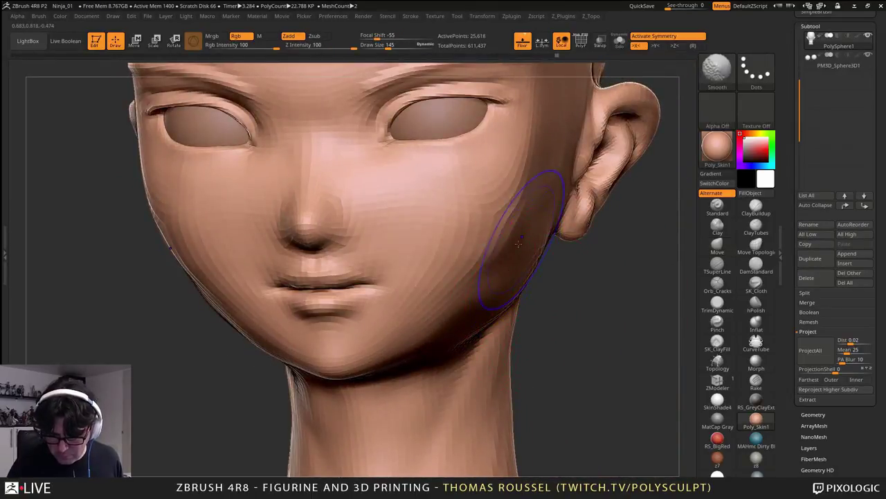
shift+drag(457, 313, 405, 342)
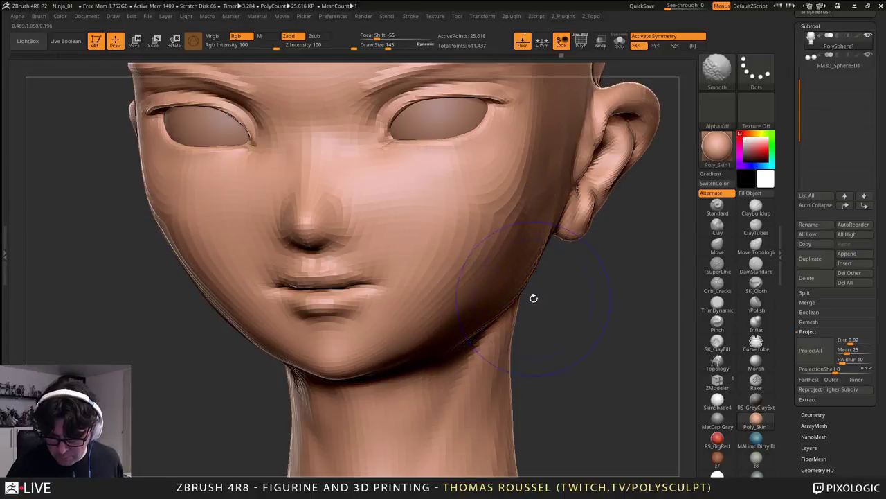
- Set the Move brush back to draw size 87 and adjust the jaw's lower edge in side view
mouse_move(552, 290)
mouse_down()
mouse_move(443, 320)
mouse_move(479, 333)
mouse_move(481, 319)
mouse_move(449, 366)
mouse_move(453, 396)
mouse_move(486, 363)
mouse_move(475, 351)
mouse_move(483, 372)
mouse_move(530, 383)
mouse_move(544, 412)
mouse_move(564, 409)
mouse_move(538, 396)
mouse_move(548, 385)
mouse_move(538, 319)
mouse_up()
key(s)
key(space)
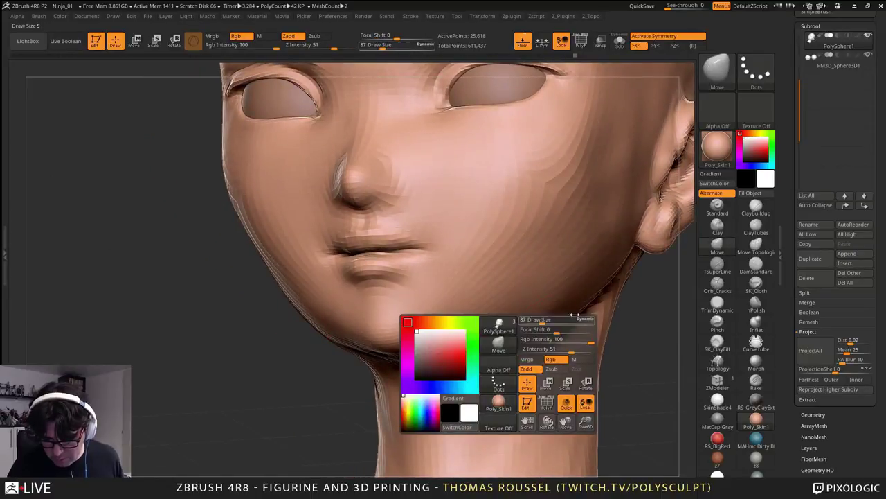
right_drag(575, 314, 505, 338)
right_click(506, 338)
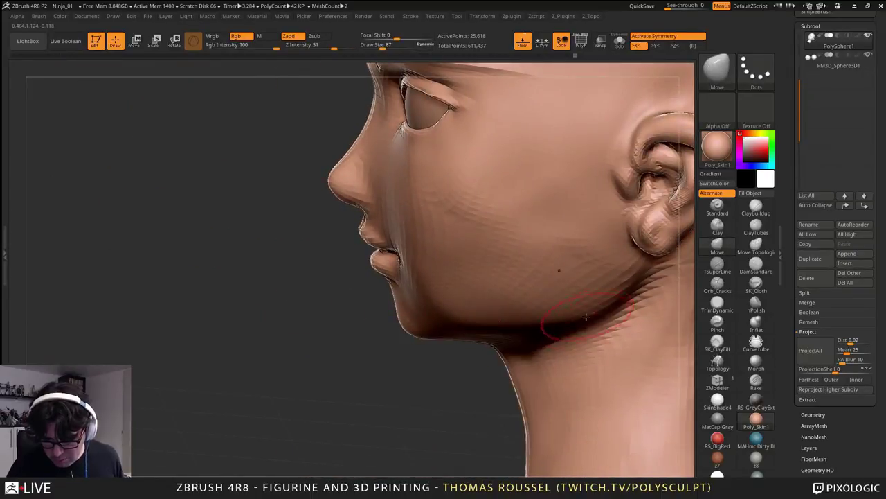
drag(586, 317, 550, 366)
- Switch to the ClayBuildup brush and refine and smooth the underside of the jaw where it meets the neck
click(755, 211)
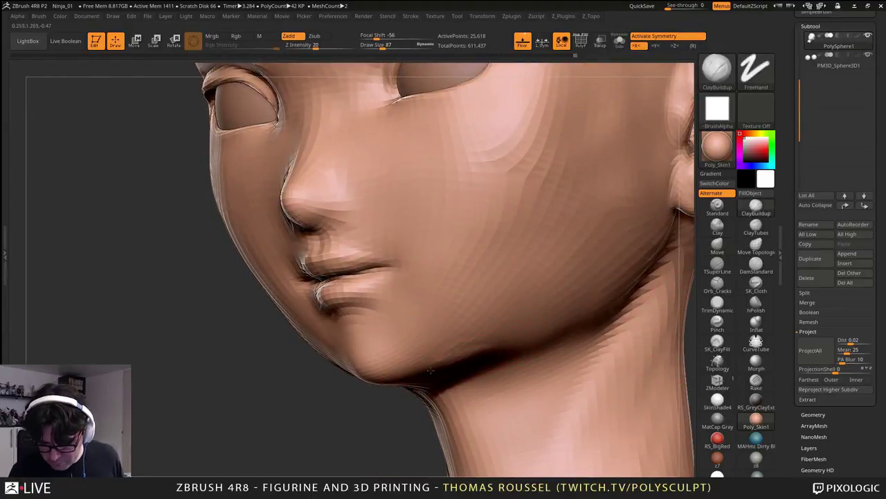
key(shift)
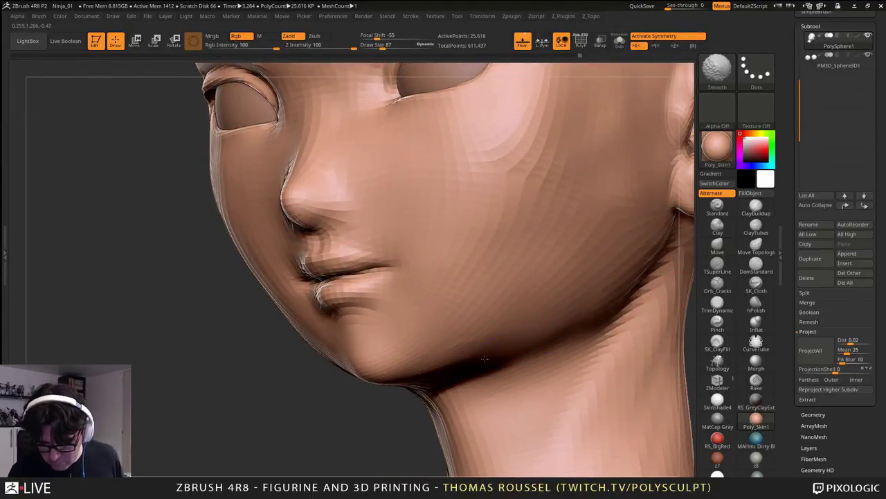
right_drag(554, 347, 548, 328)
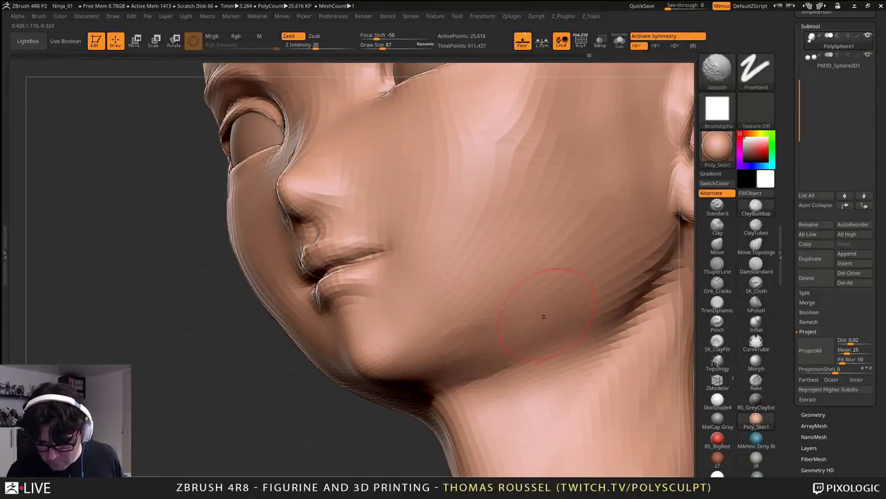
mouse_move(544, 316)
right_down()
mouse_move(548, 360)
mouse_move(576, 327)
mouse_move(522, 341)
mouse_move(569, 282)
right_up()
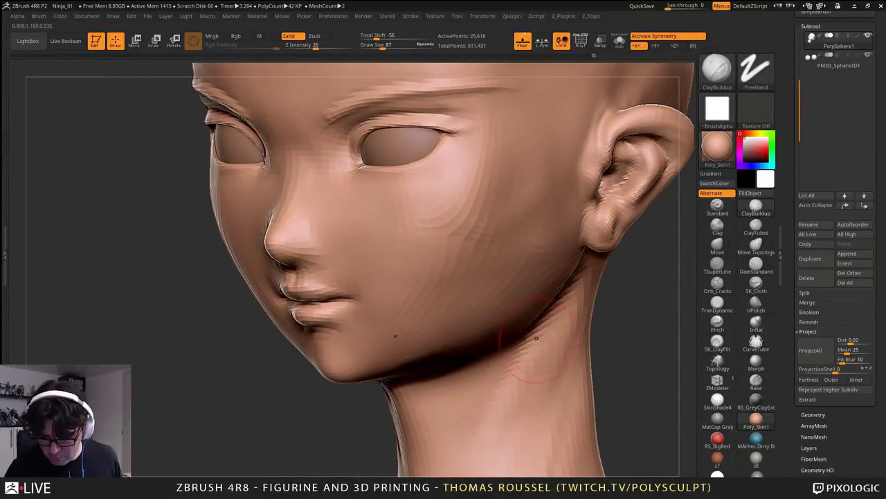
- Smooth the side of the neck below the jaw, and work the base of the neck with the ClayBuildup brush
right_drag(538, 338, 554, 292)
key(shift)
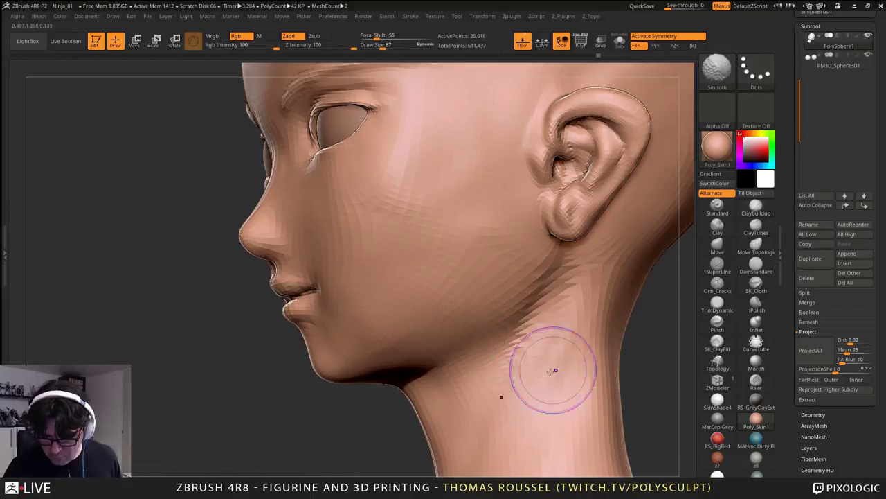
shift+drag(554, 371, 519, 388)
ctrl+right_drag(602, 325, 615, 252)
mouse_move(538, 325)
shift+right_down()
mouse_move(526, 394)
mouse_move(503, 383)
mouse_move(516, 315)
shift+right_up()
right_click(503, 383)
drag(461, 410, 507, 395)
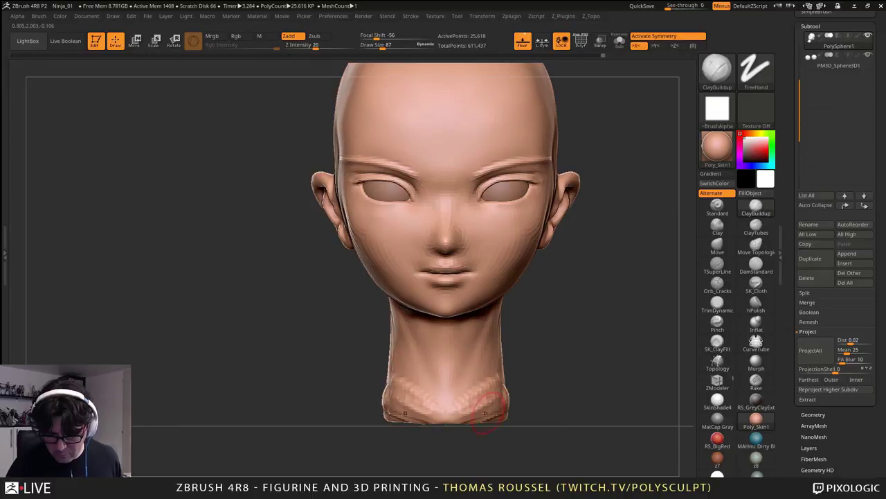
key(shift)
alt+right_drag(533, 314, 501, 394)
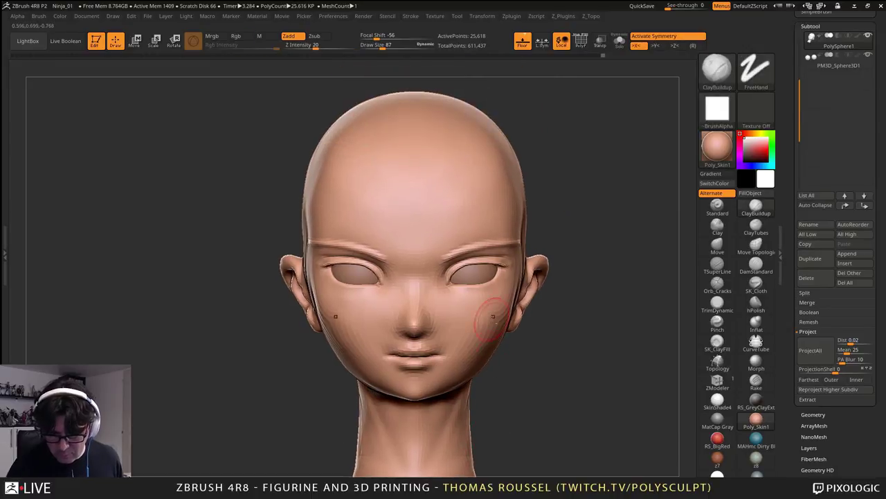
- Build up the cheek below the outer eye corner with the ClayBuildup brush and smooth it down towards the jaw
mouse_move(492, 324)
ctrl+right_down()
mouse_move(520, 295)
mouse_move(441, 375)
mouse_move(297, 360)
ctrl+right_up()
mouse_move(434, 329)
ctrl+right_down()
mouse_move(430, 365)
mouse_move(388, 385)
mouse_move(413, 317)
ctrl+right_up()
alt+right_drag(380, 274, 331, 233)
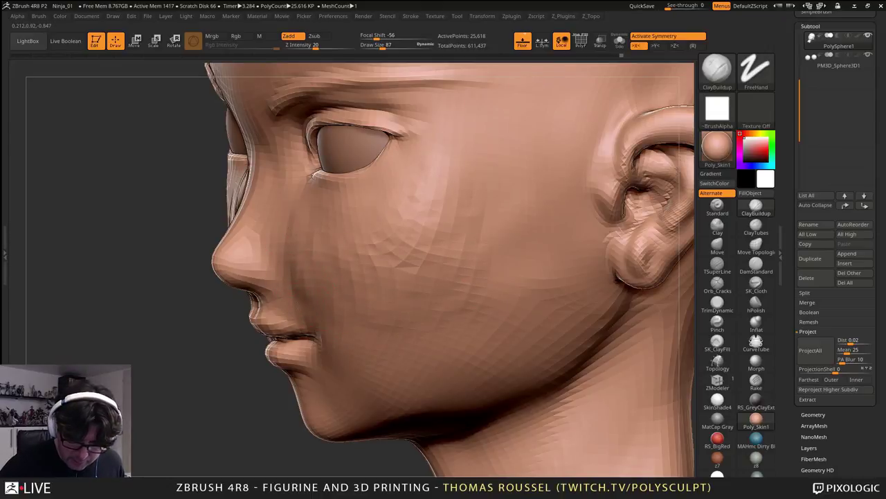
right_drag(328, 302, 277, 288)
ctrl+right_drag(366, 243, 334, 220)
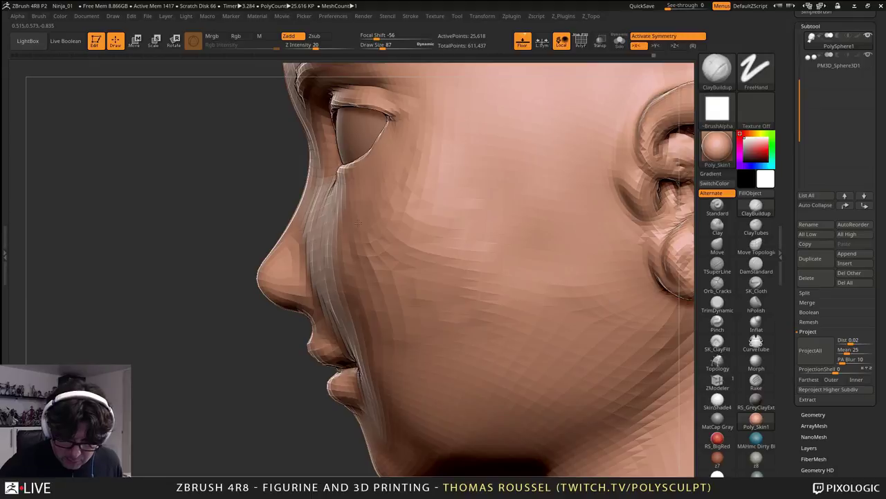
mouse_move(359, 223)
mouse_down()
mouse_move(331, 220)
mouse_move(348, 254)
mouse_move(391, 261)
mouse_up()
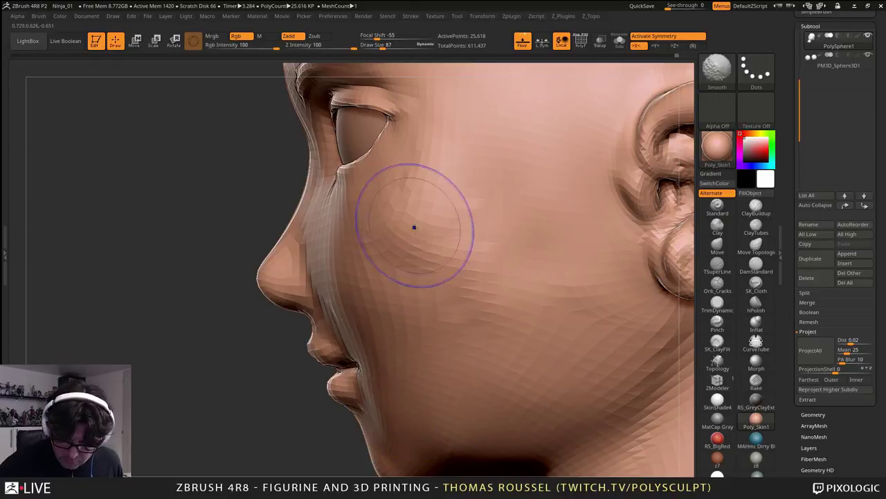
mouse_move(414, 229)
shift+mouse_down()
mouse_move(460, 347)
mouse_move(459, 422)
shift+mouse_up()
mouse_move(453, 416)
right_down()
mouse_move(566, 300)
mouse_move(579, 300)
mouse_move(574, 294)
mouse_move(519, 304)
mouse_move(477, 360)
right_up()
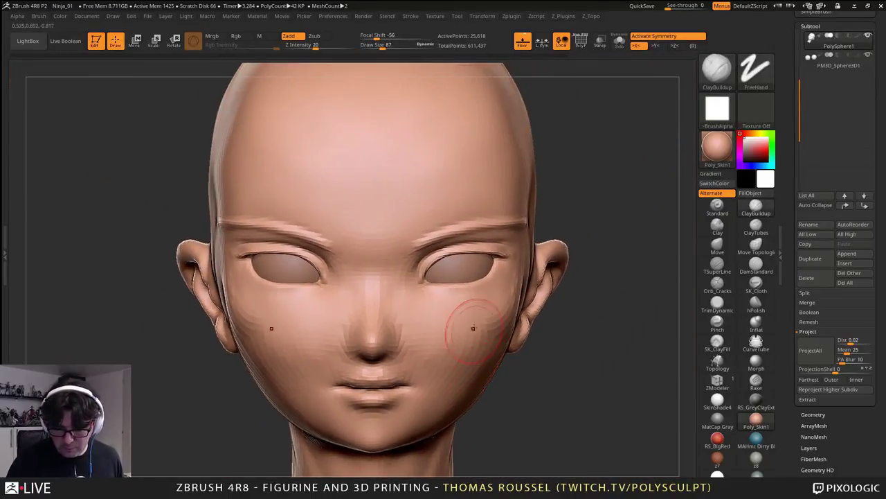
- Switch to the DamStandard brush at draw size 44 and raise the head by two subdivision levels for eyelid detail
right_drag(475, 326, 658, 346)
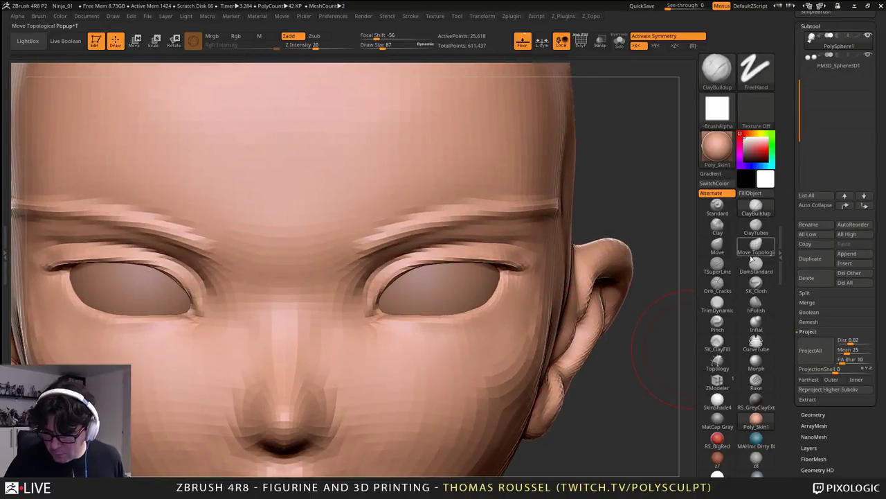
click(718, 245)
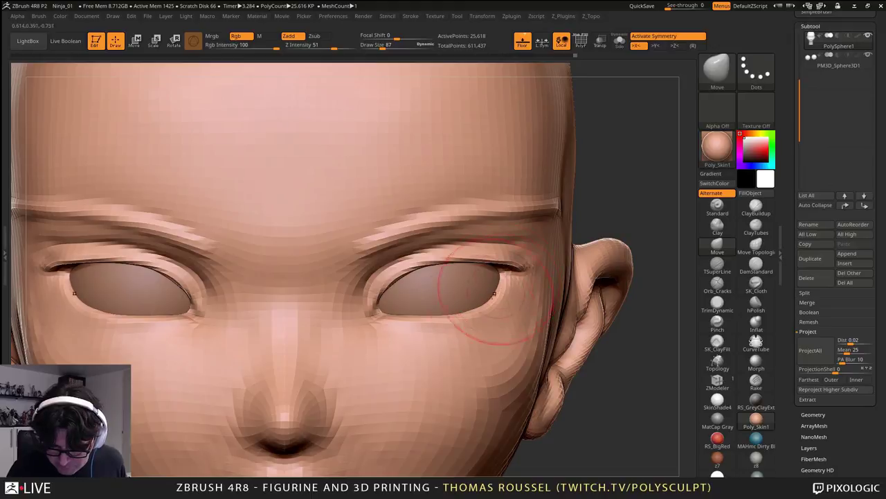
ctrl+right_drag(400, 315, 422, 314)
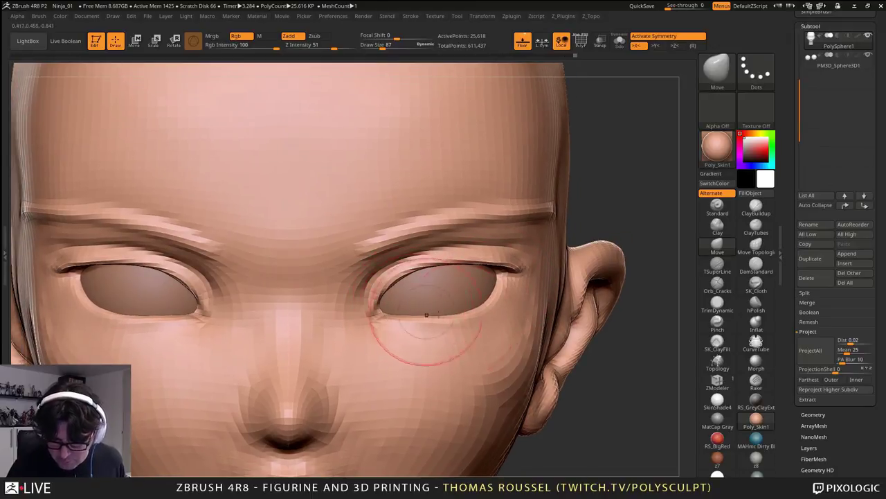
click(755, 266)
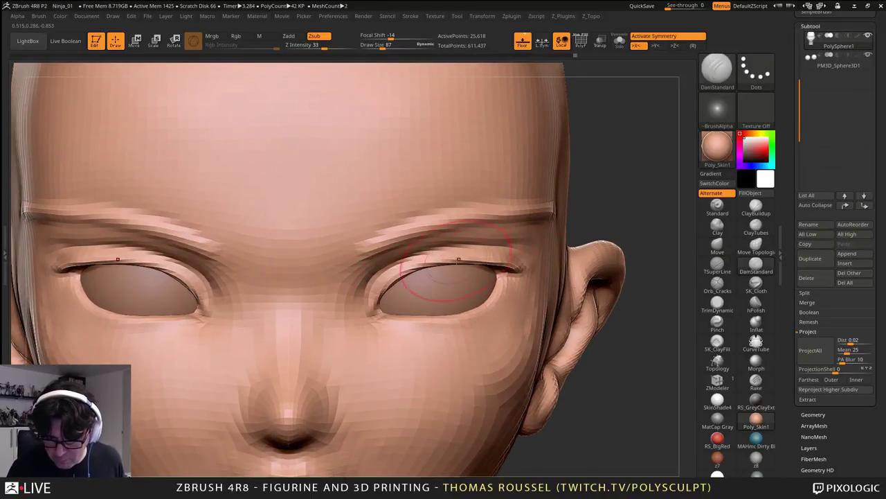
key(s)
drag(459, 260, 451, 261)
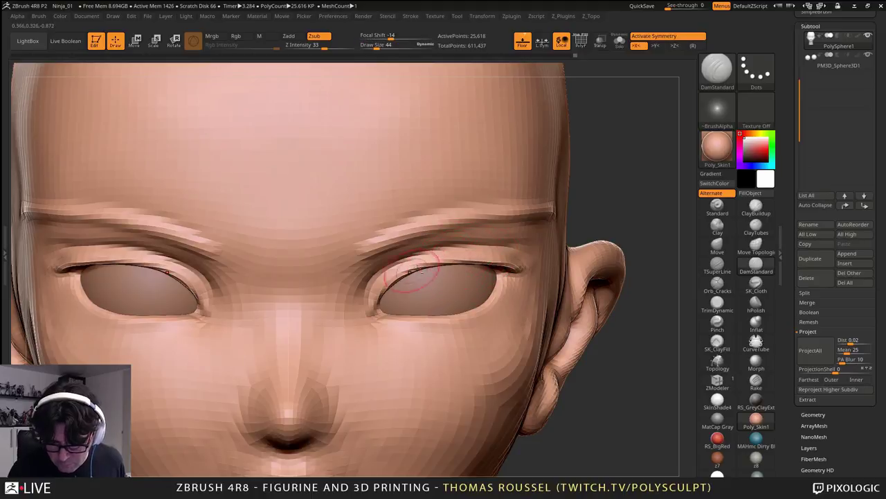
key(f)
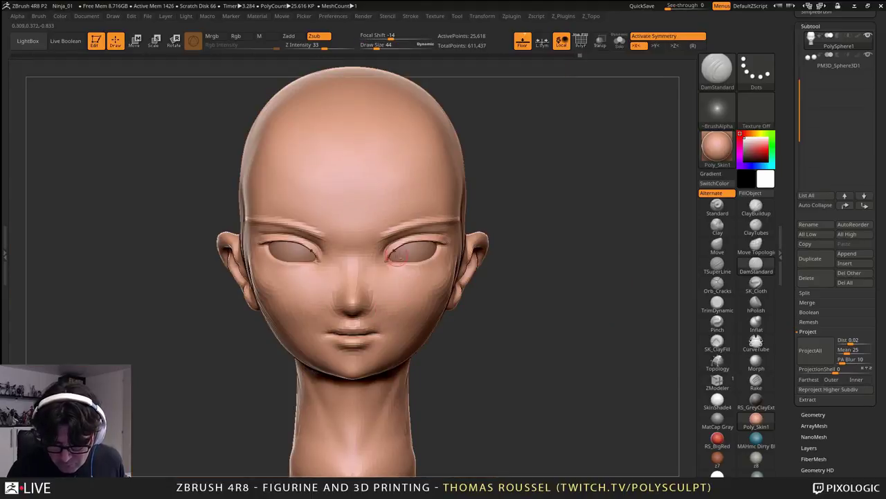
ctrl+right_drag(399, 257, 410, 298)
key(d)
key(d)
ctrl+right_drag(386, 246, 377, 277)
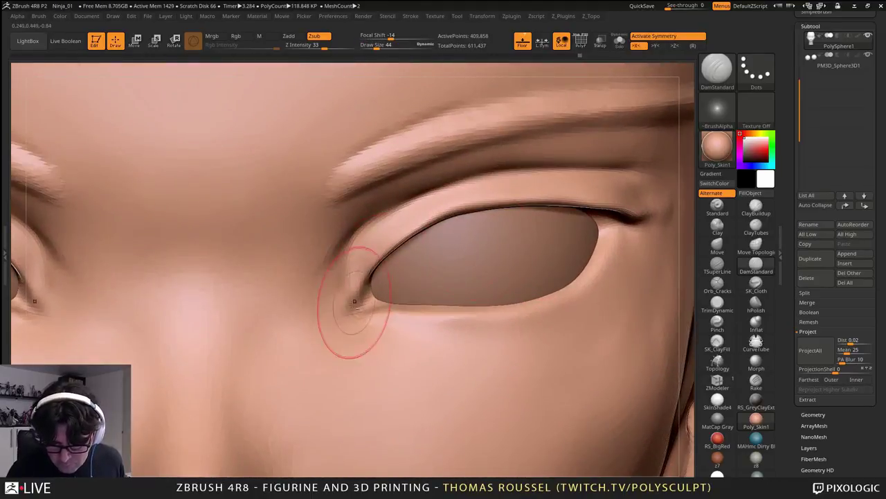
- Carve sharper creases along the upper lash line, the lower eyelid and the upper eyelid fold
mouse_move(354, 301)
mouse_down()
mouse_move(365, 271)
mouse_move(422, 223)
mouse_move(551, 203)
mouse_move(658, 216)
mouse_up()
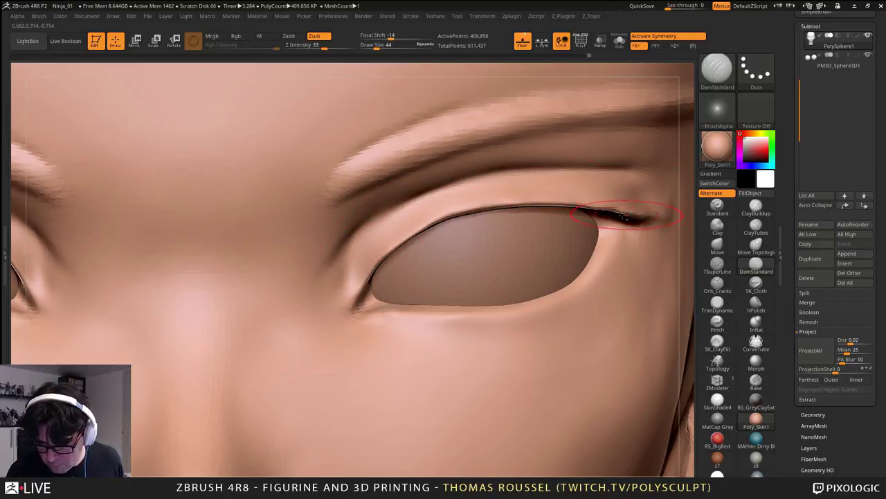
mouse_move(374, 309)
mouse_down()
mouse_move(457, 316)
mouse_move(568, 301)
mouse_move(610, 254)
mouse_up()
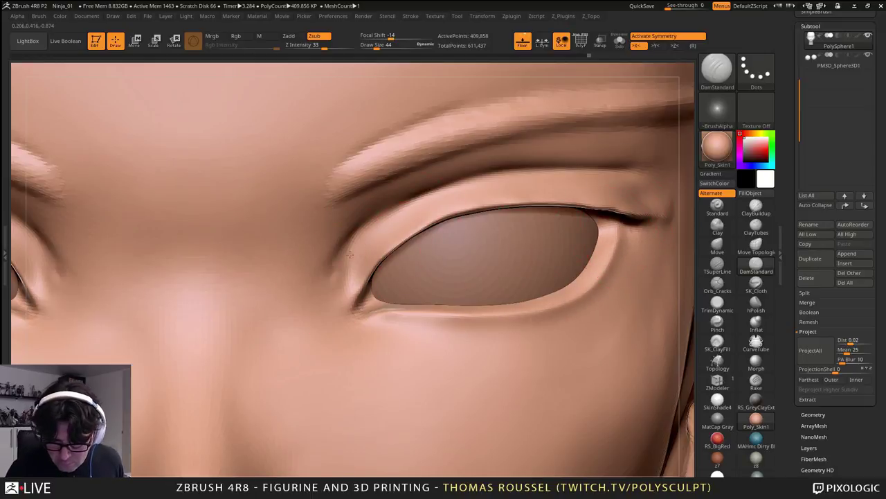
mouse_move(350, 254)
mouse_down()
mouse_move(460, 197)
mouse_move(682, 176)
mouse_up()
right_drag(565, 185, 478, 208)
right_drag(474, 244, 457, 228)
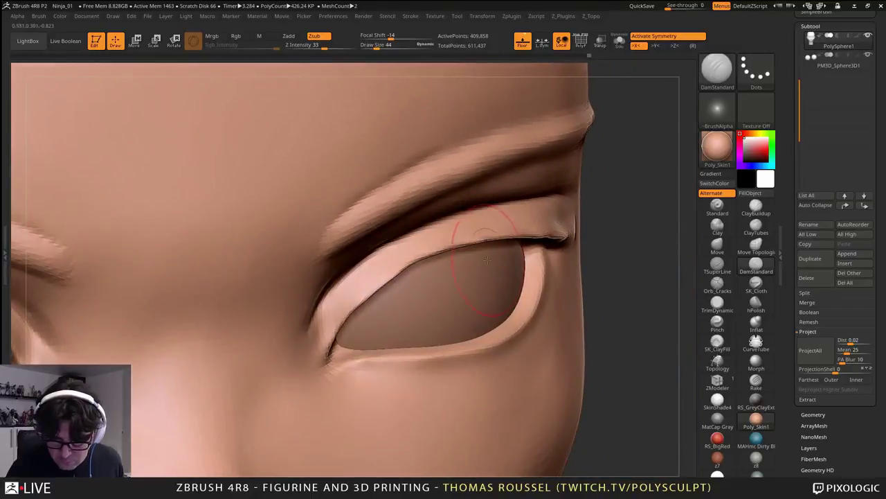
- Try polishing the upper eyelid rim with the hPolish brush, undo the strokes and reduce the draw size to 22
mouse_move(521, 280)
right_down()
mouse_move(532, 244)
mouse_move(574, 257)
mouse_move(559, 259)
mouse_move(634, 327)
right_up()
click(755, 305)
drag(538, 243, 415, 173)
mouse_move(436, 184)
mouse_down()
mouse_move(371, 164)
mouse_move(267, 170)
mouse_move(191, 220)
mouse_move(219, 201)
mouse_up()
key(s)
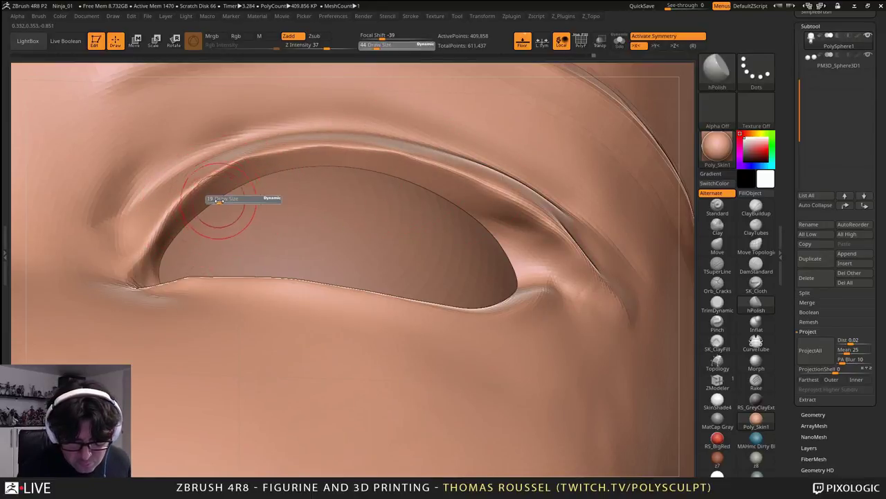
key(ctrl+z)
key(ctrl+z)
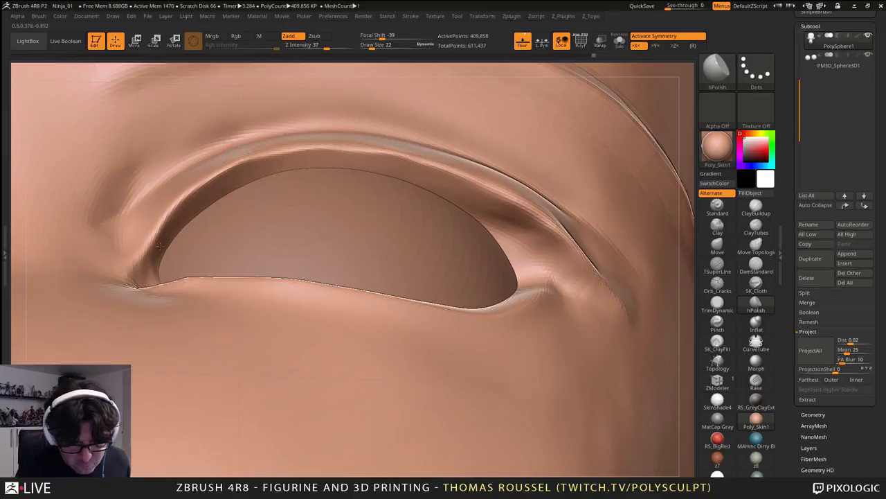
- Polish the lower eyelid rim near the inner eye corner with the hPolish brush
mouse_move(201, 267)
right_down()
mouse_move(281, 333)
mouse_move(300, 382)
right_up()
drag(209, 289, 265, 268)
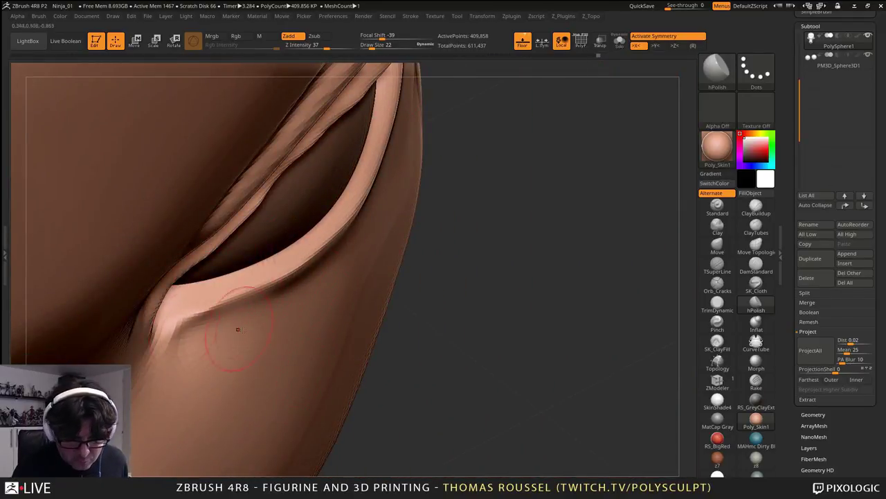
right_drag(237, 328, 349, 281)
mouse_move(350, 281)
alt+right_down()
mouse_move(419, 276)
mouse_move(477, 255)
alt+right_up()
mouse_move(477, 254)
ctrl+right_down()
mouse_move(488, 287)
mouse_move(441, 302)
mouse_move(431, 364)
mouse_move(397, 320)
mouse_move(380, 318)
mouse_move(419, 371)
ctrl+right_up()
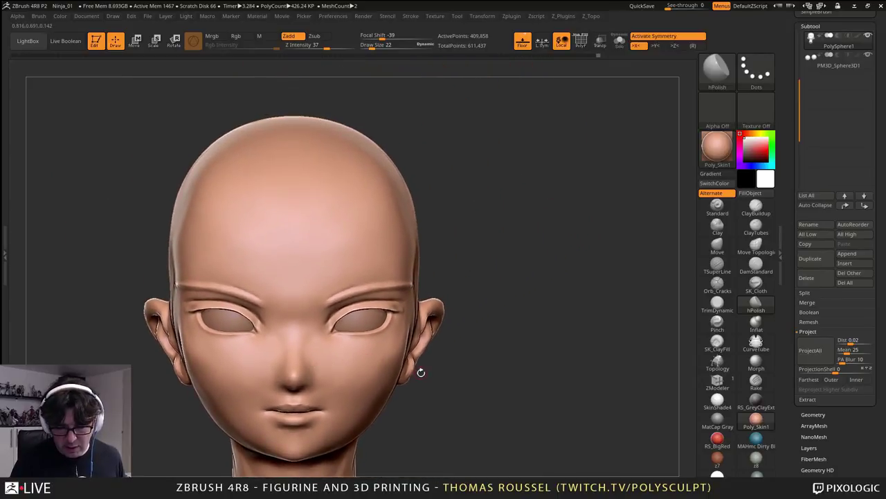
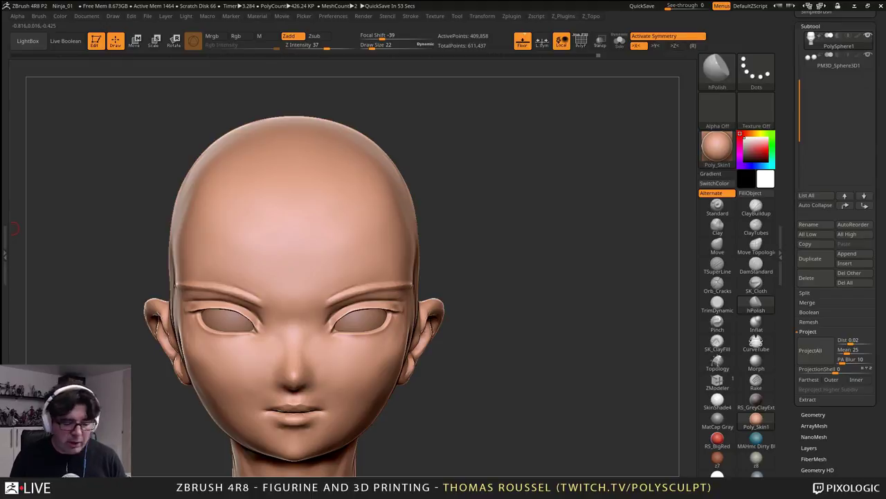
- Examine the head from several angles, focusing on the depth of the eyes and cheek in side view
drag(443, 370, 491, 223)
alt+drag(461, 300, 460, 242)
drag(526, 298, 460, 416)
alt+drag(409, 313, 452, 299)
alt+right_drag(330, 252, 362, 297)
alt+right_drag(304, 234, 308, 277)
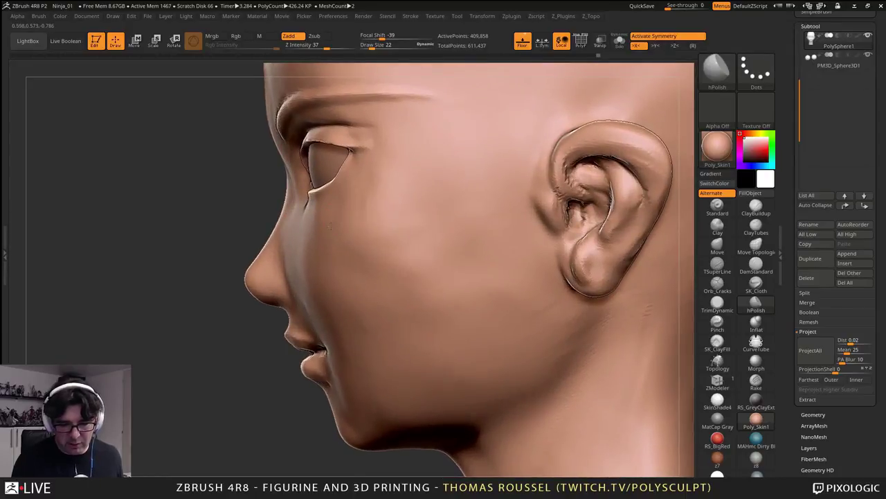
alt+right_drag(329, 226, 328, 256)
alt+drag(338, 201, 339, 239)
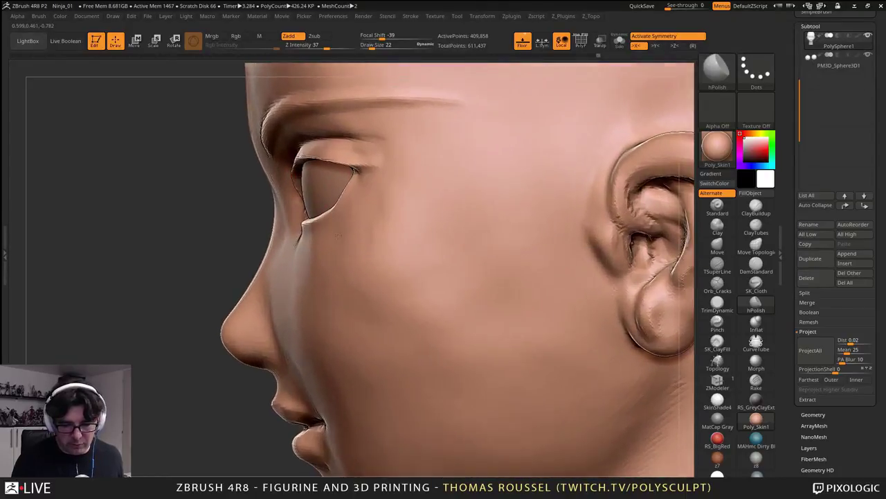
- Lower the head by three subdivision levels and enlarge the brush to draw size 76 for masking around the eyes
key(shift+d)
key(shift+d)
key(shift+d)
mouse_move(345, 257)
right_down()
mouse_move(437, 281)
mouse_move(461, 303)
right_up()
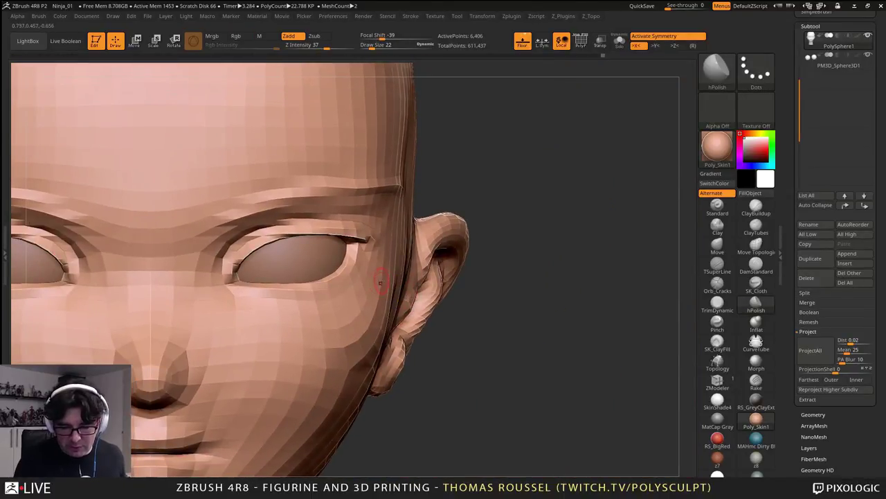
key(s)
mouse_move(381, 280)
mouse_down()
mouse_move(393, 280)
mouse_move(254, 286)
mouse_move(230, 265)
mouse_move(356, 246)
mouse_move(350, 266)
mouse_up()
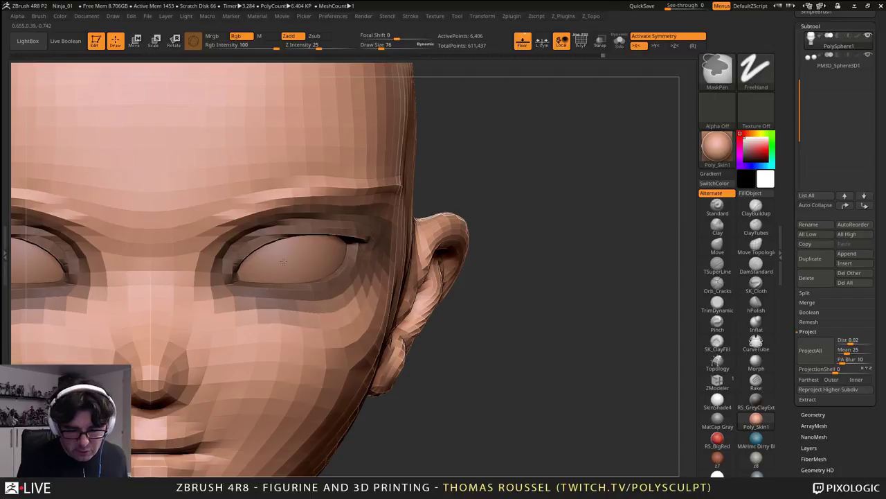
- Mask the eyelids and the area around the eyes, and invert the mask so only the eye region stays editable
ctrl+drag(254, 281, 321, 293)
ctrl+drag(238, 294, 266, 280)
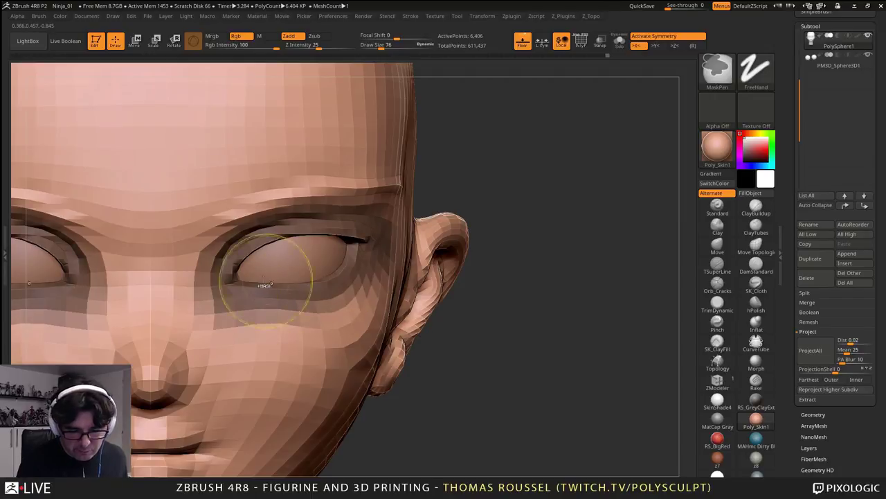
drag(516, 298, 343, 305)
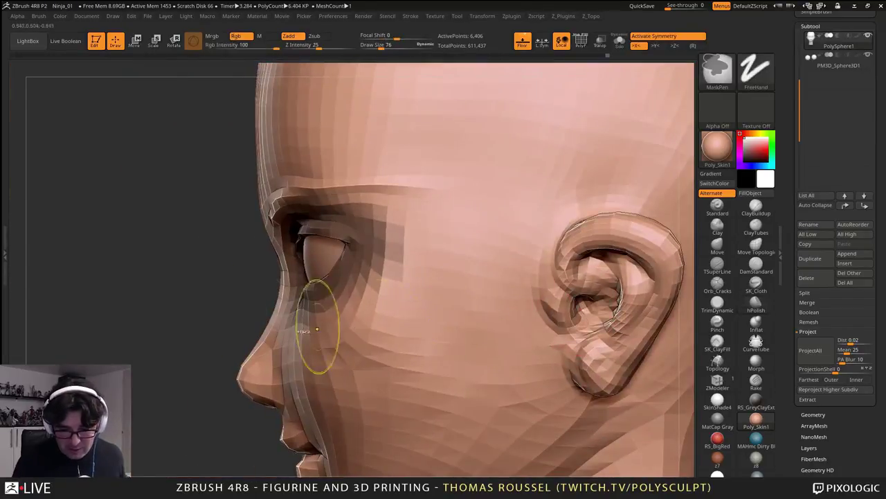
ctrl+click(232, 321)
- Reset the gizmo orientation, move the unmasked eye region slightly back along Z, and clear the mask
click(134, 40)
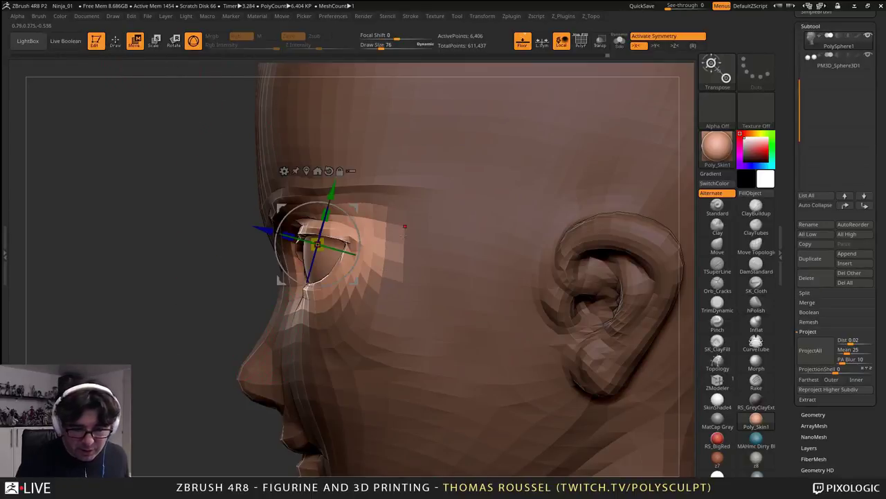
click(328, 170)
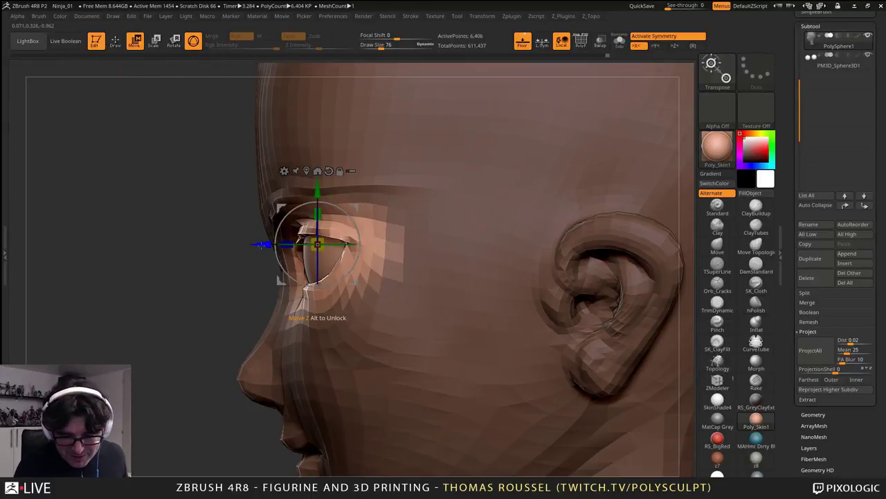
drag(261, 245, 266, 248)
ctrl+drag(199, 284, 208, 303)
- Select the eyeball subtool and move the eyeballs slightly back to fit the shifted eyelids
alt+click(331, 259)
drag(325, 252, 333, 252)
drag(234, 223, 445, 306)
- Decline Dynamic Subdiv for the eyeballs, reselect the head and raise it back by three subdivision levels
key(d)
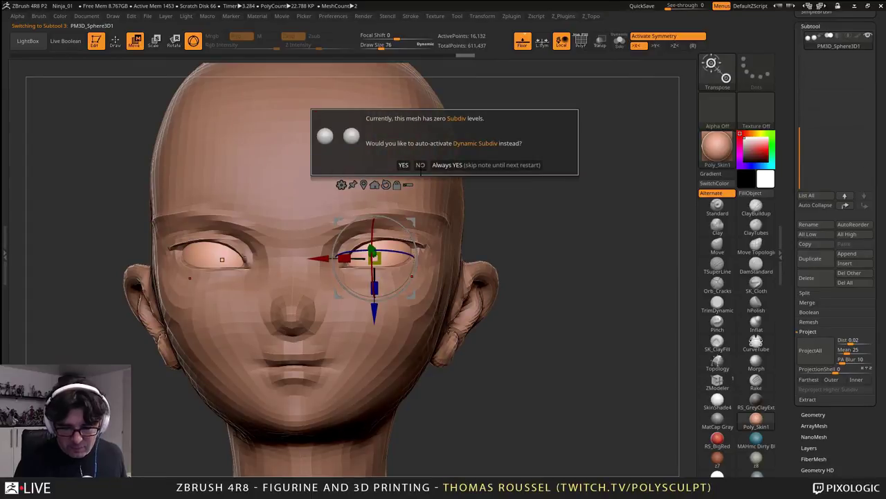
click(420, 165)
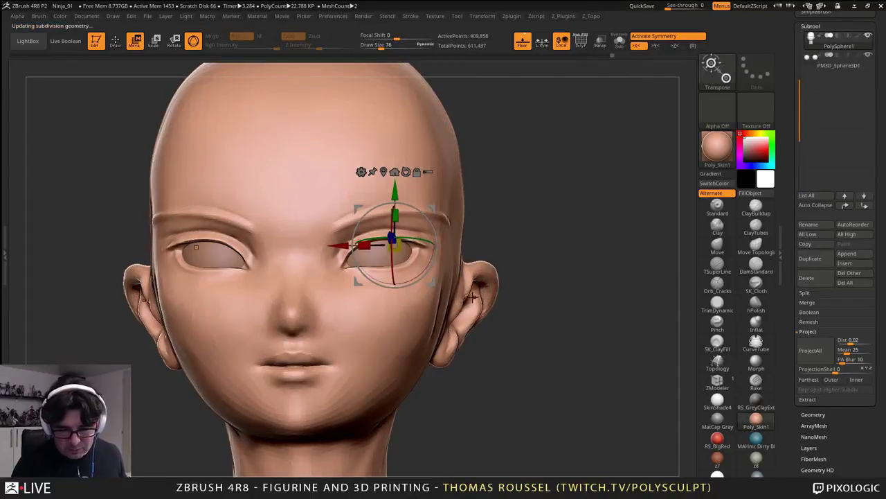
drag(473, 297, 494, 329)
drag(877, 180, 878, 231)
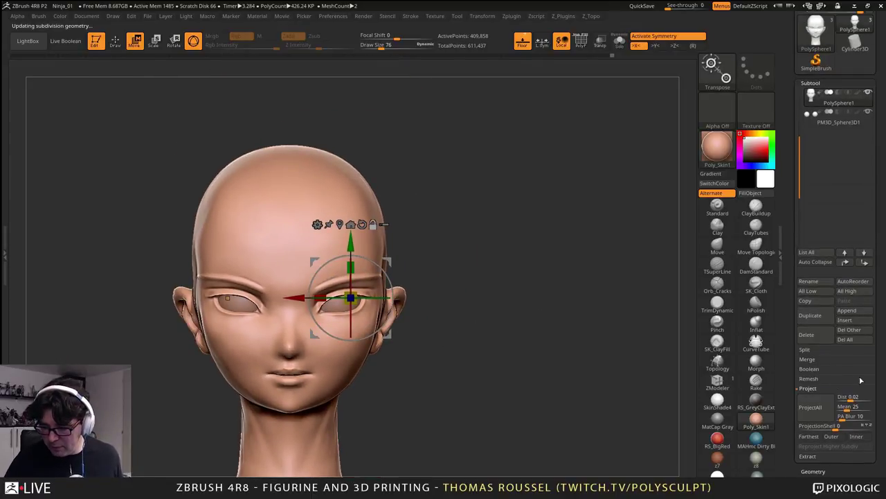
drag(861, 380, 822, 318)
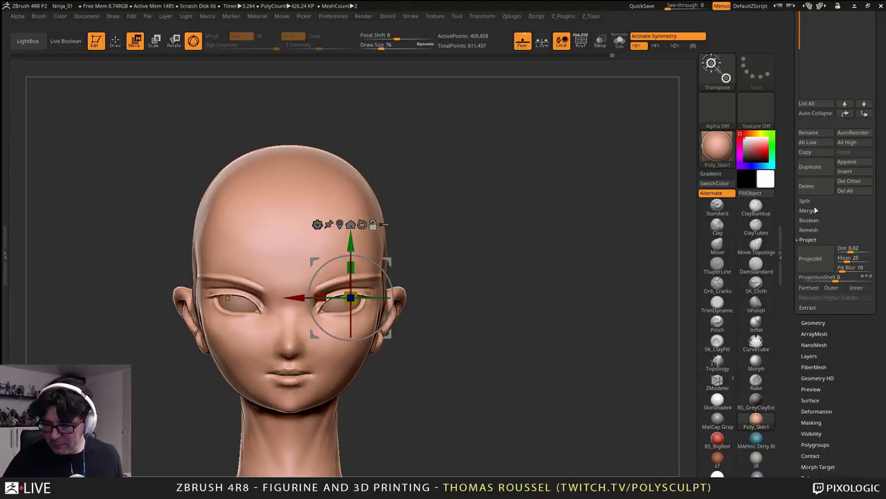
drag(877, 222, 877, 318)
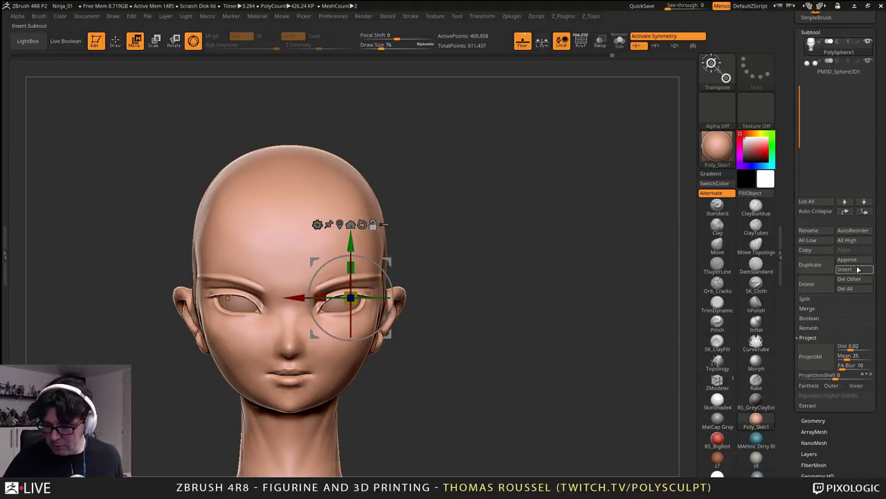
- Append a sphere as a new subtool and select it for editing
click(846, 260)
click(585, 313)
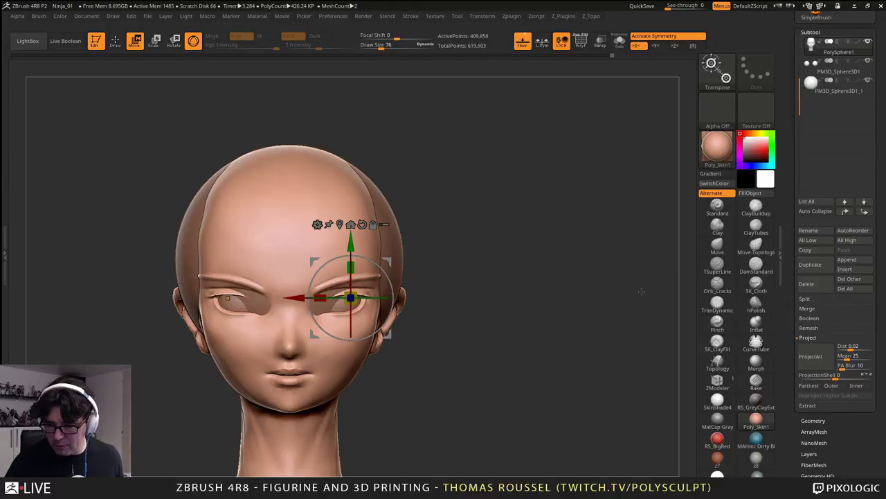
drag(542, 307, 478, 304)
alt+drag(557, 221, 530, 287)
alt+click(509, 264)
- Enlarge the appended sphere and raise it so it covers the upper part of the skull
alt+drag(512, 254, 567, 230)
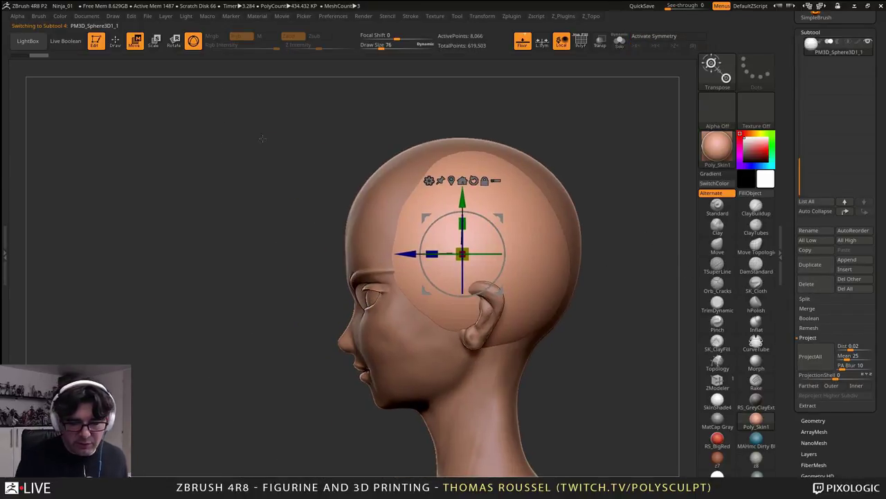
drag(465, 251, 474, 243)
alt+right_drag(532, 195, 537, 162)
drag(468, 166, 469, 124)
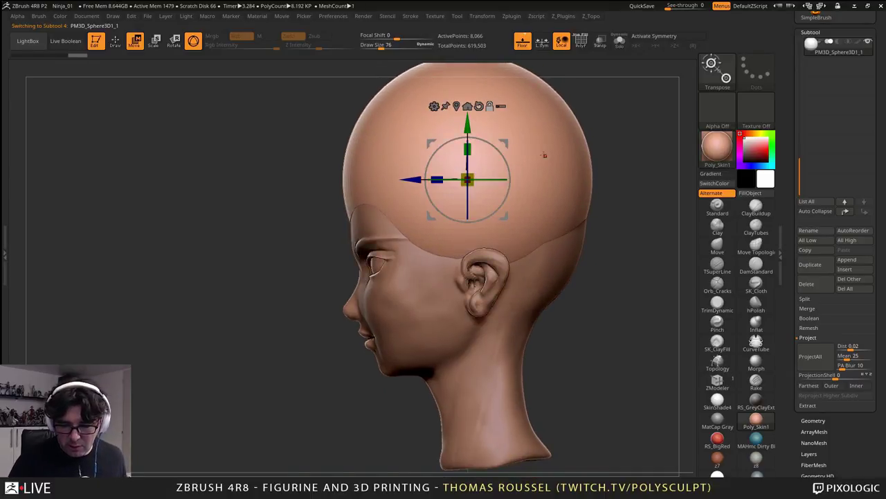
alt+right_drag(543, 155, 485, 229)
- Leave the transform gizmo, choose the Move brush and set its draw size to 922
key(q)
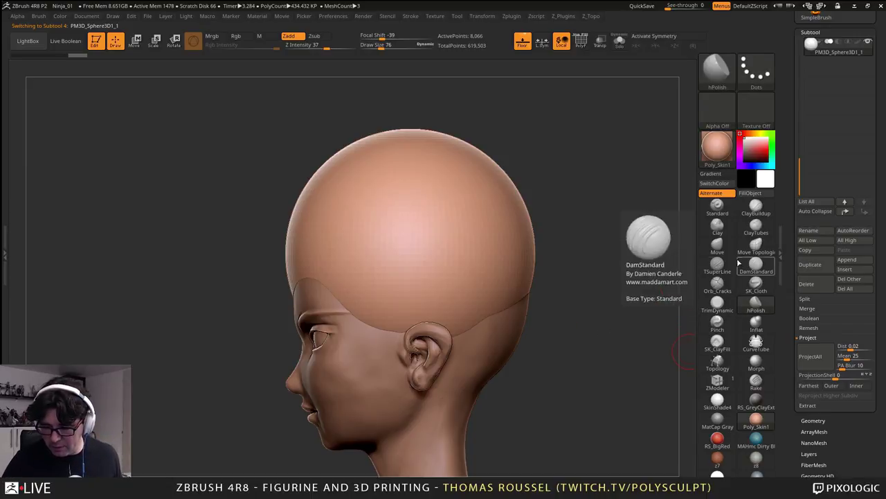
click(717, 244)
key(s)
key(s)
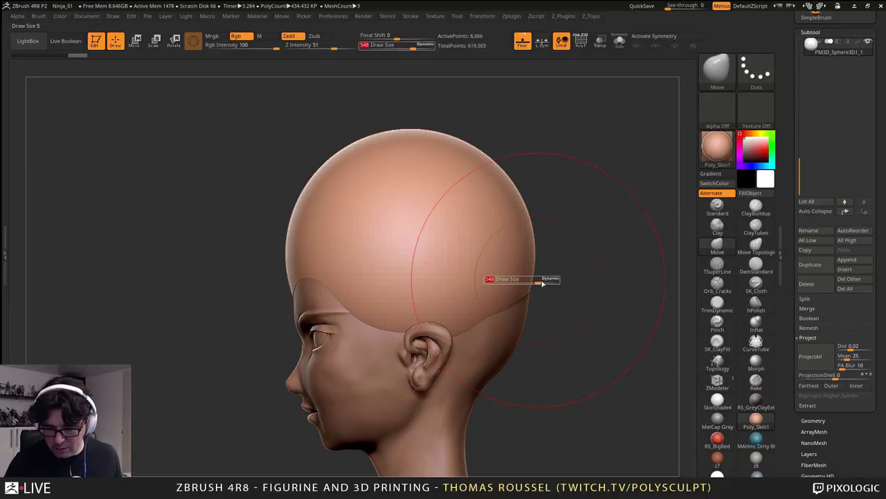
mouse_move(542, 282)
mouse_down()
mouse_move(556, 281)
mouse_move(574, 348)
mouse_up()
drag(512, 234, 534, 217)
mouse_move(430, 151)
mouse_down()
mouse_move(401, 205)
mouse_move(405, 227)
mouse_move(418, 181)
mouse_up()
mouse_move(400, 240)
right_down()
mouse_move(439, 253)
mouse_move(416, 287)
mouse_move(425, 296)
right_up()
key(ctrl+z)
key(ctrl+z)
key(ctrl+z)
key(ctrl+z)
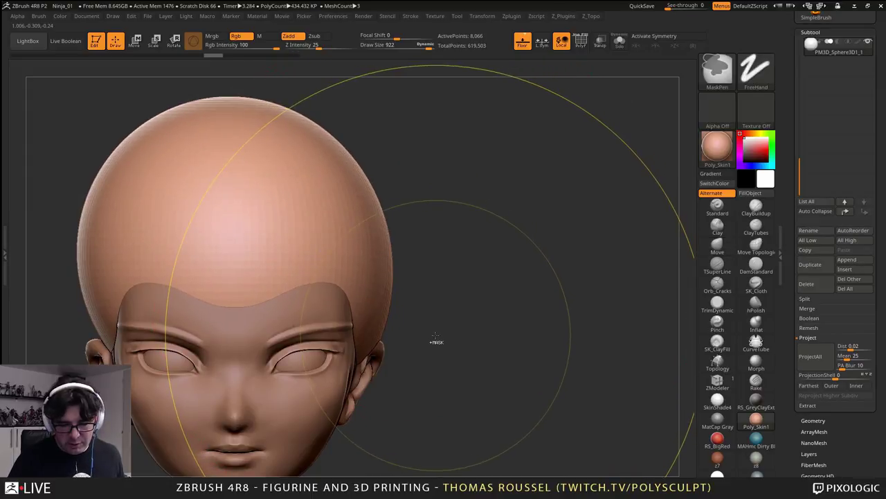
key(ctrl+z)
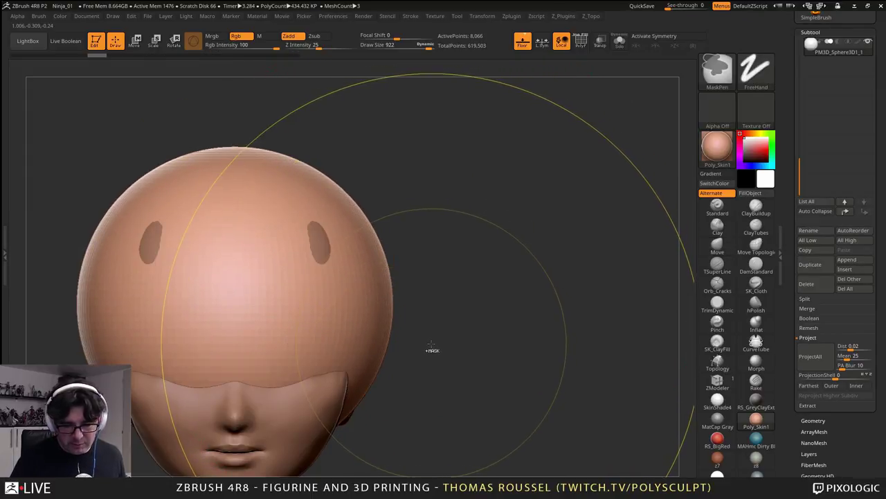
key(ctrl+z)
- Activate X symmetry and pull the sphere down and back over the ears and rear skull with the Move brush
key(x)
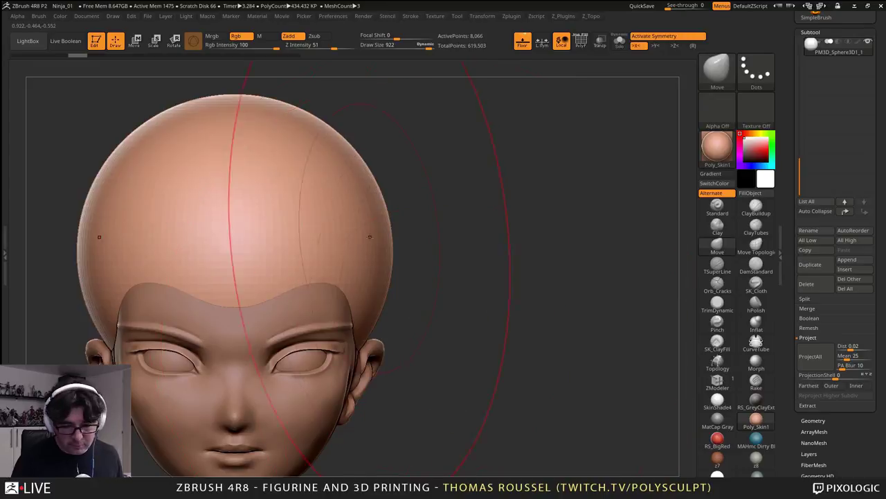
shift+right_drag(369, 237, 333, 248)
mouse_move(315, 248)
mouse_down()
mouse_move(581, 298)
mouse_move(530, 360)
mouse_move(519, 436)
mouse_up()
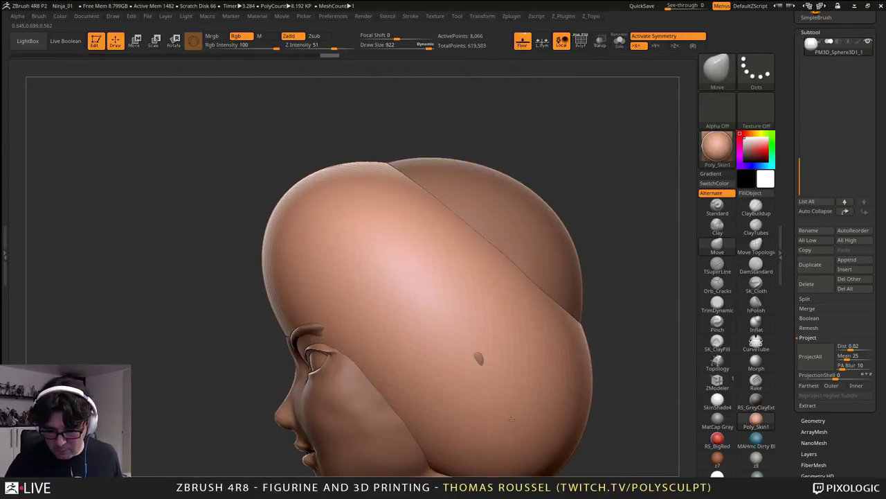
mouse_move(471, 266)
mouse_down()
mouse_move(510, 208)
mouse_move(561, 231)
mouse_up()
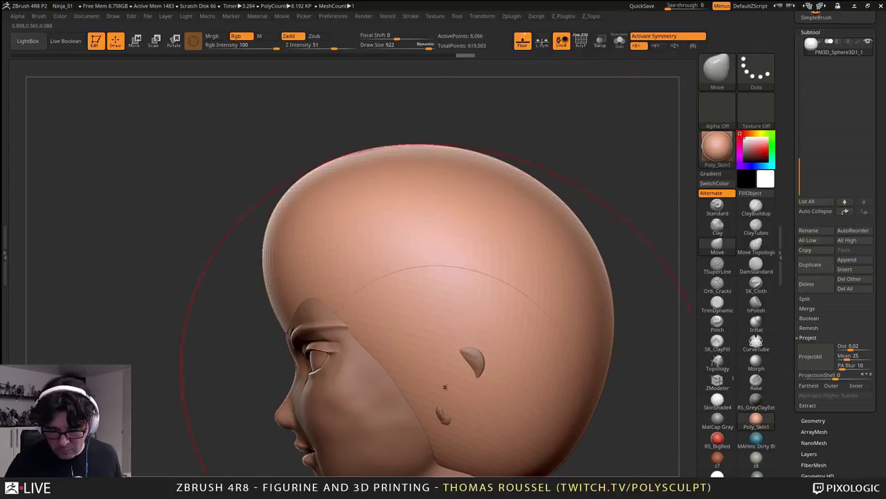
- Adjust the sphere's hairline above the forehead and its sides around the face with Move strokes
shift+right_drag(443, 390, 474, 374)
drag(378, 300, 357, 273)
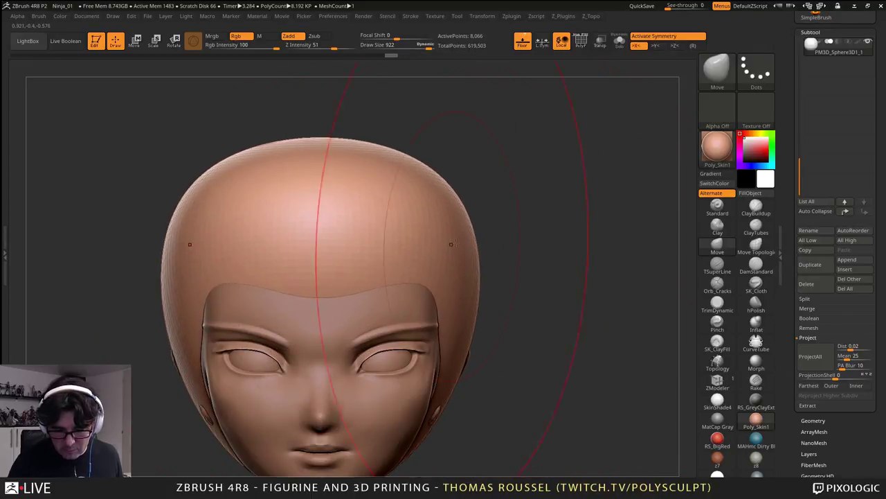
drag(466, 243, 458, 234)
drag(437, 388, 465, 385)
- Reduce the Move brush's draw size to 740 and push the sphere's front slightly upward above the forehead
alt+right_drag(466, 376, 508, 312)
key(s)
drag(505, 312, 498, 310)
drag(396, 229, 395, 213)
- Shape the sphere's lower edge beside the jaw and behind the nape into a bob-like outline
alt+right_drag(481, 323, 474, 267)
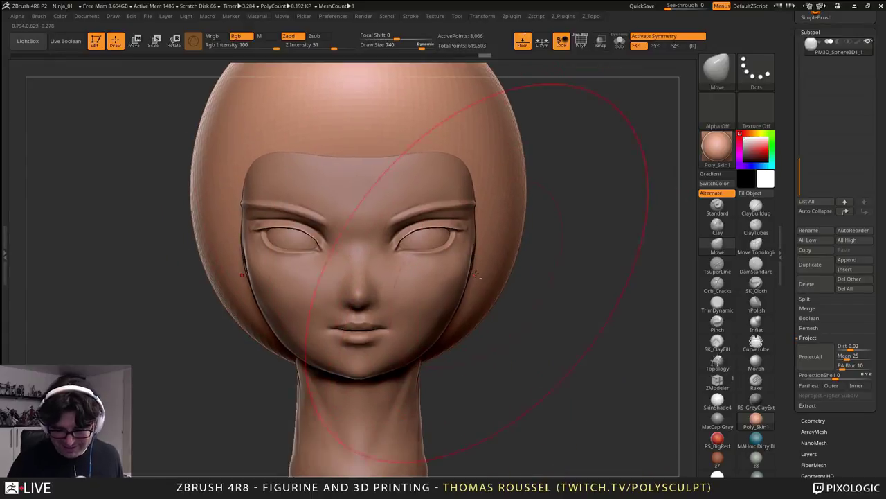
right_drag(526, 305, 470, 345)
drag(469, 345, 462, 358)
mouse_move(500, 363)
mouse_down()
mouse_move(497, 377)
mouse_move(550, 380)
mouse_up()
drag(580, 342, 589, 350)
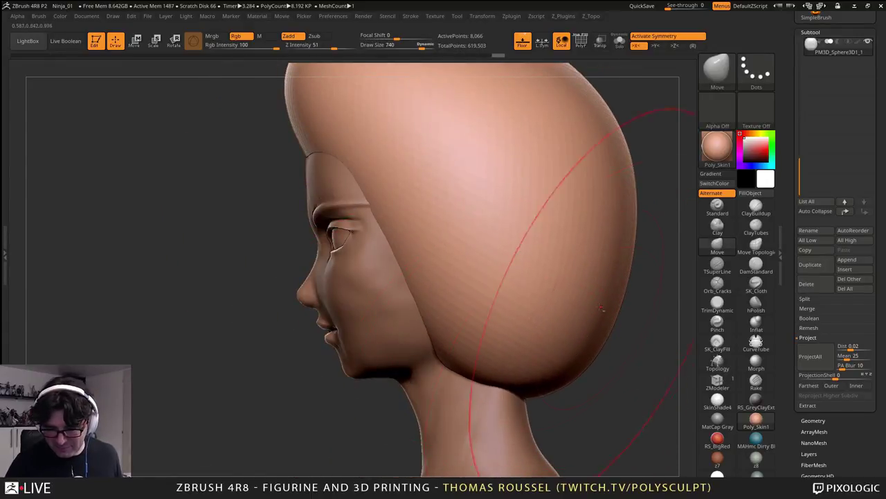
- Pull the sphere's rear crown outward and turn on transparency to compare it with the skull underneath
alt+right_drag(621, 230, 510, 328)
key(s)
drag(506, 325, 498, 326)
drag(475, 201, 509, 185)
click(599, 43)
key(s)
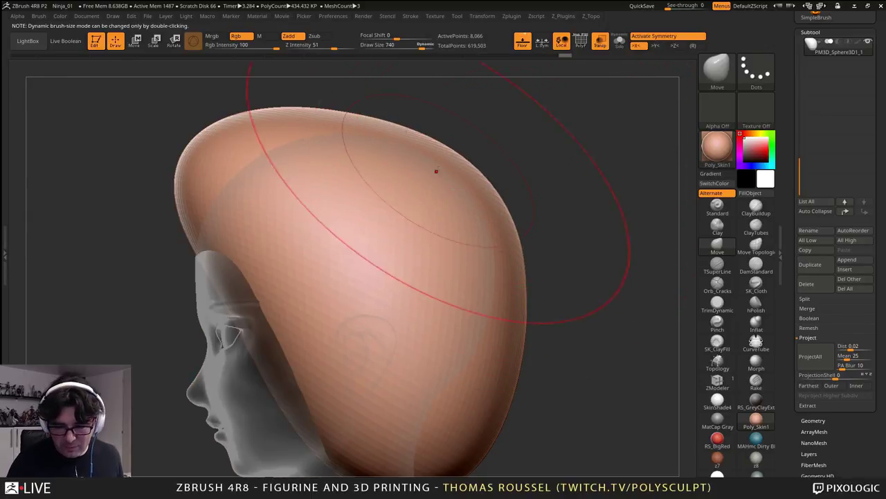
- Reshape the hair cap with the Move brush at draw size 740, adjusting the crown and pulling the front edge back from the face
drag(437, 170, 444, 160)
drag(282, 133, 286, 148)
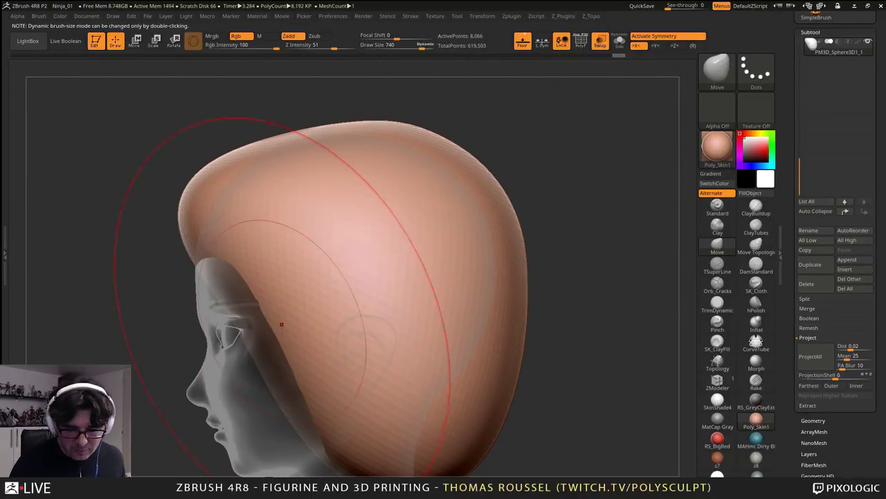
drag(279, 323, 329, 371)
drag(220, 220, 215, 229)
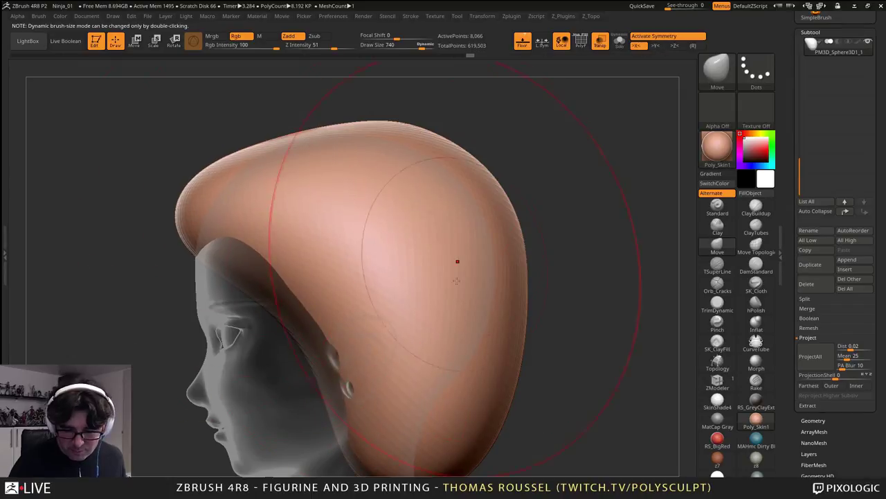
drag(495, 405, 466, 410)
mouse_move(596, 424)
alt+mouse_down()
mouse_move(598, 405)
mouse_move(547, 367)
alt+mouse_up()
drag(479, 327, 491, 320)
alt+right_drag(544, 325, 465, 367)
- With ClayBuildup at draw size 189, lay the first strands sweeping up and outward from the centre of the front hairline
key(s)
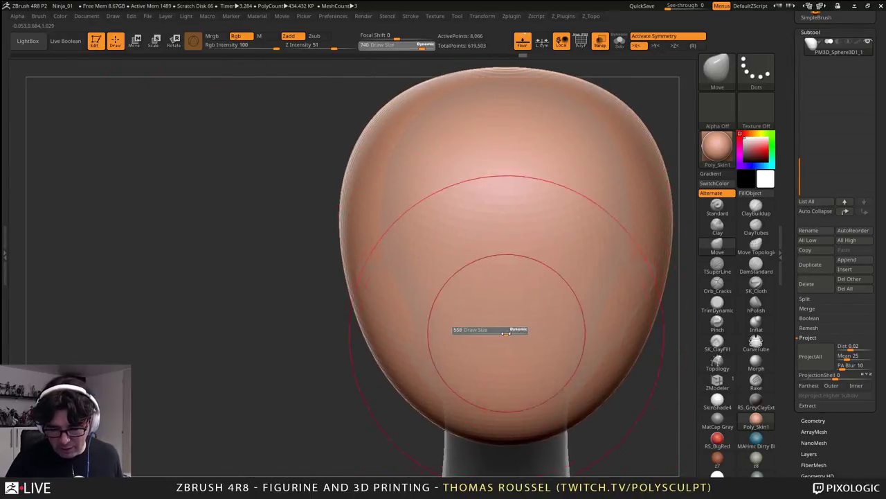
drag(507, 332, 483, 333)
mouse_move(526, 326)
alt+right_down()
mouse_move(418, 355)
mouse_move(654, 291)
mouse_move(595, 338)
alt+right_up()
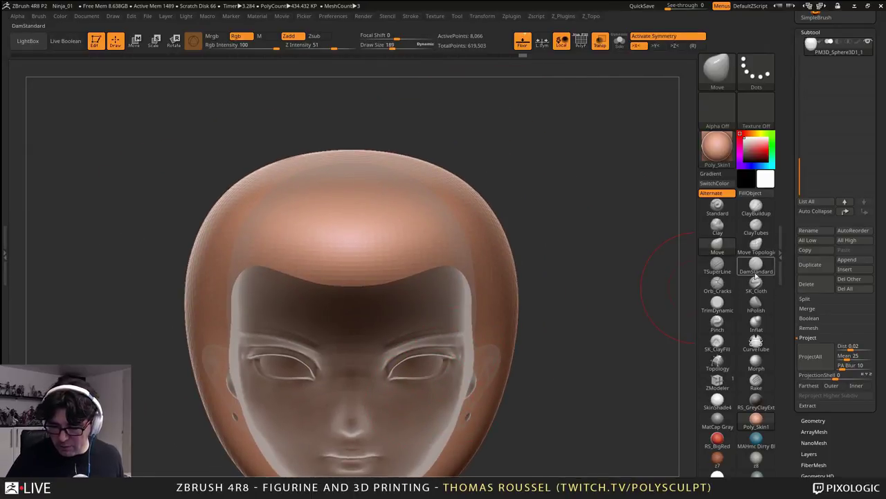
click(756, 206)
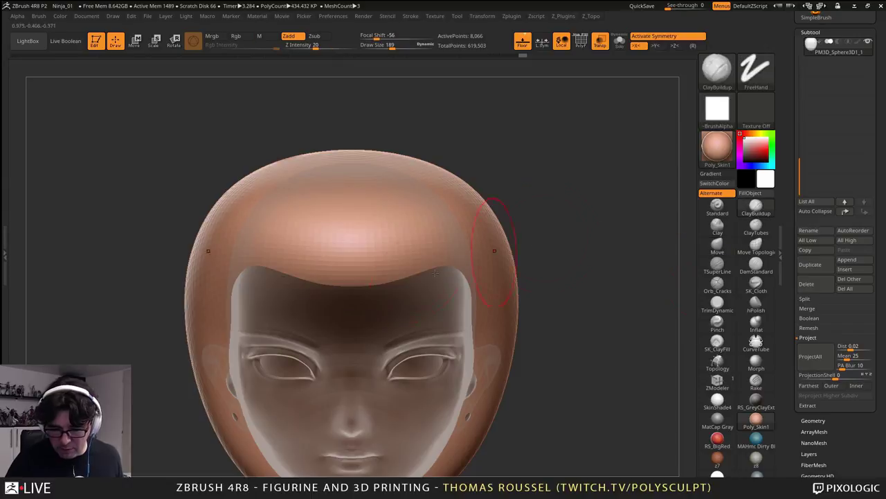
drag(387, 266, 435, 218)
drag(415, 267, 489, 220)
drag(379, 265, 437, 178)
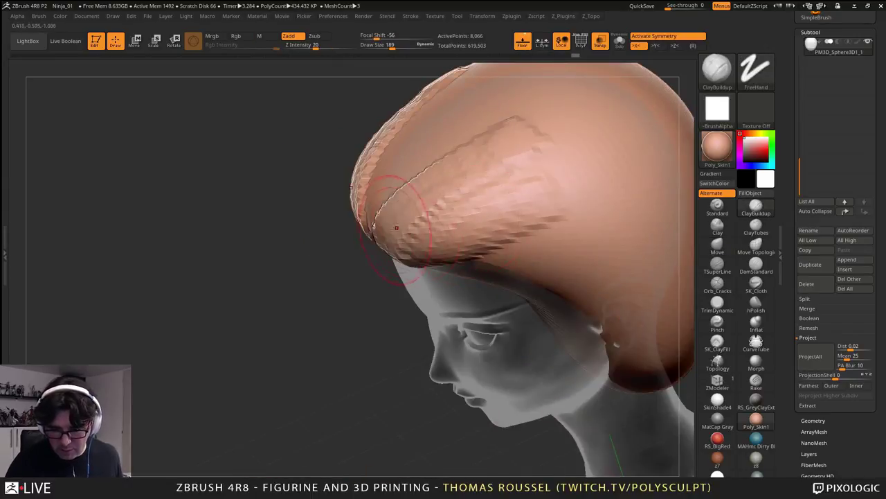
- Extend the built-up fringe strands over the front crown and toward the temples
drag(471, 173, 388, 90)
drag(623, 142, 498, 177)
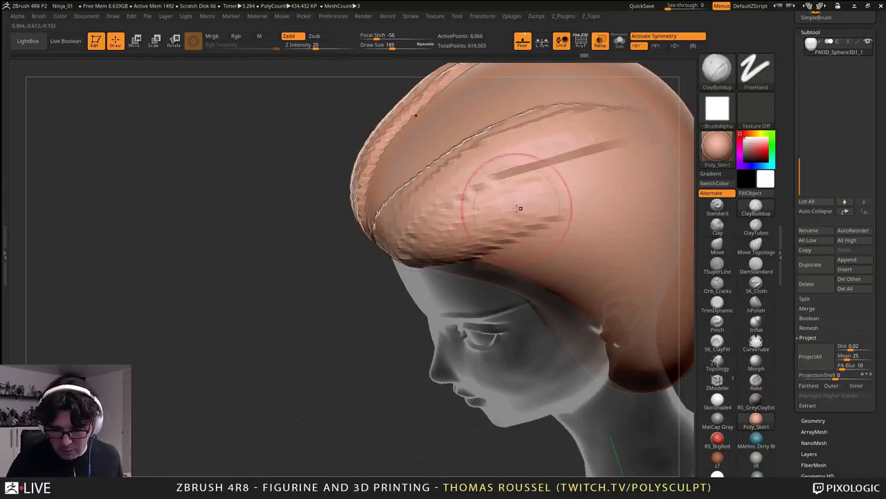
drag(222, 228, 484, 202)
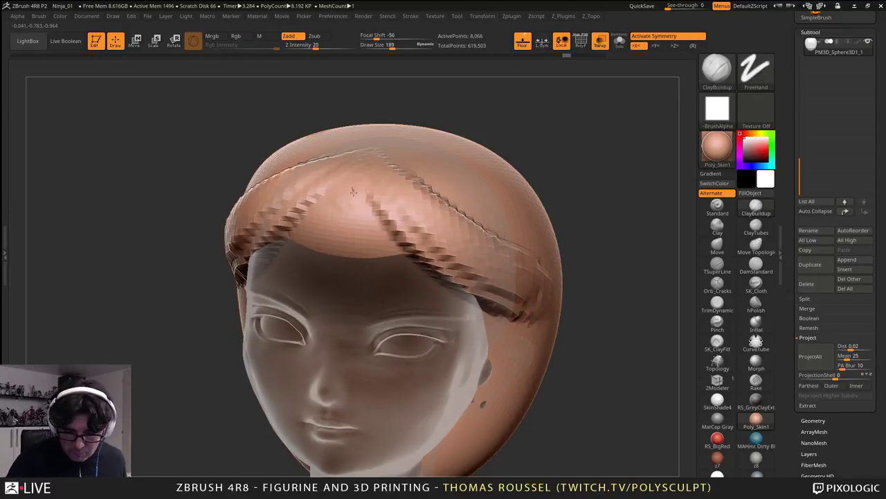
mouse_move(346, 242)
alt+mouse_down()
mouse_move(345, 227)
mouse_move(384, 232)
mouse_move(339, 257)
mouse_move(381, 227)
mouse_move(400, 233)
alt+mouse_up()
right_drag(540, 225, 415, 225)
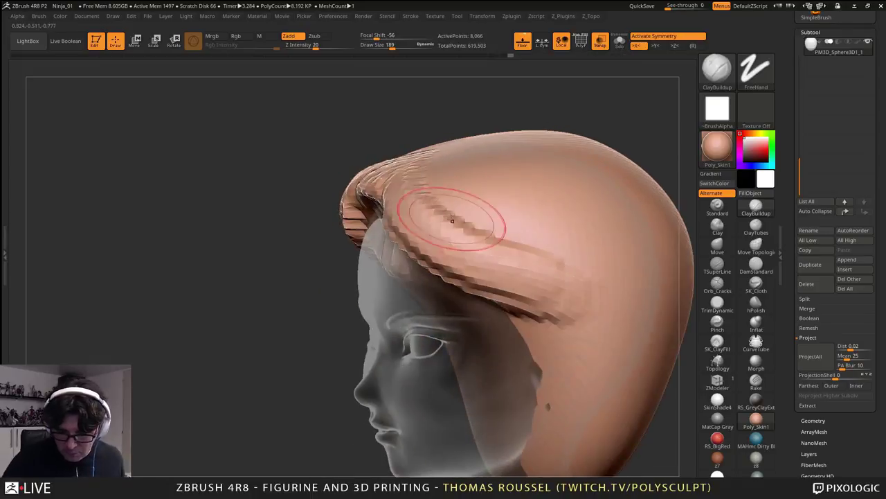
- Build up clay strands along the side of the hair from the temple to above and behind the ear
drag(485, 256, 592, 356)
drag(532, 285, 598, 388)
alt+right_drag(595, 409, 534, 327)
mouse_move(504, 277)
alt+mouse_down()
mouse_move(516, 304)
mouse_move(532, 302)
mouse_move(515, 281)
mouse_move(490, 307)
mouse_move(506, 274)
alt+mouse_up()
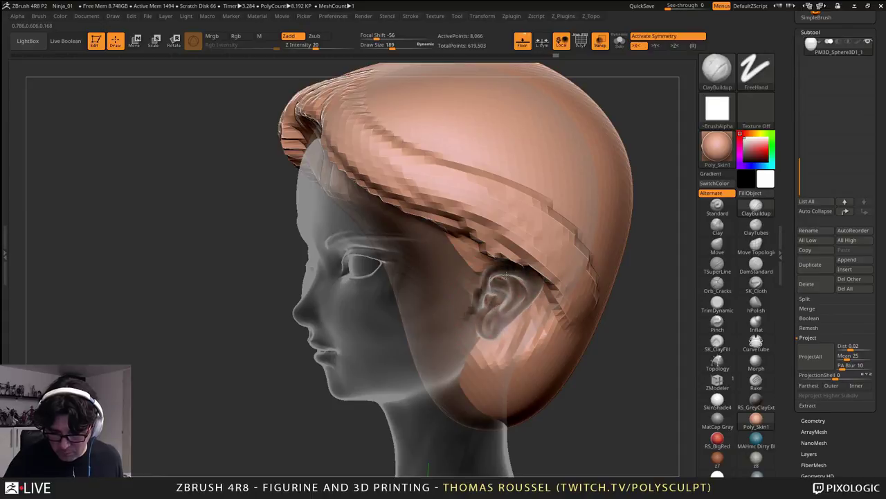
drag(500, 334, 549, 339)
drag(601, 326, 592, 321)
- Layer long clay strands sweeping from the forehead over the side of the head to behind the ear
drag(326, 173, 530, 294)
mouse_move(395, 138)
mouse_down()
mouse_move(433, 144)
mouse_move(568, 305)
mouse_up()
mouse_move(373, 86)
mouse_down()
mouse_move(429, 94)
mouse_move(578, 308)
mouse_up()
drag(579, 313, 454, 277)
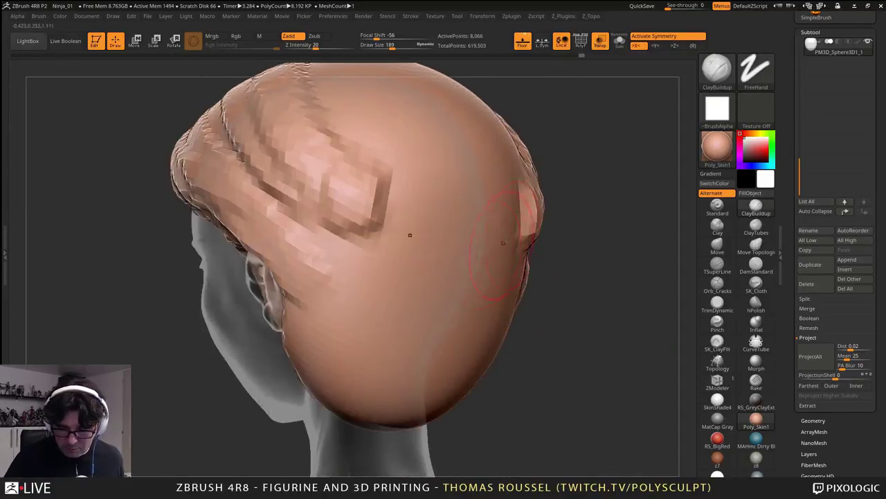
- Add long vertical clay strands behind the ear and over the back of the head down to the nape
drag(342, 190, 414, 402)
drag(301, 184, 364, 402)
mouse_move(277, 180)
mouse_down()
mouse_move(312, 390)
mouse_move(325, 410)
mouse_up()
drag(373, 166, 409, 416)
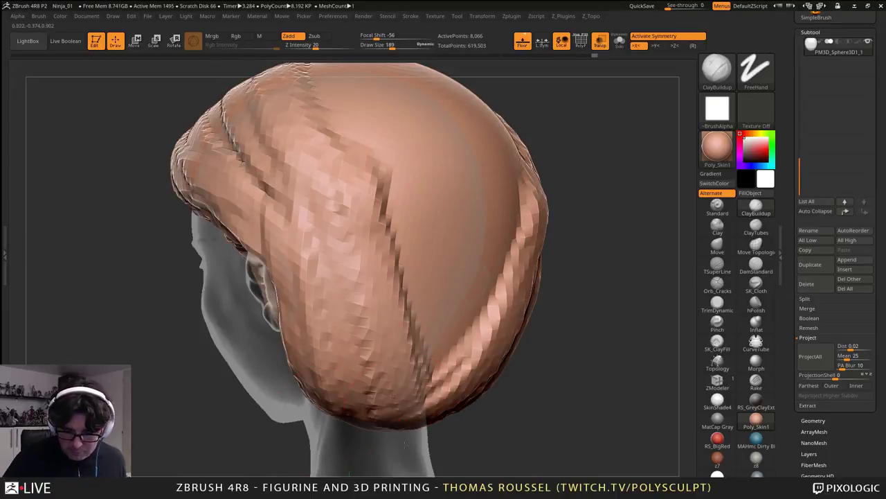
drag(409, 100, 440, 418)
drag(452, 156, 453, 422)
- Fill the smooth centre of the back of the head with clay strands running from the crown to the nape
mouse_move(463, 270)
alt+right_down()
mouse_move(434, 427)
mouse_move(318, 291)
alt+right_up()
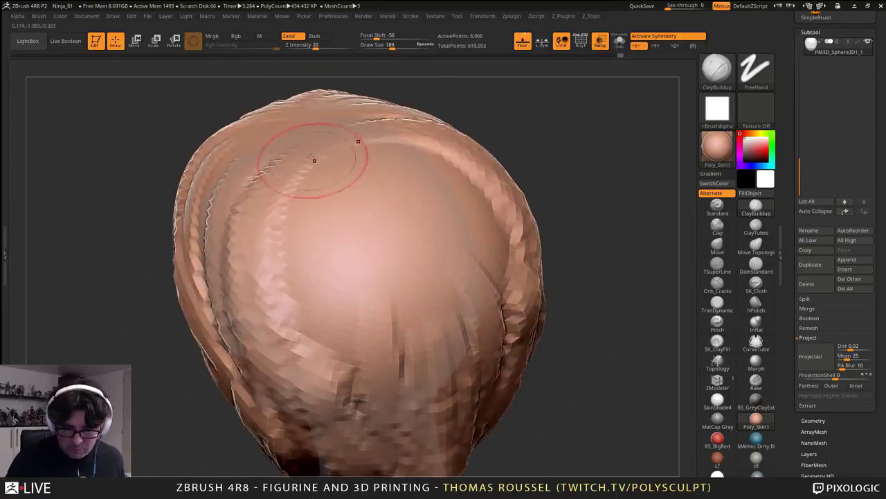
drag(313, 160, 308, 394)
drag(336, 184, 339, 443)
drag(356, 208, 389, 450)
mouse_move(409, 228)
mouse_down()
mouse_move(451, 461)
mouse_move(485, 415)
mouse_move(495, 367)
mouse_move(481, 338)
mouse_move(516, 361)
mouse_up()
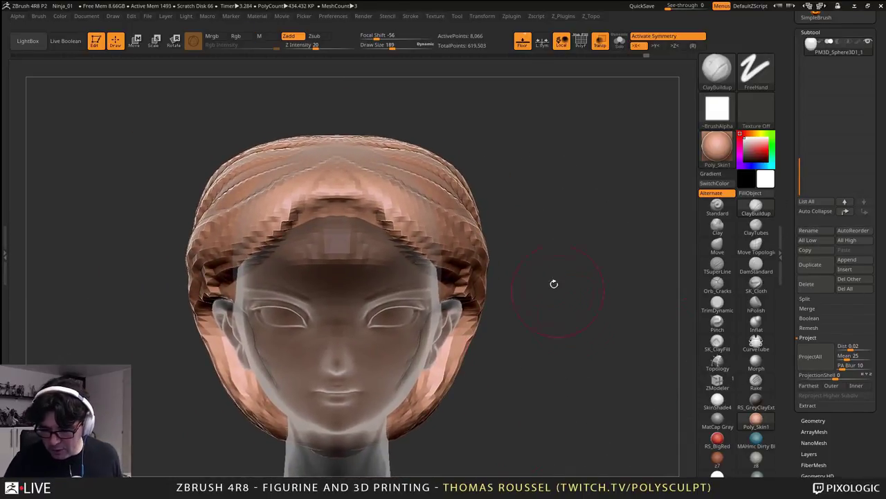
- Convert the hair mesh to a DynaMesh at resolution 128
key(z)
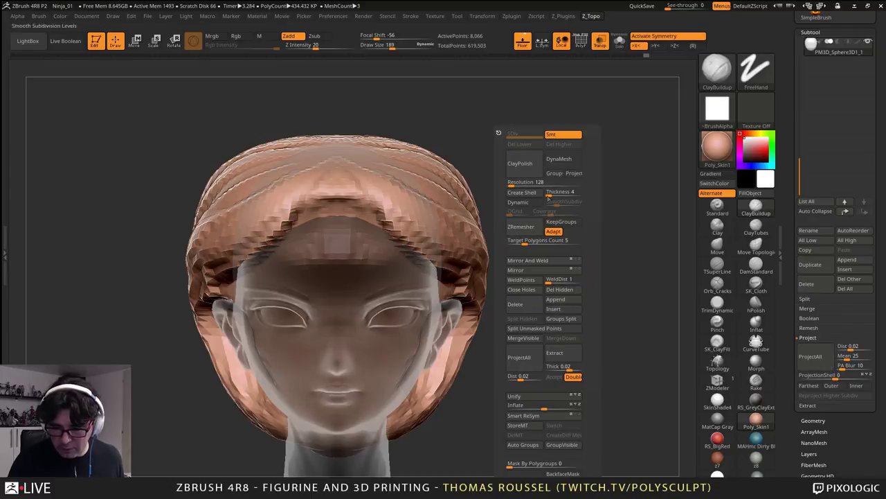
click(559, 159)
drag(533, 290, 532, 348)
- Thicken the swept fringe strands with ClayBuildup and smooth the side of the hair toward the temple
drag(264, 190, 332, 251)
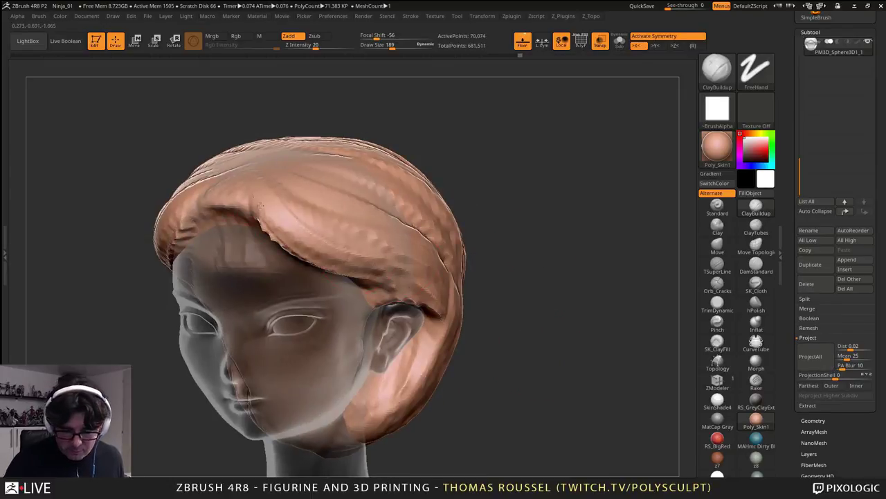
drag(267, 214, 402, 270)
drag(244, 188, 312, 233)
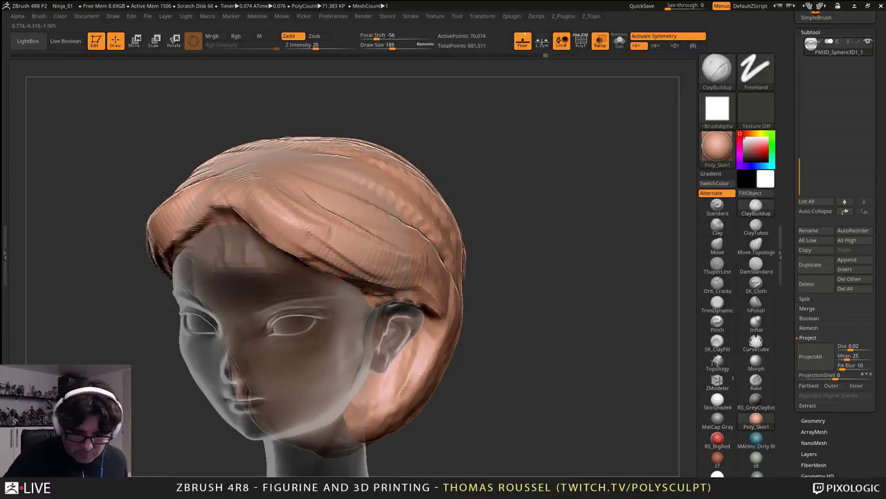
right_drag(309, 234, 367, 197)
mouse_move(242, 247)
mouse_down()
mouse_move(266, 239)
mouse_move(277, 256)
mouse_move(372, 277)
mouse_up()
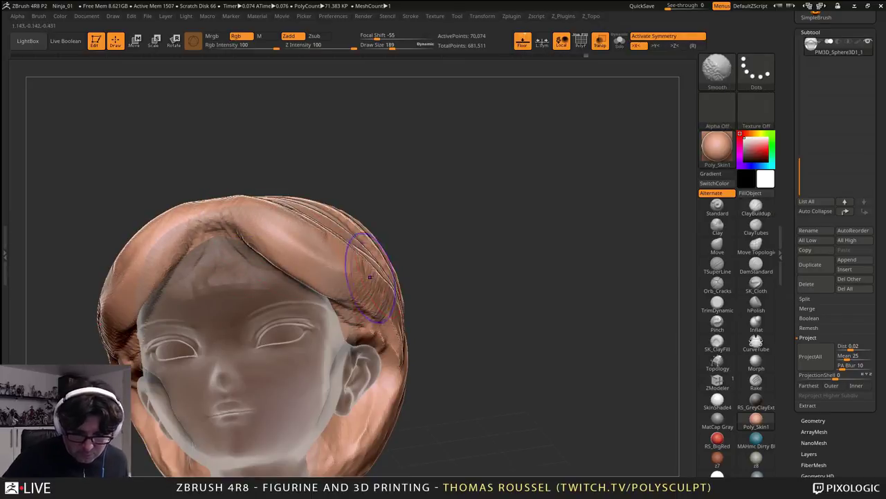
shift+right_drag(374, 277, 390, 303)
- Add ClayBuildup strands over the top of the hair on both sides of the centre parting
right_drag(312, 201, 351, 235)
mouse_move(259, 198)
mouse_down()
mouse_move(311, 181)
mouse_move(299, 179)
mouse_move(320, 189)
mouse_move(326, 222)
mouse_up()
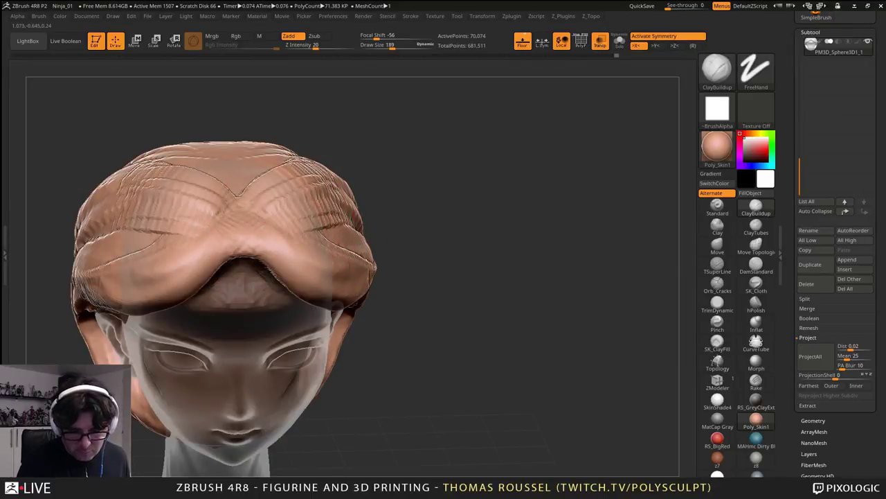
mouse_move(332, 215)
right_down()
mouse_move(291, 242)
mouse_move(262, 288)
mouse_move(227, 191)
mouse_move(304, 267)
right_up()
alt+right_drag(305, 267, 450, 299)
mouse_move(418, 300)
mouse_down()
mouse_move(348, 288)
mouse_move(366, 177)
mouse_move(431, 157)
mouse_move(298, 232)
mouse_move(272, 331)
mouse_up()
- Carve the centre parting along the top of the hair with the DamStandard brush
click(756, 265)
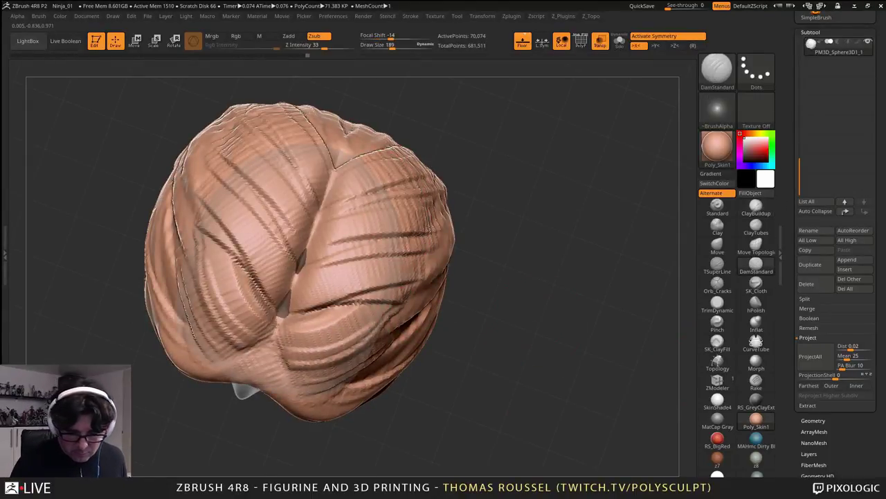
drag(275, 385, 295, 310)
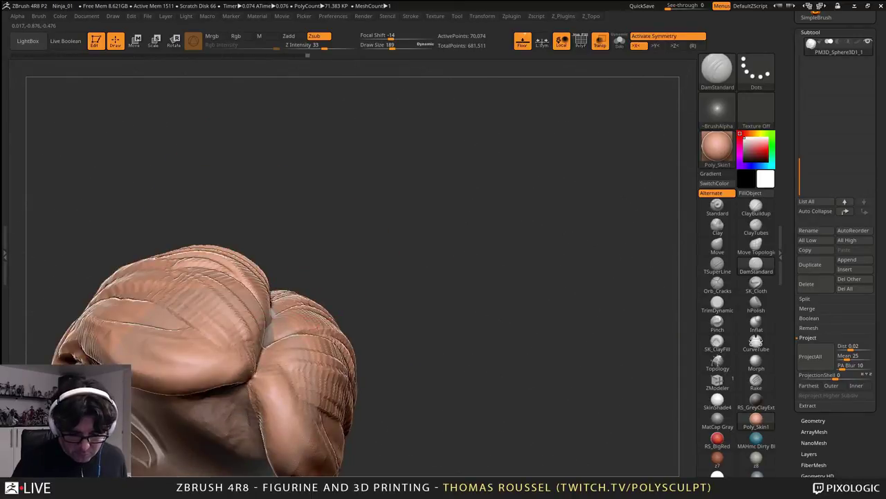
key(shift)
- Carve DamStandard grooves from the crown down the back of the hair to separate the main strands
mouse_move(218, 317)
alt+right_down()
mouse_move(256, 191)
mouse_move(232, 218)
mouse_move(187, 228)
alt+right_up()
alt+right_drag(340, 312, 391, 235)
drag(399, 291, 391, 359)
mouse_move(385, 181)
mouse_down()
mouse_move(401, 288)
mouse_move(380, 412)
mouse_up()
mouse_move(417, 163)
mouse_down()
mouse_move(438, 232)
mouse_move(405, 405)
mouse_up()
right_drag(554, 367, 403, 377)
drag(523, 223, 410, 367)
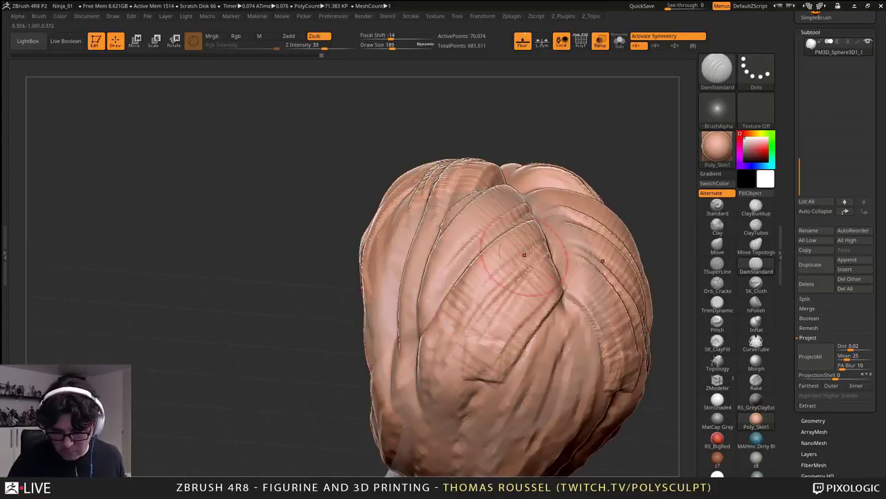
- Cut more strand grooves from the parting diagonally across the back of the hair to the nape
drag(530, 257, 429, 419)
drag(546, 286, 463, 436)
right_drag(477, 387, 495, 263)
drag(560, 176, 459, 403)
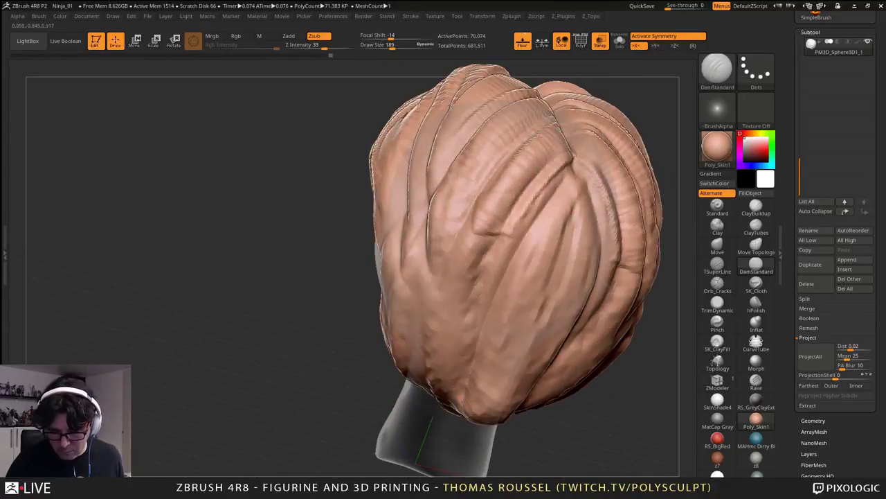
drag(543, 229, 489, 420)
drag(598, 240, 520, 410)
mouse_move(312, 346)
right_down()
mouse_move(423, 349)
mouse_move(505, 395)
mouse_move(511, 353)
mouse_move(485, 317)
mouse_move(450, 356)
mouse_move(447, 242)
mouse_move(418, 310)
right_up()
- Reshape the front hair volumes beside the parting with the Move brush at draw size 369
click(720, 244)
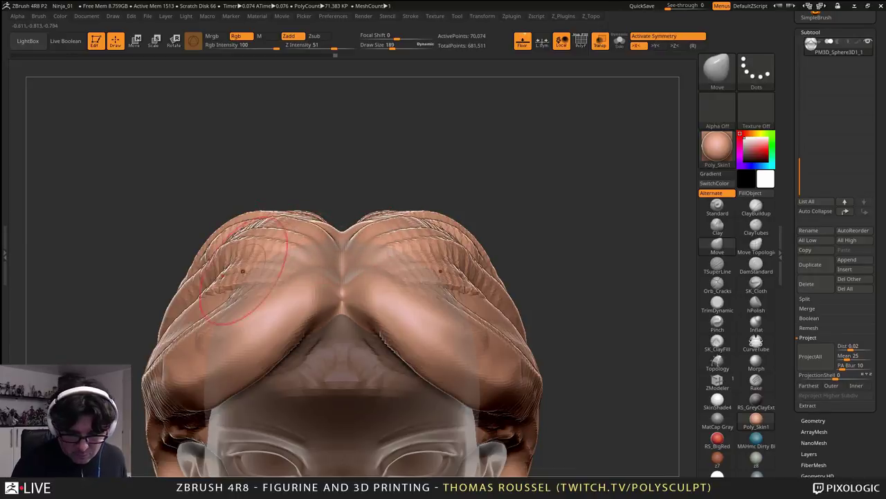
key(s)
drag(244, 272, 262, 274)
drag(220, 302, 197, 283)
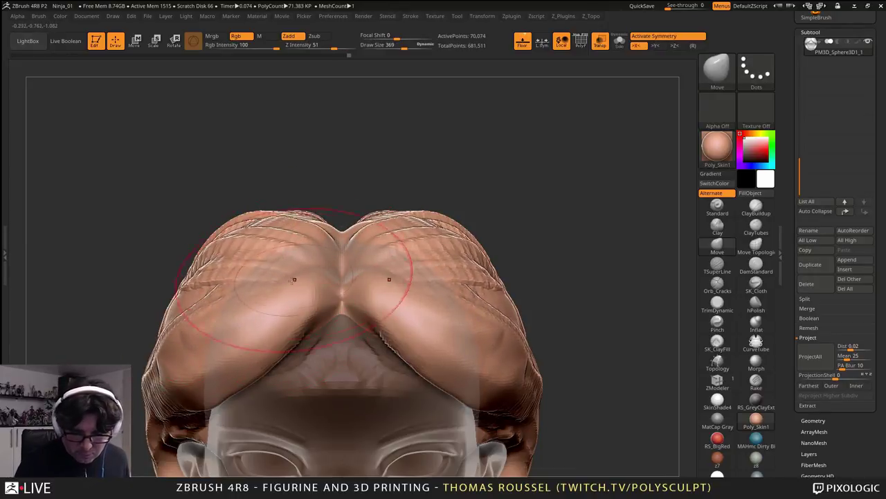
drag(294, 280, 282, 305)
- Smooth the rough clay marks on the fringe, the top and the sides of the hair
right_drag(337, 346, 340, 374)
mouse_move(339, 333)
shift+mouse_down()
mouse_move(336, 380)
mouse_move(304, 343)
shift+mouse_up()
mouse_move(305, 367)
right_down()
mouse_move(309, 349)
mouse_move(395, 325)
right_up()
shift+drag(277, 342, 214, 378)
mouse_move(298, 190)
shift+mouse_down()
mouse_move(150, 294)
mouse_move(201, 277)
shift+mouse_up()
right_drag(290, 305, 433, 277)
mouse_move(236, 277)
shift+mouse_down()
mouse_move(192, 405)
mouse_move(108, 235)
mouse_move(59, 193)
shift+mouse_up()
- Turn off transparency so the head shows solid beneath the hair
mouse_move(410, 391)
alt+right_down()
mouse_move(415, 287)
mouse_move(310, 303)
alt+right_up()
alt+right_drag(439, 288, 385, 372)
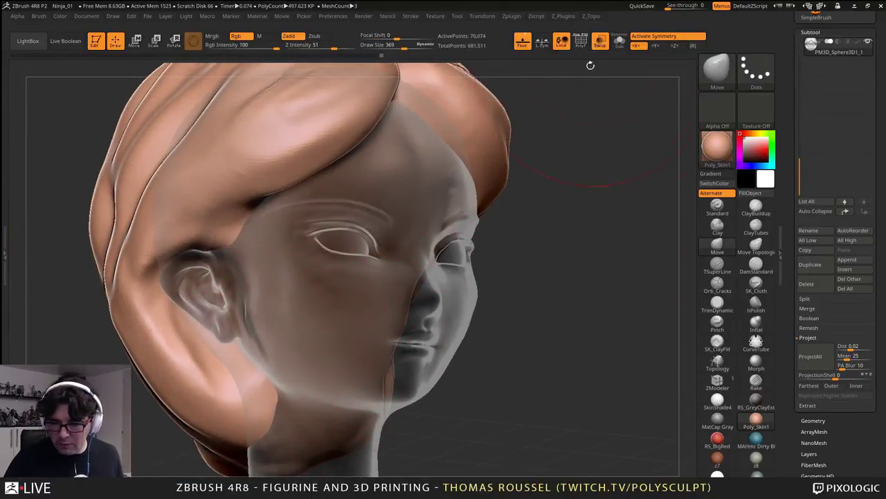
drag(590, 65, 554, 289)
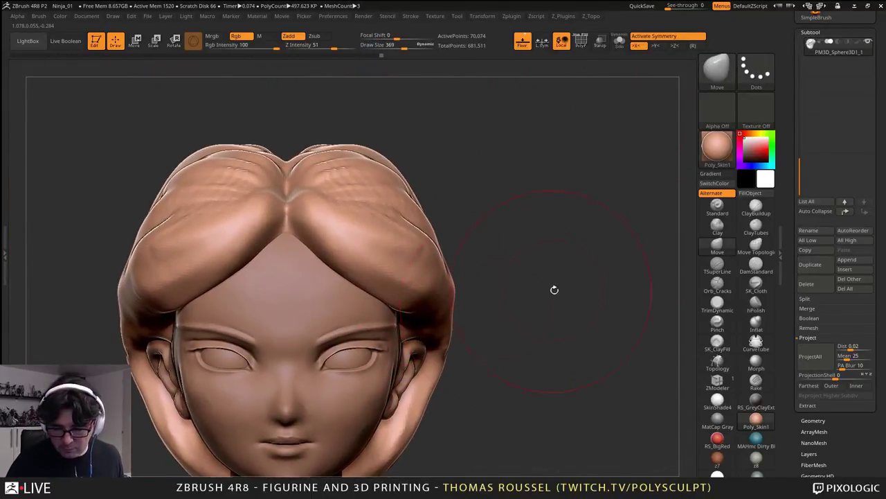
drag(558, 245, 643, 364)
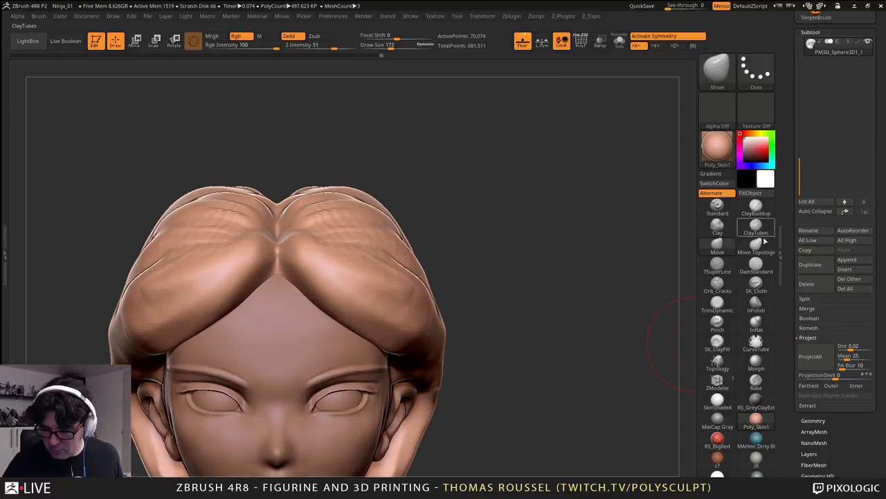
- With ClayBuildup at draw size 130, build separate strands along the fringe from the parting toward the temples
click(757, 208)
key(s)
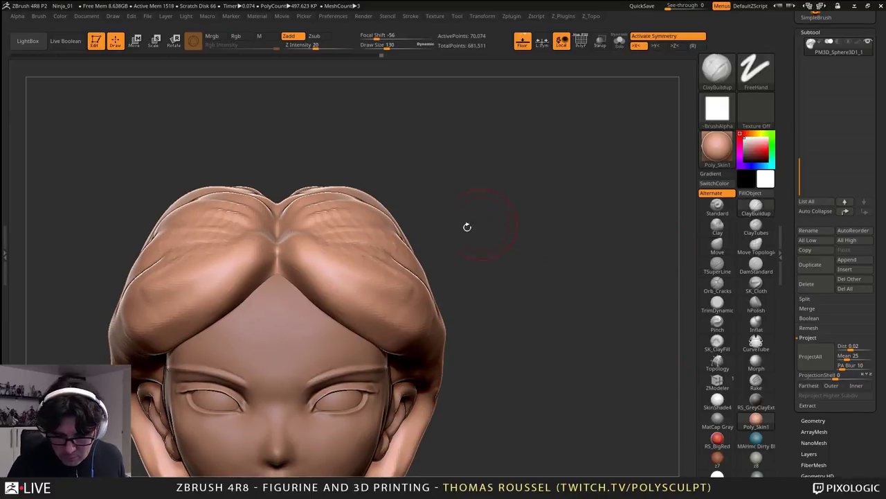
drag(331, 314, 436, 345)
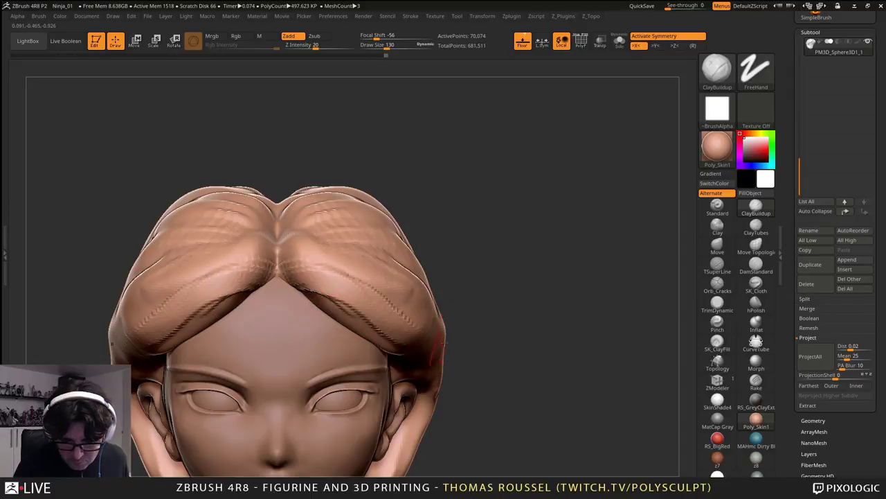
drag(330, 282, 405, 330)
right_drag(393, 243, 316, 261)
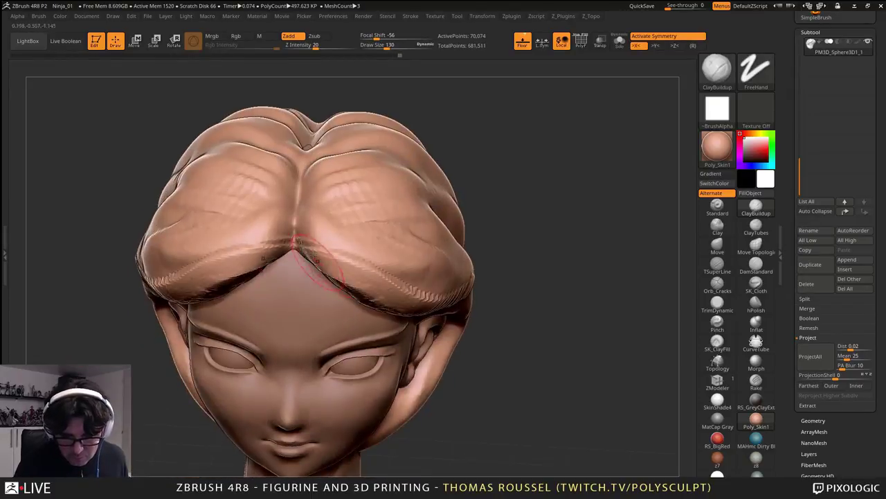
mouse_move(342, 249)
mouse_down()
mouse_move(463, 275)
mouse_move(442, 275)
mouse_up()
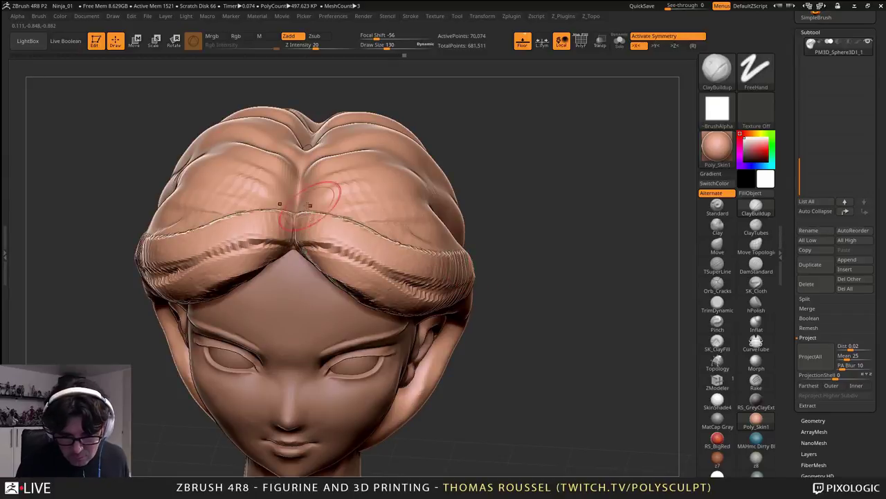
drag(328, 212, 424, 215)
- Build up further strands above the fringe, running from the parting back across the side of the crown
mouse_move(424, 205)
right_down()
mouse_move(395, 267)
mouse_move(331, 315)
right_up()
drag(449, 309, 235, 313)
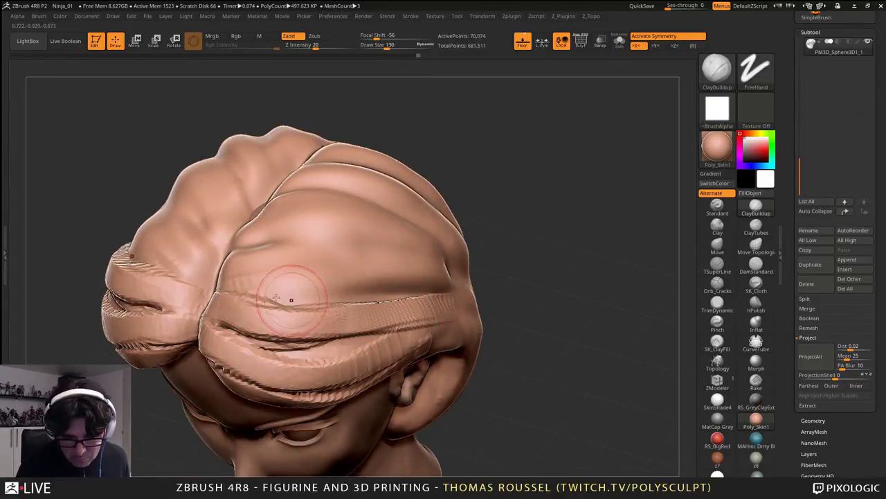
drag(243, 283, 442, 280)
mouse_move(381, 284)
mouse_down()
mouse_move(232, 284)
mouse_move(407, 253)
mouse_up()
mouse_move(243, 262)
mouse_down()
mouse_move(391, 253)
mouse_move(288, 254)
mouse_up()
right_drag(407, 346, 413, 298)
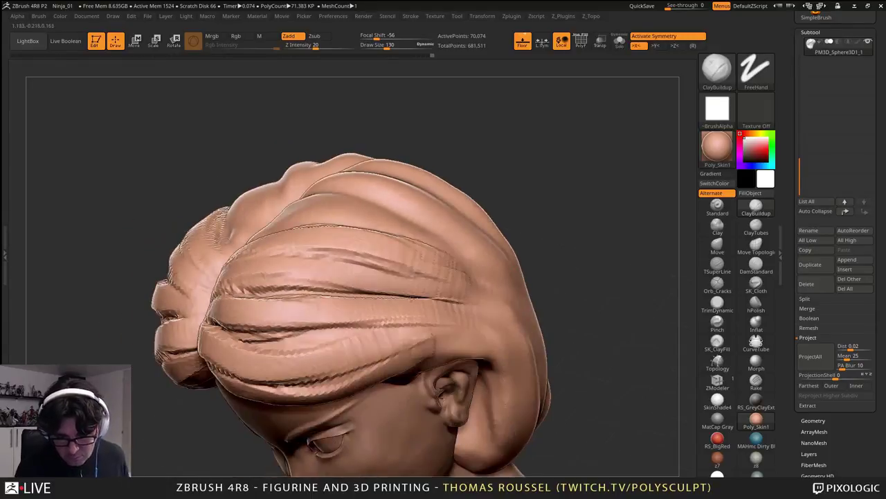
- Continue the side strands from the temple over the top of the ear
drag(408, 311, 497, 322)
right_drag(498, 360, 490, 327)
mouse_move(393, 370)
mouse_down()
mouse_move(474, 343)
mouse_move(502, 349)
mouse_up()
right_drag(512, 360, 446, 360)
- Build up strands behind the ear, curving down to the lower edge of the hair at the nape
drag(510, 365, 521, 471)
alt+right_drag(523, 447, 482, 325)
drag(482, 266, 518, 385)
drag(492, 281, 529, 370)
drag(497, 254, 544, 378)
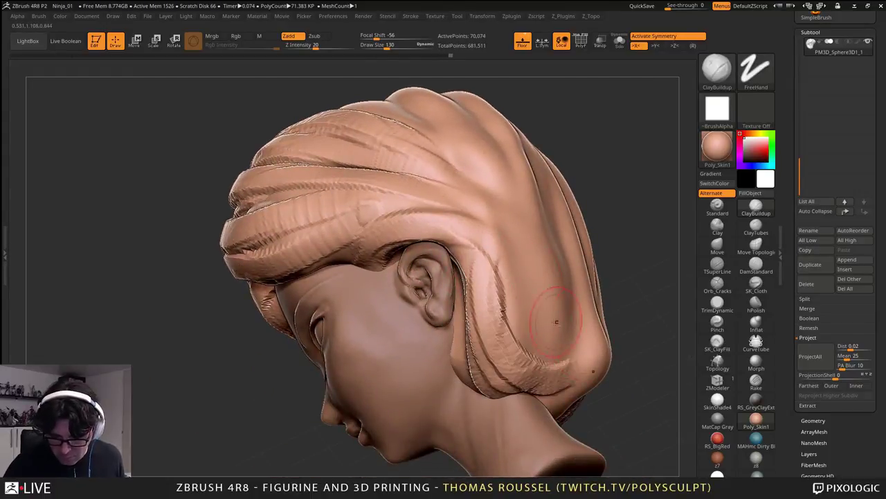
- Build up long ClayBuildup strands on the back of the head, running from the crown down to the nape
right_drag(554, 360, 477, 350)
drag(480, 142, 517, 408)
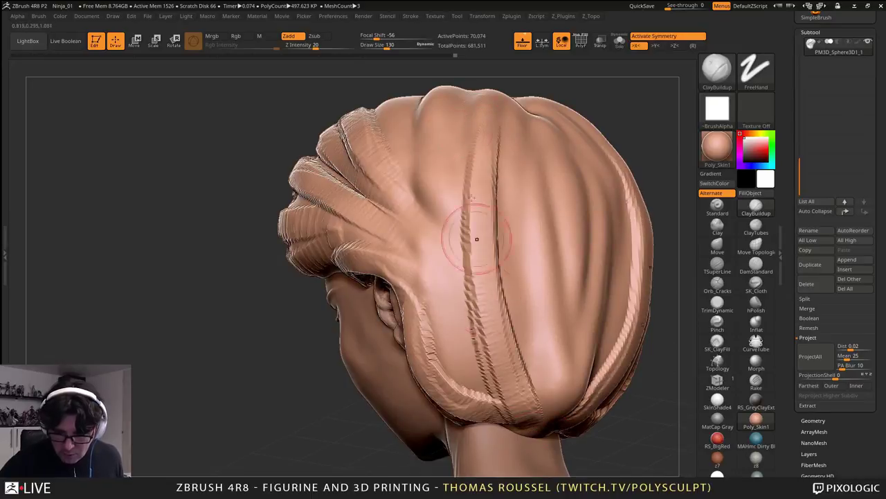
mouse_move(457, 162)
mouse_down()
mouse_move(475, 380)
mouse_move(490, 411)
mouse_up()
mouse_move(502, 388)
right_down()
mouse_move(440, 380)
mouse_move(438, 389)
right_up()
mouse_move(550, 114)
mouse_down()
mouse_move(539, 143)
mouse_move(556, 407)
mouse_up()
mouse_move(561, 126)
mouse_down()
mouse_move(570, 403)
mouse_move(583, 391)
mouse_up()
- Build up central strands at the back of the head, fanning out from the end of the parting toward the nape
mouse_move(597, 163)
alt+right_down()
mouse_move(538, 328)
mouse_move(530, 388)
alt+right_up()
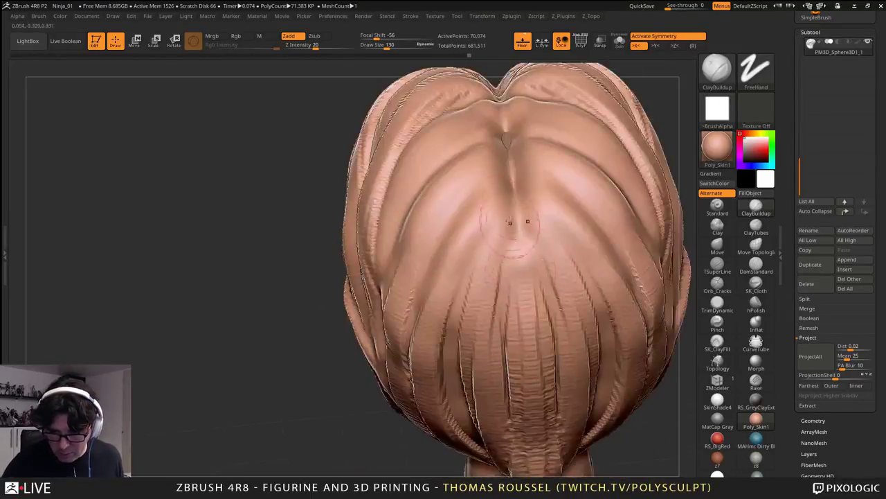
mouse_move(511, 222)
mouse_down()
mouse_move(449, 304)
mouse_move(443, 378)
mouse_up()
drag(508, 241, 477, 394)
drag(504, 268, 479, 437)
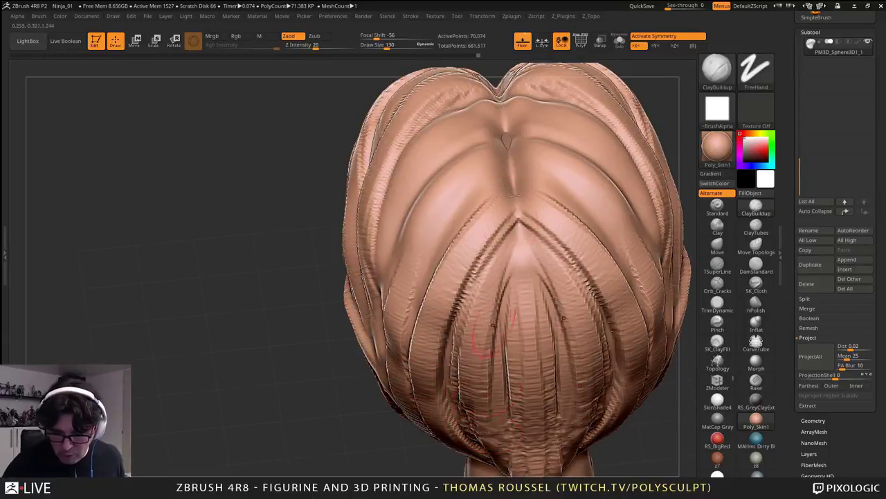
- Add strands across the upper crown, sweeping from the parting outward and down the side of the head
mouse_move(500, 149)
mouse_down()
mouse_move(458, 181)
mouse_move(408, 315)
mouse_up()
drag(493, 170, 431, 237)
mouse_move(500, 143)
mouse_down()
mouse_move(443, 183)
mouse_move(405, 280)
mouse_up()
right_drag(425, 250, 490, 171)
mouse_move(447, 188)
mouse_down()
mouse_move(385, 337)
mouse_move(389, 309)
mouse_up()
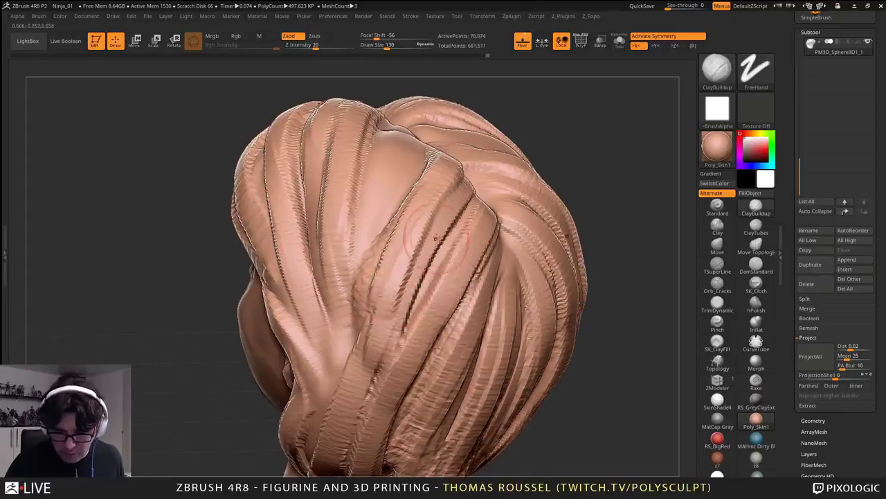
alt+right_drag(425, 277, 382, 365)
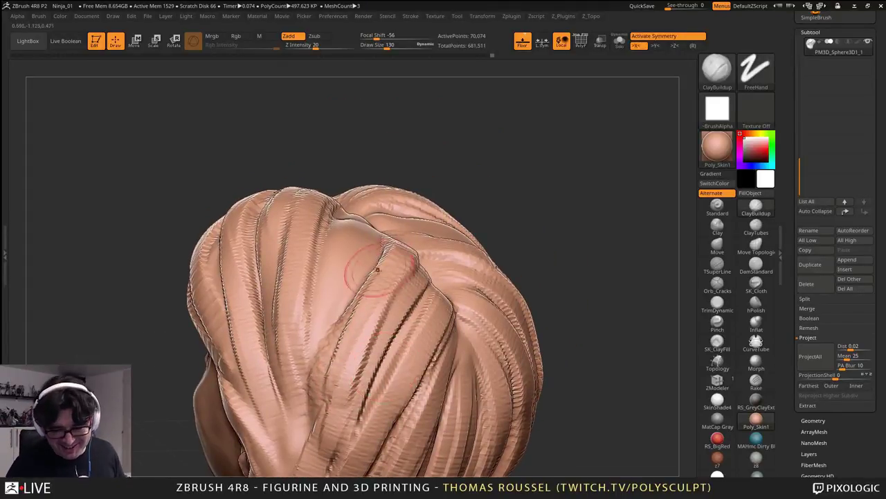
- Try to smooth the sculpted hair strands with ClayPolish
mouse_move(377, 270)
right_down()
mouse_move(408, 156)
mouse_move(468, 339)
mouse_move(446, 356)
mouse_move(431, 346)
mouse_move(509, 268)
mouse_move(464, 310)
mouse_move(460, 367)
right_up()
click(719, 247)
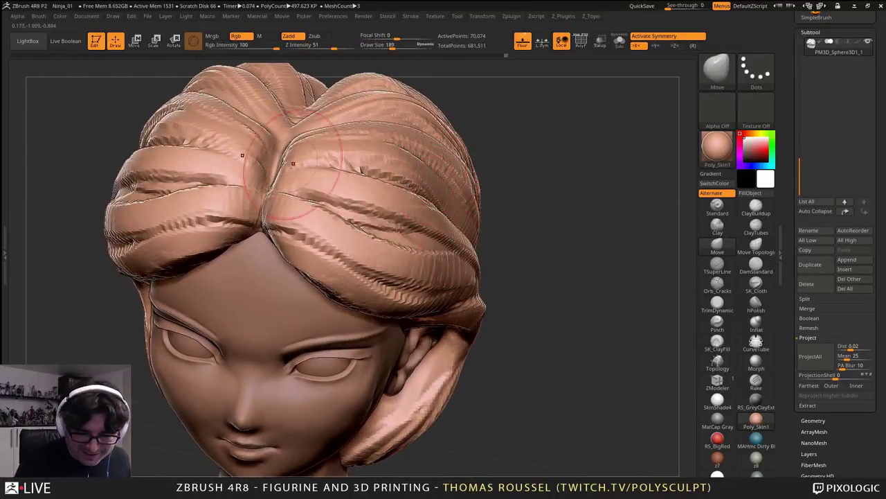
right_drag(356, 89, 485, 214)
shift+right_drag(461, 329, 457, 275)
key(2)
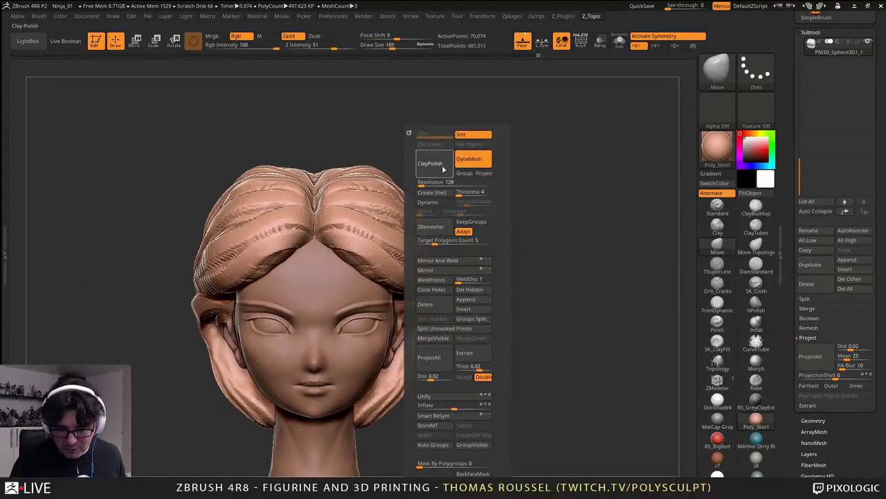
click(441, 166)
click(434, 164)
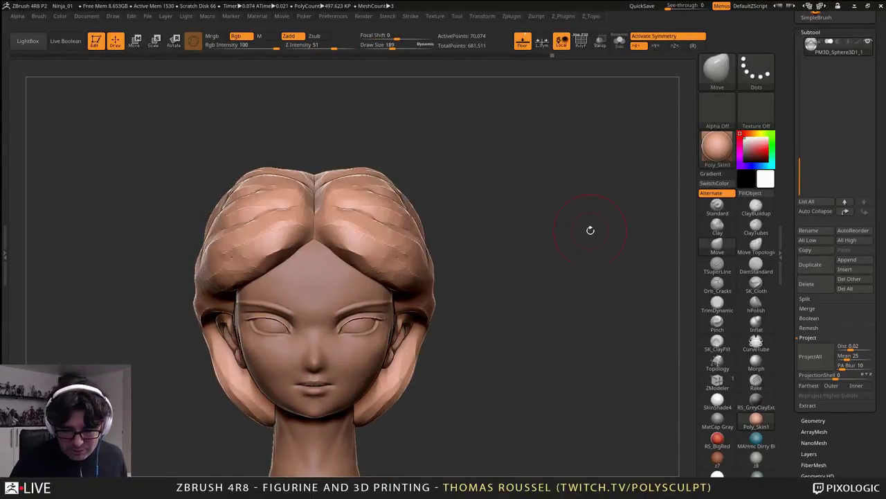
right_drag(590, 230, 510, 280)
ctrl+click(509, 283)
ctrl+drag(509, 291, 502, 283)
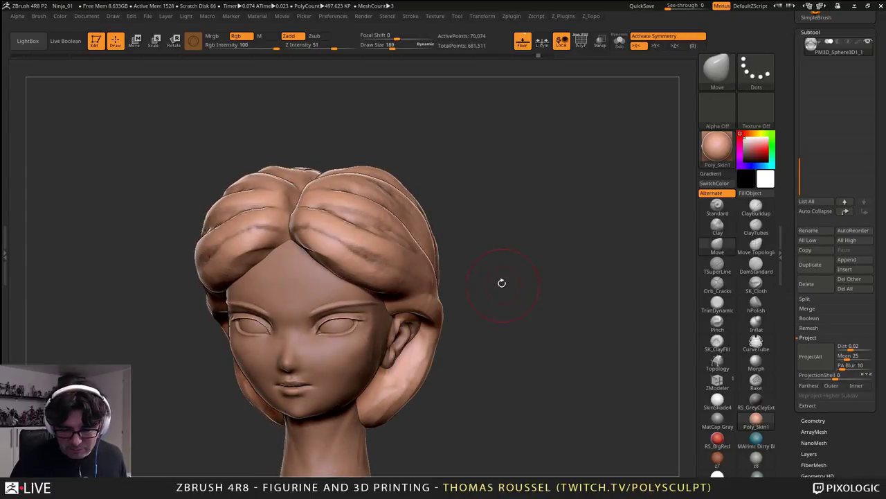
alt+right_drag(462, 254, 568, 288)
alt+right_drag(452, 285, 500, 267)
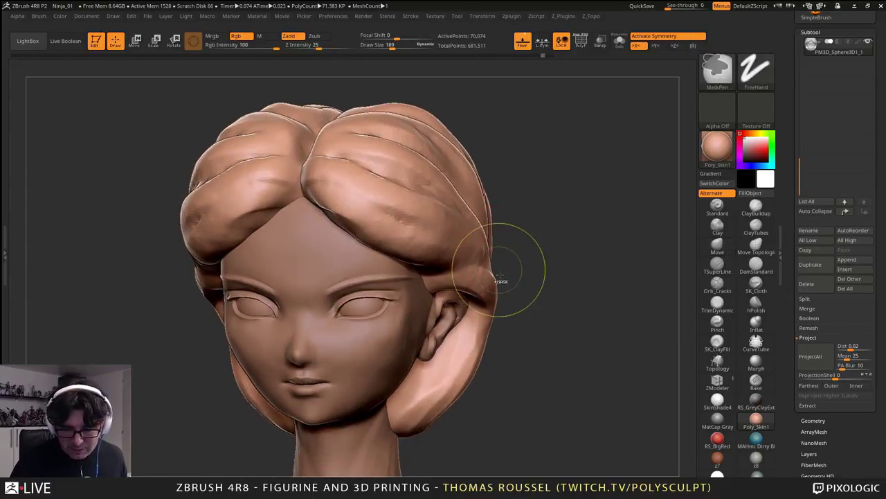
key(ctrl+z)
- Remesh the hair with DynaMesh, keeping the sculpted strands
right_drag(665, 242, 618, 233)
ctrl+drag(617, 234, 625, 240)
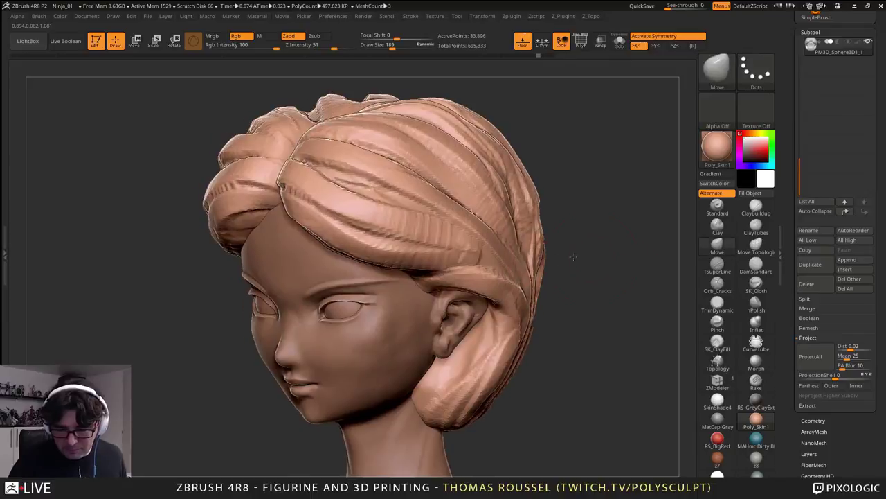
alt+right_drag(601, 286, 545, 301)
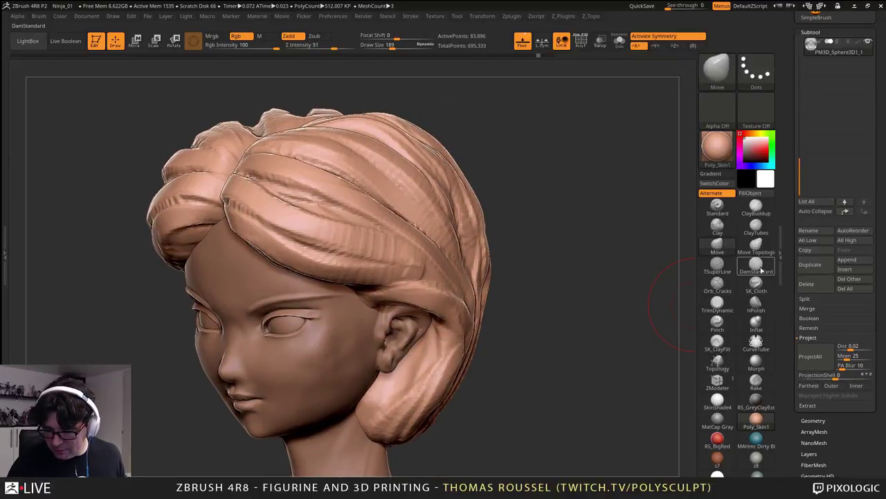
- Carve grooves with DamStandard at draw size 189 along the fringe strands, from the parting toward the temple
click(761, 270)
right_drag(495, 277, 571, 269)
drag(270, 191, 394, 263)
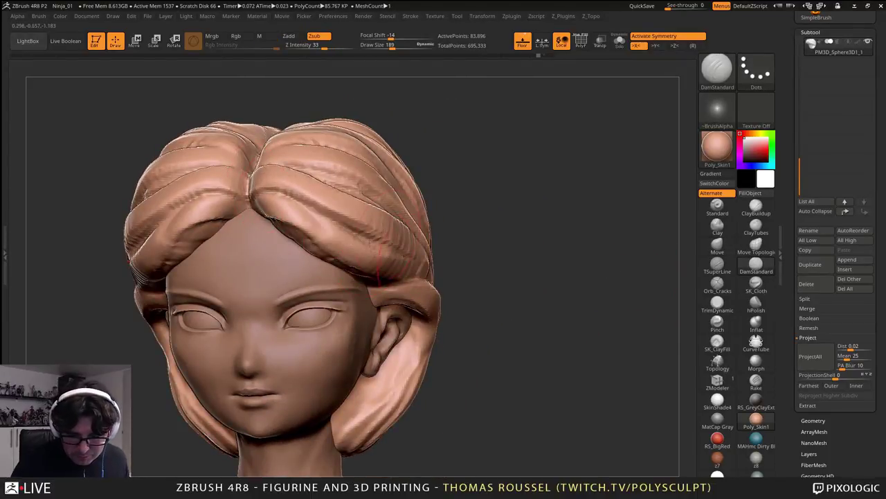
drag(298, 202, 416, 242)
right_drag(478, 244, 401, 253)
drag(272, 177, 448, 239)
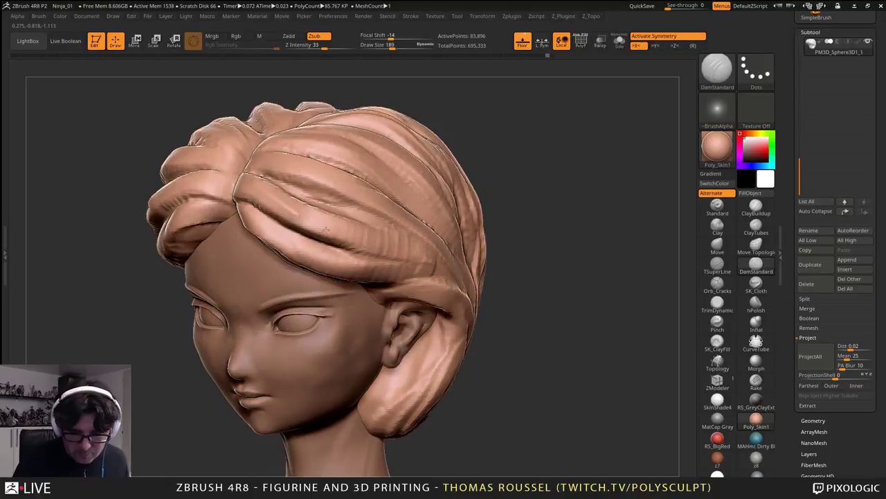
- Carve grooves between the strands behind the ear, following them down to the lower edge of the hair
mouse_move(492, 292)
mouse_down()
mouse_move(458, 306)
mouse_move(416, 443)
mouse_up()
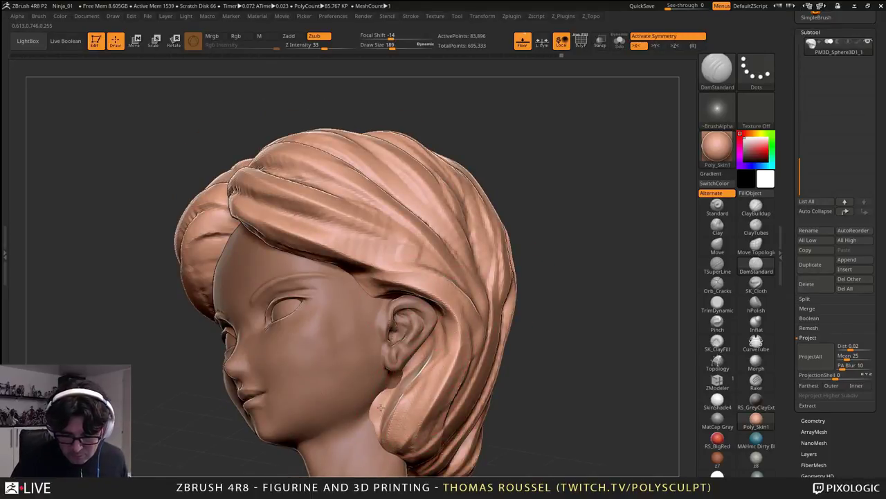
alt+drag(533, 360, 412, 281)
drag(429, 223, 400, 352)
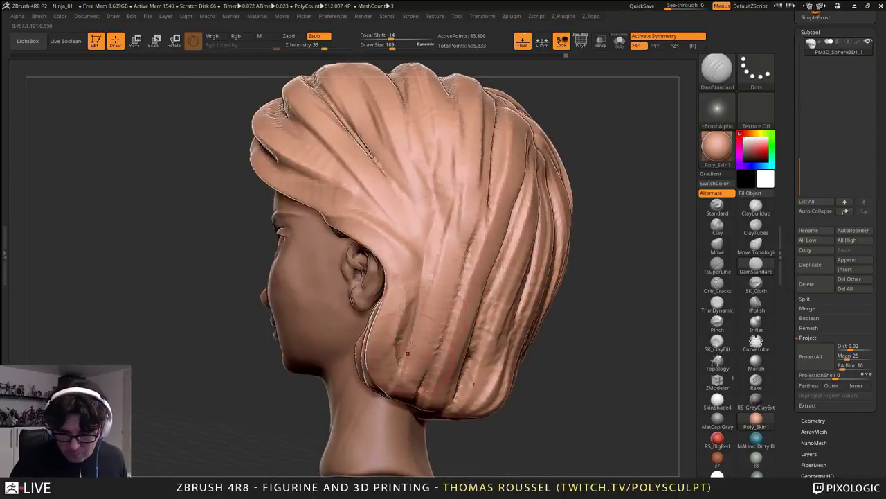
mouse_move(451, 142)
mouse_down()
mouse_move(445, 277)
mouse_move(420, 401)
mouse_up()
drag(490, 173, 457, 384)
mouse_move(596, 290)
mouse_down()
mouse_move(533, 367)
mouse_move(477, 387)
mouse_up()
mouse_move(392, 313)
mouse_down()
mouse_move(416, 194)
mouse_move(407, 367)
mouse_up()
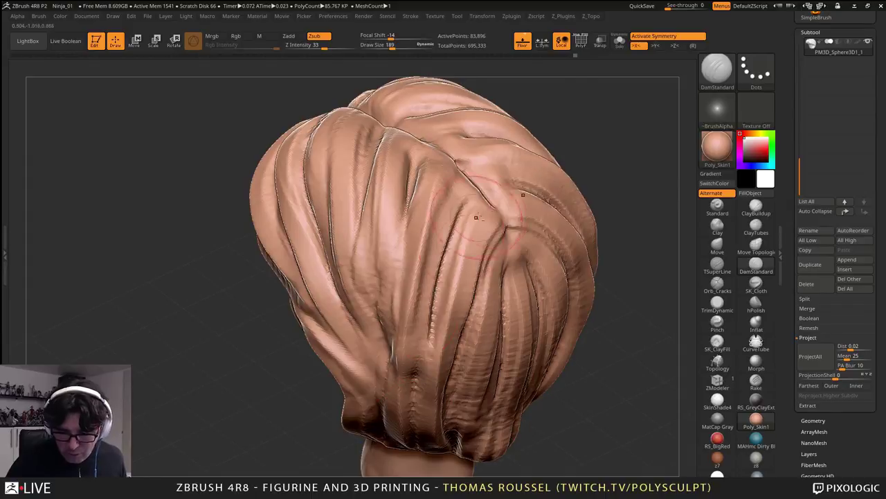
- Carve grooves between the strands at the back of the head, from the crown to the nape
drag(475, 215, 436, 381)
mouse_move(488, 305)
mouse_down()
mouse_move(477, 454)
mouse_move(504, 408)
mouse_up()
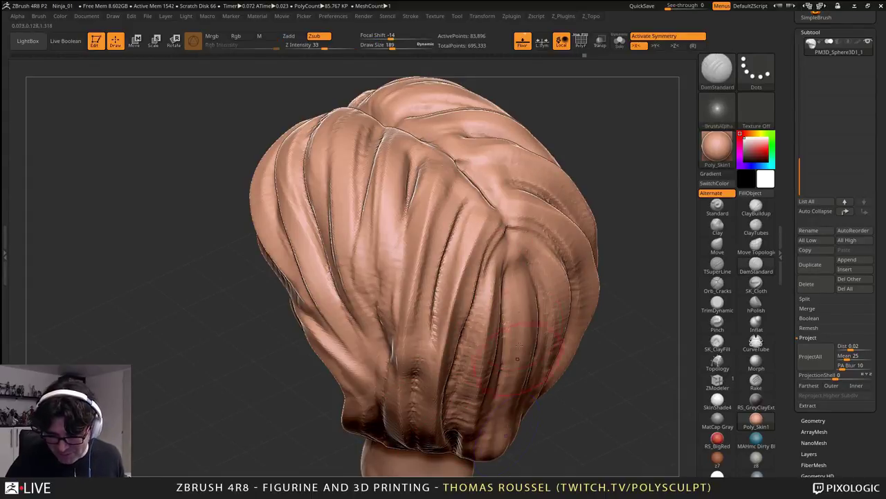
drag(501, 266, 488, 447)
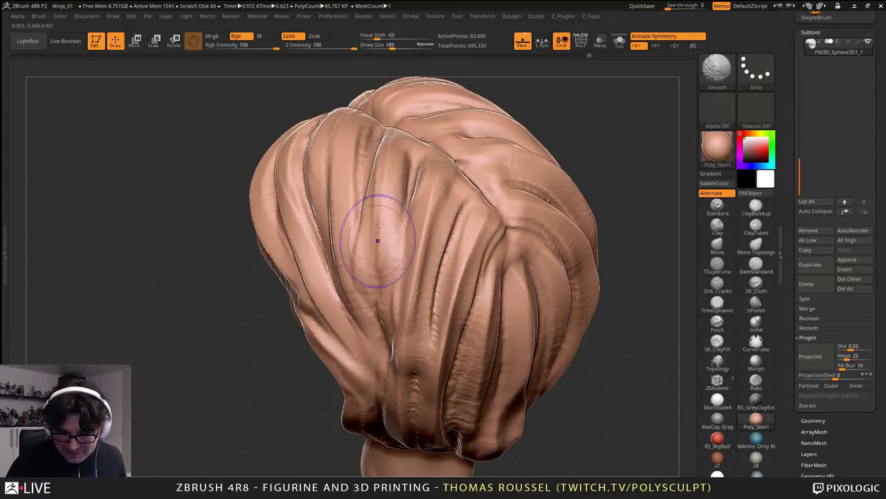
- Smooth the rough side-back area below the parting and recut the grooves between its strands
shift+drag(379, 225, 380, 196)
drag(378, 154, 370, 297)
drag(412, 167, 407, 349)
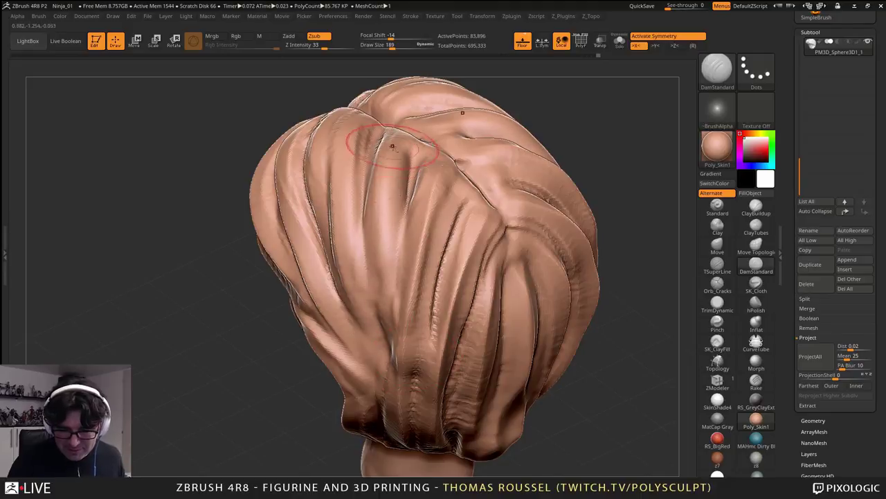
drag(392, 147, 397, 386)
- Smooth the surface of the fringe and the lower side locks around the face
drag(561, 394, 485, 342)
alt+drag(475, 280, 472, 316)
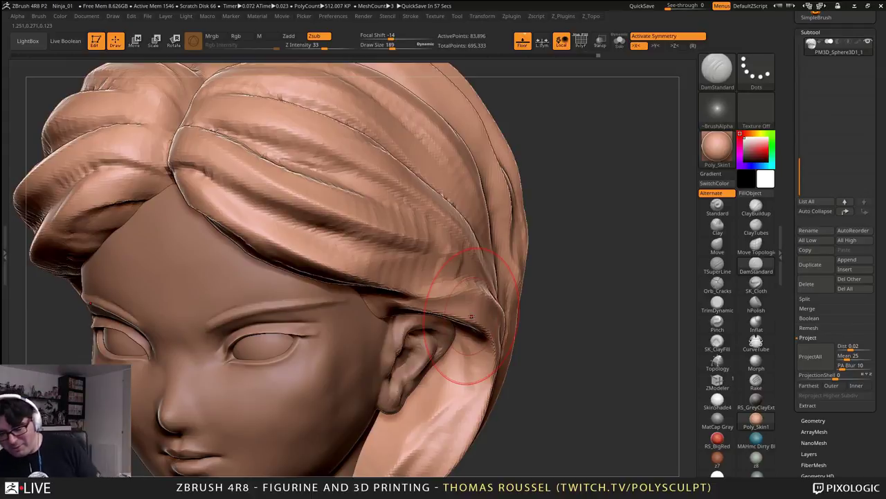
drag(494, 277, 489, 251)
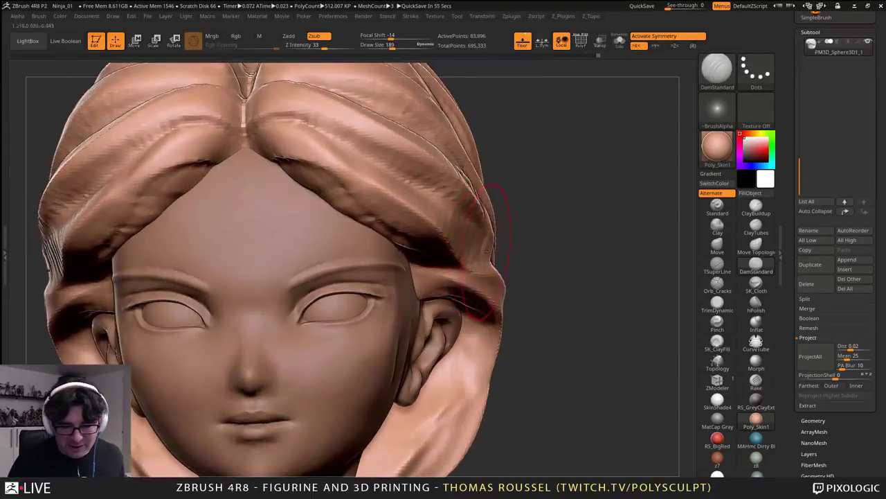
drag(439, 200, 561, 234)
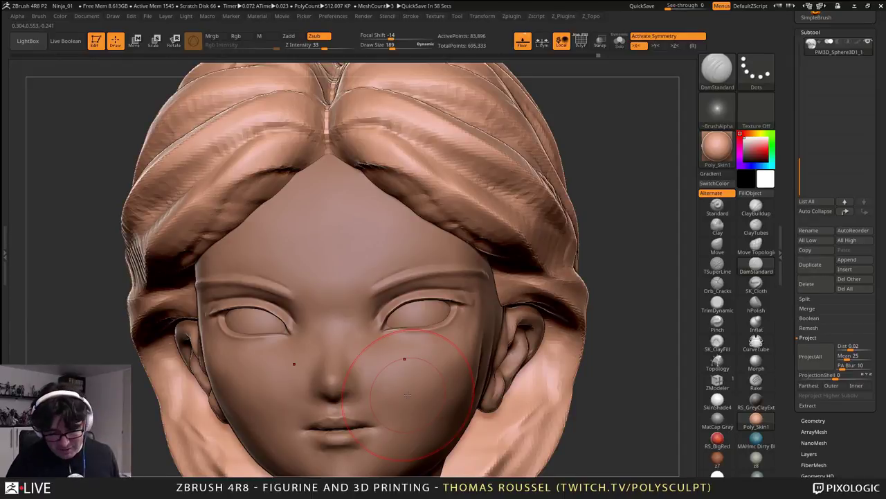
mouse_move(585, 377)
mouse_down()
mouse_move(563, 389)
mouse_move(559, 323)
mouse_move(481, 412)
mouse_move(558, 297)
mouse_up()
mouse_move(509, 162)
shift+mouse_down()
mouse_move(468, 130)
mouse_move(377, 111)
shift+mouse_up()
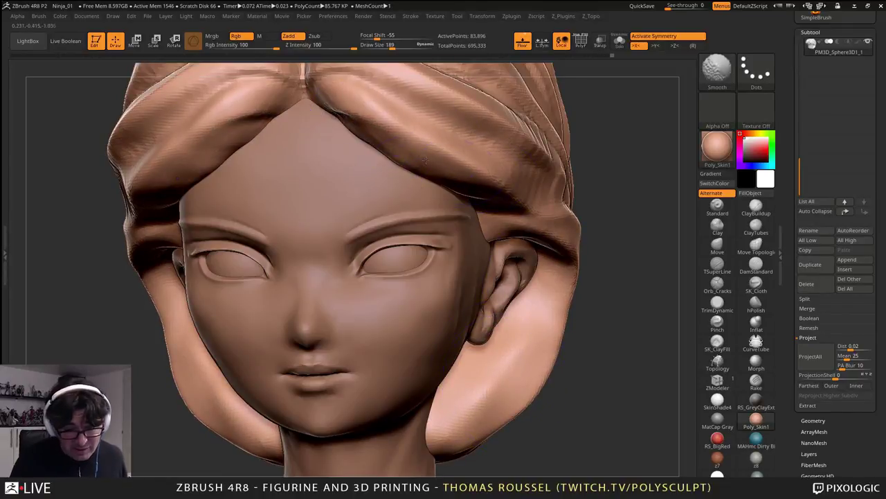
- Carve deep grooves with DamStandard through the lowest fringe strands, from the parting to above the ears
mouse_move(414, 113)
alt+right_down()
mouse_move(504, 277)
mouse_move(532, 305)
mouse_move(589, 256)
alt+right_up()
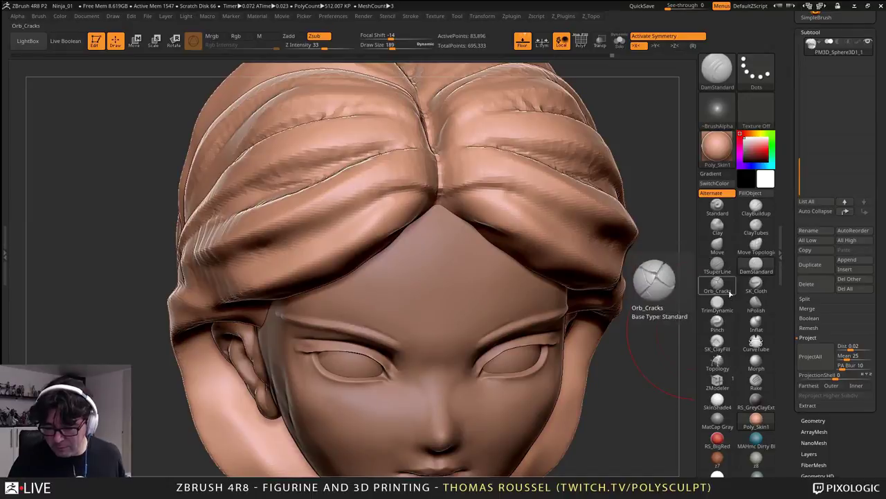
drag(436, 197, 236, 270)
drag(350, 225, 225, 271)
drag(421, 212, 201, 298)
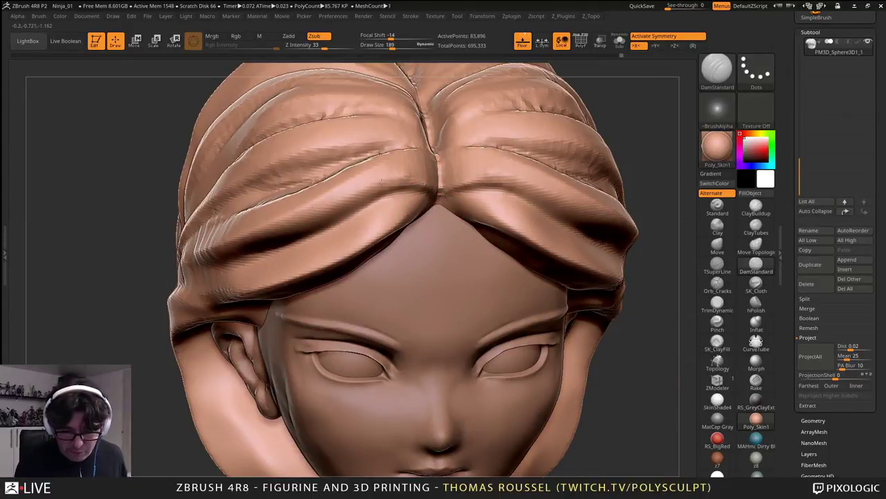
drag(263, 229, 326, 260)
drag(453, 197, 606, 247)
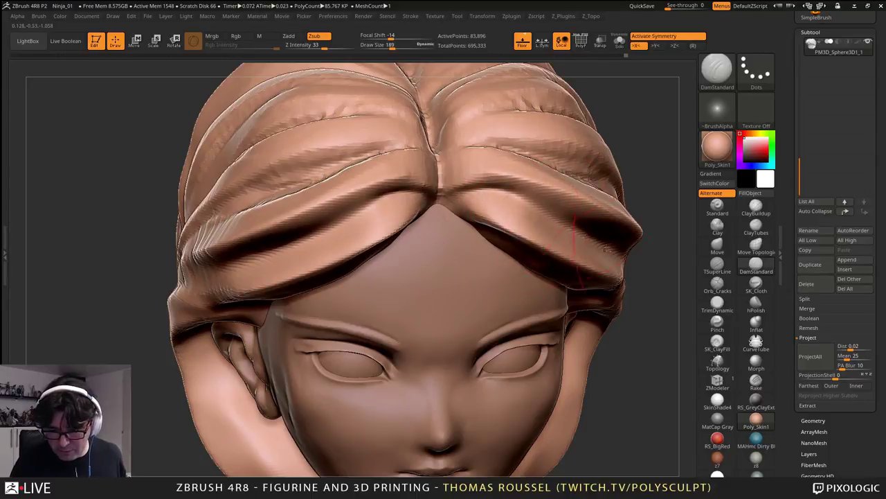
- Sharpen the grooves between the strands above the fringe and across the top of the crown
drag(469, 145, 617, 180)
drag(543, 151, 572, 164)
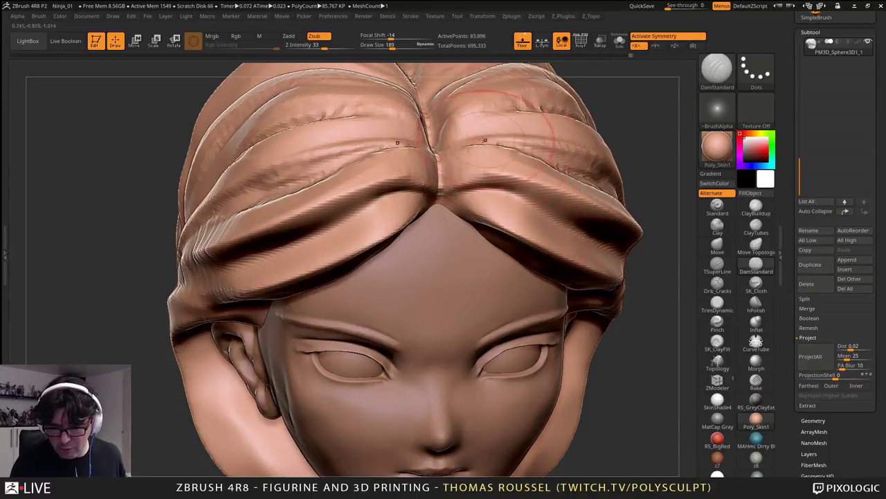
drag(496, 143, 595, 151)
mouse_move(492, 130)
right_down()
mouse_move(430, 228)
mouse_move(397, 200)
right_up()
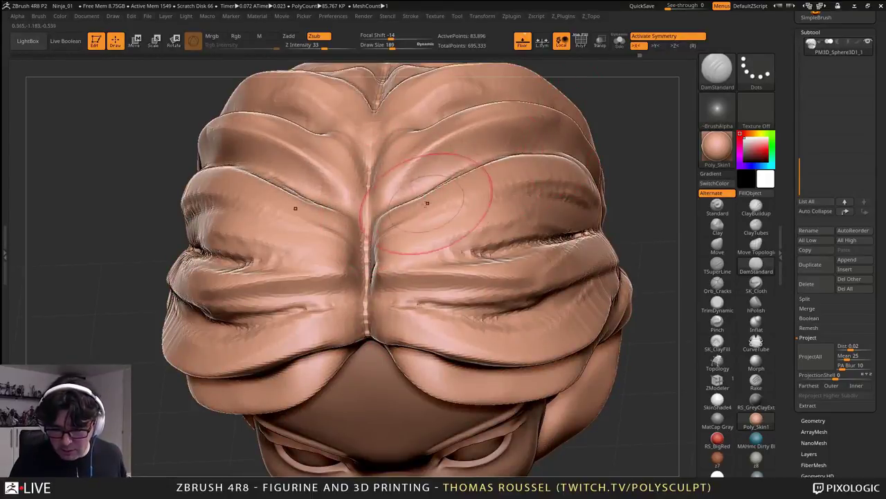
drag(405, 192, 520, 141)
- Save the project as Ninja_02
right_drag(513, 142, 496, 173)
mouse_move(496, 228)
ctrl+right_down()
mouse_move(485, 184)
mouse_move(493, 175)
ctrl+right_up()
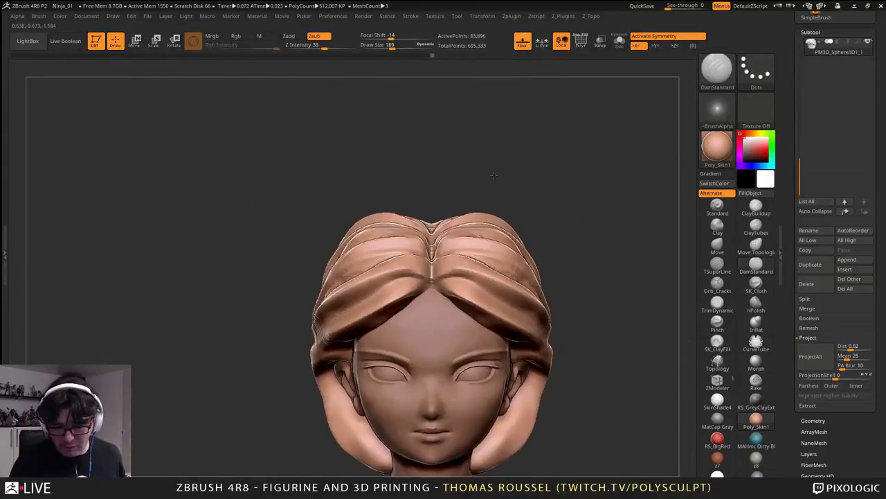
alt+right_drag(493, 258, 443, 151)
ctrl+right_drag(465, 238, 486, 258)
ctrl+right_drag(481, 272, 421, 310)
drag(493, 188, 511, 176)
scroll(865, 69, up, 4)
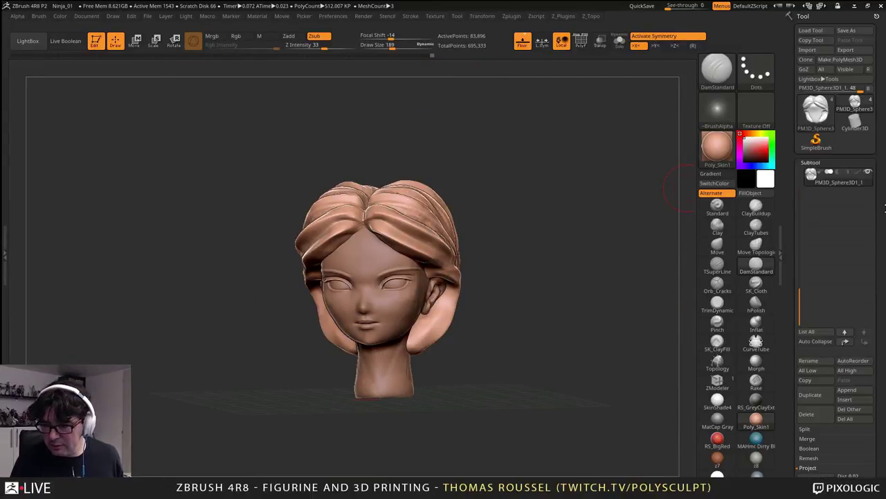
key(ctrl)
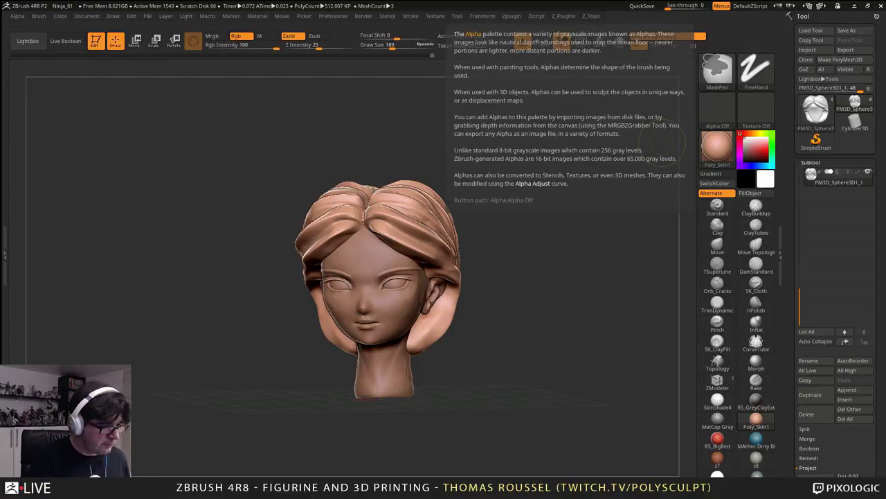
key(ctrl+s)
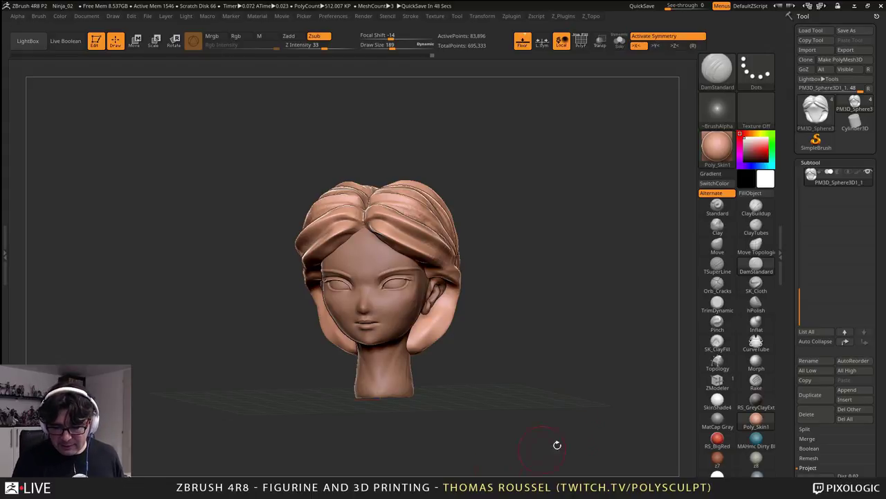
shift+drag(557, 444, 466, 289)
alt+drag(529, 247, 537, 257)
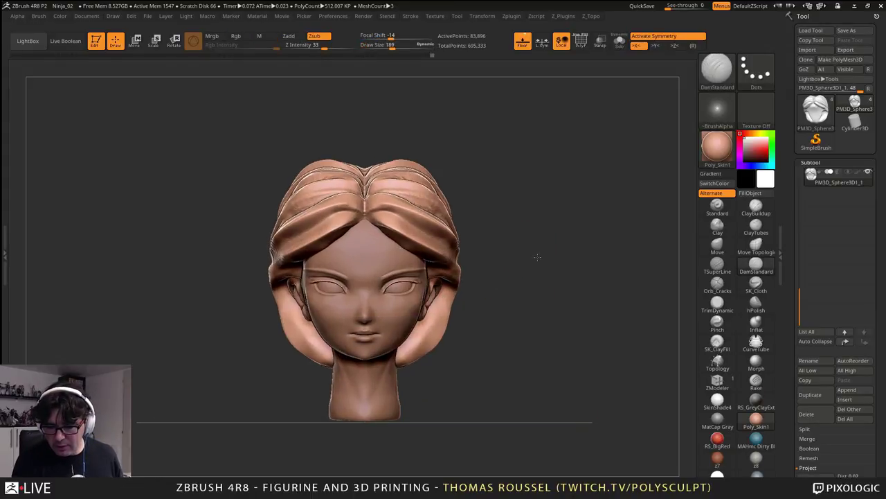
click(817, 137)
click(496, 167)
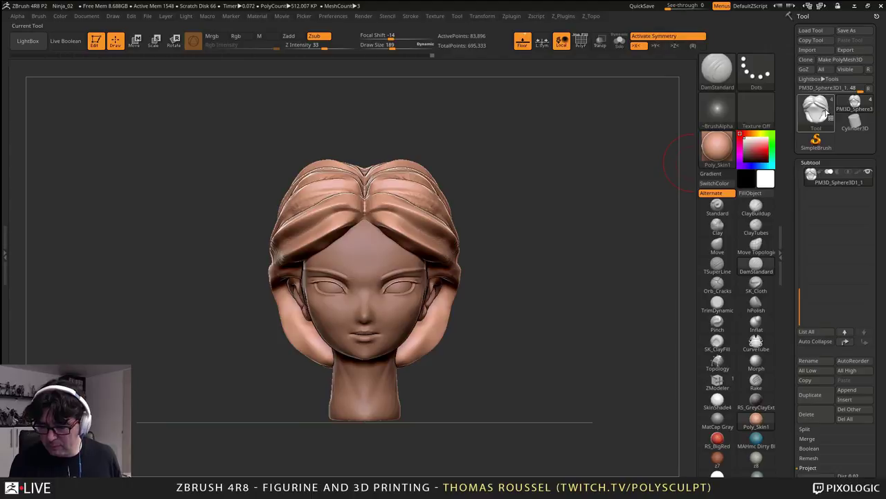
- Start a new ZSphere tool, set the draw size to 116 and activate symmetry across the X axis
click(826, 113)
click(574, 191)
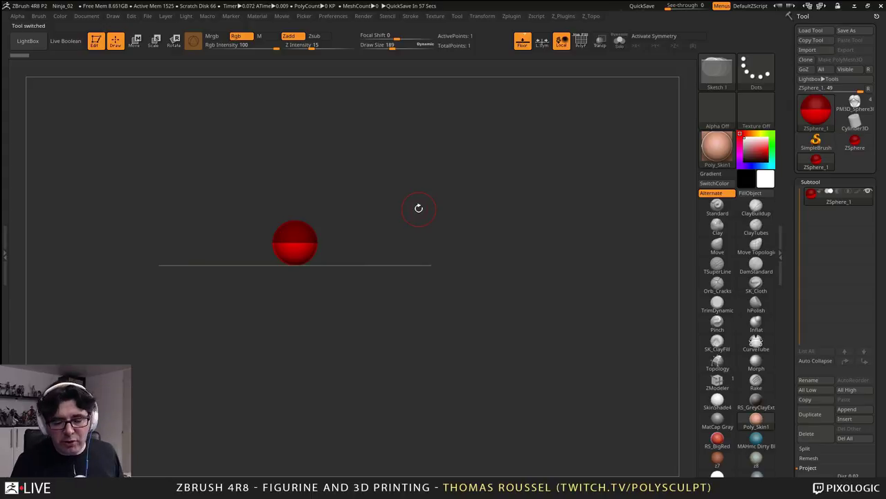
mouse_move(388, 208)
alt+mouse_down()
mouse_move(433, 174)
mouse_move(490, 186)
mouse_move(438, 189)
mouse_move(484, 181)
alt+mouse_up()
key(s)
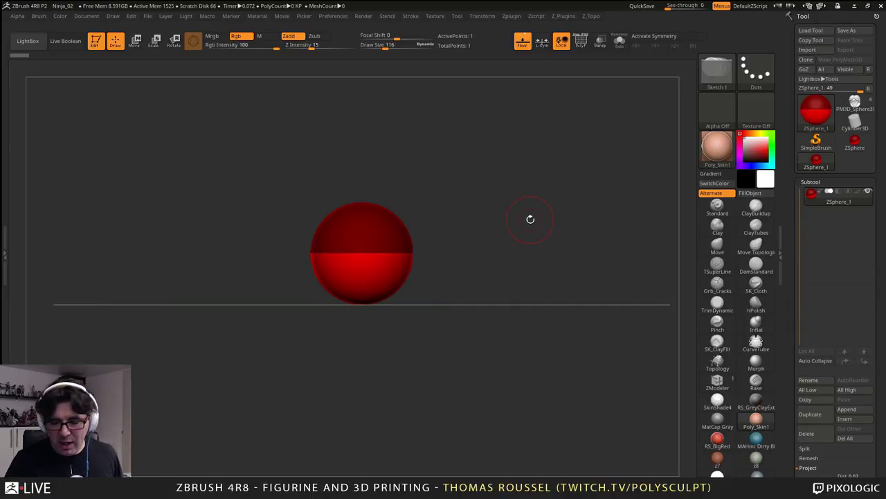
key(x)
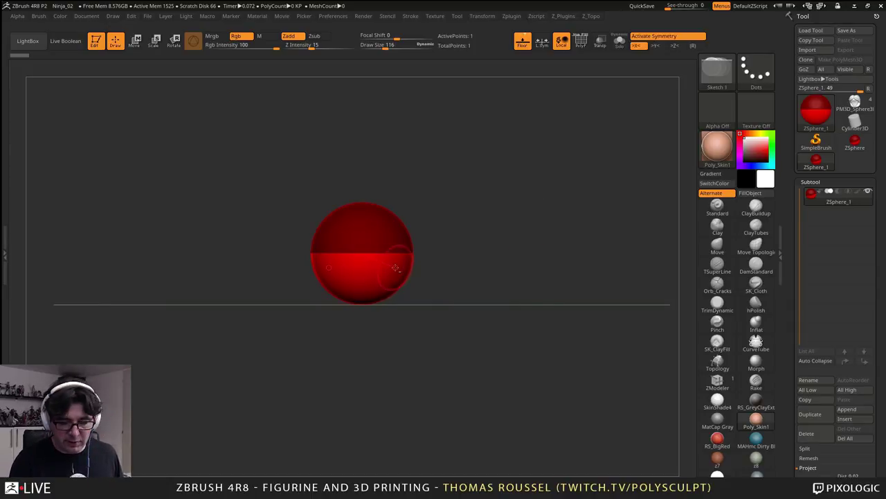
- Add an upper torso sphere and mirrored hip and leg-end spheres to the root ZSphere
mouse_move(443, 236)
mouse_down()
mouse_move(414, 272)
mouse_move(439, 293)
mouse_move(467, 271)
mouse_move(466, 317)
mouse_move(355, 264)
mouse_move(361, 285)
mouse_up()
mouse_move(462, 303)
shift+mouse_down()
mouse_move(452, 268)
mouse_move(477, 191)
mouse_move(469, 251)
mouse_move(470, 196)
shift+mouse_up()
drag(459, 233, 486, 269)
mouse_move(516, 235)
shift+mouse_down()
mouse_move(518, 297)
mouse_move(517, 266)
mouse_move(448, 231)
shift+mouse_up()
- Pull the leg-end spheres straight down to form two long legs and adjust the hip spheres
click(135, 41)
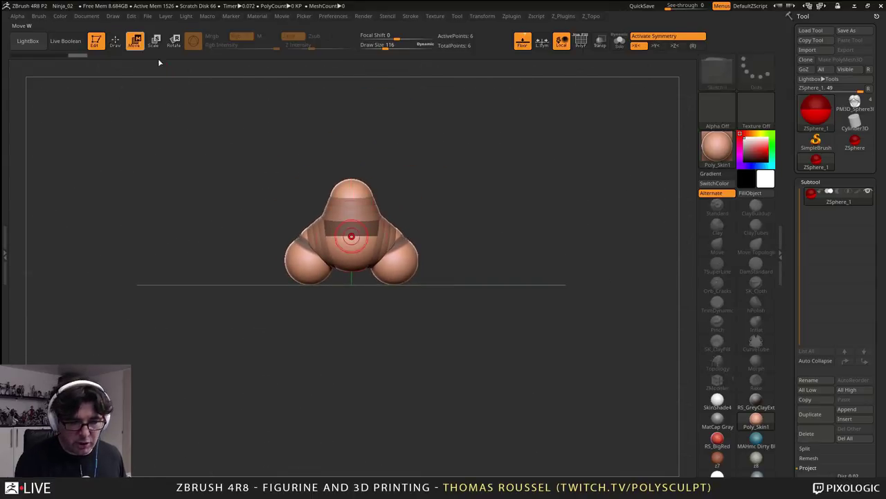
drag(385, 243, 391, 460)
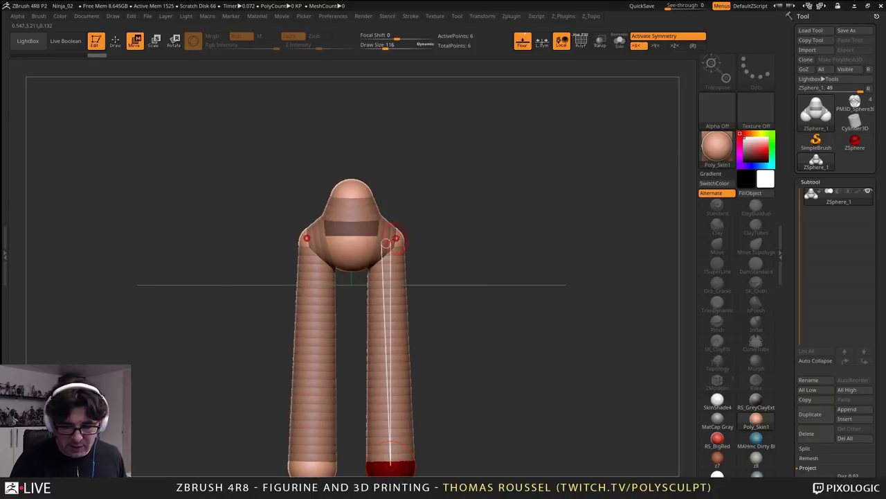
drag(396, 238, 401, 242)
alt+drag(395, 205, 394, 145)
alt+drag(444, 281, 456, 282)
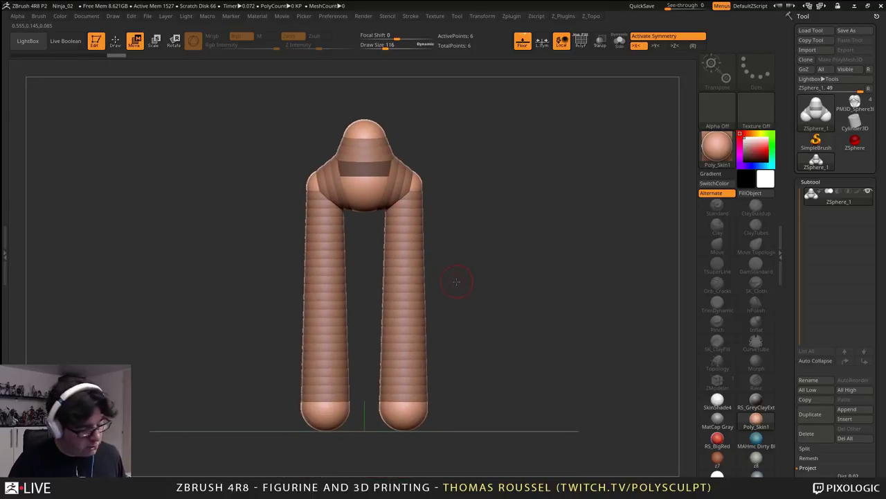
- Preview the ZSphere rig as an adaptive skin mesh and return to the spheres
key(a)
key(a)
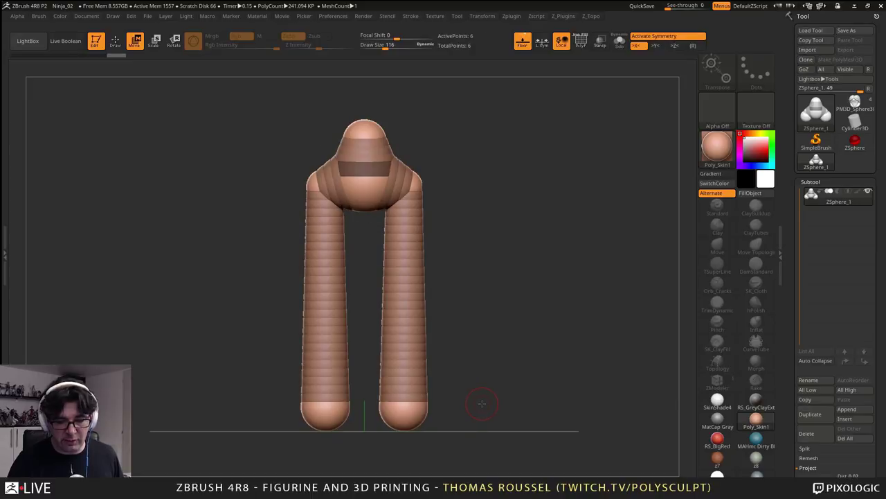
key(a)
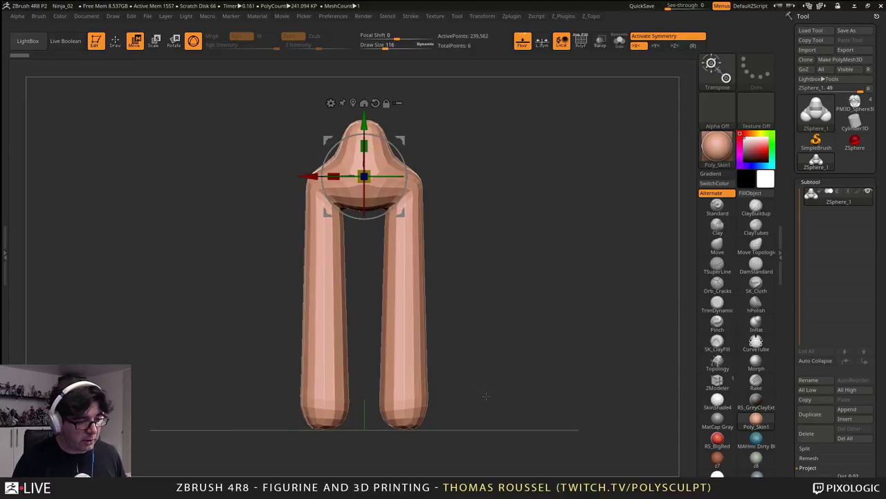
key(a)
- Scale the leg-end and hip spheres so that the legs taper towards the feet
drag(470, 284, 488, 302)
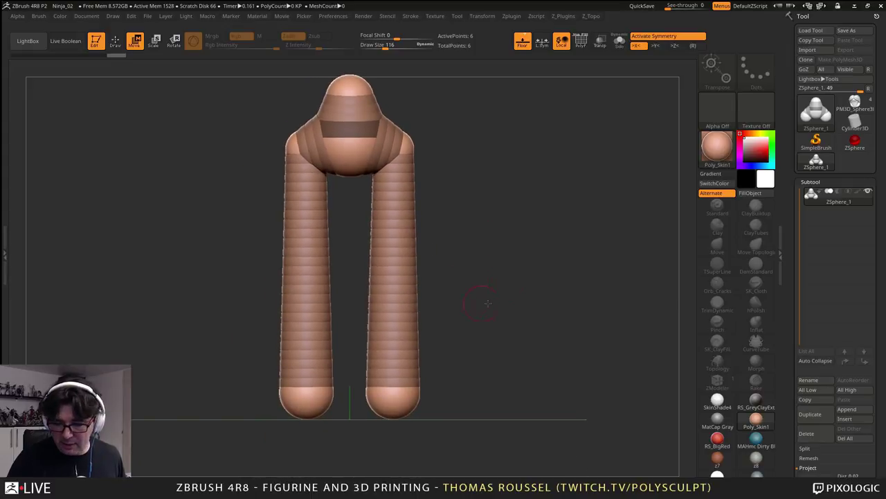
click(155, 40)
drag(392, 396, 389, 236)
drag(405, 143, 395, 127)
mouse_move(416, 90)
alt+mouse_down()
mouse_move(399, 263)
mouse_move(408, 282)
alt+mouse_up()
key(w)
- Add a chest sphere above the torso, raise it, and offset the hips, waist and chest to shape the side profile
click(115, 42)
mouse_move(310, 240)
mouse_down()
mouse_move(376, 242)
mouse_move(407, 217)
mouse_move(494, 183)
mouse_move(456, 244)
mouse_up()
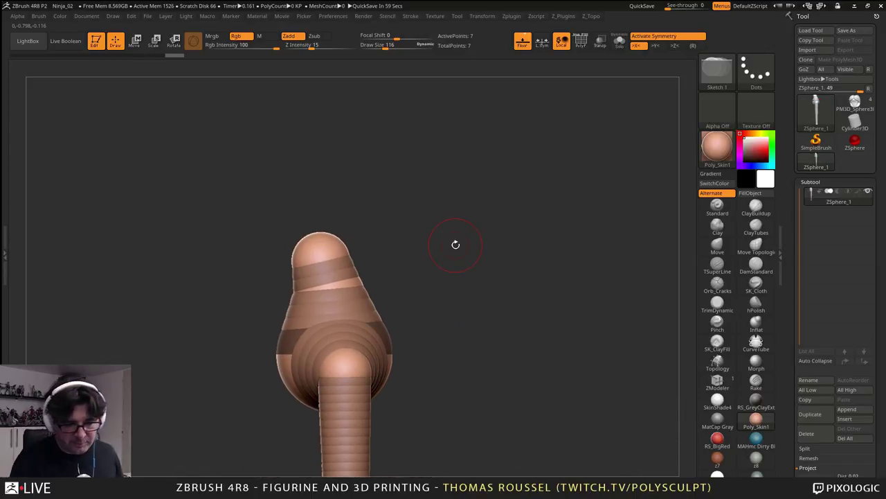
click(135, 41)
mouse_move(320, 260)
mouse_down()
mouse_move(311, 241)
mouse_move(324, 234)
mouse_up()
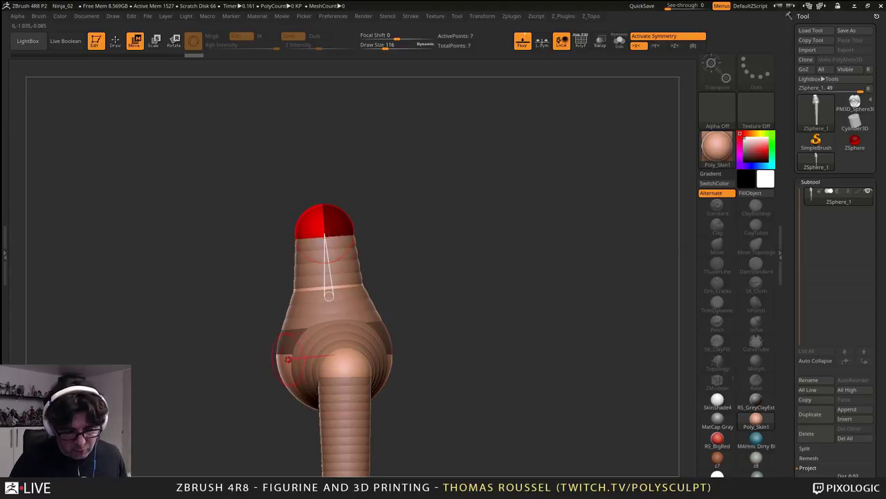
drag(338, 360, 361, 330)
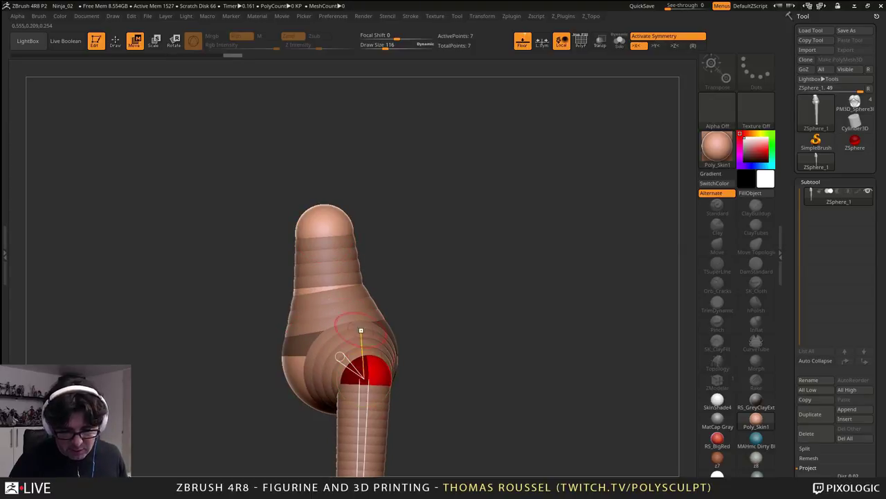
drag(338, 287, 331, 290)
drag(337, 234, 340, 227)
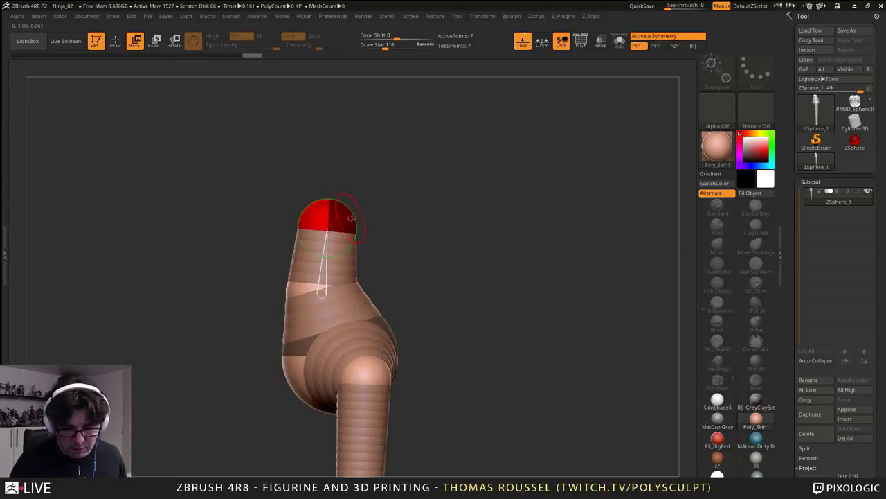
- Add a neck-base sphere with mirrored shoulder spheres on top of the chest and move the shoulders outward
alt+drag(286, 114, 247, 136)
click(116, 40)
mouse_move(279, 171)
mouse_down()
mouse_move(320, 270)
mouse_move(333, 275)
mouse_move(333, 248)
mouse_up()
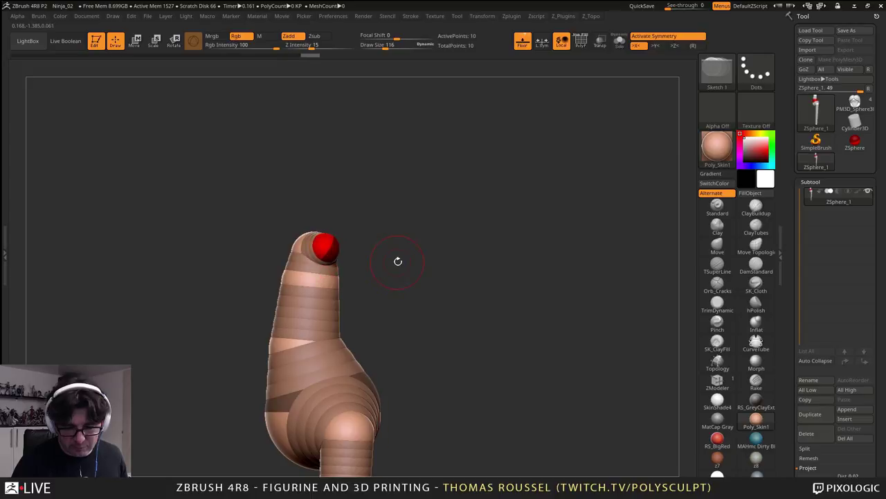
drag(398, 261, 394, 220)
click(142, 44)
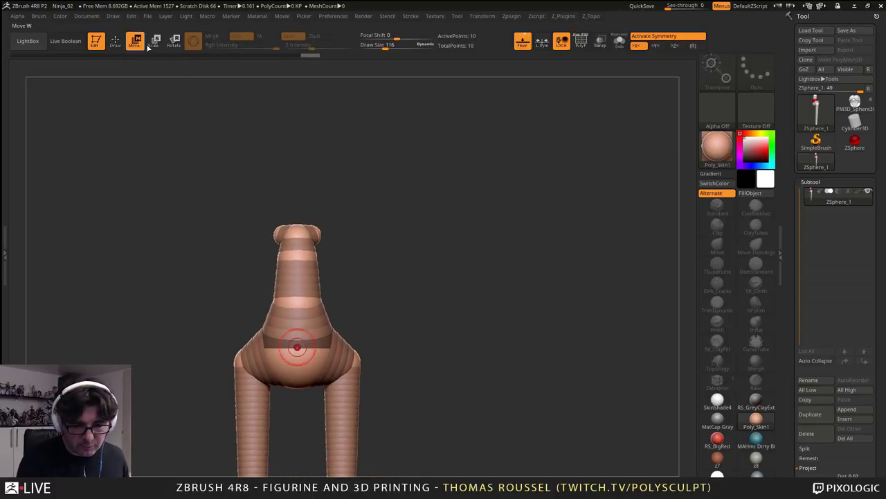
drag(317, 233, 334, 239)
- Insert mirrored knee spheres halfway down the legs and reposition the knees and ankles to bend the legs in profile
mouse_move(368, 424)
alt+mouse_down()
mouse_move(388, 291)
mouse_move(381, 305)
alt+mouse_up()
click(118, 43)
click(354, 369)
alt+drag(401, 339, 409, 295)
click(137, 43)
drag(362, 445, 354, 446)
drag(354, 326, 344, 322)
drag(352, 444, 346, 448)
drag(416, 429, 397, 424)
drag(354, 337, 337, 338)
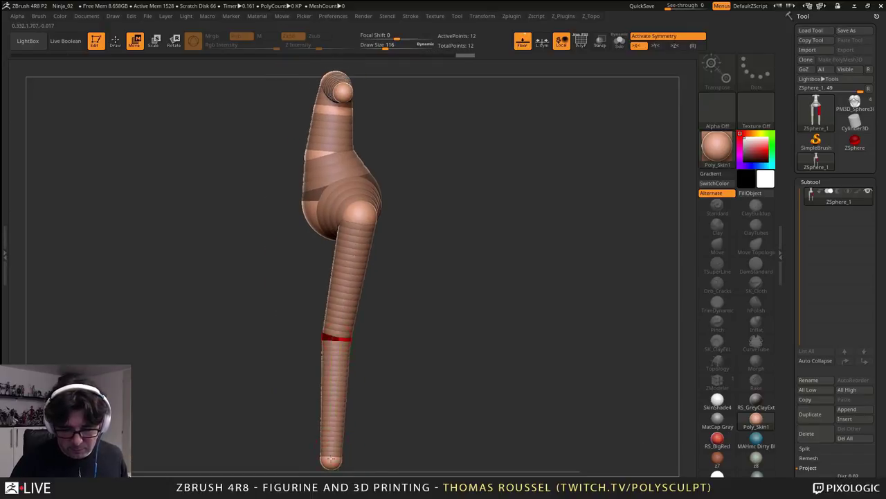
drag(334, 462, 343, 469)
- Pull the shoulder spheres further out and add mirrored arm spheres at their ends
alt+drag(408, 216, 390, 311)
mouse_move(360, 239)
mouse_down()
mouse_move(407, 236)
mouse_move(404, 200)
mouse_move(424, 257)
mouse_up()
key(q)
drag(373, 127, 405, 100)
right_drag(405, 100, 424, 191)
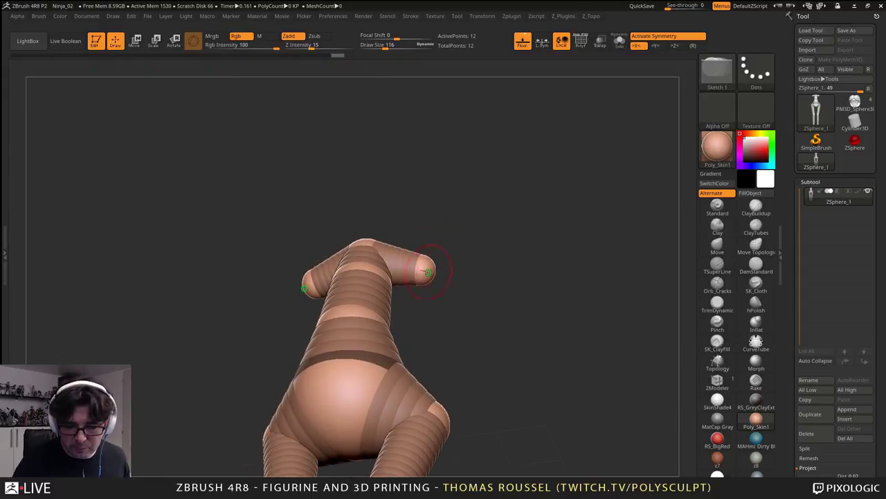
alt+click(425, 275)
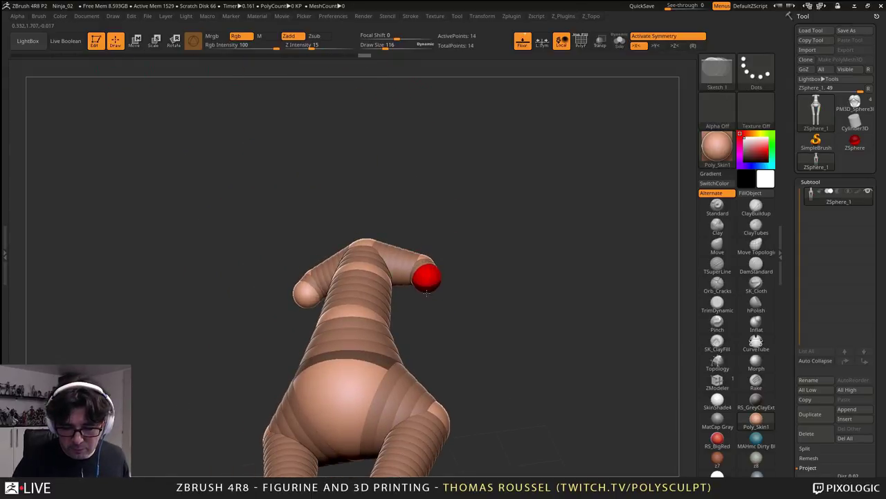
right_drag(425, 275, 471, 256)
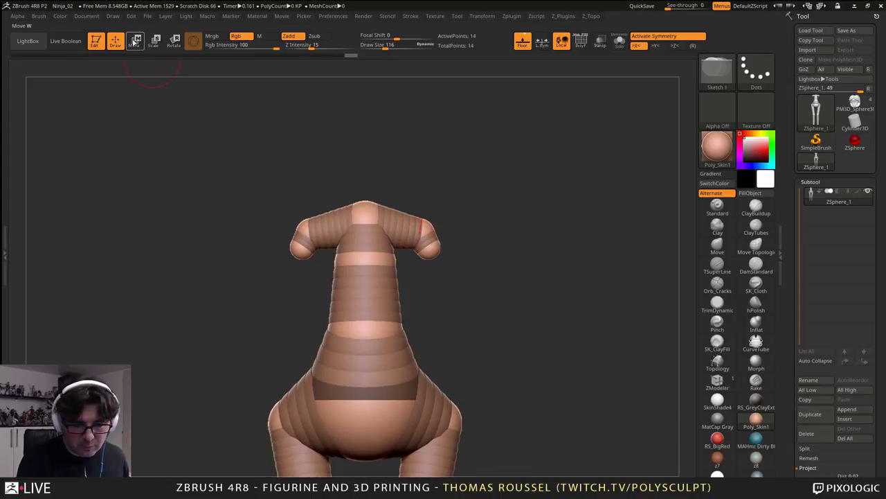
- Extend the arm-end spheres down beside the hips and place the shoulder spheres level with the upper chest
click(135, 42)
alt+right_drag(504, 219, 425, 197)
drag(388, 197, 429, 330)
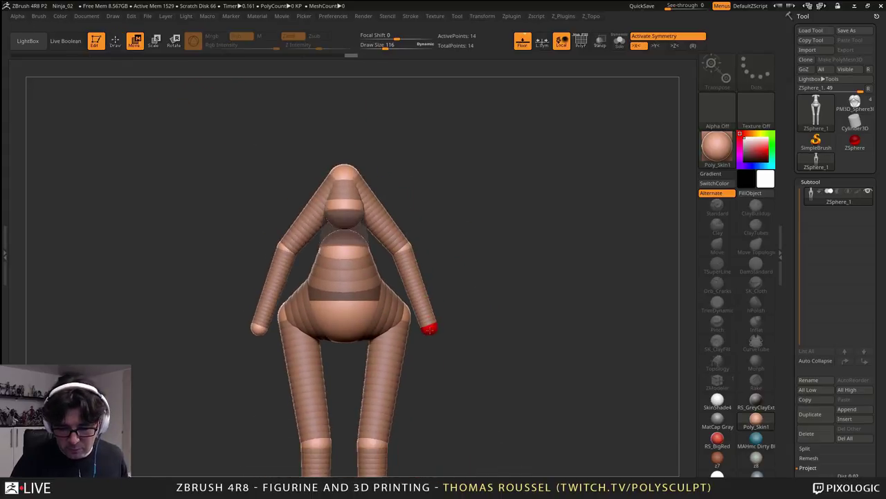
drag(403, 247, 386, 180)
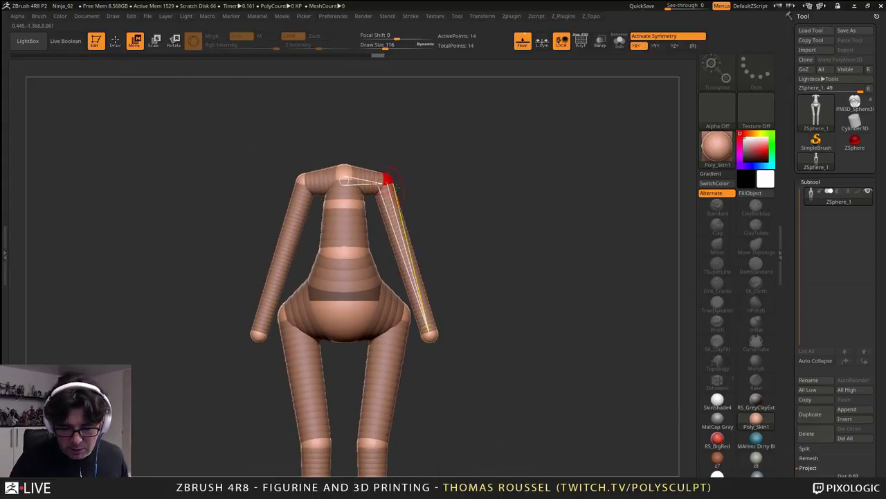
alt+drag(442, 248, 440, 207)
drag(428, 296, 436, 312)
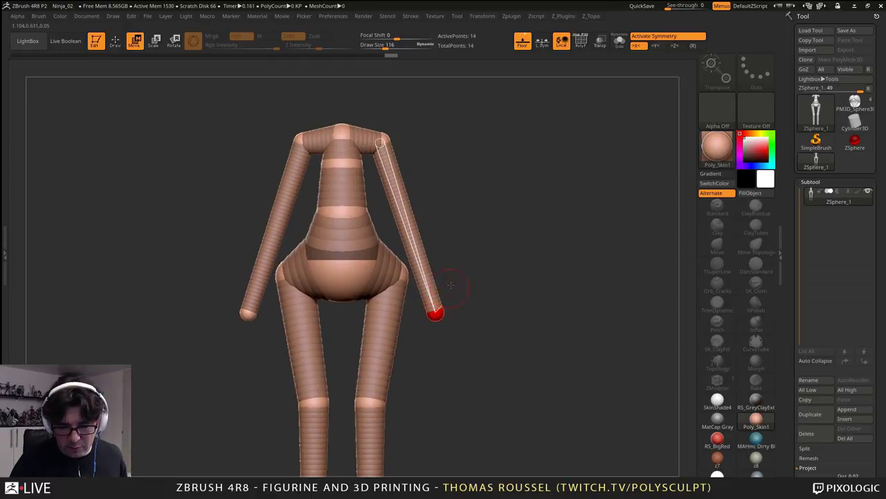
- Adjust the hip spheres' depth in profile and rescale the central pelvis sphere
mouse_move(464, 276)
alt+mouse_down()
mouse_move(485, 297)
mouse_move(450, 294)
mouse_move(464, 279)
mouse_move(454, 271)
alt+mouse_up()
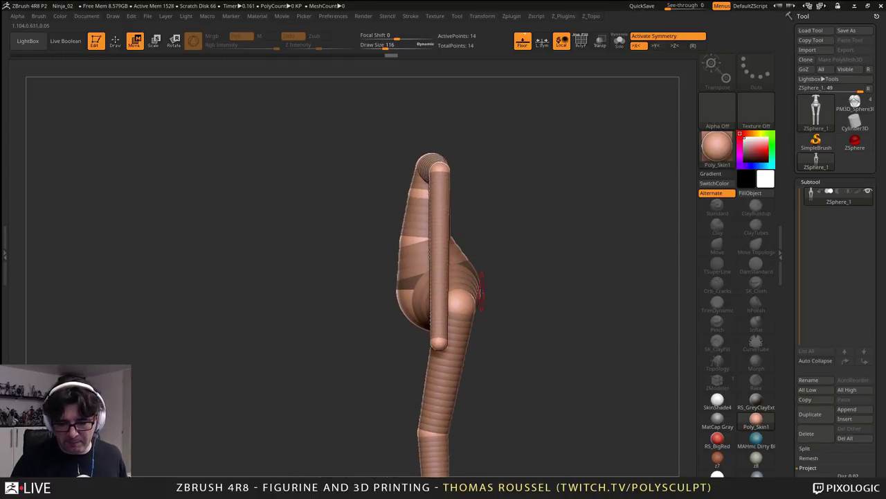
drag(461, 302, 453, 307)
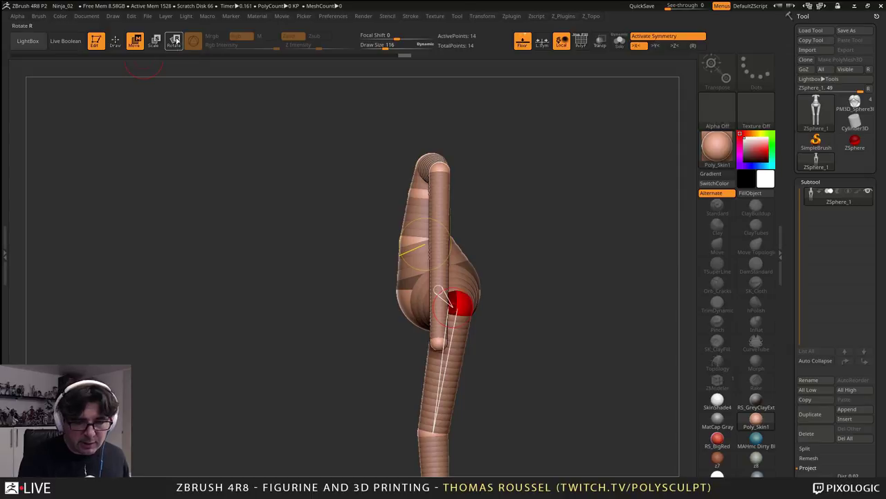
click(174, 47)
click(156, 46)
drag(305, 280, 384, 291)
shift+drag(512, 284, 547, 283)
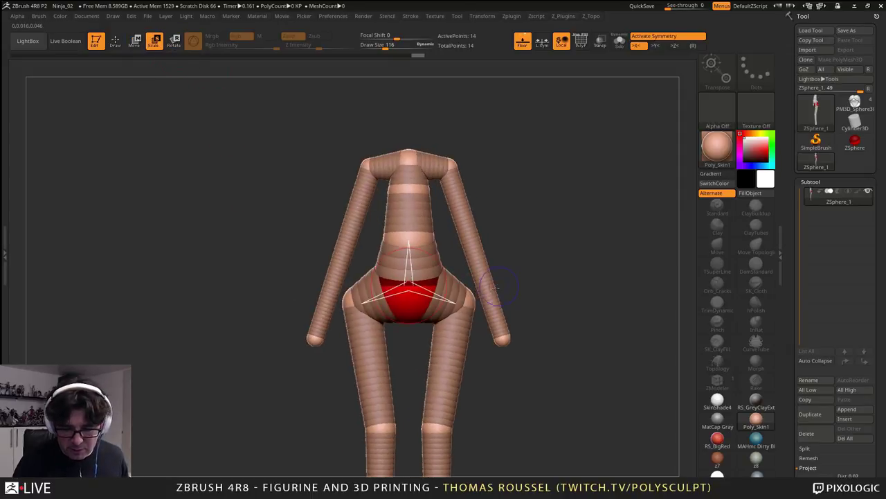
- Reposition the mirrored hip spheres beside the pelvis to refine the hip width
click(134, 42)
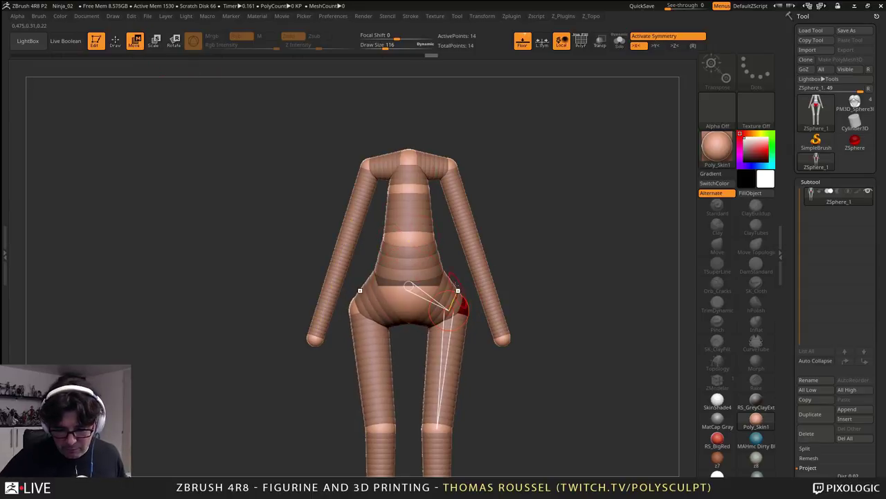
alt+drag(475, 396, 462, 356)
right_drag(445, 275, 361, 305)
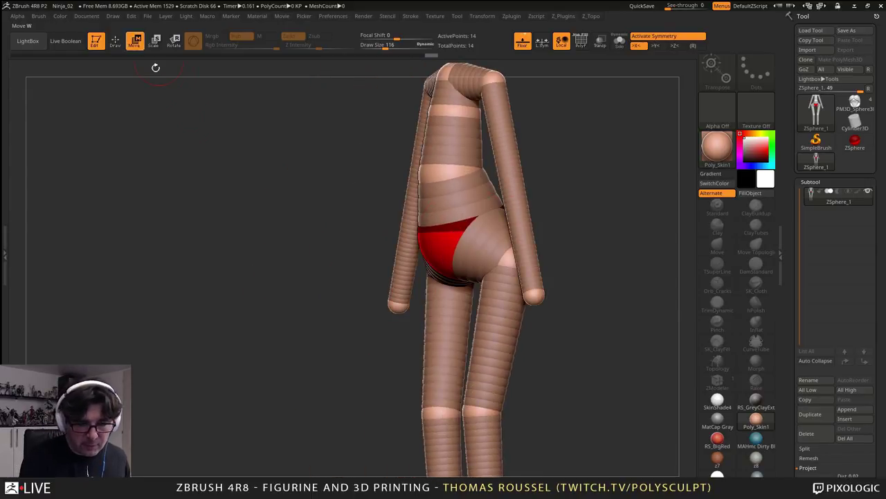
right_drag(159, 76, 206, 82)
- Insert mirrored mid-thigh spheres, enlarge them and move them outward to fill out the thighs
click(117, 43)
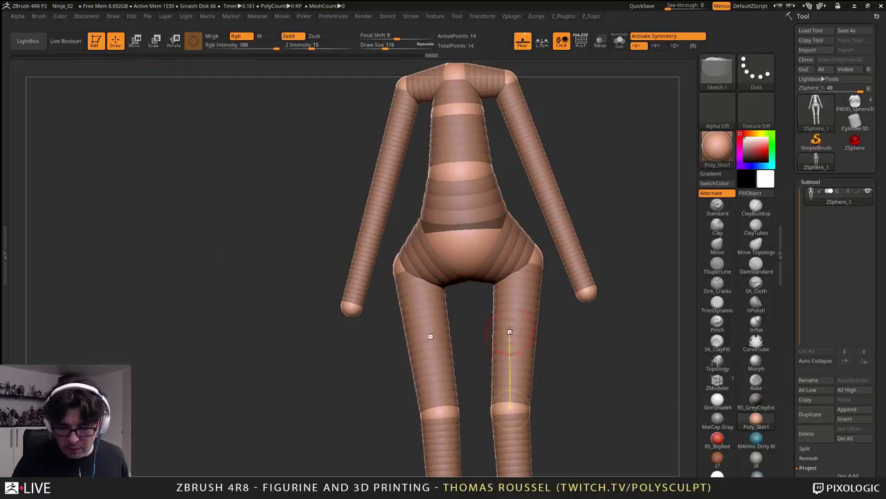
click(511, 339)
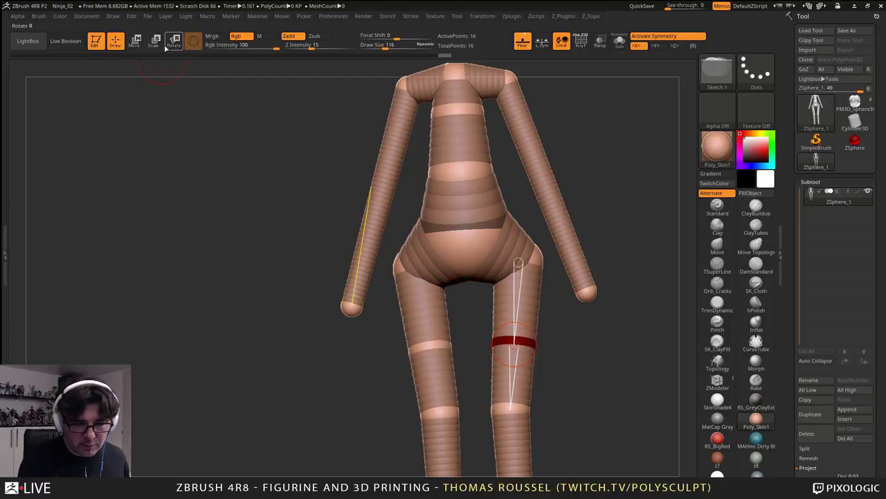
key(e)
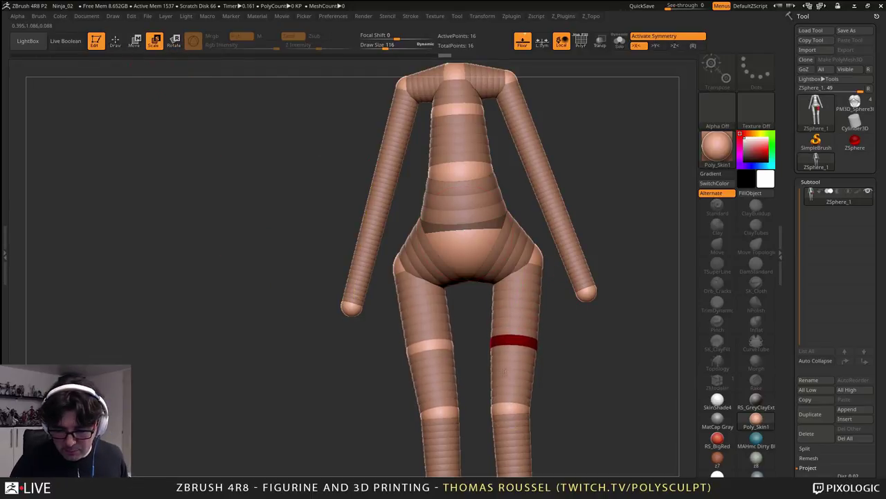
drag(505, 372, 527, 358)
right_drag(463, 271, 458, 288)
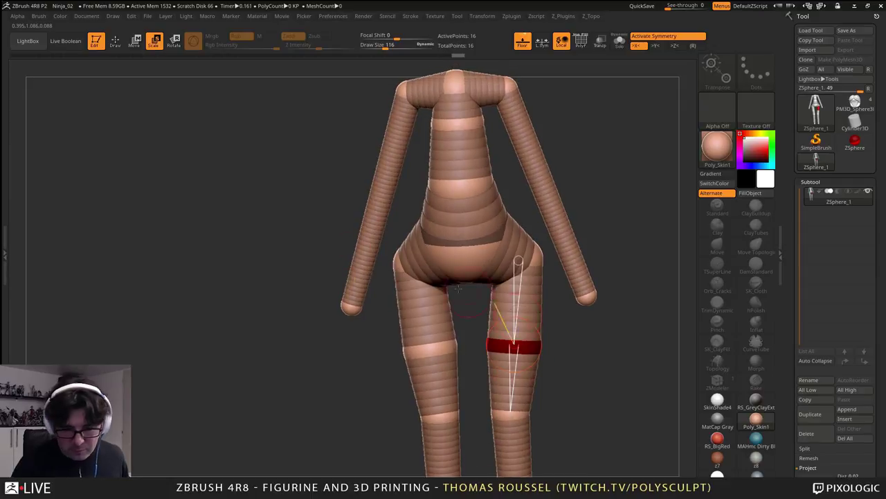
click(139, 46)
drag(537, 345, 541, 338)
alt+right_drag(542, 338, 500, 186)
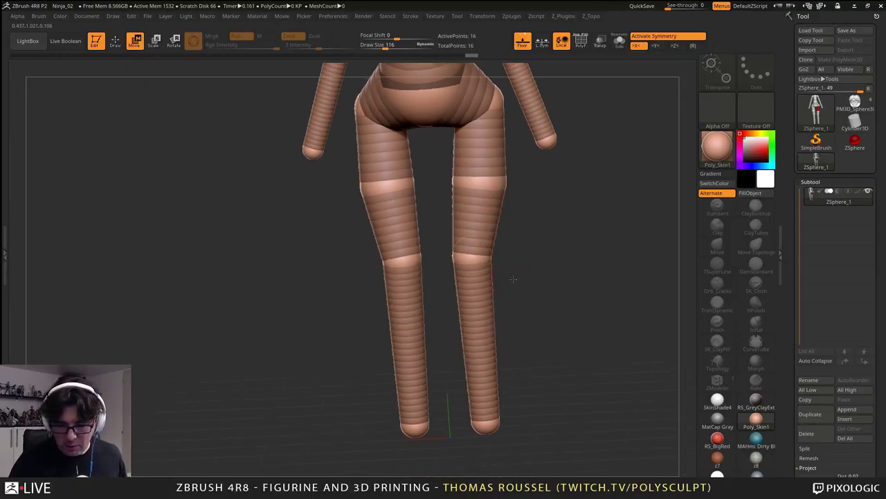
- Insert mirrored calf spheres below the knees, enlarge them and shift them and the ankles backward in profile
right_drag(514, 279, 474, 268)
key(q)
click(484, 295)
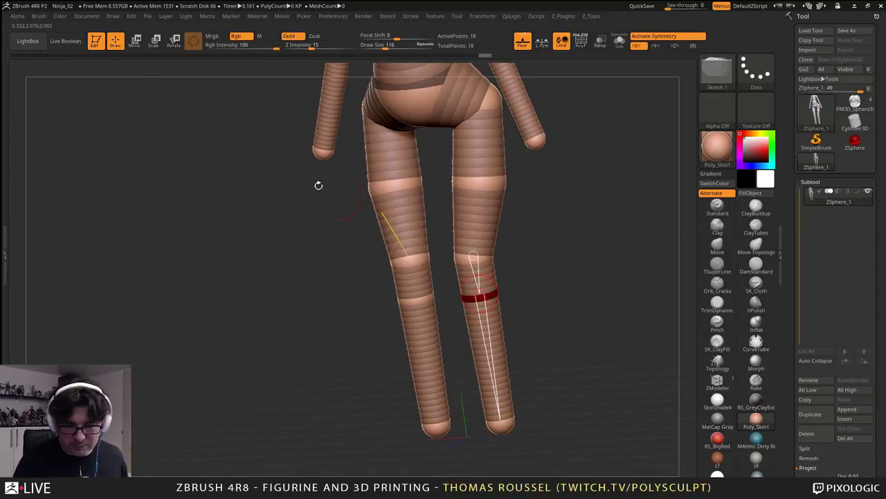
key(e)
drag(484, 297, 503, 319)
drag(547, 329, 440, 263)
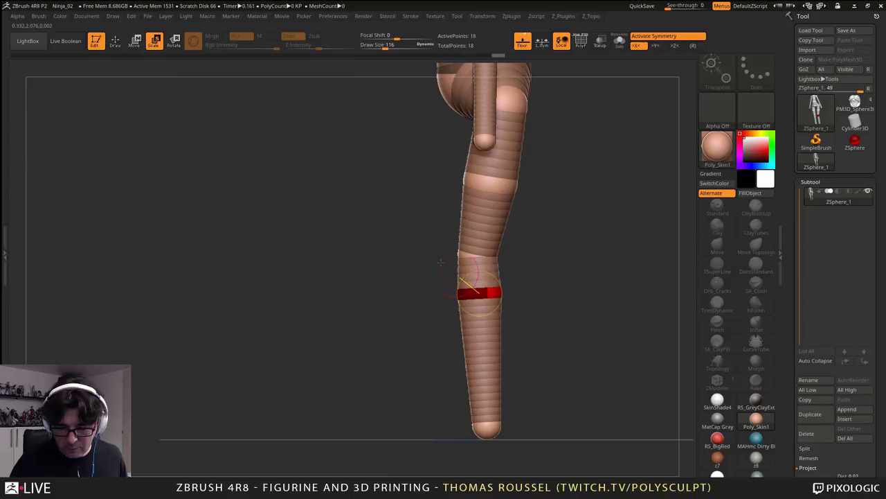
click(137, 43)
drag(481, 292, 491, 295)
mouse_move(487, 423)
mouse_down()
mouse_move(498, 420)
mouse_move(493, 428)
mouse_up()
drag(494, 299, 499, 301)
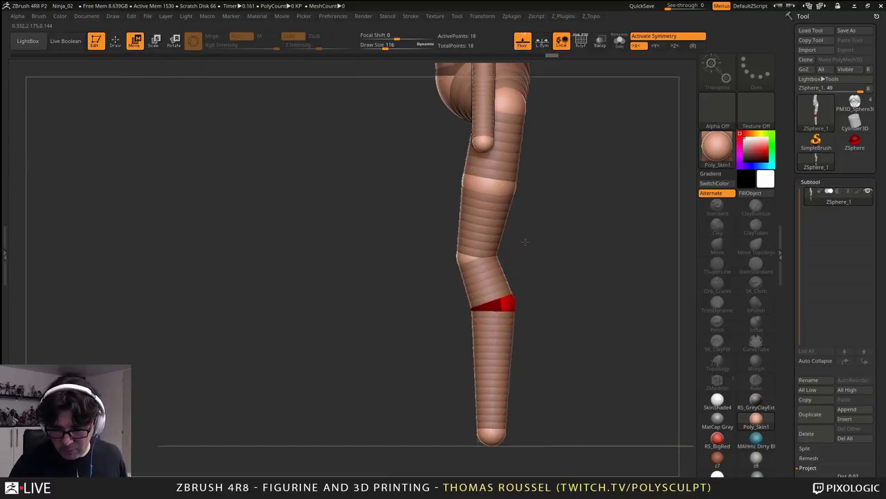
- Insert mirrored elbow spheres midway along both arms between the shoulders and hands
alt+drag(525, 242, 486, 319)
drag(445, 246, 433, 245)
alt+drag(486, 210, 475, 277)
drag(464, 277, 509, 276)
alt+drag(473, 210, 478, 236)
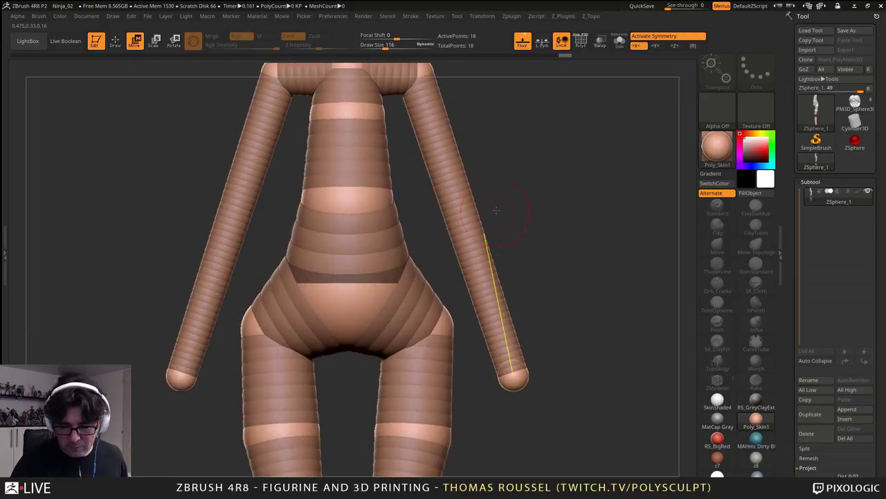
key(q)
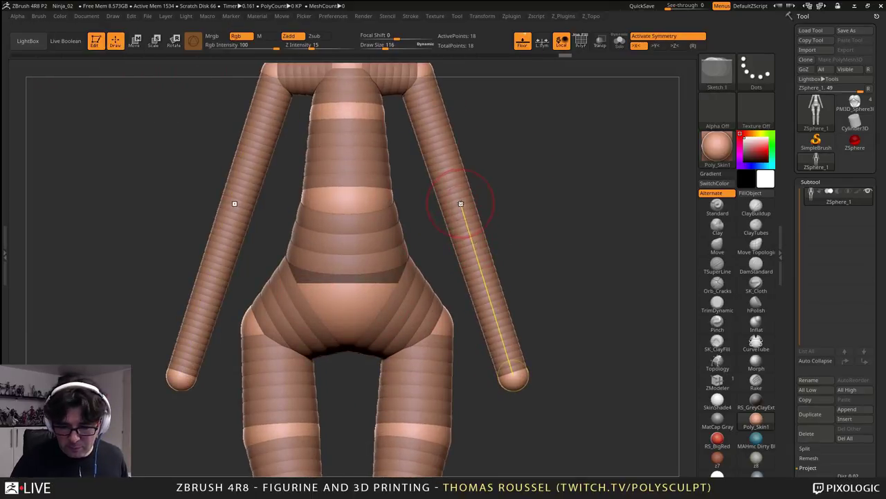
click(460, 204)
mouse_move(506, 205)
mouse_down()
mouse_move(485, 221)
mouse_move(492, 272)
mouse_move(492, 201)
mouse_up()
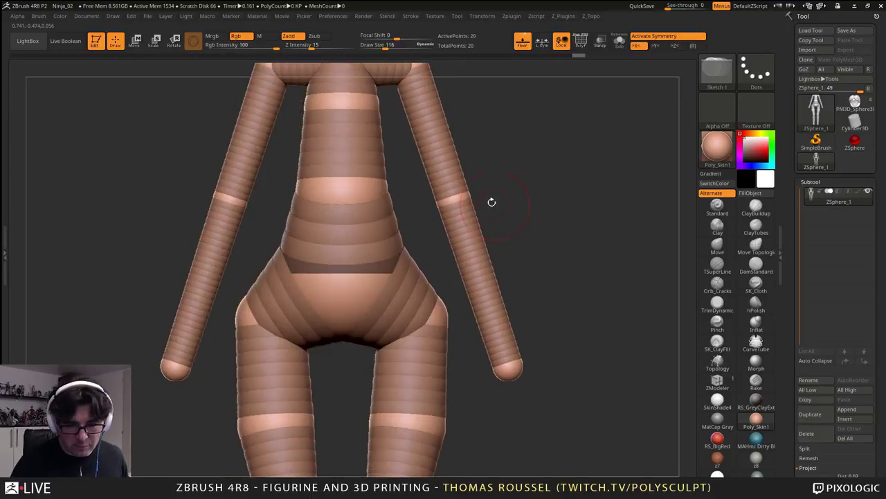
- Bend the arms by moving the hand spheres inward and forward in profile and shifting the elbows backward and outward
key(w)
drag(507, 366, 489, 364)
shift+drag(547, 361, 463, 360)
drag(356, 358, 309, 349)
drag(352, 196, 368, 197)
alt+drag(424, 166, 465, 188)
drag(496, 239, 507, 234)
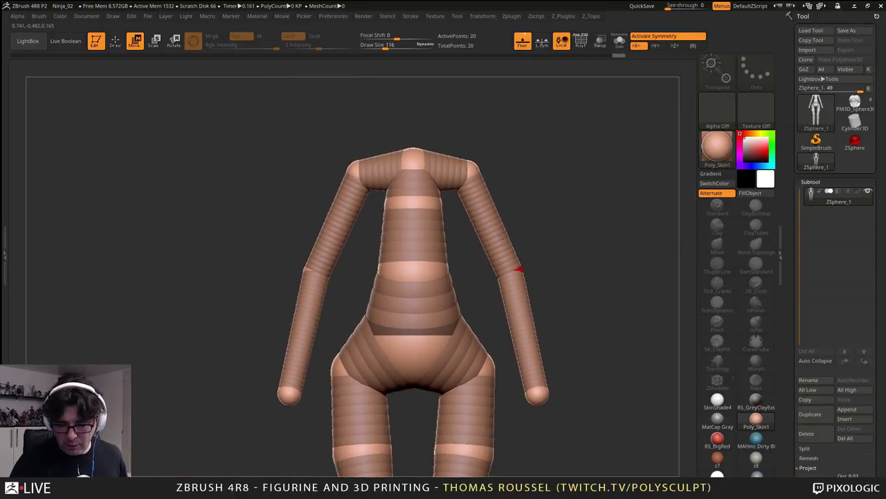
drag(523, 322, 535, 227)
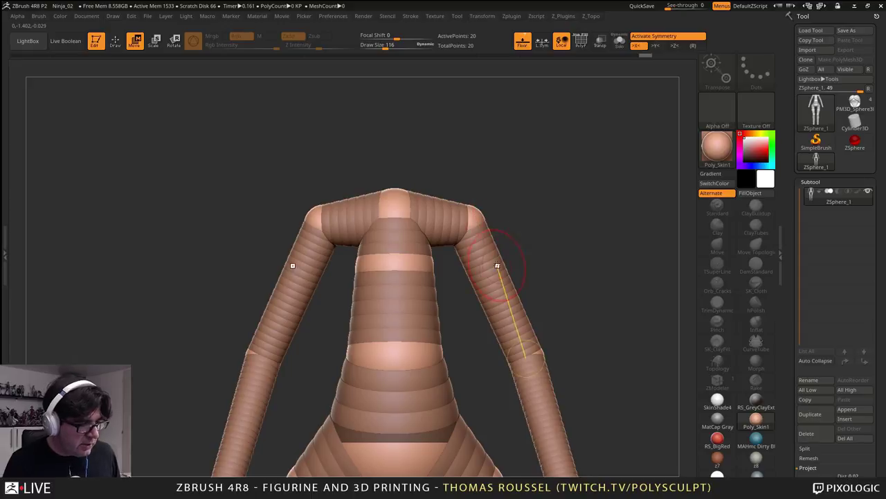
- Grow a neck from the top chest sphere, extend it upward and adjust the neck and shoulders in profile
mouse_move(497, 266)
alt+right_down()
mouse_move(513, 214)
mouse_move(499, 207)
mouse_move(459, 218)
mouse_move(487, 182)
alt+right_up()
click(117, 42)
right_drag(414, 216, 447, 235)
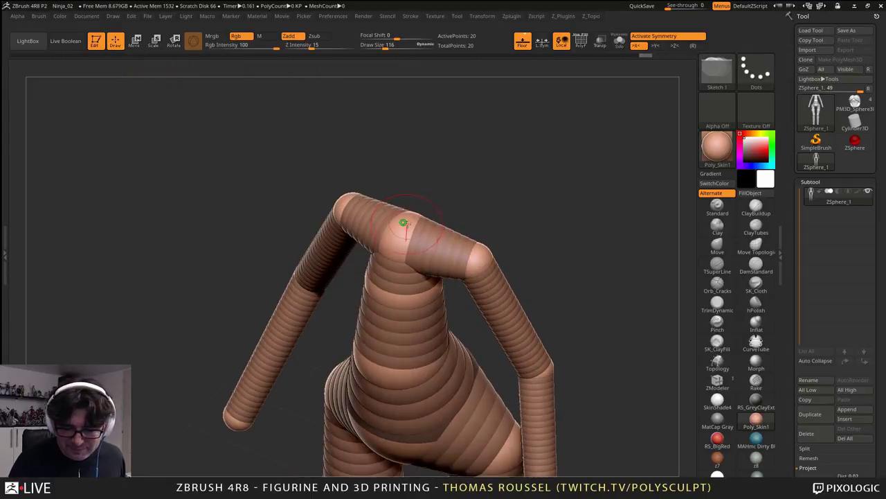
drag(403, 222, 402, 220)
drag(437, 217, 429, 152)
click(135, 41)
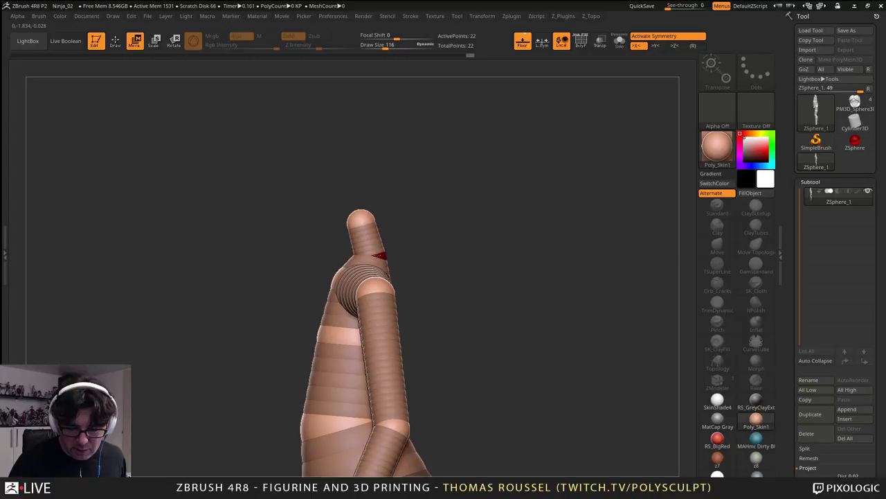
drag(380, 290, 385, 291)
drag(478, 239, 446, 258)
alt+drag(446, 258, 451, 298)
- Add a larger head sphere on top of the neck and position it slightly forward in profile
key(q)
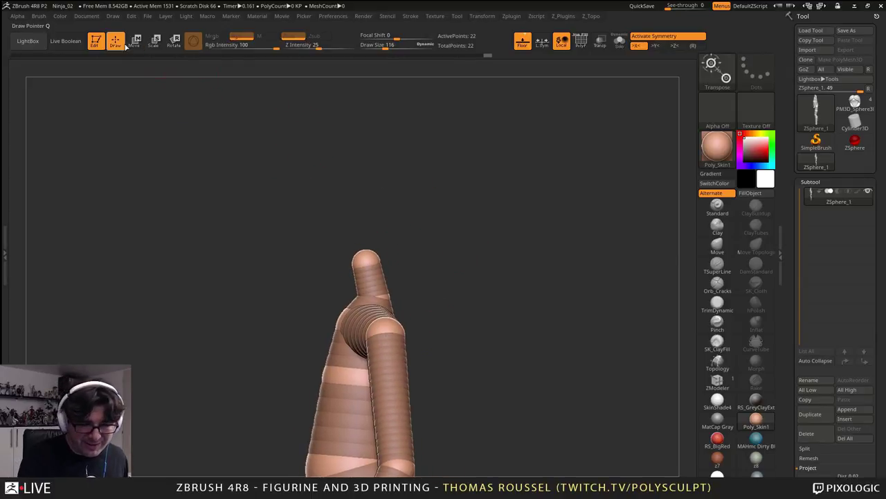
drag(309, 111, 394, 239)
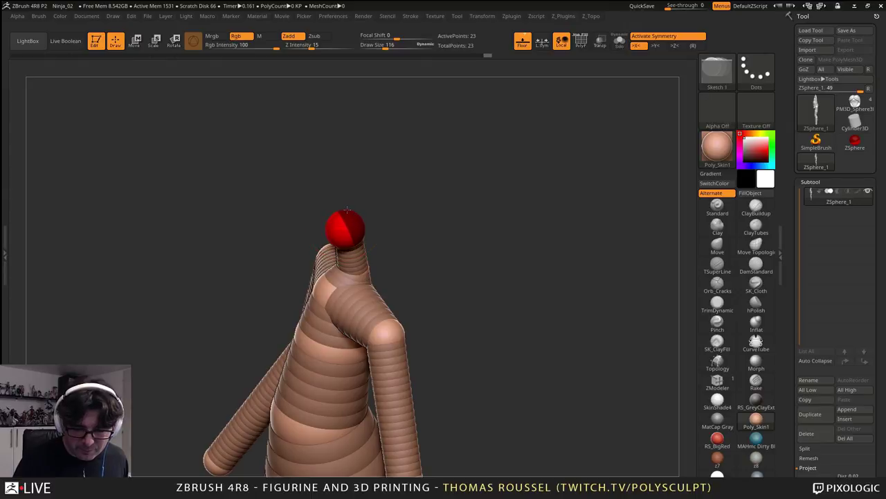
key(w)
drag(239, 65, 395, 139)
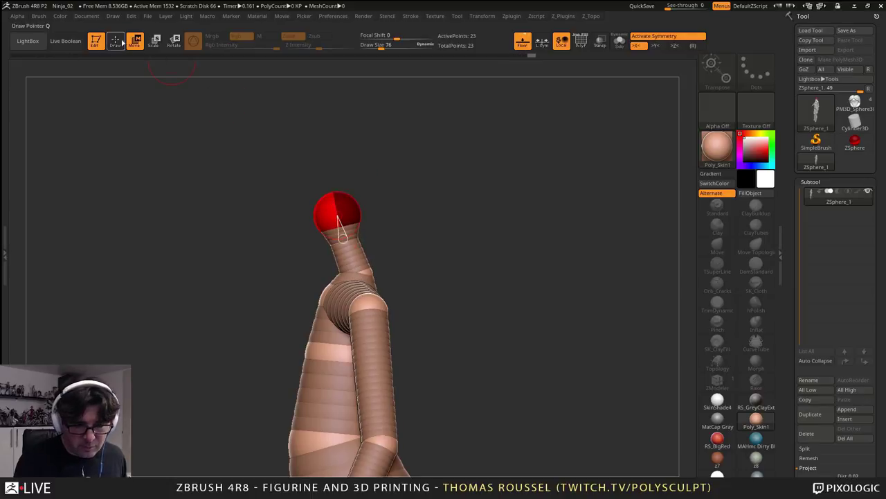
- Add a cranium sphere on the head, pull it up and back in profile to lengthen the head, and rescale it
click(123, 43)
drag(208, 83, 298, 153)
click(346, 195)
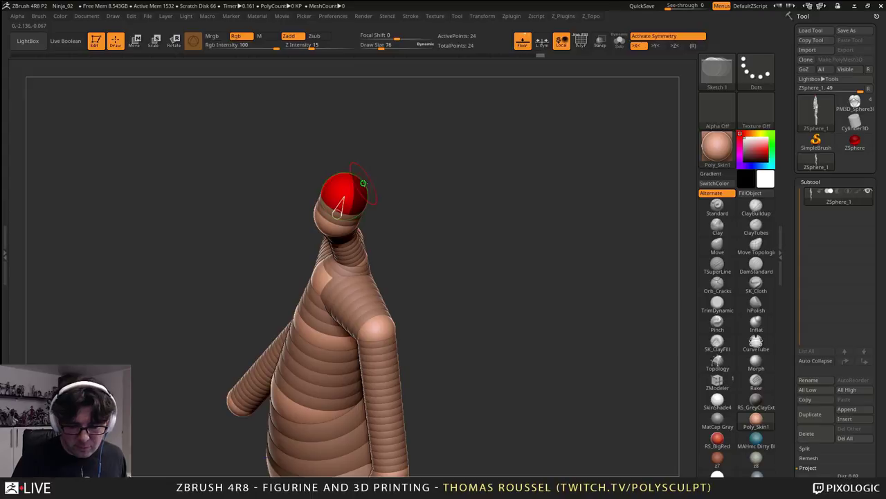
click(135, 43)
shift+drag(386, 153, 370, 147)
drag(345, 186, 360, 149)
drag(339, 208, 335, 264)
click(157, 46)
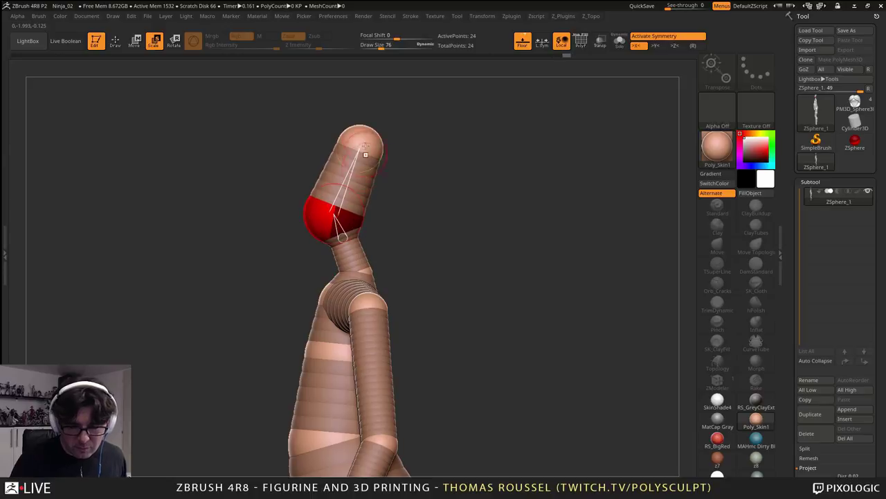
drag(365, 147, 366, 166)
- Draw mirrored foot spheres from the ankles, extend them forward in profile and adjust the heel position
shift+drag(380, 229, 495, 246)
mouse_move(495, 246)
alt+mouse_down()
mouse_move(524, 321)
mouse_move(530, 195)
mouse_move(547, 258)
alt+mouse_up()
click(115, 41)
mouse_move(305, 288)
mouse_down()
mouse_move(461, 375)
mouse_move(439, 392)
mouse_up()
click(461, 375)
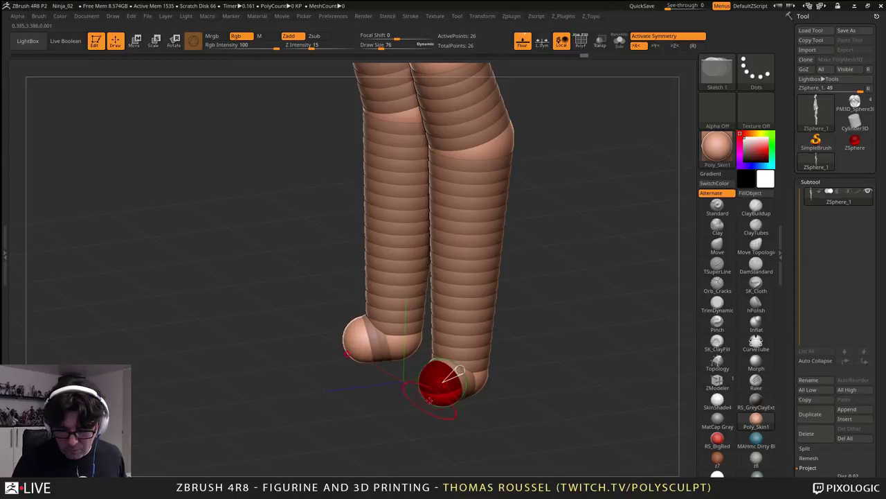
shift+right_drag(439, 392, 437, 384)
click(135, 40)
mouse_move(436, 396)
mouse_down()
mouse_move(416, 388)
mouse_move(361, 398)
mouse_up()
drag(475, 386, 480, 384)
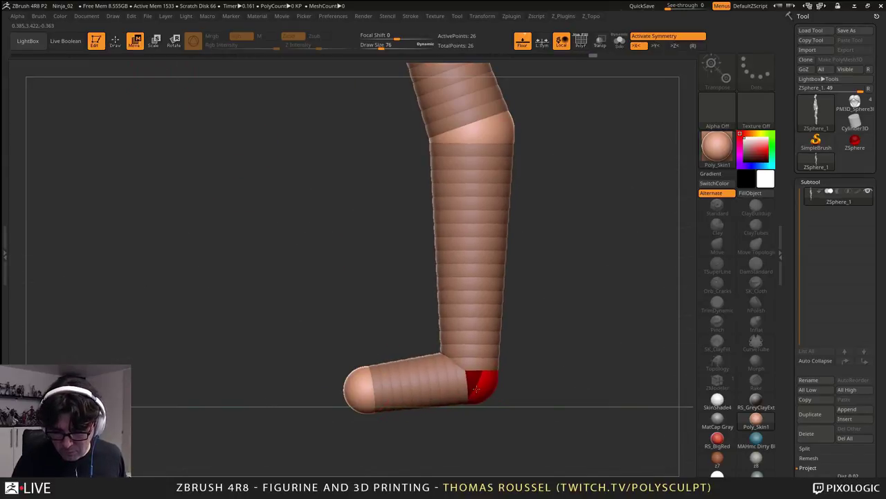
- Scale down the mirrored ankle spheres to slim the lower legs
ctrl+right_drag(504, 320, 498, 289)
drag(497, 289, 271, 189)
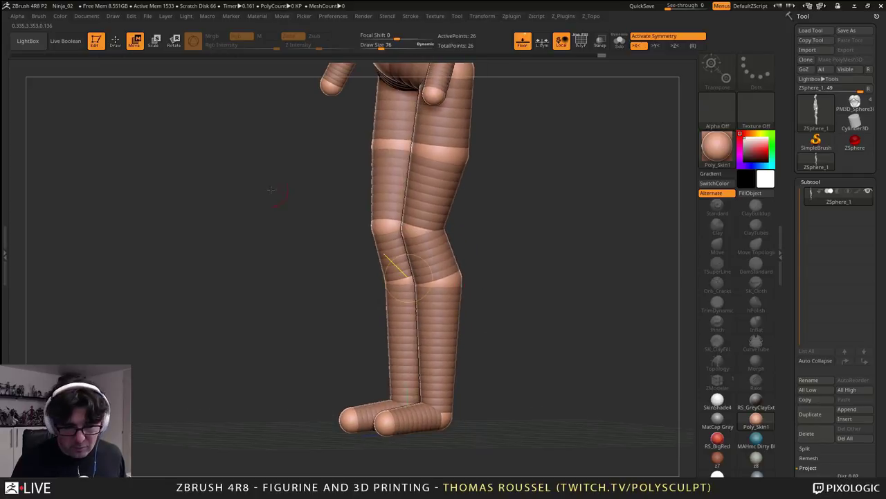
click(154, 40)
drag(433, 407, 422, 416)
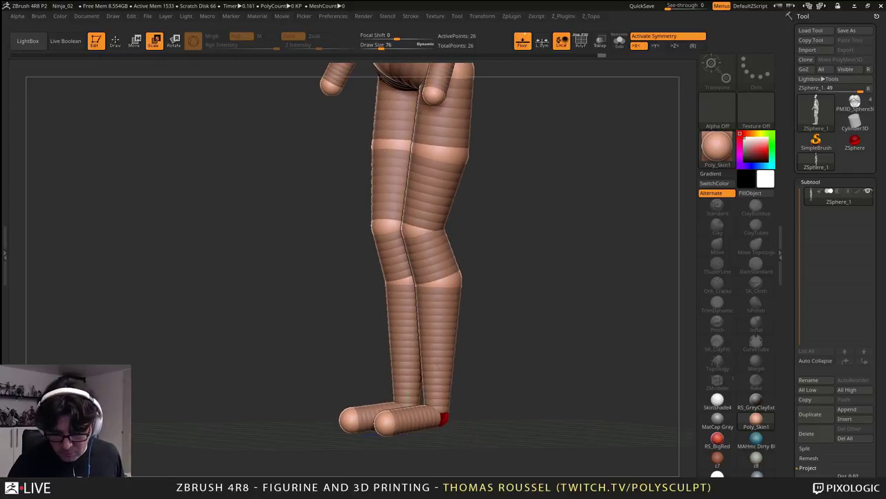
- Raise the pelvis and mirrored hip spheres to lengthen the legs in front view
drag(505, 297, 533, 280)
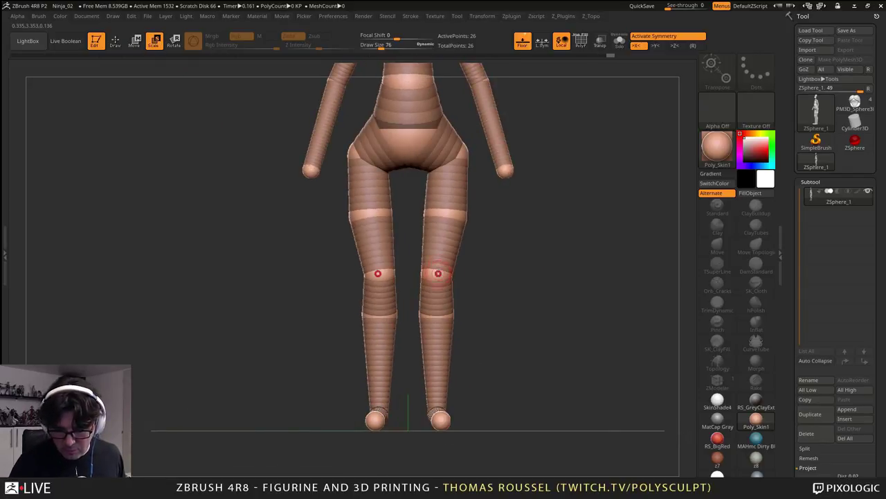
alt+drag(500, 244, 439, 378)
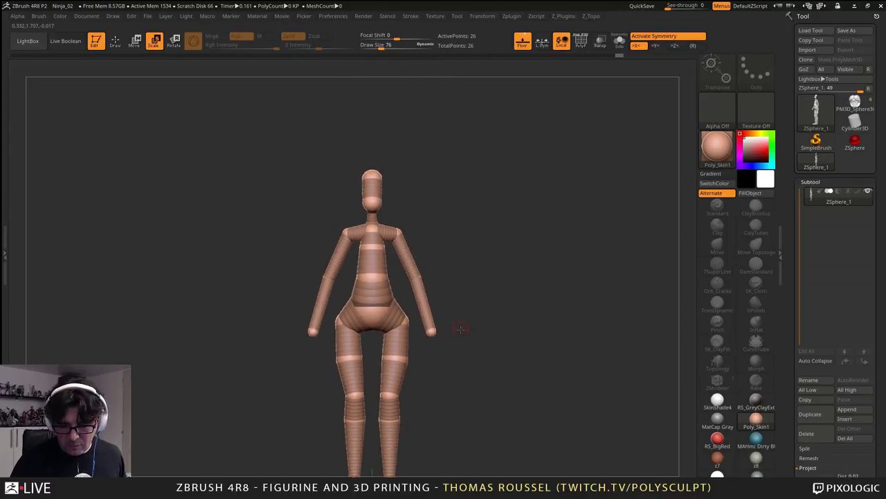
alt+drag(452, 335, 475, 306)
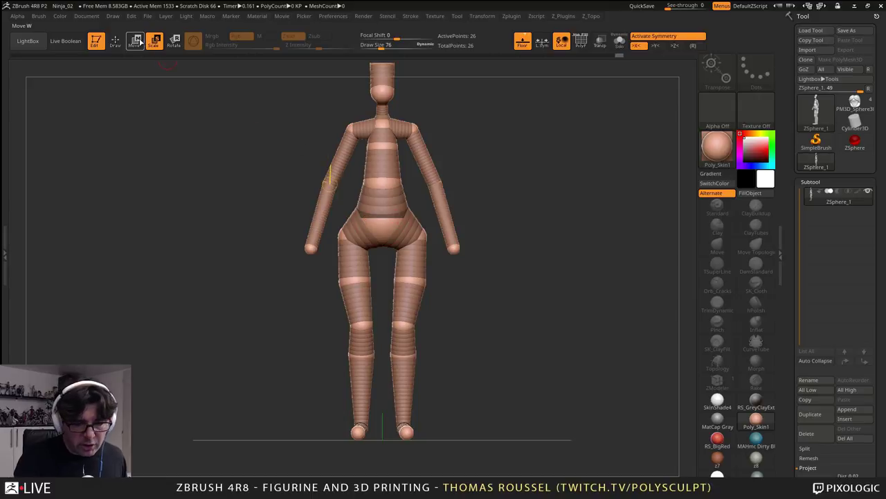
click(137, 41)
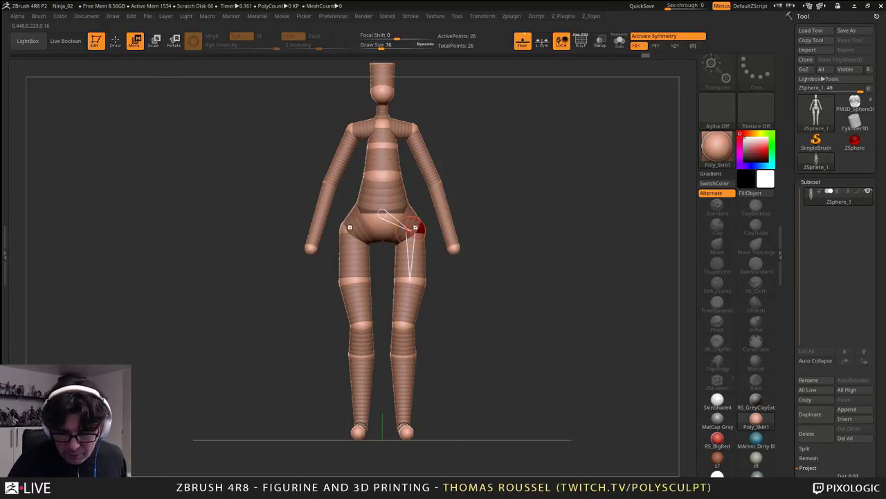
drag(420, 229, 388, 209)
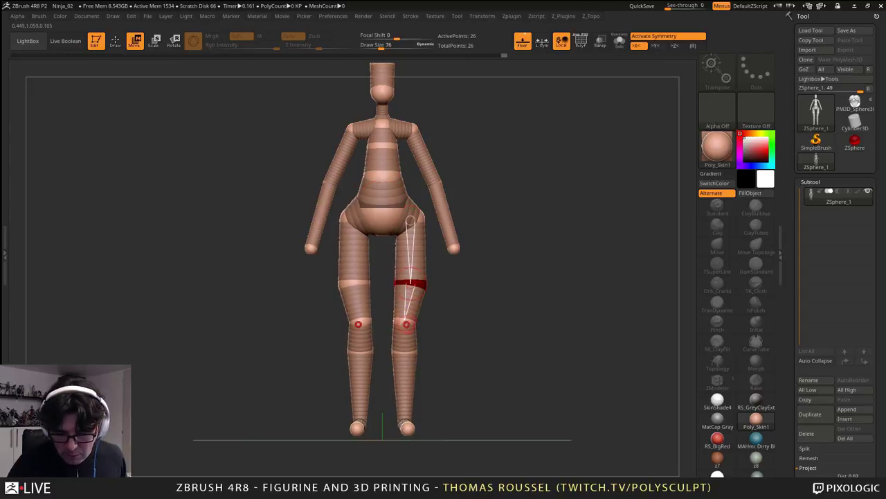
- Rebalance the leg proportions by raising the mid-thigh spheres and lowering the knee, calf and foot spheres
drag(407, 324, 408, 328)
drag(414, 280, 416, 274)
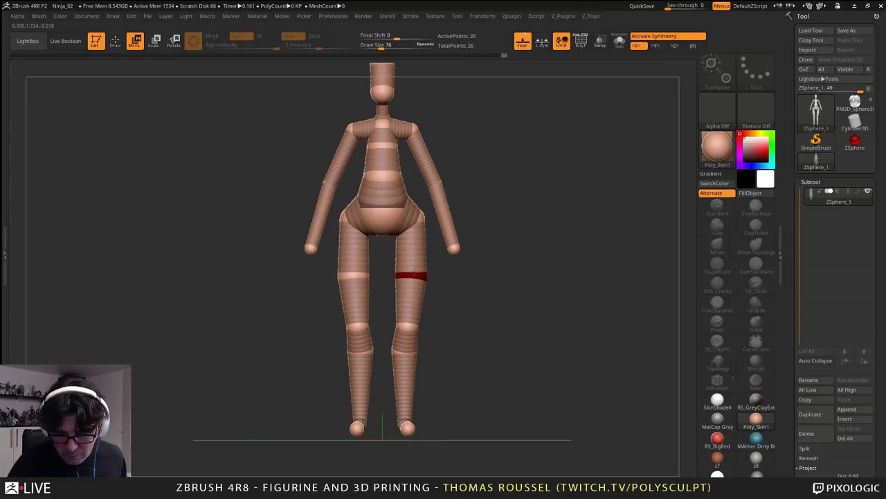
drag(407, 428, 407, 434)
drag(394, 351, 396, 357)
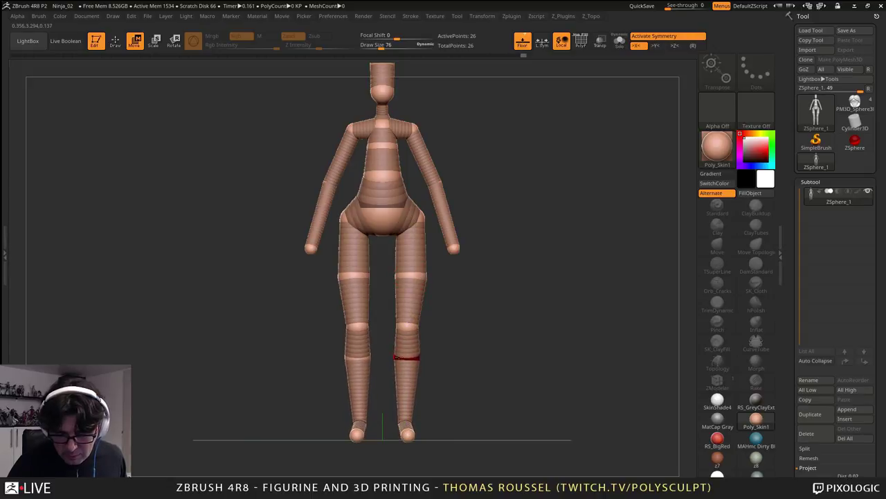
- Insert mirrored wrist spheres near the ends of the forearms and move the hand spheres down to lengthen the hands
drag(481, 257, 436, 279)
key(q)
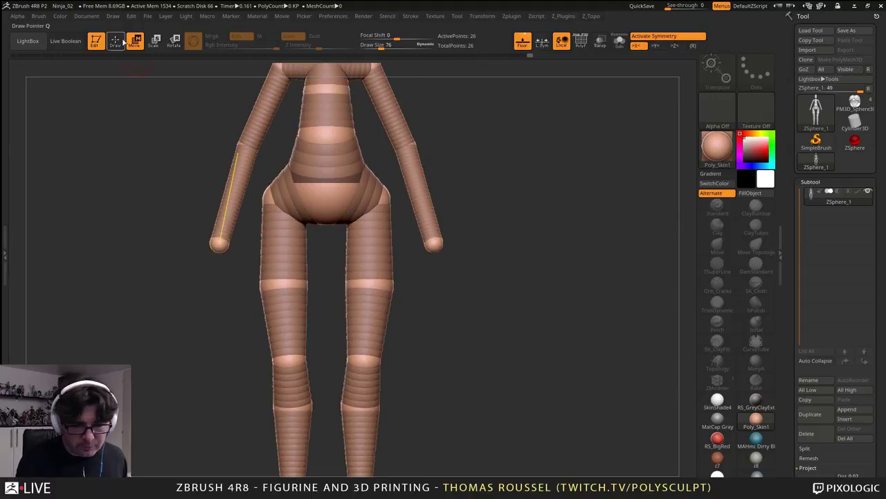
click(136, 40)
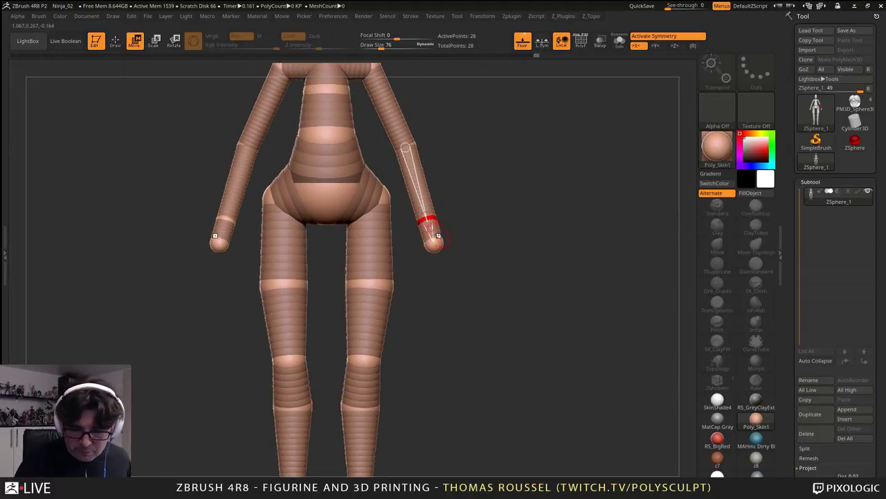
drag(433, 242, 424, 280)
alt+drag(462, 238, 430, 245)
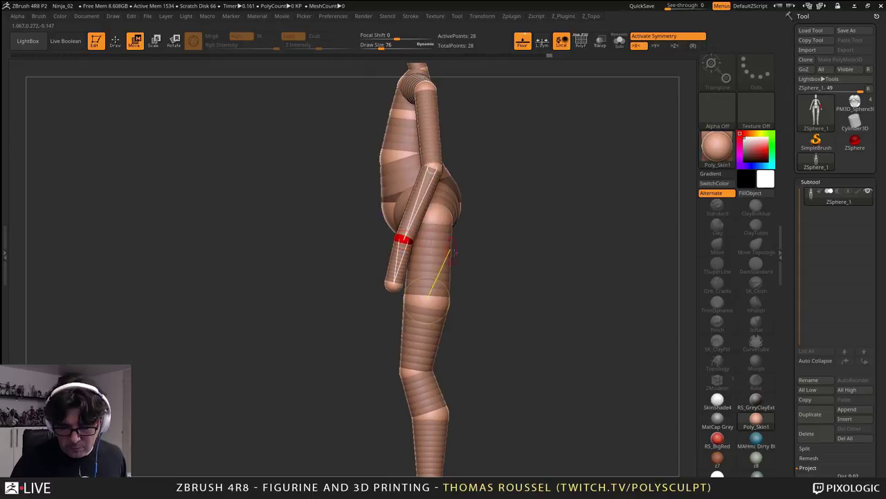
- Lower the mirrored ankle spheres slightly in profile
alt+drag(469, 309, 446, 193)
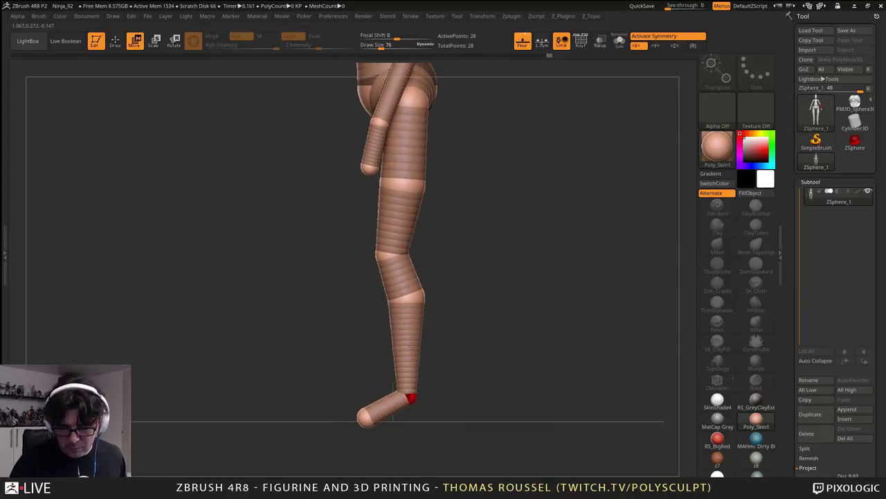
drag(412, 394, 411, 400)
shift+drag(460, 229, 518, 286)
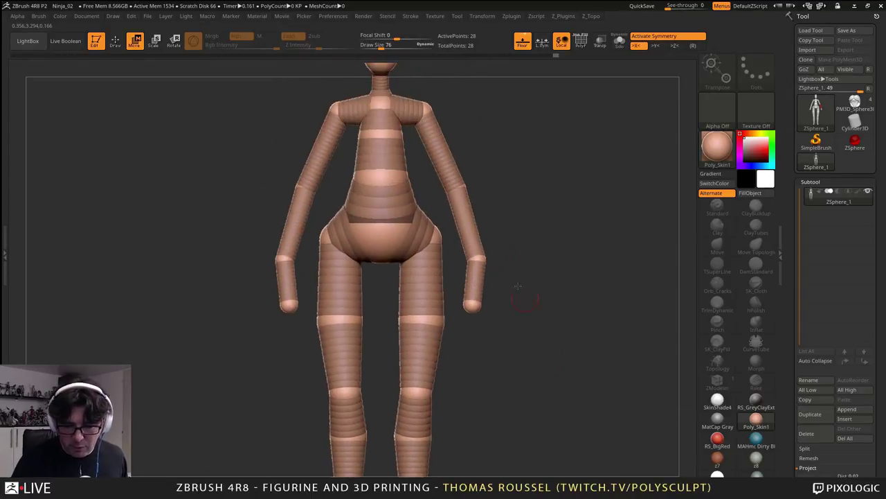
- Move the mirrored hip and mid-thigh spheres inward to narrow the gap between the thighs
alt+drag(458, 102, 446, 160)
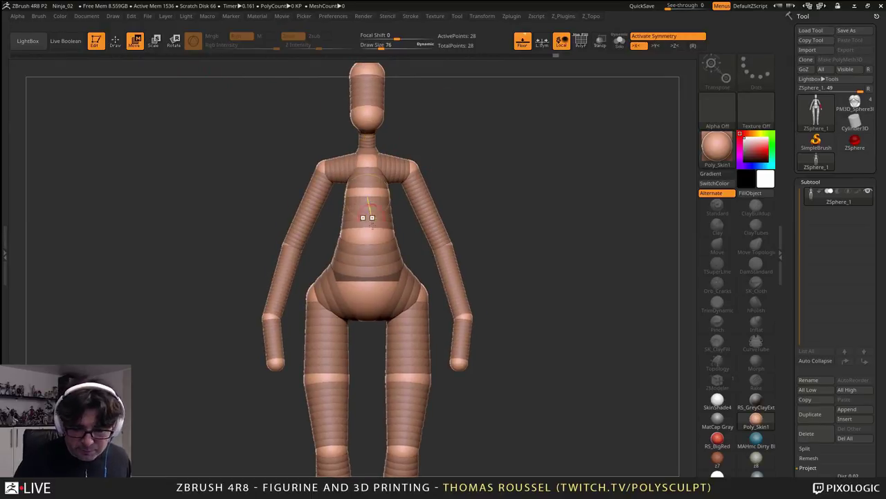
drag(369, 297, 410, 294)
drag(421, 375, 412, 373)
drag(478, 374, 423, 367)
alt+drag(478, 277, 477, 308)
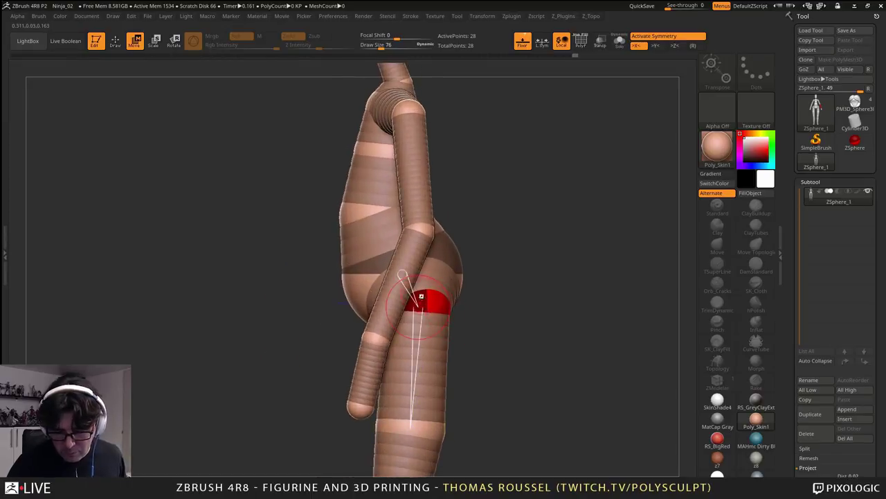
- Scale down the central pelvis and waist spheres to slim the lower torso
click(157, 41)
drag(368, 286, 361, 257)
drag(354, 214, 350, 200)
- Adjust the mirrored knee and calf spheres in front view to straighten the legs
drag(460, 250, 449, 269)
drag(353, 356, 357, 350)
key(w)
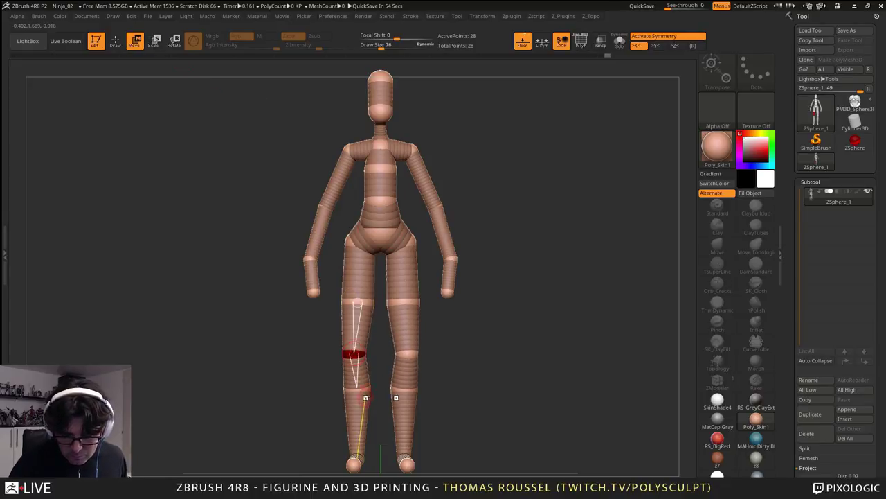
drag(365, 397, 354, 389)
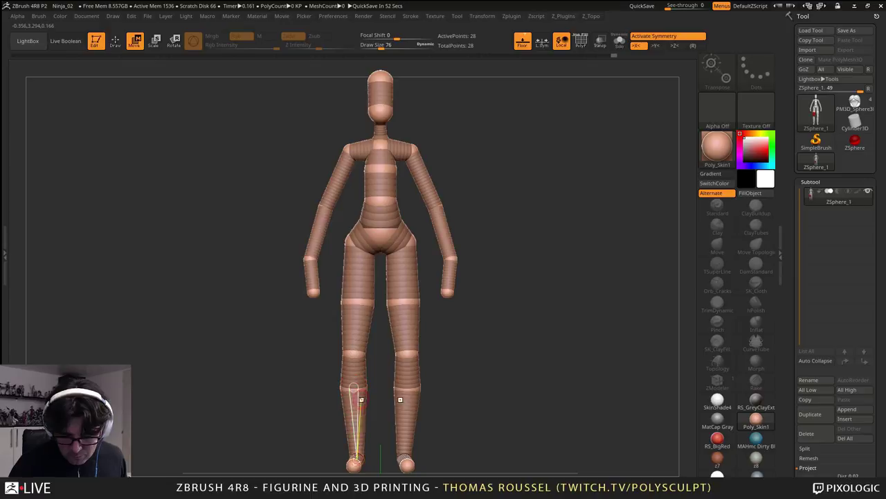
drag(414, 387, 507, 278)
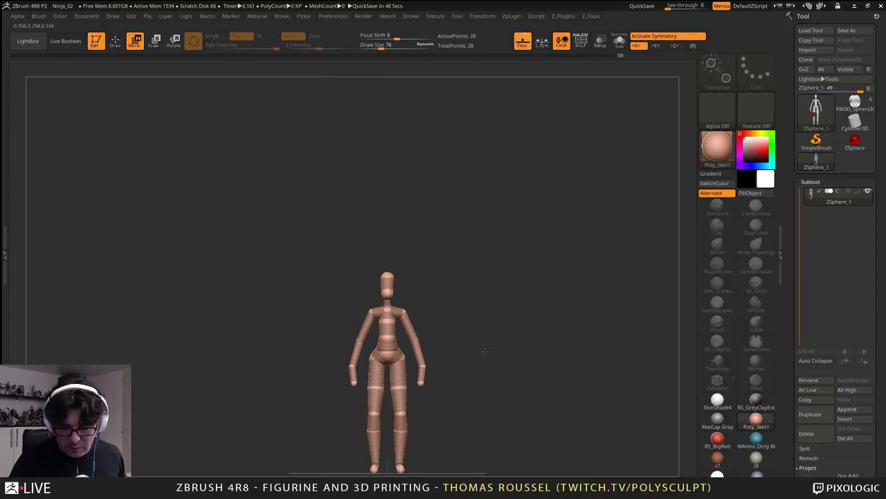
mouse_move(485, 352)
alt+mouse_down()
mouse_move(494, 261)
mouse_move(503, 295)
mouse_move(486, 346)
alt+mouse_up()
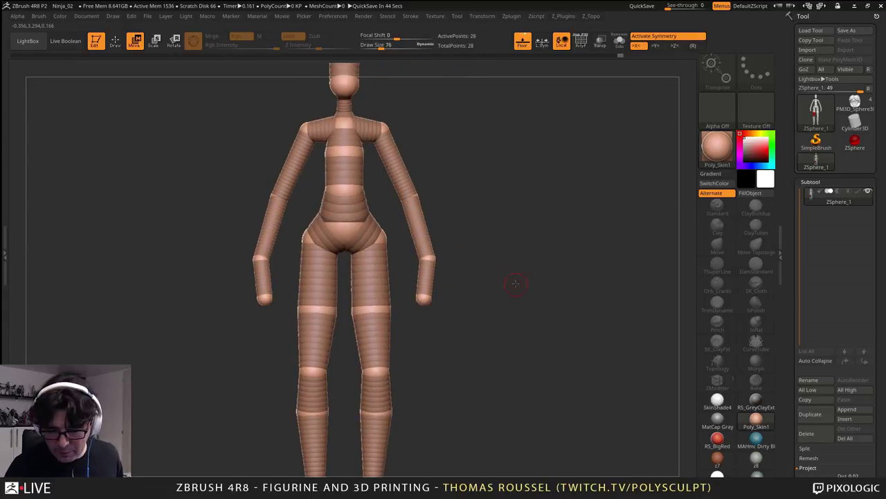
mouse_move(515, 282)
mouse_down()
mouse_move(467, 333)
mouse_move(467, 306)
mouse_move(522, 285)
mouse_up()
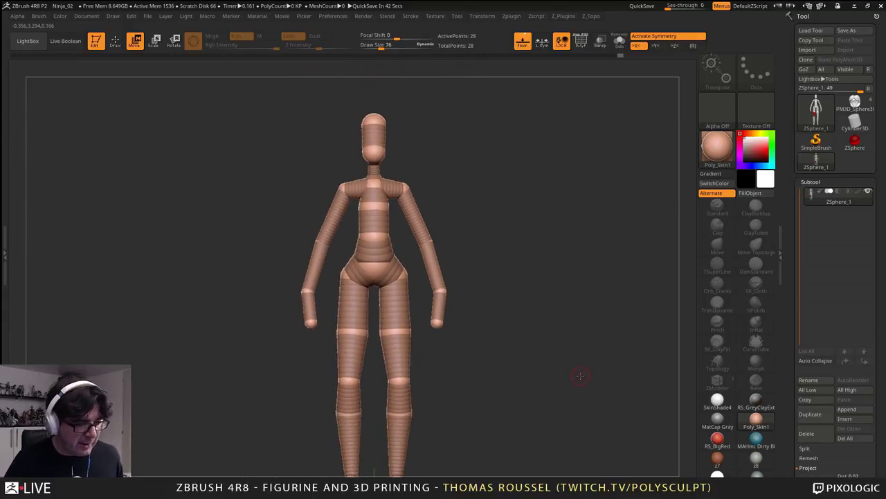
- Preview the adaptive skin mesh generated from the ZSphere mannequin and inspect the torso and hips
drag(506, 324, 536, 291)
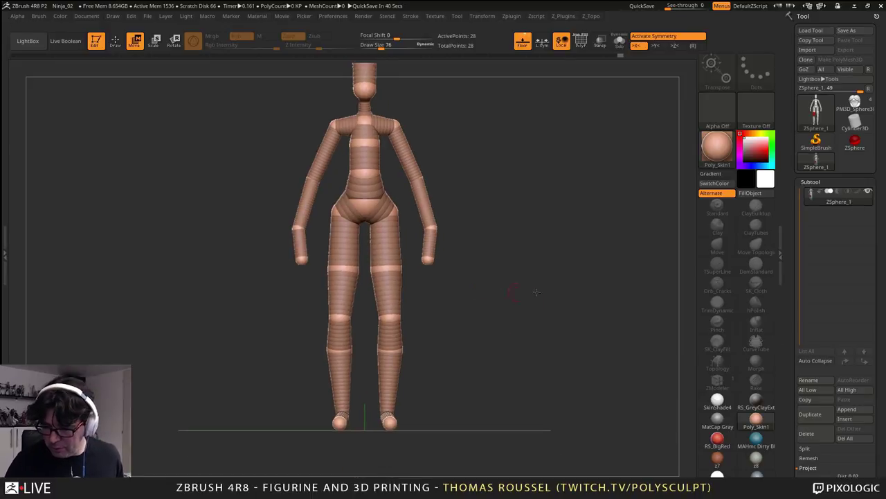
drag(869, 387, 874, 275)
drag(857, 331, 857, 312)
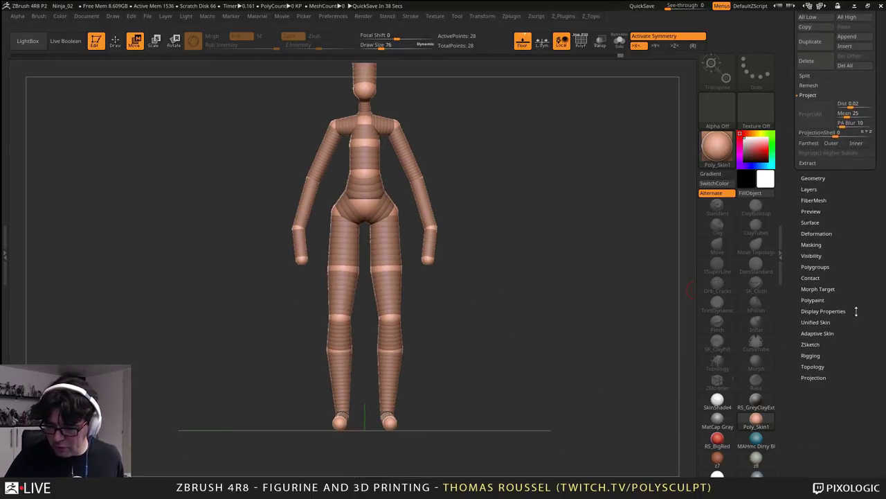
alt+drag(453, 313, 471, 339)
key(a)
alt+drag(499, 239, 469, 368)
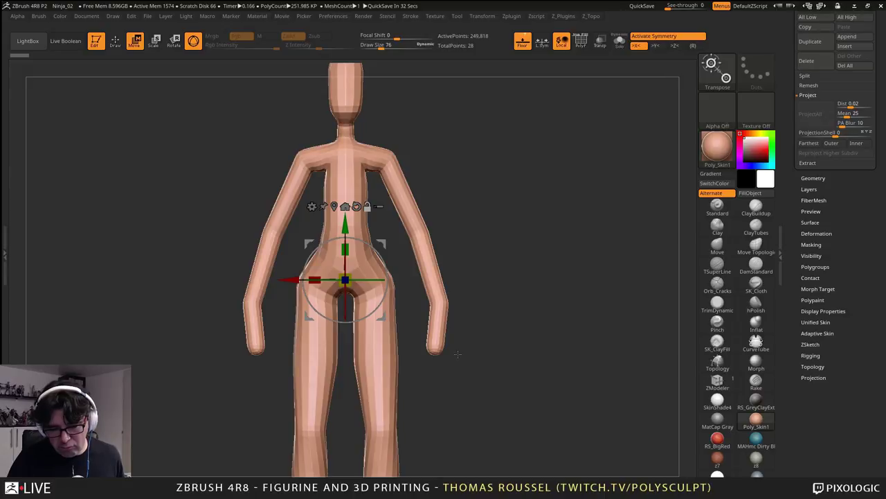
alt+drag(484, 214, 573, 268)
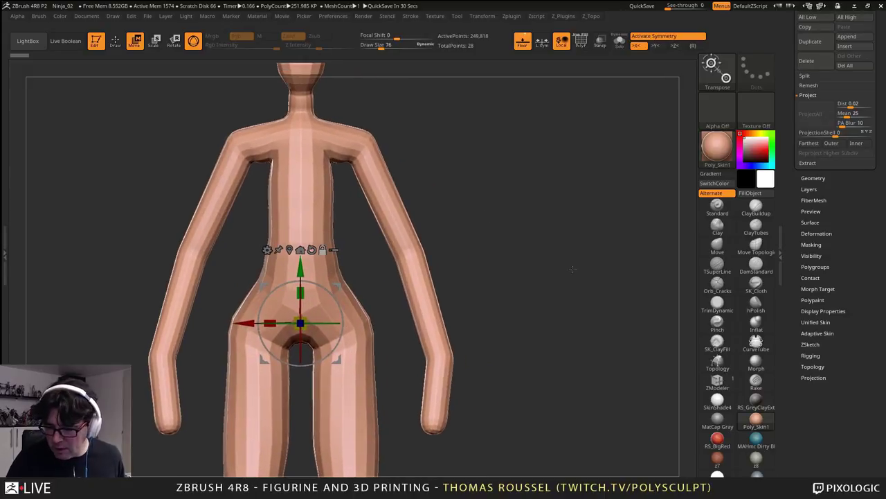
- Turn off the adaptive skin preview and set its DynaMesh resolution to 0
click(817, 334)
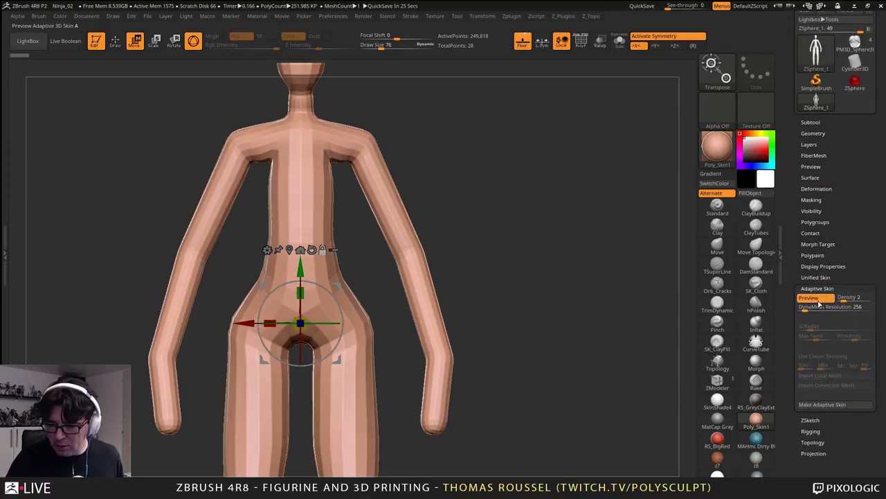
click(817, 306)
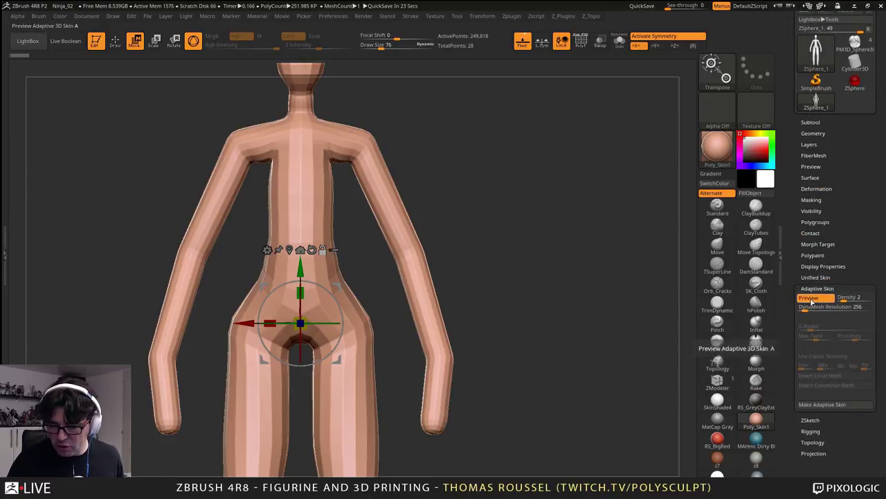
click(808, 298)
text(0)
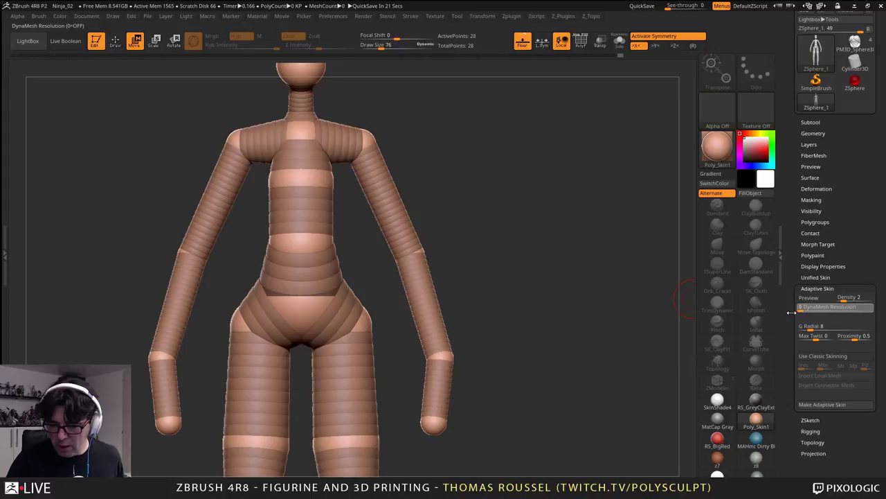
key(Return)
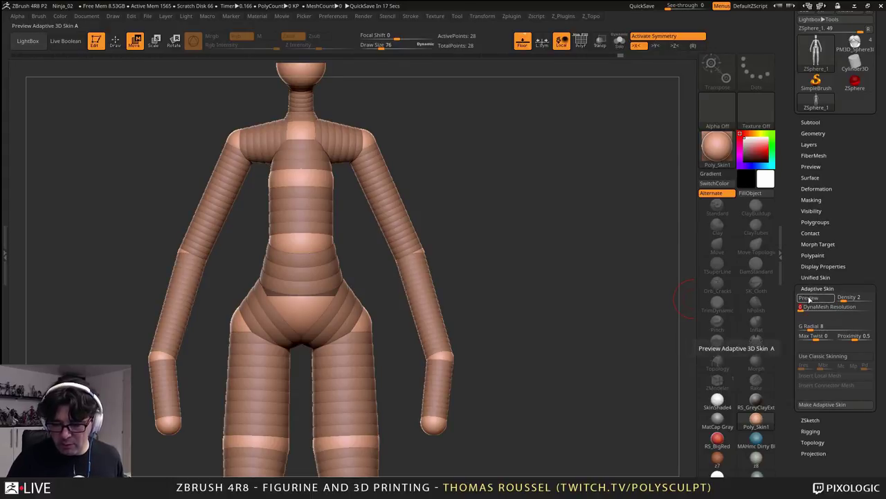
- Preview the adaptive skin again with the polyframe displayed to check its topology
click(808, 297)
key(shift+f)
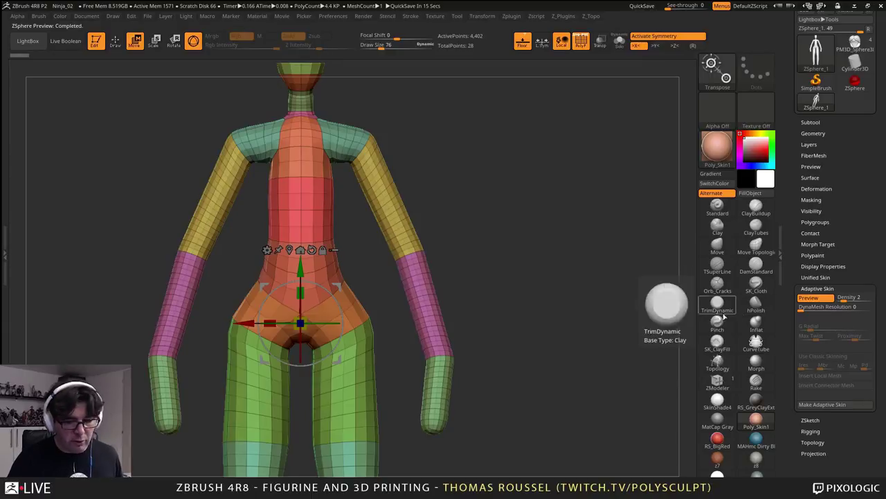
alt+drag(514, 353, 529, 365)
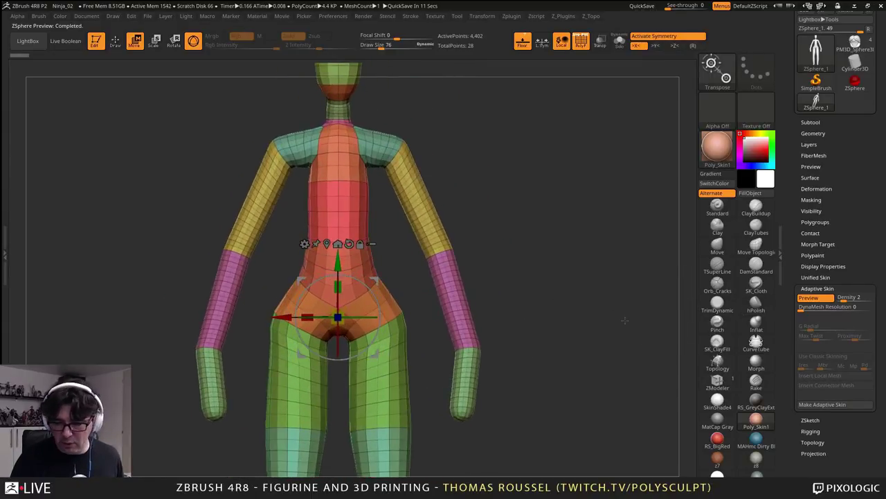
- Reduce the adaptive skin density to 1 and convert the previewed body into a PolyMesh3D
drag(844, 298, 827, 314)
alt+drag(526, 359, 491, 405)
drag(846, 135, 843, 237)
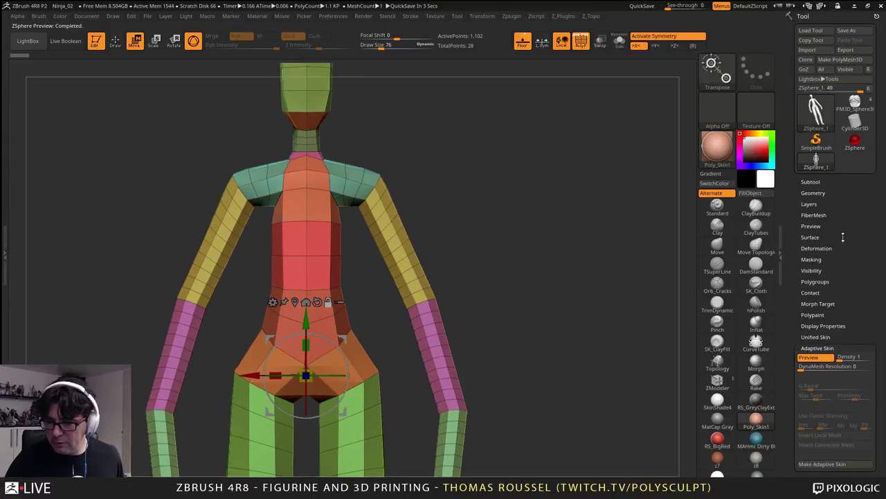
click(841, 61)
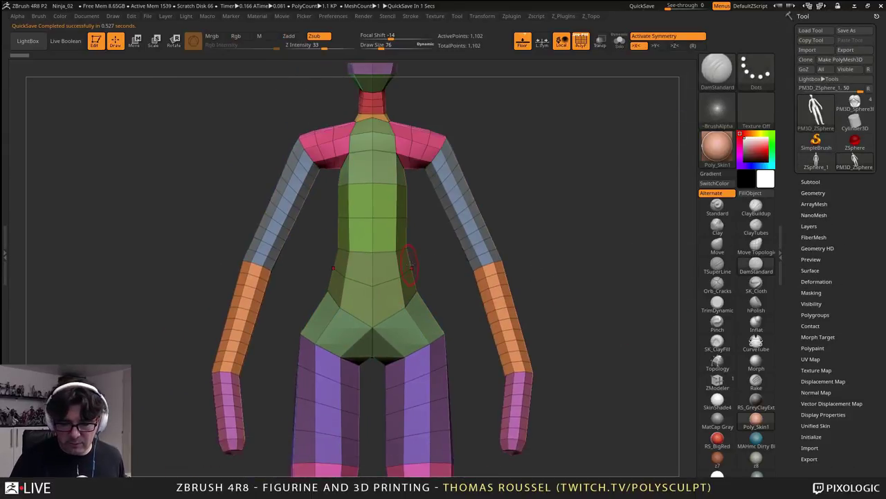
- Widen the sides of the ribcage and waist symmetrically using the Move brush at draw size 177
alt+drag(601, 220, 557, 285)
click(717, 245)
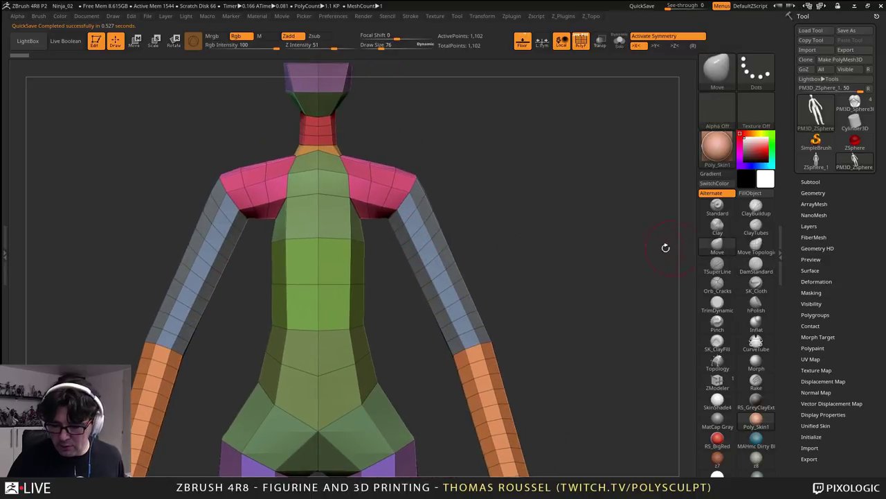
key(s)
drag(646, 254, 658, 256)
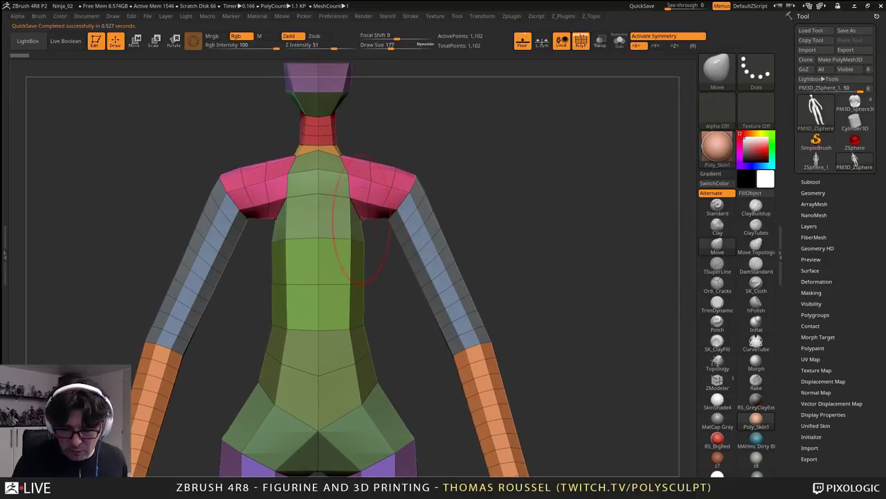
drag(361, 218, 375, 240)
drag(364, 285, 372, 286)
drag(365, 330, 373, 331)
mouse_move(375, 370)
mouse_down()
mouse_move(414, 415)
mouse_move(426, 278)
mouse_up()
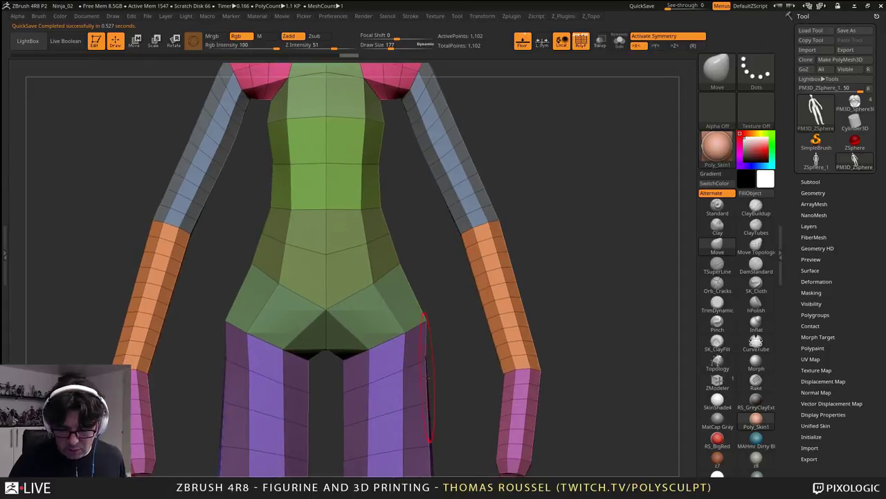
- Reshape the outer hips and thighs with the Move brush at draw size 300, and hide the polyframe
mouse_move(426, 377)
mouse_down()
mouse_move(452, 377)
mouse_move(444, 387)
mouse_move(440, 377)
mouse_up()
key(s)
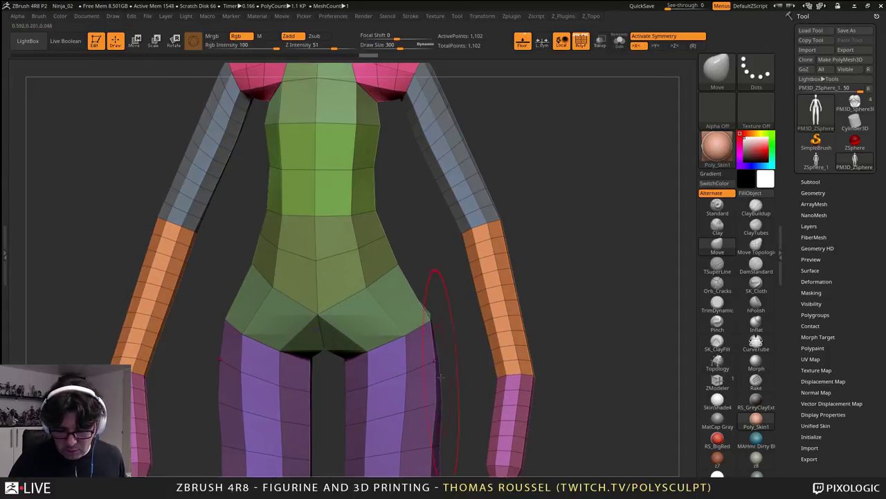
drag(441, 411, 451, 417)
alt+drag(454, 401, 459, 297)
mouse_move(449, 372)
mouse_down()
mouse_move(458, 397)
mouse_move(427, 454)
mouse_up()
key(shift+f)
right_click(421, 387)
- Refine the abdomen's profile and the sides of the ribcage and waist with the Move brush at draw size 225
mouse_move(447, 280)
alt+mouse_down()
mouse_move(428, 411)
mouse_move(319, 263)
alt+mouse_up()
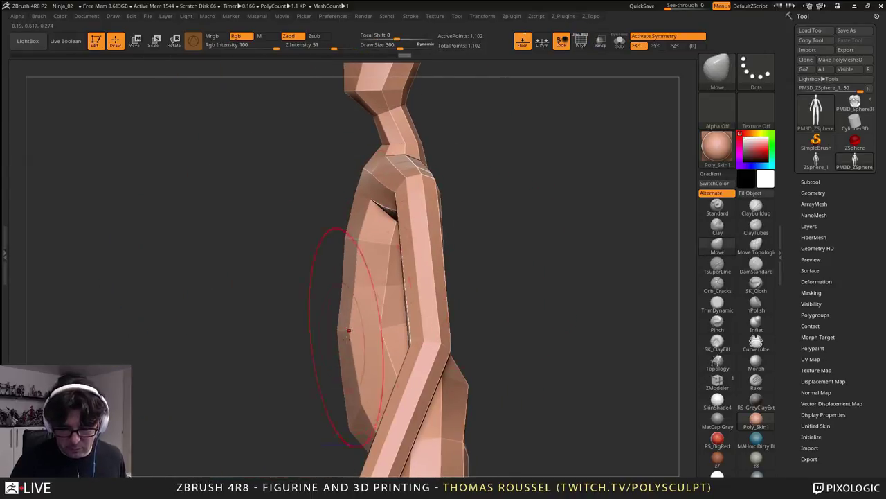
mouse_move(340, 336)
mouse_down()
mouse_move(439, 245)
mouse_move(522, 309)
mouse_up()
mouse_move(503, 74)
alt+mouse_down()
mouse_move(416, 259)
mouse_move(414, 240)
alt+mouse_up()
key(s)
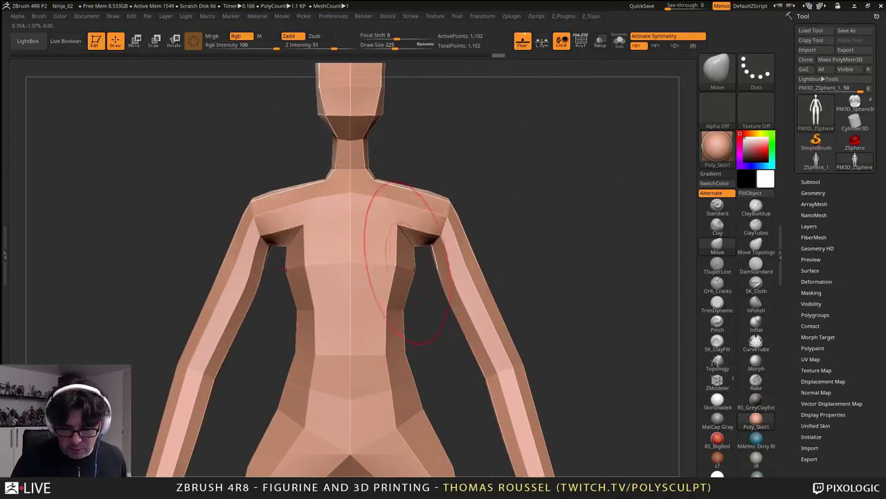
drag(408, 270, 412, 326)
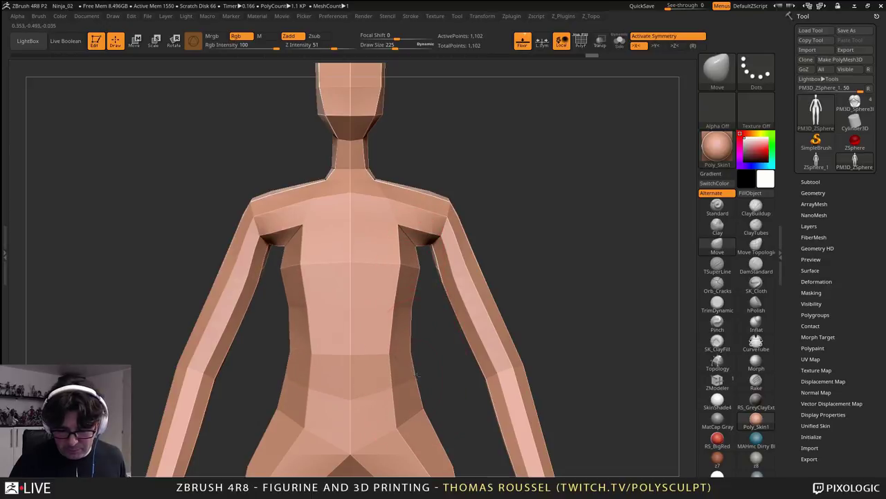
drag(416, 375, 456, 313)
- Adjust the shoulder contours and widen the base of the neck with the Move brush at draw size 150
drag(440, 236, 436, 237)
alt+right_drag(439, 228, 438, 247)
key(s)
drag(438, 247, 433, 247)
mouse_move(440, 242)
mouse_down()
mouse_move(430, 238)
mouse_move(434, 229)
mouse_up()
alt+right_drag(425, 208, 422, 281)
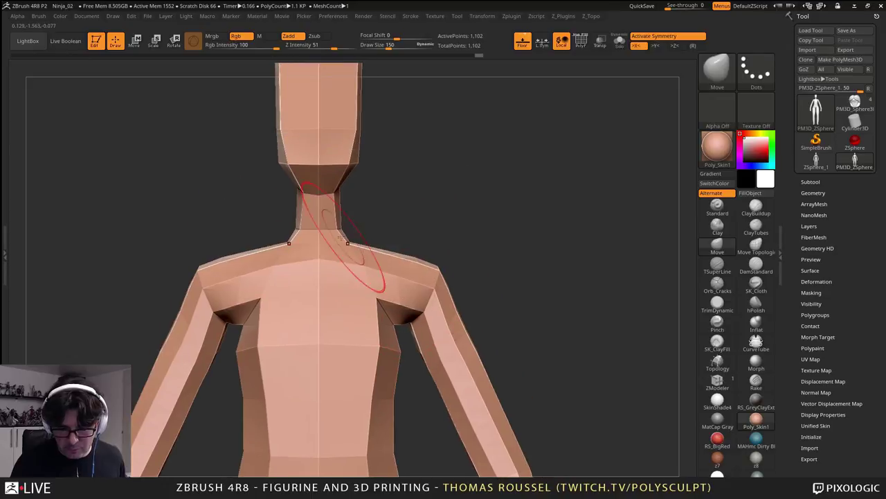
drag(354, 239, 362, 242)
alt+right_drag(372, 262, 435, 204)
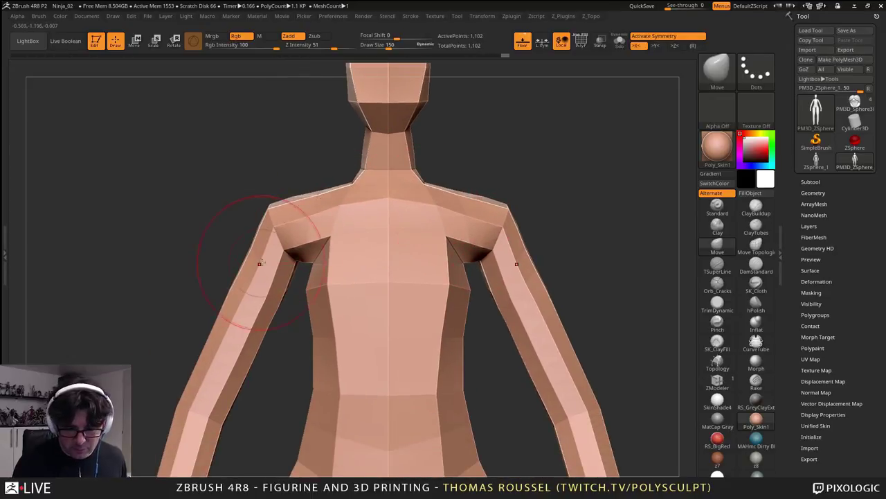
- Move the upper inner thighs closer together below the crotch and enlarge the brush to draw size 257
alt+right_drag(274, 331, 317, 184)
mouse_move(416, 355)
alt+right_down()
mouse_move(423, 234)
mouse_move(435, 207)
alt+right_up()
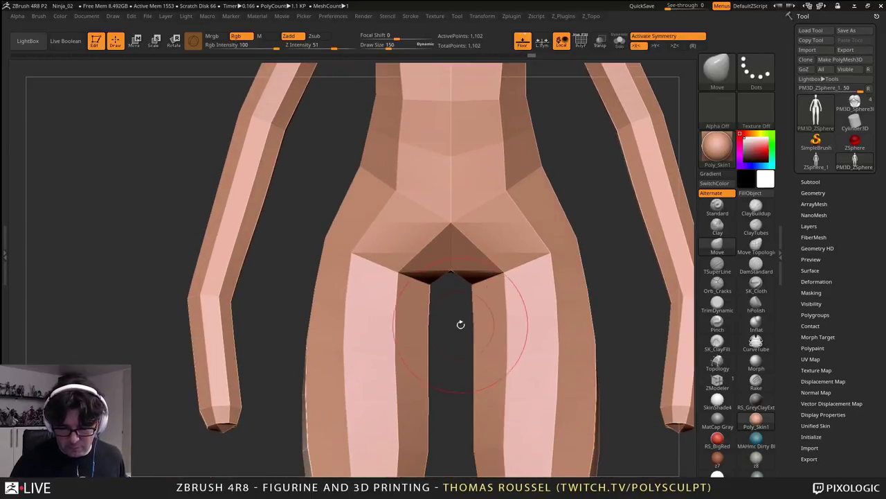
drag(460, 324, 471, 300)
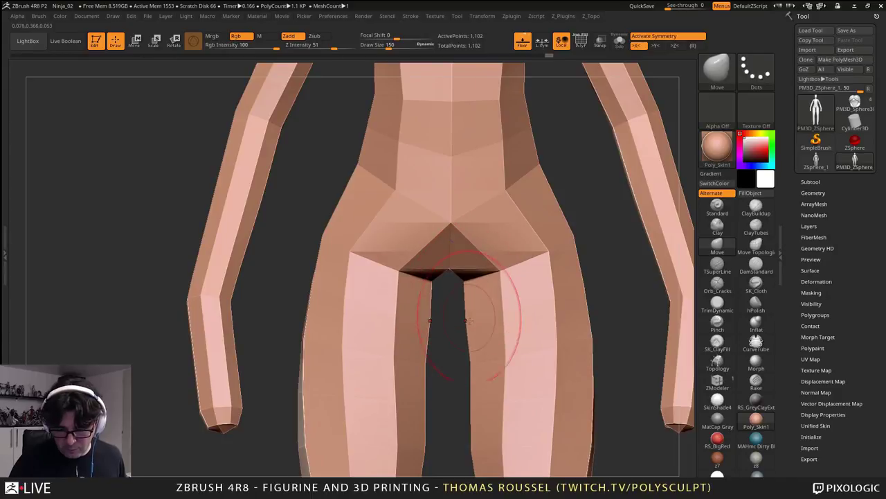
alt+drag(472, 384, 456, 239)
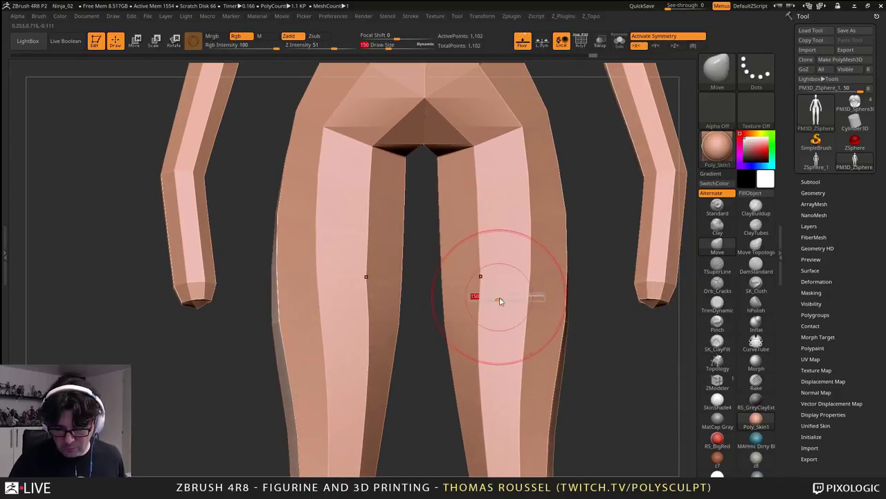
drag(500, 300, 510, 299)
mouse_move(512, 298)
right_down()
mouse_move(546, 287)
mouse_move(547, 274)
right_up()
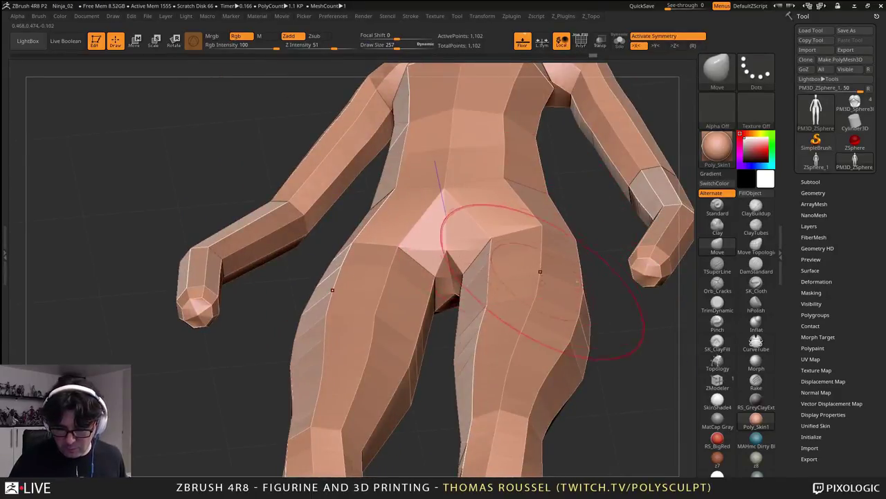
- Reshape the upper thighs, groin and underside of the pelvis with the Move brush at draw size 172
drag(540, 272, 547, 304)
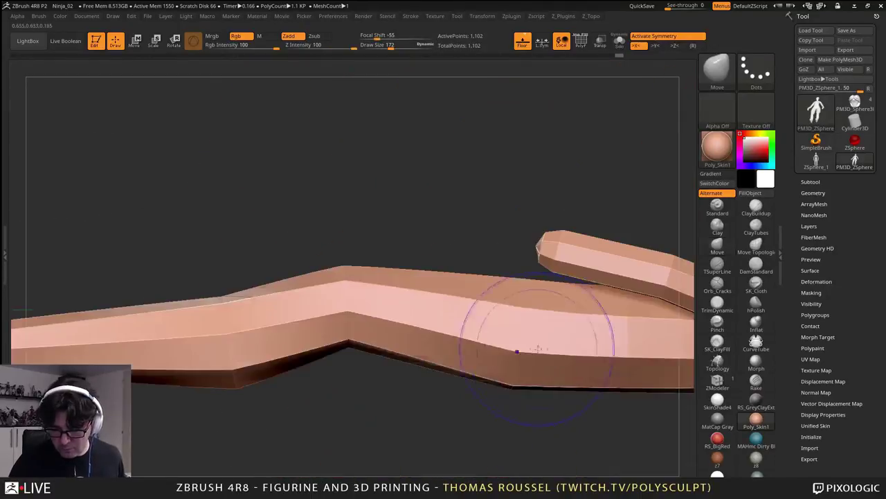
right_drag(538, 349, 542, 277)
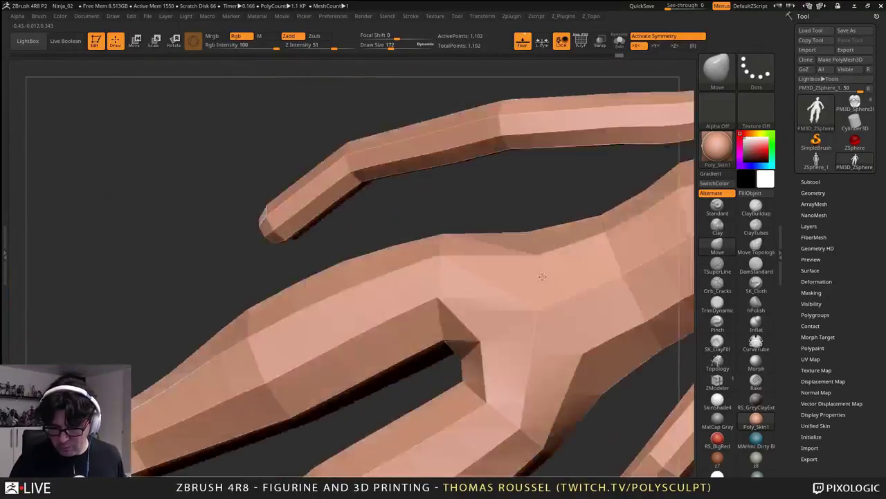
drag(542, 276, 488, 377)
drag(492, 367, 518, 360)
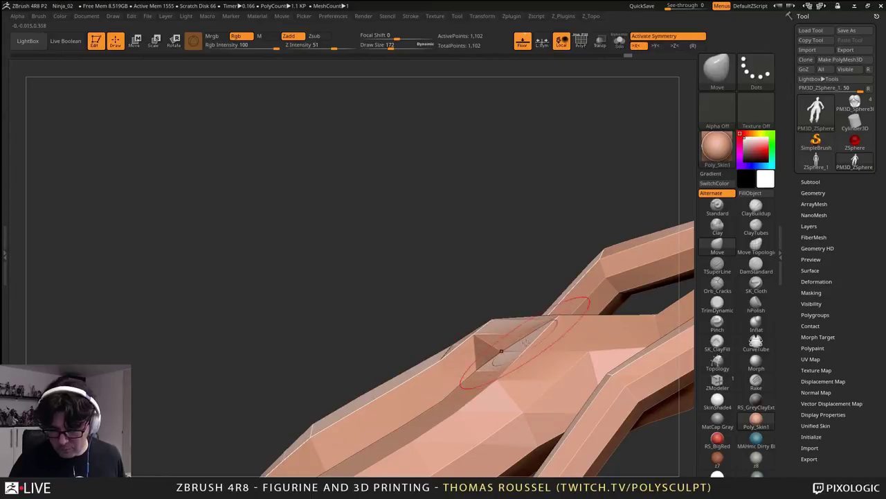
drag(572, 351, 569, 336)
- Slim the ankle and shape the calf, heel and foot in side view with the Move brush
mouse_move(589, 326)
right_down()
mouse_move(560, 283)
mouse_move(459, 337)
mouse_move(367, 362)
mouse_move(504, 297)
mouse_move(353, 208)
right_up()
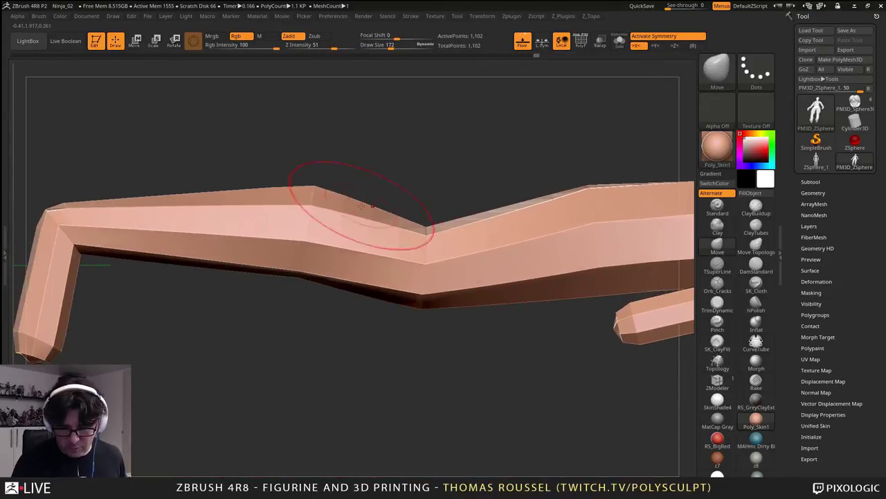
drag(147, 199, 148, 206)
drag(168, 262, 166, 254)
drag(48, 210, 50, 200)
drag(27, 270, 32, 270)
alt+right_drag(124, 291, 206, 289)
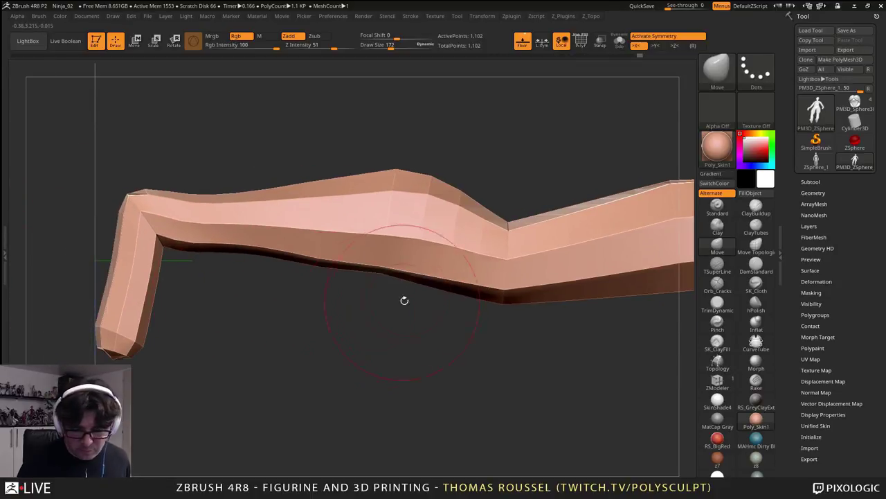
- Refine the front contours of the shin, ankle and thigh in side view
drag(380, 270, 380, 263)
right_drag(377, 276, 374, 260)
drag(201, 249, 202, 243)
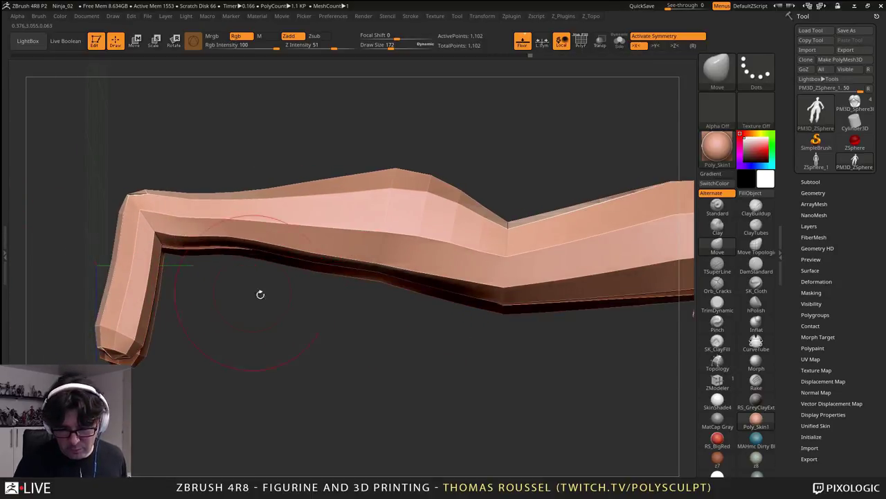
mouse_move(474, 326)
right_down()
mouse_move(477, 342)
mouse_move(319, 341)
right_up()
drag(530, 283, 531, 277)
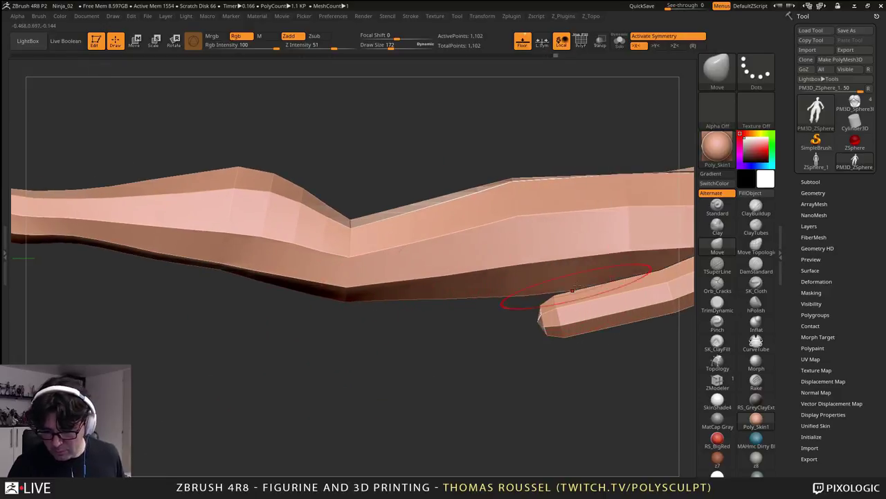
- Expand the head front and back in profile to form a rounded skull, and slope the forehead
mouse_move(500, 386)
right_down()
mouse_move(467, 291)
mouse_move(311, 370)
mouse_move(373, 430)
mouse_move(340, 220)
mouse_move(365, 255)
mouse_move(337, 175)
mouse_move(333, 109)
mouse_move(386, 198)
mouse_move(312, 241)
right_up()
drag(305, 215, 341, 207)
drag(339, 166, 350, 164)
drag(244, 161, 223, 160)
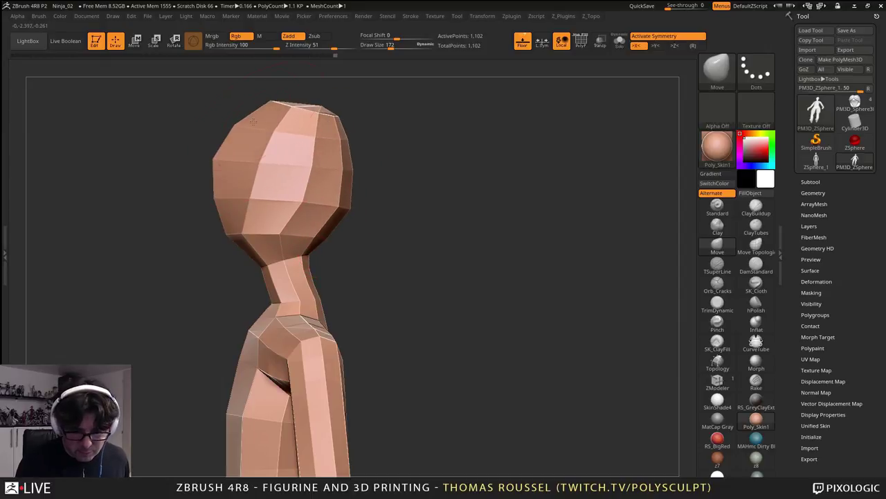
mouse_move(250, 126)
mouse_down()
mouse_move(260, 123)
mouse_move(268, 137)
mouse_move(257, 143)
mouse_up()
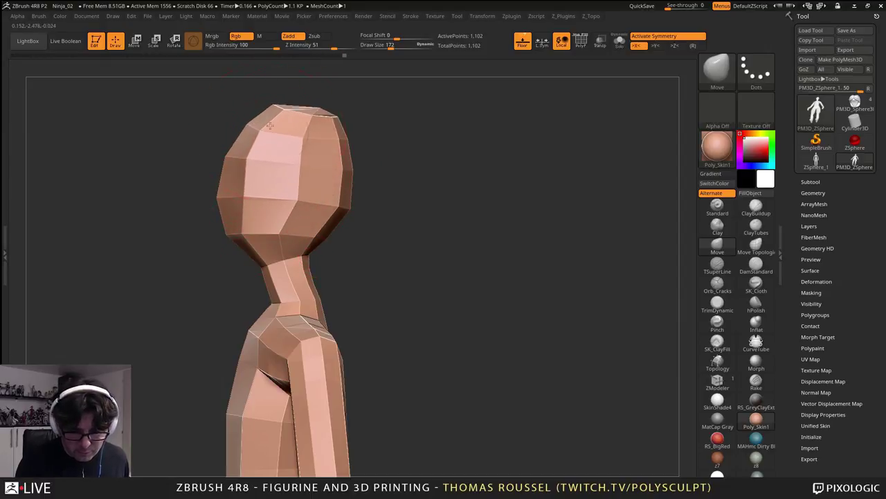
- Adjust the neck base and push the chest and belly outline forward in side view with the Move brush at draw size 135
drag(294, 285, 306, 283)
alt+right_drag(280, 336, 348, 283)
key(s)
drag(348, 283, 342, 283)
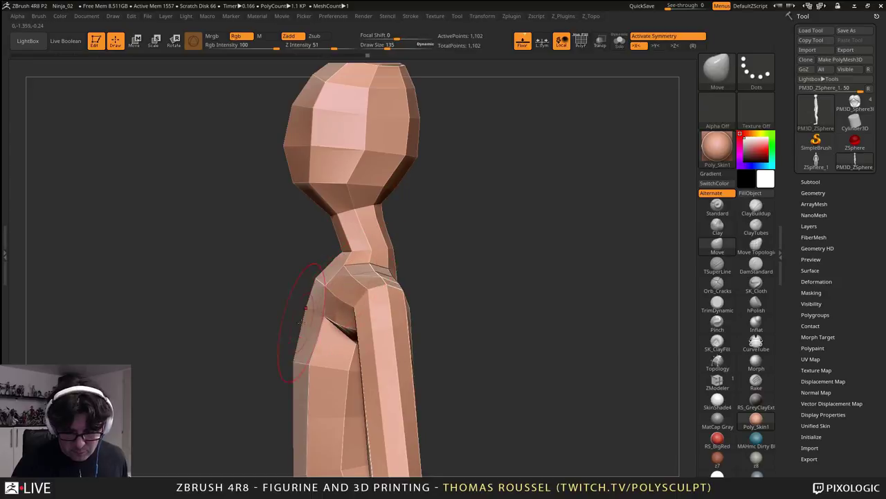
drag(315, 339, 303, 343)
drag(292, 410, 320, 385)
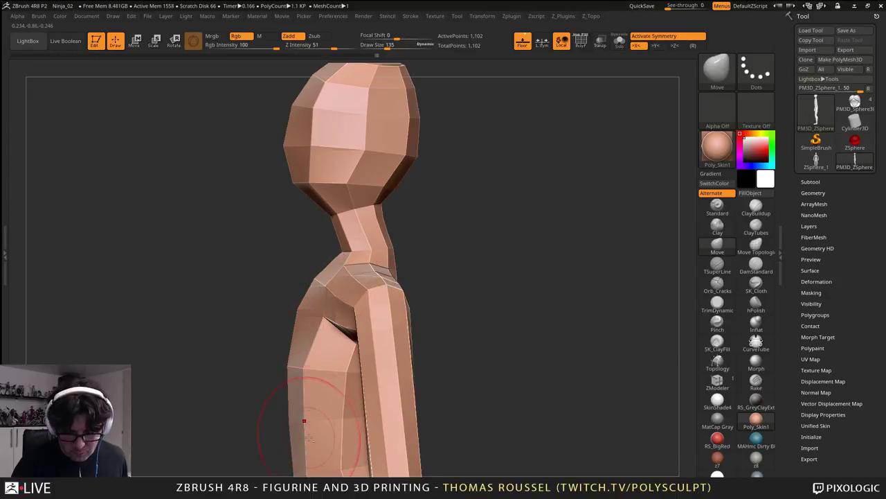
alt+right_drag(304, 420, 337, 316)
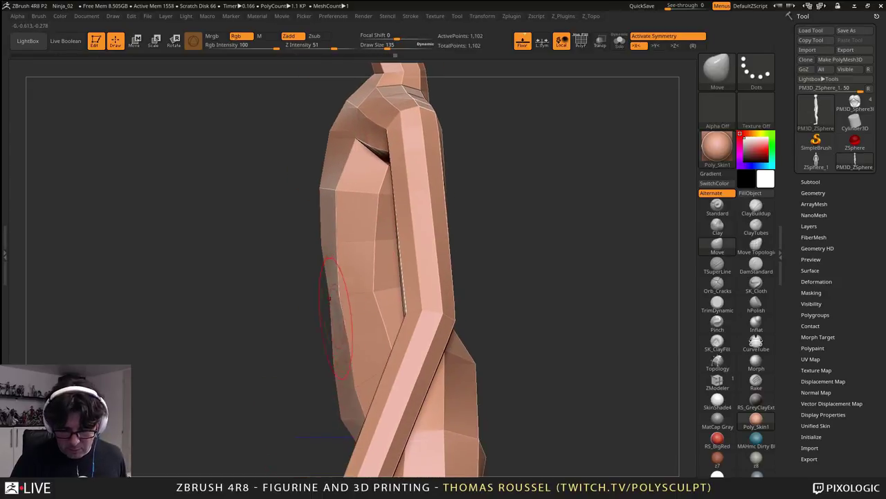
- Widen the upper ribcage and bulge the outer forearms and upper arms in front view with the Move brush
right_drag(368, 320, 392, 336)
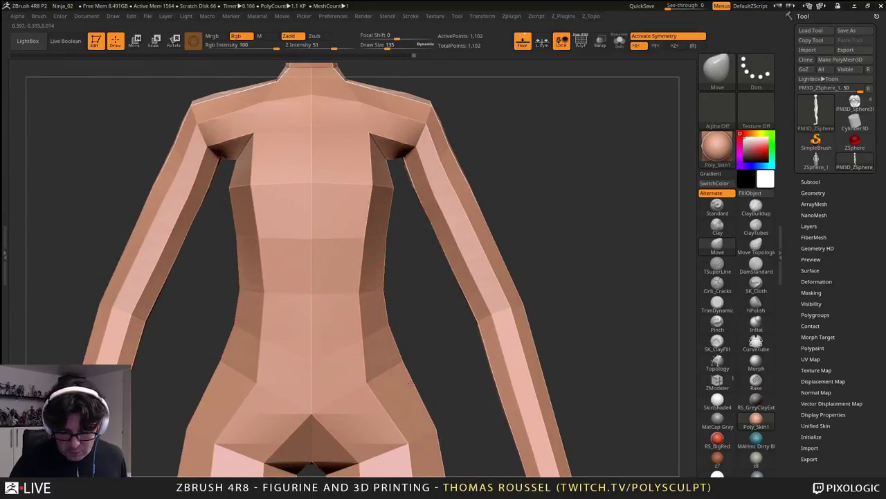
drag(385, 163, 393, 164)
ctrl+right_drag(477, 296, 462, 255)
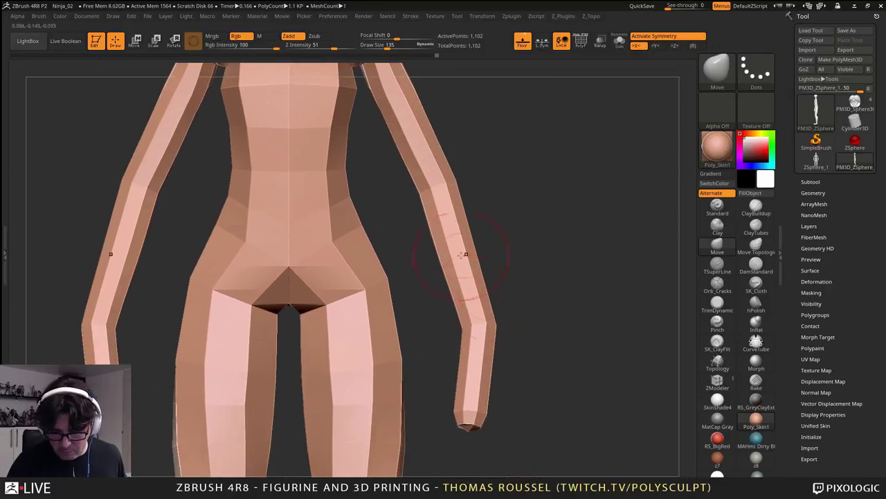
mouse_move(459, 211)
mouse_down()
mouse_move(473, 211)
mouse_move(488, 245)
mouse_up()
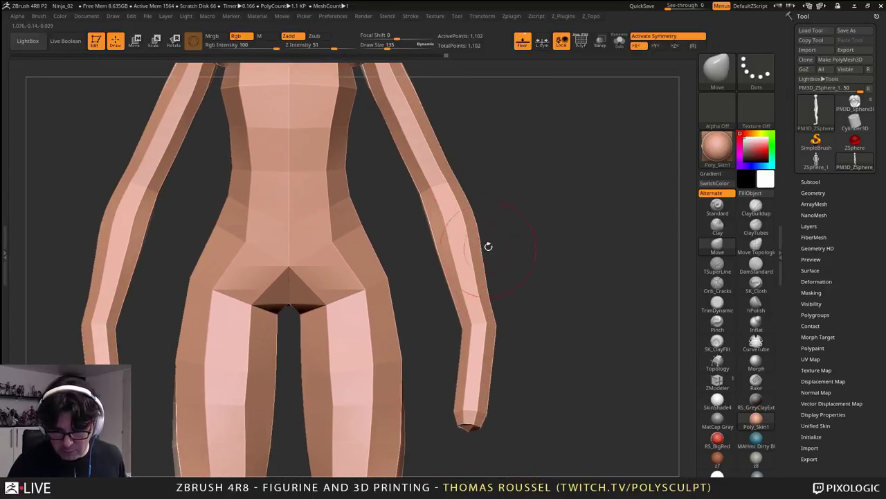
drag(457, 180, 468, 193)
alt+right_drag(447, 155, 427, 235)
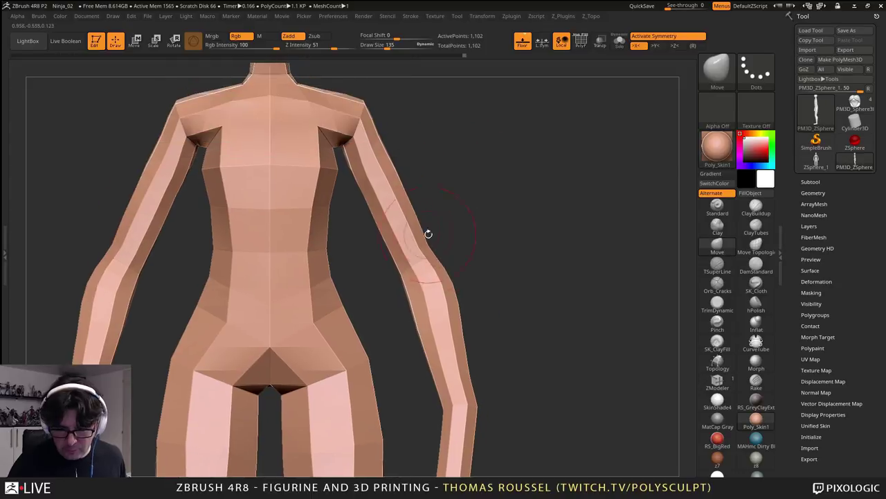
mouse_move(389, 151)
mouse_down()
mouse_move(376, 95)
mouse_move(387, 144)
mouse_up()
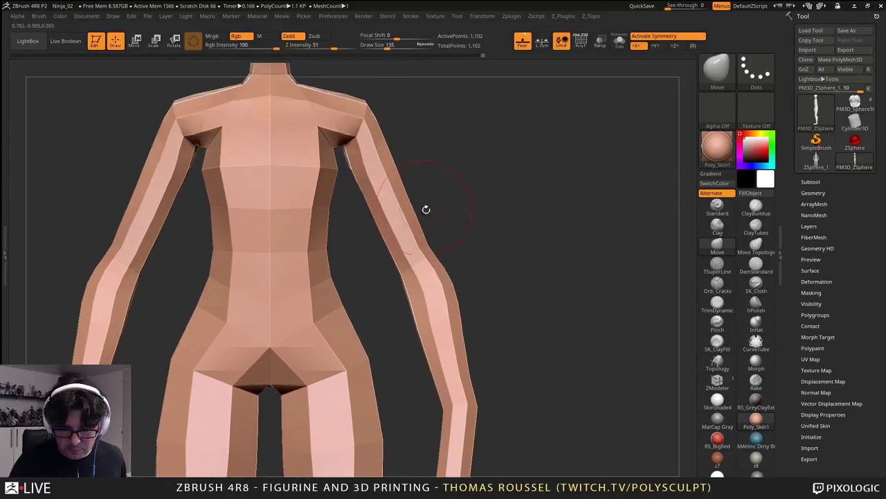
- Shape the upper arm's outline and pull the elbow backward in side view
shift+right_drag(426, 209, 395, 233)
mouse_move(395, 211)
mouse_down()
mouse_move(389, 198)
mouse_move(429, 161)
mouse_up()
right_drag(443, 171, 414, 173)
drag(437, 196, 433, 211)
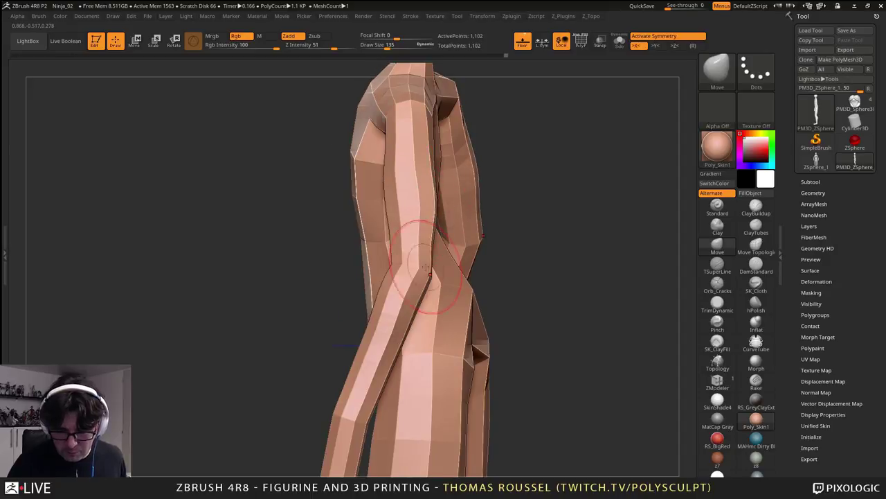
drag(426, 267, 436, 270)
- Fill out the forearm below the elbow and taper it toward the wrist in side view
right_drag(415, 320, 443, 329)
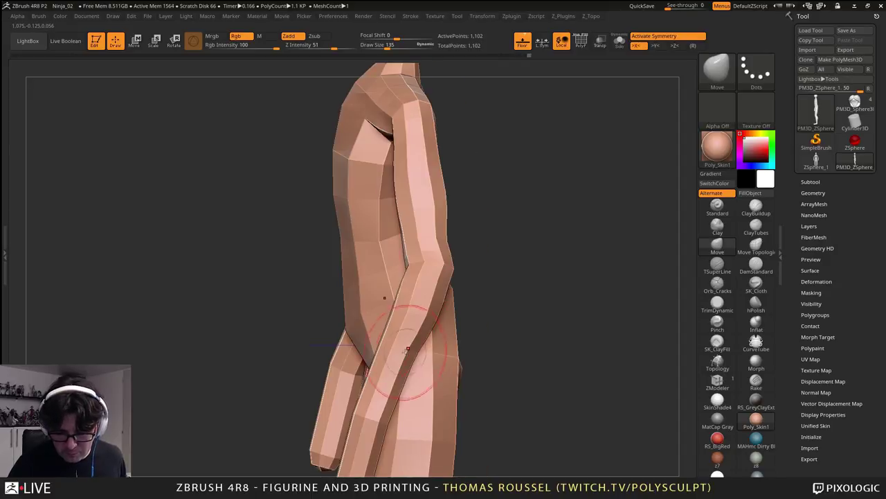
drag(406, 364, 408, 311)
drag(386, 353, 379, 352)
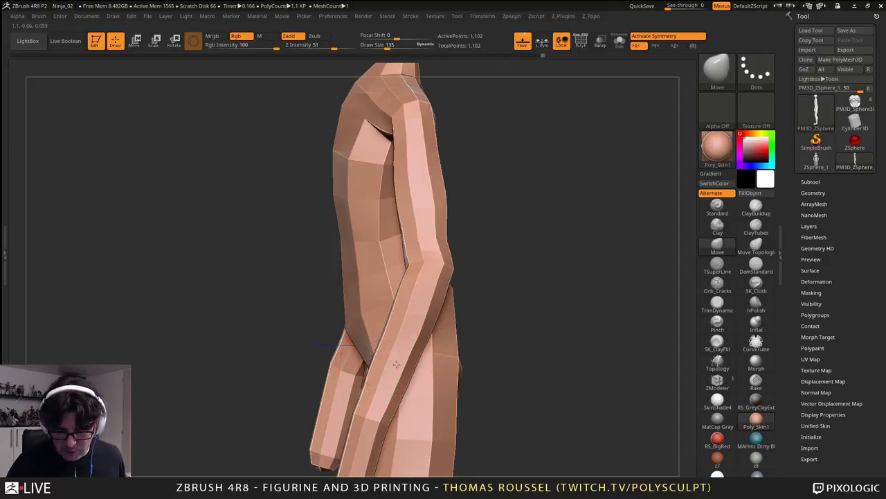
right_drag(382, 353, 438, 356)
drag(392, 356, 385, 355)
right_drag(430, 367, 377, 398)
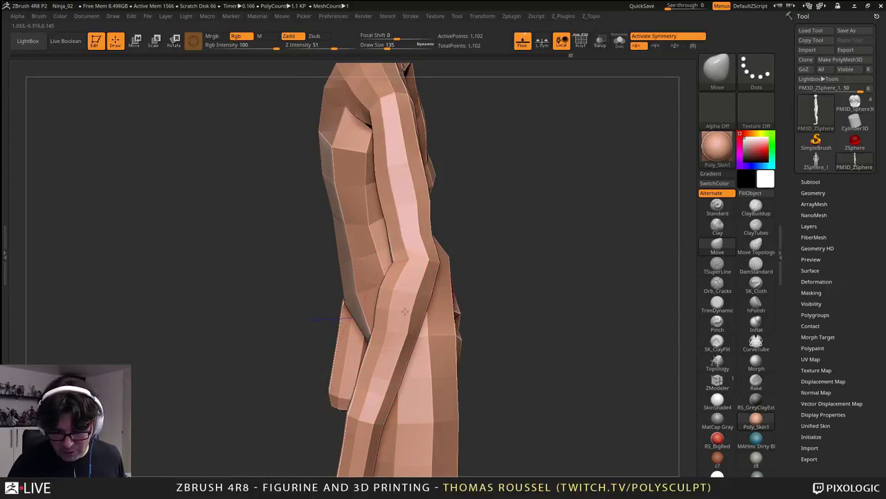
- Refine the armpit, the shoulder and the transition into the neck from side and rear angles
alt+right_drag(395, 290, 377, 361)
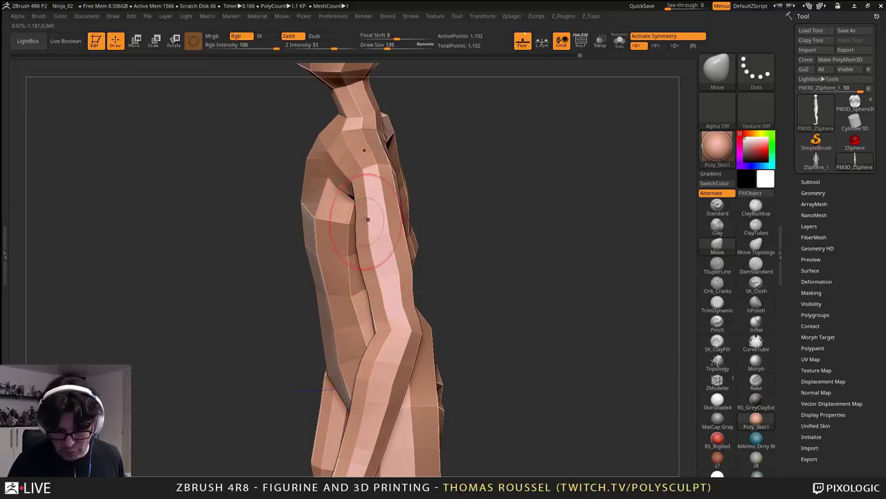
drag(347, 215, 352, 202)
right_drag(338, 200, 319, 153)
drag(324, 113, 328, 118)
mouse_move(374, 131)
right_down()
mouse_move(346, 130)
mouse_move(331, 175)
right_up()
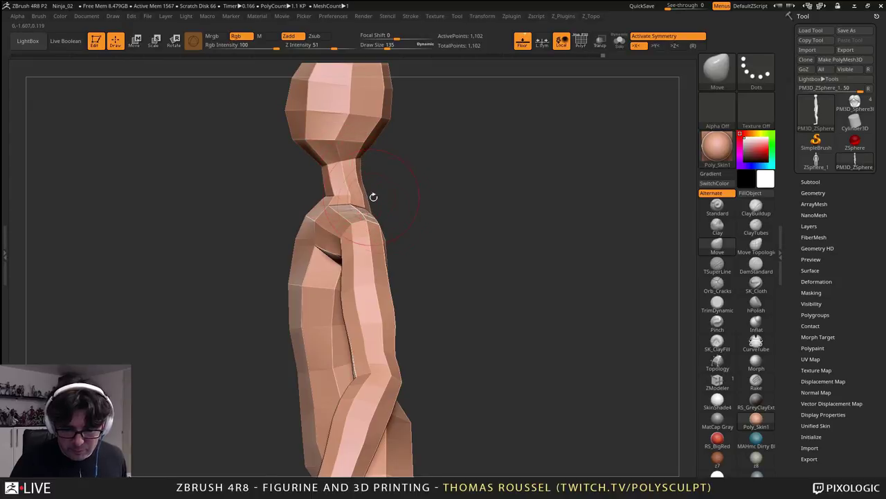
drag(373, 196, 389, 228)
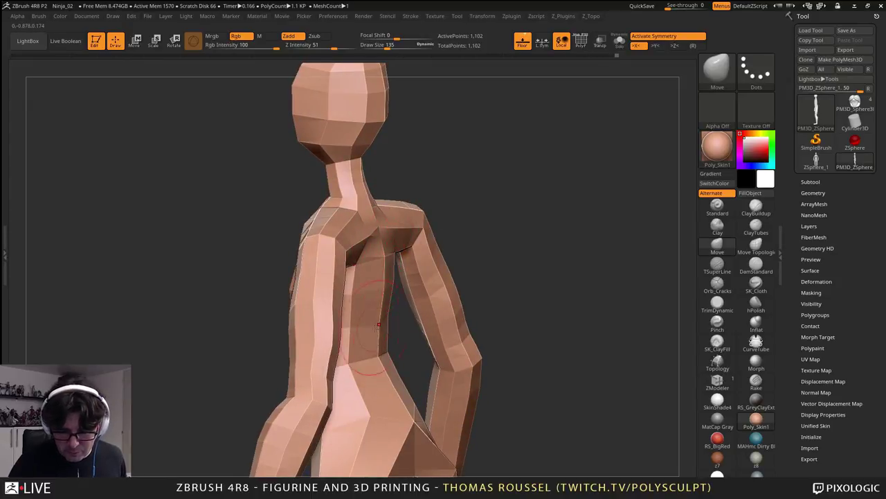
mouse_move(392, 388)
mouse_down()
mouse_move(436, 339)
mouse_move(438, 297)
mouse_move(523, 277)
mouse_move(558, 287)
mouse_move(537, 251)
mouse_move(518, 313)
mouse_move(530, 310)
mouse_up()
- Open the DynaMesh settings for the body mesh
click(811, 182)
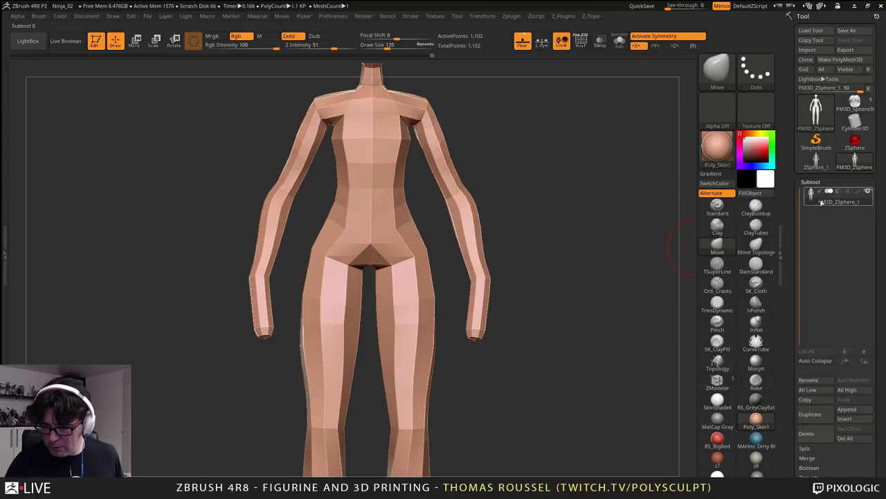
click(817, 181)
click(814, 191)
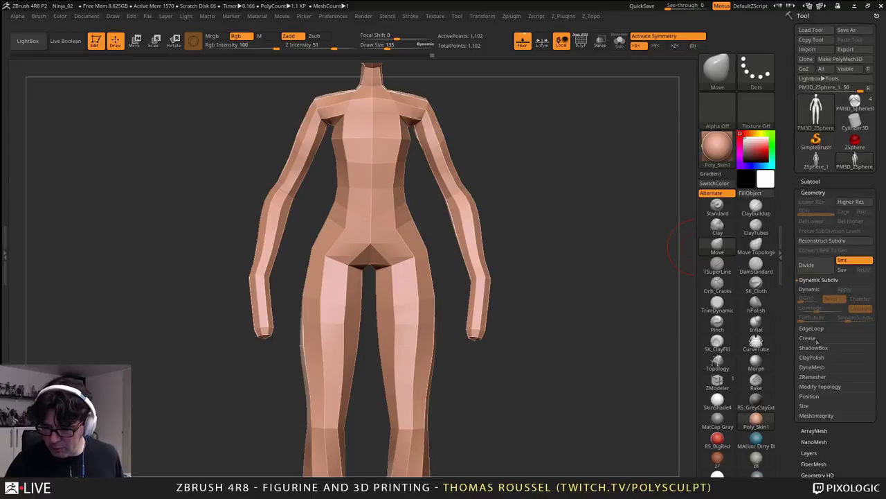
click(812, 367)
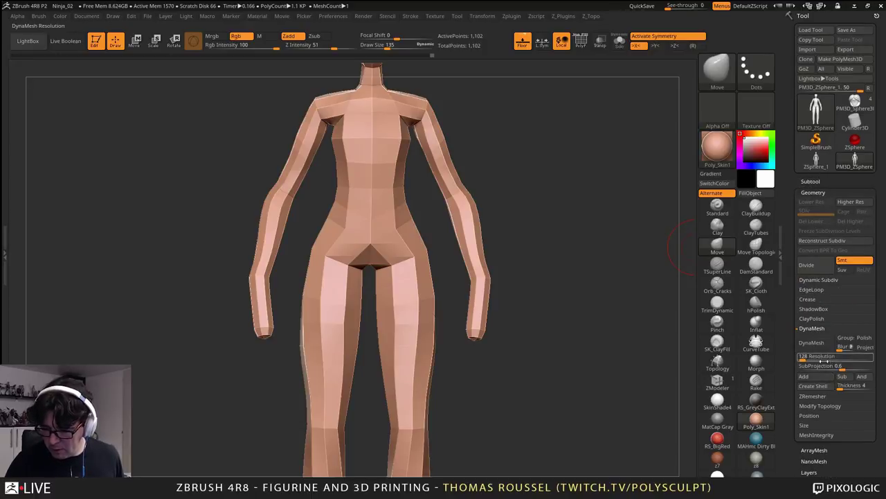
- Try remeshing the body with DynaMesh at resolution 128 and undo it
click(811, 342)
key(shift+f)
key(shift+f)
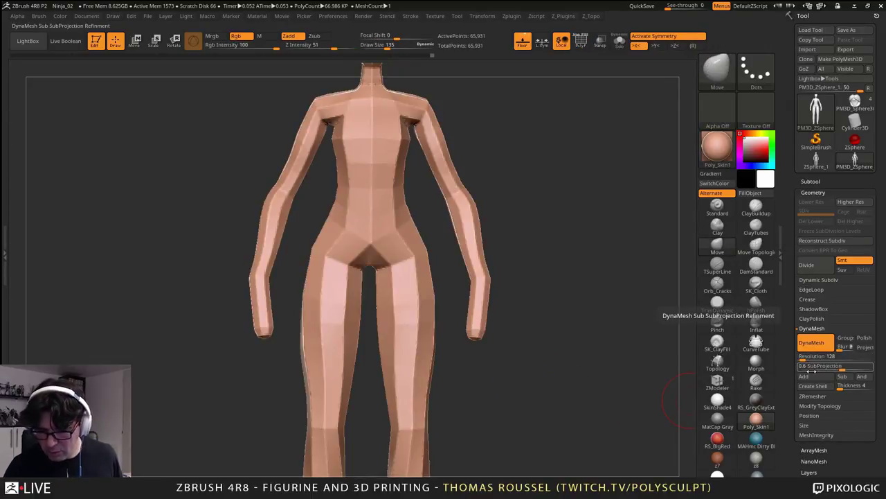
key(ctrl+z)
- Remesh the body with DynaMesh at resolution 88
drag(802, 360, 803, 360)
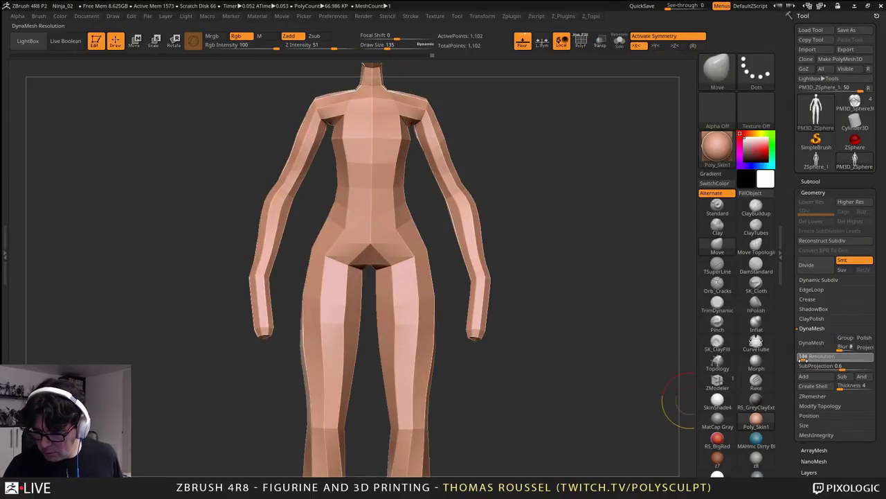
key(Return)
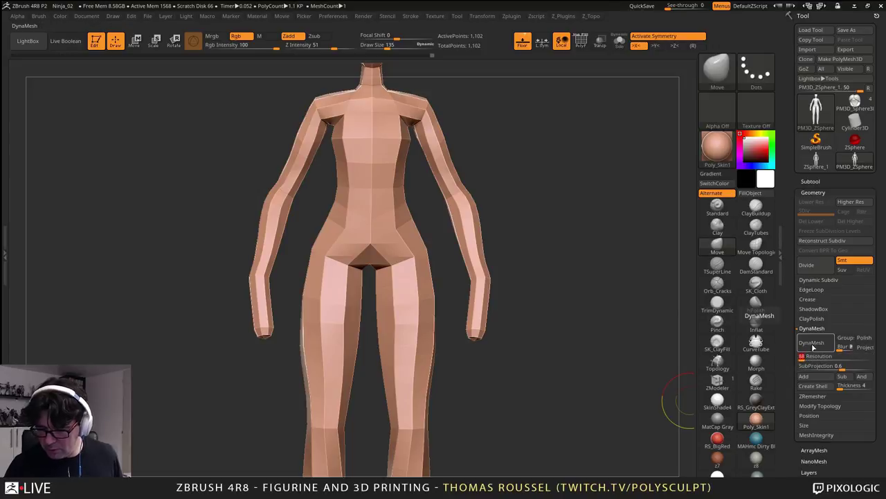
click(812, 343)
- Smooth the hard facets on the arms, chest, abdomen, head and upper thighs with the Smooth brush at draw size 135
mouse_move(522, 334)
alt+mouse_down()
mouse_move(490, 376)
mouse_move(499, 360)
mouse_move(464, 378)
mouse_move(475, 279)
mouse_move(551, 268)
alt+mouse_up()
mouse_move(551, 268)
mouse_down()
mouse_move(514, 265)
mouse_move(480, 243)
mouse_move(482, 318)
mouse_move(508, 437)
mouse_move(490, 416)
mouse_up()
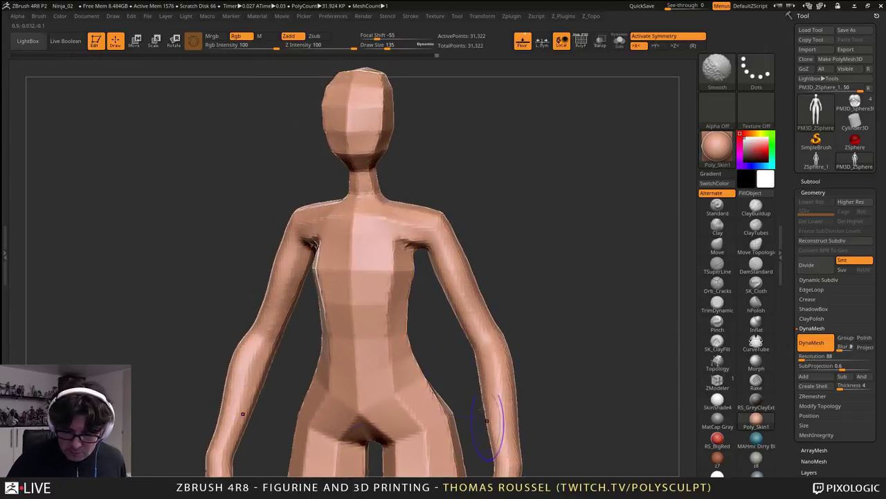
shift+drag(380, 255, 377, 298)
mouse_move(367, 253)
shift+mouse_down()
mouse_move(354, 149)
mouse_move(406, 60)
shift+mouse_up()
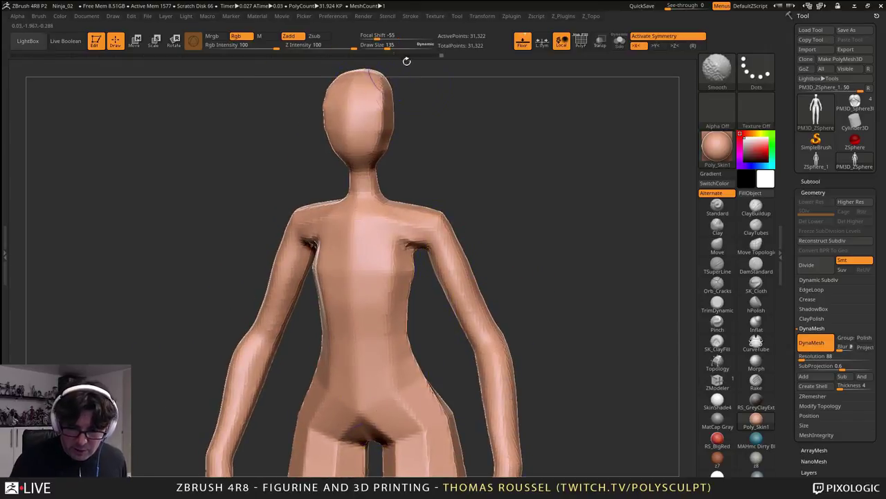
alt+drag(415, 205, 475, 122)
mouse_move(284, 440)
shift+mouse_down()
mouse_move(288, 387)
mouse_move(285, 443)
shift+mouse_up()
shift+drag(388, 388, 395, 450)
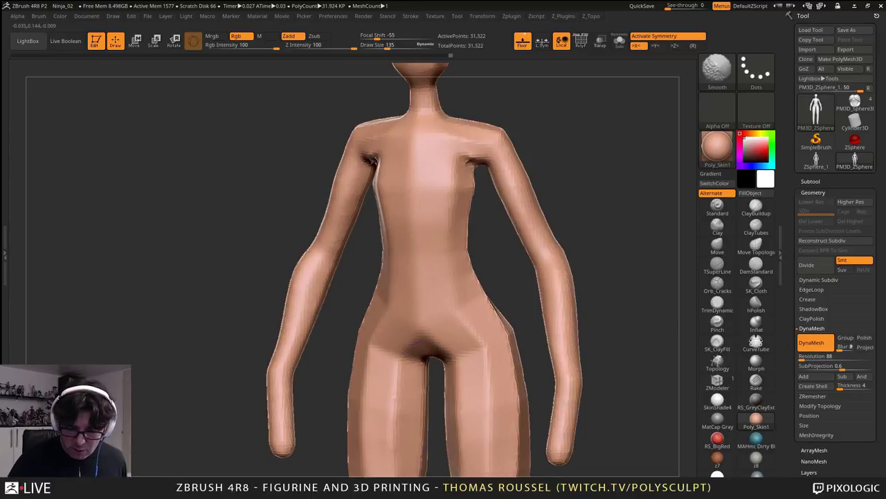
- Smooth the facets along the thighs, knees, calves and shins from several angles
alt+drag(461, 370, 533, 291)
alt+drag(454, 416, 454, 250)
shift+drag(509, 257, 507, 443)
drag(596, 381, 502, 367)
alt+drag(547, 279, 515, 374)
shift+drag(478, 332, 493, 429)
drag(575, 385, 478, 367)
mouse_move(495, 381)
shift+mouse_down()
mouse_move(465, 114)
mouse_move(514, 107)
mouse_move(500, 298)
mouse_move(525, 443)
shift+mouse_up()
alt+drag(484, 173, 512, 277)
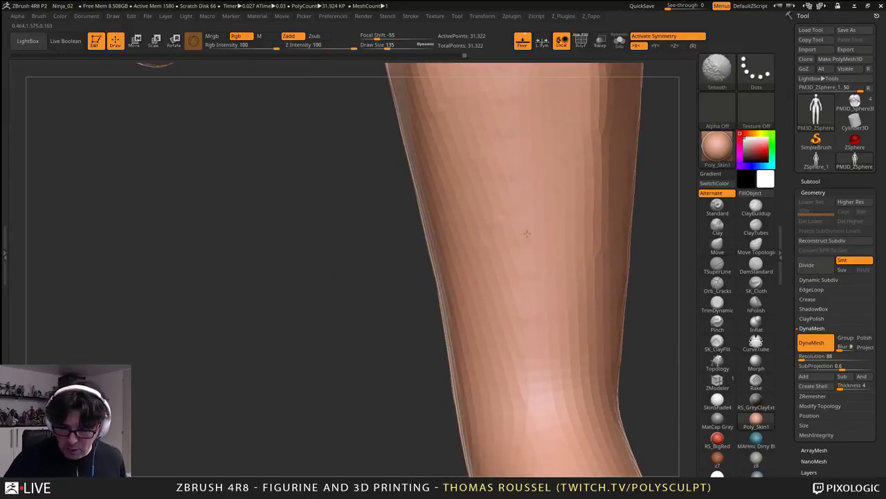
shift+drag(527, 234, 527, 162)
- Smooth the remaining facets on the hips, torso, forearms and upper chest
alt+drag(527, 163, 356, 495)
shift+drag(367, 347, 355, 193)
mouse_move(356, 249)
shift+mouse_down()
mouse_move(355, 180)
mouse_move(281, 200)
mouse_move(277, 250)
shift+mouse_up()
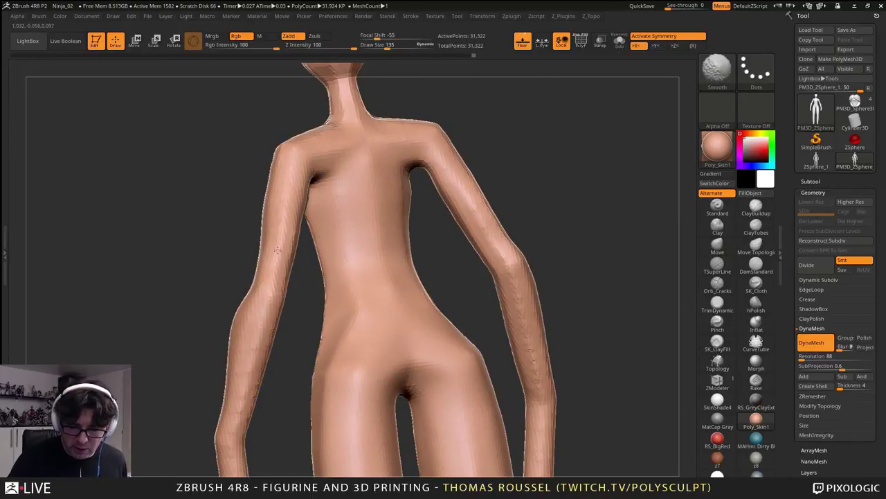
mouse_move(509, 263)
shift+mouse_down()
mouse_move(544, 374)
mouse_move(541, 357)
shift+mouse_up()
mouse_move(589, 332)
alt+mouse_down()
mouse_move(582, 328)
mouse_move(554, 408)
alt+mouse_up()
shift+drag(374, 162, 364, 199)
mouse_move(460, 232)
mouse_down()
mouse_move(506, 267)
mouse_move(520, 293)
mouse_move(609, 298)
mouse_up()
- Build up the sides of the ribcage below the armpits using the ClayBuildup brush at draw size 79
key(s)
click(756, 207)
drag(544, 267, 507, 177)
mouse_move(419, 201)
mouse_down()
mouse_move(410, 227)
mouse_move(430, 230)
mouse_up()
mouse_move(537, 239)
mouse_down()
mouse_move(485, 228)
mouse_move(478, 215)
mouse_up()
drag(415, 284, 423, 248)
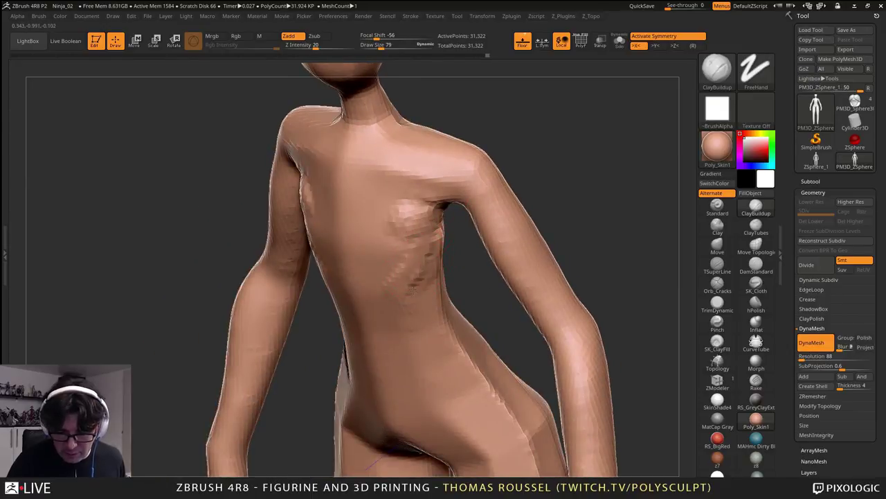
mouse_move(412, 289)
mouse_down()
mouse_move(418, 239)
mouse_move(401, 200)
mouse_up()
- Define the lower edge of the ribcage as an arch across the front with ClayBuildup and soften the strokes
shift+drag(467, 267, 516, 256)
mouse_move(397, 228)
mouse_down()
mouse_move(372, 302)
mouse_move(388, 339)
mouse_move(363, 334)
mouse_move(377, 362)
mouse_move(338, 337)
mouse_up()
mouse_move(433, 340)
mouse_down()
mouse_move(394, 335)
mouse_move(420, 317)
mouse_move(416, 297)
mouse_move(396, 312)
mouse_move(397, 258)
mouse_move(387, 302)
mouse_move(395, 341)
mouse_up()
right_drag(381, 372, 333, 352)
drag(332, 343, 378, 368)
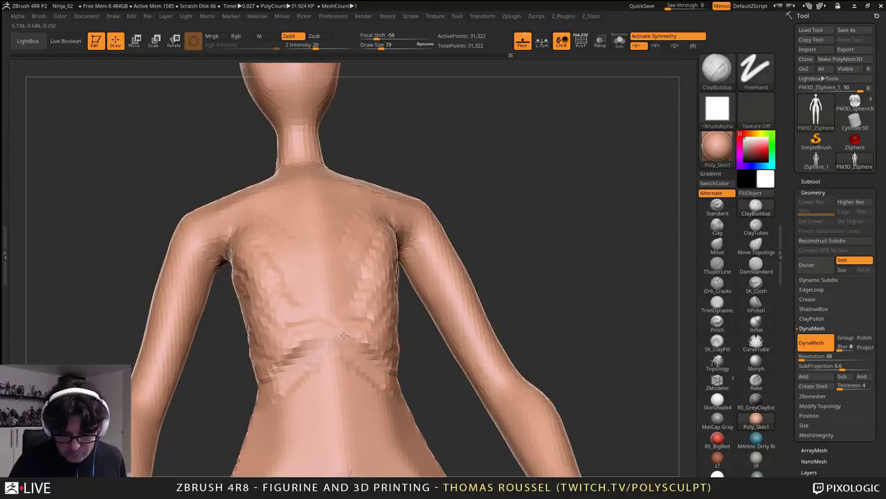
key(shift)
shift+drag(294, 379, 331, 353)
- Build up the pubic area and the front hip bones with ClayBuildup strokes following the pelvis
alt+right_drag(326, 381, 395, 232)
mouse_move(370, 358)
mouse_down()
mouse_move(360, 367)
mouse_move(352, 358)
mouse_up()
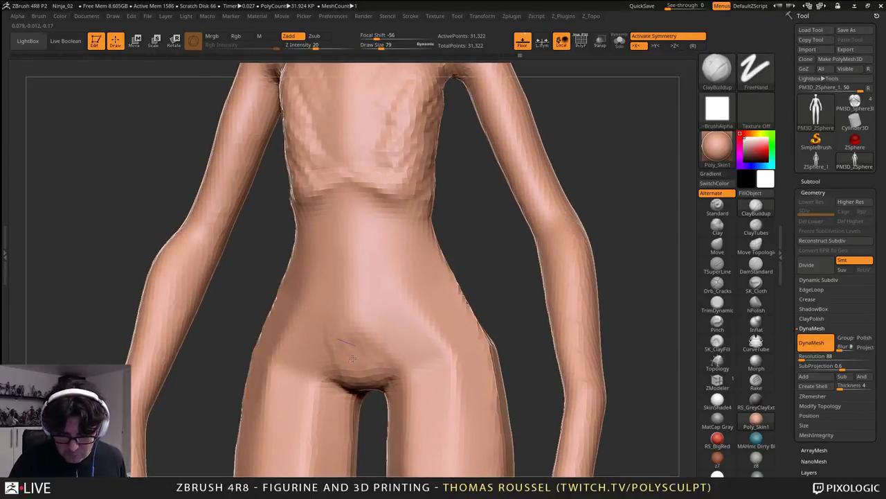
drag(420, 342, 481, 317)
right_drag(481, 316, 412, 337)
drag(414, 338, 489, 301)
right_drag(489, 303, 431, 328)
- Extend the hip-bone volume around the side and back of the pelvis and soften its upper edge
drag(481, 294, 556, 323)
drag(481, 320, 544, 332)
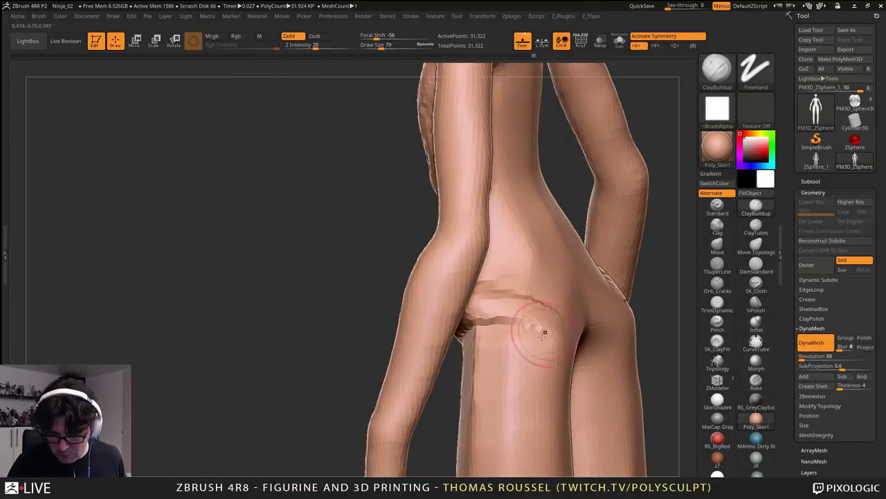
right_drag(486, 338, 554, 329)
mouse_move(484, 326)
shift+mouse_down()
mouse_move(425, 316)
mouse_move(500, 256)
shift+mouse_up()
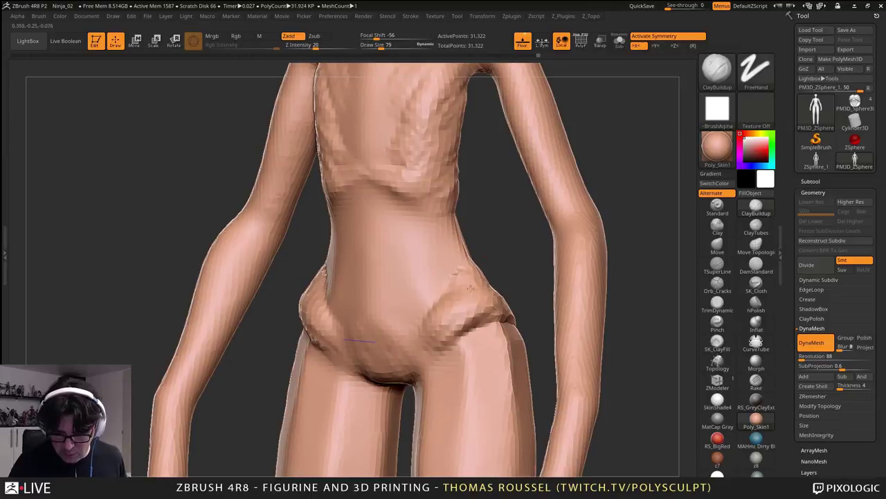
right_drag(470, 288, 477, 264)
drag(471, 270, 461, 282)
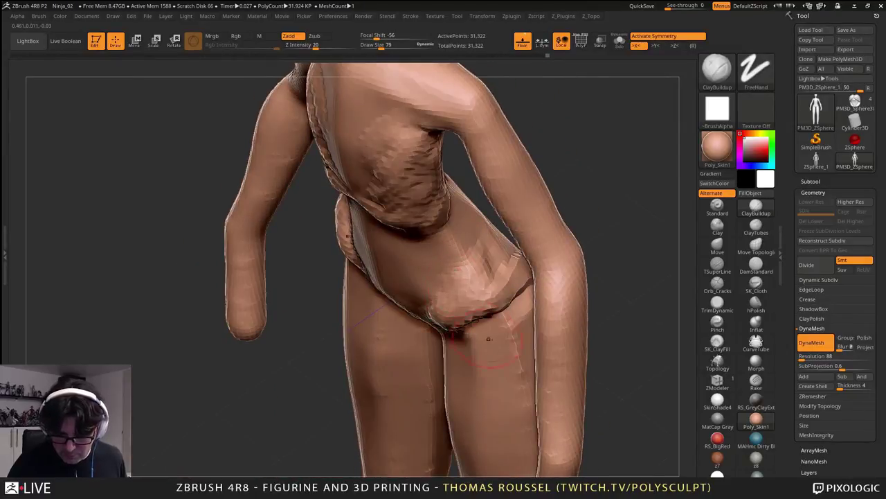
- Mark the navel at the centre of the abdomen with a short ClayBuildup stroke at draw size 59
mouse_move(488, 339)
right_down()
mouse_move(526, 322)
mouse_move(492, 231)
right_up()
mouse_move(497, 273)
right_down()
mouse_move(501, 252)
mouse_move(491, 256)
right_up()
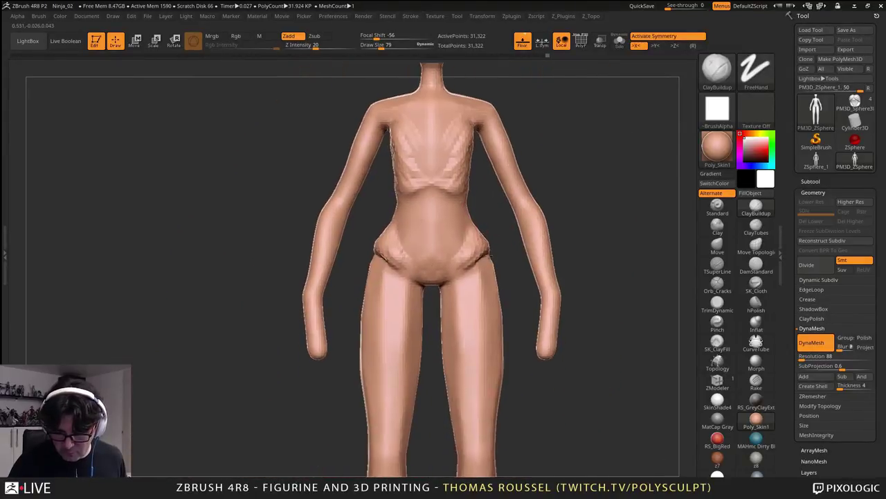
alt+drag(491, 256, 489, 234)
alt+right_drag(486, 241, 478, 325)
alt+right_drag(358, 219, 373, 347)
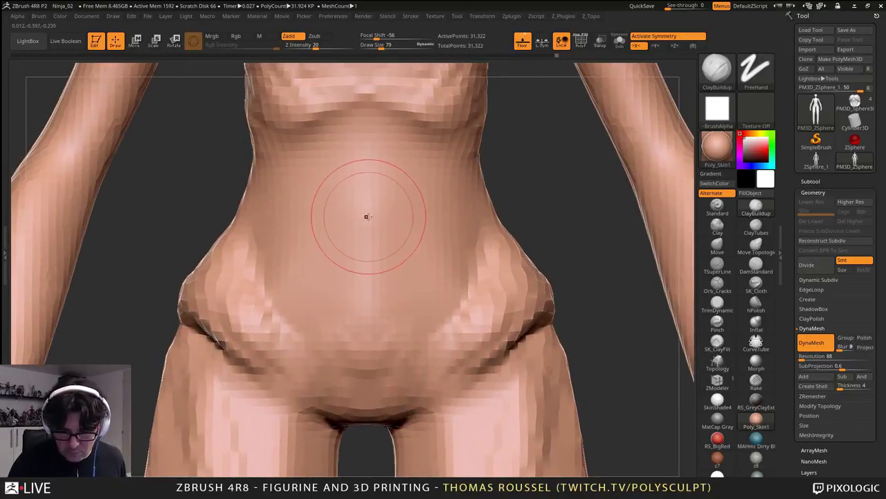
key(bracketleft)
key(bracketleft)
drag(369, 215, 377, 223)
mouse_move(387, 204)
alt+right_down()
mouse_move(368, 267)
mouse_move(366, 229)
mouse_move(364, 271)
alt+right_up()
key(ctrl+z)
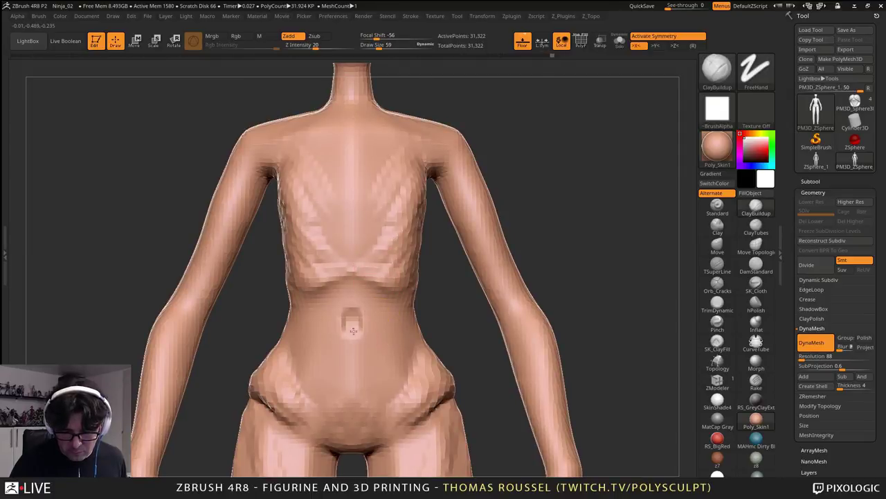
alt+right_drag(372, 351, 347, 425)
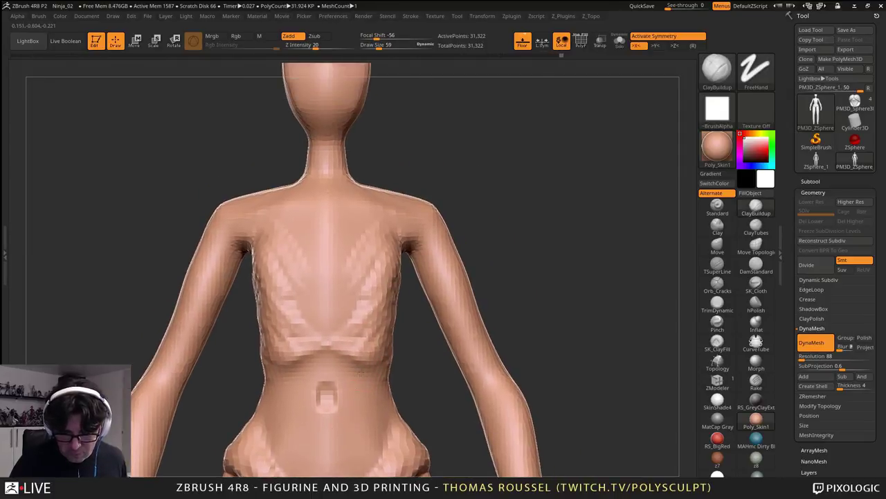
- Carve the V-shaped collarbone lines across the upper chest and mark the base of the neck with the DamStandard brush
click(757, 263)
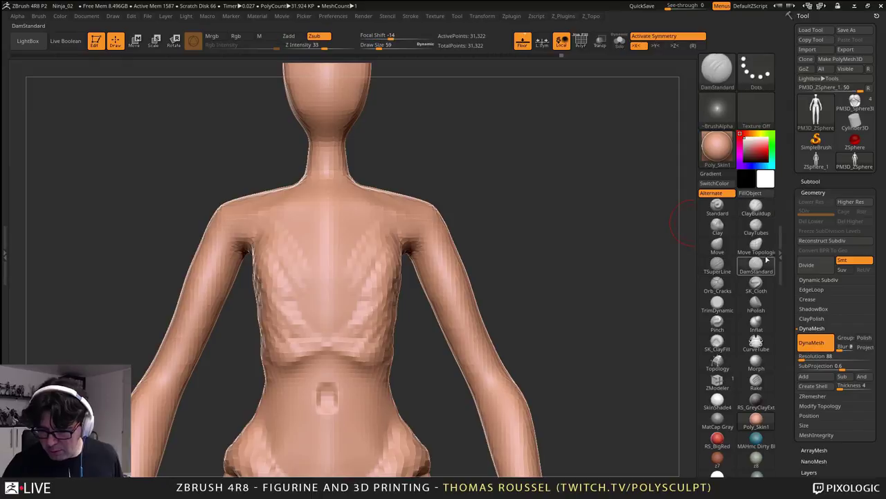
drag(252, 214, 401, 215)
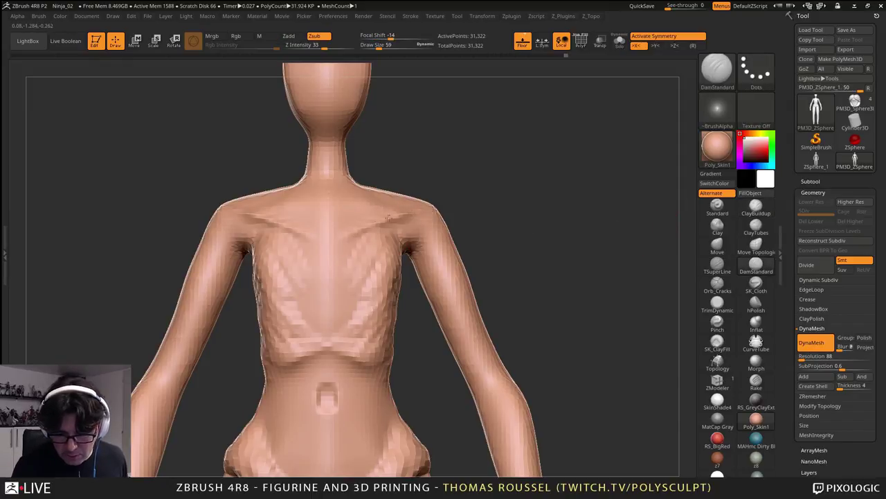
drag(376, 160, 346, 253)
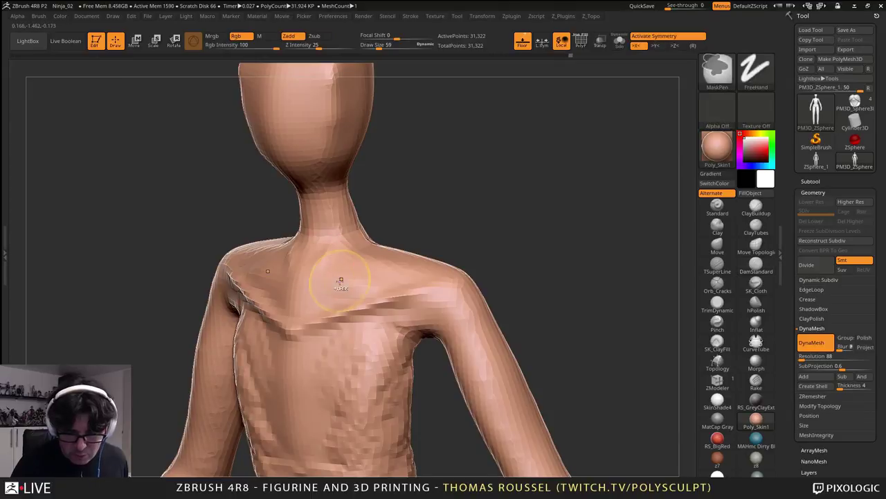
drag(312, 244, 316, 271)
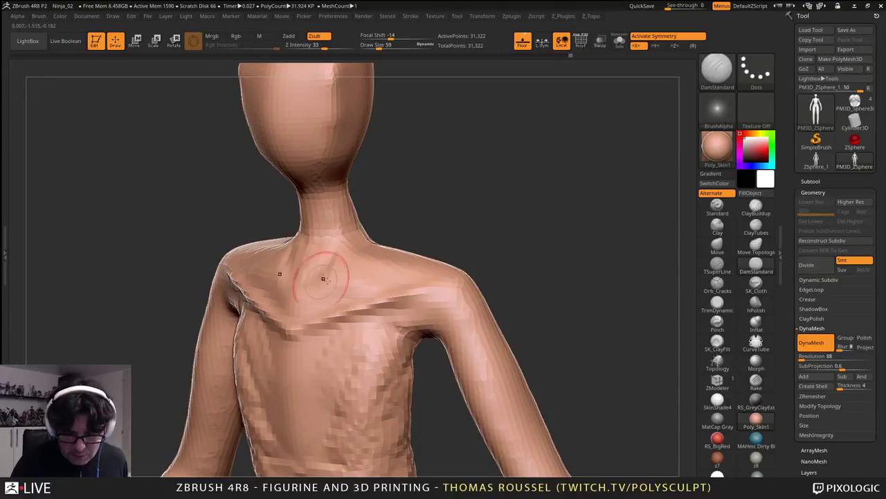
mouse_move(323, 276)
right_down()
mouse_move(360, 269)
mouse_move(349, 297)
right_up()
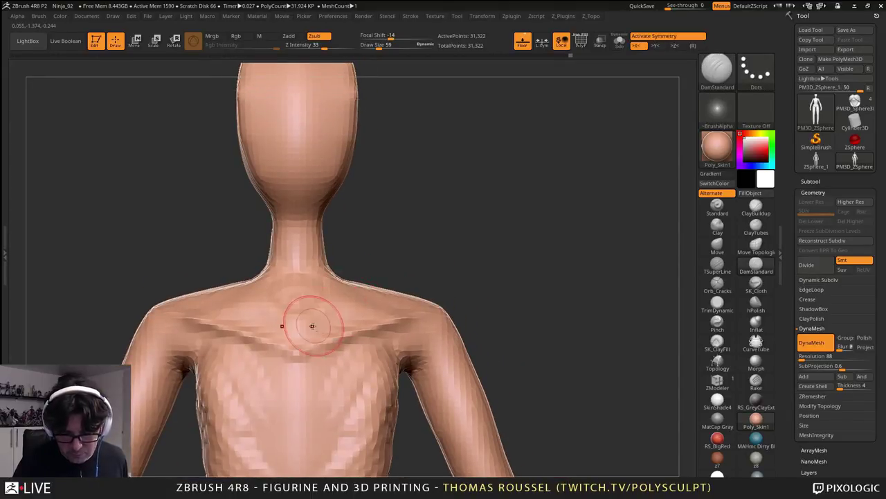
- Recut the collarbones higher toward the neck with DamStandard and smooth away the lower V-shaped lines on the chest
drag(389, 306, 302, 325)
shift+drag(403, 324, 304, 353)
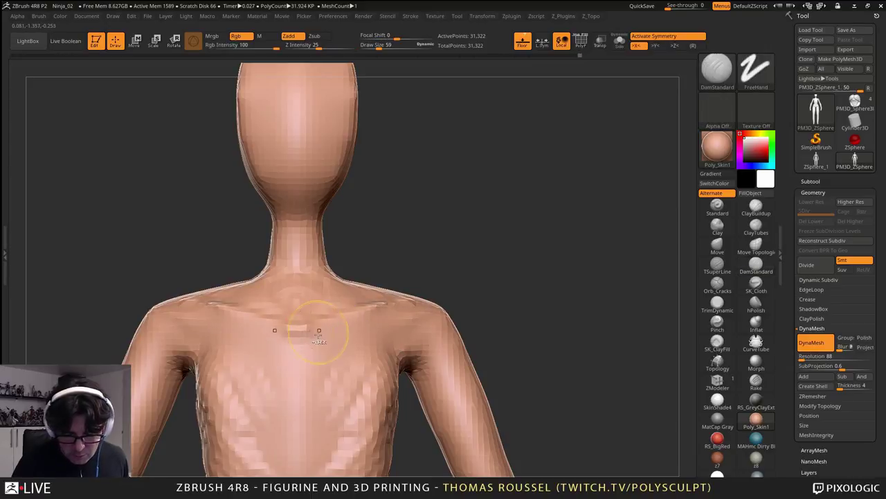
key(ctrl+z)
key(ctrl+z)
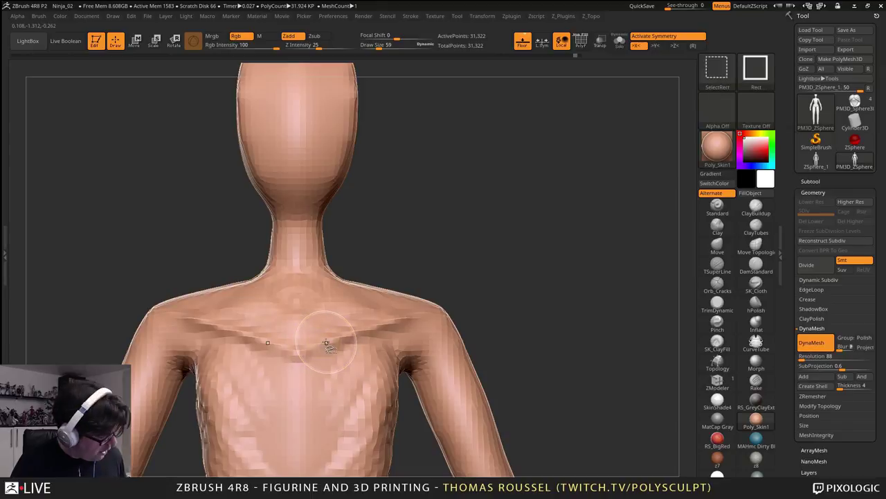
key(ctrl+shift+z)
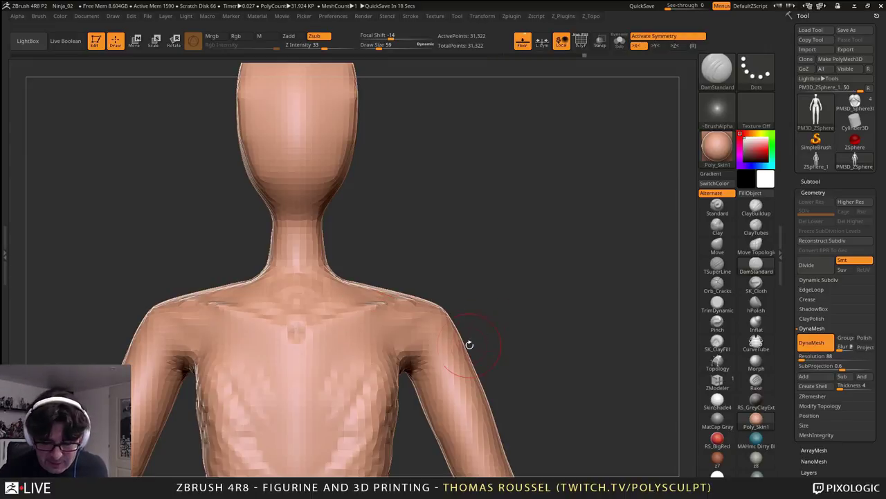
- Smooth the clay strokes on the front of the chest and ribcage
mouse_move(442, 363)
ctrl+right_down()
mouse_move(394, 388)
mouse_move(451, 235)
ctrl+right_up()
mouse_move(451, 235)
shift+mouse_down()
mouse_move(411, 278)
mouse_move(449, 306)
shift+mouse_up()
mouse_move(415, 333)
shift+mouse_down()
mouse_move(420, 311)
mouse_move(434, 320)
shift+mouse_up()
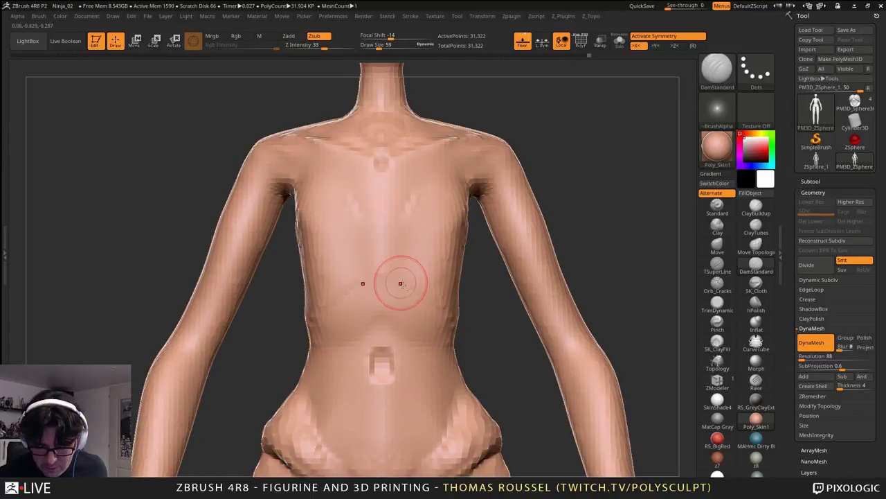
- Carve the lower edge of the ribcage with DamStandard as an arch across the front, continuing around the sides to the back
mouse_move(401, 289)
mouse_down()
mouse_move(437, 327)
mouse_move(399, 287)
mouse_up()
mouse_move(436, 322)
mouse_down()
mouse_move(380, 286)
mouse_move(346, 298)
mouse_up()
mouse_move(395, 283)
mouse_down()
mouse_move(436, 322)
mouse_move(462, 324)
mouse_move(443, 319)
mouse_up()
mouse_move(419, 310)
mouse_down()
mouse_move(443, 327)
mouse_move(488, 302)
mouse_up()
right_drag(489, 300, 478, 317)
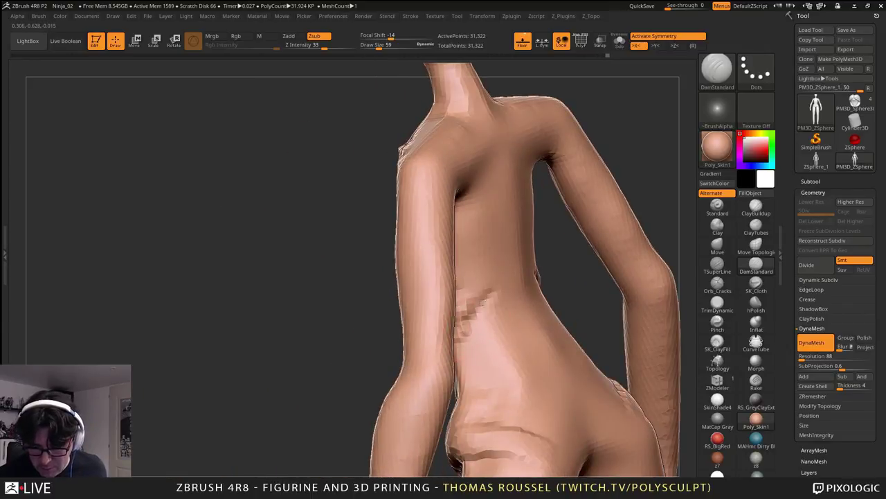
mouse_move(513, 290)
right_down()
mouse_move(484, 337)
mouse_move(513, 299)
right_up()
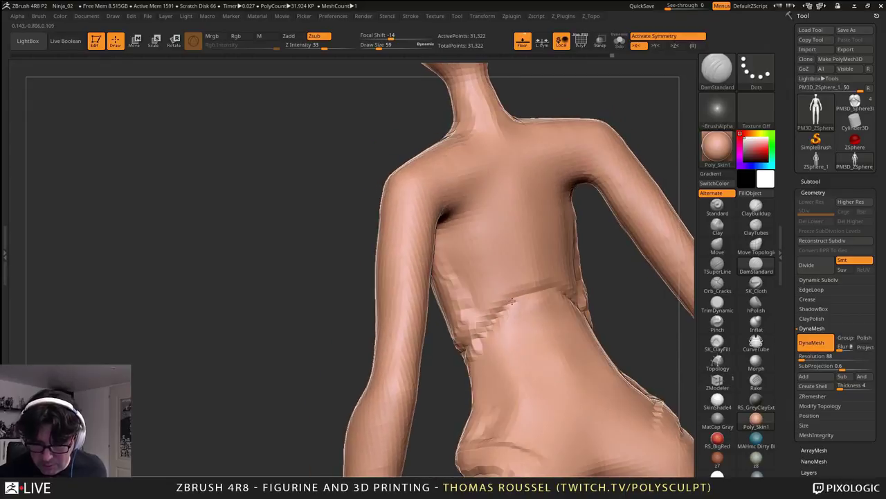
- Build up the ribcage volume on the upper and middle back with ClayBuildup strokes
click(766, 212)
mouse_move(471, 187)
mouse_down()
mouse_move(450, 232)
mouse_move(454, 302)
mouse_move(497, 242)
mouse_move(483, 218)
mouse_move(460, 207)
mouse_move(509, 194)
mouse_up()
right_drag(478, 225, 491, 218)
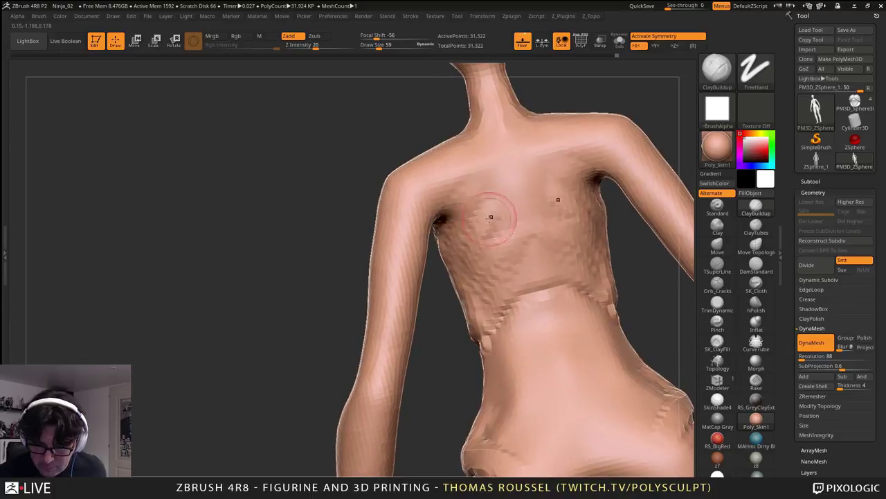
mouse_move(451, 181)
mouse_down()
mouse_move(489, 173)
mouse_move(519, 251)
mouse_up()
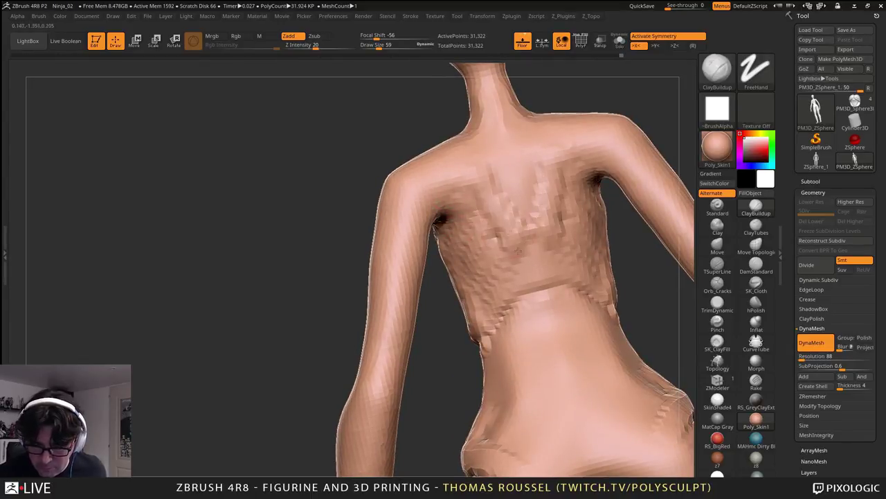
right_drag(522, 257, 527, 232)
- Add ClayBuildup strokes over the shoulder blades, the backs of the shoulders and down the sides of the back
mouse_move(523, 256)
mouse_down()
mouse_move(479, 189)
mouse_move(494, 239)
mouse_up()
mouse_move(473, 190)
mouse_down()
mouse_move(449, 212)
mouse_move(455, 233)
mouse_up()
right_drag(456, 228, 459, 182)
mouse_move(446, 209)
mouse_down()
mouse_move(472, 292)
mouse_move(494, 322)
mouse_up()
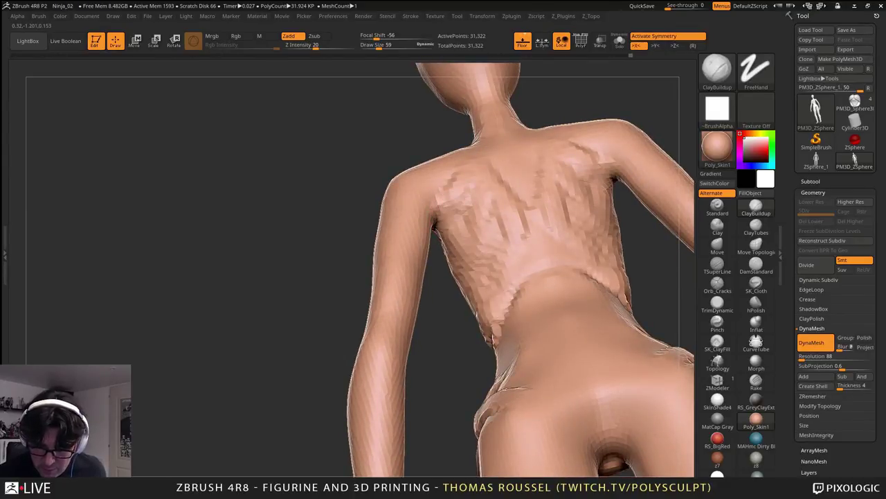
right_drag(500, 329, 454, 258)
right_drag(462, 213, 459, 251)
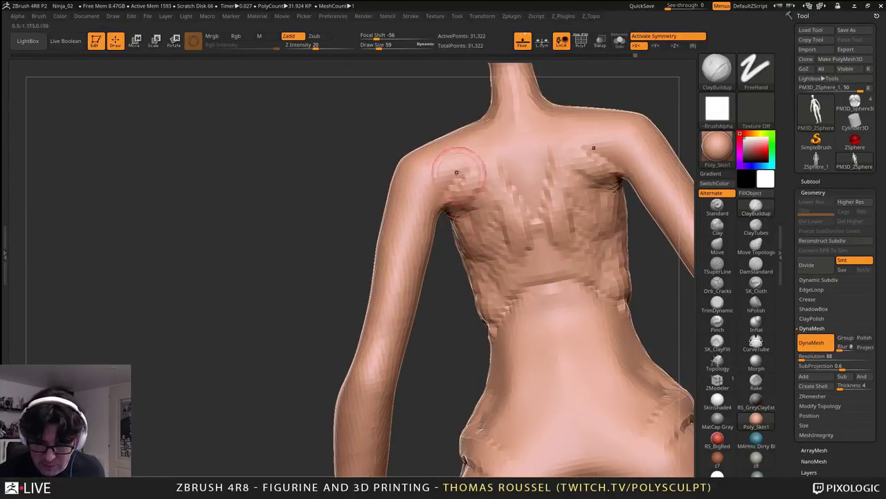
mouse_move(451, 183)
mouse_down()
mouse_move(408, 231)
mouse_move(446, 194)
mouse_move(415, 188)
mouse_up()
mouse_move(415, 187)
right_down()
mouse_move(406, 217)
mouse_move(387, 212)
mouse_move(374, 232)
mouse_move(430, 251)
mouse_move(438, 243)
right_up()
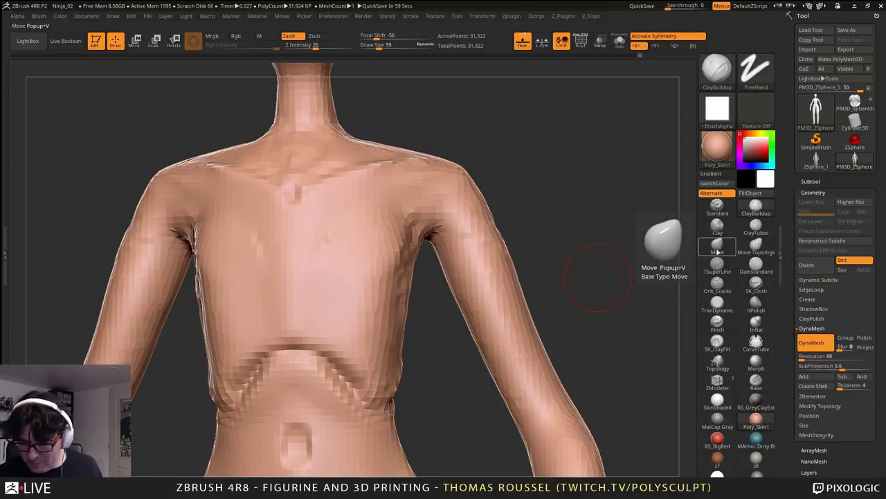
- Reshape the armpits and the side of the back below them with the Move brush at draw size 99
key(s)
drag(443, 226, 431, 231)
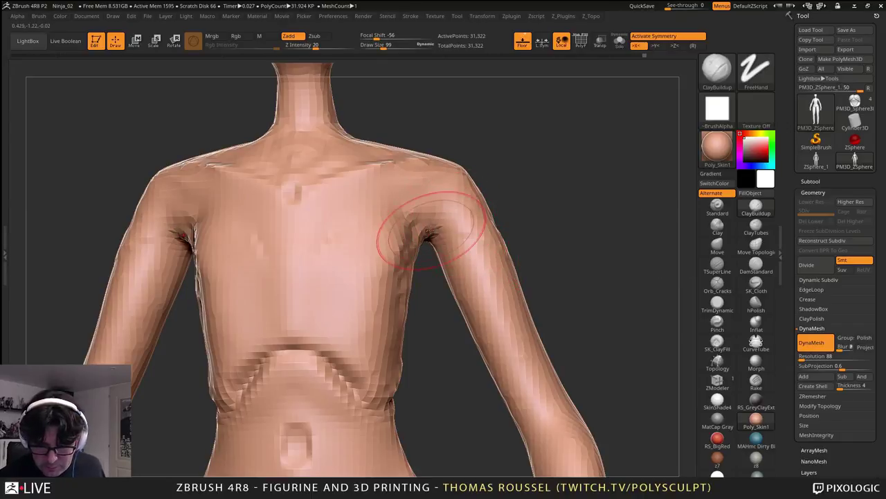
click(718, 250)
drag(424, 219, 423, 262)
drag(533, 256, 360, 281)
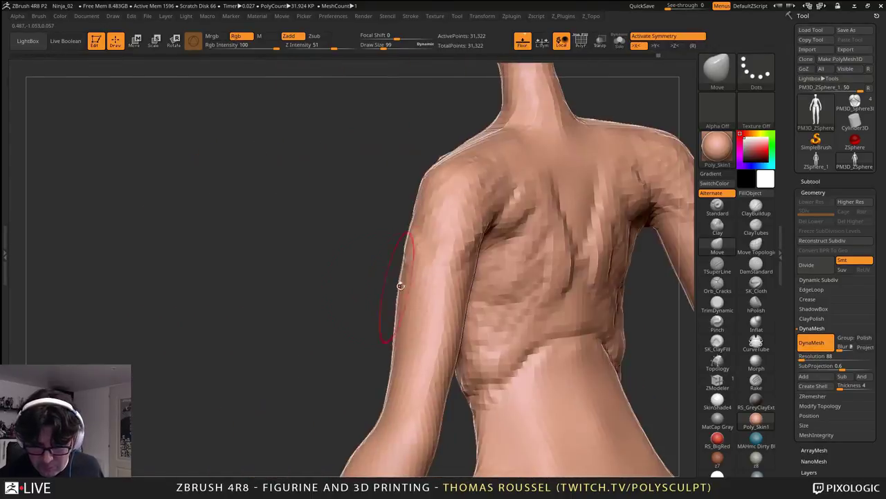
drag(495, 211, 489, 241)
right_drag(478, 246, 509, 252)
drag(500, 255, 495, 289)
right_drag(494, 283, 518, 285)
mouse_move(511, 284)
mouse_down()
mouse_move(510, 337)
mouse_move(508, 300)
mouse_move(504, 333)
mouse_up()
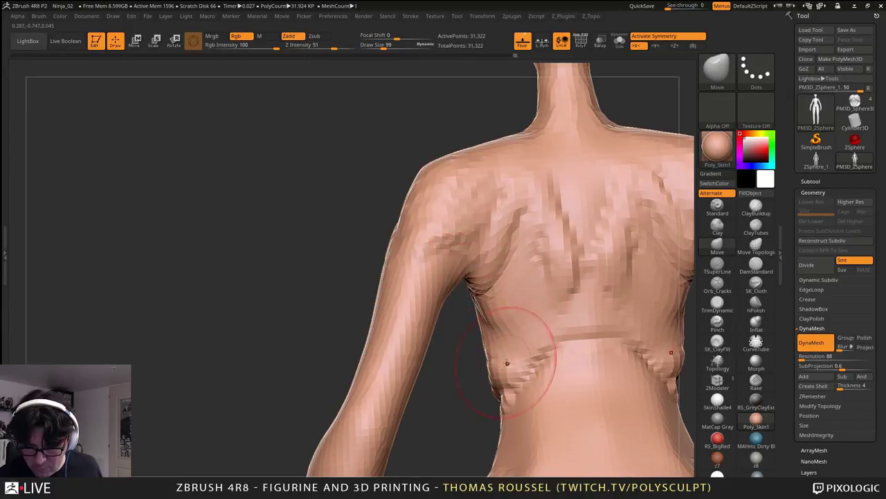
- Adjust the lower back of the ribcage and the area between the shoulder blades with the Move brush
drag(507, 363, 500, 324)
mouse_move(509, 315)
right_down()
mouse_move(537, 291)
mouse_move(544, 266)
right_up()
drag(548, 244, 569, 186)
right_drag(569, 185, 597, 190)
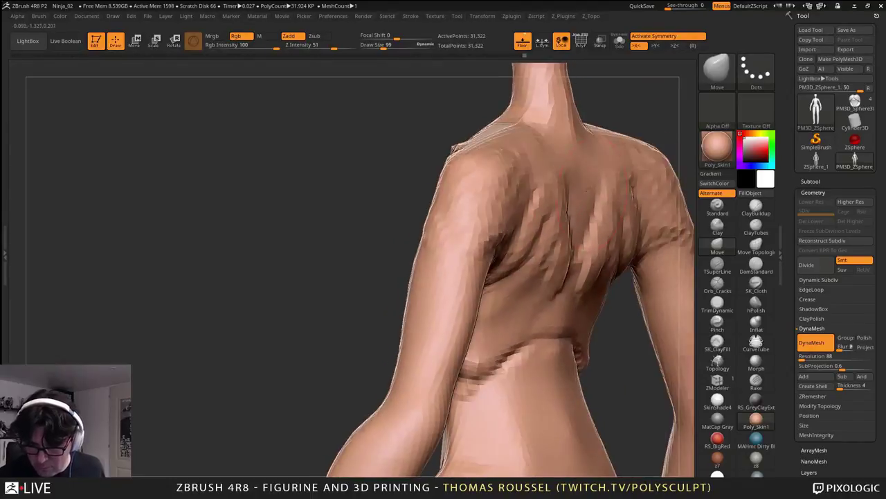
drag(524, 54, 644, 225)
- Round out the front profile of the ribcage with the Move brush at draw size 189
right_drag(507, 242, 568, 242)
key(s)
drag(482, 270, 491, 270)
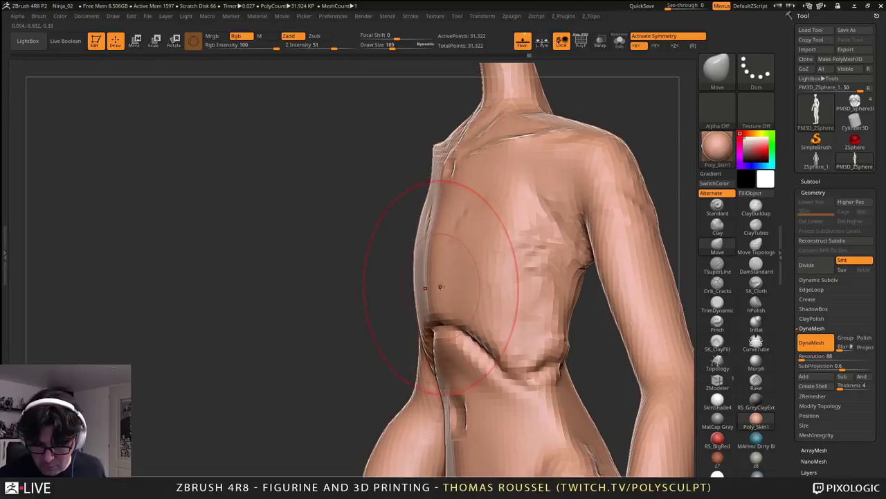
right_drag(496, 262, 474, 273)
drag(475, 277, 477, 278)
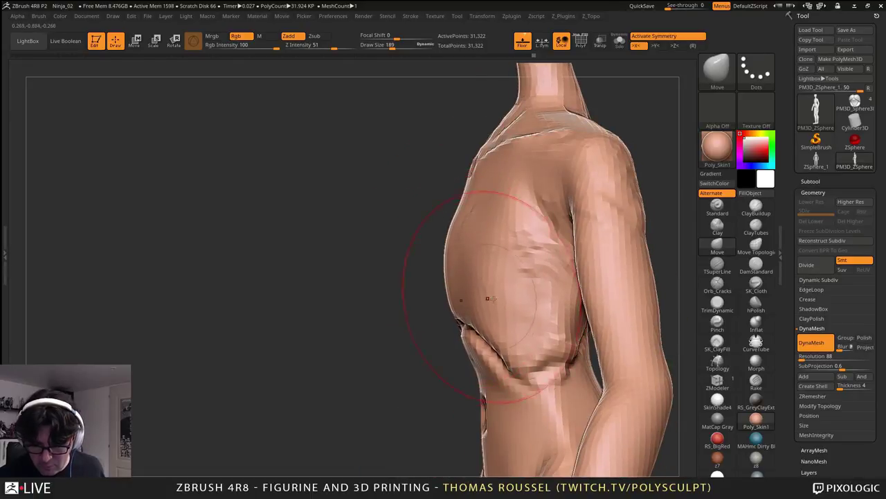
- Refine the upper chest contour toward the shoulder with the Move brush at draw size 121
key(s)
drag(490, 244, 485, 245)
right_drag(484, 248, 493, 302)
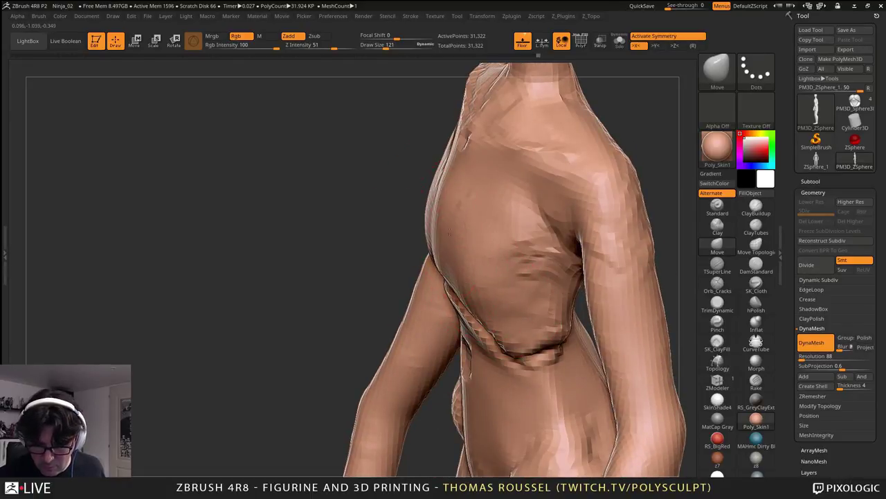
drag(498, 192, 528, 192)
right_drag(528, 192, 487, 186)
drag(461, 194, 459, 196)
mouse_move(459, 196)
right_down()
mouse_move(483, 233)
mouse_move(479, 196)
right_up()
- Pull the hip bones up and back along the side of the pelvis with the Move brush
alt+right_drag(473, 294, 474, 265)
alt+right_drag(486, 416, 482, 342)
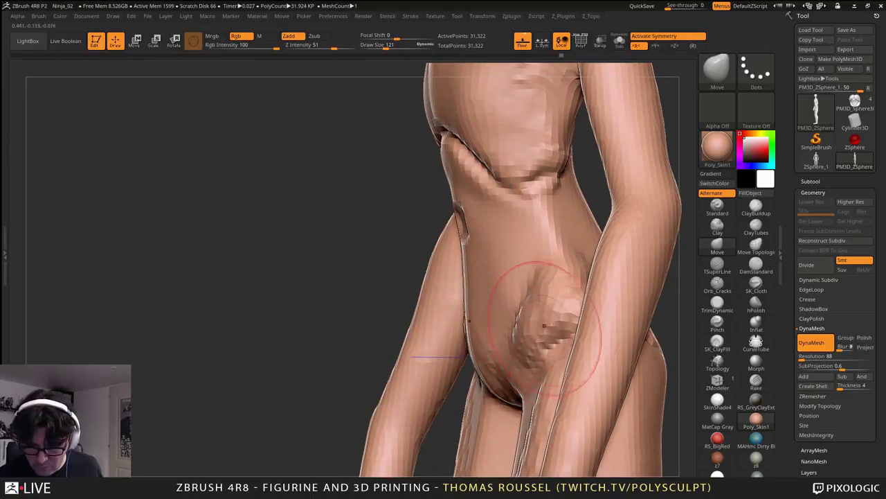
drag(544, 326, 576, 308)
right_drag(576, 308, 624, 325)
- Widen the sides of the ribcage below the armpits and adjust the shoulders with the Move brush
mouse_move(574, 344)
shift+right_down()
mouse_move(600, 291)
mouse_move(608, 194)
mouse_move(481, 283)
mouse_move(485, 239)
mouse_move(538, 319)
shift+right_up()
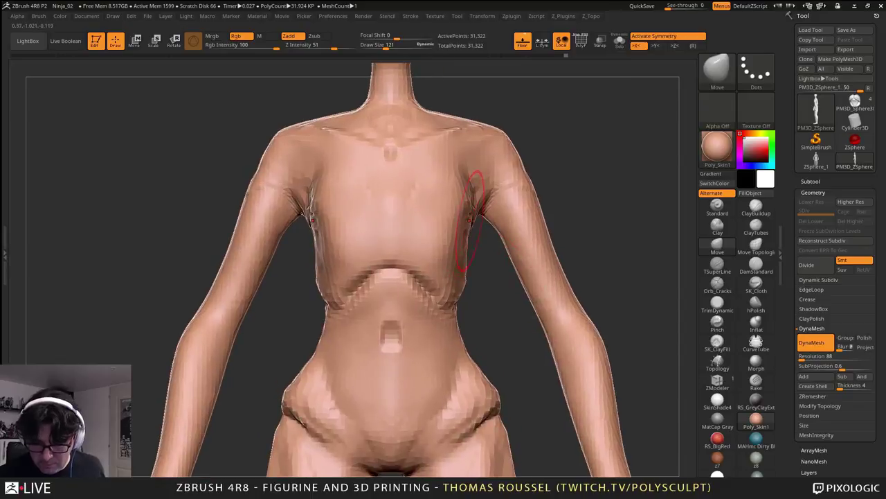
drag(477, 208, 470, 258)
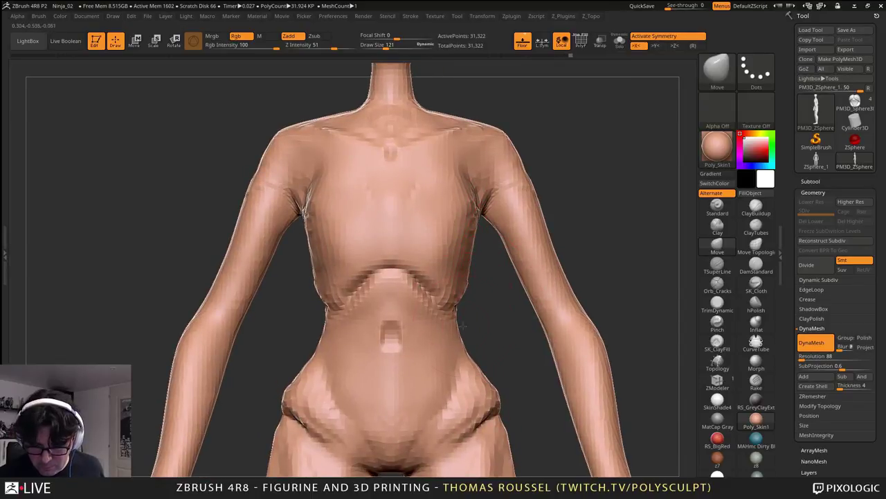
alt+drag(496, 171, 460, 241)
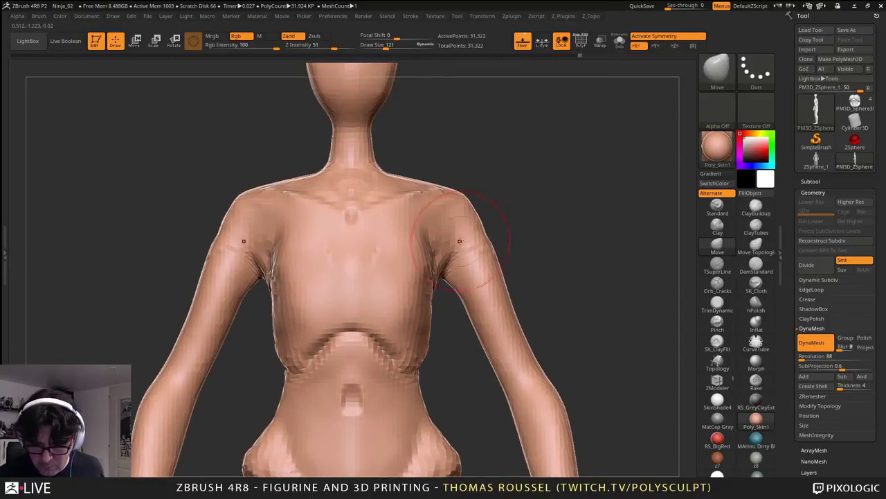
right_drag(460, 241, 451, 286)
mouse_move(443, 254)
mouse_down()
mouse_move(439, 265)
mouse_move(448, 245)
mouse_up()
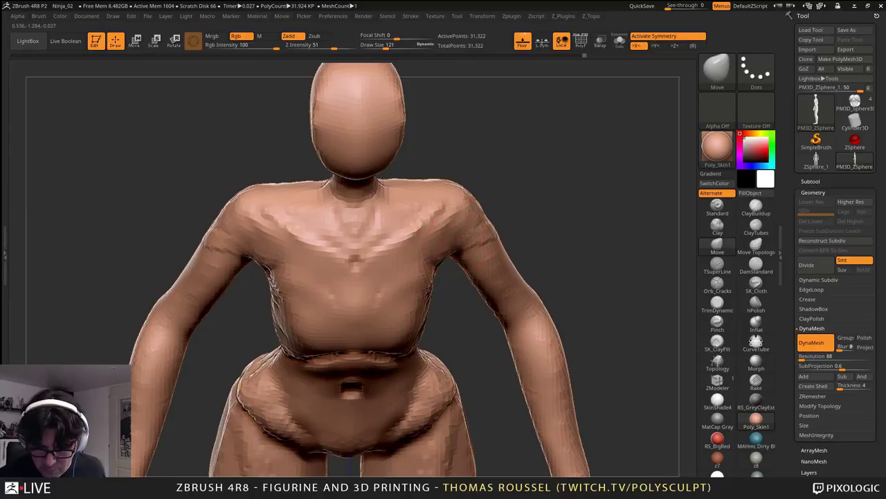
key(ctrl+z)
key(ctrl+z)
key(ctrl+z)
key(ctrl+z)
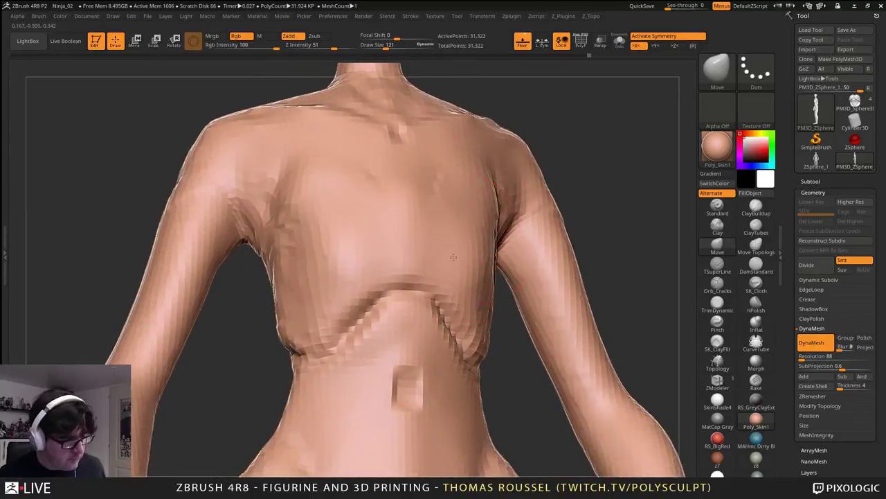
key(ctrl+z)
key(ctrl+z)
key(ctrl+z)
key(ctrl+z)
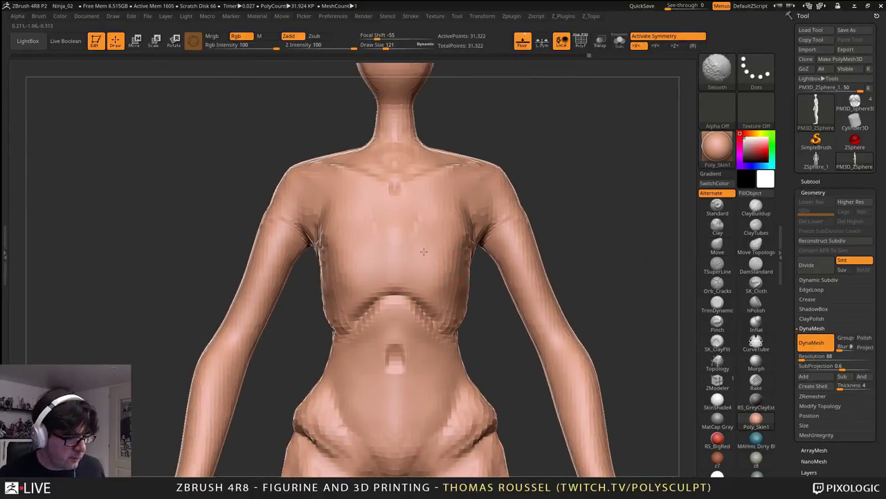
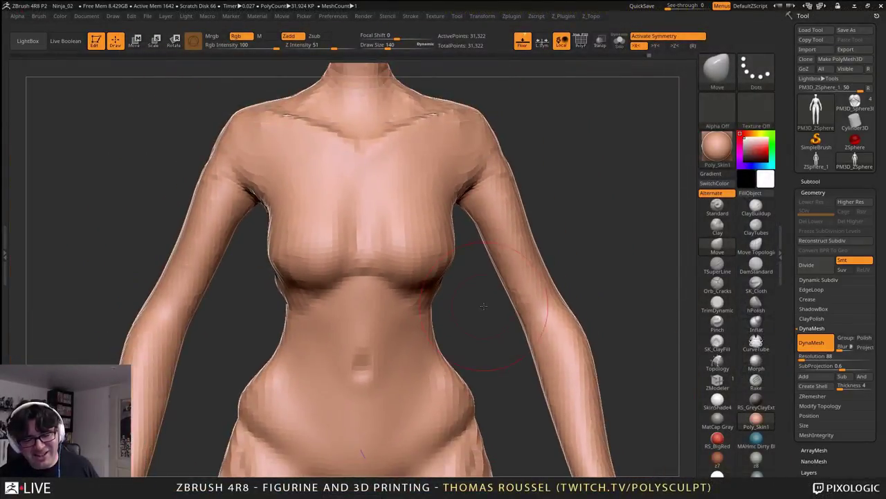
- Examine the torso, arms, back and pelvis of the figure from the front, side and rear
drag(483, 305, 454, 352)
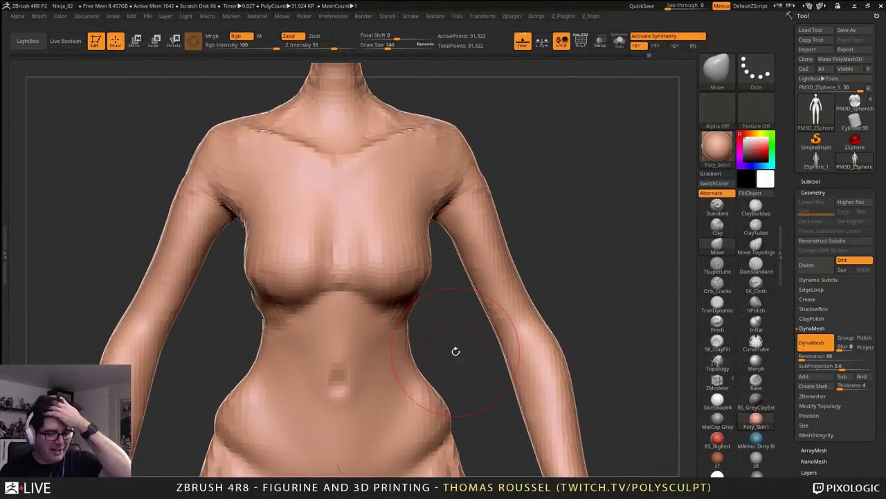
mouse_move(637, 277)
mouse_down()
mouse_move(583, 266)
mouse_move(529, 272)
mouse_move(524, 252)
mouse_move(540, 283)
mouse_move(494, 369)
mouse_up()
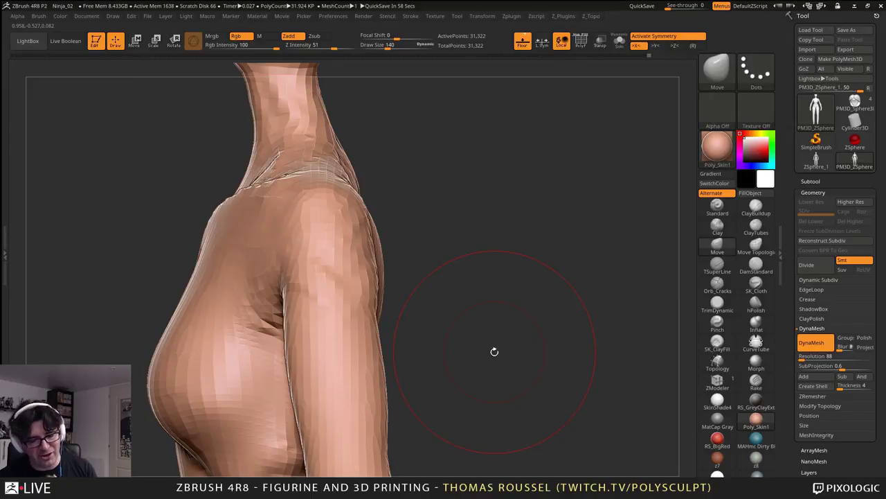
mouse_move(500, 369)
mouse_down()
mouse_move(518, 370)
mouse_move(484, 341)
mouse_move(566, 279)
mouse_up()
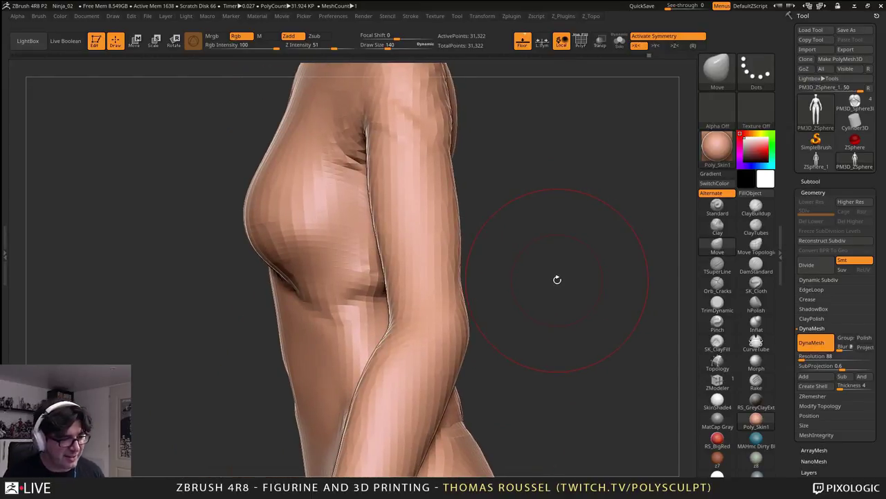
right_drag(455, 302, 526, 286)
drag(517, 250, 468, 256)
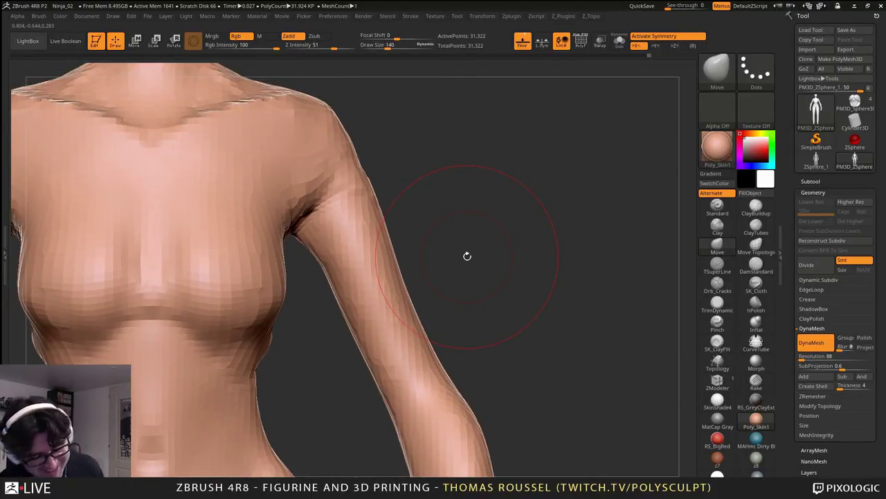
alt+drag(418, 259, 420, 311)
drag(483, 315, 333, 349)
alt+drag(388, 298, 353, 311)
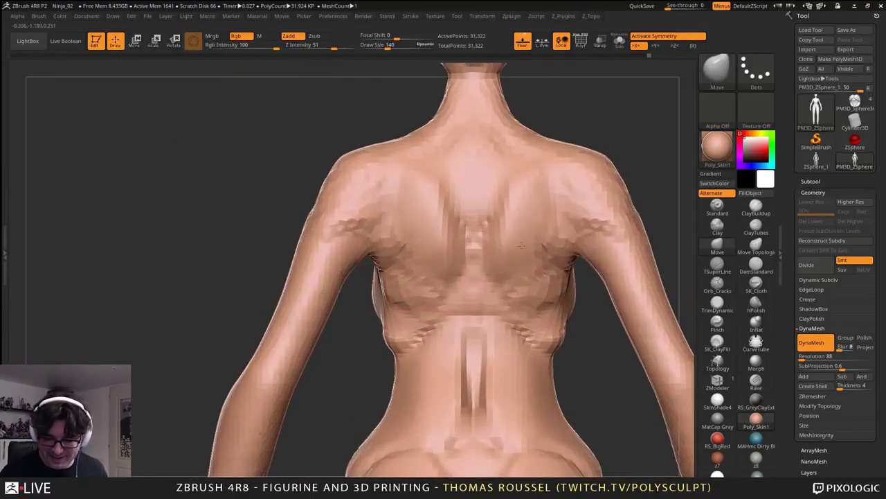
alt+drag(444, 312, 455, 179)
alt+right_drag(462, 245, 443, 311)
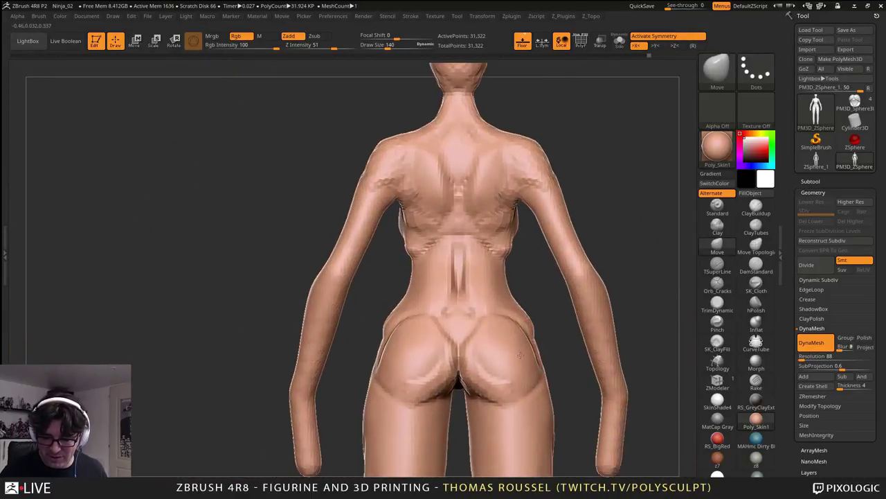
right_drag(509, 339, 510, 376)
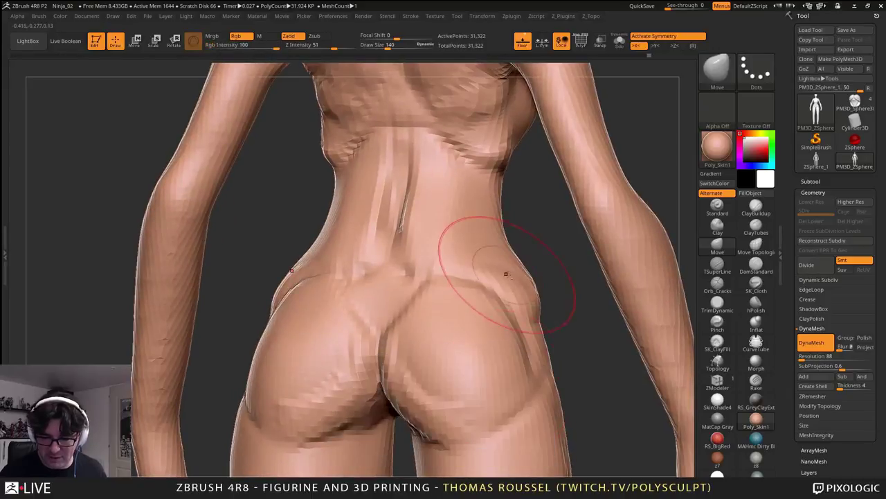
alt+right_drag(506, 272, 467, 325)
drag(467, 325, 460, 240)
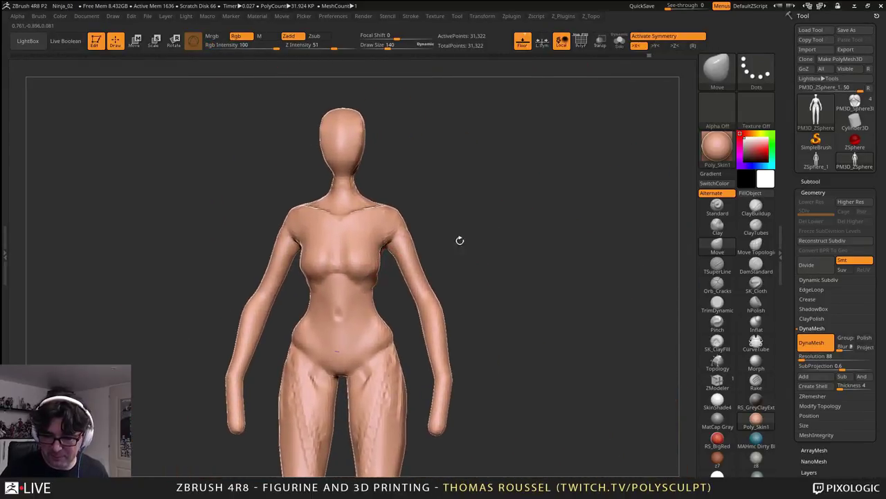
- Scrub back through the undo history to review earlier sculpting stages of the body, and return to the latest state
mouse_move(607, 56)
mouse_down()
mouse_move(595, 55)
mouse_move(615, 55)
mouse_up()
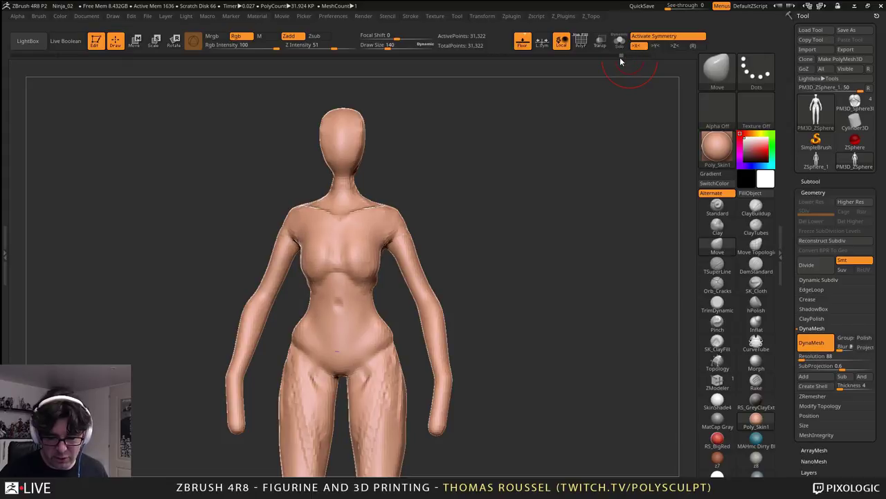
key(ctrl+z)
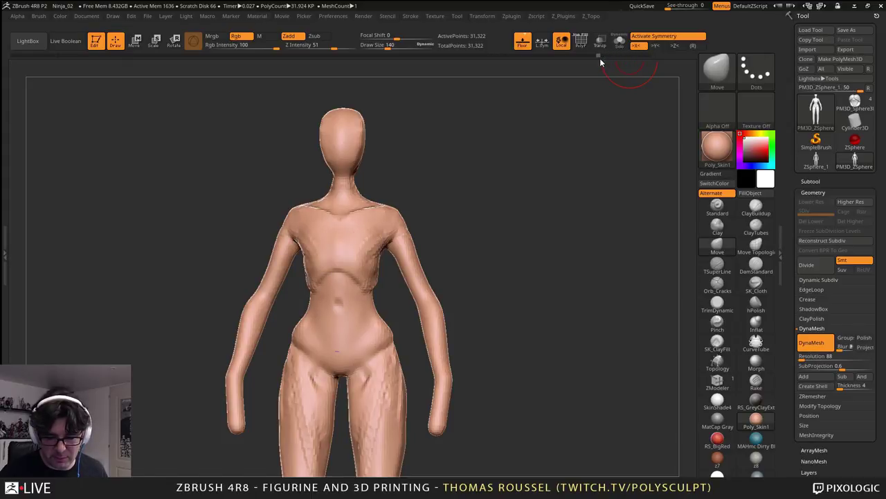
drag(563, 194, 532, 161)
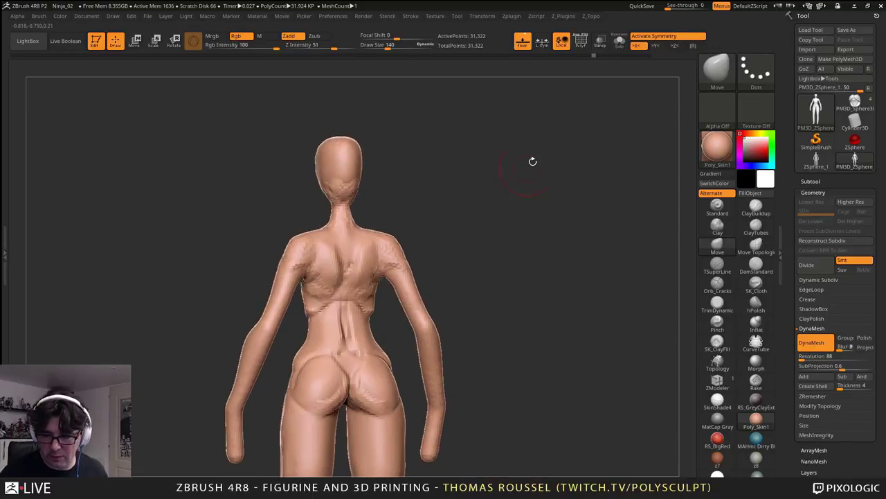
drag(590, 56, 584, 57)
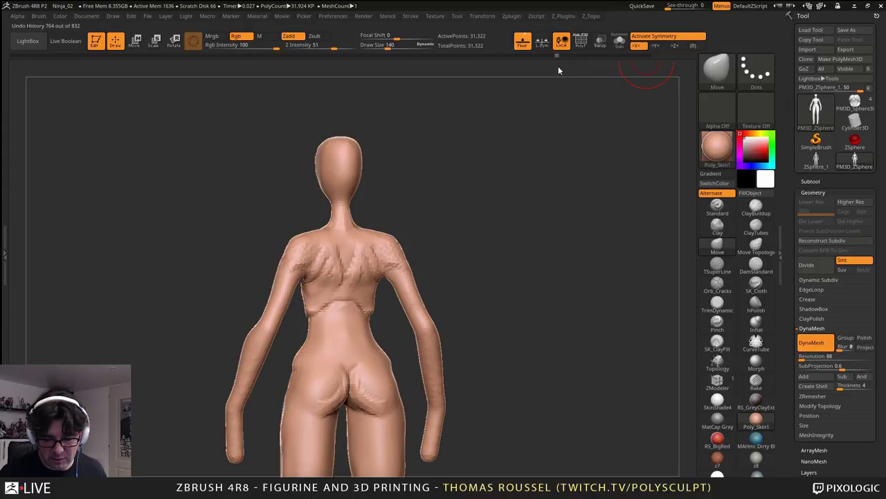
drag(541, 74, 536, 77)
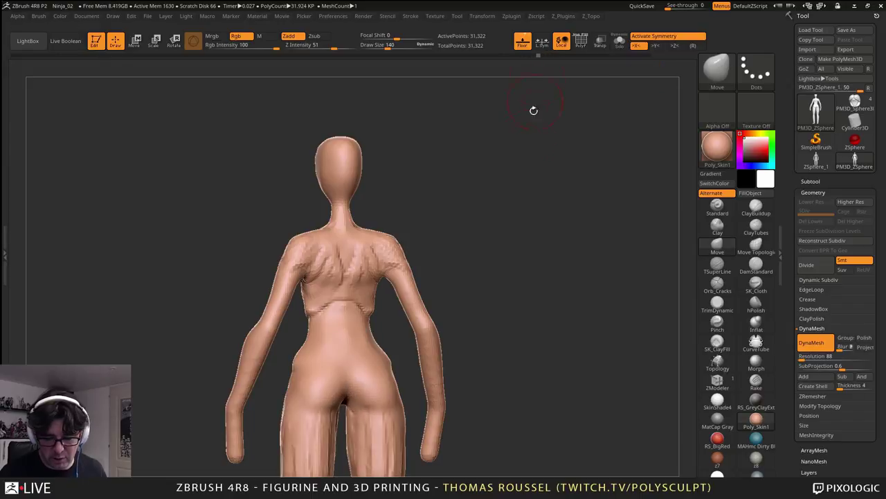
alt+drag(533, 111, 487, 170)
key(ctrl+z)
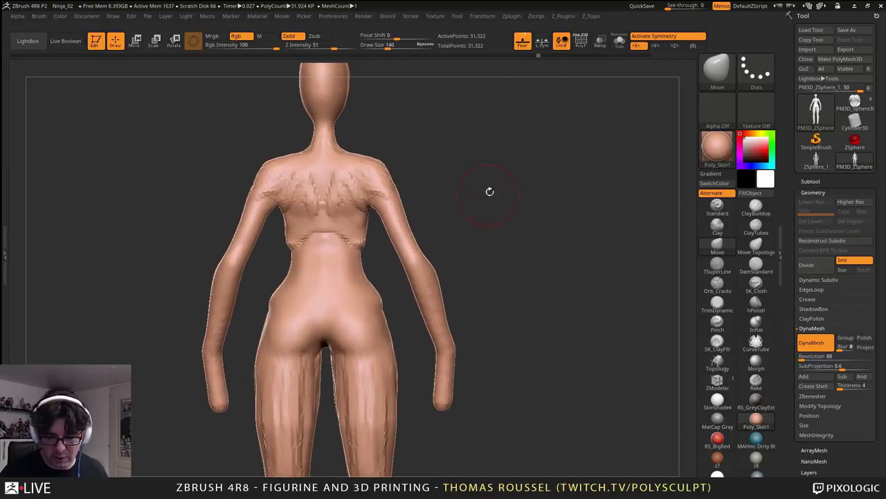
key(ctrl+z)
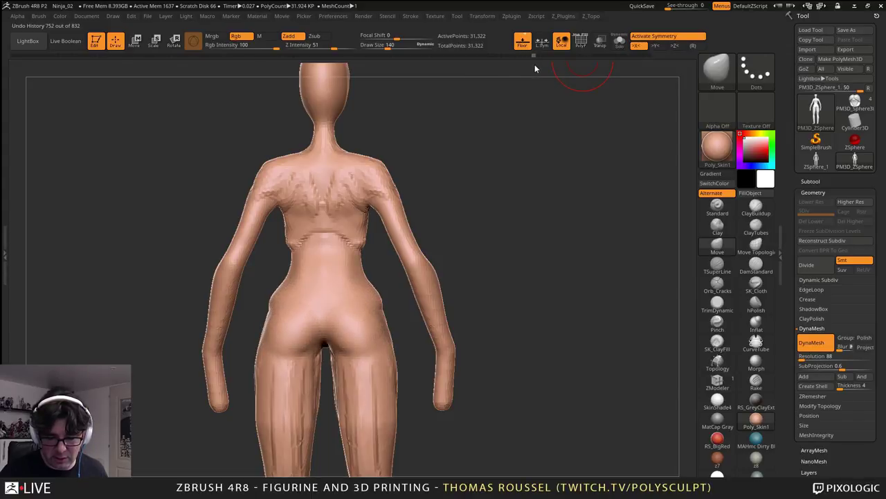
drag(535, 68, 540, 69)
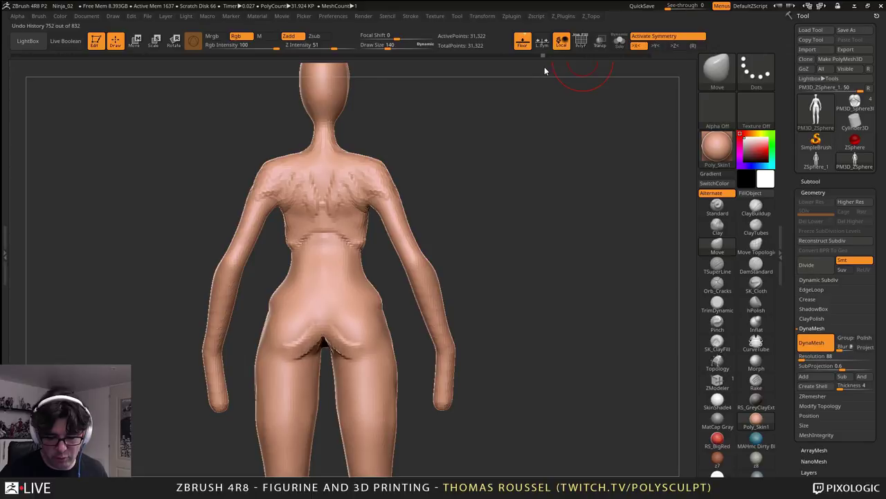
drag(551, 71, 561, 69)
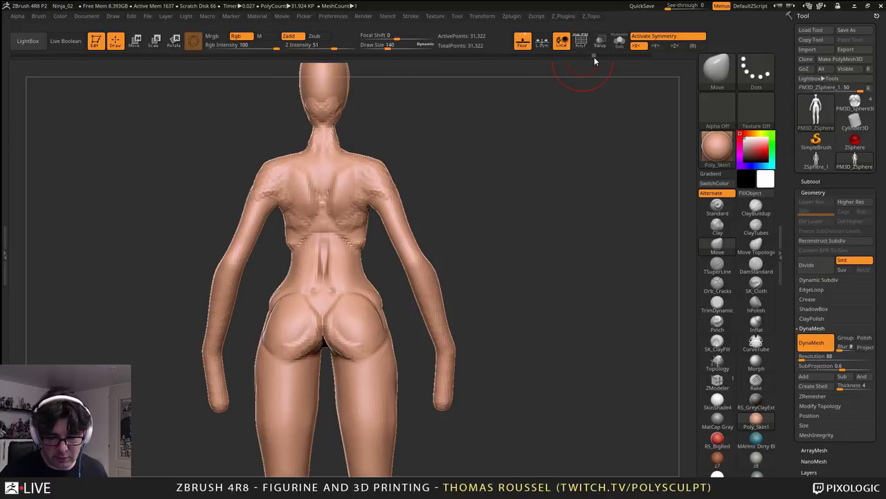
drag(603, 57, 650, 55)
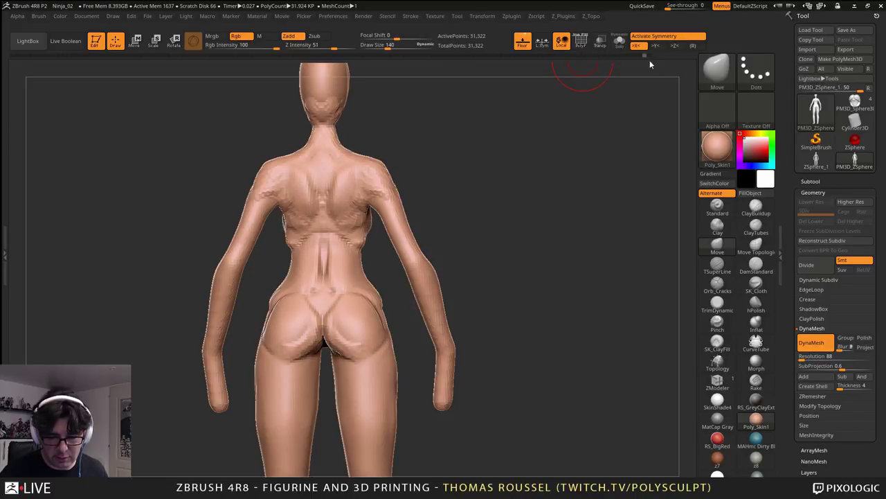
- Build up the outer side of the chest below the armpit with the ClayBuildup brush at draw size 72
mouse_move(475, 243)
mouse_down()
mouse_move(518, 266)
mouse_move(533, 291)
mouse_move(488, 283)
mouse_move(511, 277)
mouse_move(531, 242)
mouse_move(566, 283)
mouse_move(557, 253)
mouse_move(535, 238)
mouse_up()
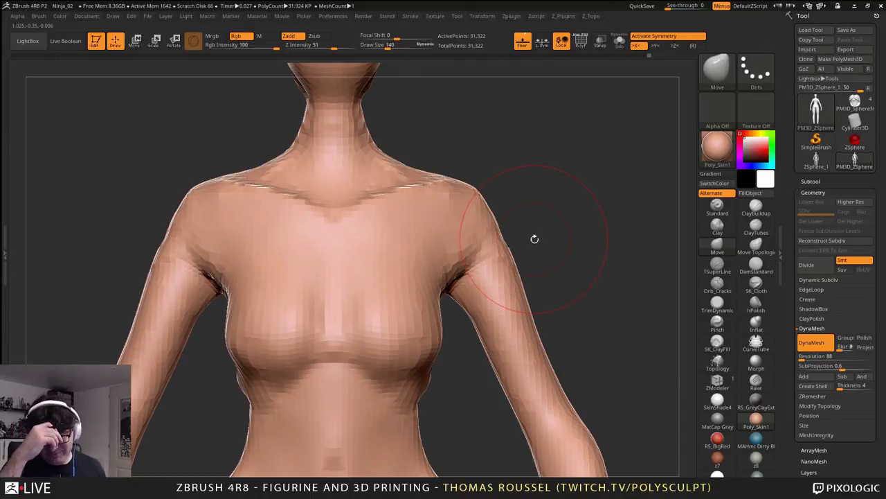
mouse_move(466, 286)
mouse_down()
mouse_move(565, 187)
mouse_move(669, 225)
mouse_up()
key(s)
click(758, 211)
drag(478, 243, 514, 253)
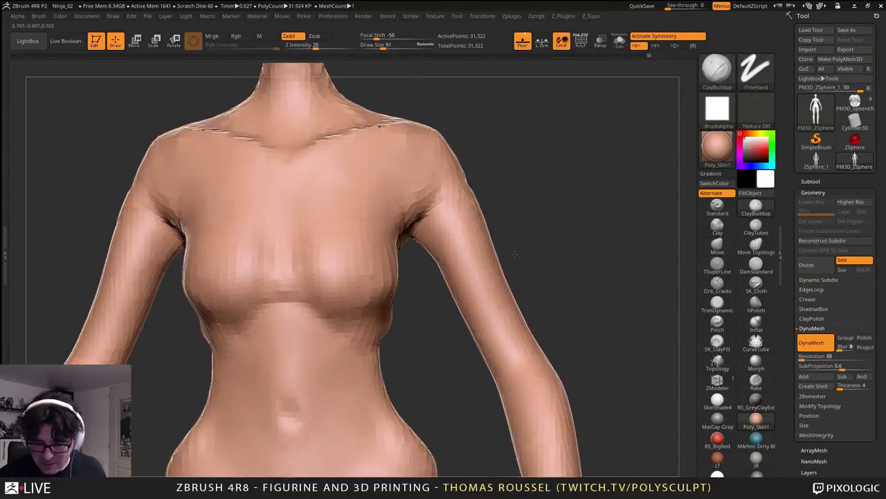
key(s)
click(417, 298)
mouse_move(443, 312)
mouse_down()
mouse_move(374, 338)
mouse_move(441, 246)
mouse_move(449, 256)
mouse_up()
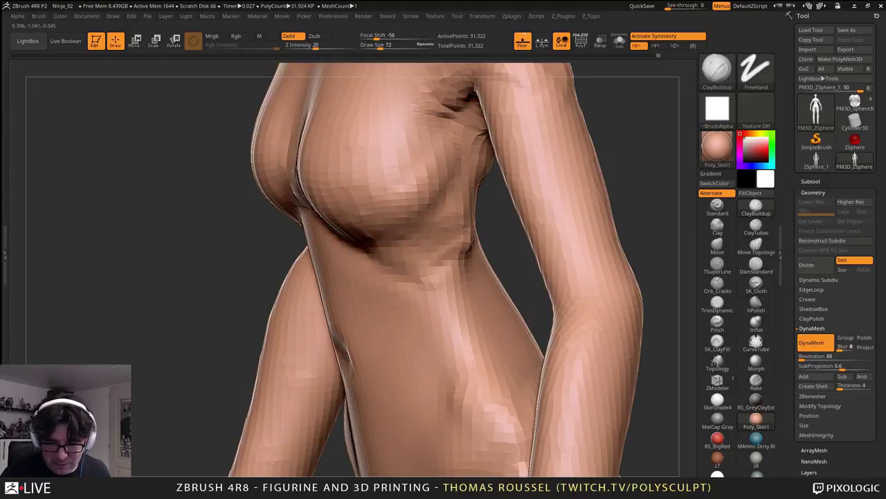
drag(457, 146, 436, 202)
alt+right_drag(444, 124, 419, 201)
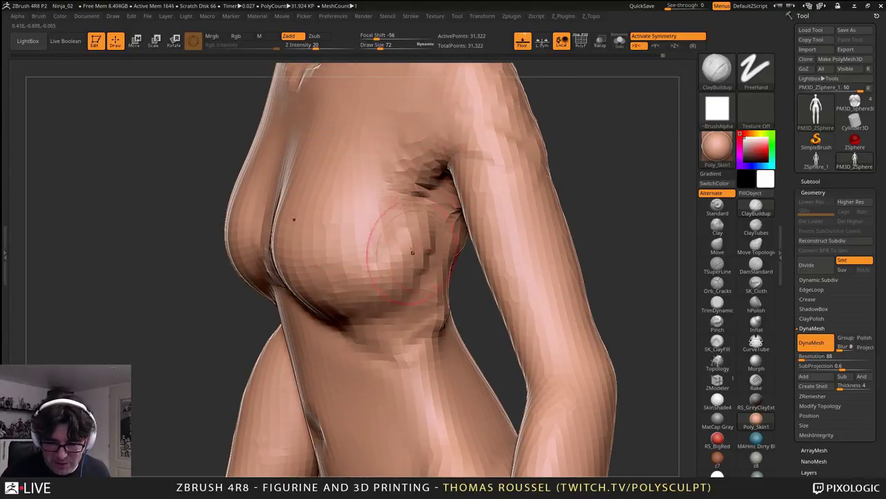
drag(413, 270, 367, 302)
- Fill the lower ribcage beneath the breast with ClayBuildup and smooth the transition into the waist
right_drag(346, 302, 356, 334)
mouse_move(346, 338)
mouse_down()
mouse_move(367, 353)
mouse_move(400, 352)
mouse_up()
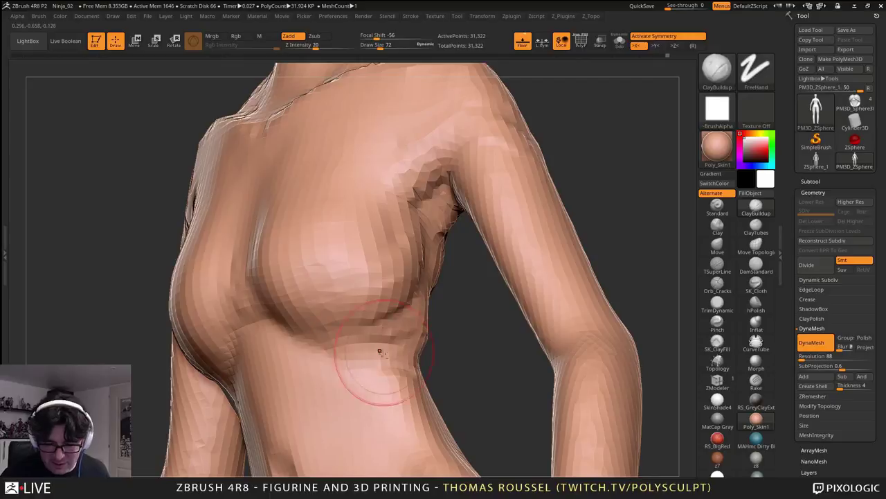
right_drag(377, 349, 420, 353)
mouse_move(329, 347)
mouse_down()
mouse_move(387, 346)
mouse_move(413, 318)
mouse_up()
shift+drag(415, 363, 426, 397)
- Build up the oblique muscle along the side of the waist toward the hip bone with ClayBuildup
mouse_move(431, 377)
right_down()
mouse_move(428, 352)
mouse_move(445, 341)
mouse_move(413, 316)
mouse_move(396, 221)
right_up()
drag(355, 228, 375, 274)
mouse_move(443, 304)
right_down()
mouse_move(395, 319)
mouse_move(436, 313)
right_up()
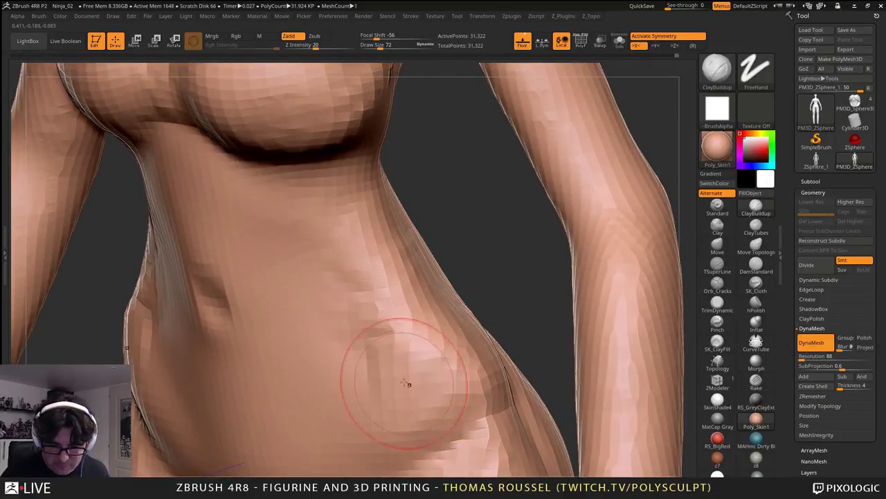
right_drag(406, 381, 367, 169)
right_drag(395, 352, 319, 142)
- Build up the abdominal muscles around the navel and down the lower belly with ClayBuildup
drag(301, 143, 310, 280)
alt+right_drag(304, 380, 311, 282)
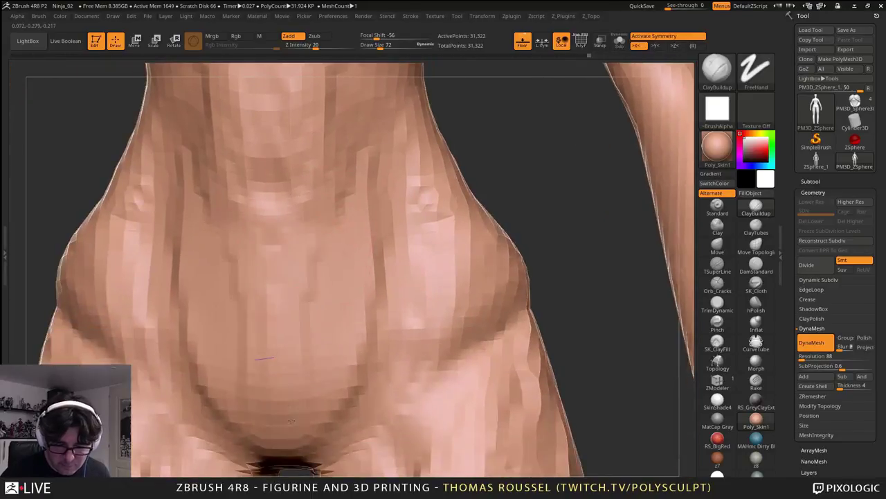
drag(299, 284, 297, 364)
mouse_move(328, 281)
mouse_down()
mouse_move(319, 386)
mouse_move(346, 319)
mouse_up()
- Add clay to the back of the ribcage below the shoulder blades with the ClayBuildup brush
ctrl+right_drag(353, 349, 391, 287)
mouse_move(391, 287)
alt+right_down()
mouse_move(402, 361)
mouse_move(334, 367)
alt+right_up()
mouse_move(399, 304)
right_down()
mouse_move(322, 305)
mouse_move(384, 309)
mouse_move(392, 290)
mouse_move(301, 288)
right_up()
drag(365, 212, 360, 279)
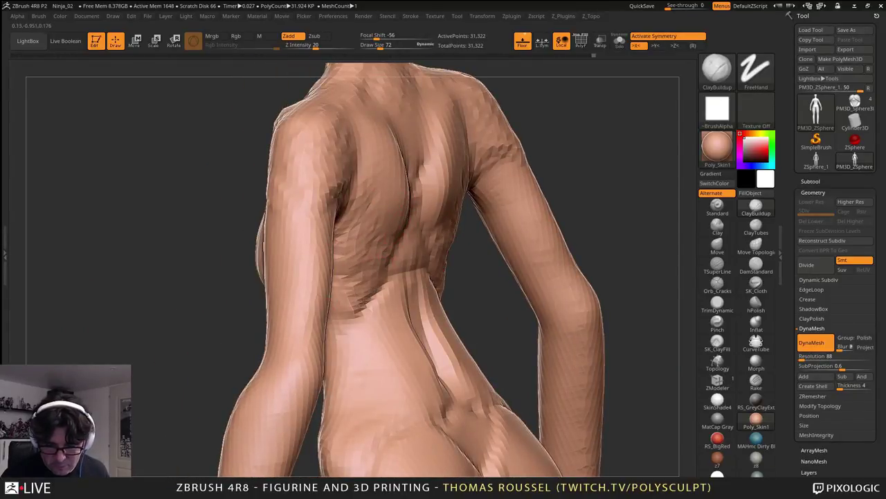
drag(388, 239, 377, 295)
mouse_move(388, 214)
alt+right_down()
mouse_move(376, 297)
mouse_move(345, 307)
alt+right_up()
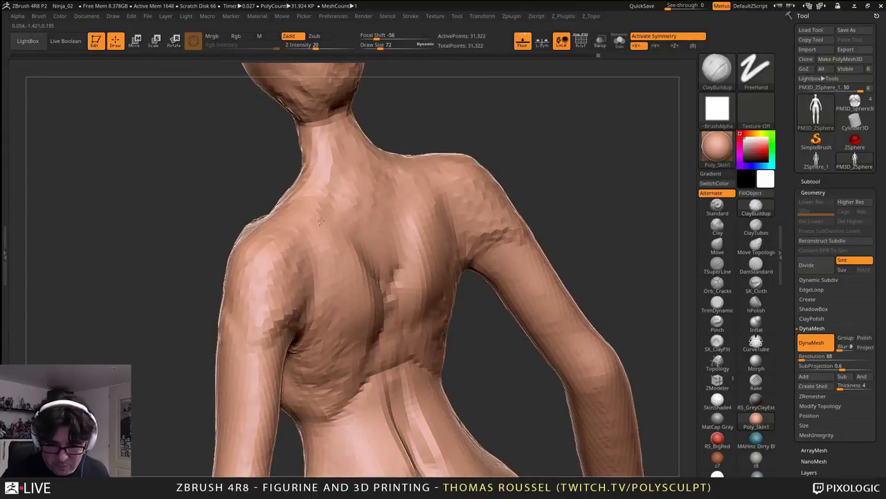
- Build up the trapezius between neck and shoulder blades and the muscle columns along the spine with ClayBuildup
mouse_move(329, 221)
right_down()
mouse_move(376, 222)
mouse_move(327, 240)
right_up()
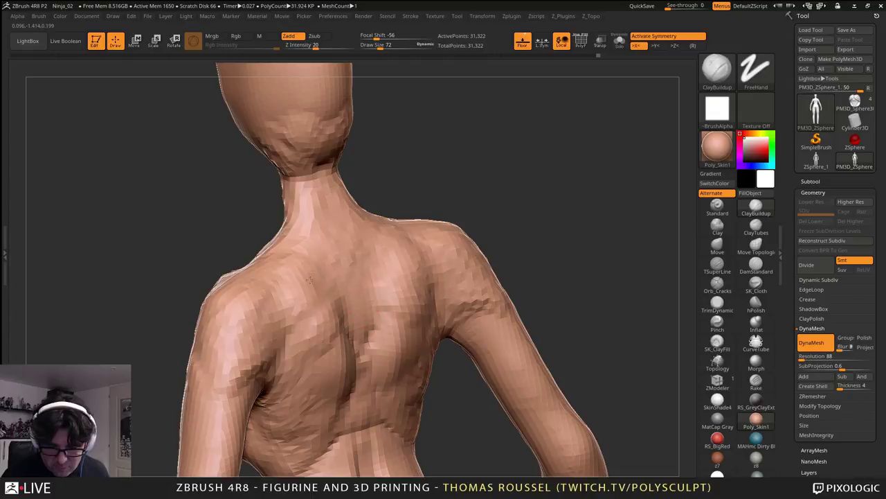
drag(311, 281, 338, 349)
drag(332, 261, 351, 354)
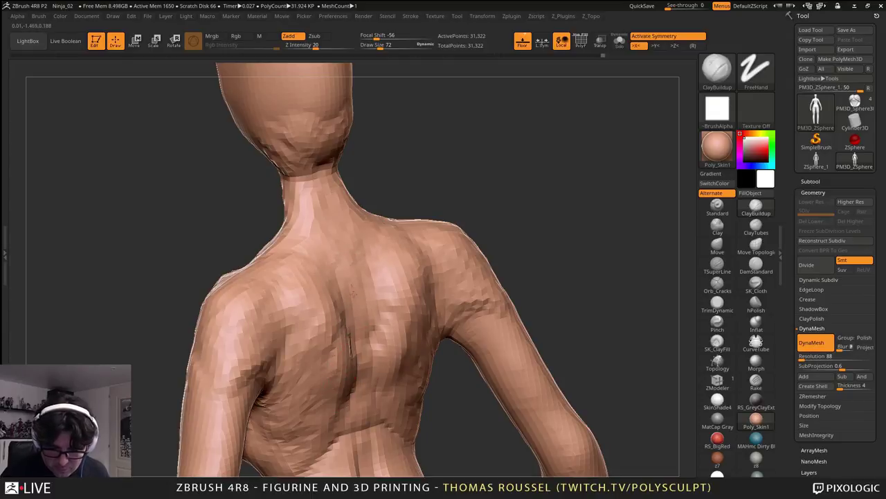
drag(354, 292, 364, 451)
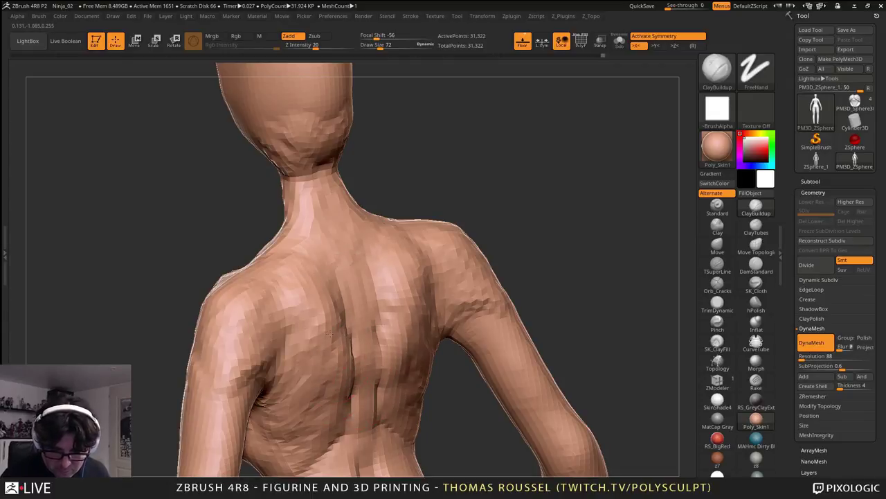
- Smooth the shoulder blades, upper back and spine muscles down to the lower back
key(shift)
shift+drag(281, 341, 283, 460)
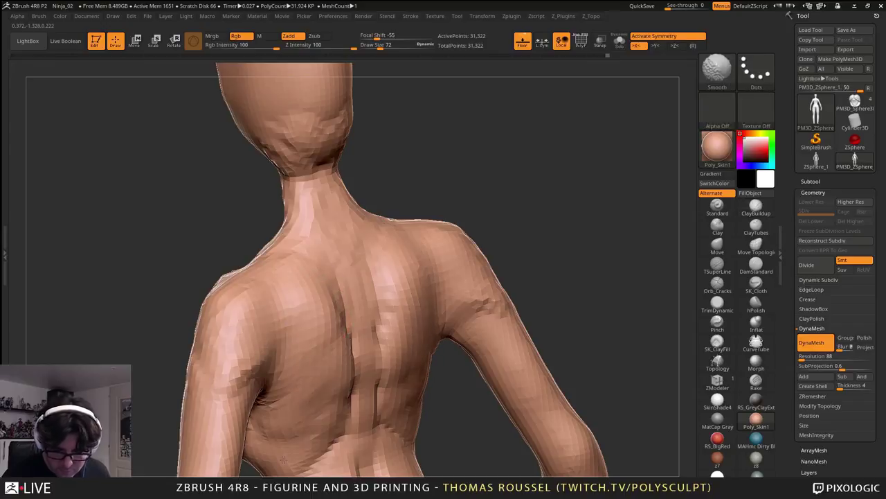
shift+drag(335, 277, 327, 181)
alt+right_drag(381, 318, 394, 165)
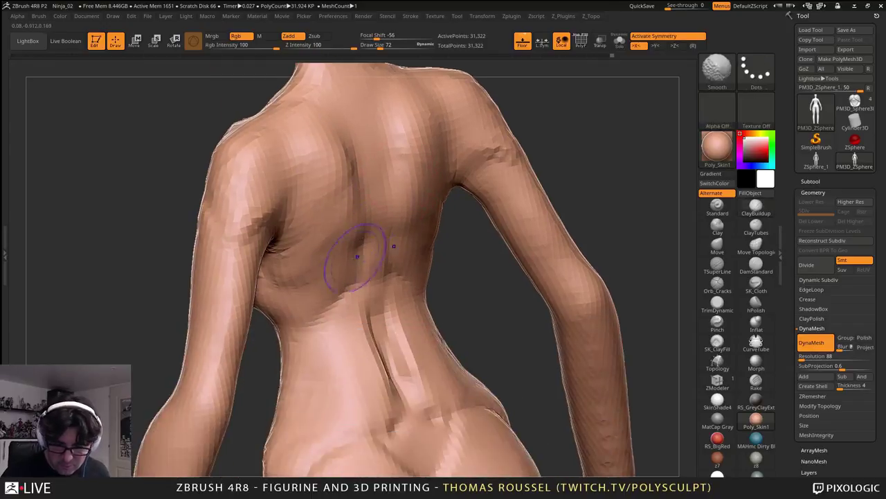
shift+drag(380, 338, 385, 398)
- Smooth the waist, abdomen, hips and upper front of the thighs
right_drag(378, 390, 504, 376)
shift+drag(269, 353, 277, 426)
alt+right_drag(314, 416, 346, 302)
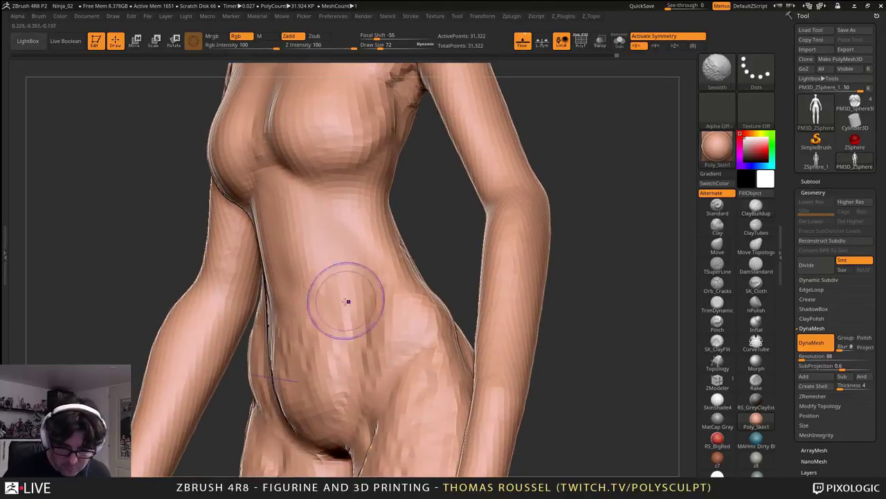
mouse_move(304, 384)
shift+mouse_down()
mouse_move(360, 382)
mouse_move(440, 315)
shift+mouse_up()
right_drag(446, 382, 425, 378)
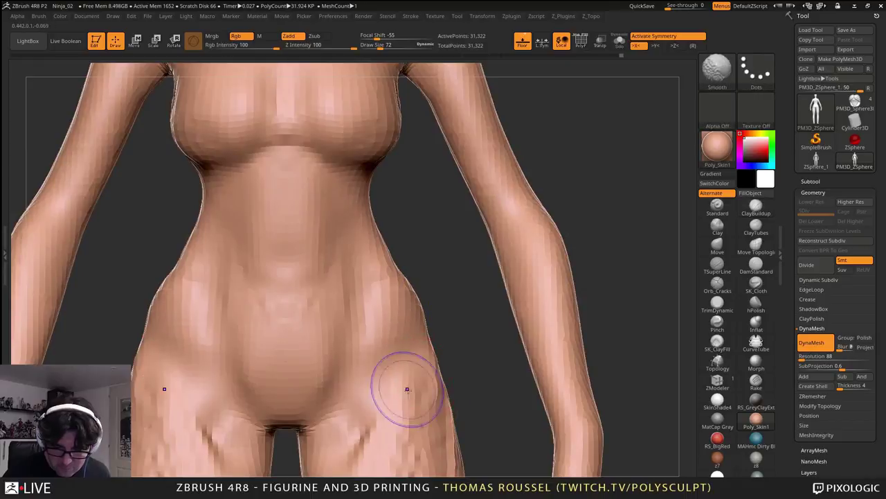
shift+drag(407, 389, 393, 398)
shift+drag(333, 435, 313, 435)
alt+right_drag(361, 324, 401, 391)
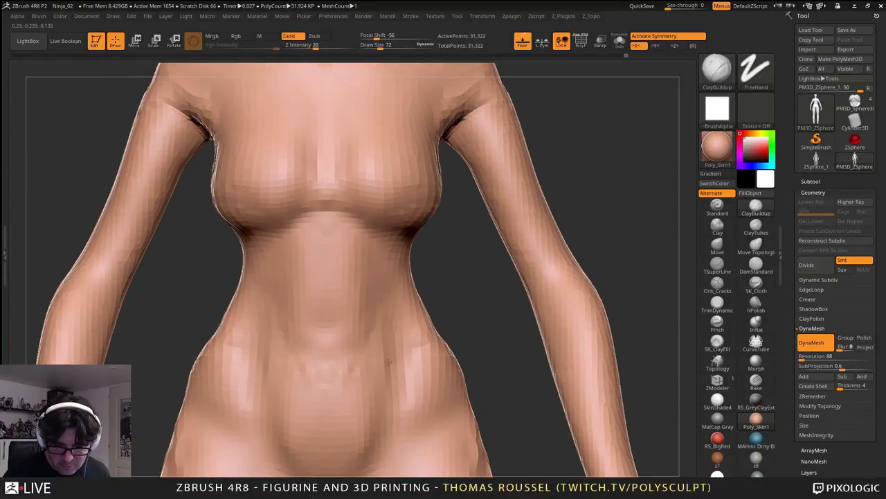
- Refine the side contours of the ribcage and waist using the Move brush at draw size 135
mouse_move(389, 362)
ctrl+right_down()
mouse_move(385, 329)
mouse_move(357, 366)
ctrl+right_up()
click(720, 244)
key(s)
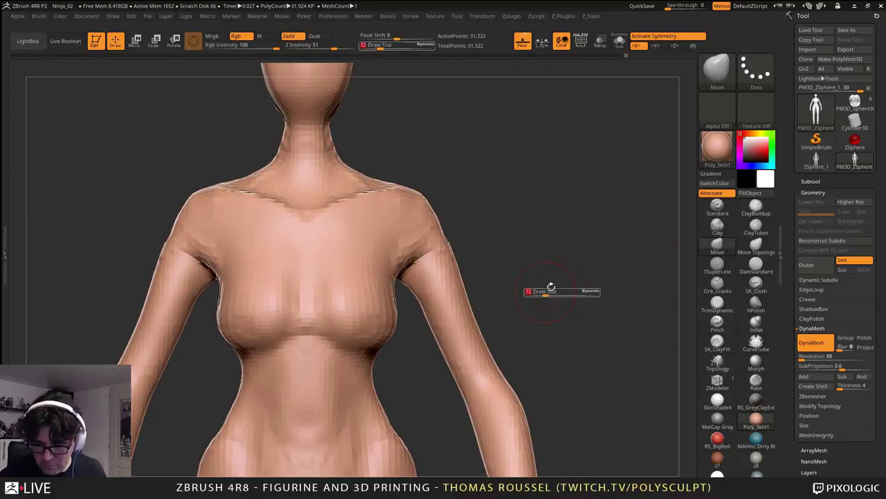
right_drag(551, 286, 577, 289)
key(s)
drag(575, 290, 586, 289)
drag(585, 291, 546, 298)
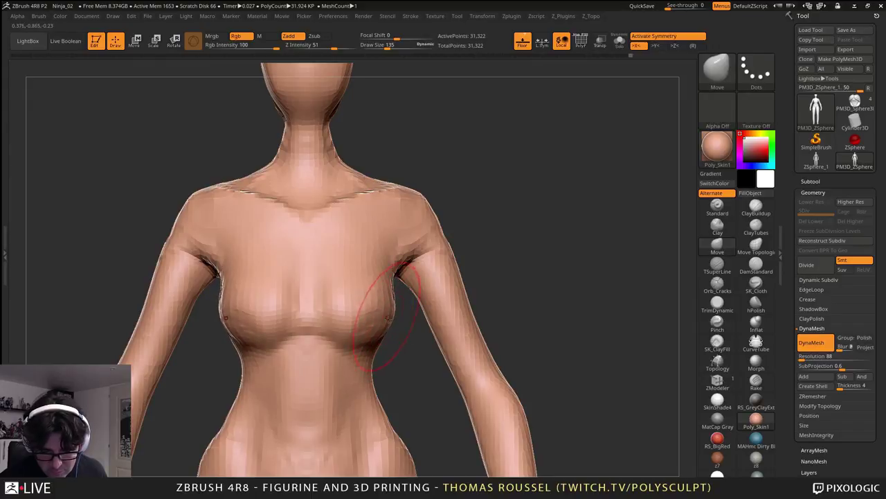
alt+right_drag(383, 404, 378, 345)
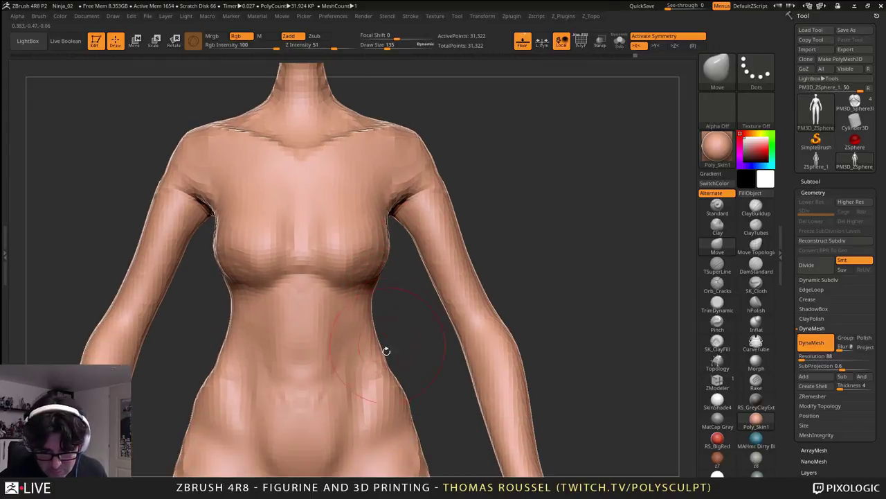
mouse_move(395, 381)
alt+mouse_down()
mouse_move(381, 346)
mouse_move(371, 349)
alt+mouse_up()
- Reshape the outer contour of the shoulders using the Move brush at draw size 231
alt+right_drag(377, 285, 360, 344)
alt+right_drag(370, 237, 350, 298)
alt+right_drag(407, 237, 409, 263)
key(s)
drag(406, 262, 371, 250)
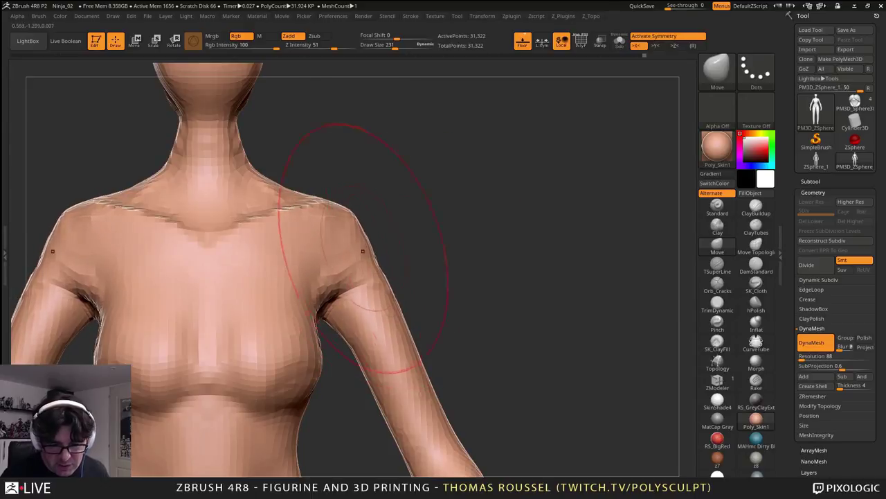
alt+drag(399, 289, 394, 249)
- Adjust the upper-arm contours below the shoulders and the armpits using the Move brush at draw size 156
key(s)
drag(360, 320, 354, 325)
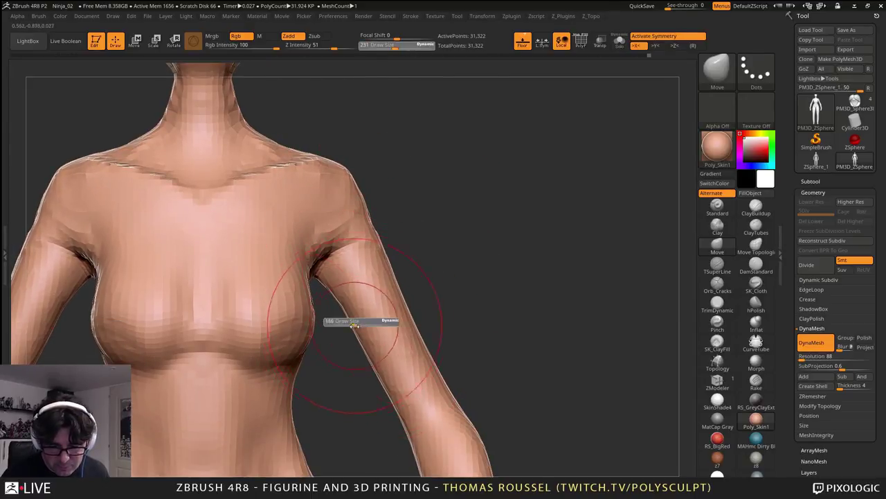
alt+drag(409, 316, 382, 350)
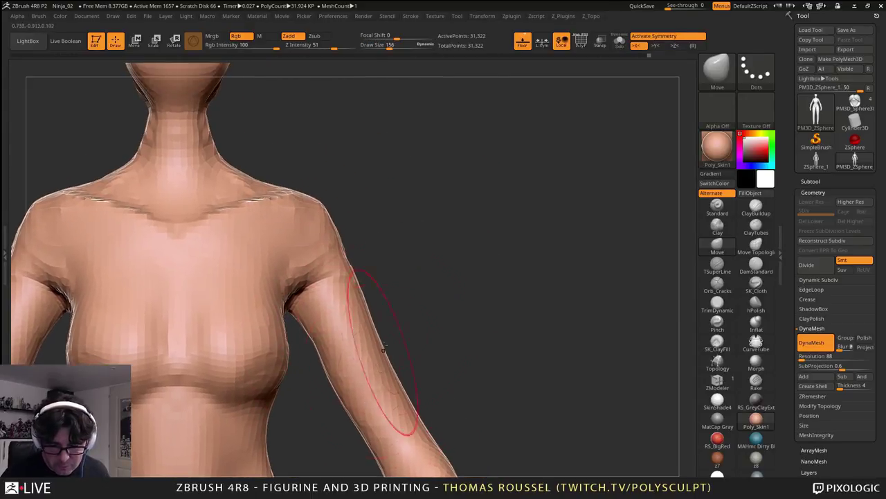
drag(351, 262, 345, 252)
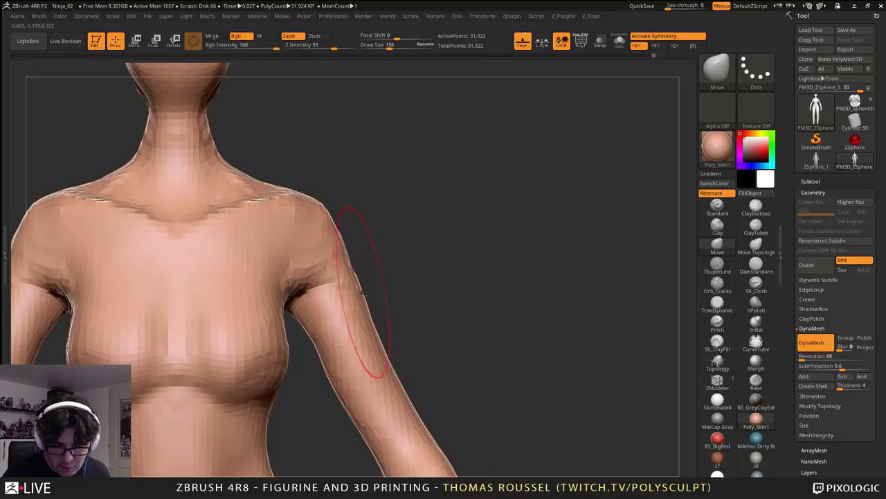
drag(294, 291, 303, 295)
mouse_move(343, 305)
alt+right_down()
mouse_move(449, 214)
mouse_move(383, 315)
alt+right_up()
mouse_move(382, 315)
mouse_down()
mouse_move(381, 307)
mouse_move(346, 300)
mouse_move(386, 301)
mouse_up()
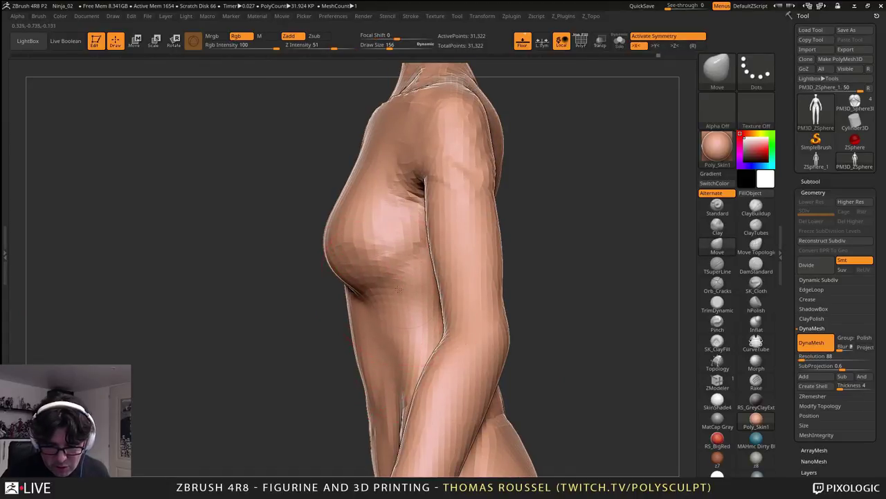
- Refine the upper-chest profile and the shoulder-blade contour of the upper back with the Move brush
alt+right_drag(403, 214, 396, 247)
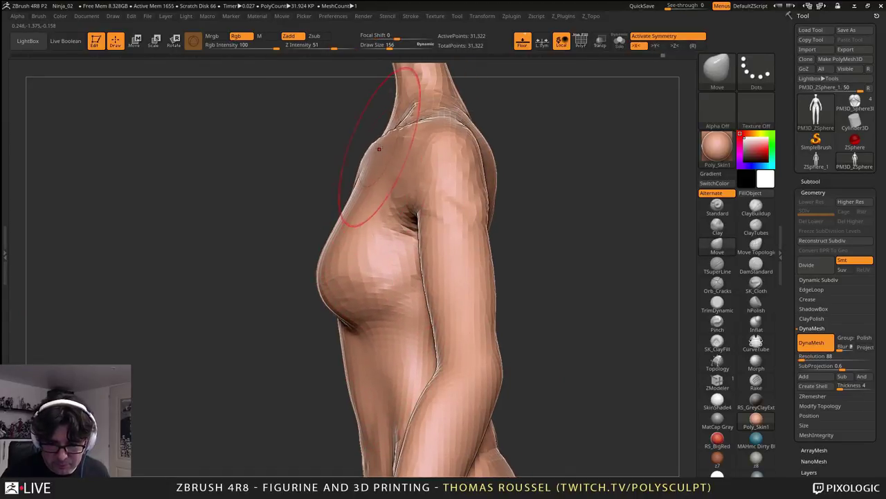
alt+right_drag(388, 191, 343, 258)
drag(467, 278, 433, 277)
drag(475, 252, 467, 250)
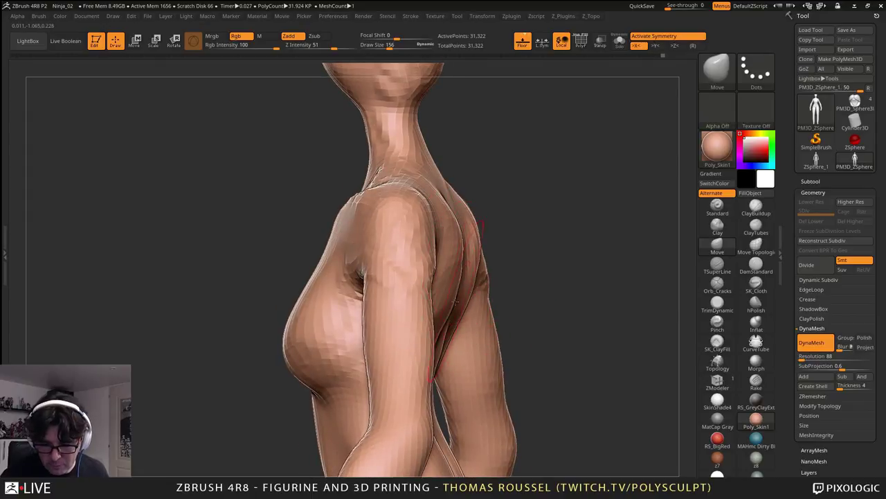
drag(519, 305, 446, 315)
drag(403, 395, 452, 282)
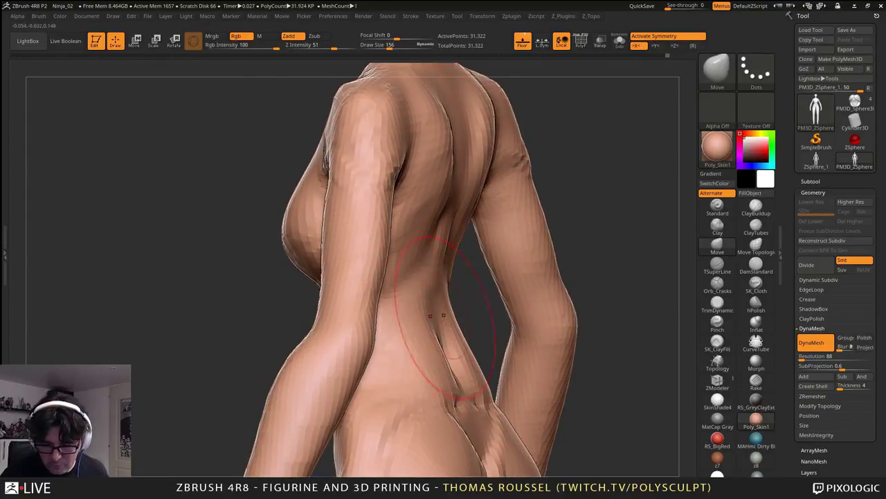
right_drag(444, 318, 427, 331)
right_click(396, 382)
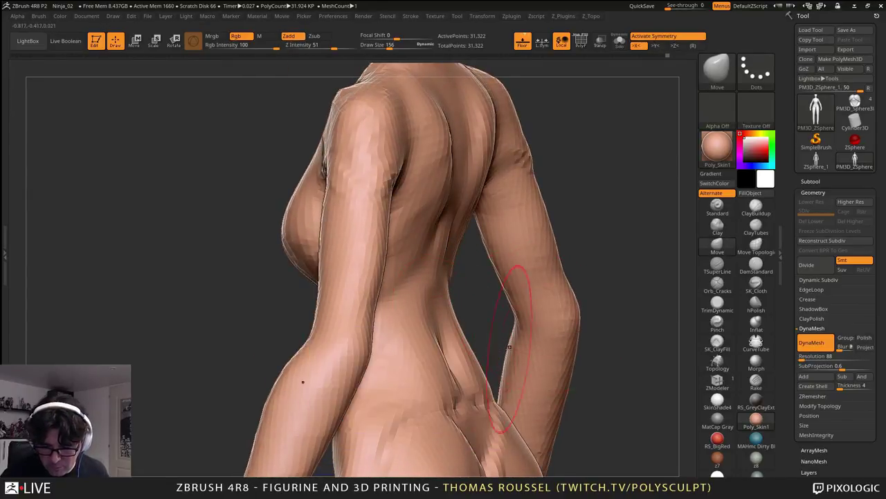
key(ctrl+z)
- Widen both hips outward in the front view using the Move brush at draw size 166
key(s)
mouse_move(443, 369)
mouse_down()
mouse_move(449, 360)
mouse_move(446, 383)
mouse_move(485, 360)
mouse_move(550, 299)
mouse_up()
key(s)
alt+drag(579, 319, 512, 247)
drag(473, 281, 484, 279)
drag(487, 325, 498, 323)
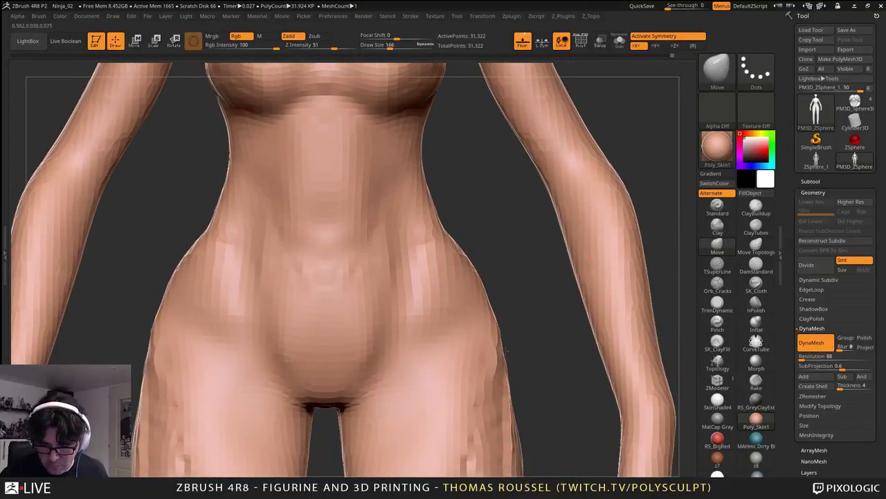
drag(501, 367, 510, 365)
- Pull the outer contour of the upper thighs outward and even out its curve with the Move brush
alt+drag(518, 309, 520, 204)
drag(507, 303, 521, 296)
alt+drag(529, 326, 523, 251)
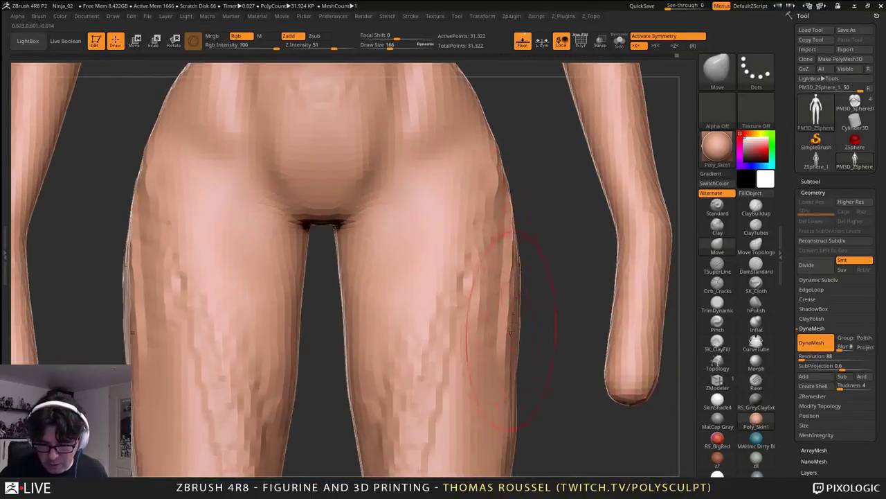
mouse_move(512, 358)
mouse_down()
mouse_move(528, 358)
mouse_move(510, 348)
mouse_up()
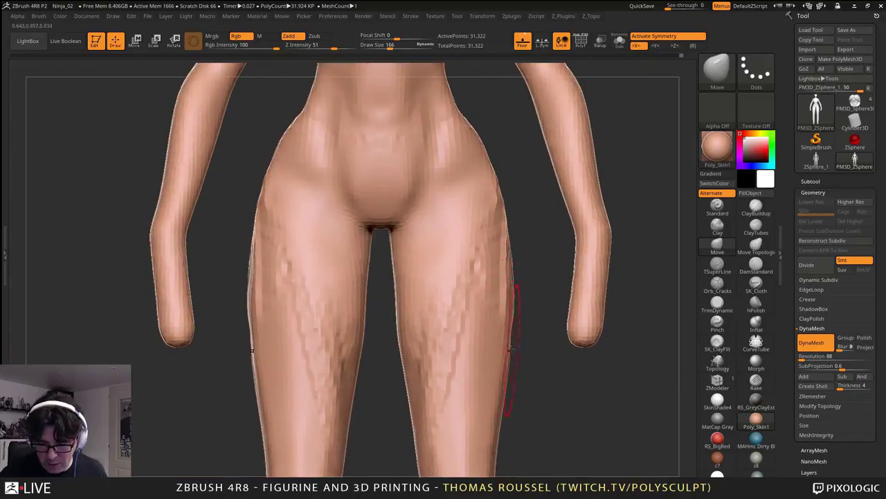
alt+drag(505, 405, 485, 311)
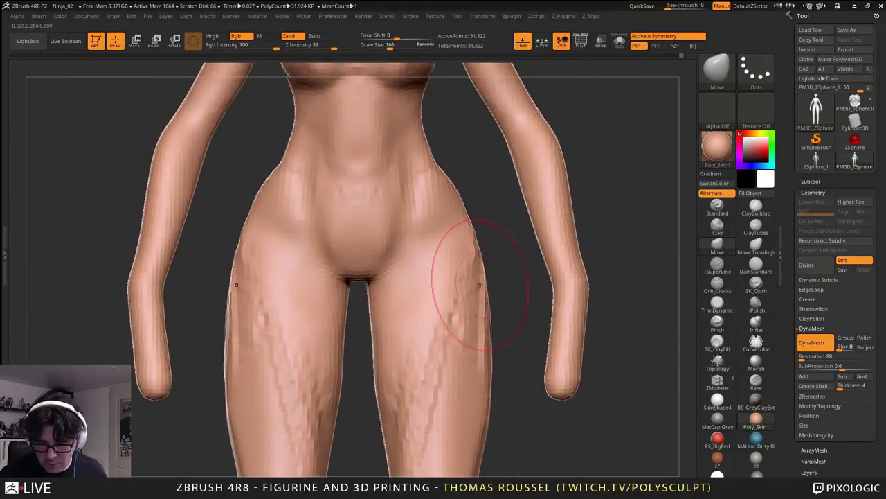
- Fill out the upper inner thighs and taper their inner contour toward the knees with the Move brush
key(s)
drag(395, 312, 383, 312)
drag(374, 307, 368, 305)
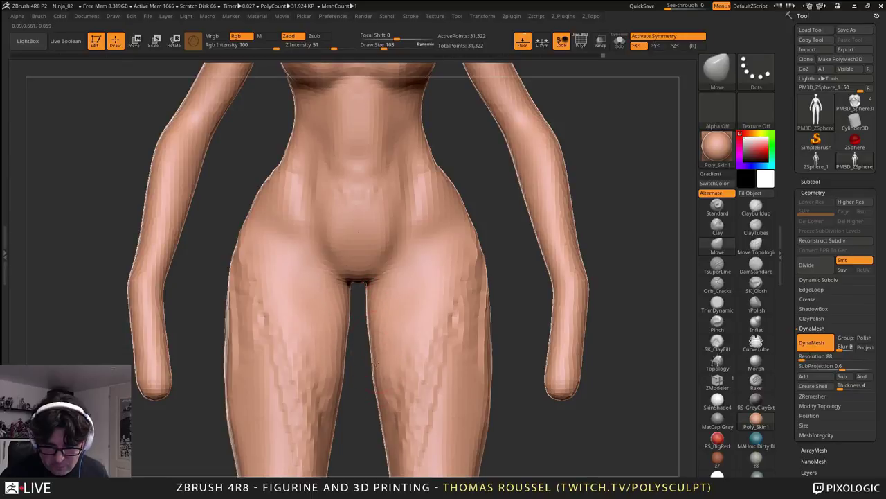
alt+right_drag(407, 452, 426, 339)
key(s)
drag(436, 318, 449, 319)
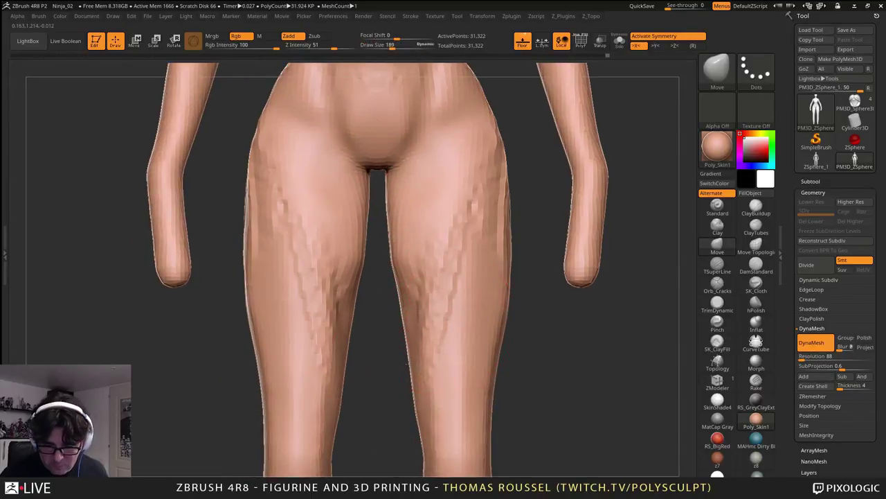
drag(411, 363, 420, 364)
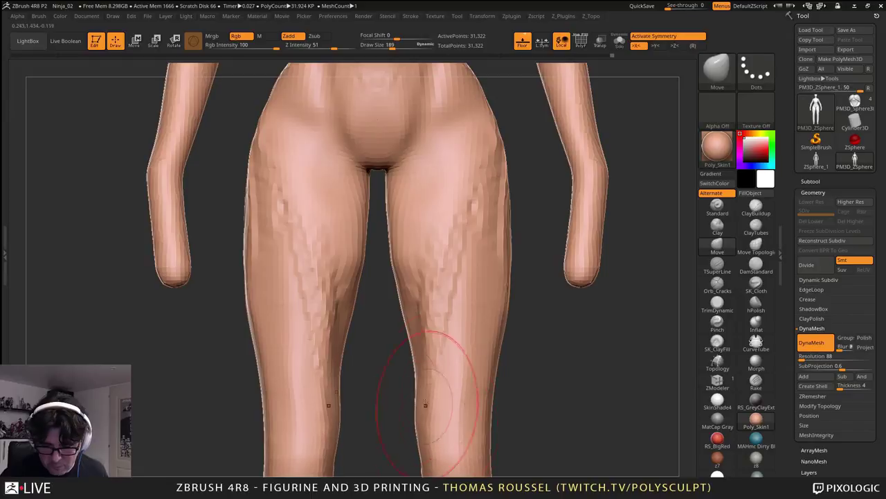
key(s)
drag(397, 233, 392, 218)
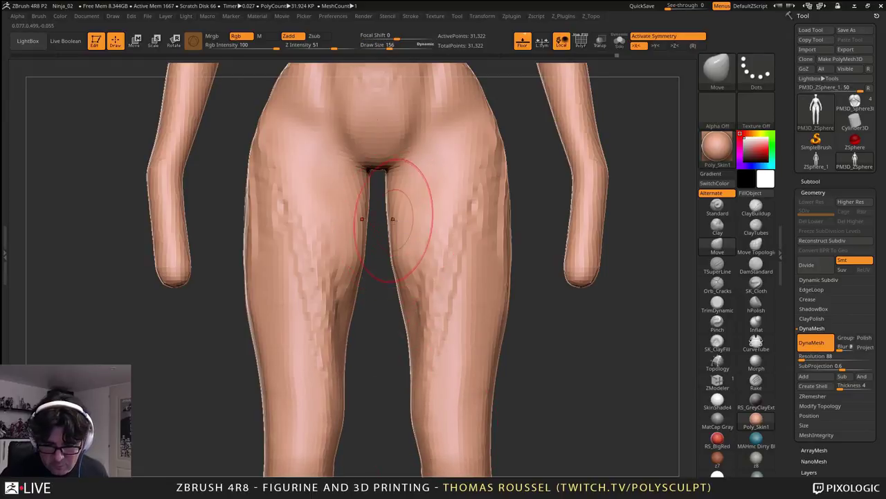
drag(410, 323, 405, 328)
- Pull the outer thigh contour slightly outward from above the knees up to the hips
alt+right_drag(447, 234, 448, 157)
mouse_move(467, 374)
right_down()
mouse_move(451, 372)
mouse_move(489, 385)
mouse_move(479, 342)
right_up()
drag(476, 323, 480, 320)
alt+right_drag(492, 228, 478, 299)
drag(475, 220, 479, 219)
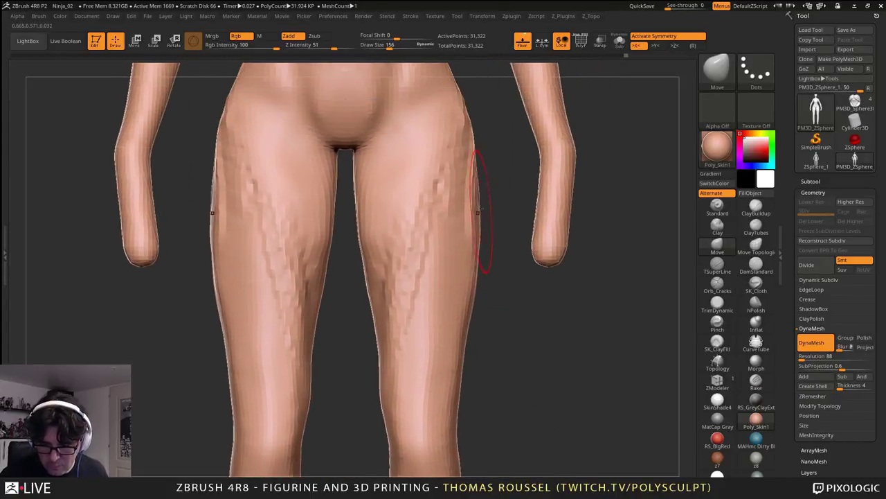
drag(475, 188, 478, 186)
- Smooth the rough surface across the front and outer sides of the thighs
mouse_move(474, 149)
shift+mouse_down()
mouse_move(459, 173)
mouse_move(434, 285)
mouse_move(422, 196)
mouse_move(402, 256)
shift+mouse_up()
shift+drag(384, 296, 383, 244)
alt+right_drag(425, 254, 380, 428)
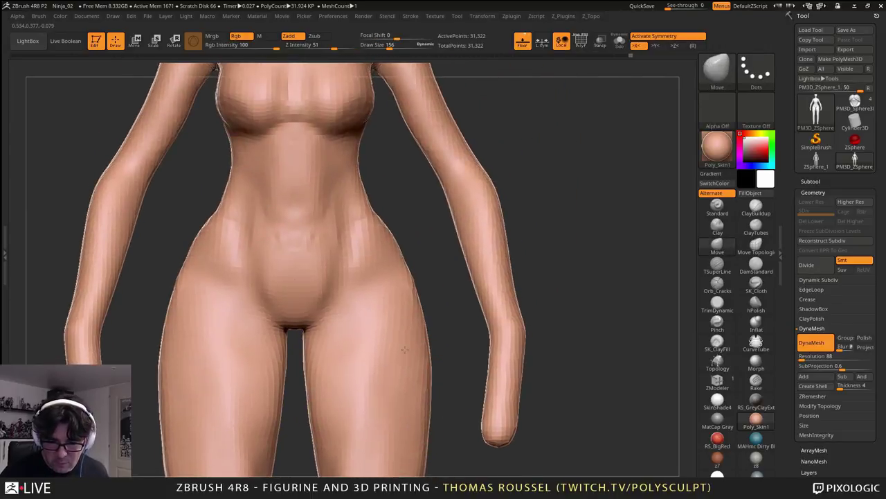
- Hide the arms with the SelectLasso brush so the torso and legs are exposed from the side
alt+right_drag(366, 277, 369, 303)
mouse_move(370, 288)
mouse_down()
mouse_move(349, 277)
mouse_move(350, 211)
mouse_up()
mouse_move(406, 317)
right_down()
mouse_move(351, 316)
mouse_move(321, 365)
mouse_move(398, 224)
mouse_move(407, 241)
mouse_move(390, 285)
mouse_move(442, 216)
right_up()
click(717, 70)
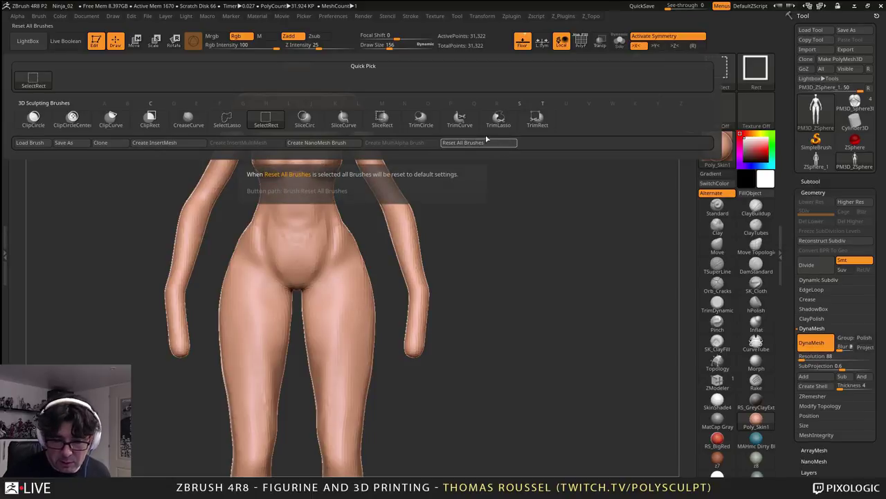
click(227, 119)
mouse_move(479, 420)
ctrl+shift+mouse_down()
mouse_move(395, 331)
mouse_move(353, 166)
mouse_move(493, 201)
ctrl+shift+mouse_up()
alt+drag(496, 265, 426, 268)
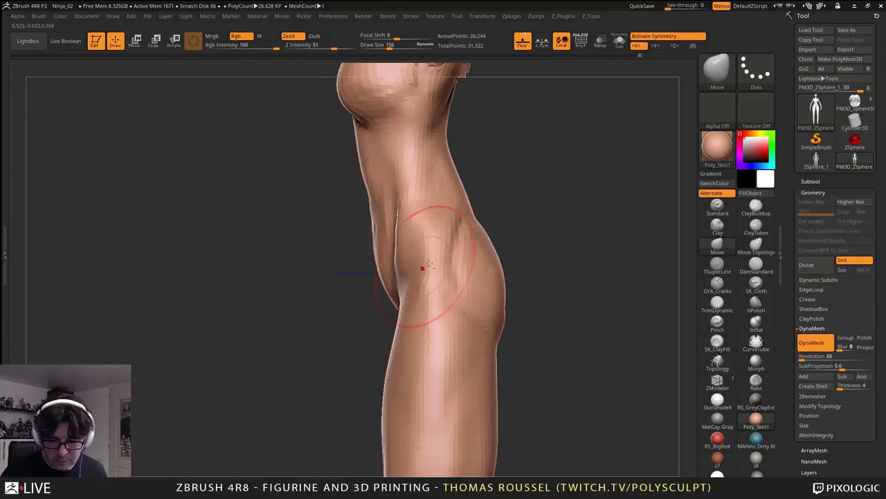
- Push the front of the pelvis and upper thigh forward in side view with the Move brush at draw size 238
mouse_move(422, 268)
ctrl+right_down()
mouse_move(429, 305)
mouse_move(456, 294)
mouse_move(423, 294)
ctrl+right_up()
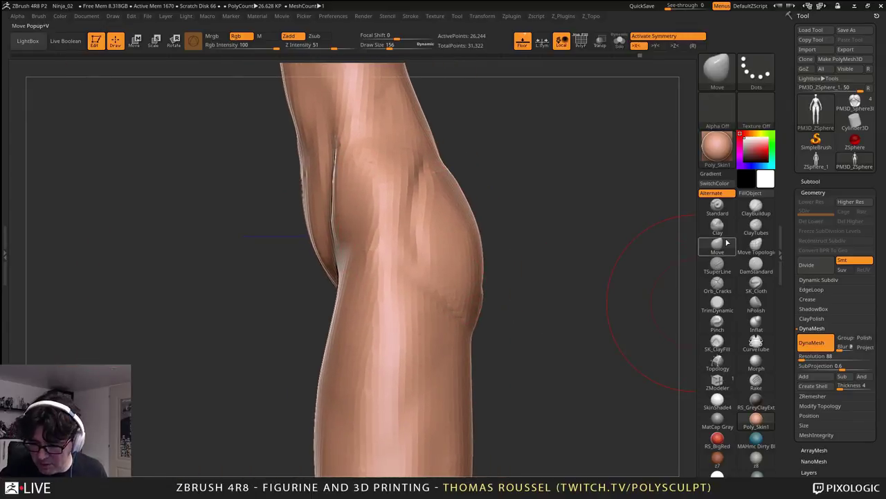
mouse_move(344, 293)
mouse_down()
mouse_move(333, 270)
mouse_move(328, 283)
mouse_up()
drag(333, 337, 320, 342)
key(s)
click(348, 351)
drag(333, 281, 326, 275)
drag(353, 223, 351, 223)
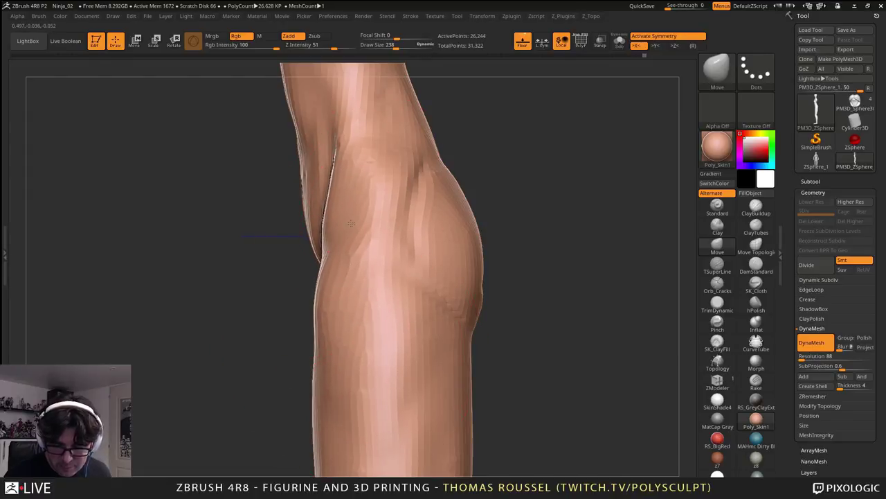
drag(353, 147, 361, 151)
- Reshape the front profile of the abdomen down to the crotch using the Move brush at draw size 140
key(s)
click(356, 168)
mouse_move(348, 189)
mouse_down()
mouse_move(312, 175)
mouse_move(300, 159)
mouse_up()
mouse_move(308, 169)
right_down()
mouse_move(317, 170)
mouse_move(300, 213)
mouse_move(297, 287)
right_up()
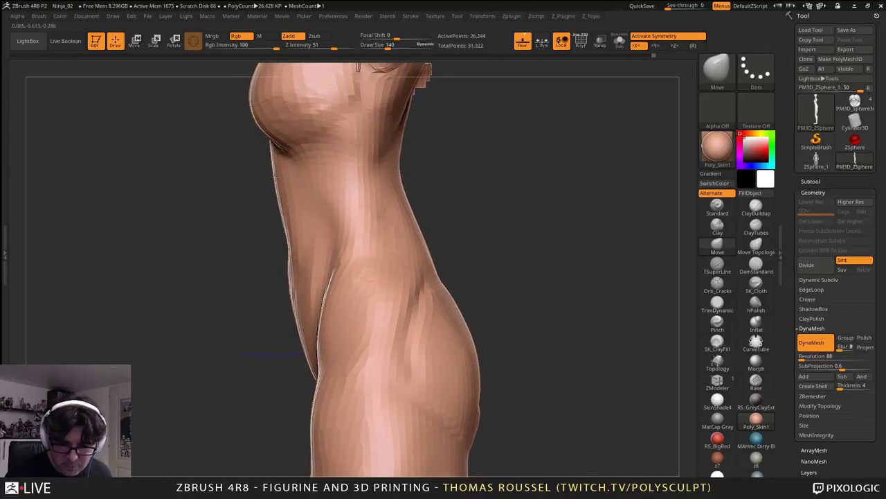
right_drag(274, 178, 259, 182)
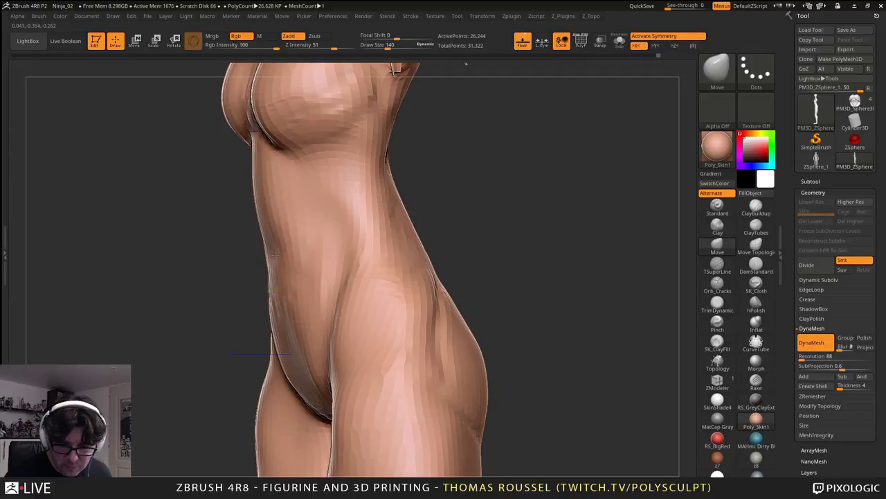
drag(301, 358, 319, 369)
mouse_move(319, 369)
shift+right_down()
mouse_move(332, 370)
mouse_move(320, 361)
shift+right_up()
- Push the buttocks backward in the side profile using the Move brush at draw size 278
mouse_move(401, 342)
right_down()
mouse_move(374, 340)
mouse_move(351, 358)
mouse_move(328, 328)
mouse_move(316, 305)
mouse_move(355, 274)
right_up()
key(s)
click(353, 272)
drag(273, 287, 264, 283)
alt+right_drag(316, 196, 333, 233)
drag(327, 320, 316, 323)
alt+right_drag(334, 346, 377, 218)
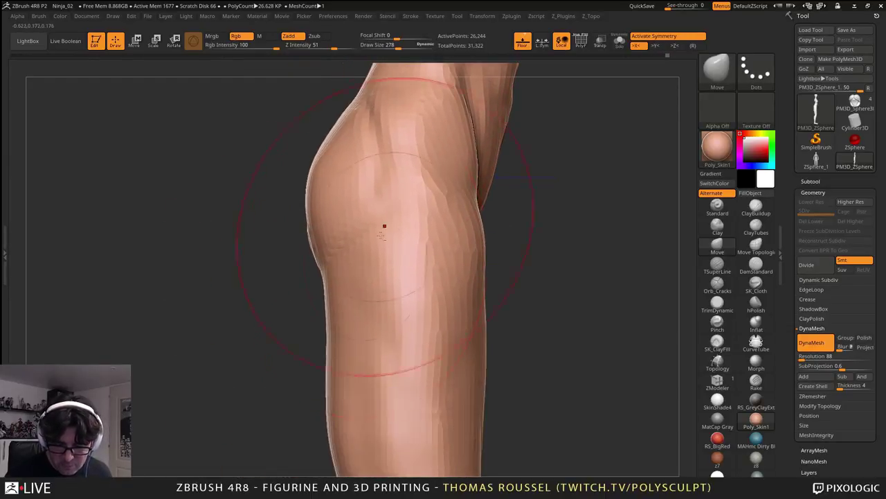
- Move the back of the thigh inward and push its front contour outward in side view
drag(357, 306, 369, 304)
alt+right_drag(378, 339, 393, 264)
drag(388, 370, 395, 370)
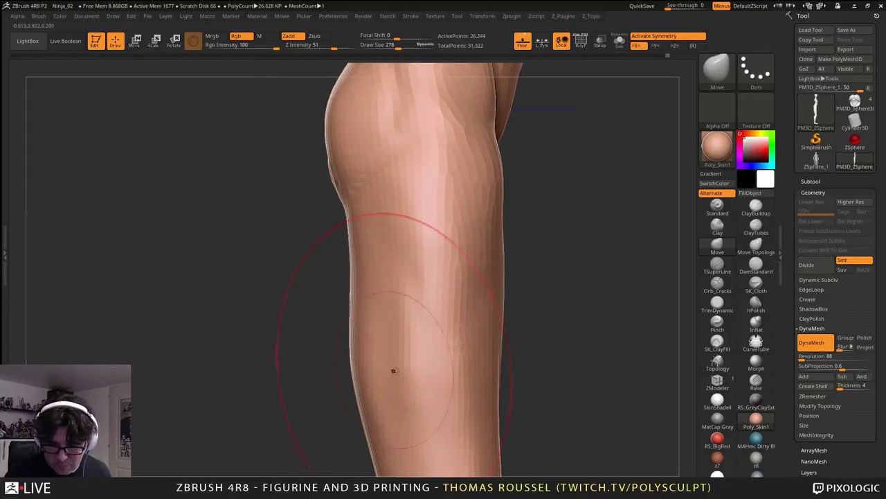
drag(498, 320, 503, 295)
alt+right_drag(501, 353, 504, 284)
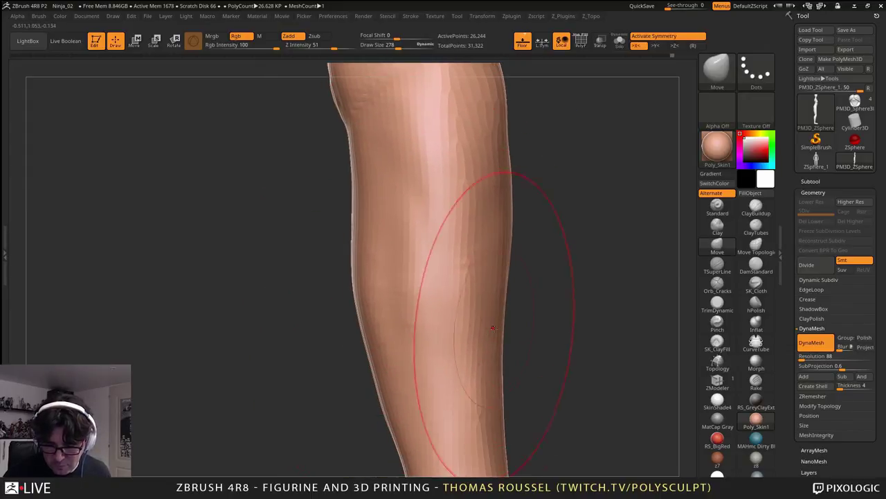
drag(496, 323, 501, 323)
- Shape the back of the knee, the kneecap and the front of the lower thigh in profile with the Move brush
alt+right_drag(515, 367, 521, 263)
drag(422, 394, 415, 394)
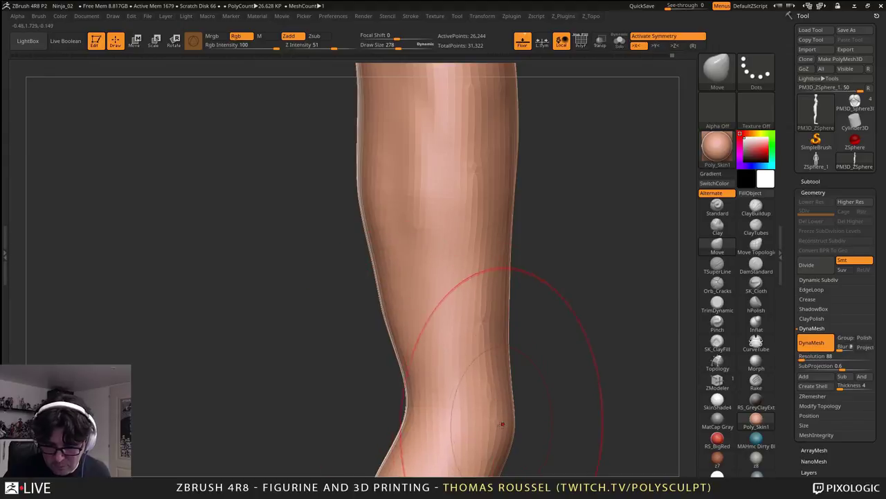
drag(503, 422, 505, 419)
drag(509, 380, 505, 383)
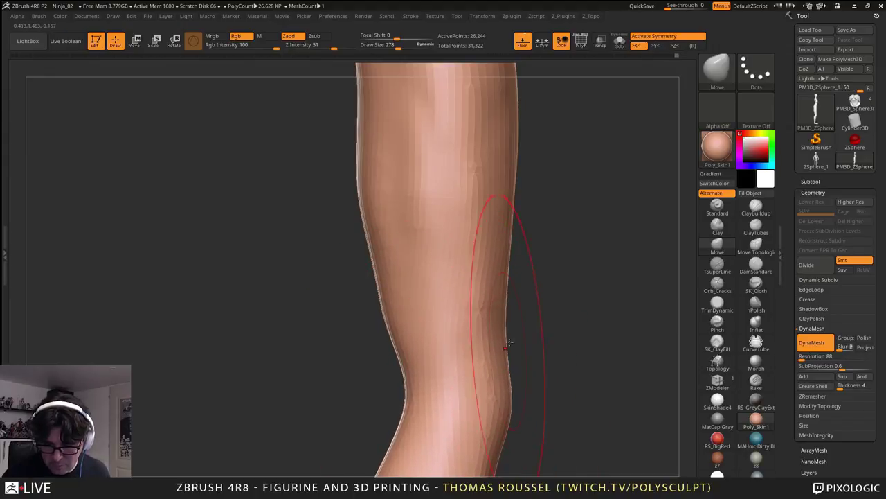
drag(509, 290, 513, 287)
key(s)
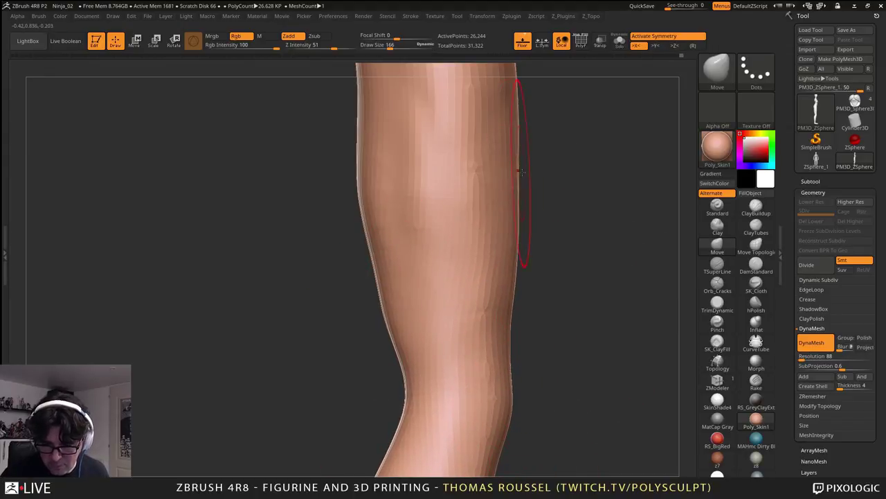
right_drag(516, 187, 479, 368)
mouse_move(460, 230)
alt+right_down()
mouse_move(454, 277)
mouse_move(495, 224)
alt+right_up()
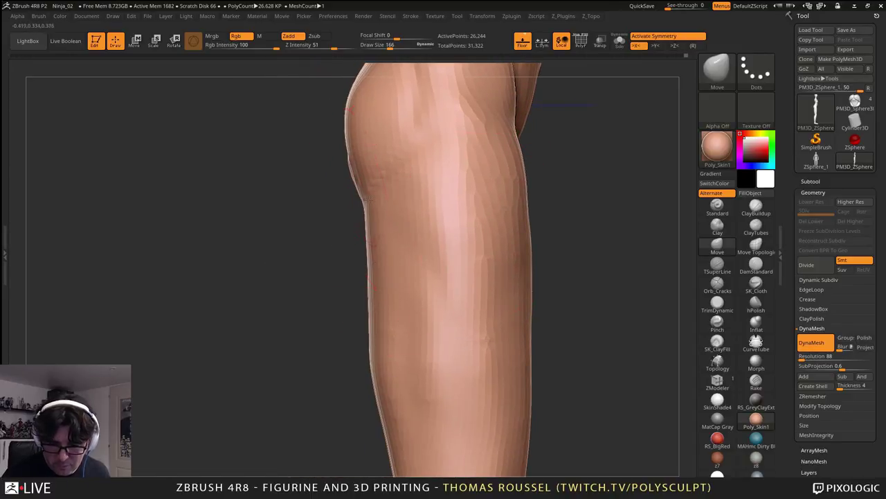
- Refine the outer and lower contours of the buttocks in back view using the Move brush at draw size 244
mouse_move(368, 199)
right_down()
mouse_move(411, 249)
mouse_move(440, 243)
right_up()
right_drag(348, 256, 339, 236)
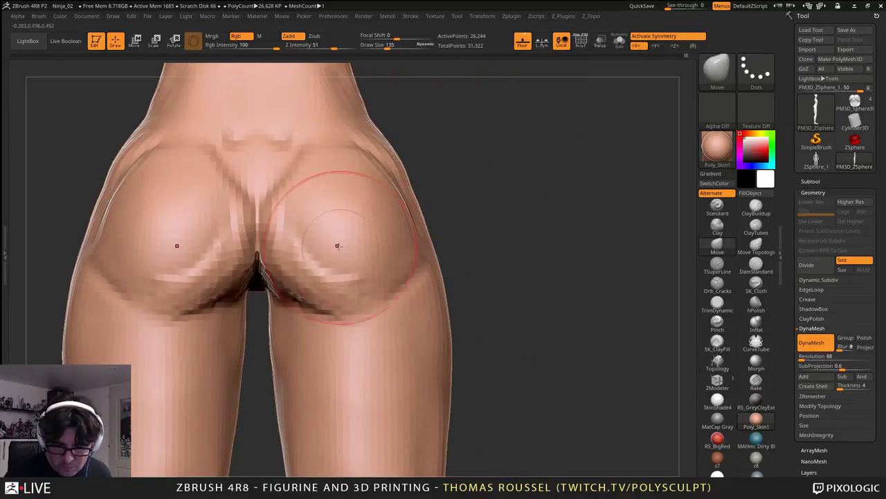
right_drag(311, 301, 349, 296)
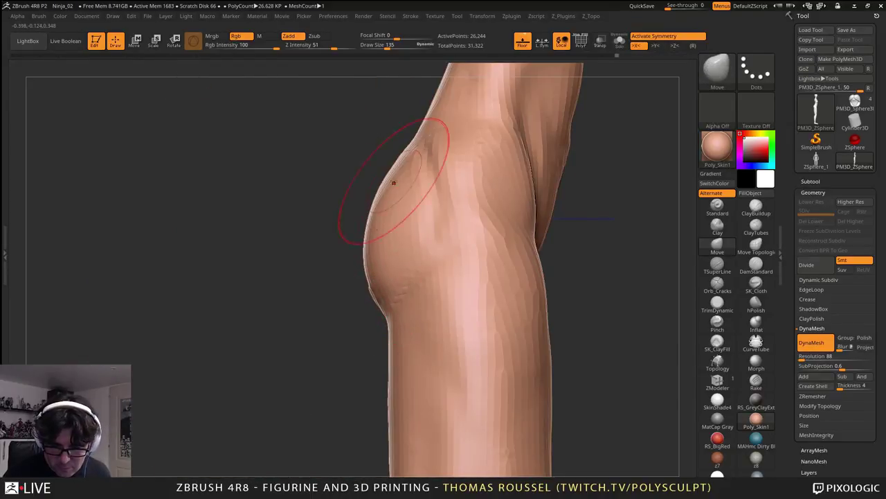
right_drag(405, 172, 412, 192)
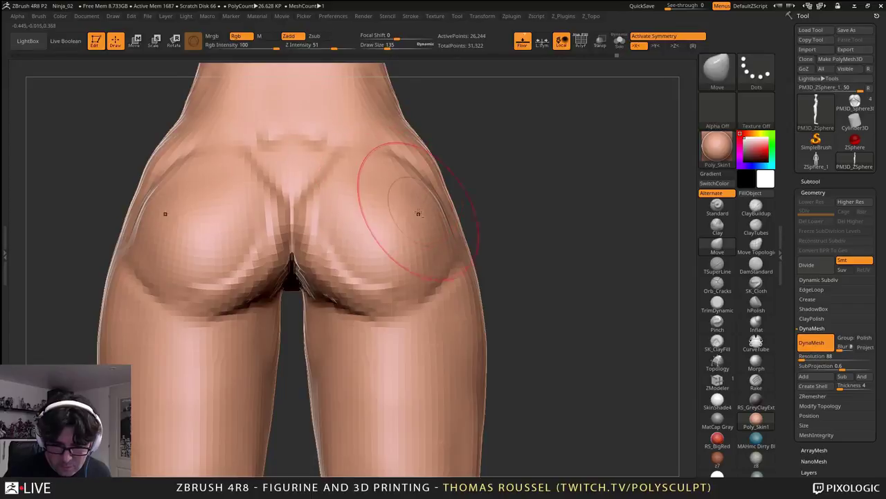
right_drag(418, 213, 377, 187)
drag(432, 212, 434, 211)
drag(427, 236, 433, 242)
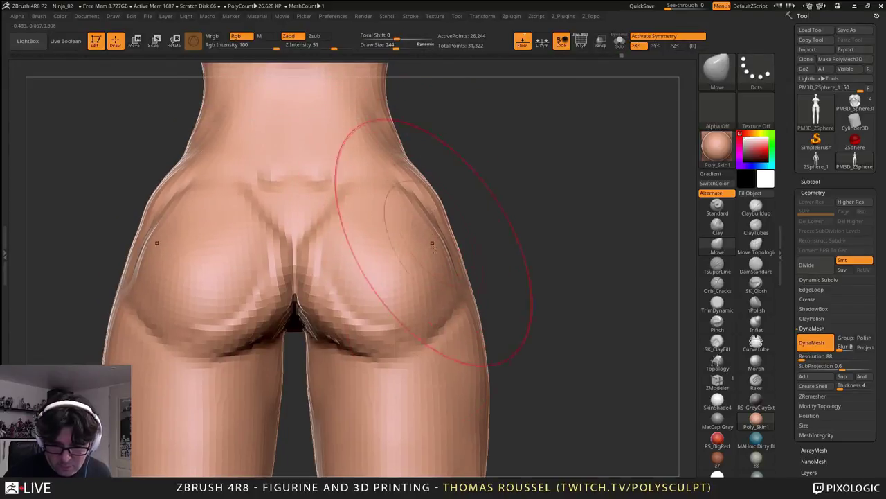
mouse_move(437, 322)
mouse_down()
mouse_move(445, 331)
mouse_move(432, 338)
mouse_up()
drag(457, 294, 451, 291)
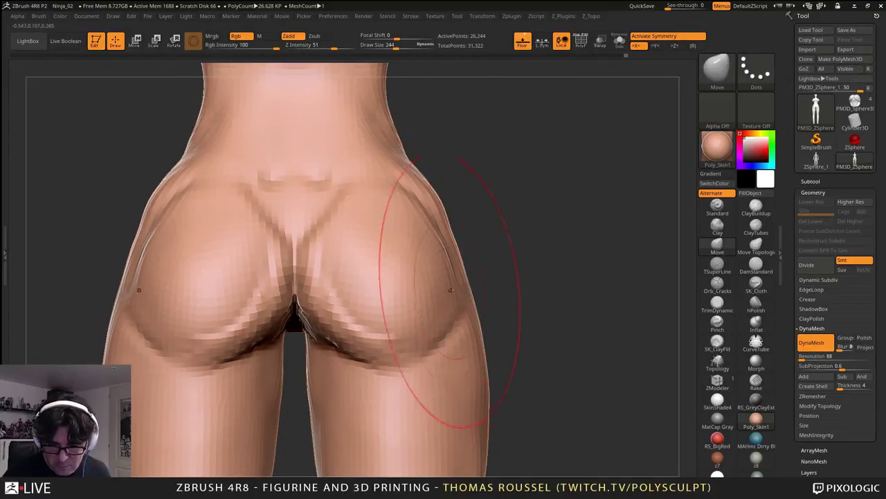
- Move the upper hip and waist contours slightly inward in back view at draw size 244
alt+right_drag(425, 242, 440, 263)
alt+right_drag(431, 202, 427, 263)
drag(430, 263, 425, 262)
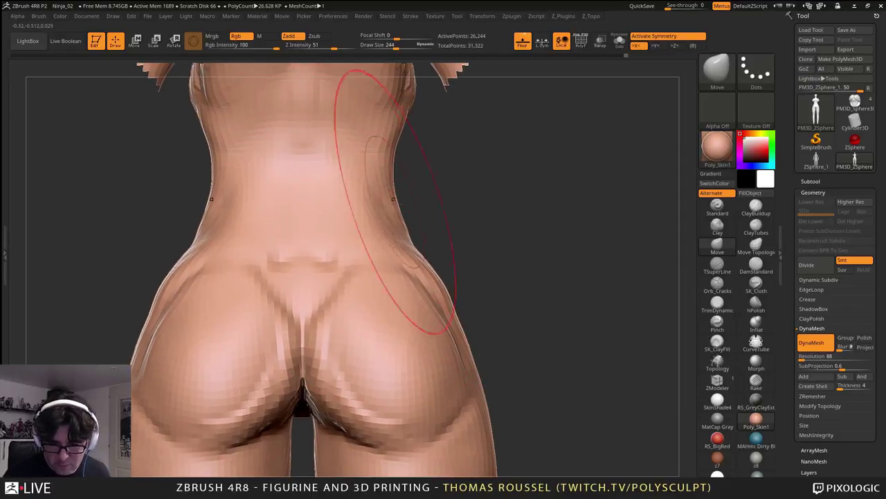
drag(394, 206, 390, 205)
- Reshape the sides of the back from below the armpits to the waist with the Move brush at draw size 257
alt+right_drag(414, 182, 420, 284)
key(s)
drag(420, 282, 408, 282)
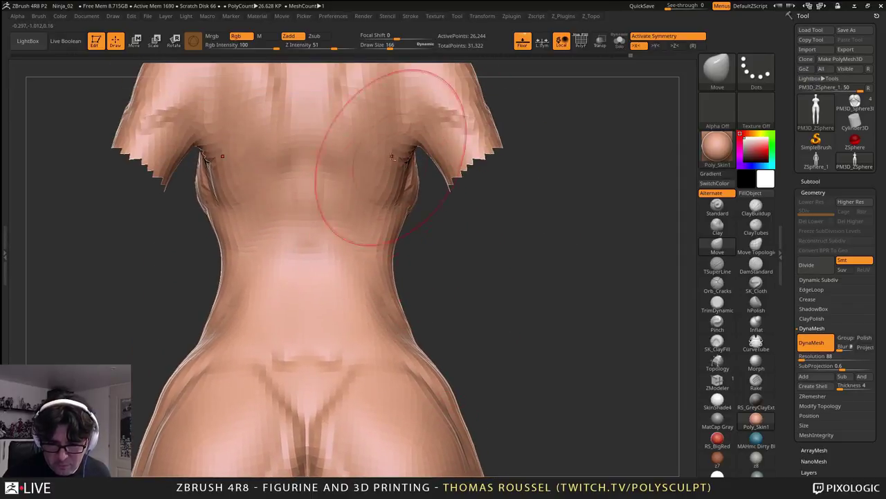
right_drag(381, 164, 401, 188)
key(s)
drag(414, 171, 427, 173)
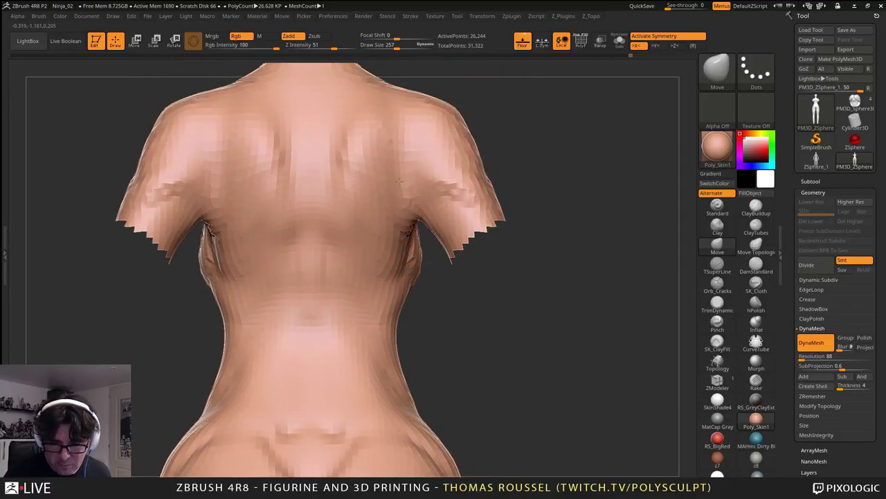
drag(408, 243, 404, 244)
drag(389, 286, 386, 287)
- Adjust the armpit, upper arm and upper hip contours with the Move brush in front view
mouse_move(384, 297)
right_down()
mouse_move(534, 215)
mouse_move(540, 194)
right_up()
drag(541, 194, 537, 190)
drag(561, 156, 584, 182)
alt+right_drag(531, 307, 499, 214)
drag(532, 347, 538, 346)
- Move the hip and outer thigh contours outward in front view using the Move brush at draw size 126
alt+right_drag(564, 321, 498, 287)
key(s)
drag(497, 289, 495, 287)
mouse_move(497, 285)
ctrl+right_down()
mouse_move(515, 293)
mouse_move(546, 273)
mouse_move(540, 263)
mouse_move(548, 295)
mouse_move(503, 249)
ctrl+right_up()
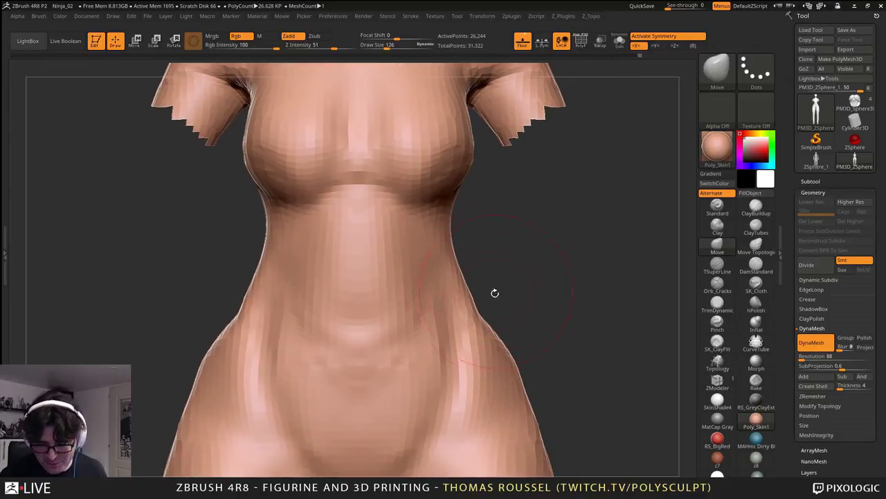
drag(487, 313, 494, 315)
alt+right_drag(532, 330, 513, 260)
drag(505, 325, 519, 344)
alt+right_drag(528, 375, 517, 300)
drag(516, 340, 524, 352)
alt+right_drag(527, 378, 512, 279)
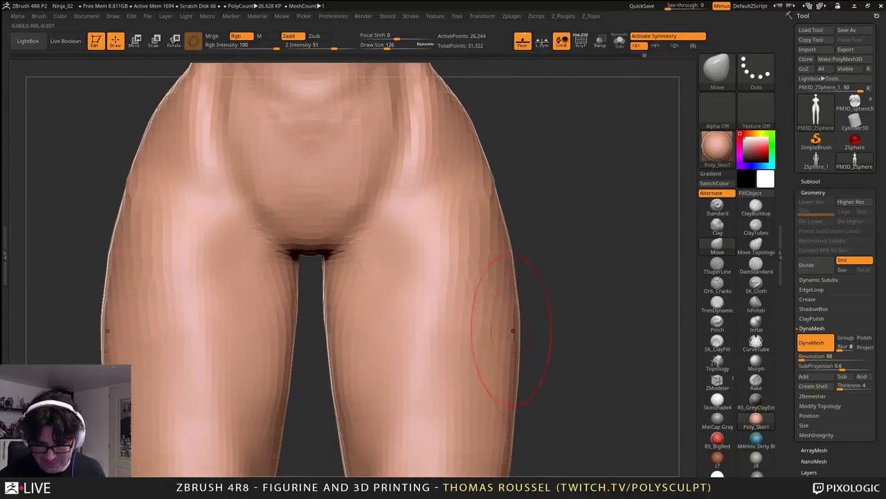
- Smooth the lower abdomen near the groin in front view
alt+right_drag(512, 330, 498, 380)
key(shift)
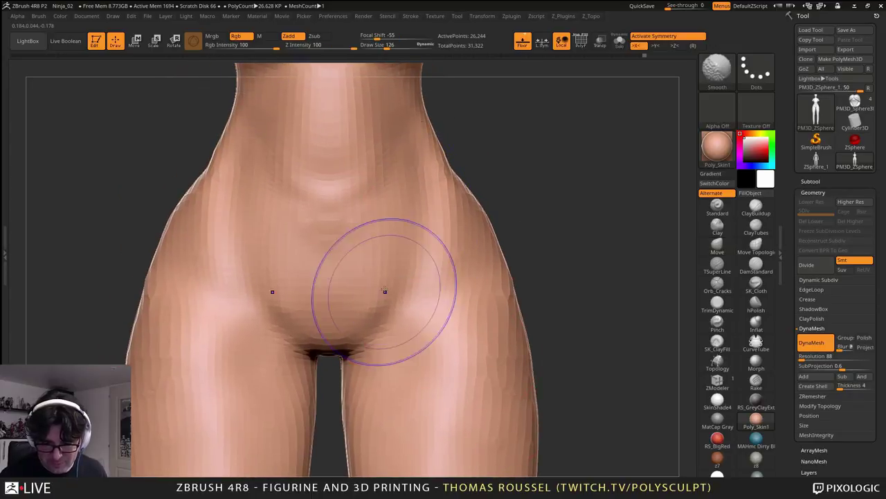
alt+right_drag(389, 223, 409, 338)
alt+right_drag(369, 220, 355, 366)
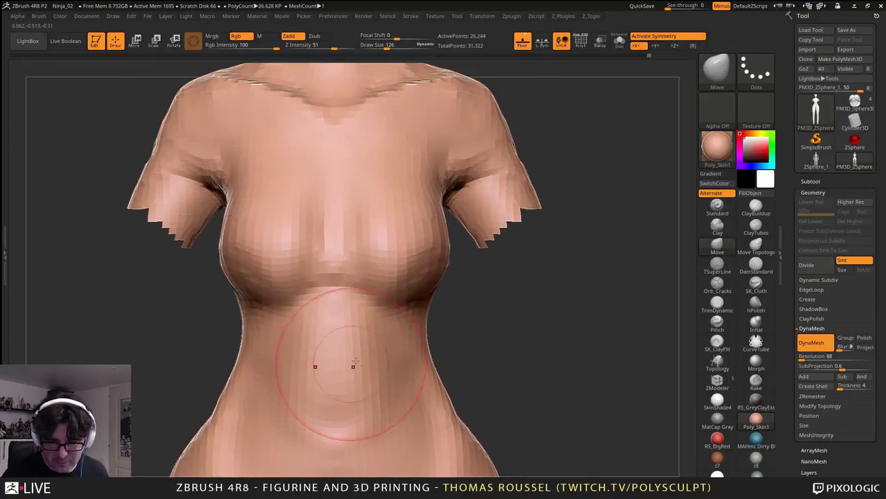
- Refine the front contour of the breasts as seen from above using the Move brush at draw size 91
right_drag(505, 315, 416, 296)
mouse_move(370, 277)
right_down()
mouse_move(399, 274)
mouse_move(385, 281)
right_up()
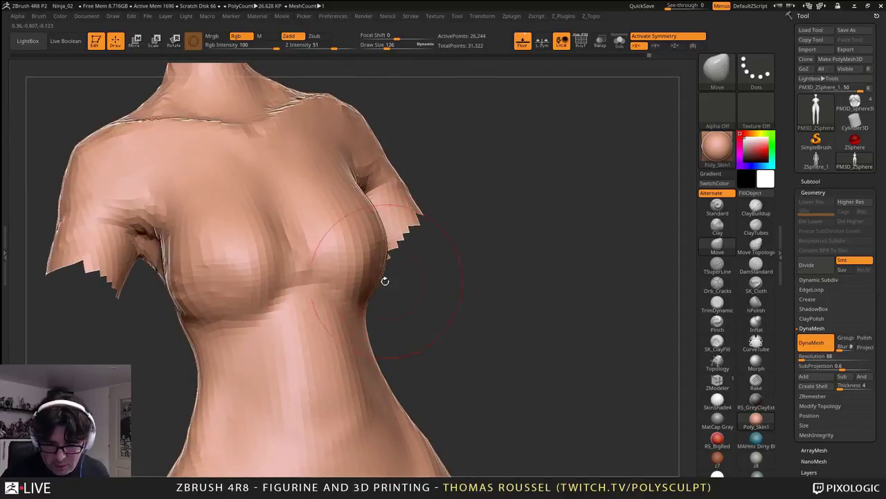
right_drag(373, 216, 392, 209)
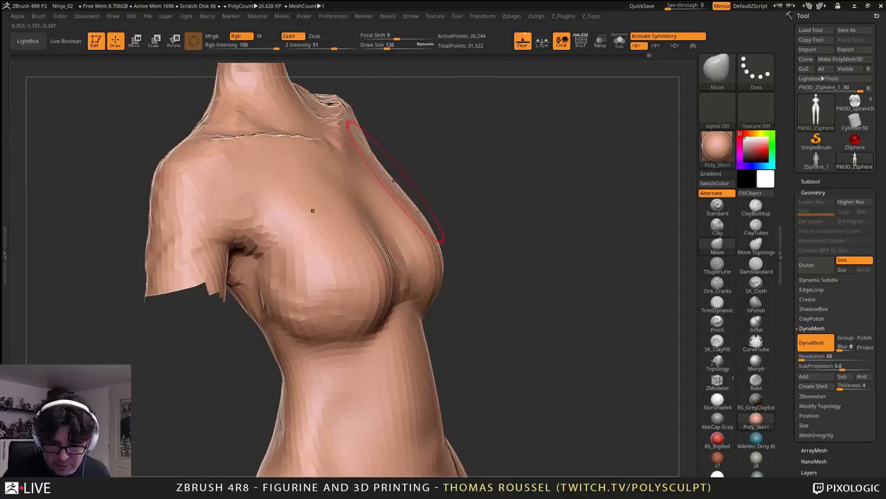
mouse_move(384, 179)
right_down()
mouse_move(395, 208)
mouse_move(447, 254)
mouse_move(333, 298)
right_up()
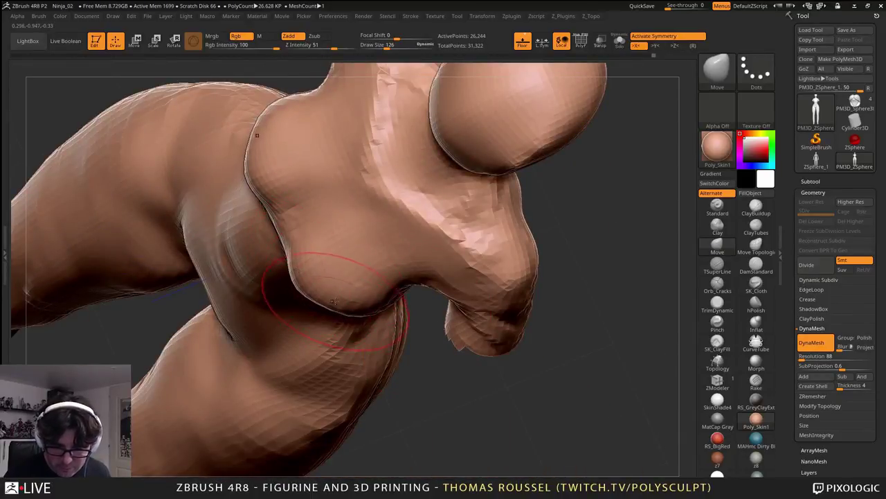
key(s)
drag(367, 296, 358, 293)
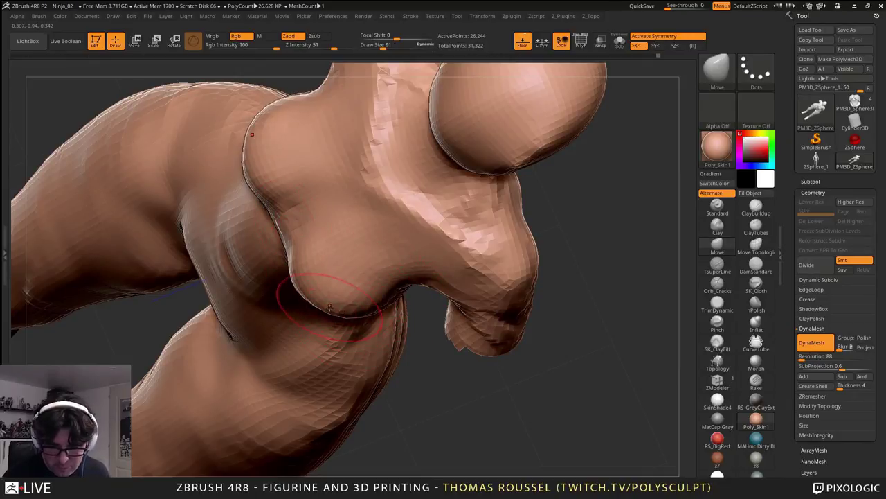
right_drag(378, 306, 345, 312)
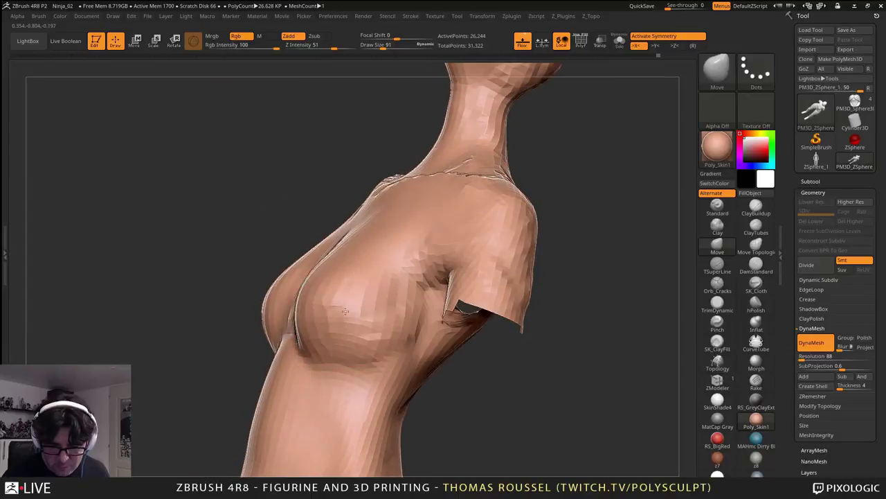
mouse_move(352, 348)
right_down()
mouse_move(426, 329)
mouse_move(504, 339)
right_up()
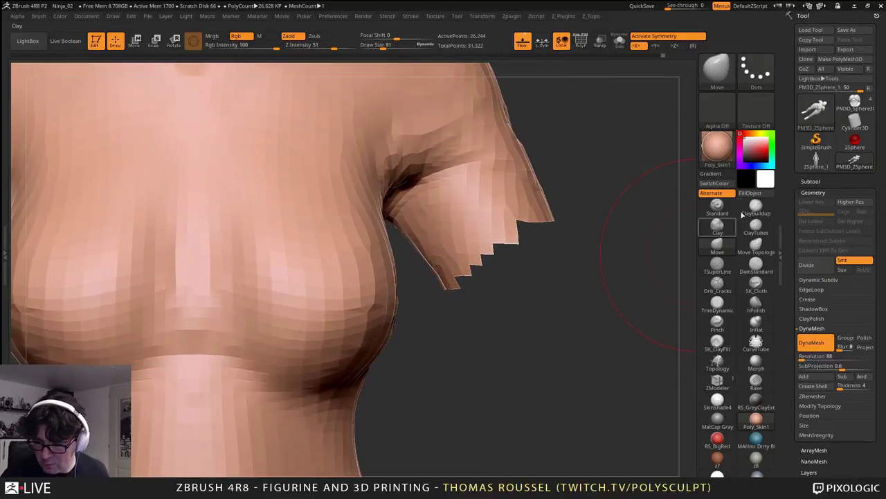
- Build up the breasts and their transition into the ribcage with the ClayBuildup brush at draw size 59
click(755, 207)
key(s)
drag(631, 275, 624, 274)
mouse_move(554, 298)
alt+right_down()
mouse_move(572, 298)
mouse_move(502, 259)
mouse_move(476, 294)
mouse_move(437, 212)
mouse_move(507, 221)
alt+right_up()
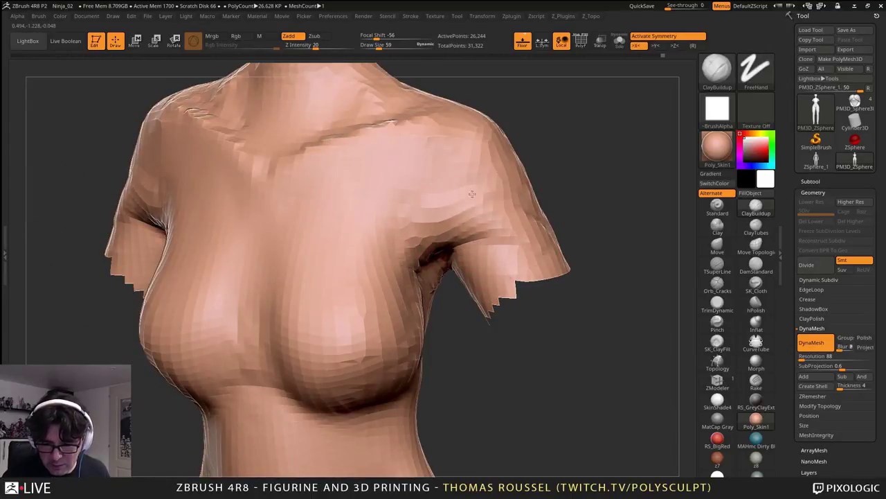
right_drag(459, 167, 434, 185)
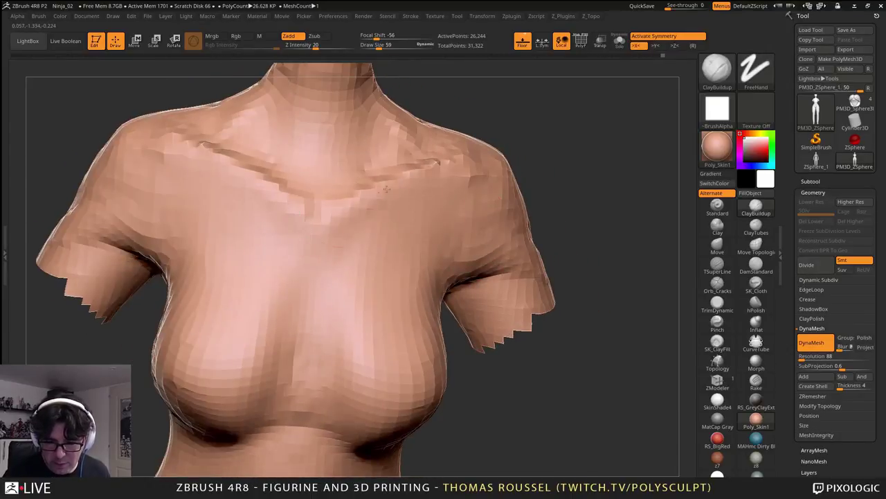
right_drag(376, 281, 445, 257)
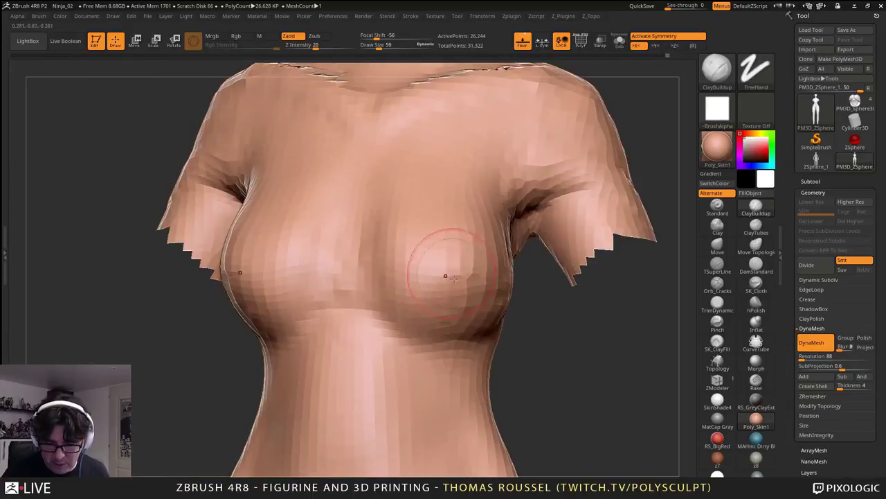
right_drag(431, 297, 400, 303)
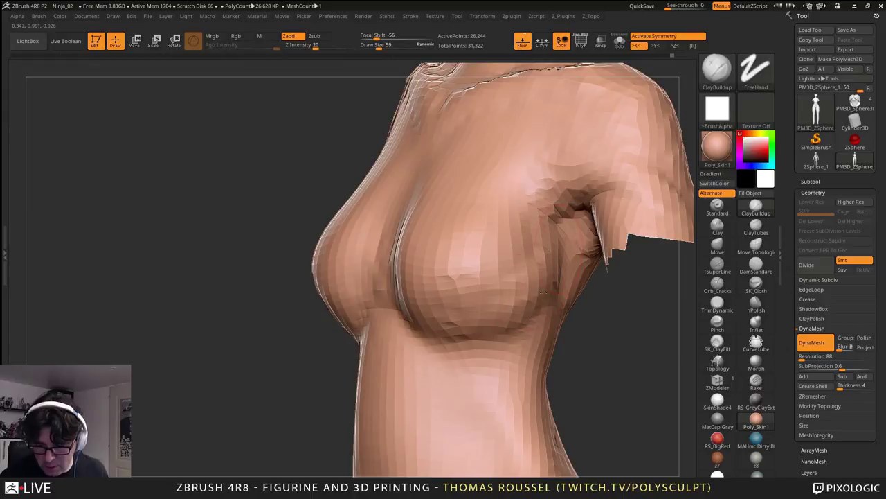
right_drag(586, 237, 574, 277)
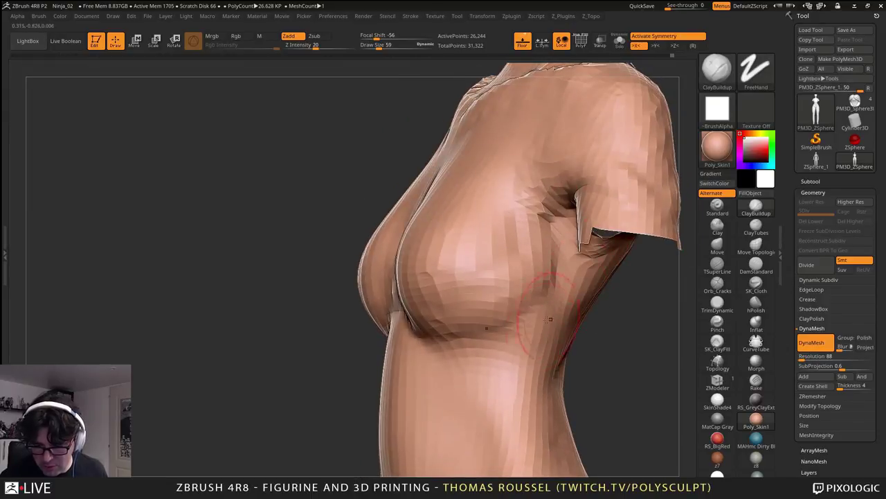
- Sculpt the outer edges of the abdominal muscles from below the breasts down the belly with ClayBuildup
right_drag(542, 333, 423, 221)
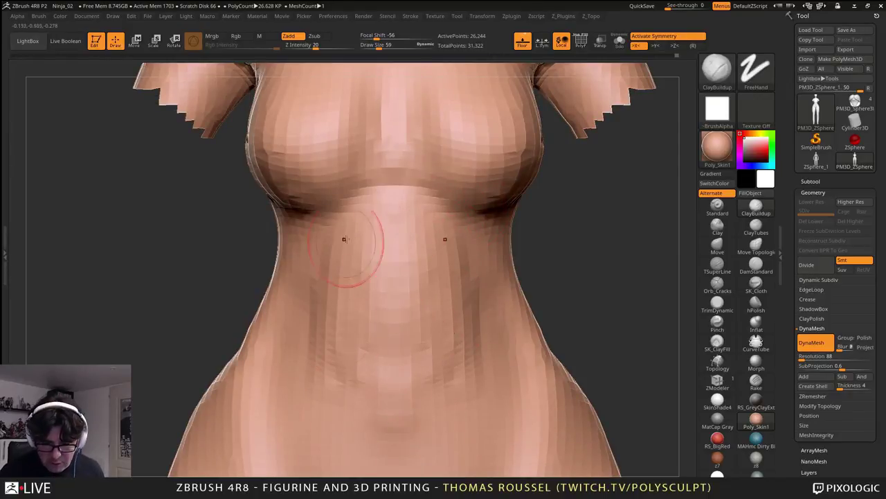
drag(345, 239, 326, 312)
mouse_move(326, 313)
right_down()
mouse_move(370, 259)
mouse_move(388, 138)
right_up()
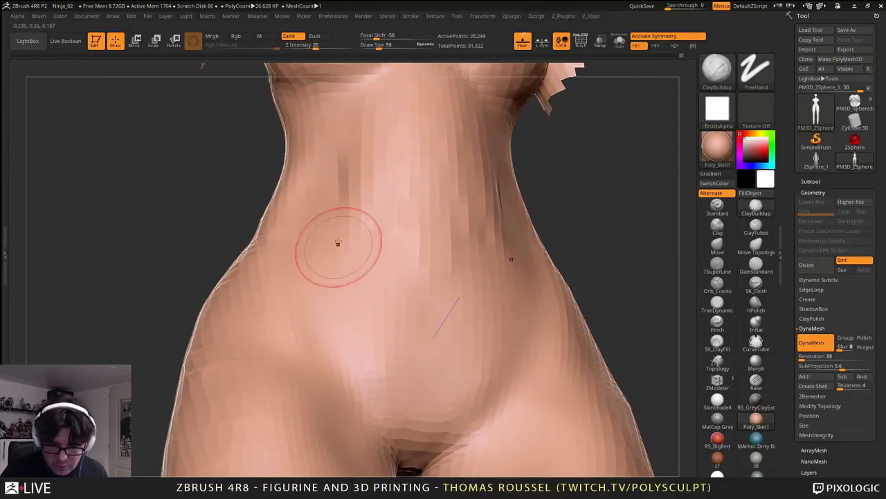
- Define the groin creases between the lower abdomen and the thighs with ClayBuildup strokes at draw size 59
mouse_move(376, 292)
right_down()
mouse_move(451, 346)
mouse_move(429, 322)
right_up()
key(b)
key(c)
key(b)
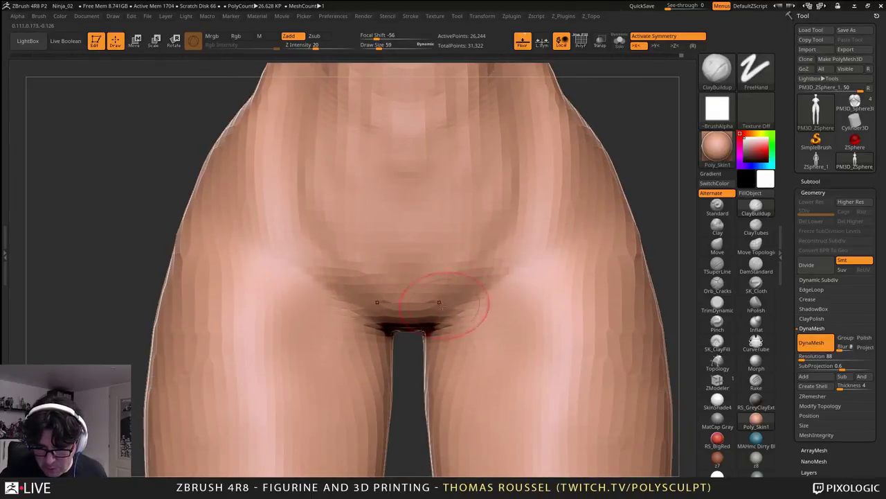
mouse_move(442, 306)
mouse_down()
mouse_move(556, 226)
mouse_move(483, 276)
mouse_up()
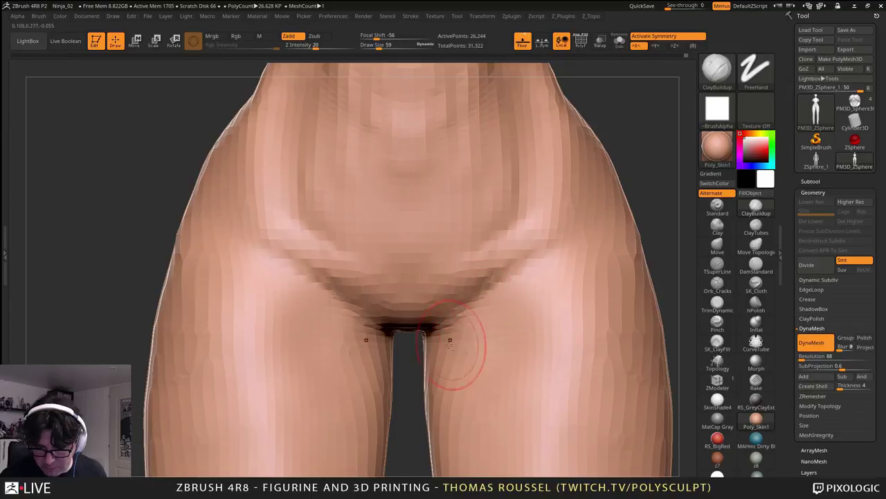
mouse_move(450, 345)
mouse_down()
mouse_move(544, 264)
mouse_move(457, 345)
mouse_move(471, 323)
mouse_up()
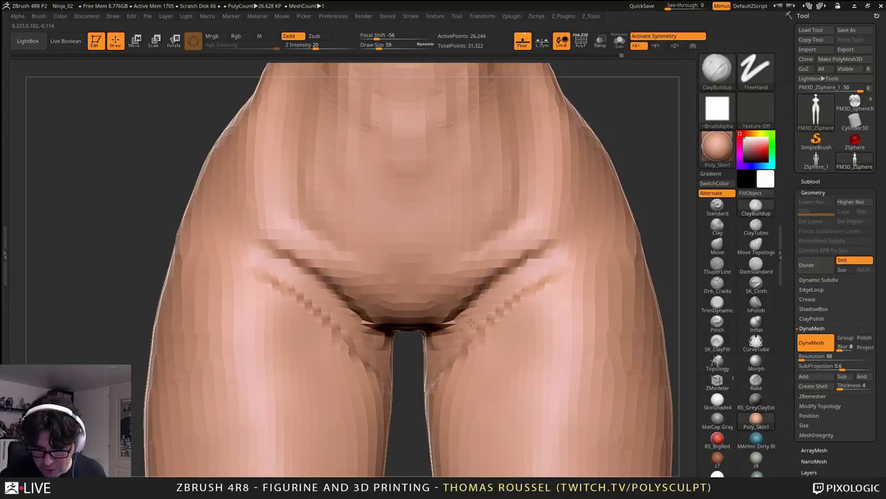
right_drag(446, 356, 450, 315)
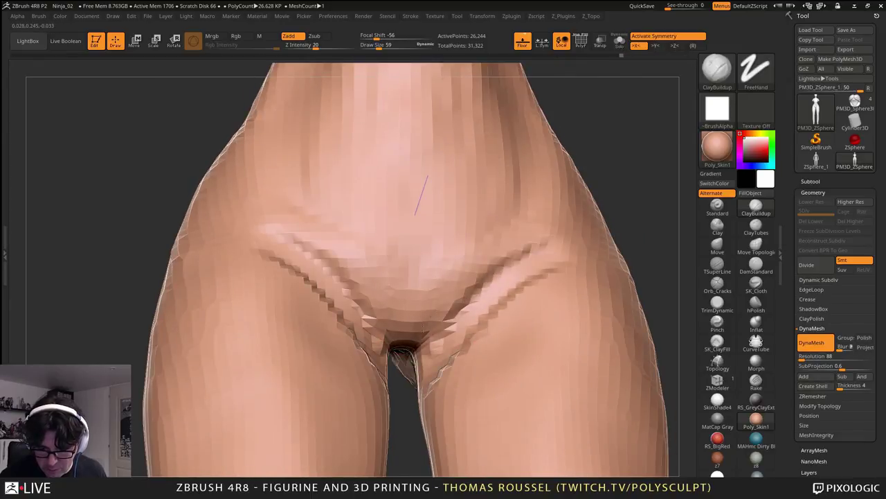
drag(478, 286, 504, 266)
- Smooth the top of the inner thighs below the groin creases and rework the area with ClayBuildup
right_drag(504, 266, 485, 320)
shift+drag(460, 341, 435, 382)
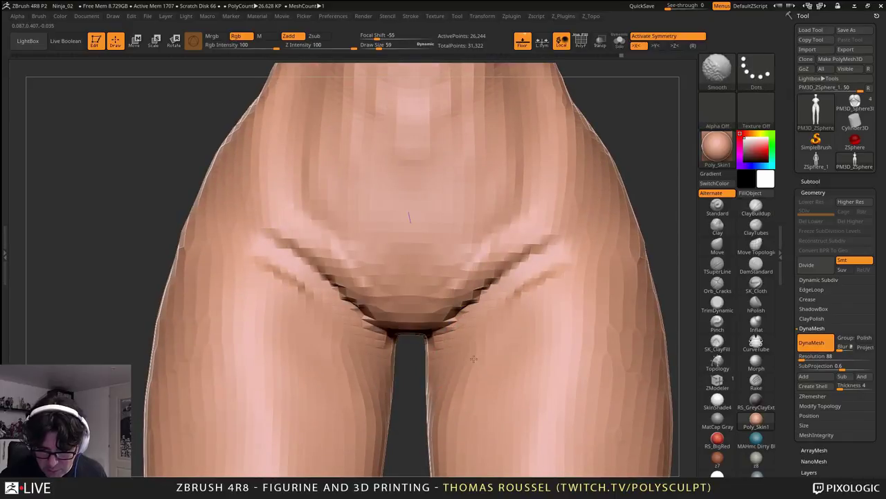
right_drag(474, 358, 460, 336)
drag(454, 331, 435, 361)
- Sculpt the inner lower part of the buttocks and the crotch between the thighs with ClayBuildup
mouse_move(463, 376)
right_down()
mouse_move(522, 377)
mouse_move(536, 319)
right_up()
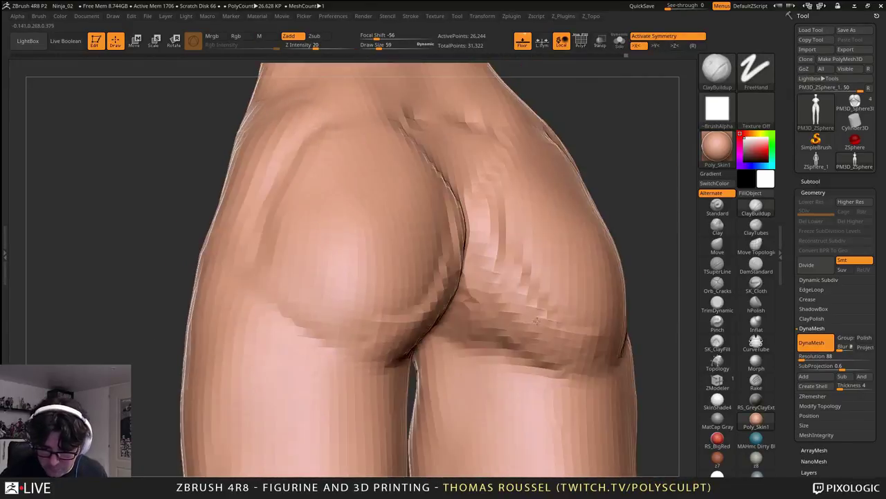
drag(515, 285, 490, 255)
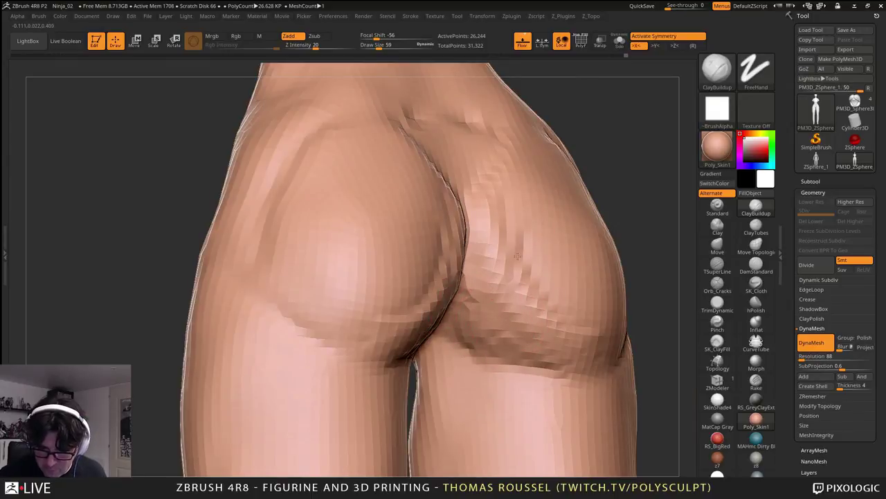
right_drag(529, 277, 504, 229)
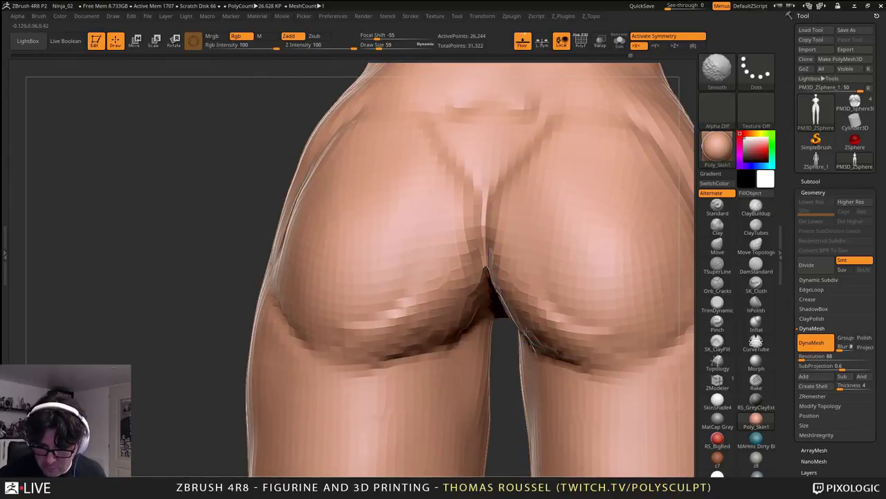
right_drag(527, 331, 551, 268)
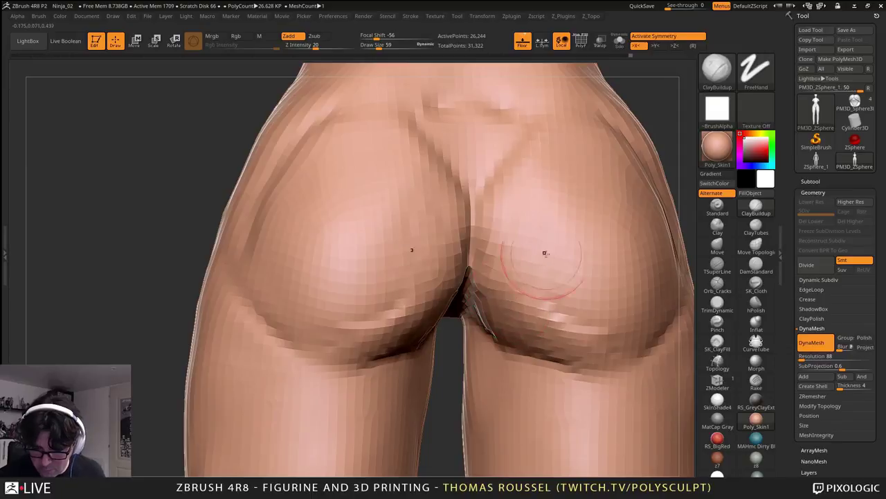
mouse_move(476, 299)
right_down()
mouse_move(470, 312)
mouse_move(517, 306)
right_up()
drag(454, 352, 459, 380)
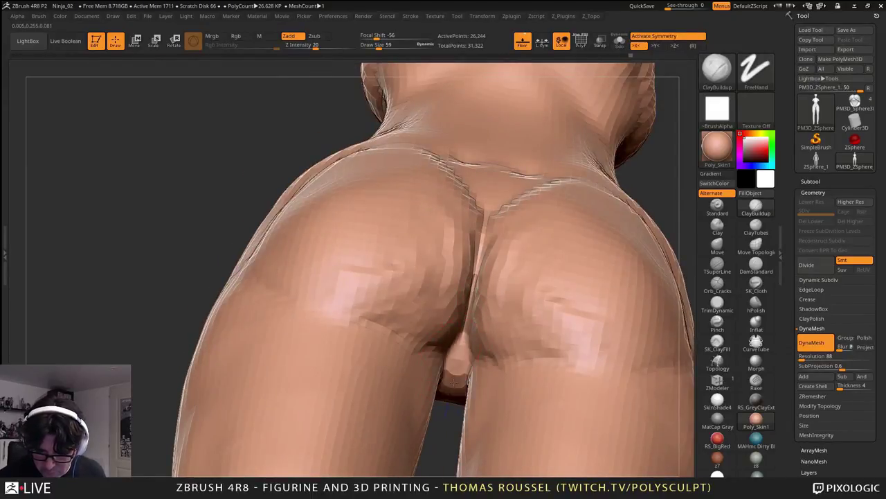
- Build up the lower inner buttocks and the backs of the inner thighs below them with ClayBuildup strokes
mouse_move(510, 352)
right_down()
mouse_move(497, 339)
mouse_move(591, 388)
right_up()
drag(568, 344, 520, 327)
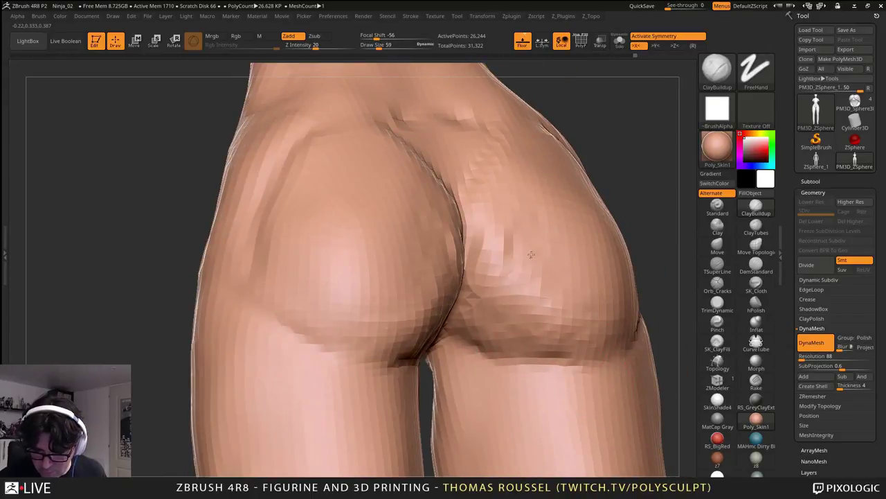
right_drag(531, 254, 498, 261)
mouse_move(493, 313)
right_down()
mouse_move(510, 234)
mouse_move(539, 360)
right_up()
mouse_move(527, 355)
mouse_down()
mouse_move(519, 393)
mouse_move(506, 396)
mouse_move(521, 437)
mouse_move(540, 429)
mouse_up()
alt+right_drag(540, 430, 522, 298)
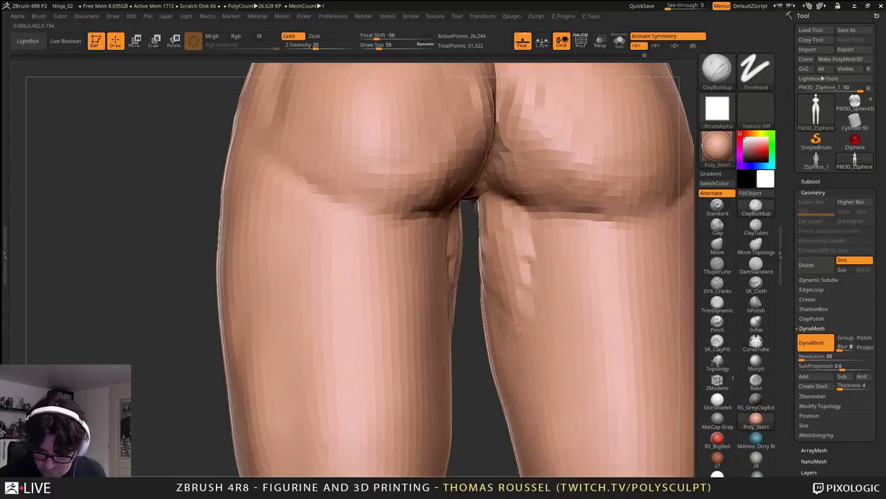
mouse_move(524, 348)
mouse_down()
mouse_move(531, 288)
mouse_move(500, 396)
mouse_up()
mouse_move(500, 291)
alt+right_down()
mouse_move(484, 382)
mouse_move(483, 233)
mouse_move(457, 251)
alt+right_up()
right_drag(495, 229, 516, 306)
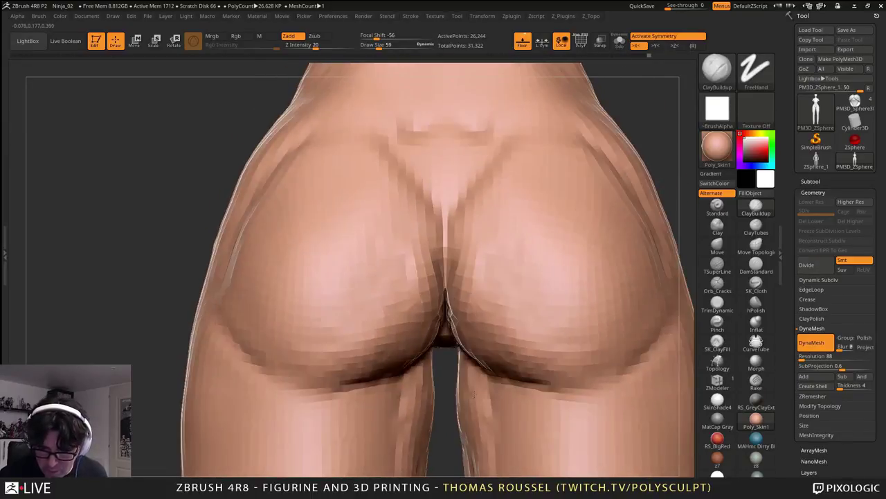
- Smooth the clay ridges at the top of the buttocks, the lower back and the outer hips
mouse_move(478, 217)
shift+mouse_down()
mouse_move(475, 203)
mouse_move(483, 207)
shift+mouse_up()
shift+drag(524, 131, 478, 136)
mouse_move(574, 199)
shift+mouse_down()
mouse_move(533, 270)
mouse_move(578, 311)
shift+mouse_up()
alt+right_drag(671, 287, 551, 326)
key(shift)
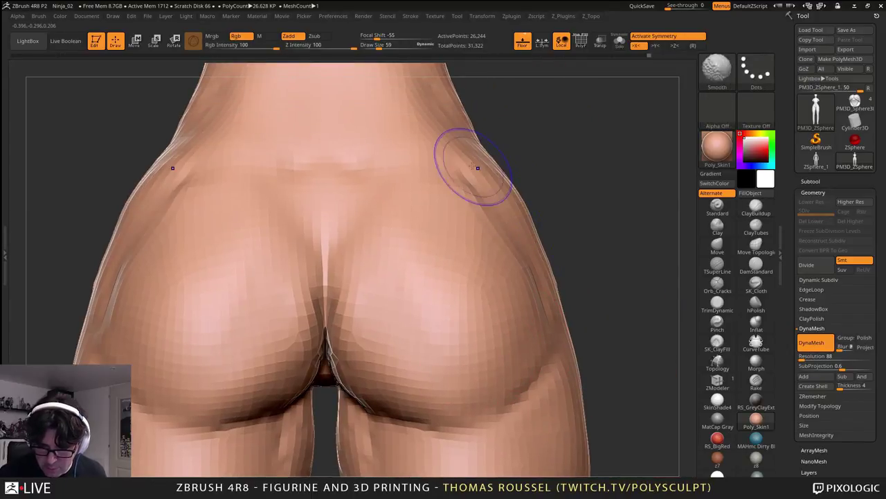
- Fill out the tops of the rear thighs directly beneath the buttock folds with ClayBuildup at draw size 59
right_drag(528, 429, 505, 346)
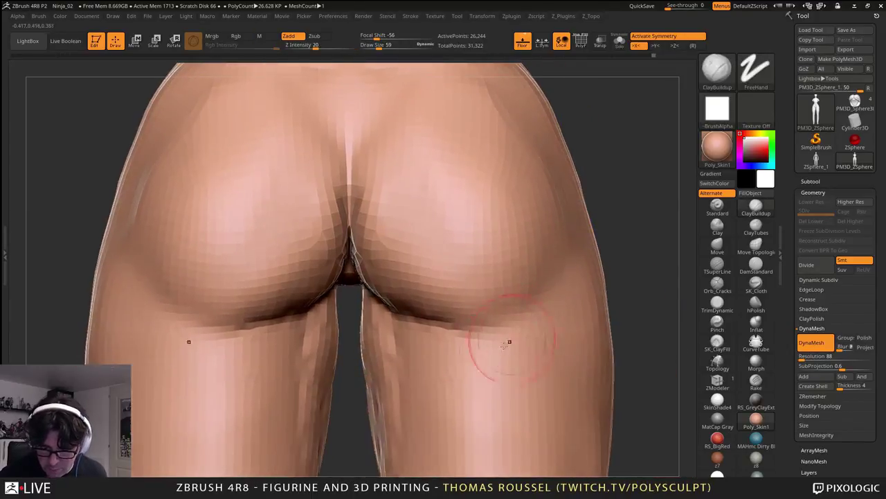
mouse_move(535, 302)
right_down()
mouse_move(353, 311)
mouse_move(514, 291)
mouse_move(394, 273)
right_up()
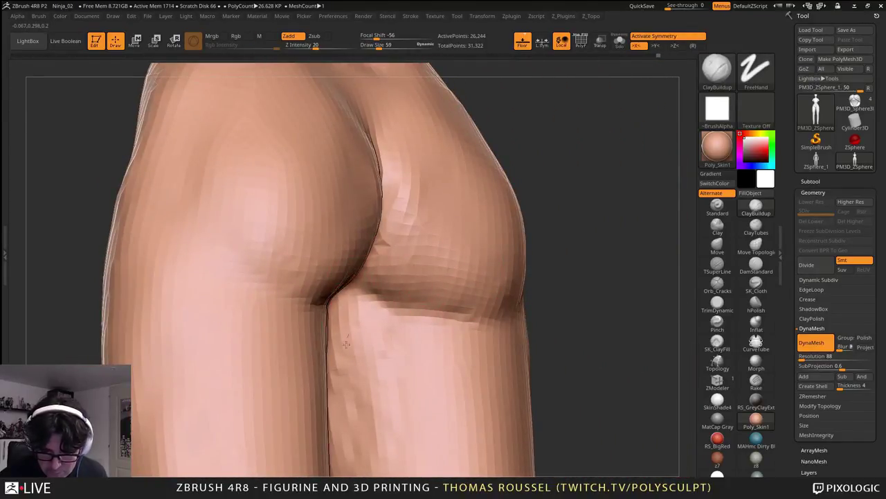
mouse_move(412, 380)
right_down()
mouse_move(426, 430)
mouse_move(419, 339)
right_up()
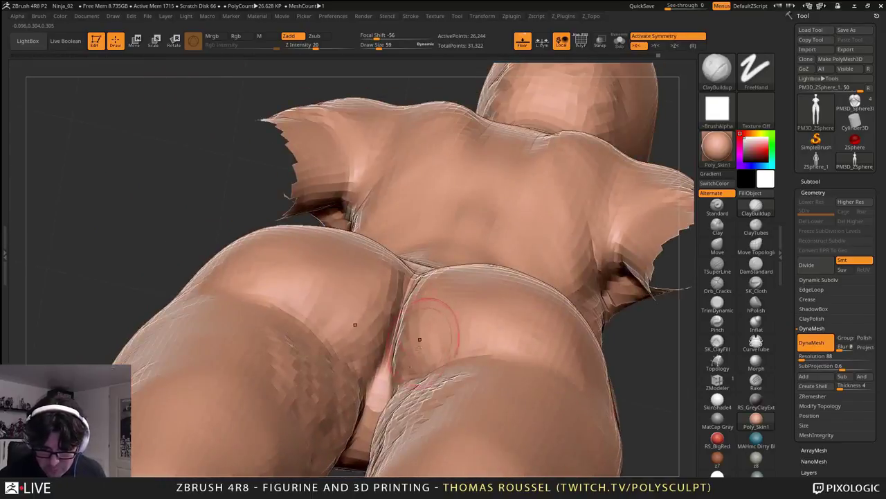
right_drag(414, 385, 423, 373)
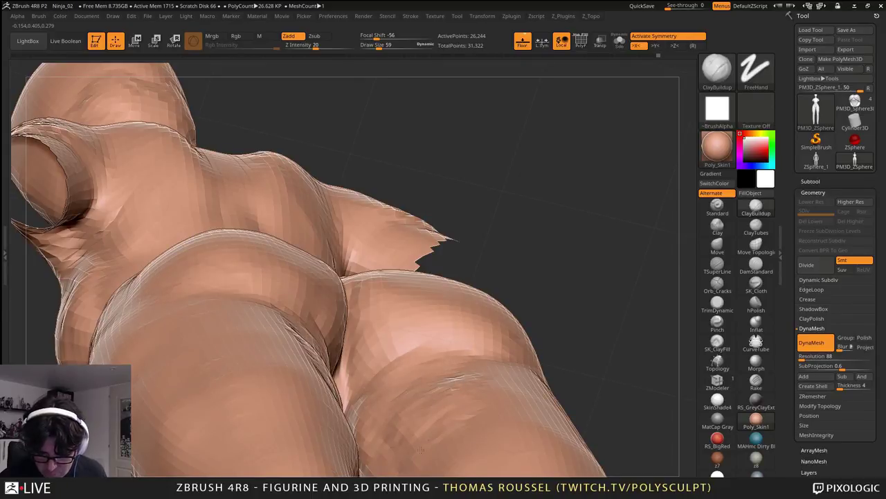
right_drag(498, 414, 455, 378)
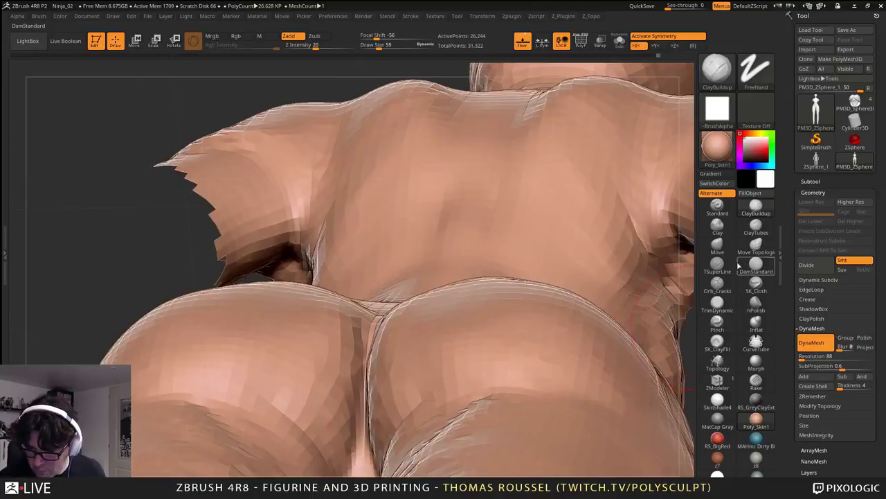
- Reshape the upper inner curve of the buttocks with the Move brush at draw size 76
click(717, 243)
right_drag(520, 296, 485, 296)
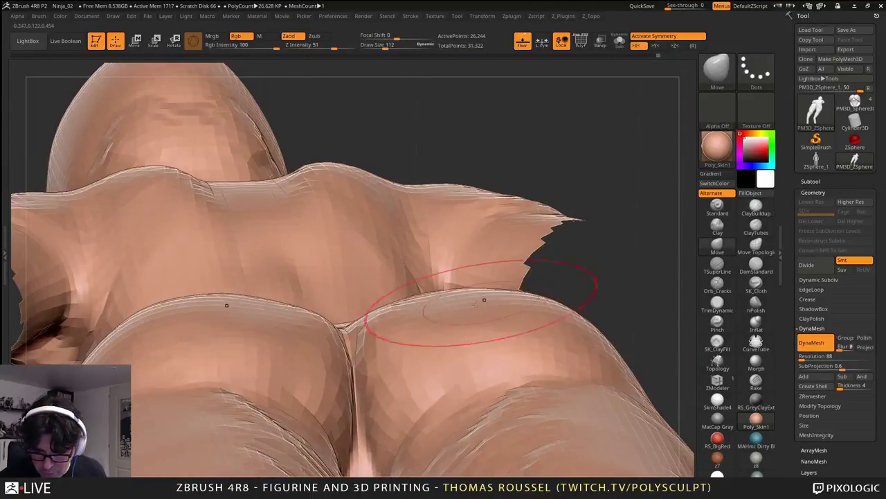
right_drag(395, 297, 418, 287)
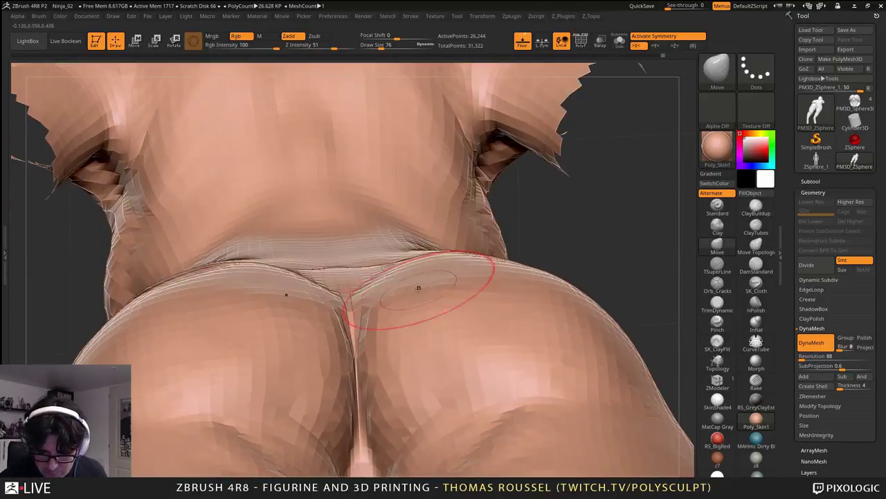
drag(409, 279, 408, 287)
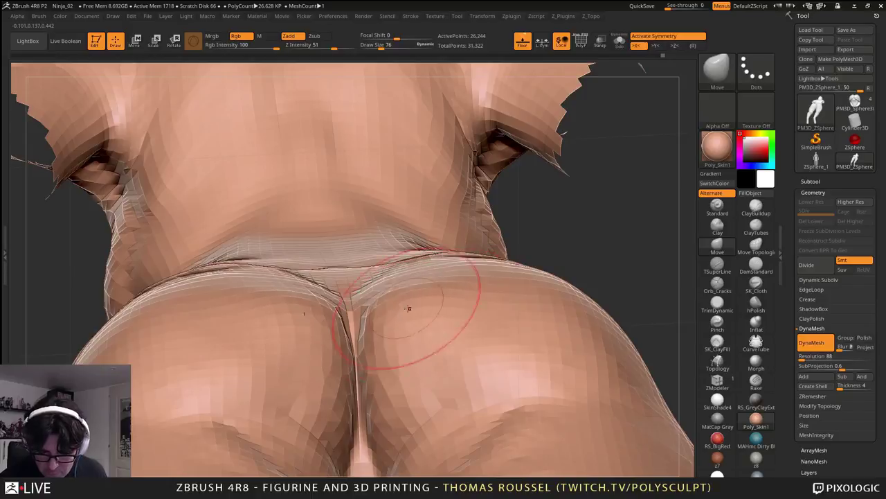
right_drag(423, 338, 432, 316)
drag(414, 334, 439, 317)
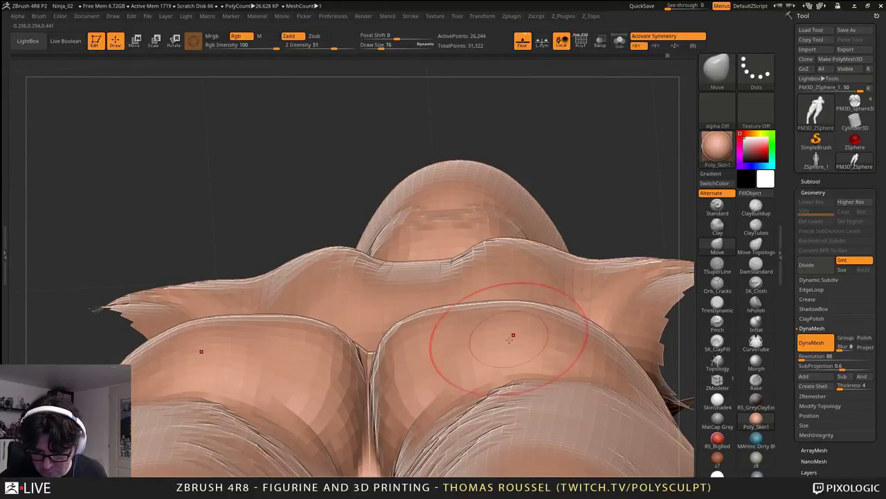
mouse_move(510, 338)
right_down()
mouse_move(470, 332)
mouse_move(448, 303)
right_up()
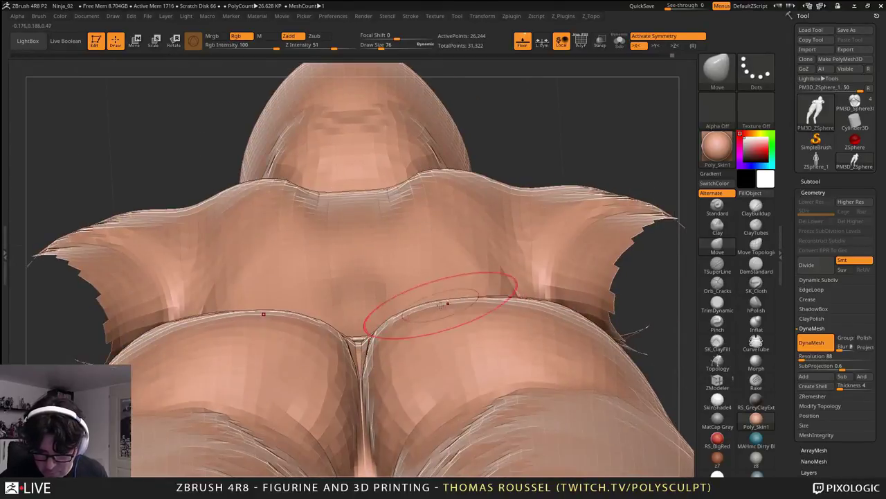
- Round the buttocks' profile toward the cleft and the outer hips with the Move brush
right_drag(553, 311, 435, 346)
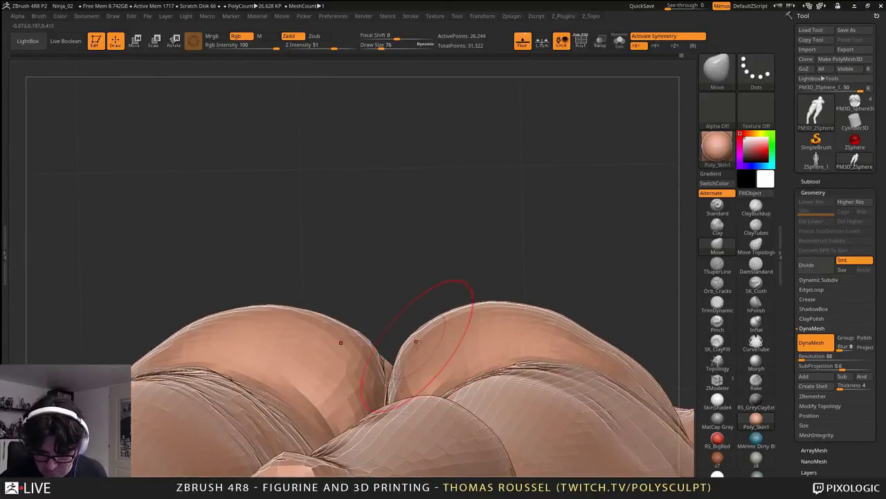
right_drag(577, 344, 607, 362)
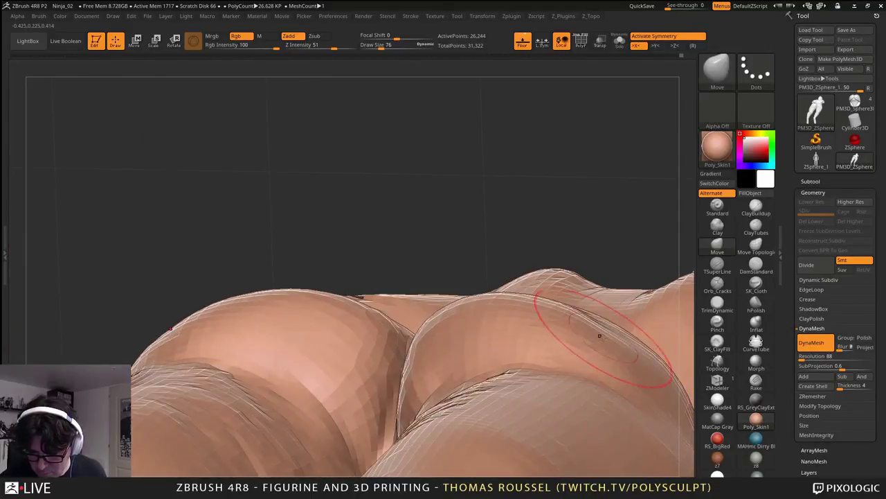
right_drag(600, 332, 584, 218)
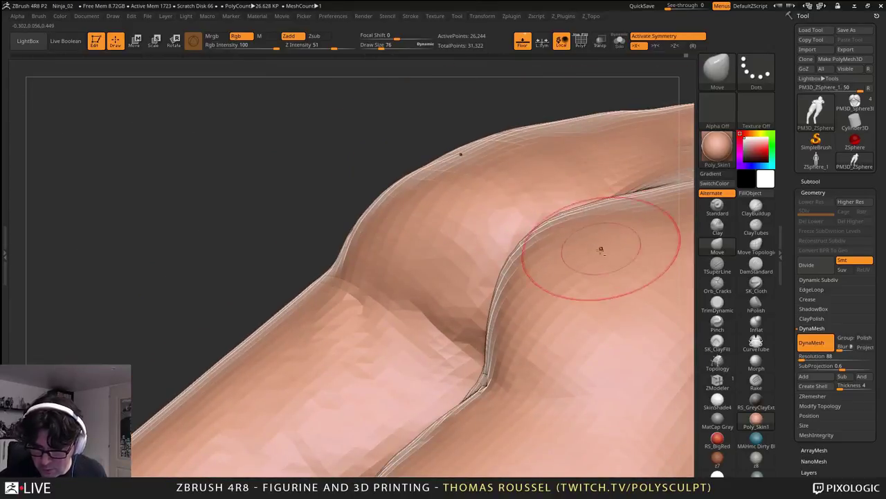
shift+right_drag(601, 250, 552, 254)
right_drag(495, 253, 473, 249)
- Adjust the fold where the inner buttocks meet the thighs with the Move brush at draw size 76
mouse_move(500, 210)
right_down()
mouse_move(526, 198)
mouse_move(512, 196)
mouse_move(495, 219)
mouse_move(488, 205)
mouse_move(458, 247)
right_up()
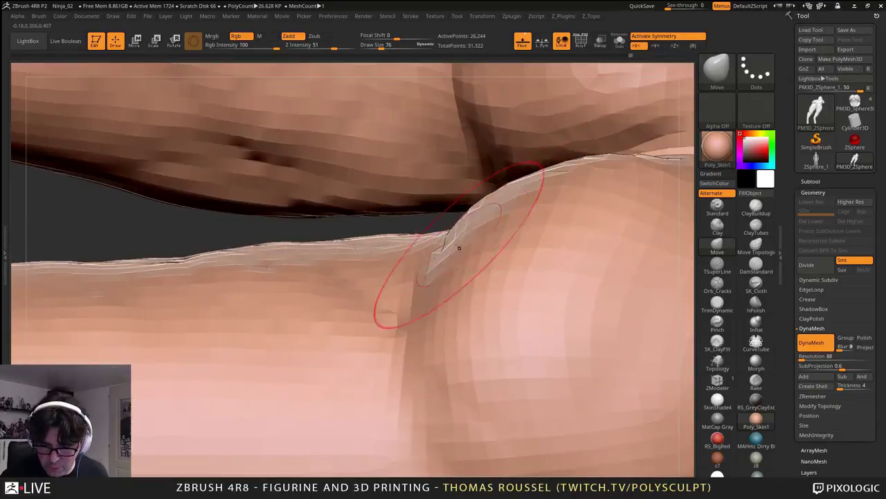
right_drag(495, 202, 498, 249)
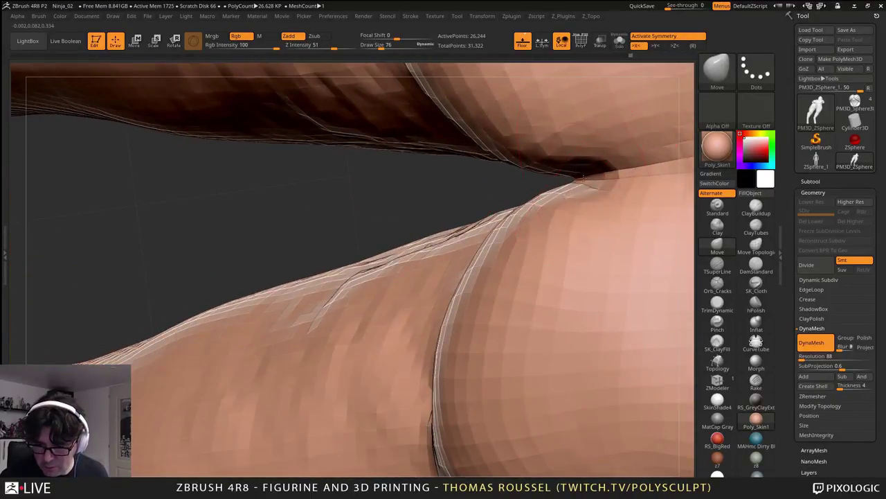
right_drag(562, 197, 522, 234)
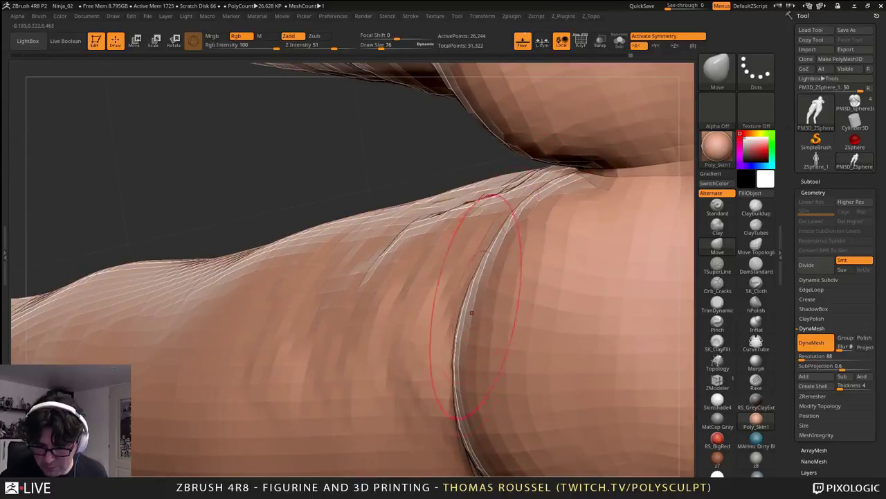
mouse_move(507, 374)
right_down()
mouse_move(551, 224)
mouse_move(549, 311)
mouse_move(447, 223)
mouse_move(452, 245)
mouse_move(470, 253)
mouse_move(476, 270)
mouse_move(419, 208)
right_up()
mouse_move(434, 296)
right_down()
mouse_move(464, 287)
mouse_move(425, 277)
mouse_move(395, 247)
mouse_move(439, 309)
mouse_move(451, 366)
right_up()
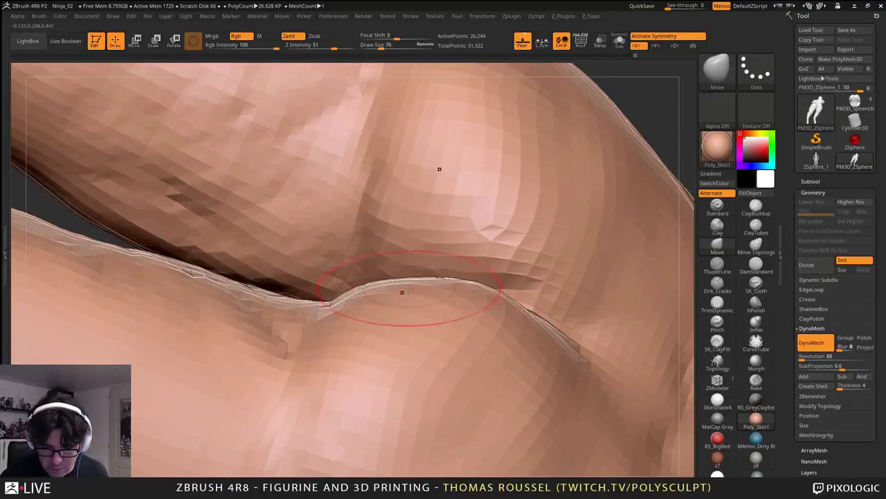
right_drag(341, 322, 452, 286)
drag(428, 357, 411, 312)
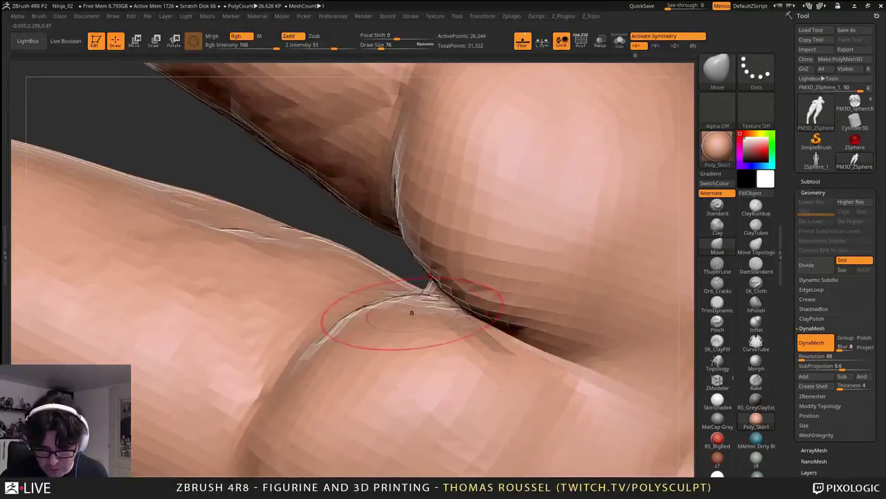
- Refine the outer and lower contours of the buttocks with the Move brush
mouse_move(470, 345)
right_down()
mouse_move(429, 449)
mouse_move(484, 282)
right_up()
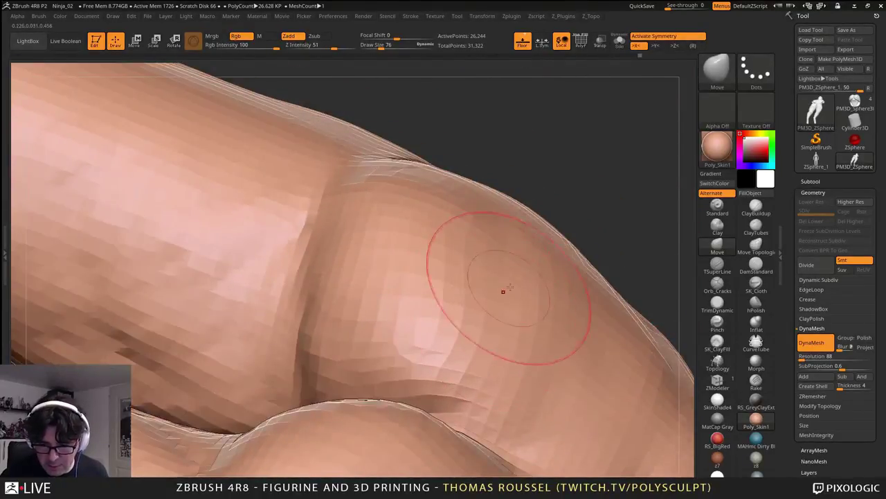
drag(524, 247, 526, 243)
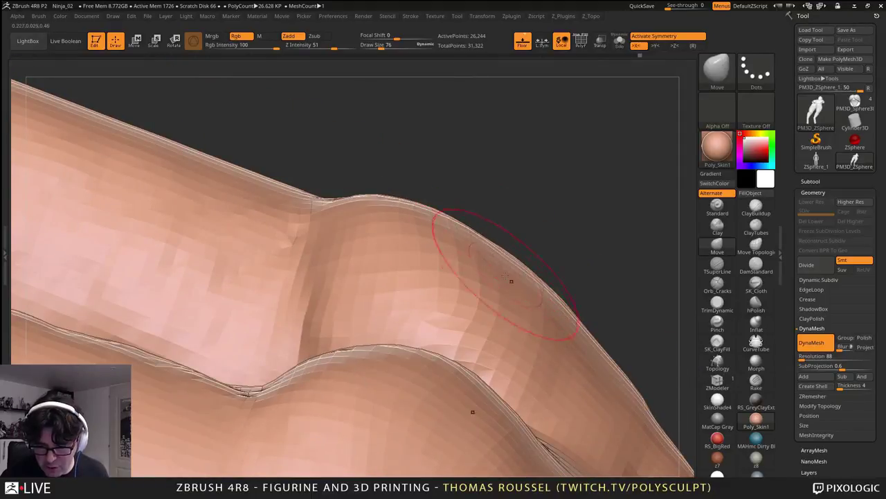
mouse_move(511, 280)
mouse_down()
mouse_move(494, 307)
mouse_move(443, 291)
mouse_move(567, 285)
mouse_up()
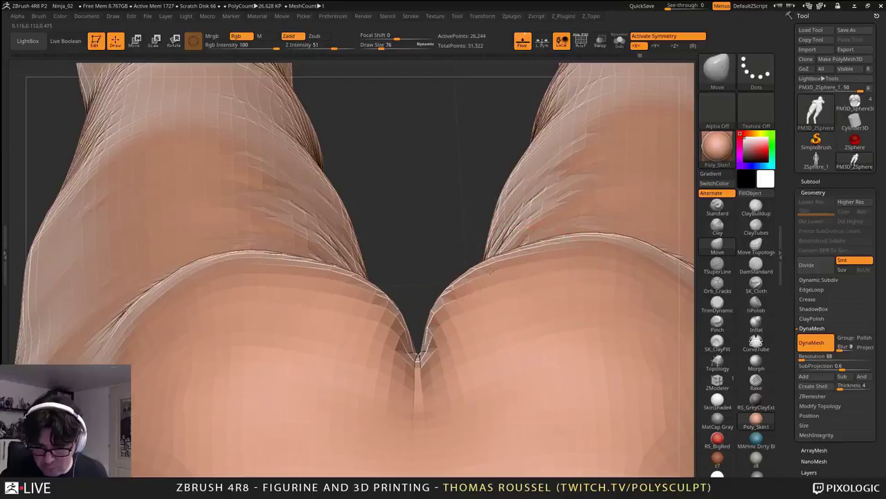
drag(490, 271, 563, 260)
- Reshape the overall volume of the buttocks around the cleft and sides with the Move brush at draw size 140
mouse_move(542, 206)
mouse_down()
mouse_move(578, 309)
mouse_move(537, 314)
mouse_up()
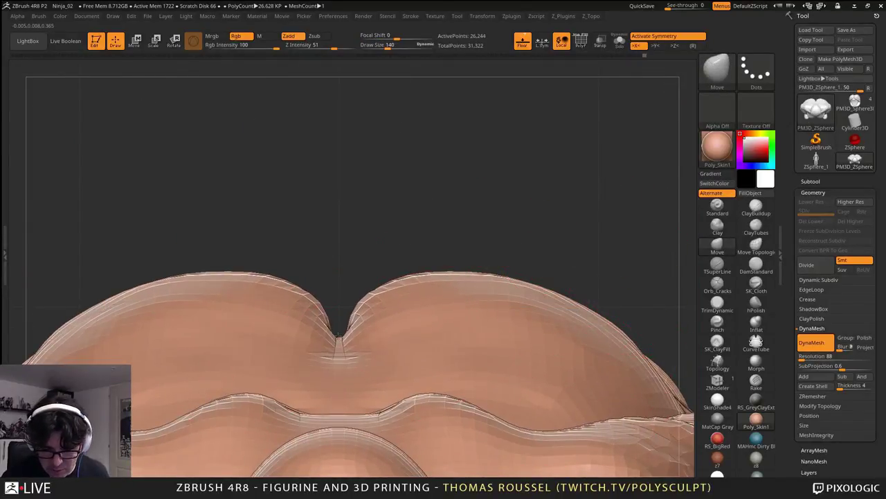
right_drag(414, 324, 405, 362)
drag(344, 328, 399, 302)
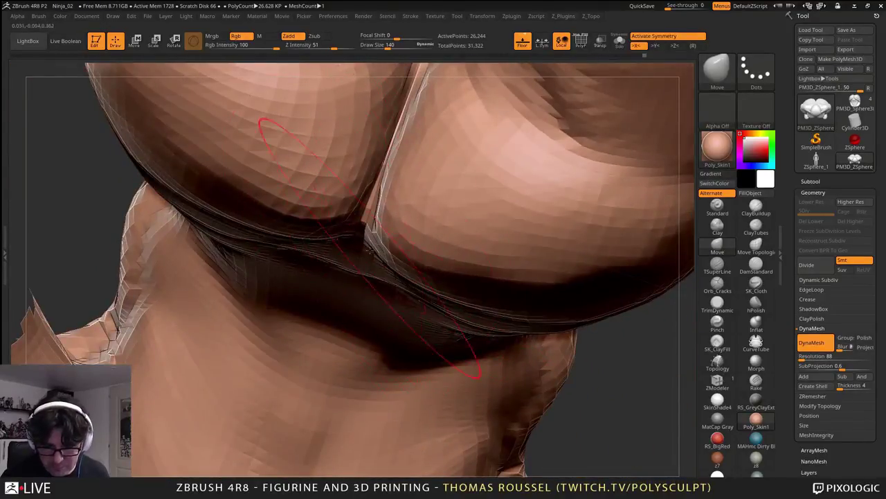
mouse_move(370, 251)
mouse_down()
mouse_move(472, 264)
mouse_move(375, 353)
mouse_up()
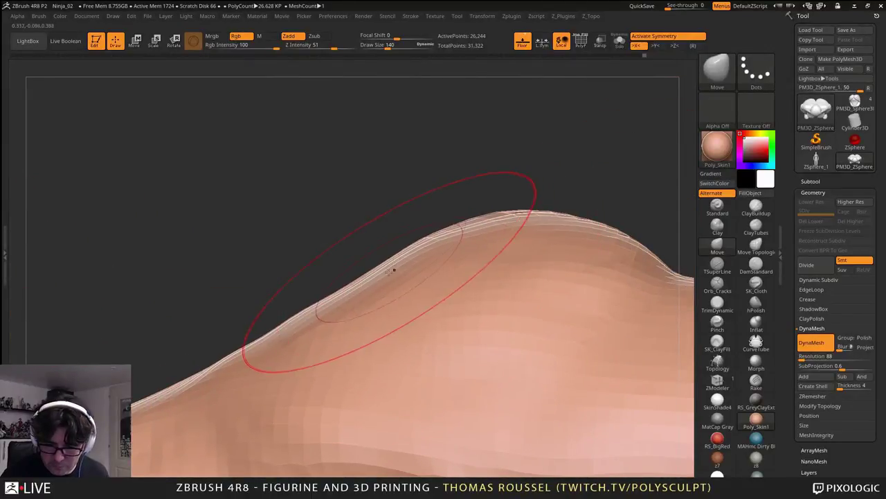
mouse_move(605, 227)
right_down()
mouse_move(618, 239)
mouse_move(630, 233)
mouse_move(623, 216)
mouse_move(545, 258)
mouse_move(574, 243)
mouse_move(523, 315)
mouse_move(473, 349)
mouse_move(333, 374)
mouse_move(208, 450)
mouse_move(360, 333)
mouse_move(437, 215)
mouse_move(372, 318)
mouse_move(448, 303)
right_up()
mouse_move(449, 302)
mouse_down()
mouse_move(417, 277)
mouse_move(388, 282)
mouse_up()
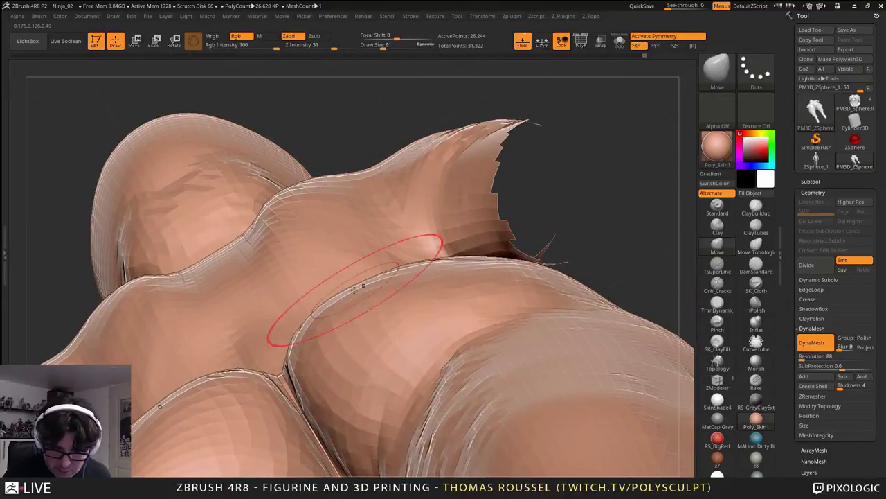
- Fine-tune the inner and upper curves of the buttocks with the Move brush at draw size 91
mouse_move(354, 290)
right_down()
mouse_move(366, 298)
mouse_move(323, 361)
right_up()
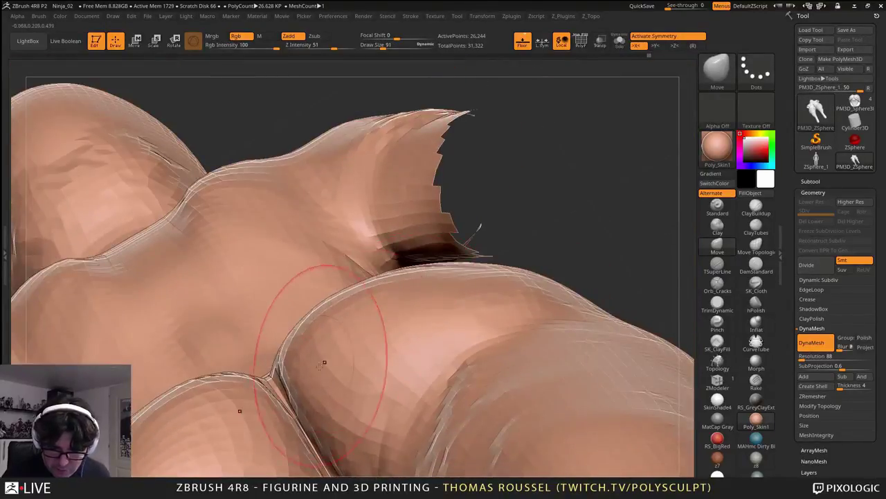
right_drag(319, 417, 316, 447)
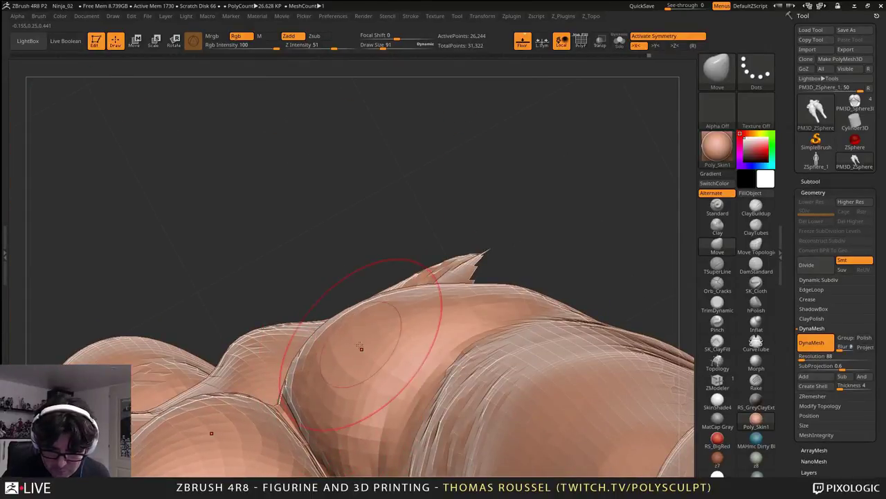
right_drag(360, 347, 473, 311)
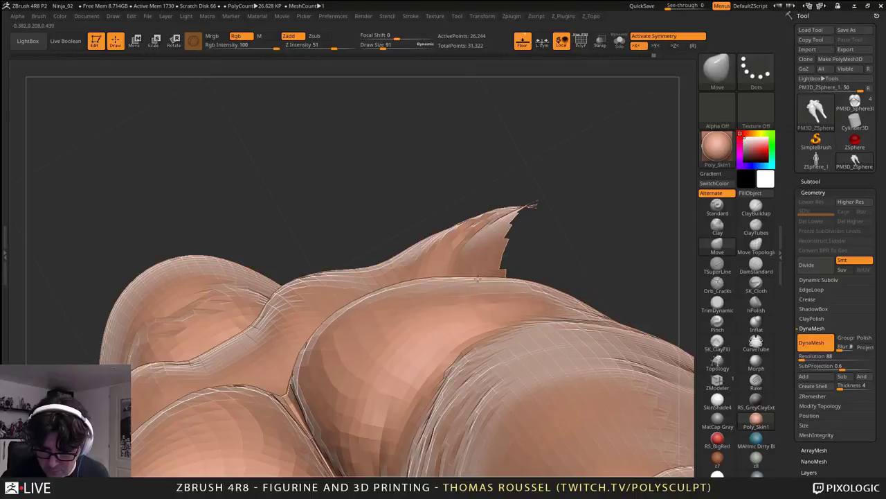
mouse_move(477, 279)
right_down()
mouse_move(473, 251)
mouse_move(448, 222)
right_up()
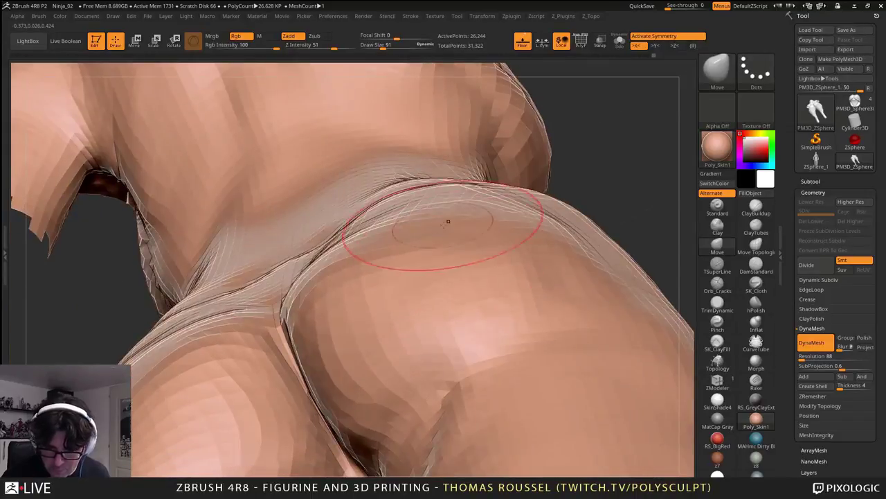
mouse_move(394, 255)
right_down()
mouse_move(323, 259)
mouse_move(364, 327)
right_up()
mouse_move(410, 348)
right_down()
mouse_move(425, 316)
mouse_move(475, 376)
mouse_move(501, 331)
mouse_move(585, 288)
right_up()
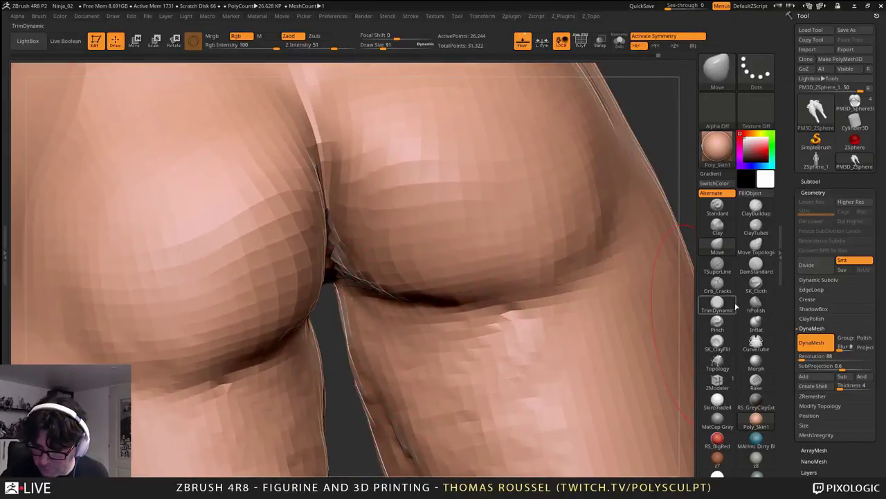
- Build up the backs of the upper thighs beneath the buttocks with the ClayBuildup brush, and smooth the added clay
key(b)
key(c)
key(b)
mouse_move(362, 356)
mouse_down()
mouse_move(408, 367)
mouse_move(429, 417)
mouse_move(441, 410)
mouse_up()
alt+right_drag(441, 415, 432, 300)
mouse_move(387, 280)
mouse_down()
mouse_move(415, 357)
mouse_move(386, 281)
mouse_move(435, 374)
mouse_move(437, 337)
mouse_move(477, 391)
mouse_up()
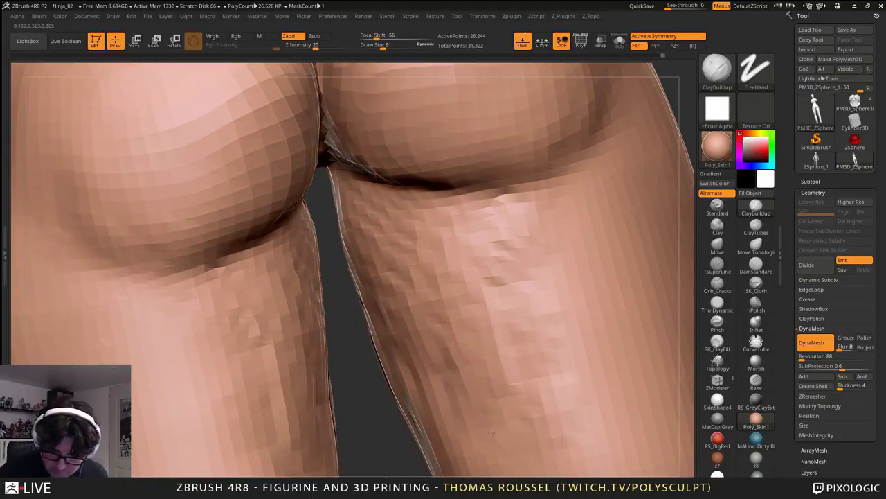
right_drag(478, 391, 455, 336)
mouse_move(405, 350)
shift+mouse_down()
mouse_move(411, 274)
mouse_move(490, 322)
shift+mouse_up()
mouse_move(491, 322)
right_down()
mouse_move(473, 398)
mouse_move(507, 325)
mouse_move(568, 308)
right_up()
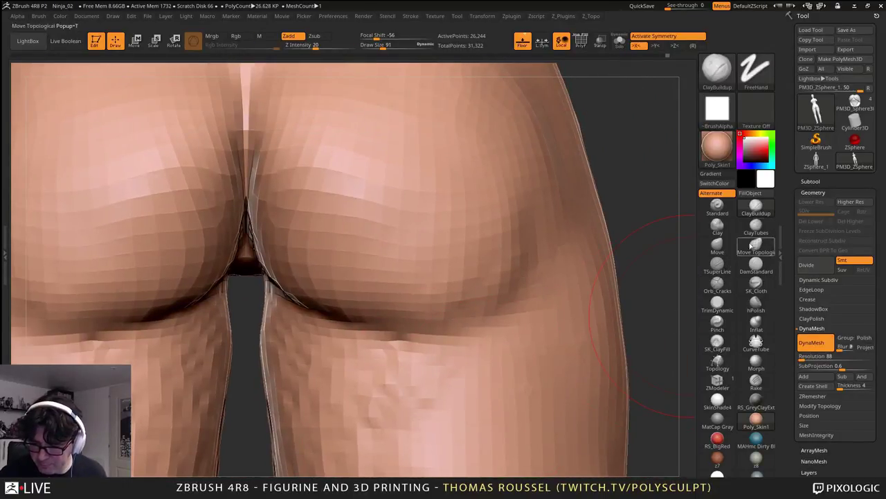
- Carve the crease under the buttocks and define the upper cleft with the DamStandard brush at draw size 91
click(748, 271)
right_drag(500, 378, 518, 386)
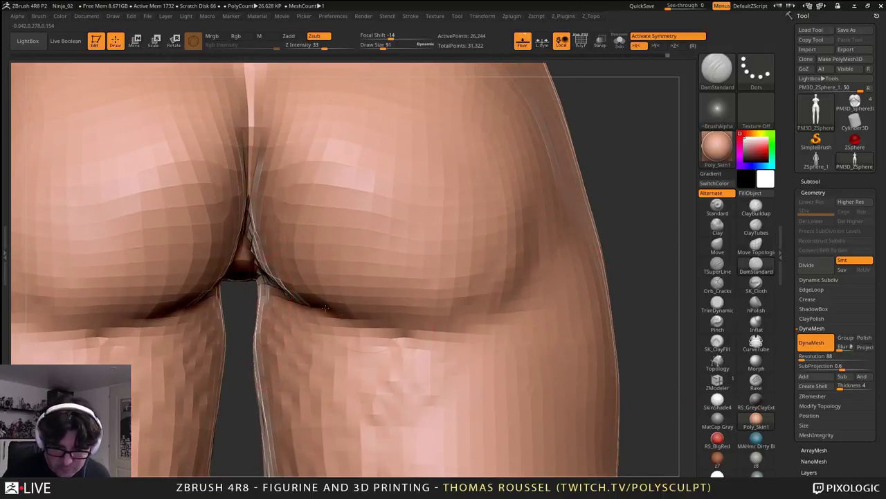
mouse_move(293, 297)
mouse_down()
mouse_move(355, 329)
mouse_move(428, 336)
mouse_up()
drag(413, 335, 492, 338)
ctrl+right_drag(500, 347, 488, 298)
right_drag(488, 360, 485, 376)
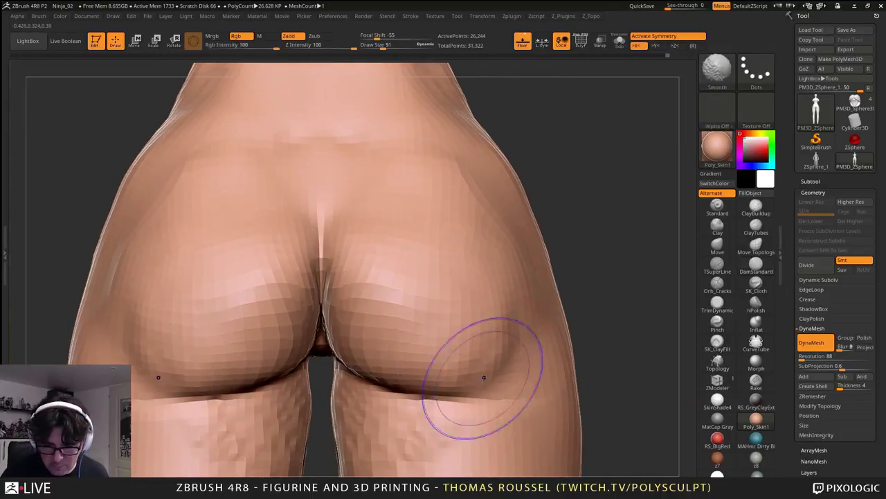
right_drag(481, 310, 464, 303)
mouse_move(305, 252)
mouse_down()
mouse_move(305, 207)
mouse_move(349, 171)
mouse_move(356, 175)
mouse_up()
alt+right_drag(347, 301, 427, 269)
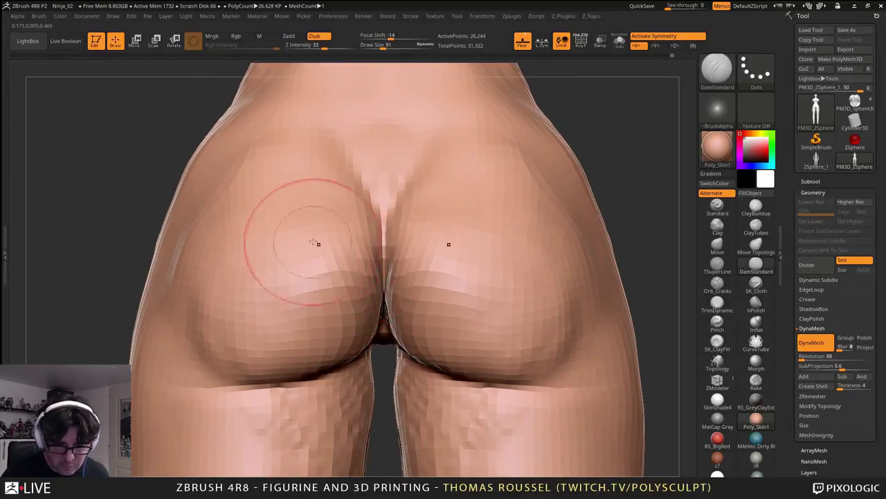
- Smooth the rough clay on the backs of the thighs down toward the knees
alt+right_drag(313, 241, 310, 144)
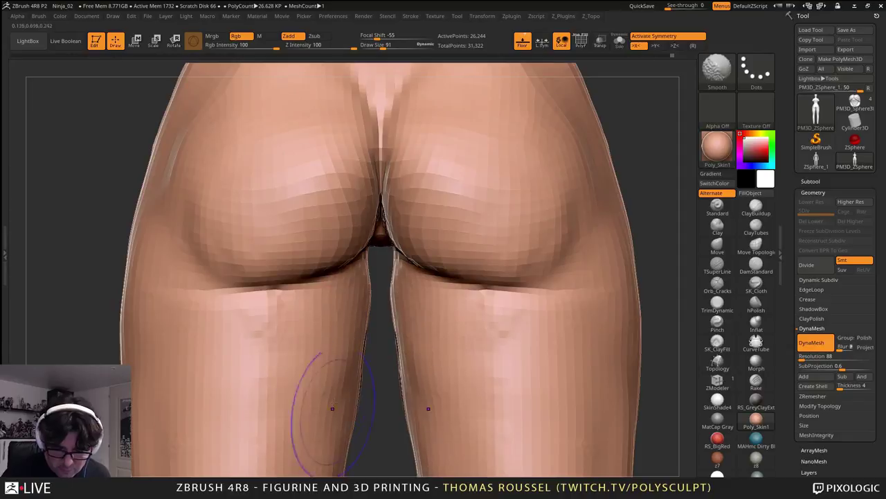
ctrl+right_drag(371, 393, 430, 183)
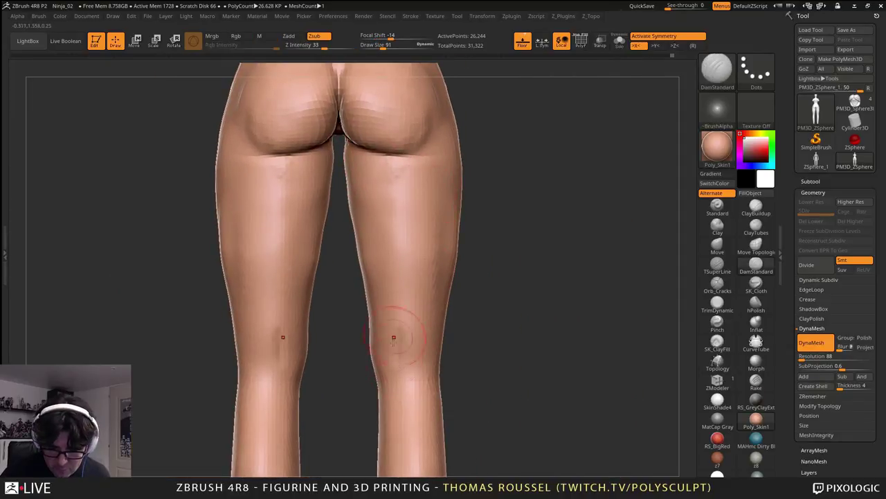
mouse_move(431, 355)
shift+mouse_down()
mouse_move(420, 330)
mouse_move(414, 366)
shift+mouse_up()
- Build up the calf muscles on the backs of the lower legs with the ClayBuildup brush at draw size 91
mouse_move(441, 424)
alt+right_down()
mouse_move(449, 259)
mouse_move(462, 282)
alt+right_up()
click(755, 207)
drag(581, 313, 562, 313)
drag(407, 244, 377, 337)
drag(399, 259, 383, 367)
mouse_move(408, 260)
mouse_down()
mouse_move(391, 396)
mouse_move(407, 388)
mouse_up()
drag(435, 258, 424, 360)
drag(446, 249, 443, 346)
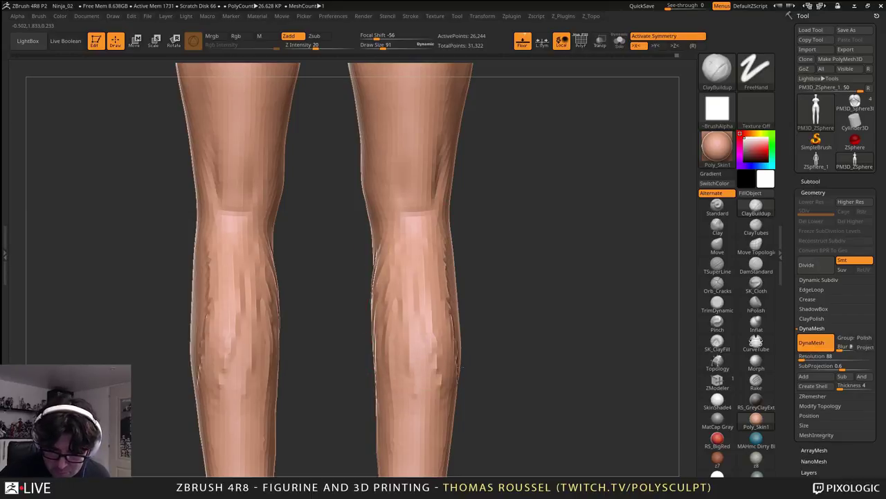
- Add clay volume to the outer side of the calves and across the muscle belly
drag(530, 308, 471, 305)
drag(455, 232, 446, 388)
drag(460, 254, 457, 416)
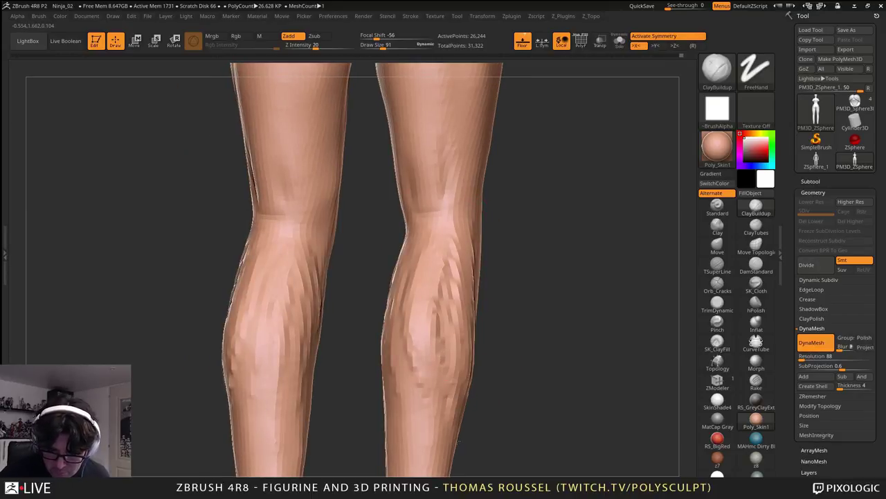
mouse_move(453, 272)
mouse_down()
mouse_move(421, 405)
mouse_move(393, 309)
mouse_up()
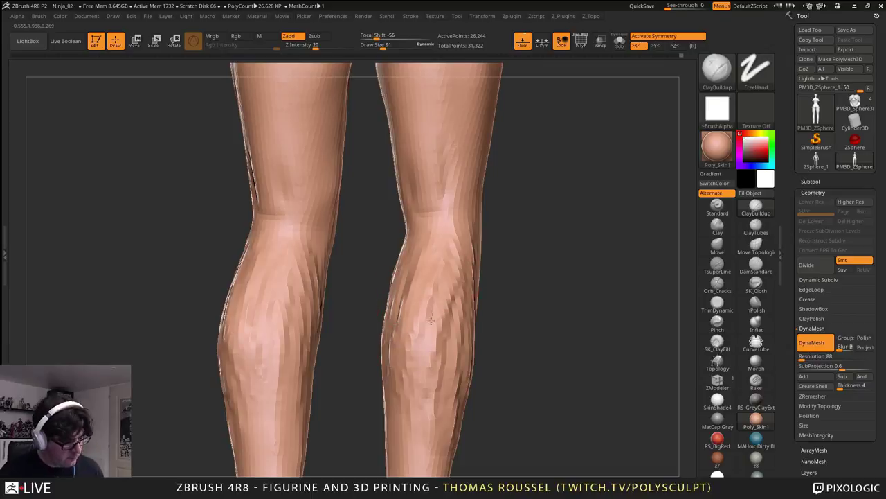
- Add clay to the outer thighs just below the buttocks and smooth it into the surrounding surface
drag(487, 283, 400, 262)
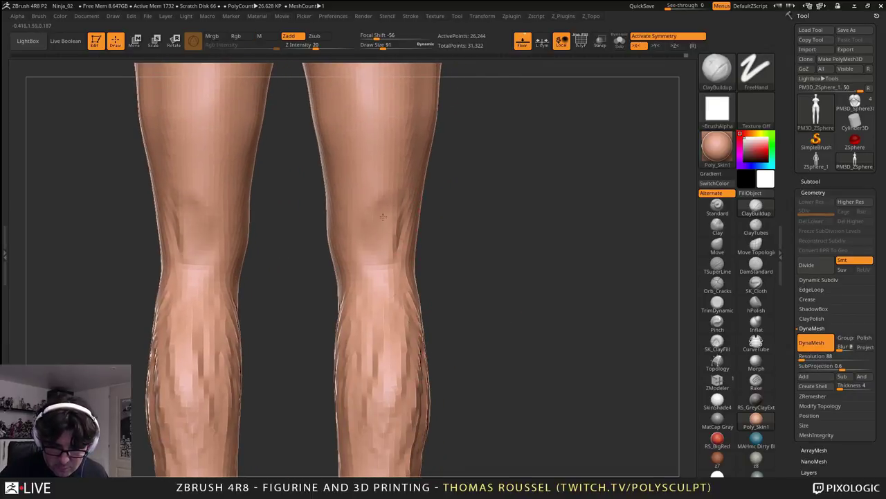
mouse_move(387, 259)
ctrl+right_down()
mouse_move(389, 232)
mouse_move(387, 299)
ctrl+right_up()
mouse_move(387, 234)
alt+right_down()
mouse_move(376, 274)
mouse_move(360, 272)
mouse_move(359, 297)
alt+right_up()
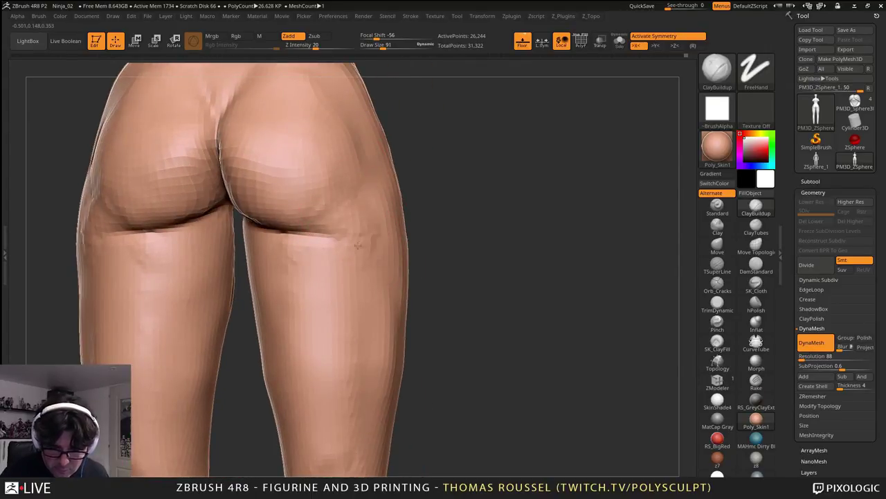
key(shift)
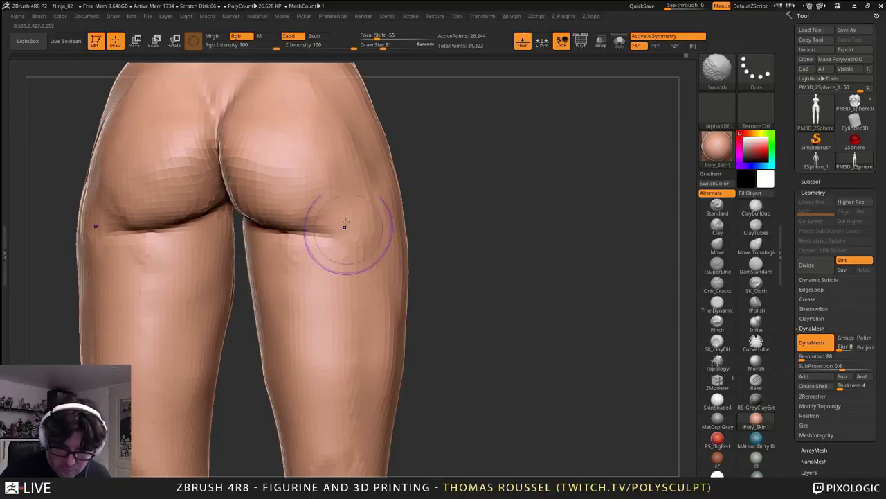
- Reinforce the outer and central calf muscle volume with further ClayBuildup strokes
alt+right_drag(370, 258, 414, 125)
alt+right_drag(360, 360, 383, 203)
drag(400, 259, 390, 366)
drag(381, 270, 368, 337)
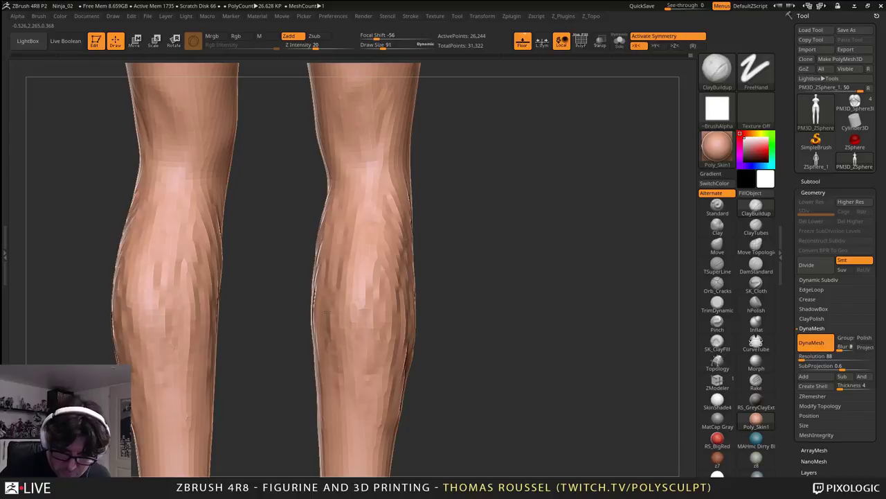
- Build up the inner side of the calves from below the knee toward the lower leg with ClayBuildup
alt+right_drag(336, 306, 299, 207)
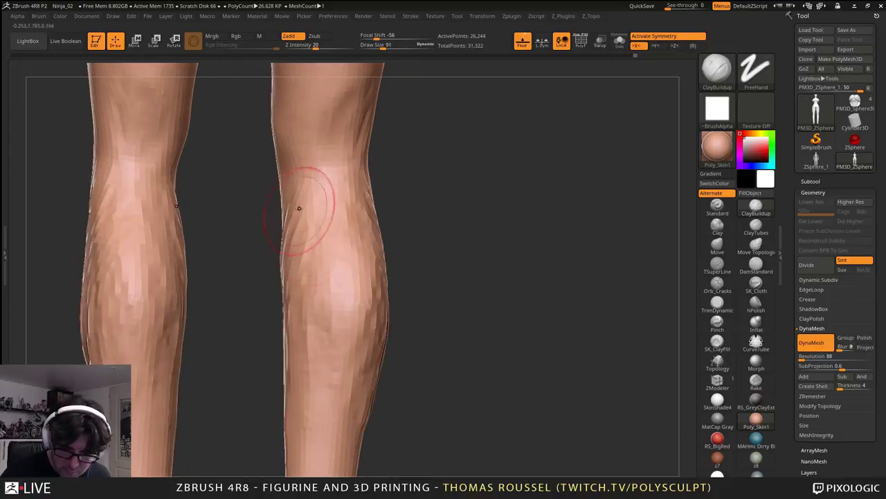
drag(297, 258, 302, 340)
mouse_move(303, 297)
mouse_down()
mouse_move(318, 337)
mouse_move(310, 414)
mouse_up()
mouse_move(358, 419)
alt+right_down()
mouse_move(345, 384)
mouse_move(350, 275)
mouse_move(351, 296)
alt+right_up()
mouse_move(351, 295)
right_down()
mouse_move(361, 297)
mouse_move(336, 303)
mouse_move(325, 364)
right_up()
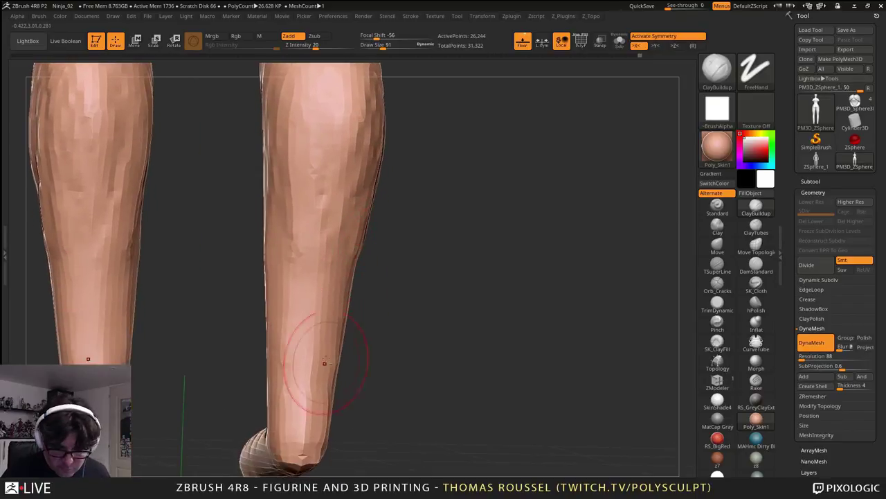
- Build up the back and sides of the lower leg down toward the ankle with ClayBuildup strokes
right_drag(357, 230, 351, 235)
mouse_move(358, 284)
mouse_down()
mouse_move(342, 379)
mouse_move(348, 290)
mouse_move(338, 362)
mouse_up()
drag(342, 413, 355, 355)
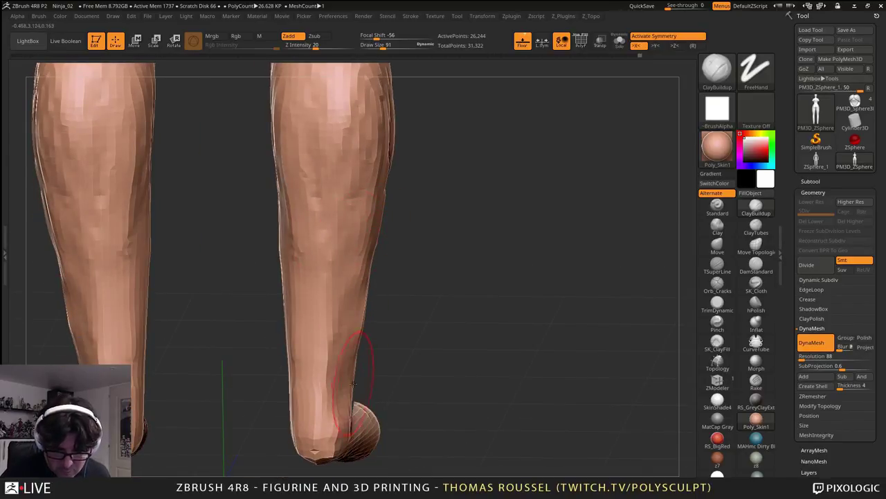
right_drag(354, 354, 311, 390)
mouse_move(313, 350)
mouse_down()
mouse_move(317, 405)
mouse_move(312, 281)
mouse_up()
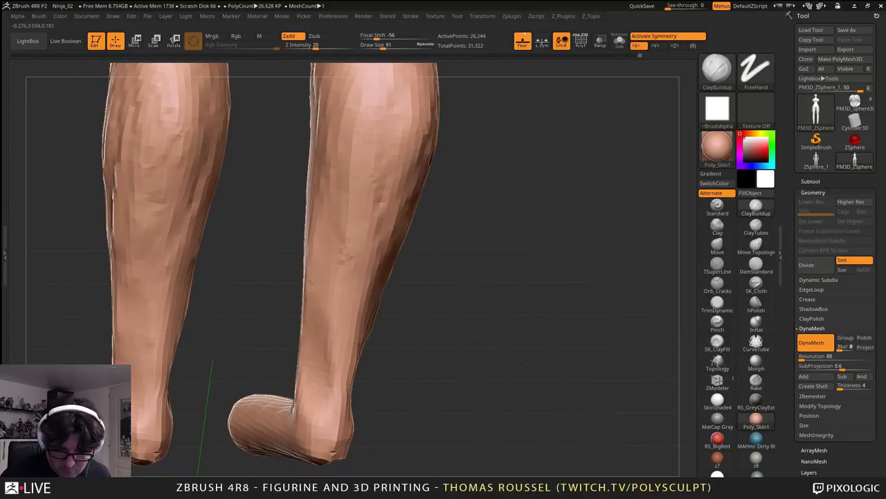
- Smooth the clay strokes over the lower leg and the back of the calf up to below the knee
shift+drag(329, 326, 347, 342)
shift+drag(316, 211, 305, 332)
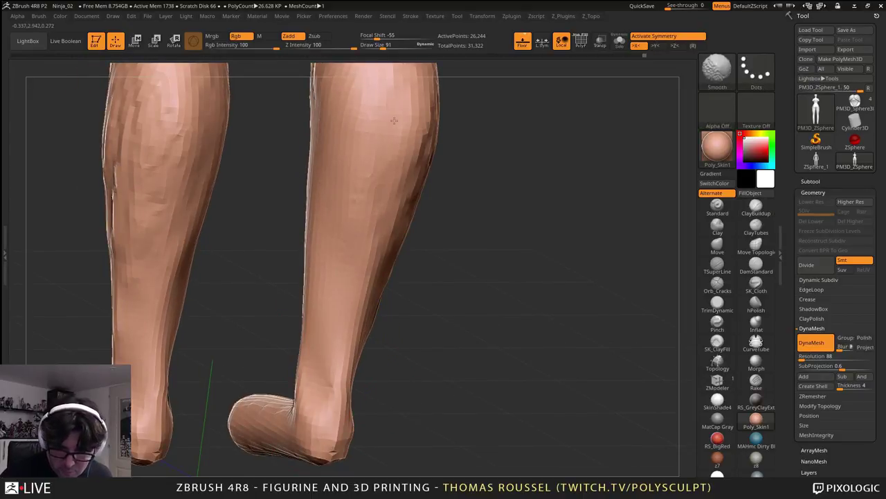
mouse_move(429, 256)
alt+right_down()
mouse_move(443, 362)
mouse_move(406, 366)
alt+right_up()
mouse_move(393, 322)
shift+mouse_down()
mouse_move(379, 280)
mouse_move(389, 158)
shift+mouse_up()
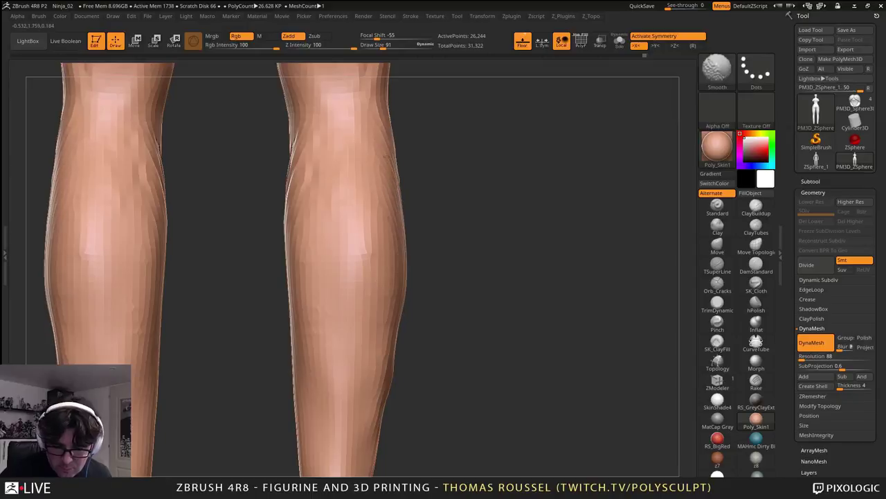
mouse_move(302, 215)
shift+mouse_down()
mouse_move(300, 166)
mouse_move(363, 219)
shift+mouse_up()
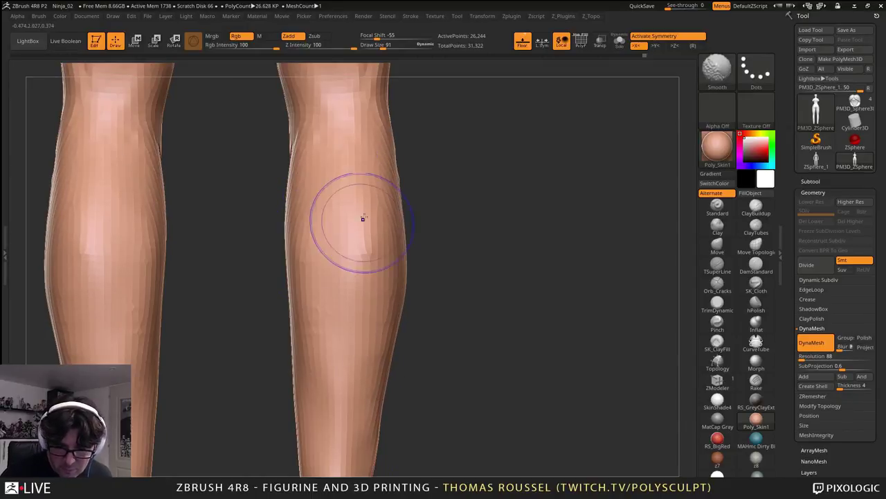
- Push the calf's outer contour outward in back view using the Move brush at draw size 156
click(717, 245)
mouse_move(588, 285)
mouse_down()
mouse_move(515, 291)
mouse_move(523, 296)
mouse_move(480, 281)
mouse_up()
key(s)
key(s)
drag(394, 240, 400, 237)
mouse_move(390, 194)
mouse_down()
mouse_move(393, 184)
mouse_move(400, 196)
mouse_up()
drag(403, 281, 404, 283)
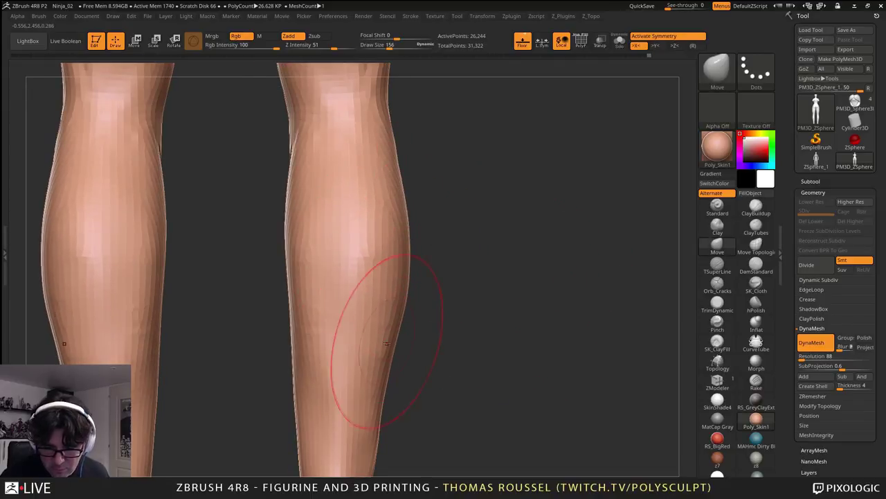
- Refine the calf's inner contour, bulging it slightly below the knee and narrowing it toward the ankle
drag(294, 286, 292, 287)
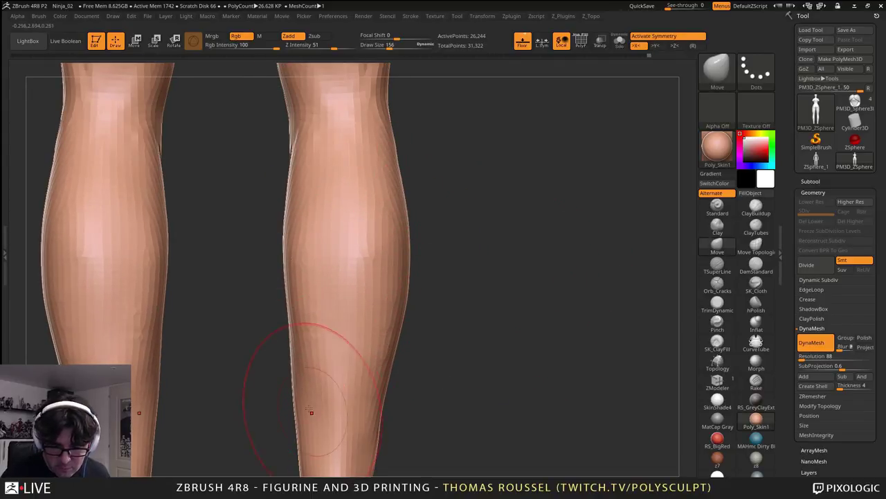
drag(310, 408, 313, 407)
alt+right_drag(337, 239, 323, 327)
drag(293, 270, 285, 271)
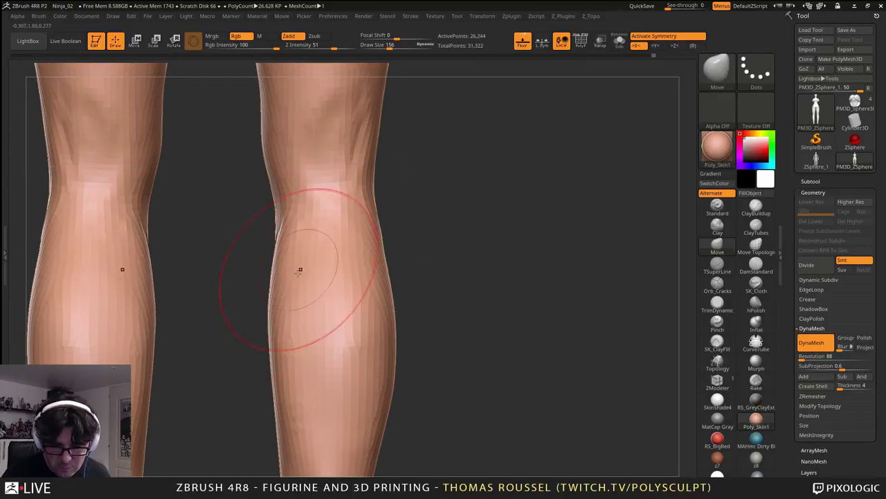
- Adjust the leg's side profile with the Move brush at the back of the knee, the heel and the front of the ankle
right_drag(300, 269, 383, 283)
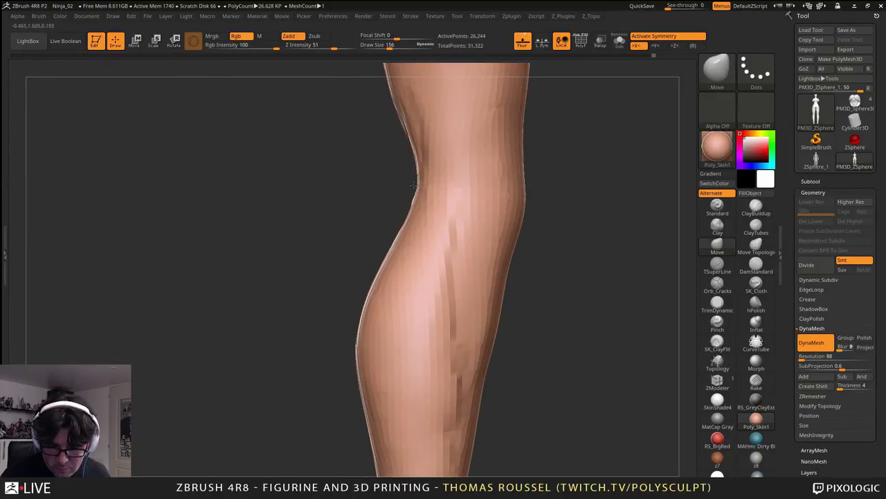
drag(414, 186, 414, 220)
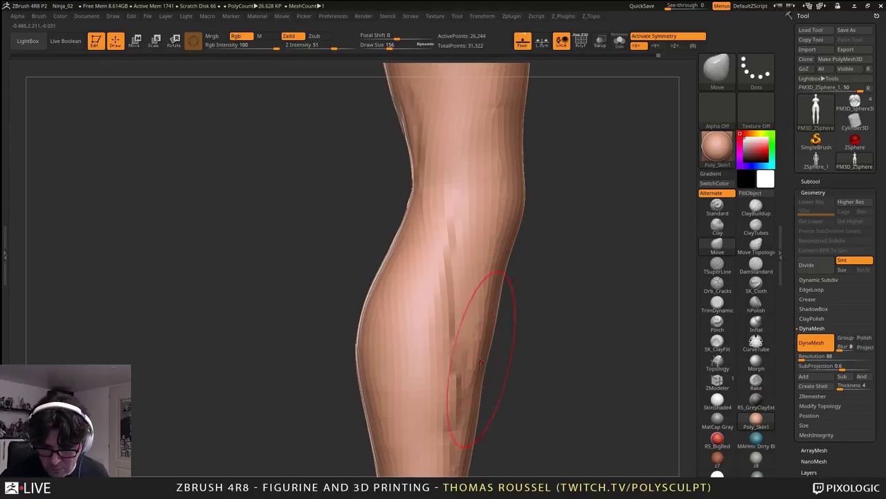
alt+right_drag(480, 369, 498, 256)
right_drag(479, 338, 455, 322)
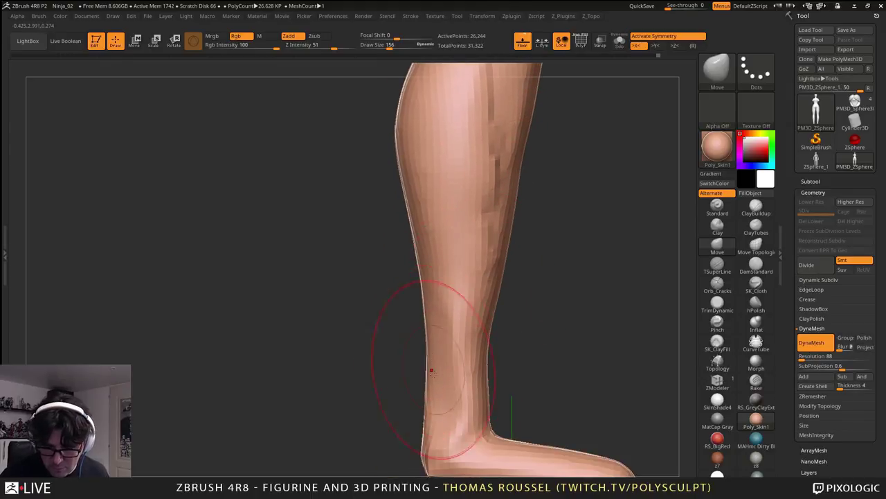
drag(403, 473, 413, 430)
alt+right_drag(473, 460, 456, 360)
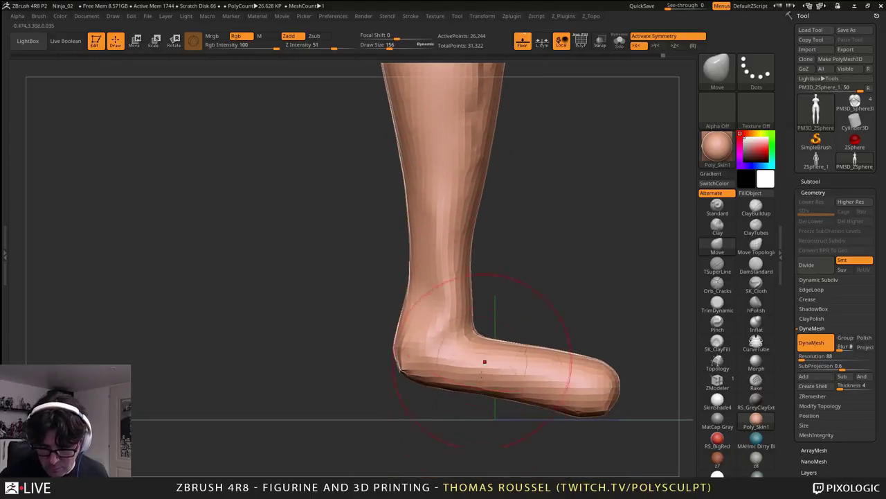
mouse_move(475, 333)
mouse_down()
mouse_move(495, 288)
mouse_move(489, 280)
mouse_move(482, 293)
mouse_up()
- Build up volume on the top and sides of the feet and around the ankle with ClayBuildup strokes
mouse_move(536, 309)
right_down()
mouse_move(486, 312)
mouse_move(485, 295)
mouse_move(498, 372)
right_up()
click(754, 210)
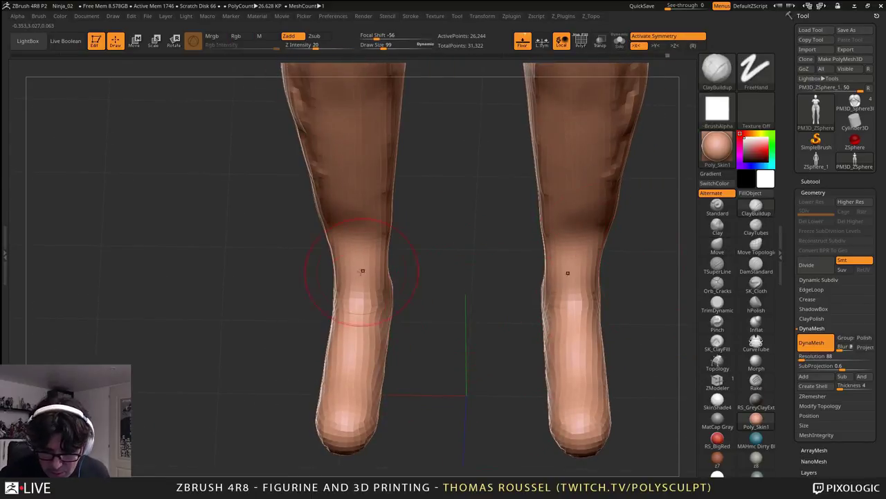
mouse_move(362, 271)
mouse_down()
mouse_move(346, 362)
mouse_move(396, 406)
mouse_up()
mouse_move(395, 405)
right_down()
mouse_move(445, 320)
mouse_move(436, 288)
right_up()
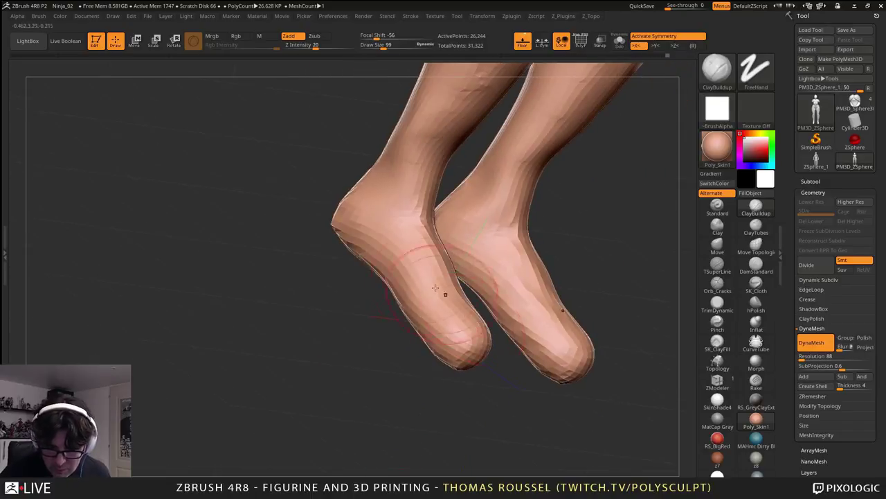
mouse_move(455, 339)
mouse_down()
mouse_move(388, 239)
mouse_move(436, 293)
mouse_up()
shift+right_drag(435, 293, 450, 326)
alt+right_drag(546, 311, 429, 376)
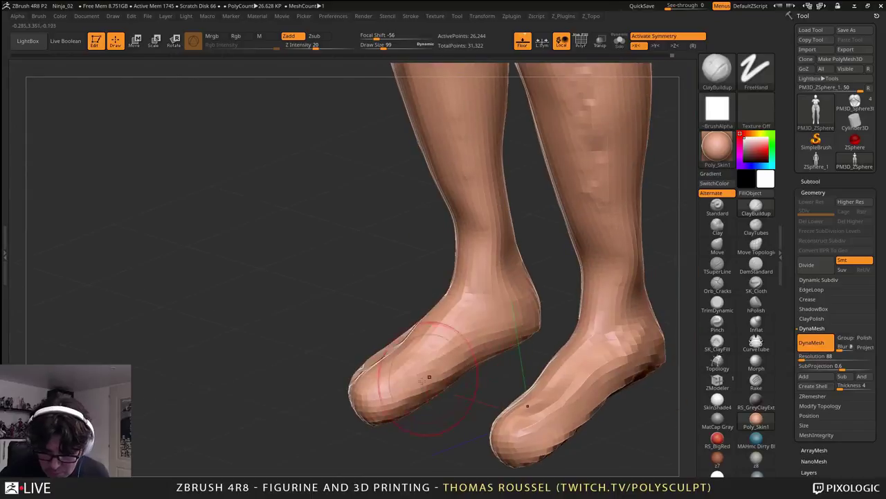
mouse_move(430, 374)
mouse_down()
mouse_move(476, 337)
mouse_move(422, 346)
mouse_up()
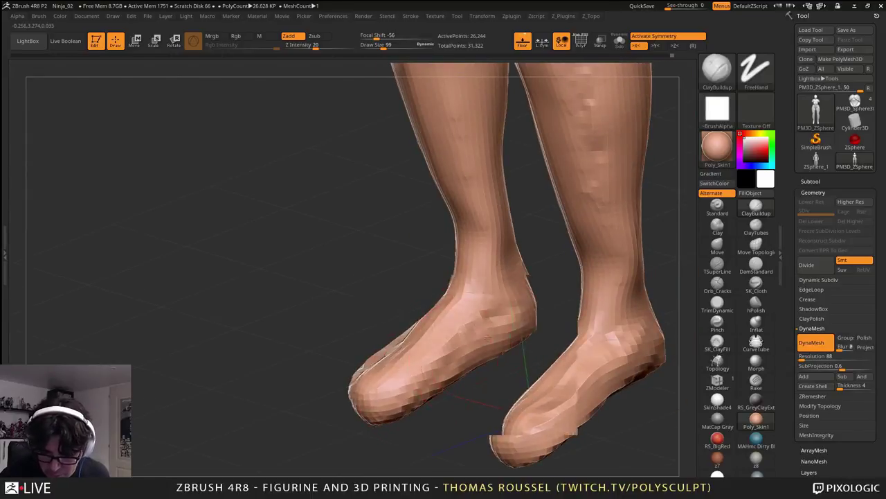
- Mask everything except both feet up to the ankles and show the move gizmo
shift+right_drag(423, 319, 486, 266)
key(shift)
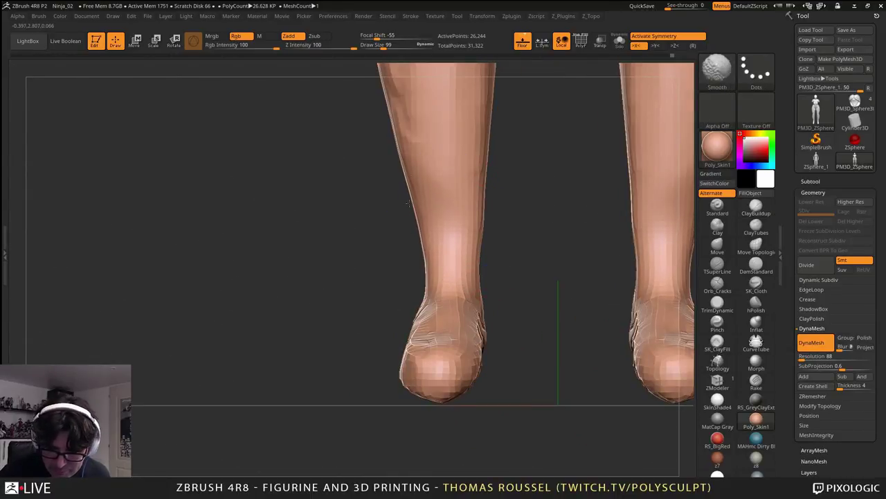
alt+right_drag(449, 227, 447, 142)
mouse_move(466, 201)
alt+right_down()
mouse_move(436, 305)
mouse_move(452, 191)
alt+right_up()
ctrl+drag(433, 385, 363, 337)
ctrl+drag(389, 246, 389, 239)
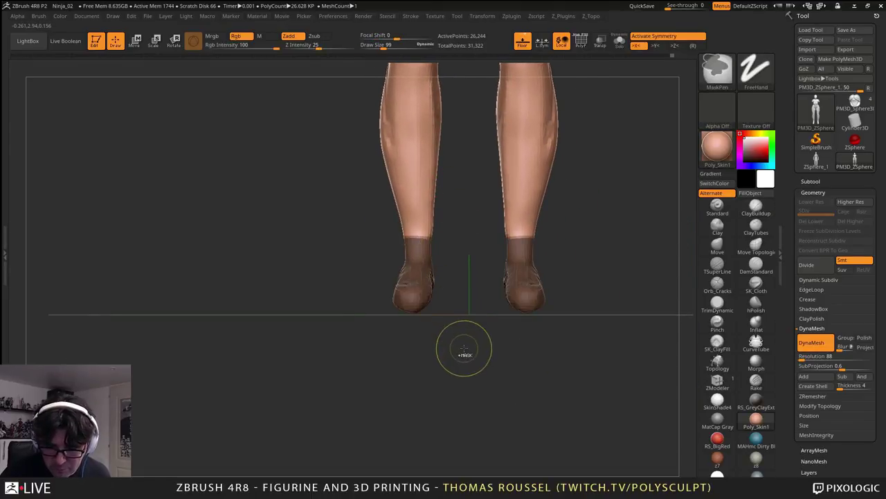
ctrl+click(469, 322)
ctrl+click(470, 321)
ctrl+click(171, 111)
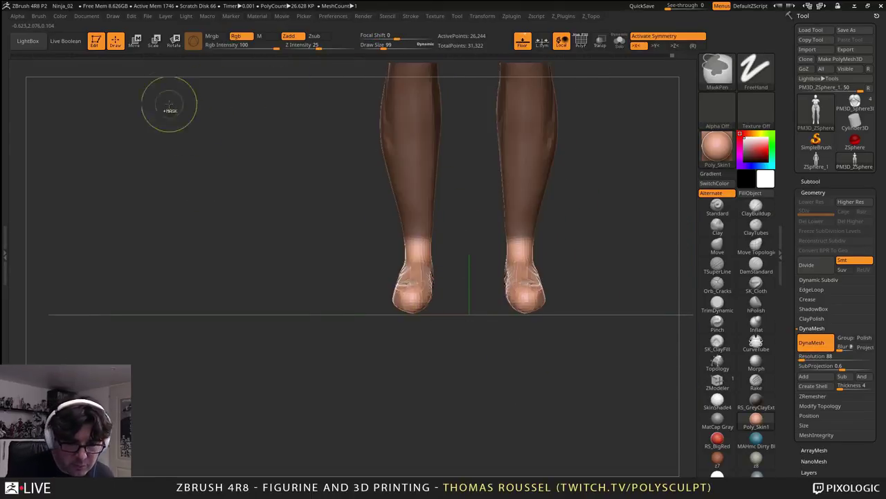
key(w)
drag(421, 325, 471, 383)
right_drag(470, 384, 438, 374)
key(ctrl+z)
key(ctrl+z)
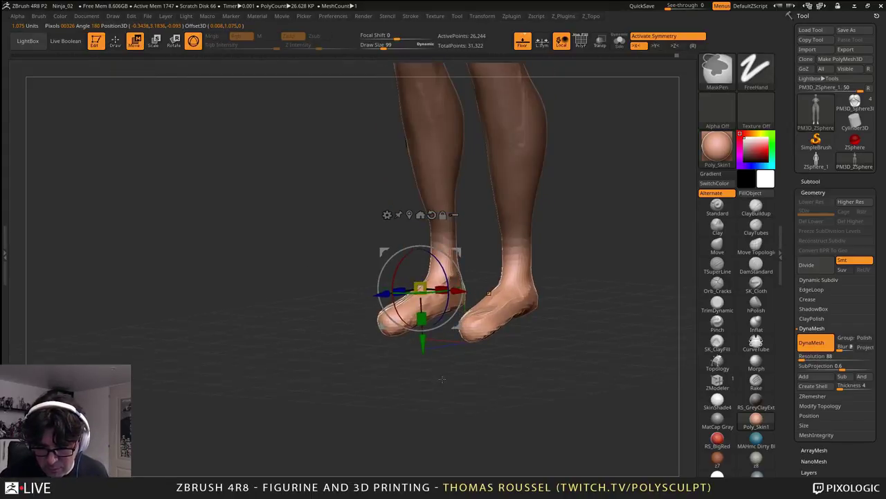
- Tilt the unmasked feet so the heels are raised, bend the toe section upward with the rest masked, and clear the mask
ctrl+drag(427, 366, 385, 329)
ctrl+drag(462, 251, 464, 254)
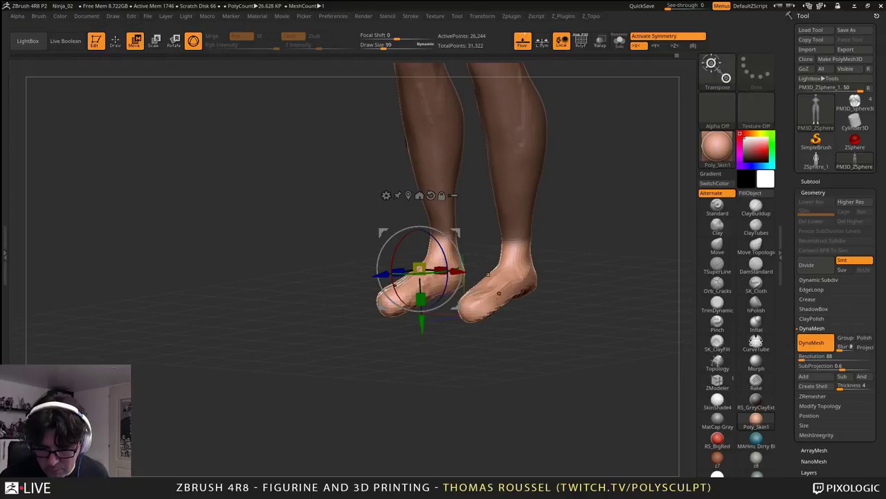
drag(421, 323, 516, 334)
drag(461, 267, 462, 277)
mouse_move(456, 243)
mouse_down()
mouse_move(447, 251)
mouse_move(444, 243)
mouse_up()
alt+drag(470, 231, 418, 318)
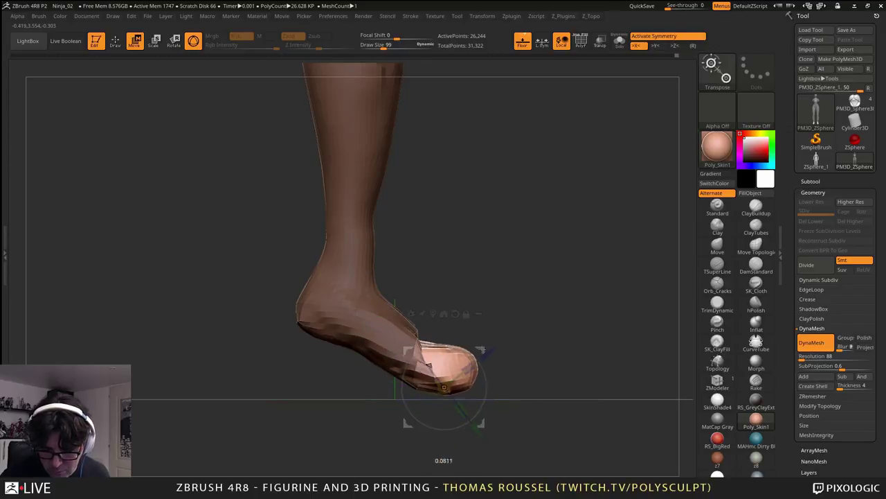
mouse_move(495, 327)
ctrl+mouse_down()
mouse_move(530, 293)
mouse_move(516, 315)
ctrl+mouse_up()
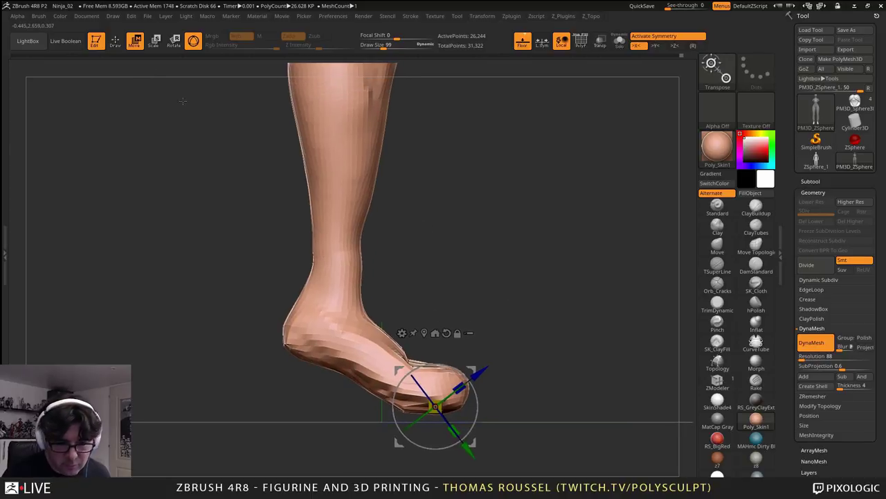
- Return to Draw mode and smooth the creased surface of the foot, ankle and toe bend
click(115, 41)
mouse_move(467, 247)
alt+mouse_down()
mouse_move(490, 284)
mouse_move(469, 266)
mouse_move(485, 287)
mouse_move(449, 271)
mouse_move(421, 274)
mouse_move(462, 313)
mouse_move(515, 290)
alt+mouse_up()
mouse_move(561, 384)
shift+mouse_down()
mouse_move(524, 375)
mouse_move(495, 346)
shift+mouse_up()
mouse_move(394, 308)
shift+mouse_down()
mouse_move(361, 337)
mouse_move(405, 363)
mouse_move(547, 423)
mouse_move(608, 414)
mouse_move(587, 424)
mouse_move(594, 401)
mouse_move(534, 342)
shift+mouse_up()
- Lengthen the toe tip and refine the instep profile in side view with the Move brush at draw size 83
click(717, 244)
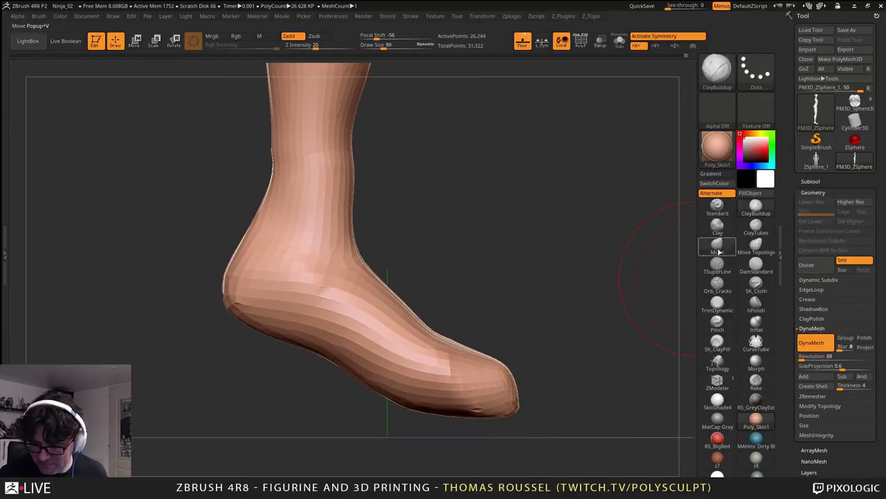
drag(513, 378, 531, 385)
drag(469, 351, 465, 357)
drag(401, 298, 397, 301)
drag(353, 249, 360, 246)
- Smooth the front of the ankle and reshape the back of the heel and the sole's arch
mouse_move(351, 201)
shift+mouse_down()
mouse_move(353, 154)
mouse_move(354, 185)
shift+mouse_up()
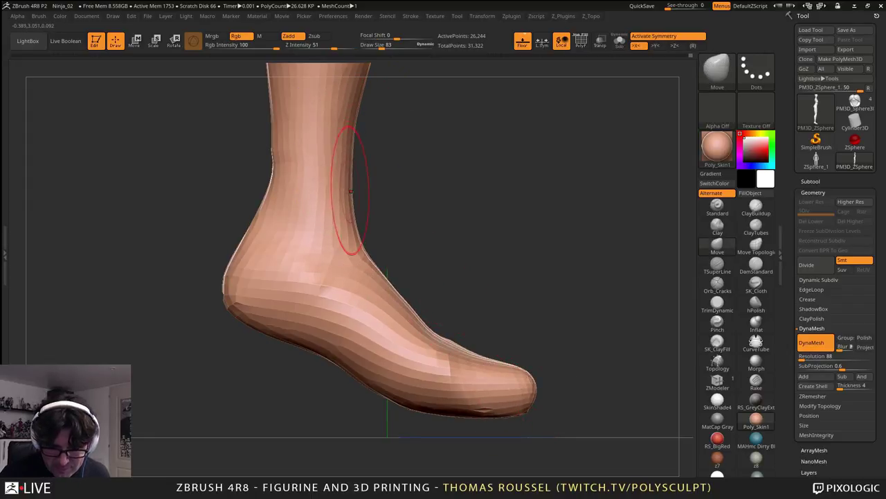
drag(251, 222, 259, 225)
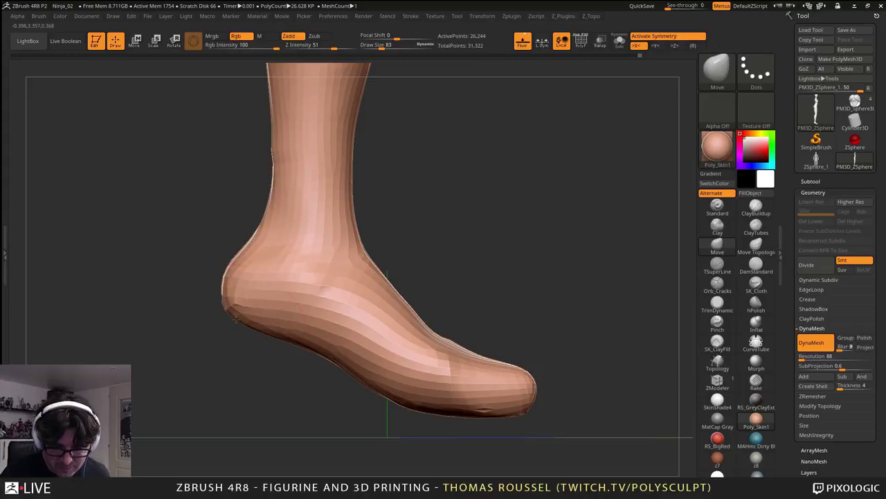
mouse_move(236, 320)
mouse_down()
mouse_move(253, 315)
mouse_move(350, 351)
mouse_up()
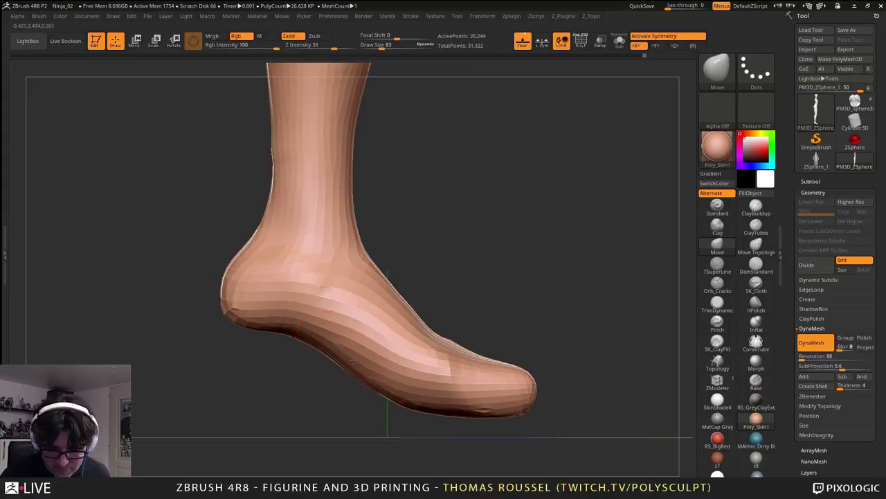
- Adjust the forefoot's width and upper contour with the Move brush from several angles
mouse_move(554, 385)
mouse_down()
mouse_move(392, 391)
mouse_move(408, 400)
mouse_move(506, 346)
mouse_move(527, 257)
mouse_up()
drag(572, 392, 492, 366)
drag(448, 333, 440, 335)
mouse_move(508, 328)
mouse_down()
mouse_move(522, 315)
mouse_move(518, 305)
mouse_up()
mouse_move(460, 333)
mouse_down()
mouse_move(451, 338)
mouse_move(451, 325)
mouse_move(495, 304)
mouse_move(517, 281)
mouse_move(514, 309)
mouse_move(504, 315)
mouse_up()
mouse_move(477, 373)
mouse_down()
mouse_move(476, 270)
mouse_move(476, 330)
mouse_up()
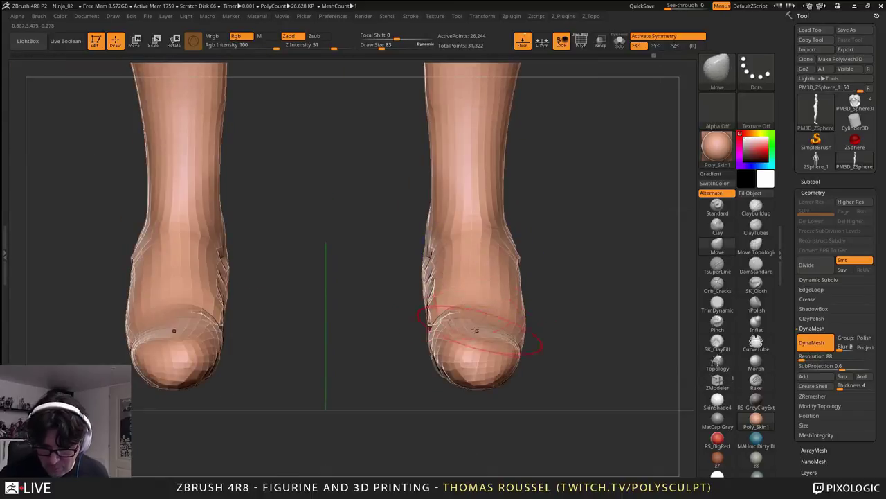
- Reshape the toe tip and the side edge of the forefoot with the Move brush
right_drag(506, 351, 501, 290)
drag(475, 396, 481, 415)
right_drag(541, 398, 478, 353)
drag(441, 354, 453, 359)
right_drag(463, 366, 529, 344)
- Refine the toe tip's profile with the Move brush at draw size 36 and smooth the top of the toes
key(s)
drag(524, 360, 519, 359)
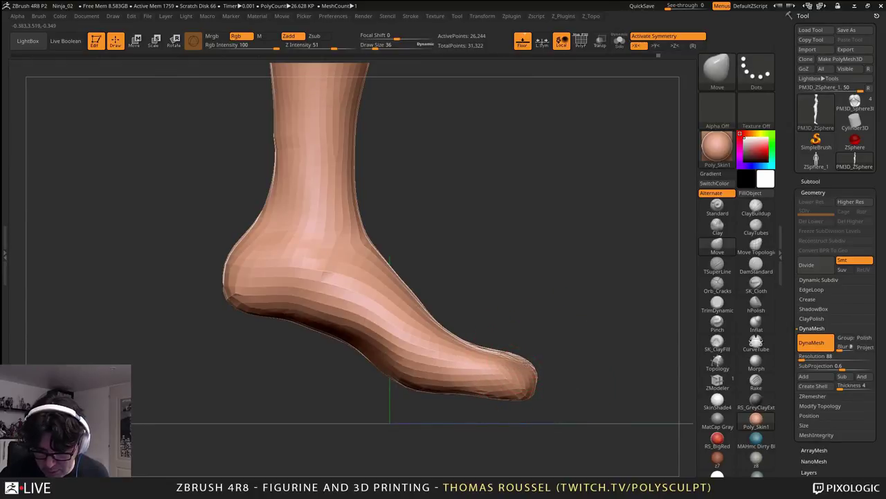
right_drag(519, 353, 524, 366)
shift+drag(524, 361, 508, 357)
mouse_move(441, 351)
shift+right_down()
mouse_move(438, 326)
mouse_move(484, 293)
shift+right_up()
- Push the back of the heel inward with the Move brush at draw size 161
key(s)
drag(536, 264, 548, 265)
drag(334, 188, 326, 187)
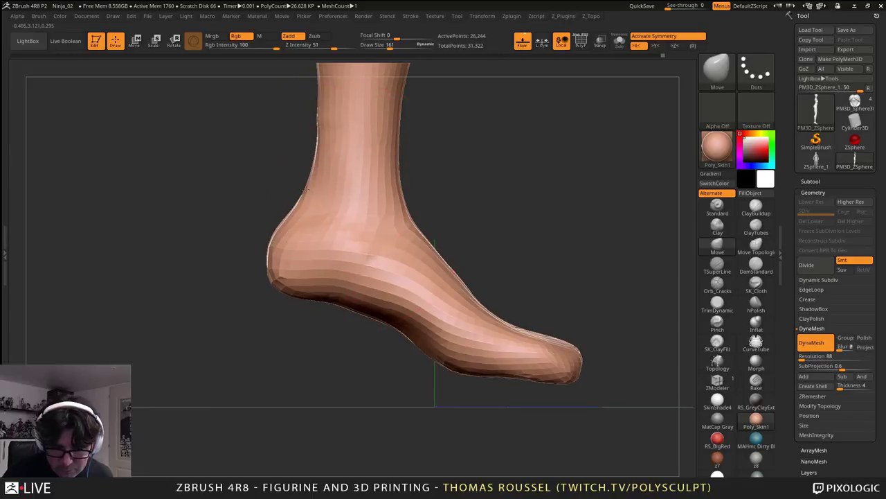
drag(273, 247, 288, 249)
- Set the Move brush to draw size 135, pull the area above the heel backward and raise the underside of the heel and arch
key(s)
mouse_move(323, 195)
mouse_down()
mouse_move(308, 183)
mouse_move(299, 202)
mouse_up()
drag(304, 296, 308, 289)
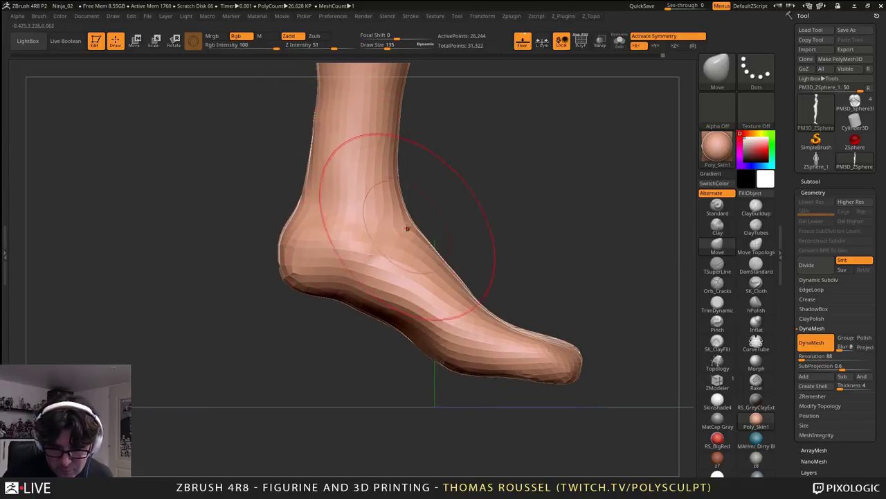
drag(401, 311, 406, 304)
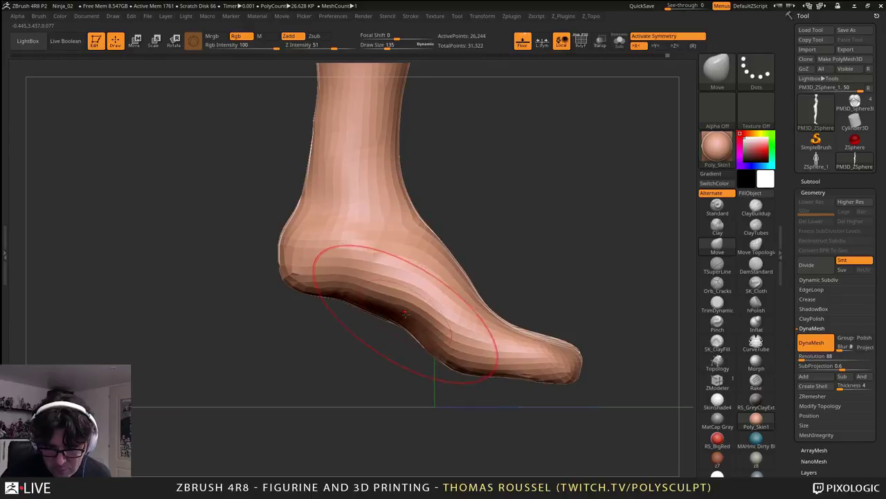
- Refine the foot's arch from the inner side and smooth the surface around the ankle
mouse_move(263, 353)
mouse_down()
mouse_move(360, 367)
mouse_move(436, 353)
mouse_up()
mouse_move(400, 305)
mouse_down()
mouse_move(393, 295)
mouse_move(315, 374)
mouse_move(360, 326)
mouse_up()
mouse_move(425, 243)
shift+mouse_down()
mouse_move(374, 275)
mouse_move(388, 246)
shift+mouse_up()
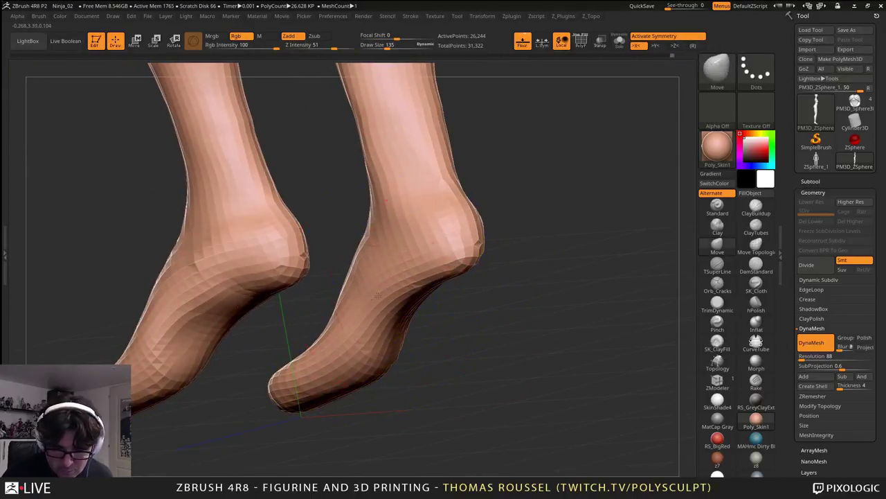
- Examine the figure's silhouette from the feet up through the calves, thighs, hips and torso, from the side and the back
shift+drag(505, 332, 568, 336)
mouse_move(527, 360)
alt+mouse_down()
mouse_move(512, 298)
mouse_move(509, 340)
alt+mouse_up()
alt+drag(457, 346, 465, 402)
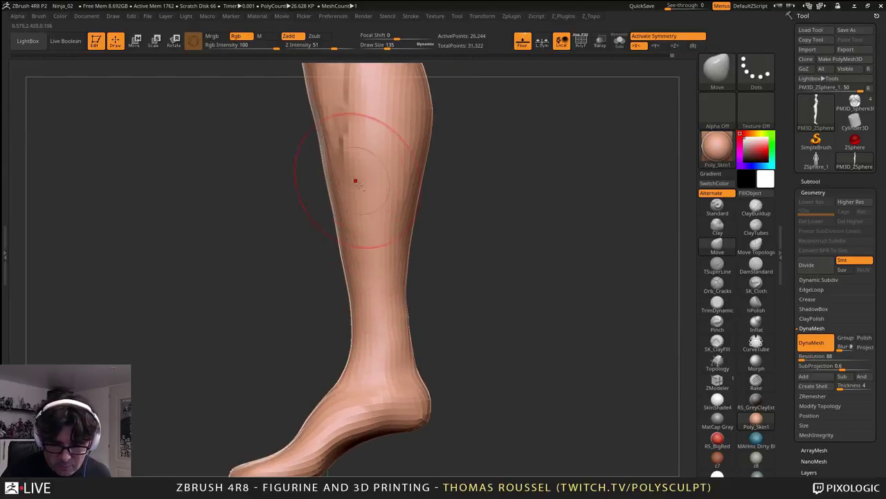
drag(355, 182, 327, 272)
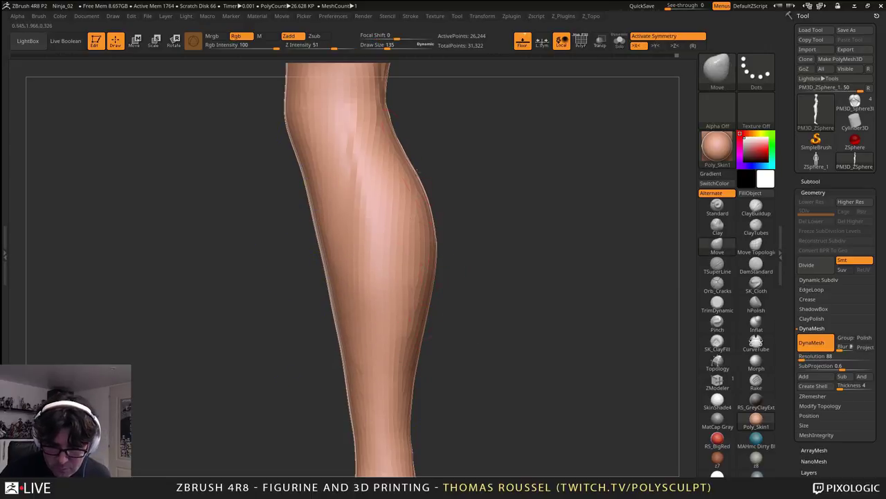
mouse_move(417, 171)
mouse_down()
mouse_move(420, 149)
mouse_move(398, 326)
mouse_up()
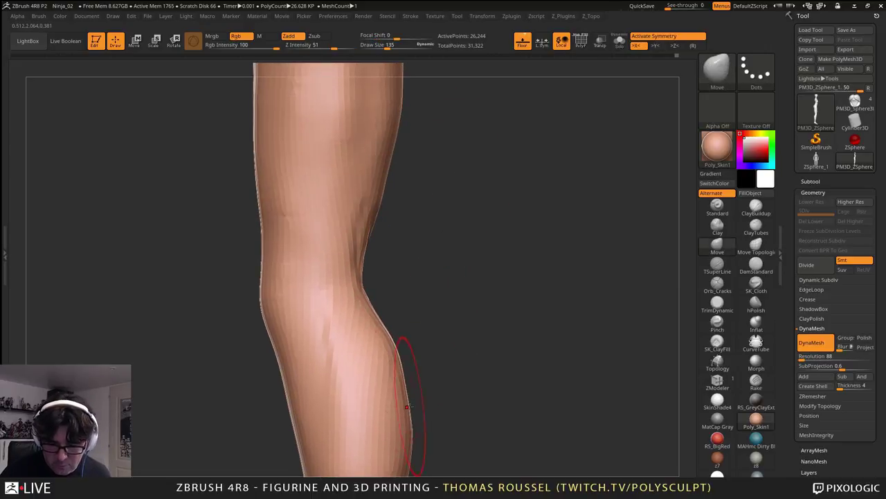
drag(408, 406, 379, 300)
alt+drag(419, 207, 424, 258)
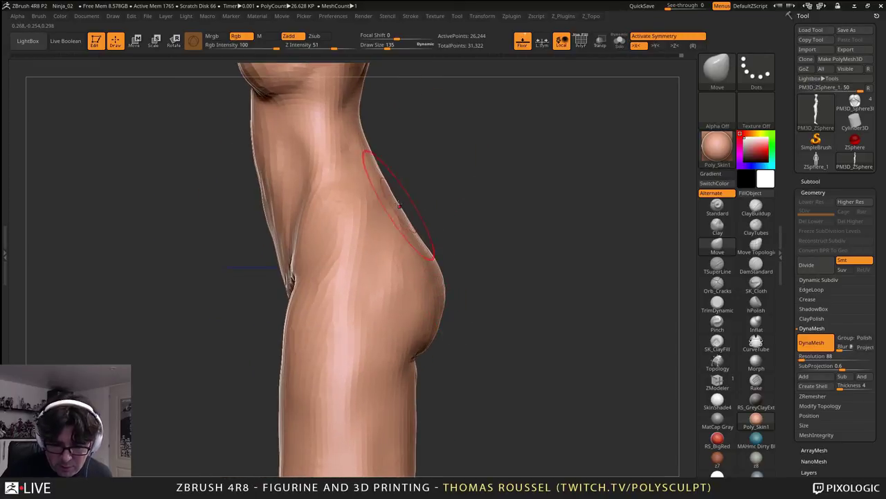
alt+drag(408, 180, 318, 249)
shift+drag(446, 224, 437, 219)
alt+drag(509, 152, 465, 226)
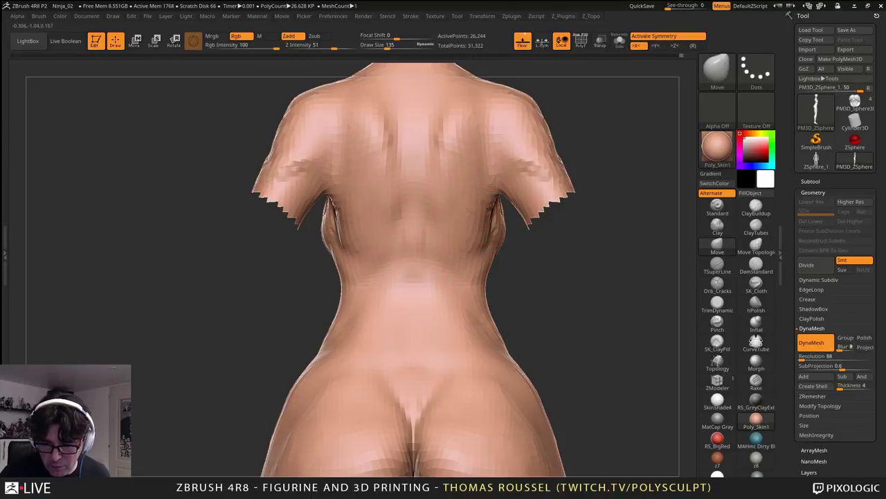
alt+drag(504, 256, 489, 136)
- Smooth the hips and outer buttocks from behind, and soften the groin creases and upper thighs from the front
mouse_move(504, 278)
shift+mouse_down()
mouse_move(518, 281)
mouse_move(488, 229)
mouse_move(469, 216)
mouse_move(419, 227)
shift+mouse_up()
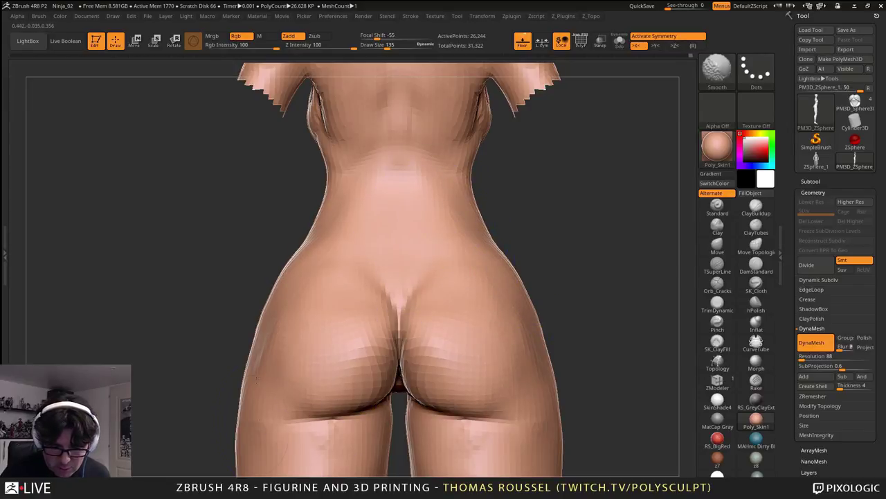
shift+drag(257, 378, 319, 353)
mouse_move(228, 346)
mouse_down()
mouse_move(392, 328)
mouse_move(476, 259)
mouse_up()
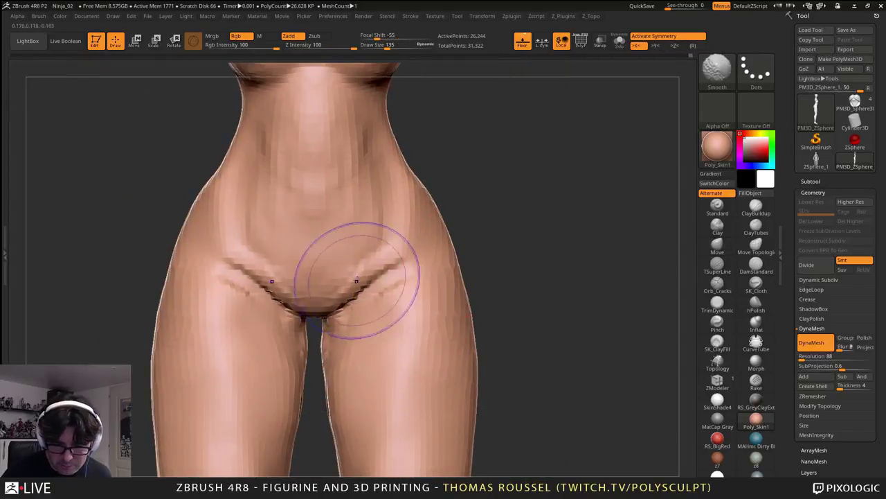
shift+drag(356, 281, 387, 197)
shift+drag(336, 358, 376, 394)
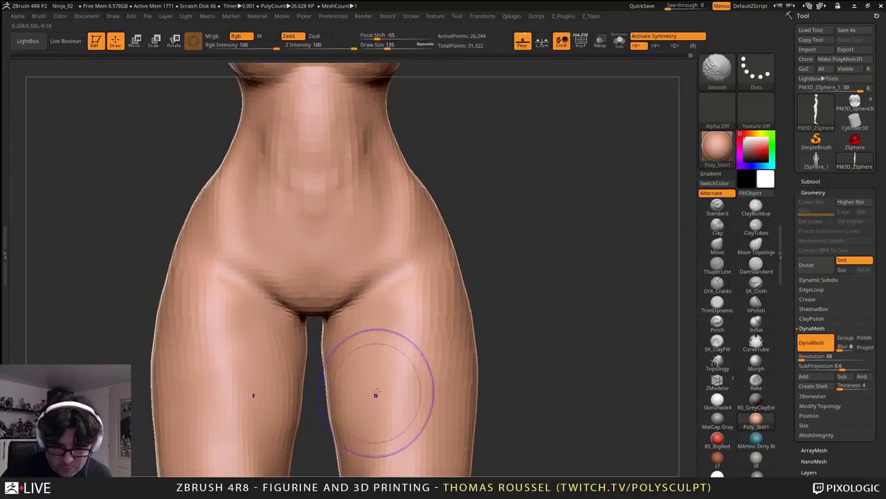
alt+drag(399, 271, 404, 385)
shift+drag(373, 263, 340, 281)
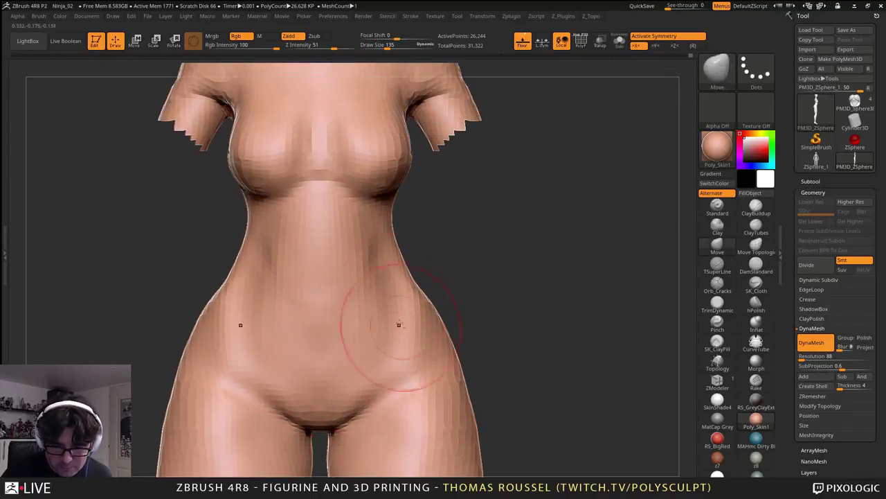
- Unhide the hidden parts of the mesh so the whole figure is shown, including the head and arms
alt+drag(442, 238, 418, 358)
ctrl+shift+click(562, 277)
alt+drag(558, 286, 518, 264)
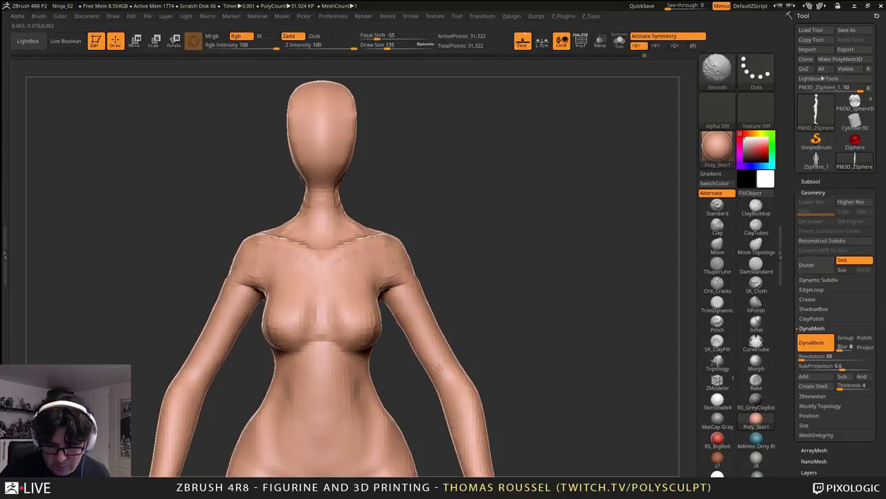
- Switch to the ClayBuildup brush at draw size 62 and build up the inner underside of the breasts
mouse_move(477, 374)
alt+mouse_down()
mouse_move(490, 241)
mouse_move(542, 281)
mouse_move(530, 284)
alt+mouse_up()
key(s)
alt+drag(427, 274, 531, 269)
key(s)
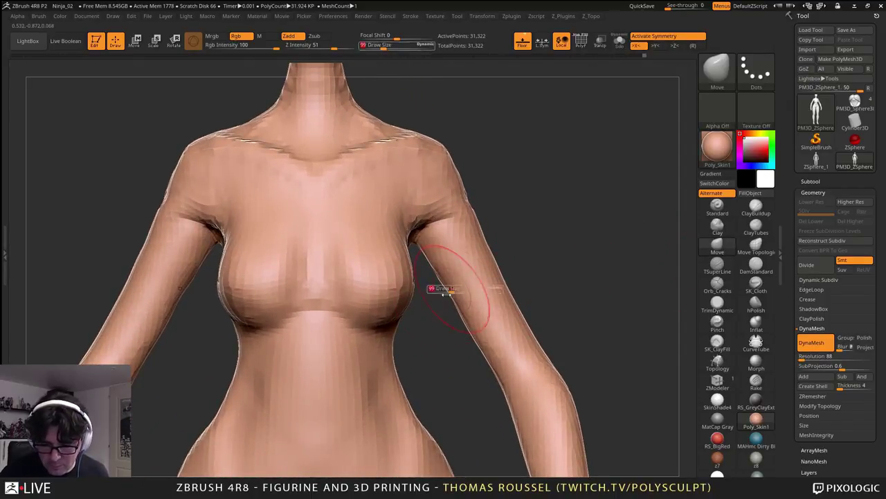
mouse_move(433, 291)
mouse_down()
mouse_move(457, 299)
mouse_move(446, 323)
mouse_move(425, 317)
mouse_move(437, 315)
mouse_move(437, 301)
mouse_move(665, 320)
mouse_up()
key(s)
key(s)
click(751, 206)
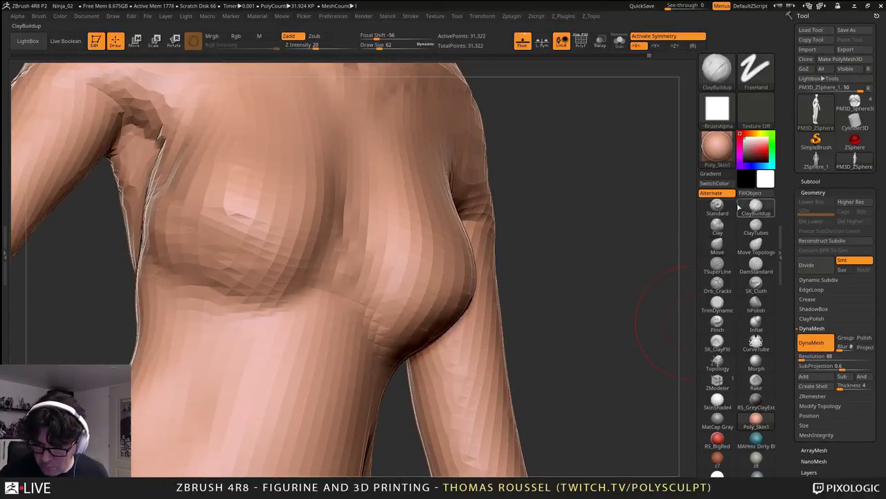
mouse_move(387, 282)
mouse_down()
mouse_move(398, 325)
mouse_move(383, 305)
mouse_move(409, 332)
mouse_up()
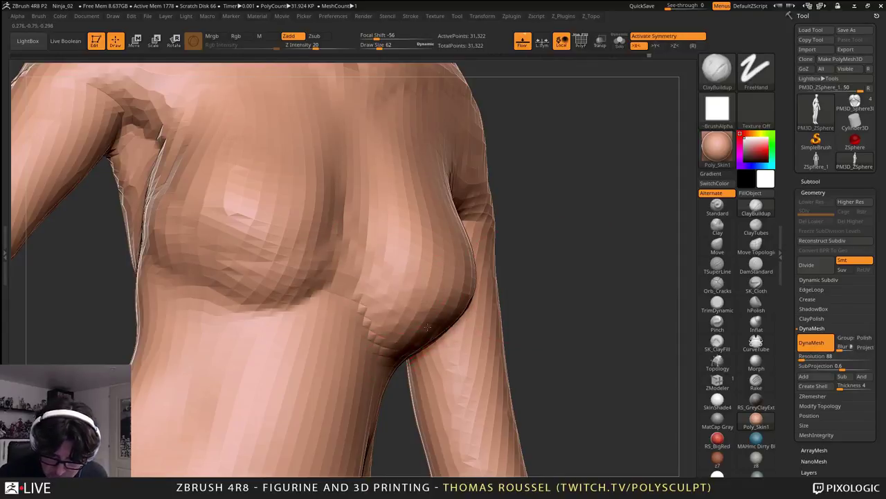
right_drag(409, 332, 374, 284)
mouse_move(374, 285)
mouse_down()
mouse_move(405, 331)
mouse_move(424, 341)
mouse_move(391, 324)
mouse_up()
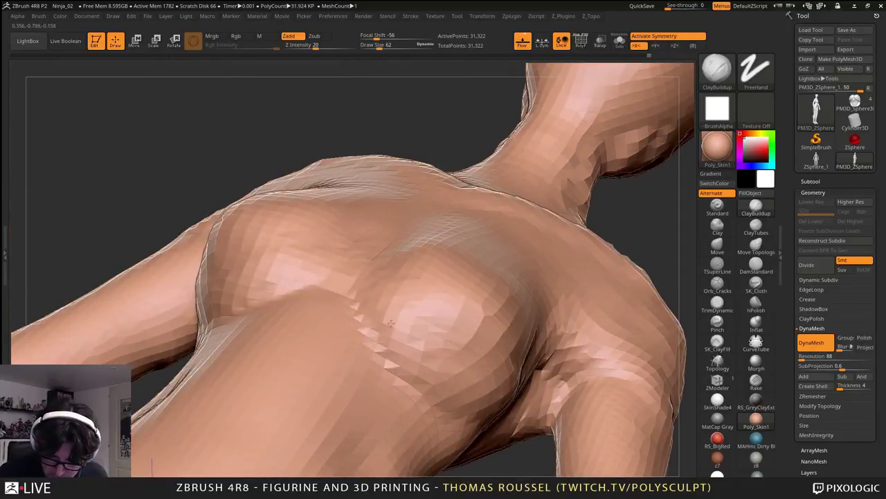
- Build up the lower and outer contour of the breasts along the crease toward the armpits
drag(403, 294, 483, 375)
right_drag(483, 375, 477, 321)
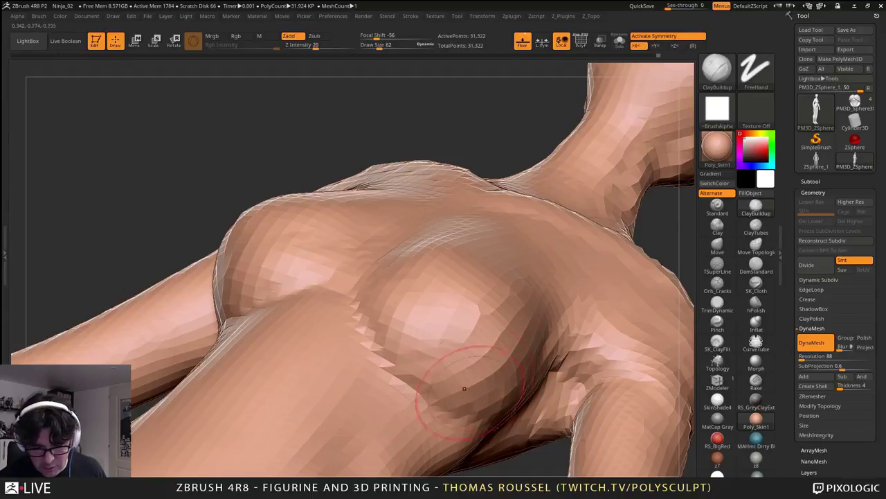
right_drag(493, 349, 491, 358)
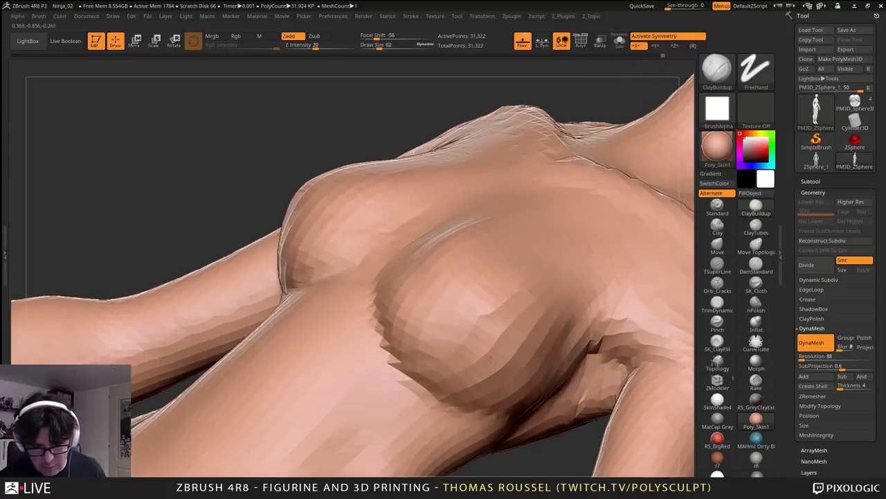
drag(509, 395, 495, 331)
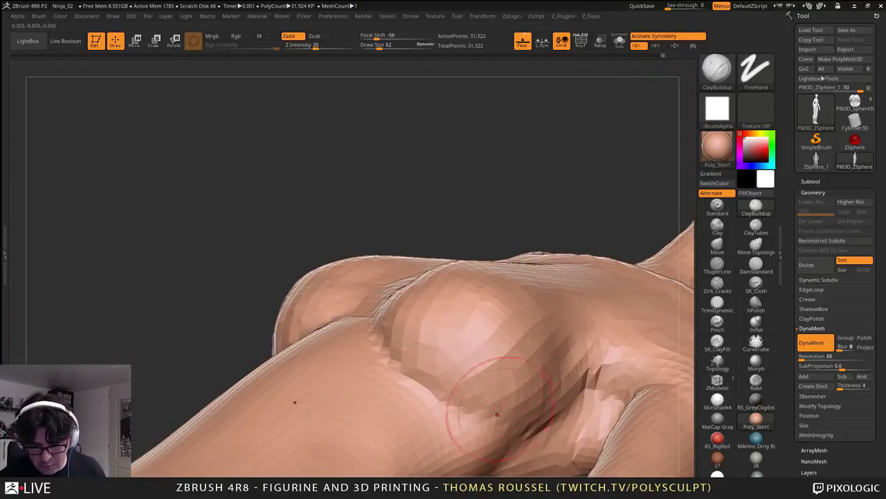
right_drag(486, 389, 372, 306)
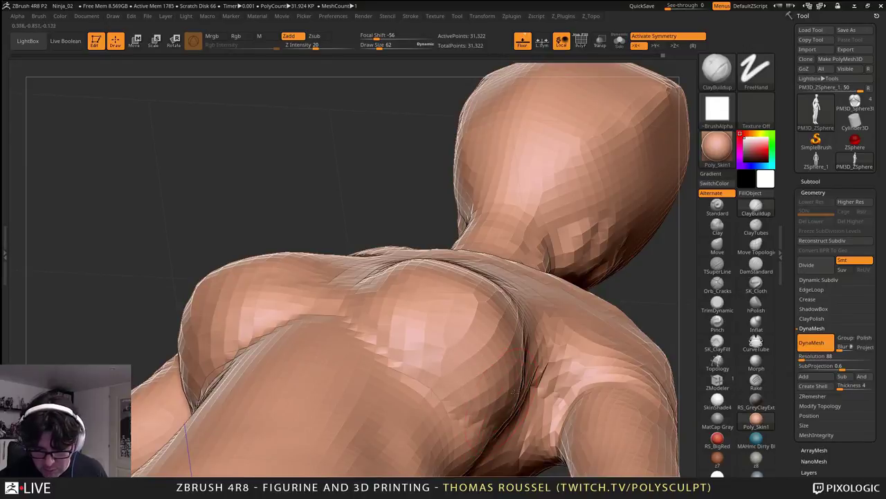
drag(513, 392, 510, 399)
drag(528, 369, 564, 363)
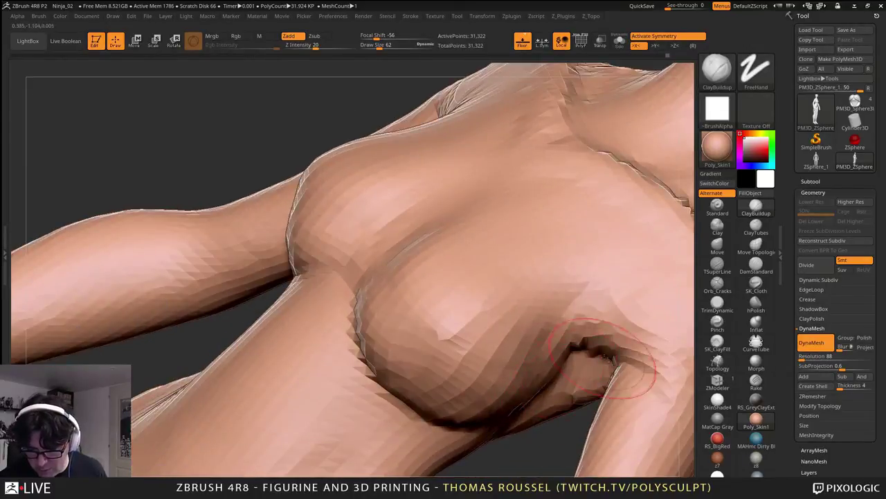
right_drag(556, 383, 558, 344)
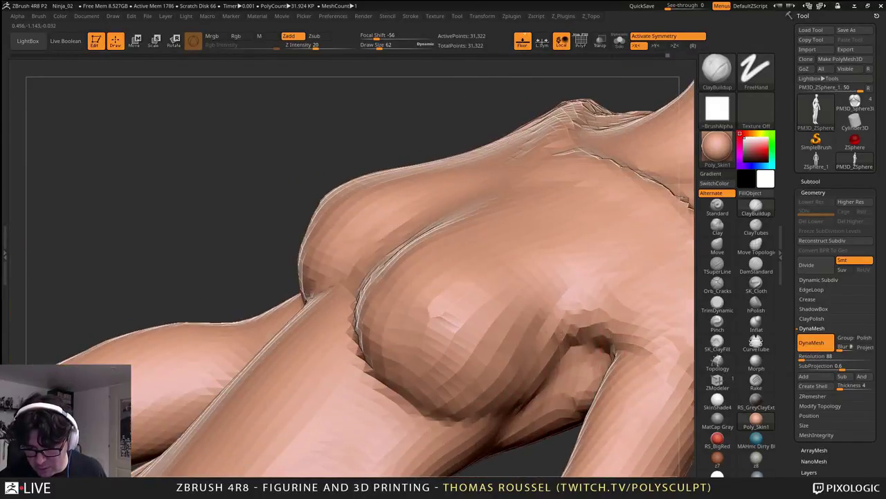
- Set the ClayBuildup brush to draw size 33 and sculpt the neck muscles running down to the inner collarbones
shift+right_drag(594, 301, 589, 272)
alt+right_drag(510, 230, 429, 280)
alt+right_drag(502, 202, 459, 274)
key(s)
mouse_move(460, 275)
mouse_down()
mouse_move(449, 275)
mouse_move(514, 268)
mouse_move(470, 279)
mouse_up()
key(s)
right_drag(469, 279, 422, 243)
mouse_move(418, 232)
mouse_down()
mouse_move(414, 249)
mouse_move(435, 273)
mouse_up()
mouse_move(408, 213)
mouse_down()
mouse_move(379, 294)
mouse_move(381, 274)
mouse_up()
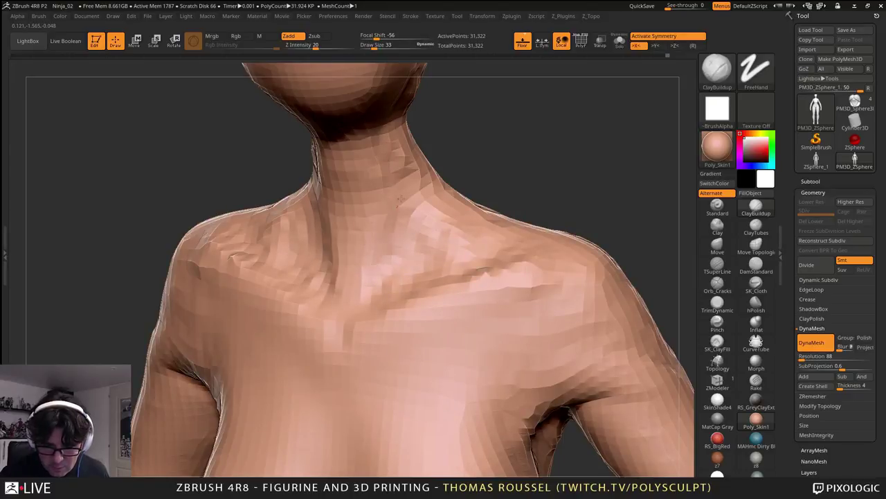
- Define the collarbones with ClayBuildup strokes around the hollows above them and at their inner ends
mouse_move(424, 239)
mouse_down()
mouse_move(413, 279)
mouse_move(468, 265)
mouse_up()
mouse_move(410, 220)
mouse_down()
mouse_move(443, 244)
mouse_move(433, 273)
mouse_up()
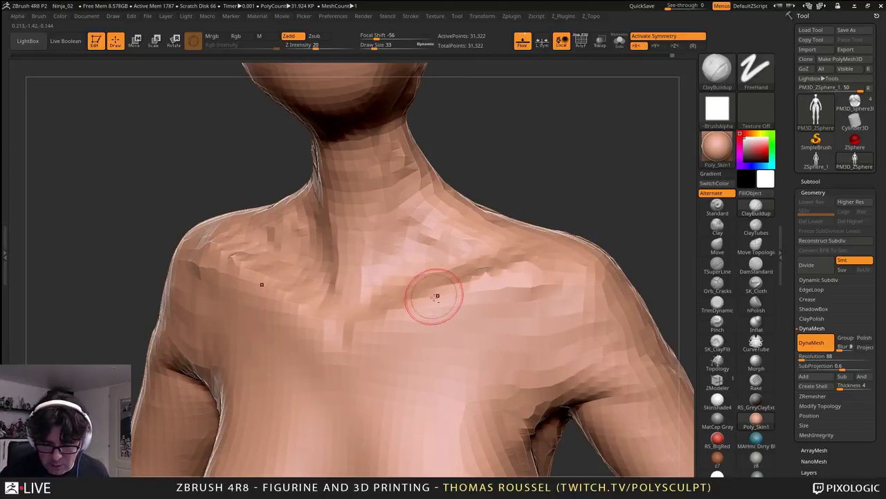
right_drag(437, 295, 521, 283)
drag(470, 284, 437, 291)
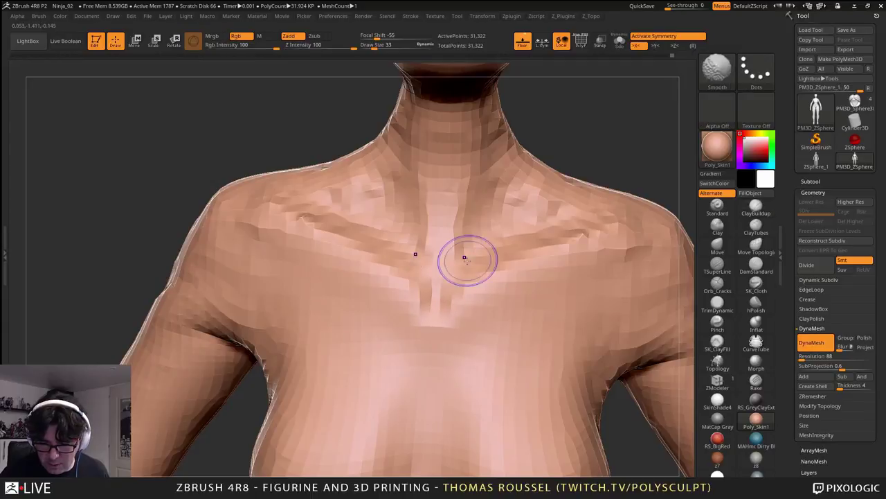
- Smooth the collarbones, the tops of the shoulders and the back of the upper arms
shift+drag(467, 260, 554, 216)
mouse_move(509, 326)
ctrl+right_down()
mouse_move(513, 343)
mouse_move(497, 286)
mouse_move(554, 311)
mouse_move(618, 317)
ctrl+right_up()
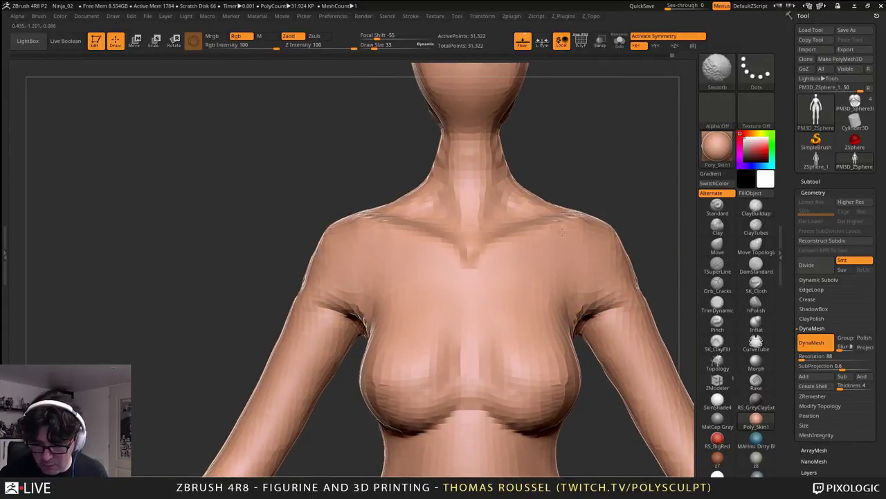
shift+drag(561, 233, 598, 224)
alt+right_drag(630, 247, 544, 286)
right_drag(609, 277, 443, 290)
mouse_move(573, 298)
shift+mouse_down()
mouse_move(561, 336)
mouse_move(578, 323)
mouse_move(570, 365)
shift+mouse_up()
- Set the ClayBuildup brush to draw size 69 and build up the elbows and the upper forearm muscles
key(s)
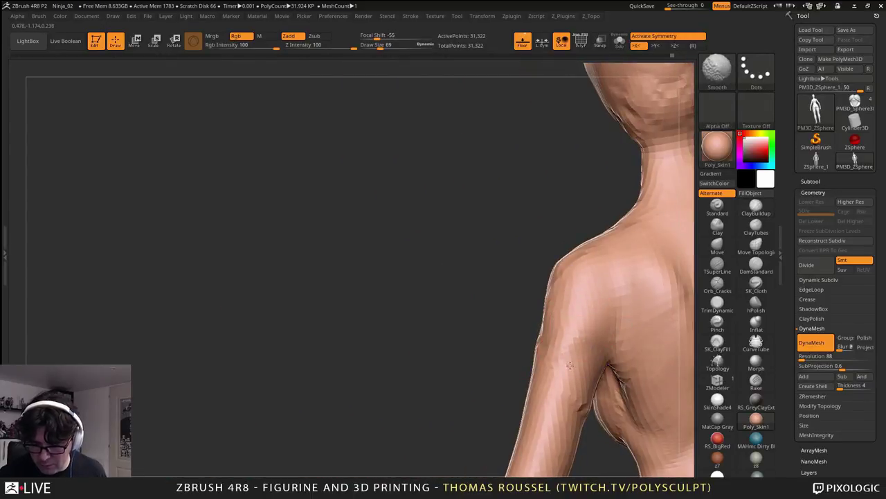
mouse_move(547, 284)
mouse_down()
mouse_move(510, 283)
mouse_move(516, 260)
mouse_move(511, 287)
mouse_move(524, 194)
mouse_move(504, 189)
mouse_up()
alt+drag(543, 310, 521, 217)
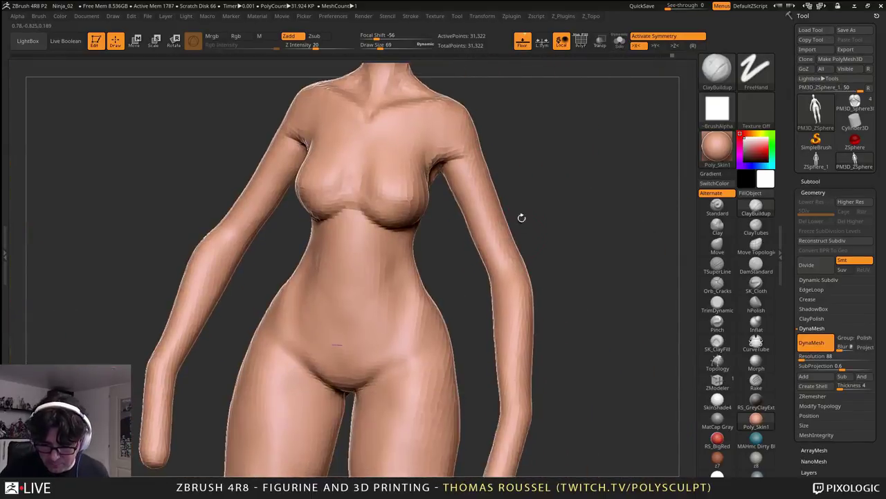
mouse_move(552, 283)
mouse_down()
mouse_move(513, 282)
mouse_move(564, 306)
mouse_move(519, 278)
mouse_up()
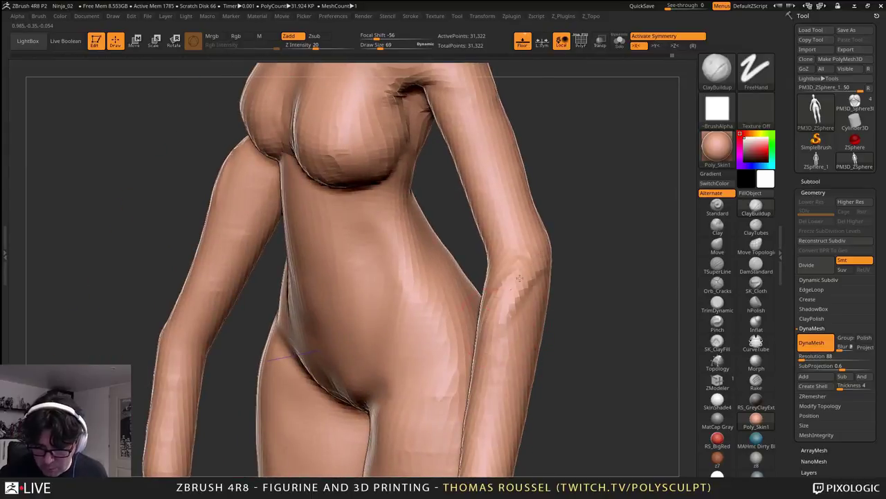
drag(532, 318, 524, 298)
drag(579, 318, 516, 321)
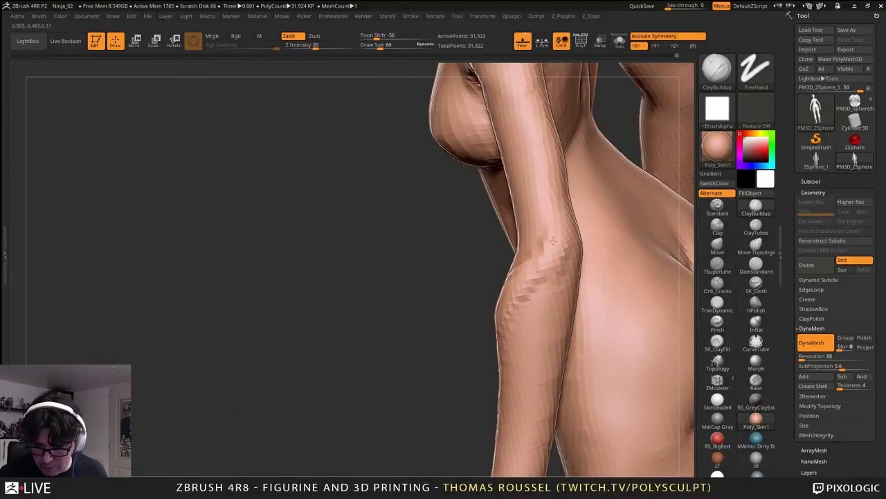
drag(551, 269, 509, 355)
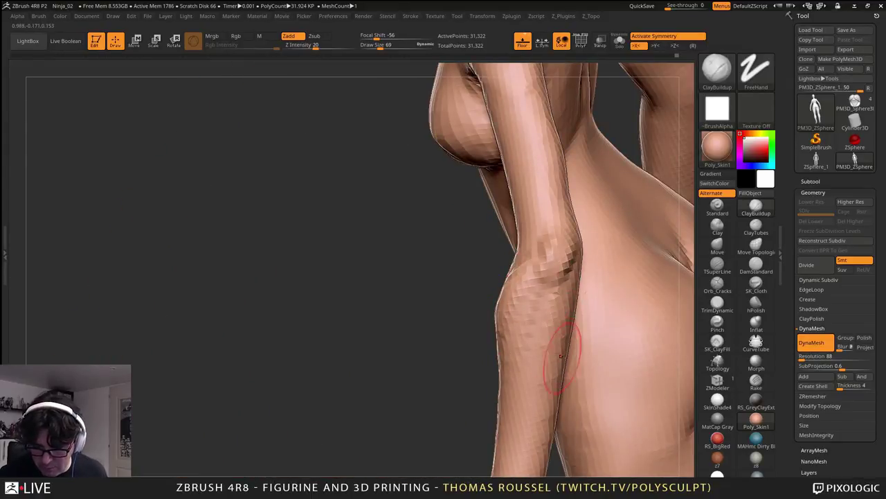
- Add volume along the outer forearms below the elbows with ClayBuildup strokes from several angles
right_drag(561, 356, 556, 329)
drag(558, 305, 559, 360)
drag(547, 291, 565, 378)
right_drag(530, 346, 561, 371)
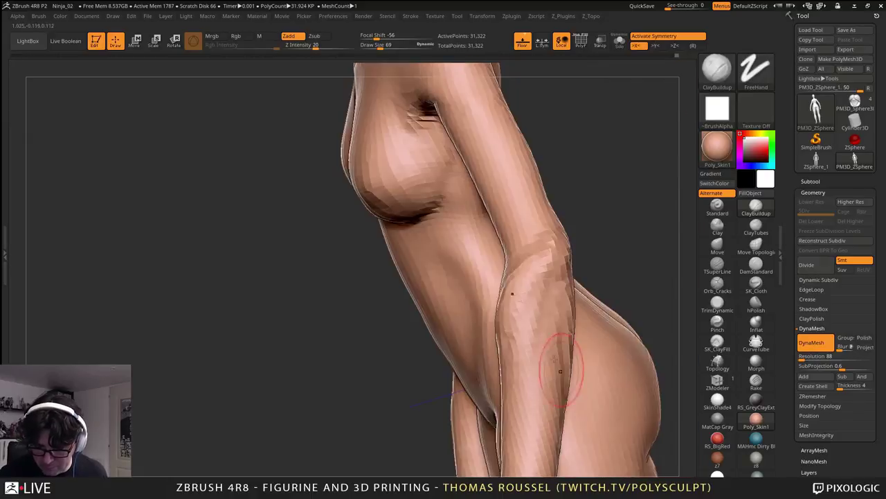
mouse_move(542, 353)
mouse_down()
mouse_move(539, 310)
mouse_move(528, 376)
mouse_up()
mouse_move(528, 376)
right_down()
mouse_move(574, 373)
mouse_move(534, 381)
right_up()
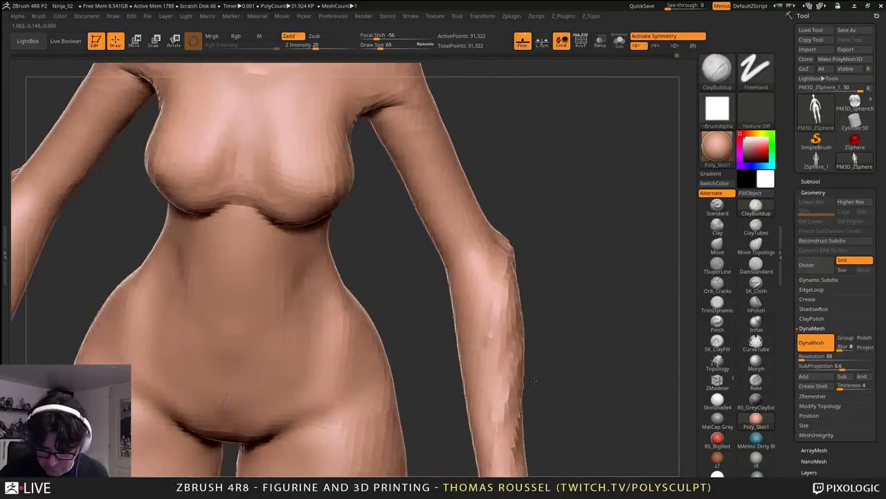
mouse_move(534, 380)
mouse_down()
mouse_move(461, 340)
mouse_move(472, 345)
mouse_up()
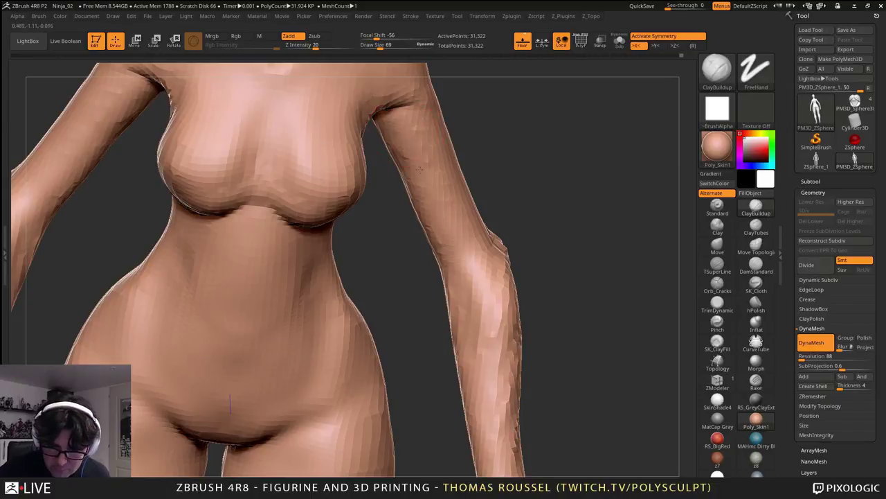
- Build up the muscles on the front and back of the upper arms between the shoulders and elbows
mouse_move(407, 158)
mouse_down()
mouse_move(443, 173)
mouse_move(460, 206)
mouse_up()
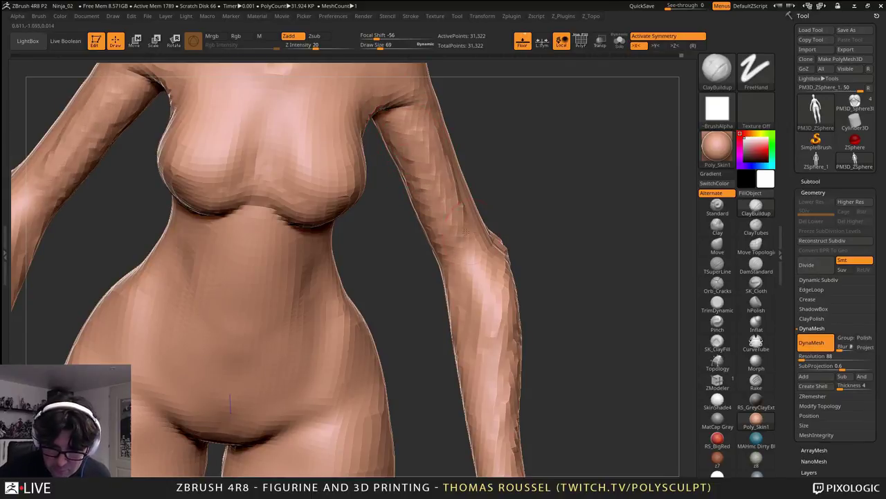
right_drag(478, 269, 455, 218)
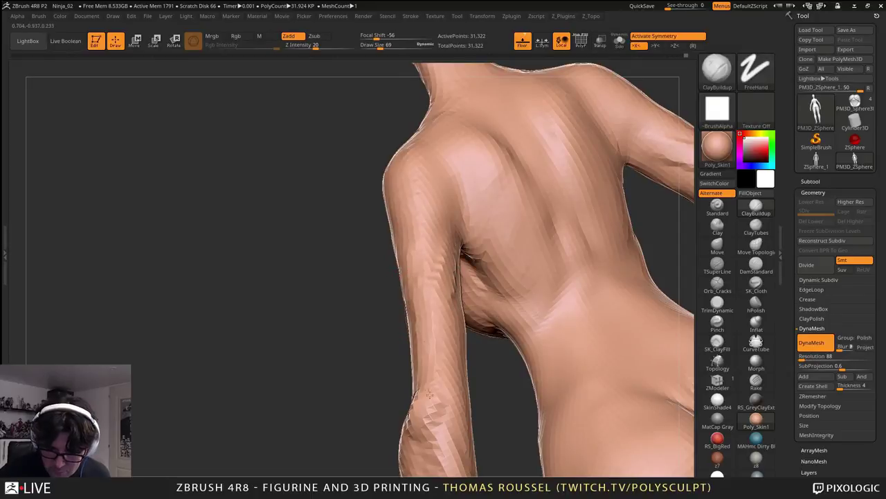
drag(441, 273, 450, 370)
drag(433, 216, 420, 241)
drag(450, 184, 424, 243)
drag(439, 210, 424, 194)
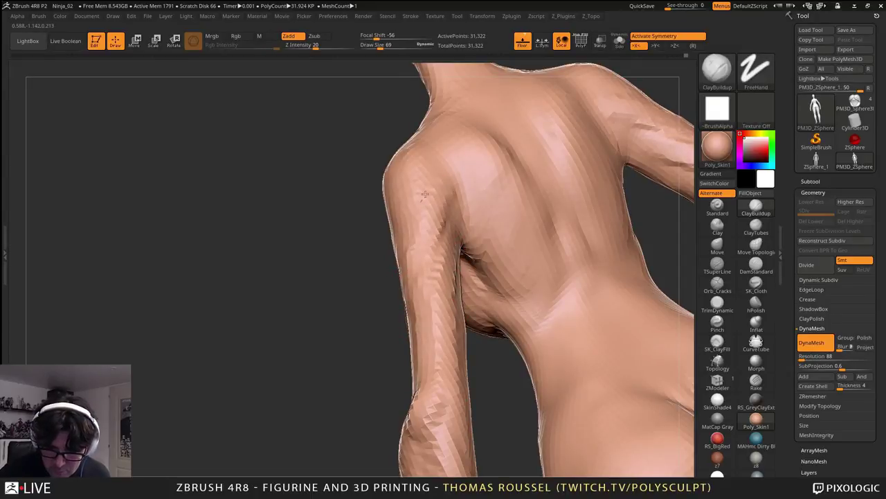
- Build up the shoulder blades and the muscles along the lower spine with ClayBuildup strokes
right_drag(437, 153, 442, 202)
mouse_move(440, 179)
mouse_down()
mouse_move(460, 205)
mouse_move(447, 147)
mouse_up()
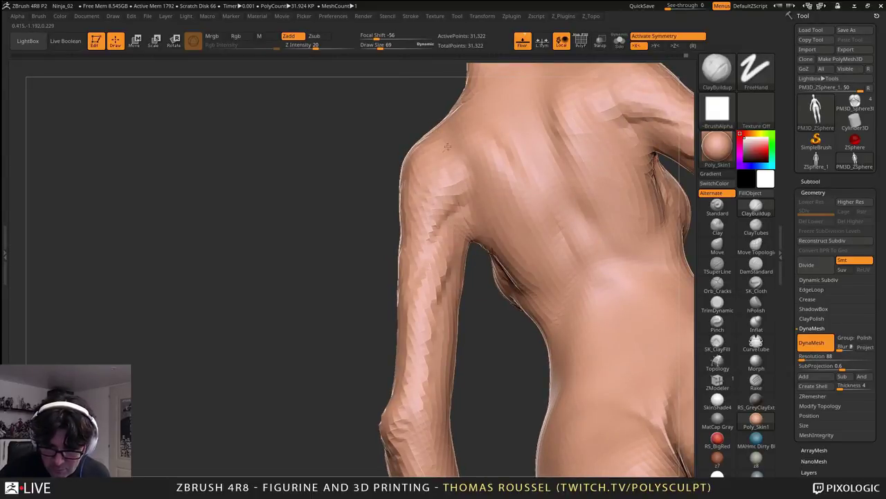
drag(462, 189, 441, 198)
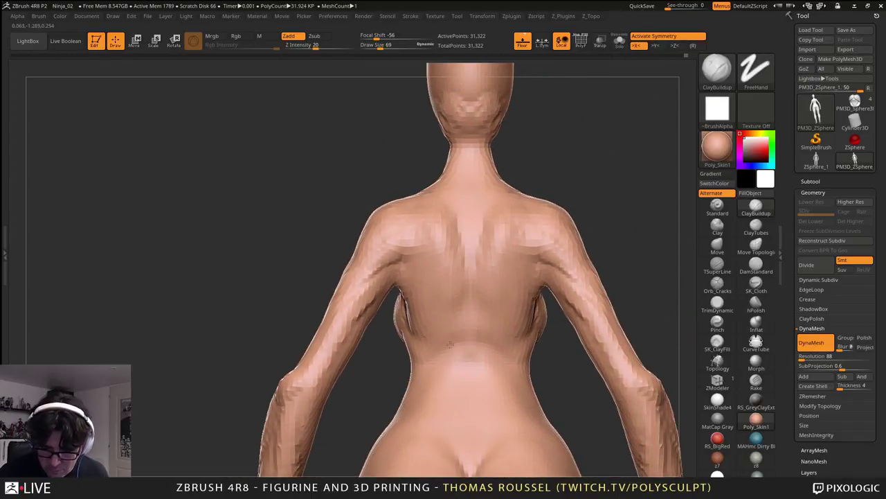
mouse_move(473, 377)
alt+right_down()
mouse_move(459, 292)
mouse_move(470, 378)
alt+right_up()
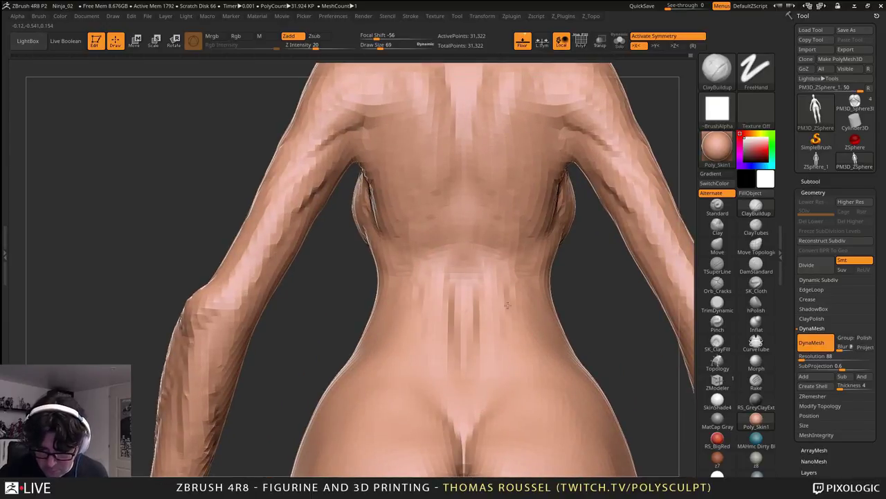
mouse_move(504, 374)
mouse_down()
mouse_move(487, 309)
mouse_move(493, 397)
mouse_up()
mouse_move(500, 293)
mouse_down()
mouse_move(515, 376)
mouse_move(519, 298)
mouse_move(529, 372)
mouse_move(477, 277)
mouse_up()
- Smooth the back, the shoulders and the backs of the upper arms
ctrl+right_drag(510, 270, 409, 270)
shift+drag(385, 253, 349, 303)
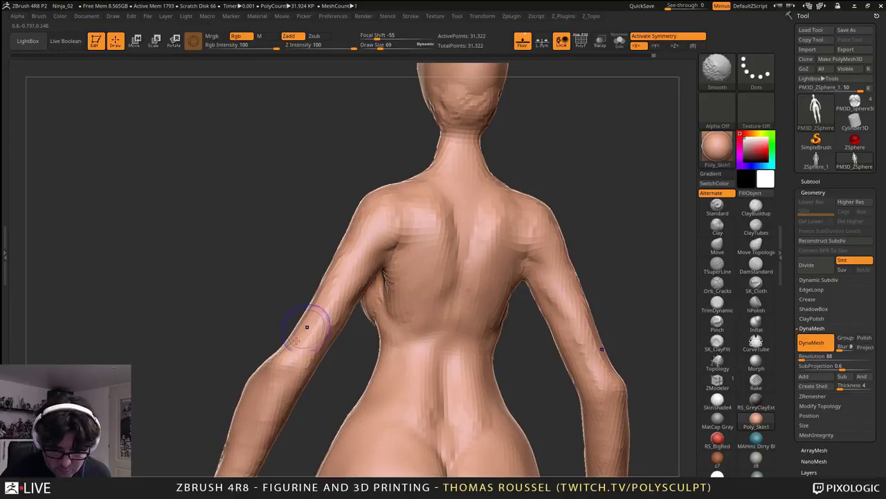
shift+right_drag(623, 280, 587, 284)
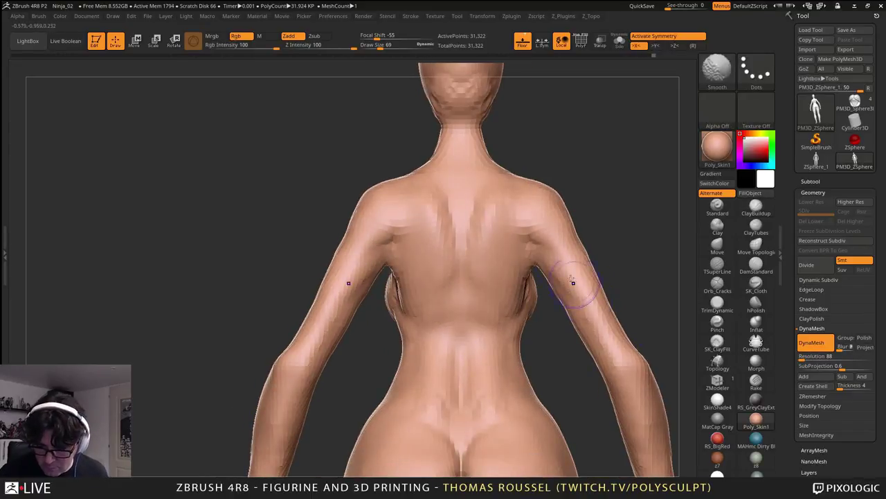
- Smooth the undersides of the buttocks and the backs of the thighs down toward the knees
alt+right_drag(601, 363, 560, 211)
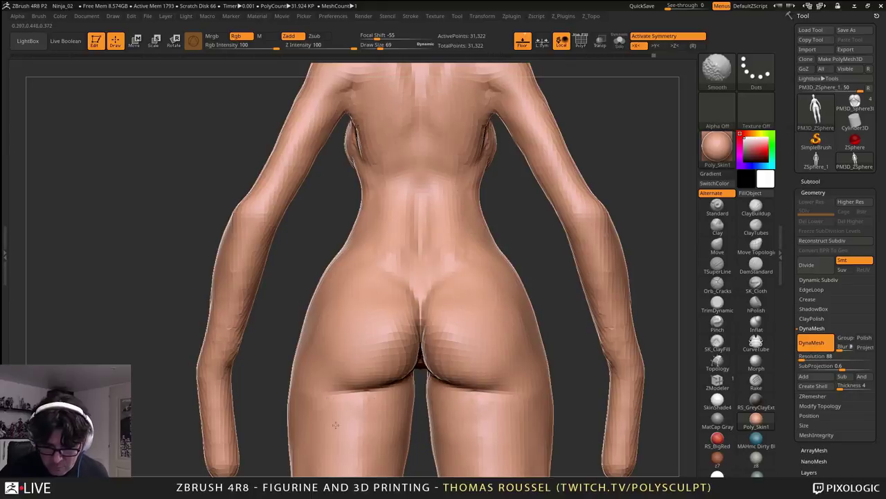
shift+drag(336, 425, 365, 392)
alt+right_drag(456, 427, 445, 232)
shift+drag(492, 409, 494, 370)
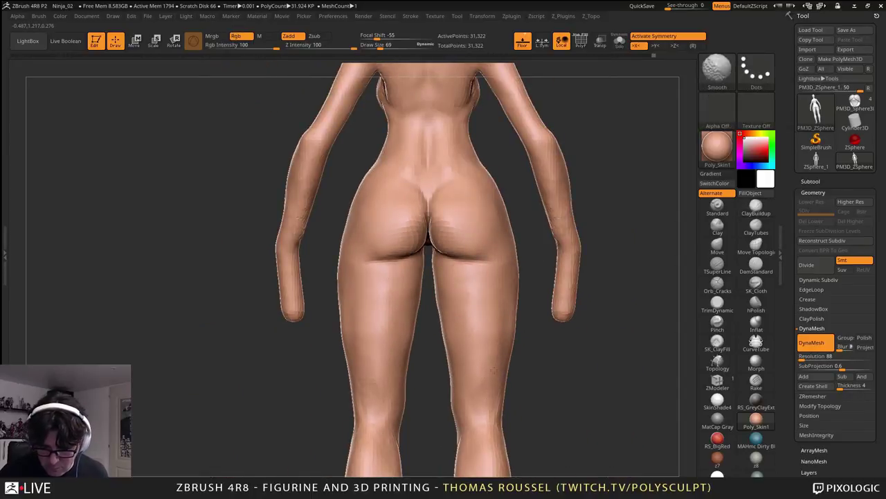
alt+right_drag(510, 402, 494, 346)
- Smooth the front of the arms from the upper arms to the wrists, and the breasts
shift+right_drag(495, 346, 422, 415)
key(shift)
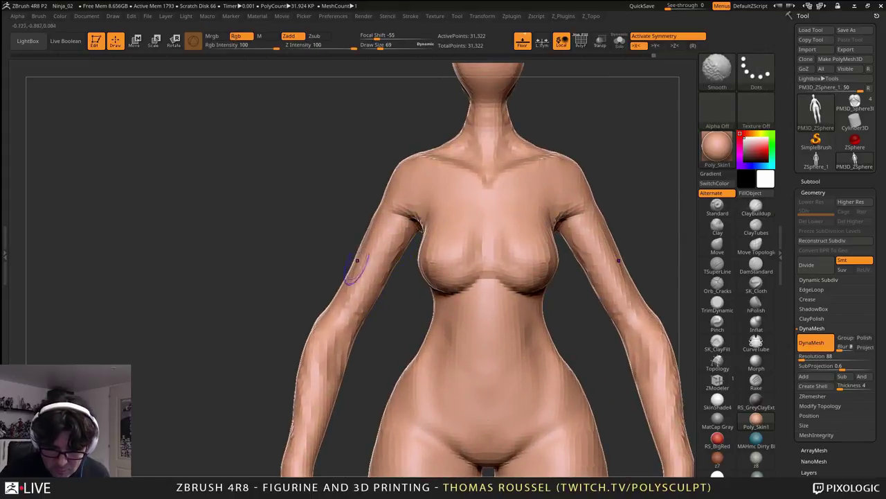
shift+drag(297, 411, 297, 385)
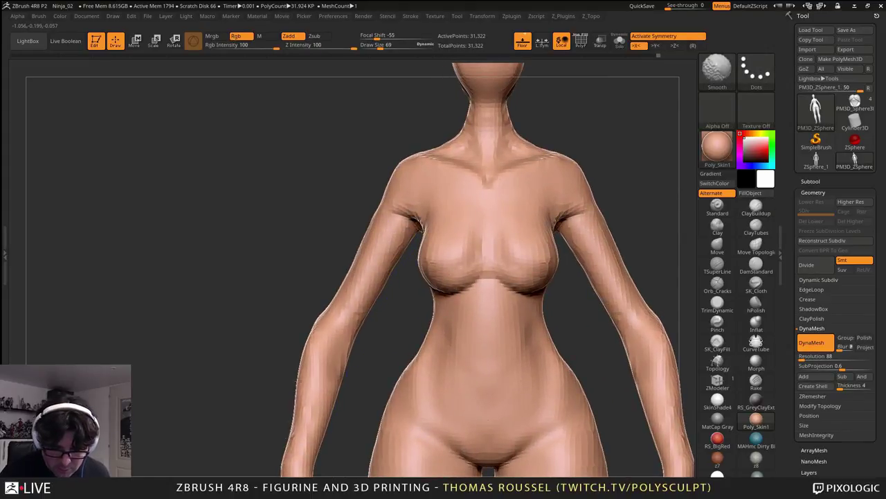
drag(295, 459, 367, 293)
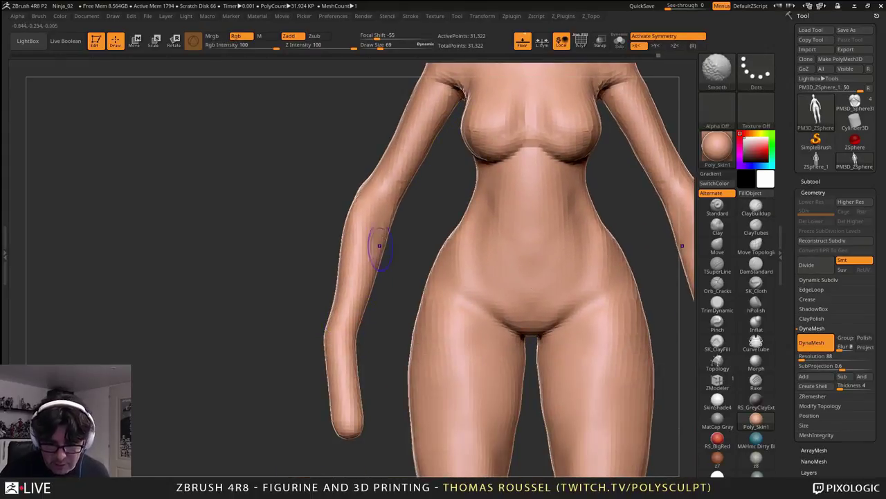
mouse_move(453, 194)
alt+mouse_down()
mouse_move(401, 270)
mouse_move(493, 235)
mouse_move(457, 261)
alt+mouse_up()
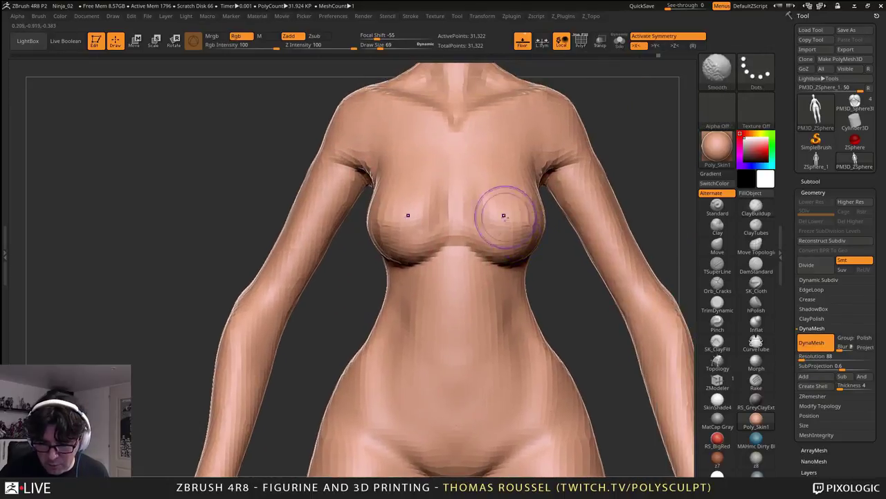
shift+drag(505, 214, 432, 257)
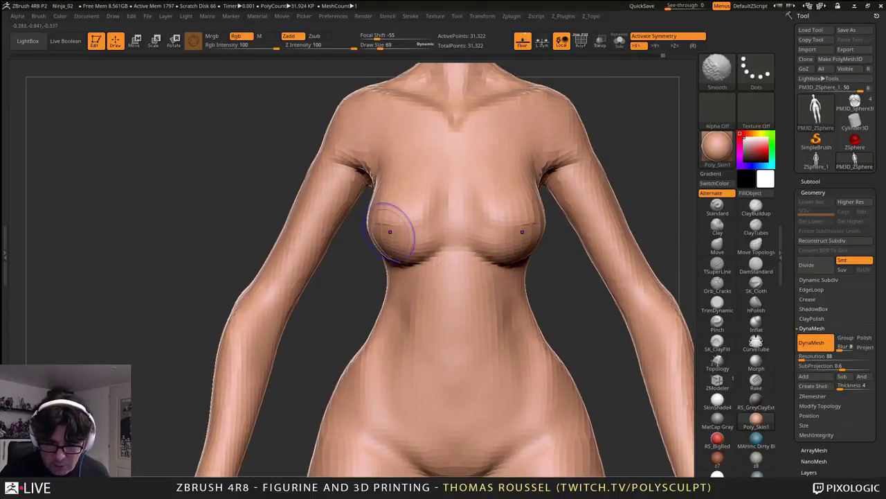
- Set the DynaMesh resolution to 128 and remesh the body
alt+right_drag(457, 187, 433, 216)
drag(433, 217, 519, 222)
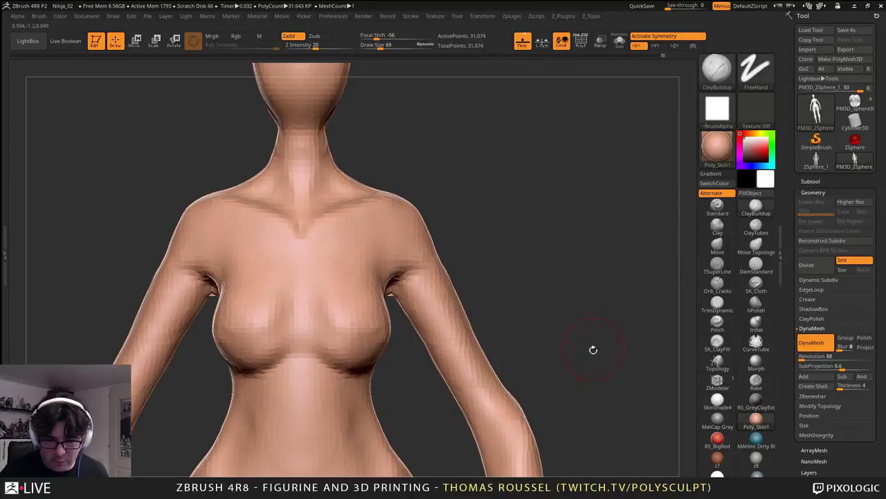
key(ctrl)
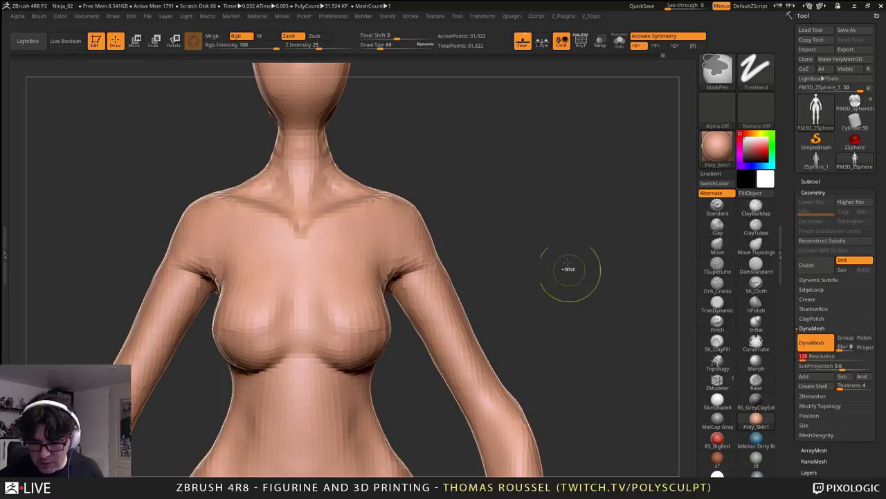
ctrl+drag(570, 268, 586, 312)
- Smooth the breasts, their undersides and the transition toward the armpits from several angles
alt+right_drag(380, 337, 529, 231)
shift+drag(530, 224, 540, 248)
mouse_move(502, 275)
right_down()
mouse_move(531, 268)
mouse_move(545, 287)
mouse_move(552, 255)
right_up()
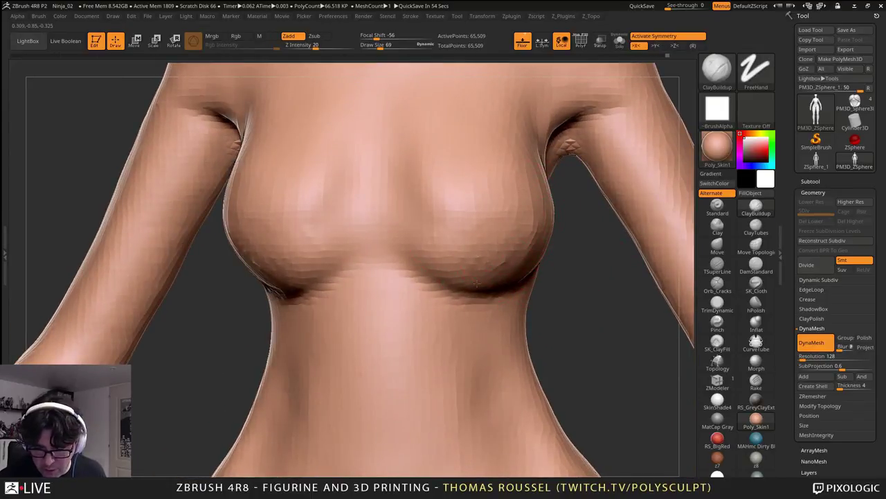
right_drag(476, 283, 520, 221)
mouse_move(552, 266)
right_down()
mouse_move(567, 231)
mouse_move(555, 262)
right_up()
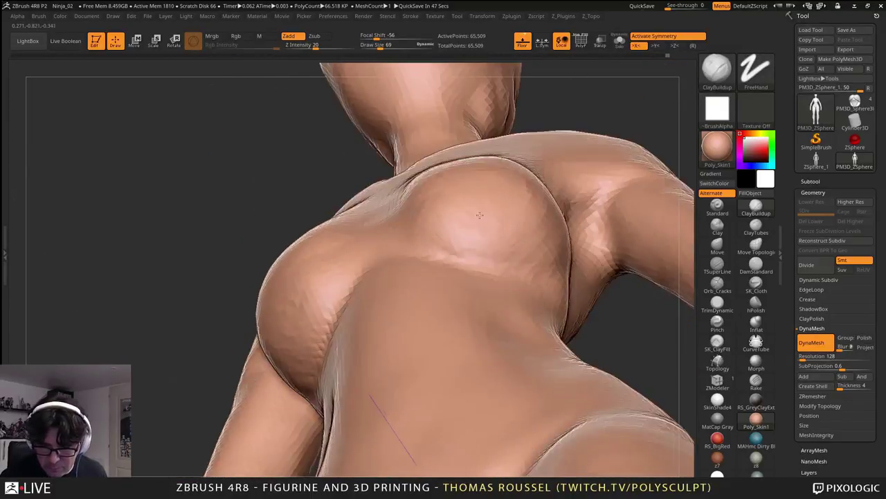
mouse_move(424, 181)
shift+mouse_down()
mouse_move(407, 198)
mouse_move(441, 196)
mouse_move(502, 252)
mouse_move(556, 277)
shift+mouse_up()
right_drag(599, 280, 572, 282)
shift+drag(496, 275, 527, 215)
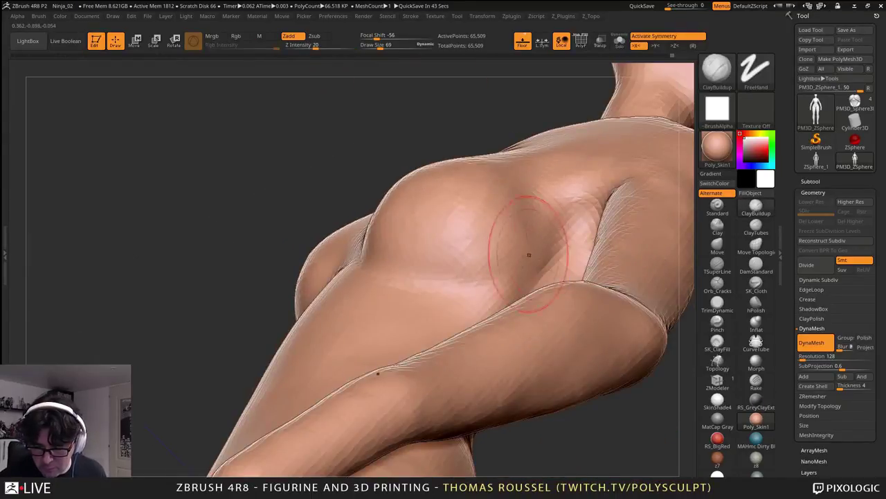
mouse_move(542, 249)
right_down()
mouse_move(533, 316)
mouse_move(492, 256)
mouse_move(500, 257)
mouse_move(468, 279)
mouse_move(504, 317)
right_up()
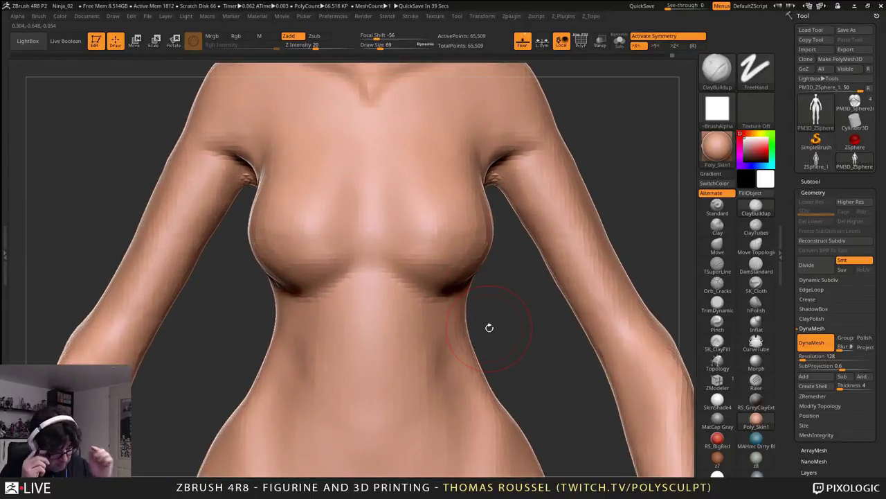
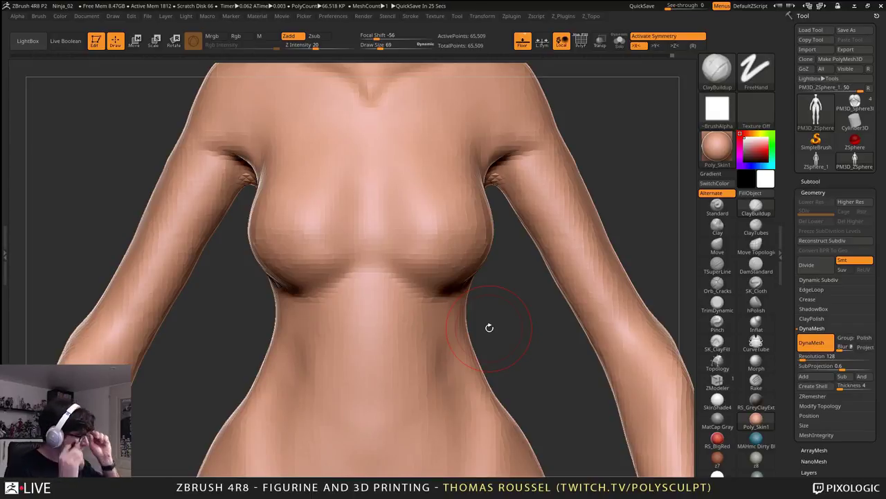
- Build up the back muscles running from behind the armpits down the sides of the ribcage with ClayBuildup
mouse_move(504, 292)
shift+mouse_down()
mouse_move(501, 257)
mouse_move(475, 346)
mouse_move(477, 308)
mouse_move(465, 315)
mouse_move(467, 356)
mouse_move(312, 353)
shift+mouse_up()
mouse_move(439, 366)
mouse_down()
mouse_move(508, 326)
mouse_move(488, 350)
mouse_up()
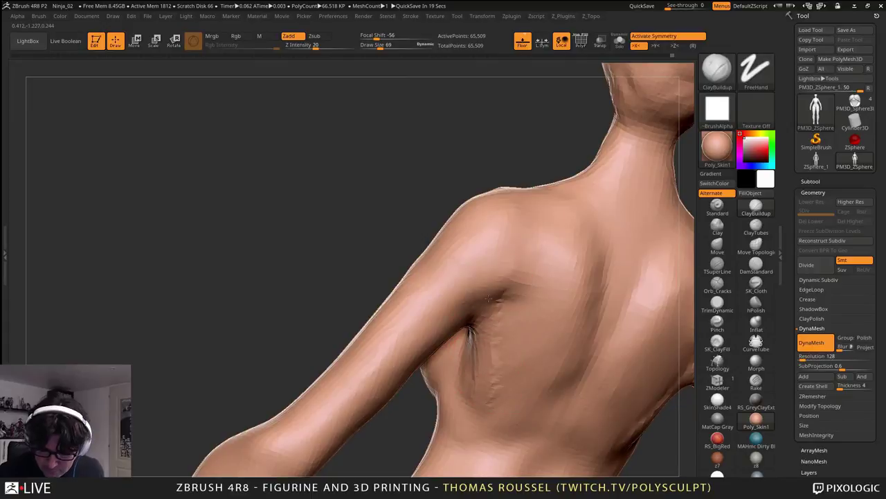
mouse_move(488, 297)
mouse_down()
mouse_move(500, 367)
mouse_move(484, 414)
mouse_move(487, 454)
mouse_up()
right_drag(537, 420, 484, 388)
mouse_move(509, 274)
mouse_down()
mouse_move(515, 348)
mouse_move(541, 441)
mouse_up()
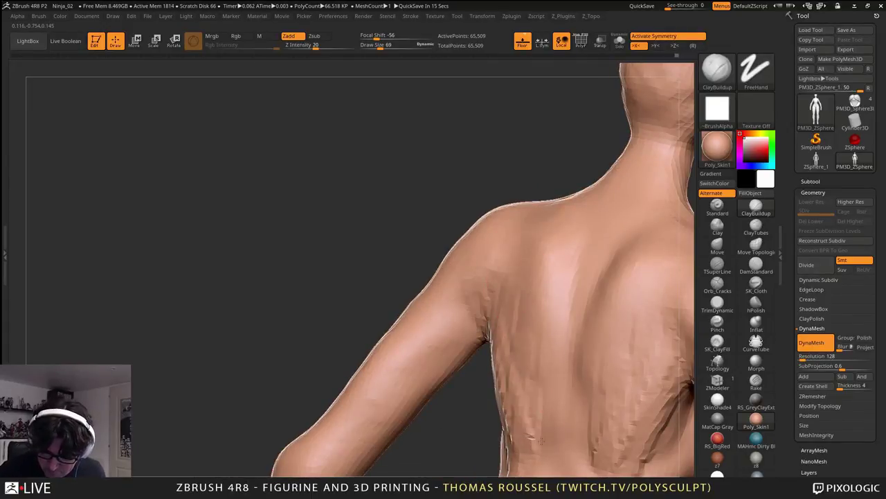
- Smooth the clay strokes on the back and the sides of the ribcage
right_drag(542, 441, 524, 439)
mouse_move(524, 439)
shift+mouse_down()
mouse_move(519, 398)
mouse_move(529, 439)
shift+mouse_up()
right_drag(529, 439, 630, 427)
shift+drag(562, 376, 549, 443)
- Carve the crease beneath and along the outer side of the breasts with DamStandard, undoing and redrawing the last stroke
alt+right_drag(549, 442, 536, 310)
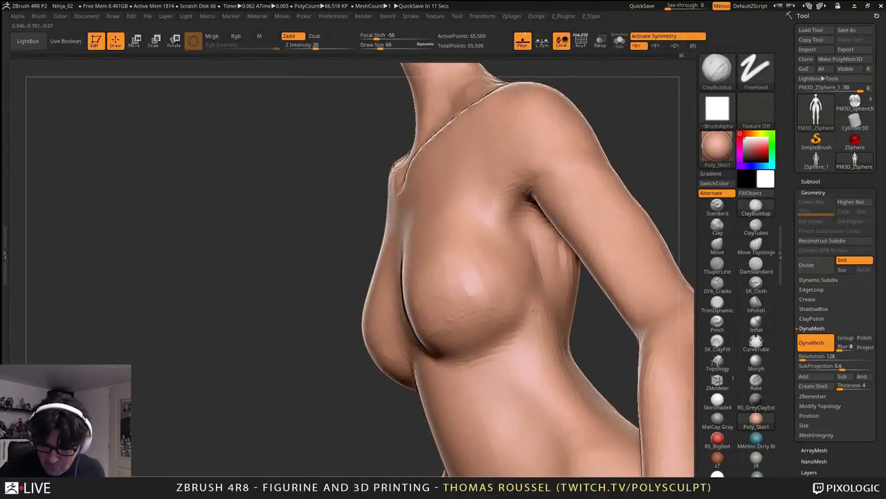
drag(535, 311, 623, 356)
click(756, 269)
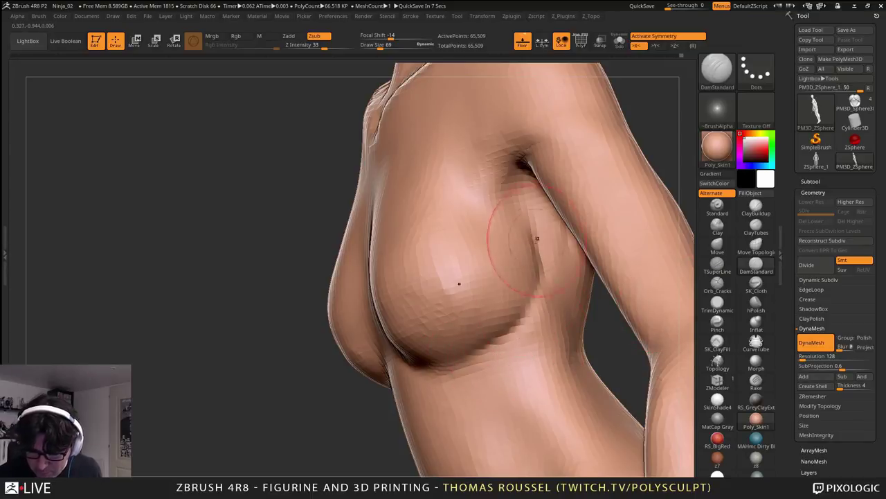
mouse_move(516, 207)
mouse_down()
mouse_move(536, 300)
mouse_move(443, 360)
mouse_move(412, 364)
mouse_up()
right_drag(407, 388, 475, 360)
mouse_move(478, 358)
mouse_down()
mouse_move(377, 360)
mouse_move(472, 358)
mouse_up()
right_drag(452, 390, 391, 388)
mouse_move(519, 288)
mouse_down()
mouse_move(517, 305)
mouse_move(497, 322)
mouse_up()
right_drag(536, 315, 485, 311)
key(ctrl+z)
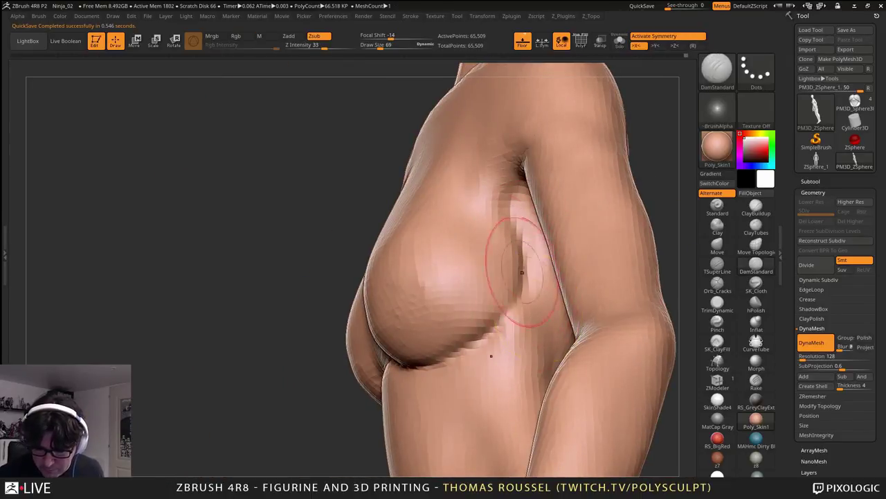
mouse_move(520, 235)
mouse_down()
mouse_move(519, 286)
mouse_move(469, 356)
mouse_up()
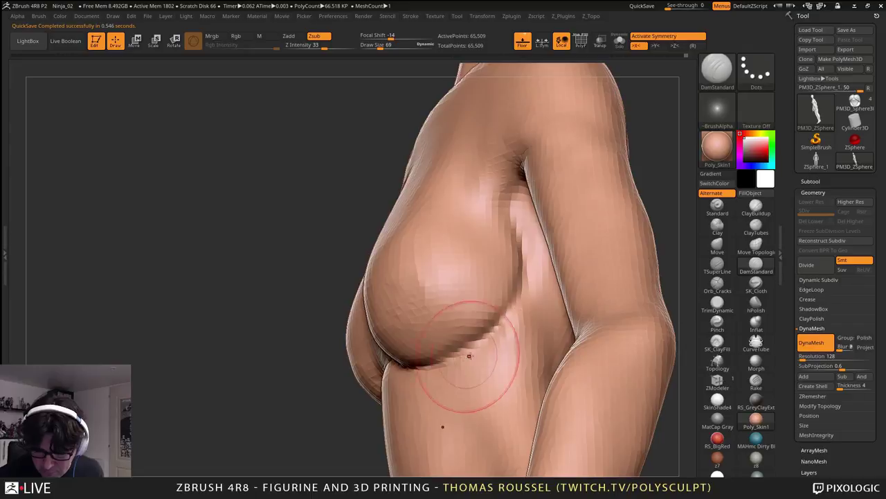
- Reshape the side contour of the breasts using the Move brush at draw size 130
click(718, 246)
right_drag(521, 308, 508, 321)
key(s)
drag(485, 315, 498, 321)
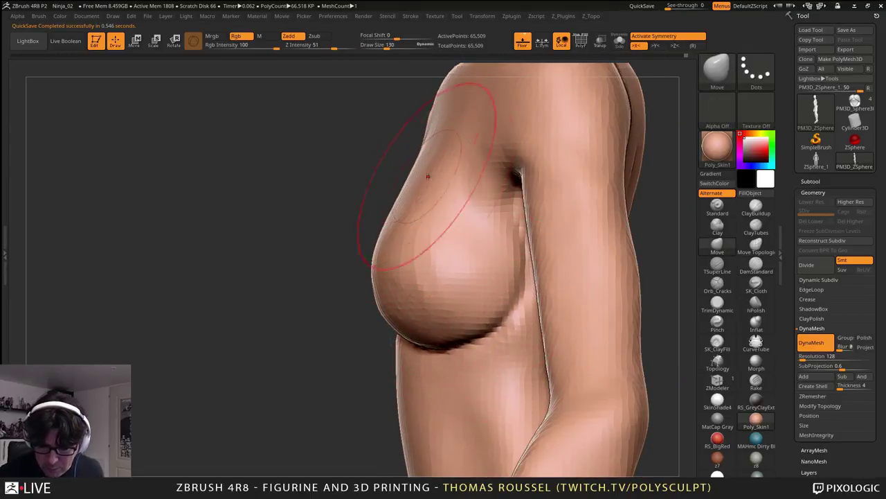
right_drag(431, 182, 399, 177)
mouse_move(475, 164)
right_down()
mouse_move(515, 176)
mouse_move(398, 181)
right_up()
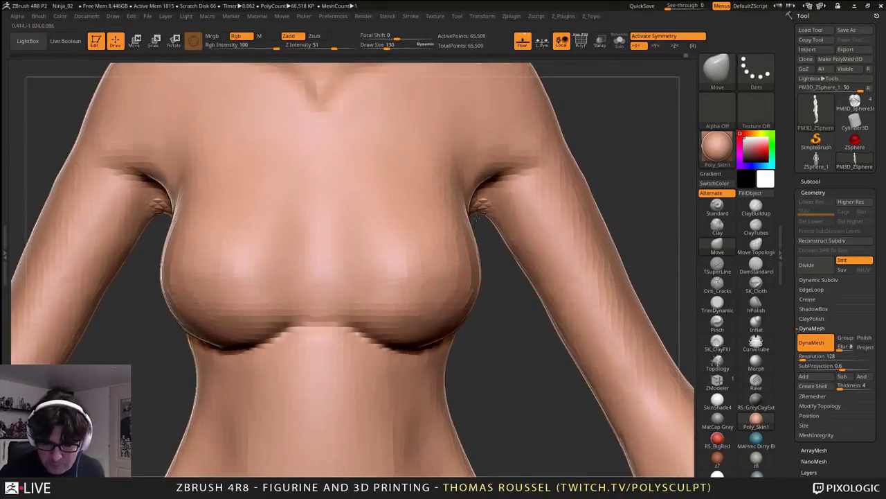
- Adjust the outer contour of the hips with the Move brush and check the whole figure's proportions
mouse_move(423, 221)
ctrl+right_down()
mouse_move(424, 173)
mouse_move(429, 208)
ctrl+right_up()
mouse_move(430, 208)
ctrl+right_down()
mouse_move(442, 238)
mouse_move(412, 232)
mouse_move(400, 261)
mouse_move(420, 177)
ctrl+right_up()
mouse_move(408, 305)
ctrl+right_down()
mouse_move(405, 262)
mouse_move(431, 250)
ctrl+right_up()
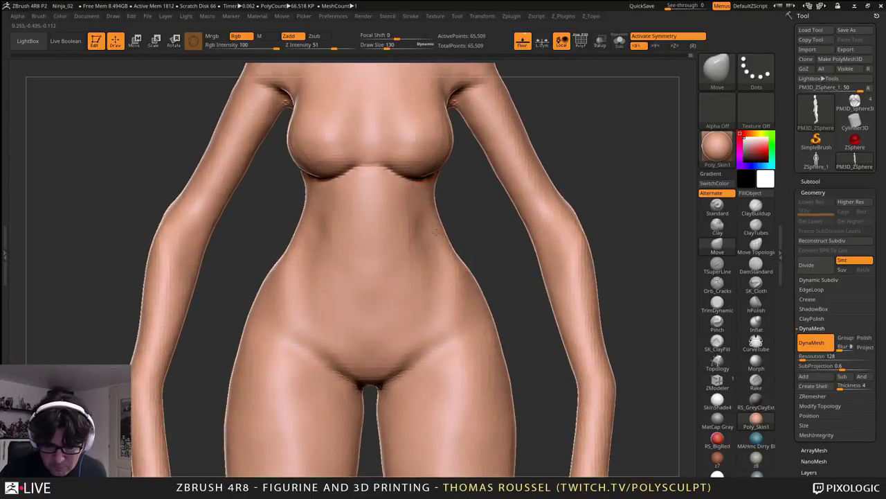
drag(497, 343, 504, 342)
alt+right_drag(504, 342, 478, 160)
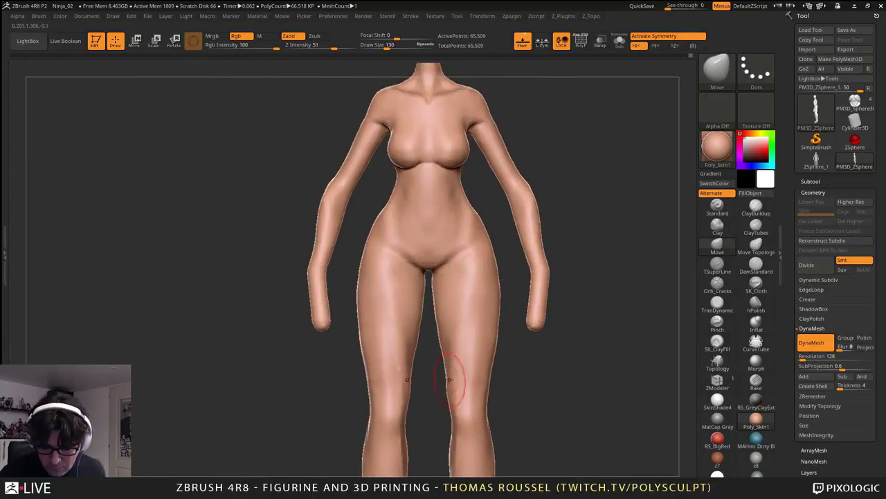
mouse_move(450, 380)
right_down()
mouse_move(421, 270)
mouse_move(436, 261)
mouse_move(456, 273)
mouse_move(439, 370)
mouse_move(430, 342)
mouse_move(448, 237)
mouse_move(503, 289)
mouse_move(497, 311)
right_up()
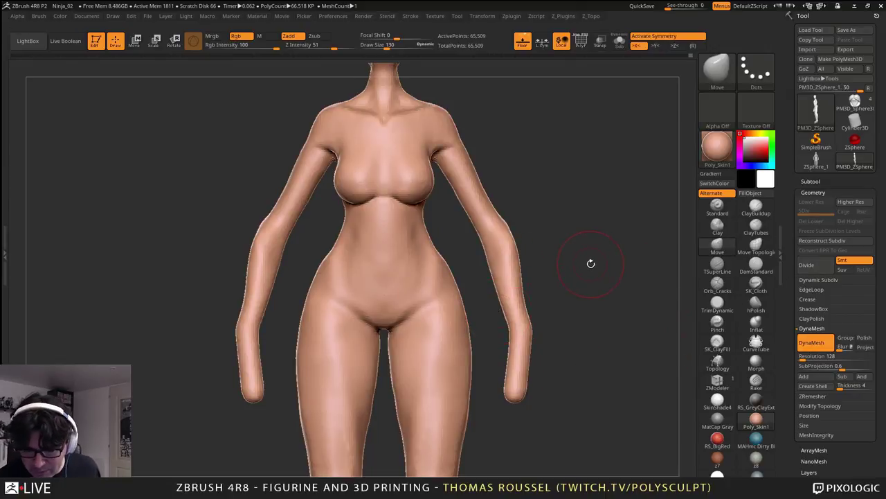
right_drag(591, 264, 511, 278)
- Duplicate the body subtool and make the copy the active subtool
click(813, 182)
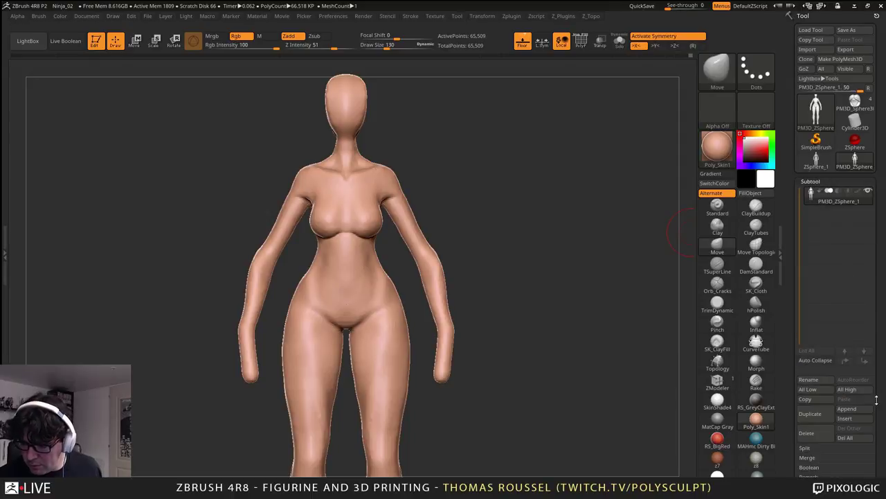
click(811, 412)
drag(880, 337, 866, 374)
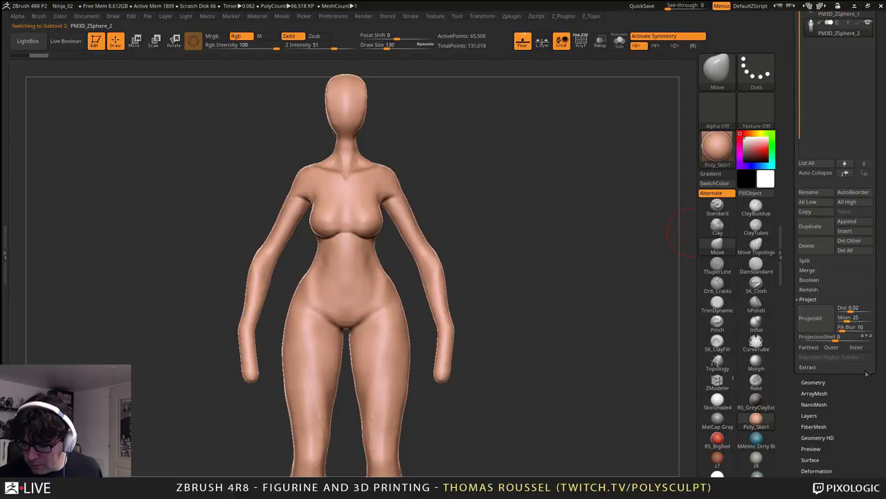
- Turn off DynaMesh on the duplicated body and retopologize it with ZRemesher at a target polygons count of 10
click(820, 385)
drag(857, 341, 861, 412)
drag(852, 317, 844, 394)
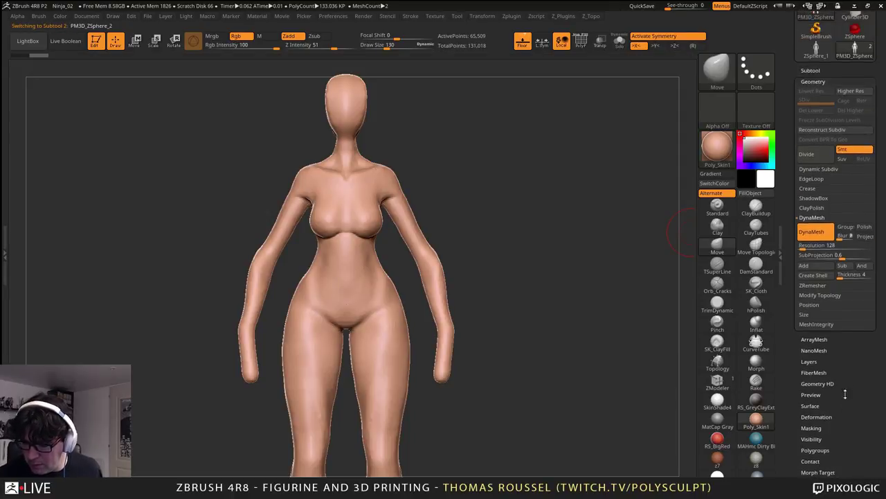
click(819, 232)
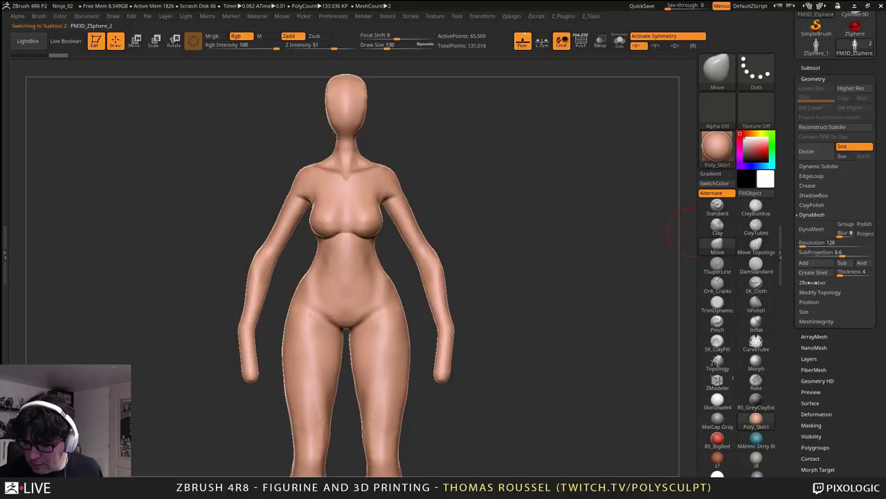
click(811, 283)
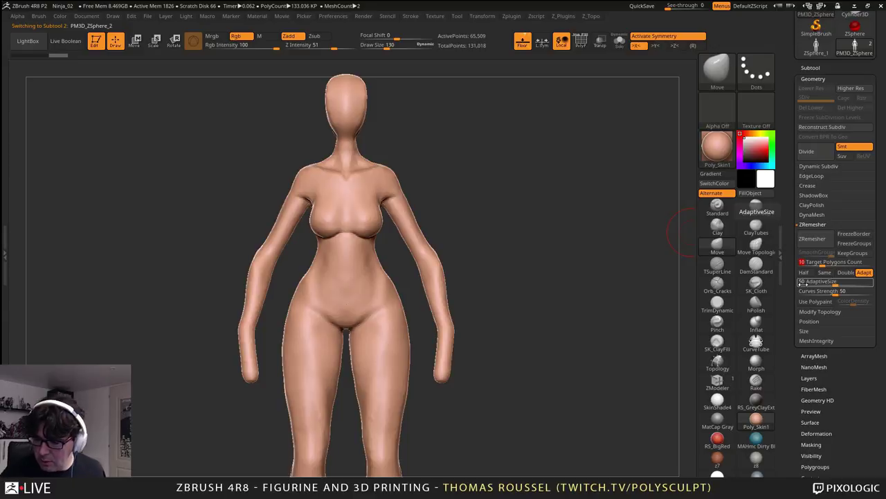
click(812, 239)
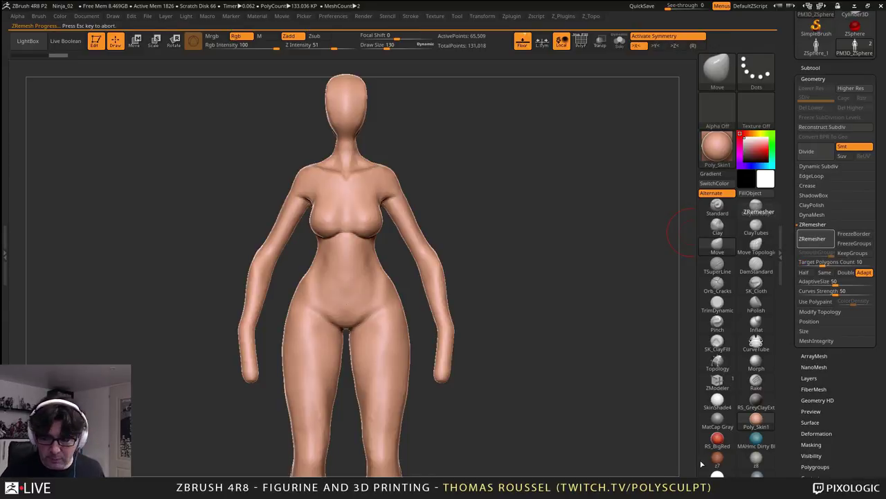
- Hide the original body subtool and display the polygon wireframe on the remeshed copy
click(810, 68)
click(869, 80)
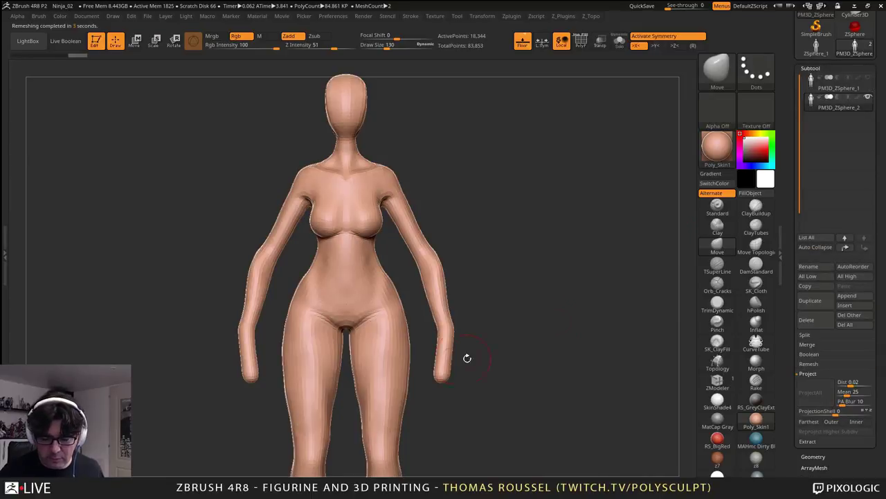
key(shift+f)
drag(415, 339, 444, 352)
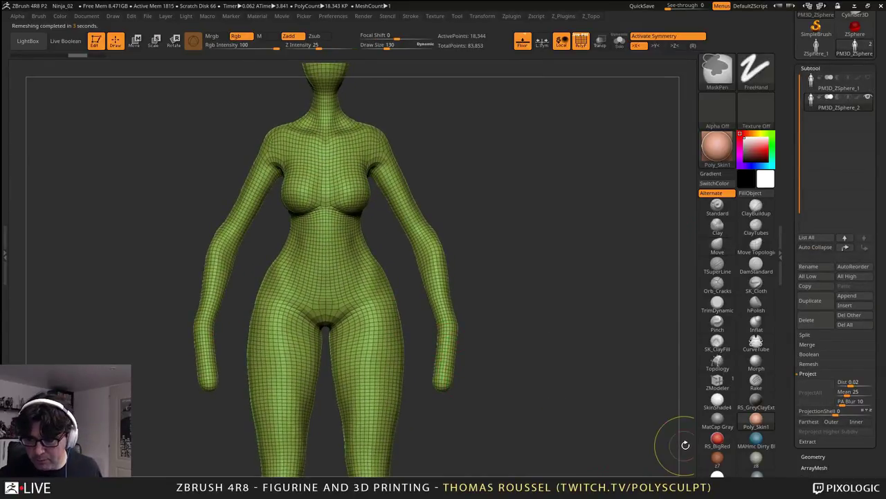
- Undo the remesh and retopologize the copy with ZRemesher at a target polygons count of 5
drag(842, 470, 842, 330)
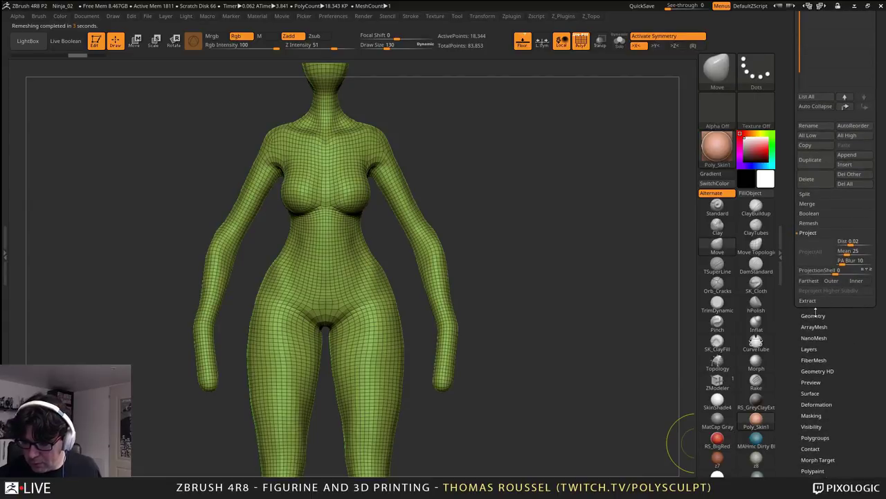
click(813, 315)
key(ctrl+z)
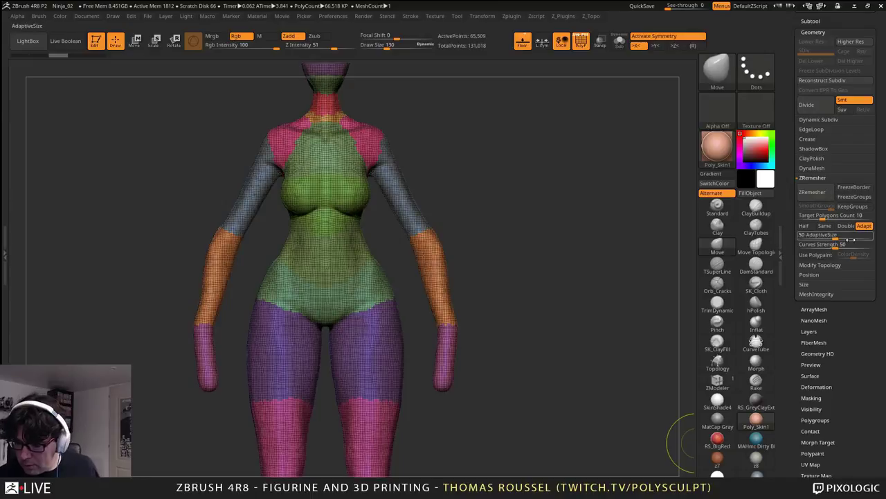
click(814, 225)
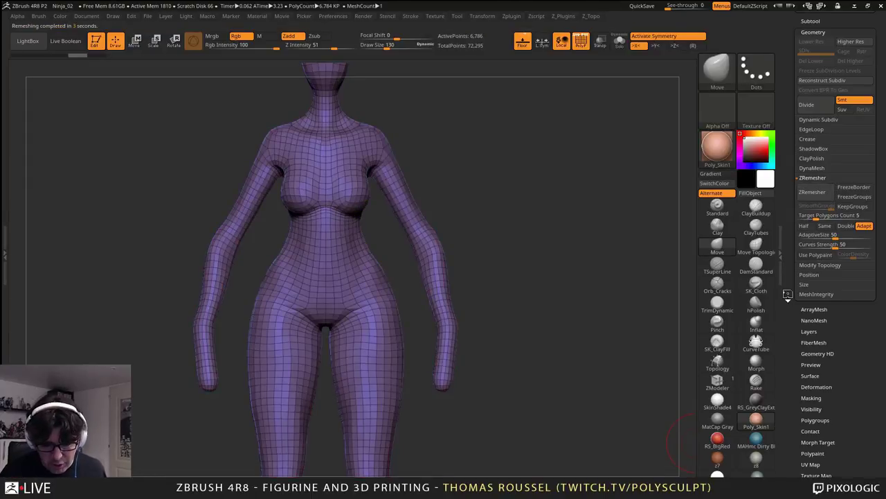
- Inspect the edge flow on the back and buttocks of the copy and undo the last remesh
drag(644, 315, 338, 338)
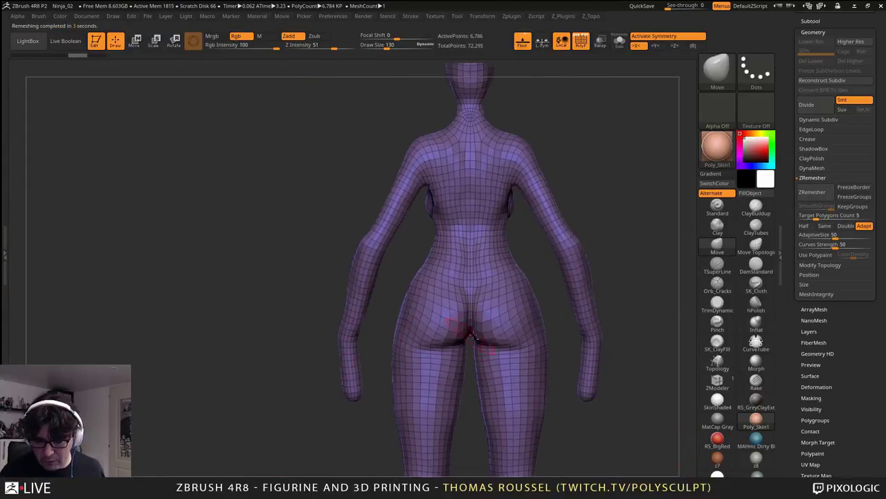
mouse_move(473, 335)
ctrl+right_down()
mouse_move(538, 334)
mouse_move(474, 330)
ctrl+right_up()
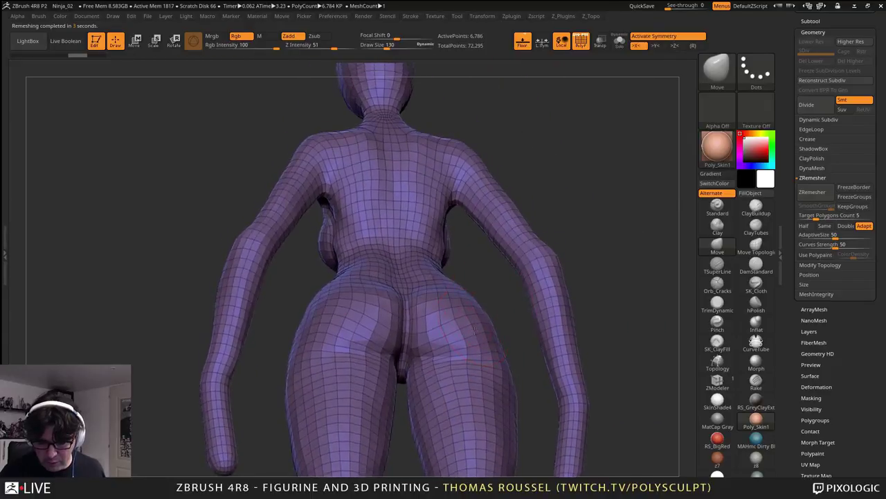
drag(475, 330, 499, 333)
shift+right_drag(500, 333, 482, 358)
key(ctrl+z)
alt+right_drag(516, 439, 518, 359)
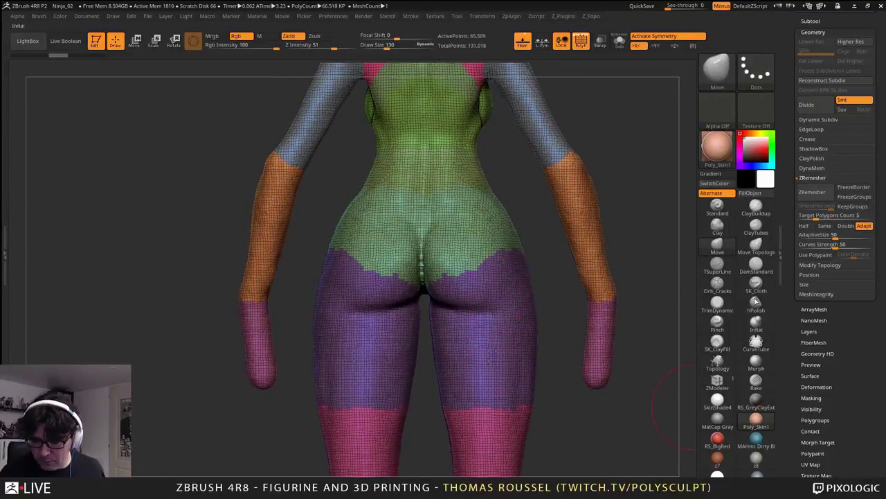
click(712, 76)
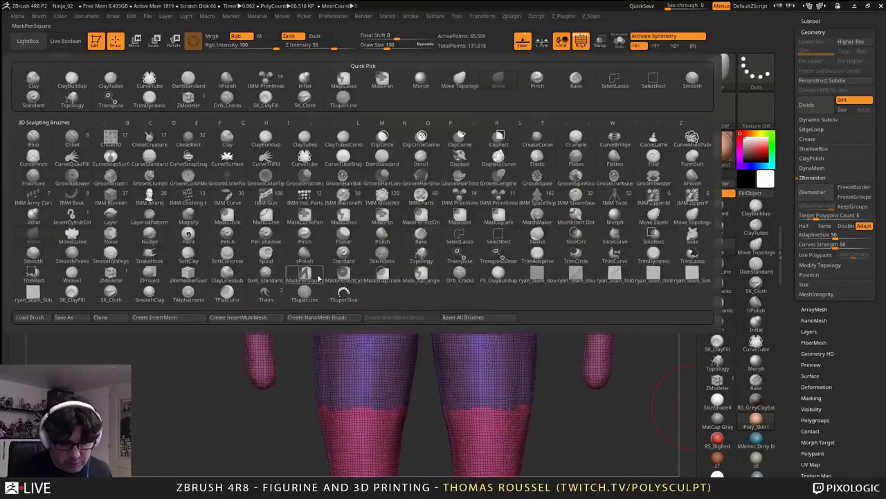
key(z)
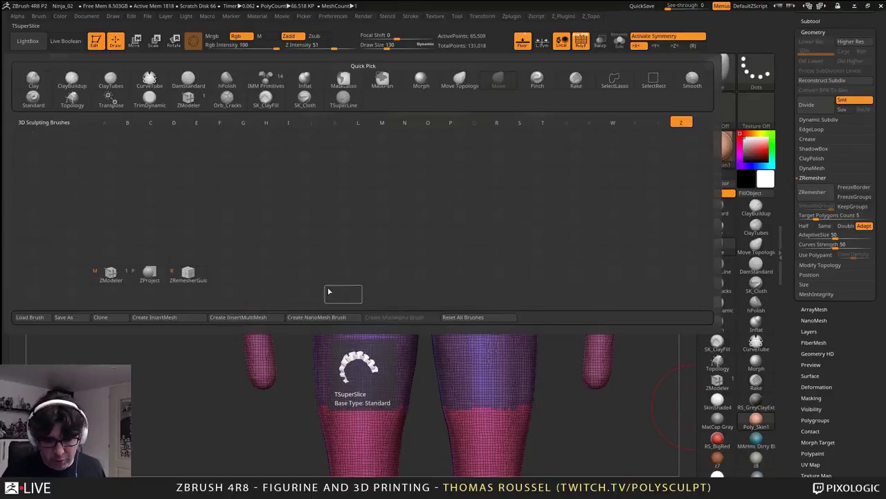
click(113, 277)
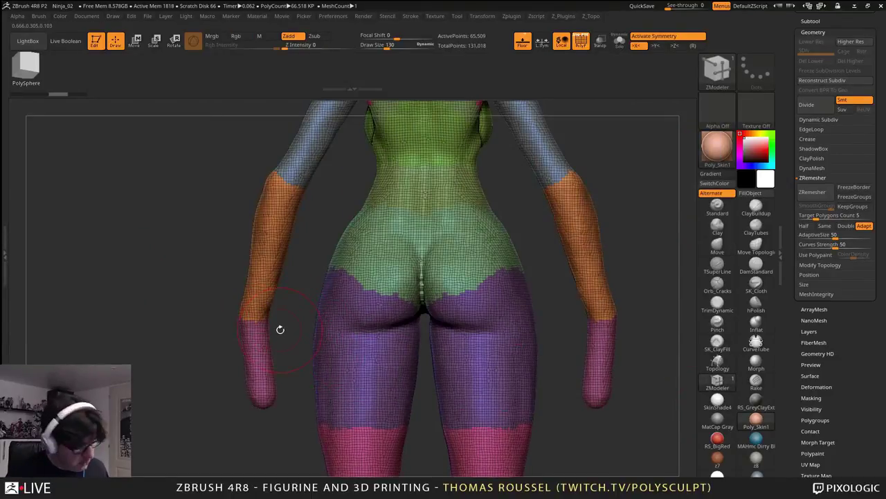
key(b)
key(z)
click(202, 422)
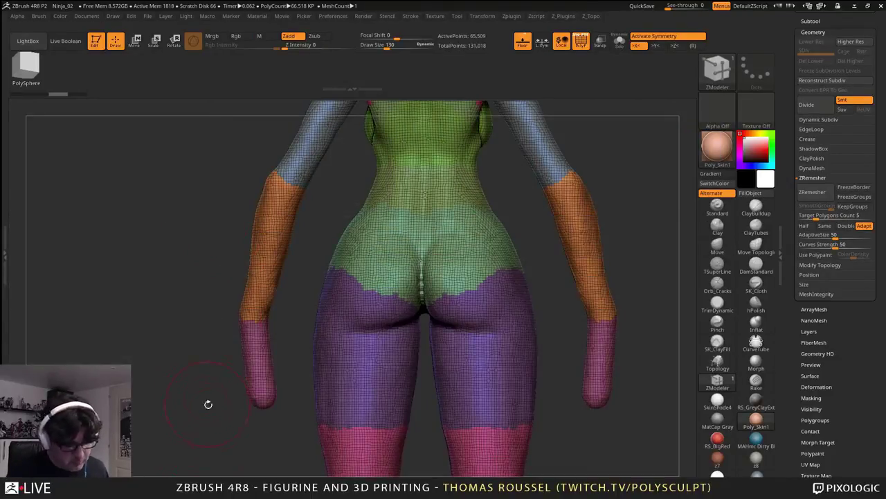
- Select the ZRemesherGuides brush and set its draw size to 79 for work around the buttocks
key(b)
key(z)
click(188, 424)
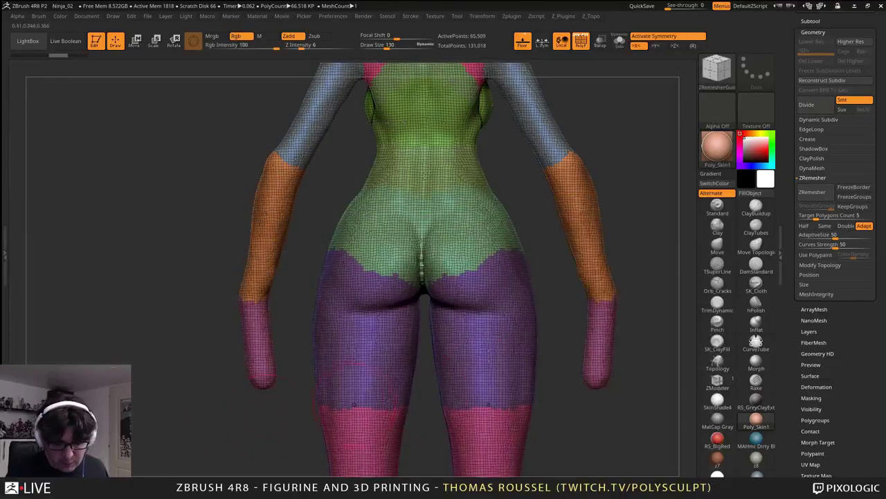
mouse_move(464, 344)
alt+right_down()
mouse_move(475, 354)
mouse_move(493, 316)
mouse_move(453, 296)
alt+right_up()
key(s)
click(476, 317)
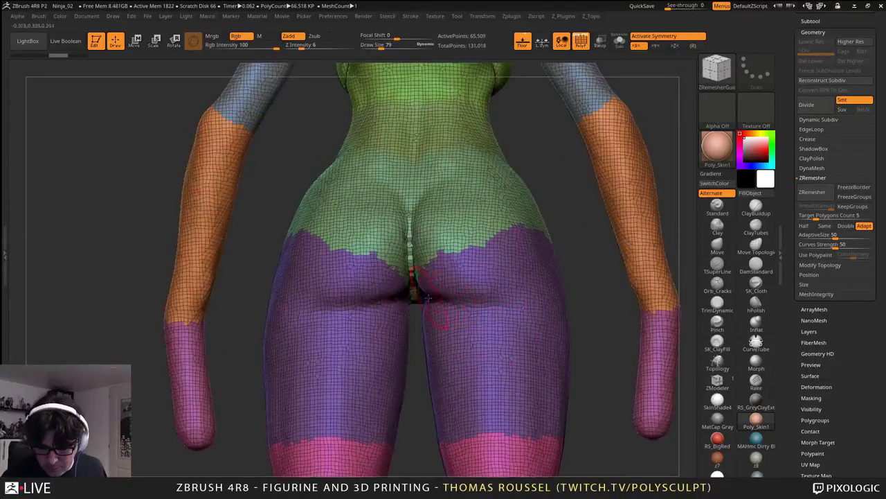
- Undo the guide stroke at the buttock crease and bring the front of the chest into view
right_drag(554, 274, 492, 270)
key(ctrl+z)
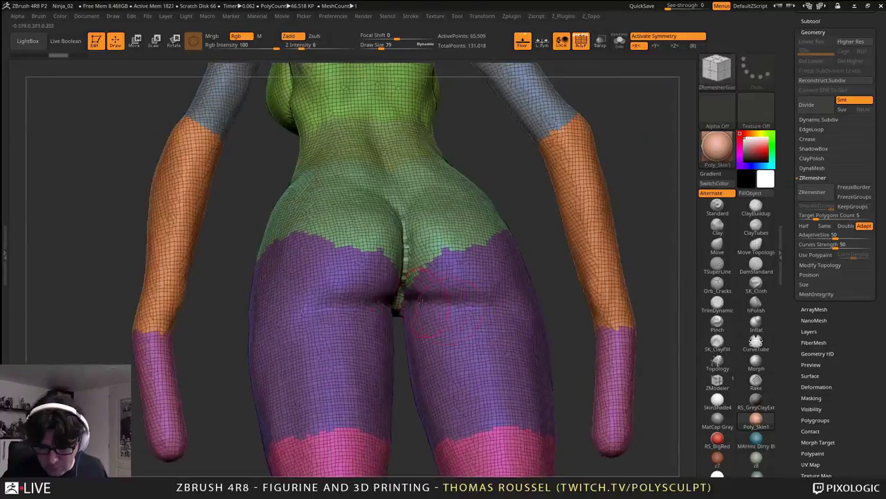
drag(524, 285, 532, 277)
mouse_move(532, 277)
right_down()
mouse_move(523, 310)
mouse_move(533, 246)
mouse_move(658, 256)
mouse_move(485, 305)
mouse_move(457, 274)
mouse_move(684, 304)
mouse_move(661, 288)
right_up()
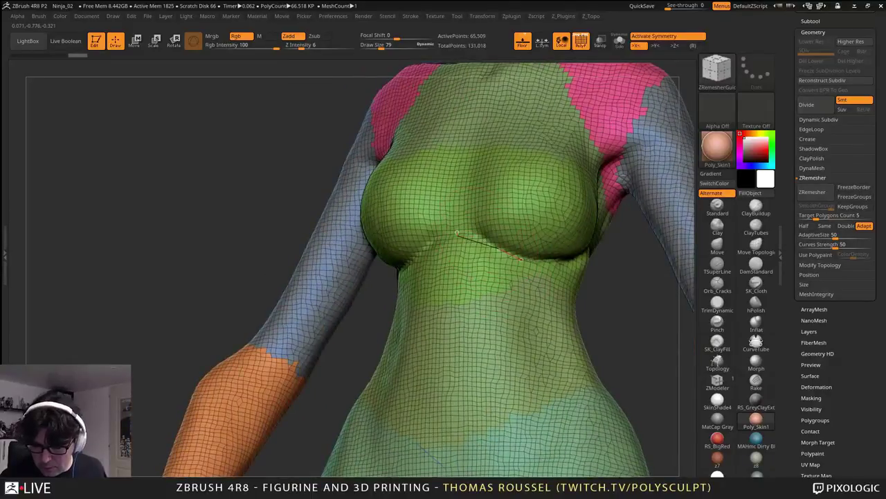
- Draw a ZRemesher guide curve along the crease beneath the breast and up its outer side at draw size 41
key(s)
drag(505, 251, 500, 251)
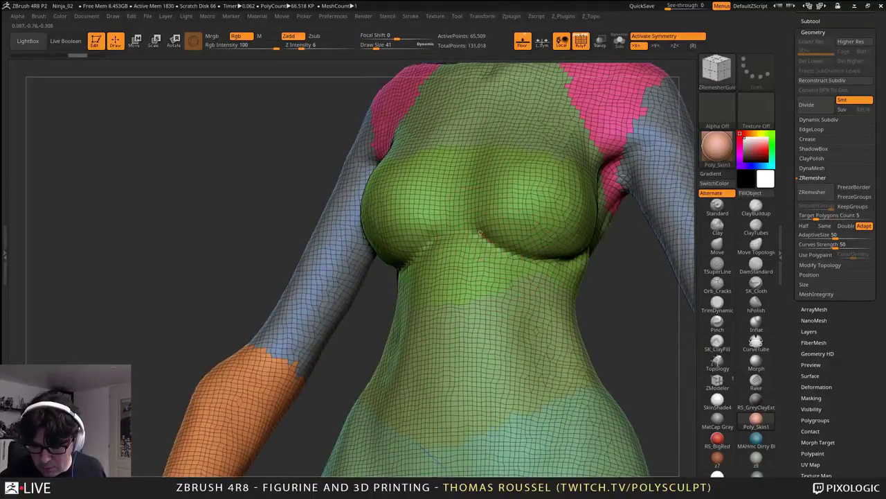
right_drag(585, 253, 529, 257)
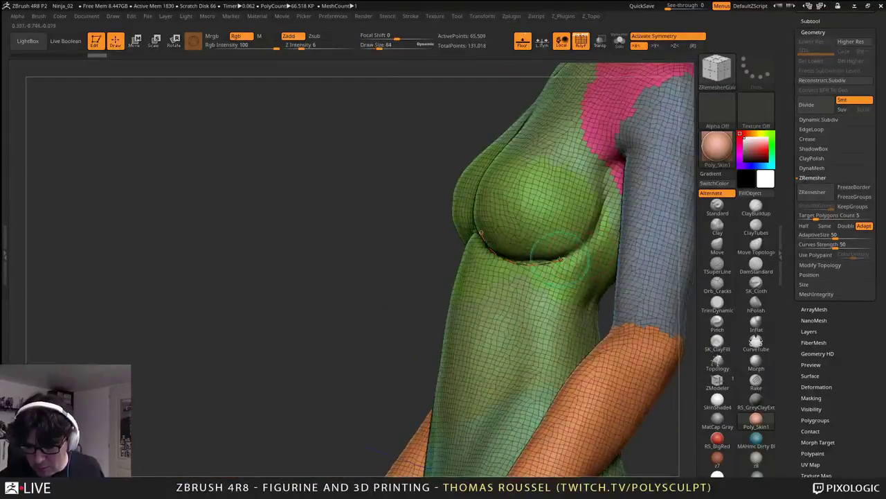
drag(608, 184, 612, 170)
right_drag(612, 170, 668, 163)
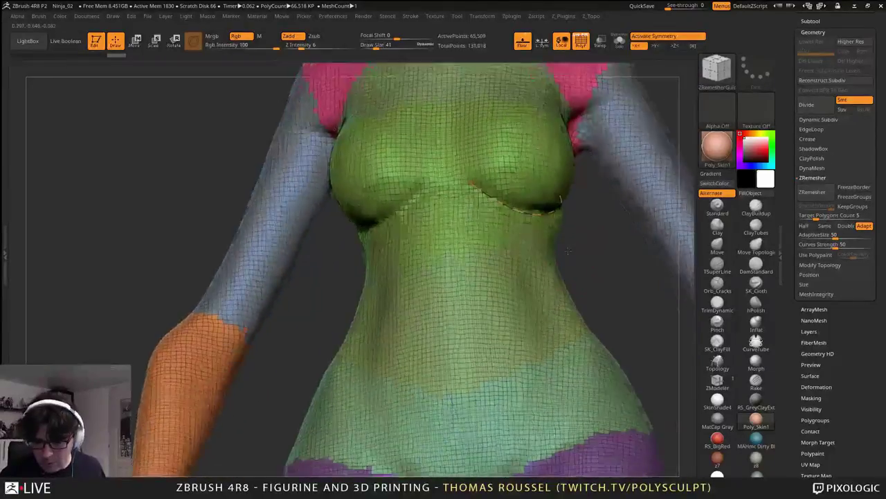
- Draw a guide curve from the crotch along the crease beneath the buttock to the outer thigh
ctrl+right_drag(554, 208, 470, 275)
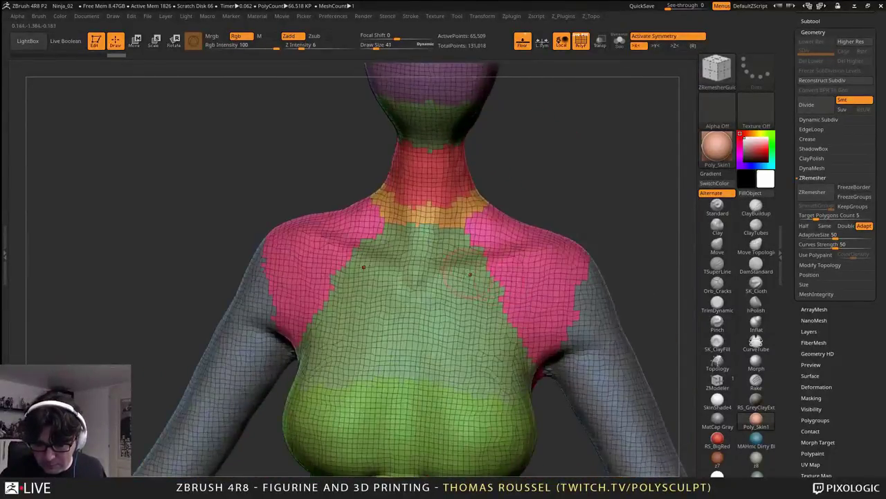
ctrl+right_drag(564, 290, 550, 245)
mouse_move(551, 246)
alt+right_down()
mouse_move(572, 305)
mouse_move(477, 322)
mouse_move(458, 335)
mouse_move(500, 331)
mouse_move(527, 155)
mouse_move(515, 90)
mouse_move(542, 93)
alt+right_up()
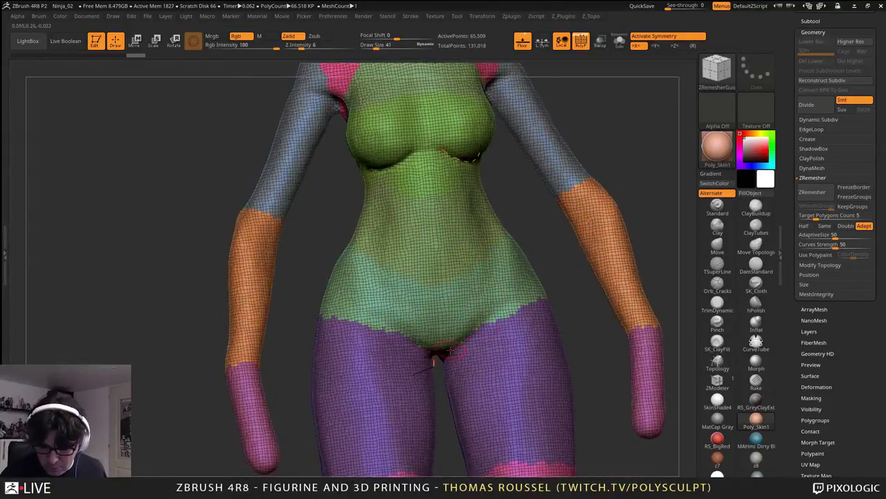
drag(450, 350, 495, 339)
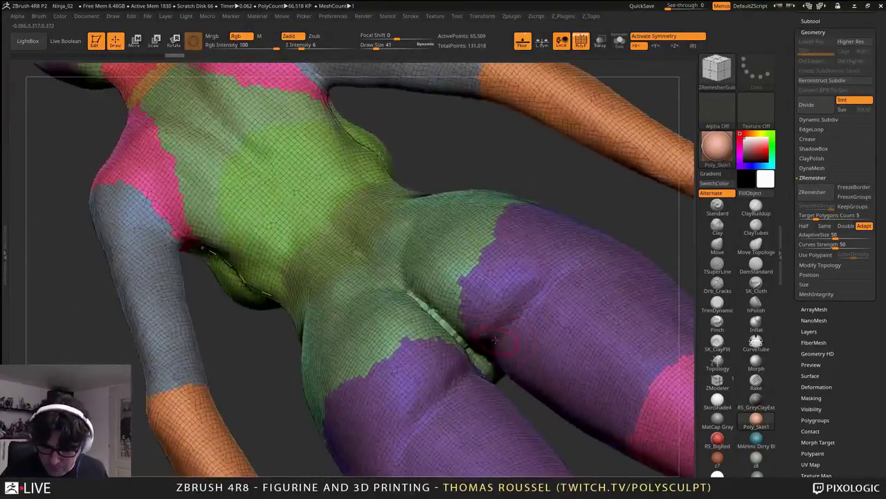
drag(569, 259, 522, 313)
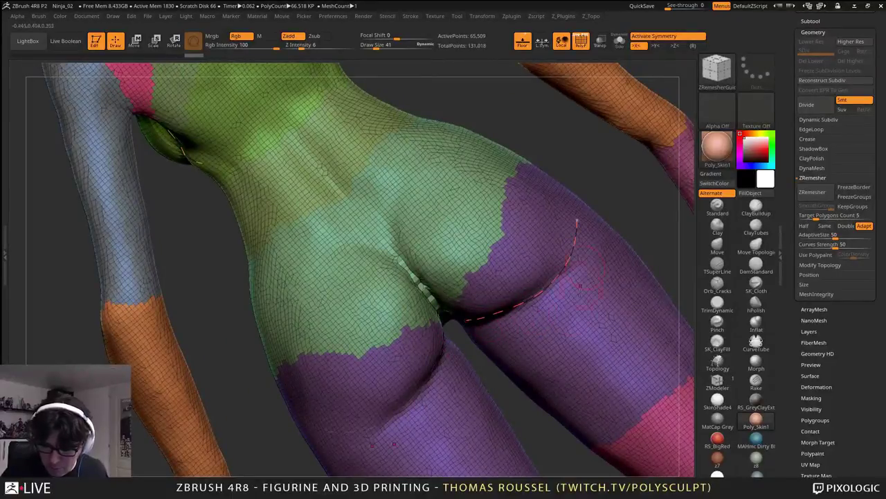
ctrl+right_drag(580, 285, 555, 318)
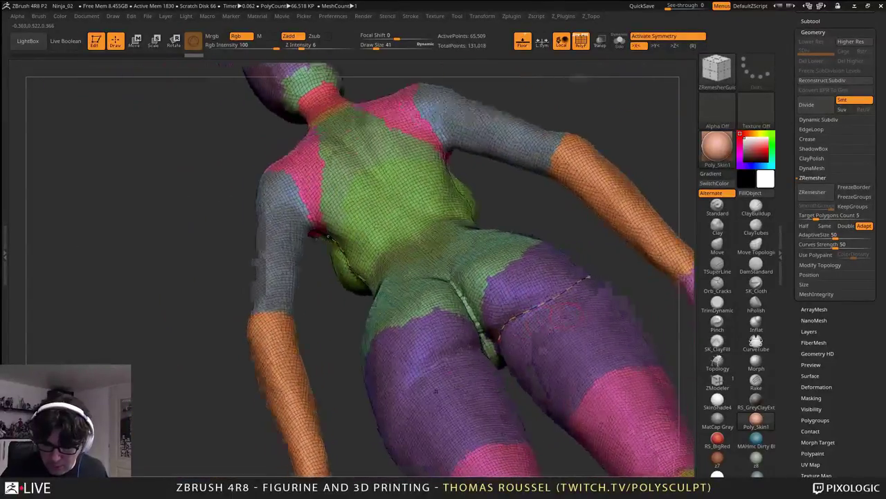
- Draw a guide curve along the collarbone from the base of the neck out to the shoulder
drag(437, 392, 474, 388)
alt+drag(546, 297, 201, 218)
alt+drag(574, 166, 538, 312)
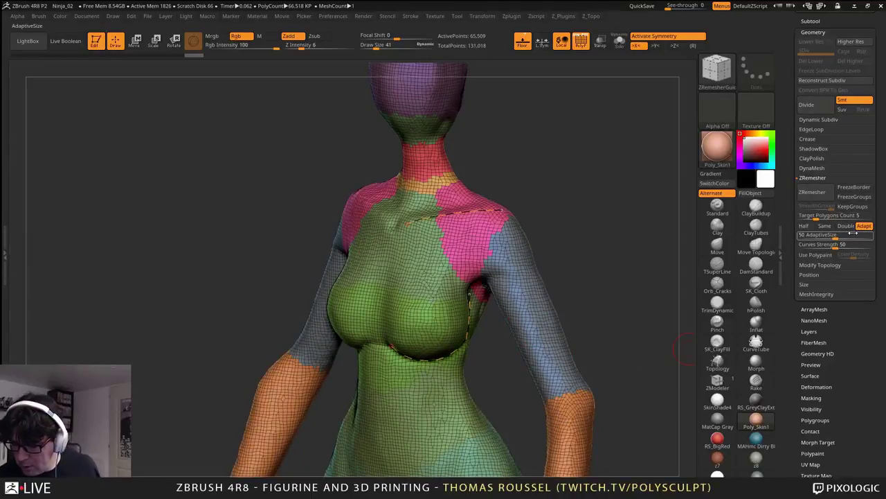
- Set ZRemesher's Curves Strength to 71, retopologize the copy along the guides and check the mesh from the front
drag(837, 247, 851, 246)
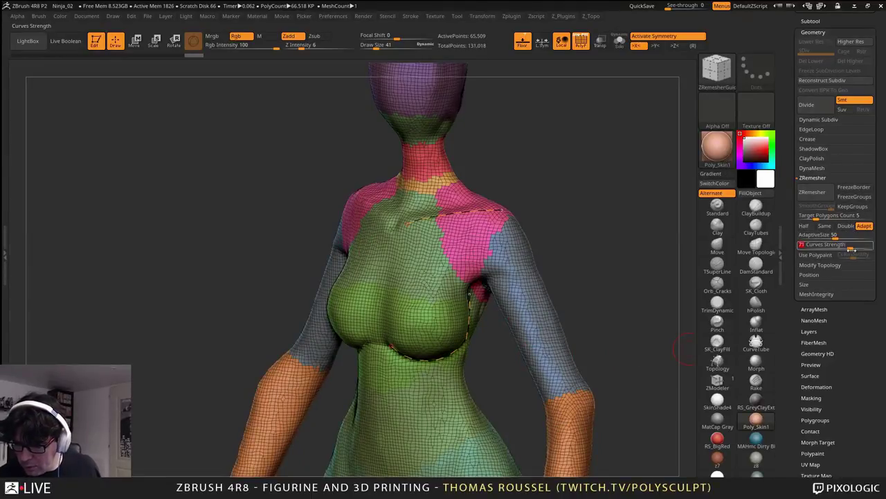
click(811, 193)
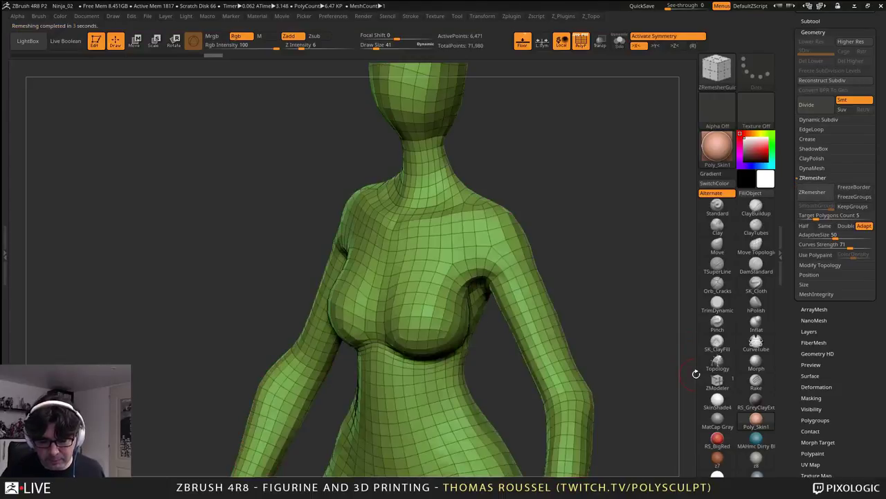
drag(696, 374, 435, 337)
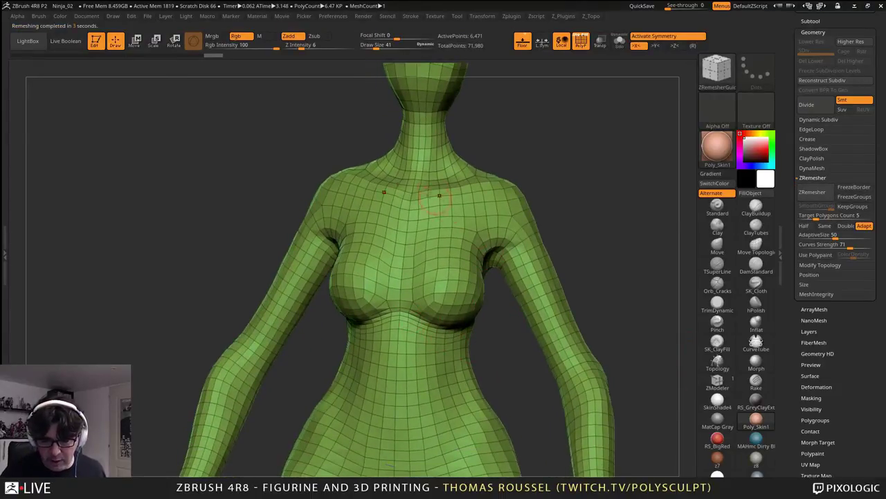
alt+drag(536, 468, 565, 307)
drag(447, 360, 539, 280)
- Subdivide the retopologized body twice to reach subdivision level 3
key(ctrl+d)
key(ctrl+d)
key(f)
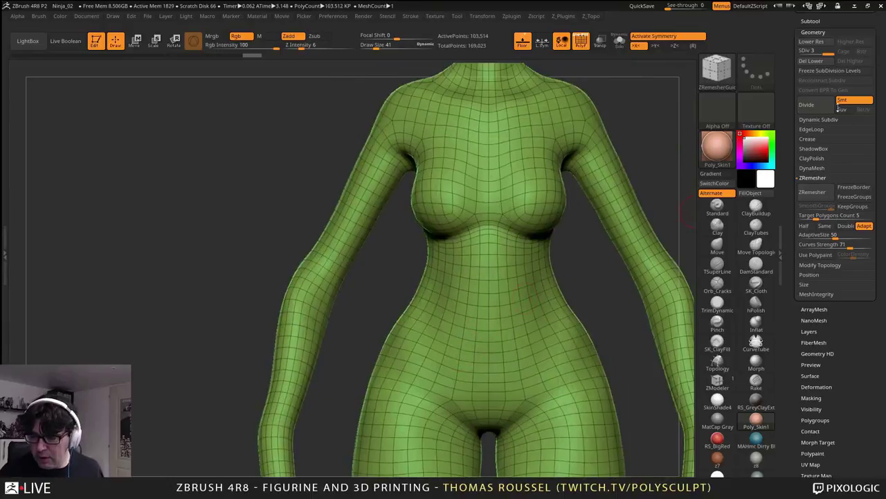
- Make the original body subtool visible again and reselect the retopologized copy as the active subtool
click(811, 21)
click(871, 44)
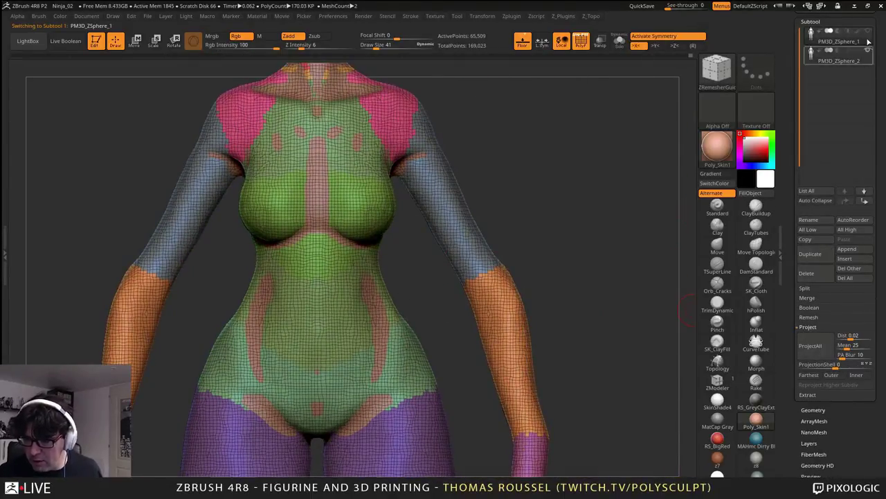
click(812, 64)
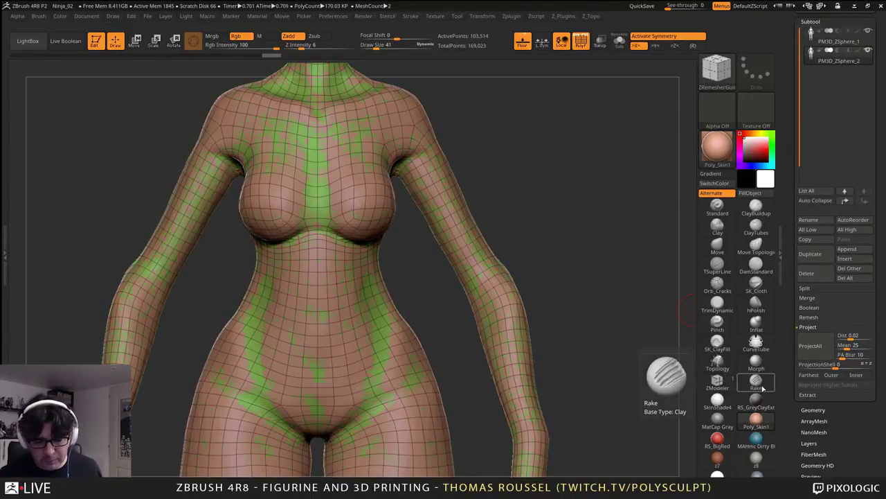
- Hide the original body subtool and show the retopologized copy without its wireframe at subdivision level 1
click(838, 40)
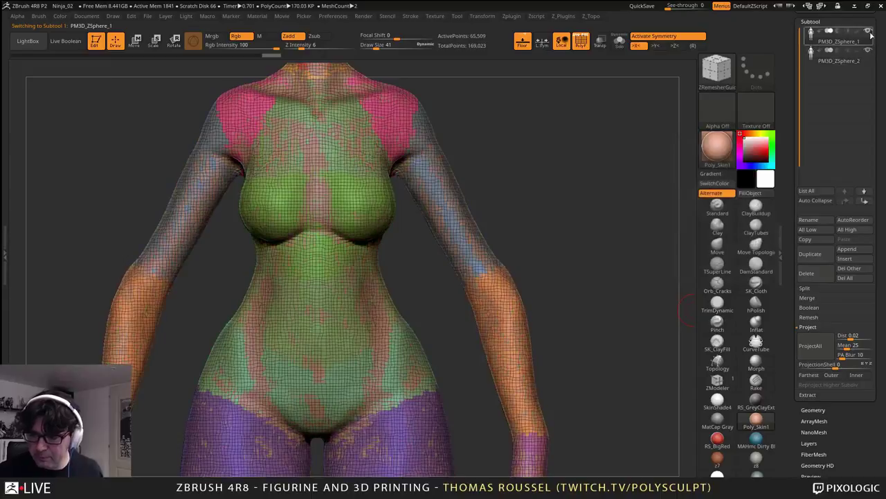
click(812, 63)
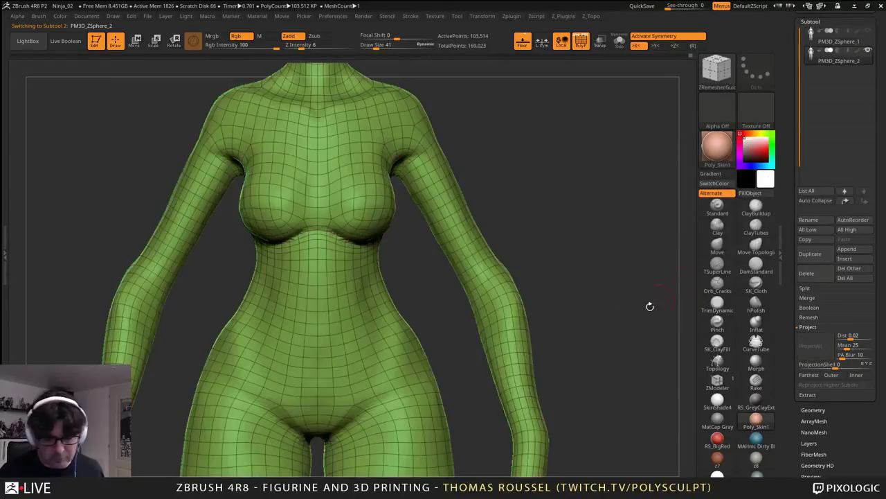
key(shift+f)
alt+drag(476, 339, 544, 247)
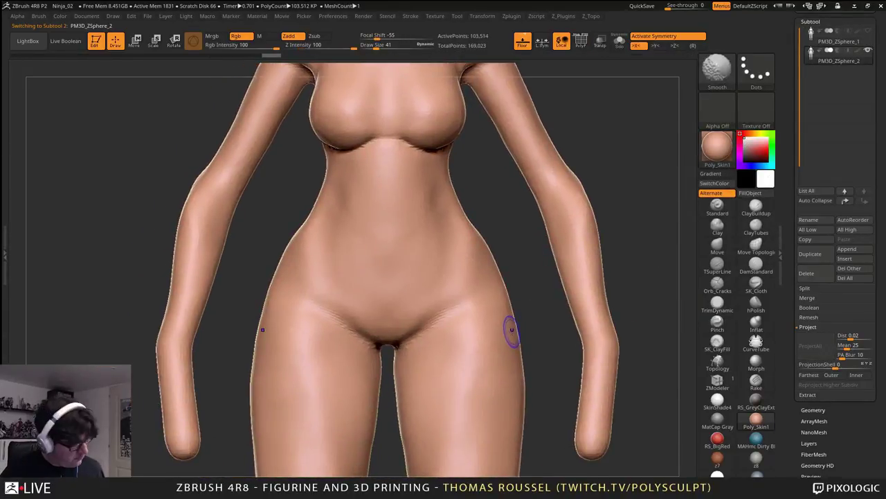
key(shift+d)
key(shift+d)
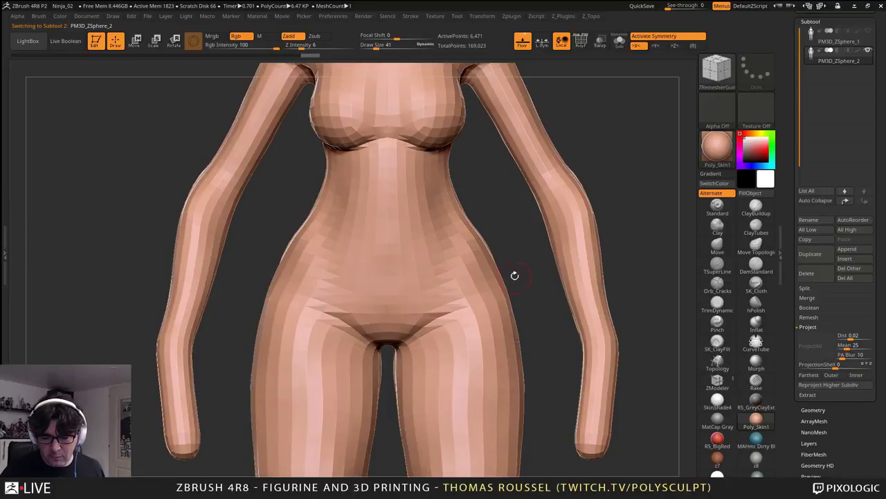
- With the Move brush at draw size 177, reshape the waist and upper hip contour of the retopologized body
alt+drag(514, 275, 450, 336)
click(717, 246)
key(s)
drag(620, 260, 644, 261)
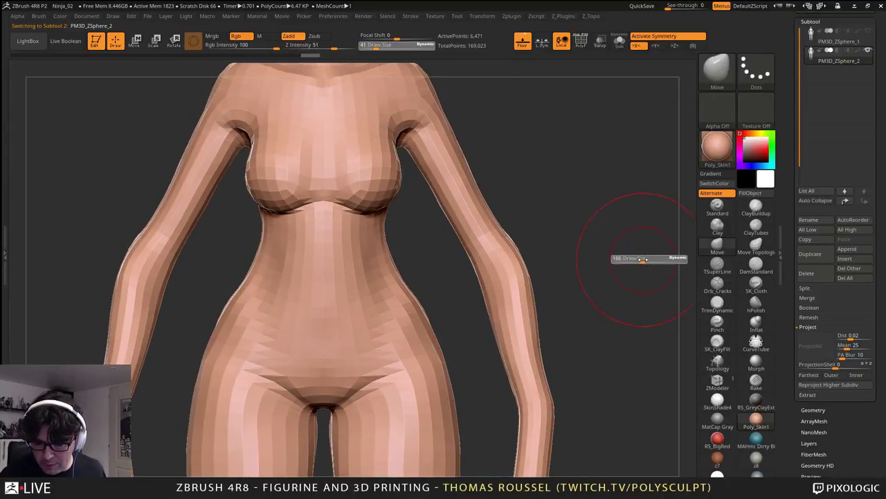
drag(430, 317, 422, 320)
mouse_move(385, 268)
mouse_down()
mouse_move(376, 266)
mouse_move(381, 284)
mouse_up()
- Refine the outer and inner silhouettes of the thighs from the front with the Move brush
alt+drag(420, 260, 373, 354)
alt+drag(435, 401, 448, 258)
drag(461, 385, 418, 245)
drag(458, 303, 455, 304)
drag(455, 335, 452, 337)
drag(451, 367, 439, 451)
mouse_move(352, 356)
shift+mouse_down()
mouse_move(362, 403)
mouse_move(355, 352)
shift+mouse_up()
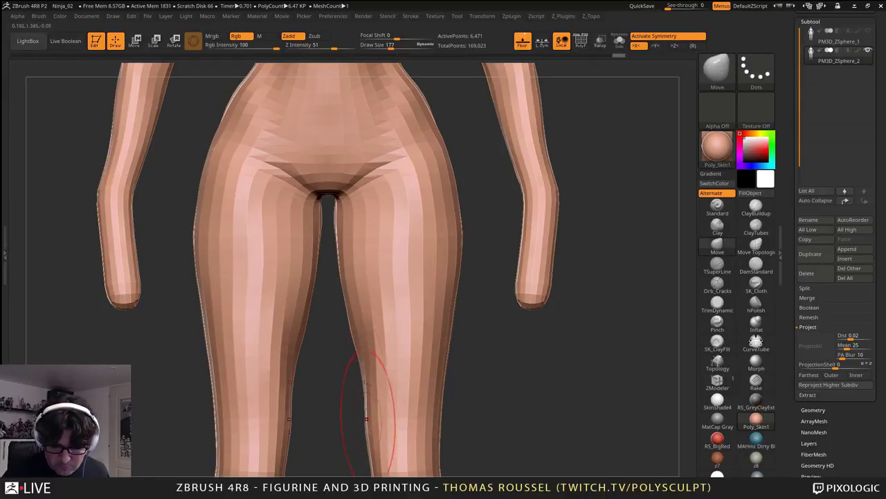
- Adjust the inner knee contours and pull in the outer calves with small Move strokes
alt+right_drag(410, 356, 425, 239)
drag(388, 312, 394, 319)
alt+right_drag(408, 367, 422, 286)
drag(406, 295, 411, 295)
drag(481, 308, 477, 311)
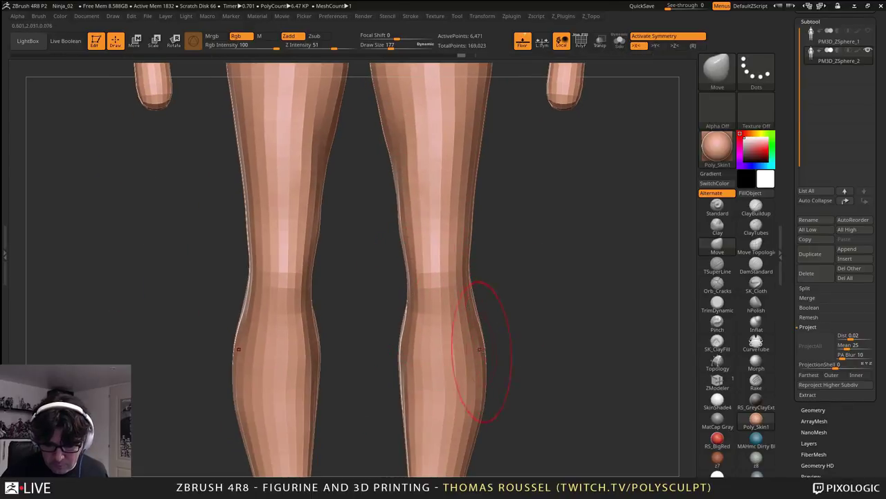
drag(482, 351, 477, 354)
- Shift the forearms slightly outward below the elbows with the Move brush
alt+right_drag(481, 161, 435, 403)
alt+right_drag(477, 242, 444, 371)
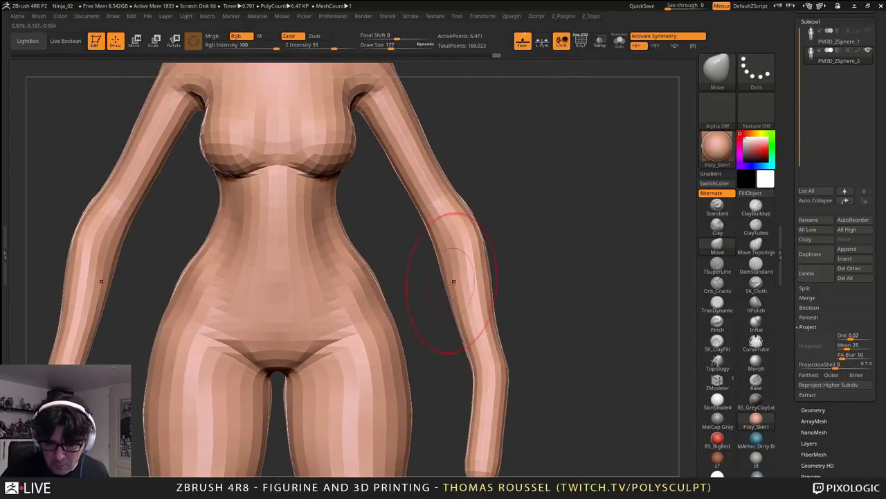
drag(454, 282, 460, 280)
drag(463, 312, 470, 311)
drag(480, 300, 487, 299)
- Reduce the draw size to 116 and narrow the sides of the waist from the front and back
mouse_move(350, 219)
alt+right_down()
mouse_move(412, 234)
mouse_move(414, 338)
alt+right_up()
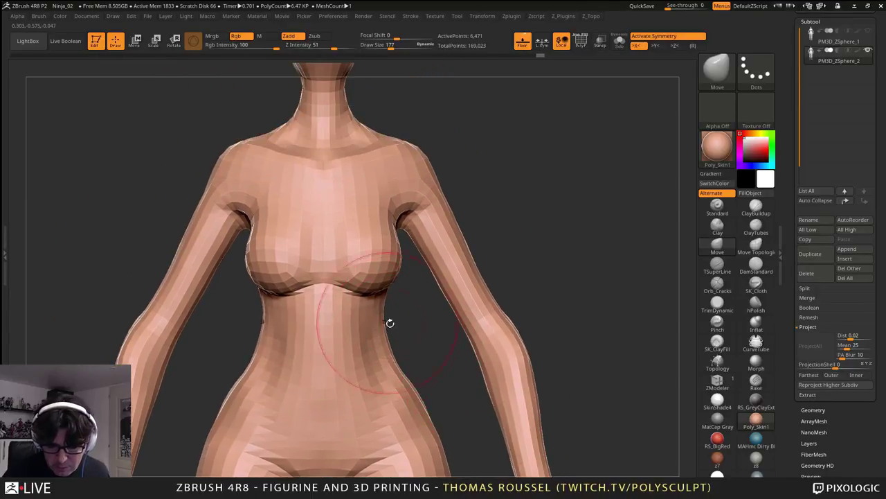
key(s)
drag(406, 346, 391, 360)
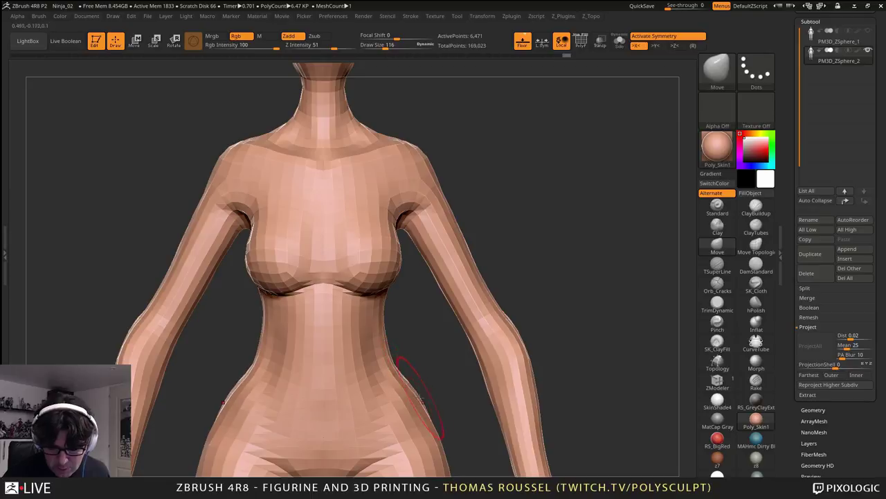
right_drag(397, 361, 336, 366)
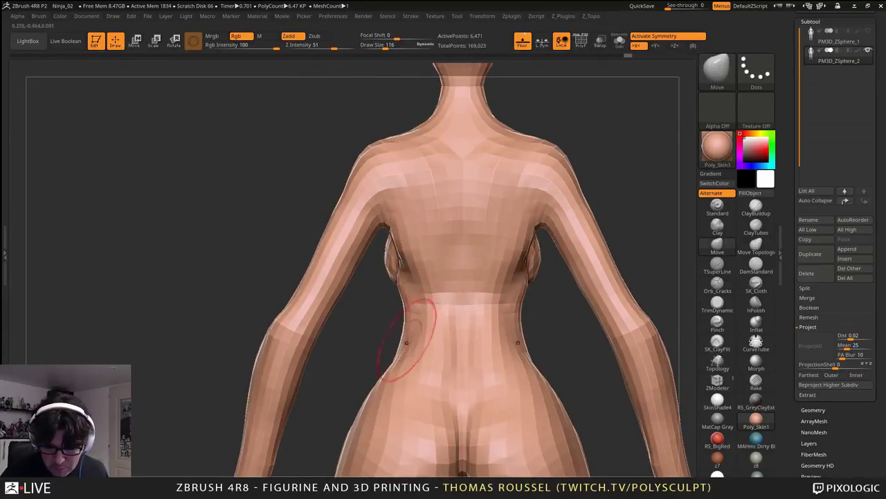
drag(406, 343, 413, 345)
- Reshape the upper thighs from a low front angle with the Move brush, raising the draw size to 126
alt+right_drag(416, 348, 464, 247)
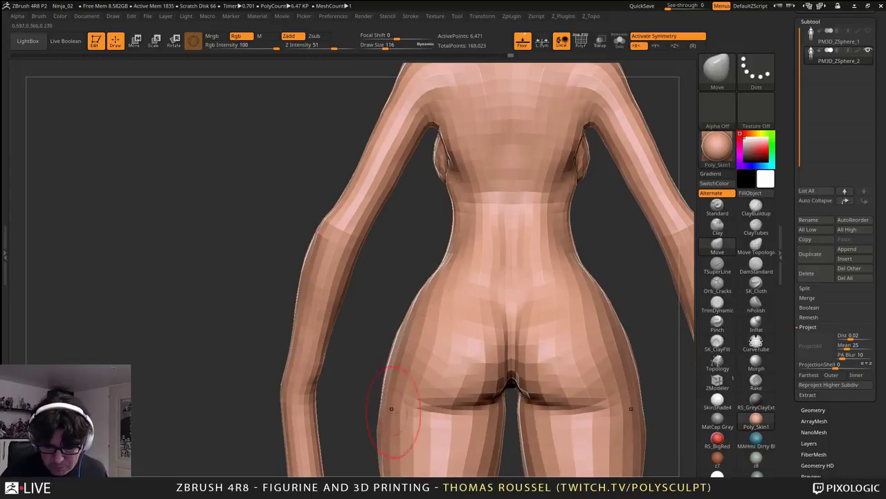
right_drag(392, 409, 491, 406)
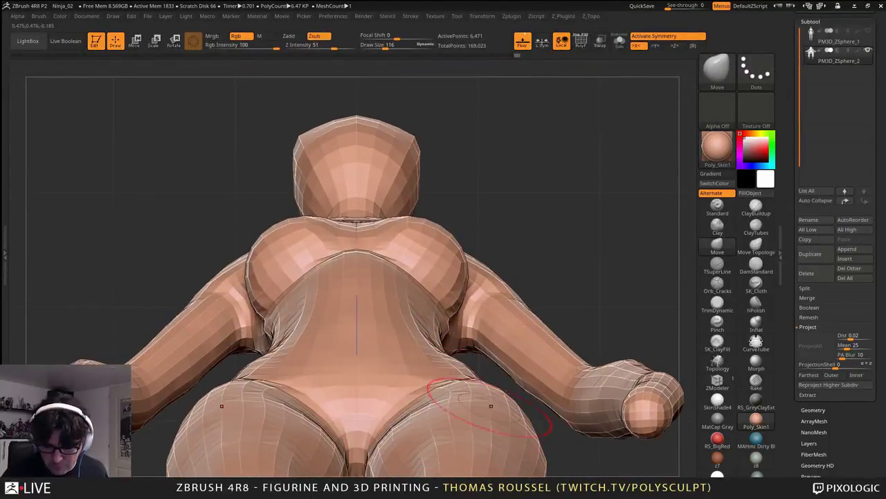
key(s)
drag(508, 394, 513, 395)
mouse_move(470, 406)
alt+right_down()
mouse_move(477, 380)
mouse_move(493, 375)
alt+right_up()
key(s)
drag(414, 393, 409, 394)
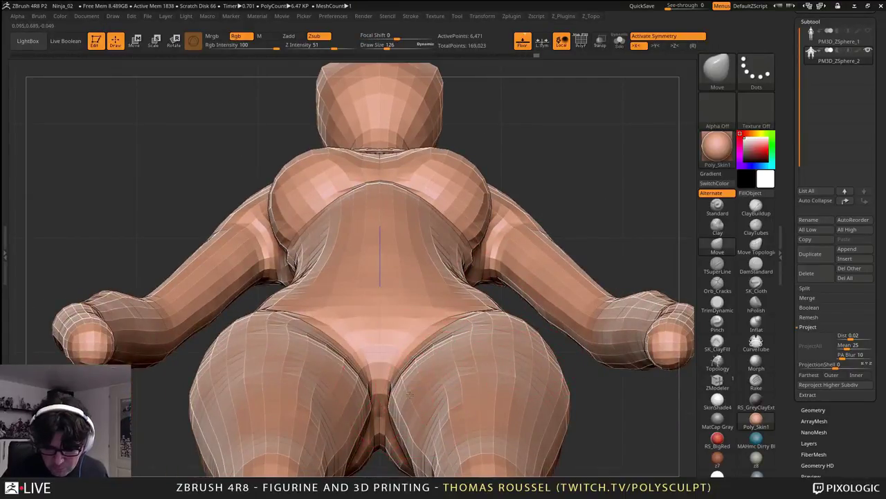
- Check the inner thighs from below and adjust the groin area from the front at draw size 87
mouse_move(413, 400)
right_down()
mouse_move(450, 370)
mouse_move(547, 397)
right_up()
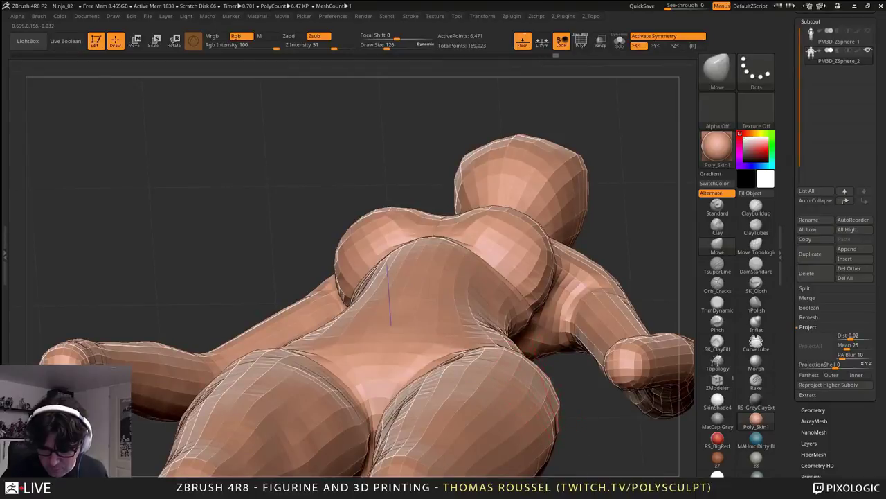
right_drag(539, 433, 532, 416)
key(space)
right_drag(518, 325, 463, 287)
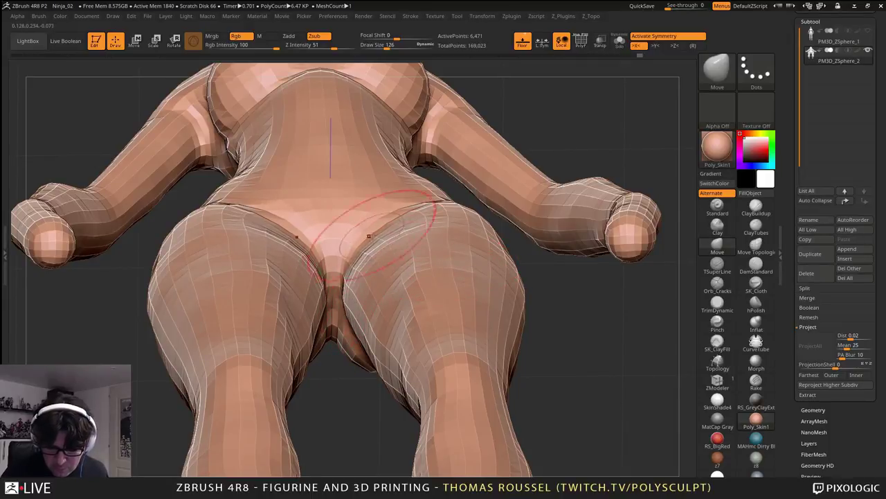
right_drag(369, 236, 370, 325)
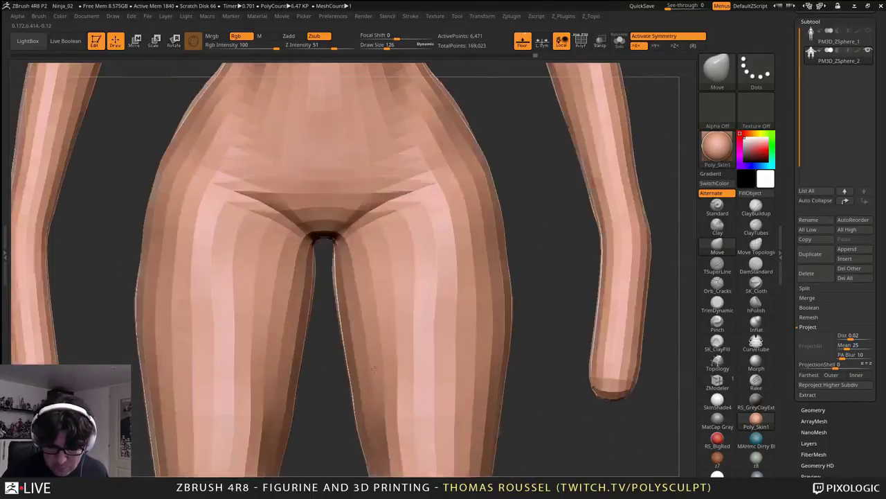
alt+right_drag(368, 272, 355, 338)
drag(355, 297, 349, 282)
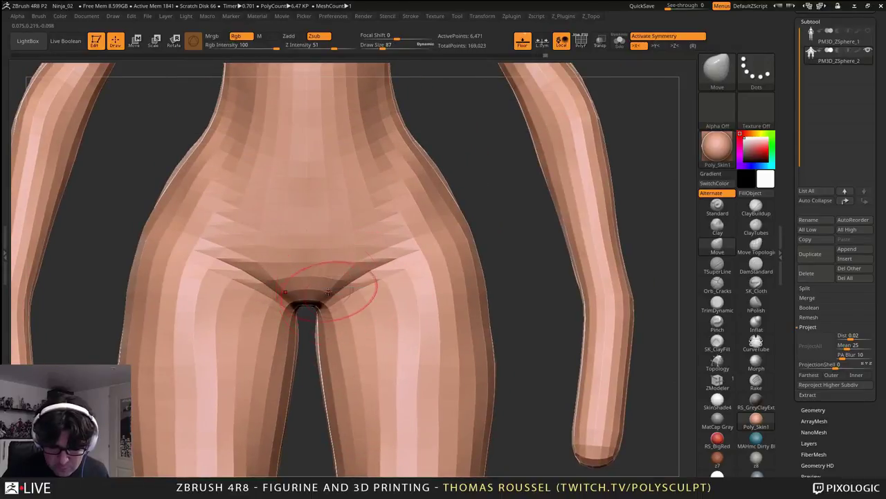
- Set the draw size to 72 and reshape the gluteal folds and the cleft between the buttocks from behind
mouse_move(349, 283)
right_down()
mouse_move(425, 211)
mouse_move(451, 214)
mouse_move(411, 248)
mouse_move(377, 232)
right_up()
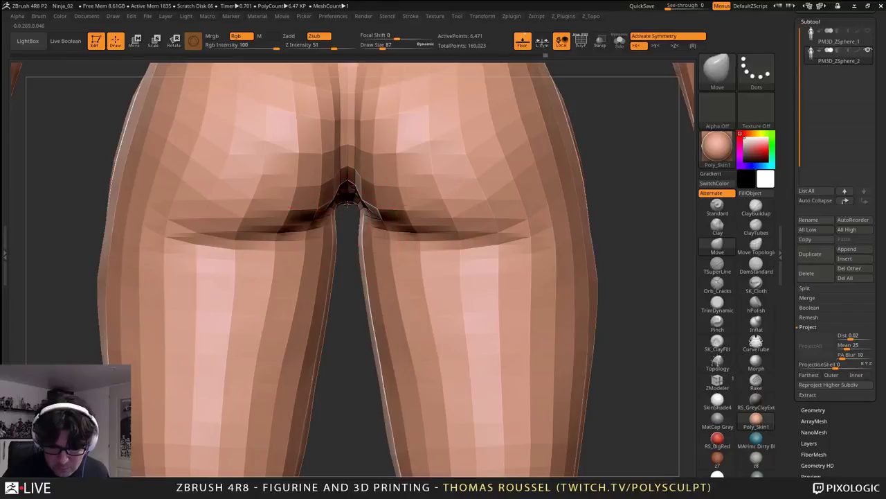
key(s)
mouse_move(386, 211)
mouse_down()
mouse_move(395, 210)
mouse_move(378, 212)
mouse_up()
key(s)
key(s)
mouse_move(434, 213)
mouse_down()
mouse_move(462, 245)
mouse_move(504, 242)
mouse_up()
mouse_move(511, 234)
right_down()
mouse_move(488, 216)
mouse_move(426, 253)
right_up()
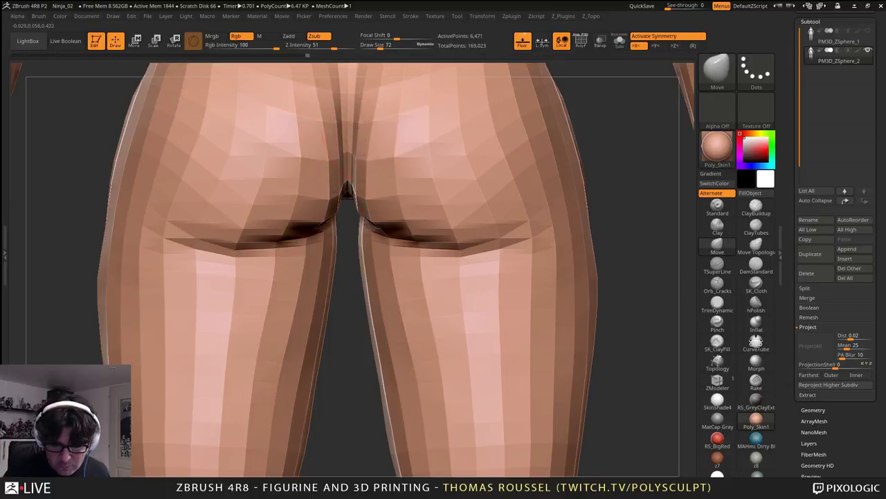
right_drag(341, 76, 342, 191)
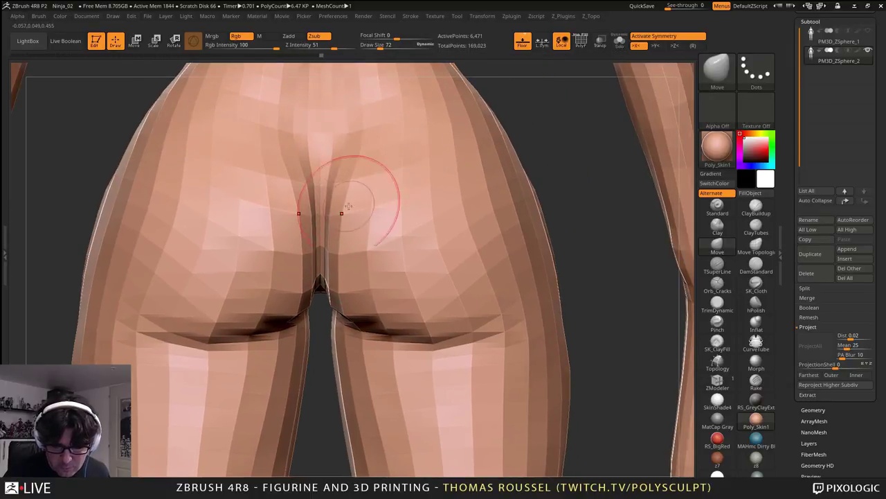
mouse_move(327, 251)
mouse_down()
mouse_move(322, 261)
mouse_move(344, 282)
mouse_up()
- Move the inner end of the gluteal fold toward the crotch from a low rear angle
mouse_move(392, 346)
right_down()
mouse_move(415, 339)
mouse_move(408, 335)
right_up()
mouse_move(331, 320)
right_down()
mouse_move(336, 228)
mouse_move(332, 339)
right_up()
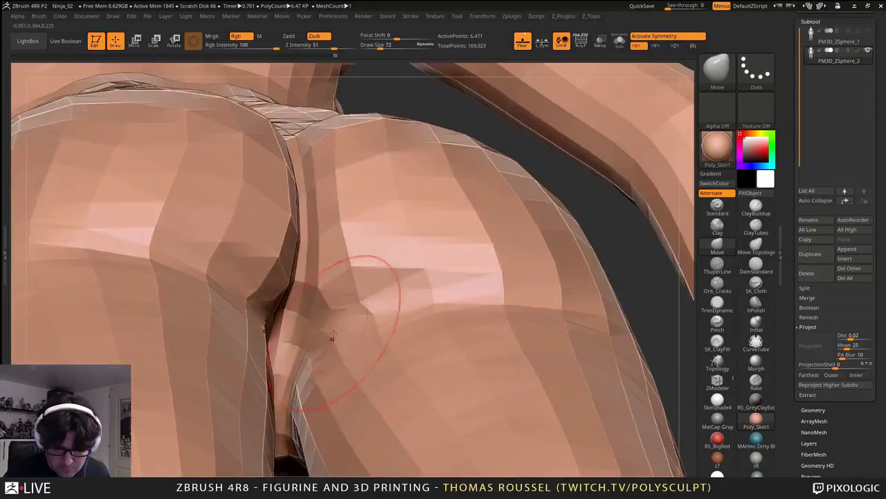
drag(332, 338, 298, 347)
mouse_move(346, 337)
right_down()
mouse_move(296, 344)
mouse_move(333, 441)
mouse_move(335, 367)
mouse_move(320, 378)
right_up()
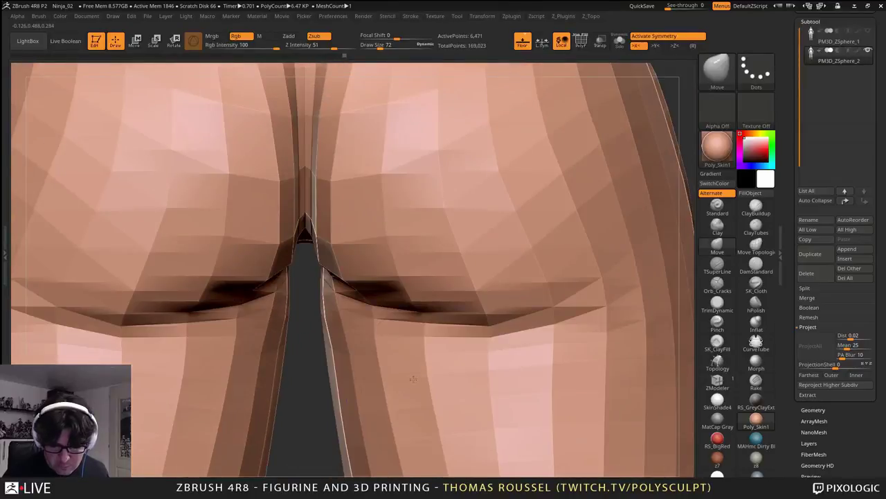
- Set the draw size to 19 and clean up the geometry where the buttocks meet the inner thighs
right_drag(492, 379, 420, 357)
right_drag(427, 304, 290, 270)
key(s)
drag(288, 269, 278, 268)
mouse_move(295, 273)
right_down()
mouse_move(275, 267)
mouse_move(303, 251)
mouse_move(367, 266)
right_up()
right_drag(340, 293, 331, 284)
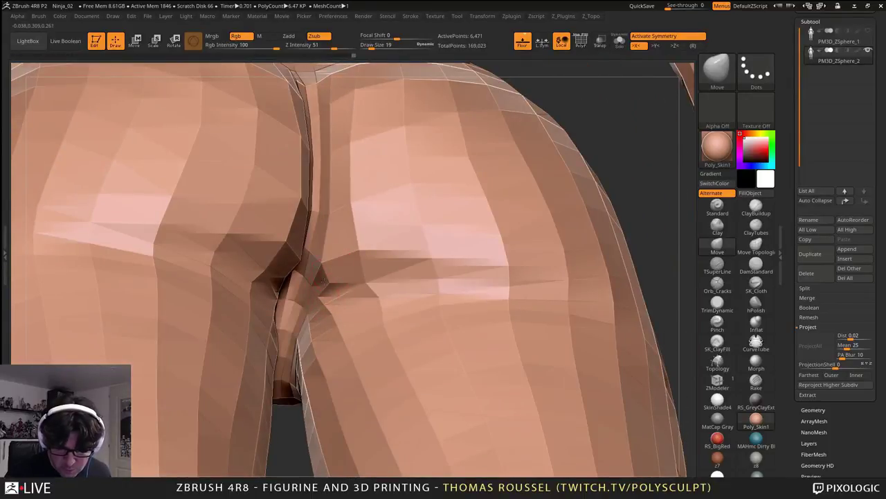
right_drag(371, 307, 361, 277)
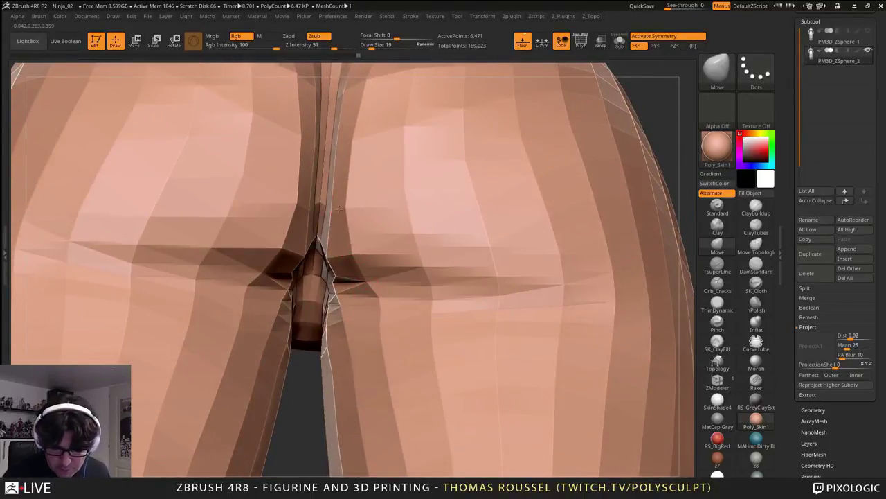
right_drag(324, 208, 299, 257)
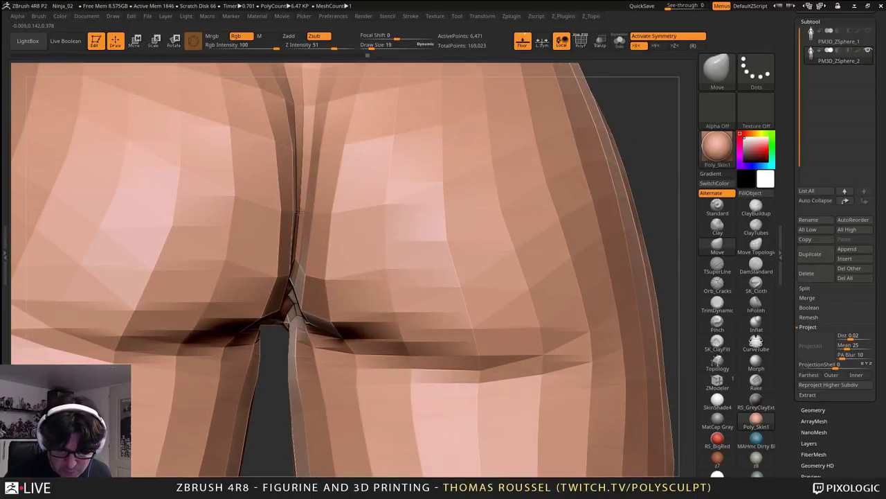
right_drag(331, 157, 320, 151)
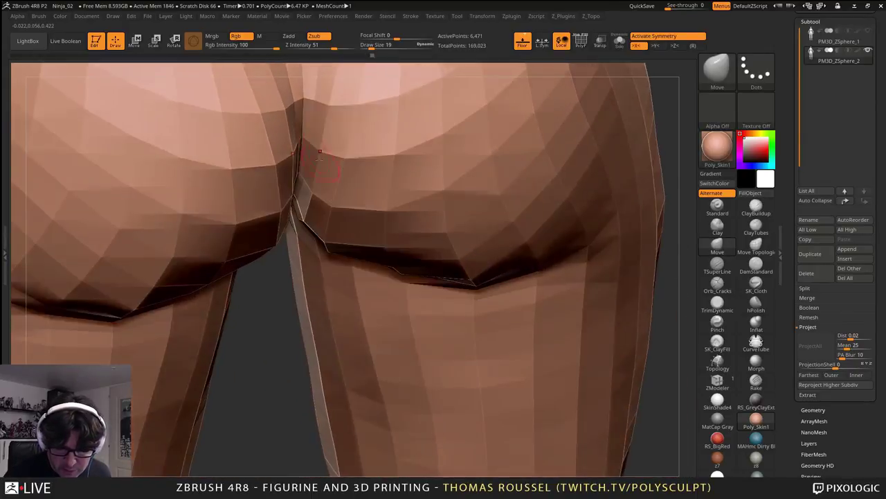
- Raise the draw size to 103 and reshape the sides of the abdomen from the side and front
right_drag(336, 265, 214, 284)
alt+right_drag(418, 277, 400, 316)
key(s)
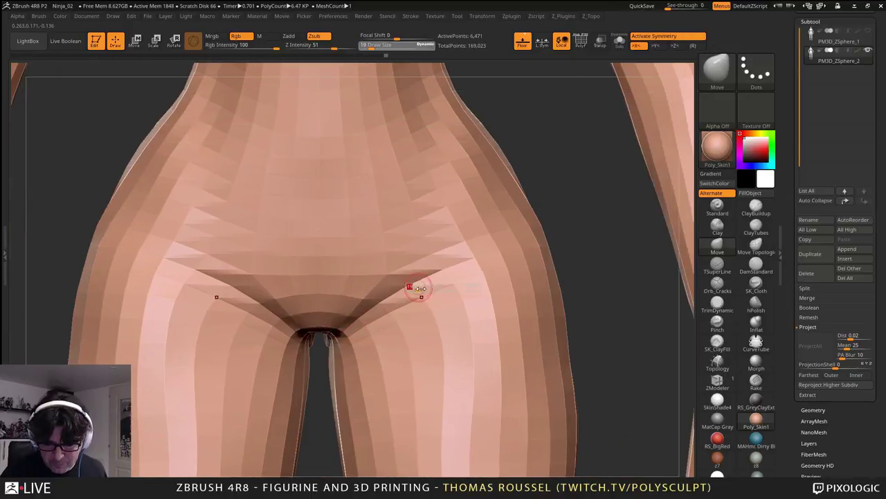
drag(415, 286, 436, 282)
mouse_move(437, 281)
alt+right_down()
mouse_move(401, 347)
mouse_move(377, 339)
mouse_move(359, 219)
alt+right_up()
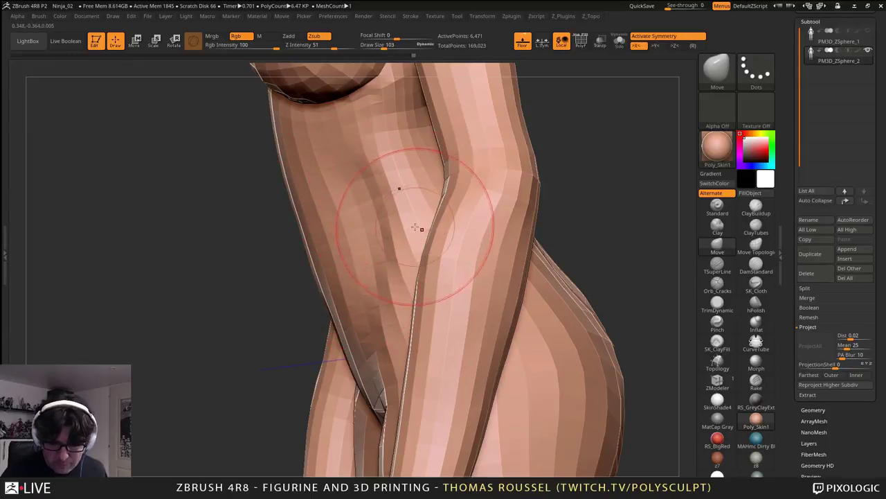
right_drag(416, 228, 350, 197)
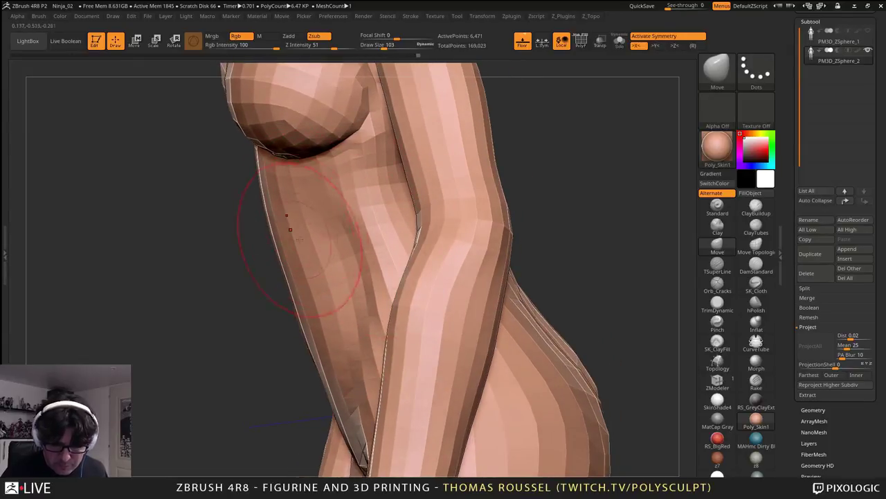
right_drag(300, 239, 326, 230)
mouse_move(303, 299)
right_down()
mouse_move(374, 253)
mouse_move(406, 251)
mouse_move(385, 274)
mouse_move(381, 244)
mouse_move(327, 237)
right_up()
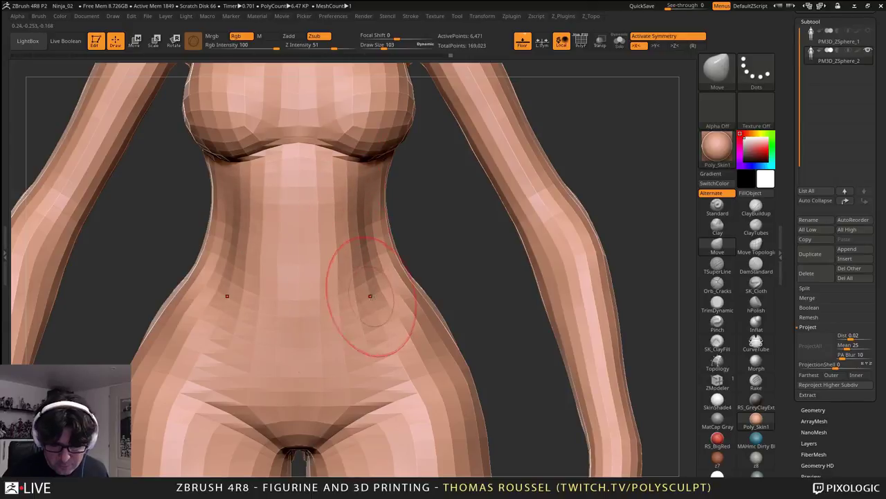
mouse_move(344, 296)
right_down()
mouse_move(355, 372)
mouse_move(486, 242)
right_up()
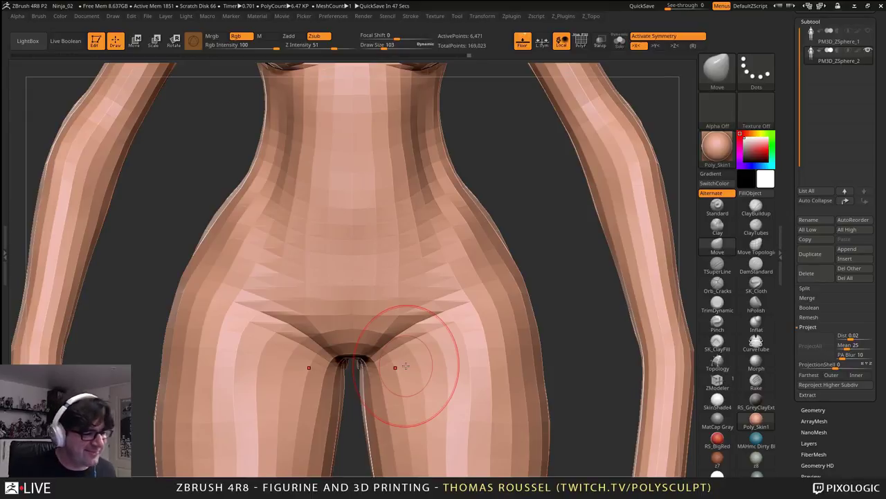
- Refine the belly's profile below the chest with Move strokes from the side and three-quarter views
ctrl+right_drag(493, 298, 474, 242)
right_drag(468, 331, 346, 338)
ctrl+right_drag(375, 232, 390, 273)
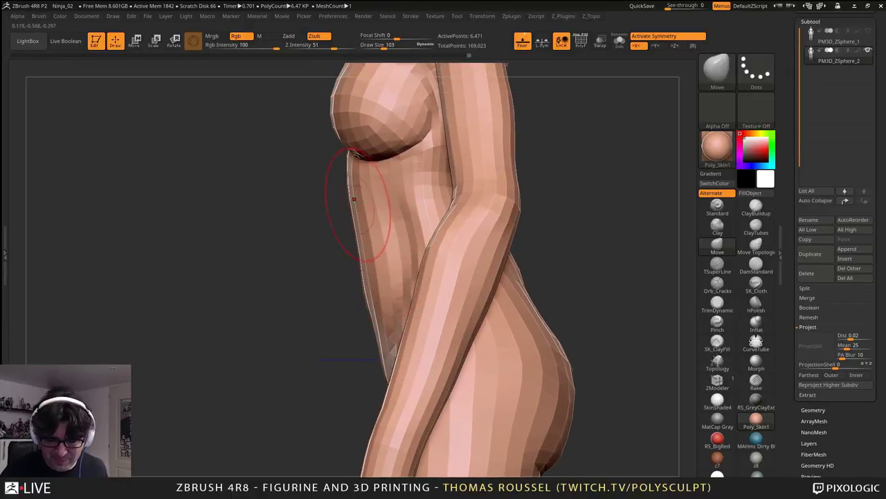
drag(356, 225, 375, 246)
right_drag(418, 245, 471, 237)
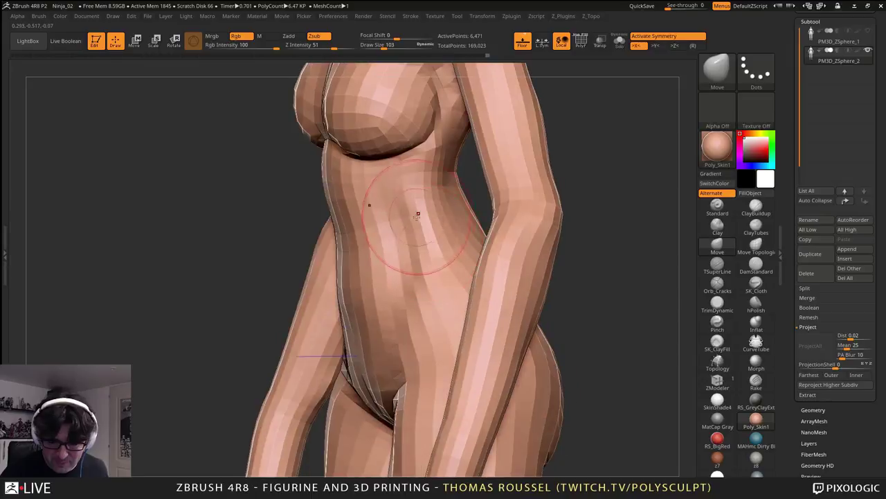
drag(371, 276, 361, 265)
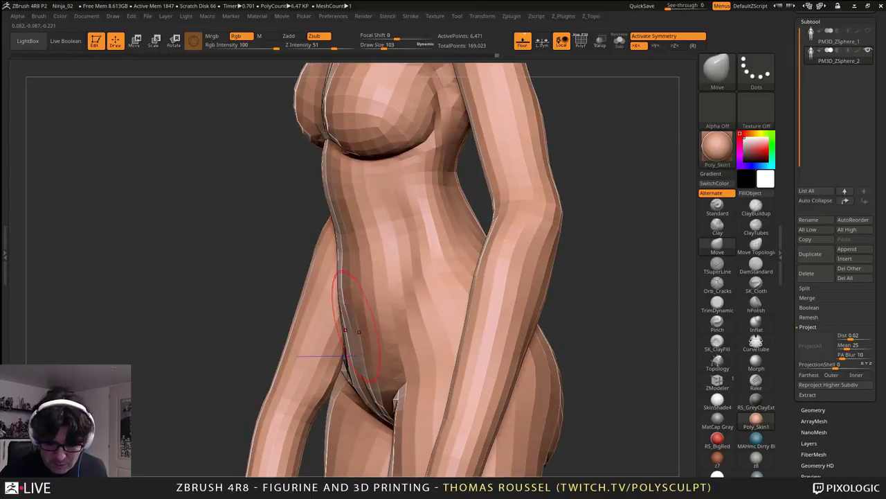
- Nudge the lower belly with the Move brush and set the draw size to 72
drag(371, 360, 375, 366)
mouse_move(346, 371)
right_down()
mouse_move(370, 363)
mouse_move(377, 315)
mouse_move(362, 410)
right_up()
key(s)
drag(362, 426, 335, 447)
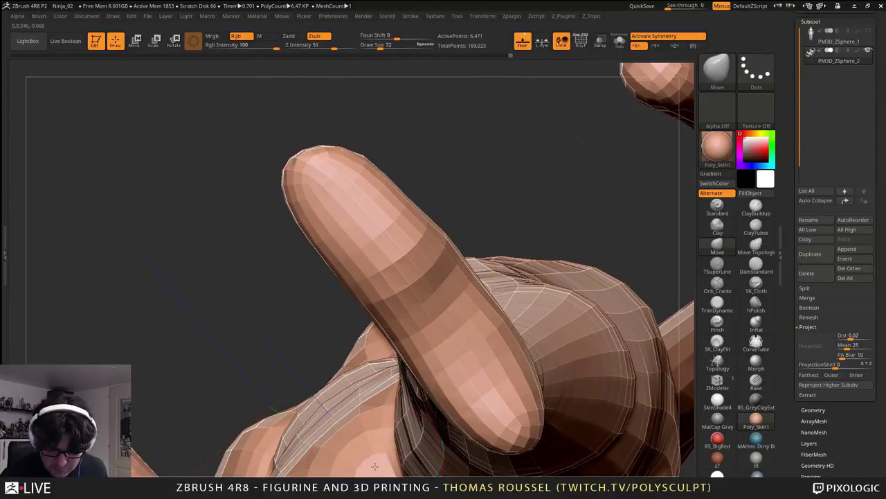
right_drag(375, 466, 331, 394)
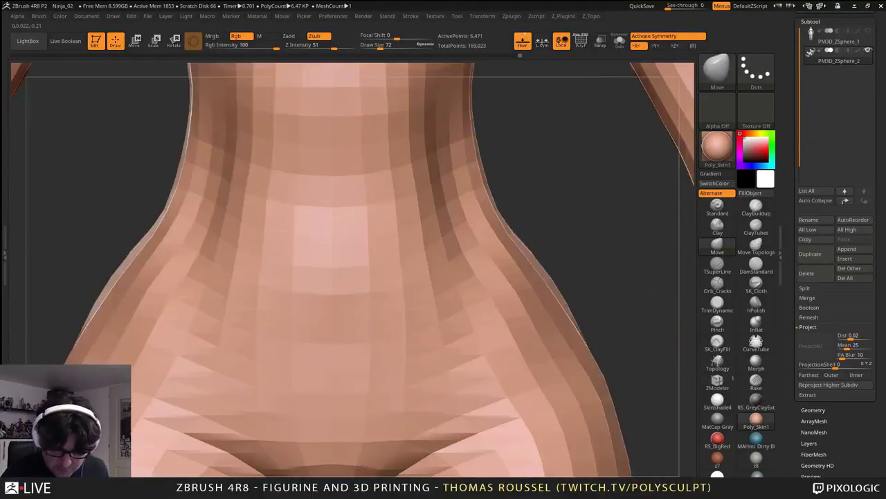
mouse_move(429, 298)
right_down()
mouse_move(394, 309)
mouse_move(421, 315)
right_up()
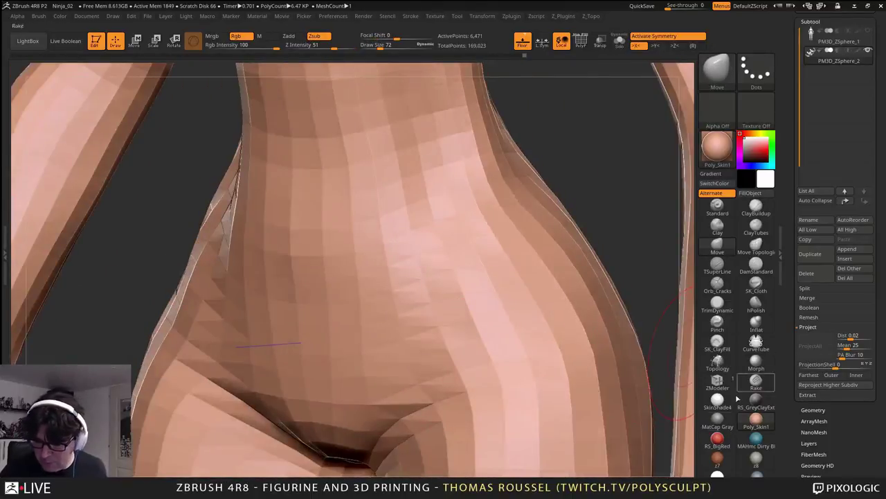
- Apply the RS_GreyClay material to the body and raise the mesh two subdivision levels
click(753, 401)
mouse_move(499, 381)
ctrl+right_down()
mouse_move(455, 319)
mouse_move(491, 317)
mouse_move(478, 350)
mouse_move(485, 333)
mouse_move(463, 316)
mouse_move(432, 194)
mouse_move(414, 223)
mouse_move(472, 329)
mouse_move(609, 345)
ctrl+right_up()
key(d)
key(d)
- Sculpt the hip bones and lower abdominal sides with ClayBuildup, smoothing the strokes into the surface
click(756, 208)
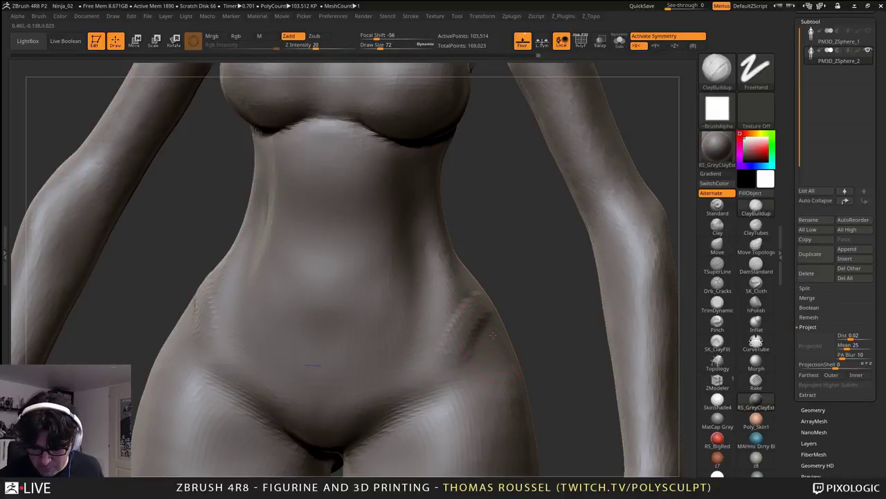
mouse_move(483, 372)
shift+mouse_down()
mouse_move(458, 338)
mouse_move(435, 390)
mouse_move(479, 316)
mouse_move(471, 305)
mouse_move(431, 368)
shift+mouse_up()
alt+drag(509, 225, 526, 178)
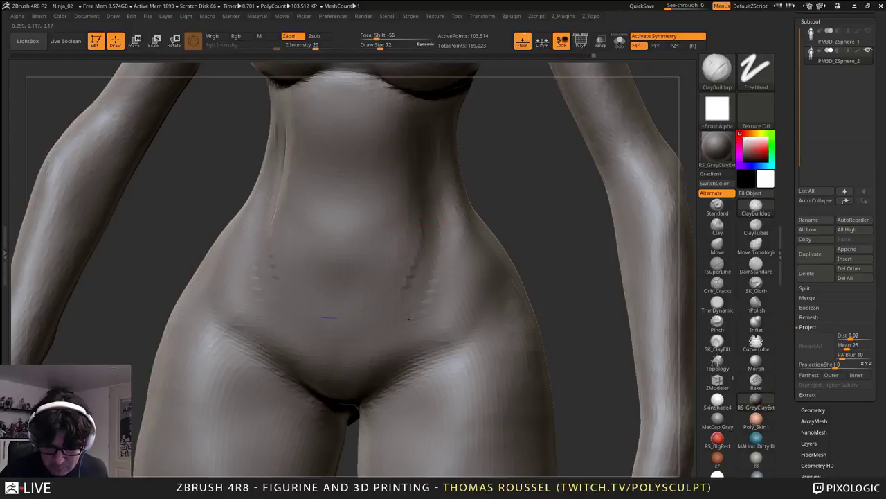
mouse_move(408, 318)
shift+mouse_down()
mouse_move(419, 280)
mouse_move(414, 294)
shift+mouse_up()
mouse_move(408, 305)
right_down()
mouse_move(411, 286)
mouse_move(447, 275)
right_up()
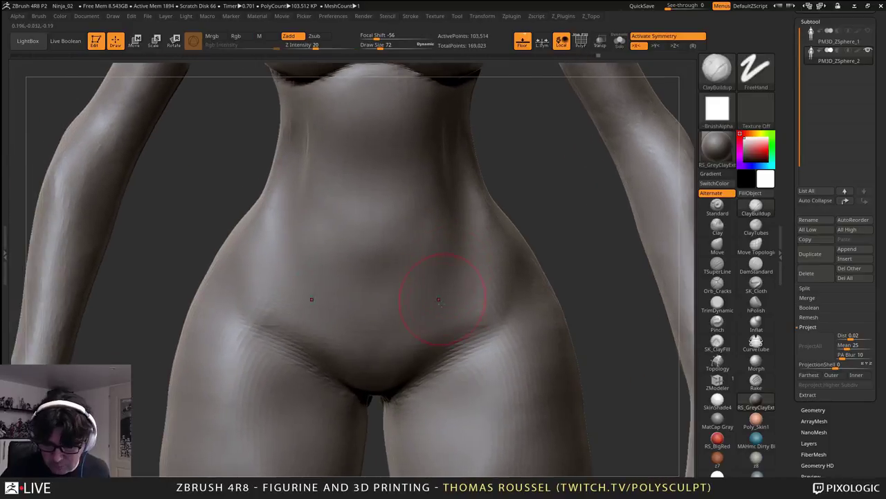
- Carve a vertical midline groove from below the chest down to the navel with the DamStandard brush
click(756, 264)
mouse_move(374, 122)
mouse_down()
mouse_move(373, 282)
mouse_move(374, 178)
mouse_up()
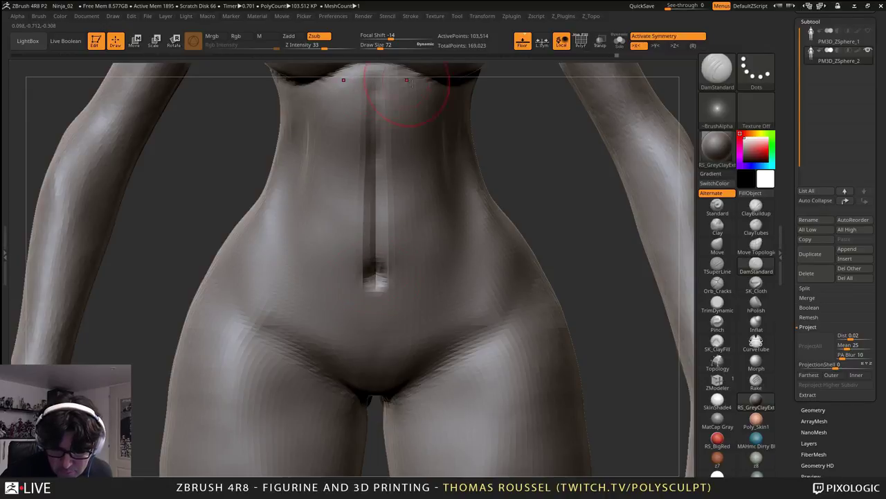
alt+right_drag(408, 82, 364, 167)
right_drag(409, 257, 350, 248)
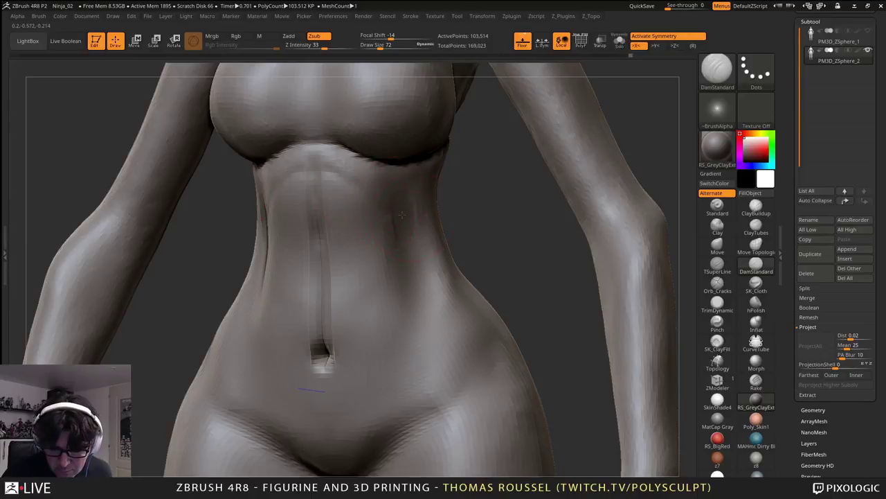
- Carve the rib cage arch under the breasts, then smooth and recut the abdominal midline above the navel
drag(376, 200, 322, 182)
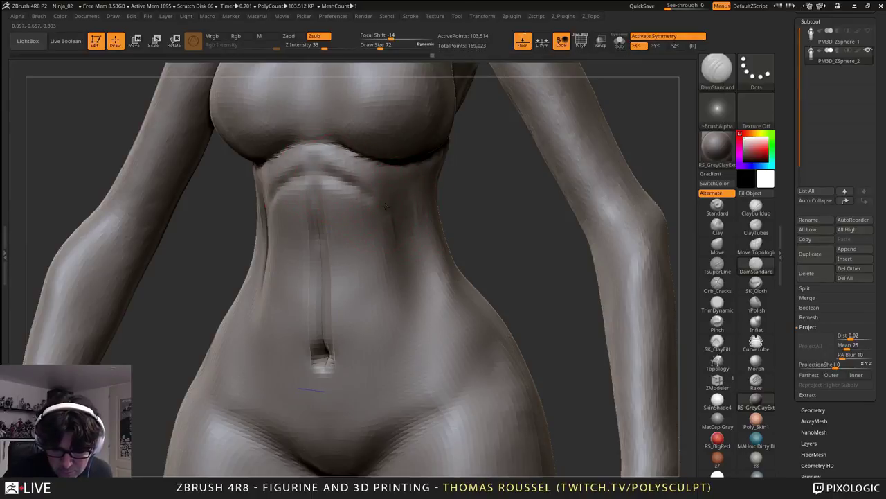
key(shift)
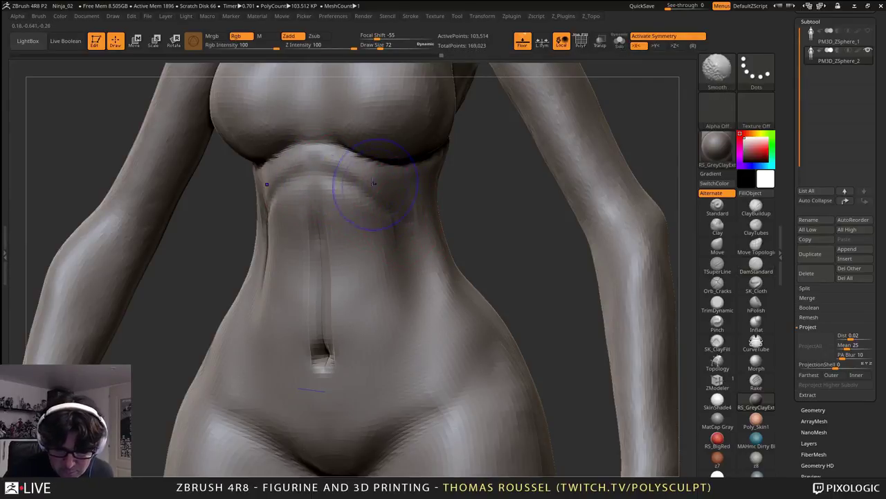
mouse_move(331, 234)
shift+mouse_down()
mouse_move(329, 342)
mouse_move(336, 324)
shift+mouse_up()
right_drag(378, 362, 325, 297)
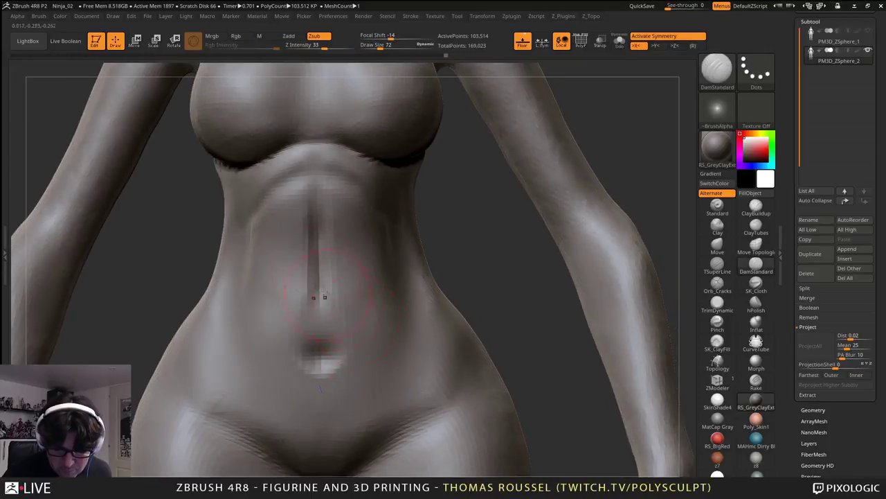
mouse_move(319, 320)
mouse_down()
mouse_move(320, 360)
mouse_move(318, 235)
mouse_up()
- Deepen the groin creases with DamStandard and smooth their transition into the inner thighs
alt+right_drag(351, 473, 359, 396)
drag(350, 390, 418, 347)
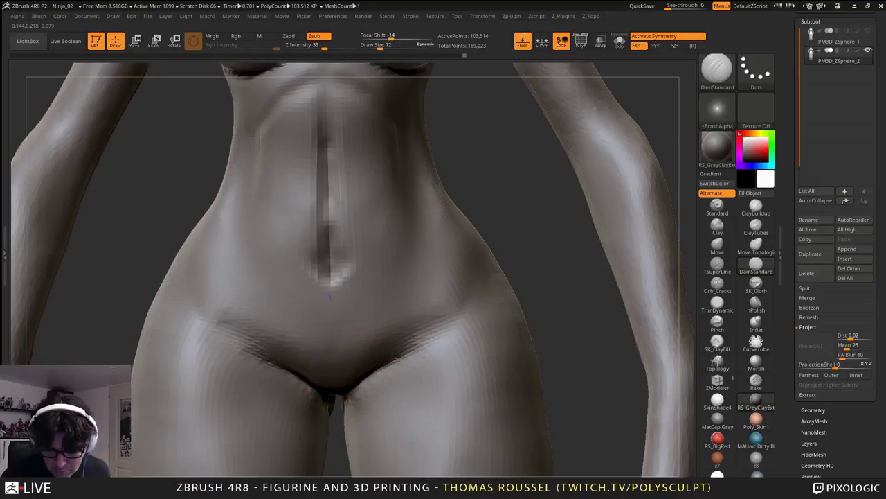
shift+drag(373, 367, 362, 376)
mouse_move(384, 383)
alt+right_down()
mouse_move(390, 309)
mouse_move(405, 311)
alt+right_up()
alt+right_drag(421, 342, 396, 319)
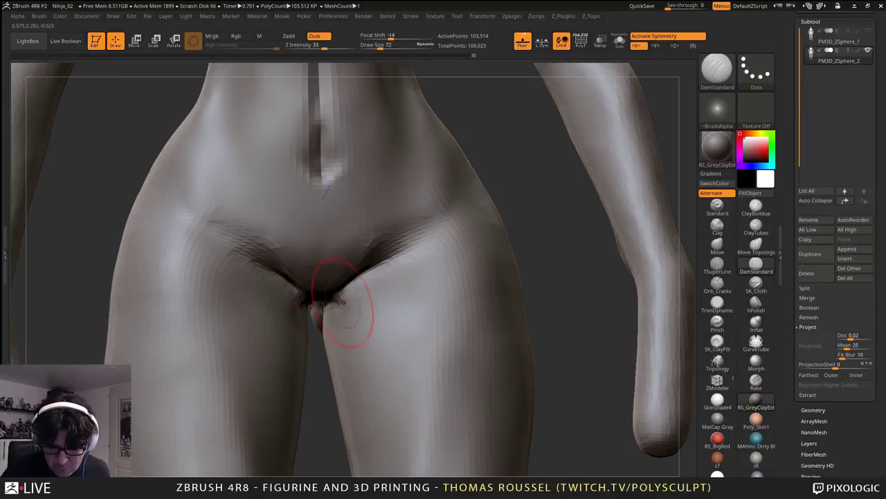
shift+drag(342, 302, 348, 332)
- Carve a diagonal muscle line from the hip to the inner knee on the front thighs and soften it
mouse_move(388, 332)
ctrl+right_down()
mouse_move(478, 270)
mouse_move(457, 217)
ctrl+right_up()
drag(443, 230, 397, 466)
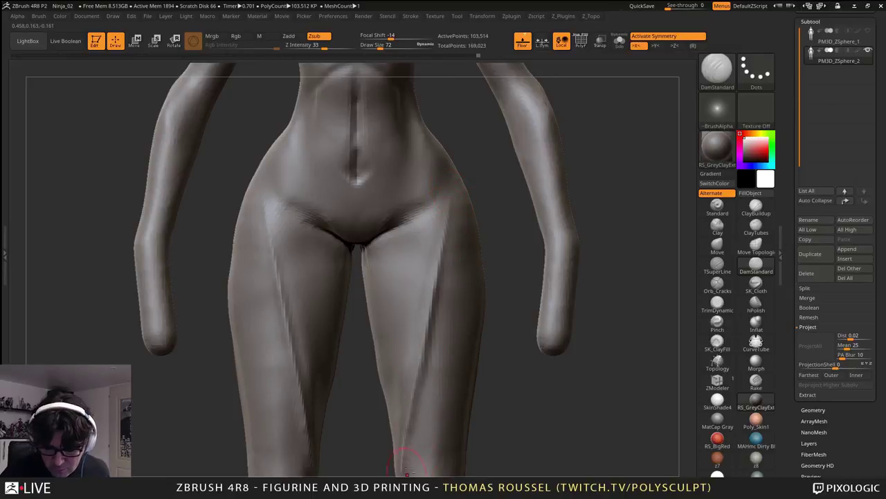
shift+drag(392, 428, 441, 258)
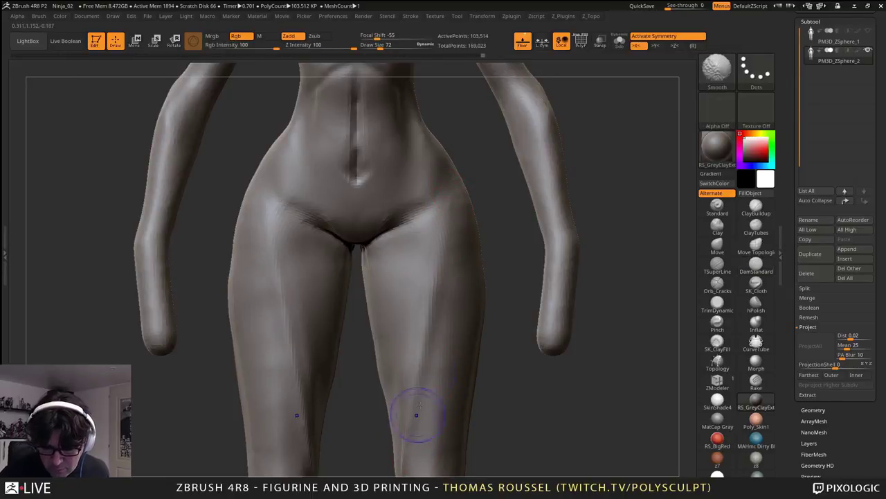
alt+right_drag(447, 367, 432, 338)
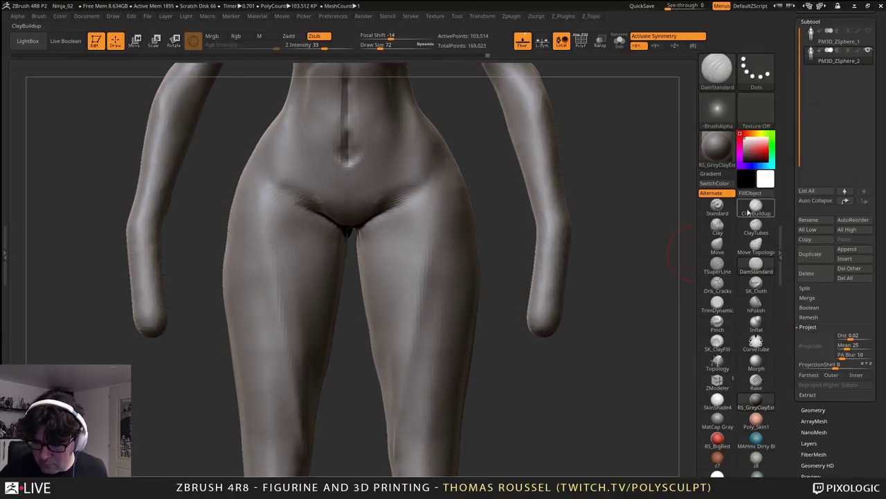
- Build up the front thigh muscles with ClayBuildup, then smooth the thighs and the groin creases
click(752, 209)
mouse_move(437, 281)
mouse_down()
mouse_move(422, 439)
mouse_move(420, 403)
mouse_up()
drag(430, 368, 432, 410)
shift+right_drag(435, 408, 443, 406)
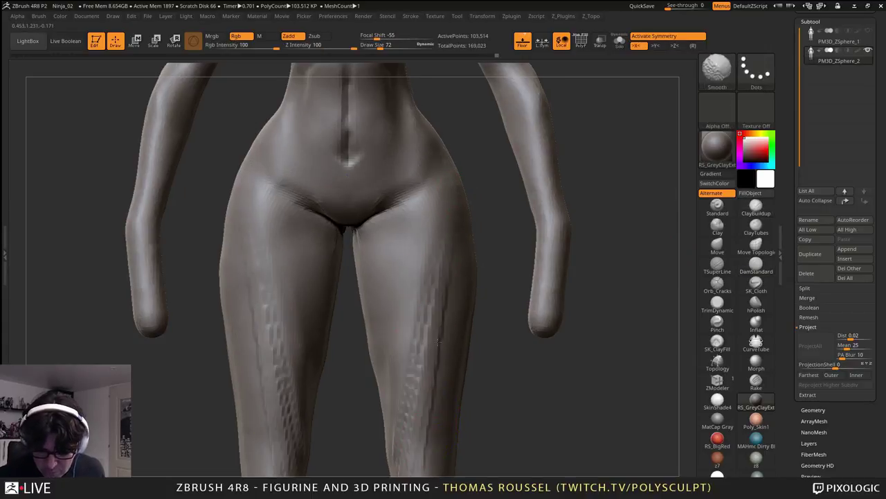
shift+drag(441, 312, 412, 413)
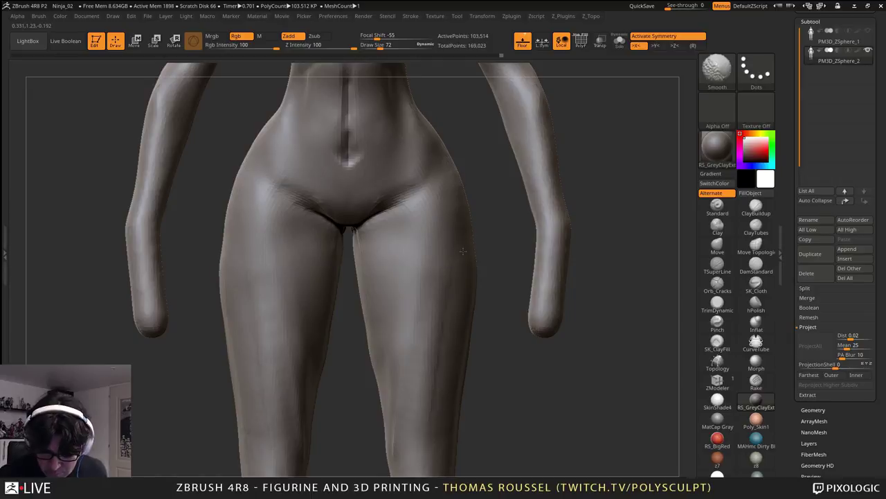
shift+drag(398, 238, 392, 192)
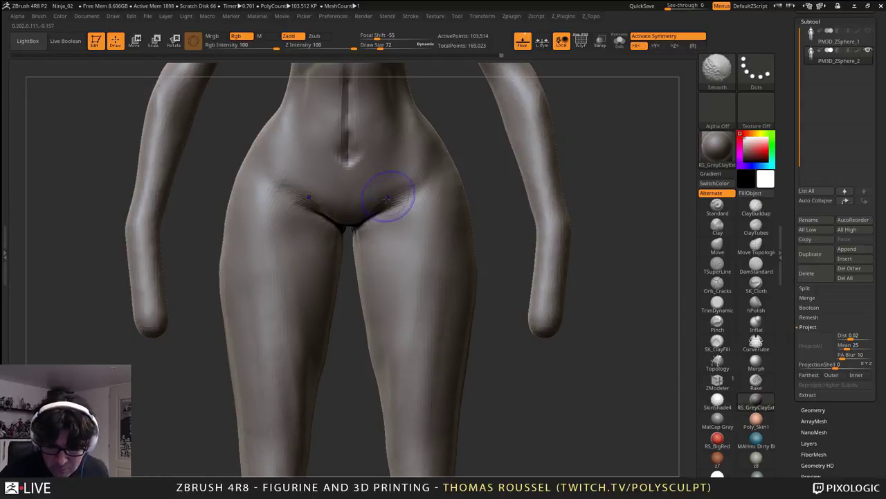
- Drop two subdivision levels and pull in the outer hips with the Move brush at draw size 200
mouse_move(435, 188)
alt+right_down()
mouse_move(384, 290)
mouse_move(417, 301)
alt+right_up()
key(shift+d)
key(shift+d)
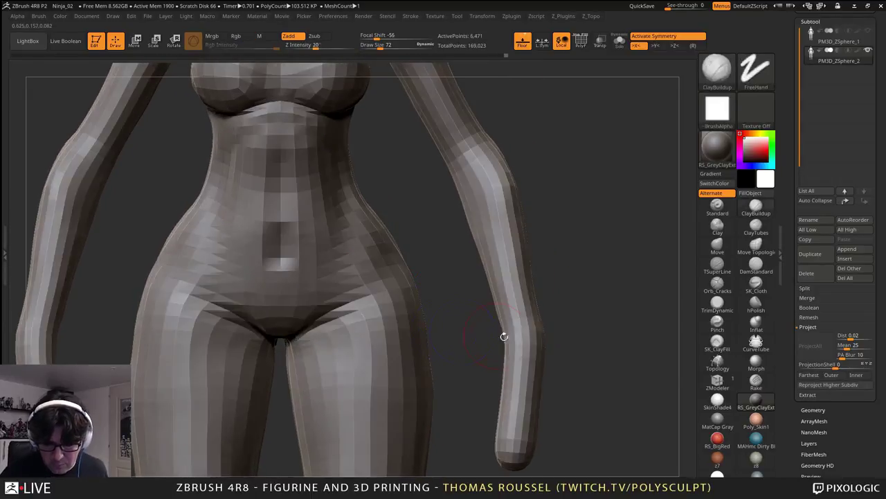
click(718, 244)
key(s)
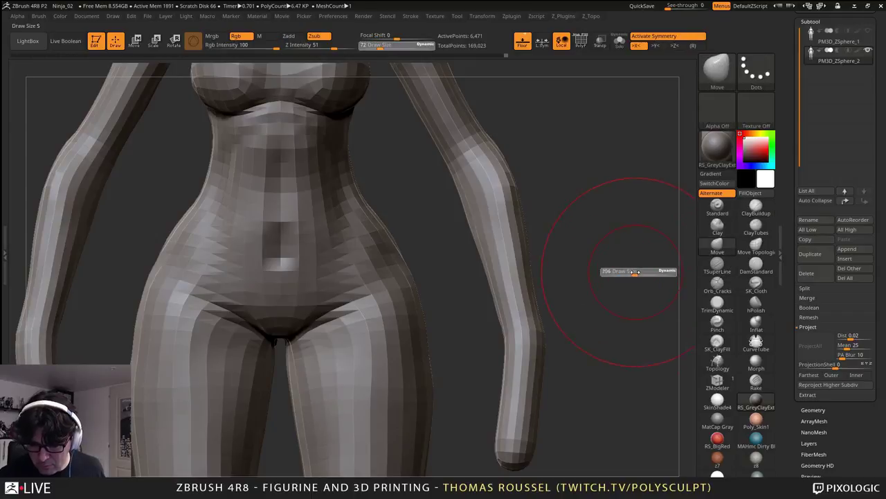
drag(635, 272, 634, 271)
drag(423, 299, 415, 299)
drag(395, 243, 390, 241)
drag(430, 347, 426, 351)
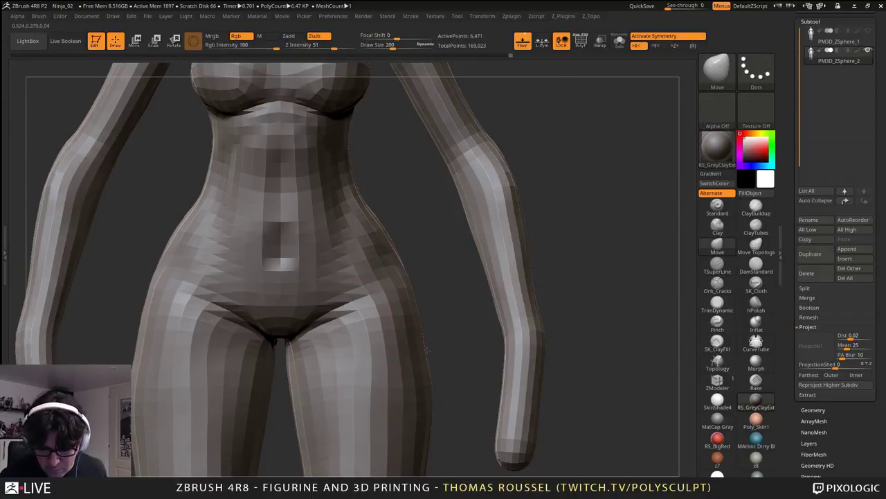
- Slim the outer contour of the thighs with Move strokes from the front
alt+right_drag(434, 416, 467, 264)
drag(466, 261, 457, 263)
drag(454, 339, 443, 385)
alt+right_drag(459, 226, 424, 297)
drag(424, 299, 419, 304)
drag(418, 417, 412, 421)
- Refine the outer curve running from the hips into the mid thighs
alt+right_drag(399, 270, 402, 338)
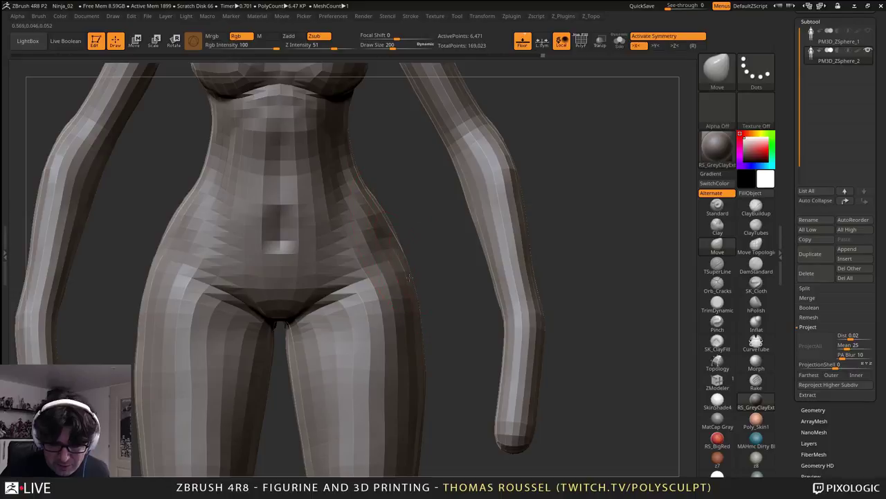
drag(419, 313, 415, 316)
alt+right_drag(427, 347, 434, 239)
drag(420, 304, 416, 308)
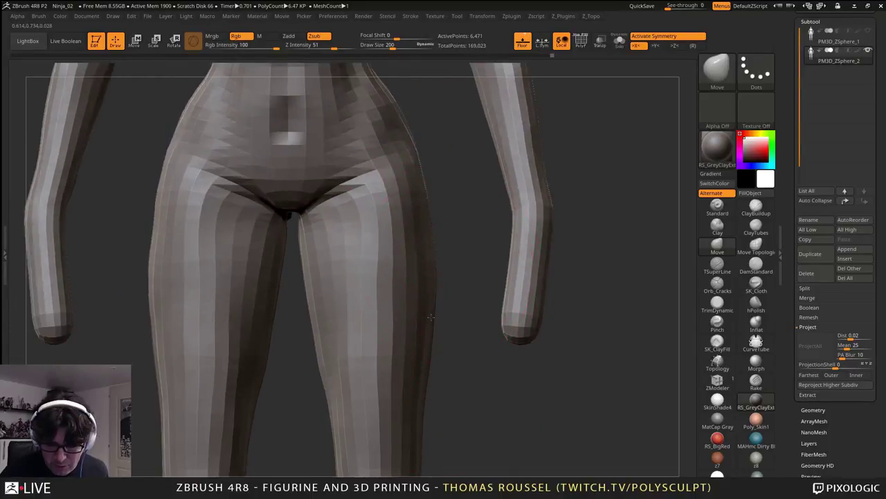
drag(419, 338, 416, 343)
- Slim the outer thighs down to the knees and push in the inner calf contour from the front
right_drag(414, 378, 449, 275)
drag(450, 318, 447, 323)
drag(446, 354, 443, 358)
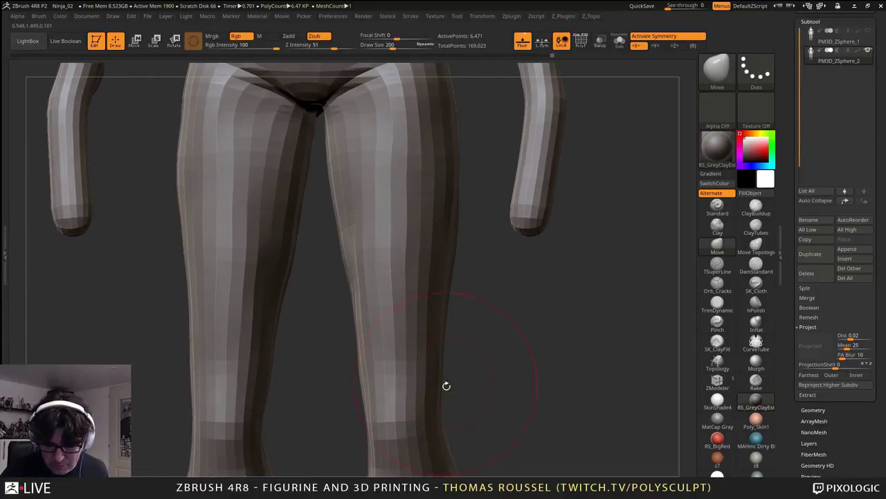
right_drag(447, 388, 445, 412)
drag(445, 411, 441, 416)
alt+right_drag(442, 416, 444, 265)
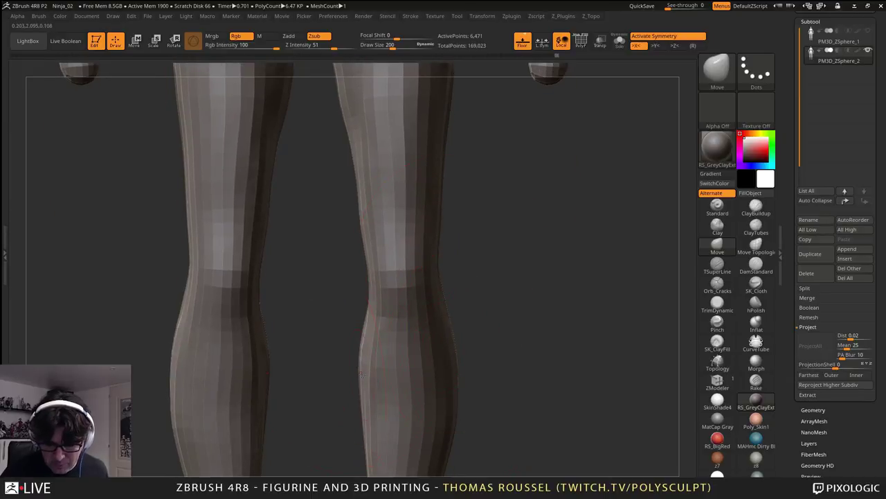
drag(360, 379, 368, 380)
alt+right_drag(380, 317, 367, 257)
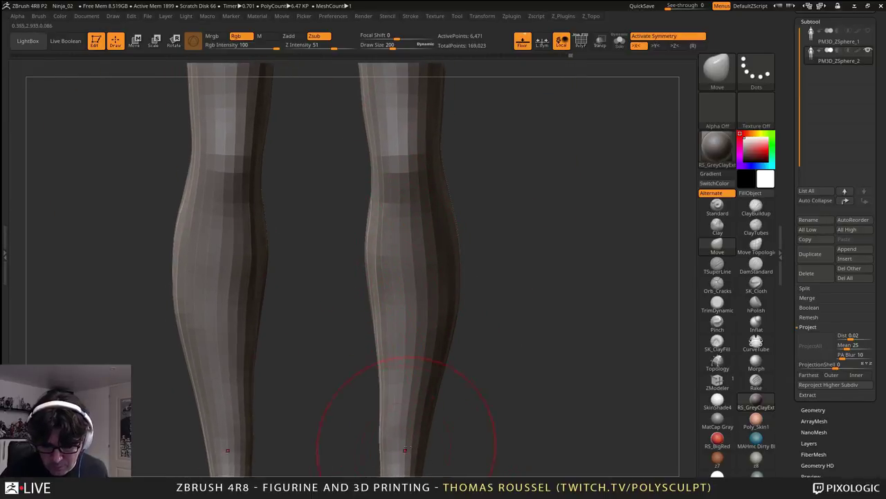
- Adjust the outer contour of the leg with a small Move stroke from the rear
right_drag(446, 257, 475, 267)
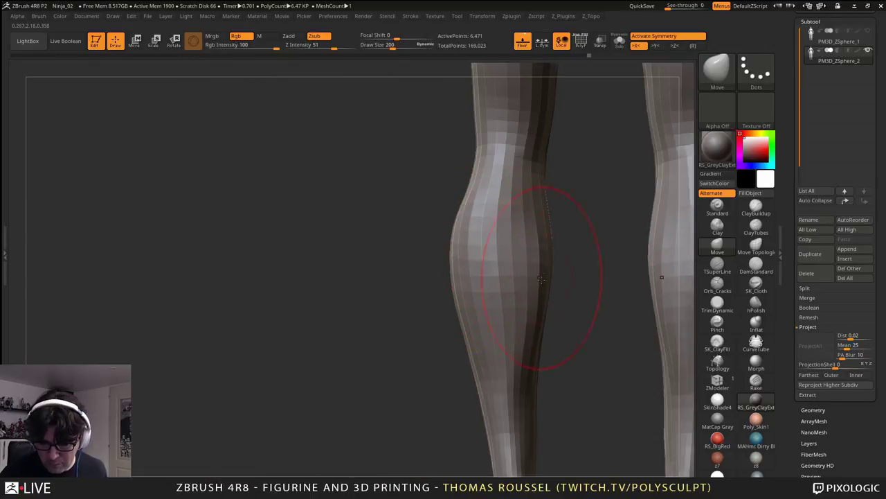
right_drag(534, 416, 468, 441)
drag(412, 251, 409, 251)
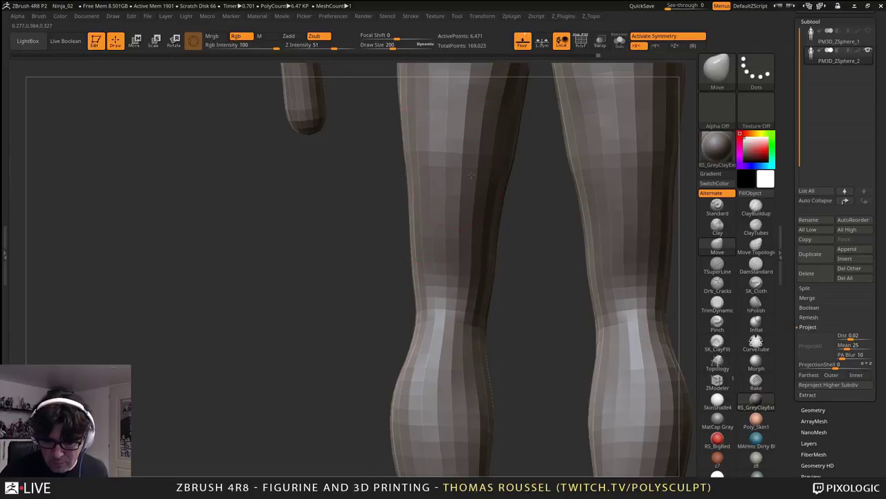
- Reshape the upper back, trapezius slope and outer upper arms with Move strokes from the rear
alt+right_drag(454, 156, 429, 281)
alt+right_drag(547, 92, 396, 409)
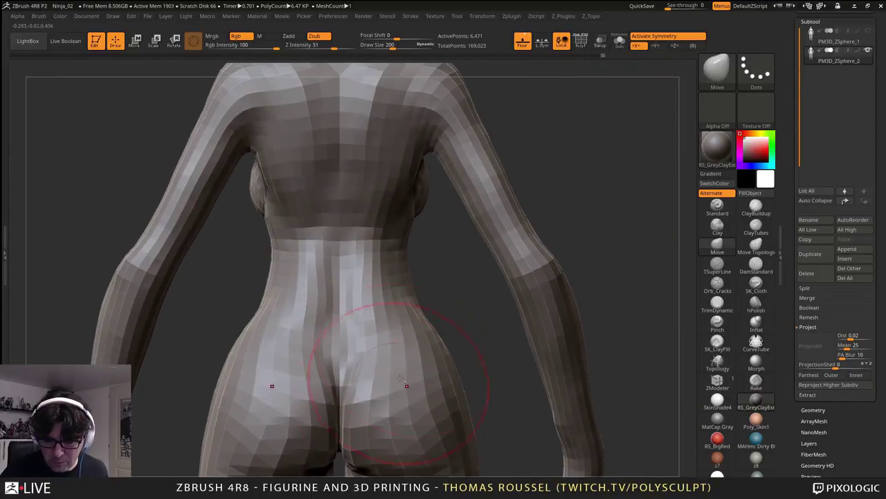
right_drag(447, 338, 480, 317)
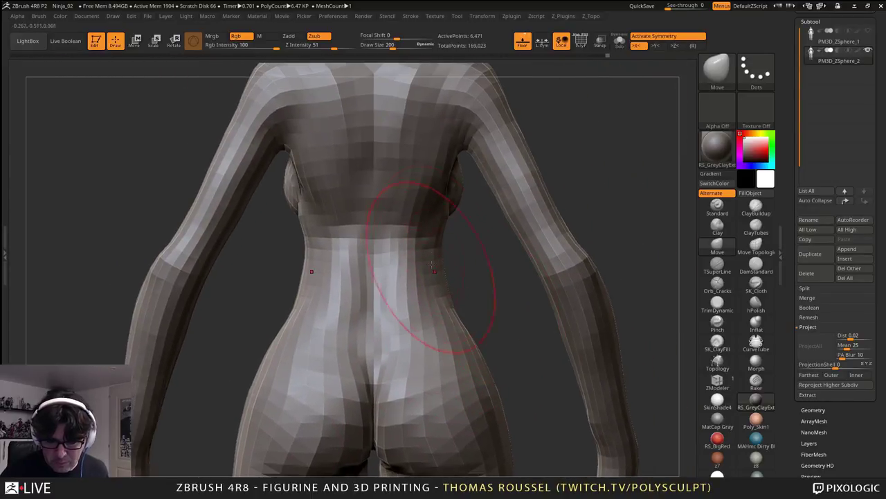
alt+right_drag(454, 159, 410, 304)
drag(430, 242, 437, 237)
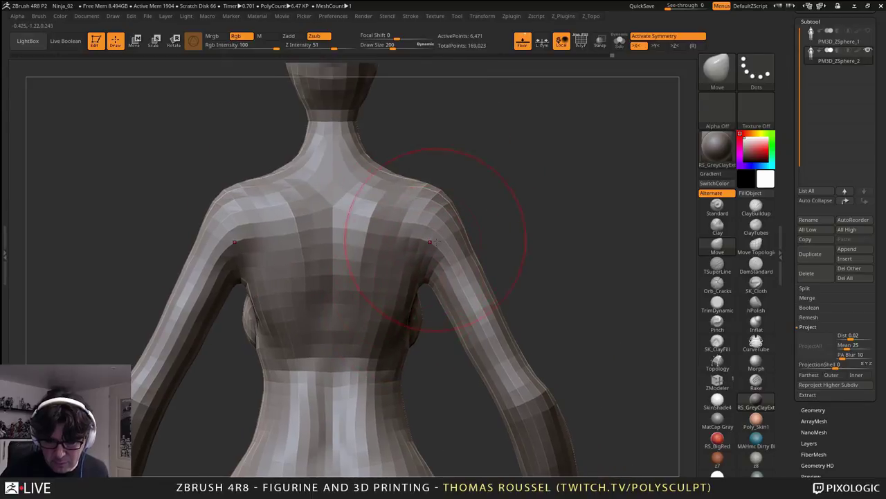
alt+right_drag(439, 232, 441, 198)
mouse_move(382, 146)
mouse_down()
mouse_move(380, 155)
mouse_move(428, 166)
mouse_up()
drag(460, 216, 453, 219)
drag(501, 302, 494, 306)
- Set the draw size to 121 and refine the top of the shoulders from the back
key(s)
drag(426, 167, 395, 155)
right_drag(465, 201, 456, 208)
drag(426, 167, 423, 171)
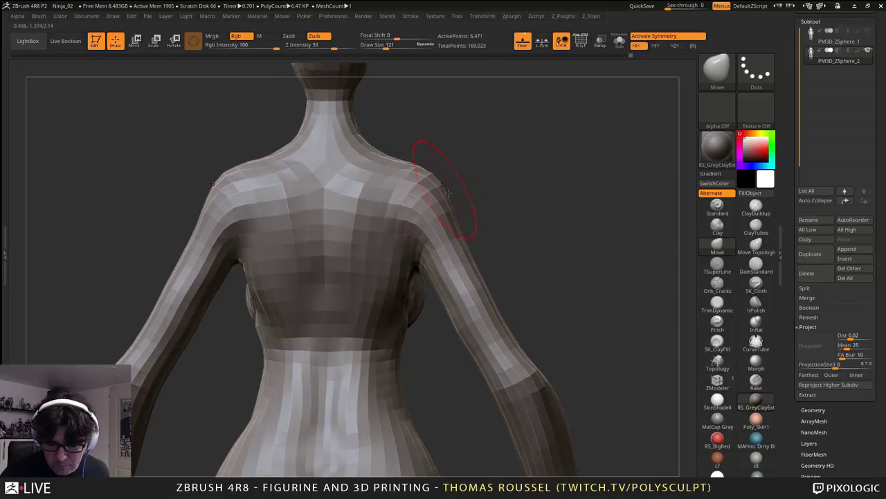
- Adjust the outer contours of the upper arm, elbow and forearm from the rear view
alt+right_drag(508, 273, 511, 197)
drag(499, 226, 505, 223)
drag(552, 315, 556, 314)
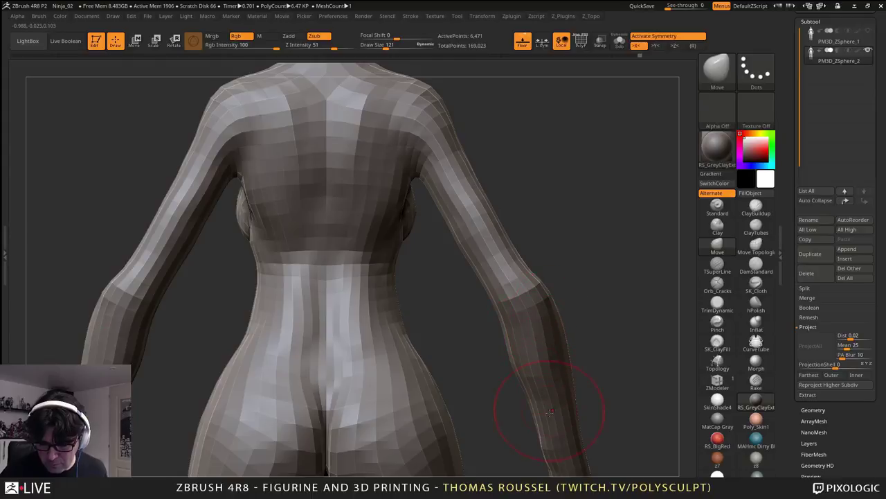
alt+right_drag(556, 404, 541, 298)
mouse_move(548, 331)
mouse_down()
mouse_move(557, 319)
mouse_move(551, 310)
mouse_up()
- Reshape the forearm and elbow profile with Move strokes from a turned view
right_drag(550, 310, 312, 319)
alt+right_drag(585, 376, 547, 335)
drag(507, 342, 497, 352)
drag(520, 305, 527, 306)
drag(497, 277, 492, 279)
- Refine the upper arm and shoulder profile with Move strokes from the side and three-quarter views
alt+right_drag(492, 270, 387, 412)
drag(448, 258, 443, 254)
drag(514, 126, 516, 111)
right_drag(484, 225, 581, 221)
ctrl+right_drag(511, 187, 499, 213)
drag(500, 213, 507, 214)
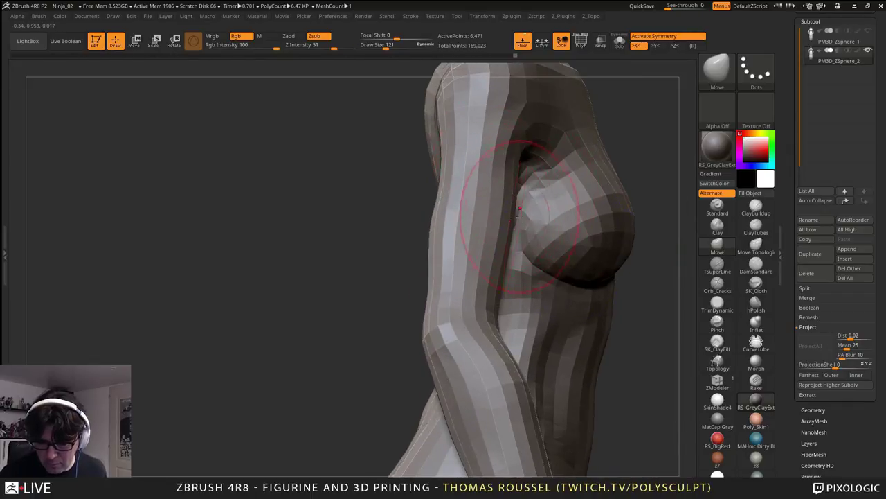
- Refine the contour of the upper arm beside the chest with Move strokes from turned views
right_drag(547, 214, 504, 239)
drag(495, 243, 501, 244)
drag(483, 276, 489, 281)
alt+right_drag(509, 291, 443, 376)
drag(444, 375, 489, 215)
- Raise the mesh one subdivision level and adjust the belly around the navel and waist with Move strokes
ctrl+right_drag(490, 215, 464, 272)
key(ctrl+d)
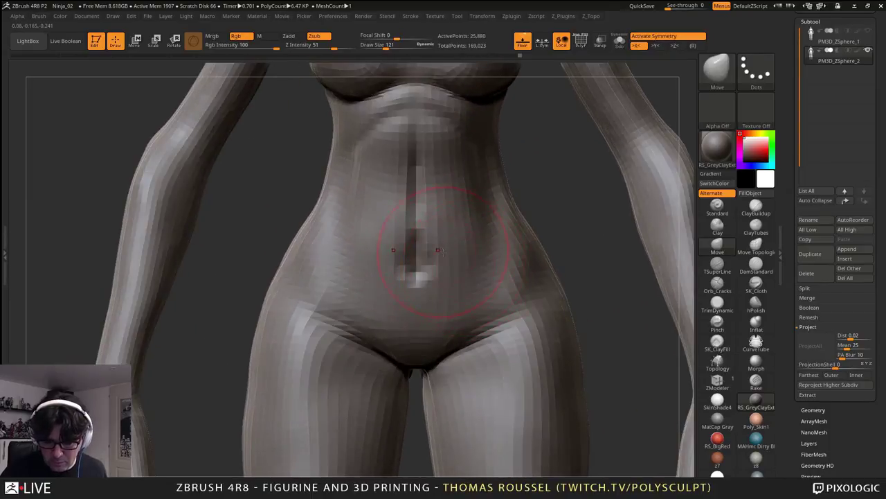
drag(431, 274, 434, 266)
alt+right_drag(441, 259, 449, 282)
right_drag(449, 282, 500, 290)
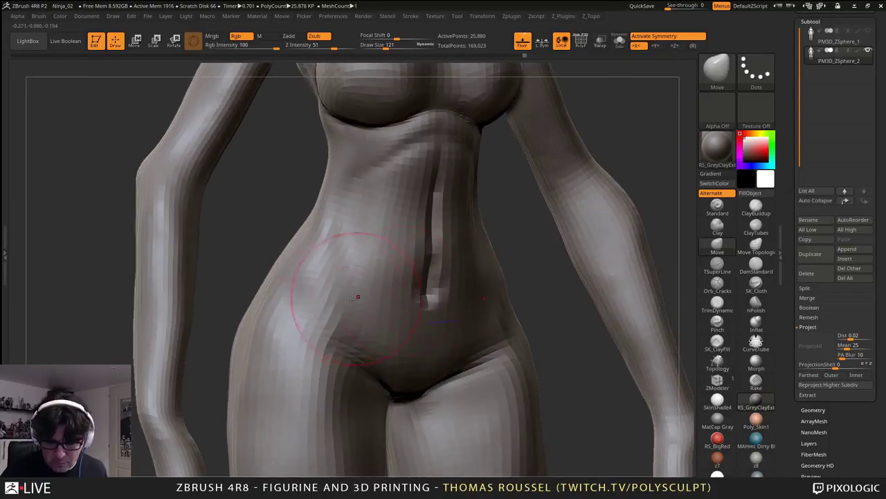
ctrl+right_drag(361, 313, 342, 283)
alt+right_drag(422, 256, 394, 297)
drag(393, 296, 376, 337)
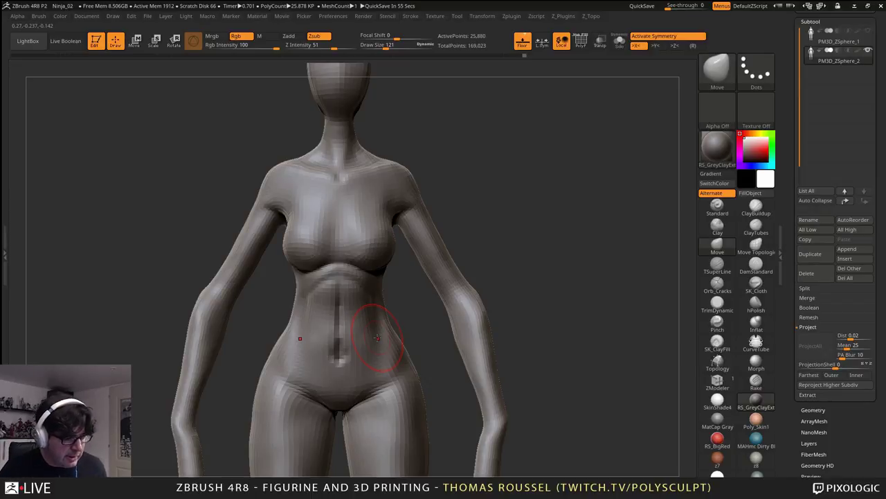
- Carve the collarbones with the DamStandard brush at draw size 59 and smooth the notch between them
ctrl+right_drag(463, 279, 505, 256)
alt+right_drag(498, 212, 474, 304)
ctrl+right_drag(453, 227, 448, 358)
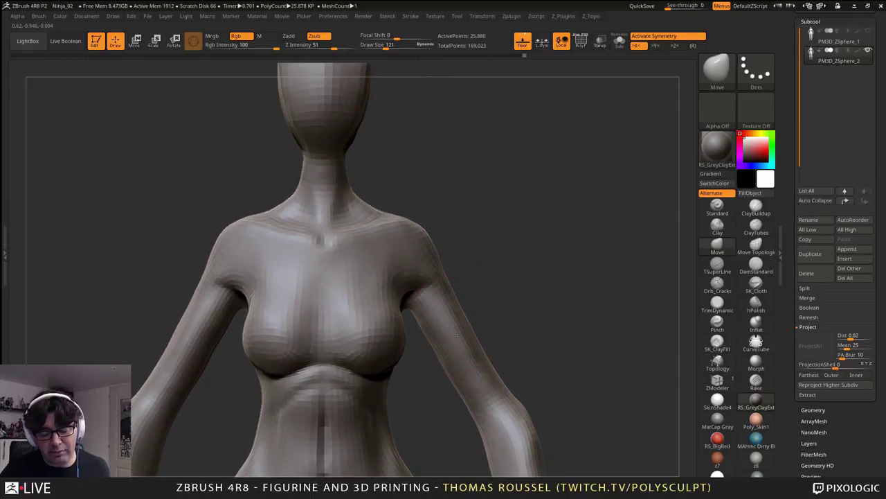
key(s)
drag(550, 270, 417, 270)
click(756, 264)
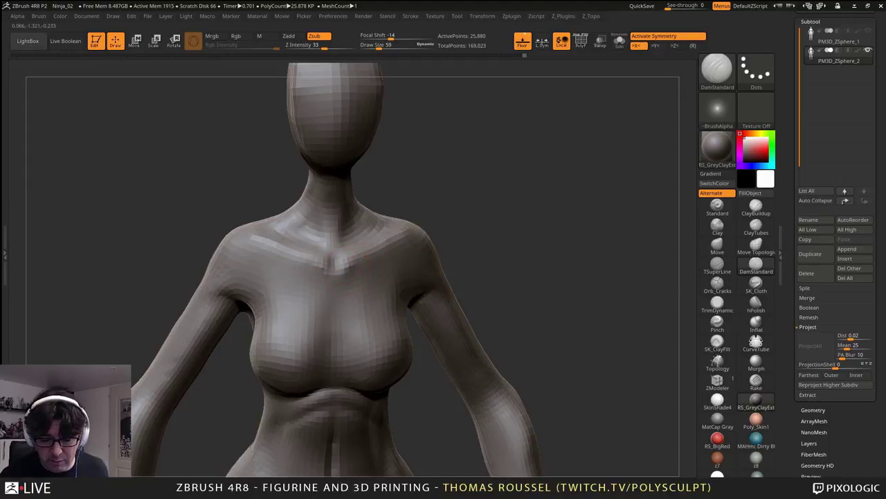
drag(360, 258, 412, 239)
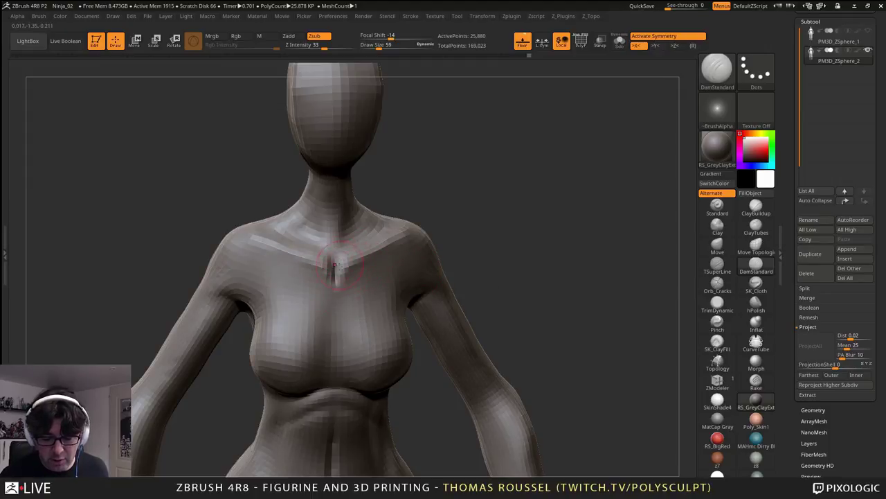
shift+drag(336, 265, 348, 249)
mouse_move(349, 251)
ctrl+right_down()
mouse_move(351, 277)
mouse_move(365, 239)
ctrl+right_up()
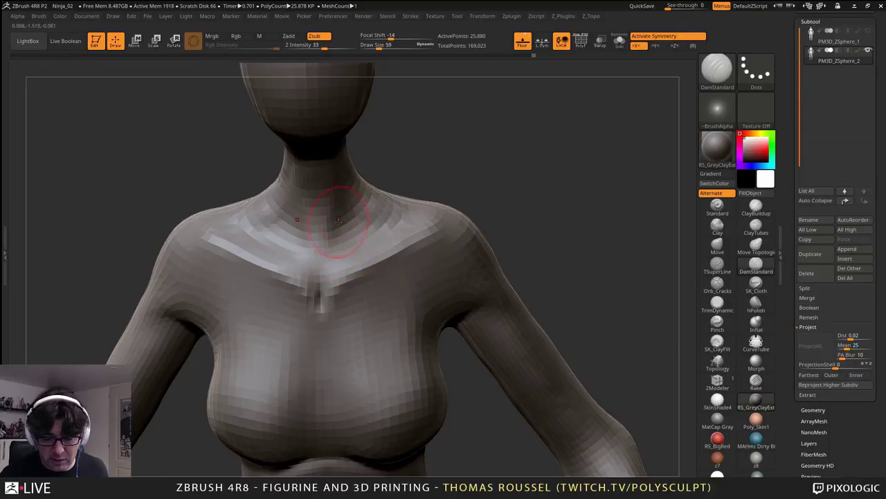
- Carve the neck muscles running down to the collarbones with DamStandard strokes
right_drag(348, 194, 358, 170)
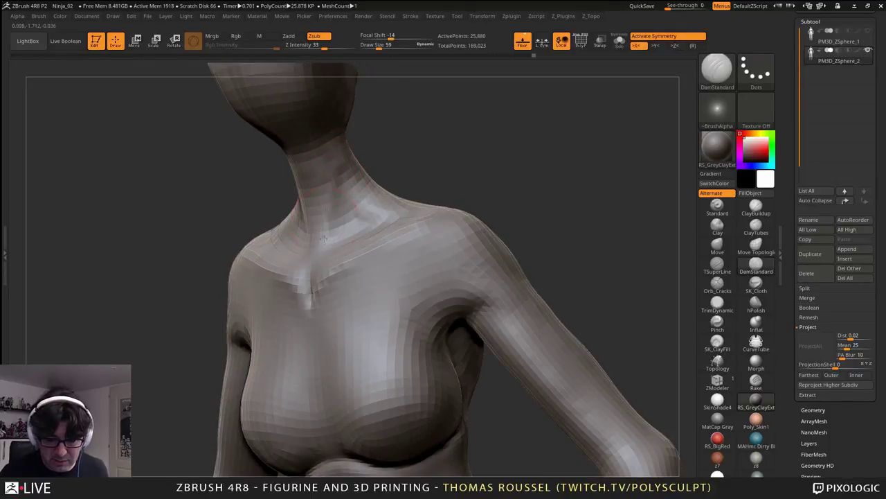
mouse_move(338, 174)
mouse_down()
mouse_move(316, 242)
mouse_move(334, 151)
mouse_up()
right_drag(338, 247, 374, 246)
mouse_move(339, 202)
mouse_down()
mouse_move(341, 220)
mouse_move(363, 232)
mouse_move(356, 241)
mouse_move(339, 207)
mouse_up()
mouse_move(360, 235)
right_down()
mouse_move(414, 252)
mouse_move(410, 224)
mouse_move(405, 258)
mouse_move(427, 343)
right_up()
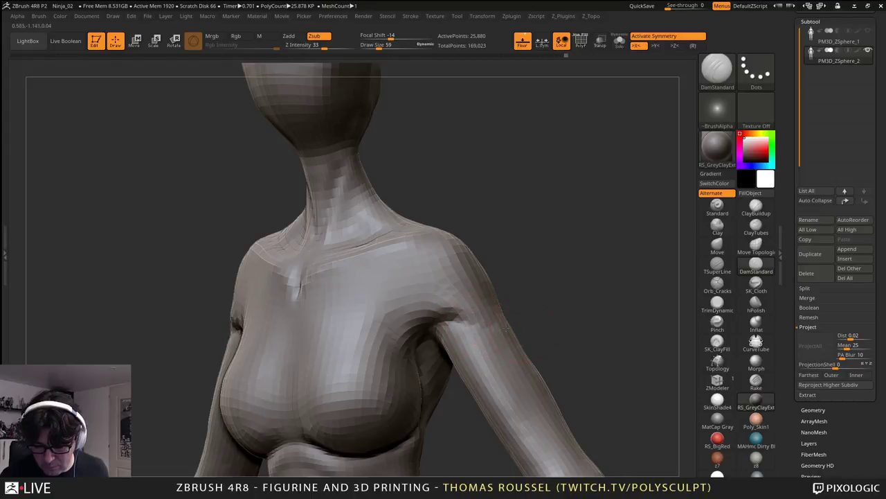
- Smooth the rear of the shoulder and carve the back of the upper arm down to the elbow
right_drag(506, 329, 500, 320)
mouse_move(563, 307)
right_down()
mouse_move(533, 309)
mouse_move(507, 242)
right_up()
shift+drag(478, 232, 452, 270)
right_drag(469, 291, 466, 280)
drag(440, 268, 417, 367)
key(shift)
mouse_move(421, 392)
alt+right_down()
mouse_move(425, 309)
mouse_move(420, 331)
alt+right_up()
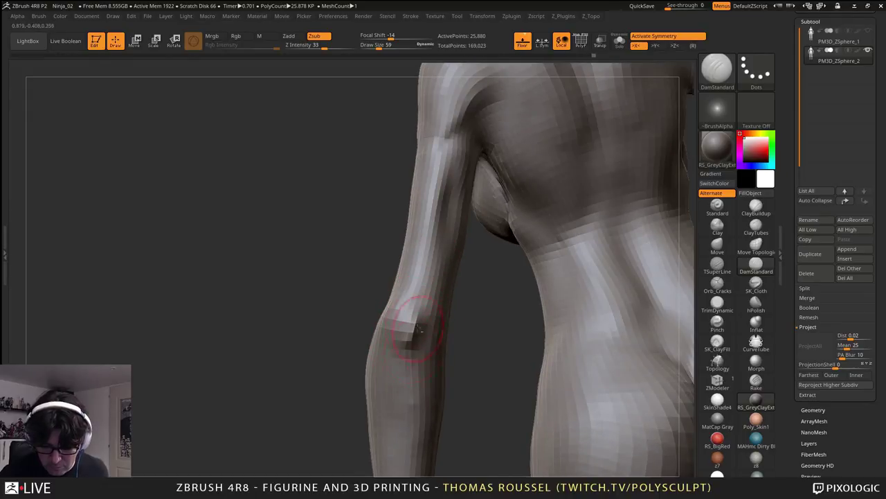
- Define the groove along the back of the forearm and carve the crease on the inside of the elbow
alt+right_drag(419, 331, 405, 253)
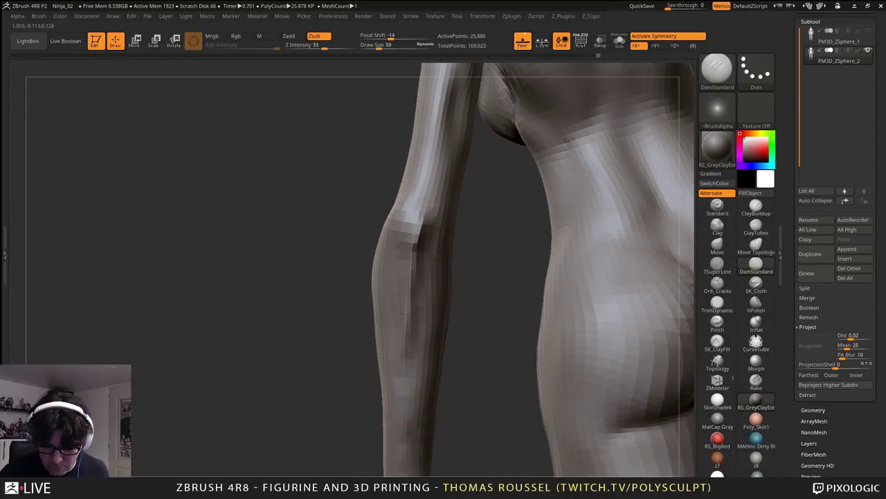
key(shift)
mouse_move(420, 240)
right_down()
mouse_move(450, 272)
mouse_move(478, 274)
mouse_move(451, 256)
mouse_move(464, 255)
right_up()
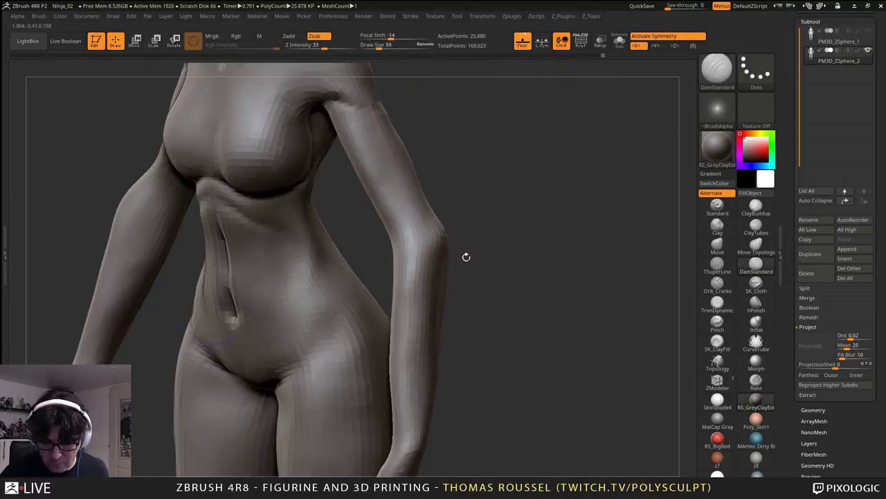
right_drag(437, 227, 406, 247)
mouse_move(418, 236)
mouse_down()
mouse_move(377, 248)
mouse_move(404, 246)
mouse_move(393, 250)
mouse_up()
alt+drag(470, 274, 492, 304)
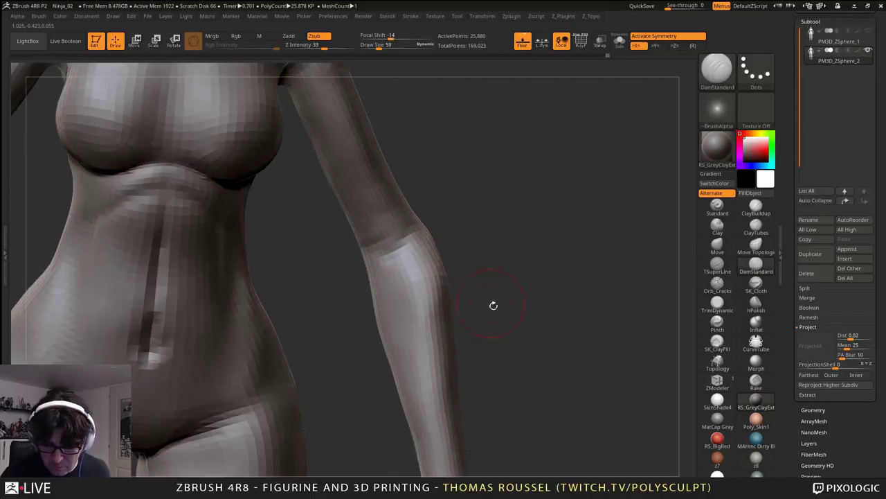
- Drop one subdivision level and reshape the outer elbow and forearm from the front with Move at draw size 135
key(shift+d)
click(717, 247)
key(s)
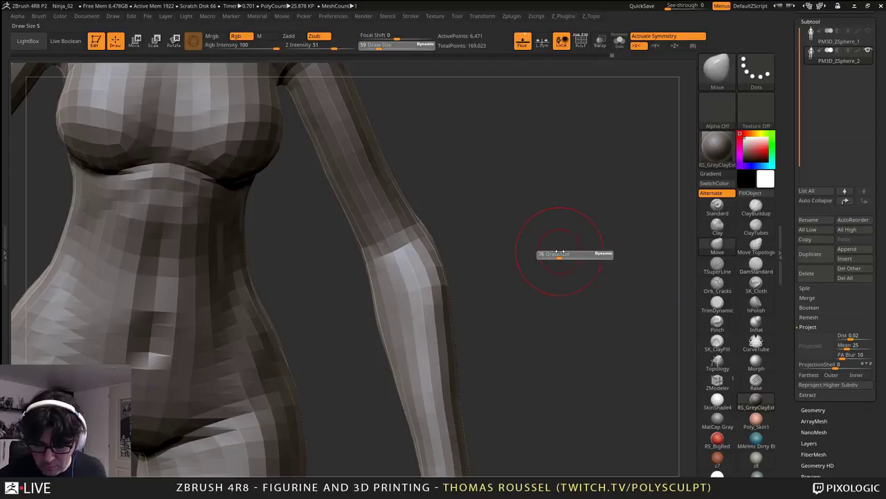
drag(559, 253, 567, 254)
drag(446, 317, 443, 321)
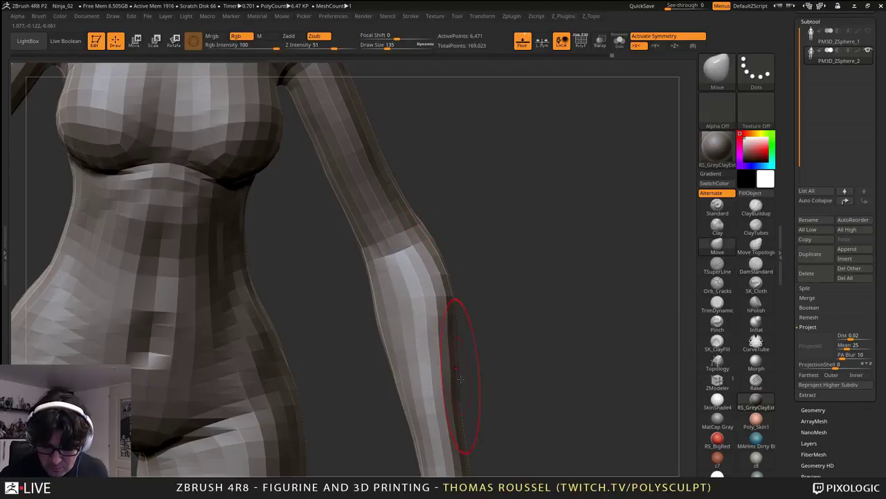
drag(431, 246, 421, 236)
- Reshape the elbow and the inner forearm contour with Move strokes from the side and rear views
drag(504, 268, 367, 276)
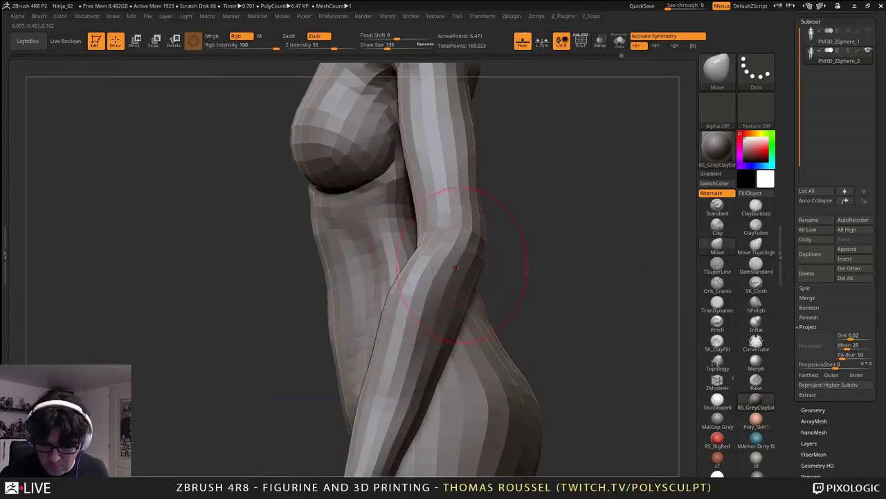
drag(439, 287, 429, 296)
mouse_move(540, 277)
mouse_down()
mouse_move(471, 266)
mouse_move(481, 248)
mouse_up()
right_drag(481, 248, 474, 291)
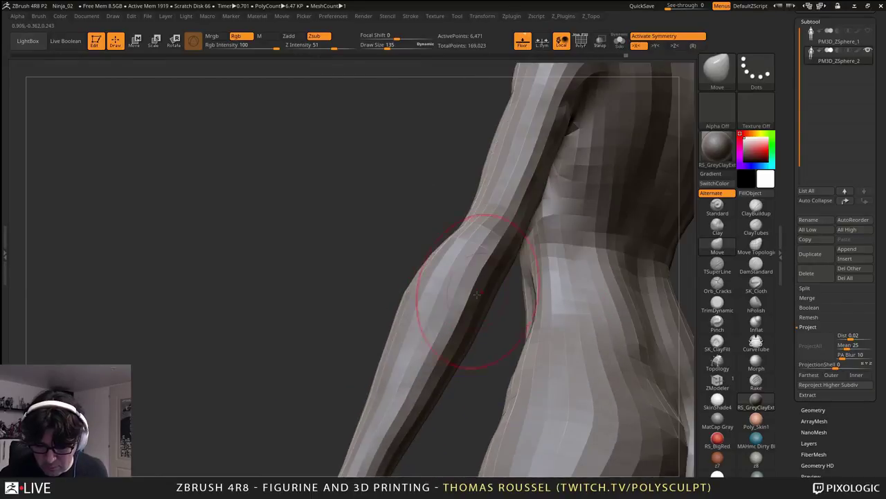
drag(479, 313, 468, 324)
drag(430, 416, 424, 413)
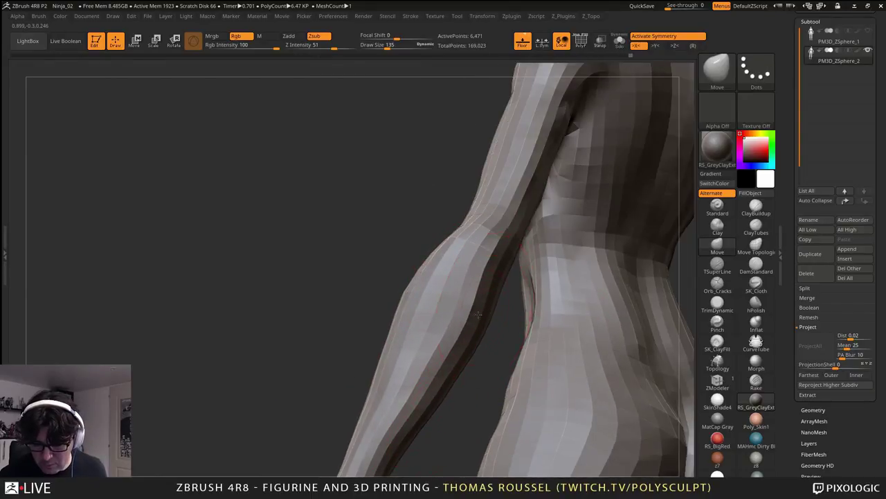
- Adjust the back of the armpit and shoulder blade area with a Move stroke from behind
alt+right_drag(478, 270, 453, 340)
mouse_move(518, 218)
alt+right_down()
mouse_move(402, 297)
mouse_move(424, 279)
alt+right_up()
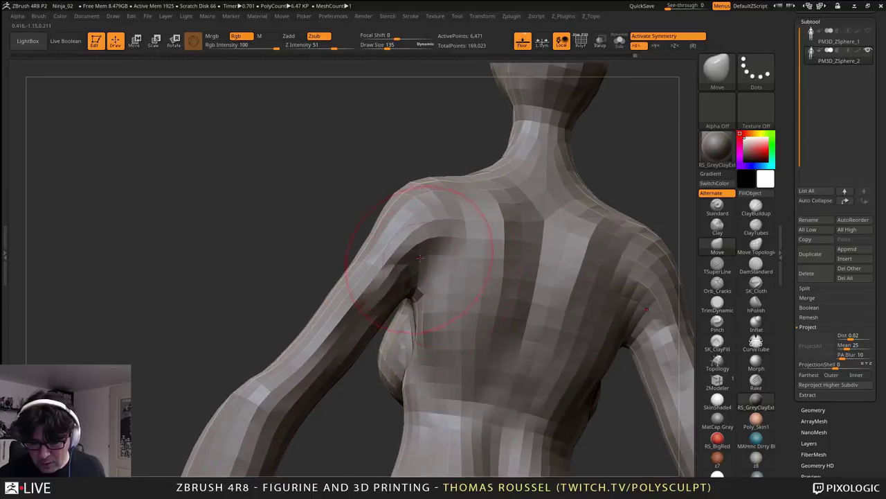
drag(431, 260, 448, 269)
mouse_move(491, 286)
right_down()
mouse_move(419, 283)
mouse_move(457, 324)
right_up()
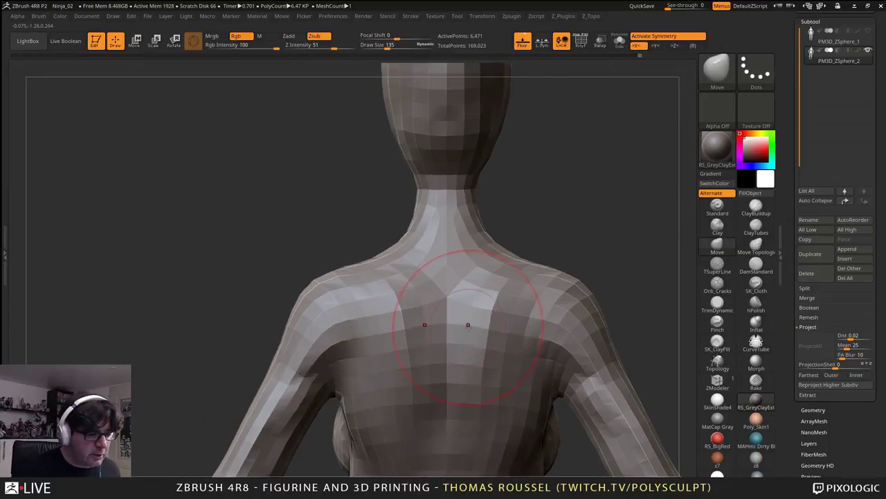
- Lift the lower edge of the buttocks with Move and smooth the inner thighs from behind
mouse_move(479, 275)
alt+right_down()
mouse_move(467, 339)
mouse_move(445, 173)
alt+right_up()
mouse_move(457, 292)
alt+right_down()
mouse_move(449, 178)
mouse_move(464, 265)
alt+right_up()
alt+right_drag(473, 331, 444, 81)
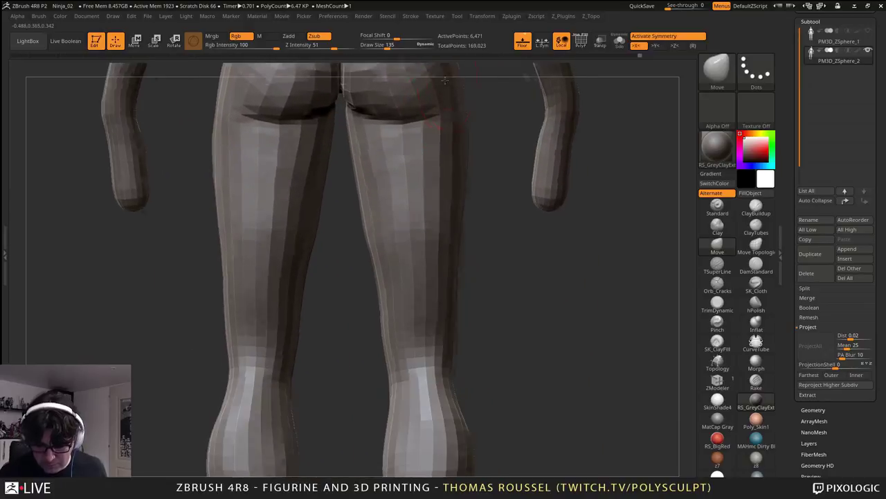
drag(446, 81, 444, 74)
key(shift)
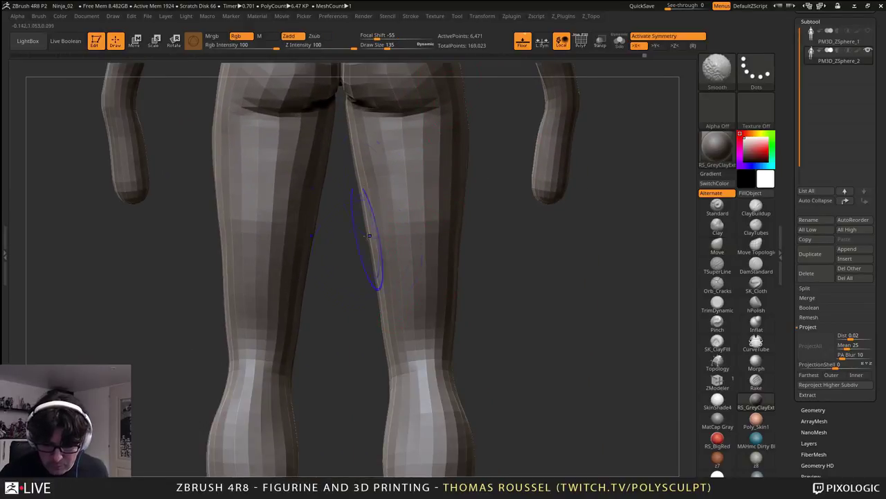
- Adjust the thigh profile and upper thigh with Move strokes from the side and three-quarter views
mouse_move(461, 387)
alt+mouse_down()
mouse_move(465, 233)
mouse_move(435, 374)
mouse_move(371, 290)
mouse_move(382, 269)
alt+mouse_up()
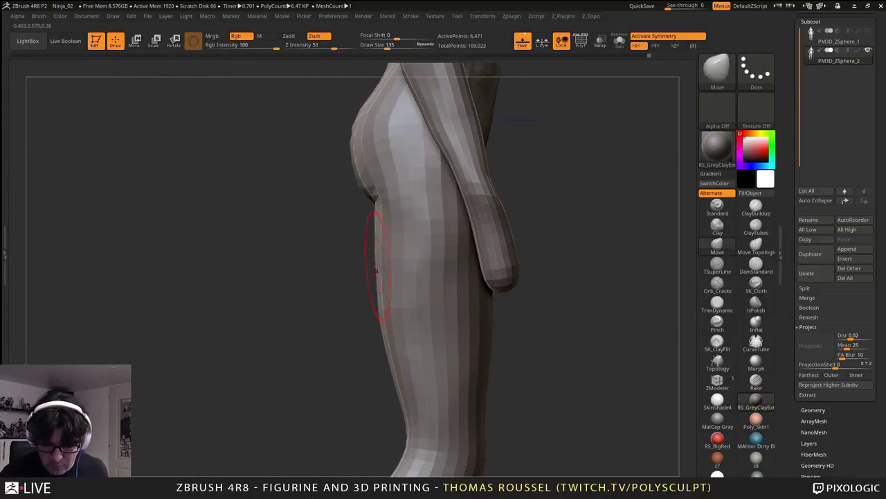
drag(514, 371, 426, 317)
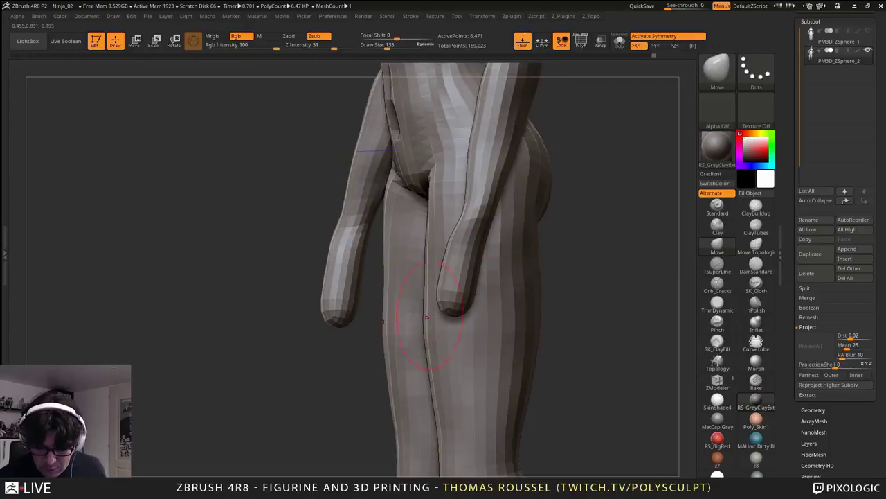
drag(386, 286, 446, 223)
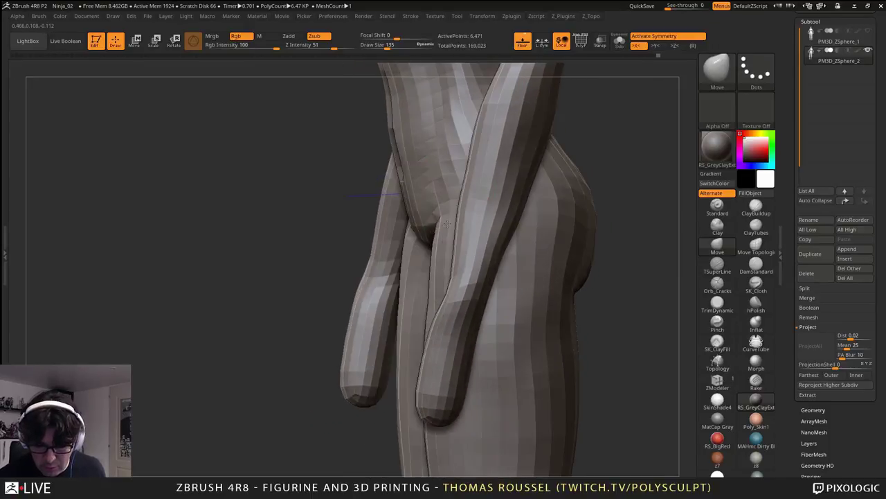
right_drag(448, 197, 465, 198)
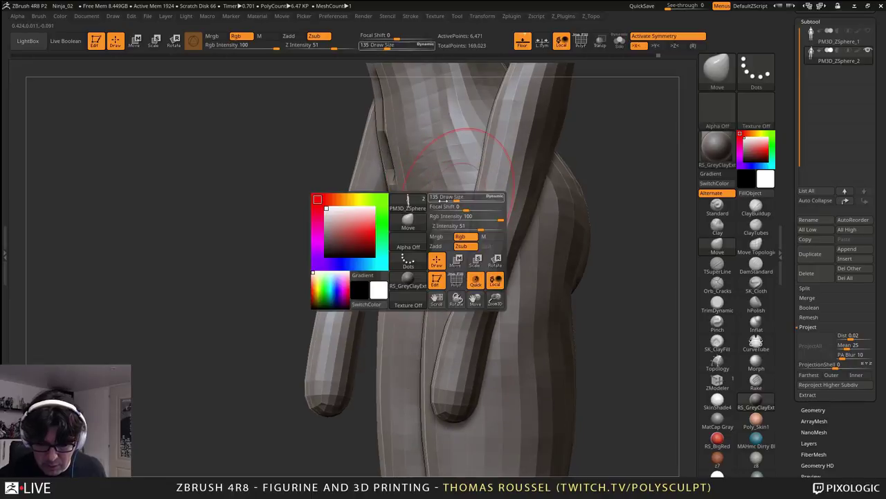
- Set the Move brush's draw size to 83 and refine the crotch and lower belly from the front
ctrl+right_drag(438, 165, 433, 232)
right_drag(354, 253, 399, 261)
key(s)
drag(387, 261, 381, 261)
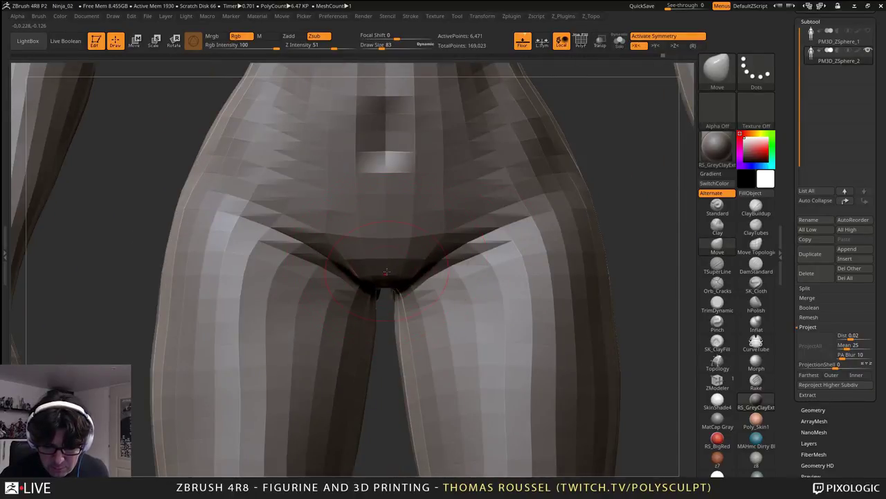
alt+right_drag(404, 264, 403, 291)
alt+right_drag(424, 242, 385, 323)
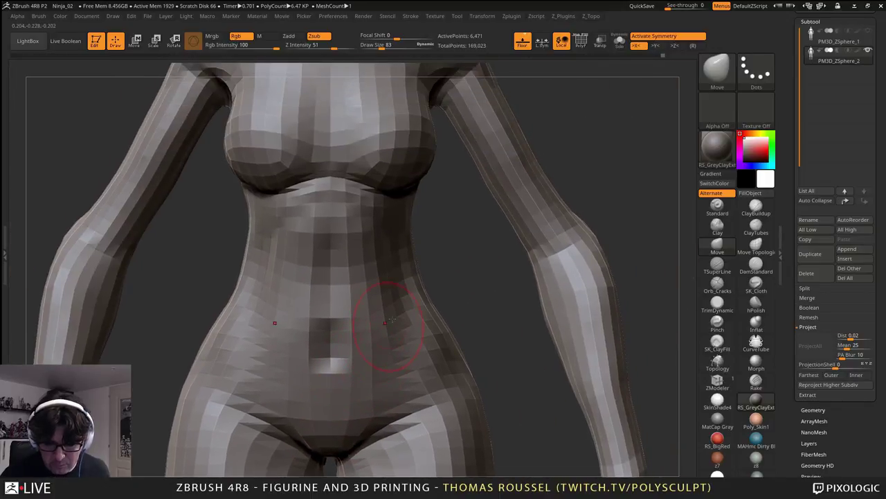
alt+right_drag(405, 279, 385, 356)
- Raise the mesh two subdivision levels and smooth the upper chest beside the armpit
right_drag(443, 305, 418, 309)
key(d)
key(d)
alt+right_drag(451, 258, 417, 349)
mouse_move(346, 297)
shift+mouse_down()
mouse_move(316, 326)
mouse_move(341, 264)
shift+mouse_up()
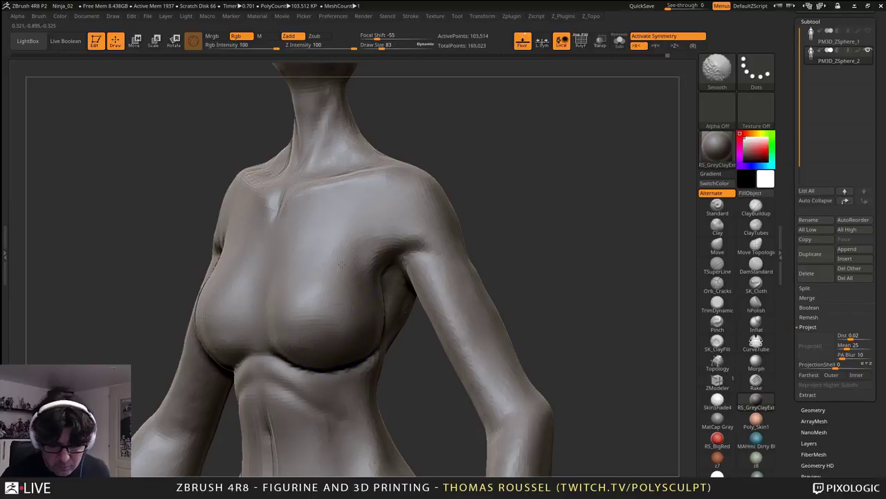
- Smooth the surfaces of the hips, inner thighs and legs, working down towards the knees
alt+drag(511, 376, 468, 263)
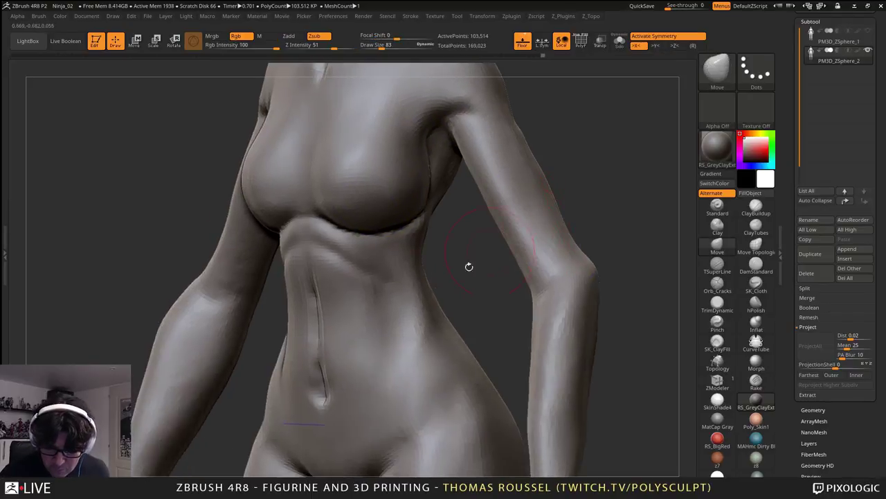
mouse_move(453, 404)
alt+right_down()
mouse_move(470, 248)
mouse_move(485, 200)
alt+right_up()
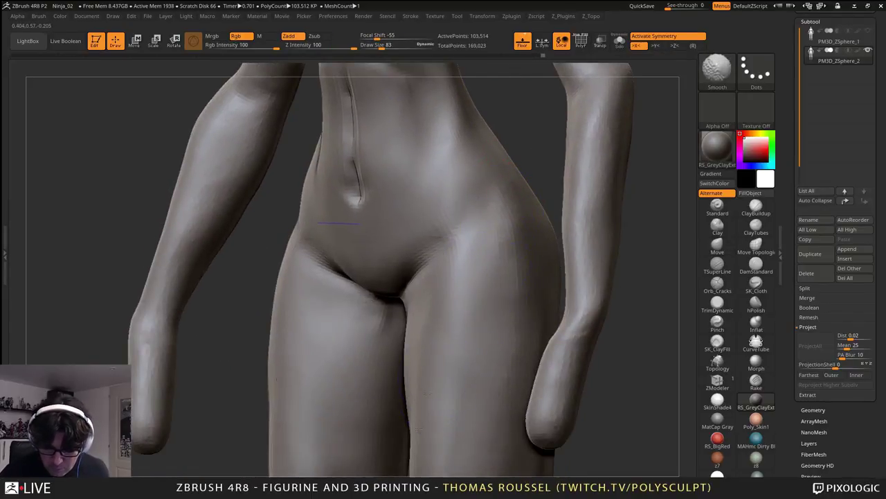
alt+right_drag(446, 401, 499, 223)
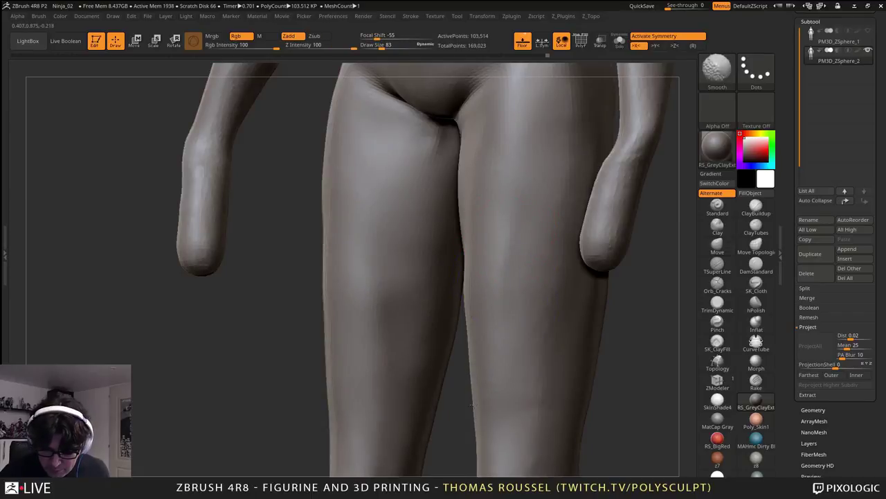
alt+right_drag(482, 454, 471, 362)
shift+right_drag(560, 277, 609, 280)
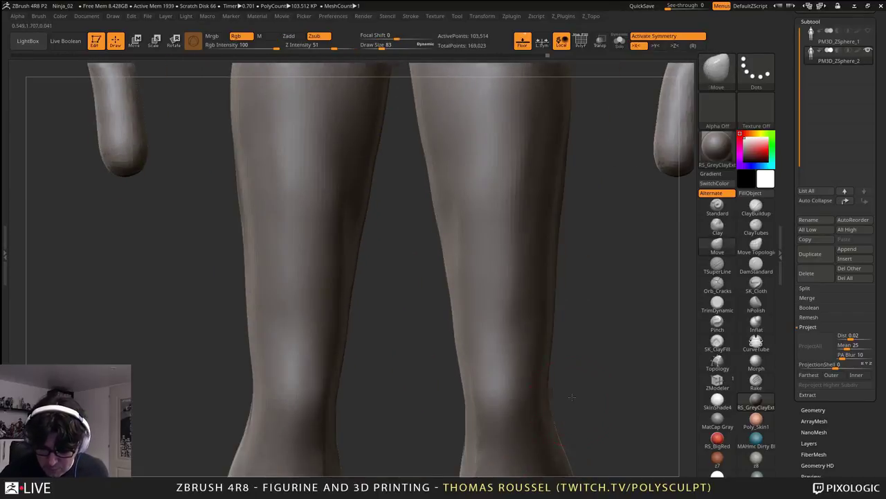
alt+right_drag(571, 380, 553, 255)
key(shift)
- Build up the kneecaps and the area just below them with ClayBuildup strokes from the front
alt+right_drag(469, 394, 444, 335)
click(759, 210)
mouse_move(455, 187)
mouse_down()
mouse_move(443, 188)
mouse_move(494, 231)
mouse_up()
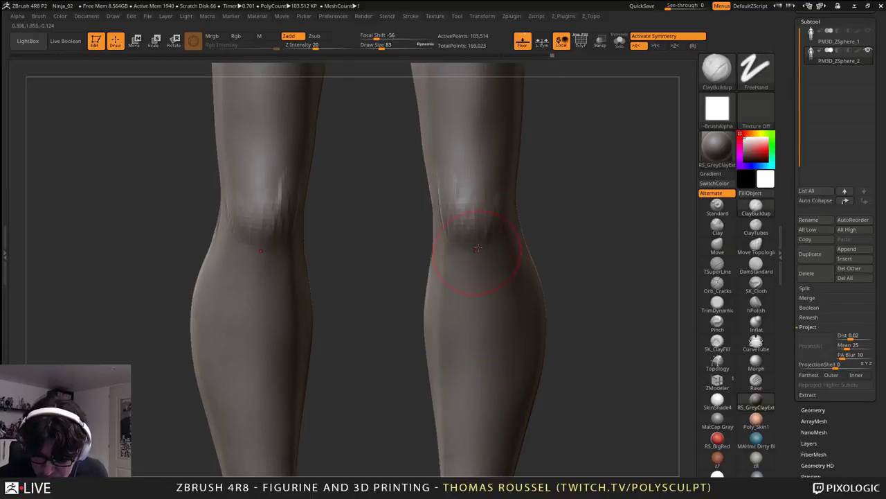
drag(472, 202, 458, 230)
mouse_move(478, 291)
ctrl+right_down()
mouse_move(485, 236)
mouse_move(499, 268)
ctrl+right_up()
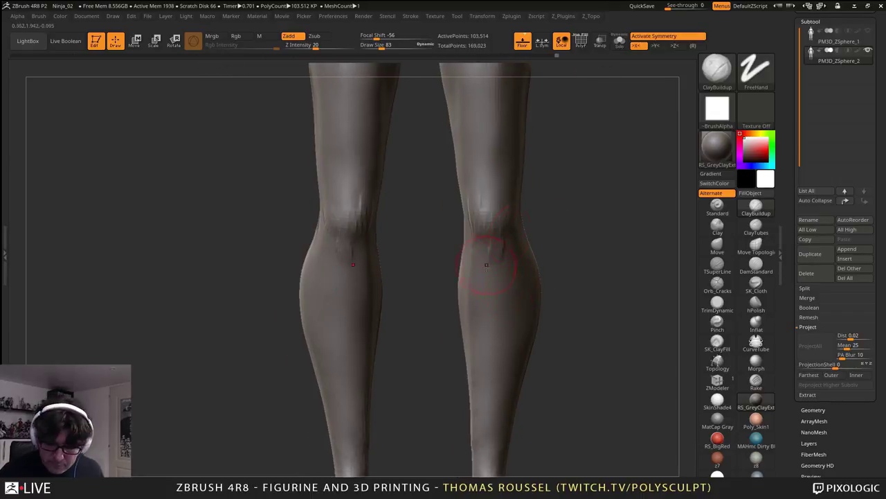
drag(485, 237, 496, 248)
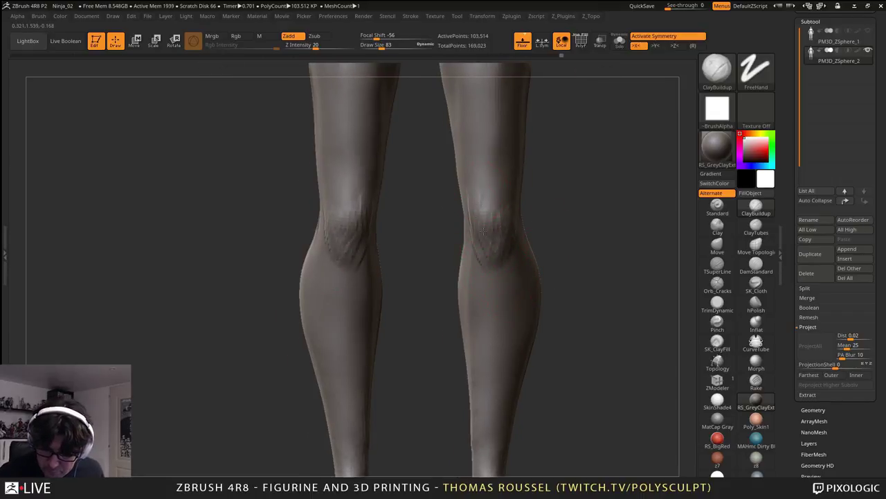
drag(482, 198, 512, 205)
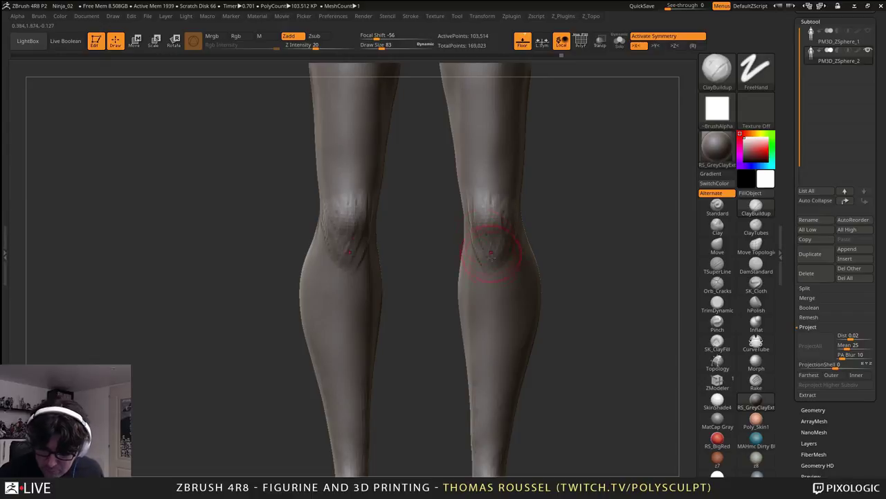
- Add clay along the shins and inner calves, and smooth the strokes on the knees and shins
drag(499, 297, 485, 428)
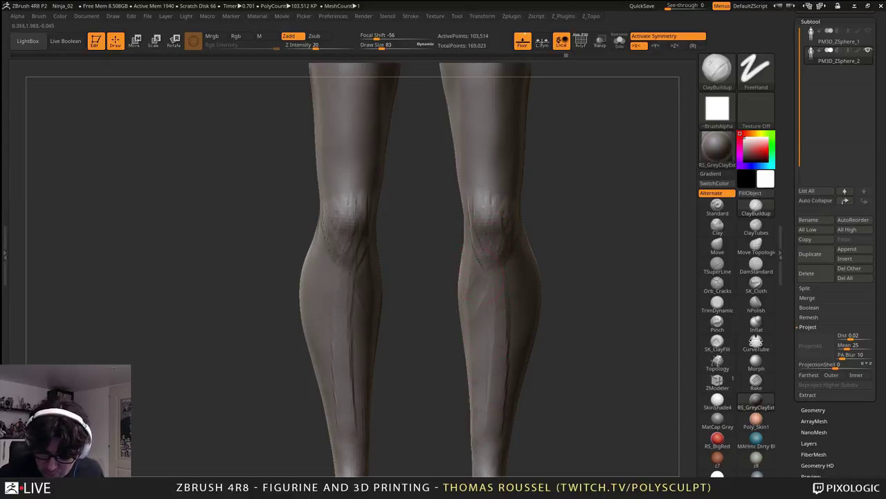
drag(482, 291, 475, 340)
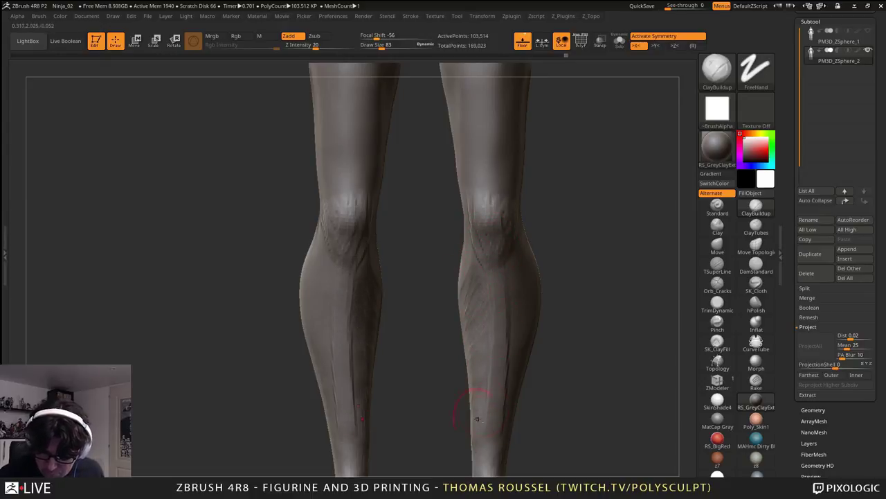
mouse_move(581, 388)
mouse_down()
mouse_move(478, 384)
mouse_move(578, 377)
mouse_up()
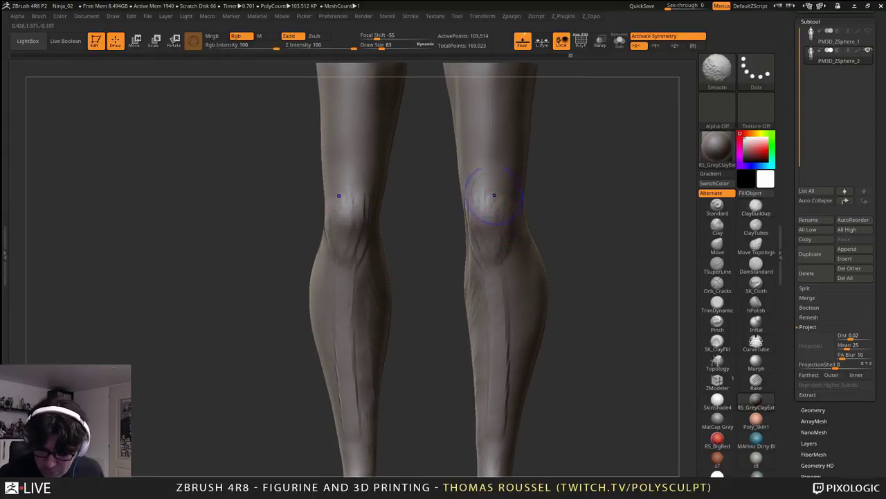
shift+drag(486, 260, 505, 318)
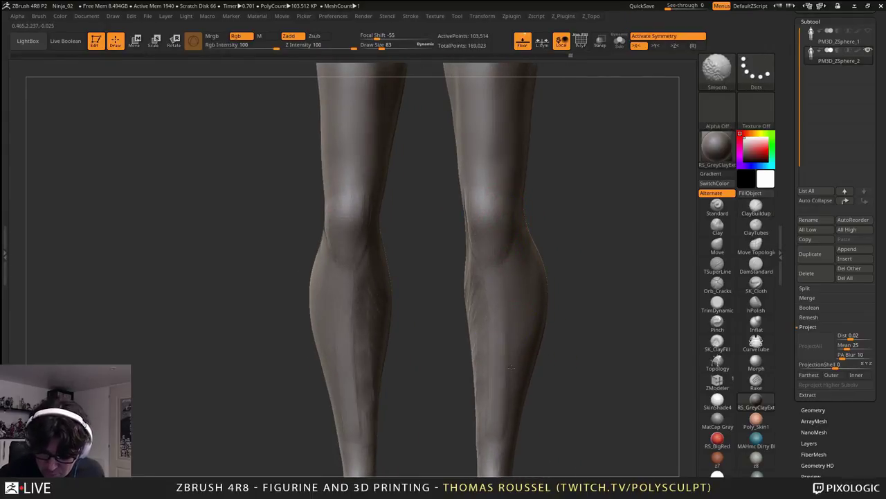
mouse_move(511, 367)
shift+mouse_down()
mouse_move(514, 291)
mouse_move(511, 346)
shift+mouse_up()
- Build up the lower leg from a slightly turned view and smooth the new strokes
right_drag(495, 373, 474, 363)
drag(474, 279, 483, 410)
shift+drag(478, 402, 473, 377)
- Build up diagonal muscle strokes across the inner upper thighs with ClayBuildup
mouse_move(471, 302)
alt+right_down()
mouse_move(450, 335)
mouse_move(444, 399)
alt+right_up()
mouse_move(454, 315)
alt+right_down()
mouse_move(428, 343)
mouse_move(417, 335)
alt+right_up()
right_drag(420, 258, 430, 255)
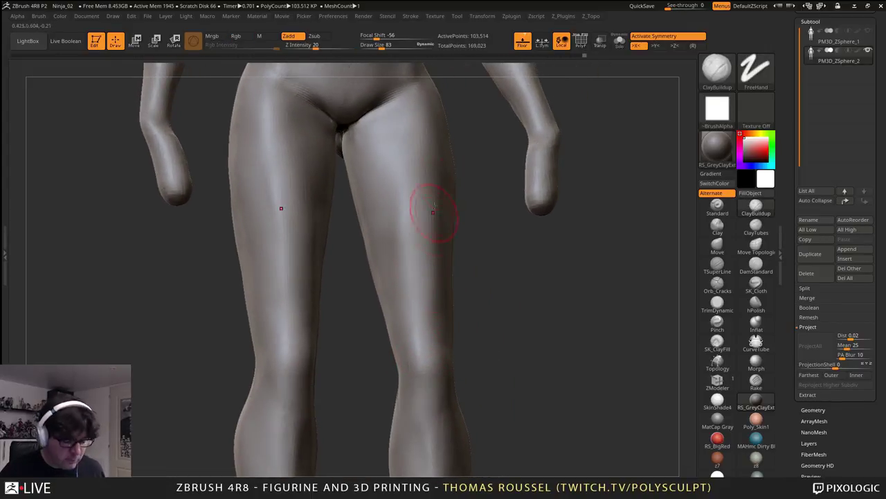
alt+right_drag(433, 133, 425, 168)
drag(399, 153, 348, 309)
drag(370, 186, 366, 223)
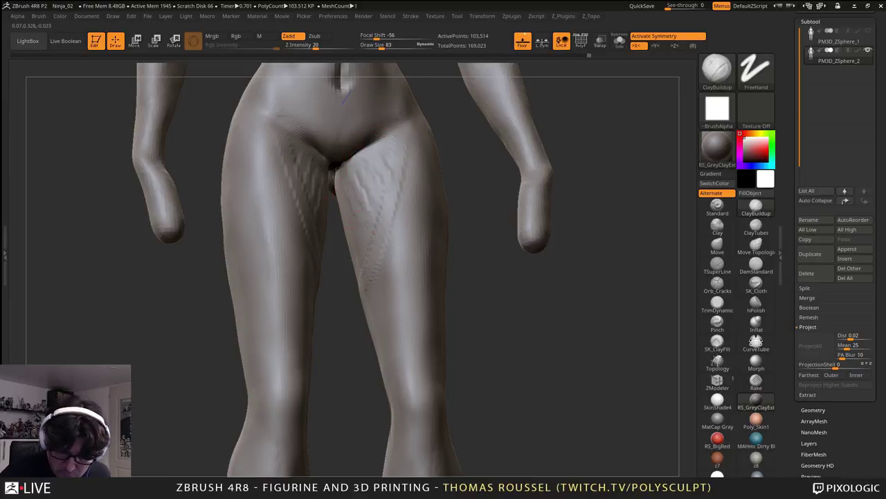
- Layer long ClayBuildup strokes down the front of the thighs towards the knees to form the quadriceps
right_drag(410, 293, 420, 265)
alt+right_drag(419, 265, 419, 157)
drag(420, 156, 415, 255)
drag(418, 124, 411, 241)
alt+right_drag(404, 253, 406, 315)
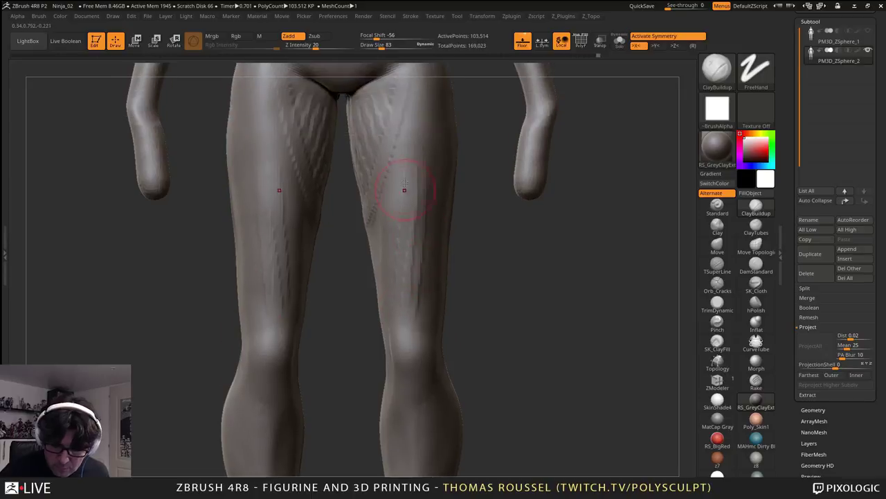
drag(406, 175, 396, 317)
drag(387, 202, 409, 300)
alt+right_drag(431, 315, 416, 266)
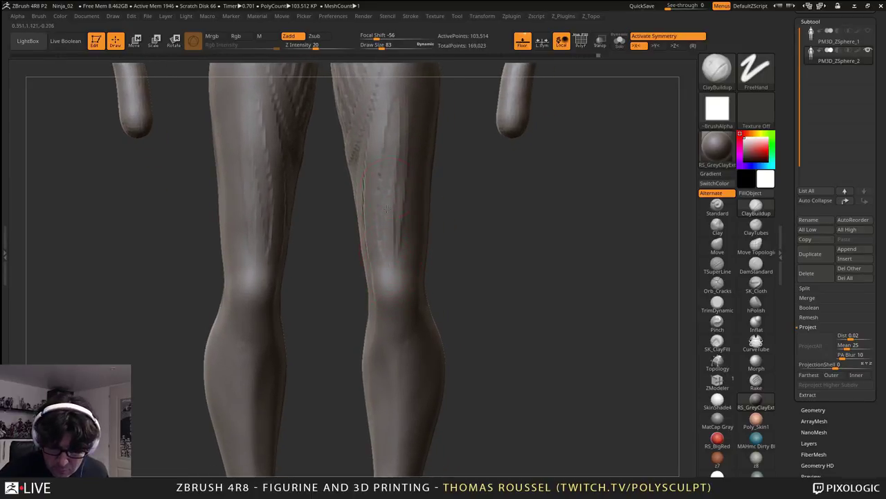
- Add clay to the outer side of the thighs, from above the knee upwards
right_drag(415, 177, 418, 256)
mouse_move(439, 257)
mouse_down()
mouse_move(425, 261)
mouse_move(437, 244)
mouse_move(419, 219)
mouse_up()
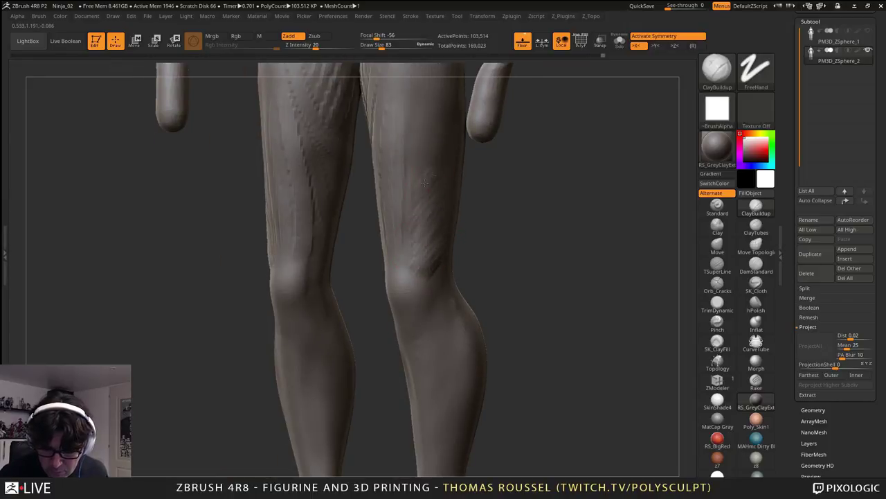
mouse_move(417, 186)
mouse_down()
mouse_move(407, 268)
mouse_move(430, 128)
mouse_up()
right_drag(420, 213, 459, 212)
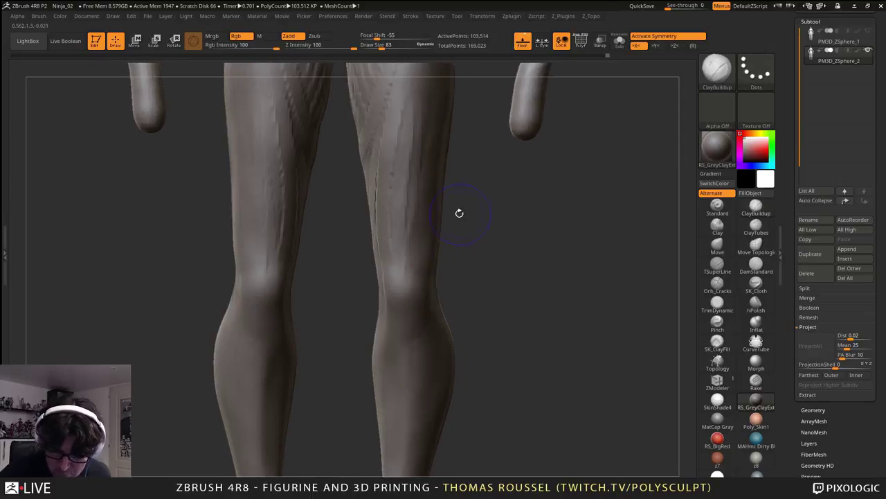
- Smooth the clay strokes on the thighs down to the knees
shift+drag(400, 259, 399, 228)
right_drag(370, 218, 414, 190)
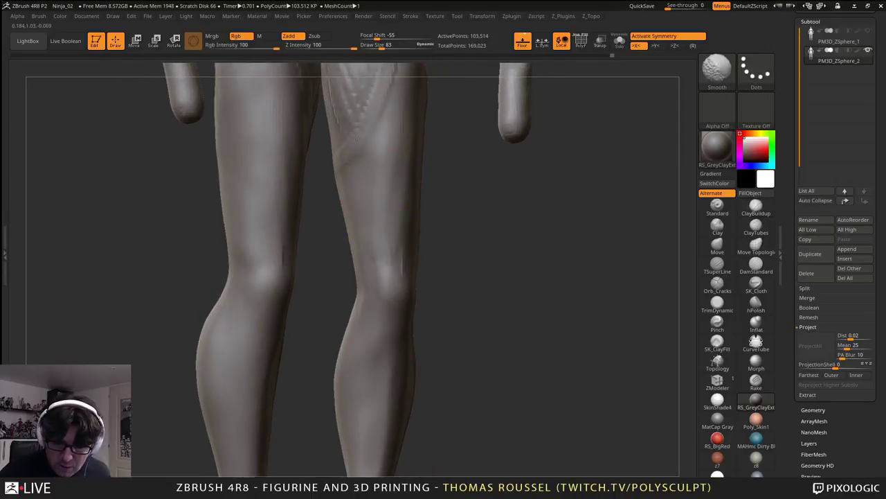
mouse_move(363, 108)
alt+right_down()
mouse_move(340, 259)
mouse_move(339, 215)
mouse_move(354, 224)
mouse_move(339, 232)
alt+right_up()
- Set the ClayBuildup draw size to 59 and build up the crotch where the inner thighs meet
key(s)
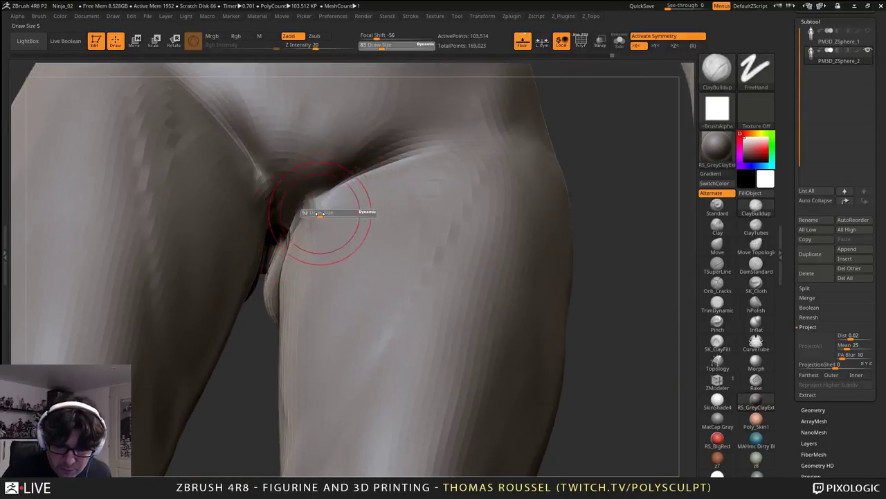
drag(320, 214, 320, 214)
right_drag(299, 214, 322, 212)
mouse_move(308, 205)
mouse_down()
mouse_move(286, 220)
mouse_move(343, 187)
mouse_move(311, 222)
mouse_up()
right_drag(326, 230, 291, 239)
right_drag(348, 231, 342, 304)
drag(342, 303, 289, 245)
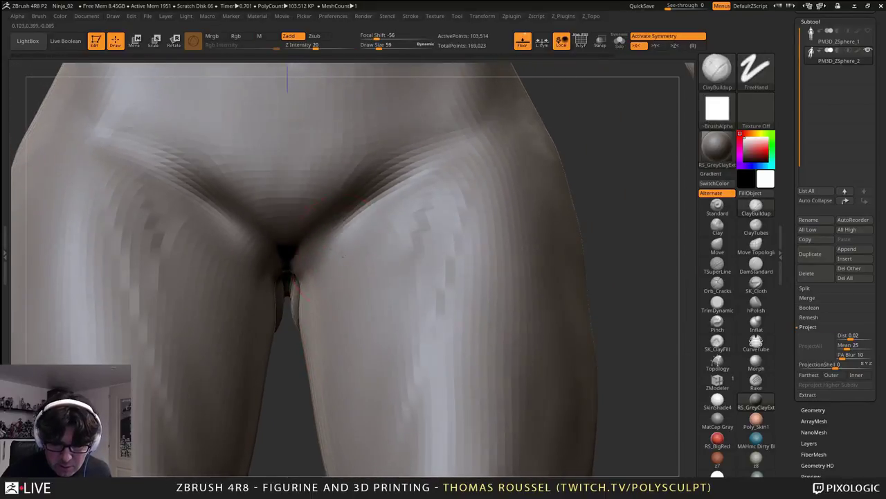
- Fill the gap between the thighs under the crotch with clay and smooth it from below
mouse_move(294, 277)
right_down()
mouse_move(296, 242)
mouse_move(285, 227)
right_up()
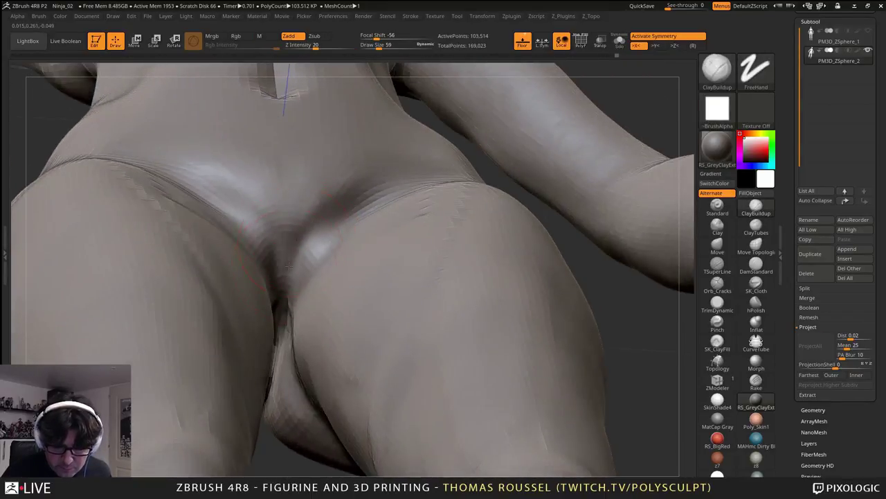
mouse_move(290, 270)
mouse_down()
mouse_move(298, 309)
mouse_move(281, 346)
mouse_up()
right_drag(281, 332, 289, 343)
drag(284, 277, 278, 315)
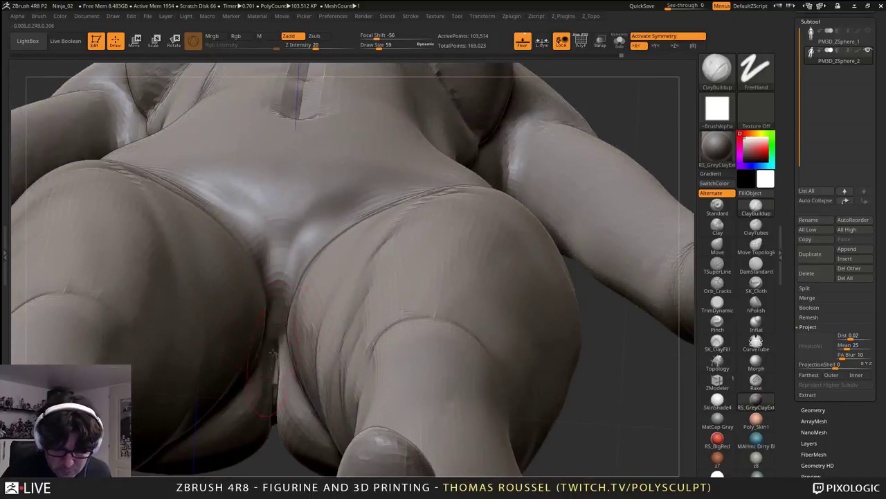
key(shift)
mouse_move(274, 354)
shift+mouse_down()
mouse_move(295, 254)
mouse_move(279, 335)
shift+mouse_up()
mouse_move(278, 305)
mouse_down()
mouse_move(253, 232)
mouse_move(279, 287)
mouse_up()
right_drag(280, 287, 303, 326)
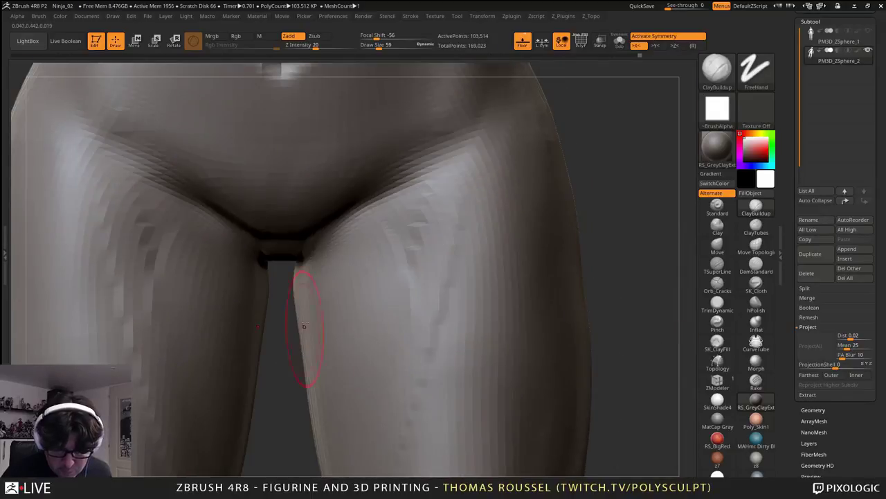
- Add clay across the front of the crotch and smooth it up into the lower belly
drag(275, 233, 324, 232)
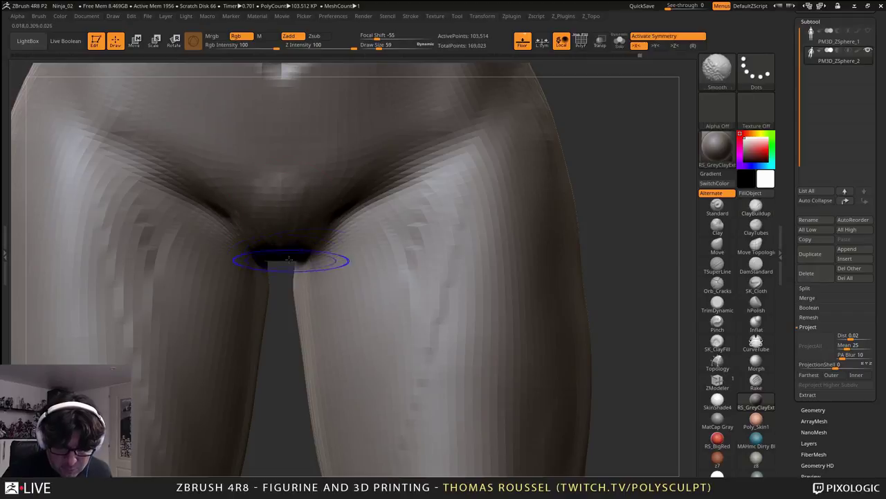
shift+drag(291, 259, 303, 164)
mouse_move(303, 165)
alt+right_down()
mouse_move(279, 234)
mouse_move(270, 333)
alt+right_up()
mouse_move(374, 402)
ctrl+right_down()
mouse_move(386, 338)
mouse_move(370, 348)
ctrl+right_up()
- Build up the groin crease from several angles and smooth the top of the thighs
drag(297, 341, 320, 311)
mouse_move(327, 306)
right_down()
mouse_move(306, 315)
mouse_move(330, 340)
mouse_move(271, 357)
right_up()
drag(292, 350, 348, 302)
key(shift)
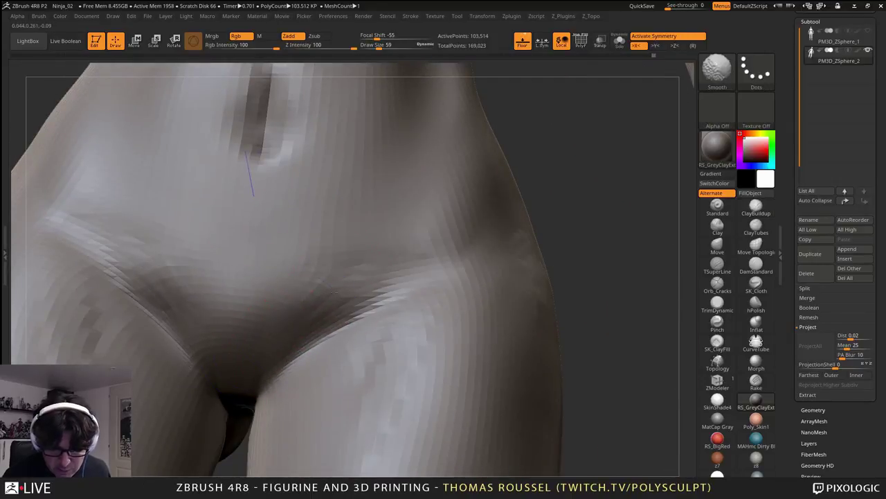
mouse_move(312, 243)
right_down()
mouse_move(331, 271)
mouse_move(353, 253)
right_up()
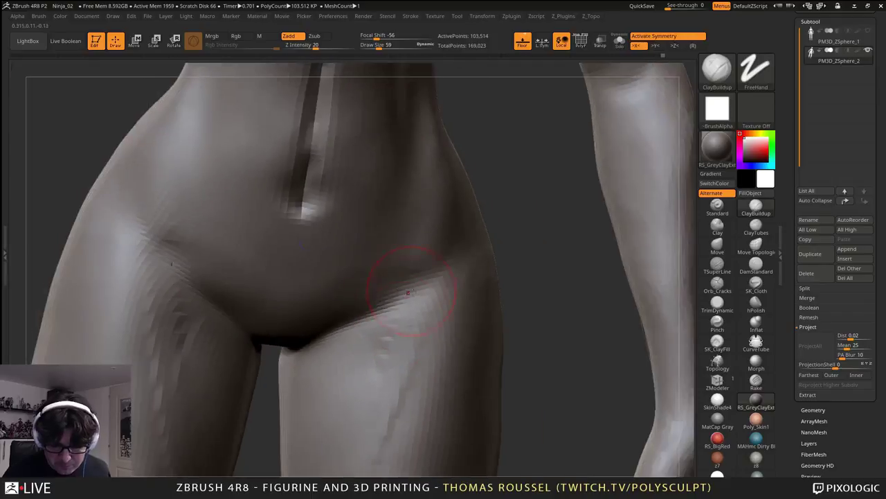
mouse_move(396, 328)
shift+mouse_down()
mouse_move(434, 304)
mouse_move(408, 331)
shift+mouse_up()
mouse_move(411, 352)
right_down()
mouse_move(417, 309)
mouse_move(435, 307)
mouse_move(438, 231)
right_up()
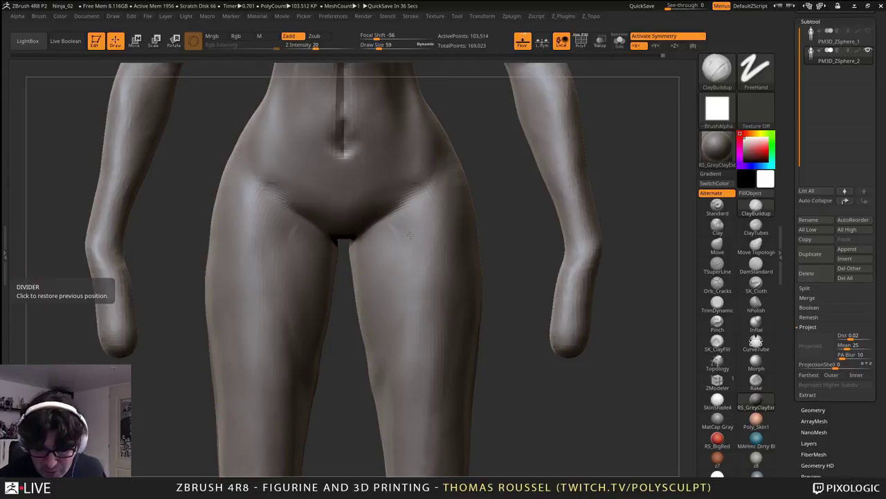
- Add ClayBuildup strokes over the pubic area and along the groin creases towards the hips
drag(20, 298, 45, 345)
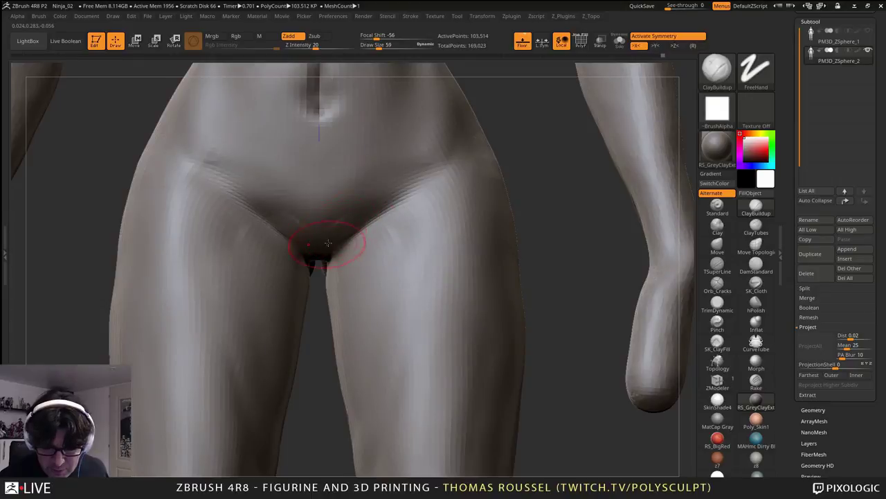
mouse_move(327, 243)
mouse_down()
mouse_move(334, 237)
mouse_move(317, 222)
mouse_up()
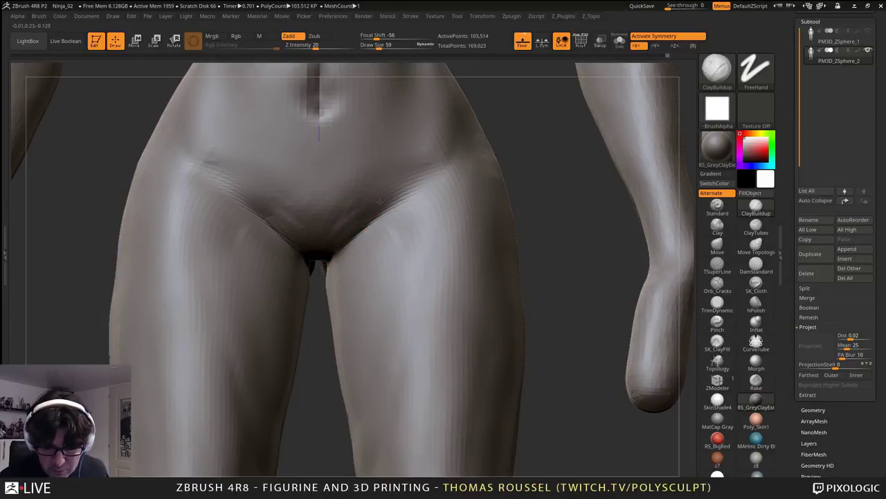
drag(380, 202, 415, 173)
drag(574, 229, 522, 253)
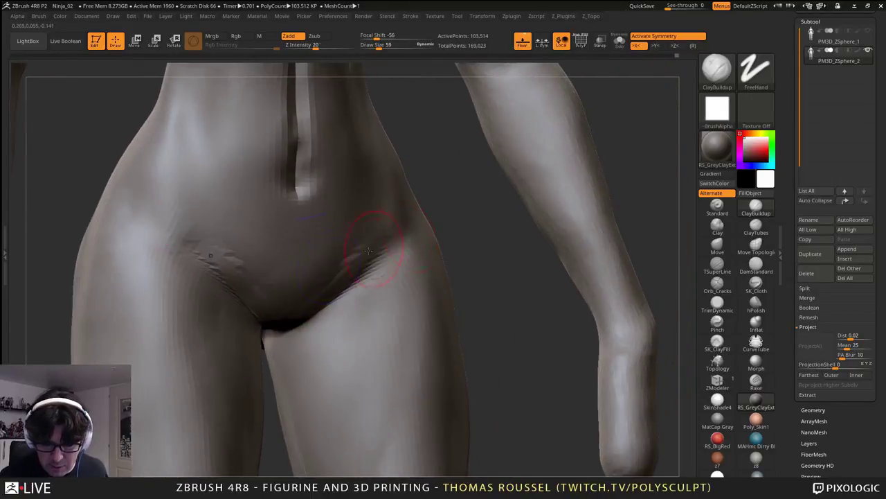
mouse_move(368, 250)
mouse_down()
mouse_move(288, 326)
mouse_move(297, 288)
mouse_up()
- Touch up the crotch, then build up the hip bone area at the side of the pelvis and smooth it
right_drag(326, 305, 312, 262)
mouse_move(311, 299)
mouse_down()
mouse_move(312, 319)
mouse_move(318, 304)
mouse_up()
right_drag(321, 300, 360, 347)
alt+right_drag(419, 282, 364, 338)
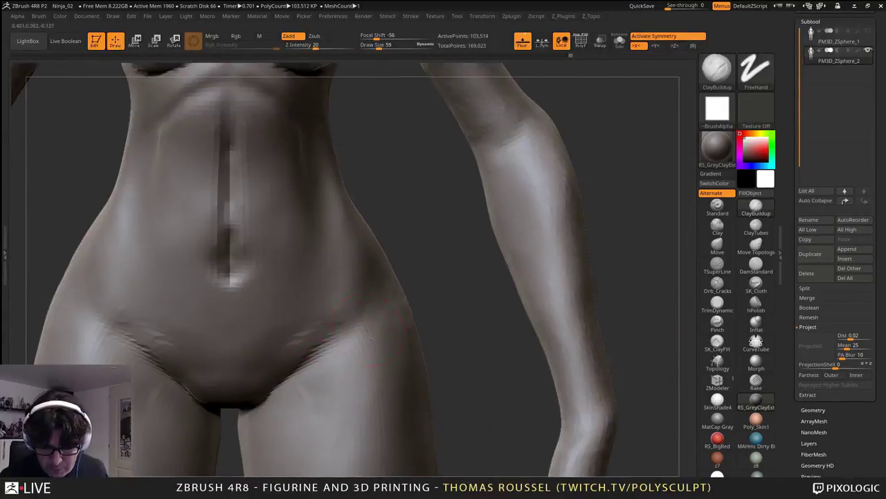
right_drag(391, 279, 362, 263)
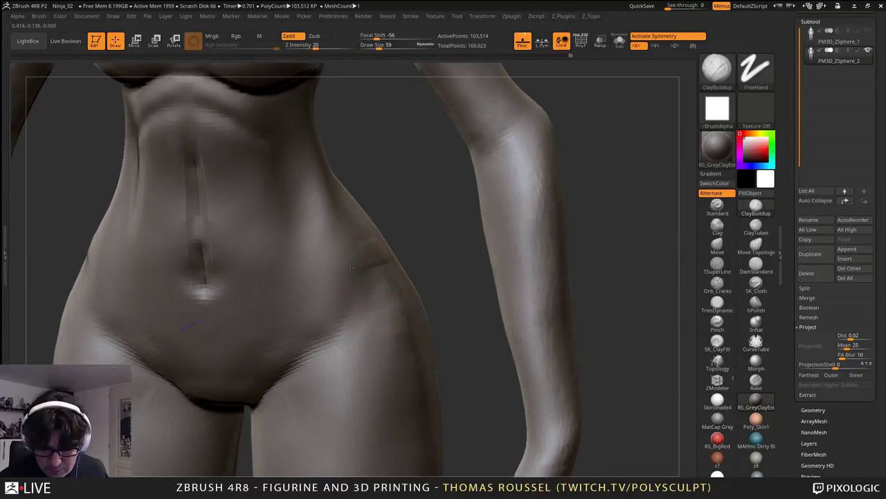
mouse_move(350, 268)
mouse_down()
mouse_move(376, 243)
mouse_move(381, 266)
mouse_move(354, 261)
mouse_move(384, 270)
mouse_up()
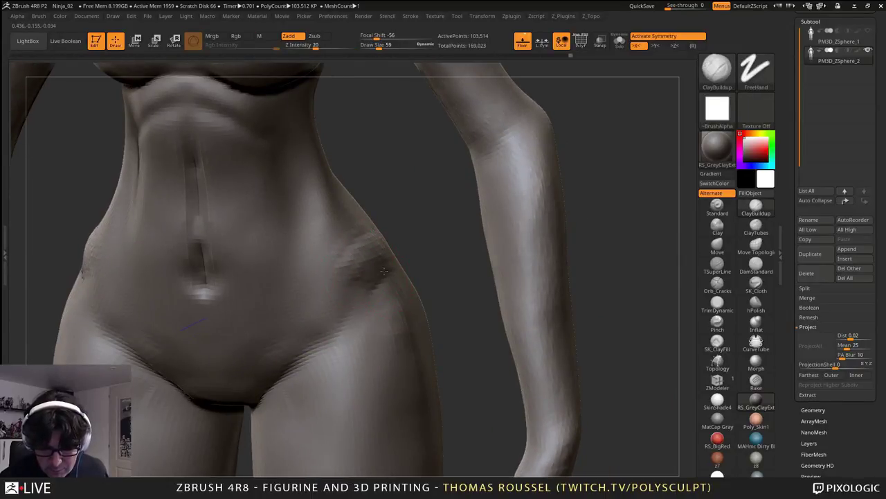
key(shift)
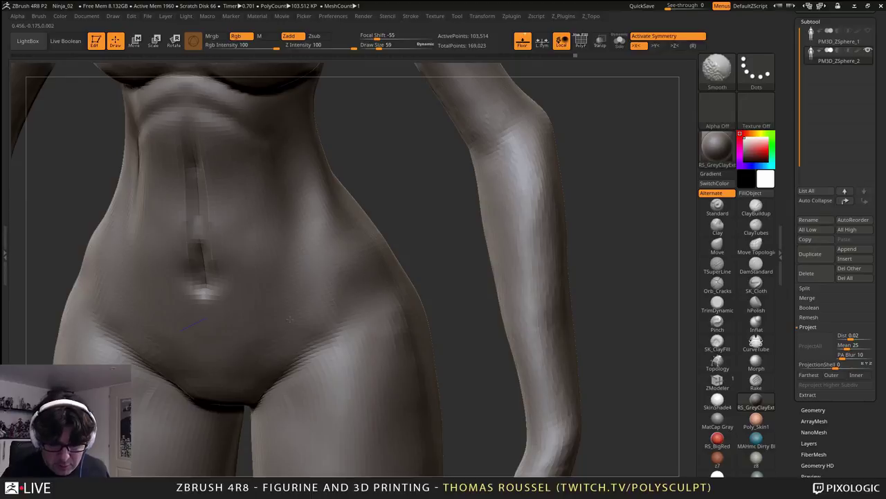
- Build up the abdominal muscles beside the midline, continuing down to the lower belly
mouse_move(289, 320)
right_down()
mouse_move(222, 272)
mouse_move(207, 200)
right_up()
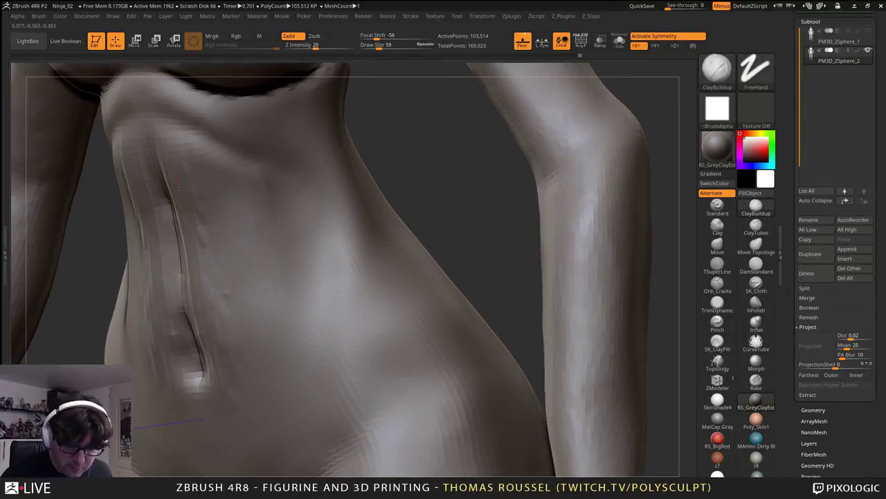
mouse_move(201, 181)
mouse_down()
mouse_move(242, 220)
mouse_move(215, 239)
mouse_move(265, 266)
mouse_move(242, 314)
mouse_up()
drag(280, 350, 277, 392)
alt+right_drag(277, 387, 291, 246)
mouse_move(219, 277)
mouse_down()
mouse_move(237, 353)
mouse_move(211, 336)
mouse_up()
drag(249, 256, 262, 325)
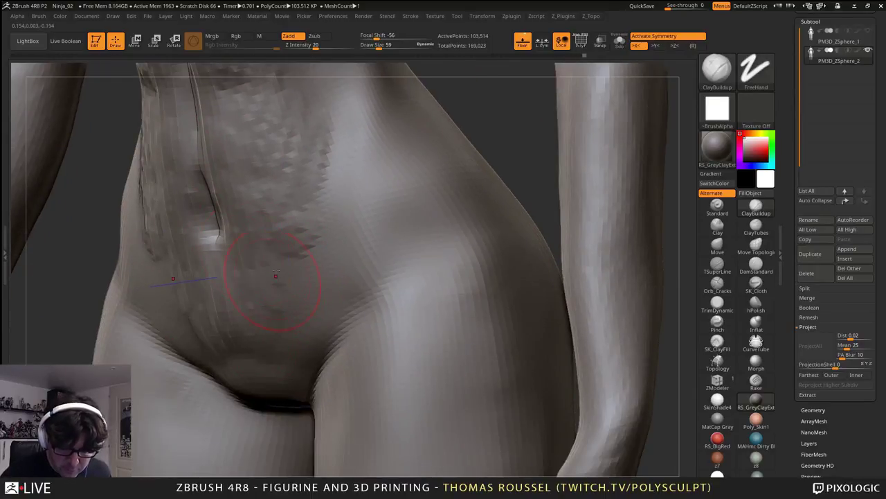
drag(269, 275, 270, 319)
- Add clay around the navel and just below it
drag(208, 256, 210, 243)
right_drag(210, 246, 232, 243)
mouse_move(212, 233)
mouse_down()
mouse_move(174, 235)
mouse_move(166, 280)
mouse_move(220, 305)
mouse_up()
mouse_move(228, 266)
mouse_down()
mouse_move(269, 323)
mouse_move(229, 277)
mouse_move(207, 225)
mouse_up()
- Smooth the abdominal strokes from the lower belly up to the rib cage
shift+drag(287, 309, 305, 242)
shift+drag(305, 173, 270, 101)
alt+right_drag(200, 213, 191, 353)
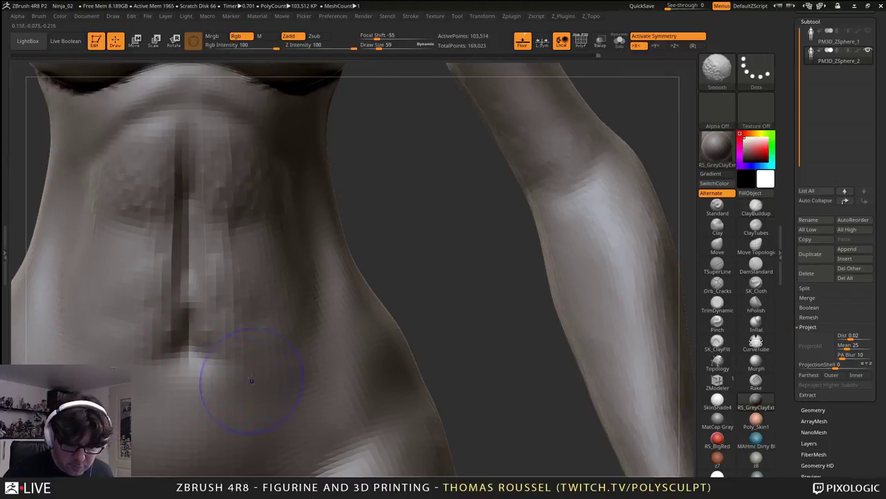
mouse_move(254, 376)
shift+mouse_down()
mouse_move(210, 143)
mouse_move(266, 252)
shift+mouse_up()
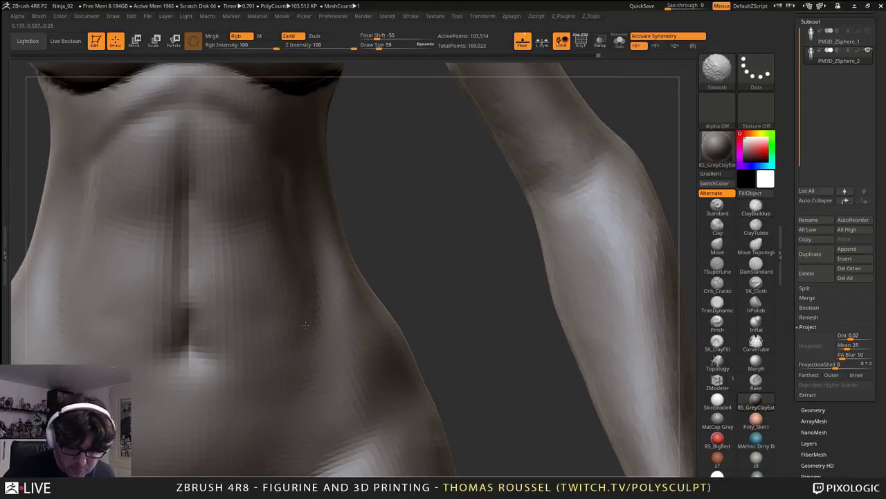
- Drop the body two subdivision levels and adjust the outlines of the wrist and forearm with the Move brush
ctrl+right_drag(382, 367, 337, 361)
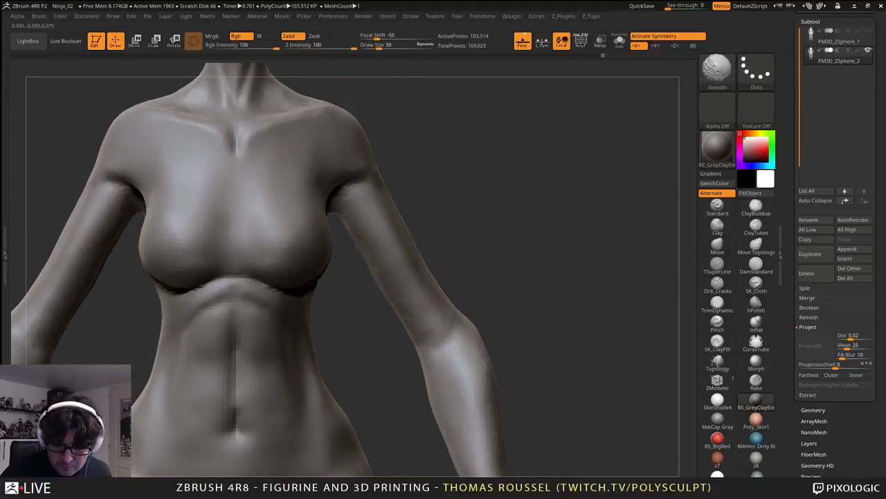
alt+right_drag(391, 276, 405, 190)
alt+right_drag(406, 190, 451, 95)
ctrl+right_drag(451, 94, 385, 137)
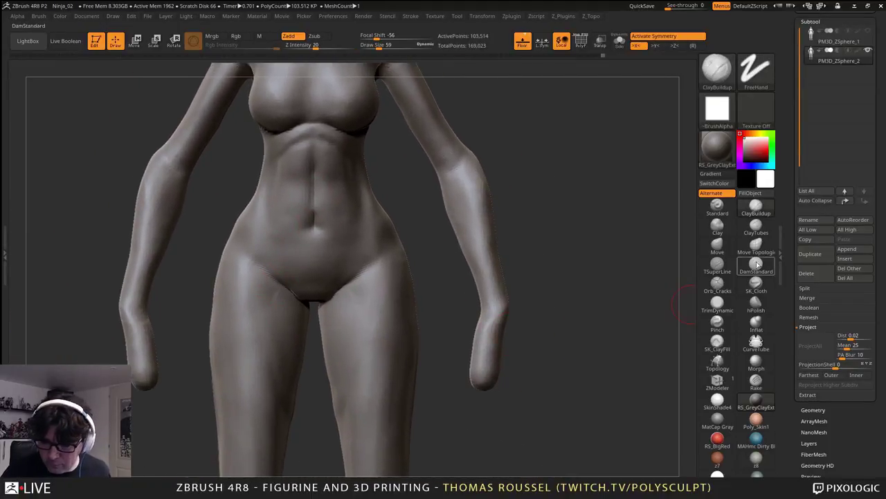
key(shift+d)
key(shift+d)
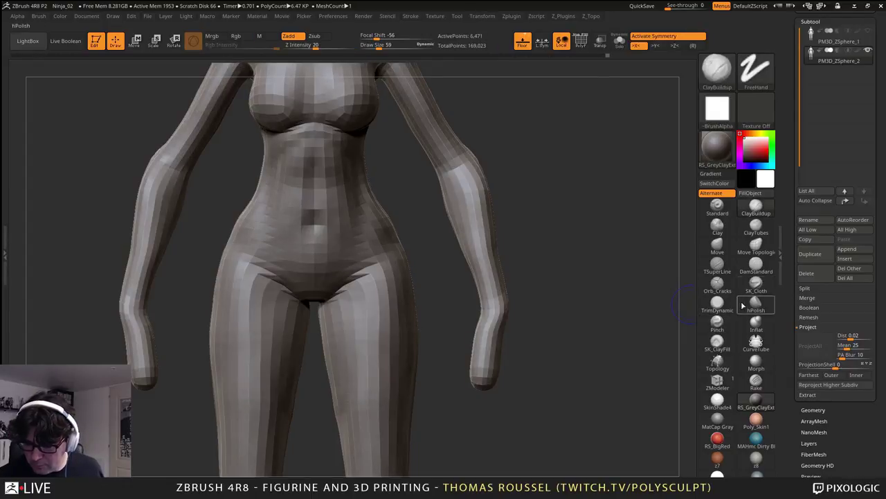
click(717, 252)
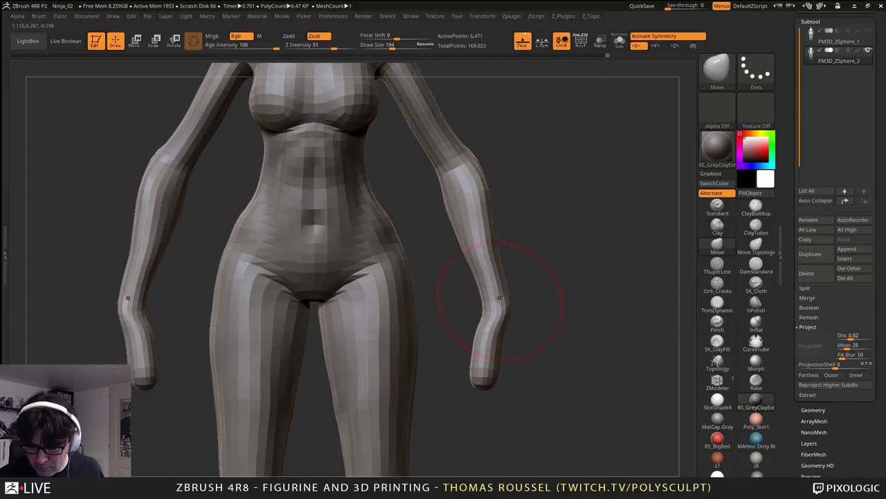
drag(494, 324, 491, 336)
mouse_move(490, 202)
mouse_down()
mouse_move(478, 191)
mouse_move(481, 215)
mouse_up()
- Reshape the elbow, forearm and wrist with the Move brush, and smooth the wrist into the hand stump
right_drag(484, 144, 462, 134)
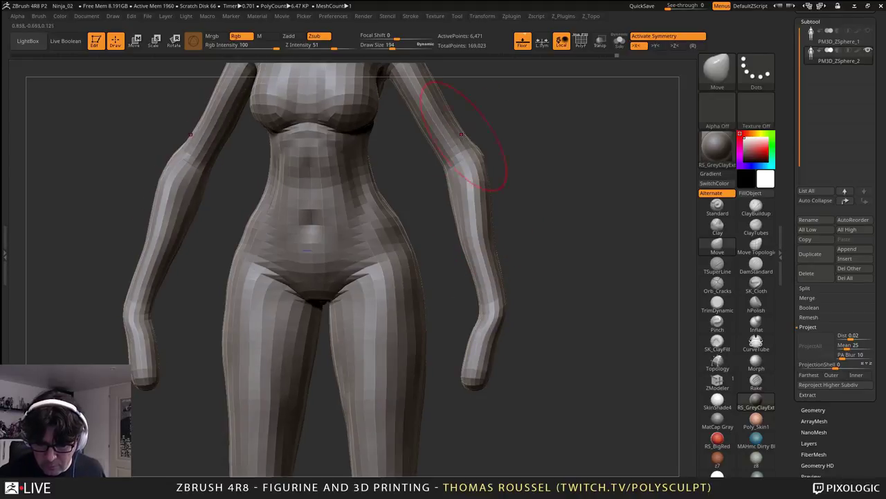
drag(461, 135, 458, 137)
right_drag(465, 142, 493, 217)
drag(451, 199, 437, 207)
drag(473, 256, 483, 267)
alt+right_drag(492, 311, 493, 221)
drag(478, 303, 485, 297)
drag(503, 267, 500, 266)
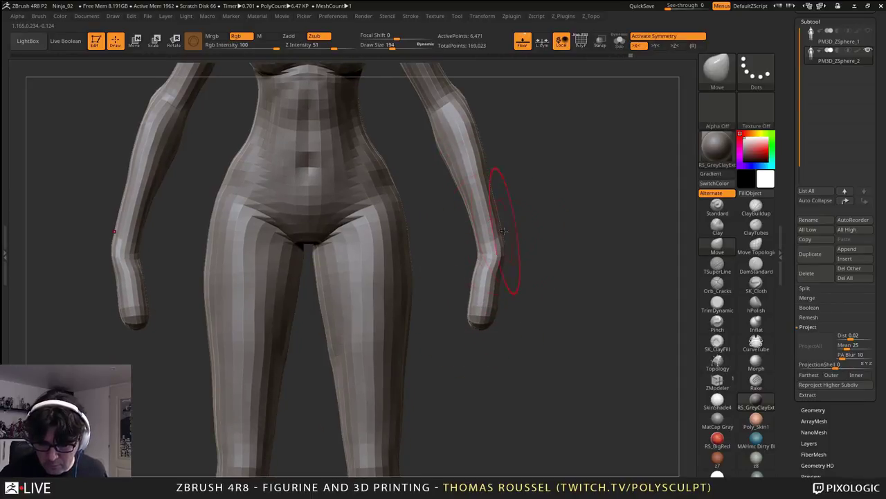
mouse_move(504, 230)
shift+mouse_down()
mouse_move(478, 191)
mouse_move(471, 201)
mouse_move(468, 173)
mouse_move(485, 187)
mouse_move(468, 181)
mouse_move(491, 307)
shift+mouse_up()
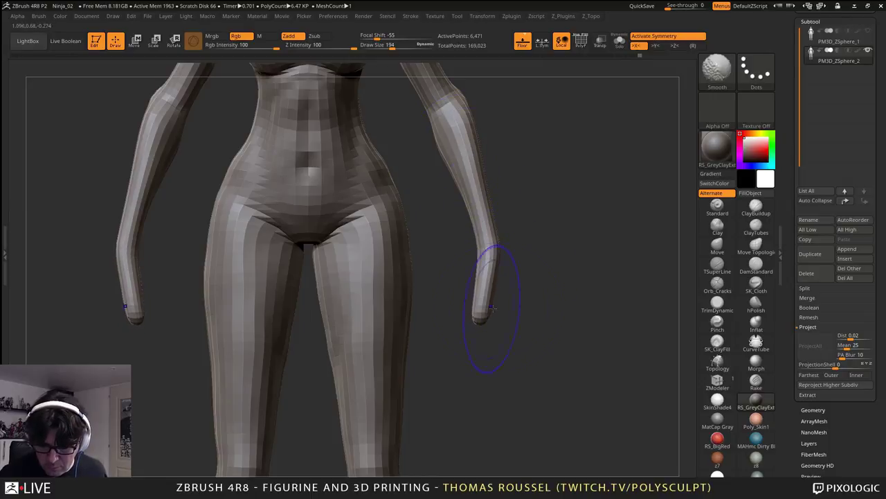
- Set the Move brush draw size to 62 and start widening the hand stump below the wrist in side view
mouse_move(490, 306)
shift+right_down()
mouse_move(467, 316)
mouse_move(513, 305)
mouse_move(502, 277)
shift+right_up()
key(s)
drag(501, 275, 496, 275)
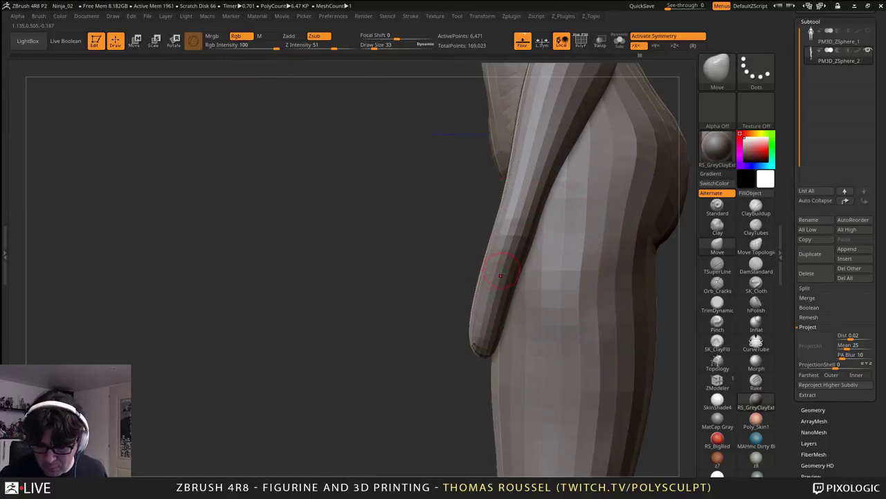
ctrl+right_drag(500, 275, 513, 270)
key(s)
drag(513, 278, 519, 279)
right_drag(519, 278, 514, 268)
drag(492, 219, 498, 251)
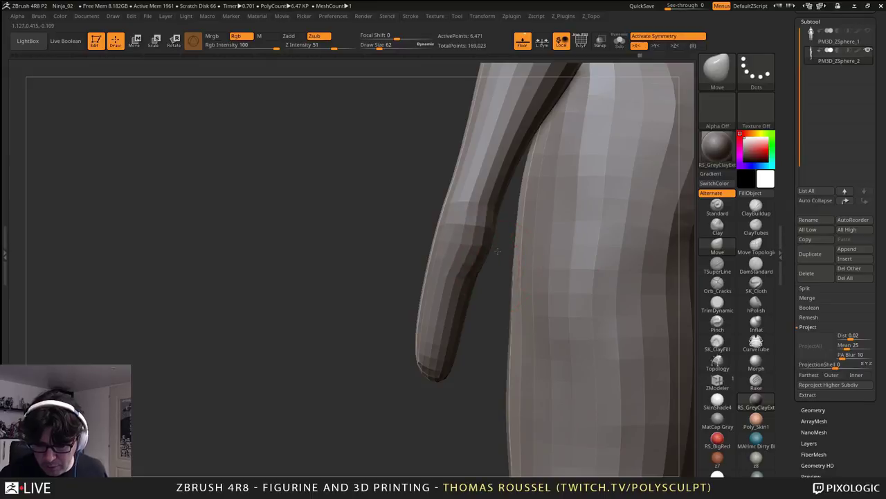
mouse_move(467, 308)
mouse_down()
mouse_move(476, 315)
mouse_move(458, 361)
mouse_up()
- Pull out the front and rear edges of the hand stump to form a broad palm beyond the wrist
right_drag(488, 332, 453, 319)
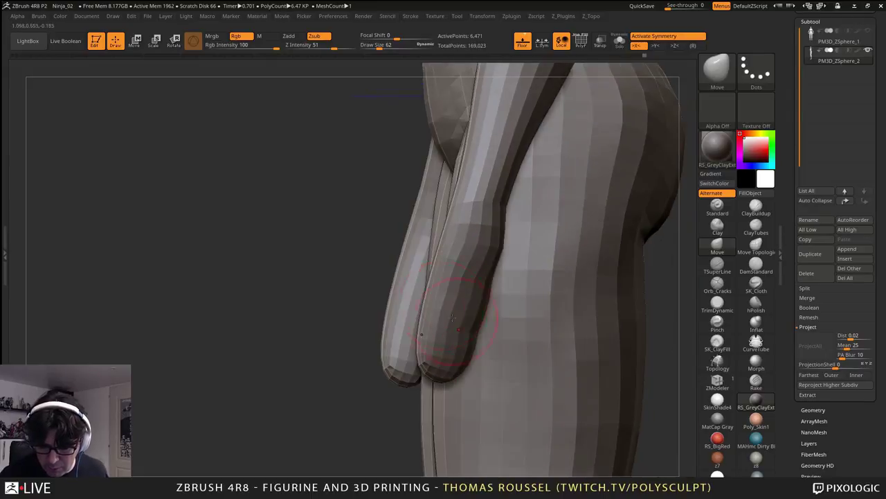
drag(444, 255, 441, 234)
drag(425, 298, 418, 304)
mouse_move(419, 350)
mouse_down()
mouse_move(413, 361)
mouse_move(411, 352)
mouse_up()
right_drag(407, 317, 436, 312)
drag(486, 283, 496, 290)
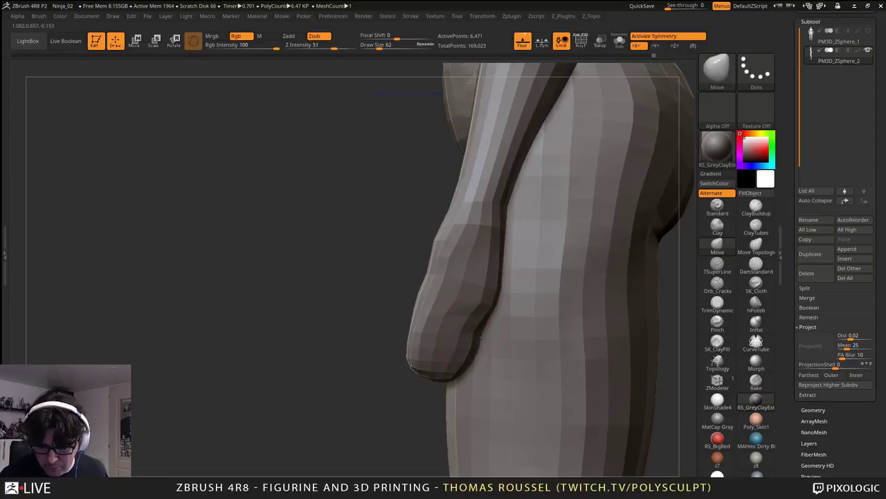
mouse_move(480, 338)
mouse_down()
mouse_move(489, 343)
mouse_move(479, 369)
mouse_move(447, 381)
mouse_move(417, 377)
mouse_move(486, 338)
mouse_move(494, 294)
mouse_up()
- Refine the palm and fingertip end of the hand from several angles with the Move brush
mouse_move(399, 278)
right_down()
mouse_move(526, 267)
mouse_move(408, 272)
right_up()
right_drag(547, 261, 455, 320)
right_drag(558, 348, 498, 241)
mouse_move(516, 334)
mouse_down()
mouse_move(524, 331)
mouse_move(524, 352)
mouse_move(525, 337)
mouse_move(544, 372)
mouse_up()
drag(465, 410, 460, 417)
drag(520, 434, 525, 446)
right_drag(547, 443, 491, 429)
alt+right_drag(554, 388, 503, 385)
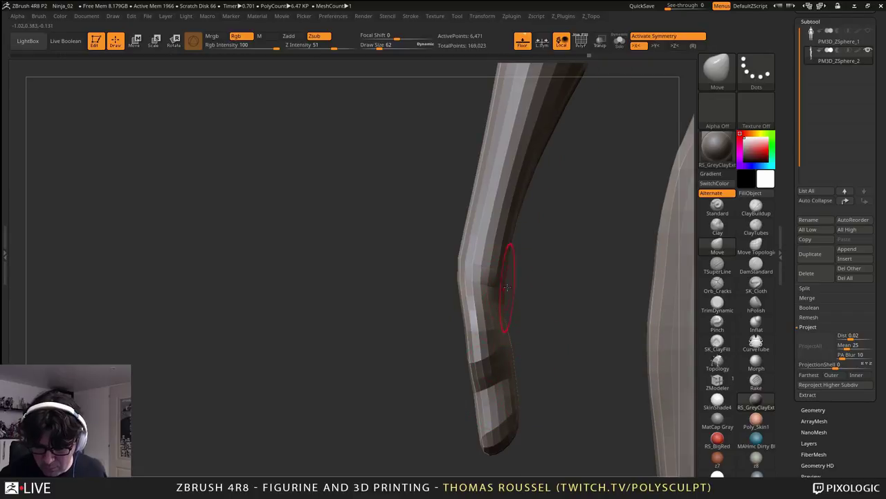
- Enlarge the Move brush to draw size 183 and bend the hand inward at the wrist toward the thigh
key(s)
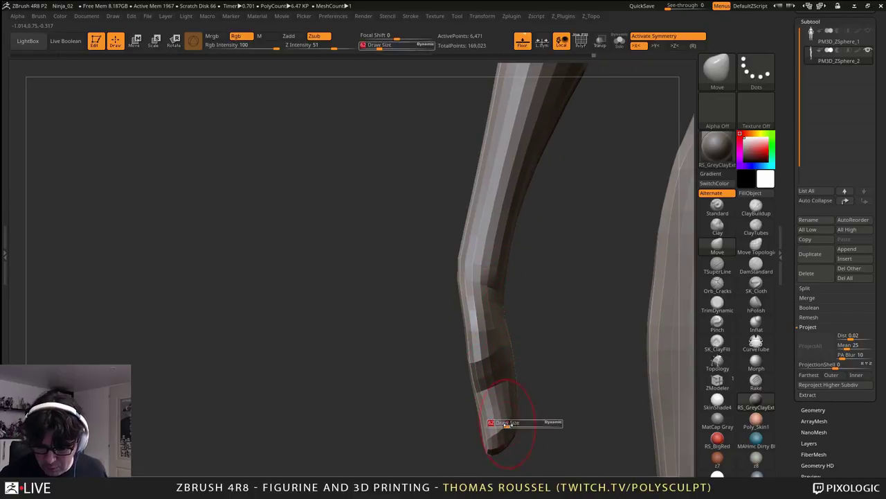
mouse_move(500, 424)
mouse_down()
mouse_move(512, 423)
mouse_move(498, 408)
mouse_move(506, 393)
mouse_move(520, 432)
mouse_up()
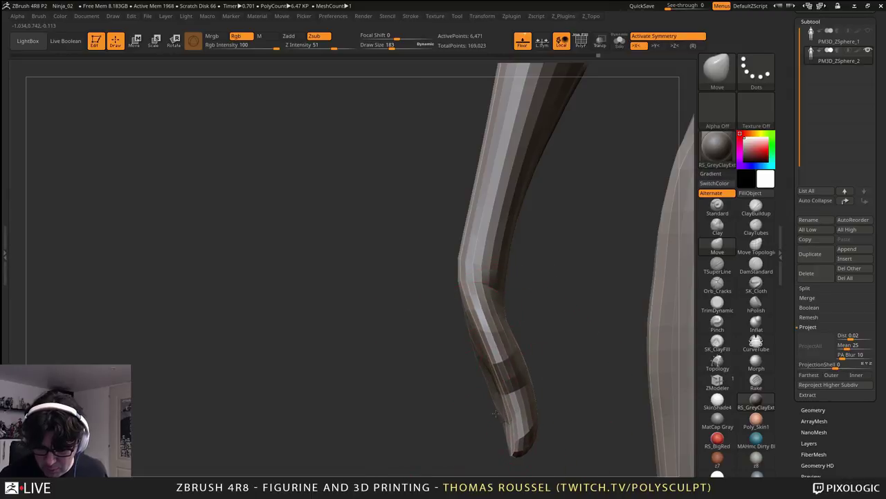
mouse_move(387, 409)
mouse_down()
mouse_move(528, 400)
mouse_move(543, 407)
mouse_up()
mouse_move(524, 411)
mouse_down()
mouse_move(507, 377)
mouse_move(496, 378)
mouse_move(510, 367)
mouse_move(495, 366)
mouse_up()
- Set the Move brush draw size to 112 and correct the wrist's shape from behind and from the side
key(s)
alt+drag(504, 350, 458, 399)
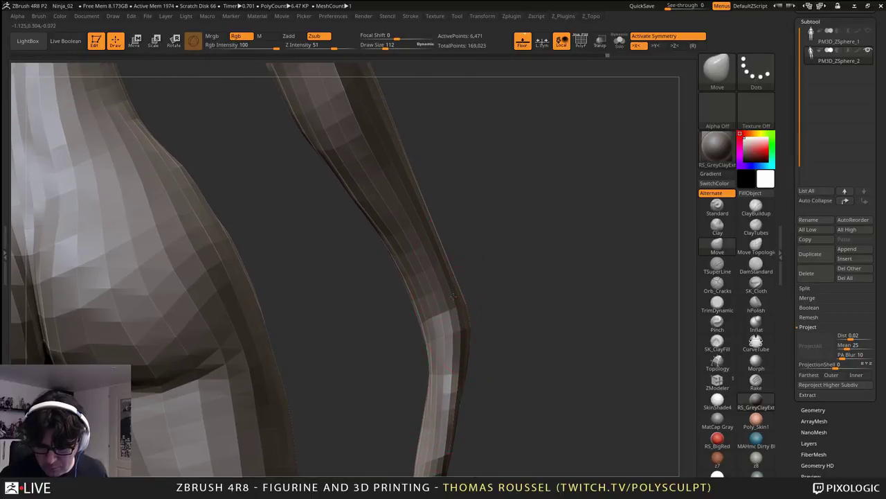
drag(439, 299, 421, 327)
mouse_move(493, 346)
mouse_down()
mouse_move(476, 346)
mouse_move(512, 349)
mouse_move(503, 256)
mouse_up()
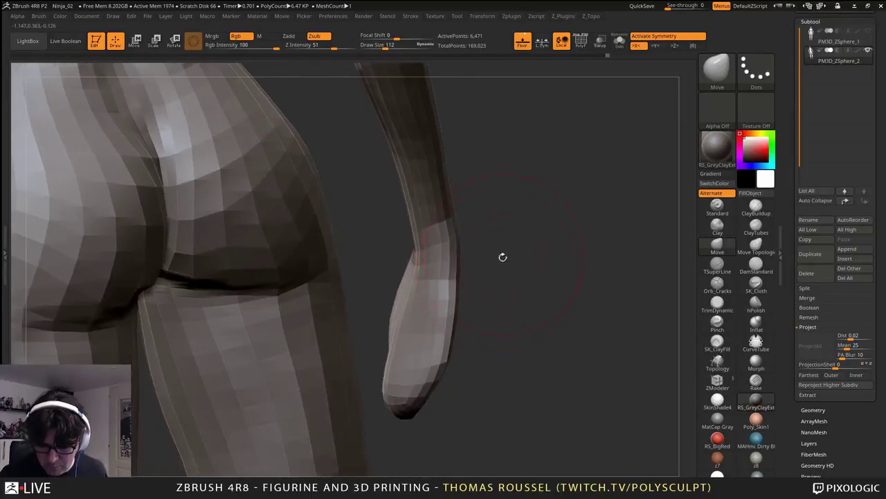
drag(506, 367, 367, 388)
alt+drag(547, 332, 316, 287)
mouse_move(328, 335)
mouse_down()
mouse_move(346, 284)
mouse_move(338, 306)
mouse_move(311, 324)
mouse_move(320, 277)
mouse_up()
mouse_move(374, 322)
alt+mouse_down()
mouse_move(343, 262)
mouse_move(425, 283)
mouse_move(477, 347)
mouse_move(441, 326)
mouse_move(477, 326)
mouse_move(536, 268)
alt+mouse_up()
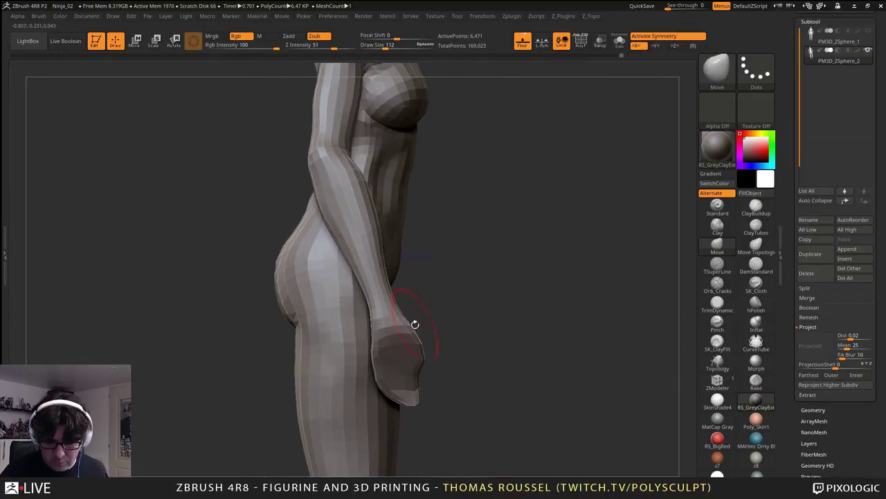
- Refine the hand's outline in side view with the Move brush, reducing its draw size to 65
drag(378, 364, 385, 362)
drag(387, 401, 380, 376)
key(s)
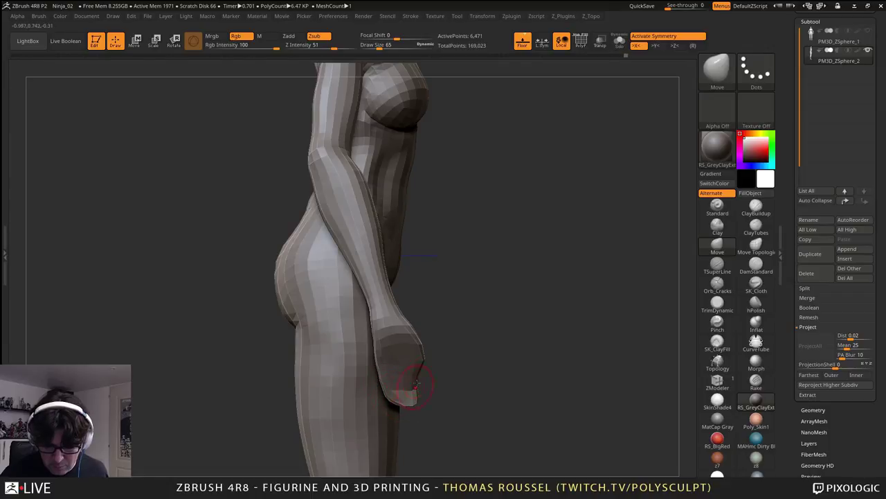
mouse_move(417, 294)
alt+mouse_down()
mouse_move(455, 379)
mouse_move(425, 304)
alt+mouse_up()
- Return to the Move brush at draw size 65 and examine the shoulders, chest and head from the side and front
key(s)
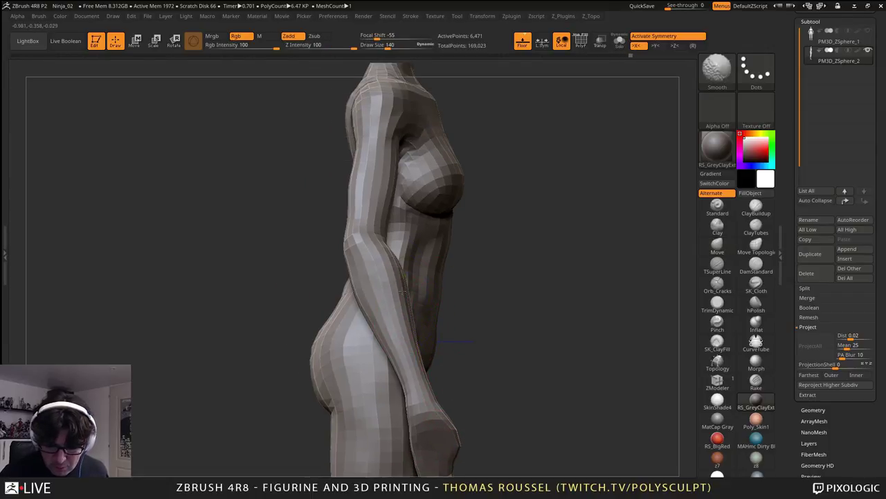
key(b)
key(m)
key(v)
key(alt)
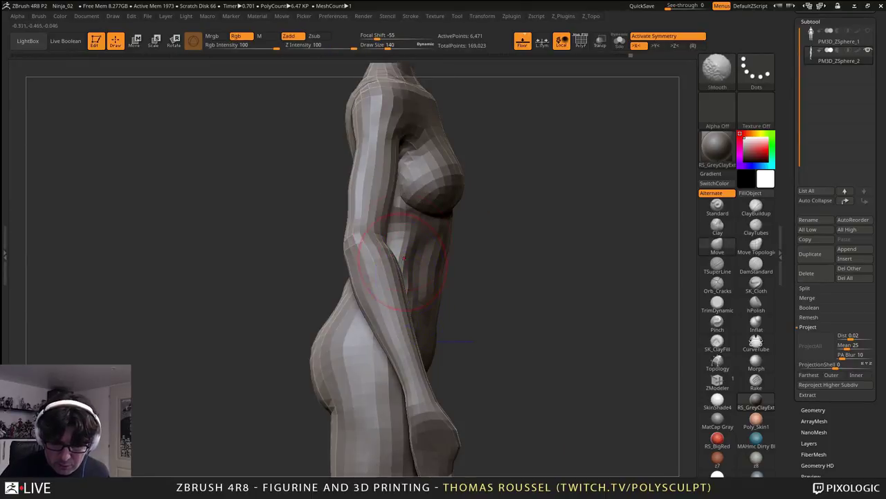
mouse_move(421, 246)
alt+right_down()
mouse_move(421, 329)
mouse_move(439, 257)
mouse_move(468, 205)
mouse_move(434, 215)
alt+right_up()
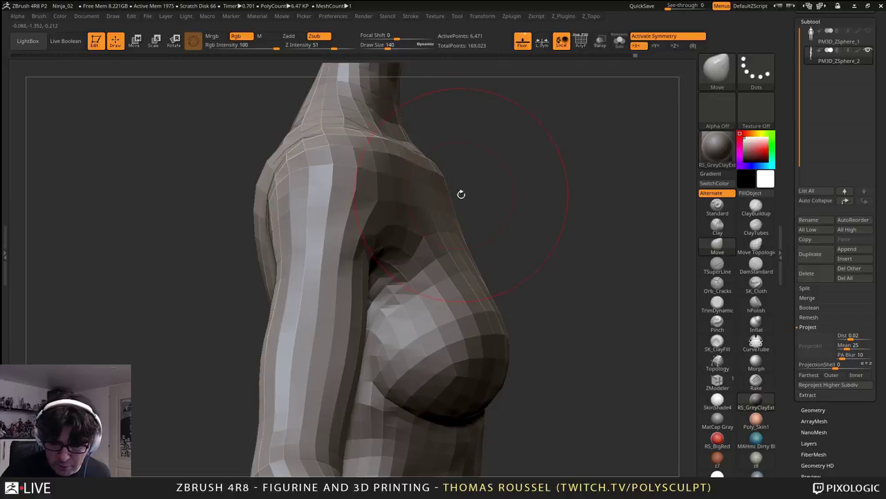
key(s)
drag(461, 195, 451, 195)
mouse_move(444, 172)
ctrl+right_down()
mouse_move(451, 208)
mouse_move(439, 210)
ctrl+right_up()
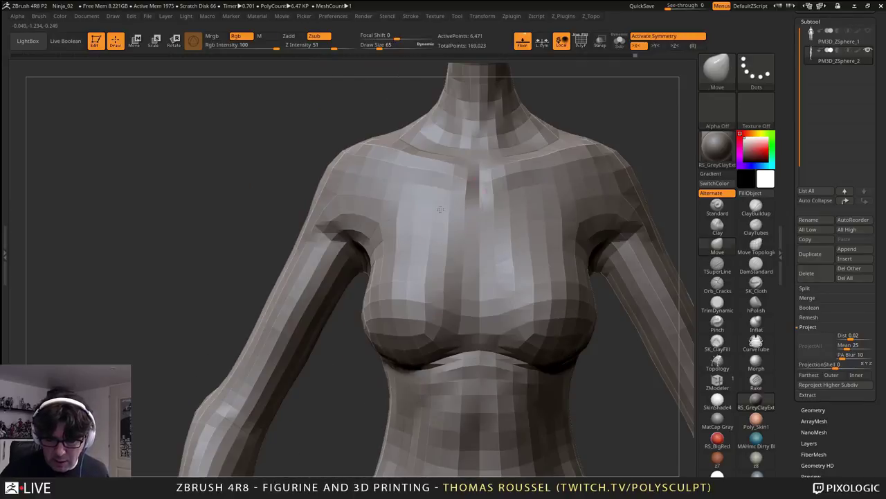
alt+right_drag(512, 201, 488, 205)
alt+right_drag(489, 263, 458, 328)
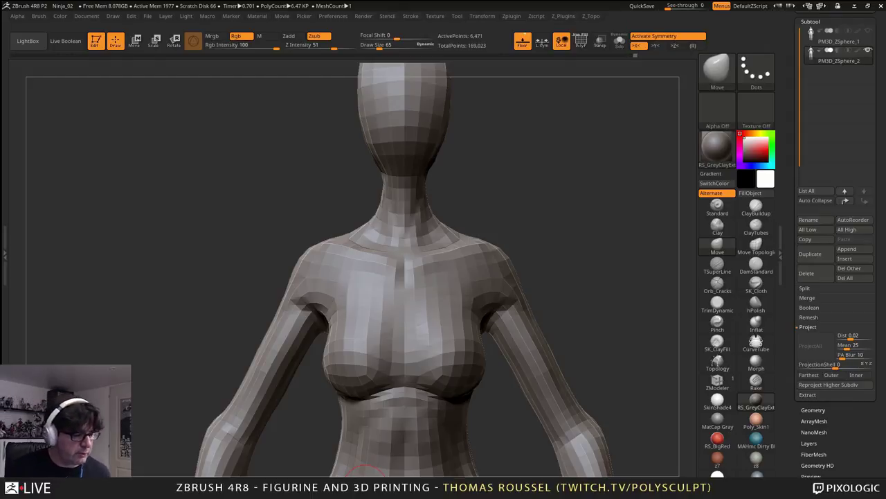
alt+drag(545, 292, 493, 210)
- Copy the PM3D_ZSphere_2 body subtool and switch to the PM3D_Sphere3D1_1 head tool
drag(878, 164, 867, 277)
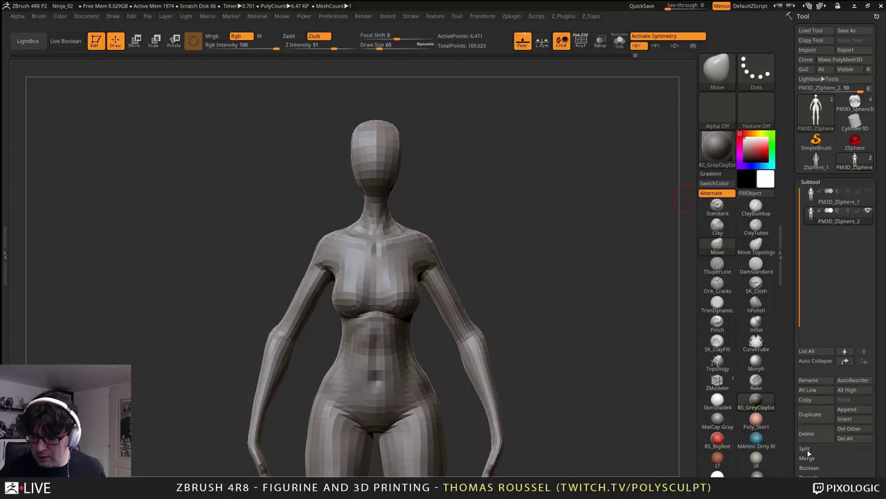
click(805, 400)
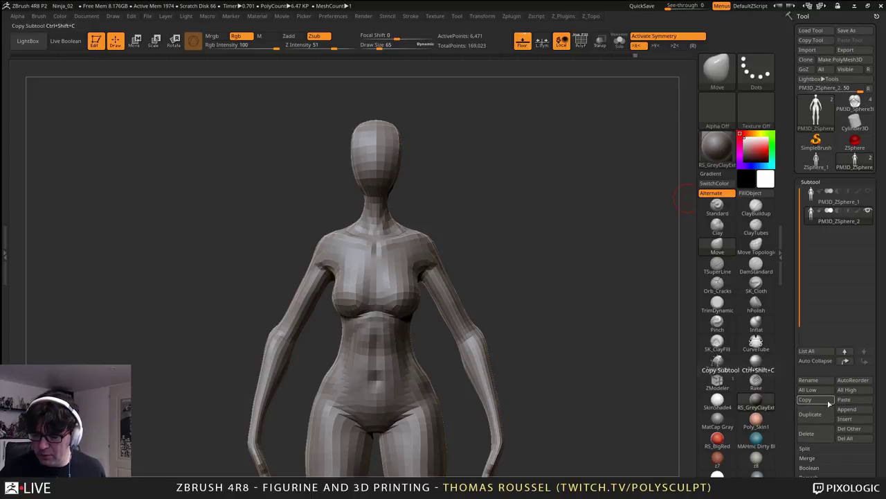
mouse_move(824, 142)
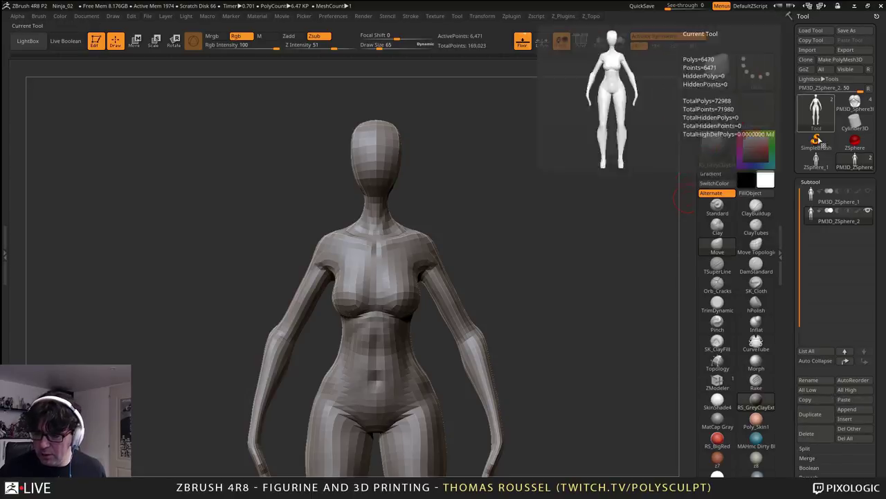
click(854, 104)
alt+drag(523, 367, 511, 124)
alt+drag(547, 222, 380, 374)
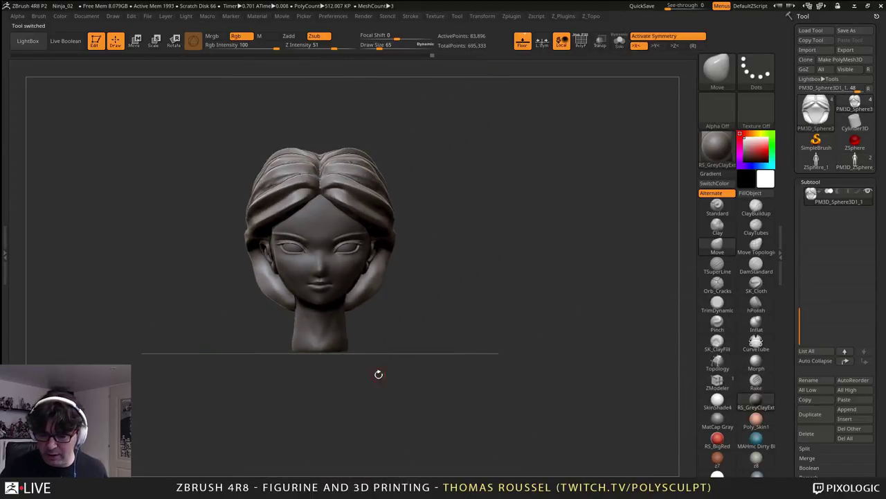
alt+drag(538, 350, 531, 369)
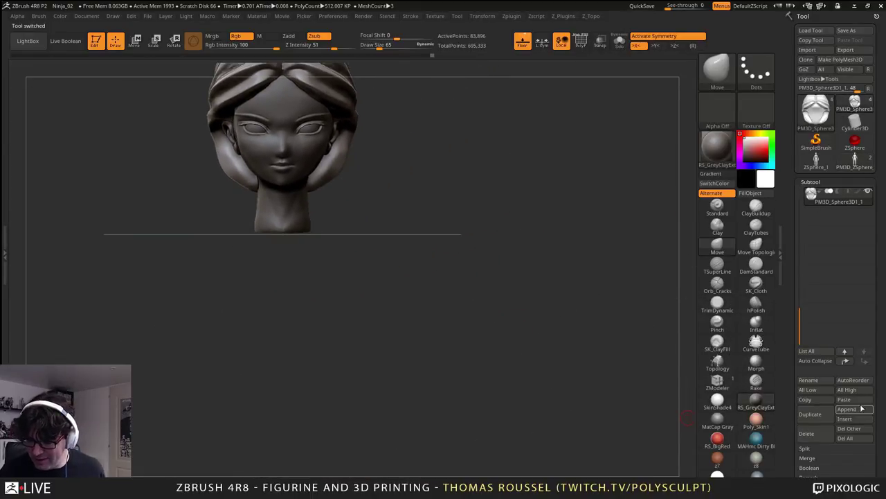
alt+drag(477, 277, 513, 372)
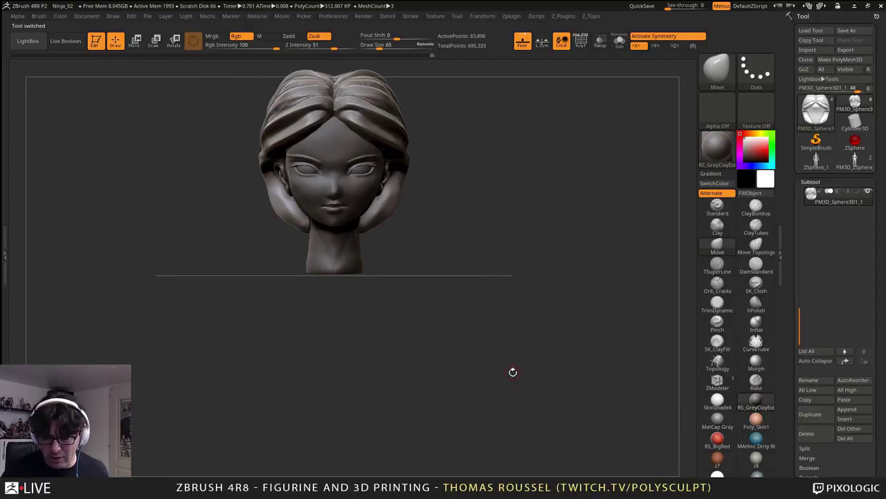
- Select the PolySphere1 head subtool and paste the copied body into the head tool
drag(795, 309, 809, 190)
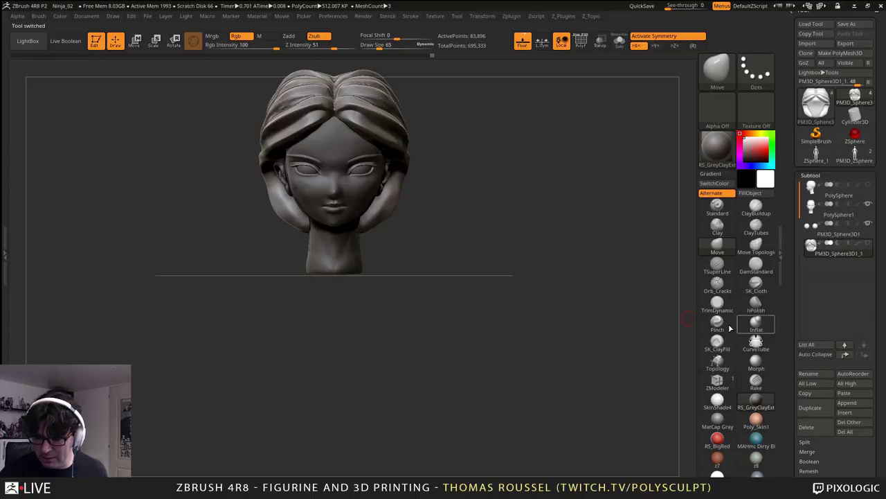
click(865, 209)
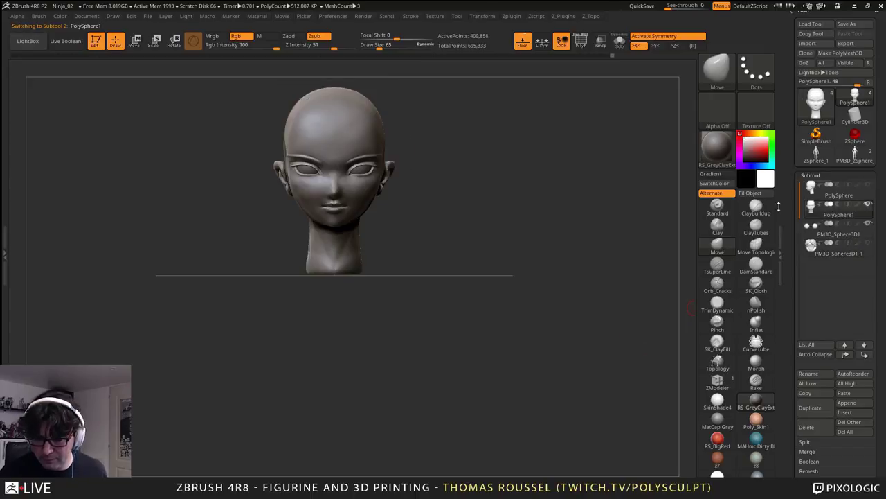
alt+drag(574, 324, 461, 322)
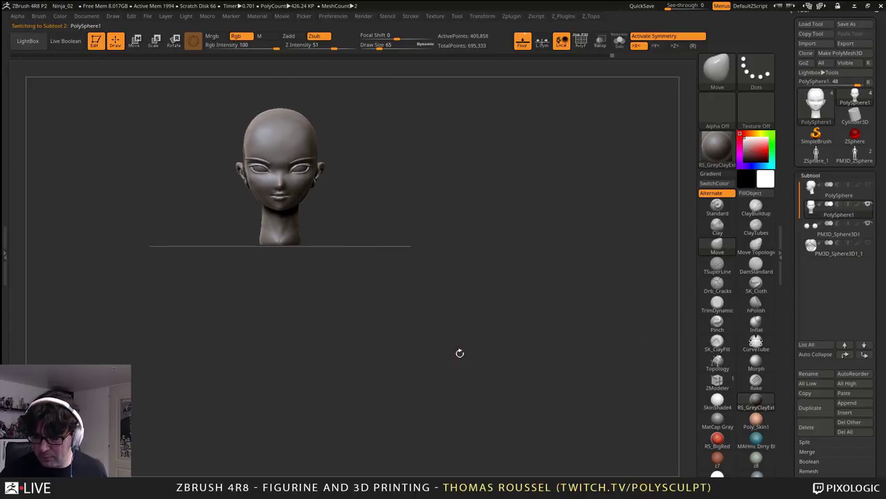
click(850, 394)
alt+drag(548, 399, 611, 337)
alt+drag(410, 272, 467, 230)
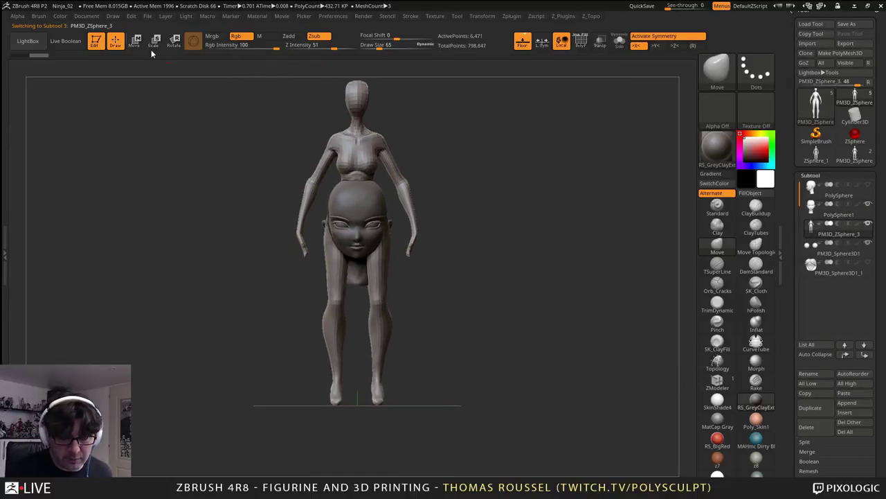
- Reorient the Move gizmo on the PM3D_ZSphere_3 body and lower the body beneath the sculpted head
click(137, 42)
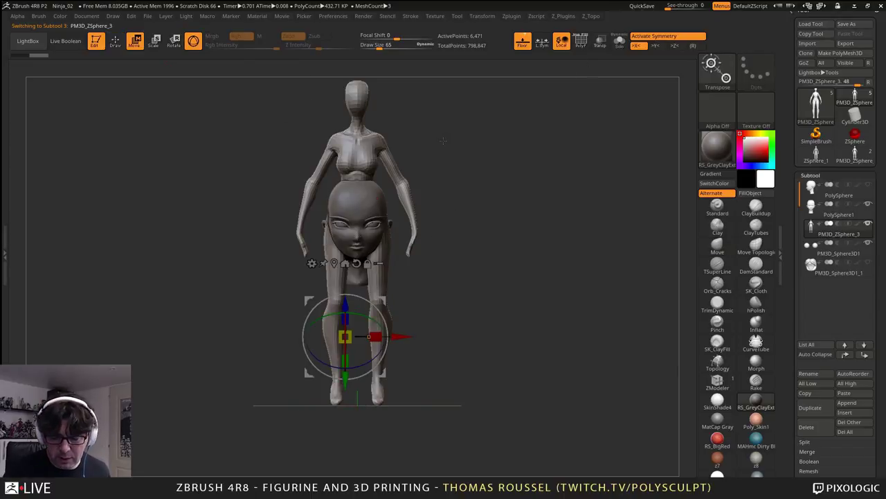
alt+click(358, 263)
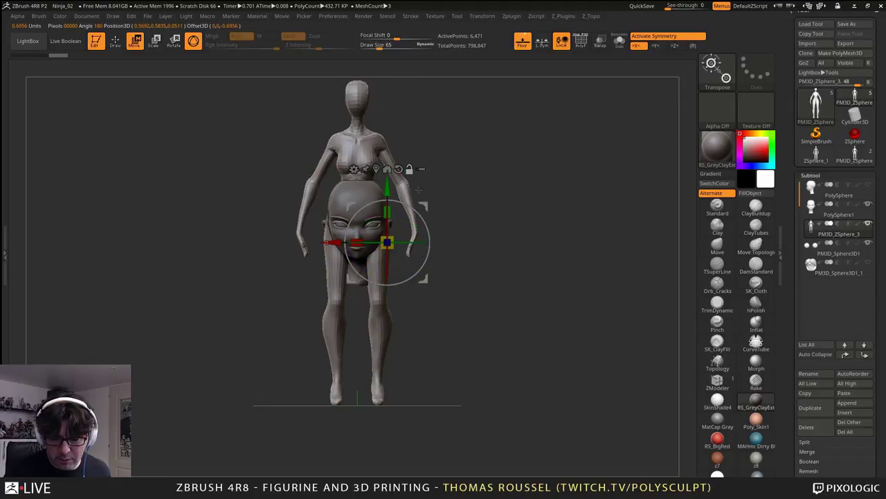
drag(387, 186, 392, 337)
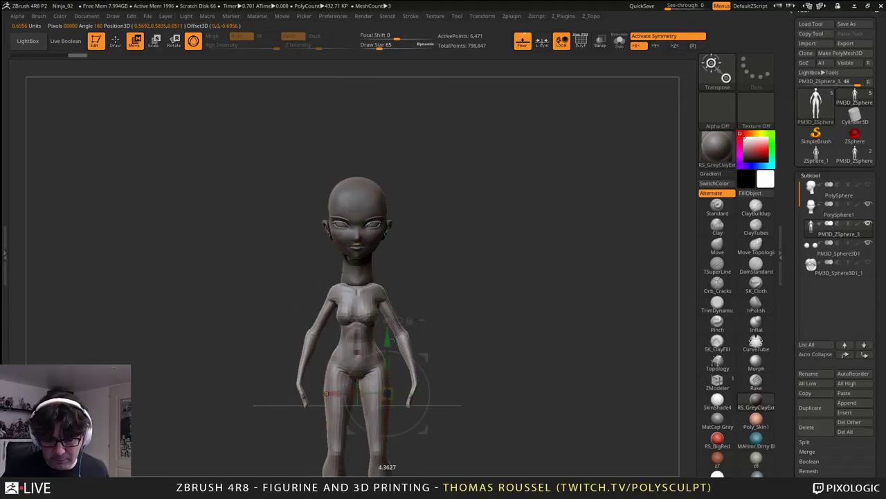
- Enlarge the body uniformly and lower it so its shoulders and neck sit under the sculpted head
ctrl+right_drag(396, 335, 432, 168)
drag(402, 313, 439, 327)
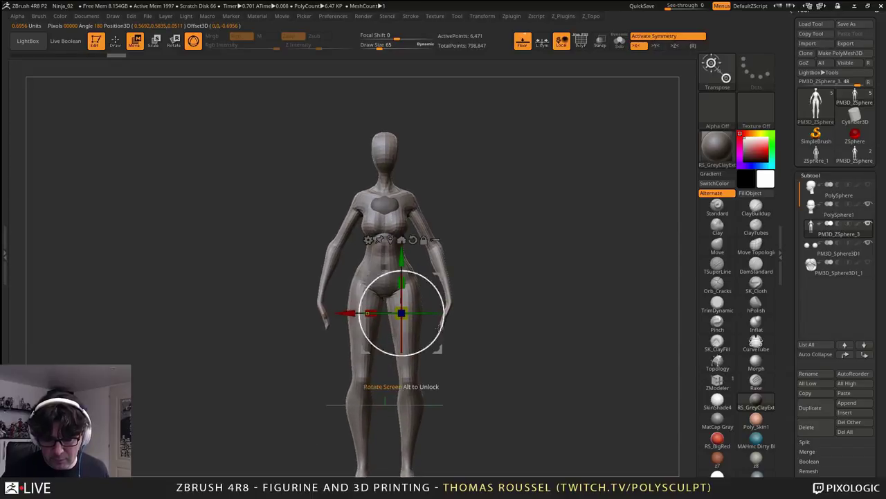
drag(402, 257, 409, 321)
shift+right_drag(451, 297, 416, 286)
ctrl+right_drag(477, 250, 488, 297)
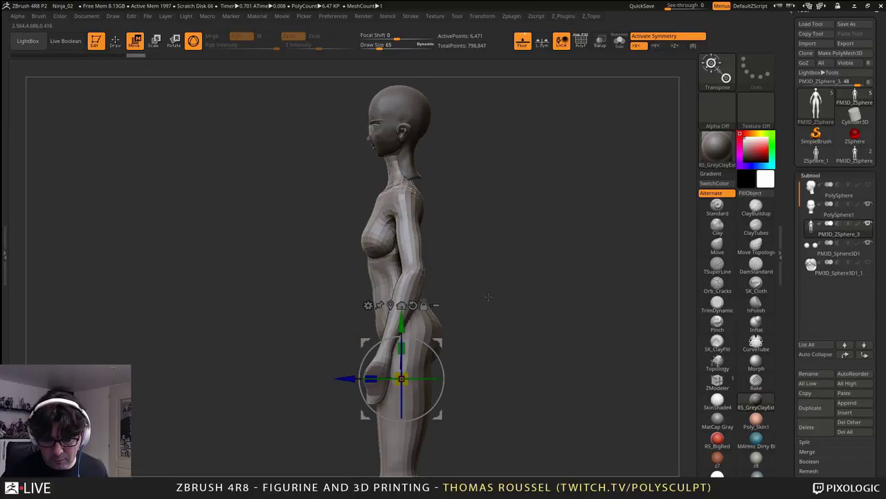
- Enlarge the body slightly further and readjust its height so its neck lines up with the sculpted head
drag(488, 296, 447, 276)
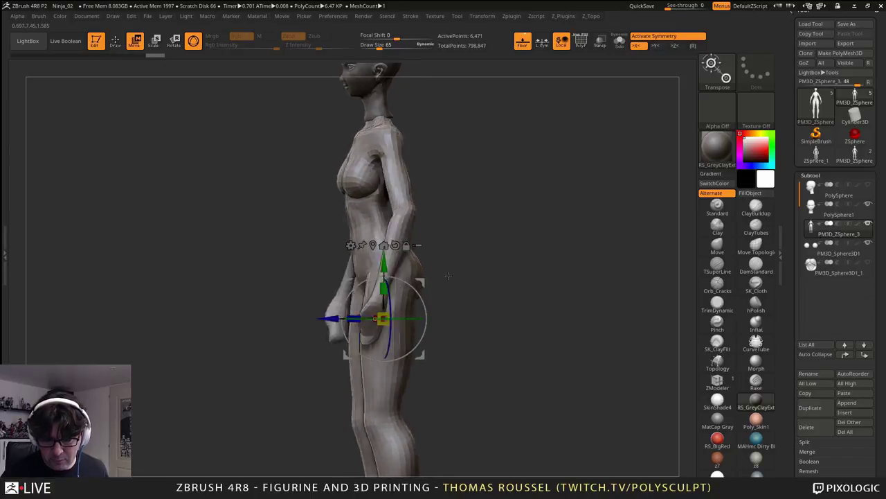
shift+right_drag(448, 276, 487, 248)
drag(391, 276, 391, 269)
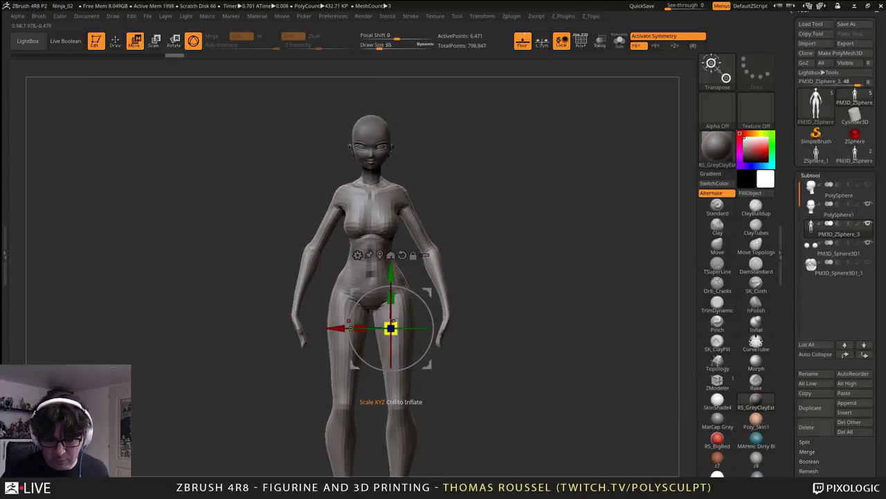
drag(392, 329, 402, 305)
drag(391, 274, 391, 297)
alt+right_drag(441, 273, 438, 265)
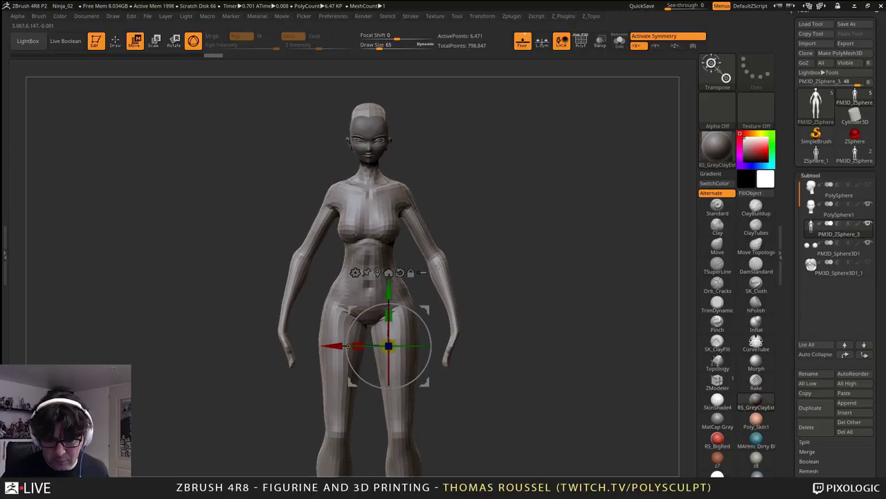
drag(438, 264, 526, 305)
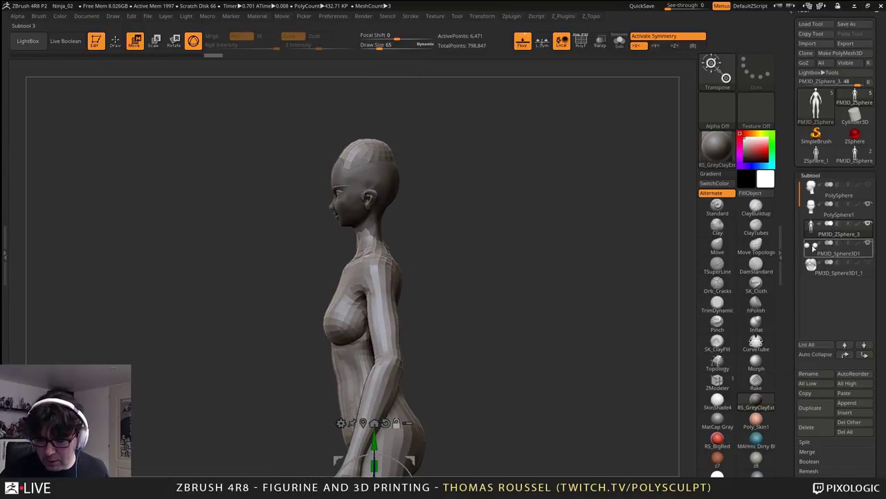
- Set the draw size to 695 and smooth the body's own head down inside the sculpted head
key(q)
key(s)
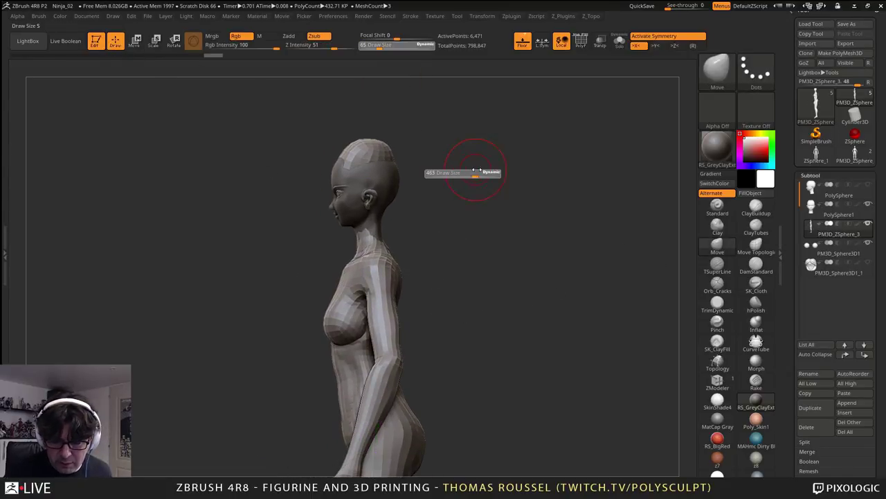
drag(476, 171, 486, 171)
mouse_move(386, 153)
shift+mouse_down()
mouse_move(369, 149)
mouse_move(384, 158)
shift+mouse_up()
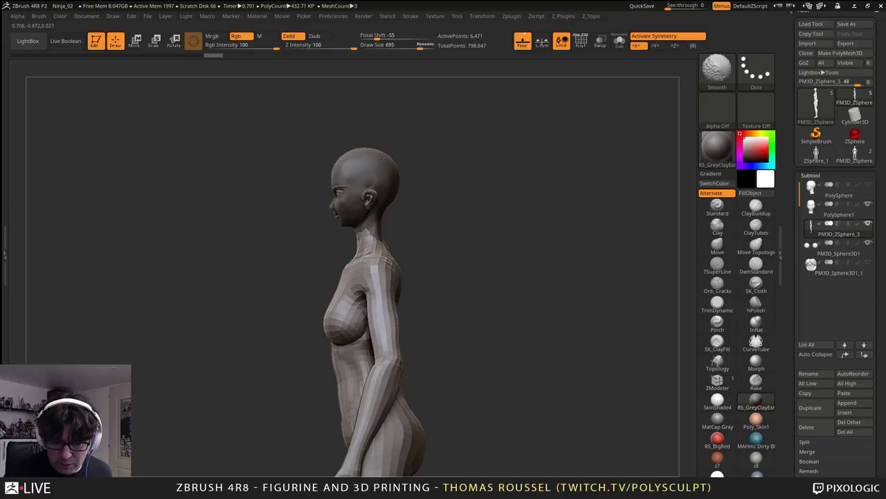
mouse_move(408, 185)
shift+mouse_down()
mouse_move(454, 216)
mouse_move(440, 182)
mouse_move(476, 171)
mouse_move(439, 223)
mouse_move(484, 217)
shift+mouse_up()
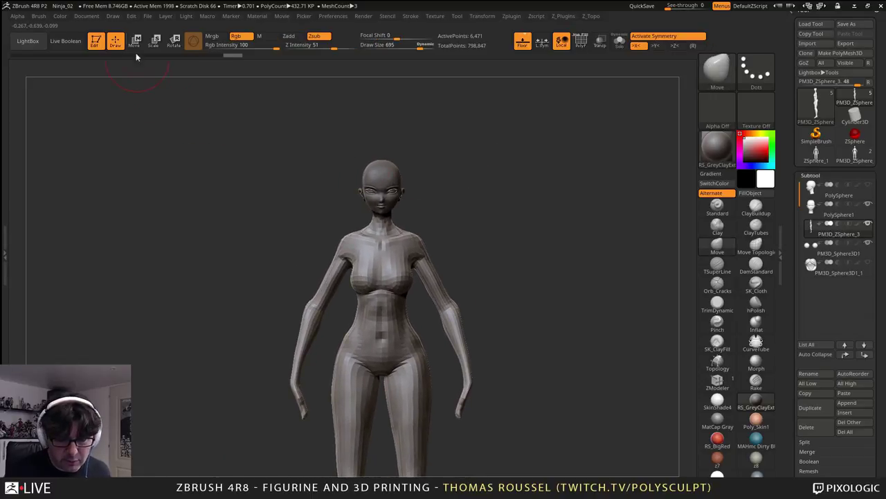
- Nudge the body slightly downward with the Move gizmo and fine-tune its overall scale under the head
click(136, 43)
drag(403, 345, 402, 349)
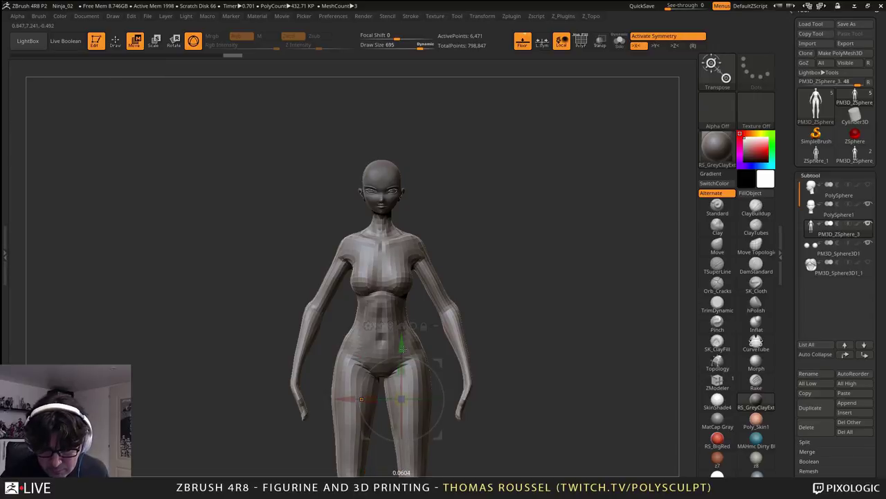
shift+drag(493, 311, 417, 345)
drag(398, 417, 399, 417)
drag(433, 325, 479, 316)
alt+drag(480, 315, 495, 217)
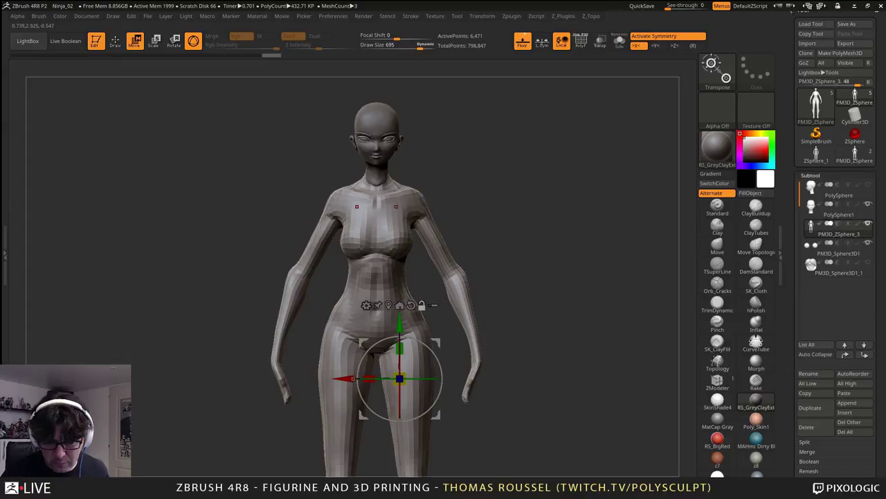
- Shrink the body slightly and raise it to meet the neck of the sculpted head
alt+drag(424, 315, 428, 296)
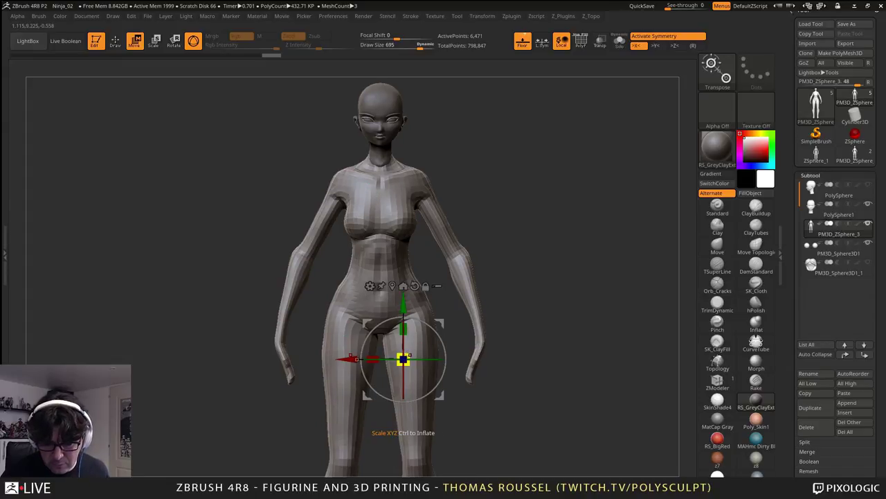
mouse_move(403, 358)
mouse_down()
mouse_move(408, 350)
mouse_move(403, 358)
mouse_up()
drag(402, 309, 403, 305)
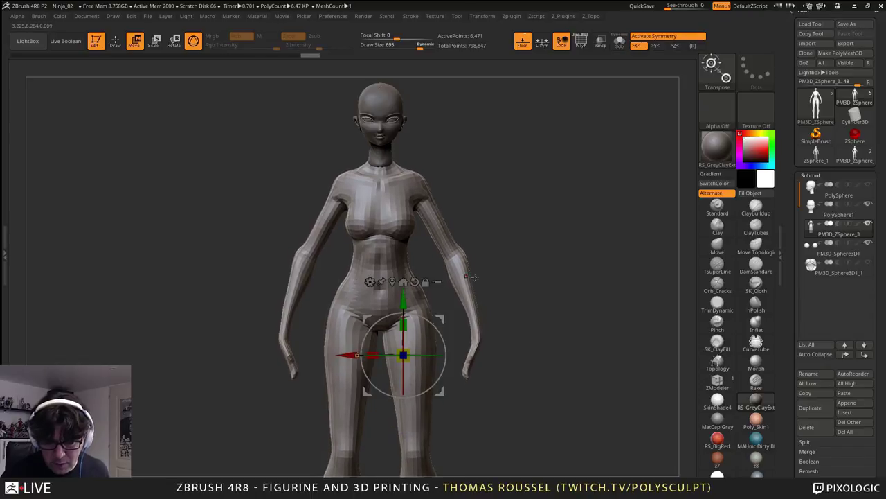
- Enlarge the body slightly and lower it to rebalance its proportions against the head
shift+drag(533, 277, 503, 285)
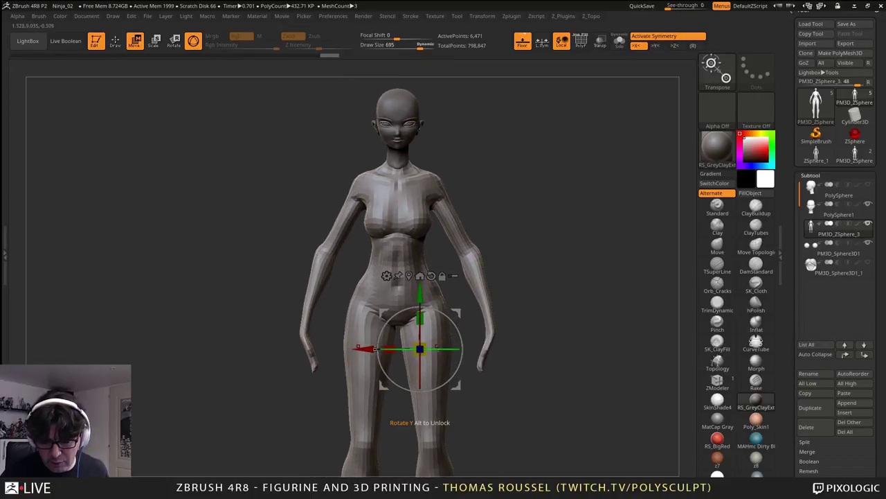
drag(424, 345, 443, 335)
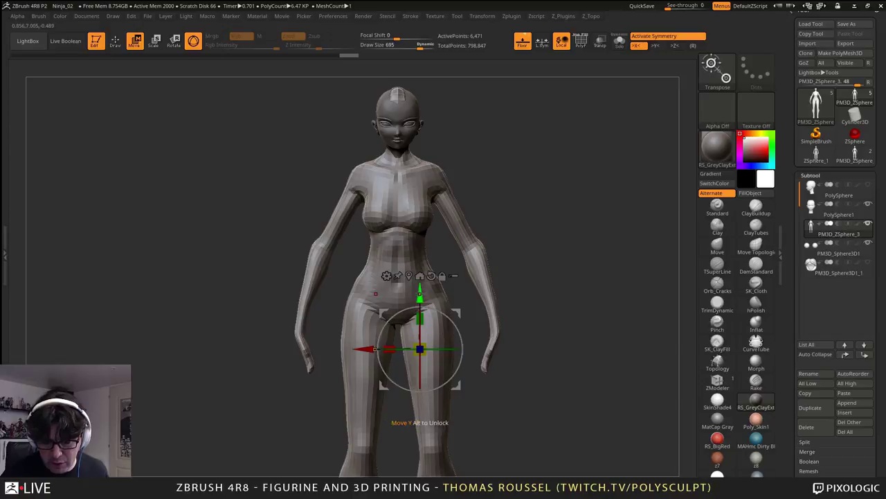
drag(419, 293, 419, 301)
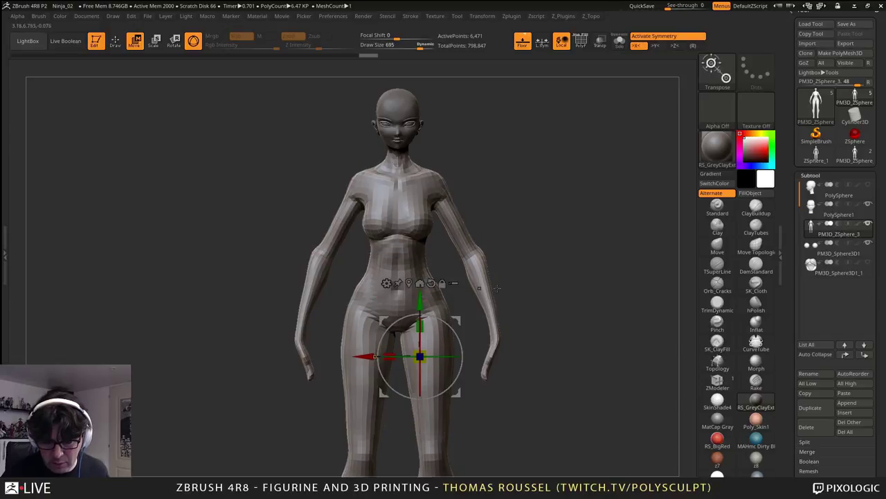
mouse_move(497, 289)
shift+mouse_down()
mouse_move(475, 254)
mouse_move(461, 317)
shift+mouse_up()
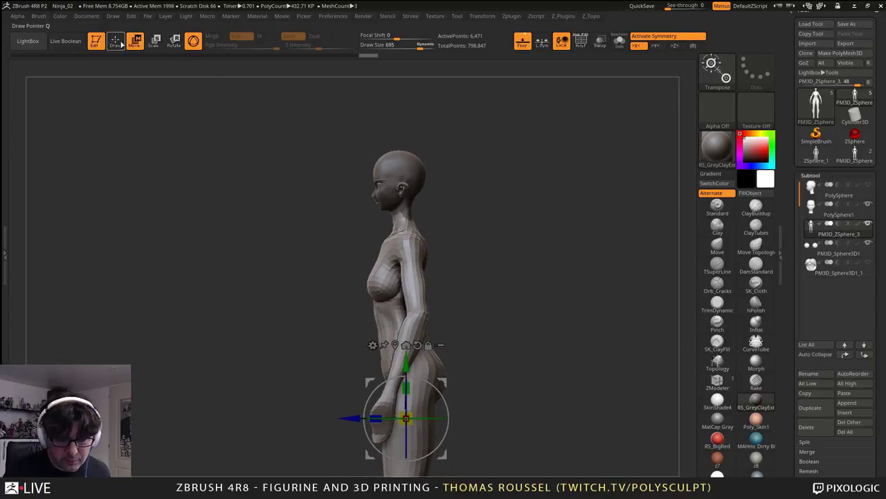
- Smooth the body's head and neck in side view and touch up the neck with the Move brush
click(116, 41)
shift+drag(412, 223, 421, 202)
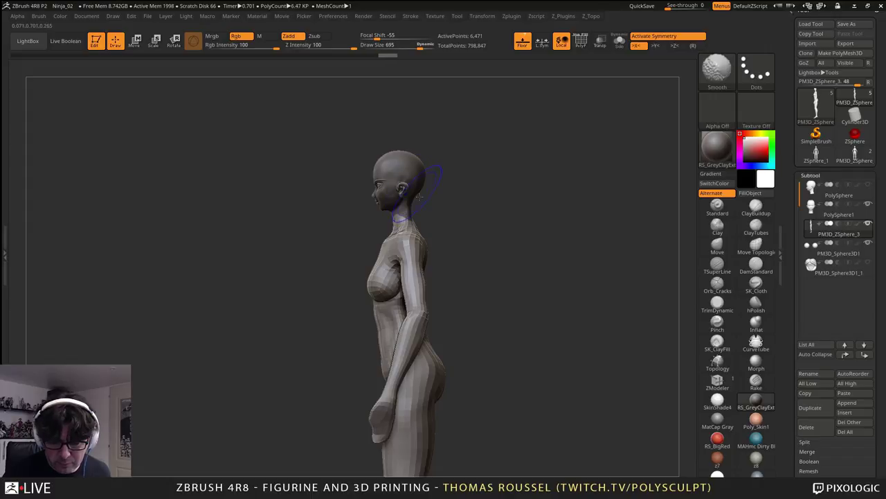
mouse_move(461, 225)
shift+mouse_down()
mouse_move(506, 240)
mouse_move(495, 245)
mouse_move(505, 206)
mouse_move(509, 217)
mouse_move(469, 207)
mouse_move(452, 222)
mouse_move(413, 227)
shift+mouse_up()
mouse_move(471, 201)
alt+mouse_down()
mouse_move(463, 217)
mouse_move(408, 208)
mouse_move(478, 216)
alt+mouse_up()
drag(430, 184, 429, 185)
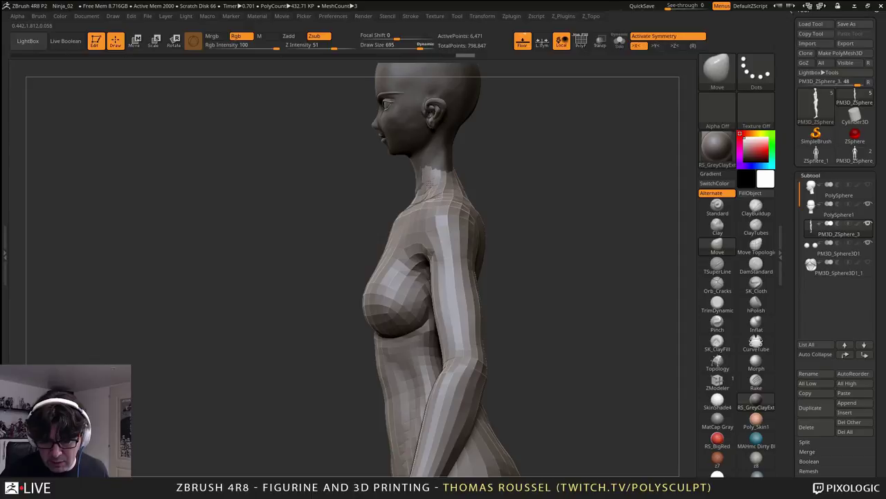
- Scale the body down slightly with the Move gizmo and raise it under the sculpted head
right_drag(439, 175, 491, 225)
alt+drag(490, 224, 486, 178)
mouse_move(499, 258)
alt+right_down()
mouse_move(487, 222)
mouse_move(475, 271)
mouse_move(469, 255)
alt+right_up()
drag(466, 220, 440, 236)
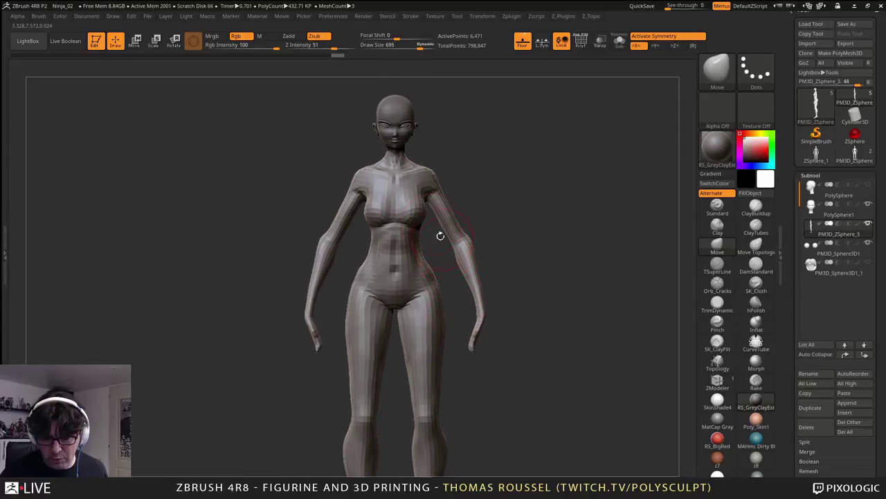
key(w)
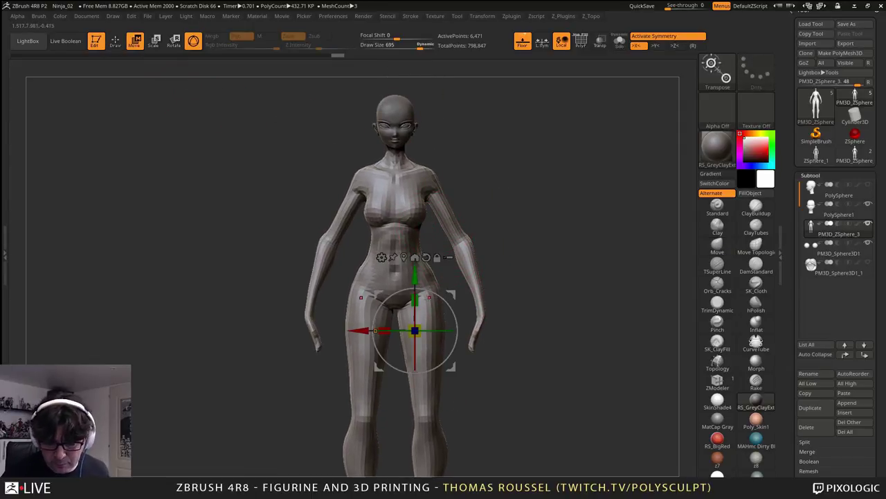
drag(414, 331, 414, 331)
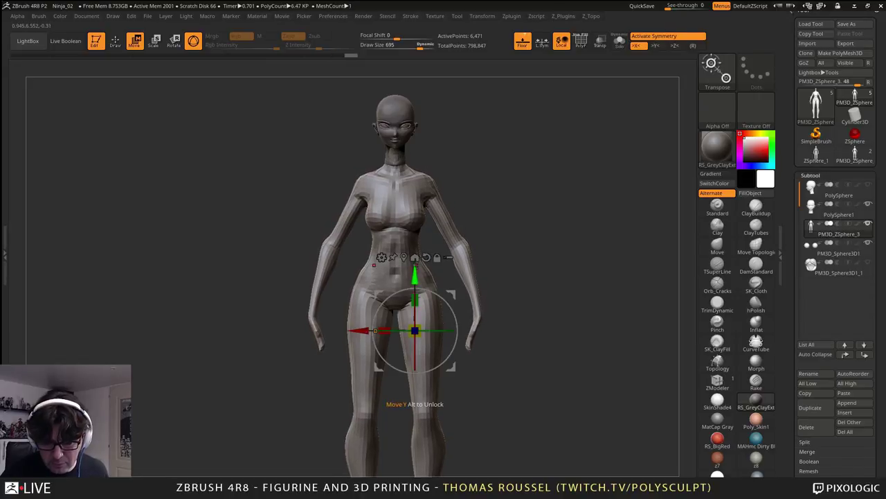
mouse_move(414, 276)
mouse_down()
mouse_move(416, 256)
mouse_move(415, 267)
mouse_up()
drag(502, 242, 483, 248)
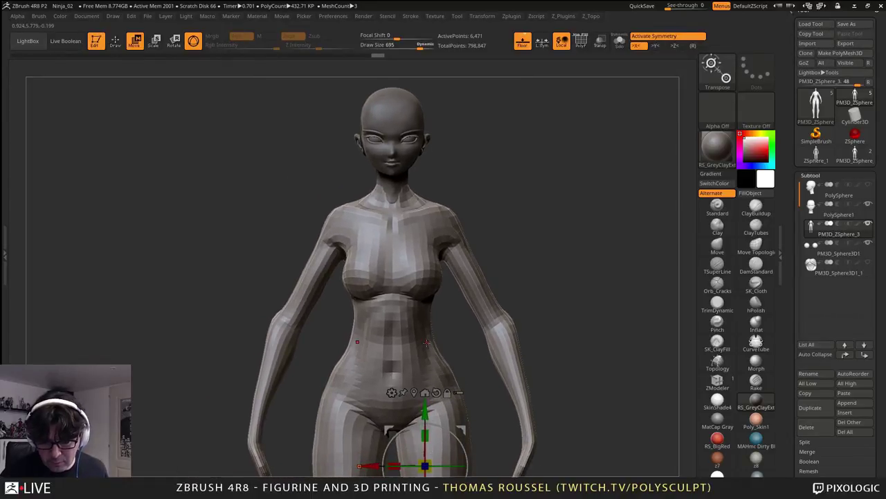
- Check the neck junction from the side and nudge the body slightly upward
drag(426, 342, 475, 257)
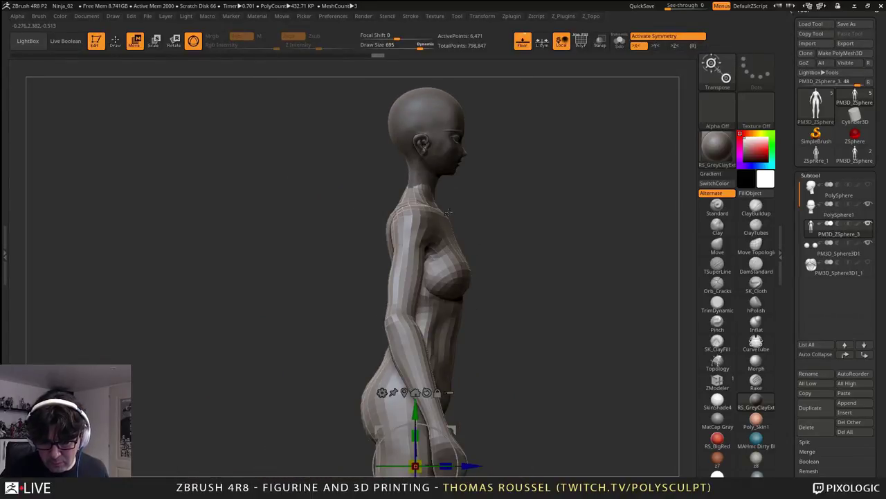
alt+drag(462, 171, 451, 159)
alt+drag(483, 207, 456, 119)
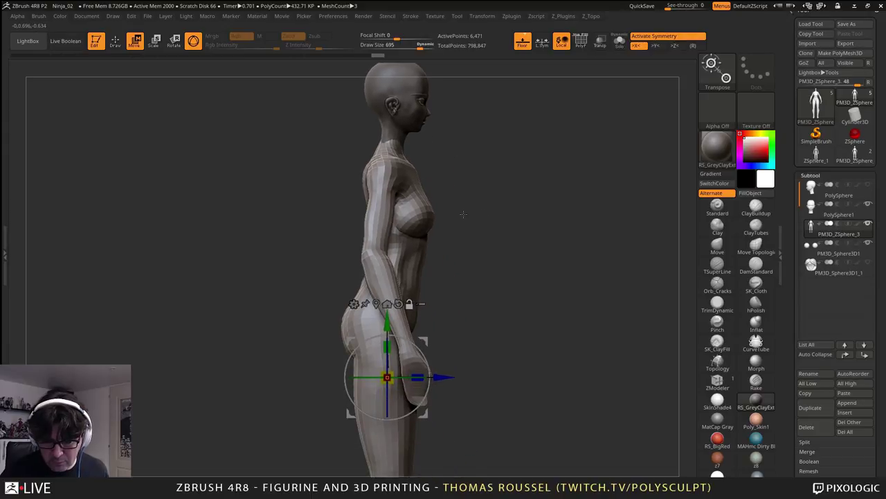
alt+drag(463, 232, 410, 277)
mouse_move(410, 339)
alt+mouse_down()
mouse_move(416, 317)
mouse_move(410, 340)
mouse_move(398, 344)
alt+mouse_up()
drag(399, 290, 398, 286)
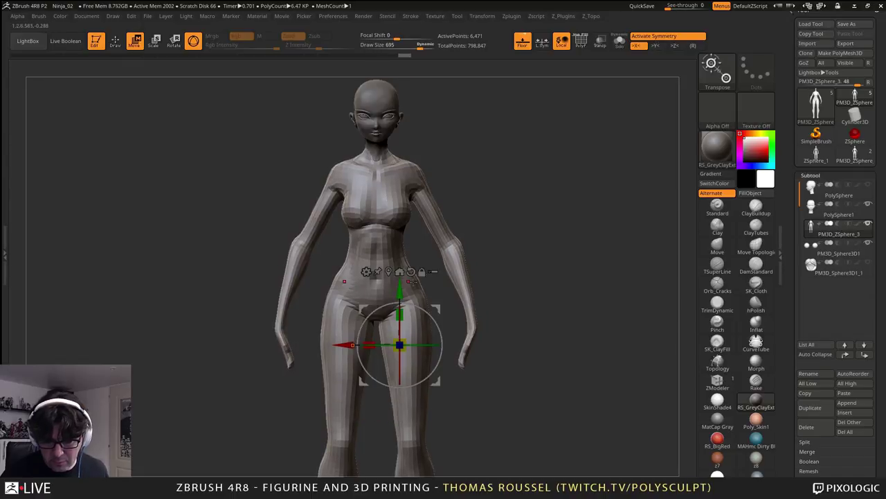
- Fine-tune the body's uniform scale and height against the sculpted head in front view
shift+drag(509, 272, 472, 242)
shift+drag(473, 239, 506, 228)
alt+drag(481, 271, 474, 223)
scroll(474, 221, up, 3)
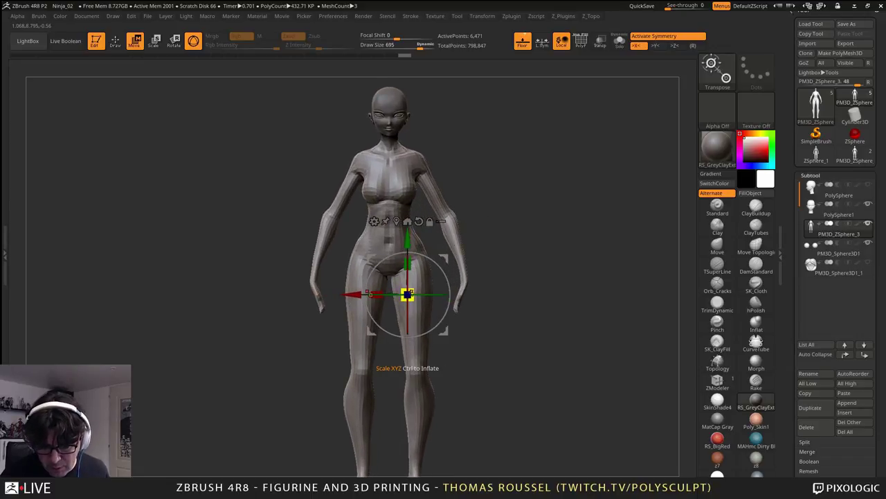
drag(411, 290, 408, 235)
- Examine the fit of head and neck and the overall body proportions from the side and front
drag(488, 235, 431, 239)
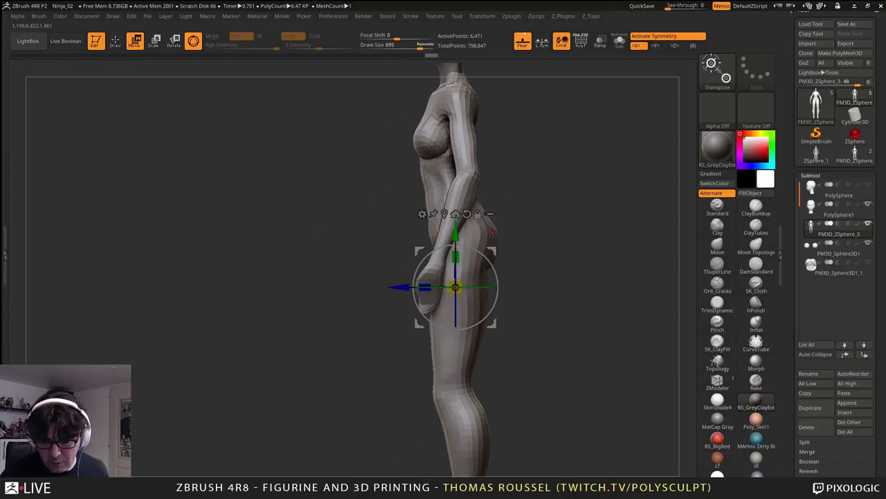
alt+drag(492, 217, 442, 279)
drag(446, 310, 444, 308)
ctrl+right_drag(445, 297, 447, 198)
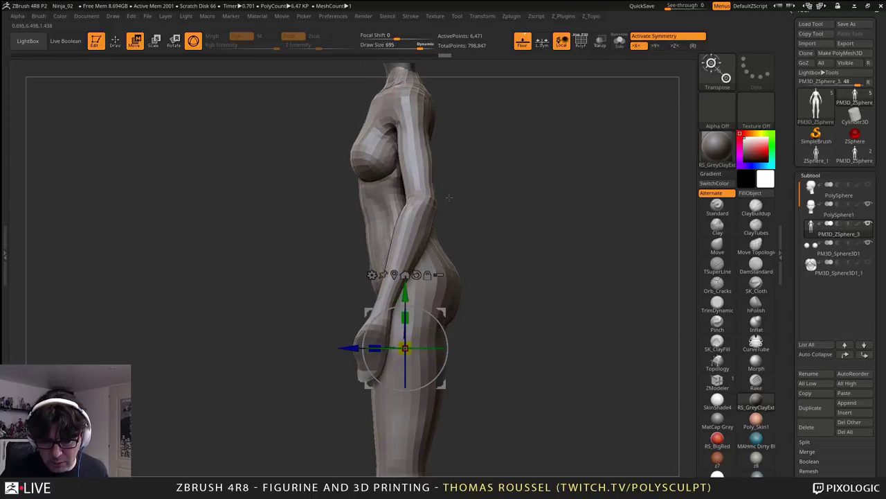
alt+right_drag(404, 85, 354, 215)
right_drag(354, 215, 423, 212)
ctrl+right_drag(422, 211, 385, 159)
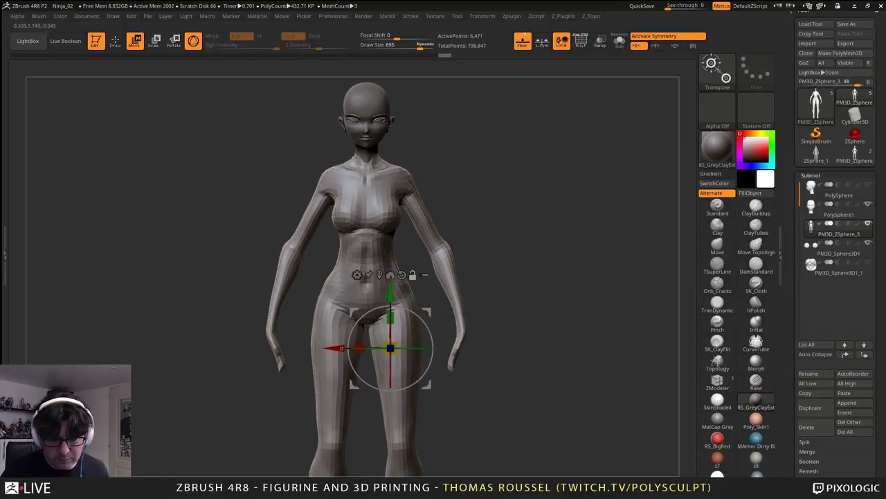
ctrl+right_drag(290, 163, 283, 100)
- Switch from the gizmo to the transpose line and measure the sculpted head's height from crown to chin
key(y)
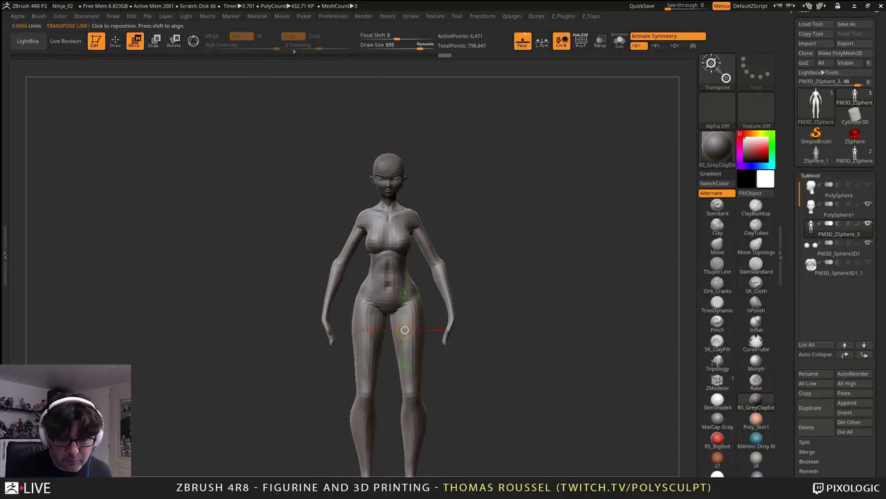
mouse_move(388, 160)
shift+mouse_down()
mouse_move(388, 206)
mouse_move(388, 195)
shift+mouse_up()
shift+right_drag(485, 187, 451, 257)
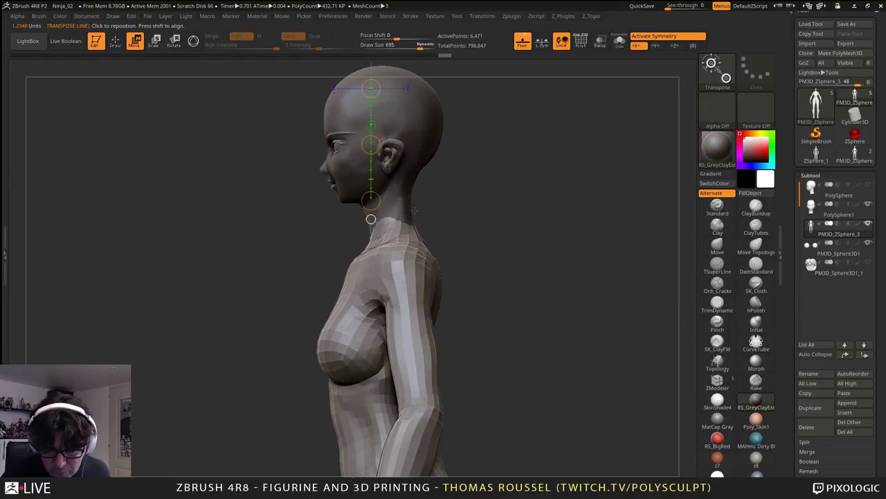
- Adjust the transpose line's ends to the chin and crown to measure the head's height in profile
drag(378, 200, 378, 202)
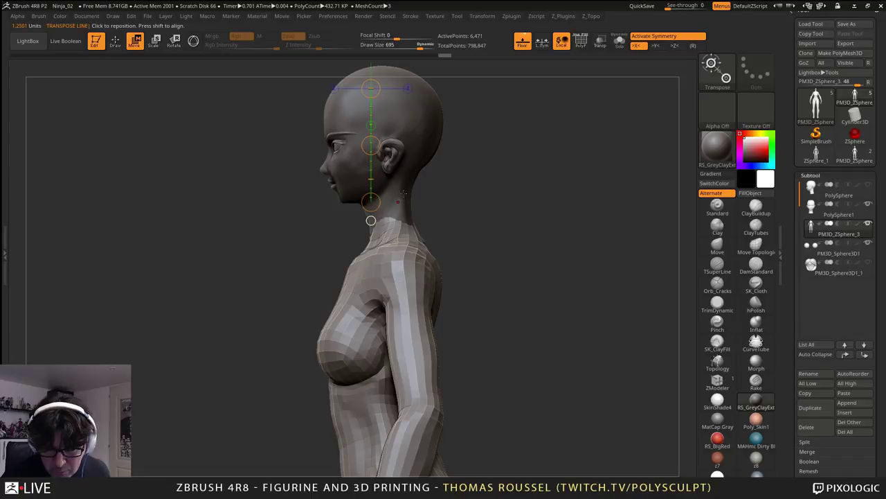
alt+right_drag(370, 220, 347, 286)
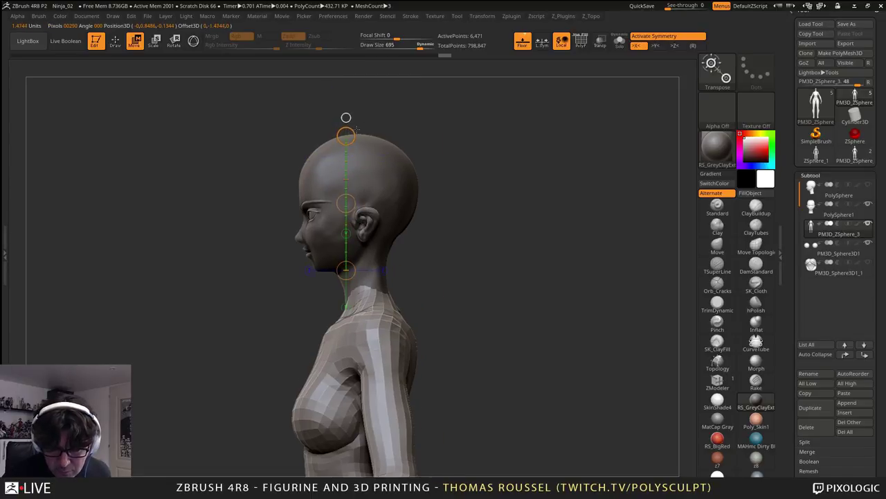
drag(357, 128, 357, 126)
- Measure the head's height between chin and crown with the transpose line in front view
shift+right_drag(377, 252, 435, 159)
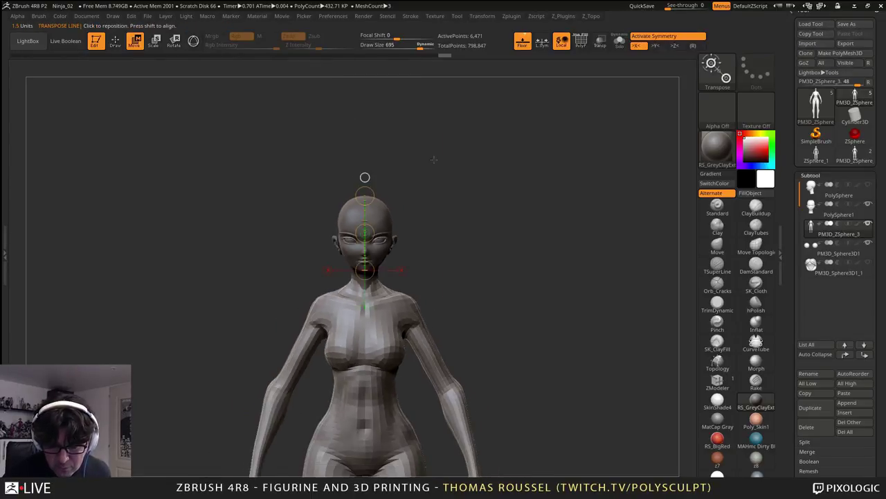
alt+right_drag(454, 212, 433, 44)
alt+right_drag(421, 130, 394, 183)
mouse_move(338, 185)
mouse_down()
mouse_move(364, 225)
mouse_move(358, 247)
mouse_move(342, 221)
mouse_up()
ctrl+right_drag(474, 191, 489, 247)
drag(330, 261, 330, 174)
drag(333, 138, 331, 122)
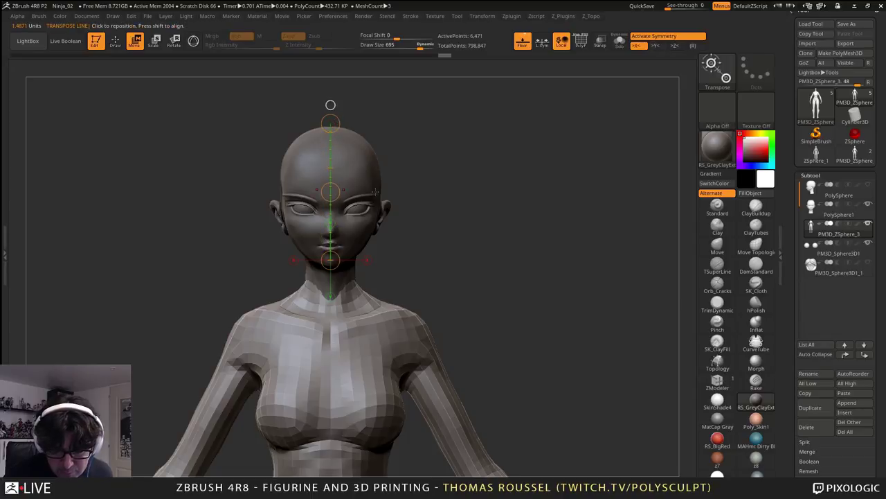
- Check the head's height again in side view with trial transpose lines through the face and skull
shift+right_drag(429, 194, 378, 230)
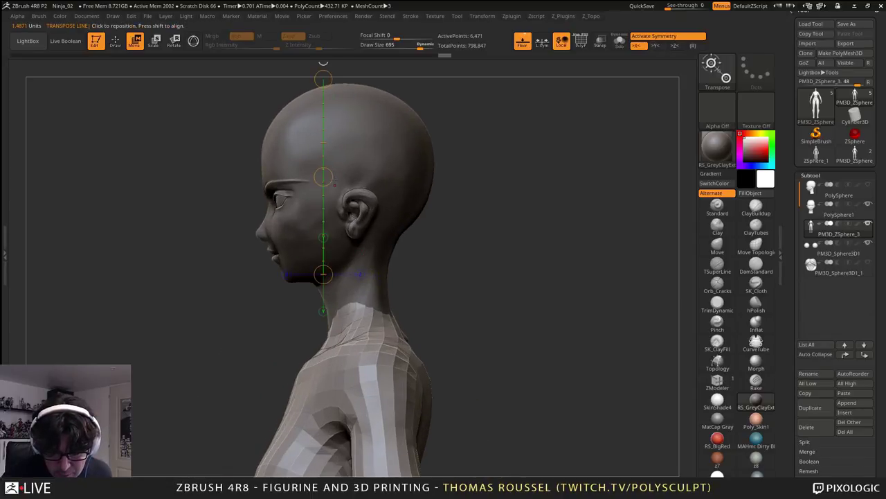
mouse_move(328, 184)
mouse_down()
mouse_move(346, 192)
mouse_move(307, 301)
mouse_move(324, 304)
mouse_up()
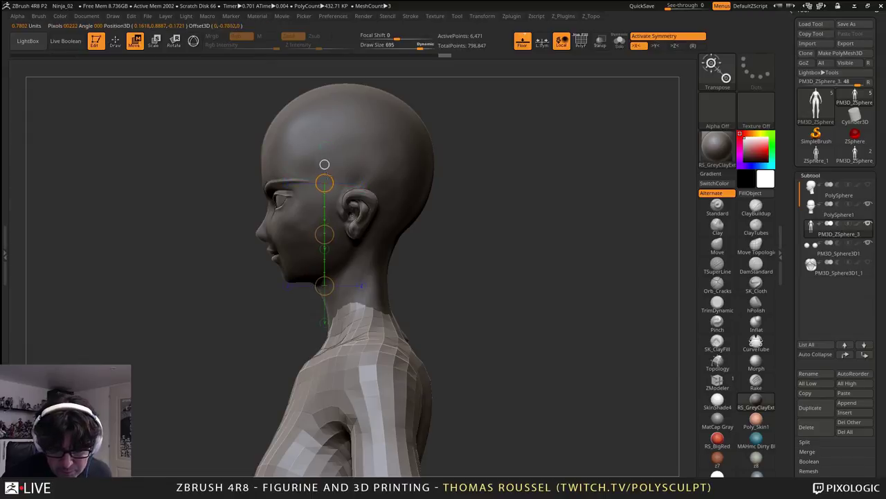
shift+drag(337, 88, 334, 78)
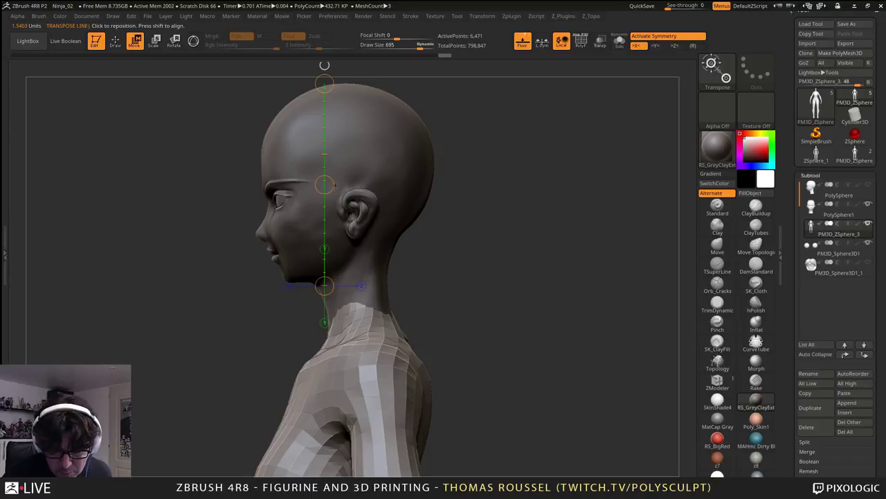
mouse_move(334, 185)
mouse_down()
mouse_move(315, 201)
mouse_move(288, 280)
mouse_up()
drag(345, 185, 334, 123)
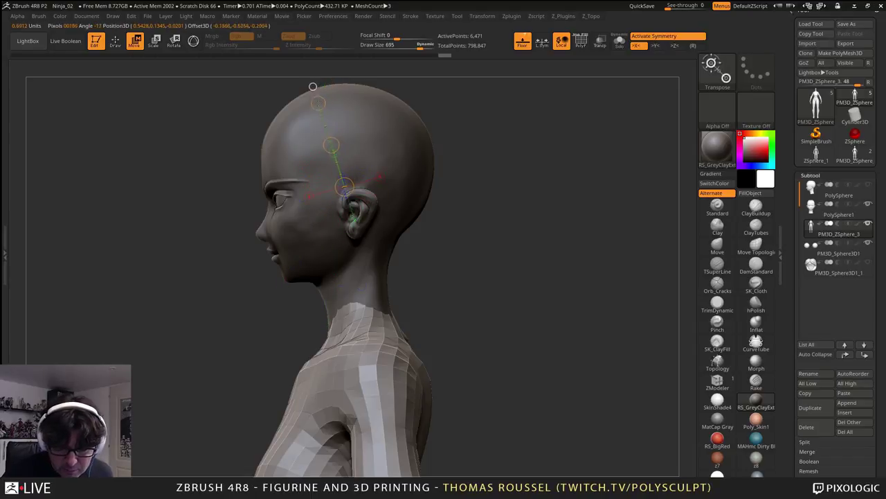
drag(313, 87, 315, 63)
- Lay a transpose line from the chin to the crown in profile and straighten it vertically
drag(339, 213, 283, 290)
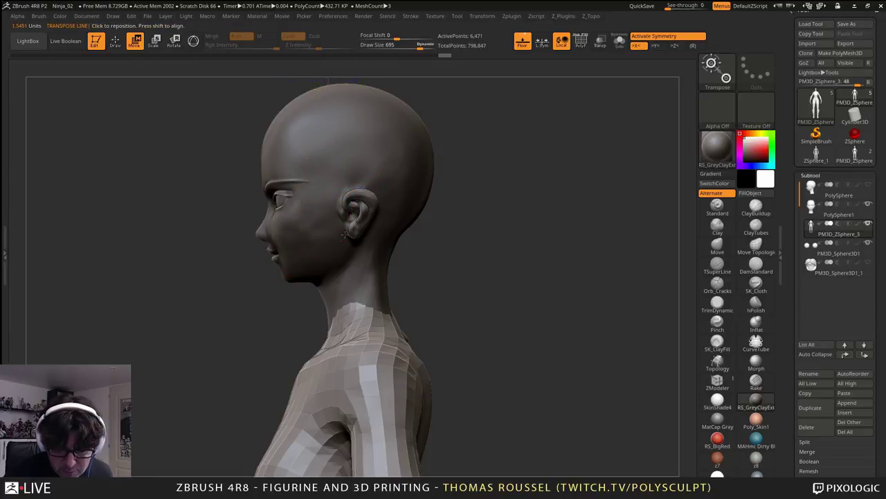
alt+right_drag(398, 143, 382, 203)
mouse_move(311, 137)
right_down()
mouse_move(274, 135)
mouse_move(317, 131)
right_up()
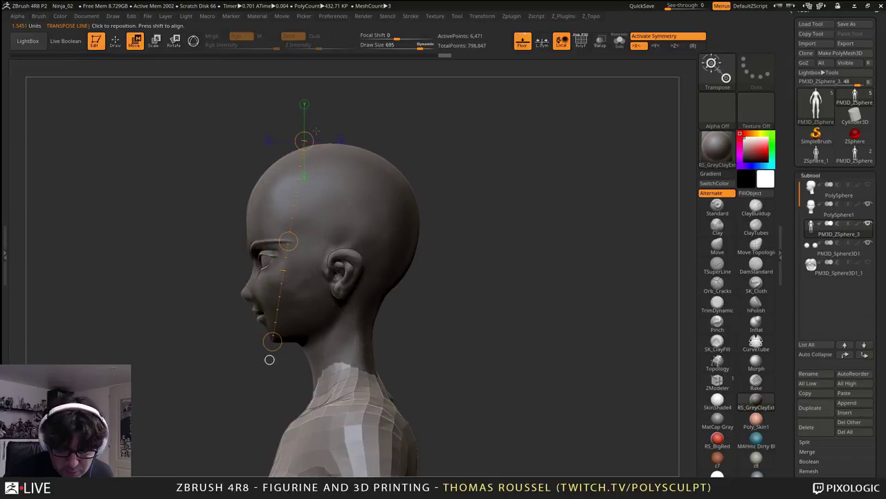
shift+drag(310, 132, 300, 140)
- Calibrate the transpose units so that the measured head height counts as about 1 unit
shift+right_drag(454, 277, 532, 286)
ctrl+right_drag(523, 285, 533, 209)
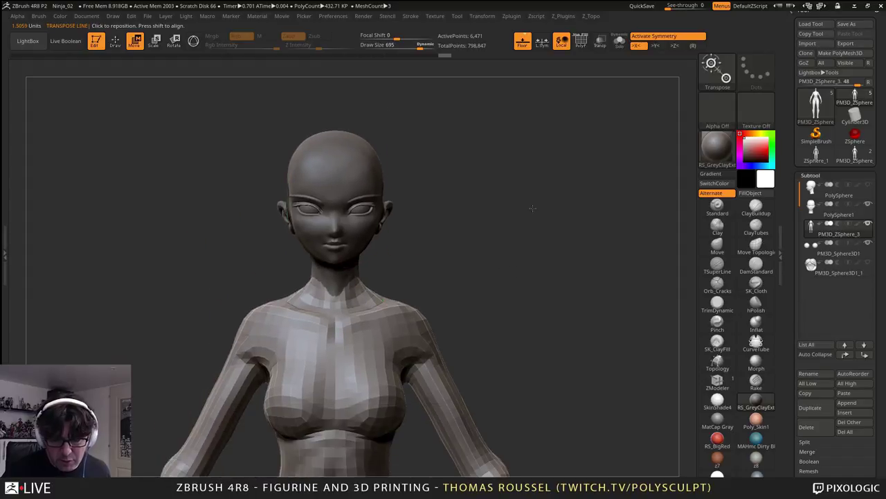
click(337, 17)
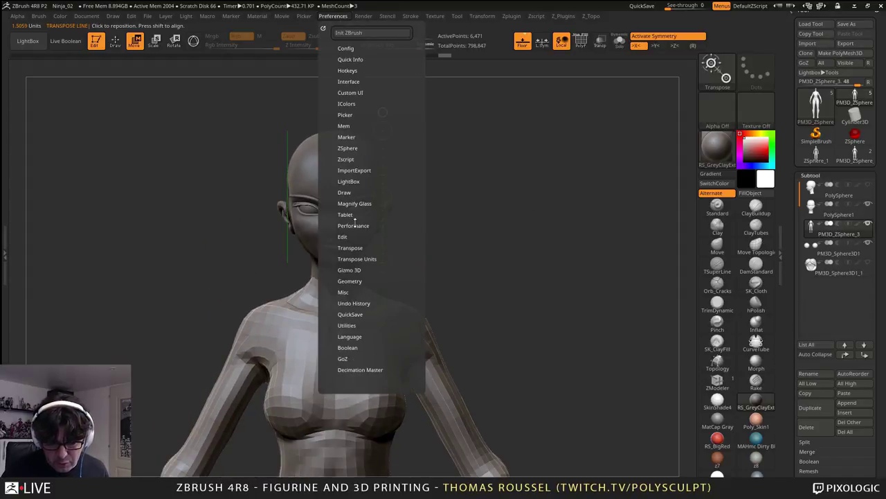
click(361, 258)
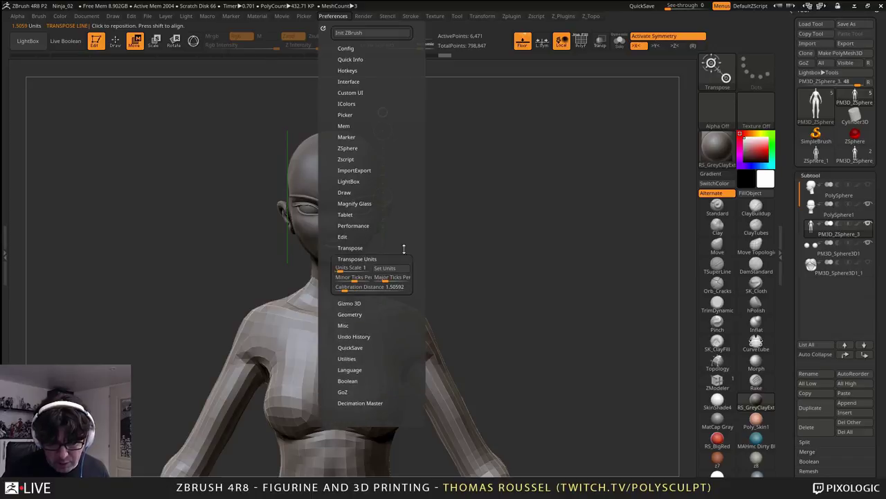
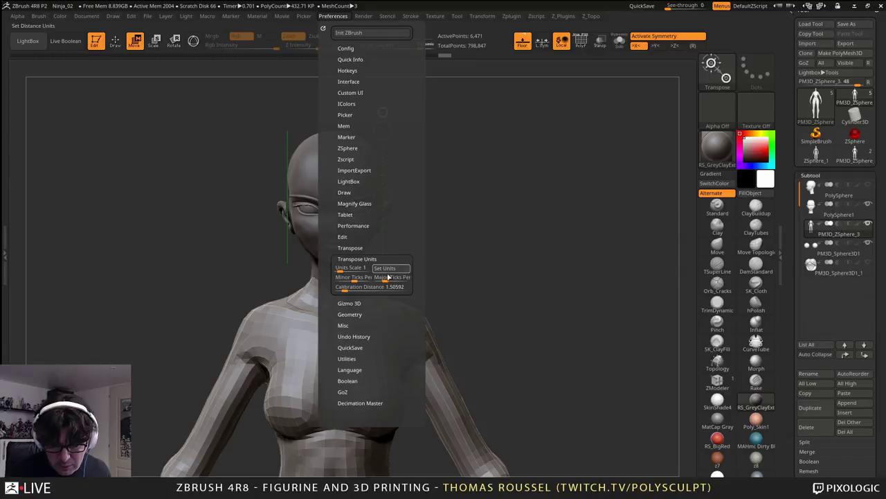
click(387, 269)
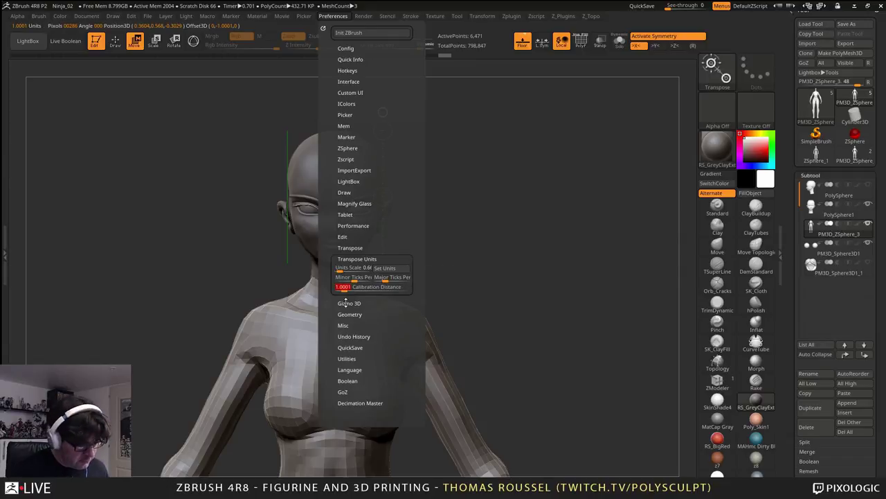
- Measure the whole figure in head units with a vertical transpose line from the crown to the soles
mouse_move(462, 274)
alt+mouse_down()
mouse_move(467, 235)
mouse_move(456, 257)
mouse_move(437, 119)
alt+mouse_up()
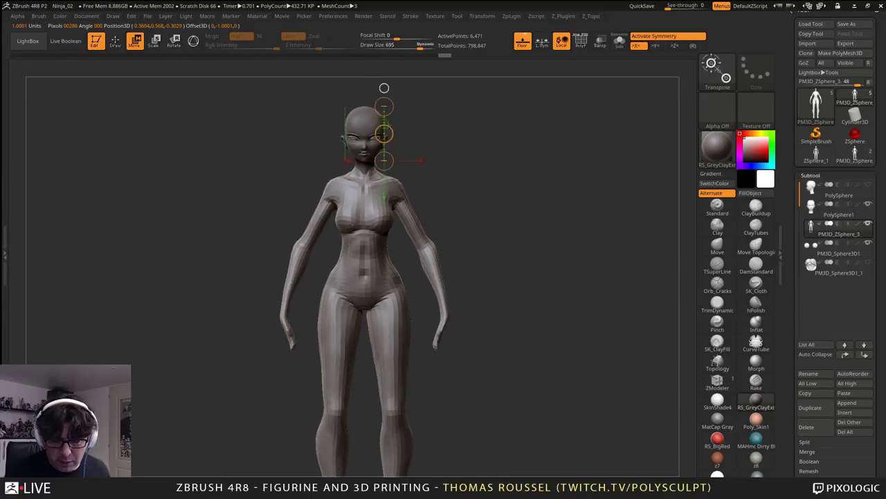
shift+drag(365, 106, 365, 478)
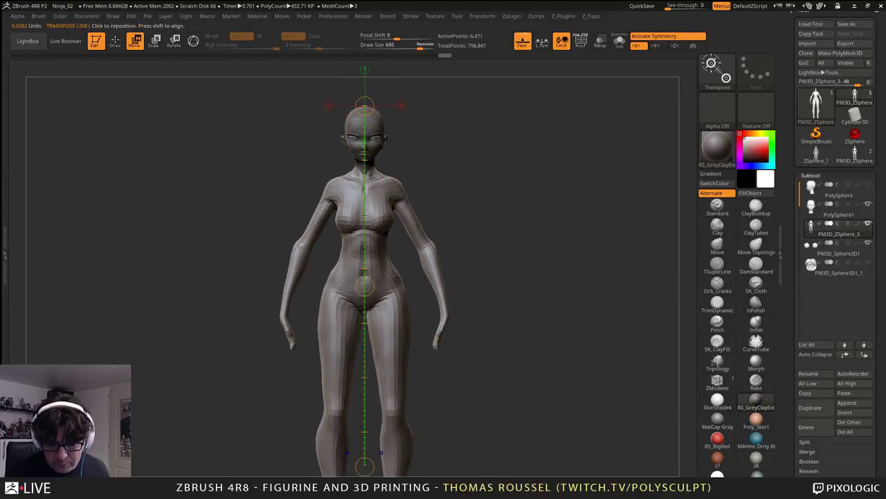
alt+right_drag(364, 478, 415, 281)
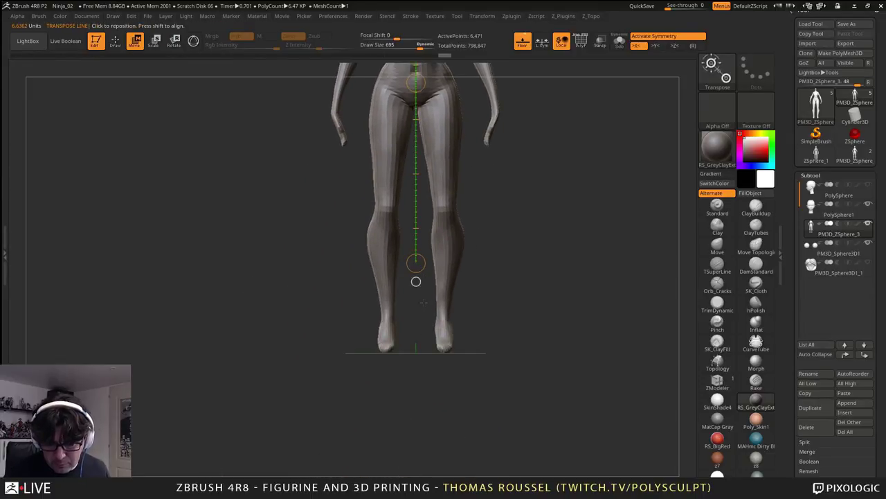
drag(415, 281, 415, 370)
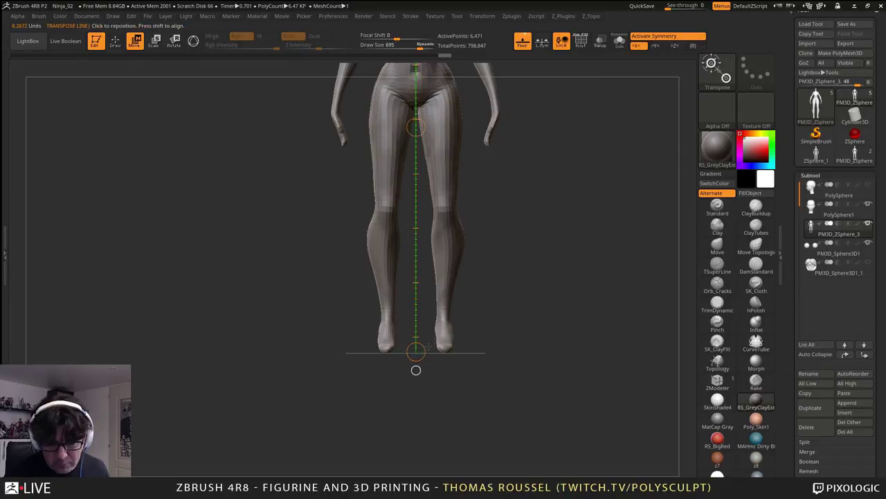
- Scale the body up slightly with the transpose line and shift it down to refit the neck under the head
alt+drag(465, 350, 392, 311)
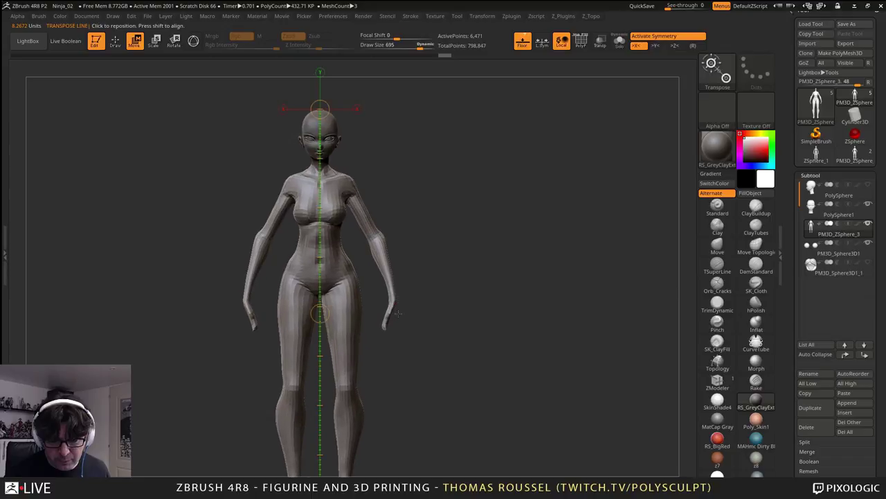
alt+drag(405, 267, 442, 229)
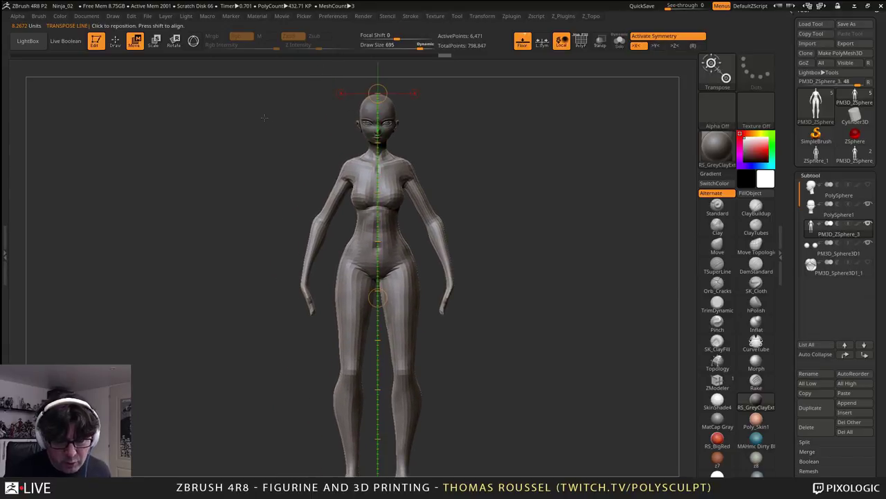
mouse_move(263, 117)
alt+mouse_down()
mouse_move(266, 92)
mouse_move(269, 124)
alt+mouse_up()
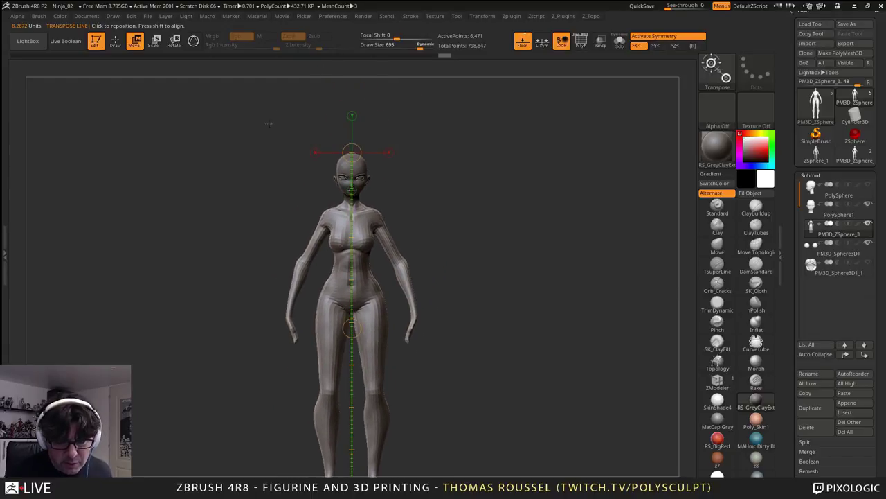
click(174, 43)
click(156, 43)
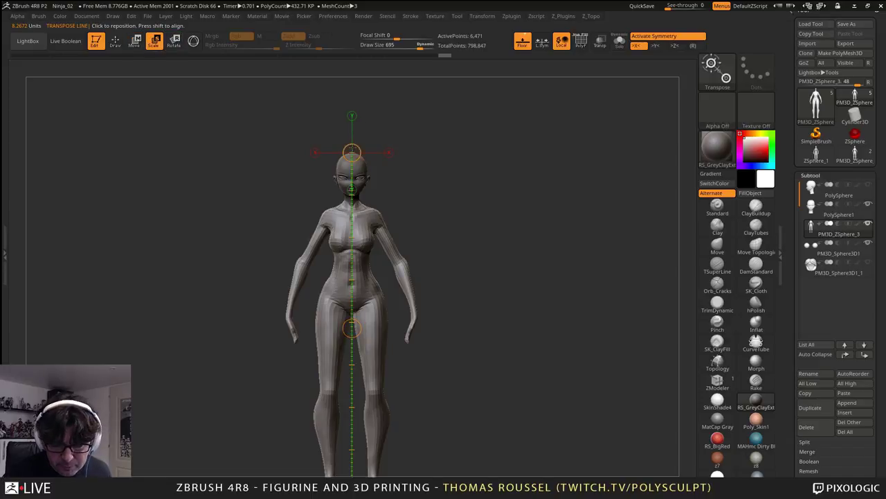
drag(352, 151, 351, 134)
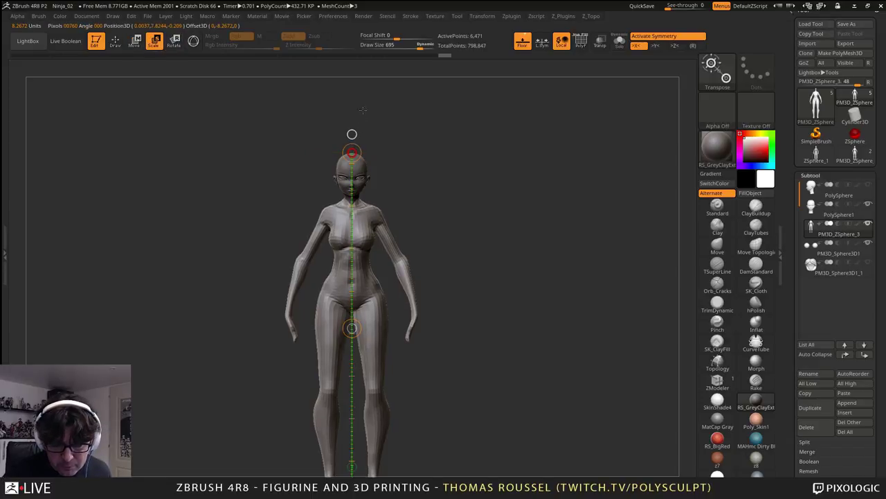
drag(374, 70, 376, 59)
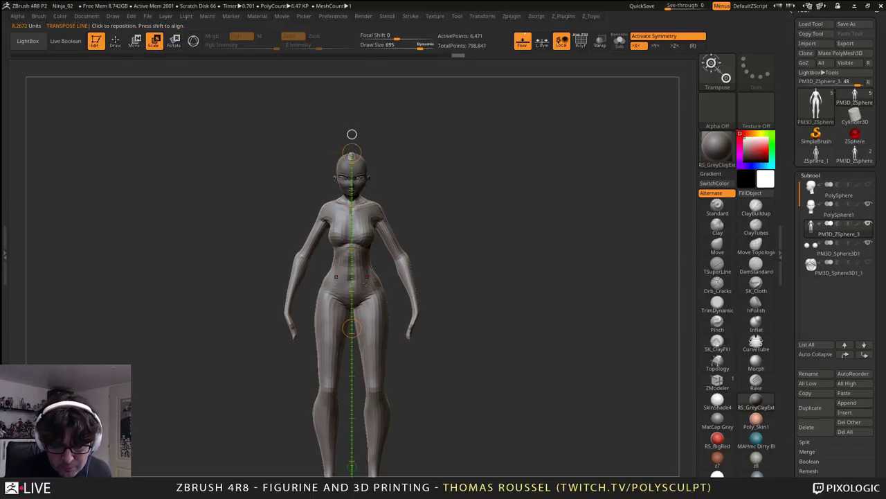
click(135, 40)
drag(351, 328, 352, 331)
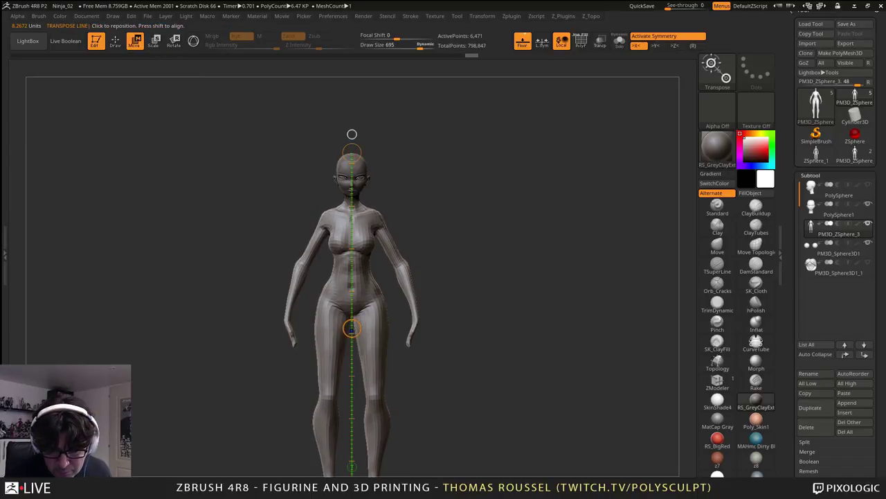
- Check the figure's proportions against the head-unit ticks, moving the line's lower end to about 8 units near the feet
drag(443, 339, 421, 391)
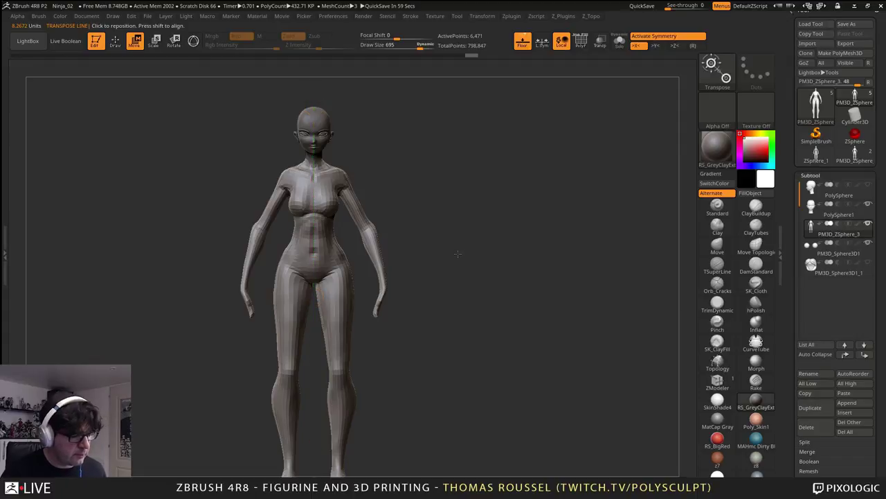
alt+drag(405, 279, 492, 248)
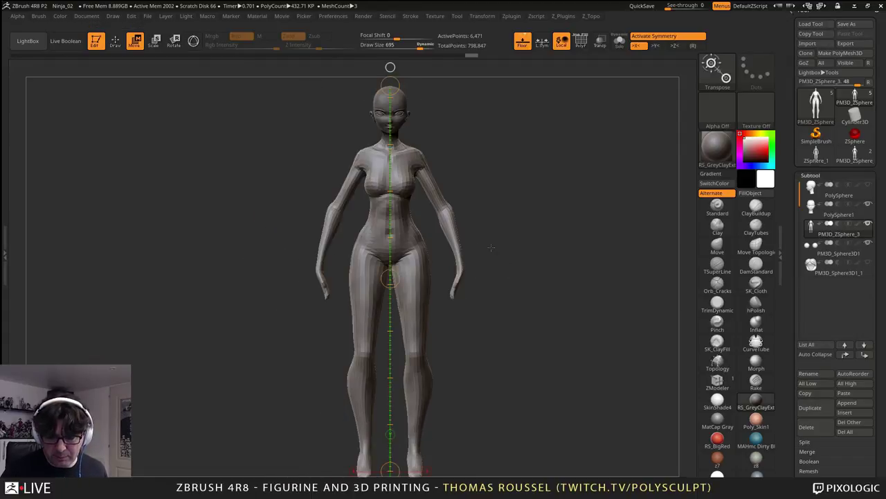
alt+drag(466, 384, 477, 284)
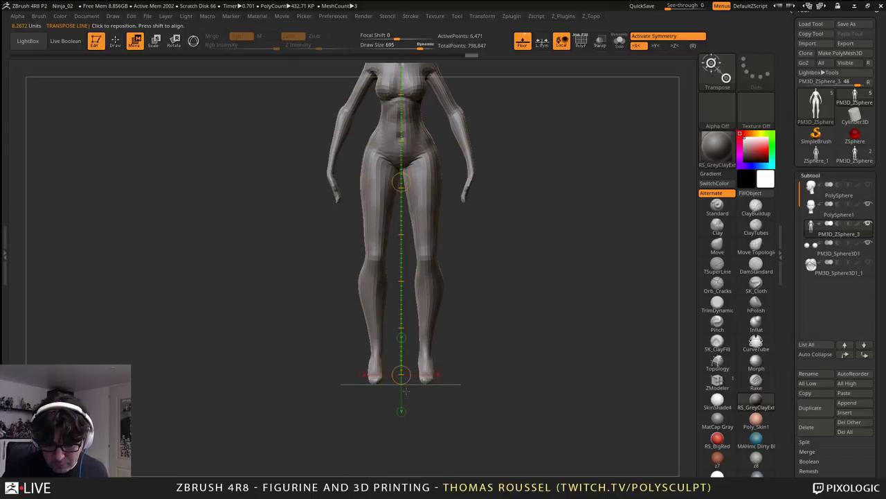
mouse_move(405, 379)
mouse_down()
mouse_move(401, 407)
mouse_move(412, 372)
mouse_up()
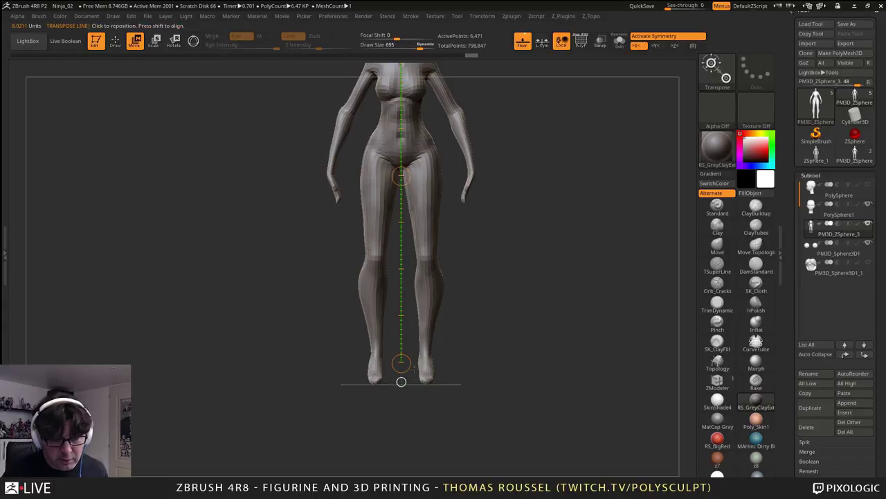
mouse_move(474, 317)
alt+mouse_down()
mouse_move(477, 307)
mouse_move(436, 383)
mouse_move(426, 361)
mouse_move(416, 388)
mouse_move(430, 387)
mouse_move(394, 386)
mouse_move(390, 359)
mouse_move(442, 315)
mouse_move(491, 305)
mouse_move(526, 319)
mouse_move(471, 315)
alt+mouse_up()
- Make the body subtool PM3D_ZSphere_3 active and raise it by two subdivision levels
click(812, 214)
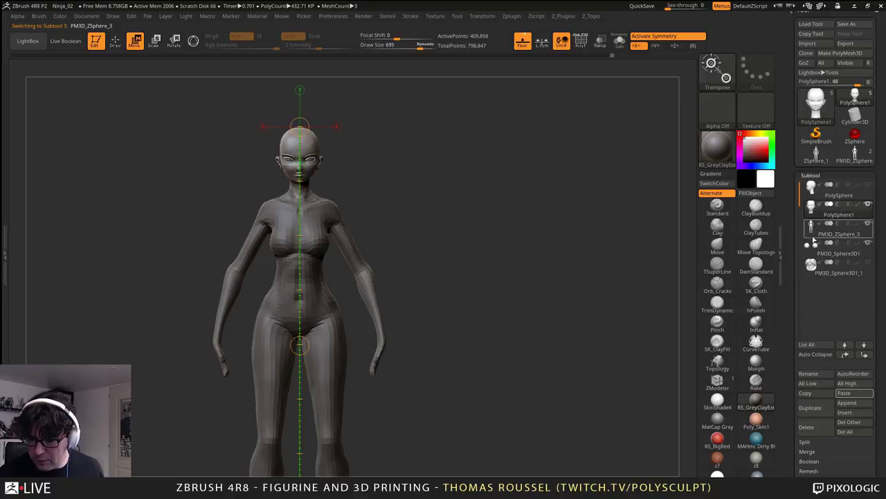
key(d)
key(d)
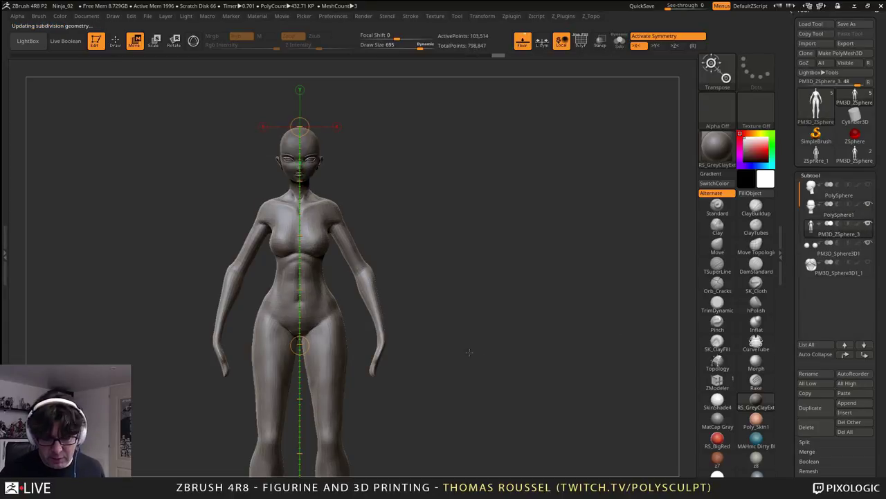
- Duplicate the body subtool and make the head subtool PolySphere1 active
mouse_move(469, 352)
alt+mouse_down()
mouse_move(547, 287)
mouse_move(475, 326)
alt+mouse_up()
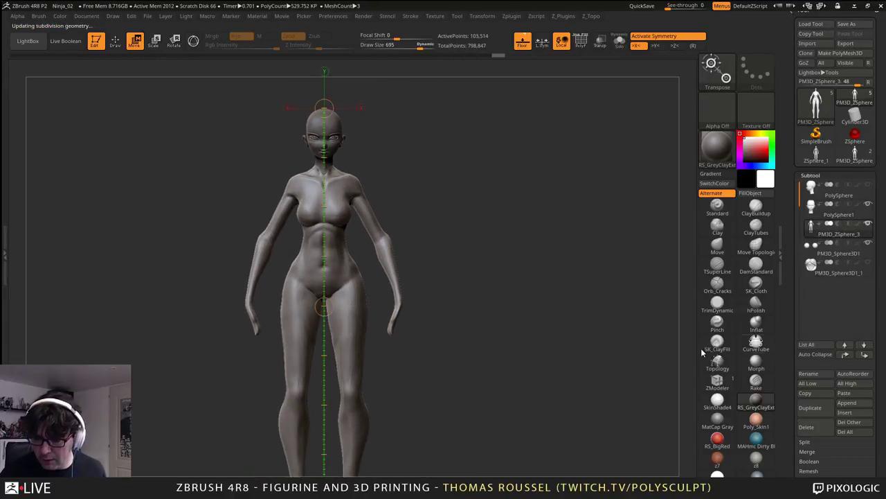
alt+drag(512, 381, 506, 351)
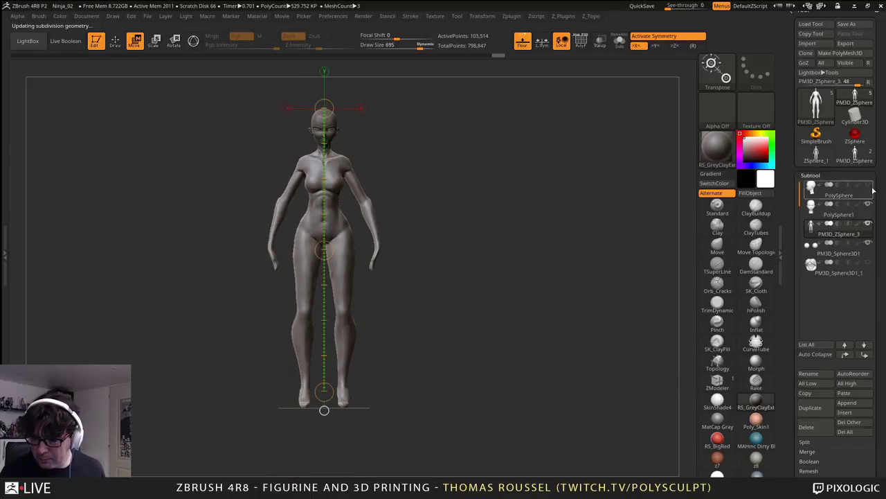
click(812, 413)
click(813, 213)
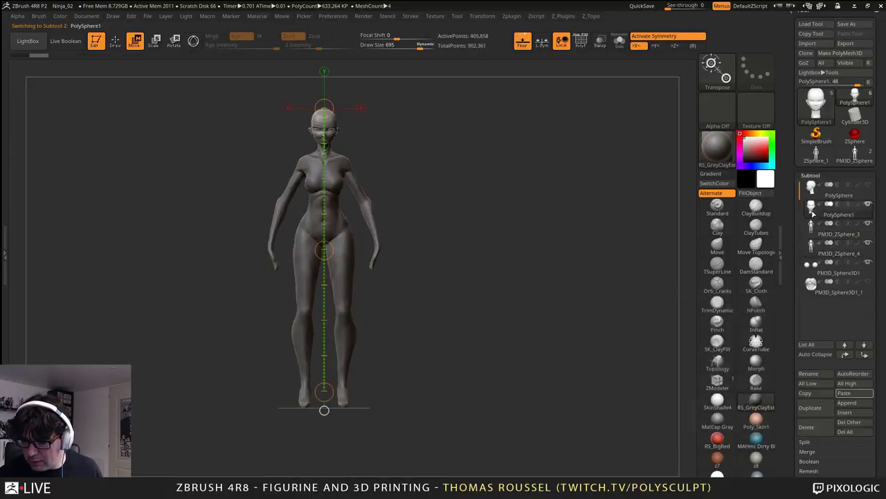
- Duplicate the head subtool PolySphere1 and move the copy down the subtool order to directly above the body copy PM3D_ZSphere_4
click(806, 426)
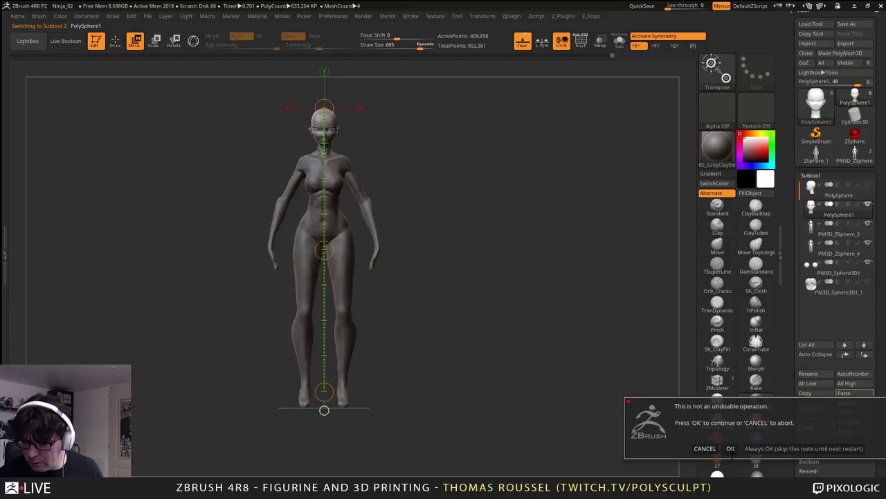
click(704, 448)
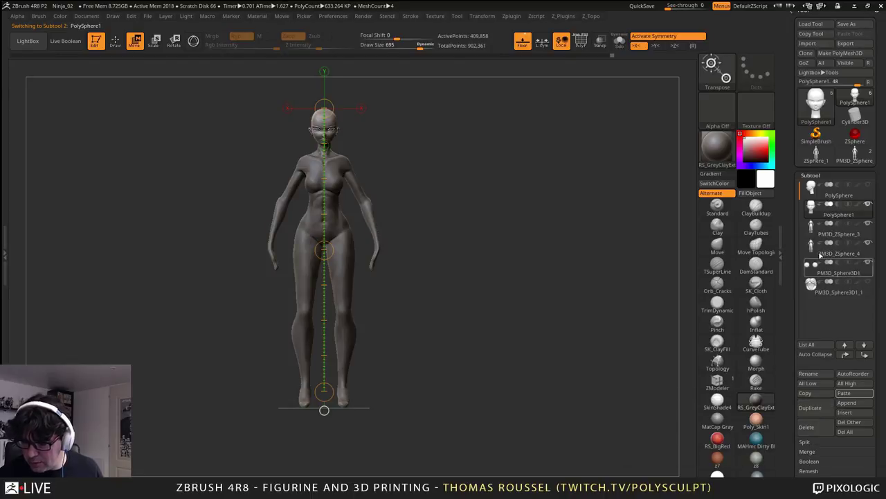
click(816, 410)
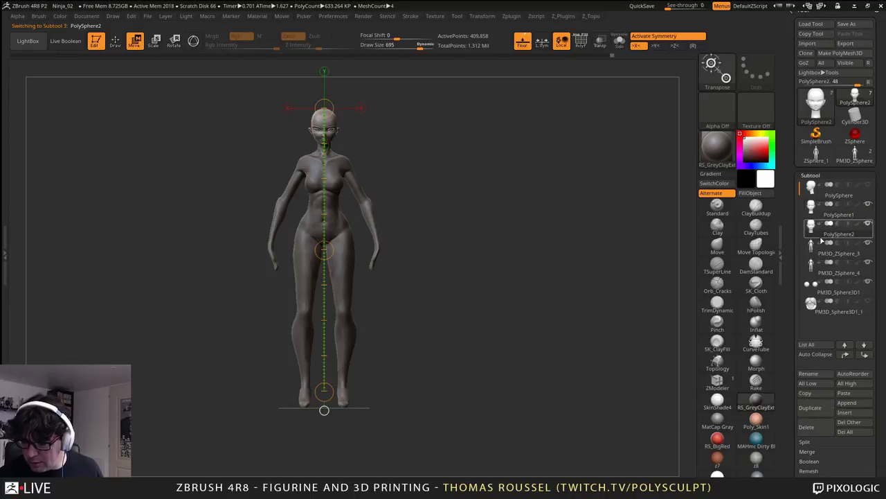
click(866, 356)
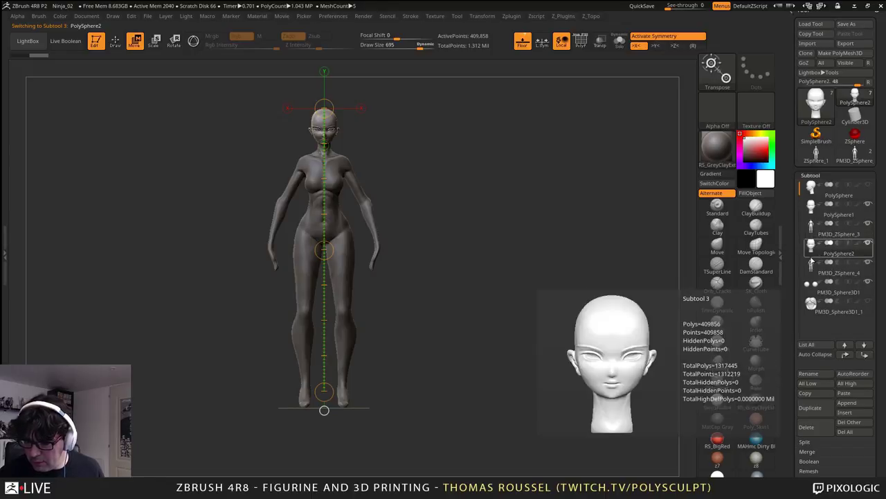
- Make the body copy PM3D_ZSphere_4 active and divide its mesh once to subdivision level 4
alt+drag(477, 260, 528, 233)
scroll(827, 420, down, 4)
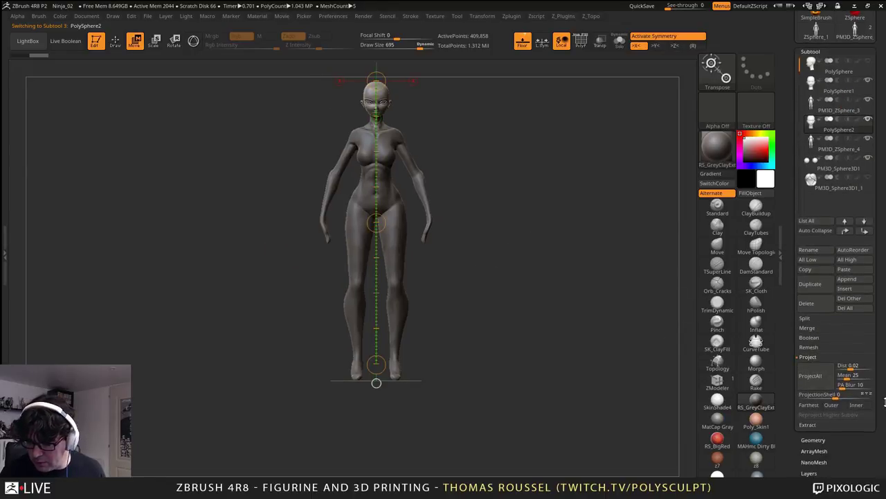
click(812, 419)
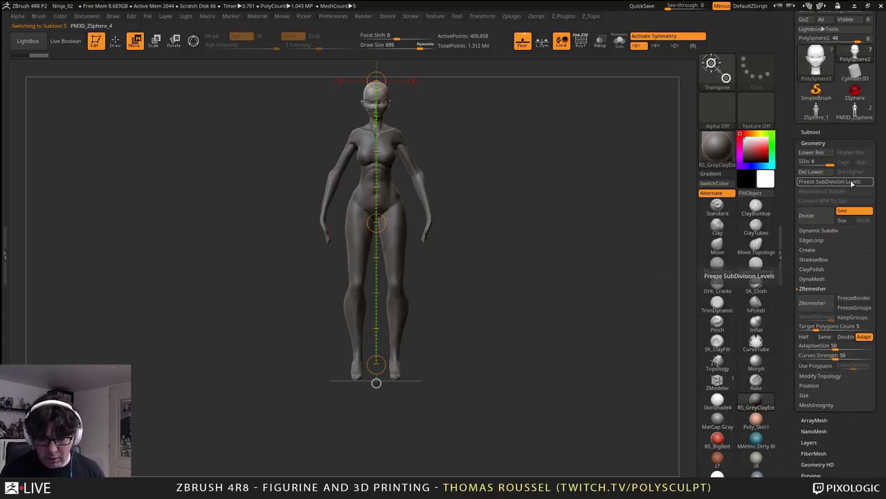
click(852, 182)
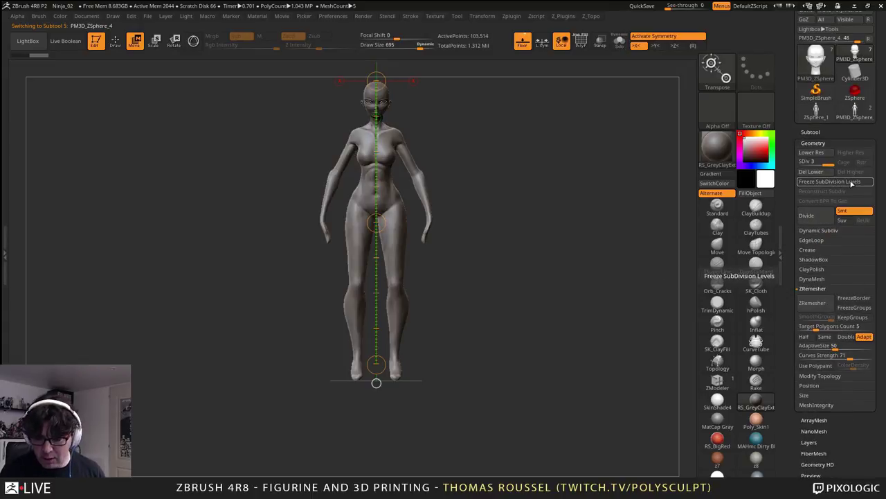
click(818, 219)
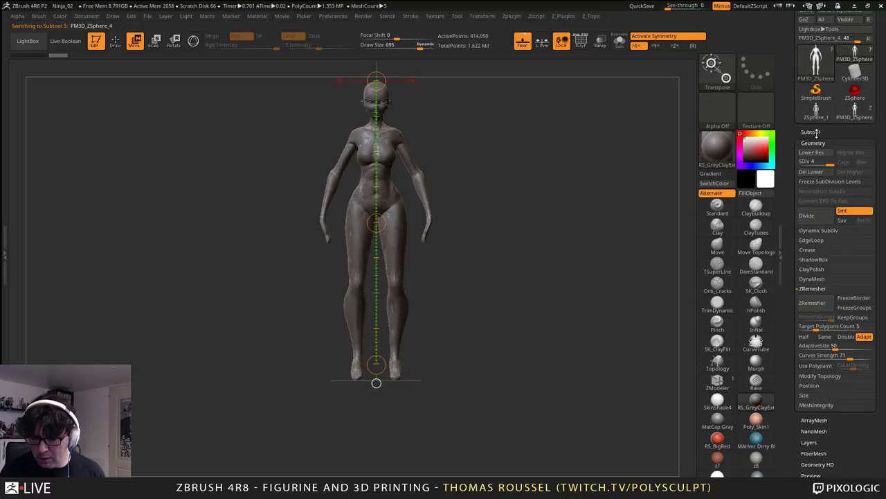
- Merge the head copy PolySphere2 down into the body copy PM3D_ZSphere_4 as one subtool
click(810, 133)
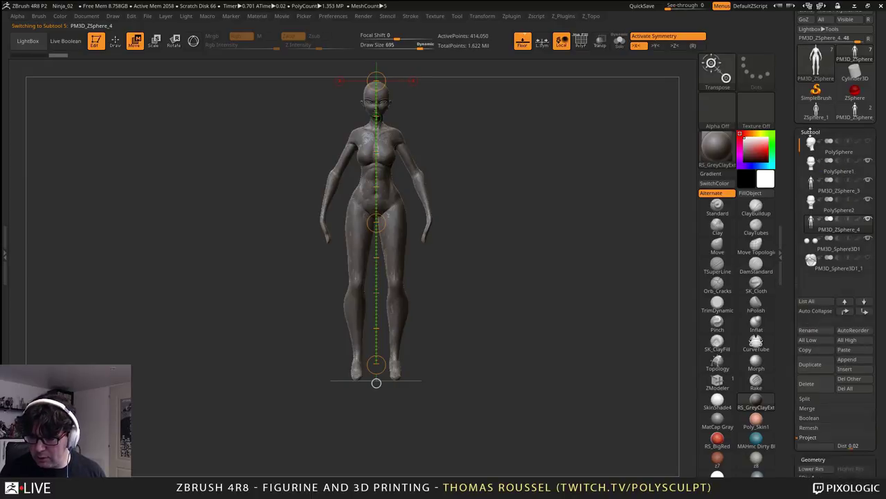
click(812, 207)
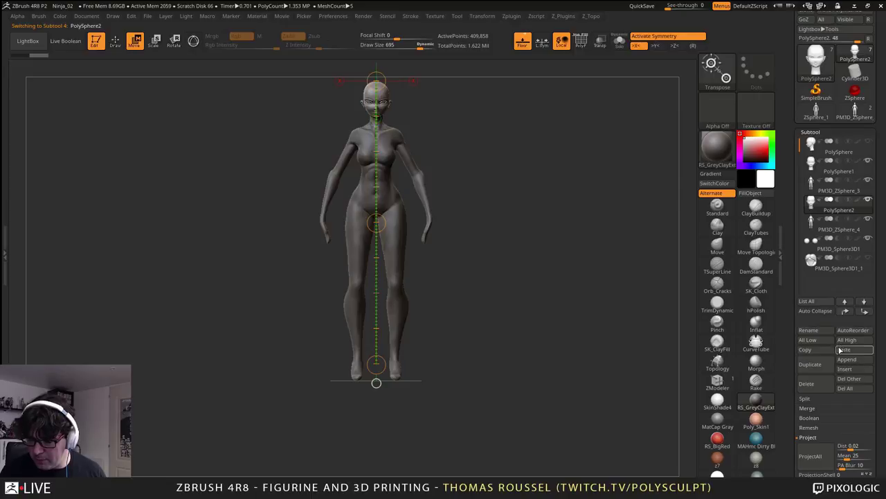
drag(879, 427, 876, 385)
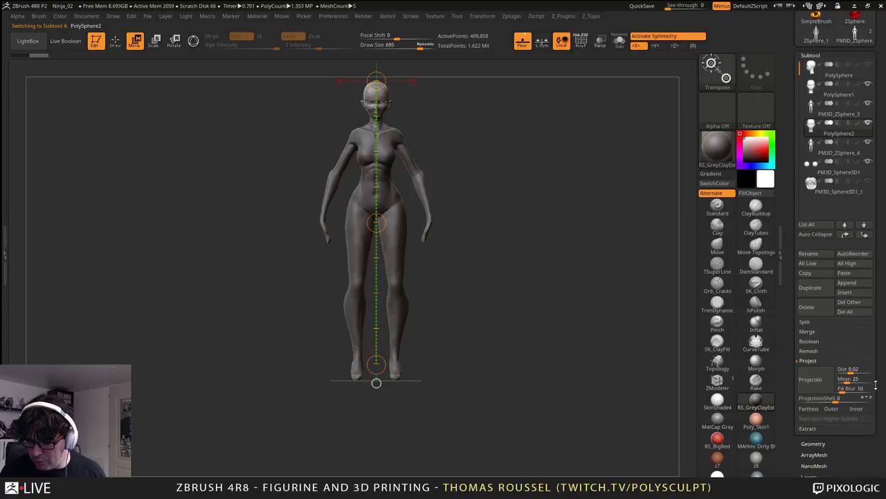
click(808, 336)
click(808, 340)
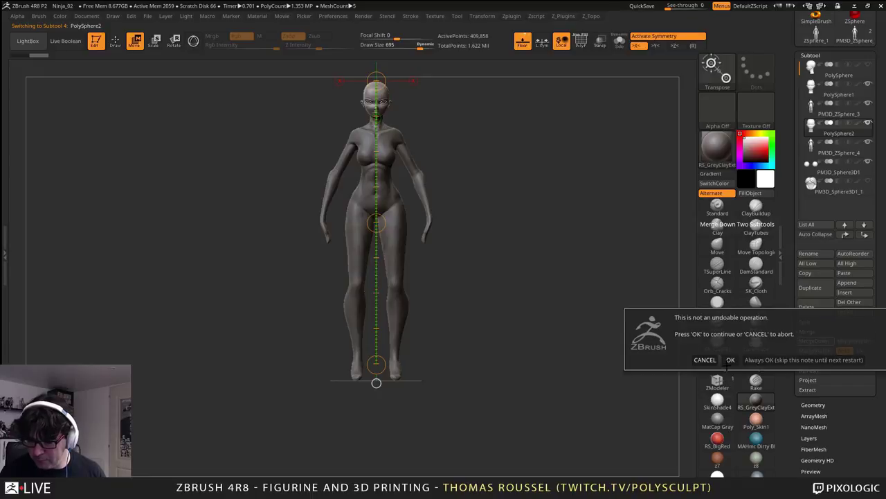
click(730, 359)
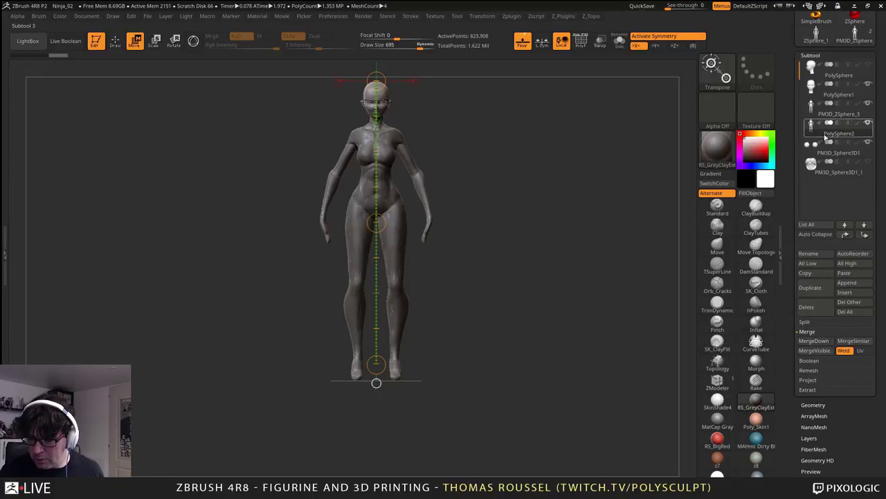
- Hide the separate head PolySphere1 and body PM3D_ZSphere_3, and inspect the merged figure's neck junction in profile
mouse_move(811, 129)
click(867, 104)
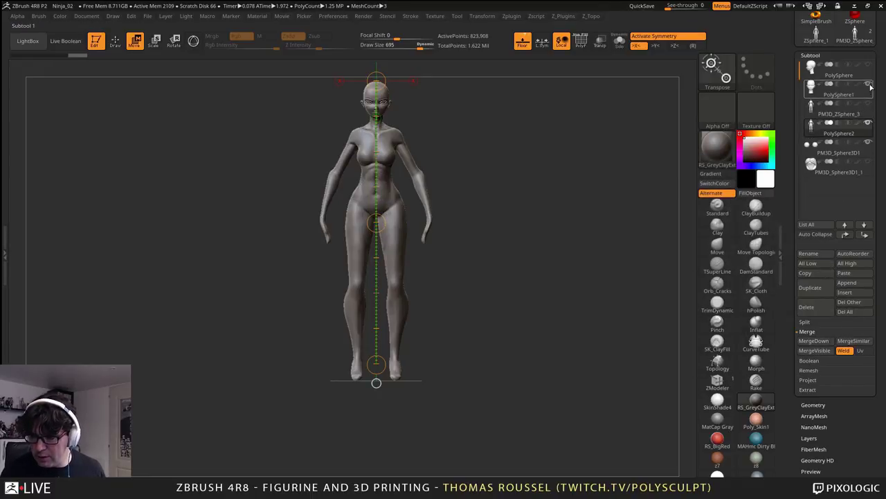
alt+drag(576, 206, 559, 93)
drag(609, 215, 493, 225)
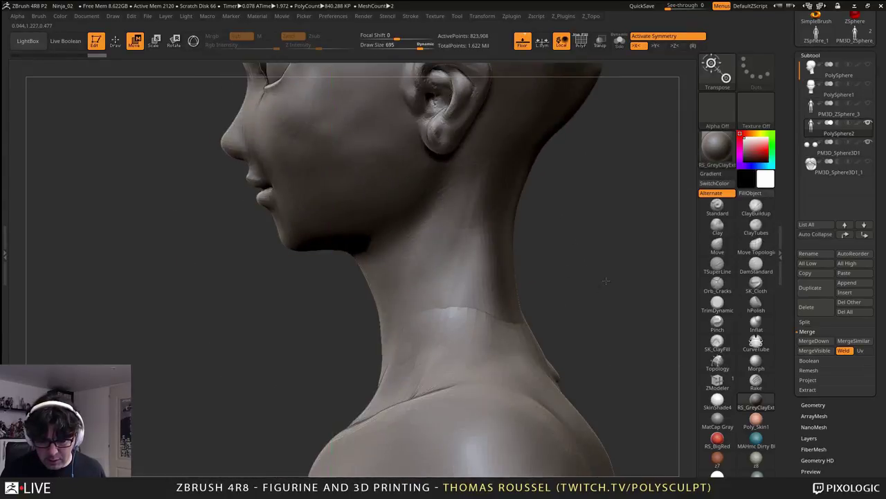
alt+drag(608, 279, 558, 239)
alt+drag(558, 277, 581, 274)
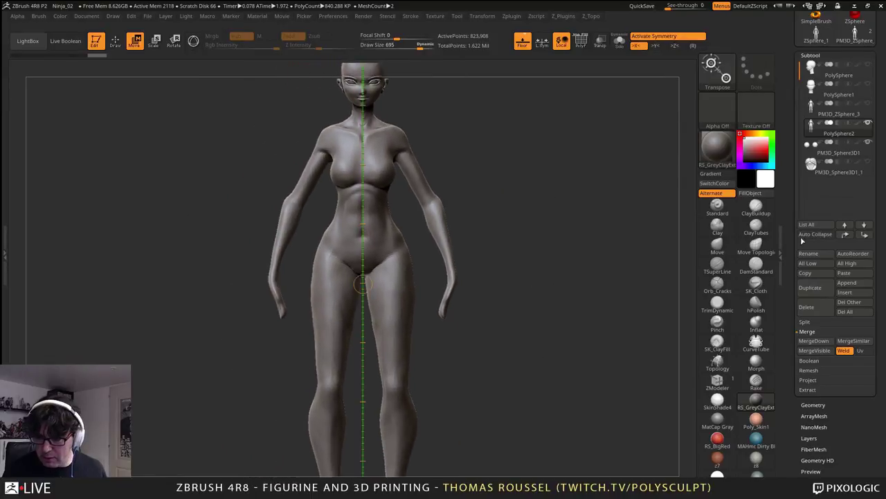
- Duplicate the merged figure PolySphere2 and hide the source, leaving the copy PolySphere3 on view
click(816, 290)
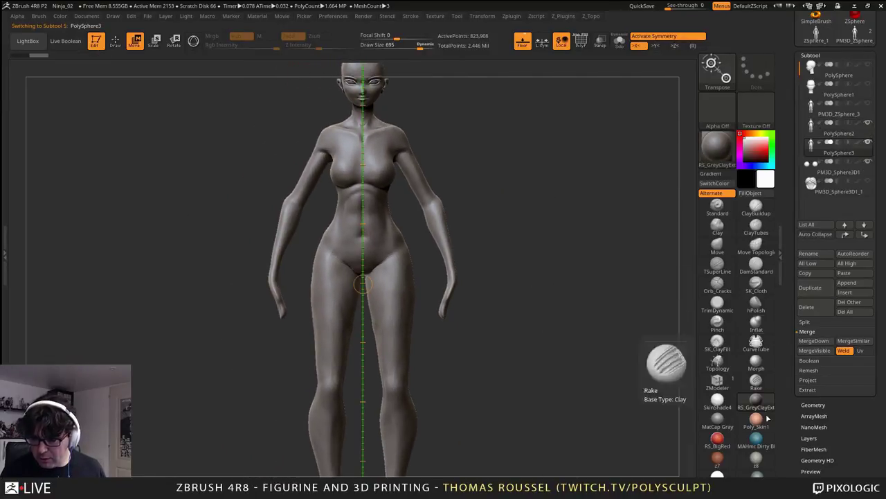
scroll(859, 138, down, 1)
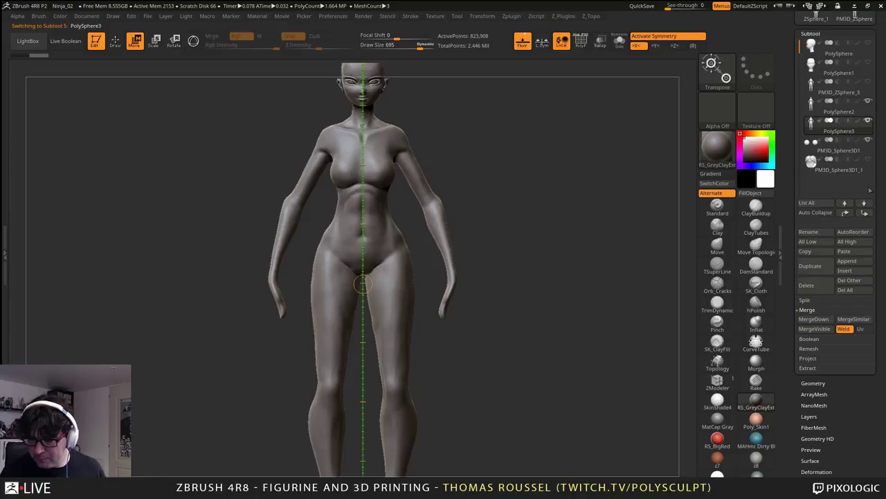
click(870, 102)
alt+drag(563, 263, 584, 208)
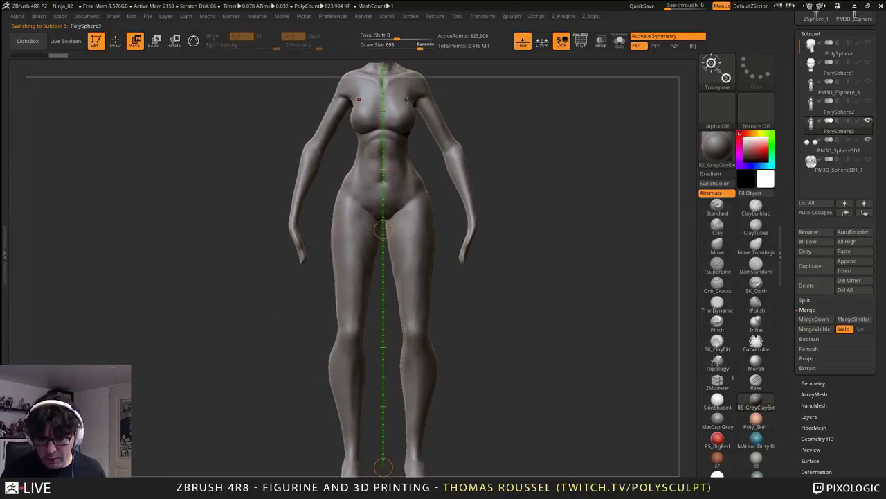
alt+drag(436, 111, 434, 220)
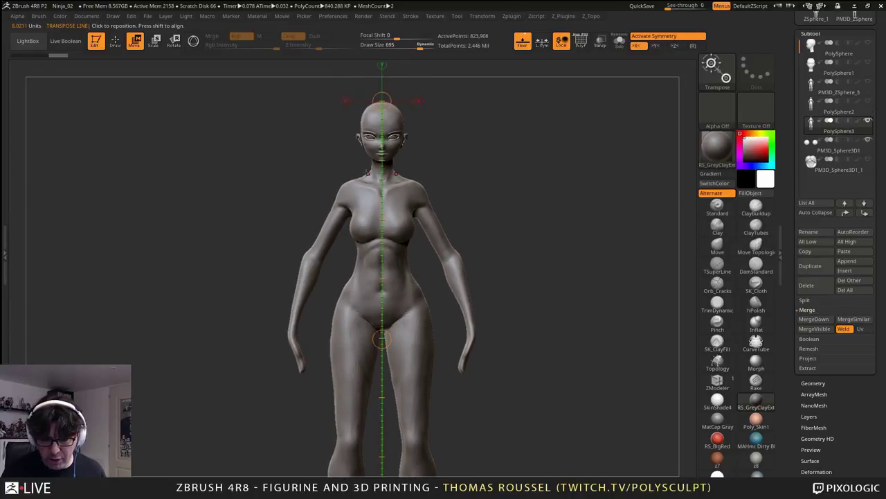
- Try DynaMesh on the body at resolution 128 without freezing subdivision levels, inspect the neck area and undo it
click(813, 382)
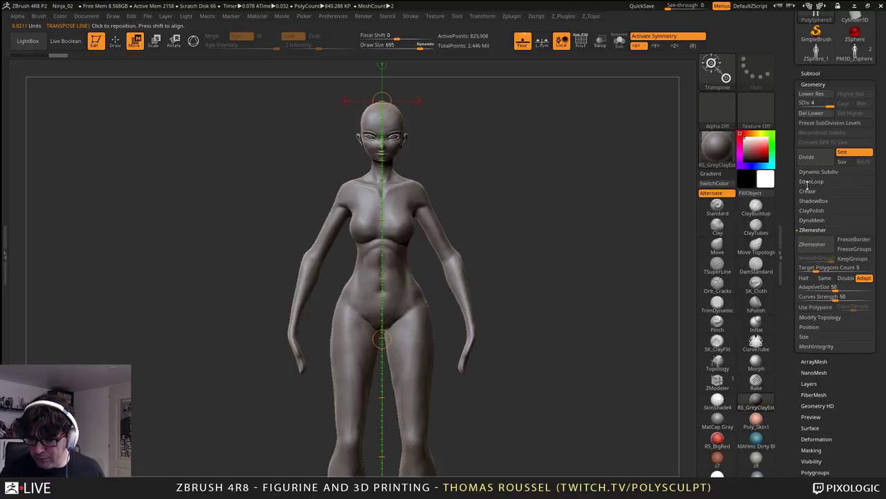
click(813, 220)
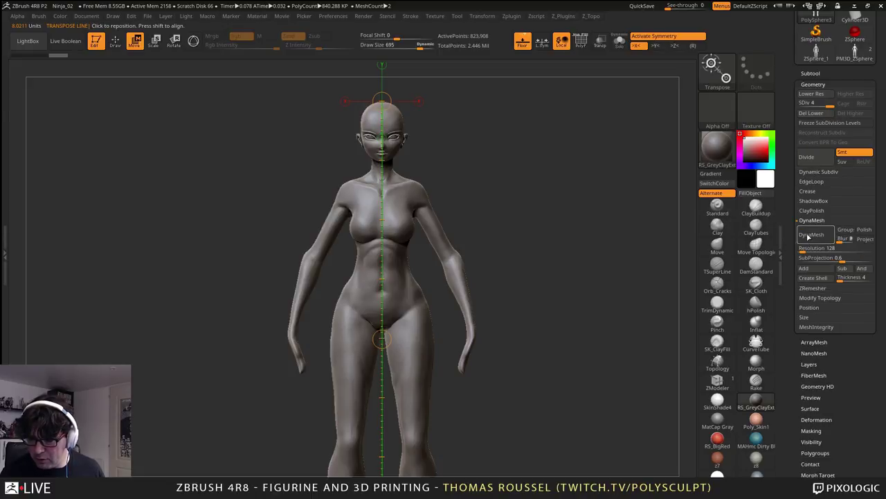
click(807, 234)
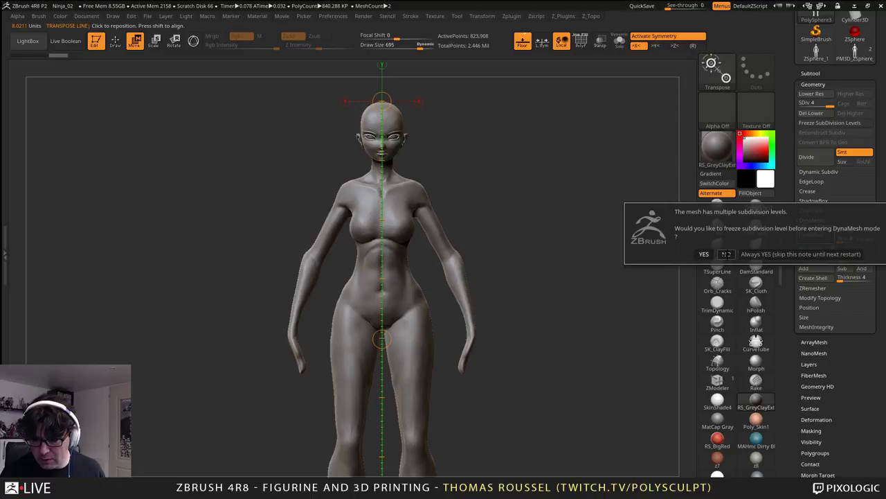
click(726, 254)
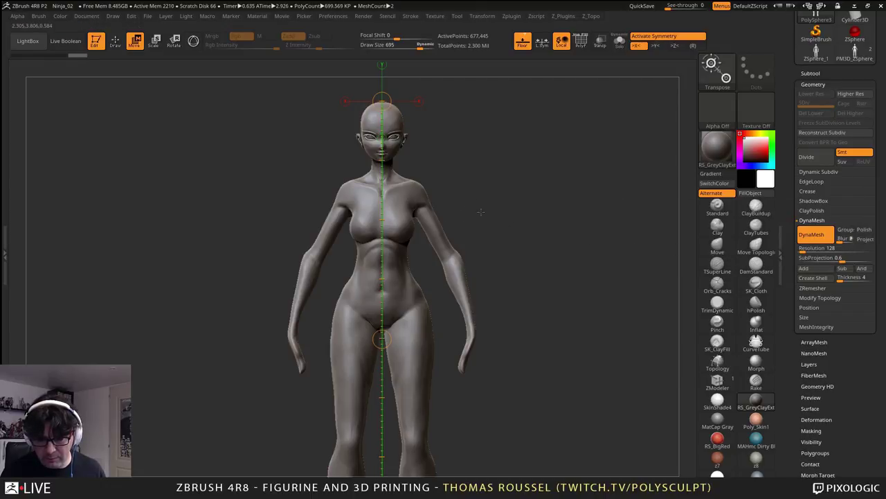
alt+drag(480, 213, 591, 289)
key(shift+f)
alt+drag(574, 325, 583, 198)
key(shift+f)
key(ctrl+z)
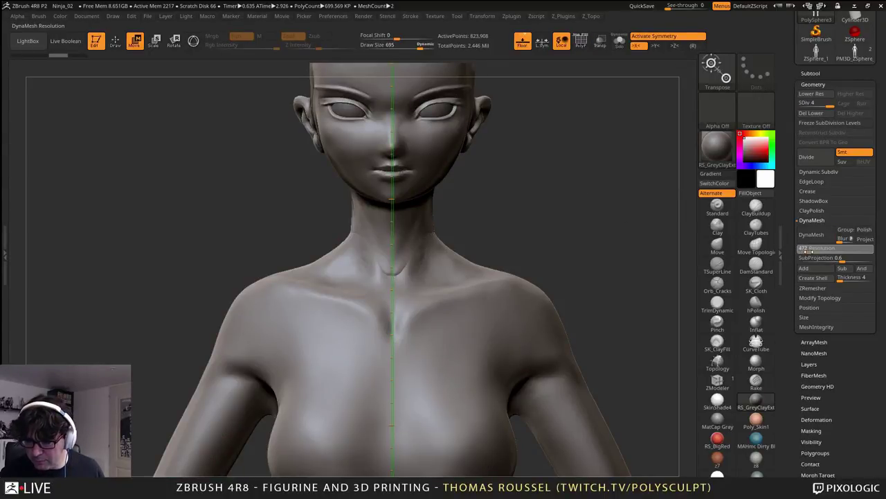
- Convert the body to a DynaMesh at resolution 336 without freezing its subdivision levels
click(811, 234)
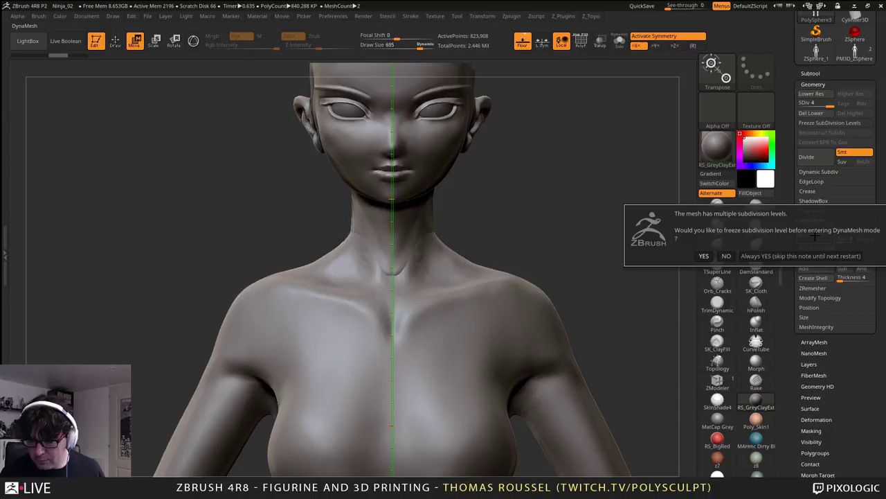
click(722, 256)
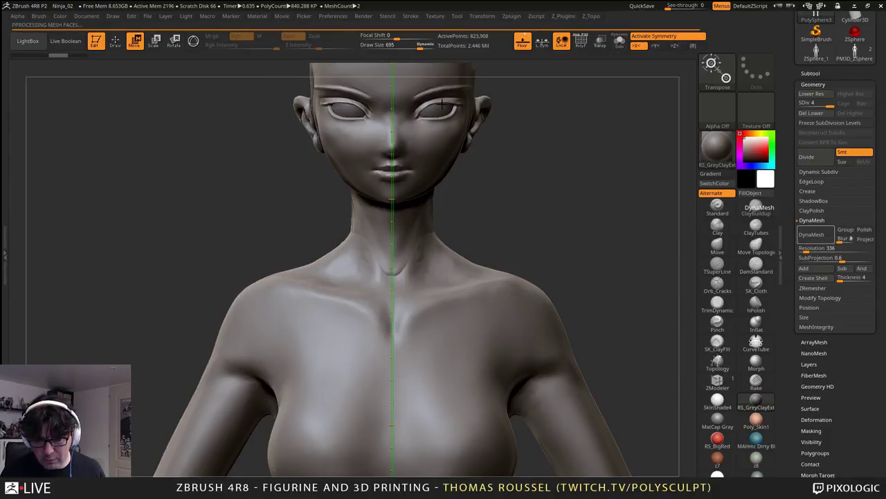
alt+drag(532, 183, 545, 211)
alt+right_drag(544, 211, 540, 91)
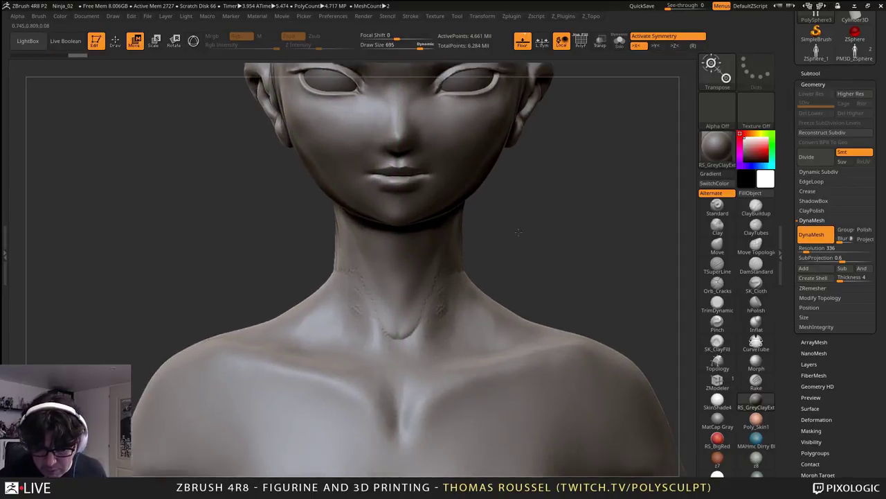
- Switch to the Move brush at draw size 200 and smooth the jagged seam around the neck
key(s)
key(q)
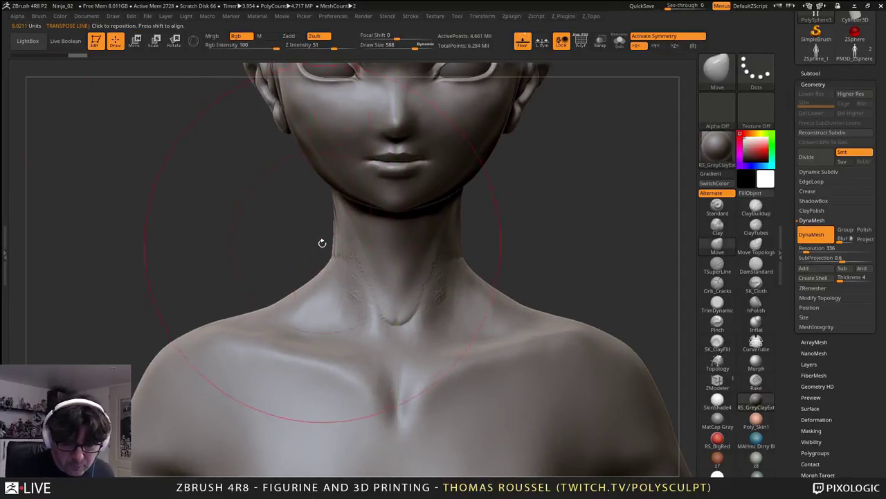
key(s)
drag(298, 240, 273, 241)
mouse_move(471, 306)
shift+mouse_down()
mouse_move(416, 235)
mouse_move(441, 279)
shift+mouse_up()
right_drag(441, 278, 514, 277)
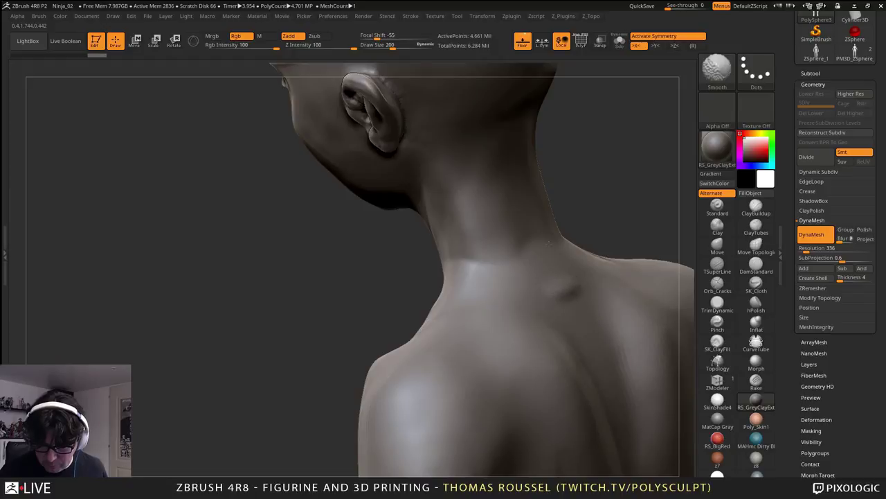
right_drag(549, 243, 549, 207)
mouse_move(549, 208)
right_down()
mouse_move(556, 234)
mouse_move(568, 239)
right_up()
- Examine the DynaMesh body from several angles, checking the torso, arms, hips, shoulders and head
mouse_move(567, 238)
ctrl+right_down()
mouse_move(547, 304)
mouse_move(540, 235)
ctrl+right_up()
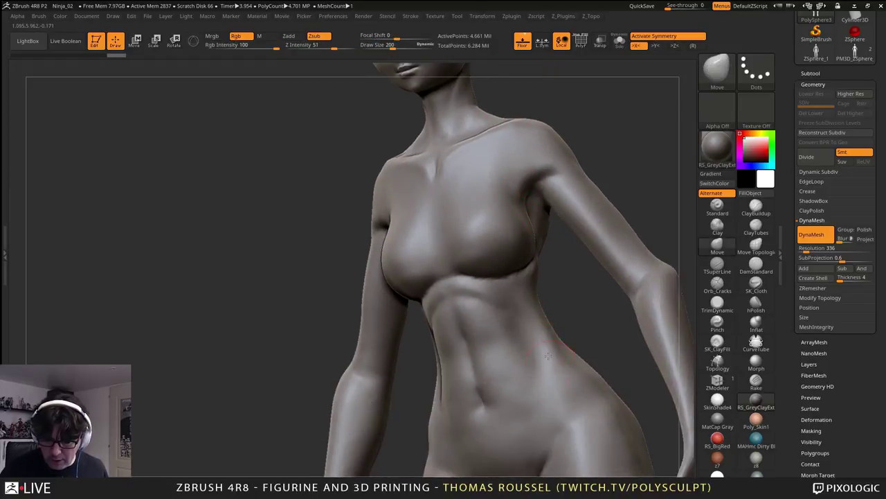
alt+right_drag(559, 433, 570, 344)
alt+right_drag(568, 391, 465, 291)
alt+right_drag(485, 182, 526, 339)
alt+right_drag(532, 274, 471, 405)
alt+right_drag(471, 405, 630, 295)
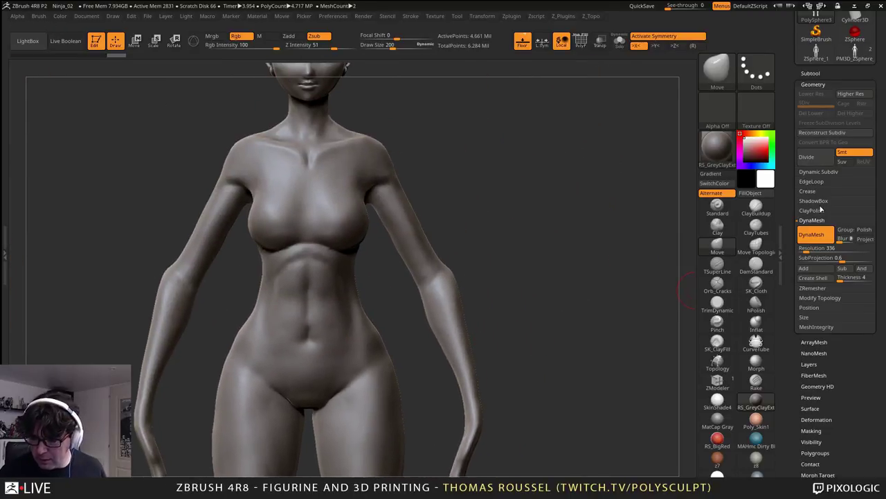
ctrl+right_drag(588, 276, 558, 225)
alt+right_drag(558, 225, 545, 292)
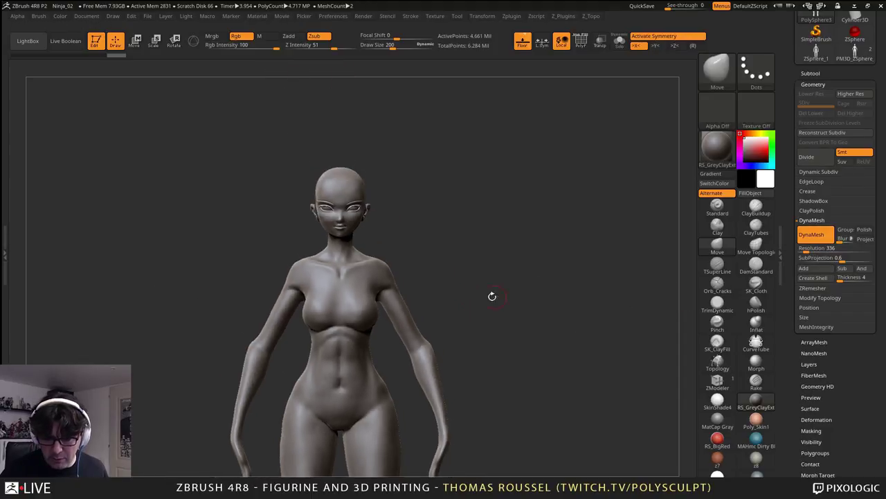
alt+right_drag(492, 296, 487, 240)
ctrl+right_drag(487, 240, 490, 278)
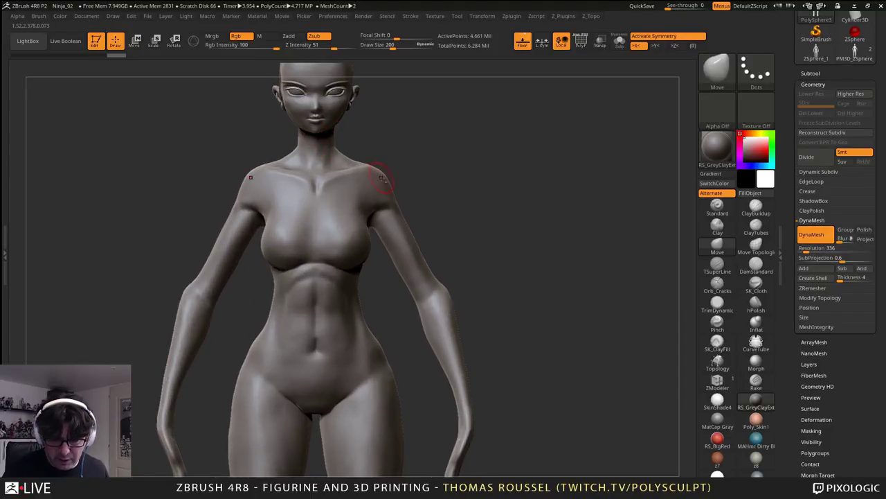
alt+right_drag(467, 220, 488, 279)
right_drag(594, 309, 587, 293)
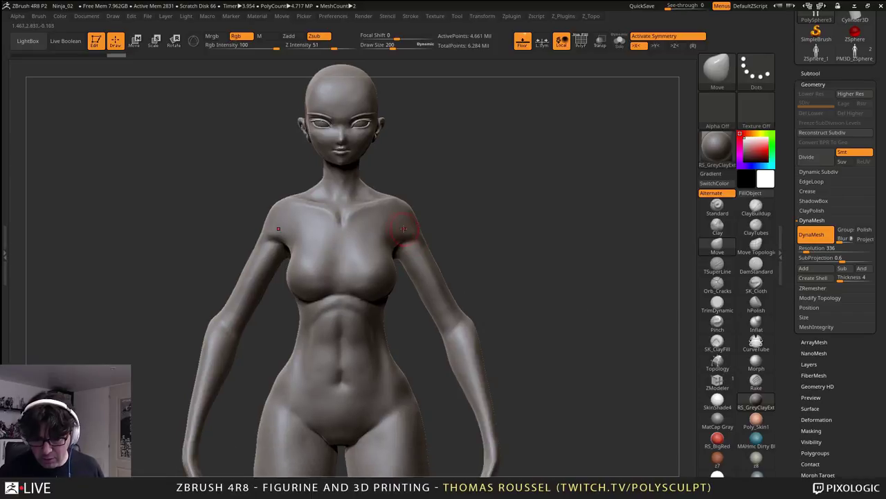
right_drag(404, 230, 405, 242)
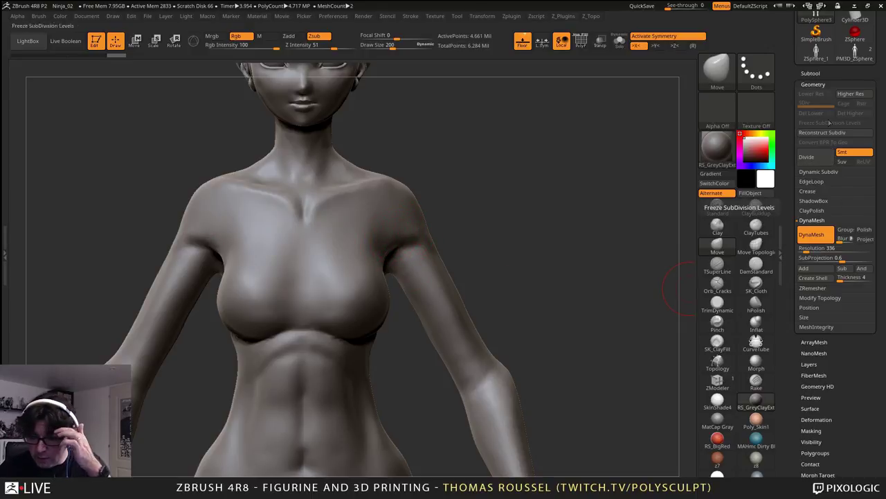
- Set the ZRemesher target polygon count to 10.32976 for the body and try starting the remesh
click(812, 73)
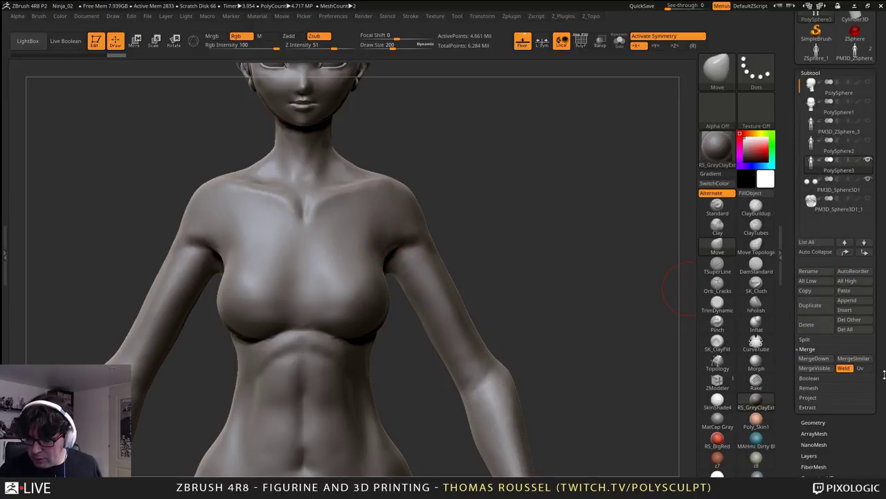
scroll(815, 392, down, 1)
key(z)
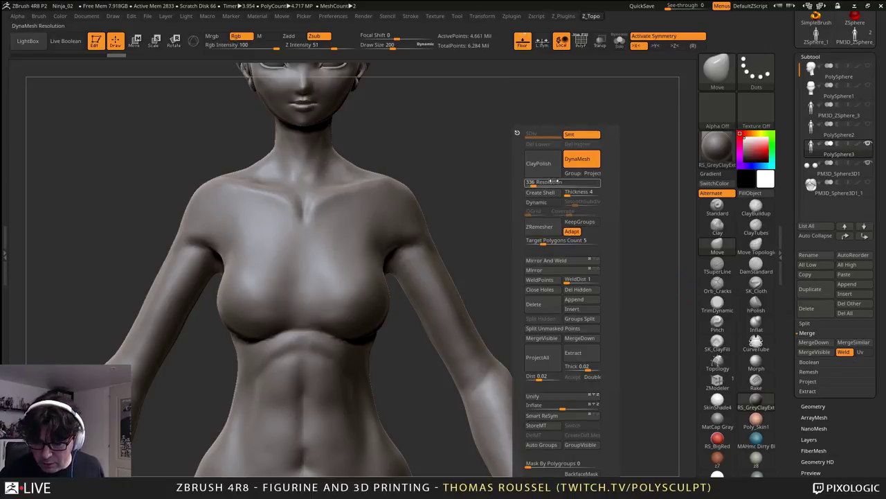
drag(542, 242, 552, 242)
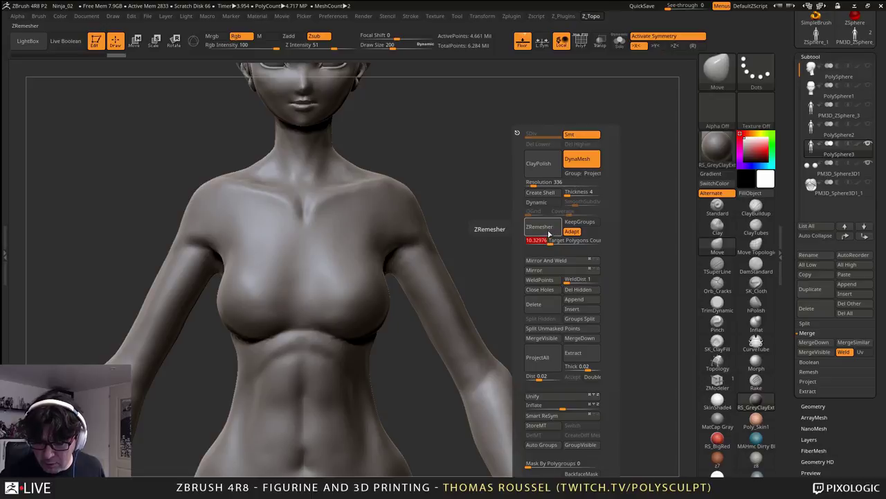
click(547, 231)
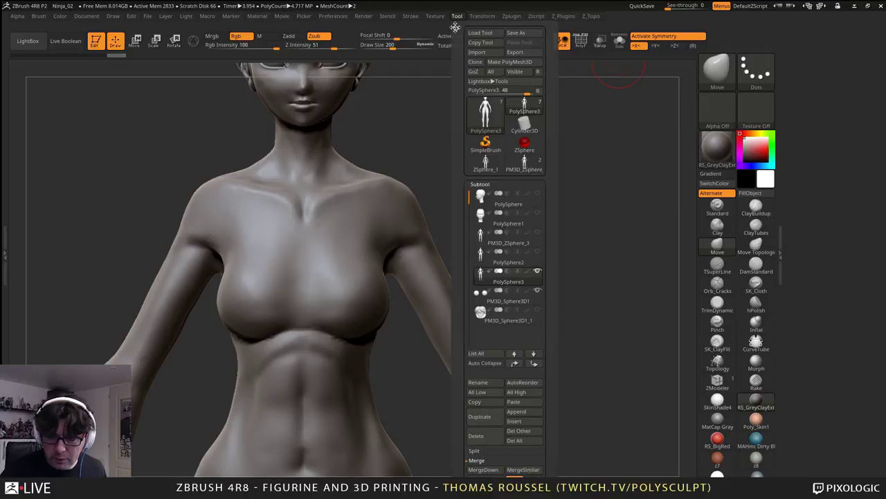
- Run ZRemesher on the body from its geometry settings, with Adapt enabled
click(455, 28)
drag(878, 399, 870, 300)
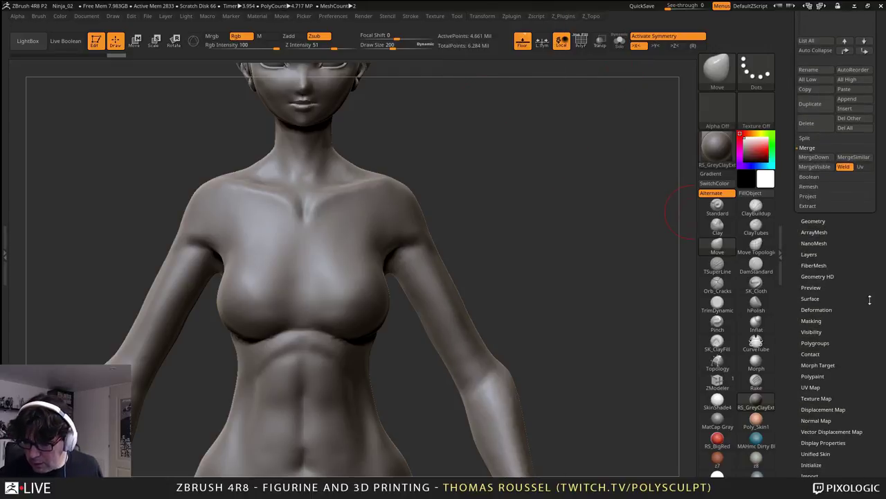
click(813, 221)
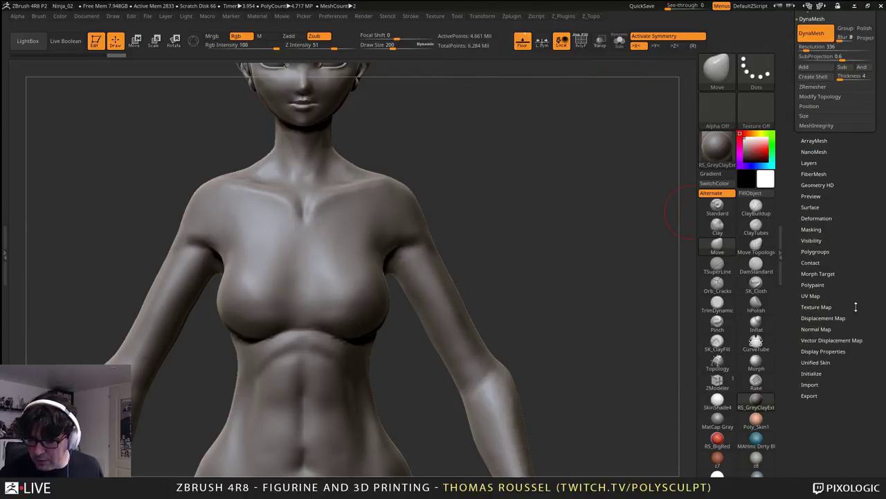
scroll(825, 227, down, 3)
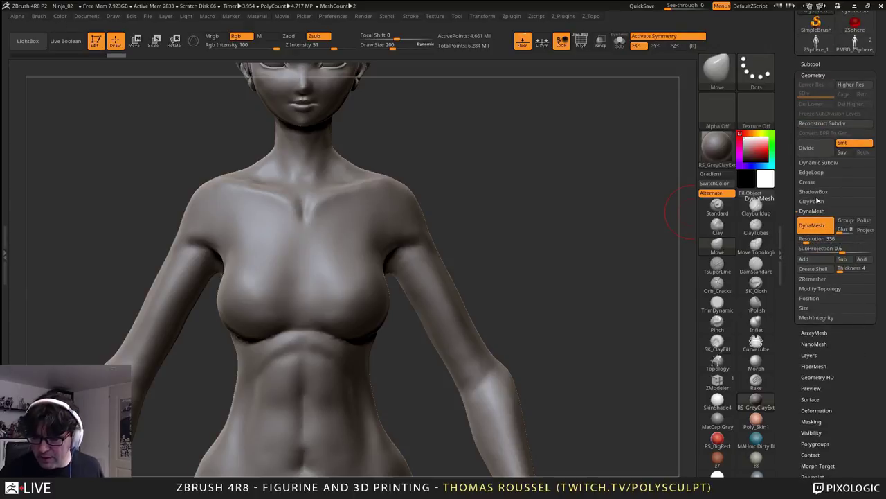
click(813, 278)
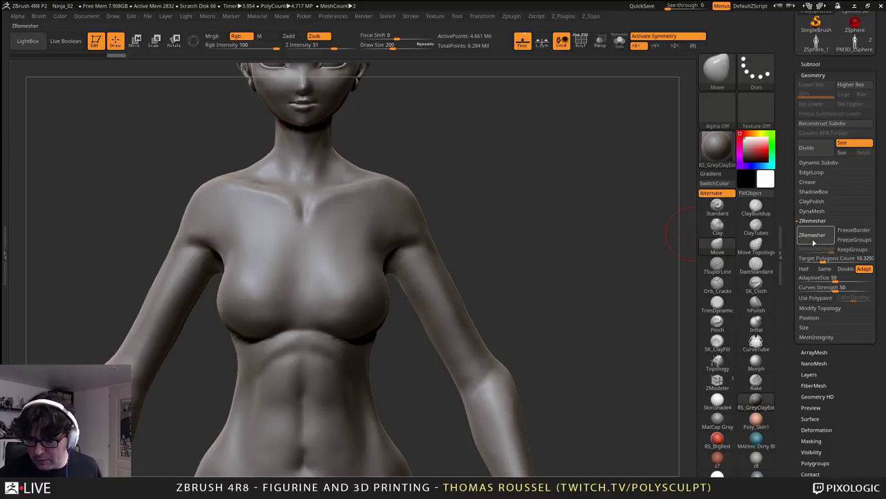
click(811, 235)
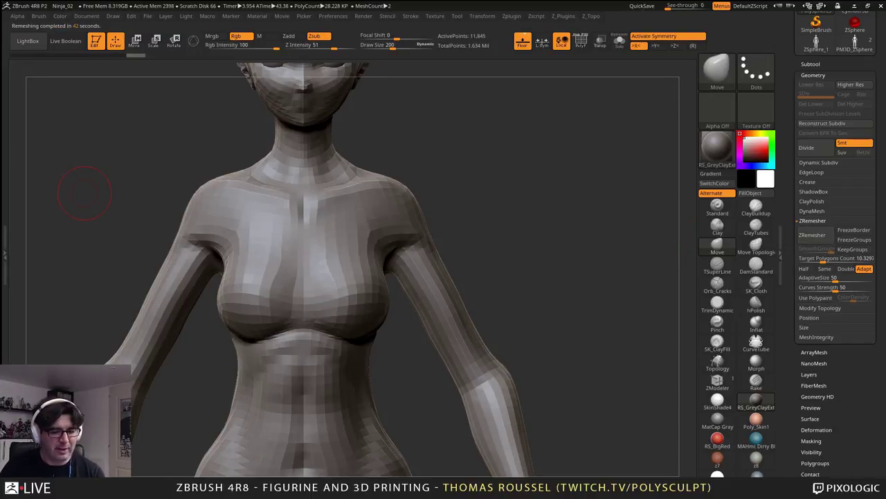
- Inspect the polygon flow of the remeshed head and body, and undo the ZRemesher operation
drag(450, 231, 576, 329)
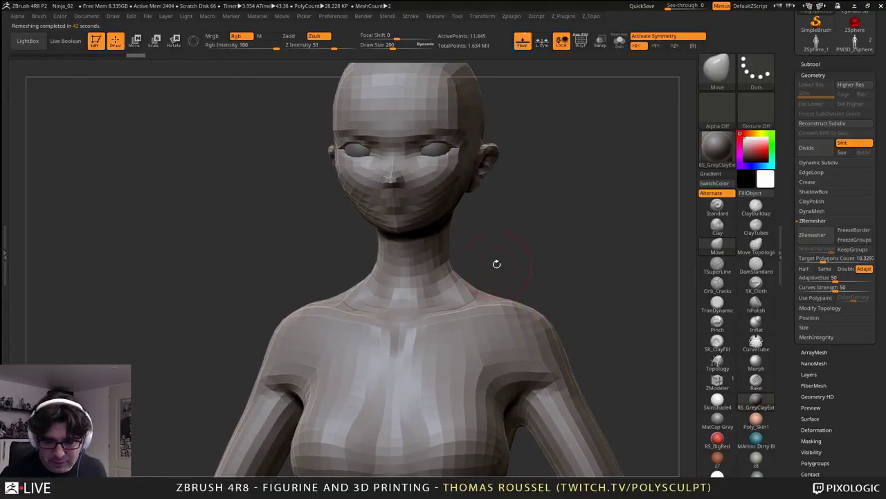
key(shift+f)
mouse_move(457, 266)
alt+right_down()
mouse_move(458, 188)
mouse_move(449, 322)
alt+right_up()
alt+drag(450, 322, 456, 285)
mouse_move(456, 285)
alt+right_down()
mouse_move(434, 249)
mouse_move(515, 259)
mouse_move(600, 332)
mouse_move(592, 338)
mouse_move(572, 309)
mouse_move(530, 290)
mouse_move(528, 337)
mouse_move(589, 368)
mouse_move(559, 290)
alt+right_up()
key(ctrl+z)
key(shift+f)
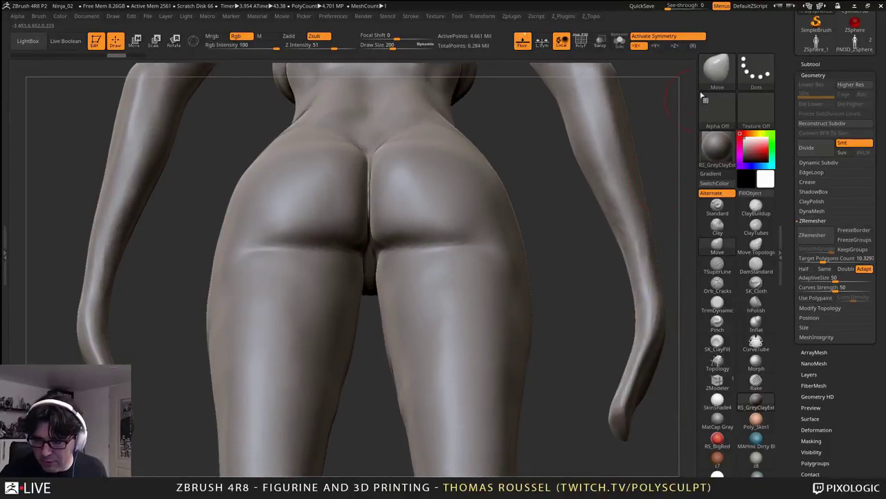
- Draw a guide curve along the crease under the buttock with the ZRemesherGuides brush at draw size 135
click(715, 75)
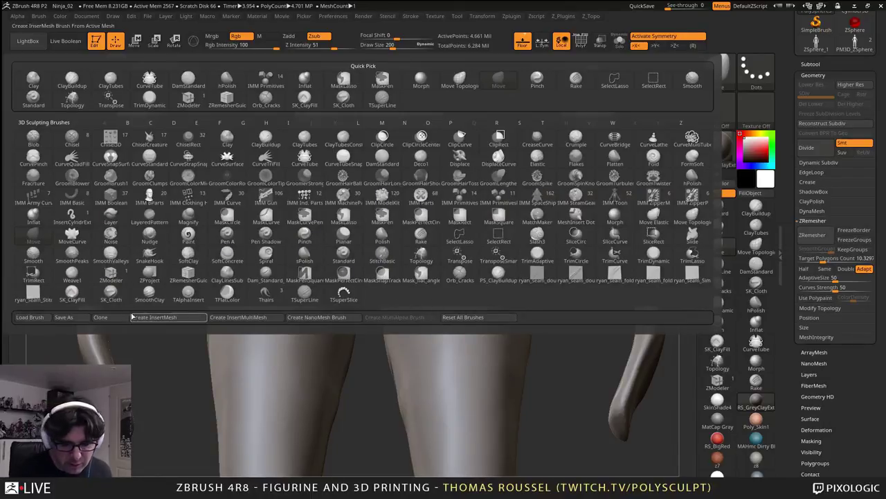
key(z)
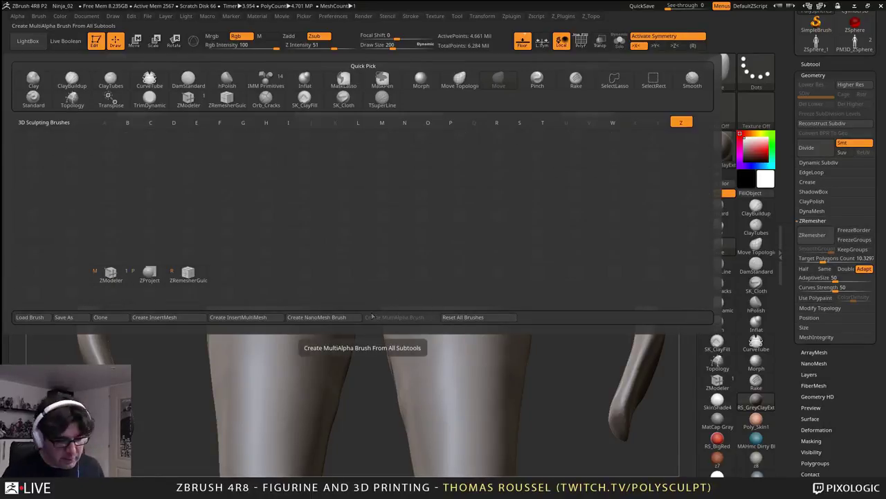
click(189, 275)
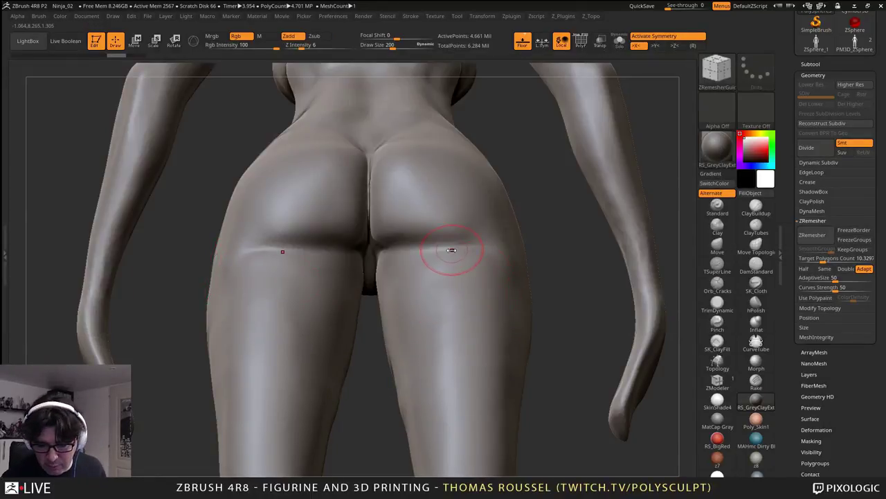
key(s)
drag(452, 250, 446, 250)
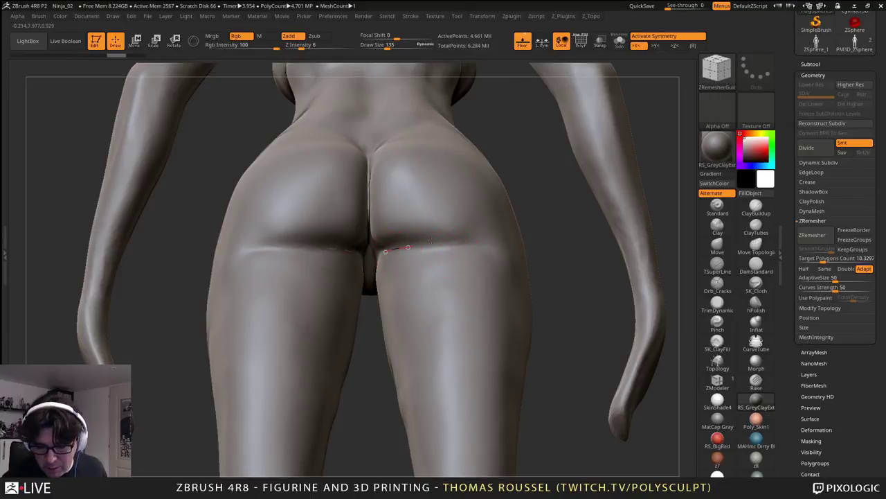
right_drag(447, 292, 427, 283)
key(ctrl+z)
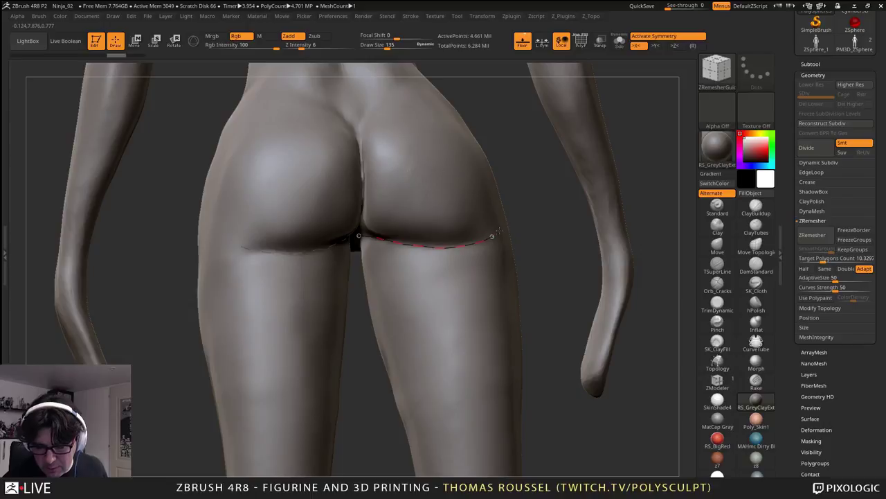
drag(498, 230, 500, 231)
- Draw ZRemesher guide curves from the lower back above the buttock and along the crease beneath the breast
alt+right_drag(520, 252, 491, 471)
right_drag(370, 342, 342, 346)
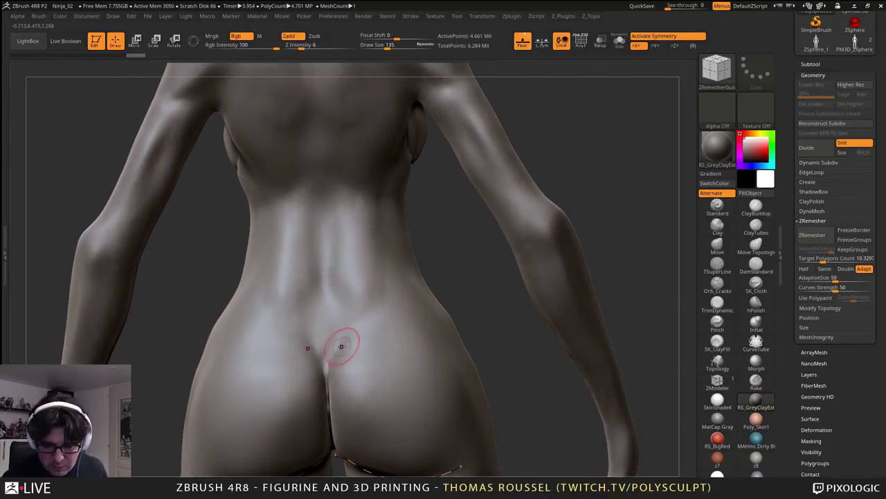
drag(339, 349, 396, 293)
mouse_move(438, 173)
alt+right_down()
mouse_move(390, 332)
mouse_move(379, 316)
mouse_move(514, 263)
mouse_move(524, 340)
alt+right_up()
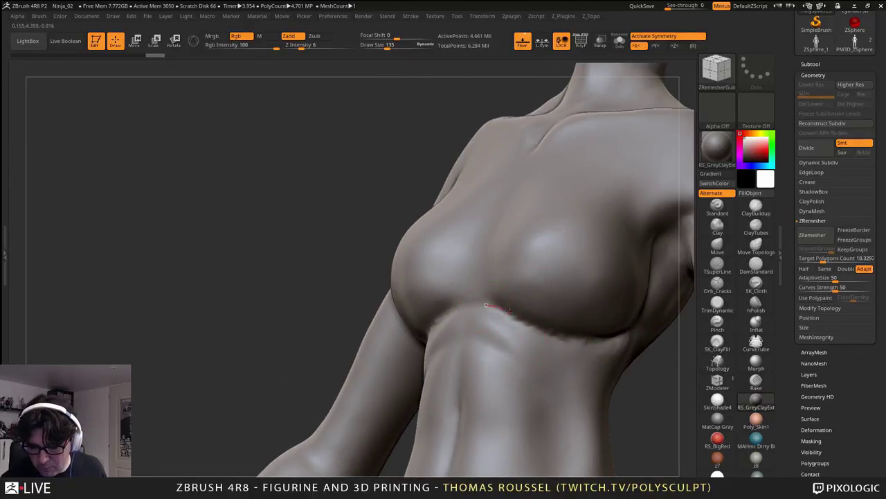
drag(630, 333, 642, 321)
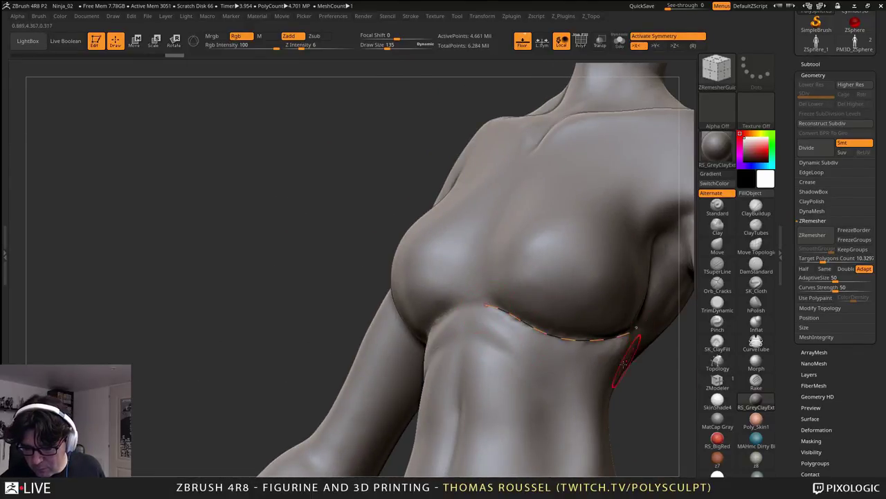
- Draw a ZRemesher guide curve along the groin crease from the crotch toward the hip
mouse_move(637, 374)
right_down()
mouse_move(586, 390)
mouse_move(582, 173)
right_up()
right_drag(616, 340, 419, 380)
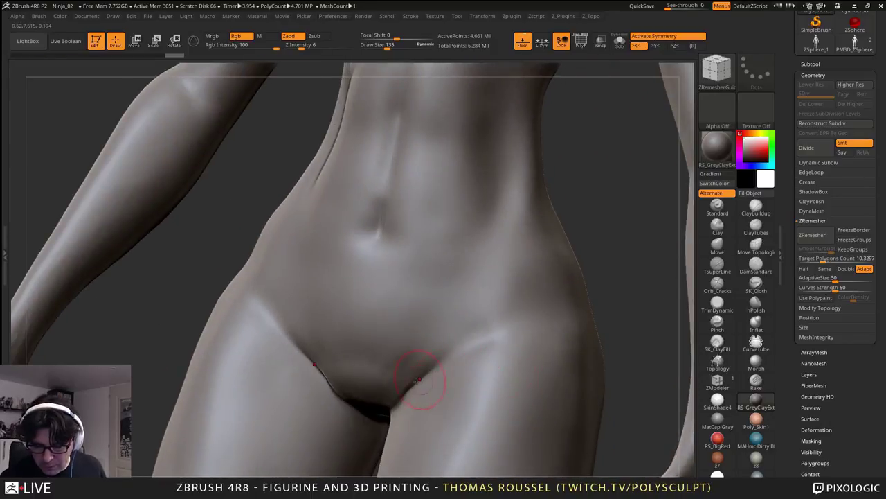
drag(569, 309, 574, 307)
ctrl+right_drag(578, 374, 538, 283)
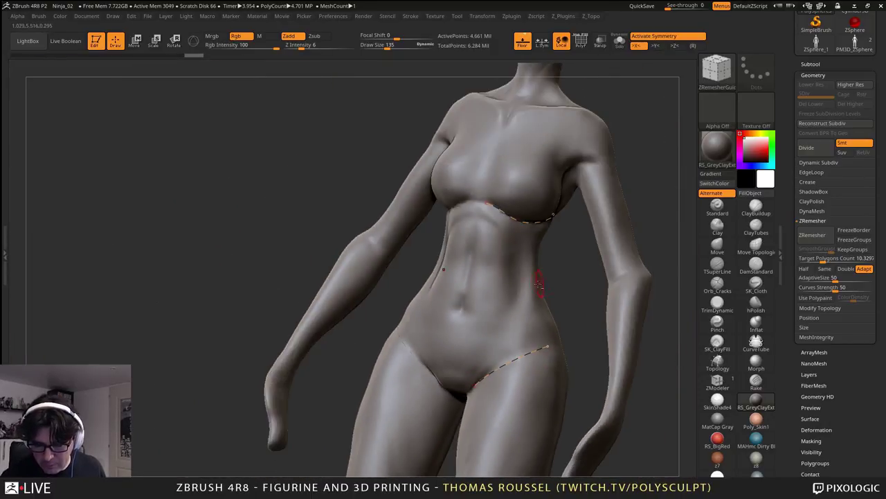
- Set the draw size to 79 and draw a guide curve along the top of the eyebrow
alt+right_drag(538, 229, 533, 405)
mouse_move(471, 259)
right_down()
mouse_move(541, 219)
mouse_move(551, 311)
right_up()
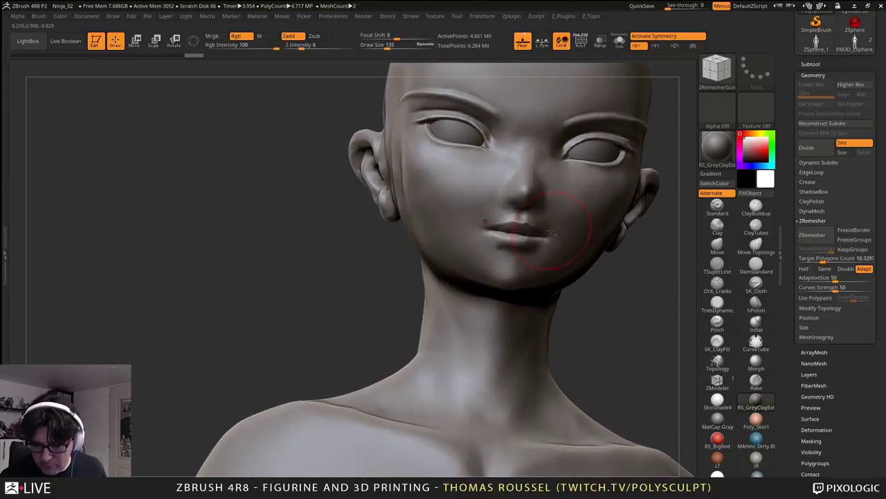
alt+right_drag(560, 224, 516, 325)
mouse_move(575, 239)
right_down()
mouse_move(528, 259)
mouse_move(525, 217)
right_up()
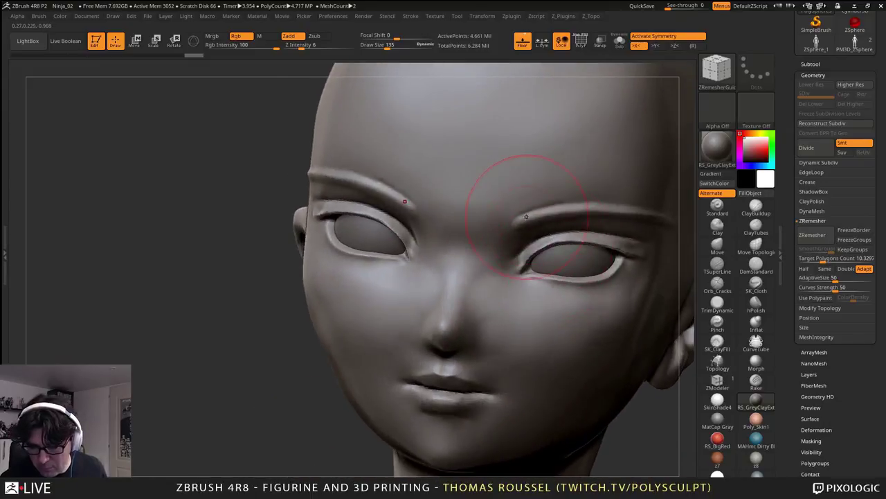
key(s)
drag(523, 218, 517, 219)
alt+right_drag(513, 223, 428, 243)
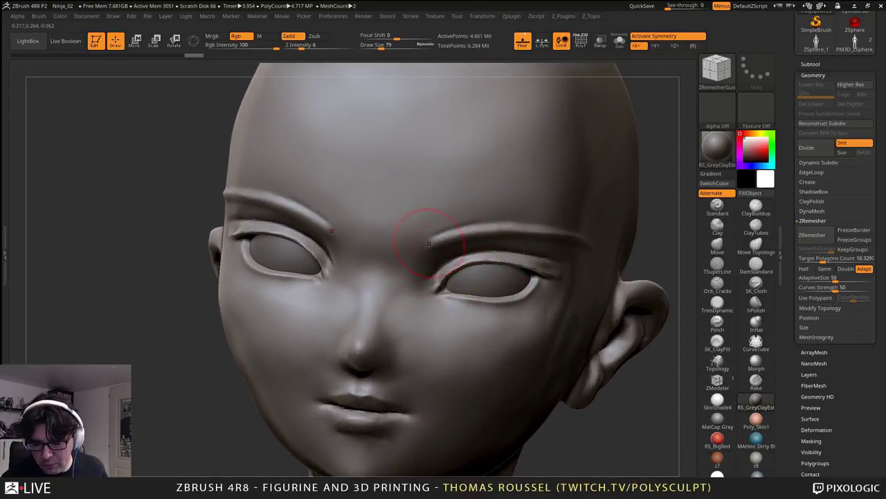
drag(554, 223, 596, 240)
- Draw guide curves beneath the eye and along the jawline from the chin toward the ear
alt+right_drag(551, 351, 562, 227)
right_drag(505, 297, 419, 271)
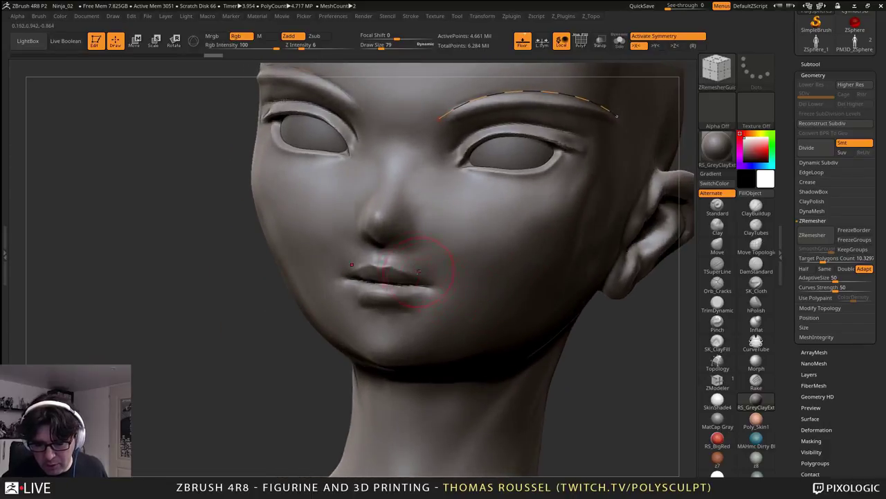
right_drag(468, 323, 506, 238)
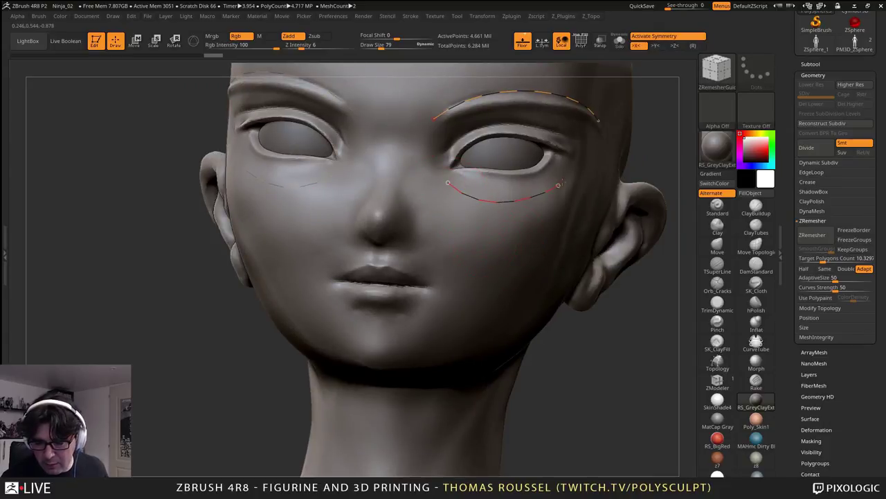
right_drag(559, 184, 473, 343)
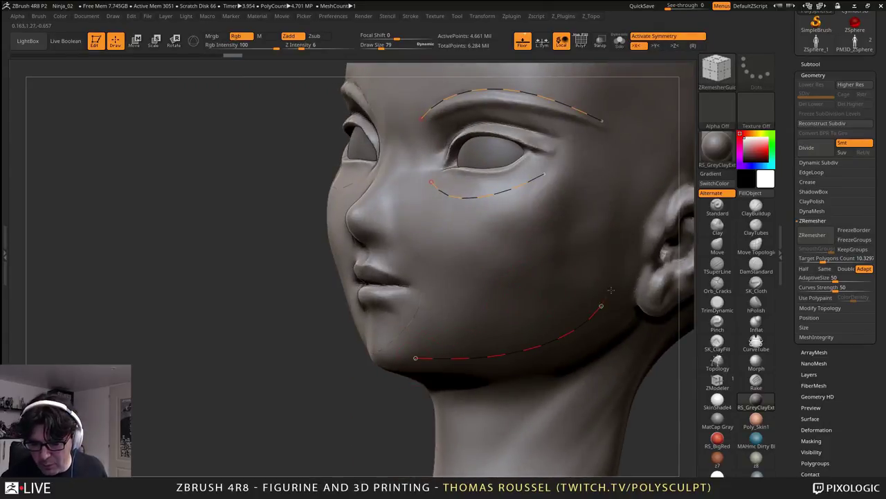
right_drag(587, 317, 469, 237)
right_drag(483, 190, 439, 264)
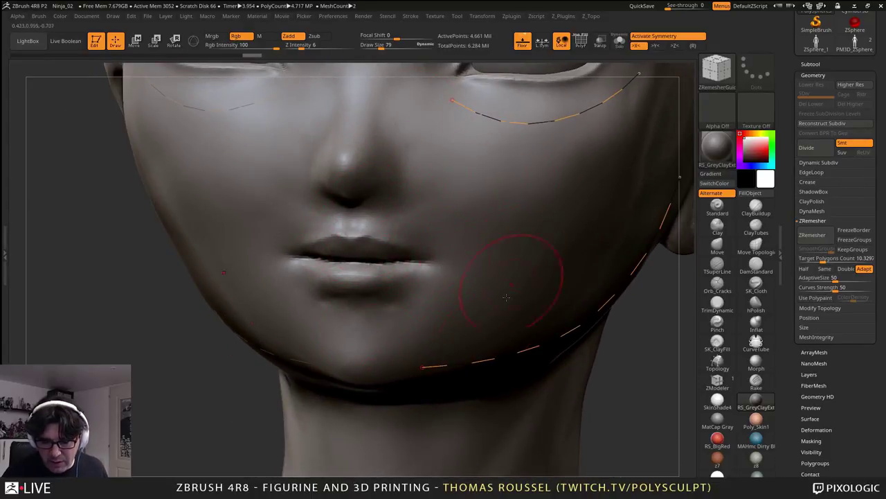
- At draw size 27, draw guide curves around the lips and in a wider loop around the mouth
alt+right_drag(506, 297, 443, 266)
right_drag(436, 322, 466, 341)
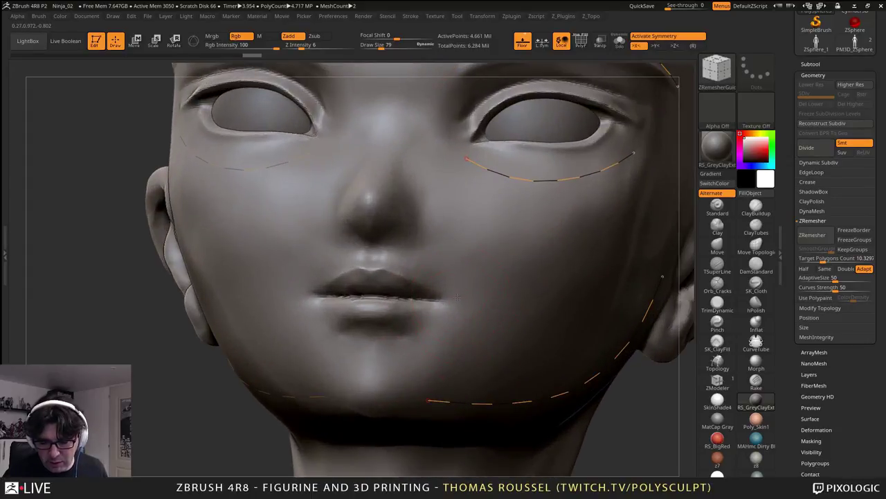
right_drag(457, 296, 495, 304)
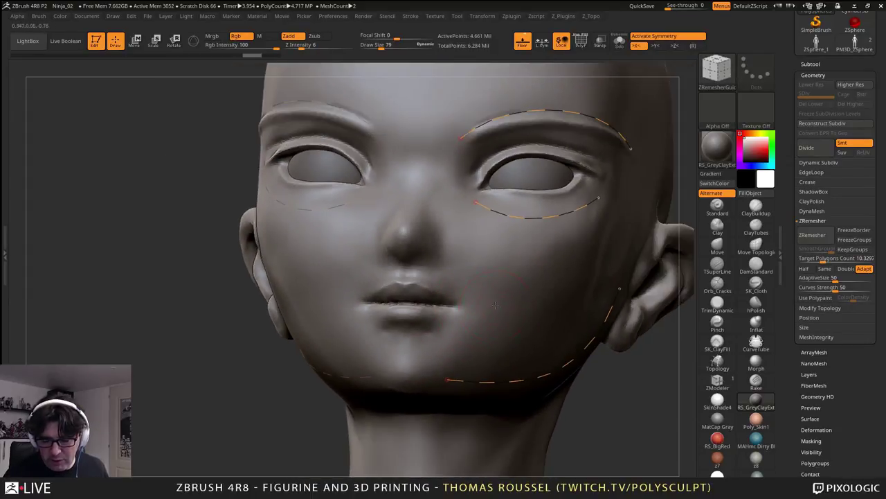
key(s)
drag(495, 309, 487, 310)
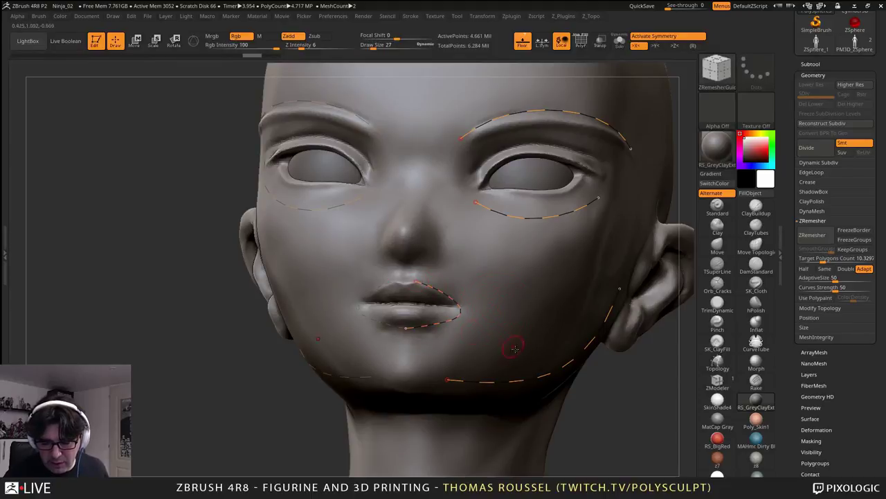
right_drag(512, 350, 398, 289)
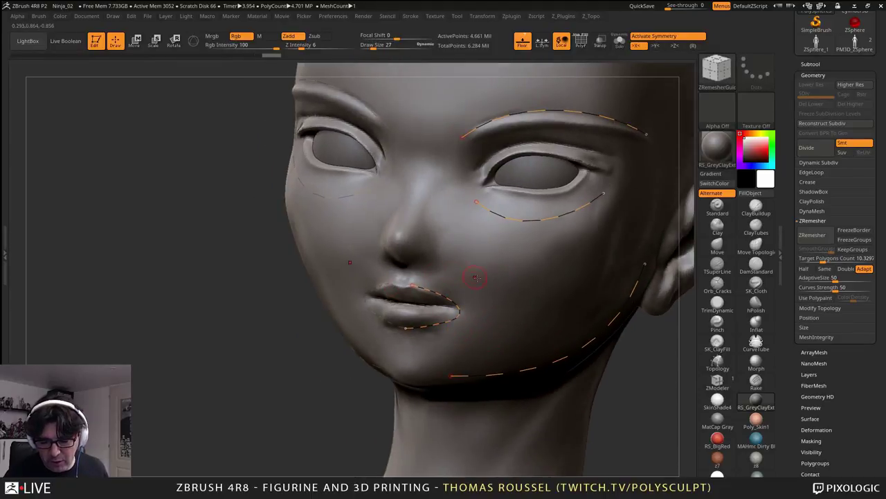
key(ctrl+z)
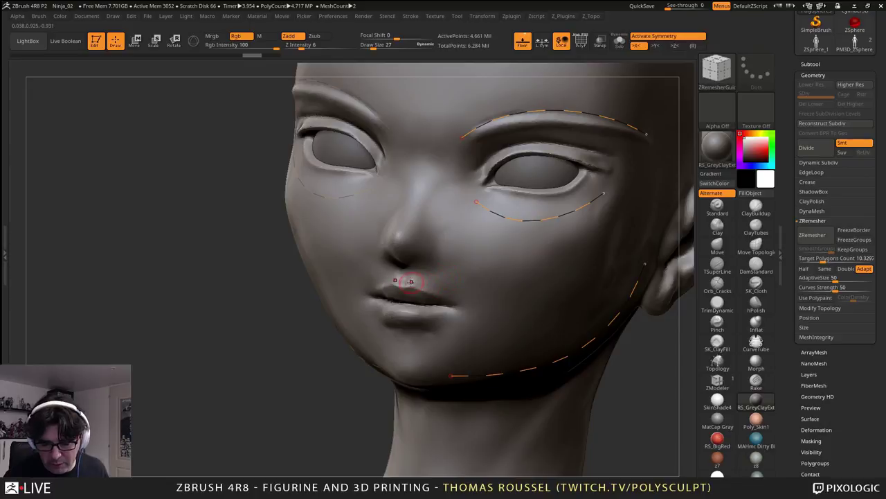
drag(428, 327, 418, 326)
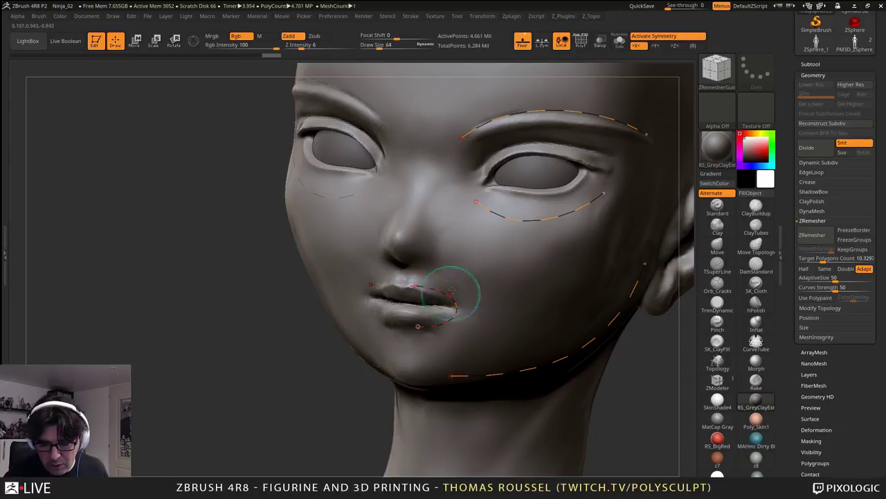
drag(462, 346, 416, 353)
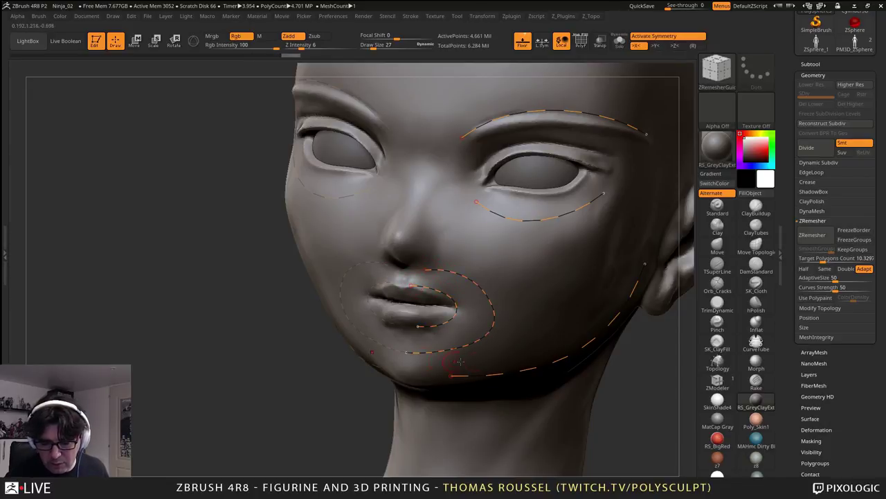
- Draw guide curves down the side of the neck, along the collarbone and at the shoulder
ctrl+right_drag(529, 360, 548, 362)
mouse_move(515, 464)
alt+right_down()
mouse_move(475, 350)
mouse_move(470, 287)
mouse_move(521, 135)
alt+right_up()
right_drag(520, 239, 519, 247)
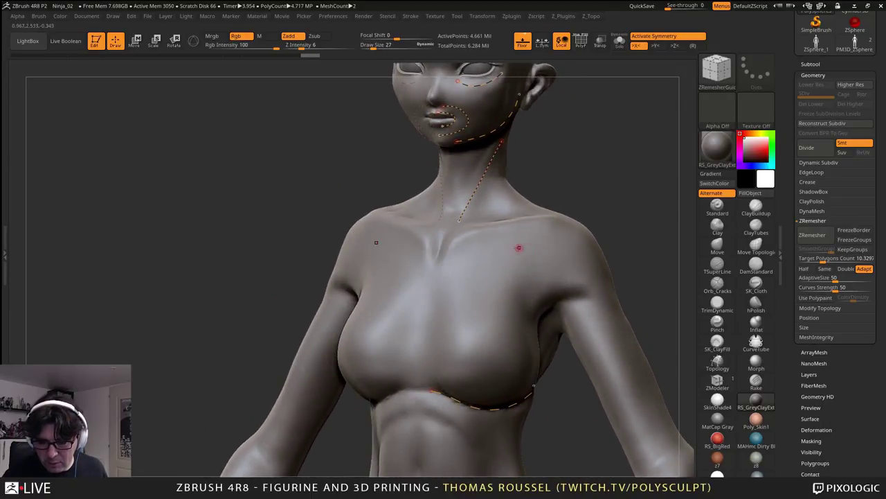
right_drag(558, 226, 515, 232)
right_drag(581, 287, 547, 209)
- Rework the groin guide curve and redraw the curve along the buttock crease from the crotch to the outer thigh
alt+right_drag(542, 322, 556, 207)
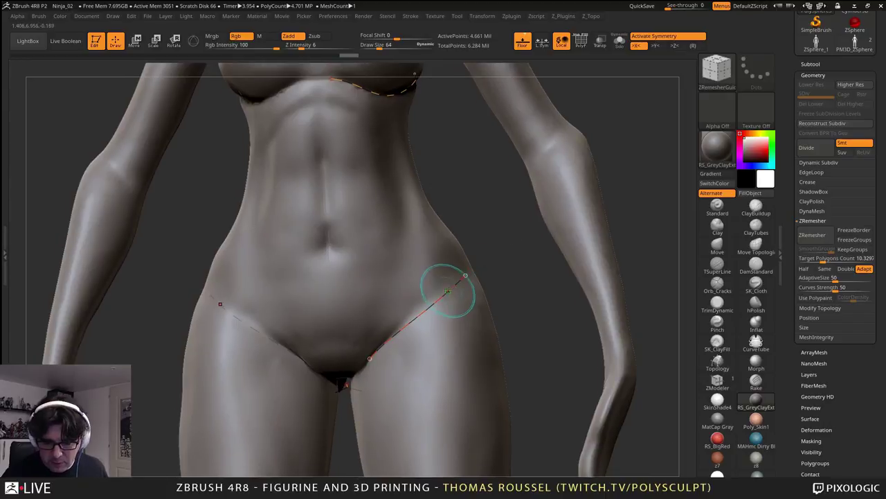
ctrl+right_drag(447, 293, 603, 326)
mouse_move(496, 416)
ctrl+right_down()
mouse_move(497, 333)
mouse_move(431, 306)
ctrl+right_up()
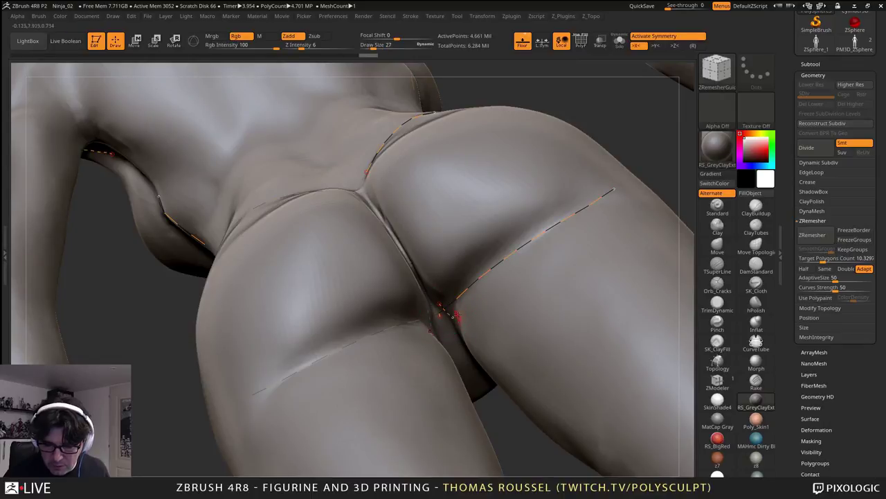
key(ctrl+z)
drag(445, 306, 450, 301)
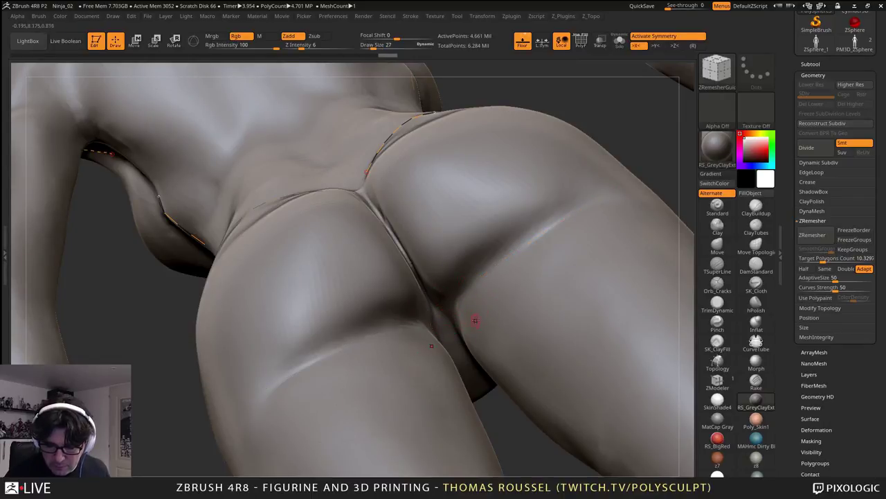
drag(563, 216, 615, 194)
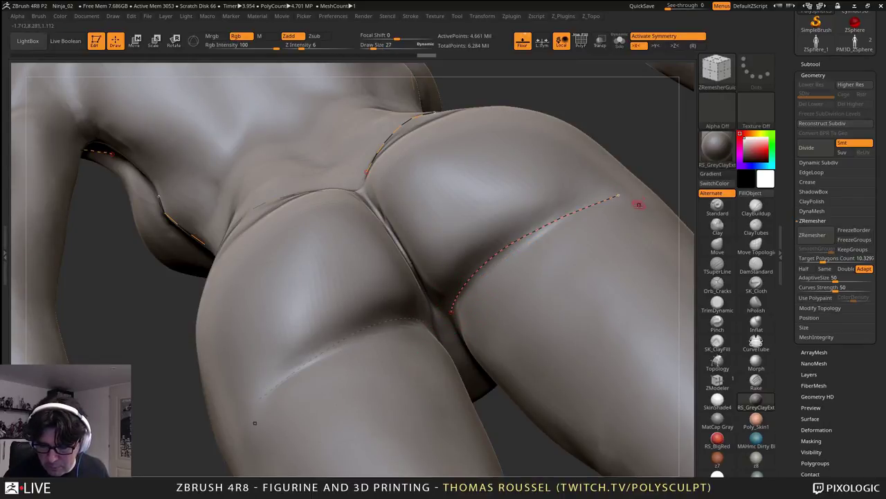
- Set Curves Strength to 73 and run ZRemesher on the body
right_drag(637, 205, 513, 213)
drag(836, 290, 852, 289)
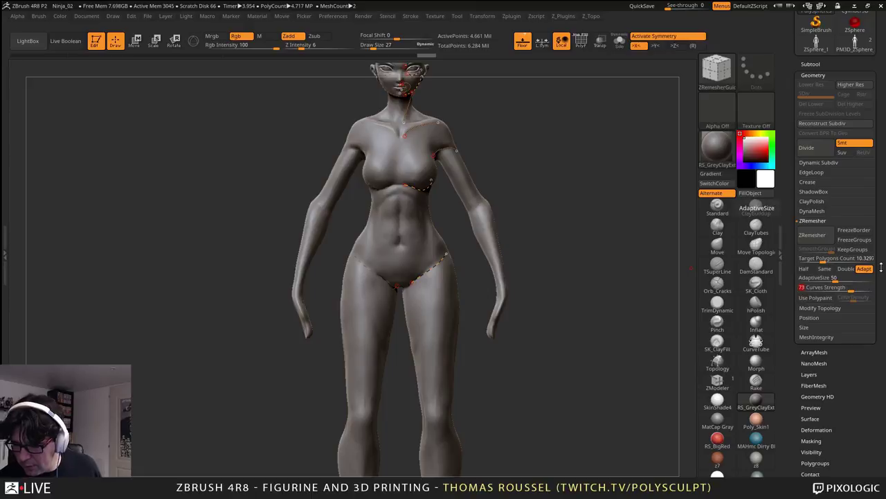
click(813, 236)
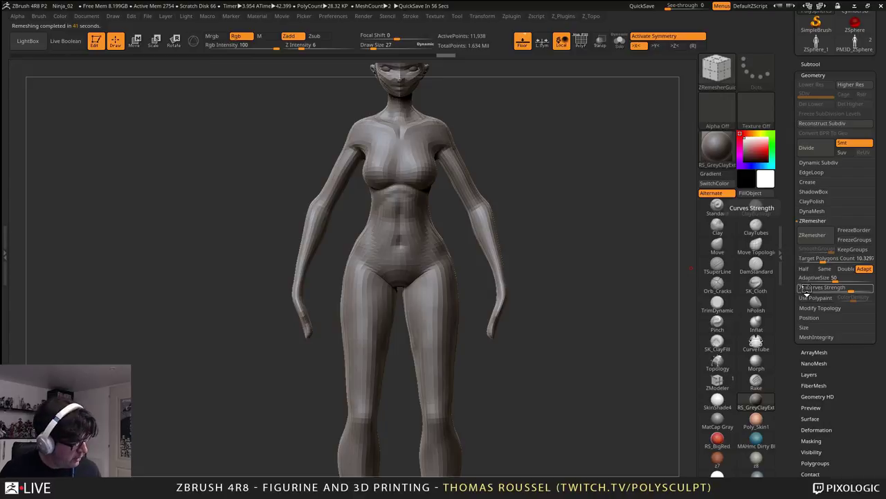
- Turn on the polyframe and examine the new topology on the face, torso and buttocks
key(shift+f)
alt+right_drag(471, 125, 601, 347)
ctrl+right_drag(441, 287, 419, 224)
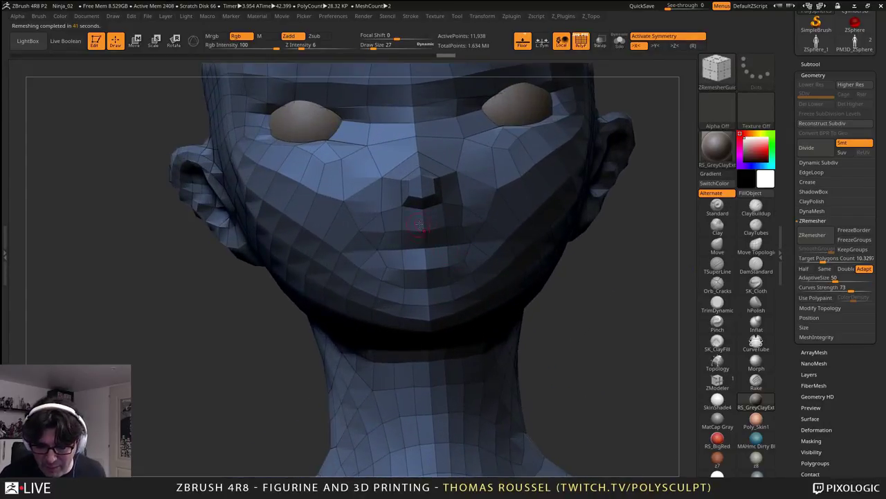
drag(464, 278, 513, 312)
alt+right_drag(513, 313, 491, 224)
right_drag(484, 305, 412, 176)
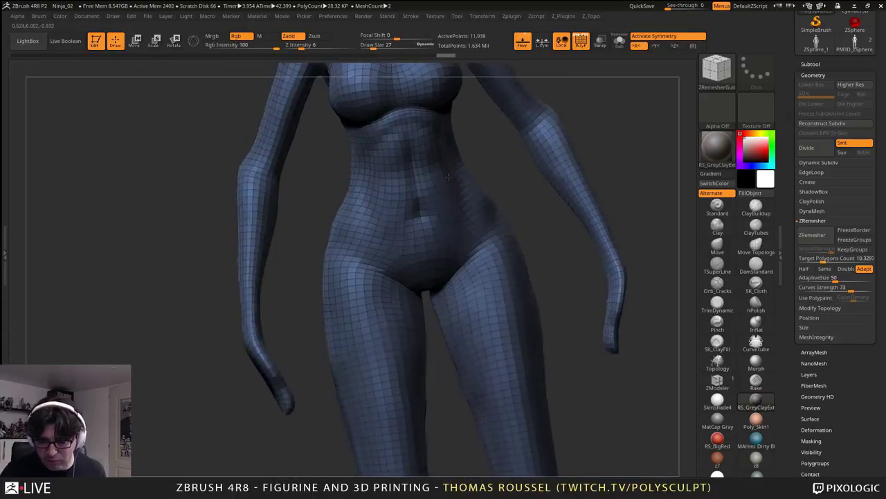
right_drag(509, 345, 438, 228)
alt+right_drag(505, 364, 500, 413)
right_drag(500, 414, 375, 402)
alt+right_drag(544, 362, 512, 344)
right_drag(478, 310, 458, 232)
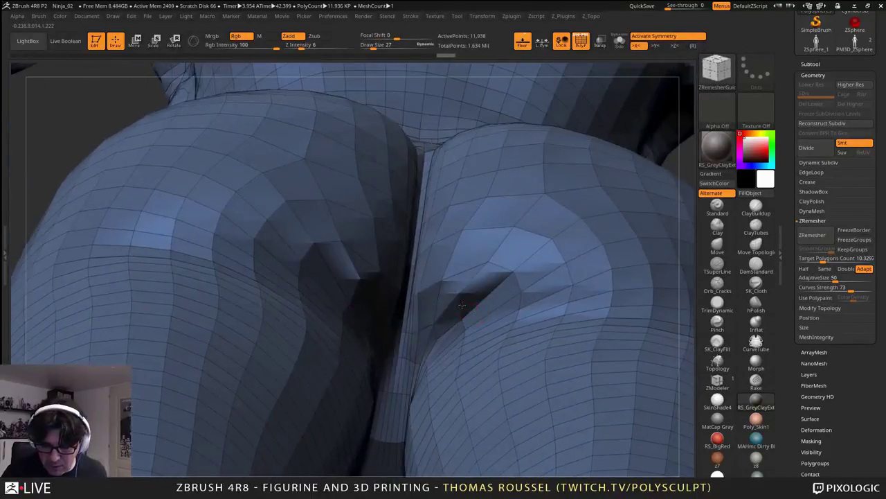
right_drag(416, 305, 480, 308)
drag(479, 307, 461, 293)
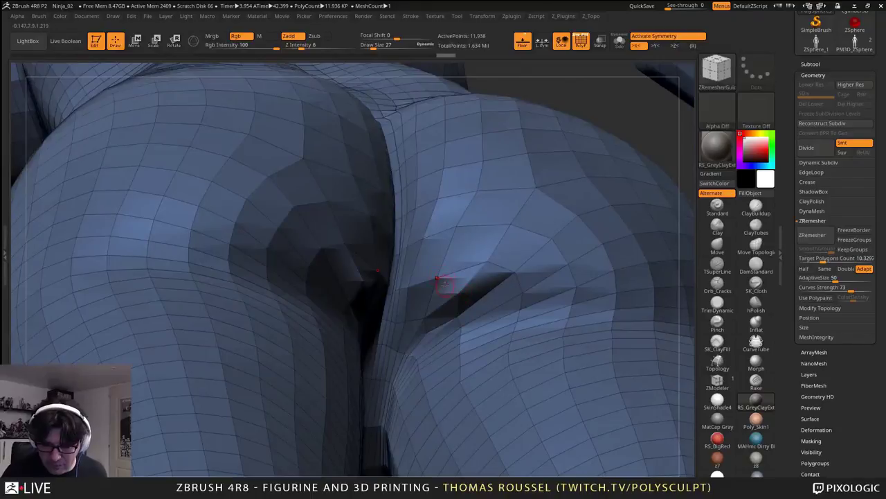
ctrl+right_drag(490, 394, 453, 294)
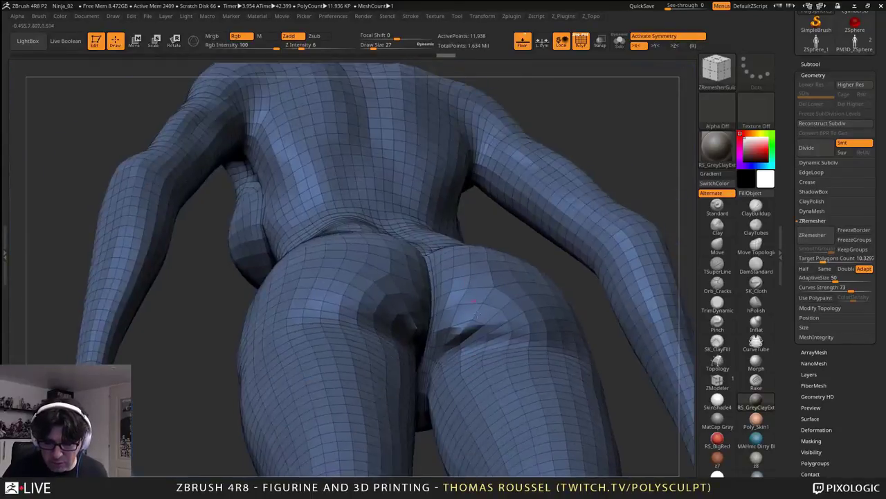
- Subdivide the remeshed body three times to level 4 and set the draw size to 99
key(ctrl+d)
key(ctrl+d)
key(ctrl+d)
mouse_move(491, 358)
right_down()
mouse_move(454, 388)
mouse_move(489, 362)
mouse_move(489, 340)
right_up()
key(s)
drag(499, 342, 504, 342)
ctrl+right_drag(498, 344, 496, 365)
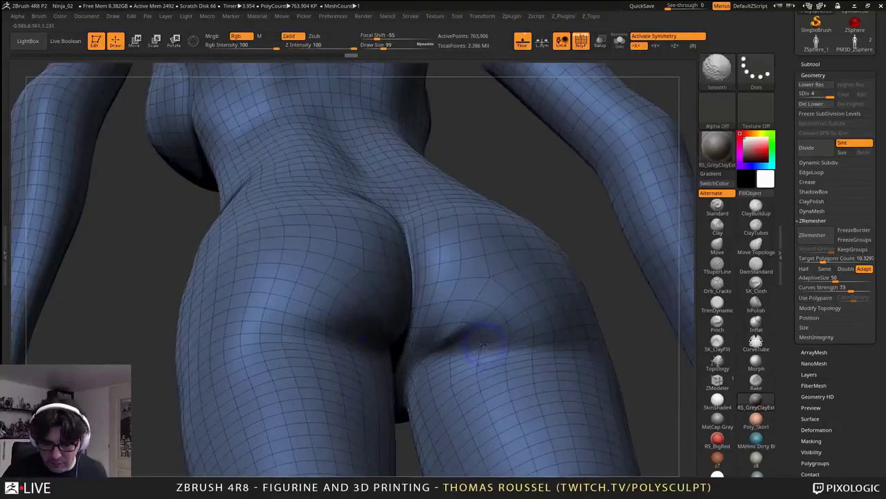
mouse_move(433, 345)
right_down()
mouse_move(521, 311)
mouse_move(521, 274)
right_up()
mouse_move(520, 274)
shift+right_down()
mouse_move(505, 259)
mouse_move(454, 288)
shift+right_up()
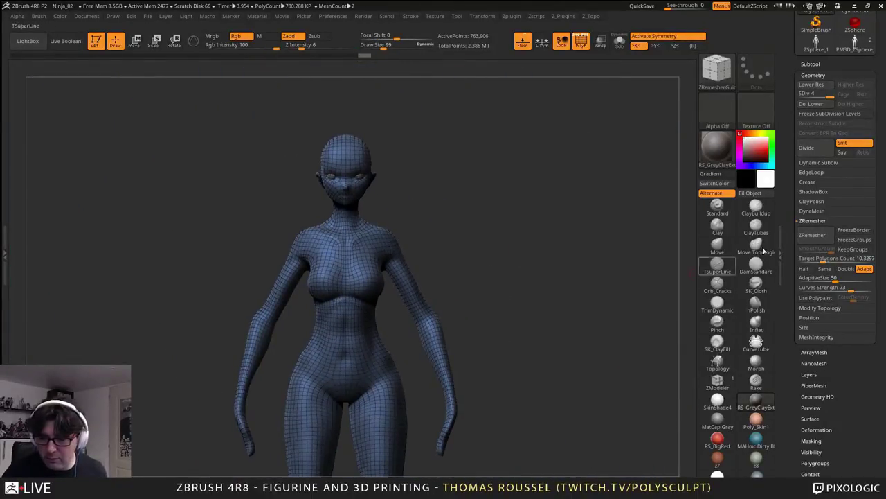
- Open the subtool list and subdivide the remeshed body once more
drag(878, 149, 878, 236)
click(811, 150)
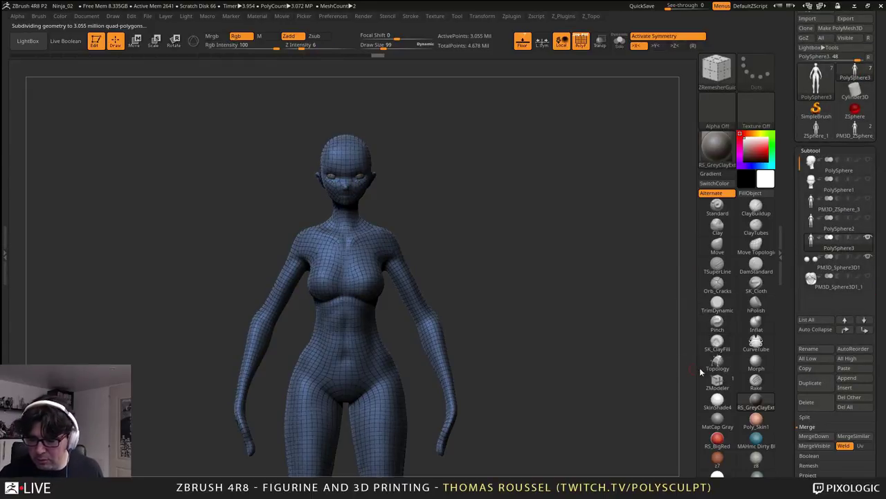
key(ctrl+d)
- Show the PolySphere2 subtool over the remeshed body, turn off the polyframe, and hide the eye spheres
click(867, 218)
alt+drag(555, 371, 556, 328)
key(shift+f)
alt+drag(607, 337, 540, 308)
click(867, 258)
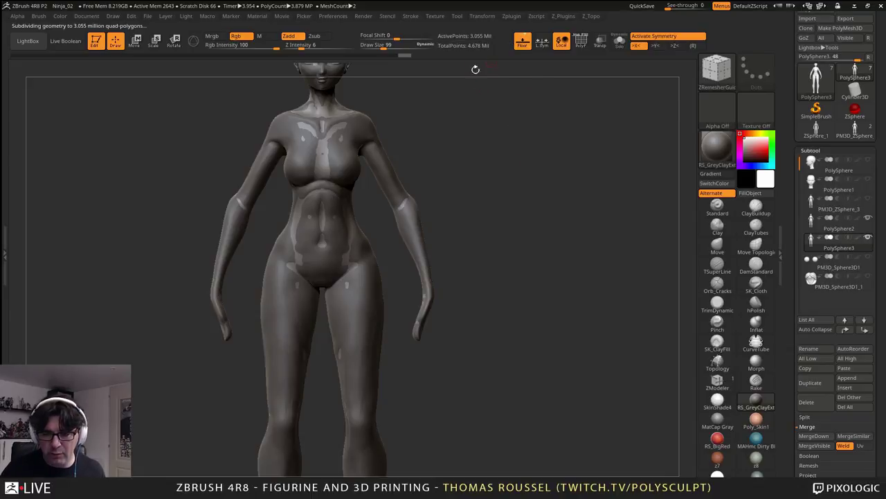
- Make PolySphere2 the active subtool and compare its surface with the remeshed body around the torso and head
click(821, 223)
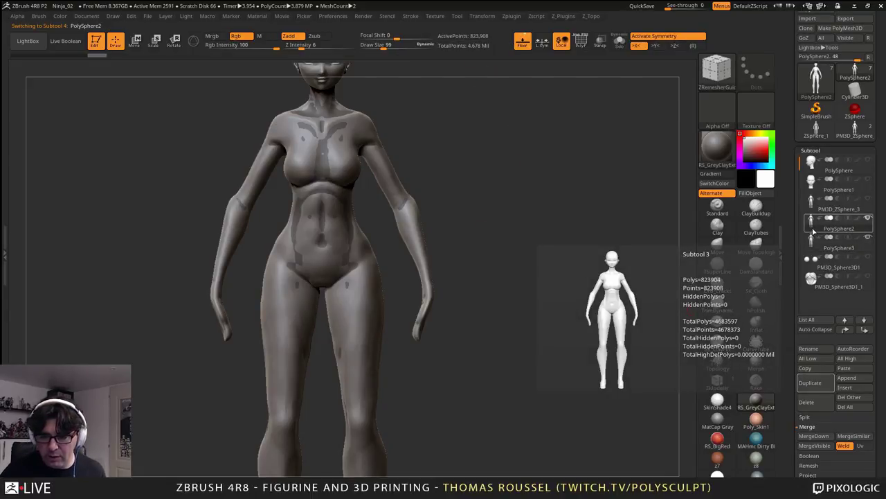
alt+drag(458, 311, 494, 332)
alt+drag(516, 227, 657, 377)
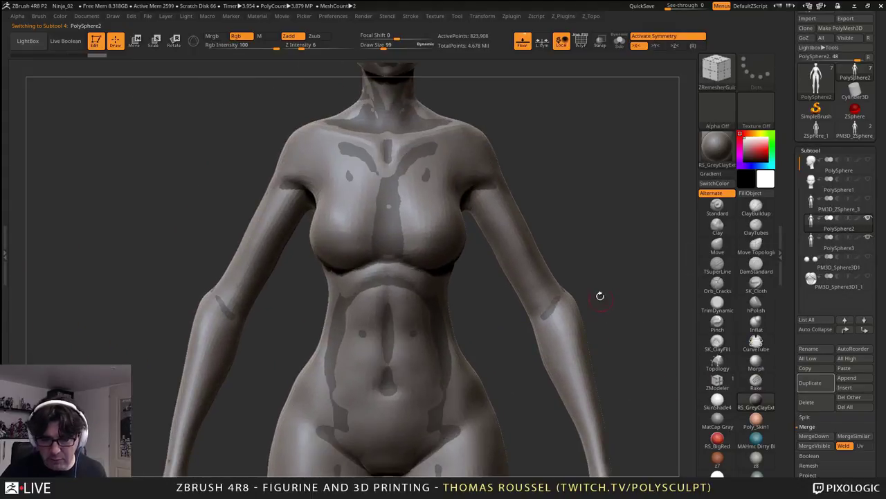
drag(600, 296, 576, 367)
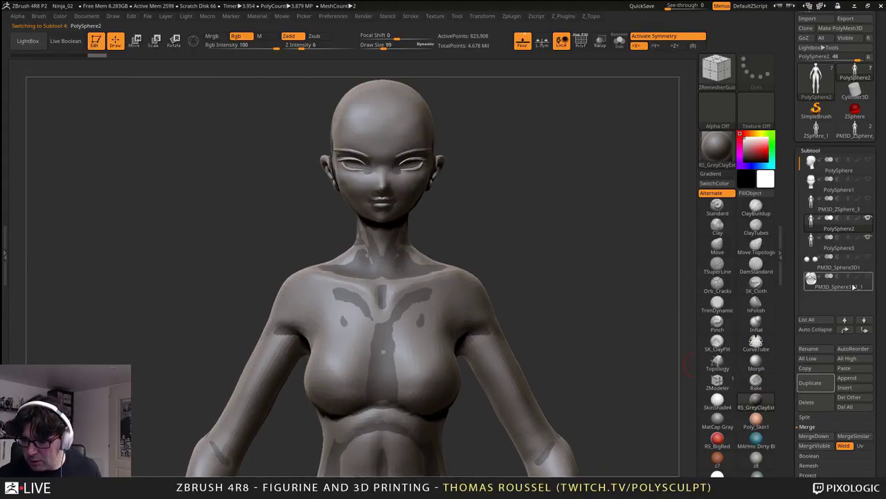
- Hide PolySphere3 and examine PolySphere2's arm, face, neck and collarbones
alt+drag(450, 226, 563, 313)
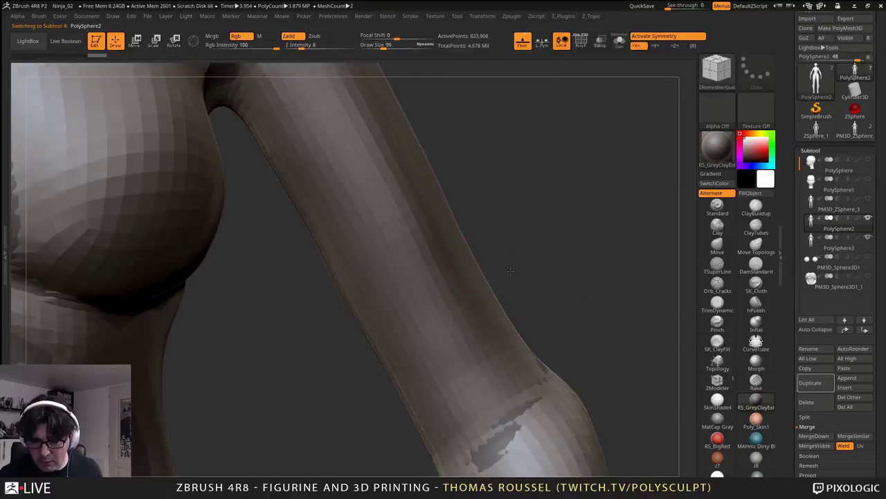
alt+drag(514, 223, 656, 411)
click(870, 239)
alt+drag(544, 284, 450, 372)
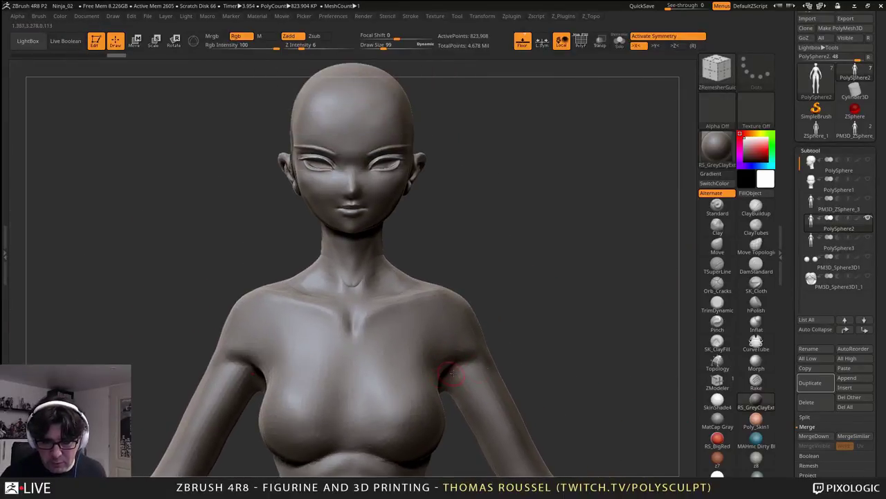
alt+right_drag(464, 343, 475, 297)
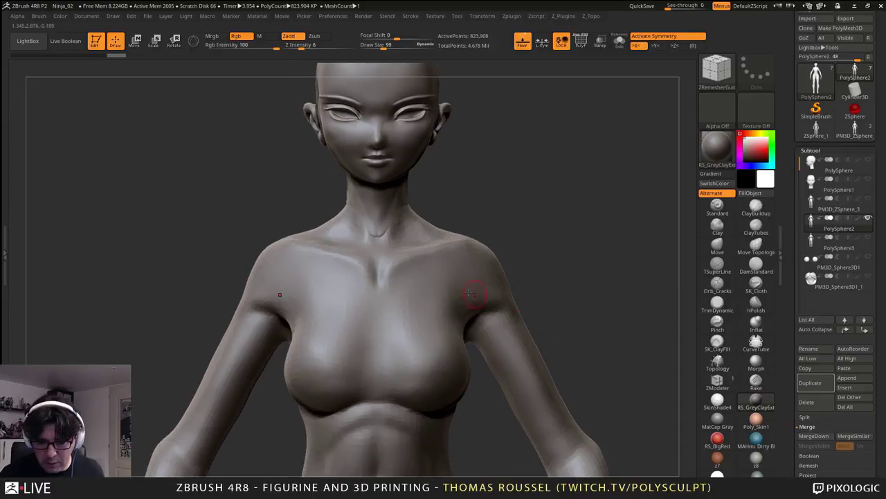
ctrl+right_drag(398, 232, 408, 256)
drag(410, 257, 451, 277)
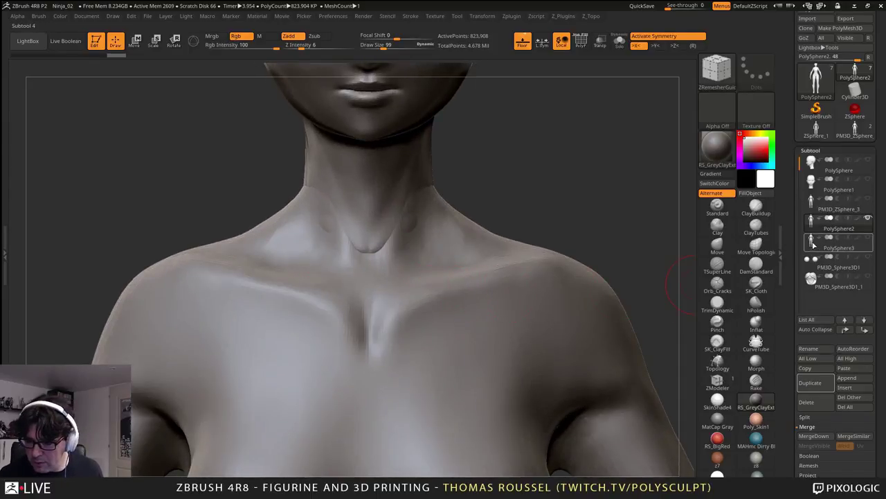
- Make PolySphere3 the active subtool and hide PolySphere2
click(812, 206)
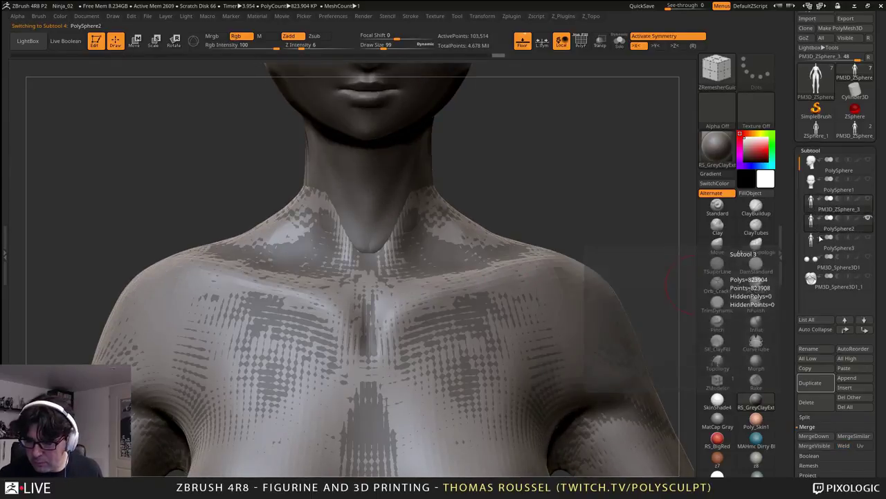
click(810, 243)
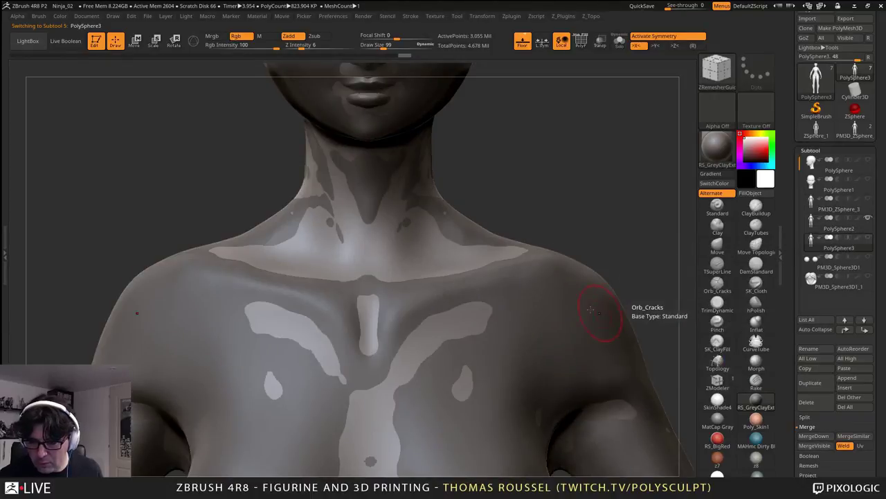
alt+right_drag(601, 311, 562, 277)
click(868, 218)
ctrl+right_drag(547, 332, 557, 380)
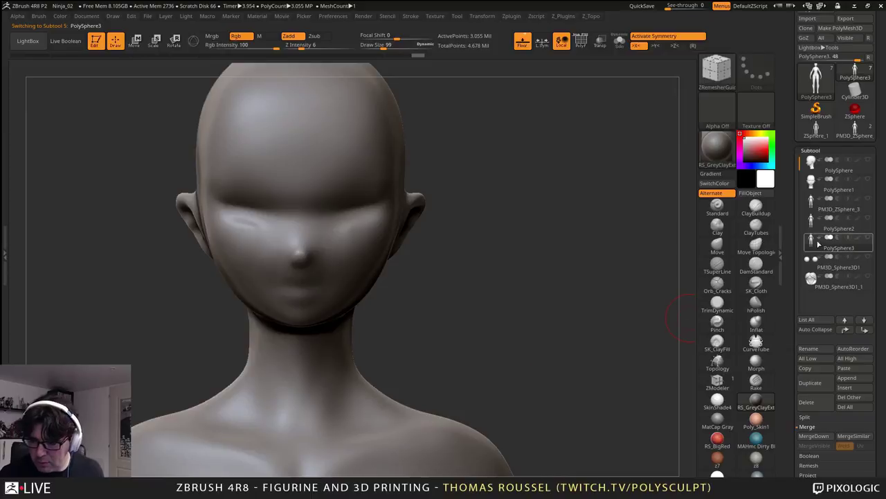
- Switch to PolySphere2 and back to PolySphere3 to compare the facial detail of the two heads
click(827, 221)
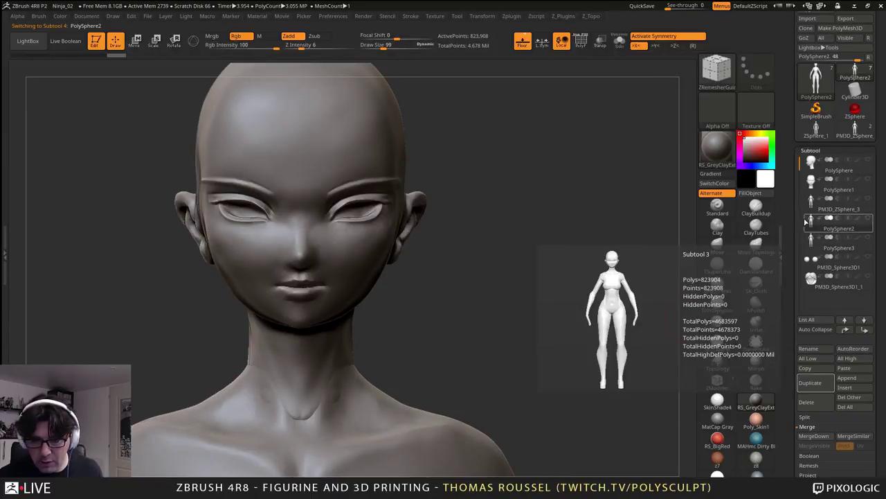
click(829, 241)
key(ctrl)
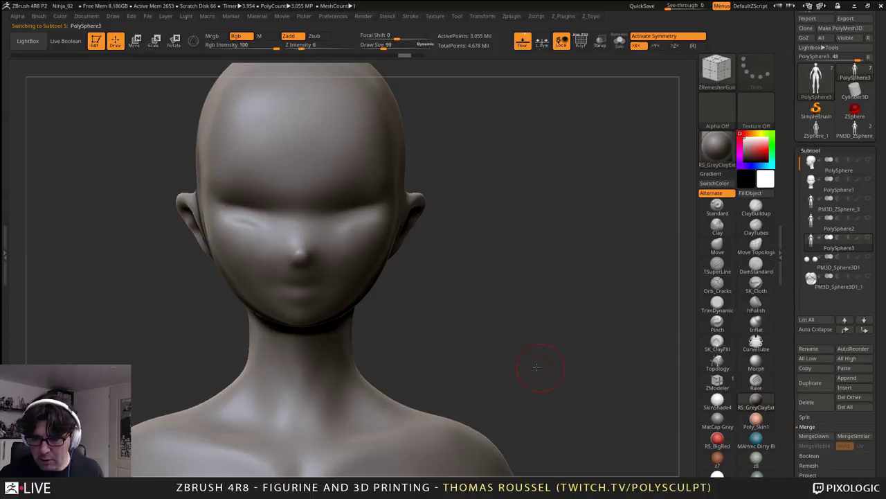
mouse_move(656, 367)
mouse_down()
mouse_move(597, 357)
mouse_move(555, 328)
mouse_move(556, 314)
mouse_move(584, 370)
mouse_up()
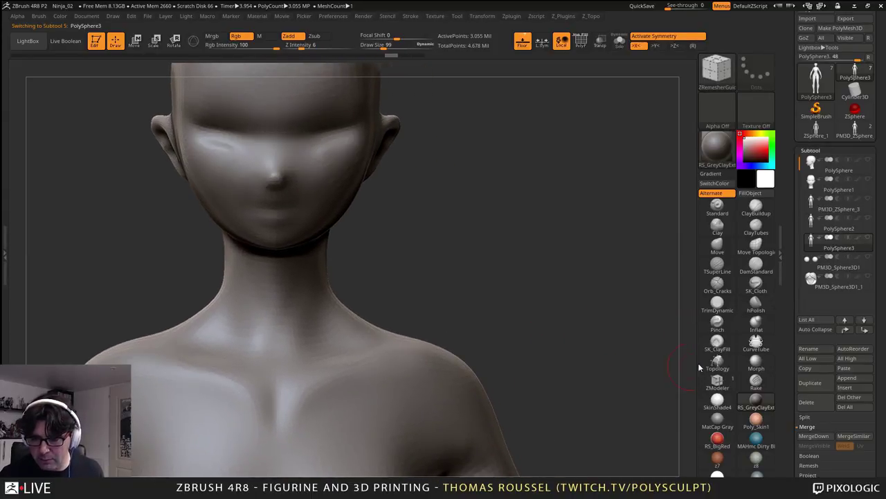
- Set PolySphere3 to subdivision level 4 and delete its higher subdivision levels
scroll(869, 331, down, 3)
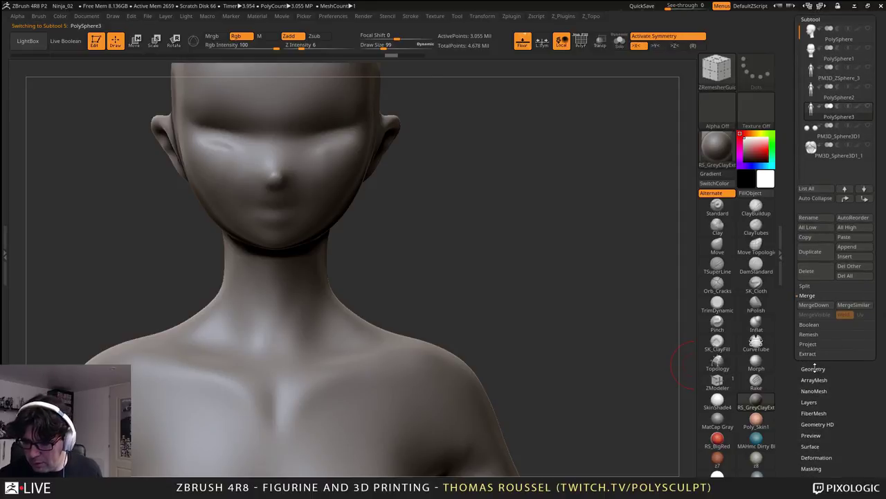
click(814, 368)
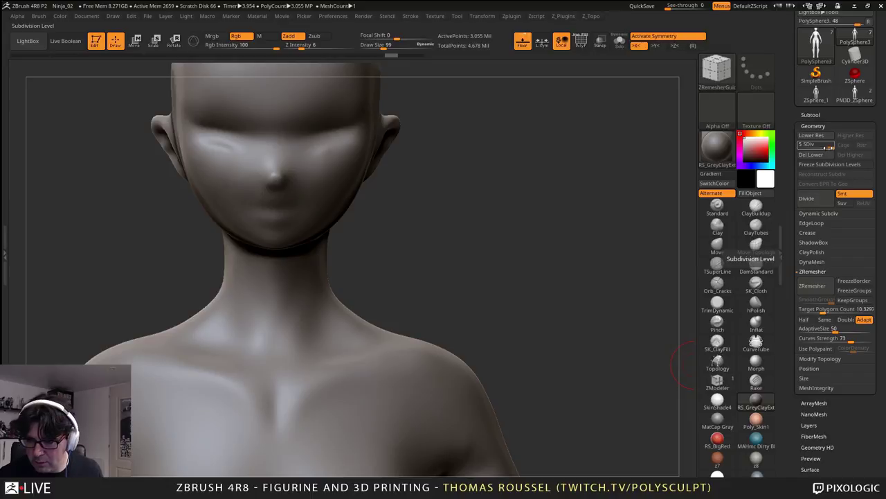
click(824, 148)
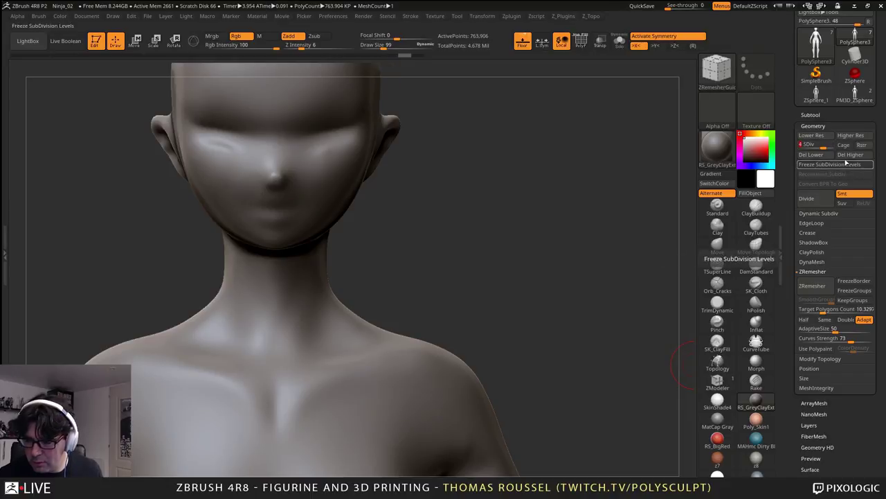
click(851, 156)
- Show PolySphere2 and project its sculpted detail onto PolySphere3 with ProjectAll
alt+drag(567, 329, 683, 232)
click(810, 114)
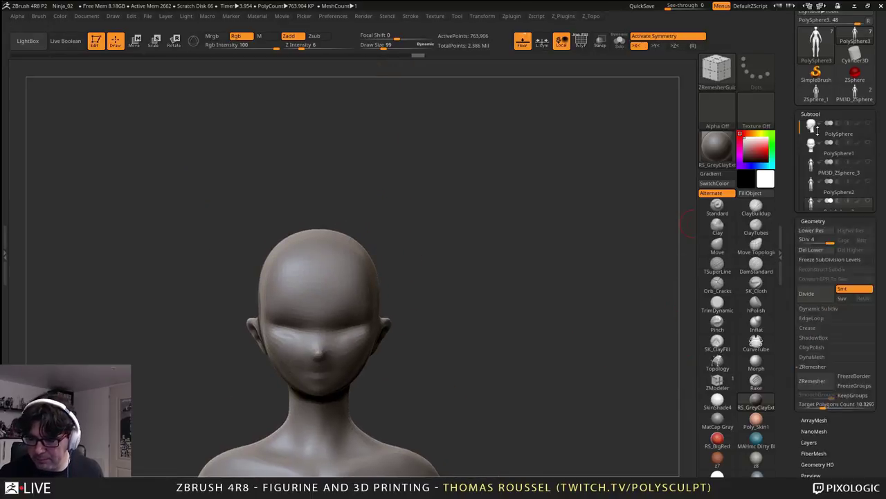
click(869, 181)
alt+drag(561, 353, 544, 212)
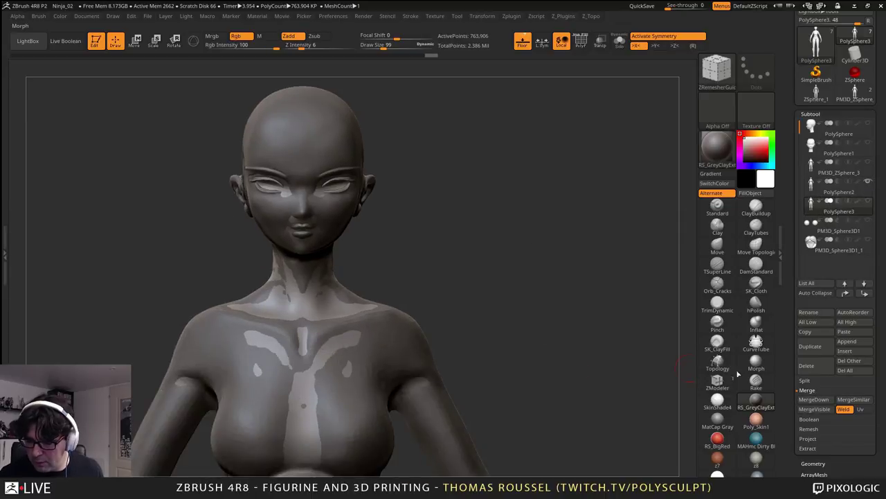
click(820, 439)
click(817, 439)
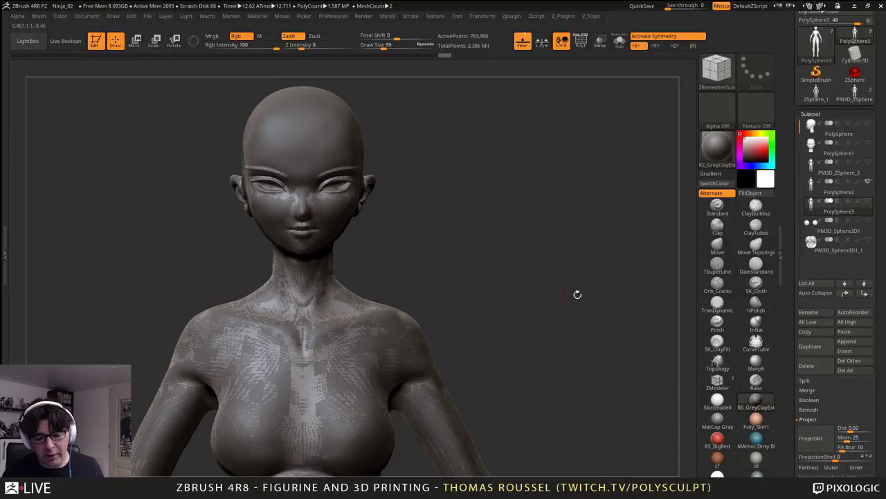
- Subdivide PolySphere3 once more and project PolySphere2's detail onto it again
alt+drag(547, 307, 597, 310)
click(869, 183)
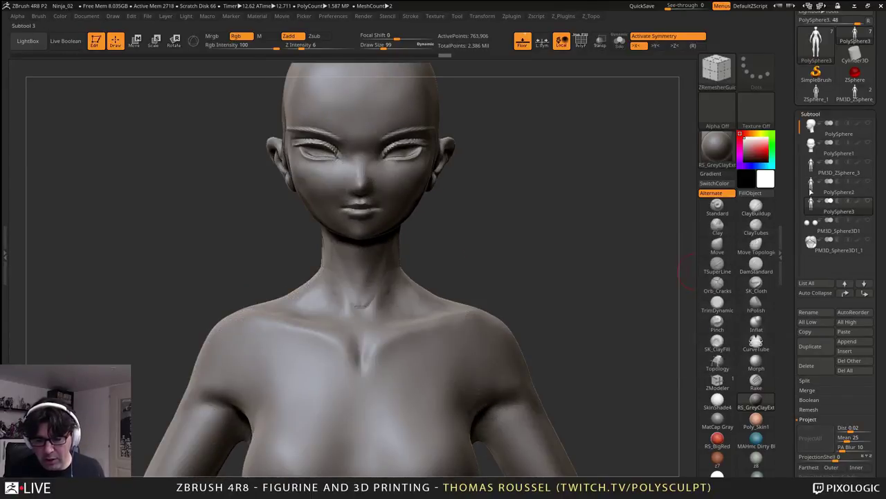
alt+drag(519, 191, 556, 264)
key(ctrl+d)
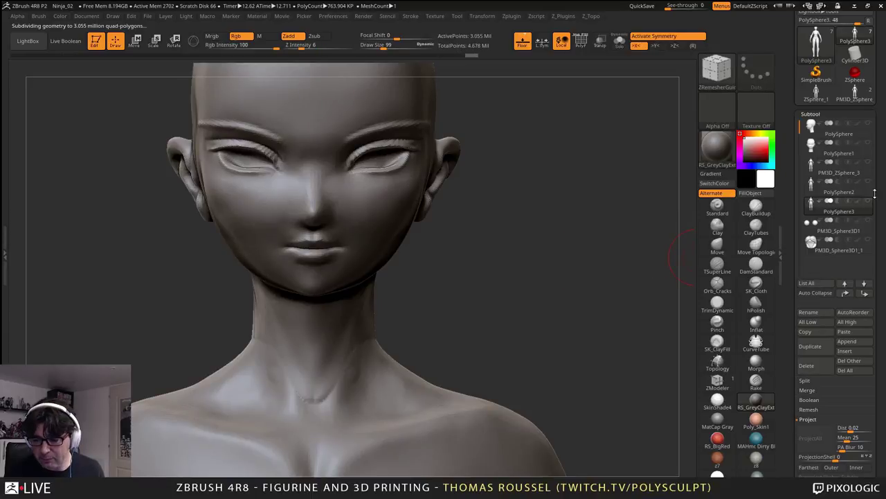
click(869, 183)
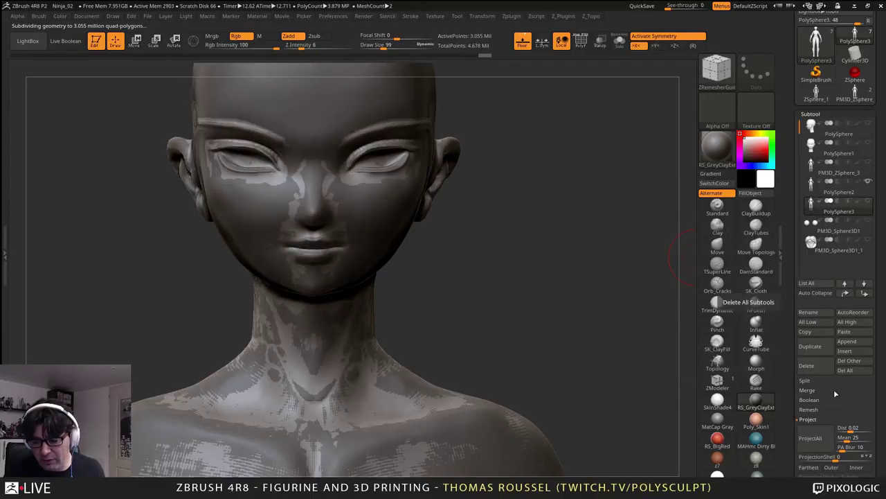
click(812, 438)
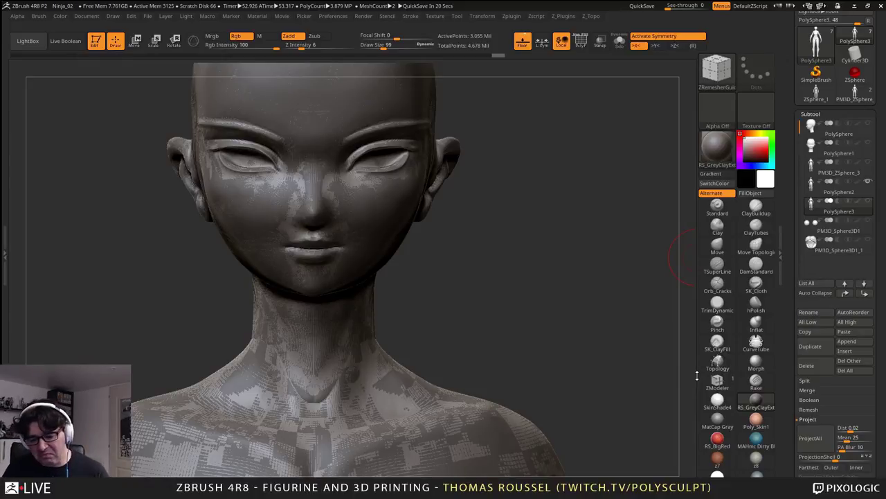
- Hide PolySphere2 and smooth PolySphere3's surface where the neck meets the shoulder
alt+drag(509, 296, 441, 259)
click(870, 183)
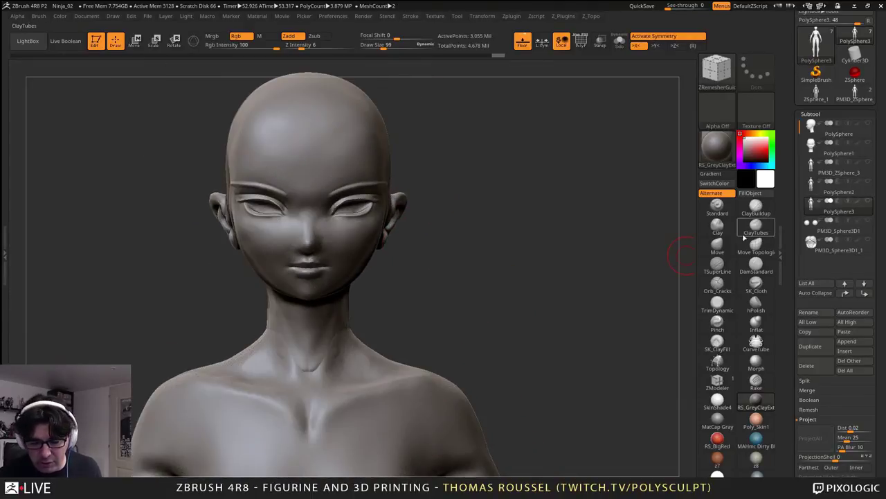
alt+drag(516, 325, 411, 273)
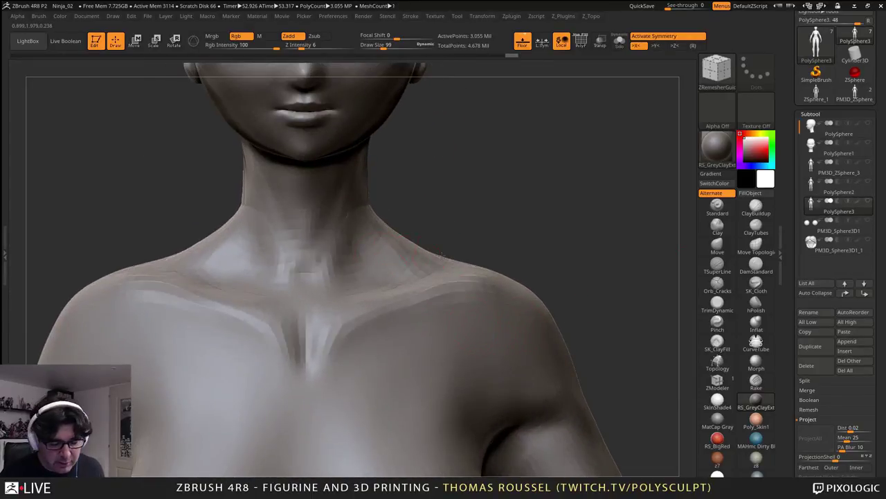
mouse_move(477, 209)
mouse_down()
mouse_move(416, 214)
mouse_move(372, 241)
mouse_up()
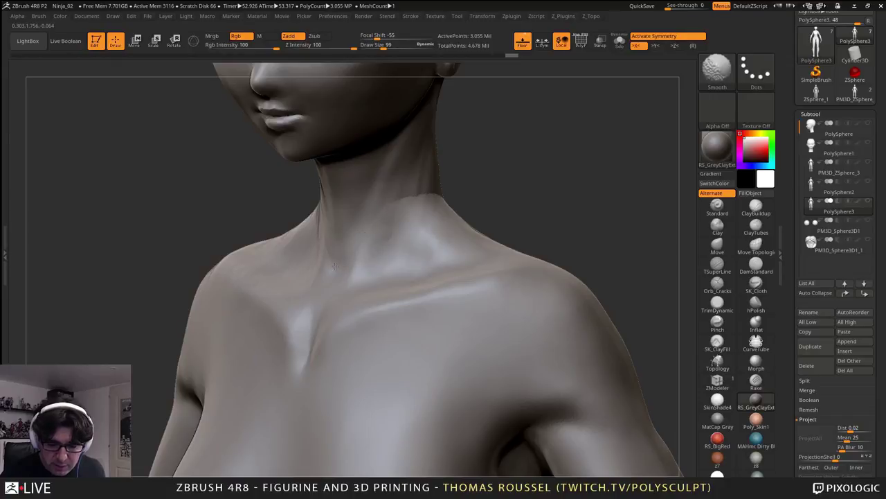
shift+drag(427, 192, 463, 223)
- Check the projected body from the back and front, and lower PolySphere3 to subdivision level 1
mouse_move(540, 208)
shift+mouse_down()
mouse_move(495, 213)
mouse_move(478, 277)
mouse_move(476, 201)
shift+mouse_up()
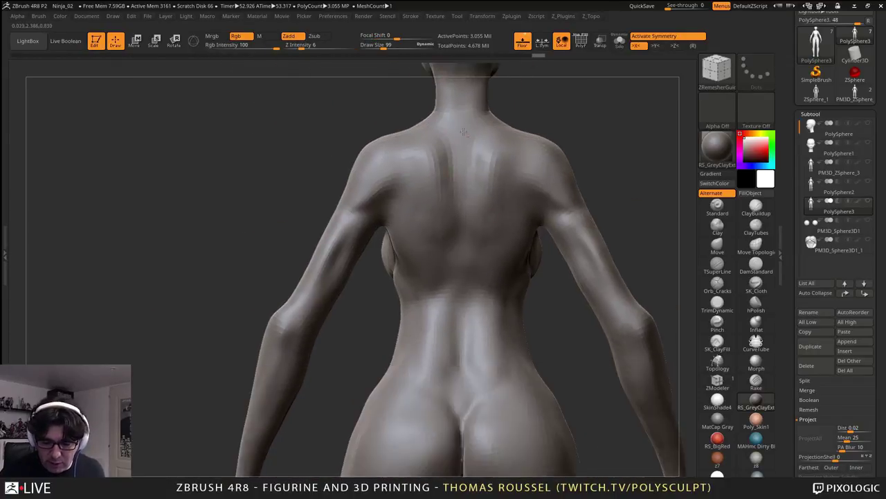
drag(388, 253, 527, 265)
right_drag(527, 265, 450, 206)
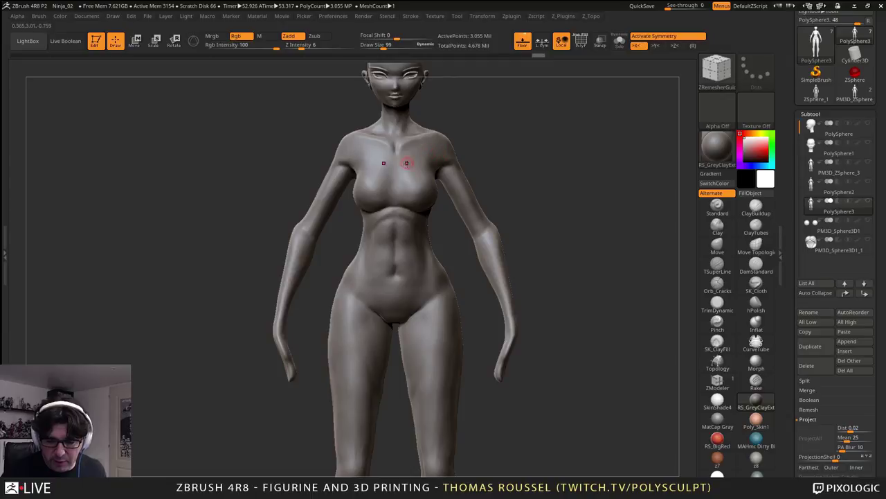
key(shift+d)
key(shift+d)
key(shift+d)
key(shift+d)
- Select the MaskLasso brush and mask the legs and torso up to the chest
alt+drag(504, 339, 505, 237)
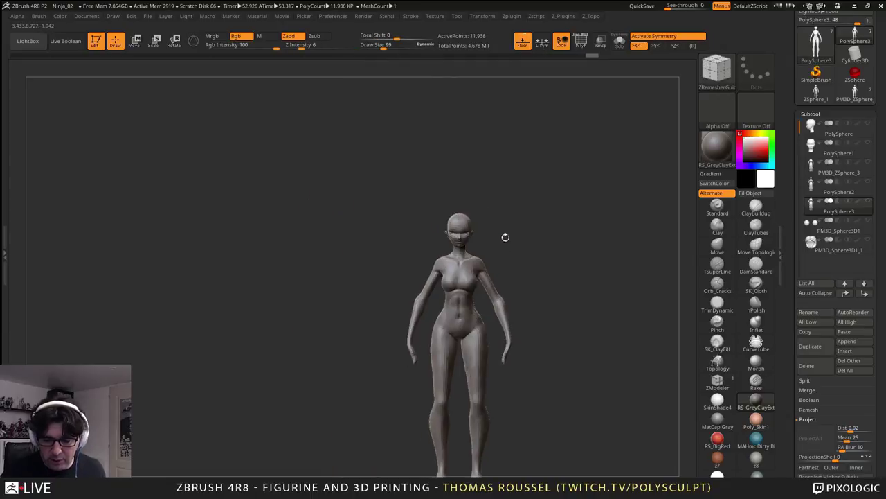
alt+drag(506, 306, 433, 214)
ctrl+drag(464, 439, 325, 357)
click(717, 69)
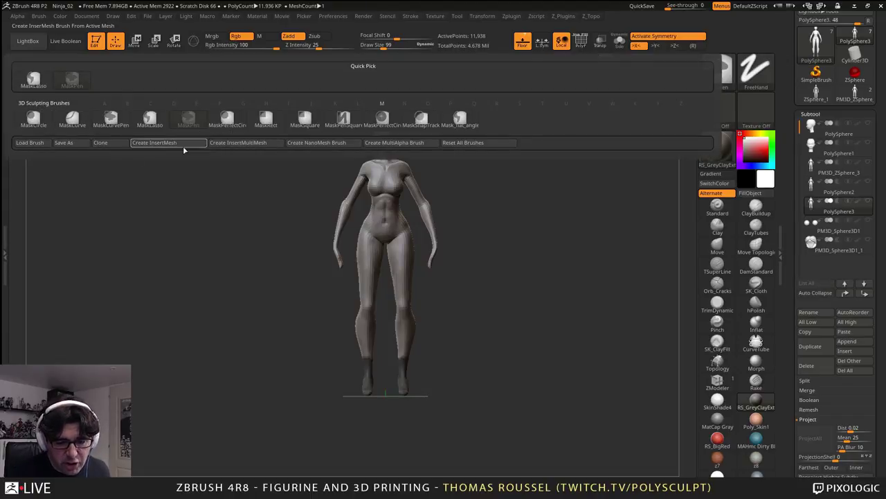
click(153, 127)
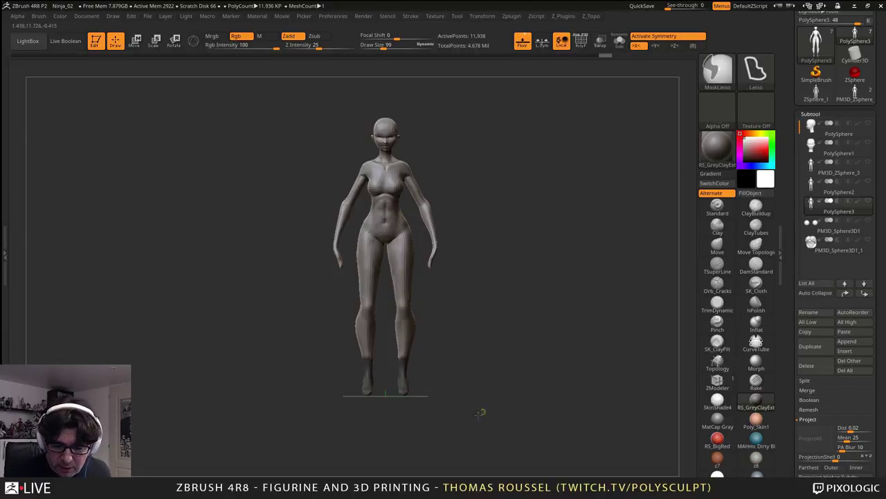
mouse_move(343, 408)
ctrl+mouse_down()
mouse_move(429, 336)
mouse_move(359, 222)
mouse_move(360, 202)
mouse_move(414, 185)
ctrl+mouse_up()
- Mask the chest and both arms down to the hands, and invert the mask onto the head, neck and upper shoulders
mouse_move(477, 215)
alt+mouse_down()
mouse_move(516, 316)
mouse_move(489, 332)
alt+mouse_up()
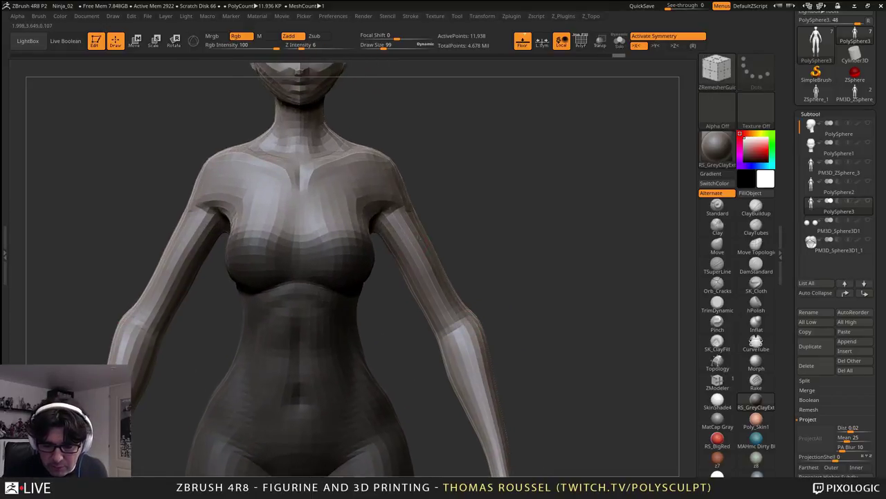
mouse_move(383, 326)
ctrl+mouse_down()
mouse_move(300, 277)
mouse_move(308, 216)
mouse_move(522, 282)
mouse_move(569, 463)
ctrl+mouse_up()
alt+drag(554, 395, 527, 269)
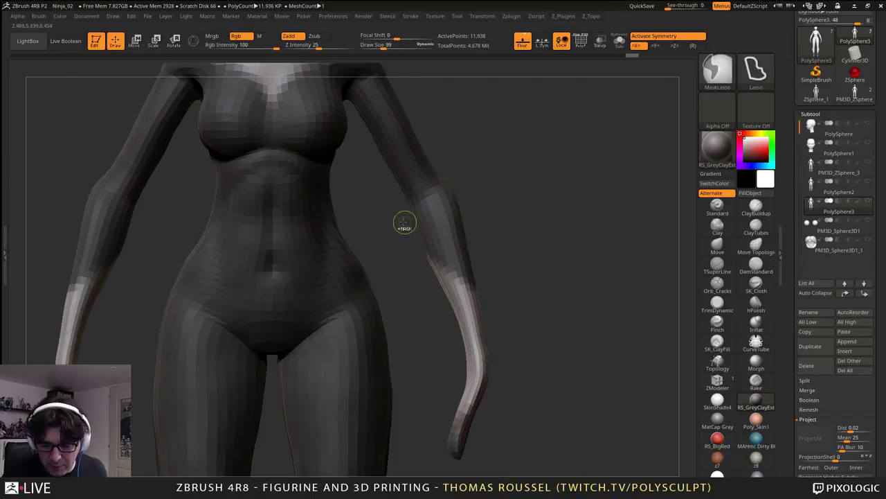
mouse_move(405, 225)
ctrl+mouse_down()
mouse_move(589, 331)
mouse_move(586, 310)
ctrl+mouse_up()
alt+drag(498, 213, 565, 383)
mouse_move(441, 343)
ctrl+mouse_down()
mouse_move(382, 334)
mouse_move(377, 238)
mouse_move(416, 230)
ctrl+mouse_up()
- Raise PolySphere3 to subdivision level 2 and nudge the unmasked body slightly upward with the Move gizmo
key(ctrl+d)
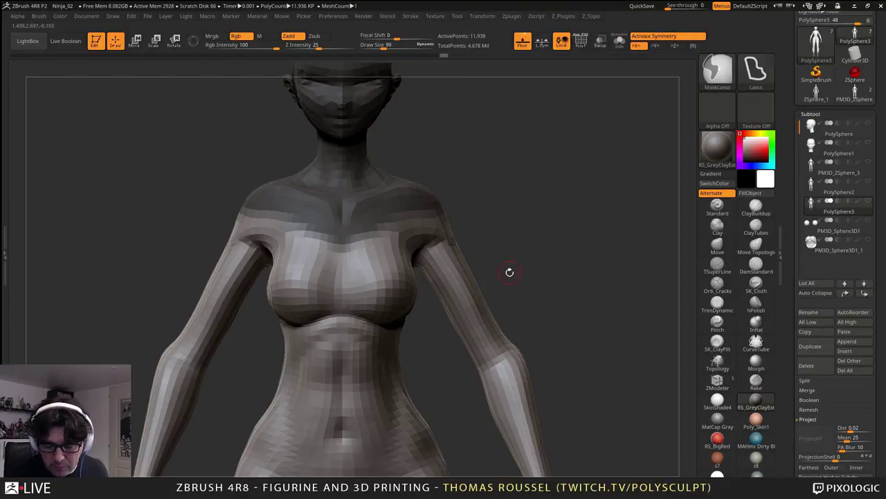
key(ctrl+d)
alt+drag(505, 271, 519, 249)
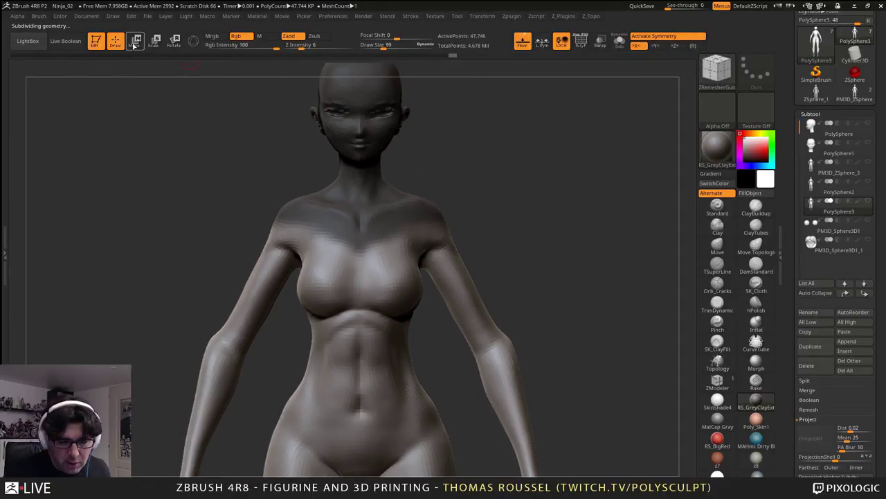
click(134, 43)
click(193, 41)
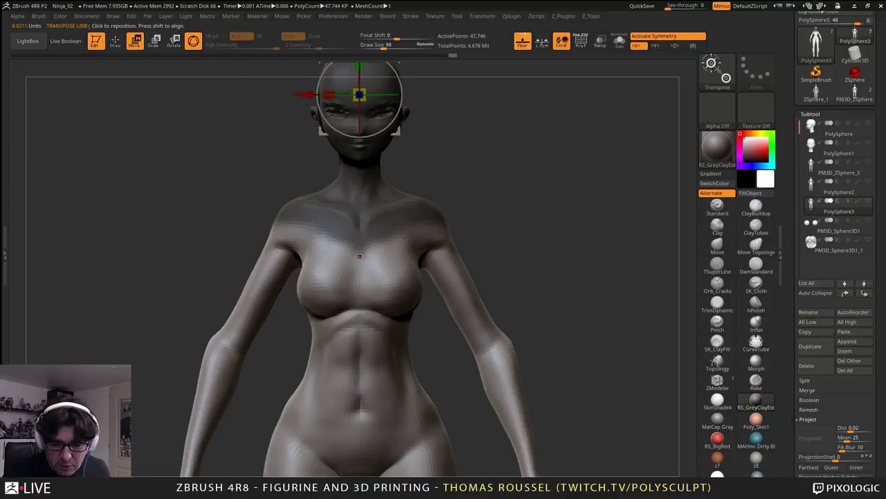
alt+right_drag(362, 257, 327, 356)
drag(325, 137, 325, 131)
drag(325, 260, 325, 258)
- Shift the unmasked body slightly backward along Z with the Move gizmo, judging the alignment in profile
alt+right_drag(433, 319, 455, 221)
ctrl+right_drag(455, 220, 504, 271)
alt+right_drag(569, 355, 550, 260)
drag(550, 260, 479, 270)
alt+right_drag(478, 270, 513, 269)
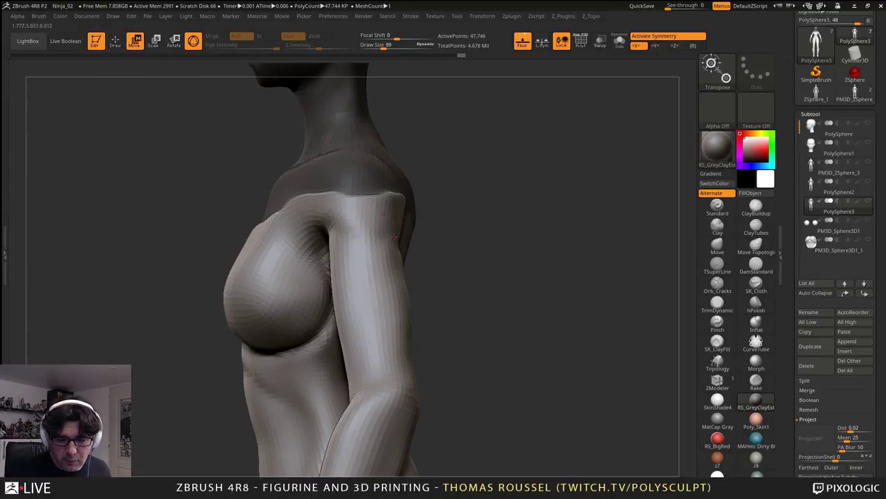
ctrl+right_drag(331, 136, 370, 381)
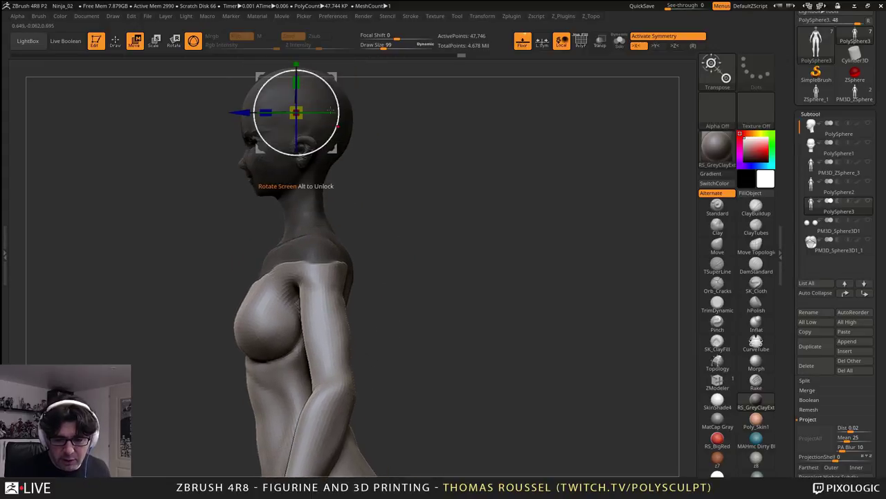
drag(242, 113, 241, 112)
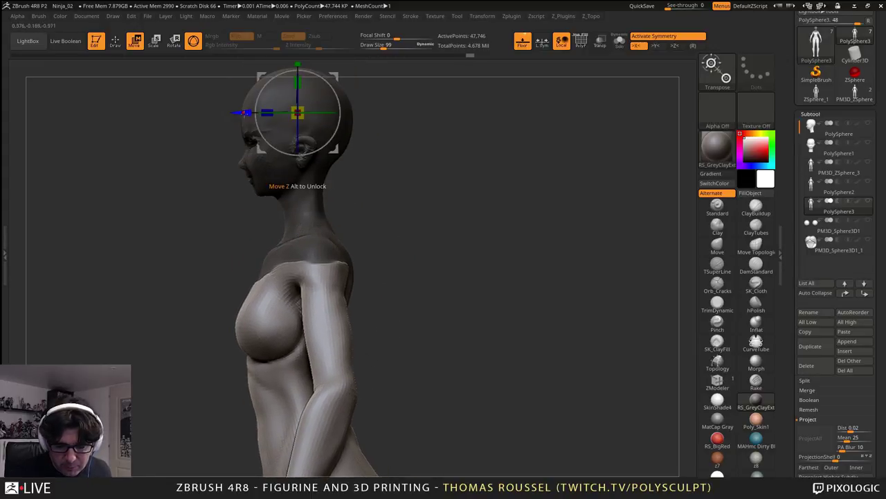
- Clear the mask from PolySphere3 and select the Move brush with a draw size of 219
alt+right_drag(388, 215, 415, 308)
ctrl+drag(416, 310, 447, 318)
alt+right_drag(448, 317, 521, 299)
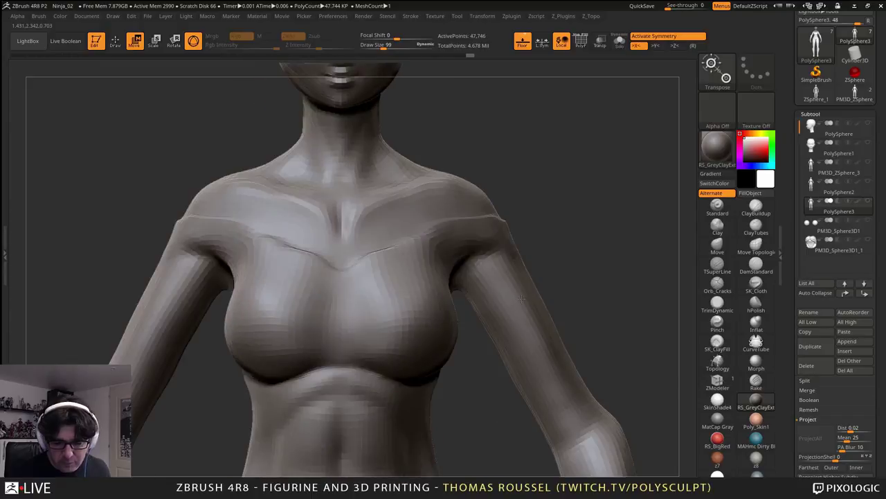
drag(511, 272, 579, 275)
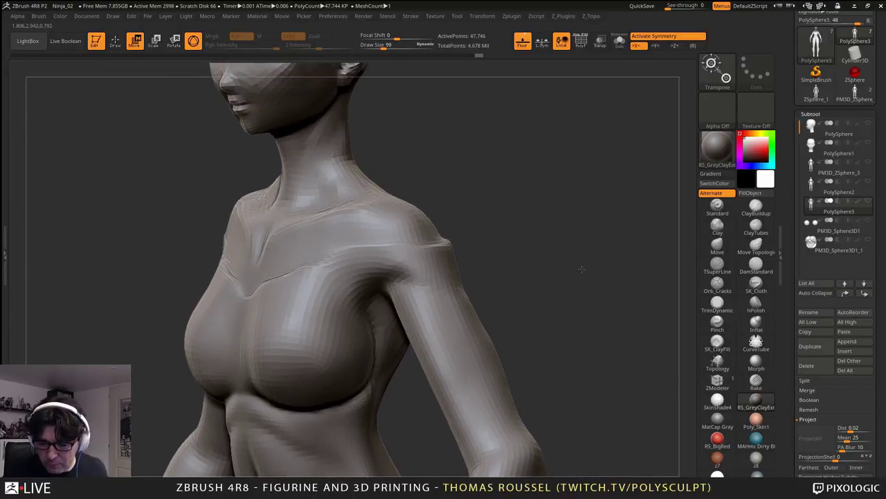
click(718, 246)
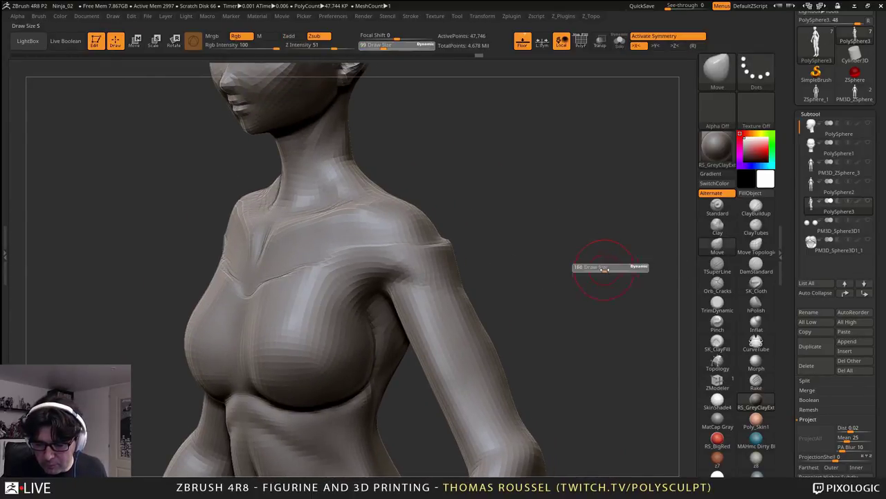
- Smooth the ridge along the former mask border across the upper chest and outer shoulder
shift+drag(361, 250, 349, 257)
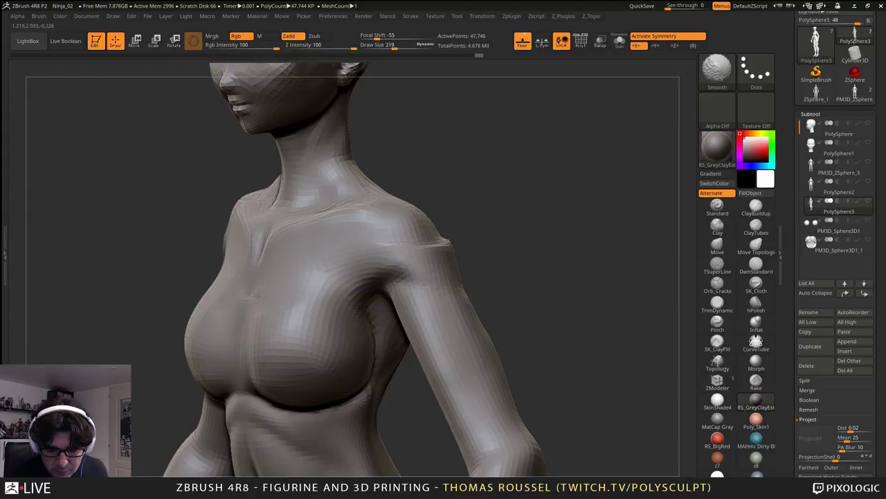
shift+drag(302, 279, 305, 281)
right_drag(305, 281, 236, 287)
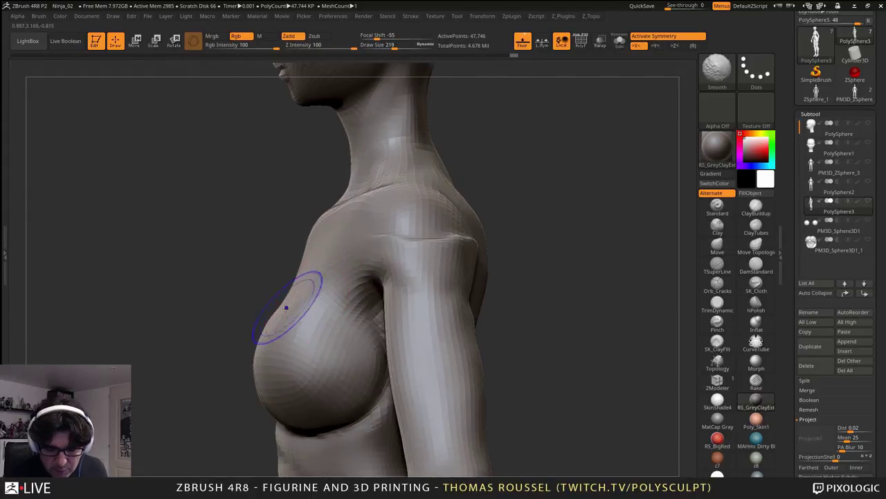
shift+drag(287, 307, 311, 304)
shift+drag(348, 253, 469, 244)
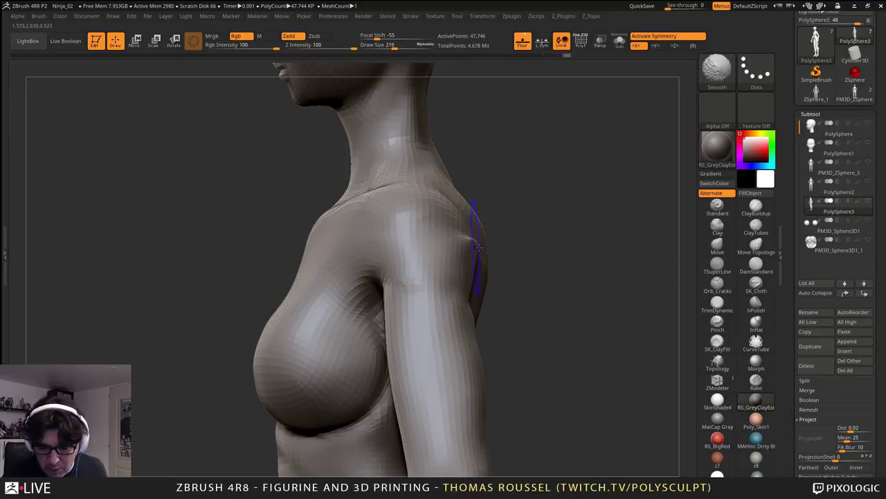
- Smooth the remaining ridge behind the shoulder and the surface in front of the armpit
right_drag(476, 247, 451, 251)
mouse_move(451, 251)
shift+mouse_down()
mouse_move(461, 249)
mouse_move(443, 238)
shift+mouse_up()
right_drag(433, 242, 471, 248)
shift+drag(367, 267, 351, 279)
right_drag(395, 275, 463, 269)
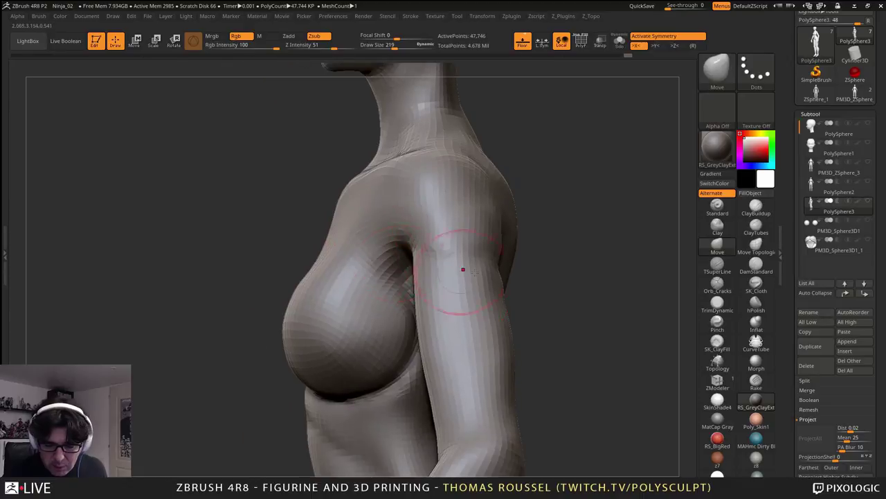
- Lower PolySphere3 to subdivision level 1 and reshape the upper breast slope with the Move brush
key(shift+d)
key(b)
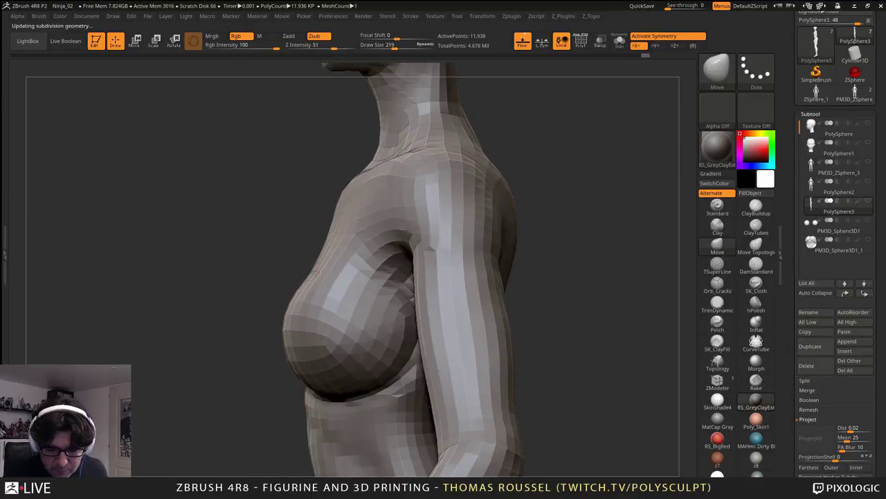
drag(315, 273, 320, 270)
right_drag(378, 263, 331, 265)
drag(338, 268, 311, 298)
right_drag(315, 298, 367, 300)
drag(303, 283, 293, 280)
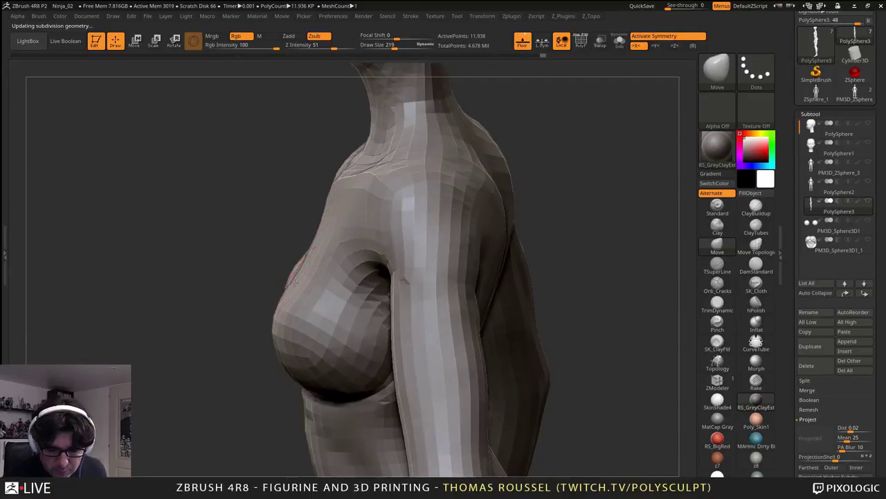
right_drag(320, 287, 285, 288)
drag(330, 290, 325, 288)
right_drag(326, 288, 388, 267)
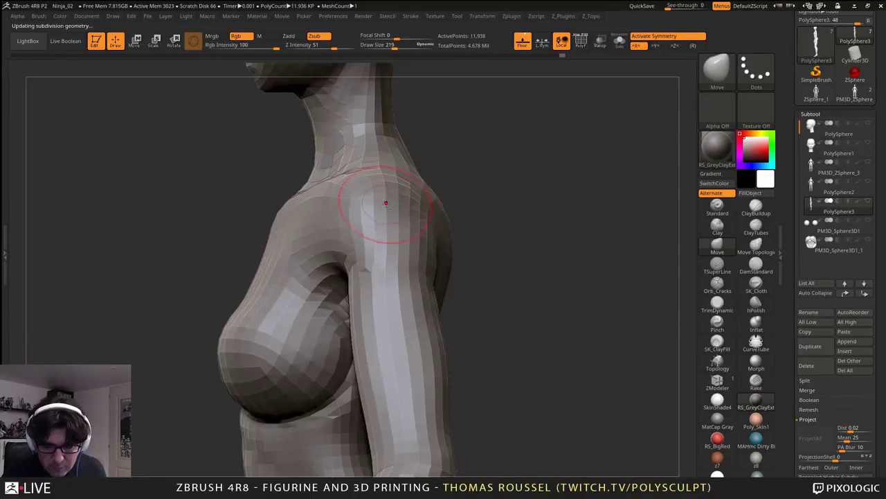
- Refine the neck contour with small Move brush strokes from several angles
right_drag(386, 200, 436, 201)
mouse_move(437, 201)
alt+right_down()
mouse_move(455, 301)
mouse_move(478, 297)
alt+right_up()
drag(306, 217, 296, 216)
right_drag(326, 239, 309, 191)
drag(323, 201, 311, 198)
mouse_move(360, 232)
right_down()
mouse_move(273, 218)
mouse_move(329, 210)
right_up()
drag(328, 211, 293, 247)
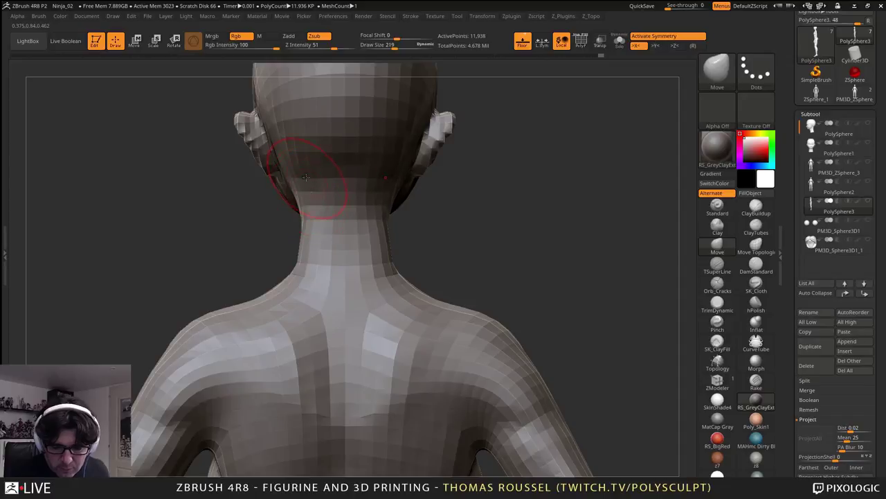
- Enlarge the Move brush to draw size 322 and reshape the nape and neck sides from the back
key(s)
drag(324, 172, 305, 145)
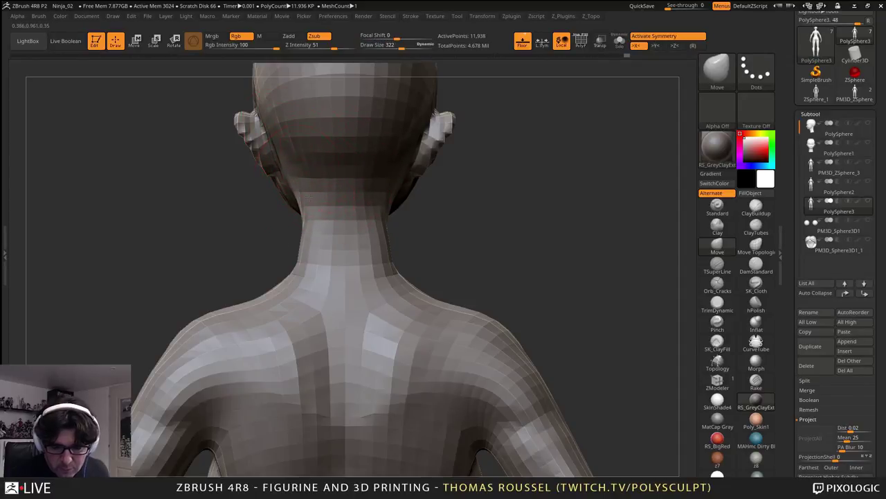
drag(309, 198, 312, 199)
mouse_move(309, 231)
mouse_down()
mouse_move(317, 235)
mouse_move(311, 251)
mouse_move(412, 245)
mouse_move(426, 304)
mouse_move(479, 271)
mouse_move(502, 222)
mouse_up()
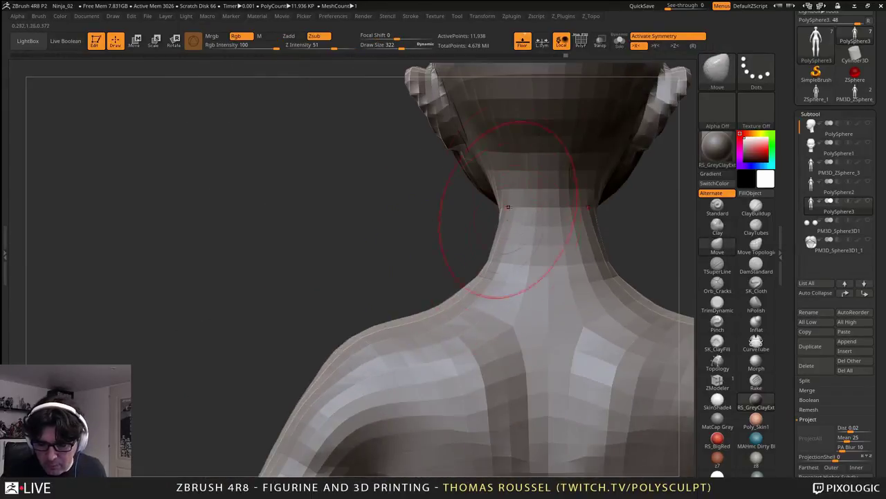
drag(512, 190, 504, 187)
drag(471, 305, 465, 298)
- Reduce the draw size to 238 and reshape the outer shoulders and trapezius slope from the back
alt+drag(388, 284, 422, 157)
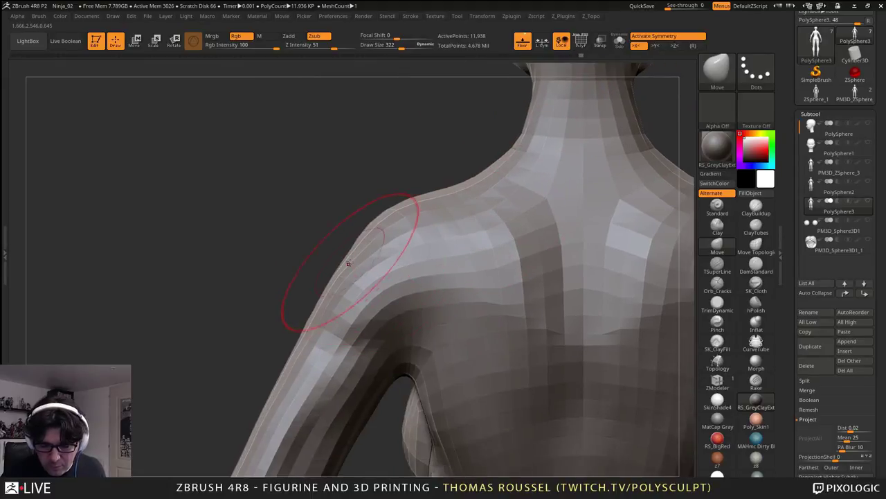
key(s)
mouse_move(357, 260)
mouse_down()
mouse_move(349, 248)
mouse_move(340, 277)
mouse_up()
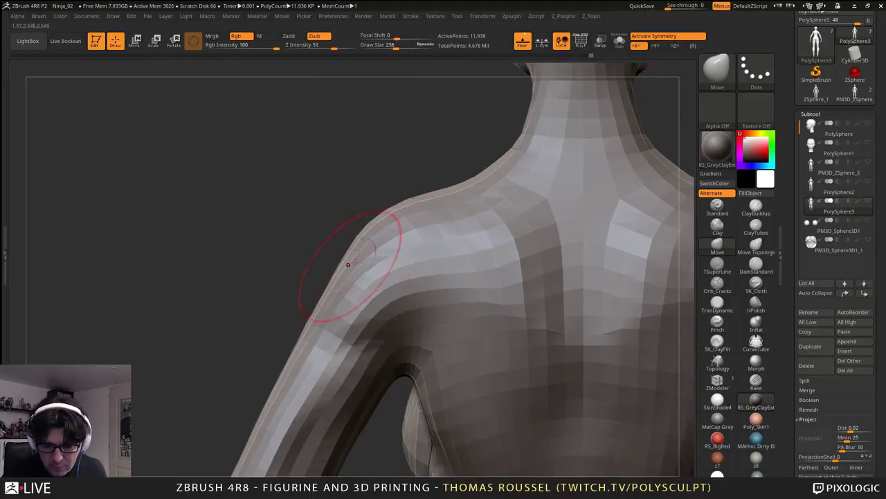
drag(369, 233, 398, 214)
drag(466, 180, 470, 185)
drag(493, 169, 497, 172)
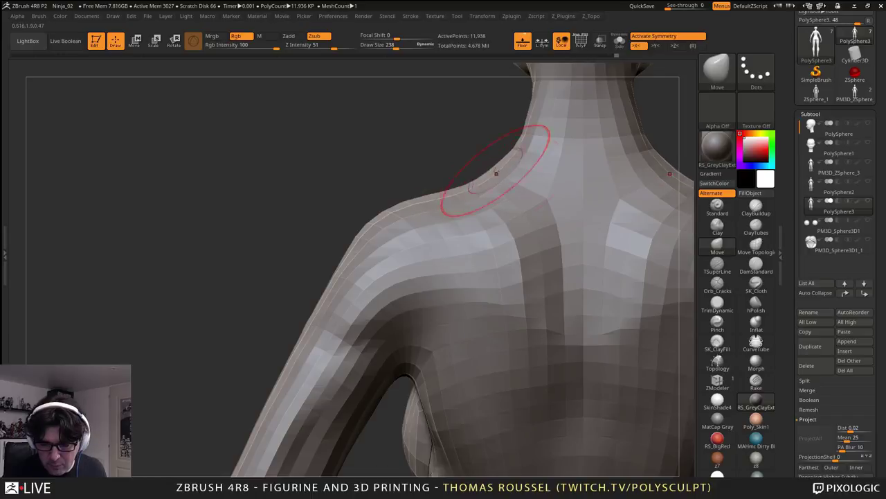
- Adjust the underside of the breasts and the rib cage sides with the Move brush from the front
mouse_move(360, 166)
mouse_down()
mouse_move(183, 322)
mouse_move(200, 235)
mouse_move(166, 173)
mouse_up()
alt+right_drag(425, 196, 453, 317)
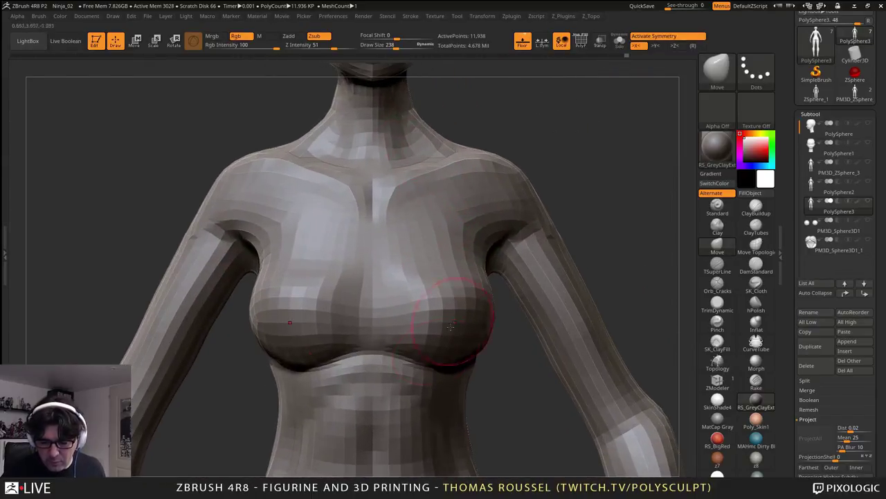
drag(418, 364, 453, 363)
right_drag(460, 365, 437, 375)
mouse_move(422, 380)
mouse_down()
mouse_move(450, 319)
mouse_move(471, 296)
mouse_up()
mouse_move(478, 296)
right_down()
mouse_move(419, 299)
mouse_move(490, 294)
right_up()
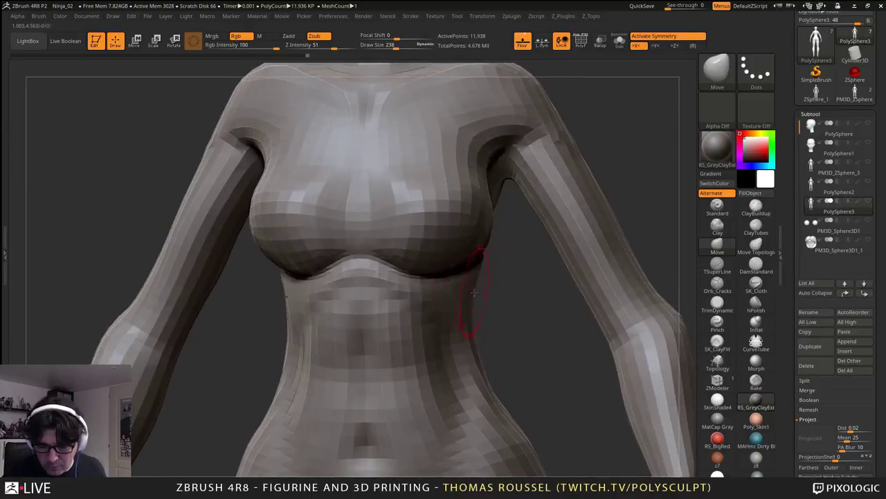
drag(485, 311, 506, 263)
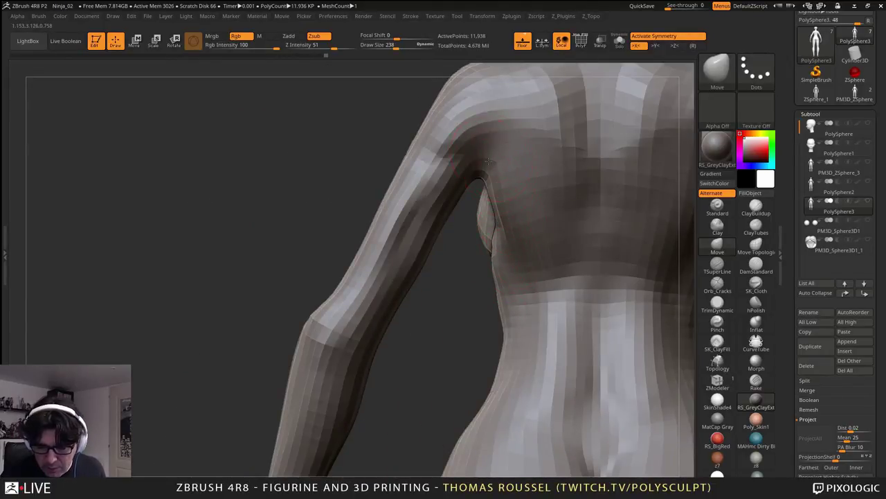
- Reshape the waist and lower back contour with the Move brush from behind
alt+drag(516, 299, 472, 226)
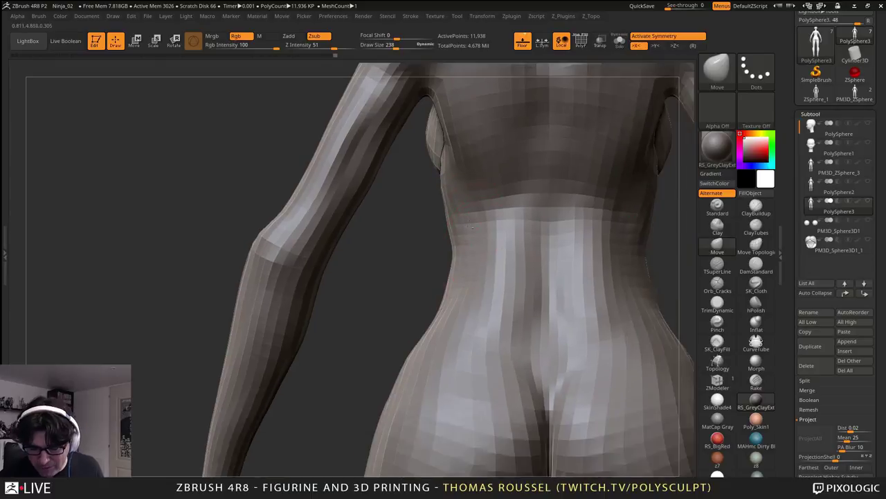
drag(452, 282, 446, 285)
mouse_move(438, 290)
right_down()
mouse_move(478, 305)
mouse_move(466, 307)
right_up()
drag(464, 305, 471, 294)
mouse_move(462, 330)
right_down()
mouse_move(509, 322)
mouse_move(498, 305)
right_up()
mouse_move(472, 301)
mouse_down()
mouse_move(485, 306)
mouse_move(464, 304)
mouse_move(461, 291)
mouse_move(499, 269)
mouse_move(506, 245)
mouse_up()
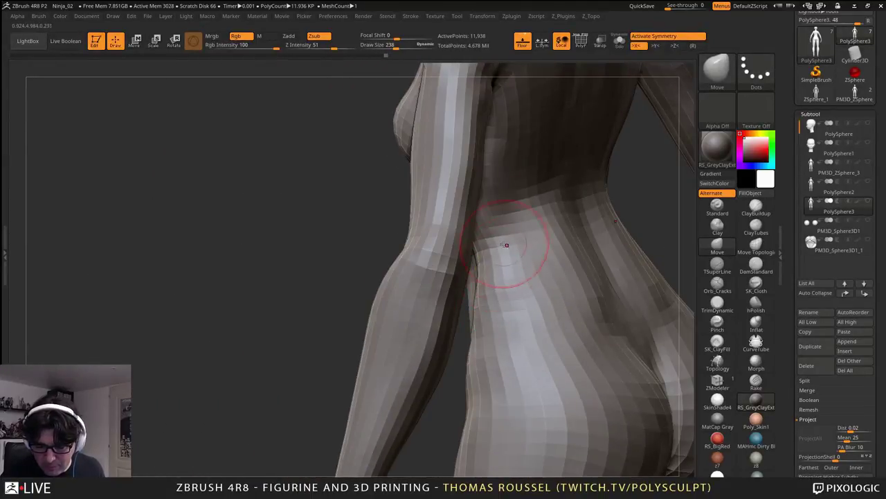
- Reshape the sides of the waist and the hips with the Move brush from the front
right_drag(504, 248, 564, 287)
right_drag(500, 267, 555, 296)
drag(519, 288, 529, 288)
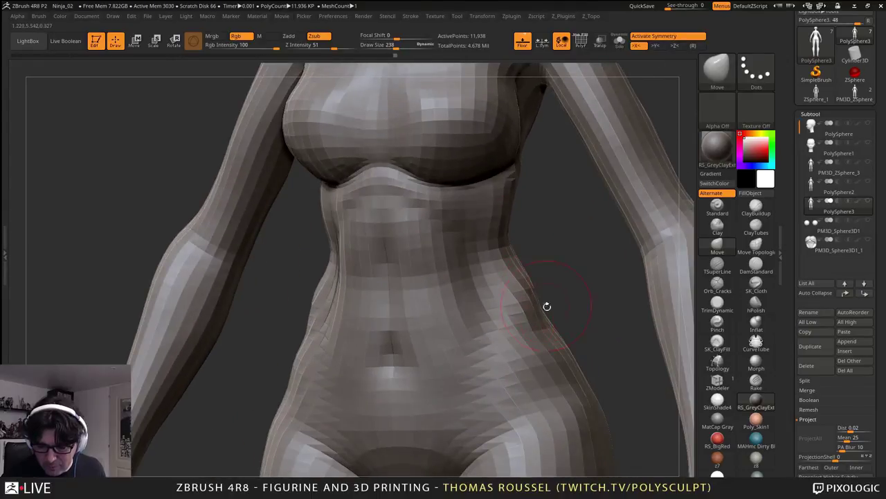
alt+right_drag(563, 322, 551, 283)
drag(553, 318, 560, 318)
alt+right_drag(580, 344, 577, 313)
right_drag(577, 314, 563, 302)
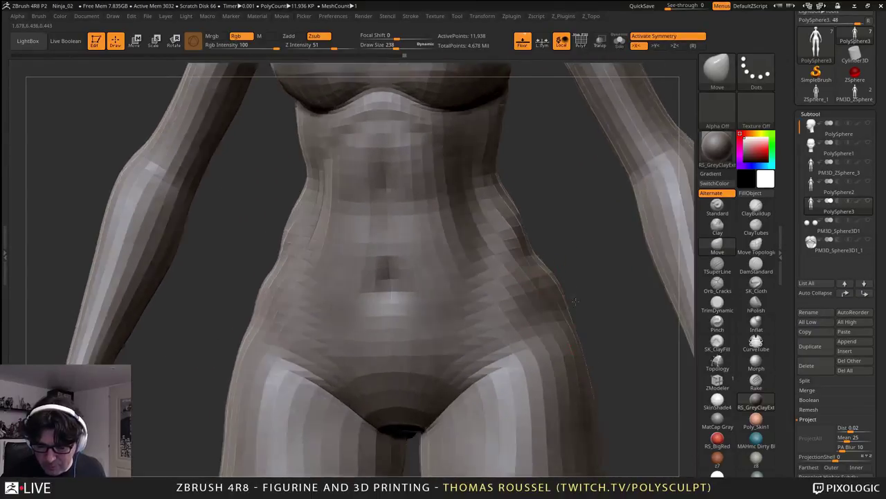
drag(559, 284, 554, 283)
- Widen the outer thighs slightly and adjust the upper thigh contour with the Move brush
ctrl+right_drag(556, 283, 555, 181)
drag(532, 225, 509, 353)
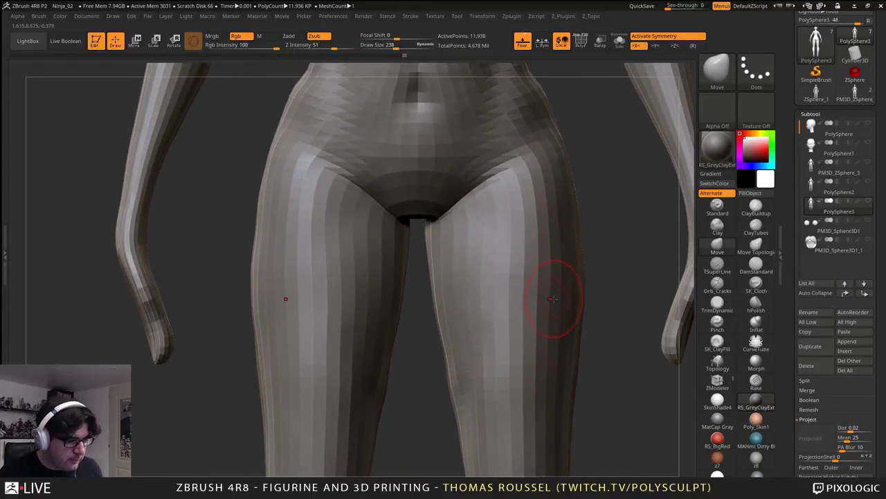
ctrl+right_drag(553, 299, 533, 327)
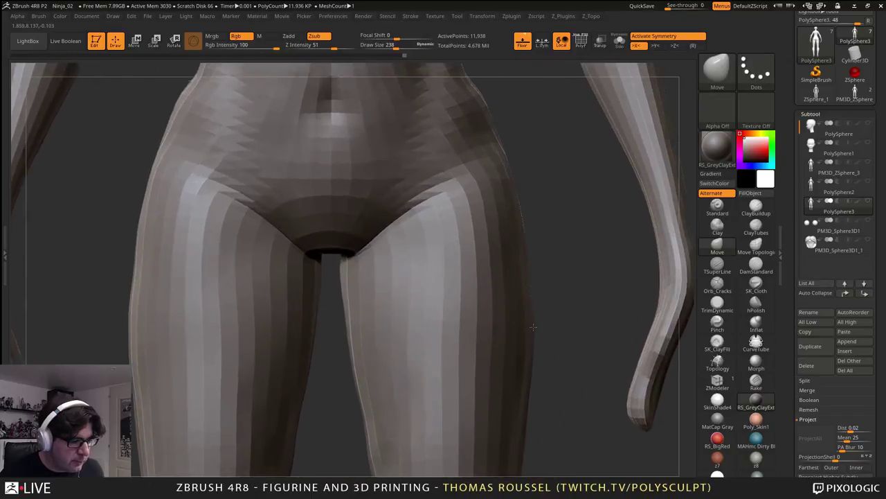
drag(533, 327, 536, 324)
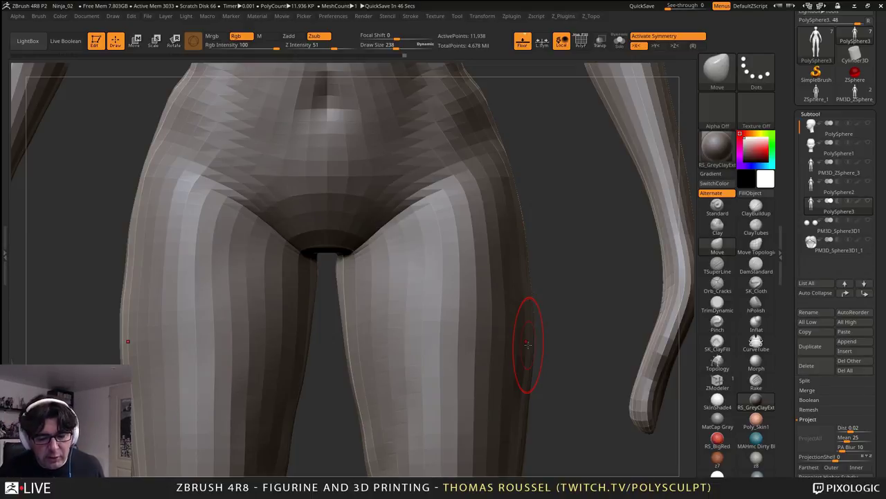
alt+right_drag(420, 236, 430, 251)
mouse_move(383, 236)
mouse_down()
mouse_move(390, 242)
mouse_move(425, 216)
mouse_up()
mouse_move(438, 257)
ctrl+right_down()
mouse_move(439, 284)
mouse_move(429, 237)
mouse_move(407, 378)
ctrl+right_up()
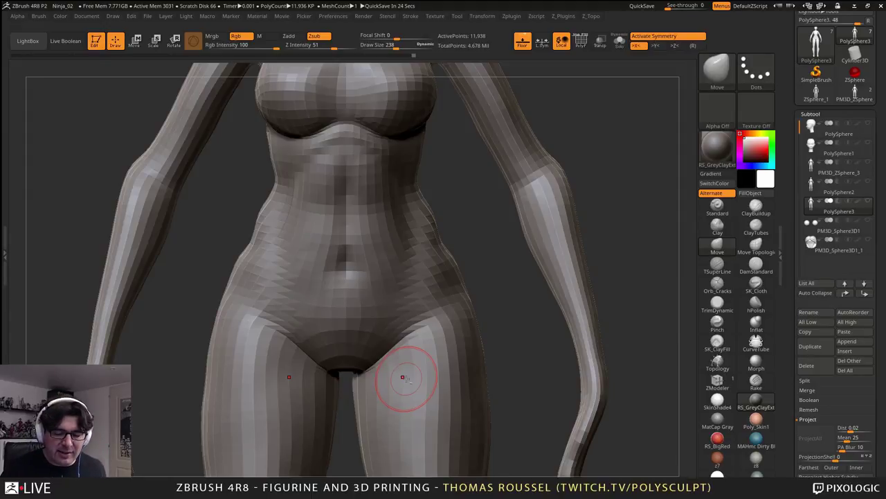
- Adjust the side of the back below the armpit with the Move brush and smooth it
alt+right_drag(406, 379, 398, 432)
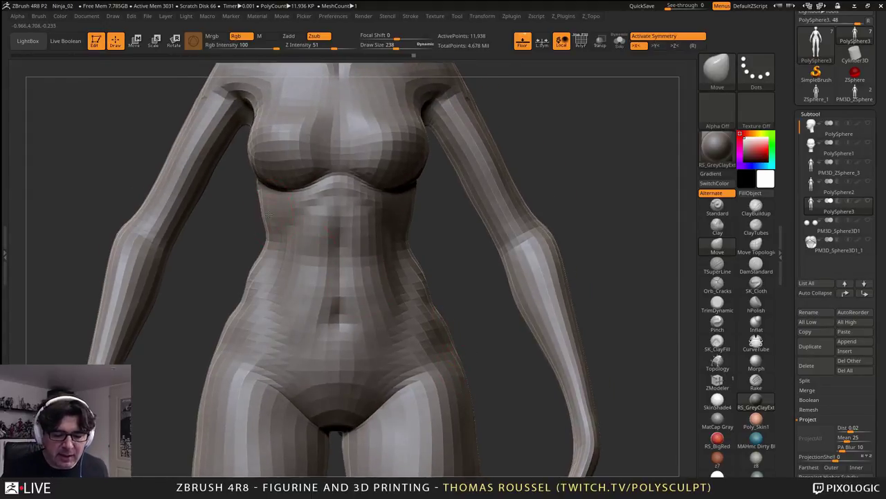
mouse_move(274, 208)
right_down()
mouse_move(254, 204)
mouse_move(275, 208)
right_up()
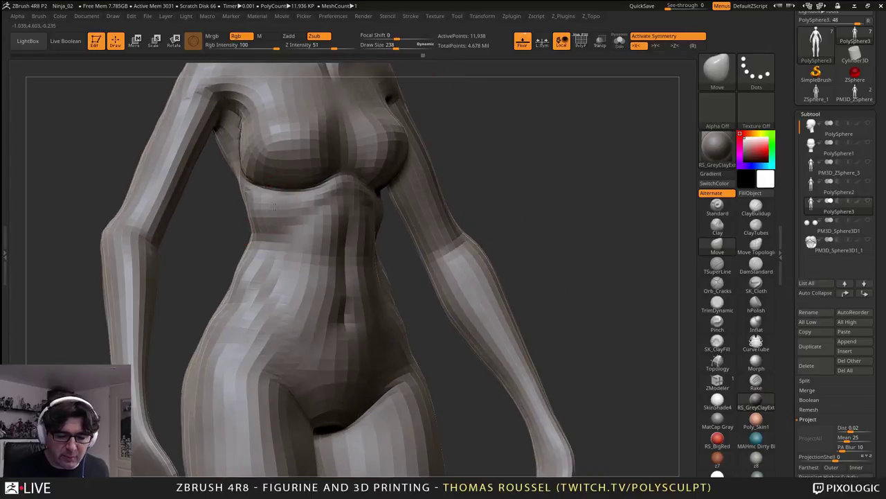
right_drag(233, 171, 360, 173)
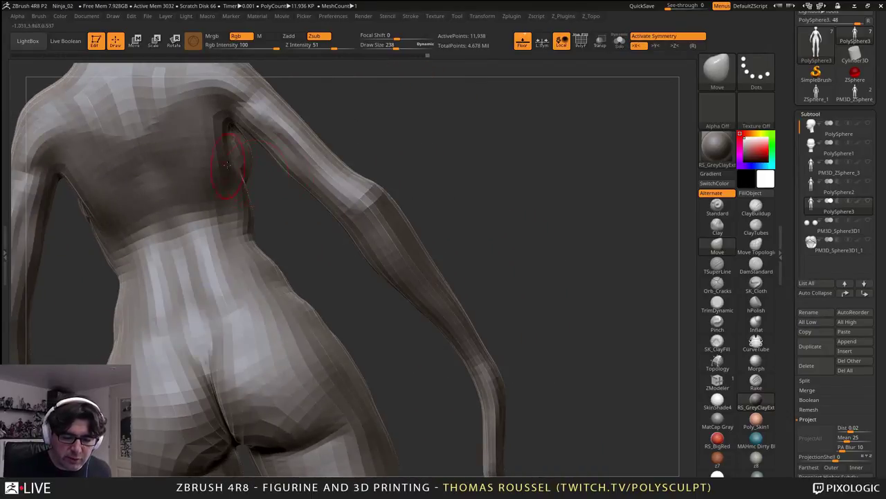
drag(232, 148, 229, 142)
right_drag(267, 237, 237, 198)
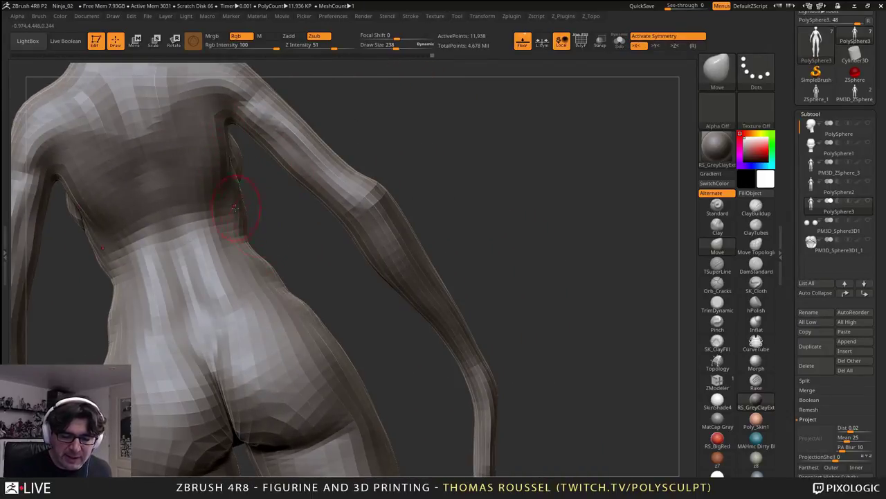
key(shift)
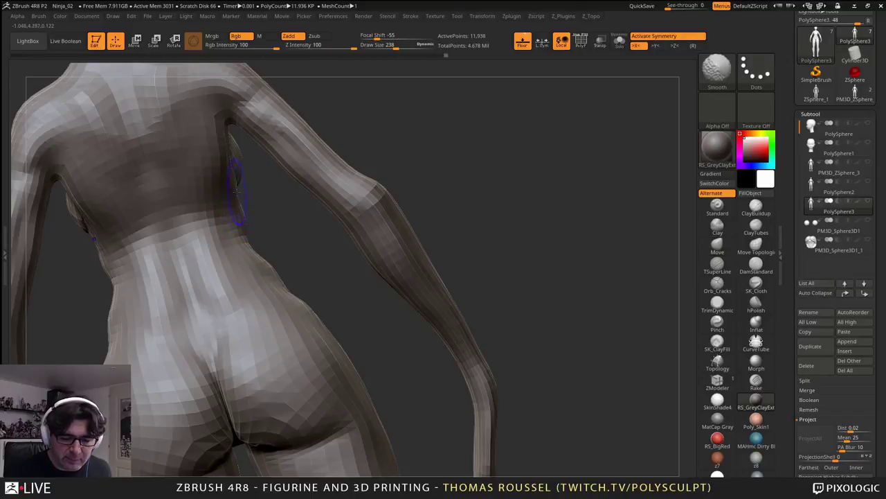
mouse_move(295, 263)
right_down()
mouse_move(447, 317)
mouse_move(453, 293)
right_up()
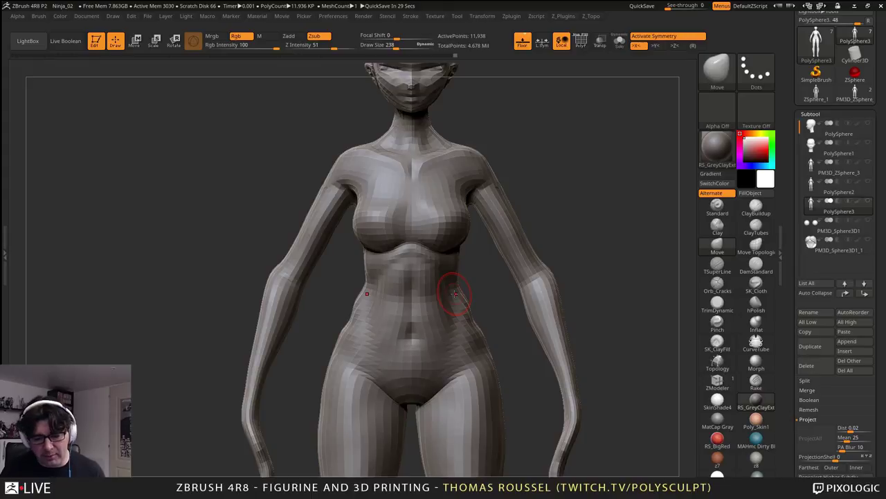
- Set the Move brush size to 588 and reshape the side of the head around the cheek and ear
alt+drag(549, 216, 544, 271)
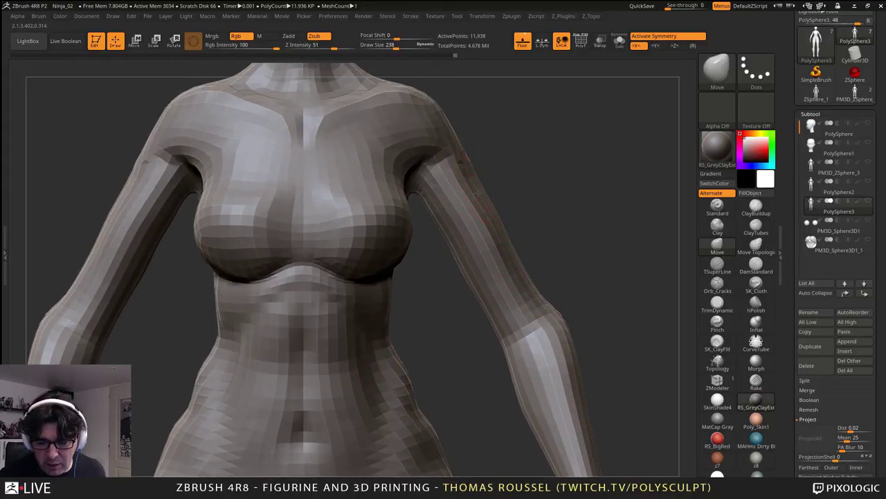
right_drag(472, 188, 365, 296)
alt+right_drag(345, 363, 426, 275)
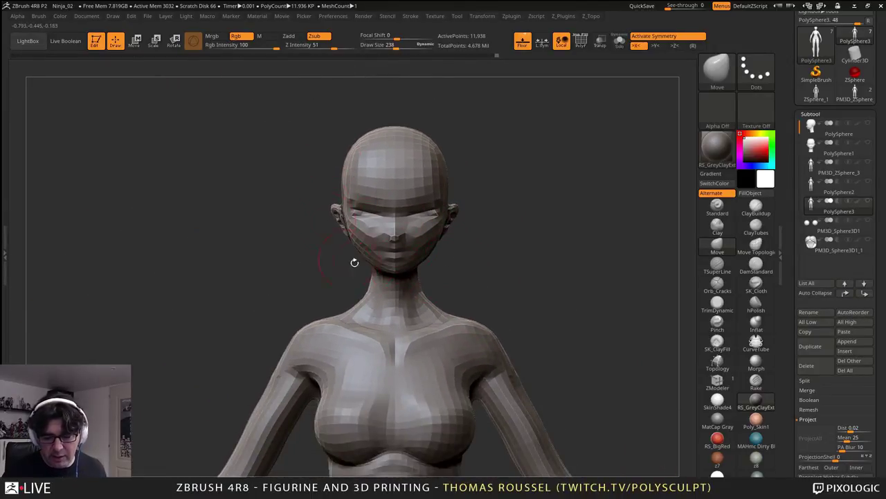
ctrl+right_drag(452, 237, 450, 240)
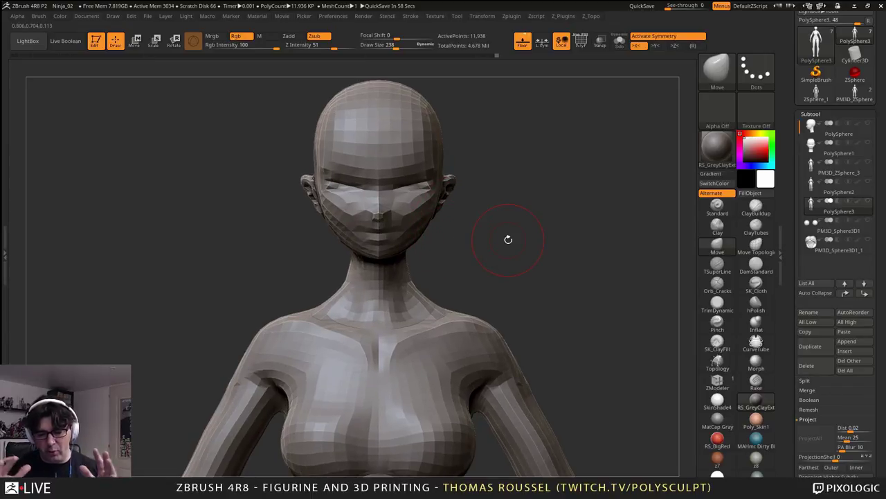
alt+right_drag(461, 239, 430, 302)
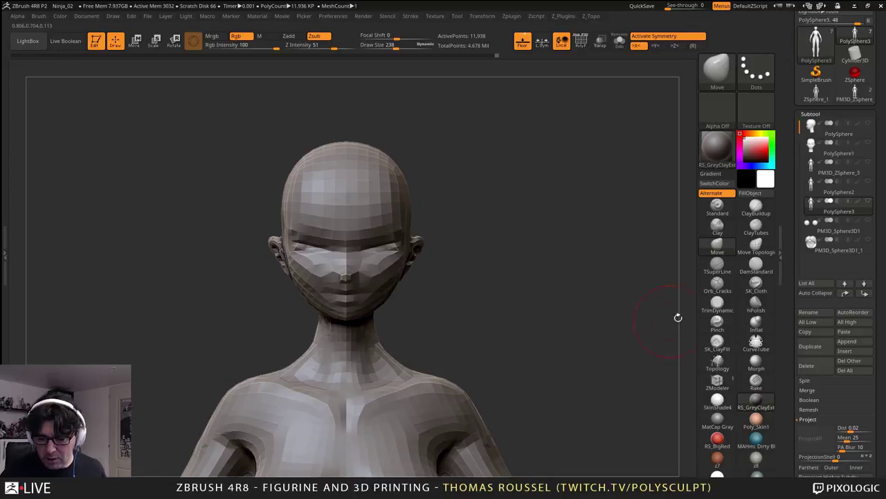
ctrl+right_drag(446, 269, 450, 294)
key(s)
drag(478, 261, 496, 261)
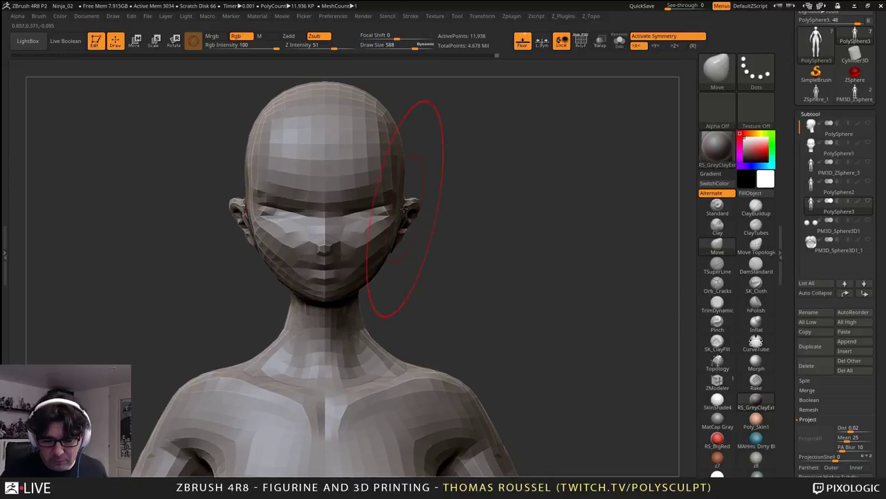
mouse_move(407, 209)
mouse_down()
mouse_move(390, 225)
mouse_move(396, 239)
mouse_up()
right_drag(414, 243, 344, 247)
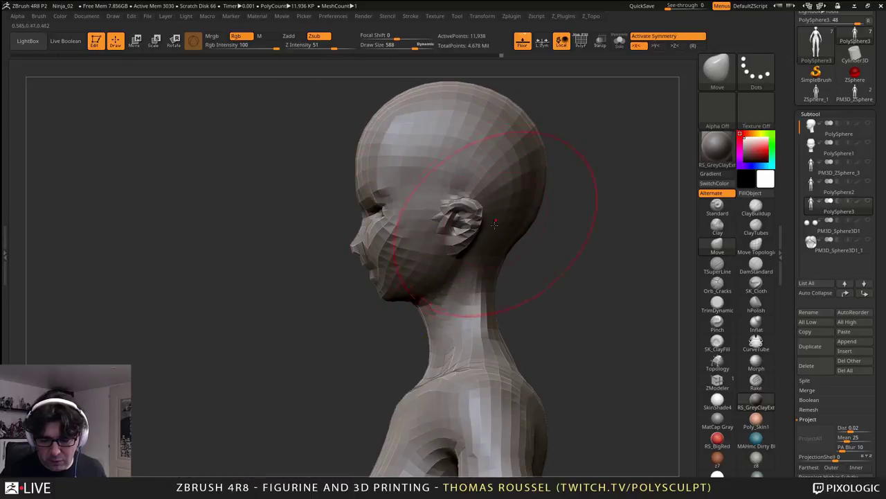
right_drag(495, 222, 422, 216)
right_drag(491, 189, 595, 236)
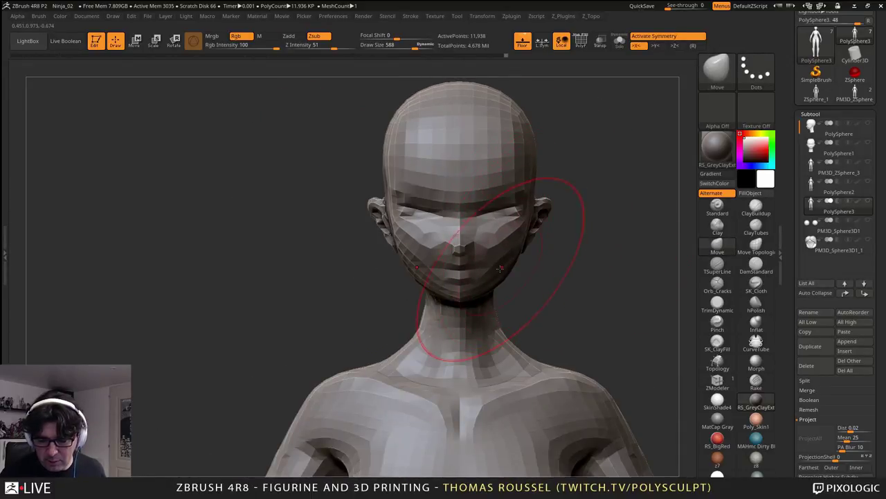
- Reshape the neck and its transition into the shoulders using the Move brush at size 251
alt+right_drag(516, 338, 510, 303)
key(s)
mouse_move(515, 294)
mouse_down()
mouse_move(521, 296)
mouse_move(512, 296)
mouse_up()
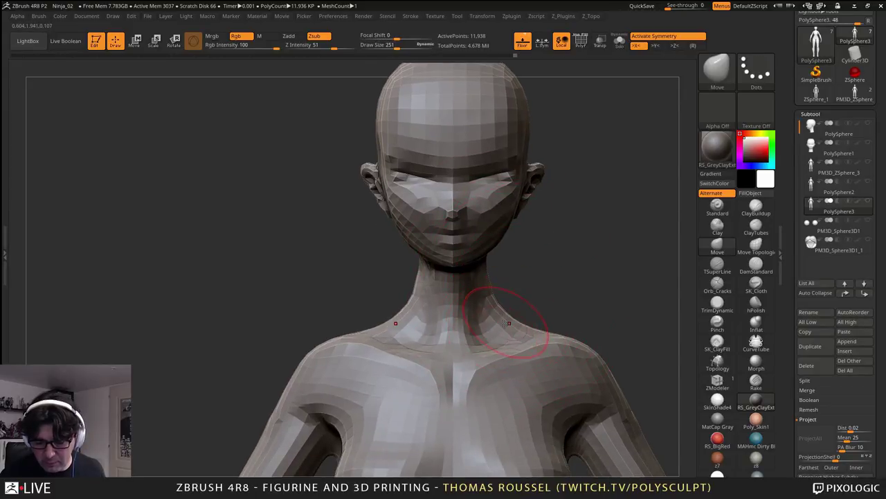
right_drag(505, 313, 476, 248)
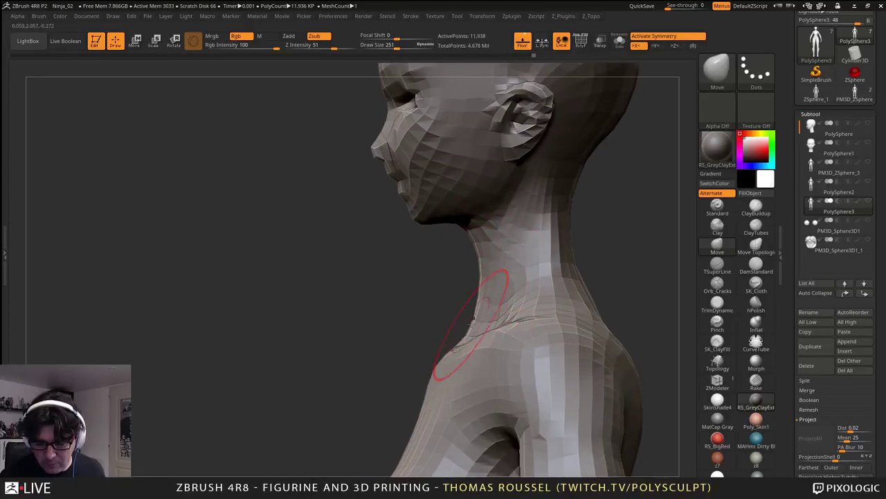
alt+right_drag(476, 298, 466, 262)
mouse_move(487, 196)
right_down()
mouse_move(509, 235)
mouse_move(490, 277)
right_up()
right_drag(451, 336, 445, 311)
right_drag(457, 353, 467, 300)
- Step the figurine mesh back up to its highest subdivision level
key(d)
key(d)
key(d)
key(ctrl+d)
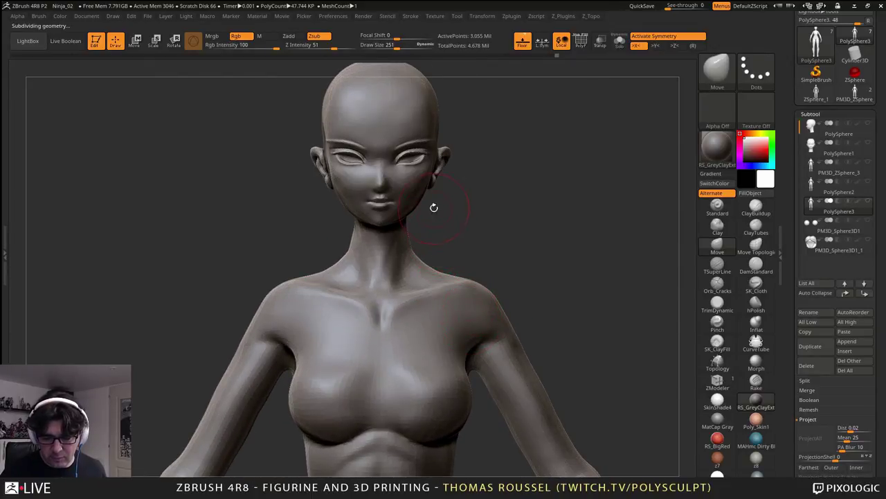
mouse_move(455, 217)
right_down()
mouse_move(444, 220)
mouse_move(476, 235)
mouse_move(461, 346)
right_up()
- Smooth the jaw and the area under the chin, using a brush size of 135
shift+drag(406, 182, 370, 200)
key(s)
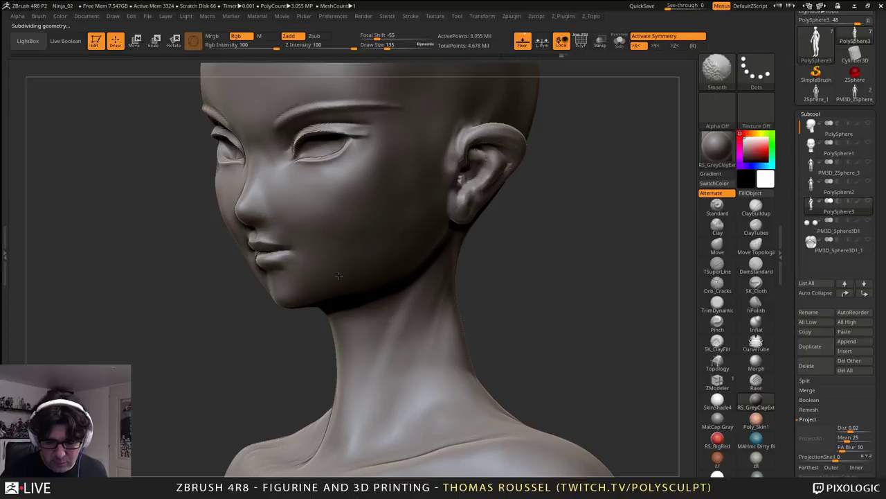
shift+drag(318, 292, 304, 276)
alt+right_drag(325, 298, 349, 194)
mouse_move(350, 194)
right_down()
mouse_move(433, 201)
mouse_move(443, 170)
right_up()
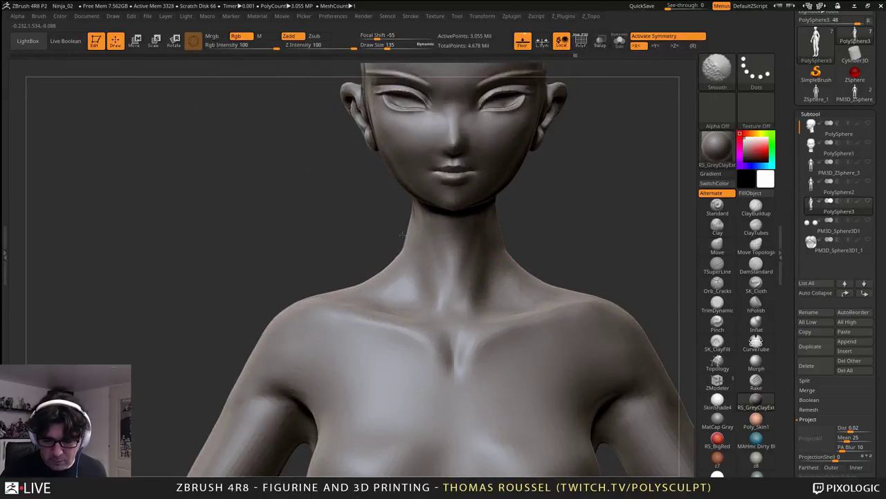
mouse_move(403, 235)
right_down()
mouse_move(429, 249)
mouse_move(463, 290)
mouse_move(506, 284)
right_up()
- Drop to a lower subdivision level and build up the side of the neck using ClayBuildup at size 189
key(shift+d)
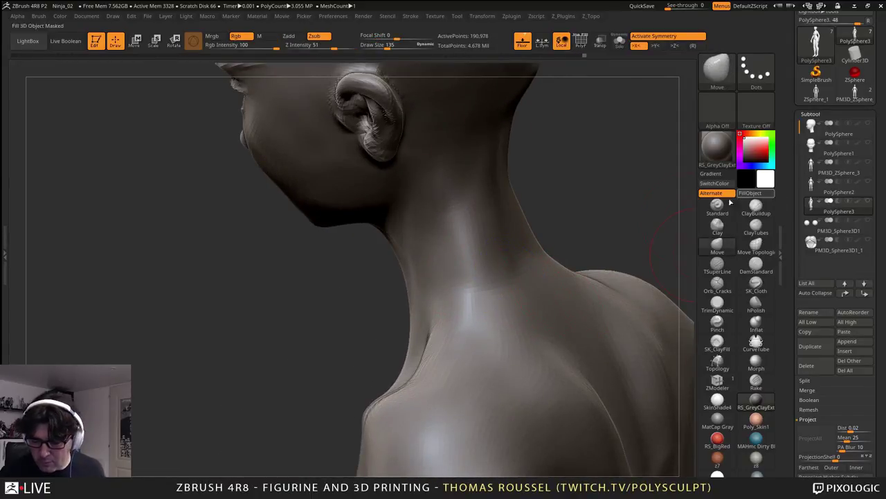
click(756, 205)
key(s)
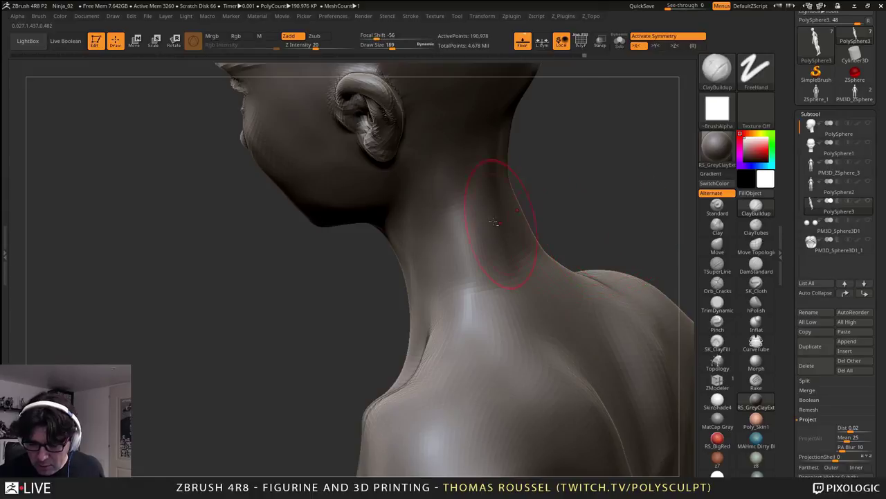
drag(462, 208, 464, 311)
right_drag(463, 311, 513, 277)
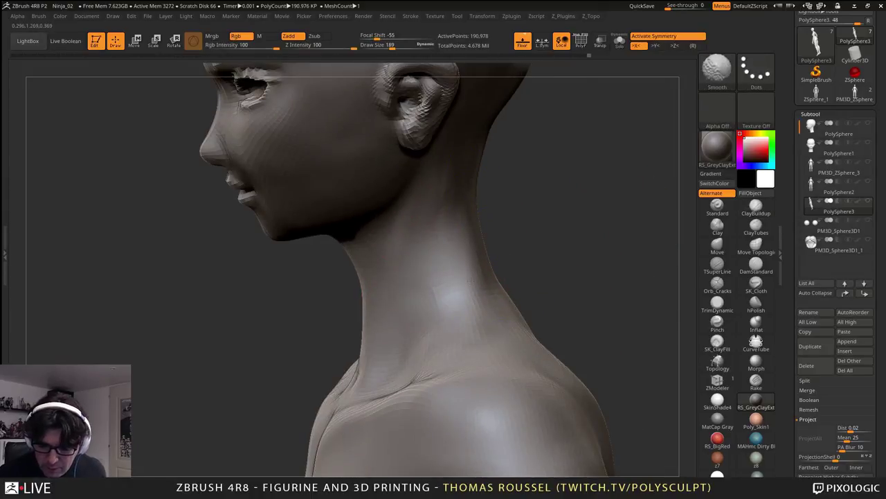
shift+drag(471, 280, 491, 281)
right_drag(491, 281, 477, 150)
drag(477, 150, 457, 282)
mouse_move(457, 281)
right_down()
mouse_move(452, 161)
mouse_move(467, 292)
mouse_move(473, 190)
mouse_move(439, 166)
mouse_move(456, 208)
right_up()
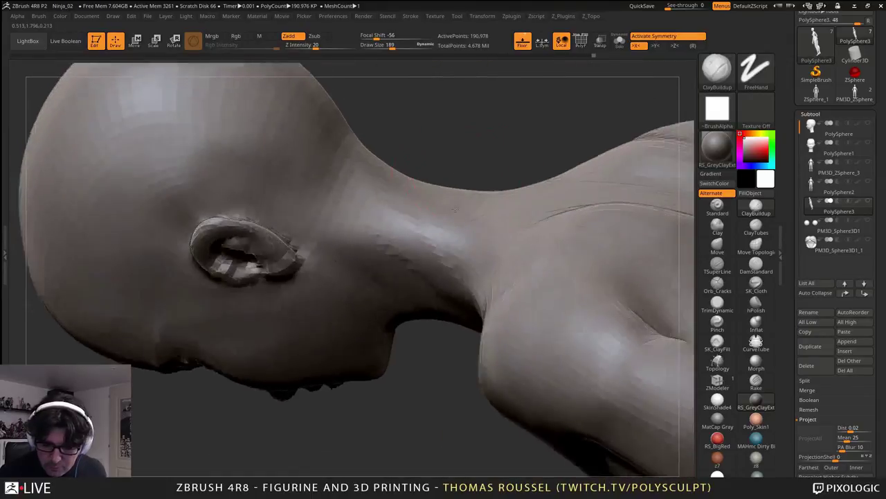
mouse_move(455, 209)
mouse_down()
mouse_move(475, 148)
mouse_move(450, 209)
mouse_move(484, 294)
mouse_up()
mouse_move(449, 181)
mouse_down()
mouse_move(492, 288)
mouse_move(454, 221)
mouse_up()
- Build up the muscles at the back of the neck from the skull base with ClayBuildup strokes
right_drag(454, 222, 405, 200)
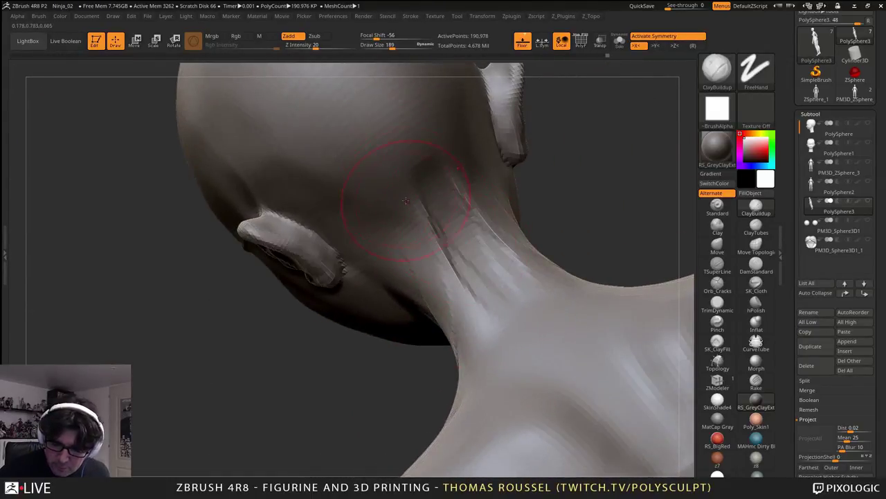
drag(435, 216, 489, 315)
drag(418, 253, 463, 339)
right_drag(433, 305, 478, 297)
drag(479, 297, 491, 357)
drag(478, 242, 454, 331)
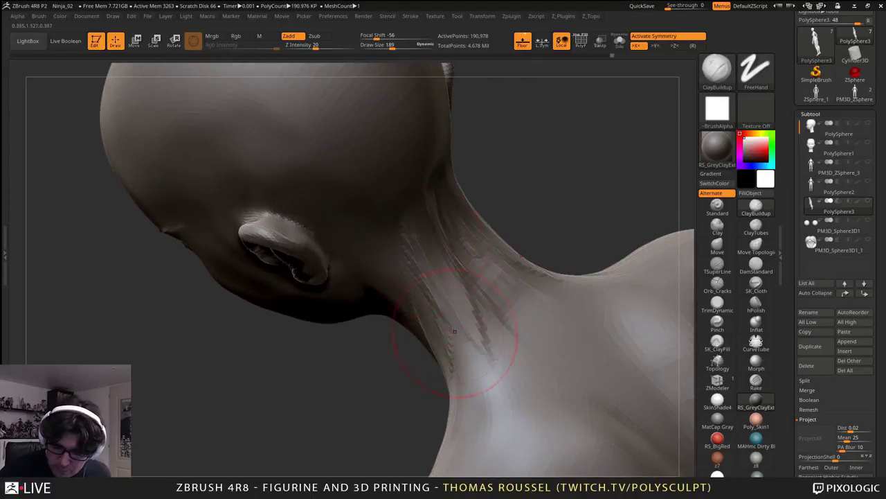
drag(447, 258, 467, 389)
right_drag(466, 389, 450, 277)
- Add ClayBuildup strokes along the side of the neck below the ear, down toward the shoulder
drag(451, 277, 474, 412)
mouse_move(461, 364)
right_down()
mouse_move(442, 326)
mouse_move(459, 242)
right_up()
drag(457, 243, 445, 327)
drag(438, 260, 414, 374)
drag(416, 249, 398, 393)
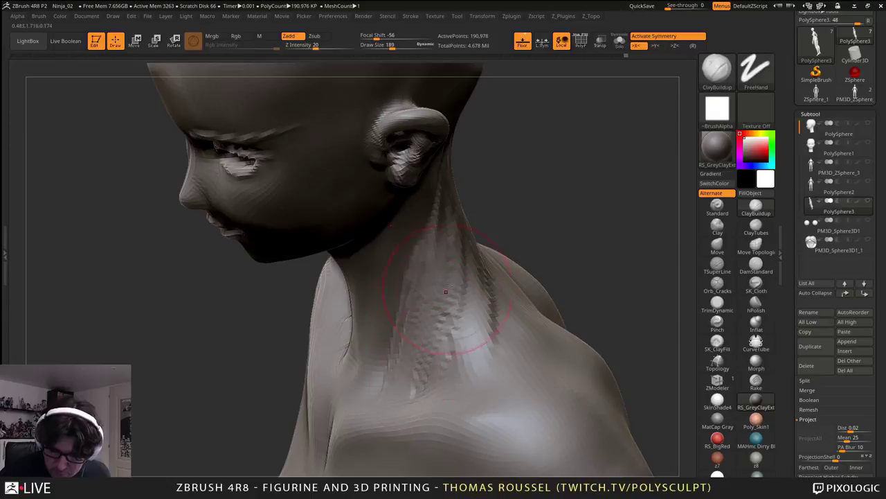
drag(462, 281, 477, 374)
drag(478, 312, 493, 378)
- Build up the trapezius where the neck meets the shoulder and smooth the added clay
right_drag(540, 346, 508, 329)
mouse_move(513, 280)
mouse_down()
mouse_move(504, 371)
mouse_move(544, 376)
mouse_up()
right_drag(544, 376, 524, 320)
mouse_move(512, 305)
shift+mouse_down()
mouse_move(471, 379)
mouse_move(440, 367)
shift+mouse_up()
mouse_move(391, 407)
right_down()
mouse_move(424, 408)
mouse_move(518, 355)
right_up()
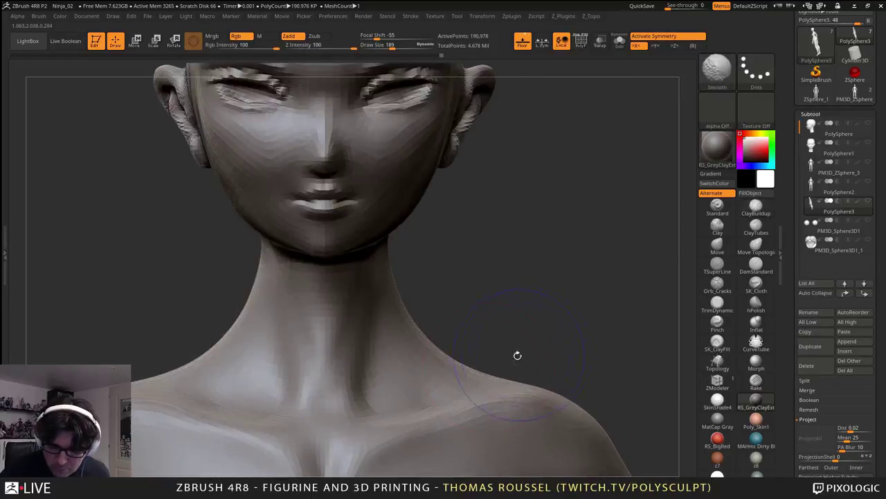
right_drag(433, 369, 402, 378)
- Set the ClayBuildup size to 91, add volume to the front of the neck and smooth it along the neck muscle
key(space)
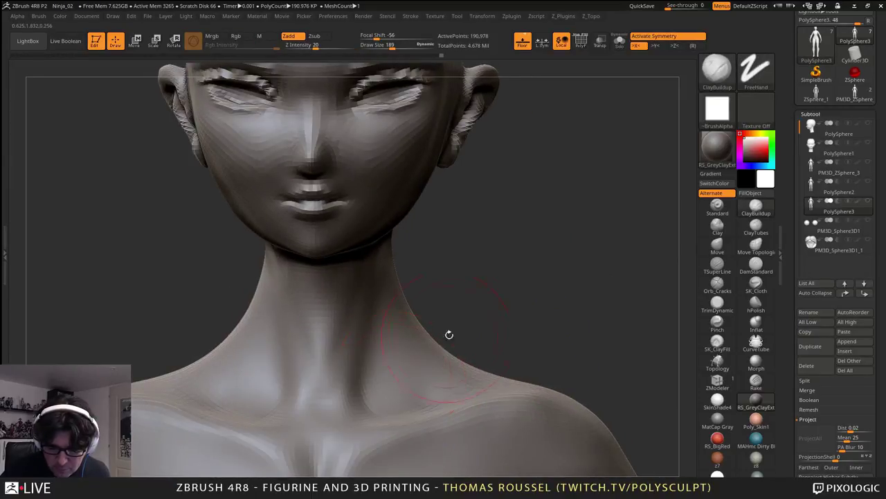
key(s)
drag(451, 336, 443, 337)
right_drag(443, 336, 392, 328)
mouse_move(357, 295)
mouse_down()
mouse_move(316, 411)
mouse_move(298, 403)
mouse_move(318, 337)
mouse_move(334, 348)
mouse_move(303, 374)
mouse_move(315, 325)
mouse_up()
shift+drag(302, 374, 309, 339)
shift+drag(349, 287, 328, 359)
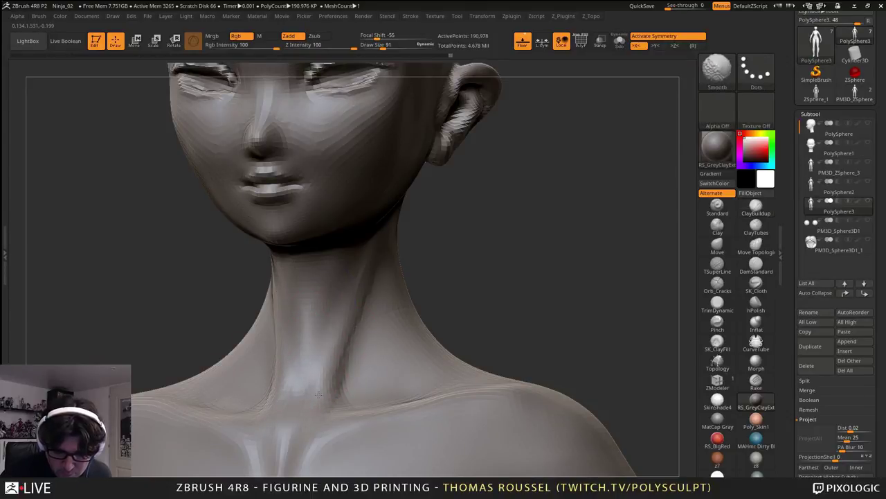
shift+drag(349, 318, 337, 396)
- Fill in the front of the throat beside the neck muscle with ClayBuildup and smooth the strokes
right_drag(362, 299, 332, 371)
mouse_move(327, 360)
mouse_down()
mouse_move(306, 417)
mouse_move(340, 348)
mouse_up()
drag(303, 418, 345, 315)
right_drag(346, 313, 332, 244)
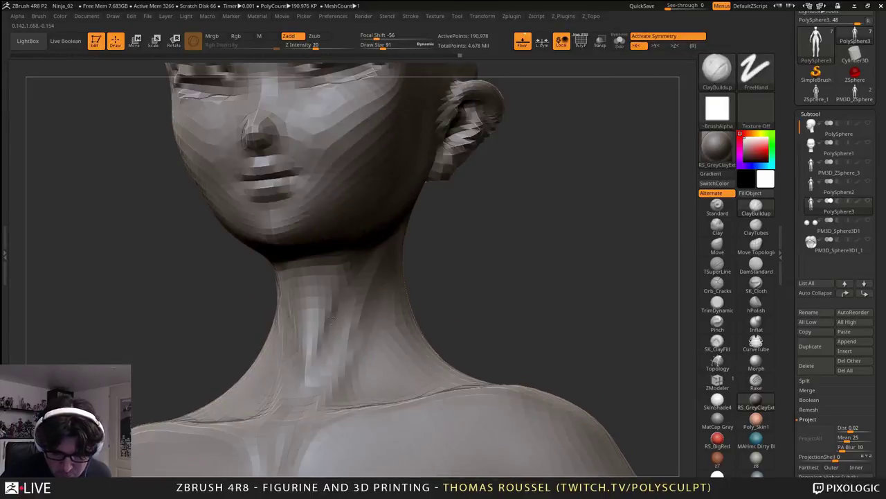
mouse_move(317, 377)
shift+mouse_down()
mouse_move(321, 315)
mouse_move(343, 346)
shift+mouse_up()
- Define the diagonal neck muscle from behind the jaw down to the collarbone with ClayBuildup strokes
right_drag(365, 359, 312, 342)
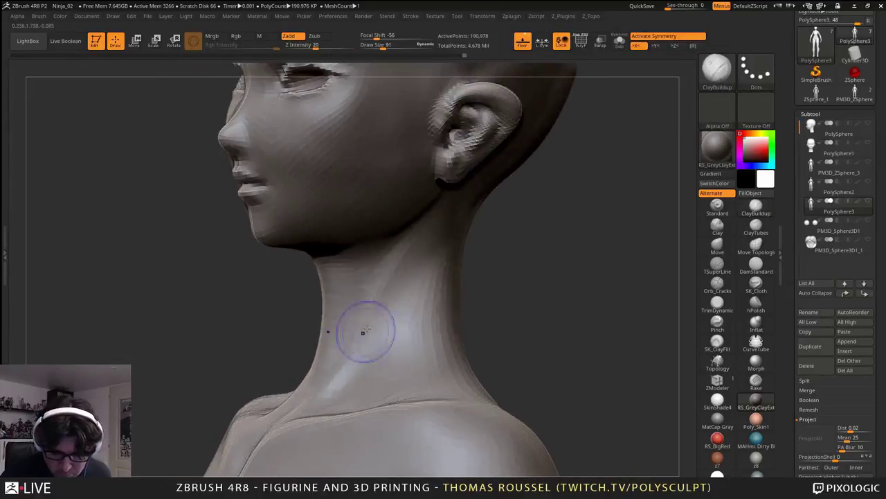
shift+drag(362, 333, 378, 311)
drag(410, 246, 331, 396)
drag(402, 269, 313, 408)
right_drag(313, 408, 351, 384)
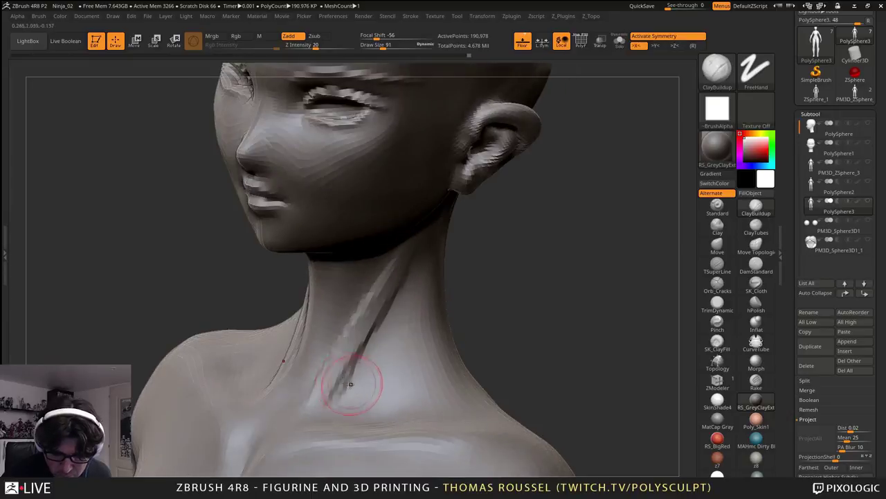
drag(352, 384, 317, 403)
- Add clay where the neck muscle meets the inner collarbone and smooth the muscle into the neck
right_drag(316, 403, 272, 407)
mouse_move(269, 409)
mouse_down()
mouse_move(261, 439)
mouse_move(281, 390)
mouse_move(267, 420)
mouse_up()
mouse_move(268, 420)
shift+mouse_down()
mouse_move(284, 394)
mouse_move(247, 446)
shift+mouse_up()
mouse_move(317, 415)
shift+mouse_down()
mouse_move(366, 334)
mouse_move(352, 331)
shift+mouse_up()
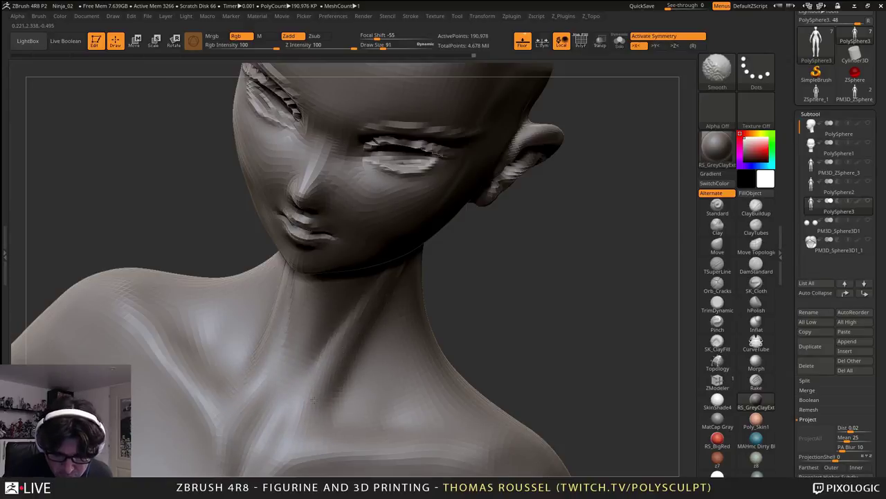
mouse_move(398, 314)
right_down()
mouse_move(463, 373)
mouse_move(462, 291)
right_up()
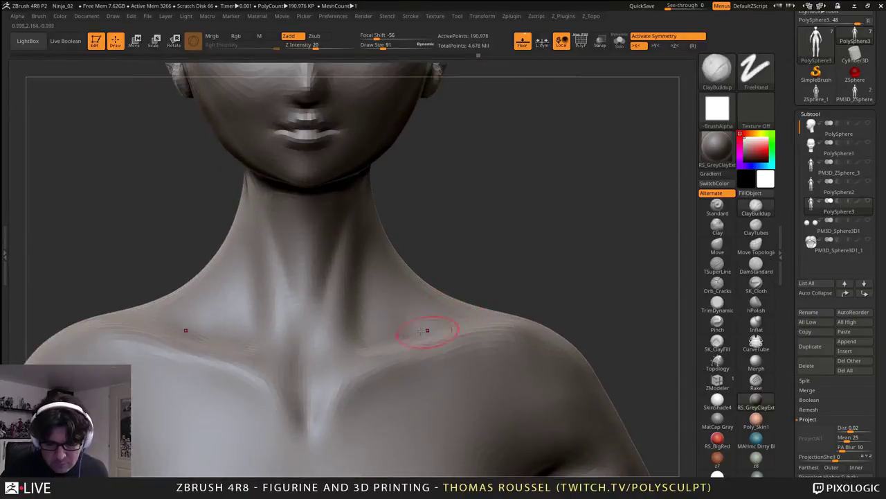
mouse_move(313, 258)
mouse_down()
mouse_move(316, 302)
mouse_move(307, 275)
mouse_move(301, 283)
mouse_up()
key(ctrl+z)
mouse_move(405, 301)
alt+right_down()
mouse_move(378, 376)
mouse_move(342, 335)
alt+right_up()
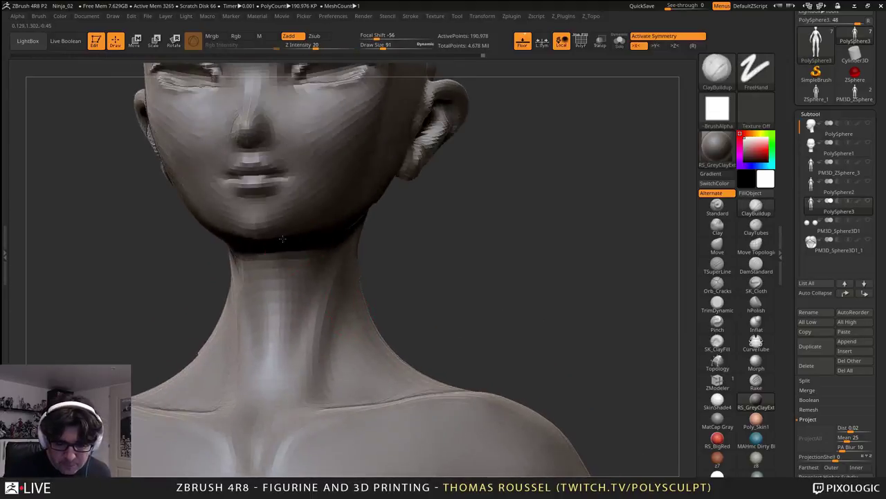
ctrl+right_drag(279, 239, 291, 217)
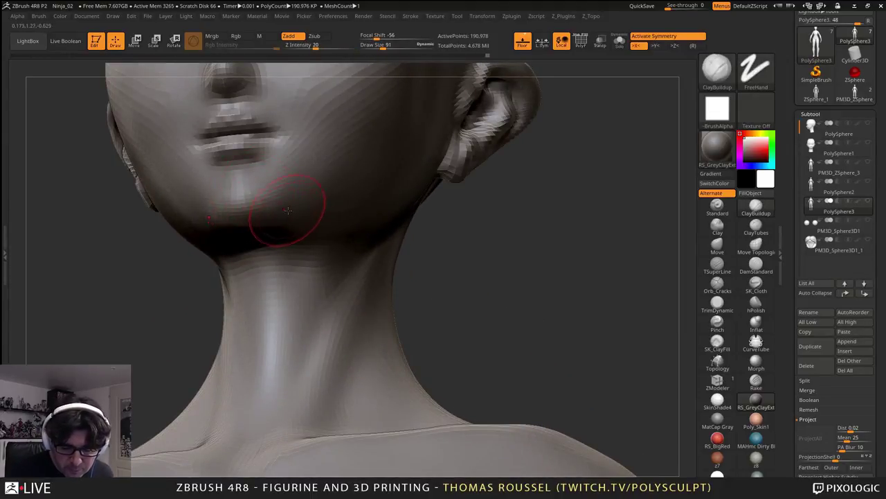
- Outline the rear lower edge of the deltoid across the upper arm with repeated ClayBuildup strokes
right_drag(253, 206, 431, 154)
mouse_move(487, 330)
mouse_down()
mouse_move(554, 293)
mouse_move(516, 280)
mouse_move(428, 286)
mouse_up()
drag(528, 290, 439, 280)
right_drag(630, 315, 512, 336)
drag(488, 306, 503, 351)
right_drag(588, 374, 537, 382)
drag(595, 306, 505, 364)
drag(600, 288, 521, 358)
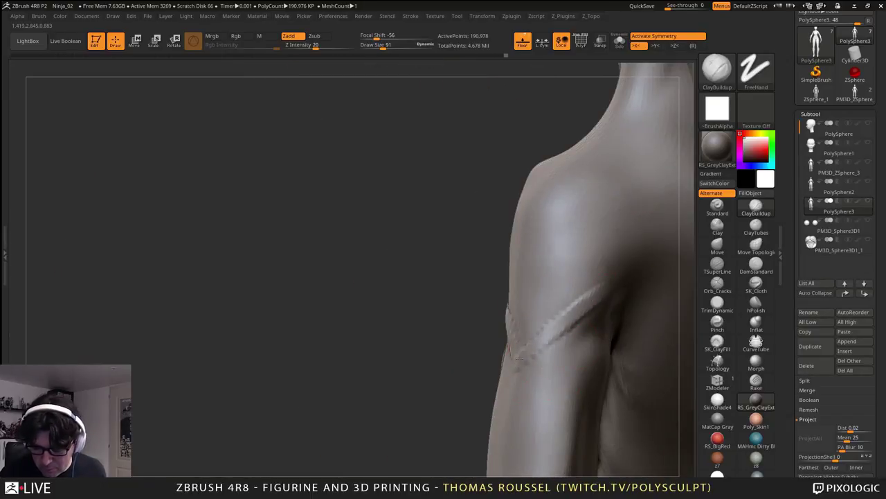
right_drag(622, 296, 583, 299)
drag(634, 279, 558, 324)
drag(636, 284, 565, 328)
- Build up the outer triceps with ClayBuildup strokes running down the back of the upper arm
right_drag(657, 271, 589, 249)
drag(549, 292, 523, 343)
drag(562, 306, 529, 377)
mouse_move(550, 320)
mouse_down()
mouse_move(510, 394)
mouse_move(509, 378)
mouse_up()
drag(557, 277, 485, 388)
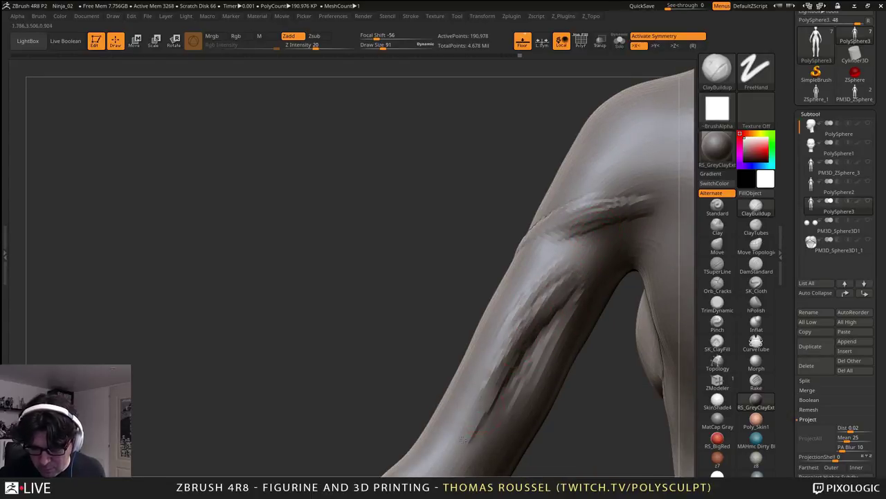
drag(541, 300, 471, 419)
- Fill in the inner triceps from below the armpit toward the middle of the upper arm with ClayBuildup
mouse_move(583, 243)
mouse_down()
mouse_move(528, 311)
mouse_move(534, 288)
mouse_move(550, 291)
mouse_move(572, 324)
mouse_up()
right_drag(570, 352, 587, 346)
drag(619, 247, 588, 307)
drag(611, 279, 560, 365)
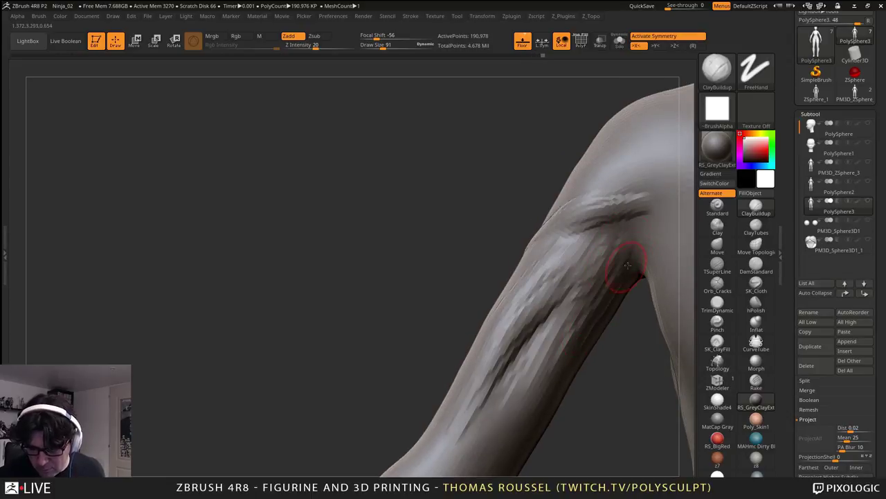
drag(623, 262, 558, 386)
- Thicken the rear deltoid where it meets the back and add ClayBuildup strokes across the shoulder blade
right_drag(576, 353, 596, 339)
drag(623, 219, 649, 234)
drag(633, 216, 668, 247)
mouse_move(649, 173)
alt+right_down()
mouse_move(542, 183)
mouse_move(522, 195)
alt+right_up()
mouse_move(521, 195)
mouse_down()
mouse_move(526, 225)
mouse_move(627, 280)
mouse_up()
drag(487, 221, 604, 248)
mouse_move(497, 203)
mouse_down()
mouse_move(537, 177)
mouse_move(625, 175)
mouse_move(597, 259)
mouse_up()
- Mark the inner edge and lower tip of the shoulder blade with ClayBuildup strokes
alt+right_drag(682, 189, 603, 203)
drag(581, 137, 566, 335)
mouse_move(514, 318)
mouse_down()
mouse_move(558, 367)
mouse_move(534, 341)
mouse_move(547, 351)
mouse_up()
- Smooth the base of the nape and run clay down the spine between the shoulder blades
mouse_move(564, 359)
ctrl+right_down()
mouse_move(565, 286)
mouse_move(556, 271)
mouse_move(558, 314)
ctrl+right_up()
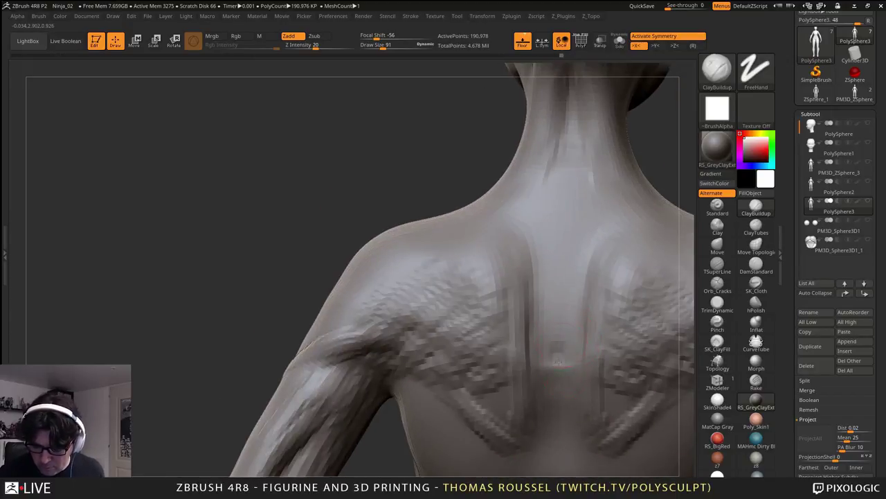
key(shift)
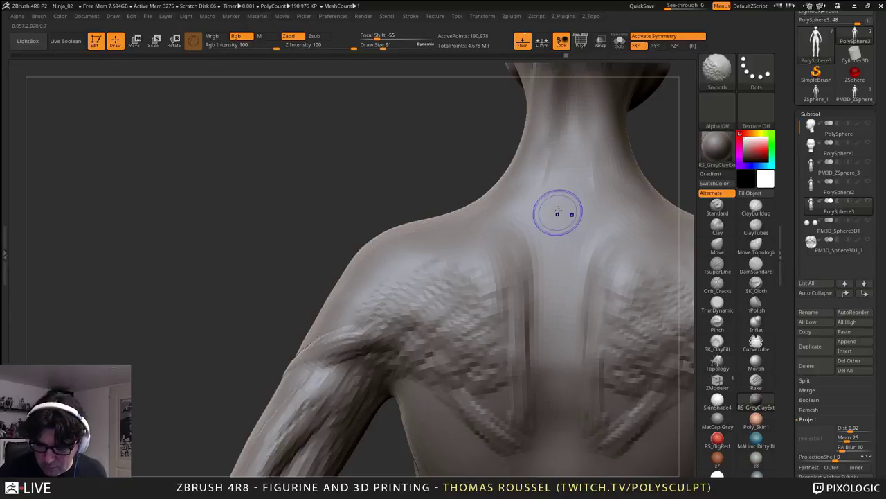
drag(567, 166, 560, 406)
shift+drag(567, 305, 572, 180)
- Build up the muscles beside the spine and over the shoulder blade with ClayBuildup
drag(524, 243, 524, 409)
drag(532, 270, 532, 398)
mouse_move(524, 297)
mouse_down()
mouse_move(537, 443)
mouse_move(521, 380)
mouse_move(493, 422)
mouse_up()
drag(481, 300, 436, 338)
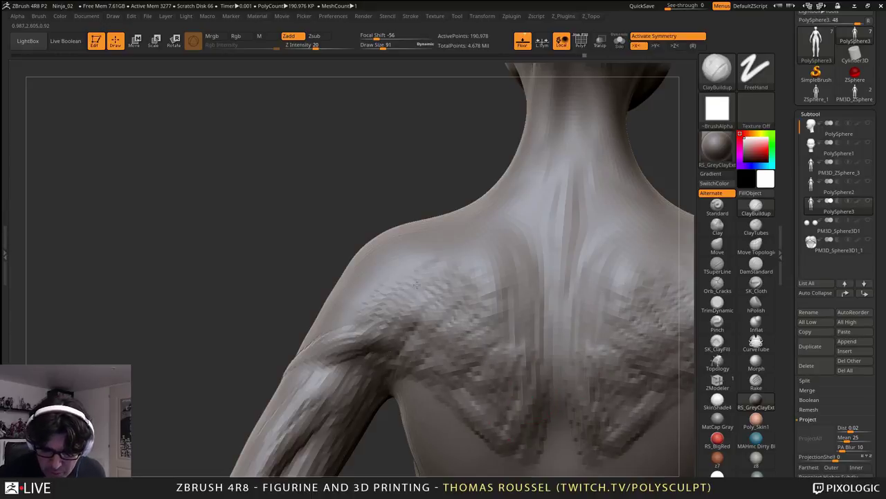
drag(385, 293, 366, 326)
mouse_move(416, 371)
right_down()
mouse_move(401, 336)
mouse_move(433, 305)
right_up()
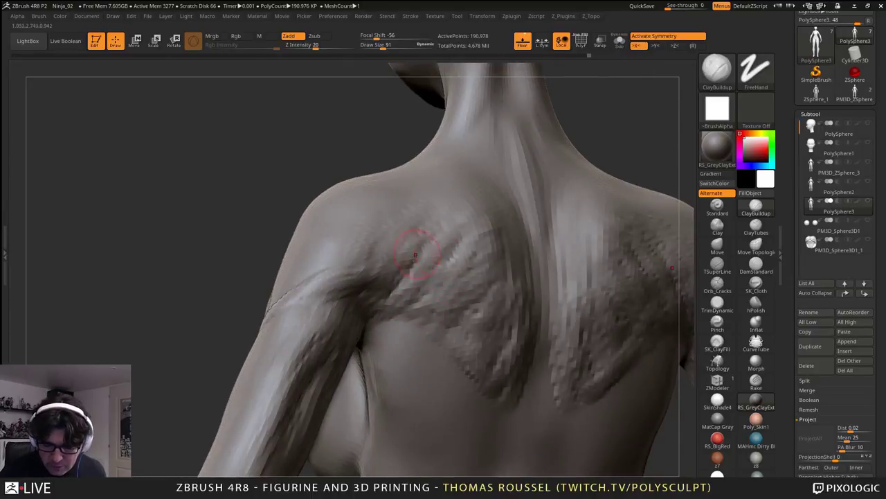
mouse_move(413, 255)
mouse_down()
mouse_move(425, 286)
mouse_move(423, 270)
mouse_move(454, 249)
mouse_move(443, 219)
mouse_move(449, 231)
mouse_up()
- Set the ClayBuildup size to 150 and fill in the back from the shoulder blade to the spine with broad strokes
key(s)
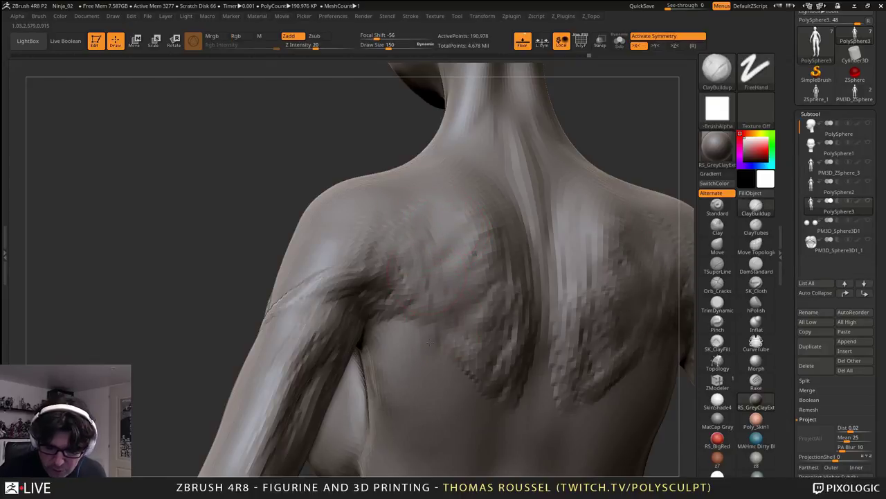
mouse_move(431, 342)
mouse_down()
mouse_move(508, 298)
mouse_move(524, 274)
mouse_move(513, 400)
mouse_up()
mouse_move(478, 319)
mouse_down()
mouse_move(421, 284)
mouse_move(424, 249)
mouse_up()
right_drag(415, 291, 419, 245)
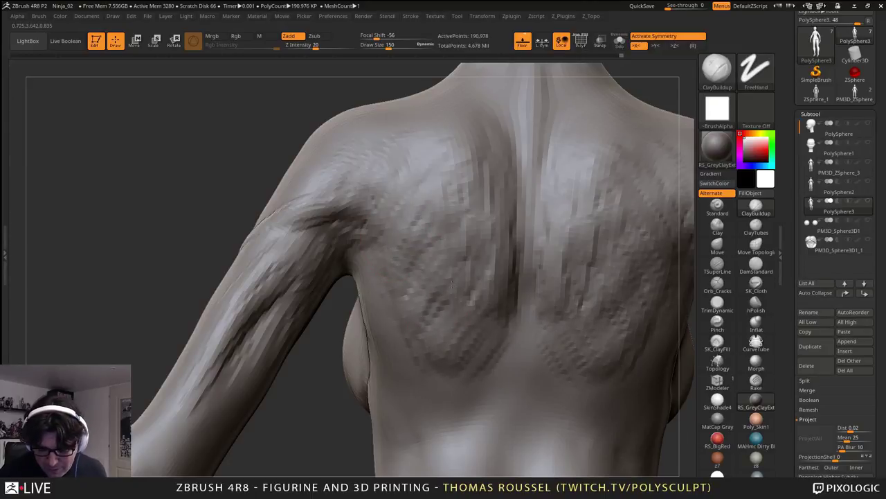
drag(504, 208, 485, 339)
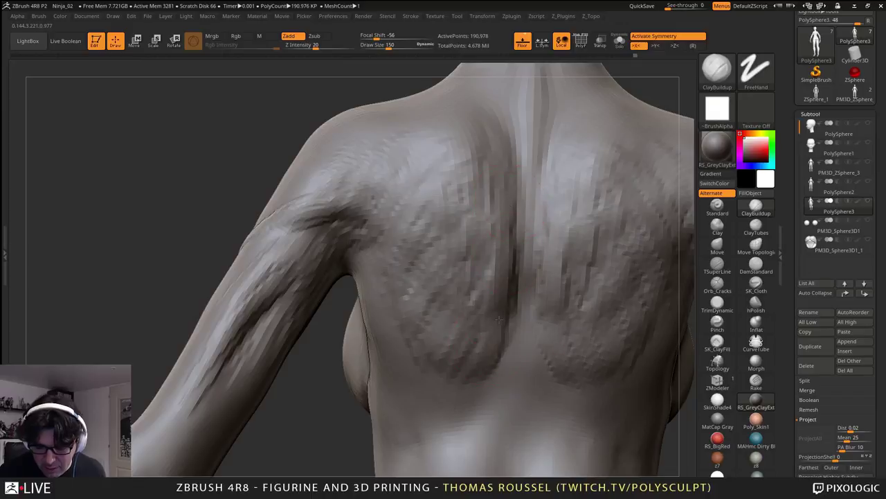
mouse_move(578, 346)
right_down()
mouse_move(472, 337)
mouse_move(501, 333)
right_up()
mouse_move(510, 154)
mouse_down()
mouse_move(490, 182)
mouse_move(485, 218)
mouse_up()
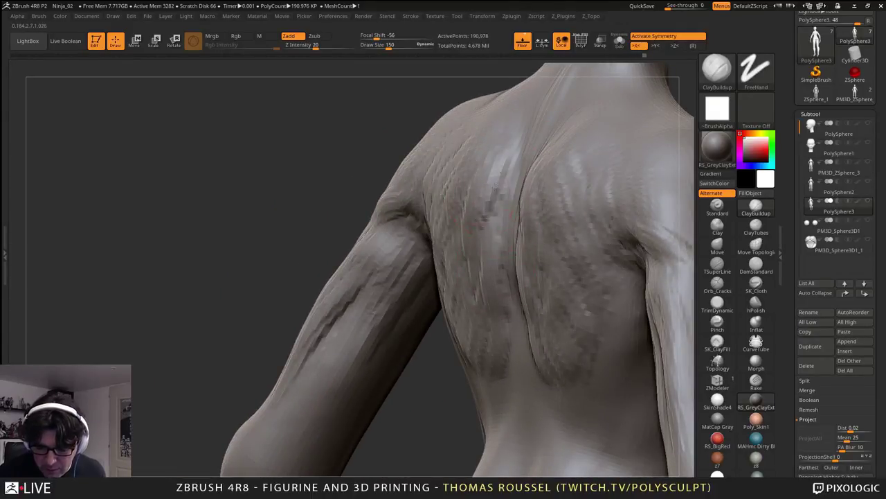
drag(496, 186, 493, 223)
- Smooth the clay strokes along the spine, the lower ribcage and the shoulder blades
right_drag(466, 223, 493, 216)
shift+drag(500, 199, 501, 365)
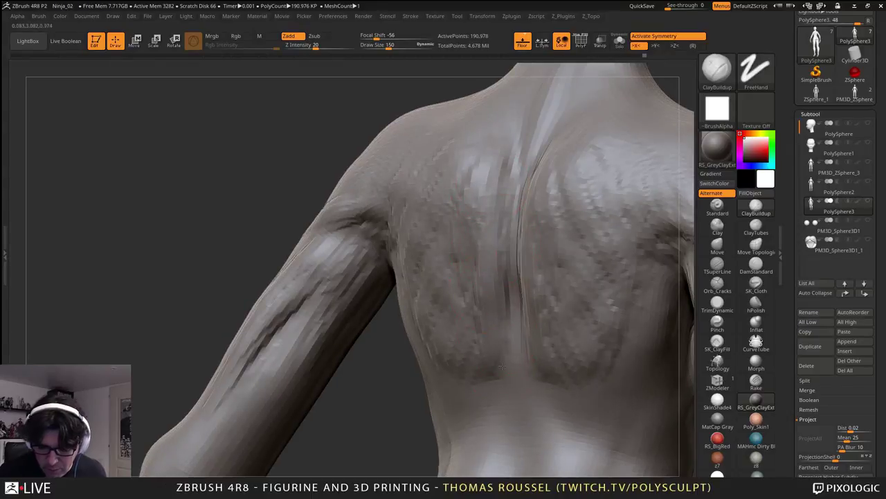
key(shift)
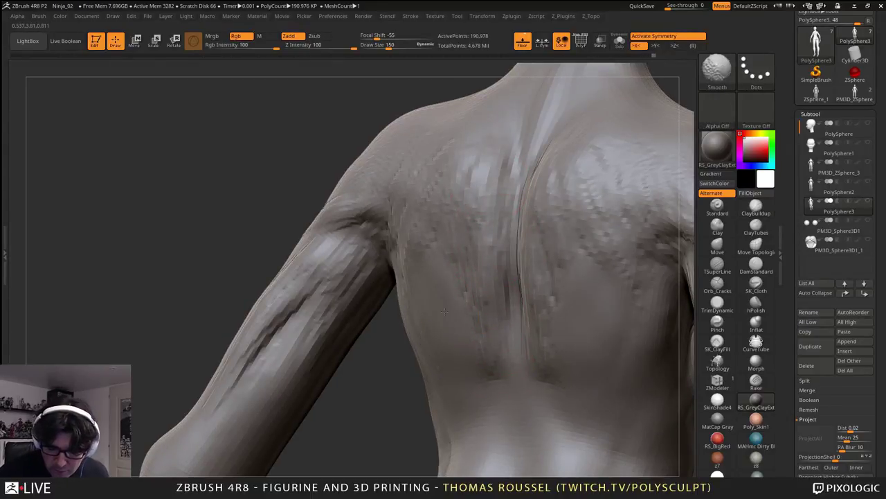
mouse_move(444, 312)
shift+mouse_down()
mouse_move(473, 175)
mouse_move(509, 235)
shift+mouse_up()
right_drag(510, 235, 485, 228)
shift+drag(485, 208, 434, 173)
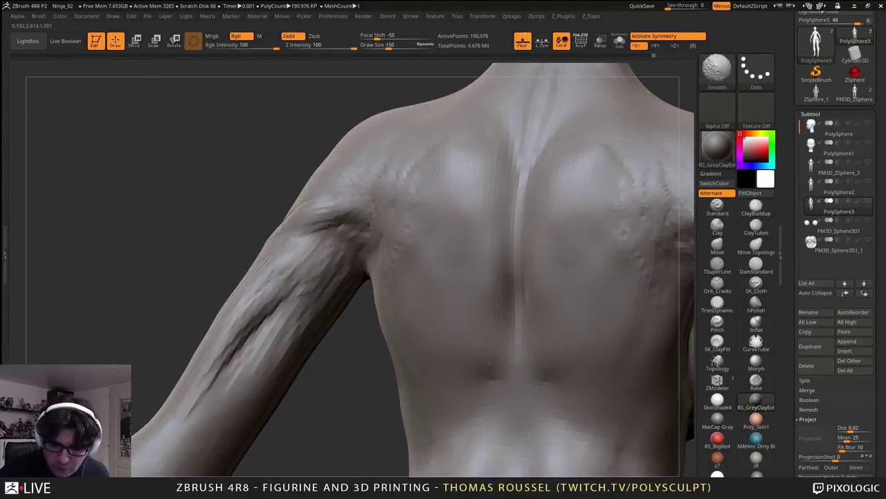
- Smooth the rear deltoid and the triceps so they blend into the shoulder and upper arm
right_drag(378, 214, 389, 210)
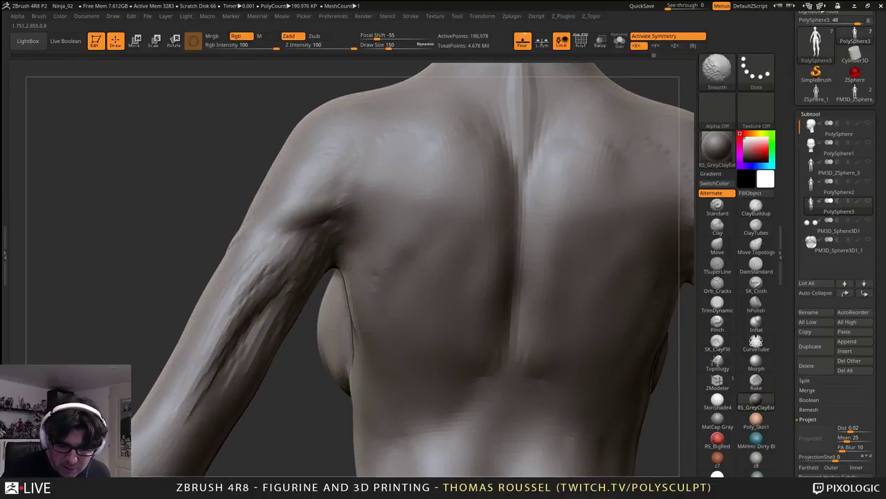
shift+drag(298, 198, 266, 295)
shift+drag(199, 405, 294, 296)
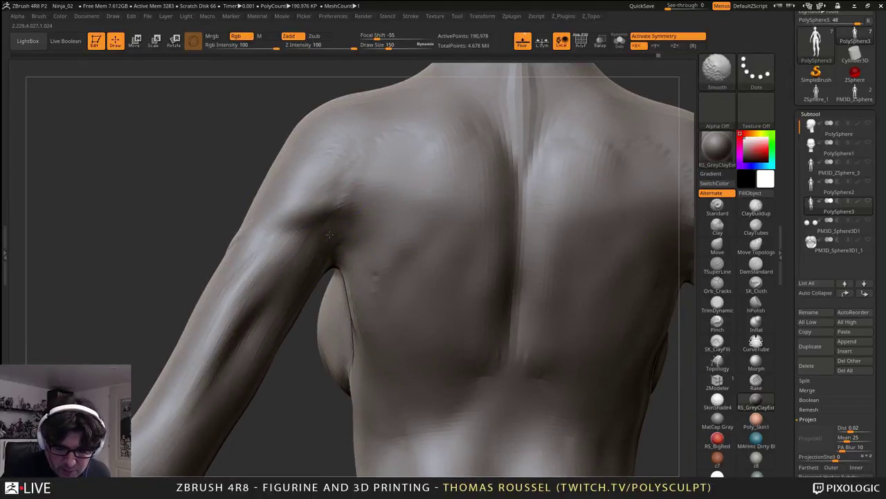
right_drag(354, 282, 376, 277)
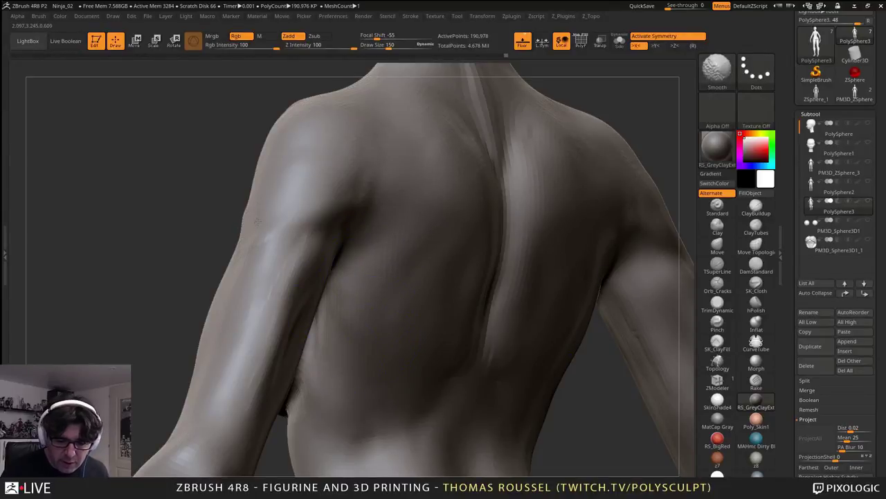
right_drag(263, 242, 242, 214)
shift+drag(167, 194, 176, 212)
- Lower the body mesh by two subdivision levels and switch to the Move brush
mouse_move(243, 212)
right_down()
mouse_move(260, 239)
mouse_move(245, 277)
mouse_move(468, 258)
mouse_move(443, 277)
mouse_move(427, 311)
right_up()
key(shift+d)
key(shift+d)
key(b)
key(m)
key(v)
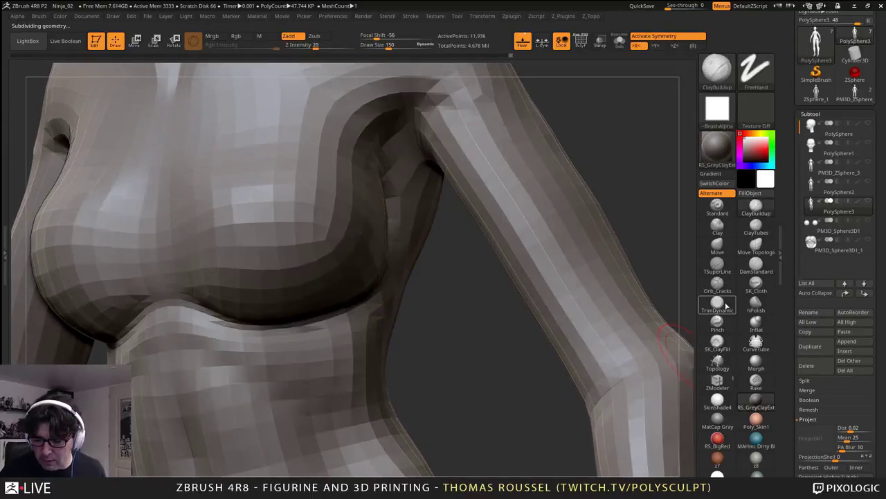
- Set the Move size to 225 and nudge the outer underside of the breast
mouse_move(448, 313)
right_down()
mouse_move(412, 251)
mouse_move(376, 277)
right_up()
key(s)
drag(376, 278, 381, 277)
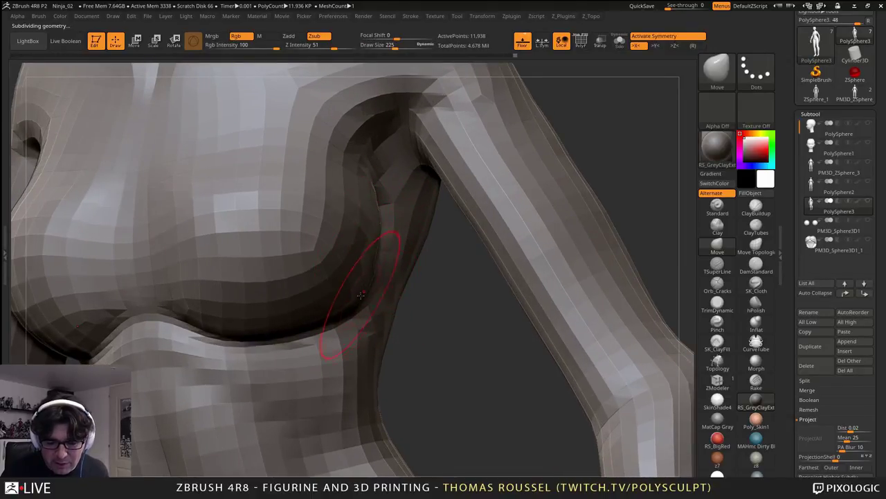
mouse_move(361, 295)
right_down()
mouse_move(354, 310)
mouse_move(375, 261)
mouse_move(411, 279)
right_up()
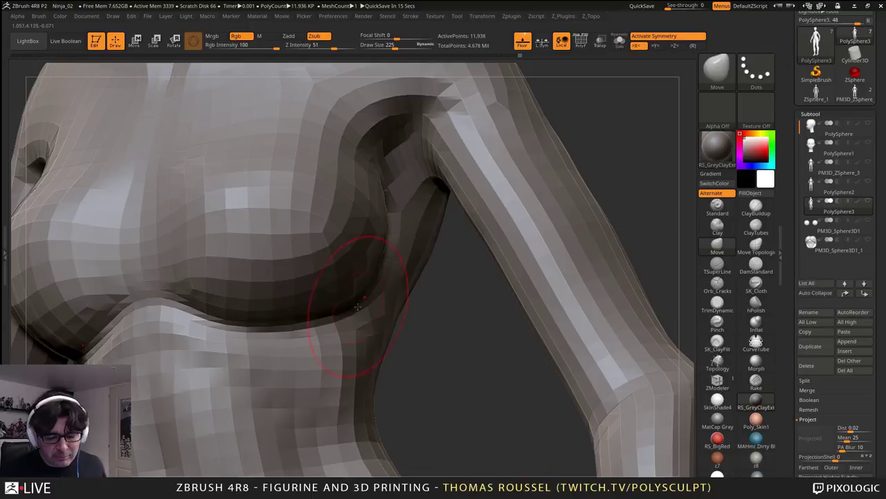
- Set the Move size to 251 and reshape the ribcage along the fold beneath the breast
right_drag(358, 307, 311, 349)
key(s)
drag(271, 333, 266, 334)
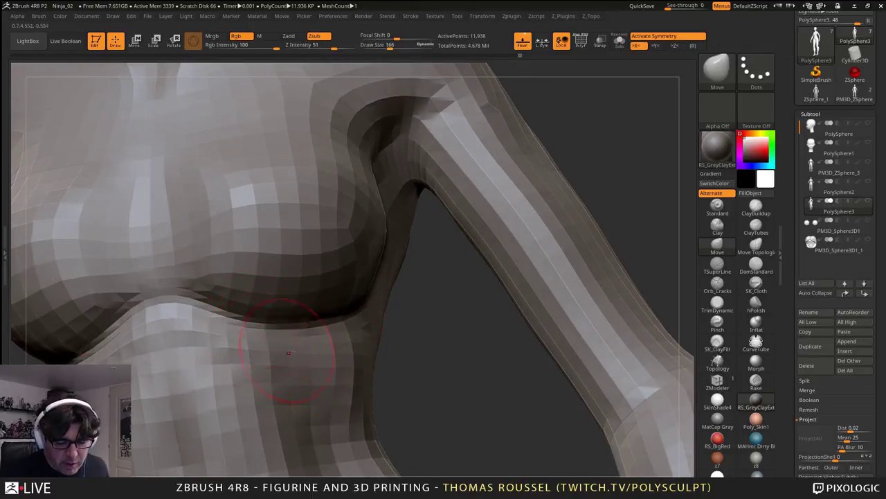
right_drag(289, 352, 370, 347)
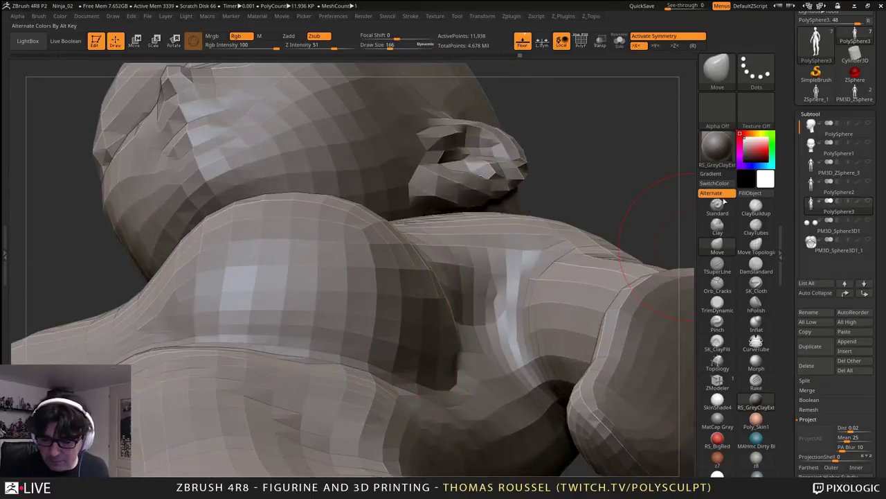
key(s)
mouse_move(341, 359)
mouse_down()
mouse_move(283, 339)
mouse_move(187, 344)
mouse_up()
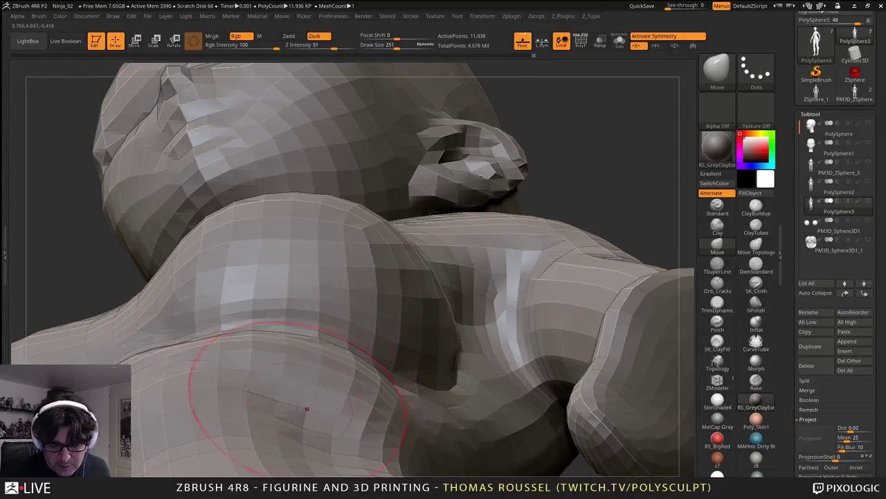
drag(385, 370, 378, 354)
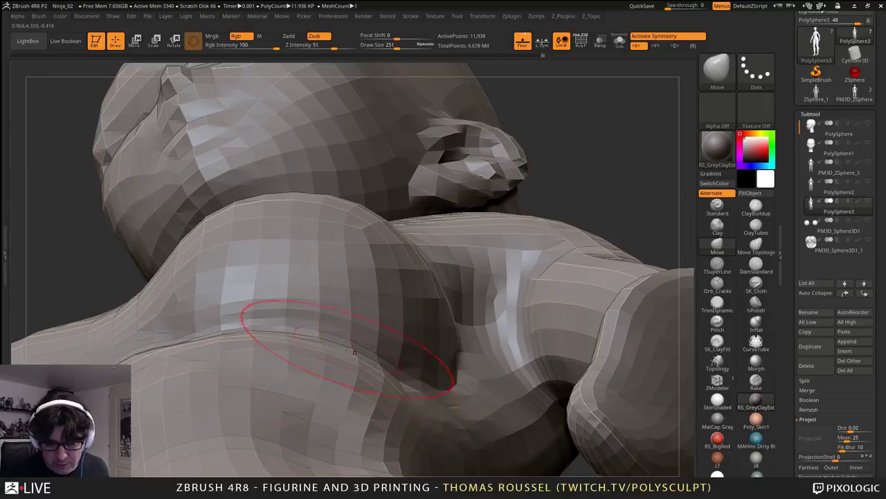
- Refine the breast contour and the upper ribcage just below it with Move from the side and underneath
shift+right_drag(348, 339, 305, 277)
right_drag(319, 232, 363, 241)
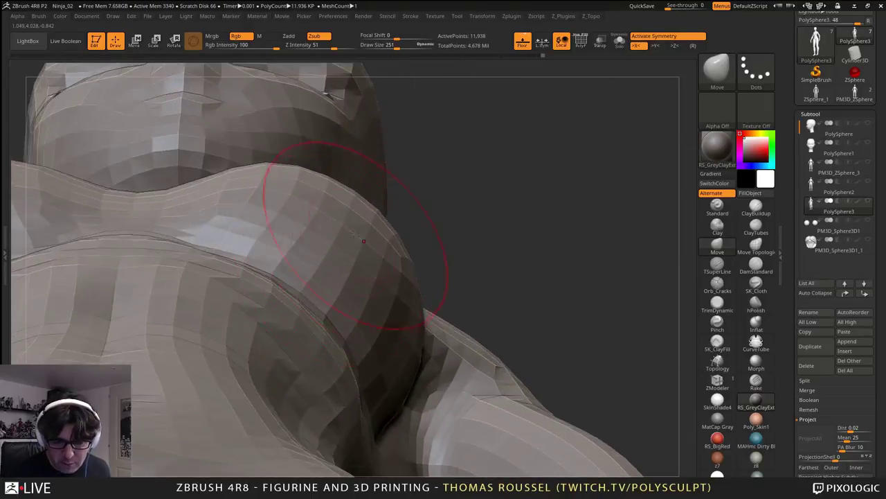
drag(363, 242, 276, 329)
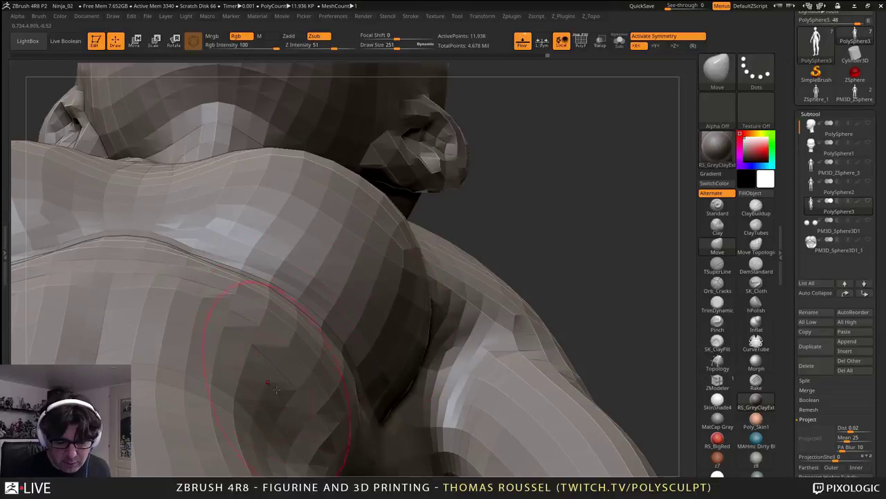
right_drag(276, 389, 299, 369)
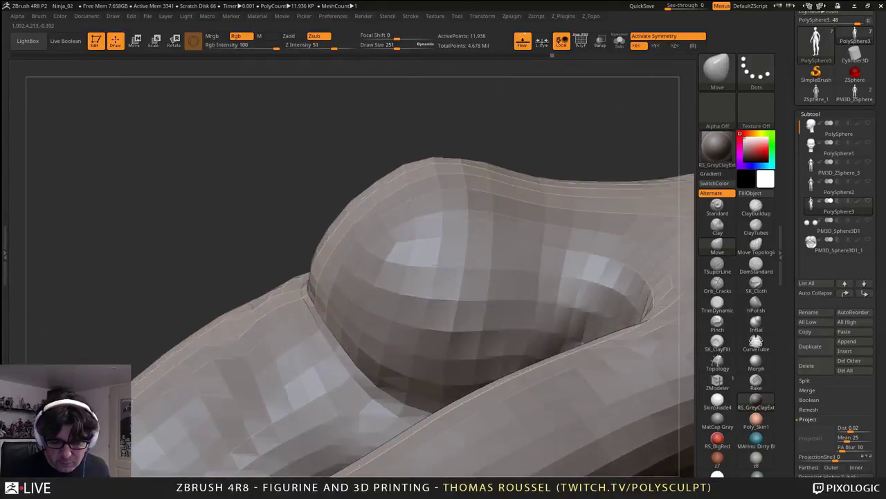
drag(348, 349, 360, 206)
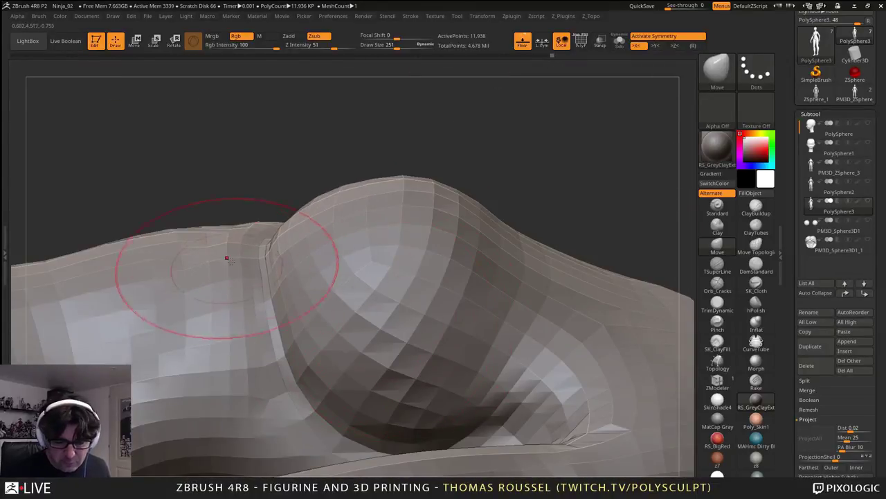
right_drag(226, 257, 311, 203)
mouse_move(307, 202)
mouse_down()
mouse_move(247, 208)
mouse_move(298, 200)
mouse_up()
- Adjust the abdomen contour and the crotch area between the thighs with Move
mouse_move(267, 176)
right_down()
mouse_move(271, 207)
mouse_move(275, 197)
right_up()
mouse_move(374, 169)
right_down()
mouse_move(377, 147)
mouse_move(381, 153)
right_up()
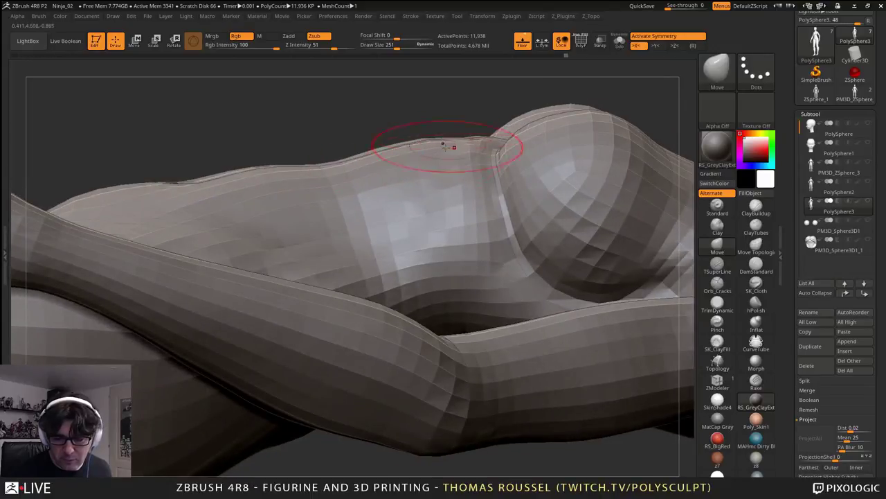
mouse_move(451, 145)
right_down()
mouse_move(458, 131)
mouse_move(450, 181)
right_up()
alt+right_drag(393, 189, 535, 196)
mouse_move(478, 187)
right_down()
mouse_move(457, 215)
mouse_move(388, 232)
right_up()
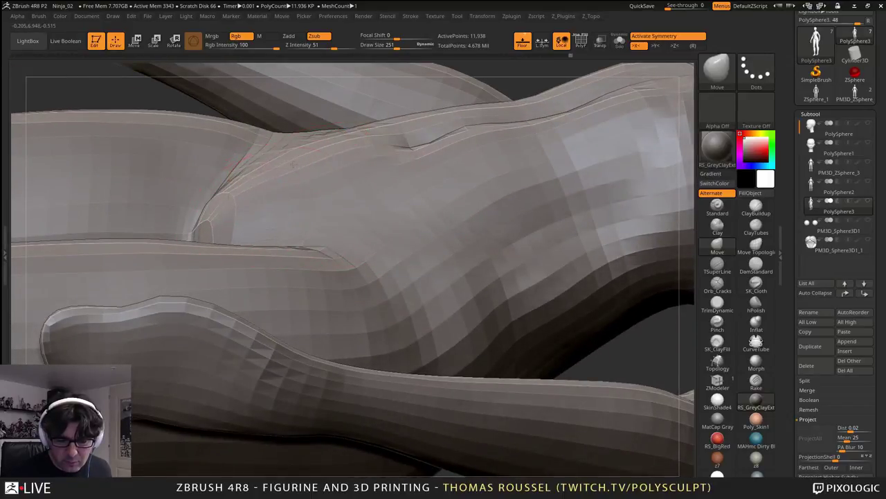
right_drag(238, 213, 298, 307)
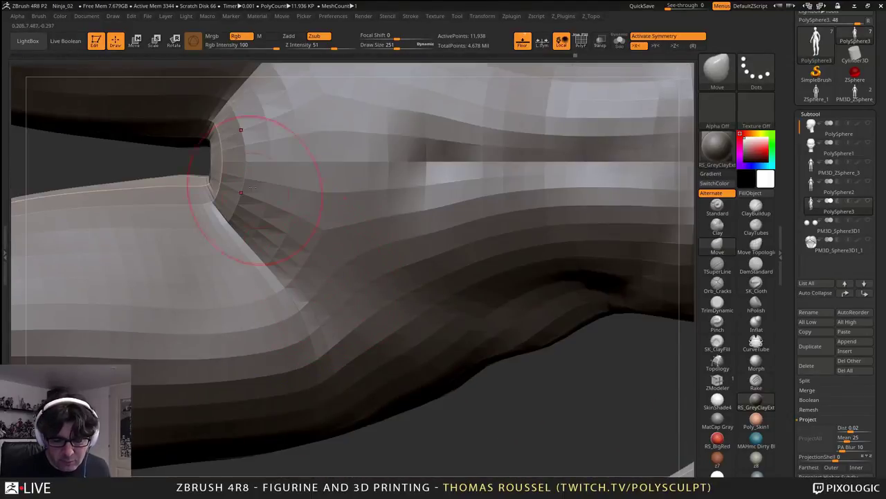
alt+right_drag(269, 176, 251, 258)
mouse_move(201, 241)
mouse_down()
mouse_move(263, 254)
mouse_move(251, 344)
mouse_move(307, 289)
mouse_move(353, 280)
mouse_up()
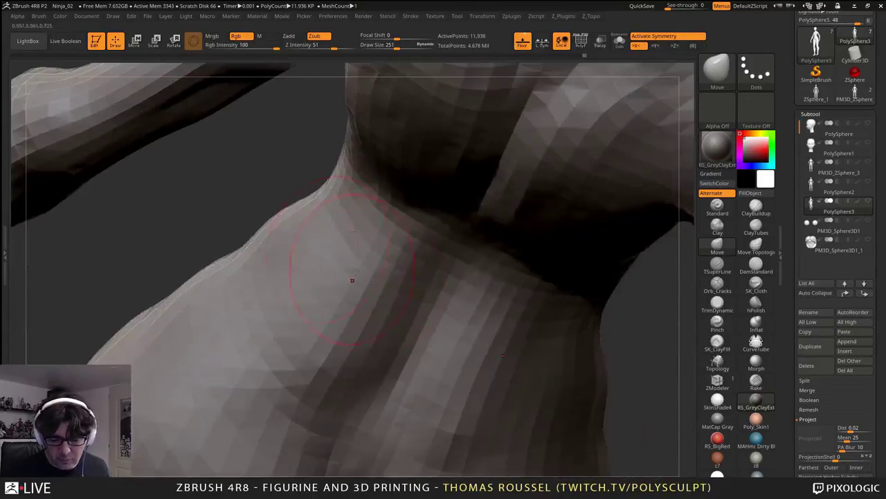
- Adjust the buttocks and lower back from behind with Move
ctrl+right_drag(352, 280, 339, 162)
right_drag(339, 253, 491, 255)
alt+right_drag(400, 322, 365, 172)
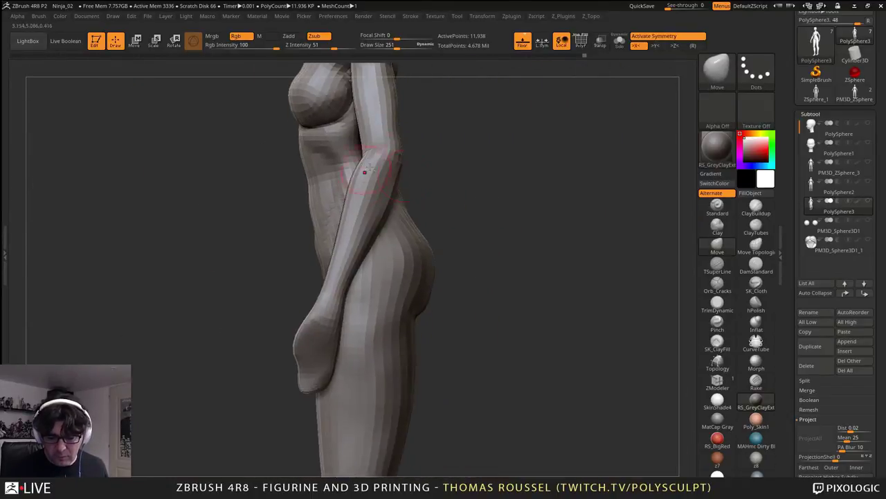
right_drag(485, 230, 416, 304)
alt+right_drag(574, 254, 417, 295)
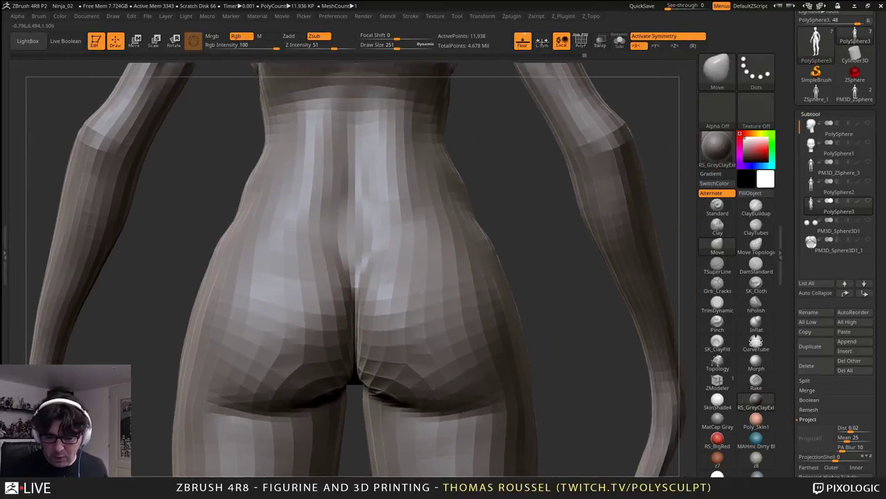
drag(416, 296, 382, 254)
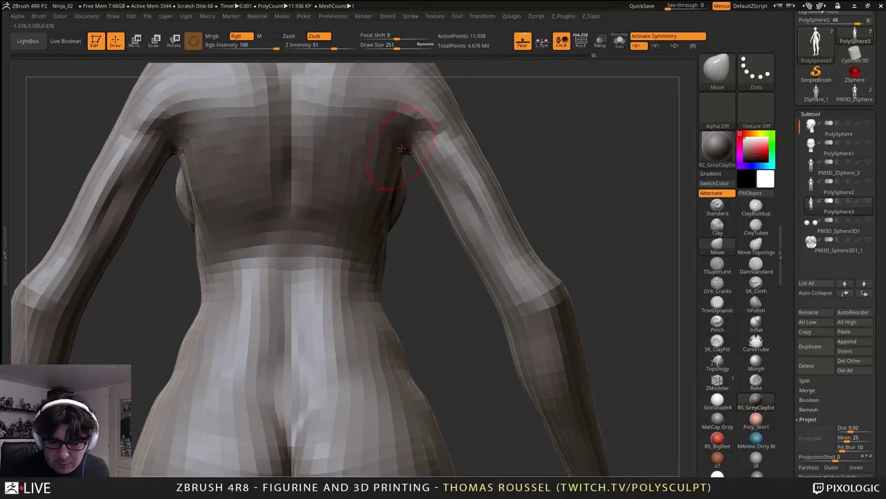
- Set the Move size to 491 and reshape the waist and ribcage contour from behind
mouse_move(409, 159)
alt+mouse_down()
mouse_move(382, 229)
mouse_move(383, 214)
alt+mouse_up()
key(s)
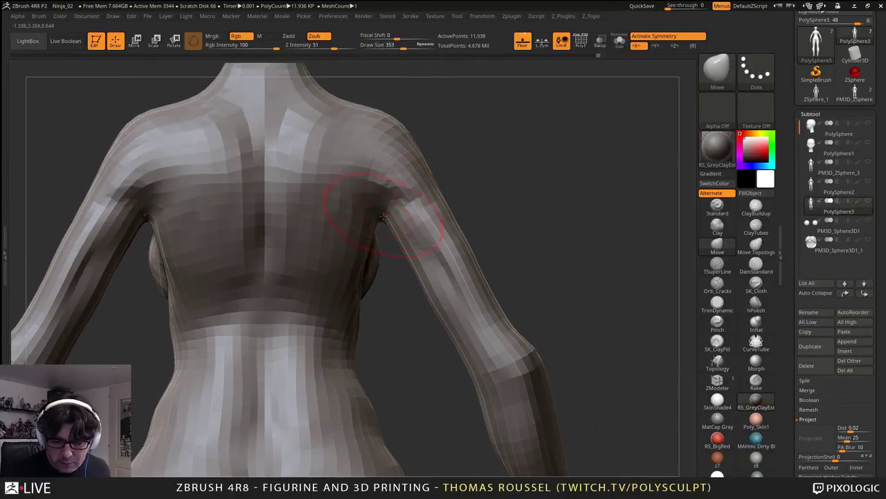
key(s)
drag(333, 324, 342, 324)
drag(353, 370, 322, 342)
drag(336, 285, 331, 283)
drag(349, 404, 336, 403)
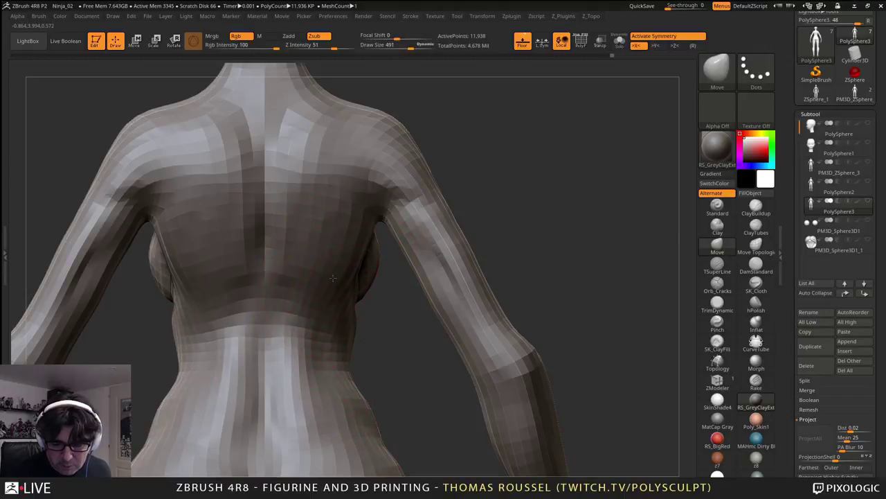
mouse_move(346, 259)
mouse_down()
mouse_move(340, 252)
mouse_move(365, 270)
mouse_move(353, 263)
mouse_move(361, 260)
mouse_up()
- Set the Move size to 419 and refine the side of the lower ribcage from behind
key(s)
alt+right_drag(354, 287, 356, 246)
drag(354, 279, 349, 278)
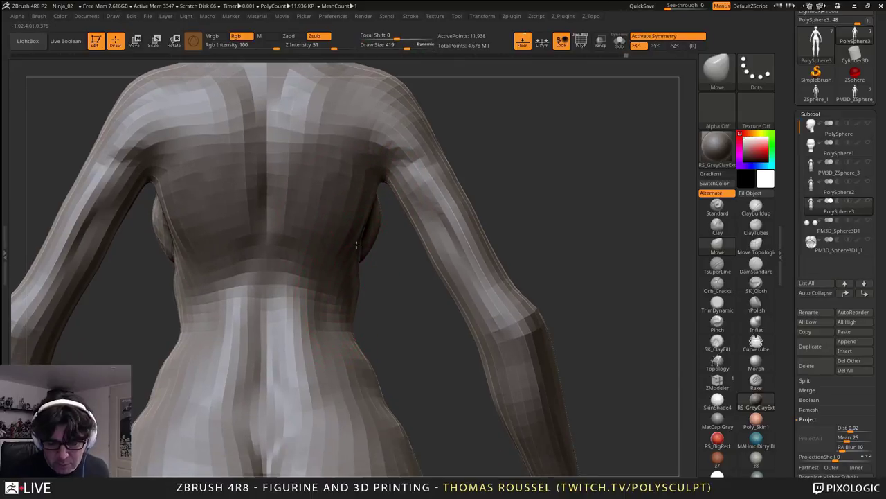
shift+drag(335, 258, 324, 256)
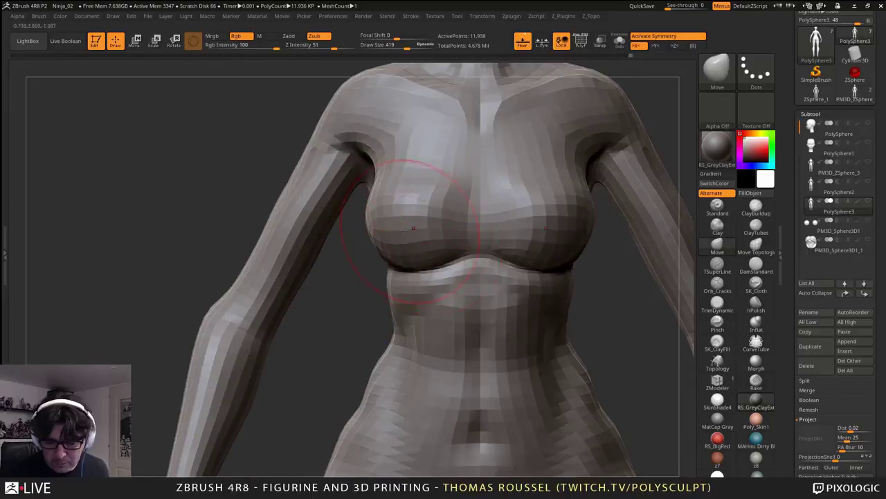
- Reshape the lower breast volume and the flank below it with Move from the front and three-quarter view
drag(413, 227, 409, 208)
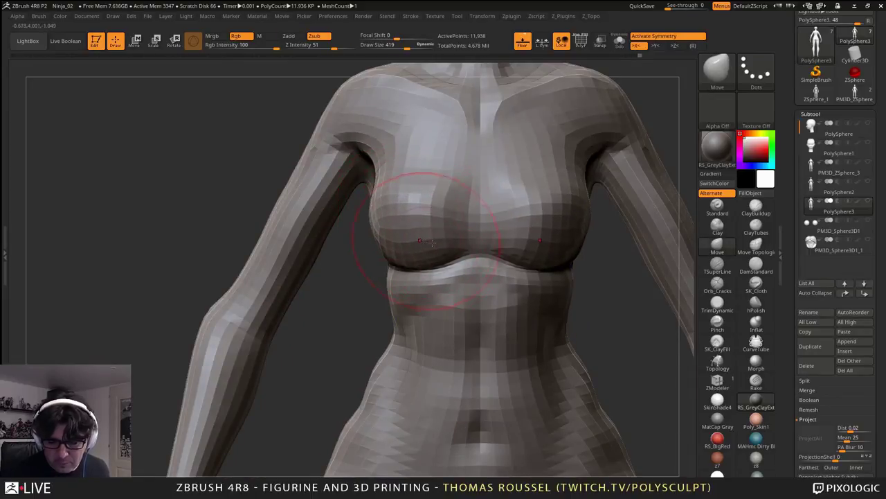
alt+right_drag(459, 262, 398, 296)
mouse_move(399, 297)
mouse_down()
mouse_move(407, 294)
mouse_move(361, 292)
mouse_up()
right_drag(412, 283, 478, 275)
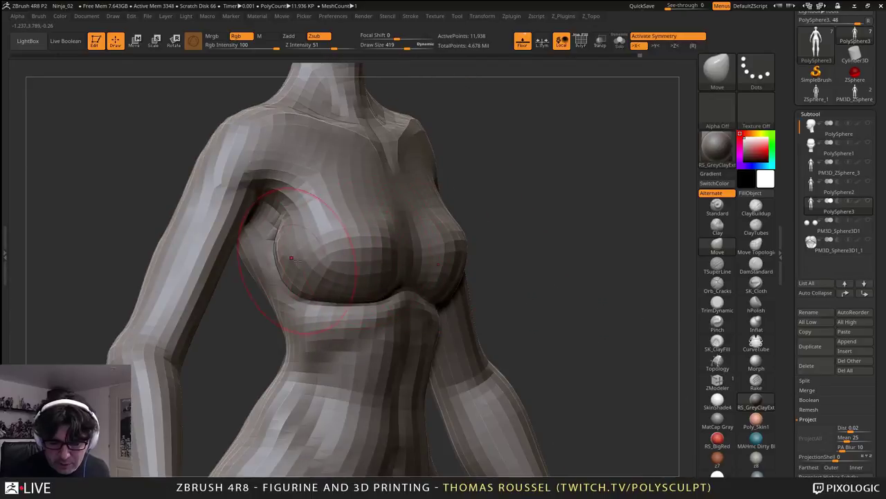
- Reduce the Move size to 206 and refine the outer and lower contour of the breast from several angles
mouse_move(291, 257)
right_down()
mouse_move(368, 277)
mouse_move(409, 277)
right_up()
key(s)
drag(365, 278, 356, 278)
right_drag(335, 279, 392, 279)
mouse_move(354, 311)
right_down()
mouse_move(326, 289)
mouse_move(272, 276)
right_up()
key(s)
drag(303, 279, 306, 291)
shift+right_drag(401, 326, 332, 315)
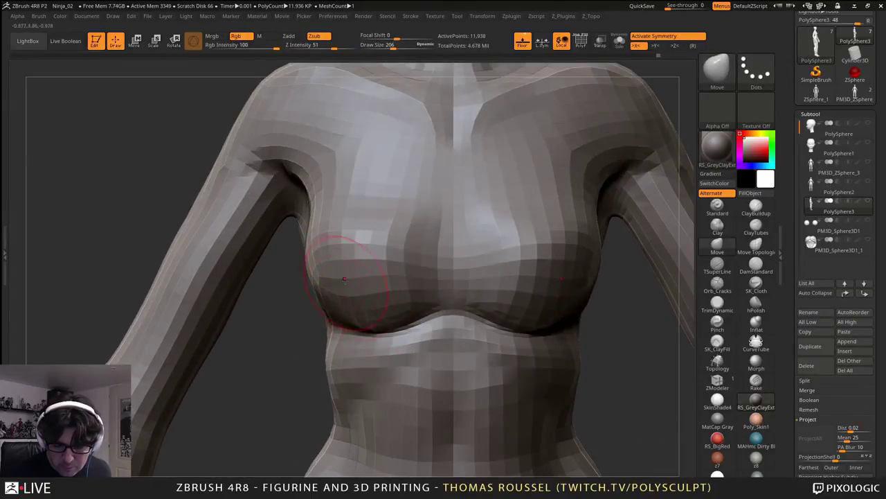
- Set the Move size to 329 and adjust the chest beside the armpit and the breast's front profile
key(s)
mouse_move(338, 210)
mouse_down()
mouse_move(347, 211)
mouse_move(332, 192)
mouse_up()
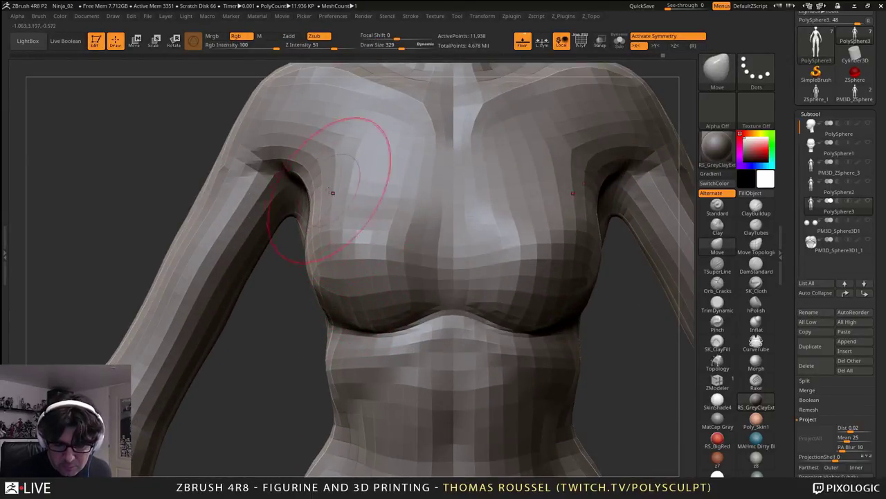
mouse_move(376, 202)
right_down()
mouse_move(345, 208)
mouse_move(384, 189)
right_up()
drag(345, 188, 338, 194)
right_drag(415, 249, 390, 259)
drag(392, 274, 396, 272)
key(shift)
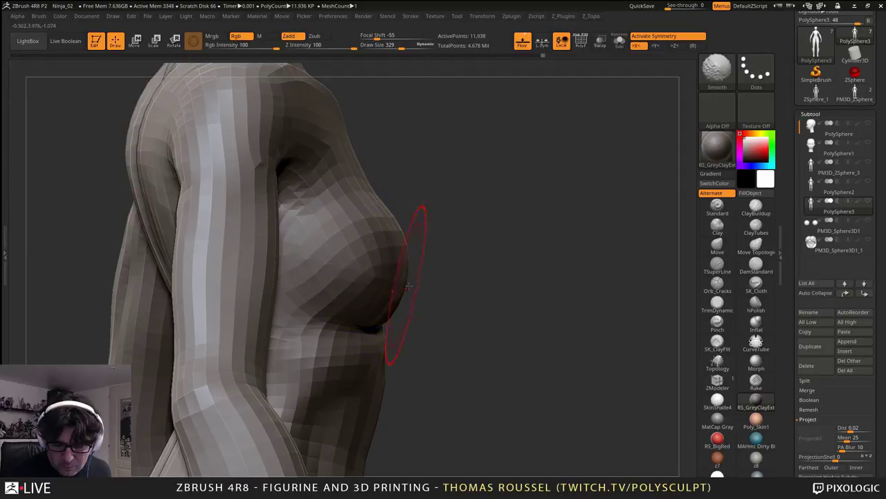
- Refine the side contour of the waist below the breasts with Move from the front
right_drag(405, 277, 357, 263)
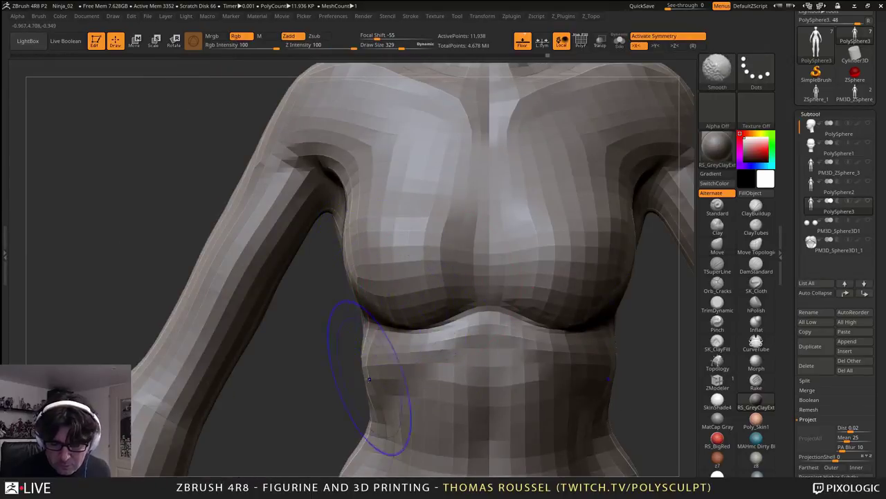
drag(372, 372, 385, 372)
alt+right_drag(385, 372, 335, 326)
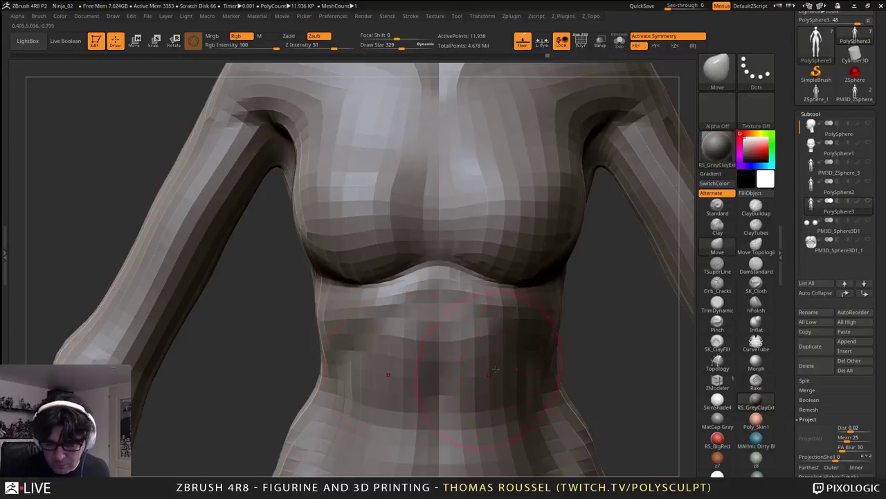
drag(557, 338, 547, 340)
- Check the whole figure's proportions at the next higher subdivision level
alt+right_drag(551, 347, 447, 235)
ctrl+right_drag(457, 192, 448, 290)
key(ctrl+d)
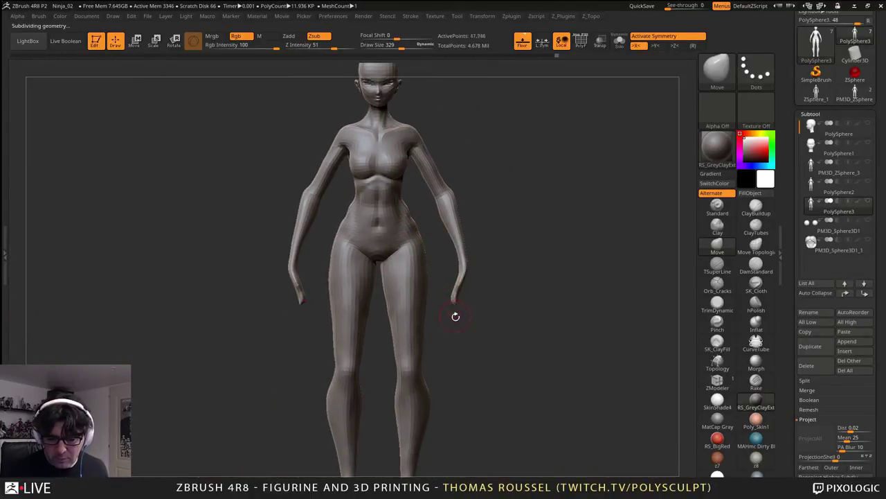
right_drag(452, 327, 457, 194)
mouse_move(457, 194)
alt+right_down()
mouse_move(430, 276)
mouse_move(406, 291)
mouse_move(460, 261)
mouse_move(432, 272)
mouse_move(454, 239)
mouse_move(441, 226)
alt+right_up()
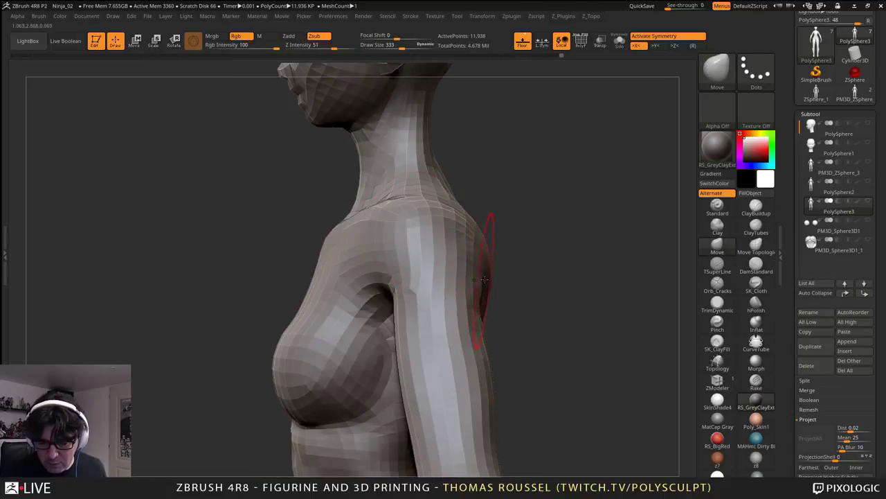
- Adjust the back of the neck beneath the skull with Move from the side
right_drag(482, 277, 452, 289)
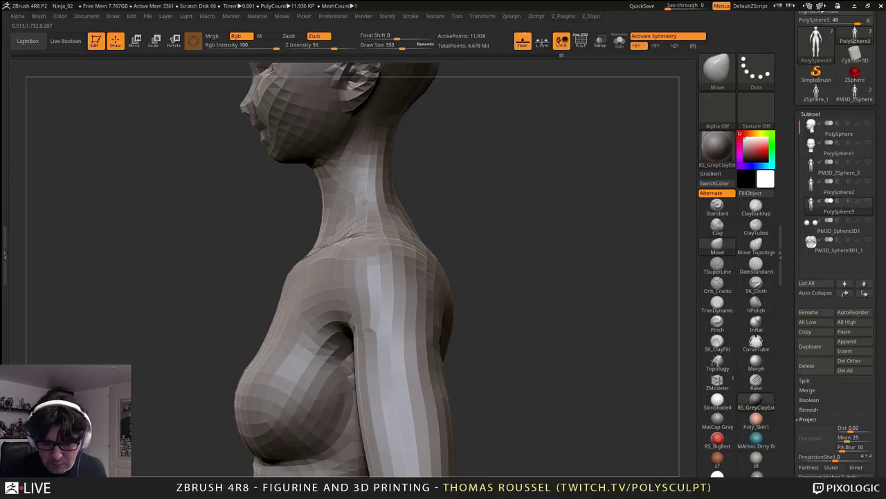
drag(376, 155, 374, 156)
mouse_move(408, 211)
right_down()
mouse_move(391, 234)
mouse_move(369, 238)
mouse_move(415, 246)
right_up()
right_drag(281, 298, 301, 317)
right_drag(344, 296, 396, 303)
- Adjust the outer contour of the upper thigh below the hip with Move from the front
alt+right_drag(396, 415, 415, 305)
alt+right_drag(426, 339, 442, 200)
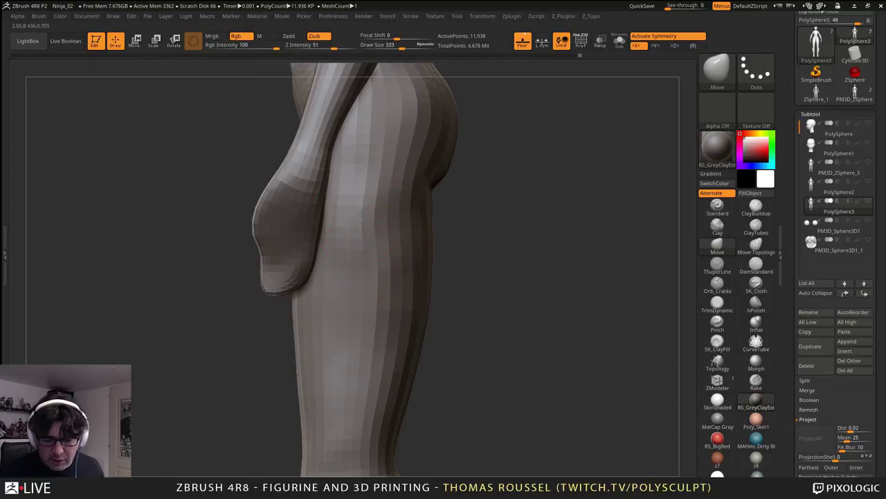
mouse_move(374, 257)
right_down()
mouse_move(431, 263)
mouse_move(428, 272)
right_up()
drag(417, 174, 421, 181)
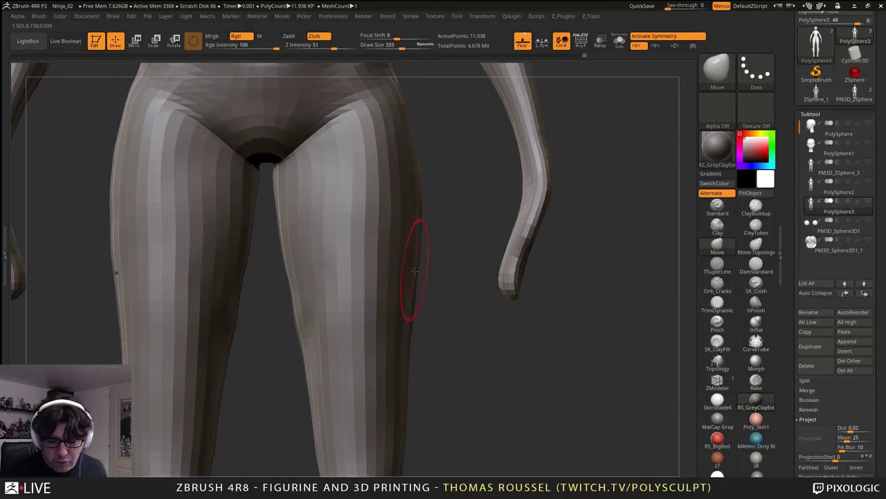
alt+right_drag(413, 278, 459, 277)
- Bring the inner thighs closer together below the crotch and refine the thigh contours with Move
right_drag(326, 237, 325, 280)
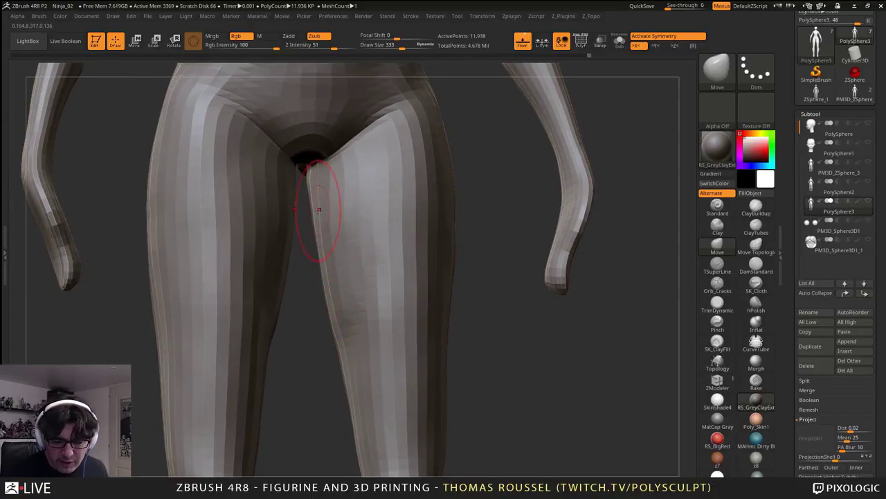
right_drag(316, 187, 313, 185)
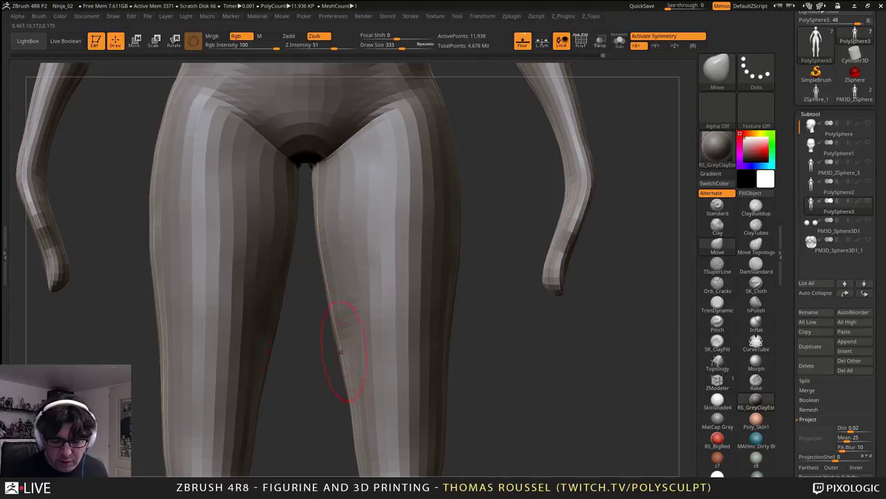
right_drag(344, 275, 343, 218)
alt+drag(356, 324, 352, 329)
mouse_move(352, 330)
right_down()
mouse_move(367, 326)
mouse_move(351, 388)
right_up()
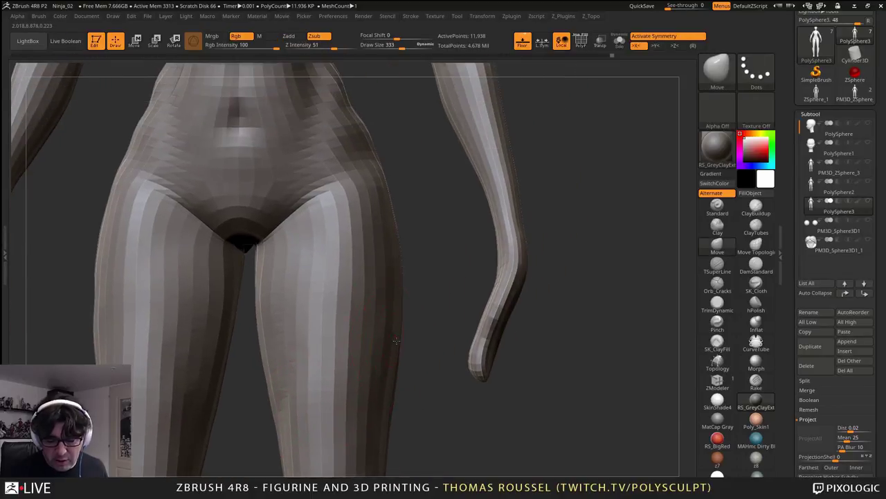
right_drag(396, 340, 409, 255)
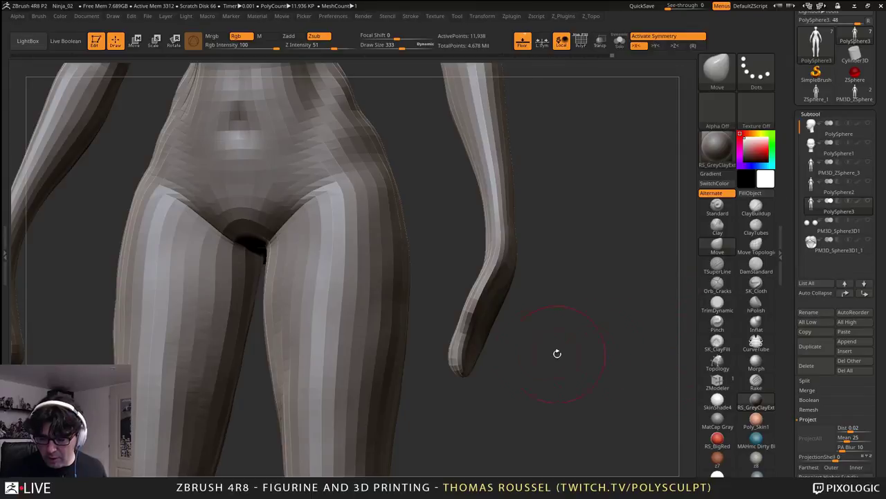
- Raise the body back to its highest subdivision level with the face framed from the front
mouse_move(558, 353)
right_down()
mouse_move(566, 295)
mouse_move(498, 313)
mouse_move(495, 379)
mouse_move(459, 404)
mouse_move(461, 423)
right_up()
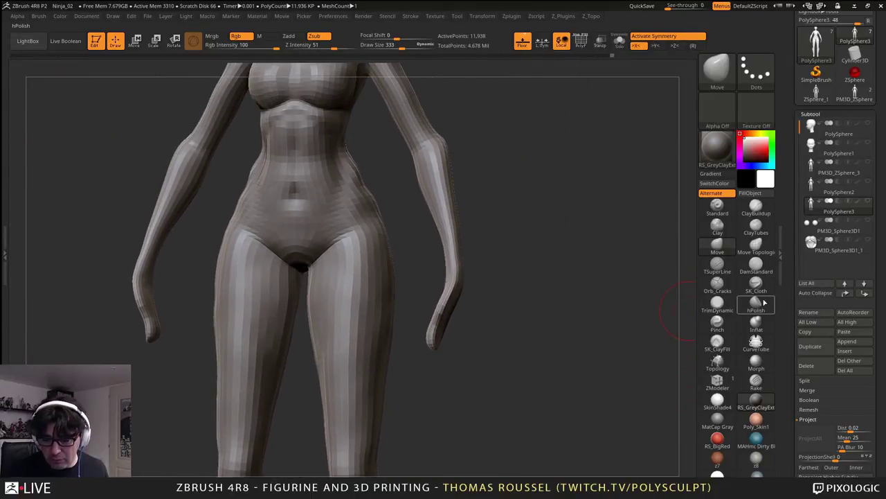
alt+right_drag(473, 289, 500, 460)
alt+right_drag(433, 225, 454, 371)
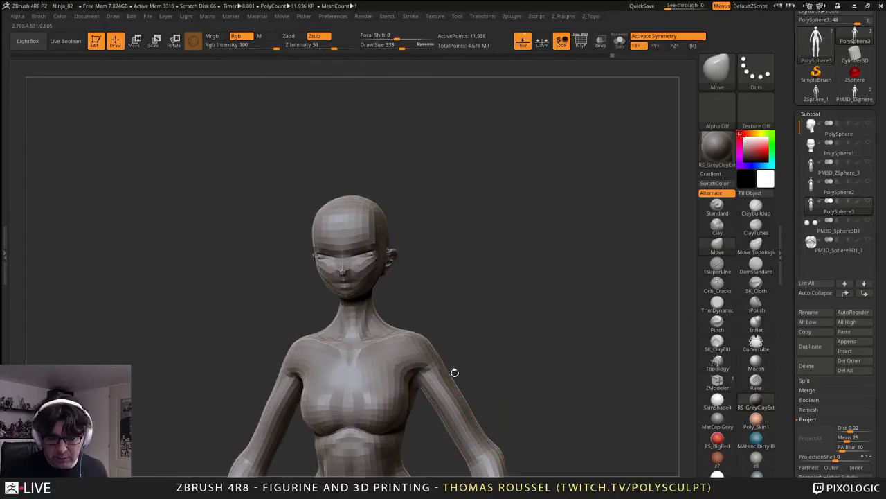
ctrl+right_drag(426, 325, 451, 305)
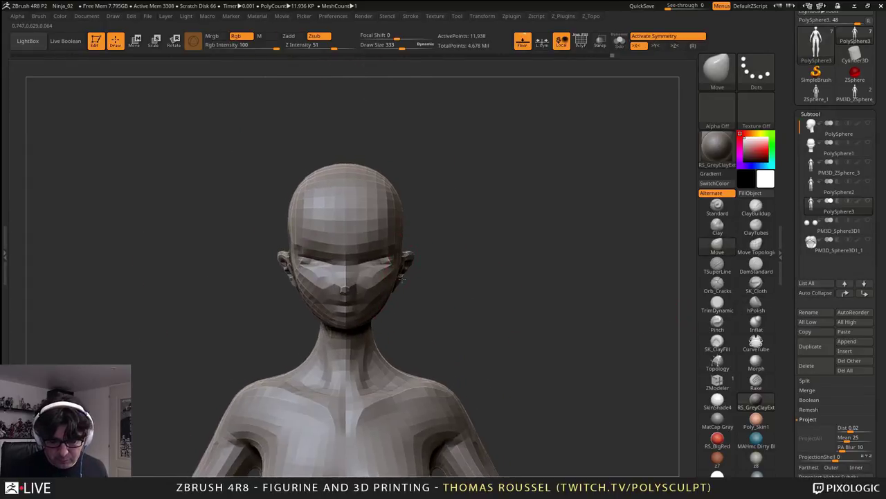
ctrl+right_drag(451, 339, 436, 305)
key(d)
key(d)
key(d)
key(d)
- Reduce the brush size to 33 and smooth the seam between the lips
key(s)
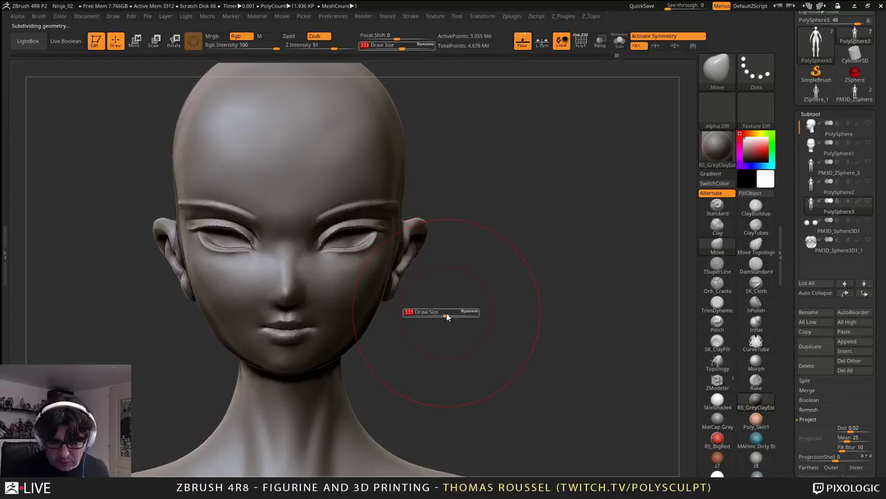
drag(447, 316, 425, 316)
alt+right_drag(384, 292, 395, 290)
alt+right_drag(339, 313, 504, 276)
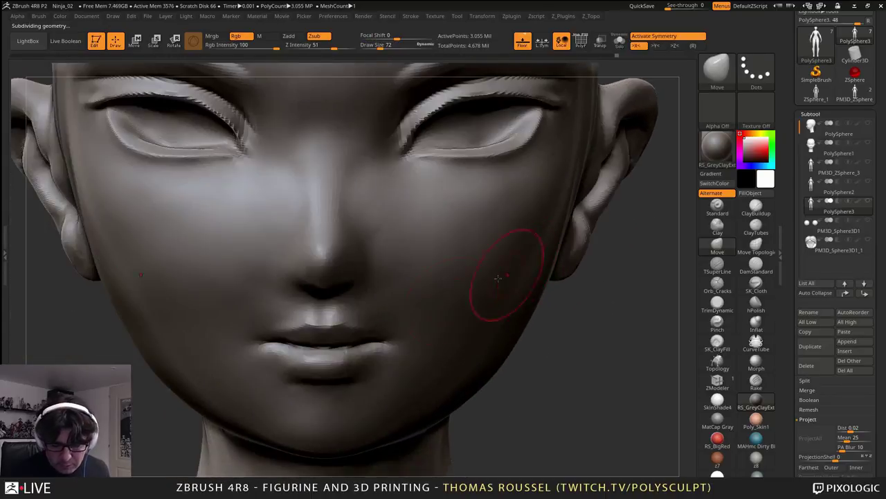
ctrl+right_drag(398, 343, 407, 344)
key(s)
drag(407, 343, 400, 342)
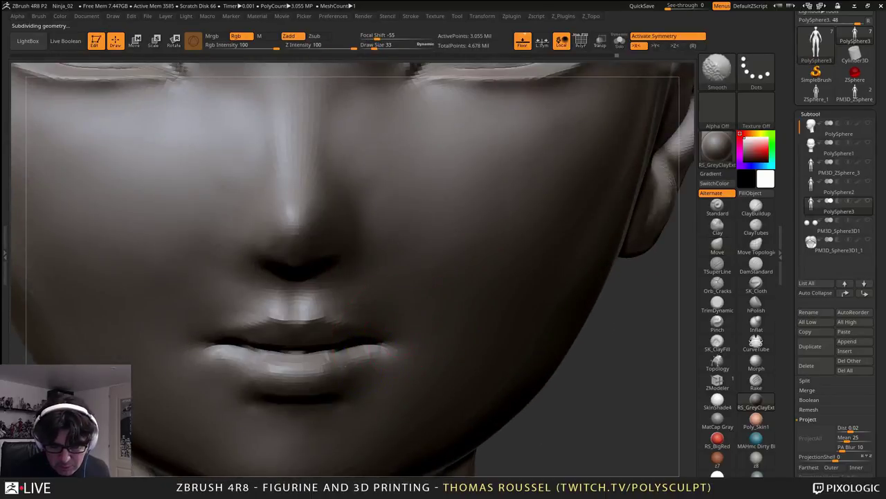
shift+drag(301, 340, 333, 342)
- Smooth the jagged ridges of the upper eyelid and brow
alt+right_drag(304, 277, 207, 464)
shift+drag(388, 273, 491, 278)
shift+drag(311, 218, 354, 191)
- Carve the crease along the upper eyelid out to its outer corner with DamStandard
mouse_move(497, 202)
right_down()
mouse_move(437, 244)
mouse_move(529, 251)
mouse_move(532, 259)
mouse_move(489, 282)
mouse_move(475, 277)
mouse_move(439, 389)
mouse_move(425, 335)
mouse_move(449, 346)
mouse_move(498, 345)
mouse_move(571, 329)
right_up()
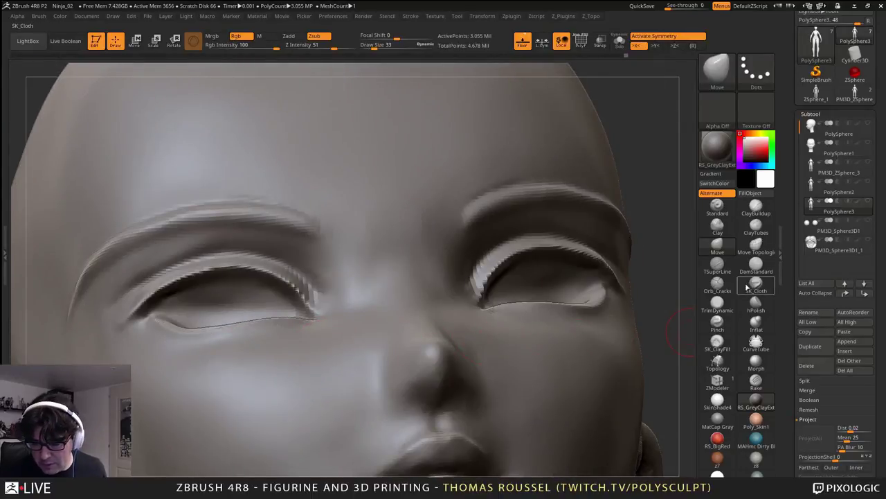
click(757, 264)
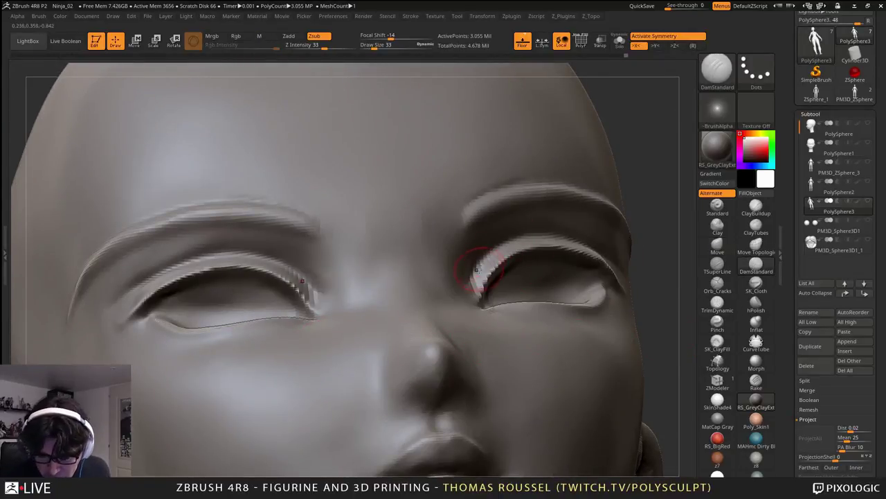
right_drag(532, 233, 479, 258)
mouse_move(478, 259)
mouse_down()
mouse_move(527, 237)
mouse_move(585, 231)
mouse_move(647, 247)
mouse_up()
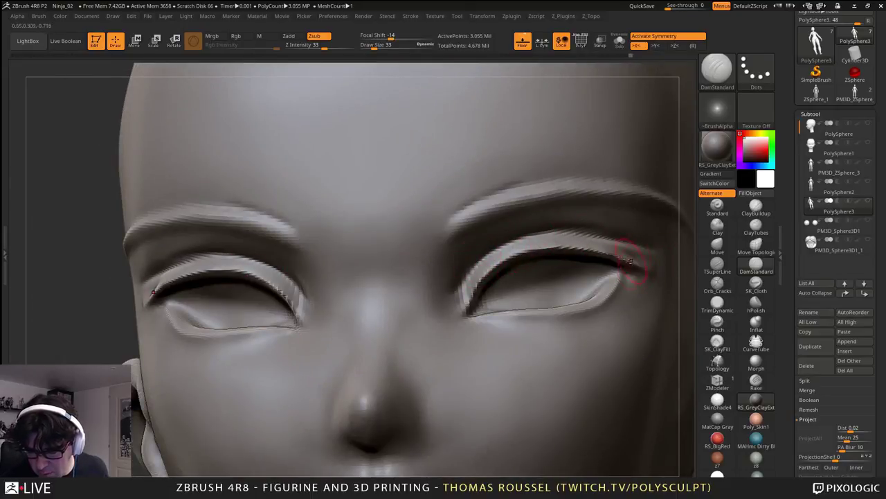
- Smooth the area beneath the inner eye corner at a low subdivision level, and return to the highest level
mouse_move(482, 274)
right_down()
mouse_move(474, 319)
mouse_move(506, 331)
mouse_move(509, 345)
mouse_move(471, 308)
right_up()
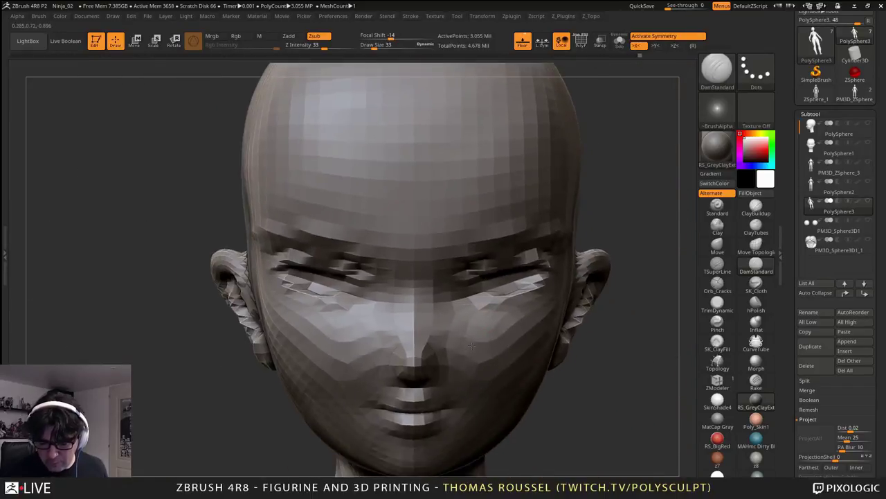
shift+drag(457, 309, 456, 311)
mouse_move(465, 312)
right_down()
mouse_move(430, 335)
mouse_move(413, 240)
right_up()
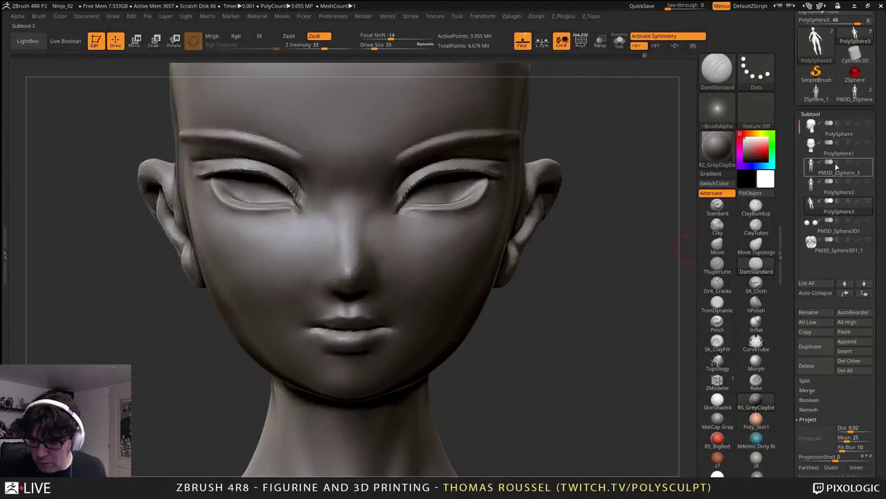
- Make the eyeball subtool PM3D_Sphere3D1 visible while keeping the body subtool PolySphere3 active
click(836, 226)
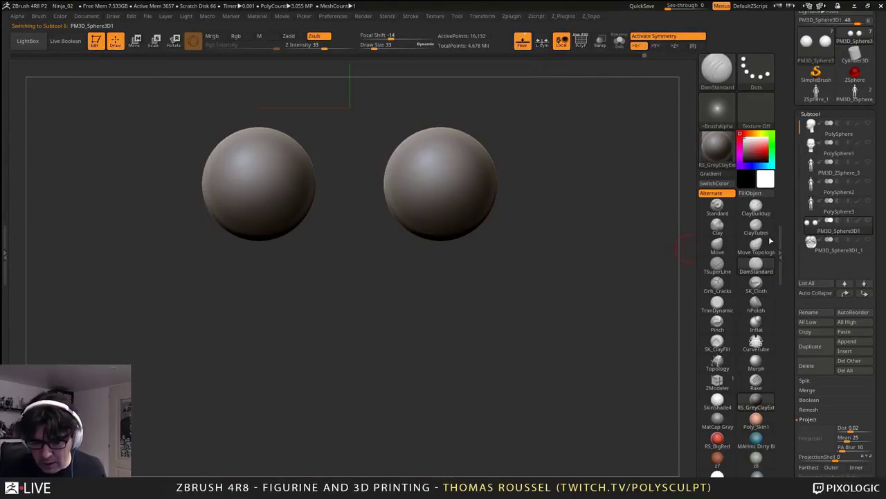
click(862, 209)
click(869, 220)
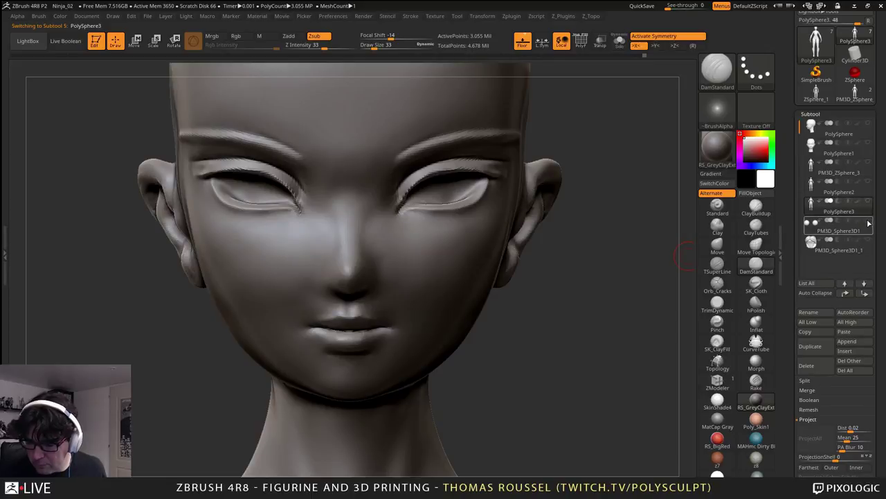
right_drag(505, 308, 410, 374)
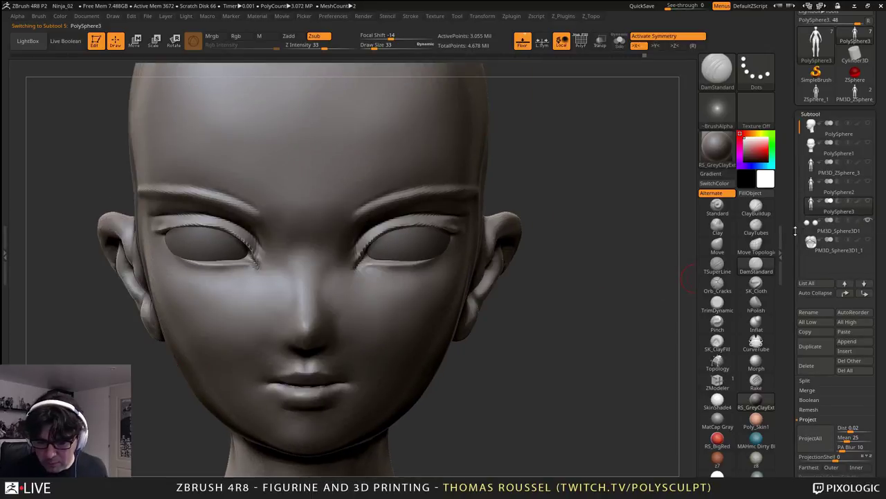
click(800, 227)
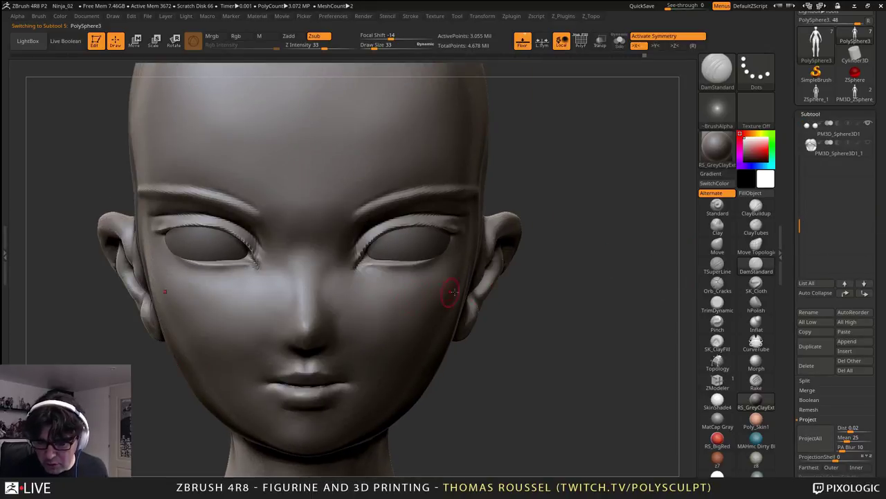
- Make the body subtool PolySphere3 visible together with the eyeballs PM3D_Sphere3D1, and set the body as the active subtool
click(836, 128)
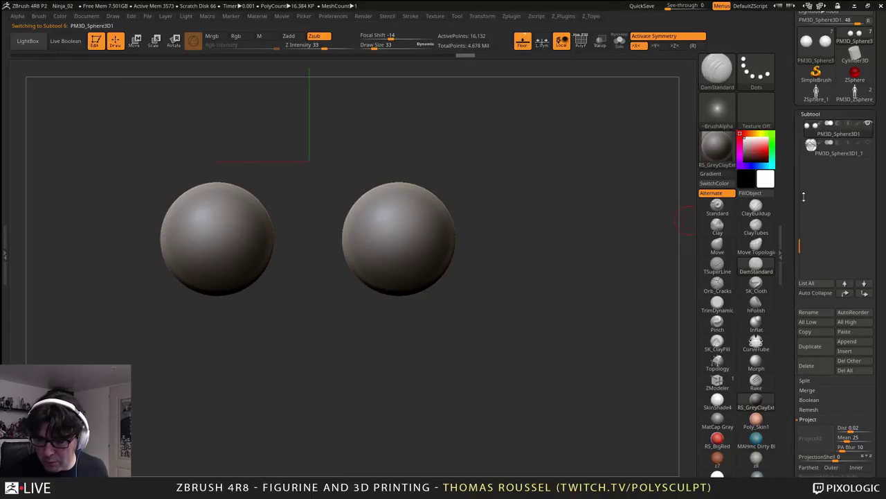
scroll(834, 235, up, 2)
scroll(798, 291, down, 2)
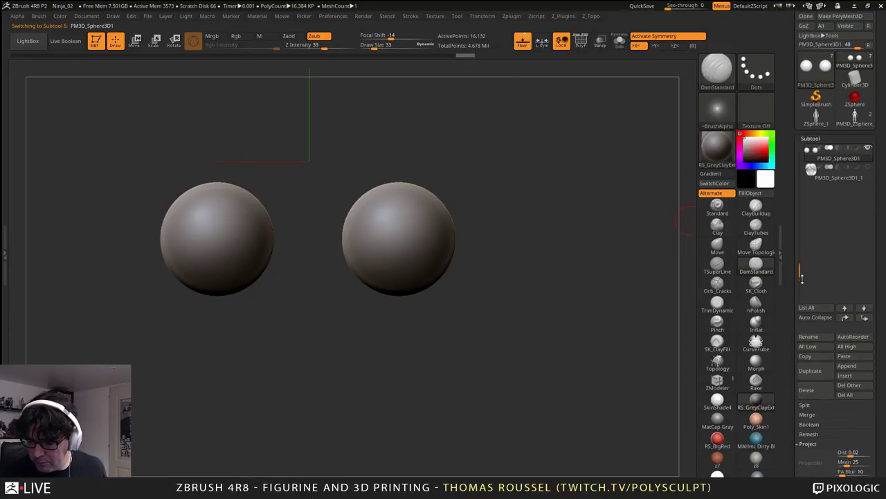
scroll(871, 181, up, 2)
click(868, 173)
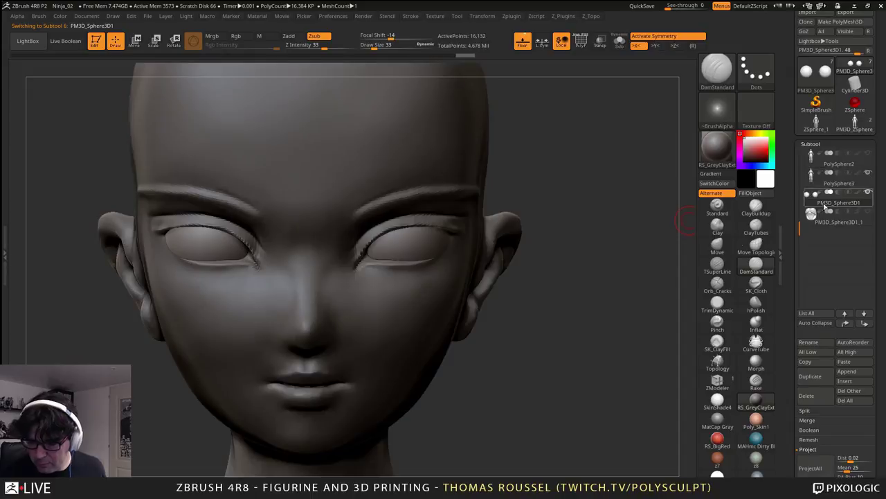
alt+drag(540, 303, 561, 274)
click(811, 177)
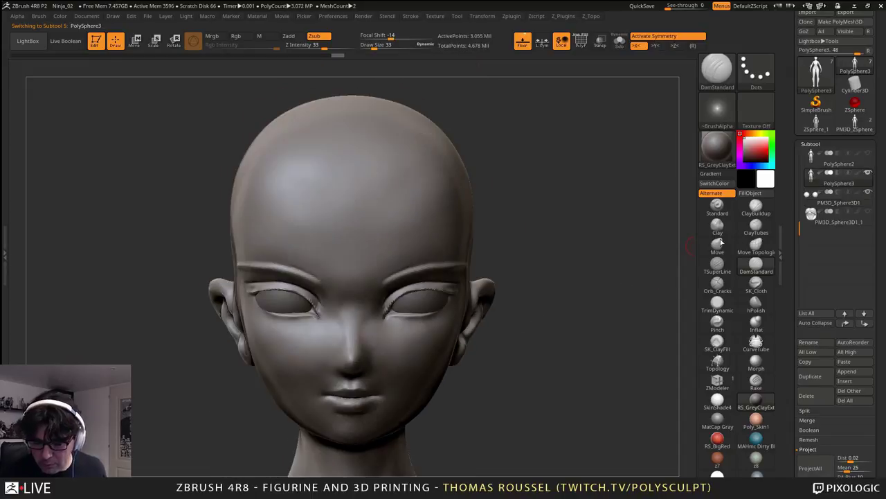
- Save the project as a new version named Ninja_03
alt+drag(535, 310, 498, 336)
drag(884, 67, 884, 106)
key(ctrl+s)
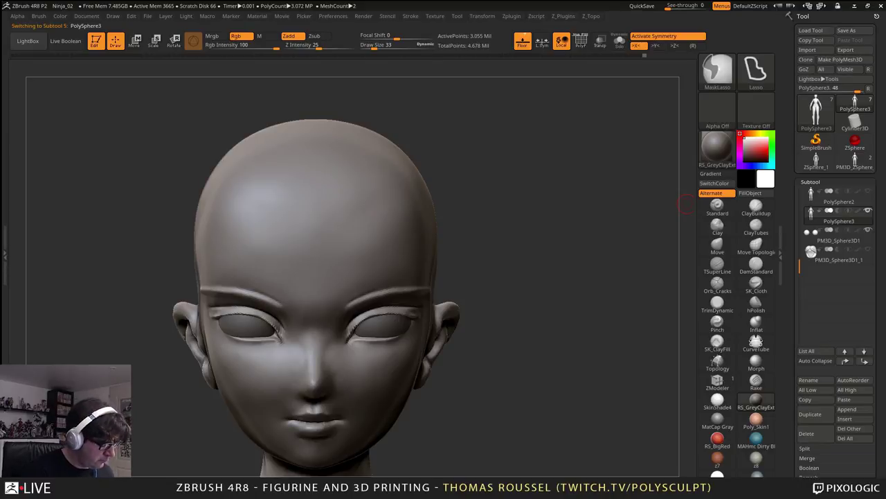
key(ctrl+s)
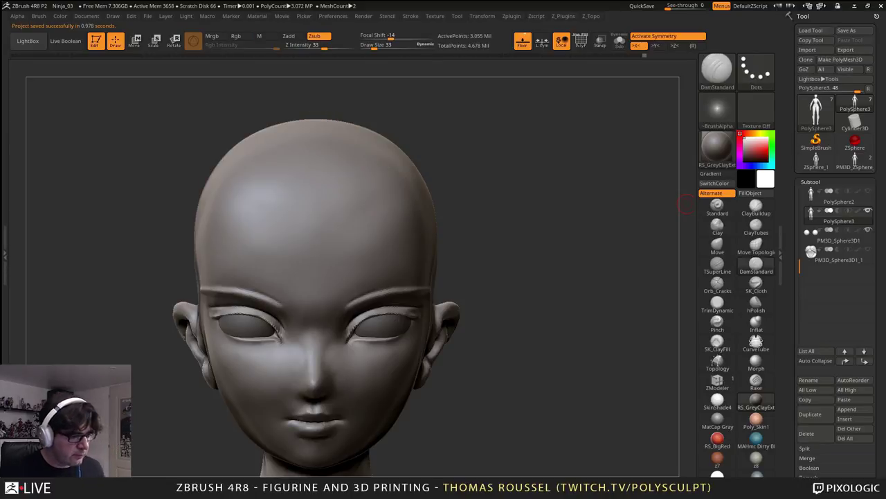
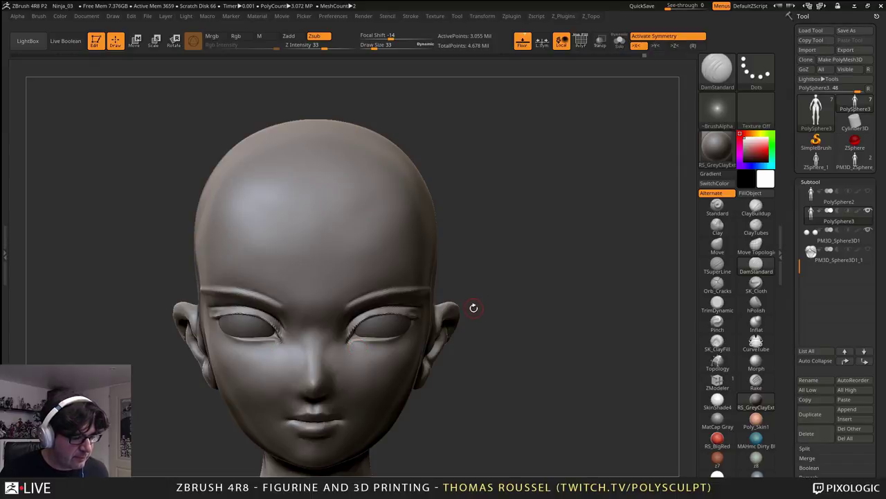
- Select the eyeball subtool PM3D_Sphere3D1 and nudge the eyeballs within their sockets using the Move gizmo
mouse_move(464, 312)
mouse_down()
mouse_move(453, 253)
mouse_move(450, 311)
mouse_up()
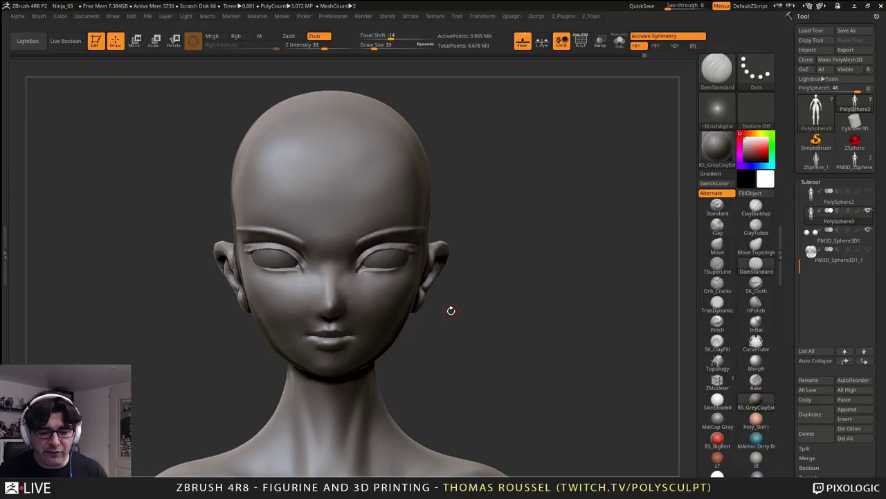
mouse_move(457, 287)
alt+mouse_down()
mouse_move(480, 306)
mouse_move(481, 289)
mouse_move(547, 298)
alt+mouse_up()
alt+click(450, 177)
alt+drag(621, 241, 652, 243)
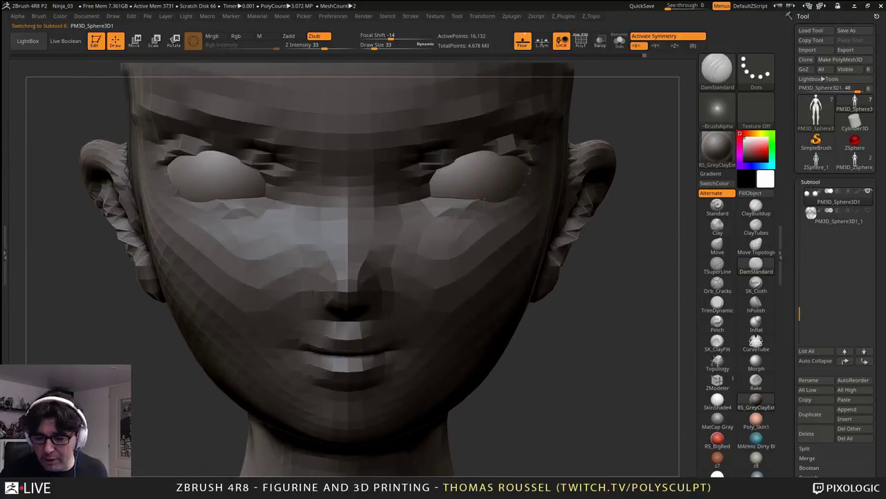
click(135, 40)
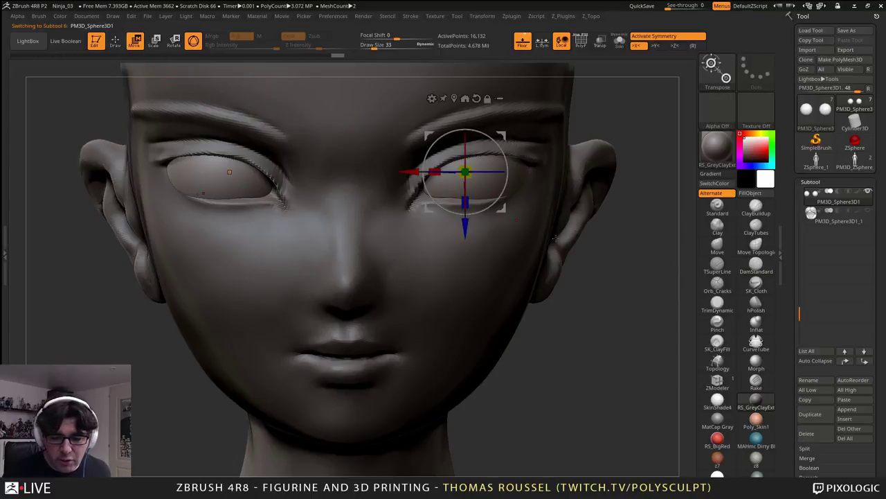
drag(464, 172, 414, 173)
shift+right_drag(516, 223, 437, 222)
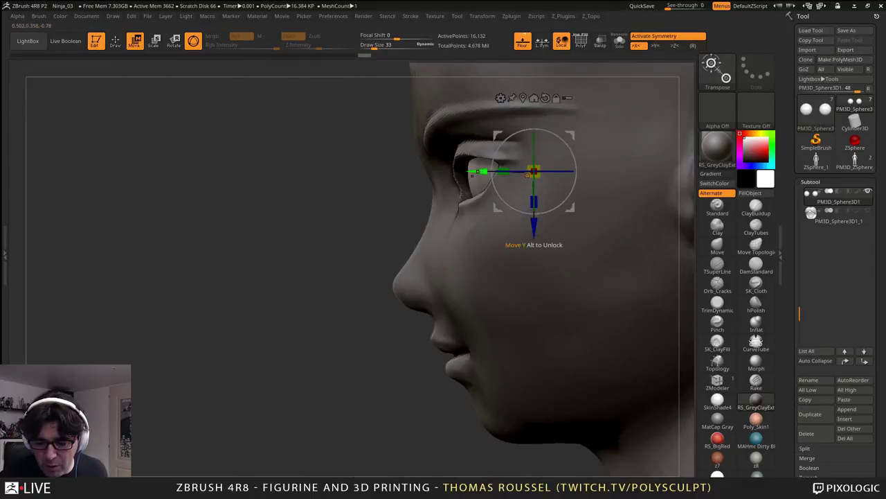
drag(478, 172, 473, 172)
- Return to the body subtool PolySphere3 without converting the eyeballs' subdivision levels, and lower the body by two subdivision levels
shift+right_drag(464, 216, 578, 210)
ctrl+right_drag(551, 332, 492, 168)
mouse_move(527, 364)
ctrl+right_down()
mouse_move(518, 292)
mouse_move(526, 342)
mouse_move(516, 371)
ctrl+right_up()
alt+right_drag(654, 443, 516, 326)
alt+right_drag(539, 367, 512, 316)
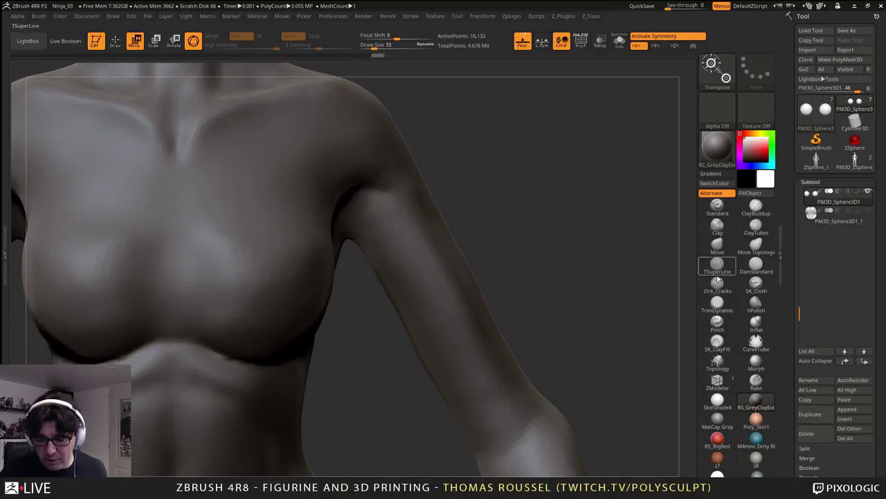
key(d)
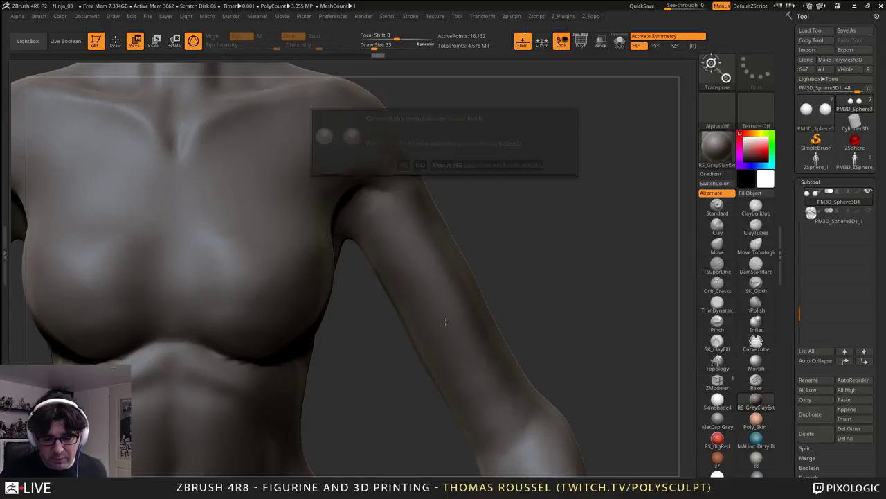
click(420, 167)
alt+click(434, 254)
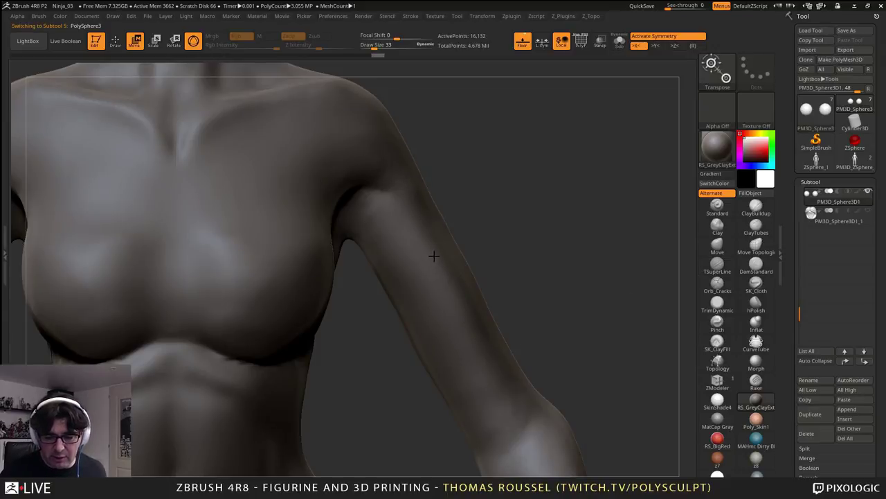
key(shift+d)
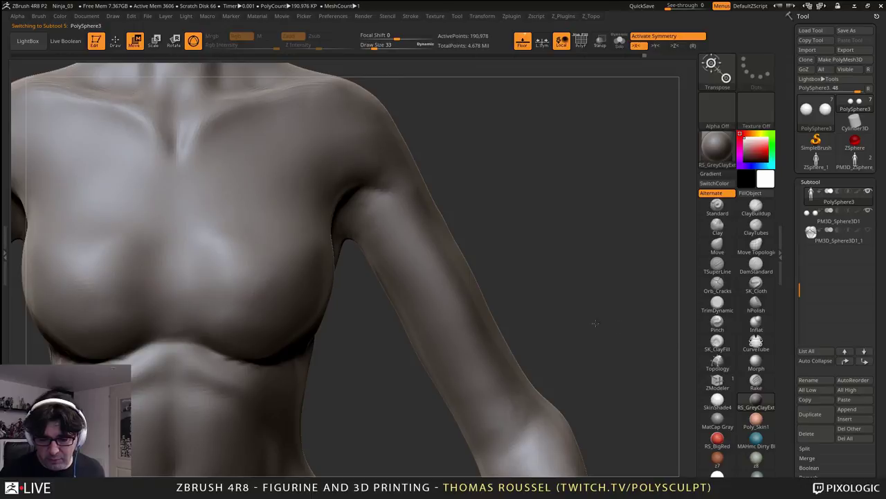
- Carve a muscle groove from the armpit down the outer upper arm with DamStandard at Draw Size 72, and smooth it
alt+drag(593, 323, 540, 307)
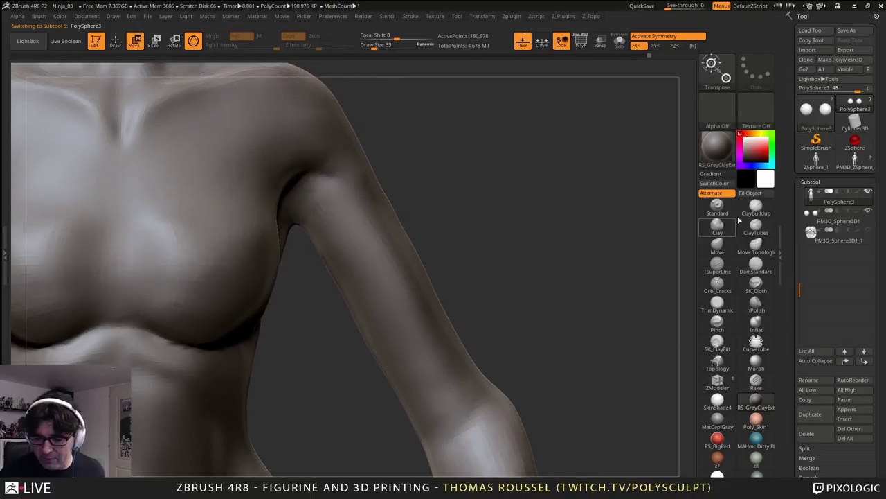
click(754, 265)
key(s)
drag(342, 180, 306, 176)
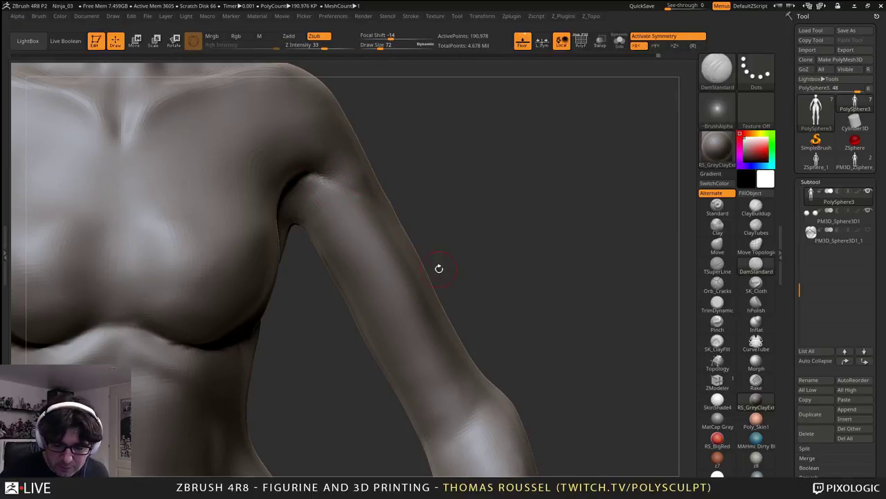
mouse_move(437, 267)
mouse_down()
mouse_move(411, 180)
mouse_move(381, 138)
mouse_move(362, 148)
mouse_move(429, 283)
mouse_up()
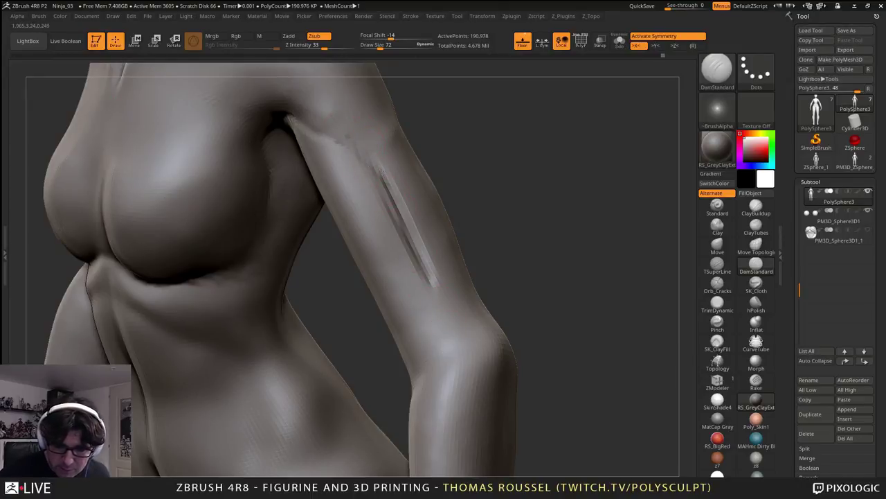
mouse_move(336, 143)
mouse_down()
mouse_move(412, 207)
mouse_move(435, 287)
mouse_up()
mouse_move(346, 139)
shift+mouse_down()
mouse_move(421, 251)
mouse_move(434, 294)
mouse_move(387, 208)
mouse_move(444, 321)
shift+mouse_up()
- Carve the inner elbow crease and the grooves around the back of the elbow and down the forearm with DamStandard
mouse_move(554, 312)
mouse_down()
mouse_move(482, 328)
mouse_move(493, 244)
mouse_move(478, 242)
mouse_up()
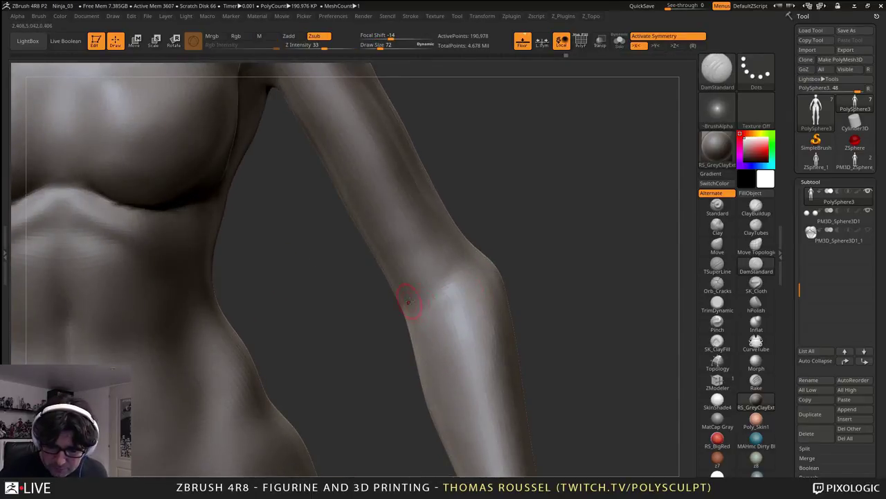
mouse_move(420, 295)
mouse_down()
mouse_move(463, 266)
mouse_move(403, 304)
mouse_move(463, 253)
mouse_move(432, 290)
mouse_move(457, 261)
mouse_up()
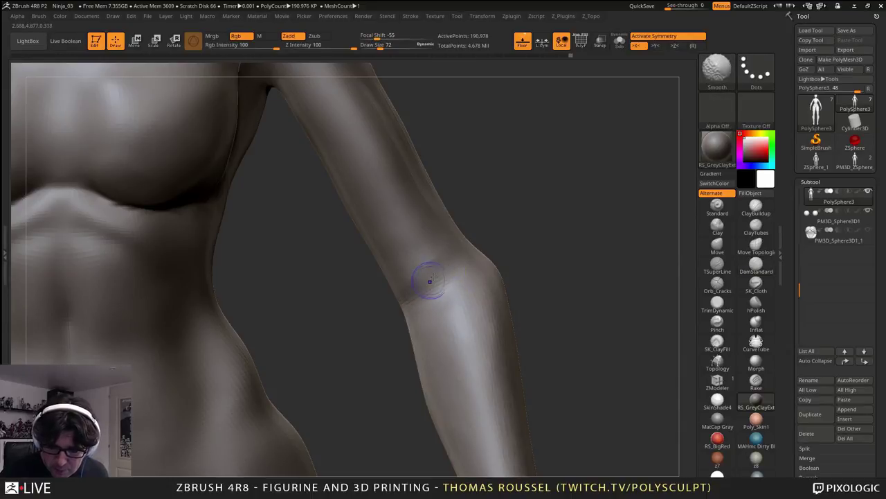
drag(554, 277, 471, 269)
mouse_move(458, 266)
right_down()
mouse_move(509, 271)
mouse_move(451, 263)
right_up()
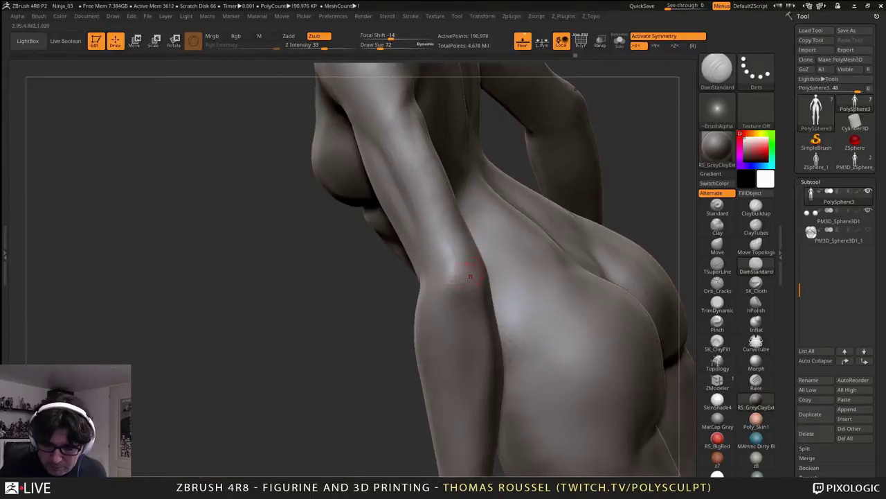
right_drag(448, 316, 458, 257)
mouse_move(460, 255)
mouse_down()
mouse_move(485, 325)
mouse_move(477, 359)
mouse_up()
right_drag(478, 359, 482, 324)
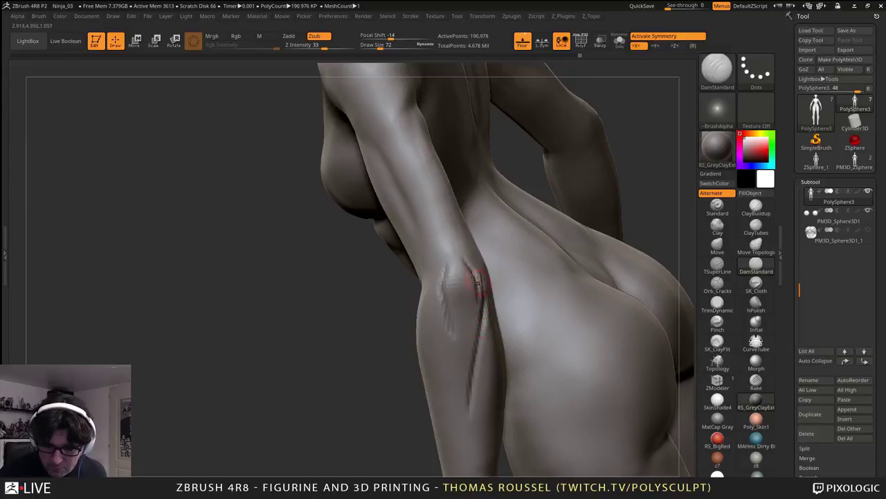
mouse_move(459, 240)
right_down()
mouse_move(475, 315)
mouse_move(443, 312)
right_up()
- Build up the volume over the elbow with ClayBuildup at Draw Size 116
click(754, 209)
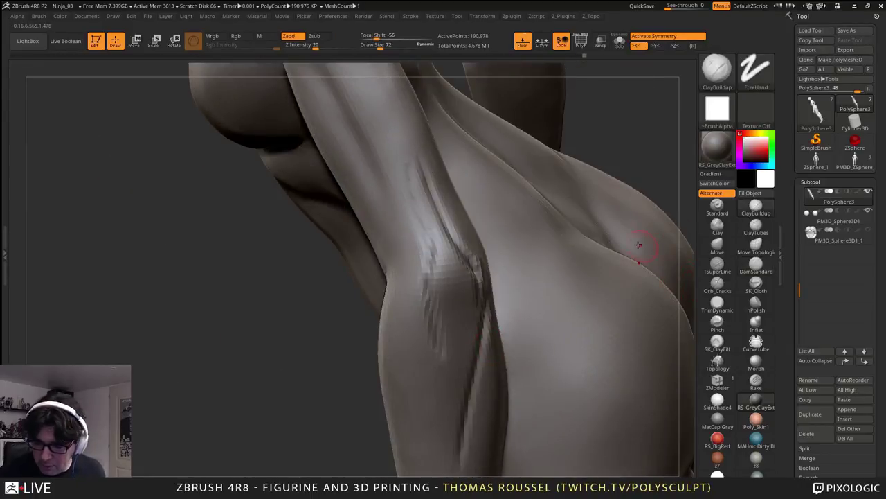
key(s)
drag(641, 227, 633, 225)
right_drag(526, 213, 557, 208)
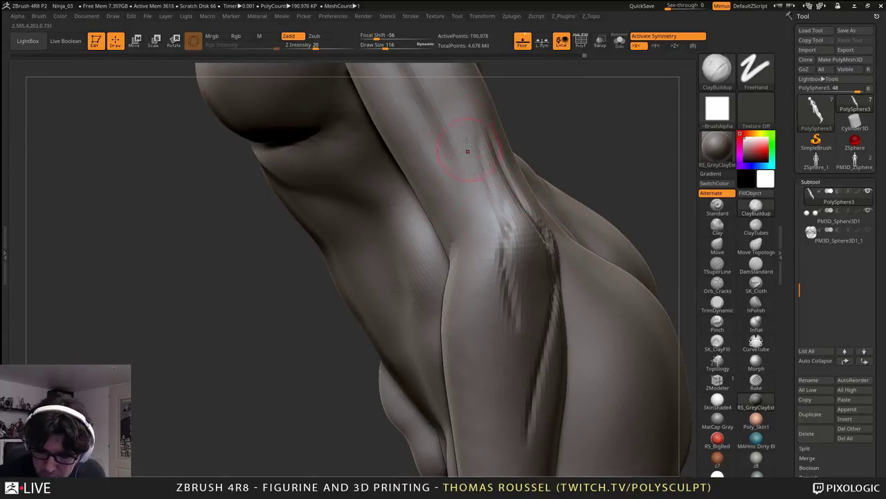
mouse_move(489, 220)
mouse_down()
mouse_move(465, 166)
mouse_move(495, 206)
mouse_move(514, 313)
mouse_up()
drag(502, 218, 541, 272)
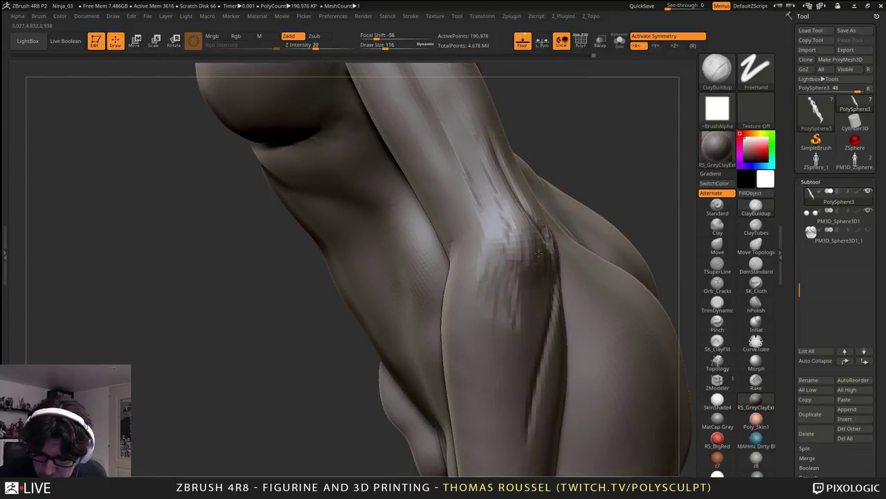
- Fill out the forearm below the elbow and the back of the upper arm with ClayBuildup strokes
right_drag(547, 271, 515, 271)
mouse_move(548, 234)
mouse_down()
mouse_move(556, 262)
mouse_move(540, 382)
mouse_up()
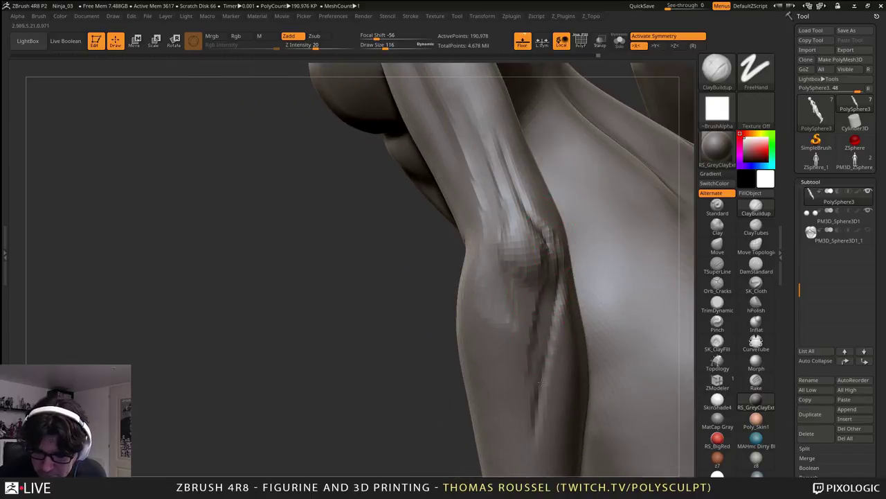
drag(525, 284, 536, 367)
drag(534, 290, 537, 428)
drag(542, 292, 540, 350)
right_drag(538, 380, 547, 317)
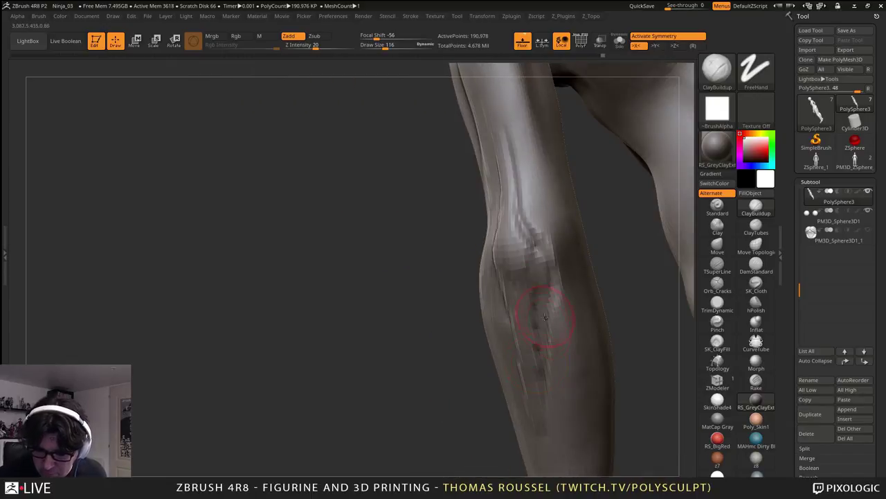
mouse_move(541, 252)
mouse_down()
mouse_move(516, 117)
mouse_move(550, 249)
mouse_move(551, 221)
mouse_move(518, 102)
mouse_up()
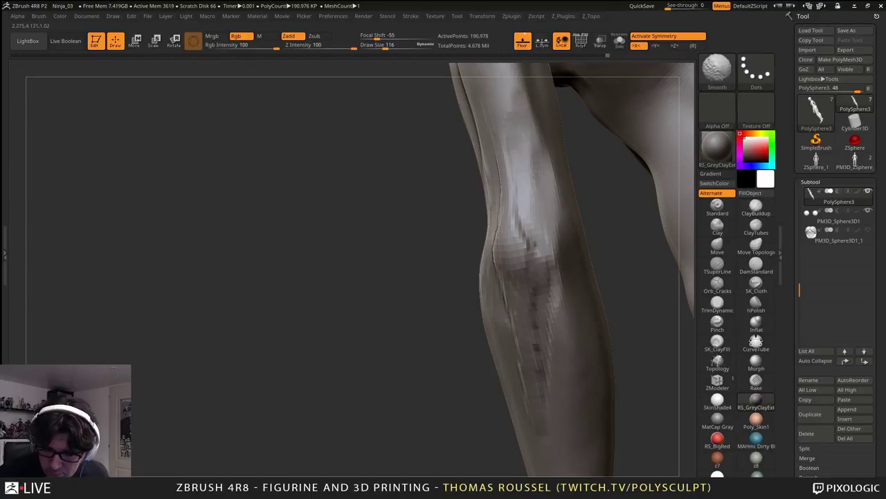
- Smooth the clay strokes and carved grooves along the upper arm, elbow and forearm
mouse_move(527, 154)
shift+mouse_down()
mouse_move(509, 277)
mouse_move(532, 402)
shift+mouse_up()
right_drag(532, 403, 596, 332)
shift+drag(536, 286, 491, 159)
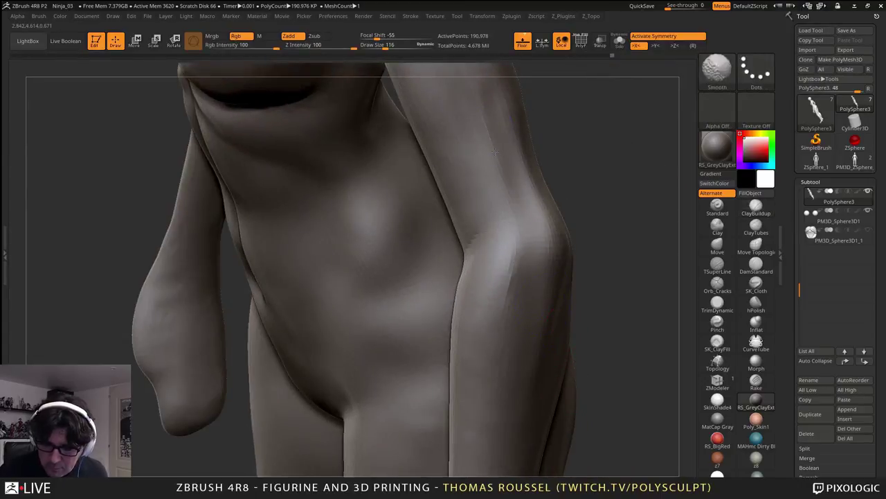
alt+right_drag(491, 168, 509, 281)
shift+drag(512, 358, 522, 335)
right_drag(484, 339, 528, 344)
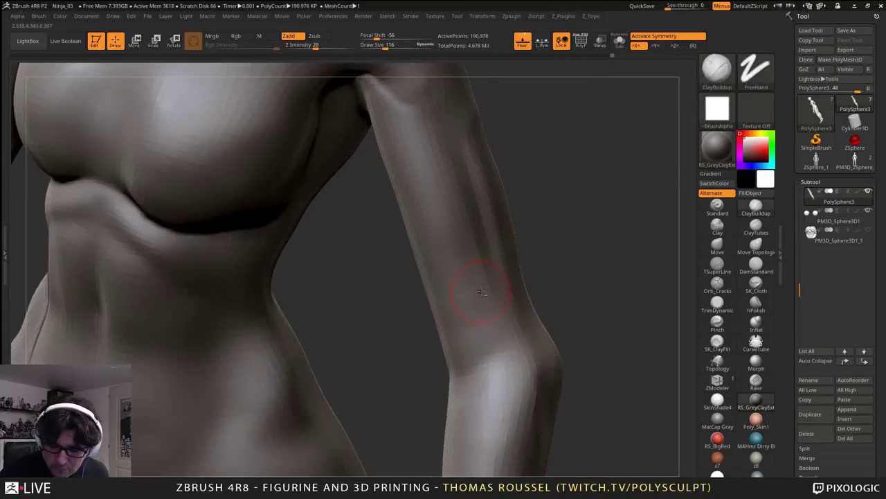
- Build up the lower biceps toward the inner elbow with ClayBuildup, and smooth the new strokes
drag(484, 303, 461, 363)
right_drag(460, 364, 457, 316)
mouse_move(410, 281)
mouse_down()
mouse_move(437, 363)
mouse_move(411, 347)
mouse_move(447, 364)
mouse_up()
drag(430, 315, 459, 368)
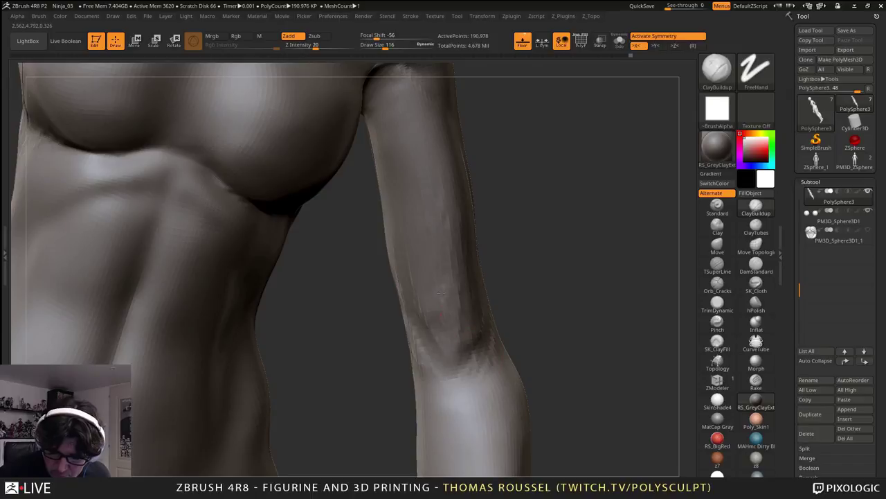
key(shift)
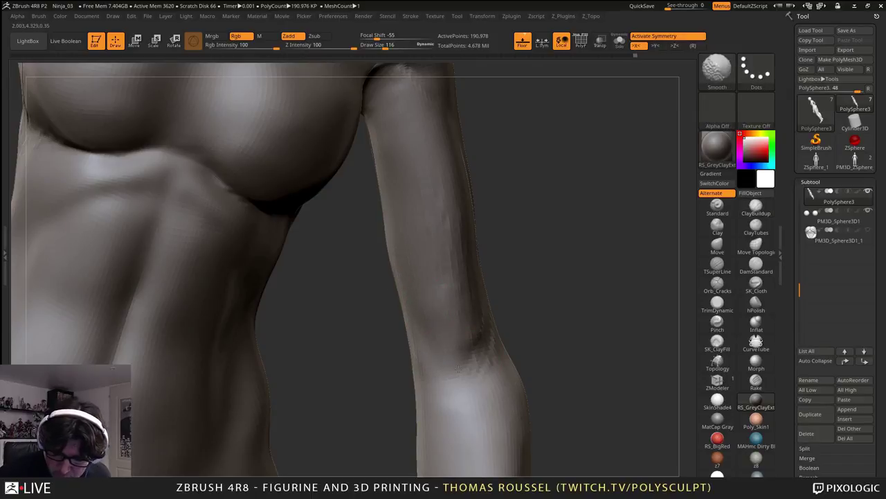
shift+drag(458, 369, 489, 339)
right_drag(516, 345, 479, 351)
shift+drag(478, 350, 500, 368)
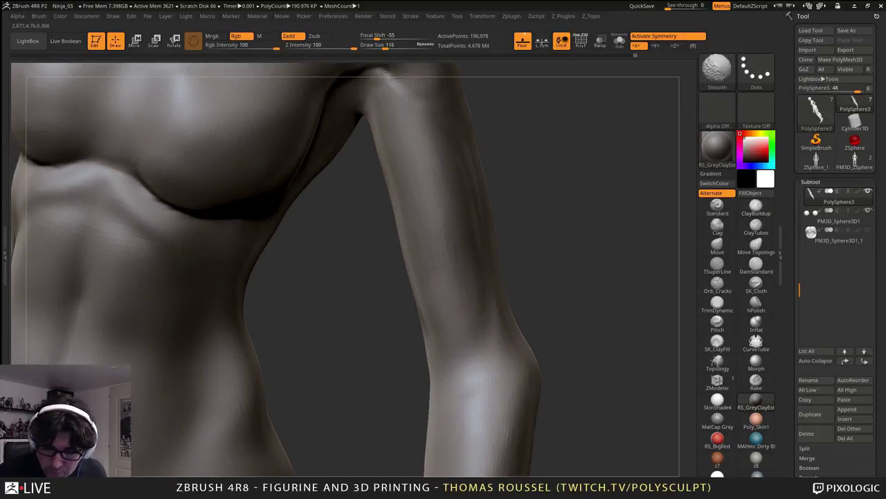
- Switch the material to Poly_Skin1 and check the torso and arm from an angle
mouse_move(389, 371)
alt+mouse_down()
mouse_move(513, 281)
mouse_move(445, 248)
mouse_move(493, 235)
mouse_move(454, 299)
alt+mouse_up()
click(756, 420)
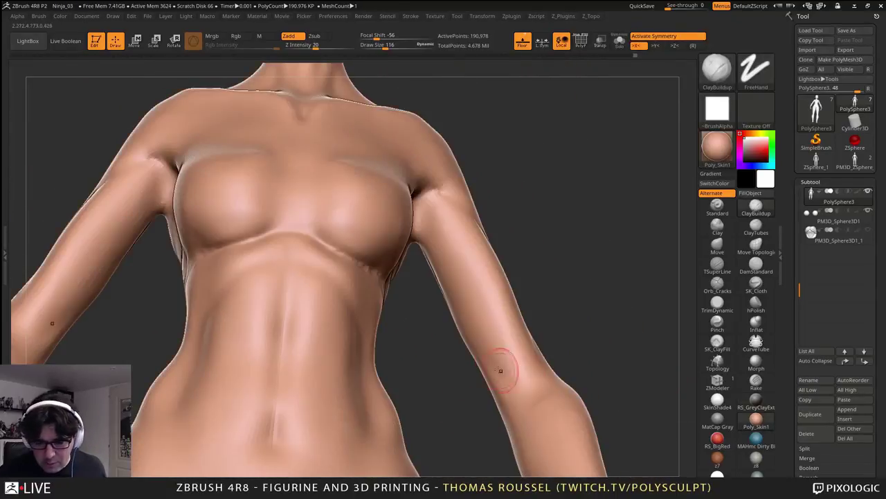
right_drag(501, 371, 361, 239)
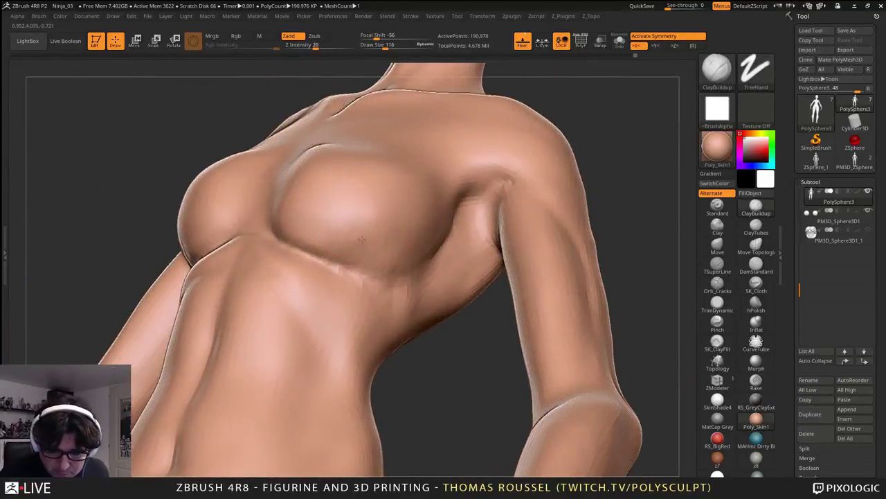
- Smooth the underside of the breast and, at a lower subdivision level, reshape its outer edge near the armpit with the Move brush at draw size 166
key(shift)
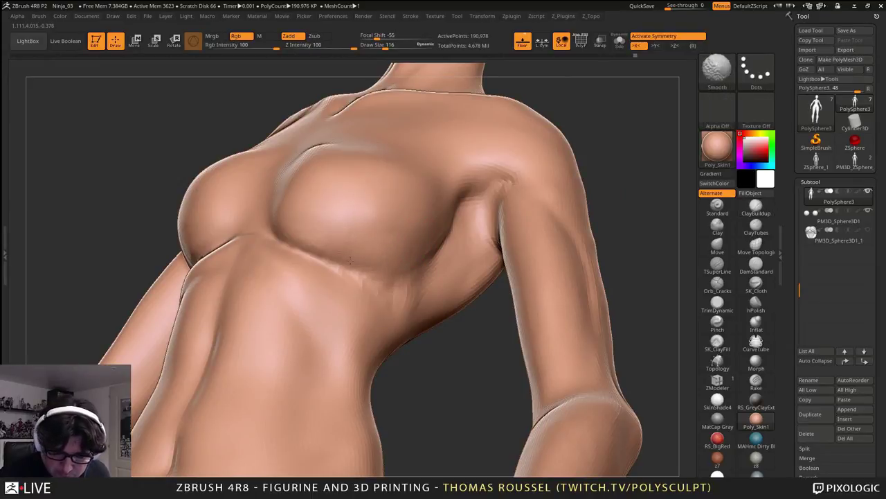
mouse_move(350, 260)
right_down()
mouse_move(366, 286)
mouse_move(366, 251)
mouse_move(407, 277)
mouse_move(390, 284)
right_up()
key(shift+d)
mouse_move(595, 187)
mouse_down()
mouse_move(582, 208)
mouse_move(561, 199)
mouse_move(570, 199)
mouse_up()
click(717, 245)
key(s)
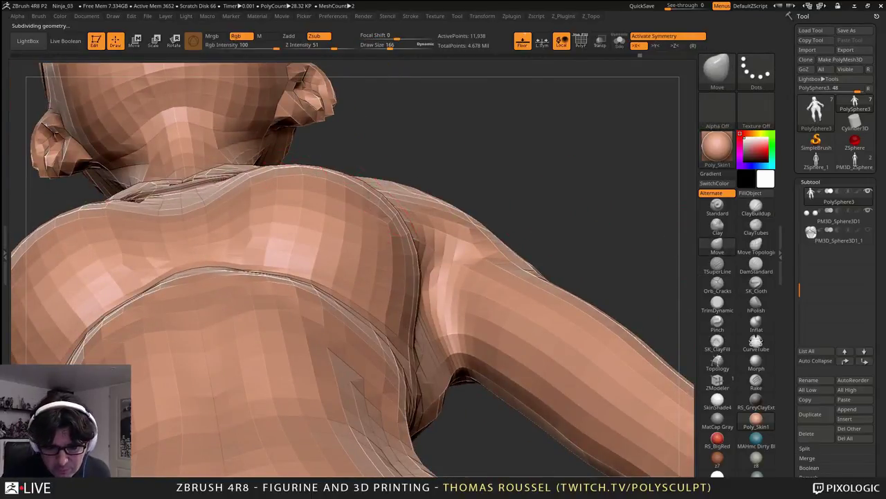
drag(362, 171, 367, 183)
drag(417, 324, 410, 332)
right_drag(431, 346, 411, 344)
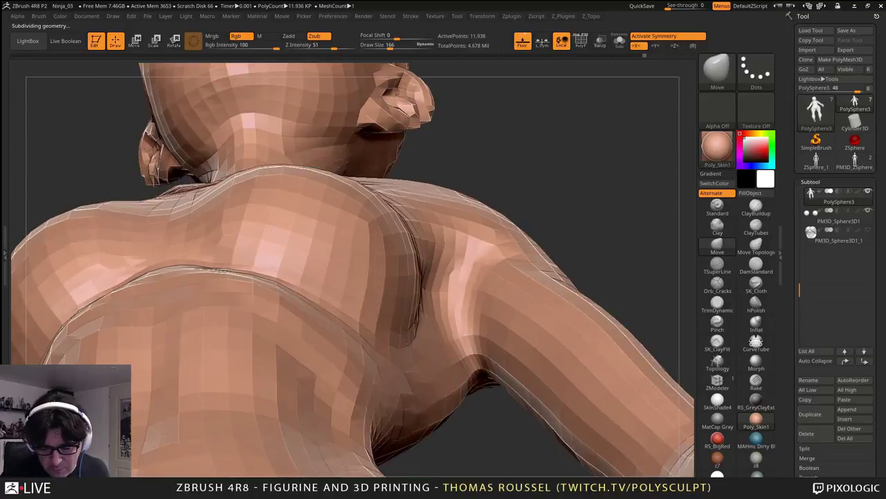
drag(410, 342, 405, 327)
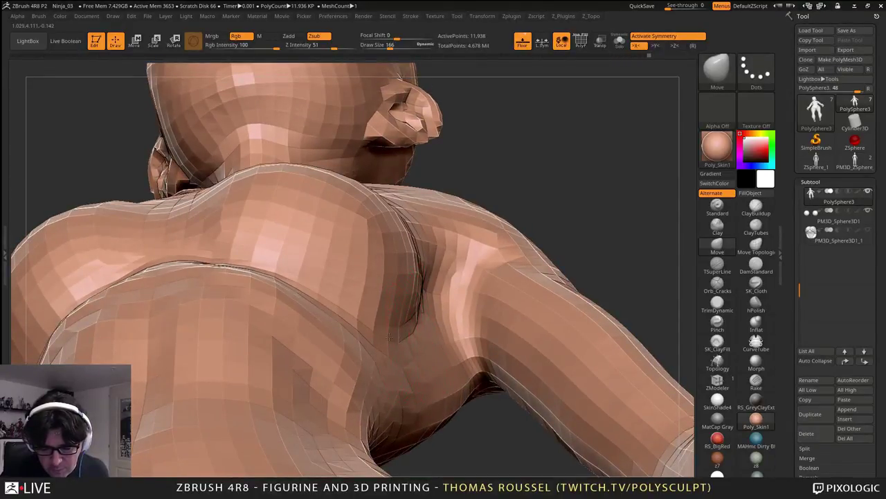
- Shift the crease under the breasts with the Move brush, shaping its curve from the sternum out to the ribs
drag(297, 281, 280, 254)
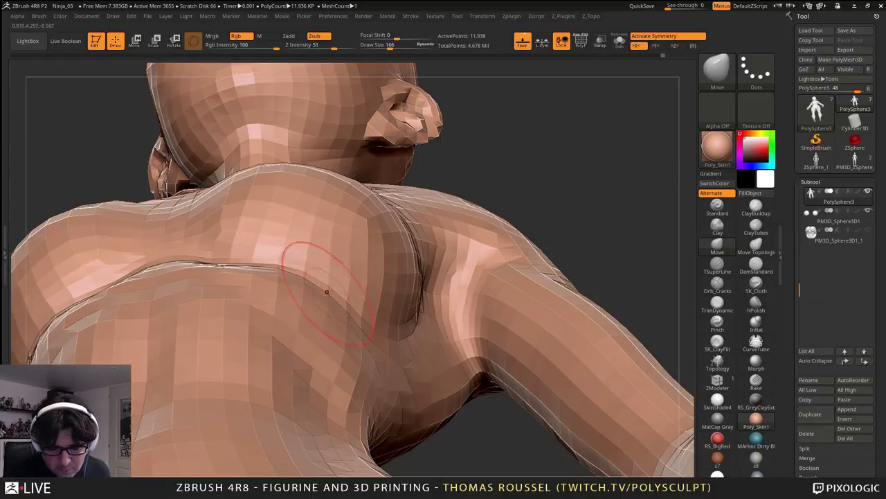
drag(326, 291, 282, 263)
mouse_move(281, 263)
right_down()
mouse_move(142, 263)
mouse_move(304, 277)
mouse_move(401, 350)
mouse_move(395, 366)
mouse_move(385, 364)
mouse_move(374, 319)
right_up()
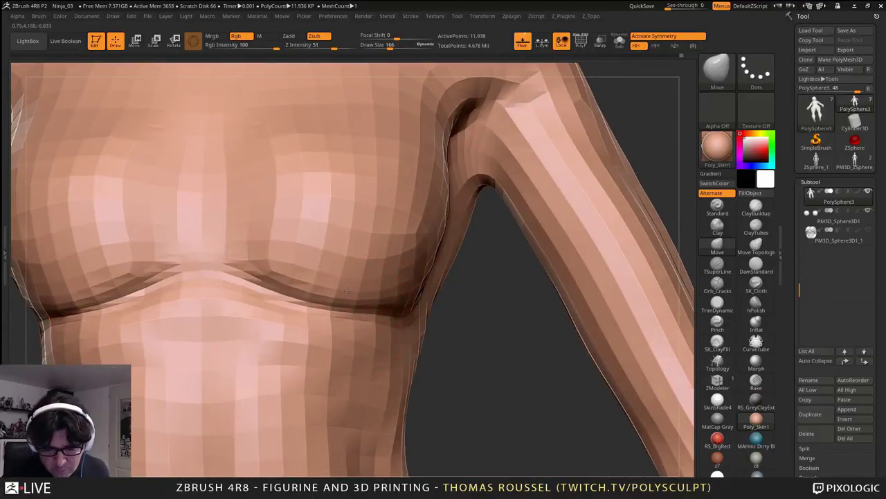
right_drag(433, 303, 406, 277)
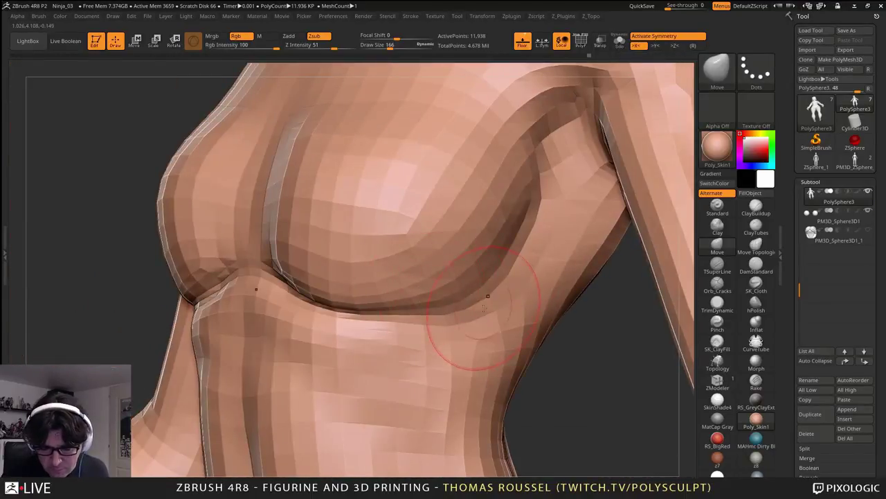
right_drag(538, 228, 249, 299)
right_drag(302, 320, 497, 305)
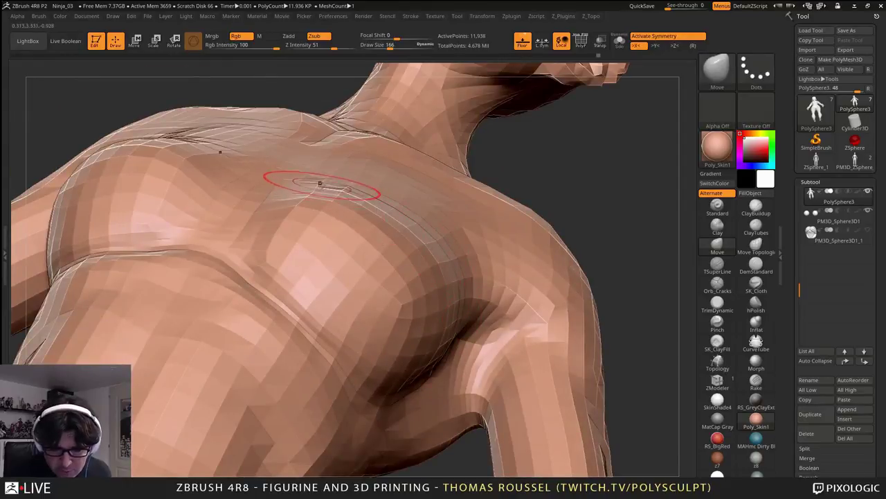
- Set the Move brush to draw size 212 and reshape the top of the breast where it meets the upper chest
right_drag(320, 184, 418, 222)
key(s)
drag(419, 223, 424, 221)
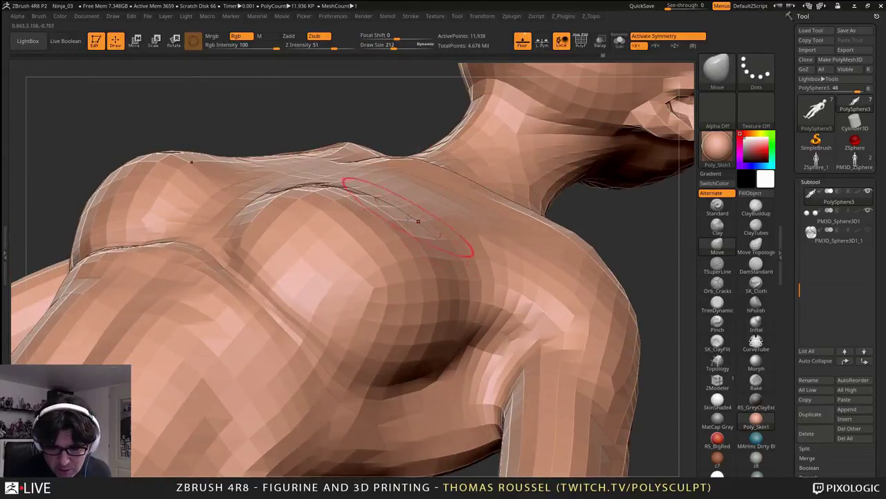
right_drag(401, 232, 436, 191)
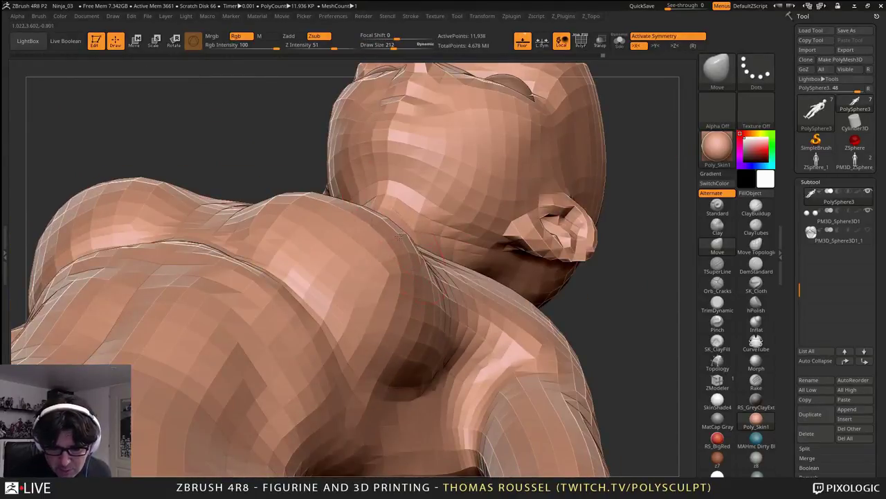
- Reshape the lower back and waist with the Move brush at Z Intensity 37 and draw size 264
right_drag(400, 235, 264, 296)
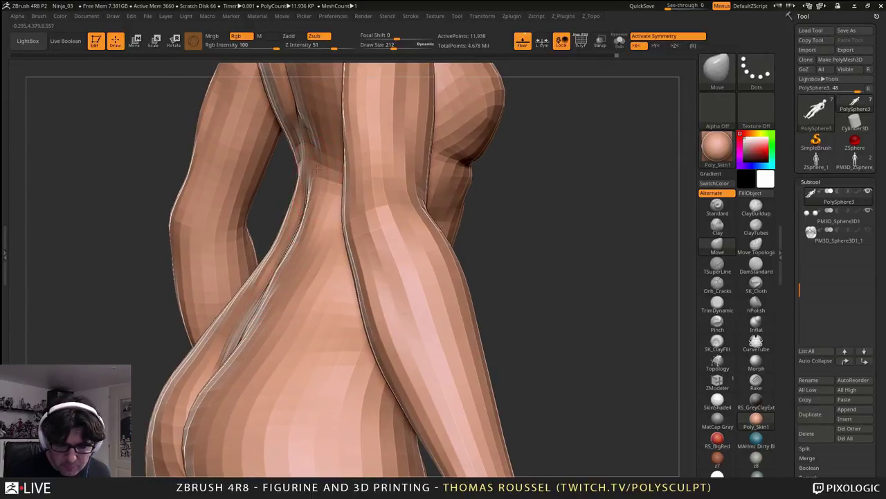
right_drag(314, 189, 312, 286)
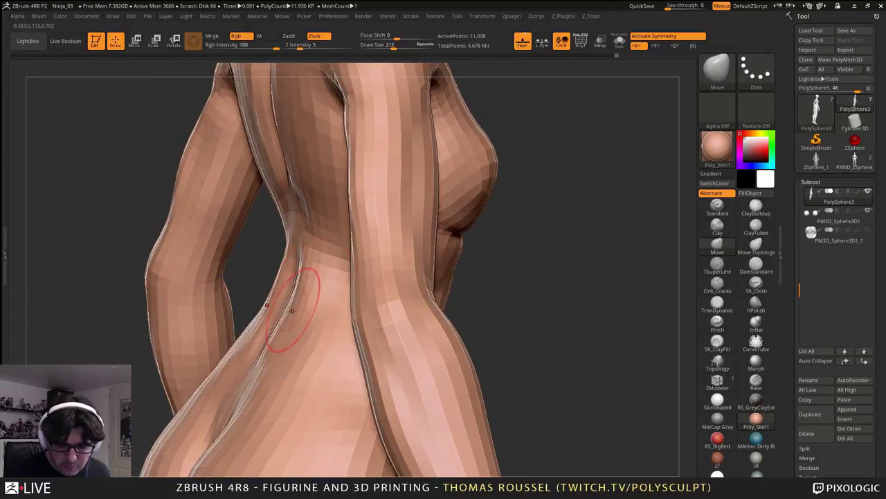
key(s)
click(292, 327)
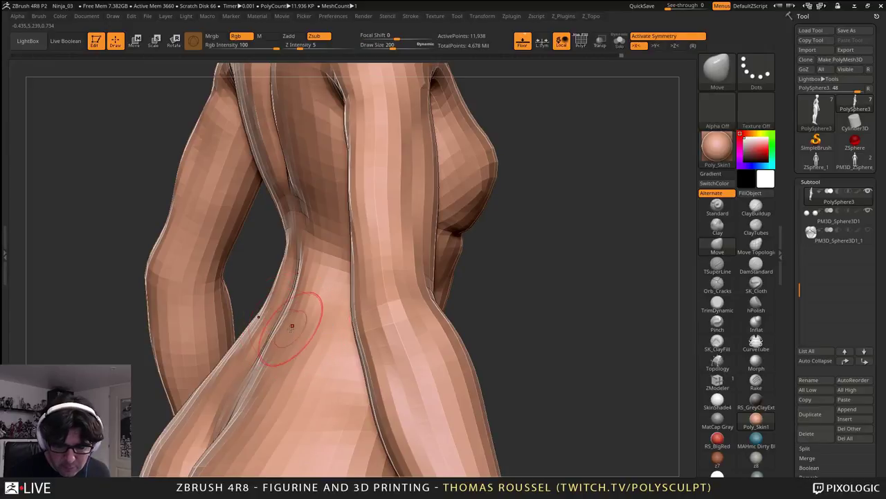
alt+right_drag(293, 327, 312, 325)
drag(297, 45, 325, 46)
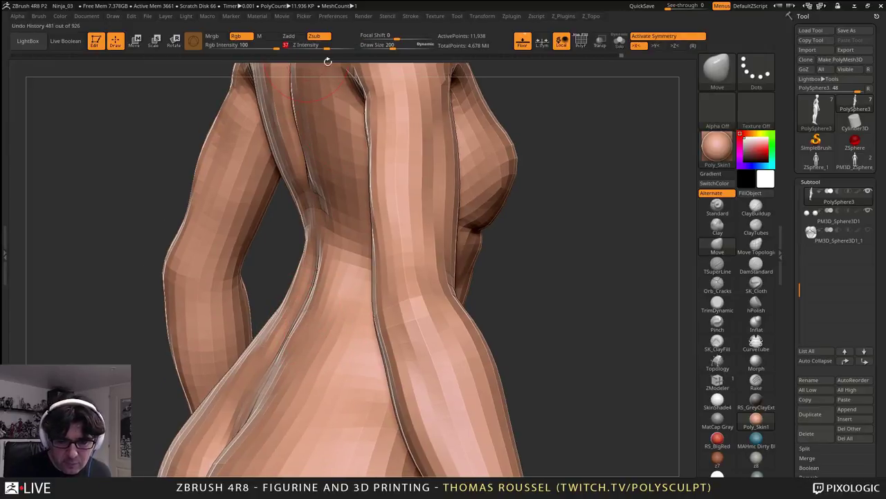
mouse_move(293, 352)
right_down()
mouse_move(303, 329)
mouse_move(339, 346)
right_up()
key(s)
click(305, 339)
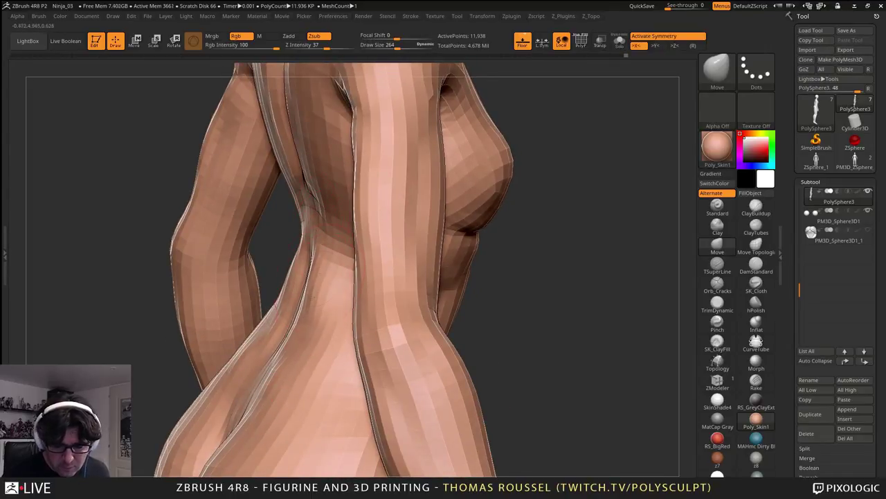
right_drag(313, 273, 341, 283)
right_drag(292, 368, 346, 373)
right_drag(314, 324, 318, 252)
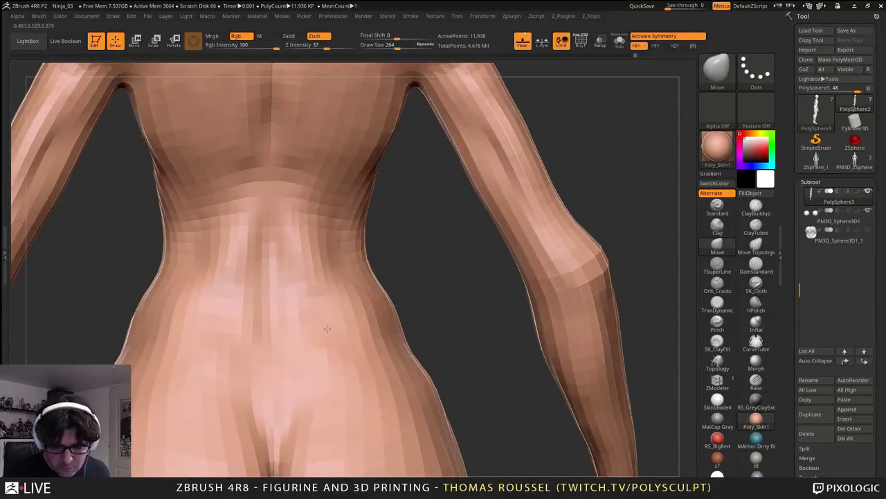
- Raise the subdivision by three levels and smooth the back of the neck just below the skull
right_drag(327, 328, 369, 409)
key(d)
key(d)
key(d)
alt+right_drag(401, 360, 423, 464)
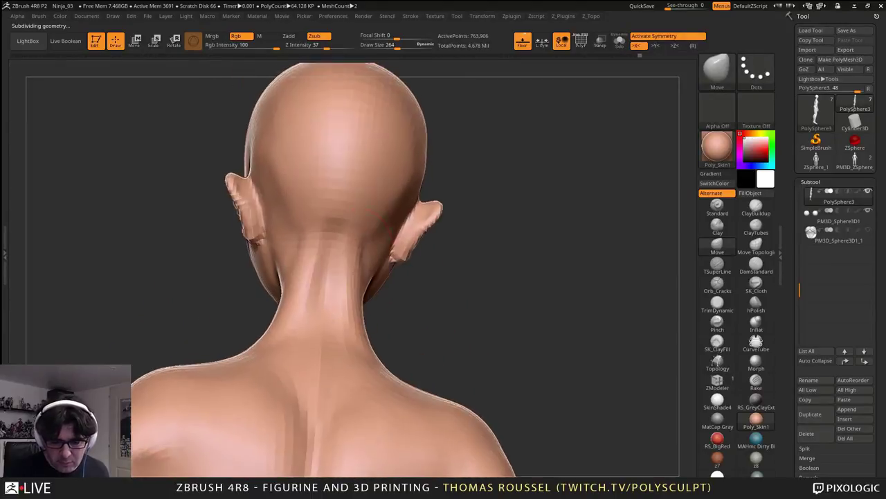
shift+drag(338, 234, 331, 244)
mouse_move(310, 300)
right_down()
mouse_move(353, 294)
mouse_move(311, 277)
right_up()
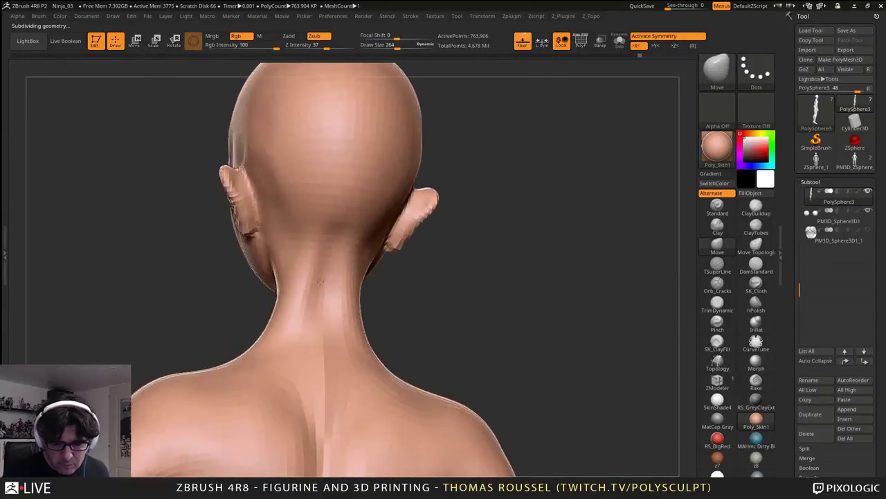
- Refine the area around the ear with the Move brush at draw size 87 on a lower subdivision level, and return to the highest level
mouse_move(312, 207)
ctrl+right_down()
mouse_move(304, 247)
mouse_move(312, 313)
ctrl+right_up()
key(s)
drag(319, 261, 297, 262)
mouse_move(304, 298)
right_down()
mouse_move(335, 277)
mouse_move(405, 277)
right_up()
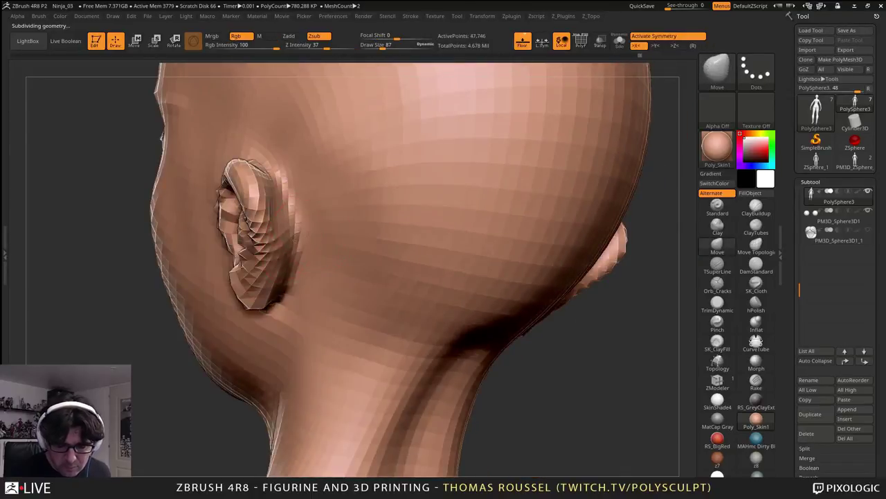
mouse_move(281, 179)
right_down()
mouse_move(292, 279)
mouse_move(308, 275)
right_up()
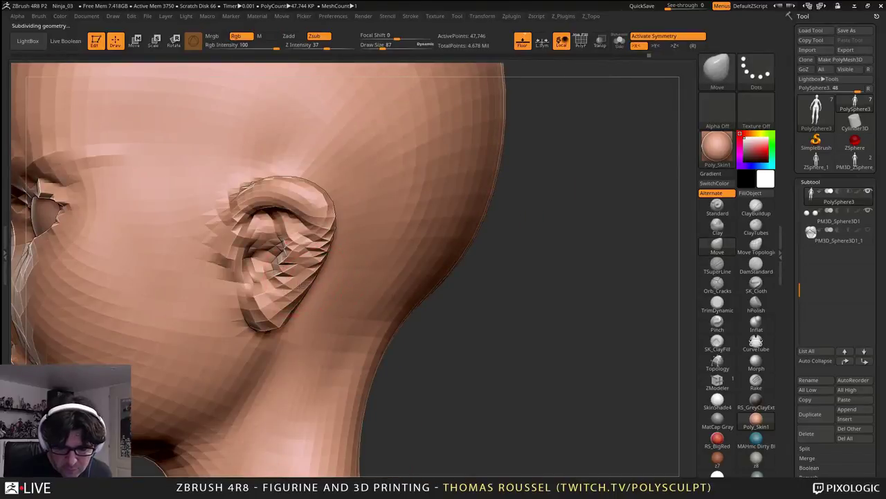
key(d)
key(d)
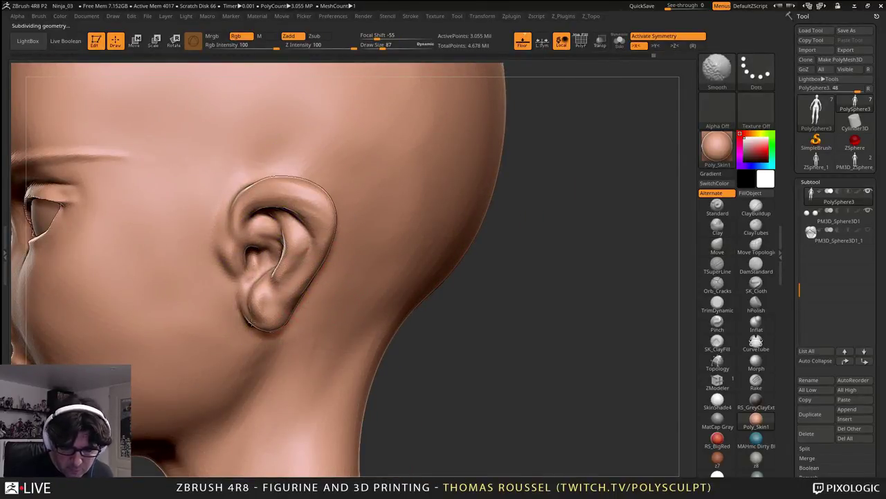
right_drag(315, 311, 287, 293)
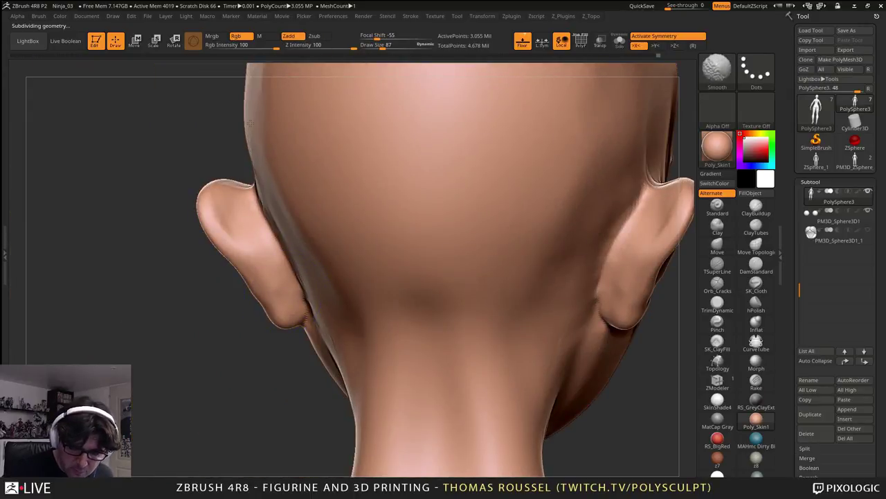
- Step down four subdivision levels, adjust the throat under the jaw with the Move brush, and return to the highest level
key(shift+d)
key(shift+d)
shift+right_drag(267, 128, 237, 127)
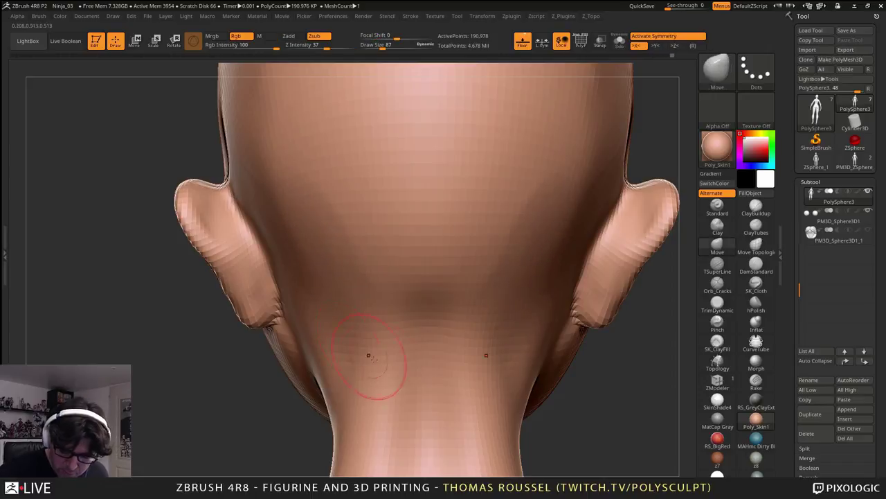
mouse_move(267, 350)
right_down()
mouse_move(431, 348)
mouse_move(469, 162)
right_up()
mouse_move(440, 255)
alt+right_down()
mouse_move(511, 242)
mouse_move(537, 220)
alt+right_up()
right_drag(444, 304, 342, 267)
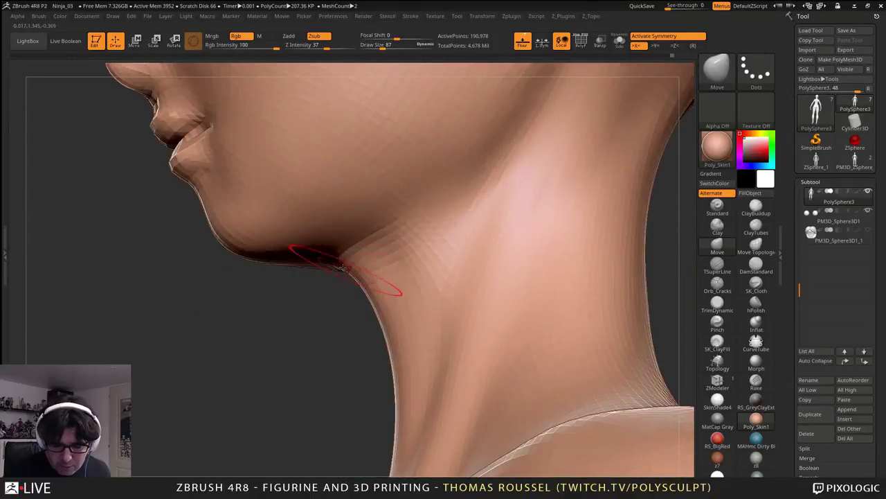
key(shift+d)
key(shift+d)
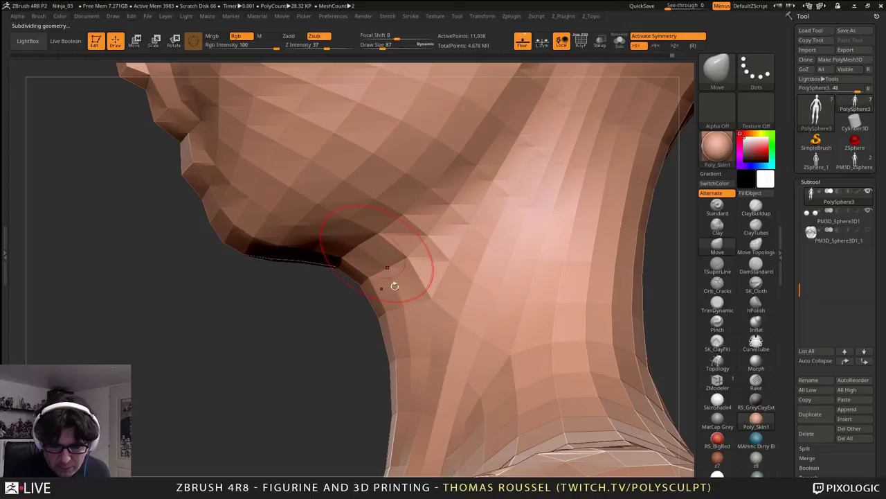
key(d)
key(d)
key(d)
key(d)
- Define the upper lip edge and the philtrum with the TSuperLine brush at draw size 24, smoothing the strokes below the nose
mouse_move(399, 303)
right_down()
mouse_move(409, 312)
mouse_move(398, 288)
mouse_move(317, 404)
mouse_move(383, 396)
mouse_move(402, 374)
mouse_move(506, 317)
mouse_move(514, 333)
mouse_move(589, 387)
mouse_move(540, 402)
right_up()
key(s)
drag(457, 282, 454, 283)
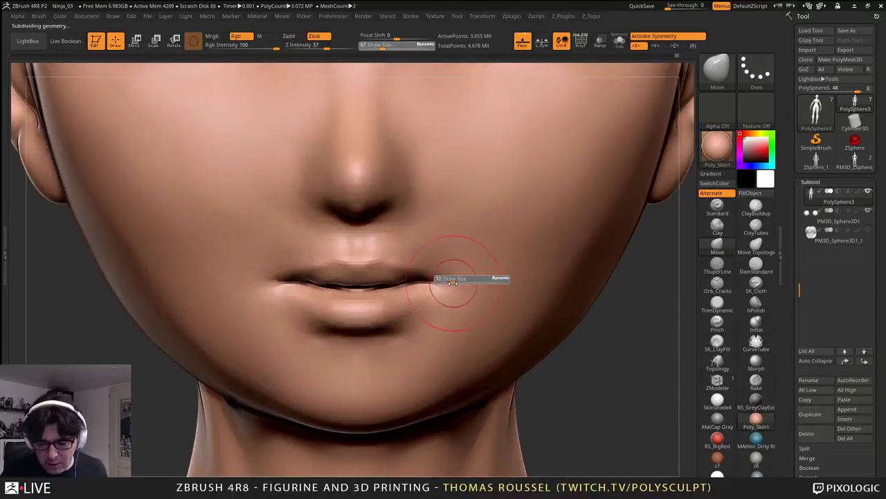
mouse_move(463, 289)
ctrl+right_down()
mouse_move(512, 326)
mouse_move(495, 332)
ctrl+right_up()
click(727, 268)
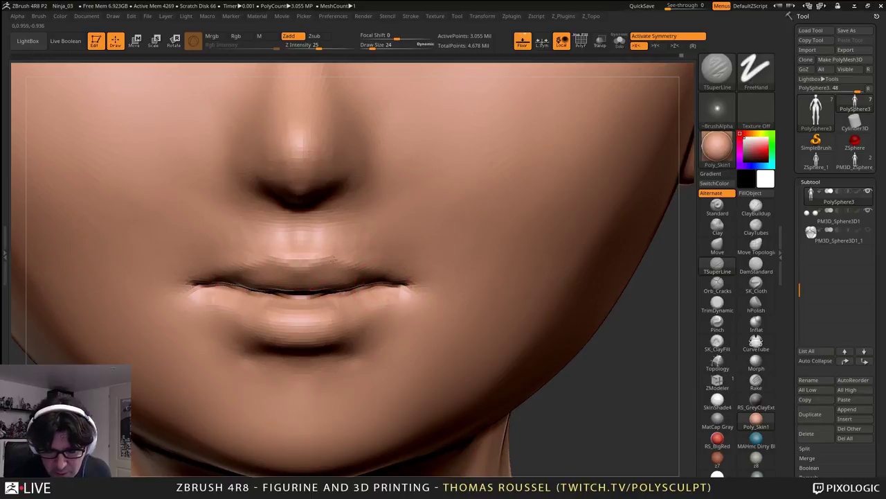
drag(400, 268, 396, 267)
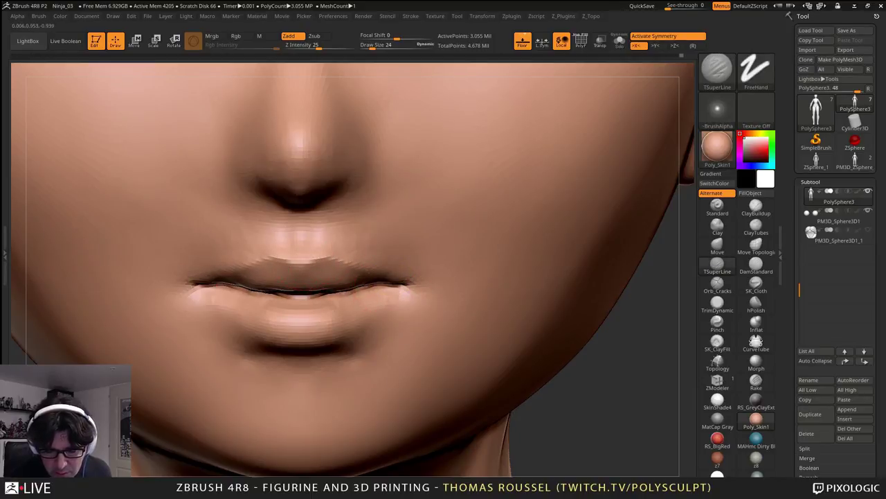
key(shift)
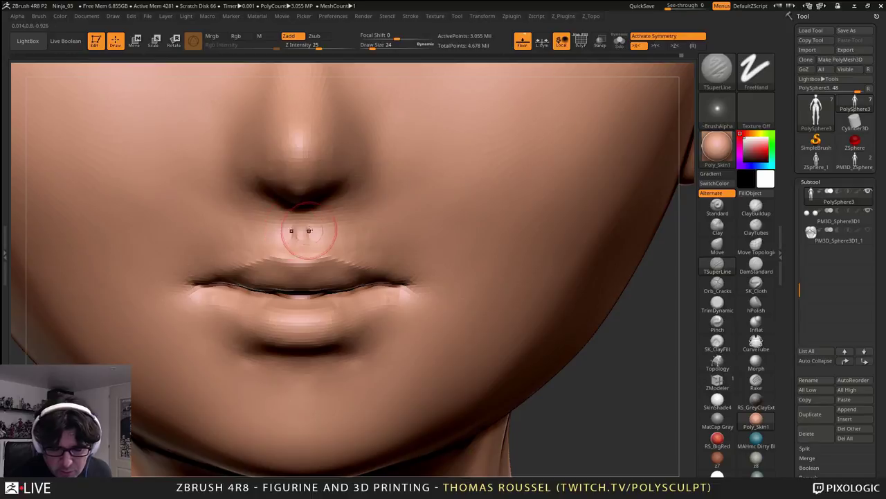
mouse_move(310, 218)
shift+mouse_down()
mouse_move(309, 234)
mouse_move(311, 224)
shift+mouse_up()
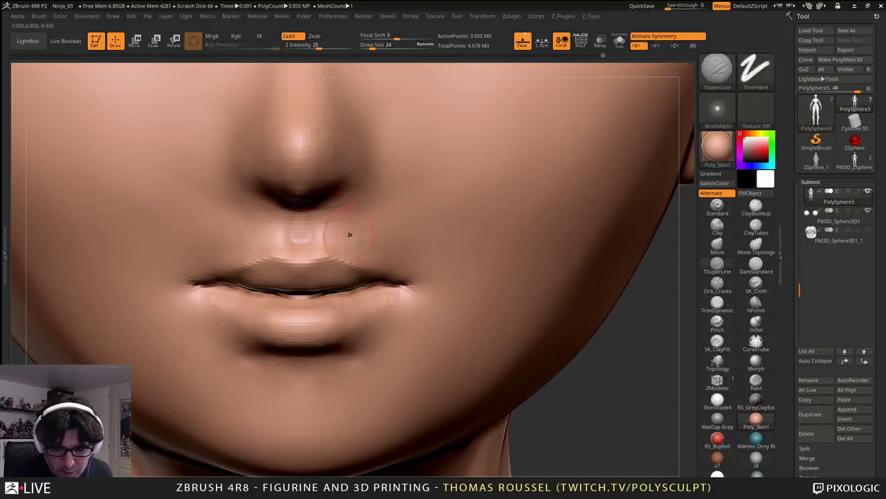
- Draw the crease beneath the lower lip with TSuperLine, smooth its ends, and check the lips and nose in profile
key(shift+d)
key(d)
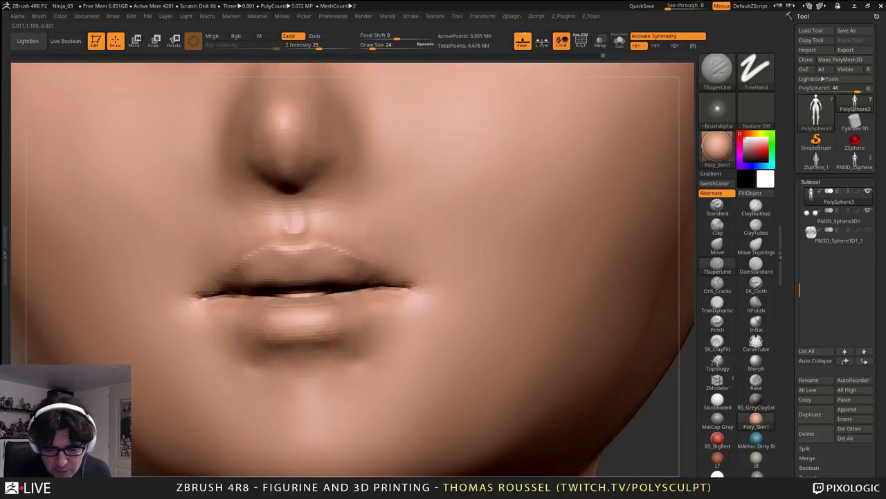
mouse_move(310, 357)
mouse_down()
mouse_move(352, 346)
mouse_move(327, 353)
mouse_move(370, 356)
mouse_up()
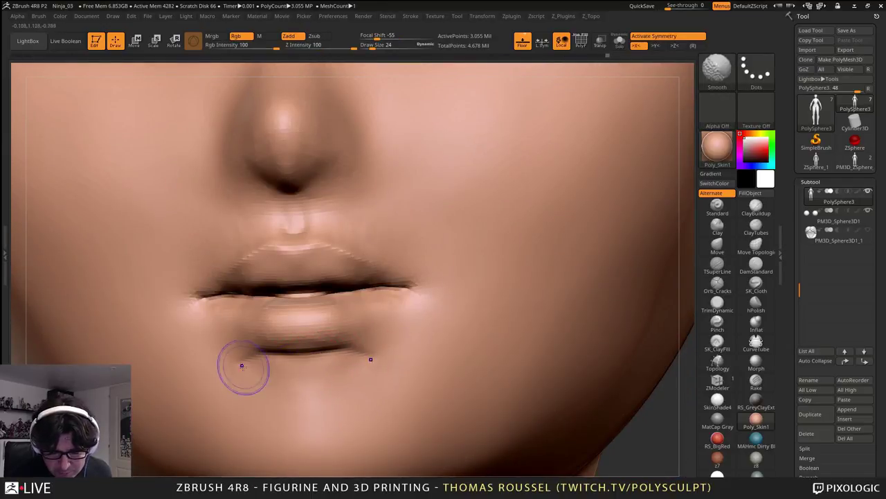
right_drag(363, 361, 218, 352)
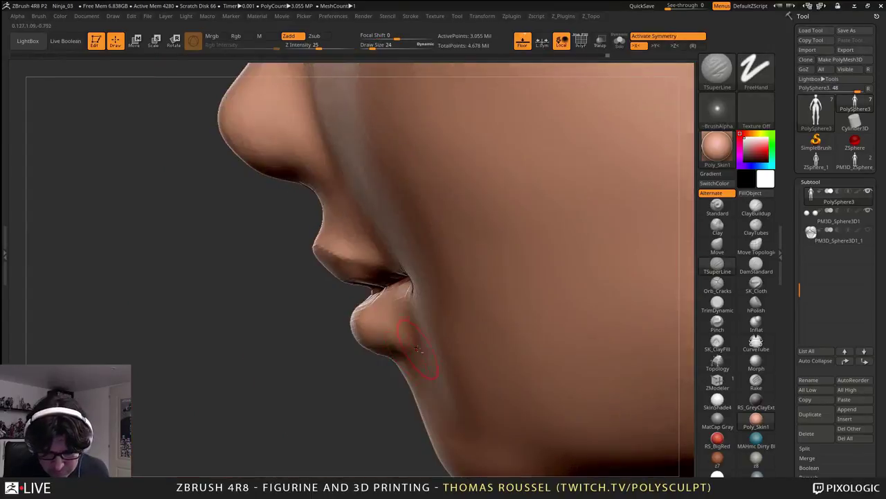
right_drag(418, 350, 374, 351)
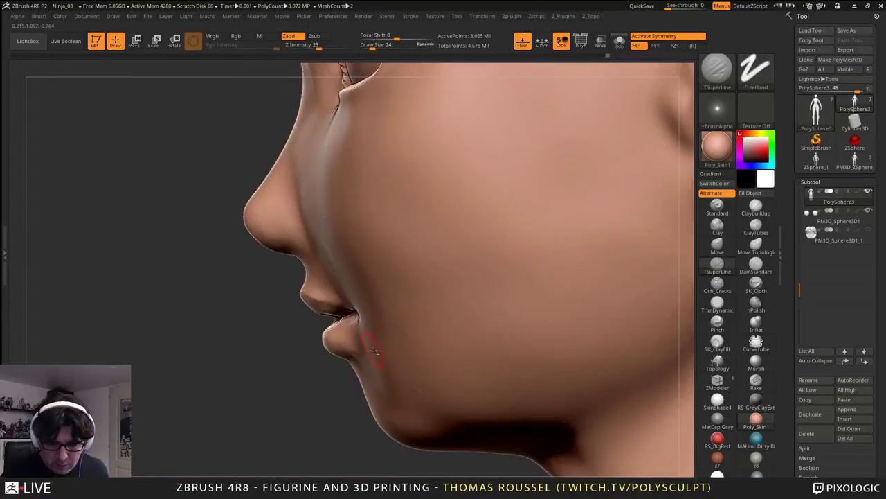
mouse_move(329, 187)
alt+right_down()
mouse_move(345, 293)
mouse_move(335, 265)
alt+right_up()
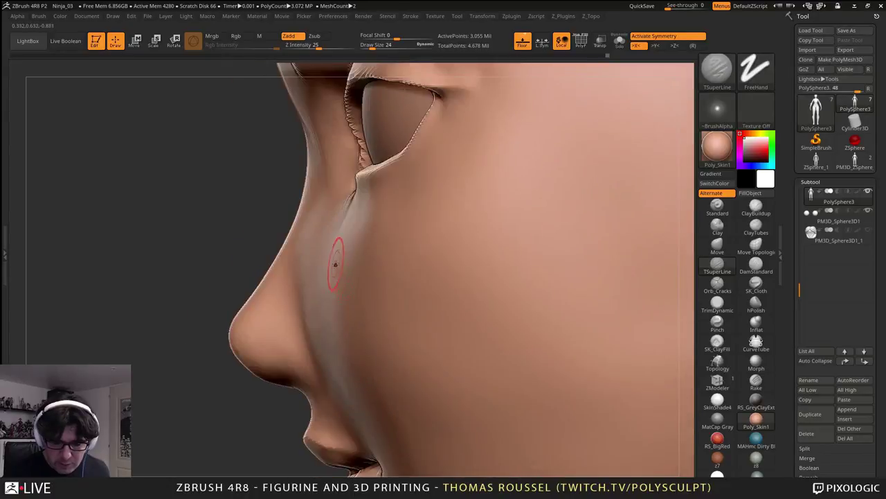
- Step down two subdivision levels, smooth the cheek beside the nose, return to the highest level, and check the eye area
key(shift+d)
key(shift+d)
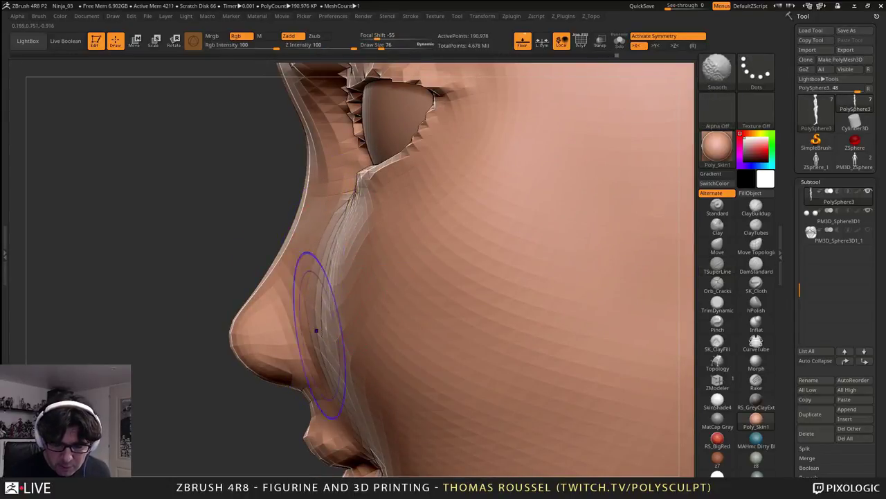
key(d)
key(d)
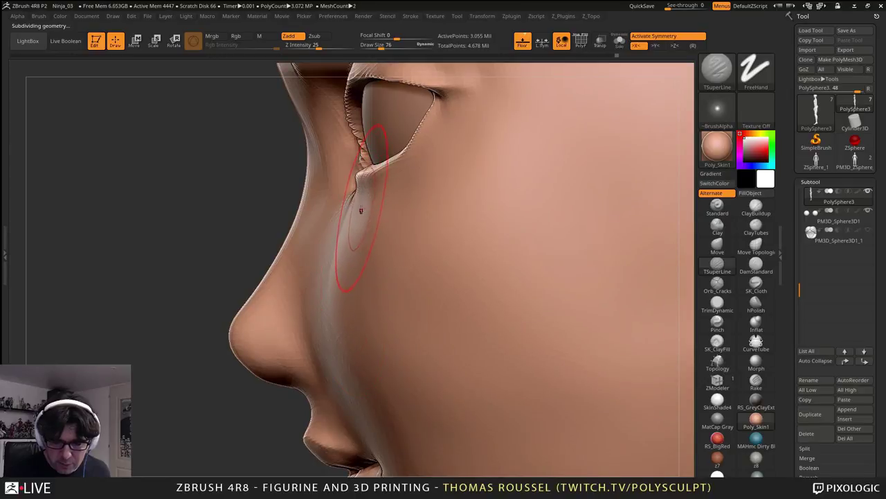
mouse_move(361, 210)
right_down()
mouse_move(413, 238)
mouse_move(413, 280)
right_up()
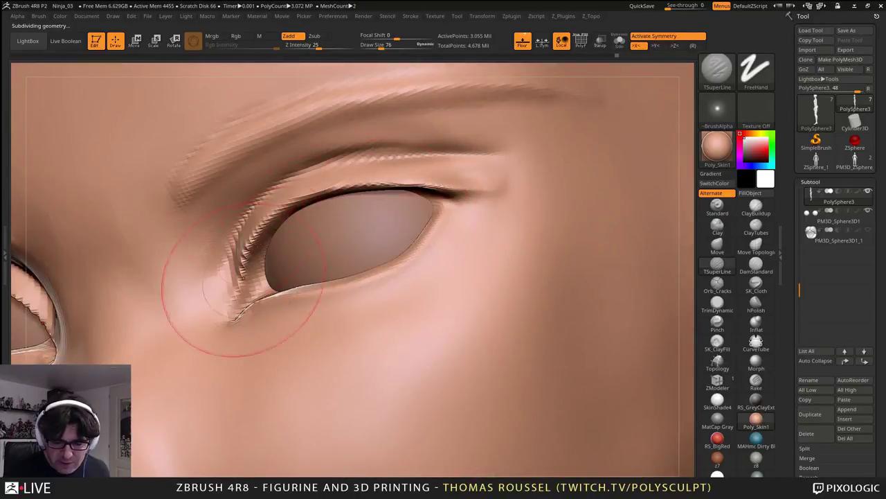
right_drag(239, 280, 376, 181)
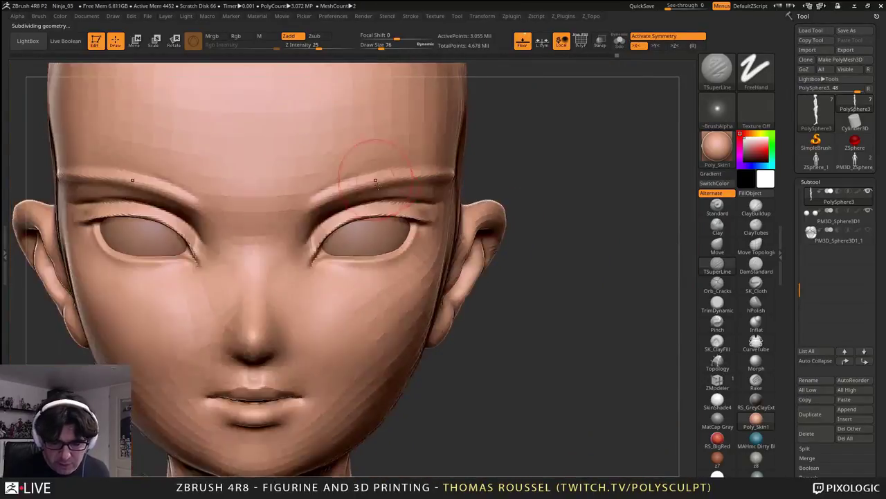
- Set the draw size to 27, display the polyframe, and examine the topology around the eye at lower subdivision levels
key(s)
click(553, 347)
alt+right_drag(529, 348, 538, 305)
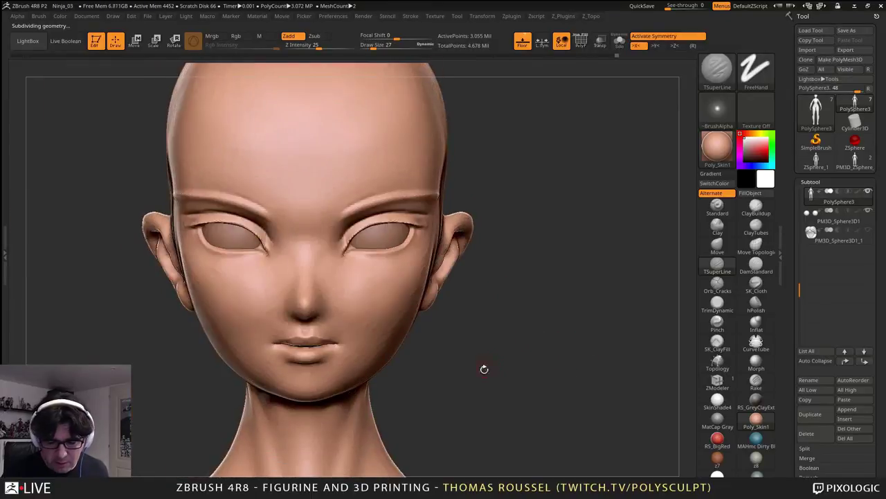
right_drag(484, 370, 437, 335)
key(shift+f)
alt+right_drag(395, 268, 422, 311)
key(shift+f)
key(shift+f)
key(shift+d)
key(shift+d)
key(shift+d)
key(shift+d)
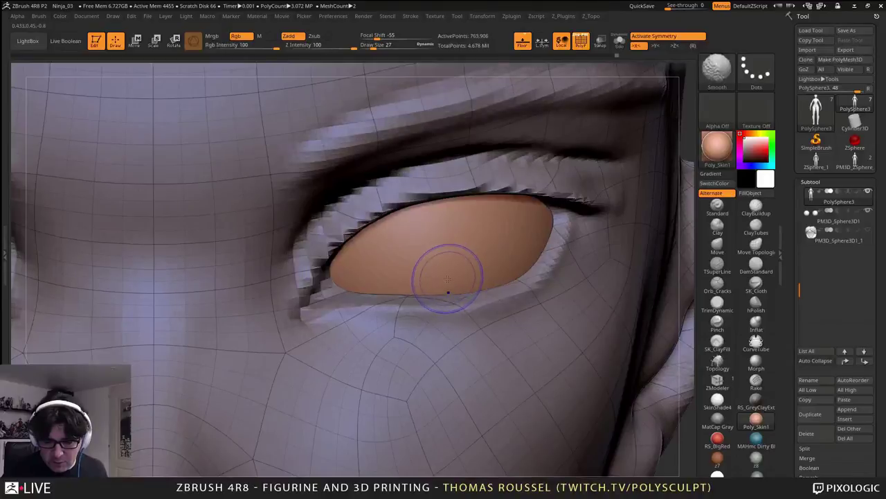
key(d)
key(f)
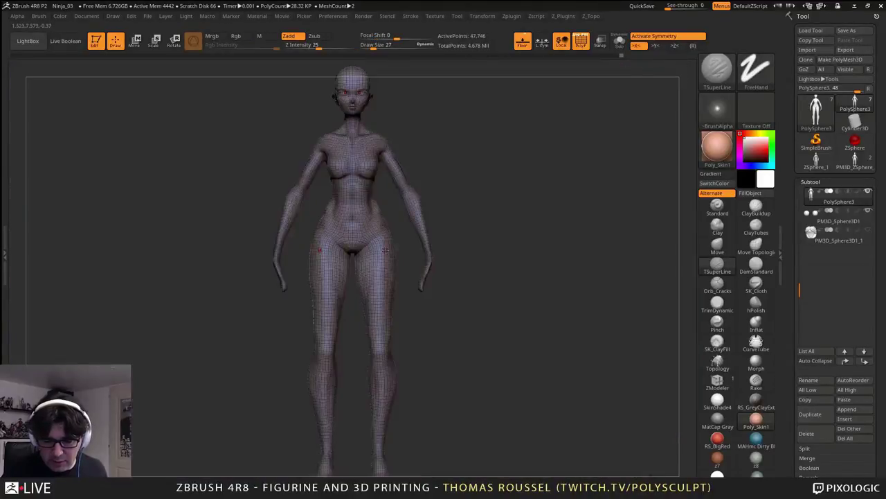
- Turn on transparency and compare how the eyelids fit the eyeballs across subdivision levels
alt+drag(401, 211, 584, 327)
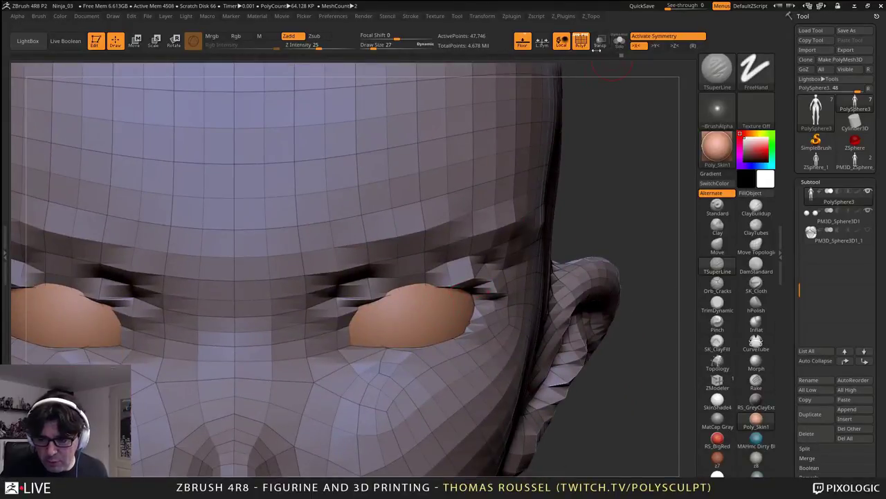
click(599, 42)
right_drag(483, 315, 315, 347)
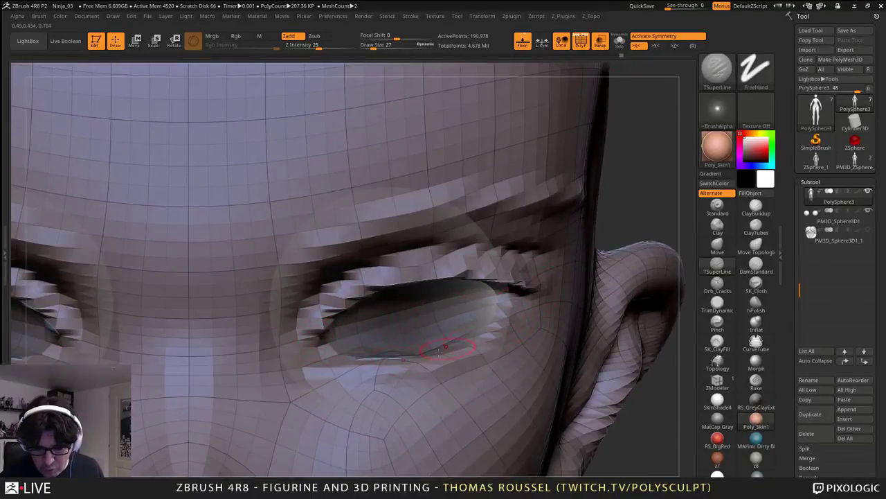
key(d)
key(d)
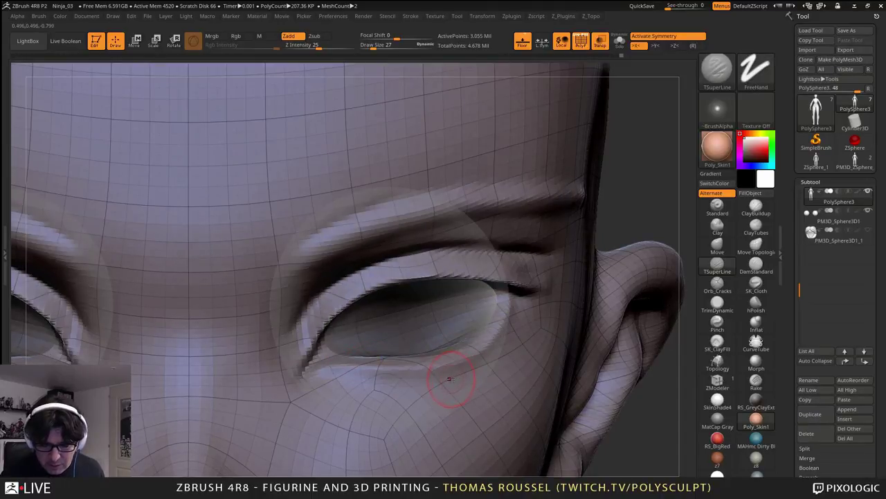
ctrl+right_drag(441, 382, 455, 337)
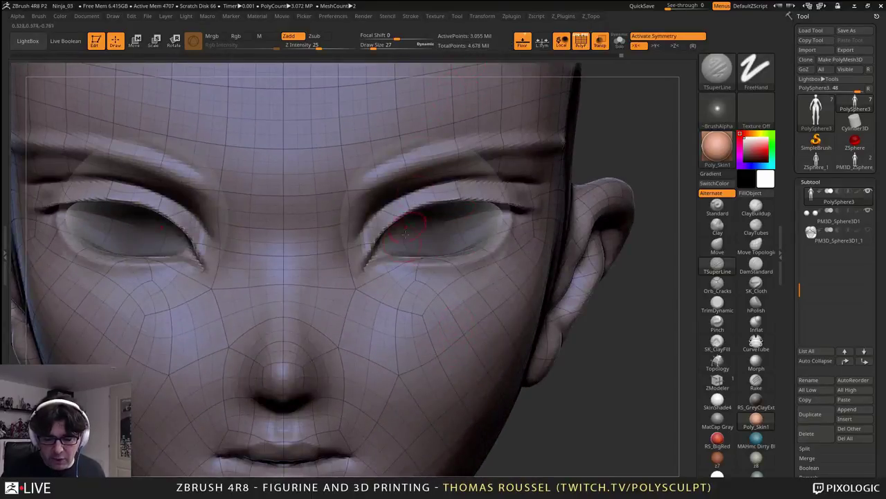
ctrl+right_drag(354, 354, 367, 388)
alt+right_drag(388, 422, 395, 223)
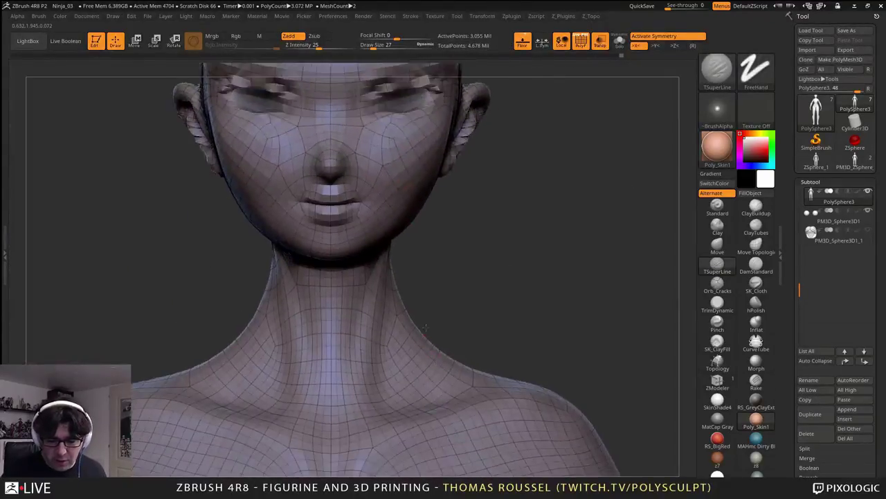
- Bring the hips into side view, step down four subdivision levels, and hide the polyframe
mouse_move(432, 340)
ctrl+right_down()
mouse_move(459, 371)
mouse_move(439, 360)
mouse_move(500, 376)
mouse_move(436, 305)
mouse_move(360, 297)
mouse_move(318, 325)
mouse_move(485, 263)
ctrl+right_up()
mouse_move(540, 236)
alt+right_down()
mouse_move(447, 265)
mouse_move(375, 329)
alt+right_up()
right_drag(358, 263, 382, 268)
key(shift)
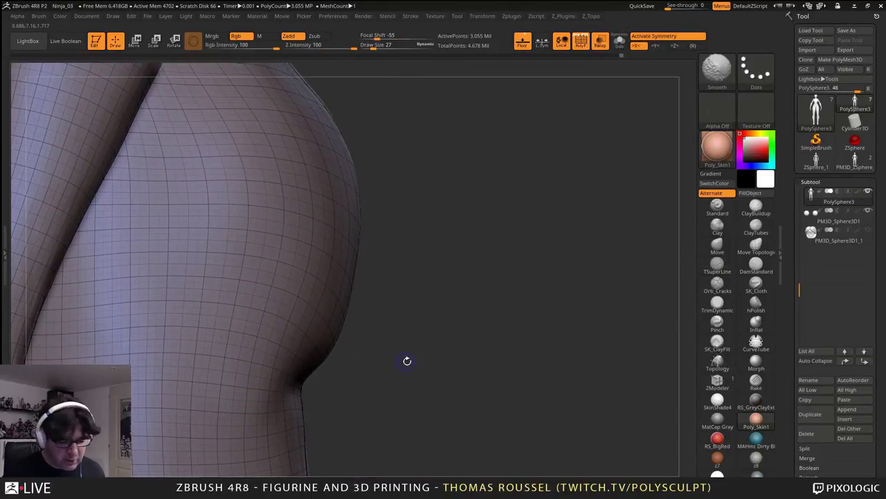
key(shift+d)
key(shift+d)
key(shift+d)
key(shift+d)
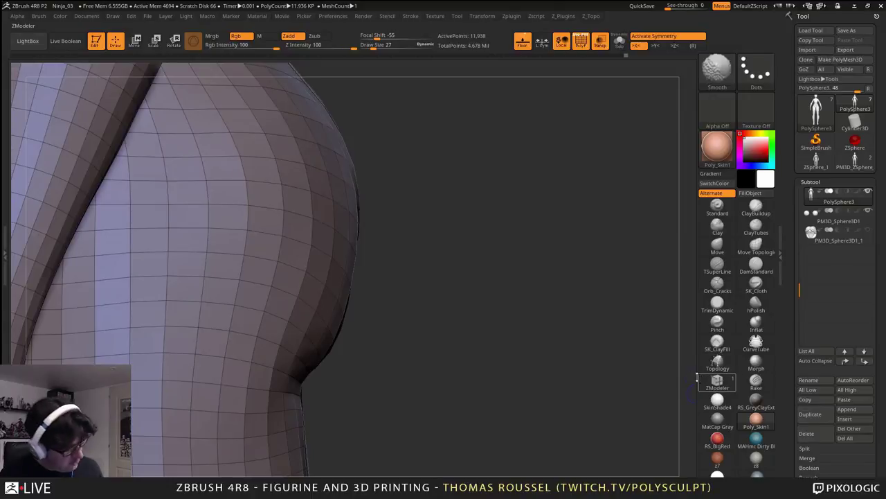
key(shift+f)
- Adjust the rear profile of the buttock with the Move brush at draw size 300
click(718, 401)
click(719, 248)
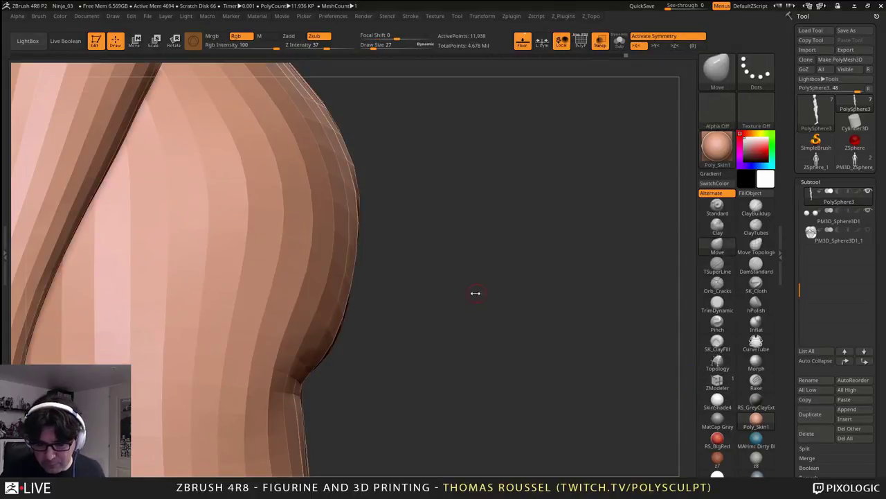
key(s)
drag(475, 293, 501, 290)
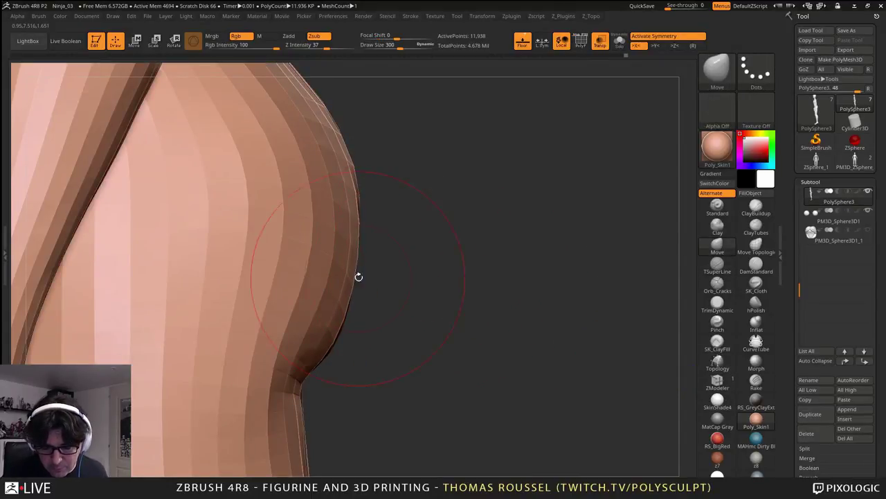
mouse_move(374, 305)
mouse_down()
mouse_move(359, 303)
mouse_move(381, 295)
mouse_up()
right_drag(380, 296, 386, 296)
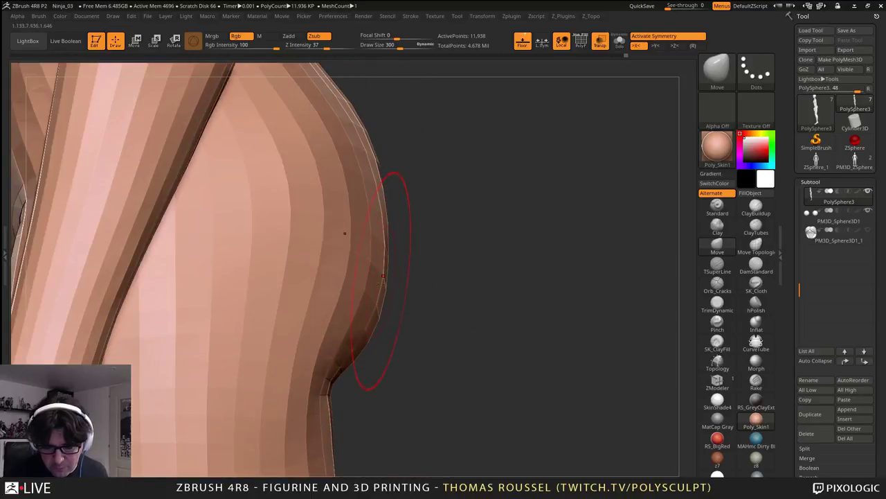
- Preview the buttock two subdivision levels higher, return, and reshape its upper curve toward the lower back with the Move brush
key(ctrl+d)
key(ctrl+d)
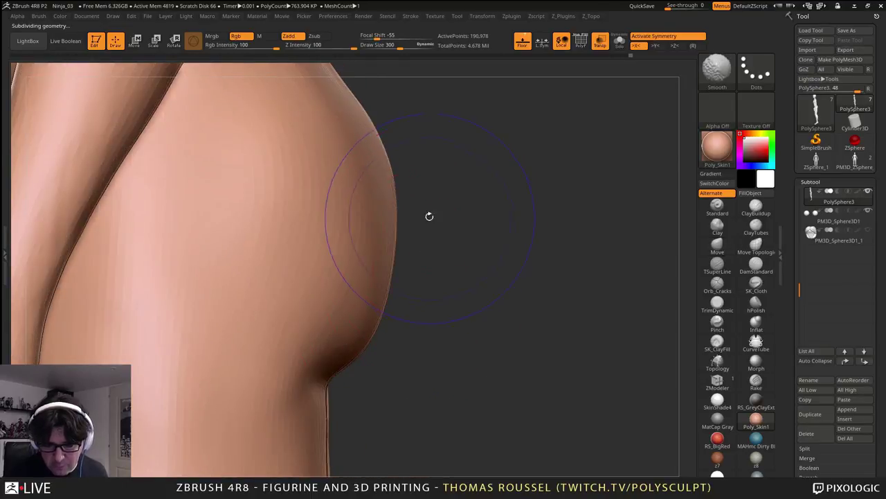
key(shift+d)
key(shift+d)
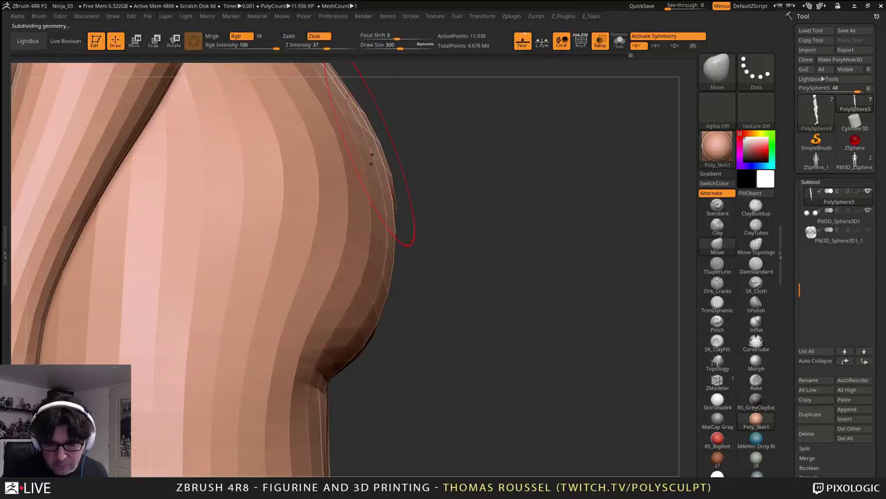
drag(345, 158, 348, 158)
alt+right_drag(384, 166, 360, 263)
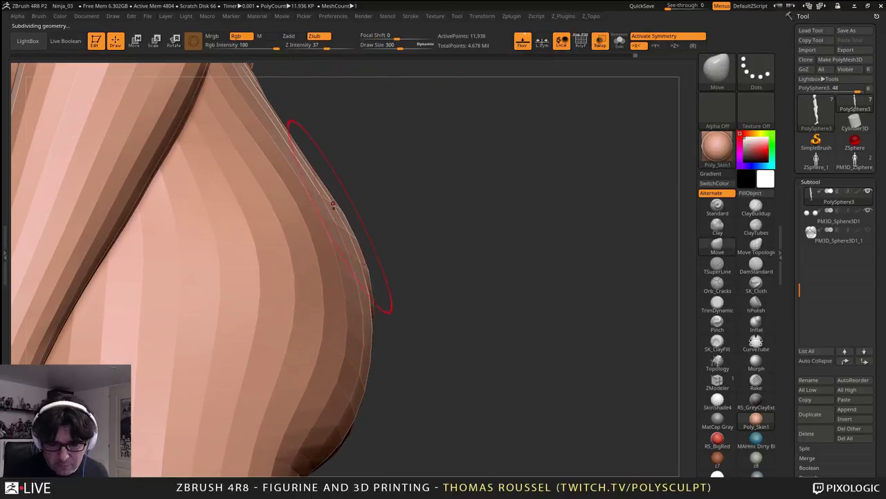
mouse_move(383, 293)
mouse_down()
mouse_move(401, 279)
mouse_move(430, 296)
mouse_move(394, 376)
mouse_move(376, 150)
mouse_move(376, 249)
mouse_move(391, 297)
mouse_up()
mouse_move(415, 266)
mouse_down()
mouse_move(351, 234)
mouse_move(381, 296)
mouse_up()
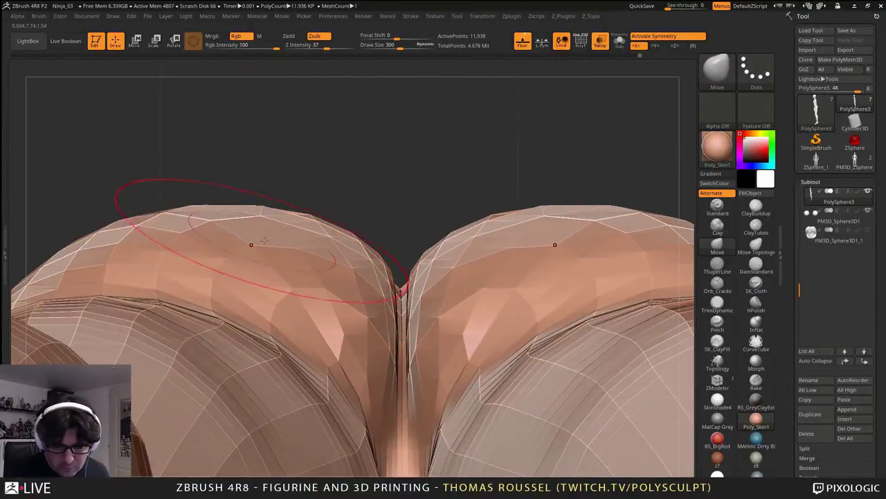
- Shape the underside of the buttocks near the cleft with the Move brush, working from below
drag(185, 192, 300, 274)
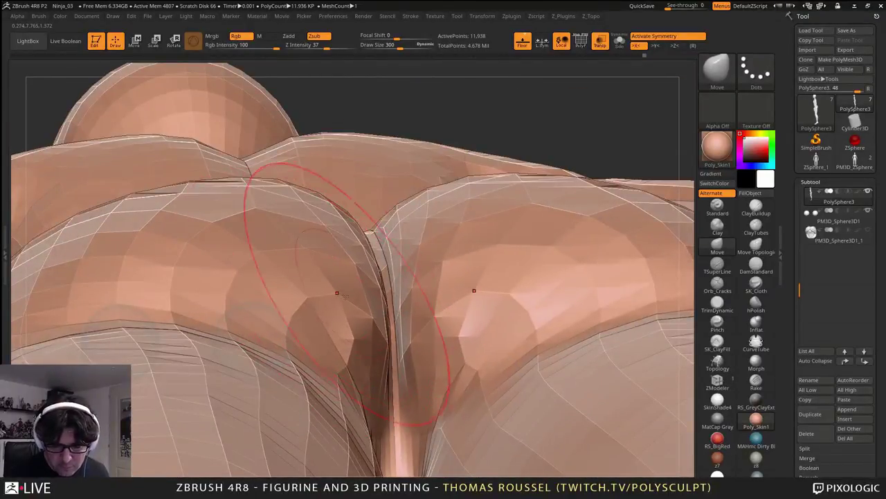
right_drag(370, 329, 365, 350)
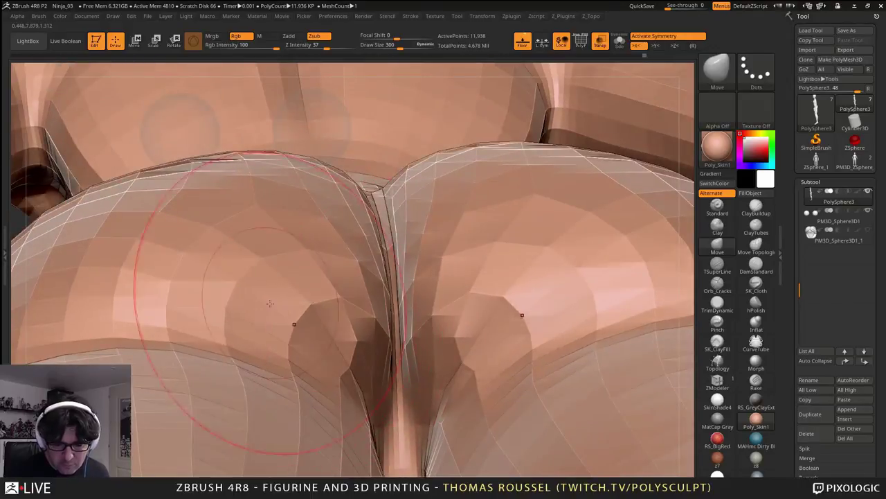
drag(274, 273, 304, 343)
right_drag(304, 342, 417, 259)
drag(418, 259, 457, 298)
- Go up one subdivision level and round the lower and outer contours of the buttock with the Move brush at draw size 238
key(d)
key(bracketleft)
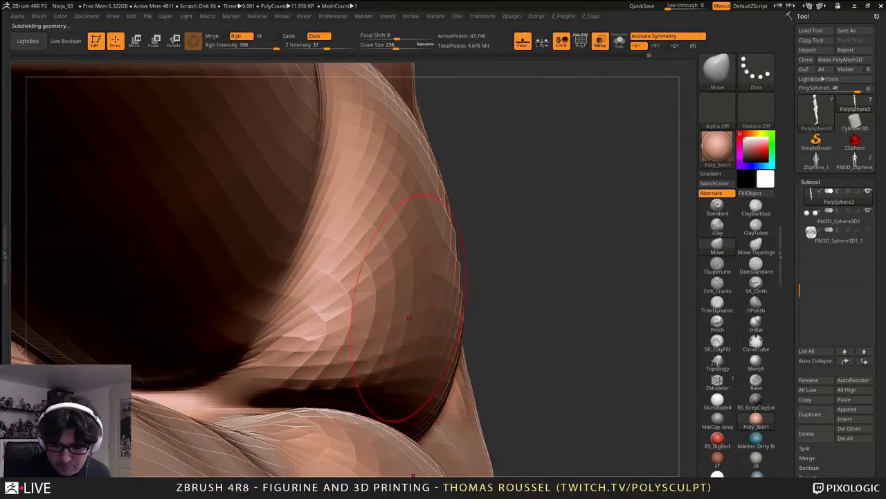
right_drag(409, 300, 413, 316)
drag(434, 303, 438, 365)
right_drag(438, 364, 395, 367)
right_click(392, 370)
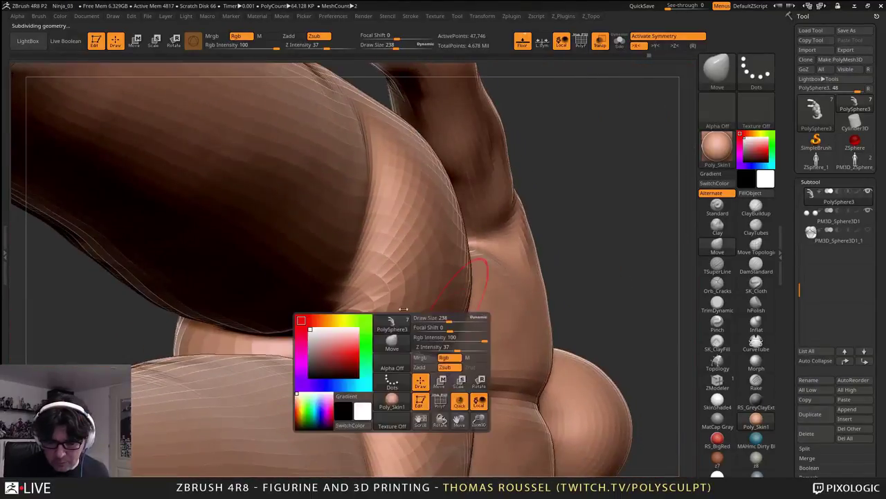
ctrl+right_drag(429, 305, 457, 278)
drag(457, 278, 463, 249)
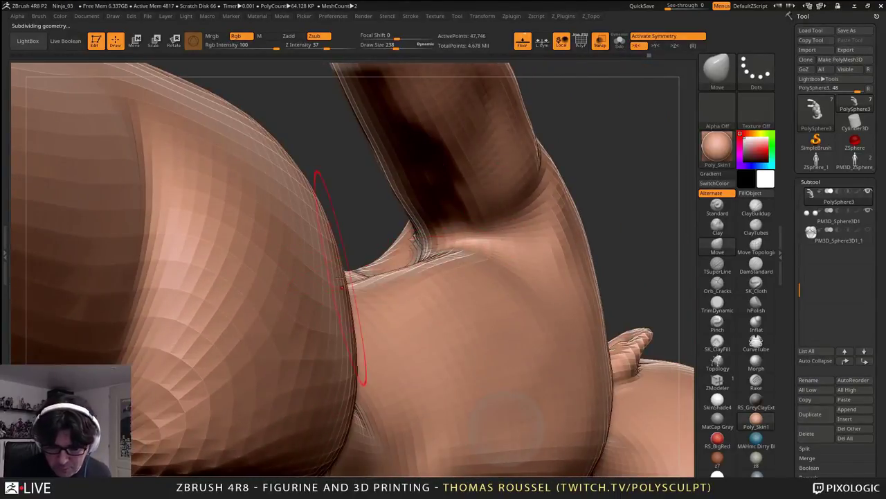
drag(344, 339, 373, 356)
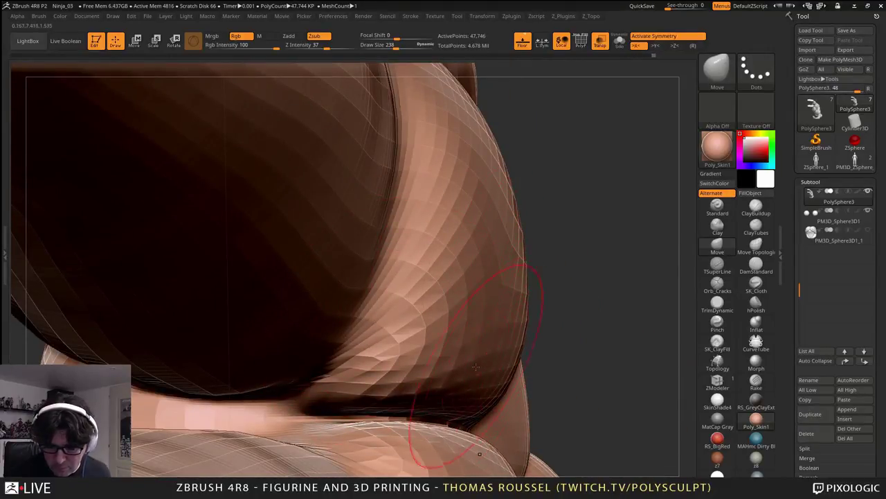
drag(494, 347, 516, 321)
drag(489, 348, 411, 309)
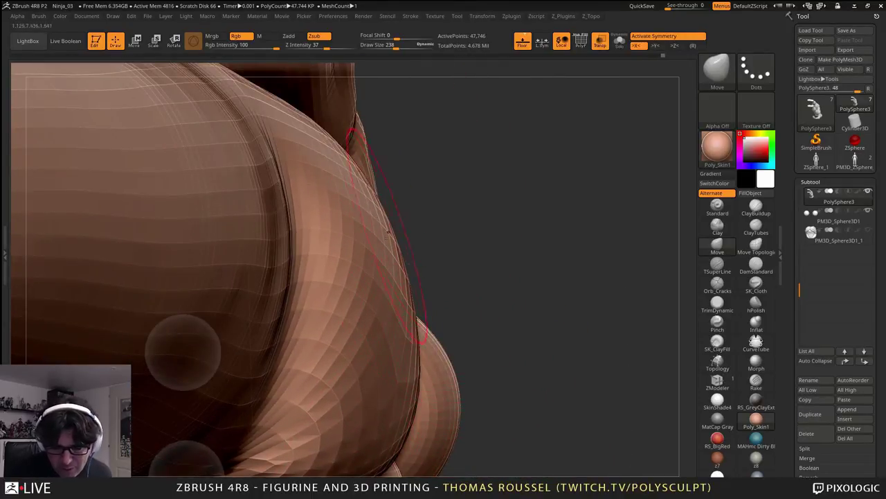
- Refine the inner fold between the buttock and thigh with the Move brush at draw size 194, smoothing where needed
mouse_move(388, 234)
right_down()
mouse_move(386, 250)
mouse_move(436, 205)
mouse_move(447, 255)
mouse_move(388, 291)
right_up()
key(s)
drag(327, 299, 322, 299)
right_drag(323, 299, 334, 296)
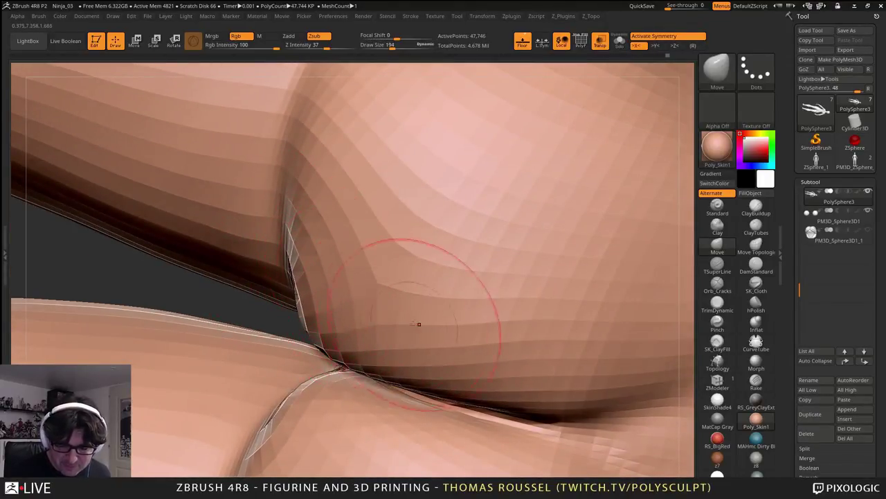
mouse_move(419, 323)
mouse_down()
mouse_move(382, 319)
mouse_move(408, 270)
mouse_move(396, 330)
mouse_up()
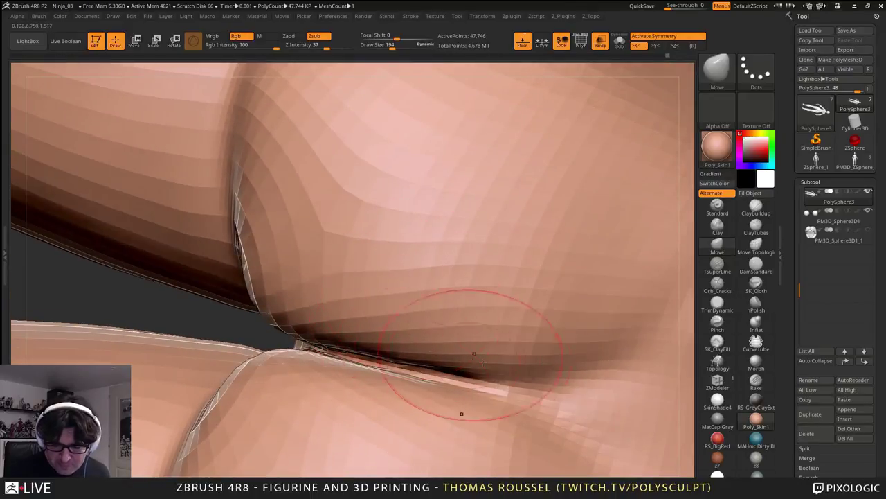
mouse_move(475, 354)
mouse_down()
mouse_move(459, 378)
mouse_move(402, 367)
mouse_up()
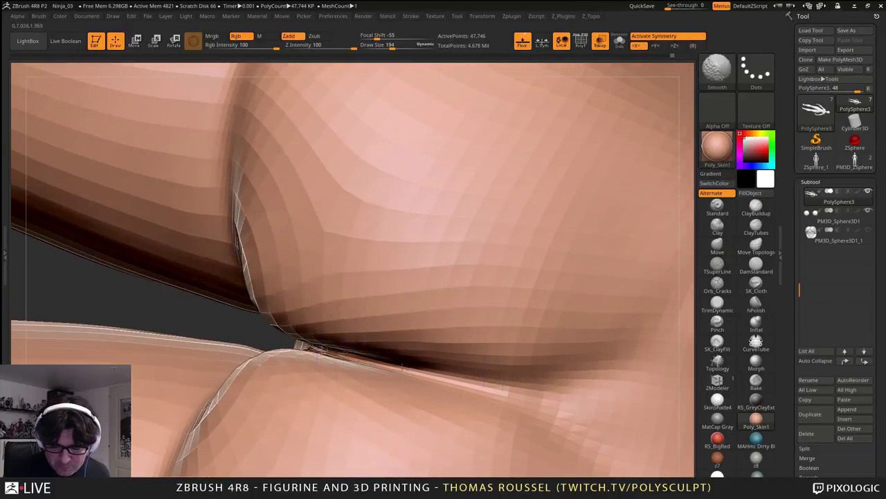
right_drag(394, 365, 421, 373)
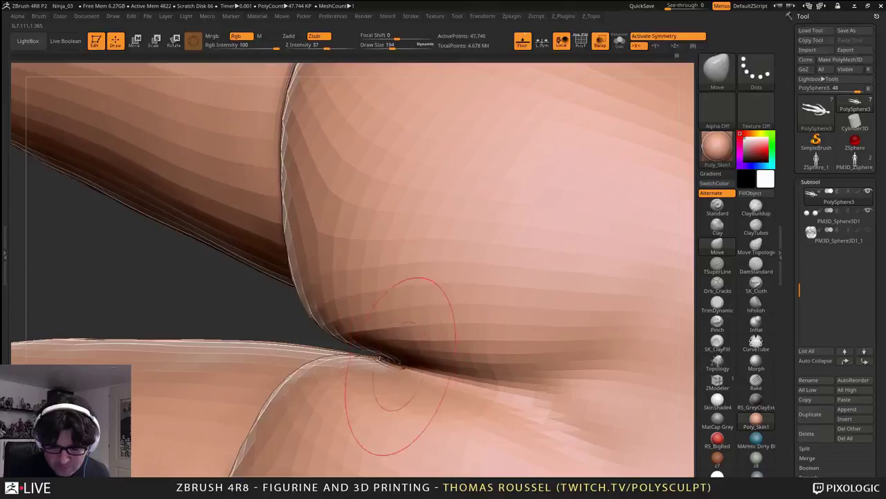
mouse_move(458, 383)
mouse_down()
mouse_move(500, 398)
mouse_move(385, 384)
mouse_move(312, 325)
mouse_move(302, 335)
mouse_move(457, 367)
mouse_move(433, 333)
mouse_move(411, 401)
mouse_move(388, 388)
mouse_move(403, 364)
mouse_move(406, 253)
mouse_move(418, 316)
mouse_up()
- Step down one subdivision level, adjust the lower buttock fold from behind with the Move brush at draw size 206, and go up two levels
ctrl+right_drag(418, 317, 379, 401)
right_click(379, 403)
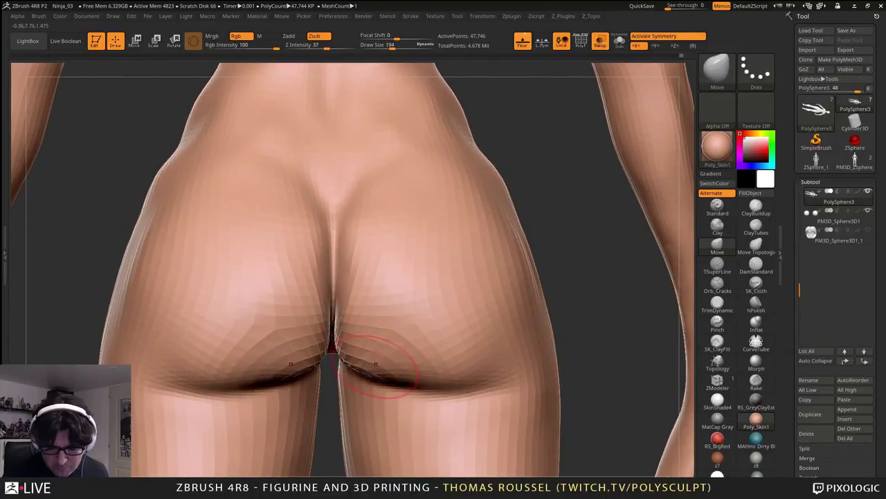
key(shift+d)
mouse_move(377, 367)
right_down()
mouse_move(381, 348)
mouse_move(358, 336)
mouse_move(364, 361)
right_up()
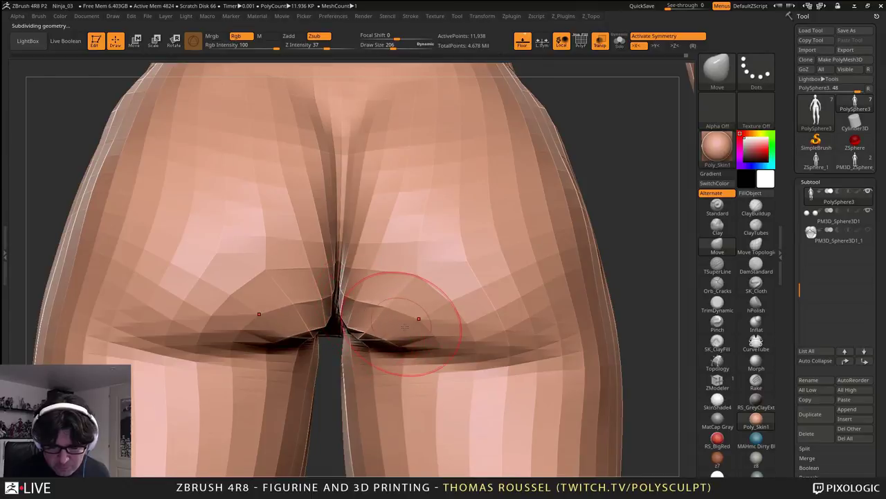
key(d)
key(d)
key(space)
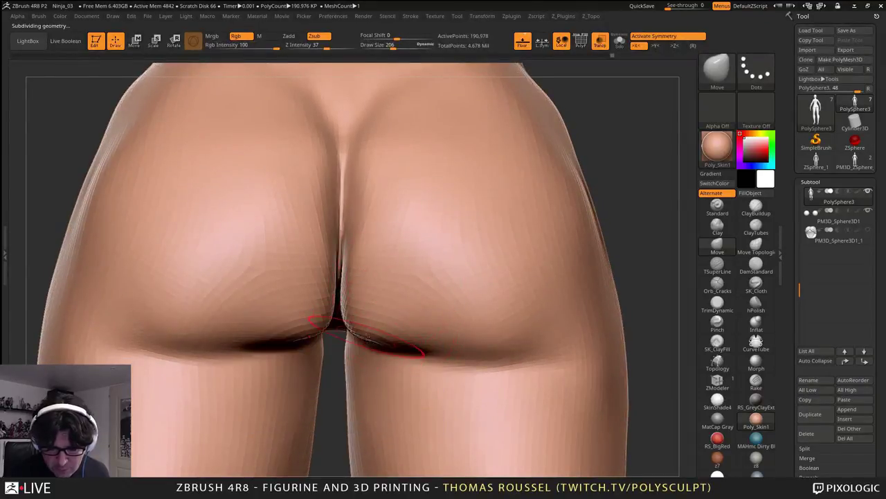
- Smooth the cleft between the buttocks and step down two subdivision levels
right_drag(375, 321, 356, 284)
shift+drag(346, 205, 346, 223)
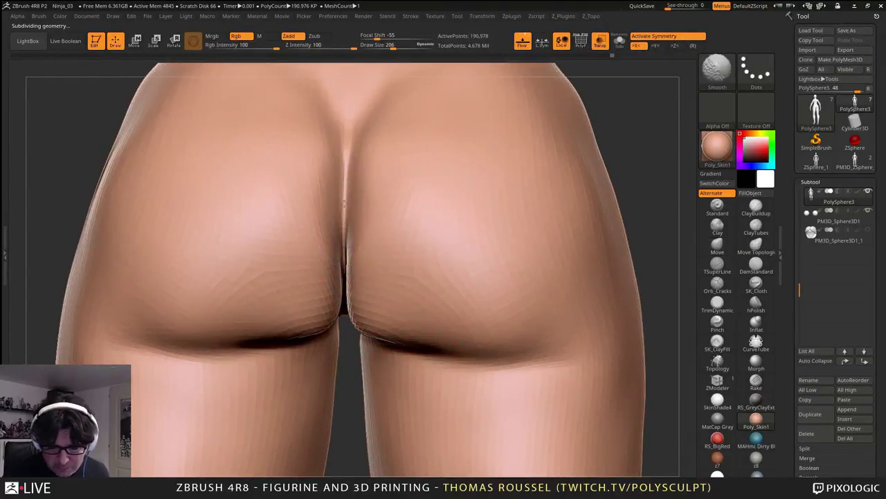
mouse_move(367, 232)
right_down()
mouse_move(370, 258)
mouse_move(373, 184)
right_up()
mouse_move(371, 273)
ctrl+right_down()
mouse_move(358, 380)
mouse_move(359, 350)
ctrl+right_up()
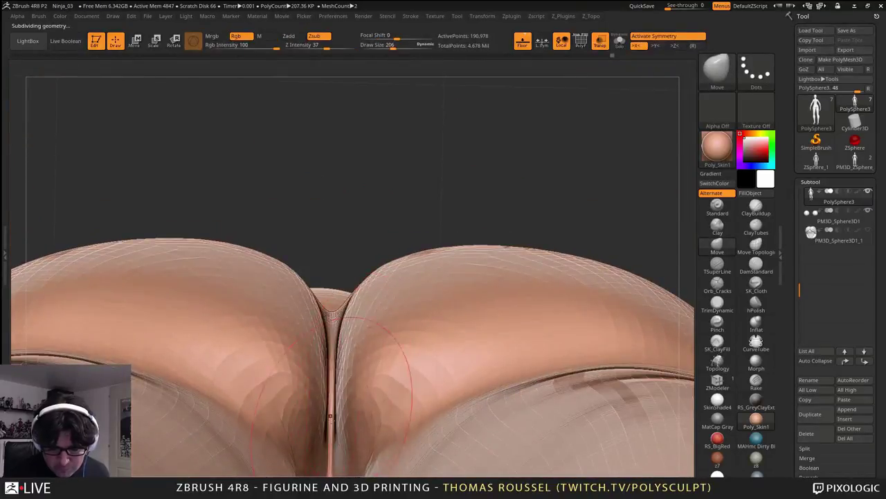
key(shift+d)
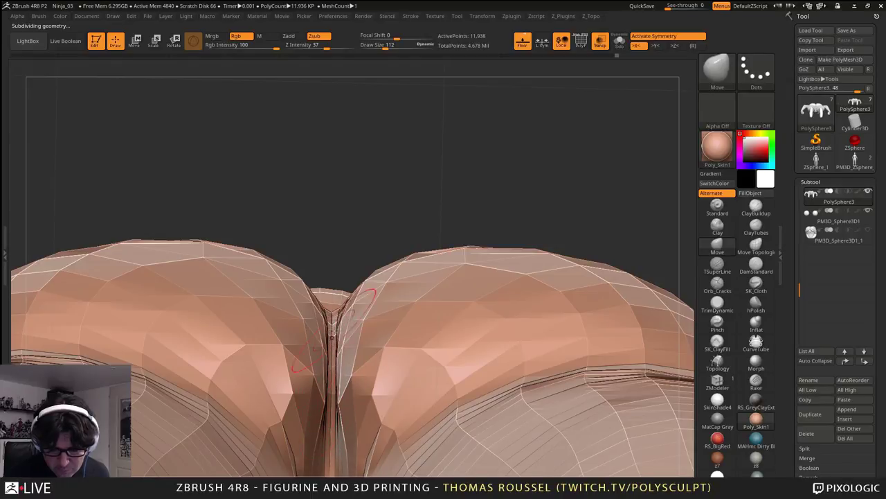
- Adjust the mesh points at the base of the cleft with the Move brush, reducing the draw size to 10
right_drag(337, 421, 335, 363)
drag(333, 364, 332, 329)
mouse_move(360, 344)
right_down()
mouse_move(357, 367)
mouse_move(357, 260)
right_up()
mouse_move(357, 258)
mouse_down()
mouse_move(361, 314)
mouse_move(312, 302)
mouse_up()
key(s)
right_drag(312, 303, 314, 316)
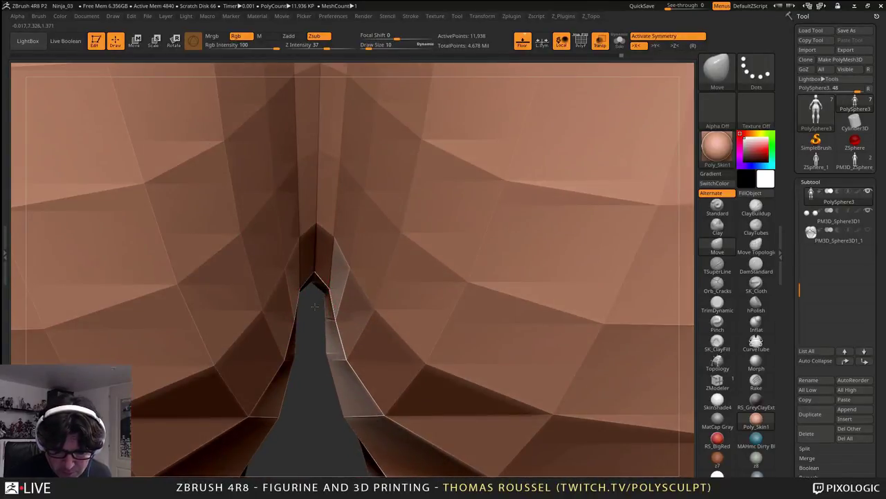
drag(316, 223, 317, 231)
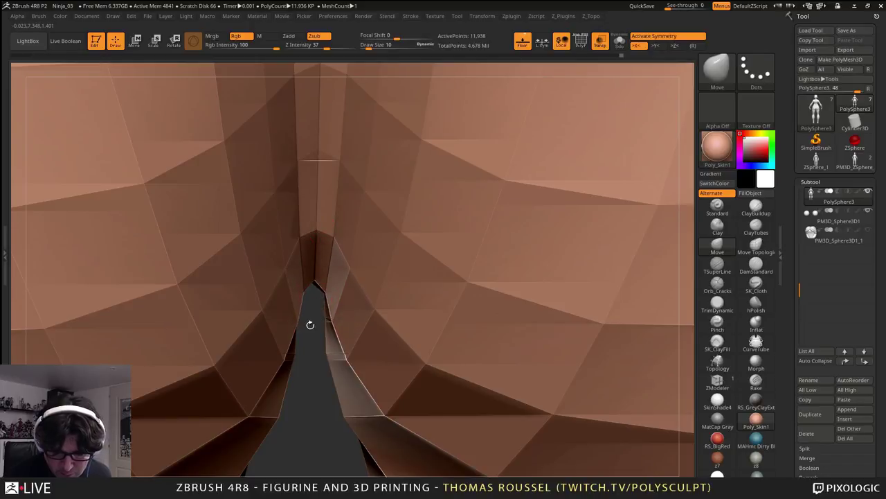
drag(335, 358, 329, 360)
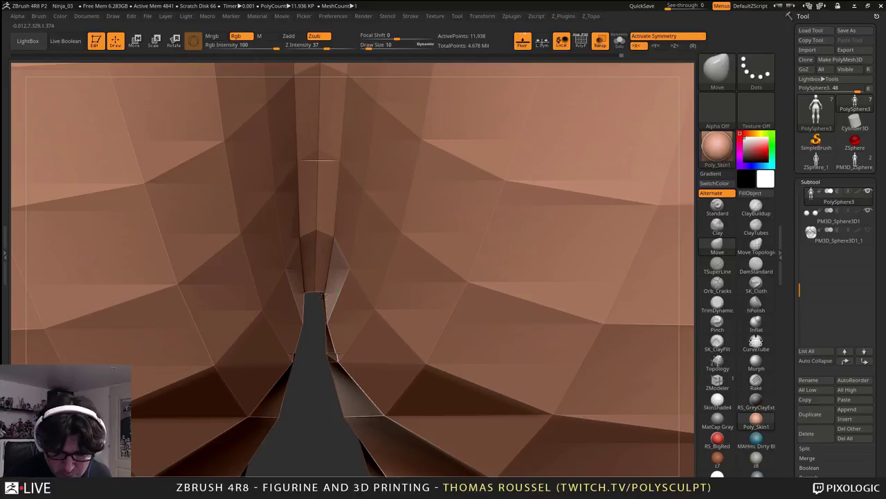
- Isolate the pelvis section of the mesh by hiding the rest of the figure
right_drag(312, 318, 354, 253)
ctrl+right_drag(375, 306, 426, 273)
ctrl+shift+drag(253, 305, 220, 299)
mouse_move(462, 305)
ctrl+right_down()
mouse_move(469, 449)
mouse_move(461, 264)
mouse_move(433, 392)
mouse_move(424, 125)
mouse_move(388, 187)
mouse_move(368, 249)
ctrl+right_up()
ctrl+right_drag(385, 166, 394, 222)
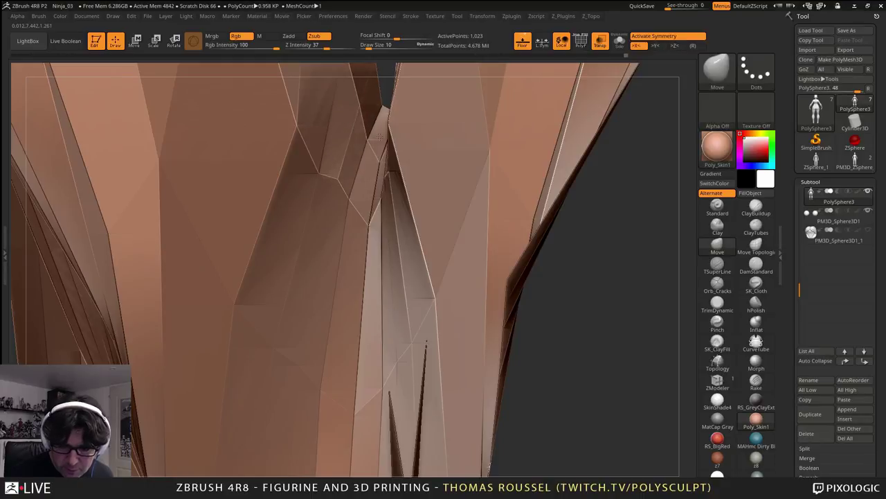
- Untangle and reposition the mesh points between the thighs with the Move brush at draw size 10
mouse_move(374, 148)
mouse_down()
mouse_move(341, 284)
mouse_move(316, 272)
mouse_move(300, 208)
mouse_move(307, 104)
mouse_move(316, 109)
mouse_move(324, 264)
mouse_up()
mouse_move(325, 263)
right_down()
mouse_move(305, 277)
mouse_move(293, 346)
mouse_move(313, 257)
mouse_move(325, 298)
right_up()
drag(325, 296, 328, 192)
drag(303, 267, 311, 284)
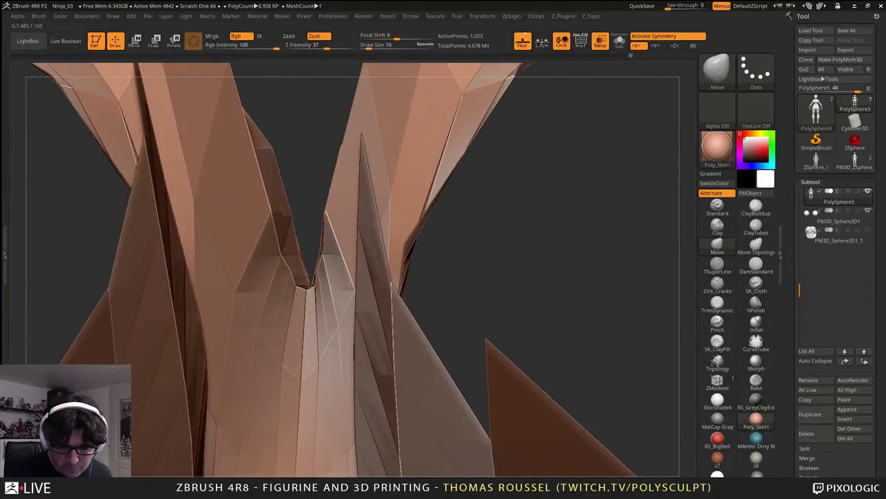
drag(316, 276, 339, 340)
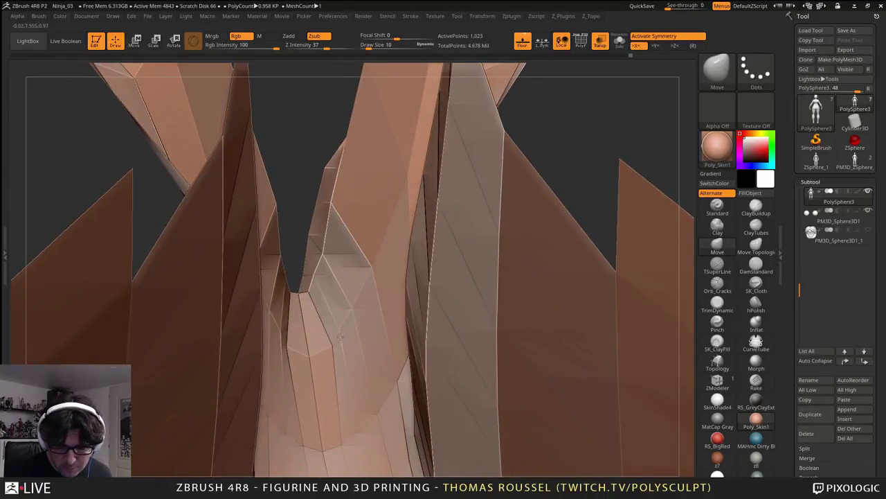
drag(312, 338, 328, 372)
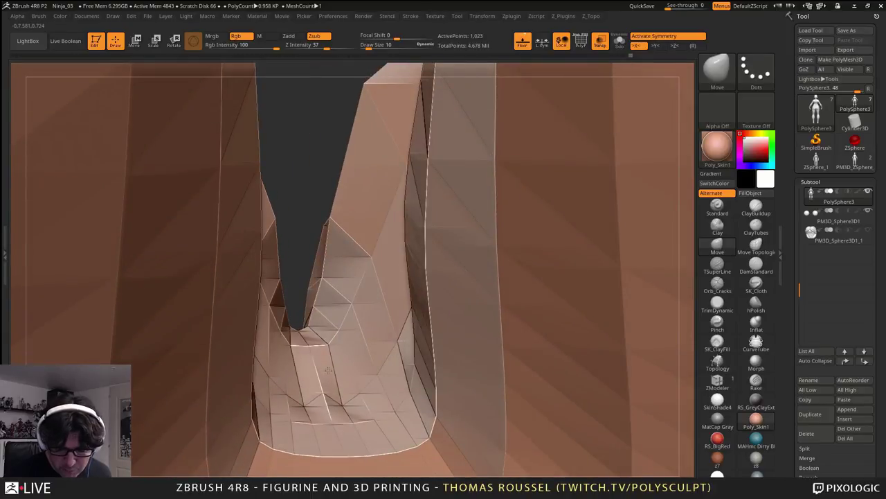
click(344, 400)
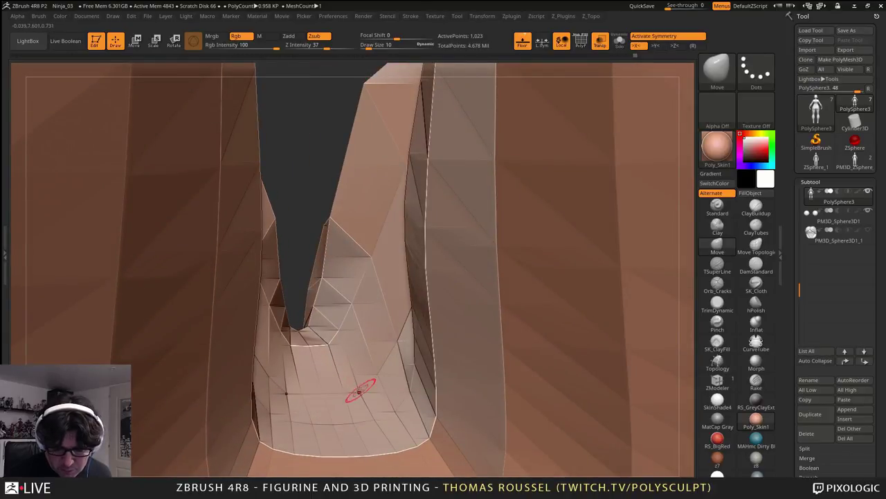
drag(349, 374, 317, 320)
- Even out the strip of polygons under the pelvis with the Move brush at draw size 36
key(s)
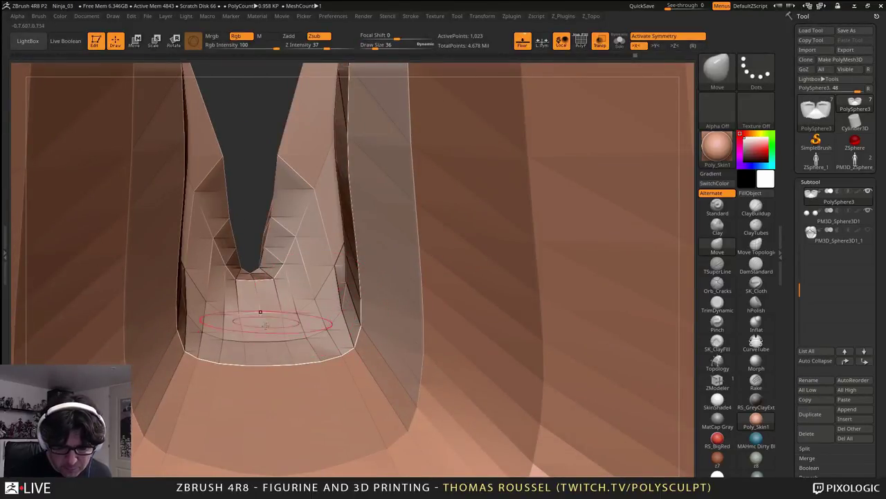
mouse_move(260, 312)
mouse_down()
mouse_move(263, 320)
mouse_move(282, 283)
mouse_move(296, 316)
mouse_up()
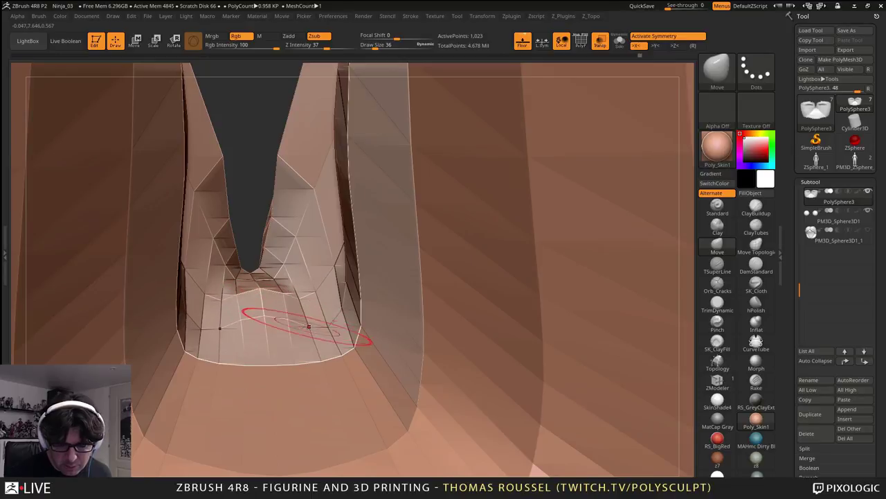
right_drag(308, 327, 317, 309)
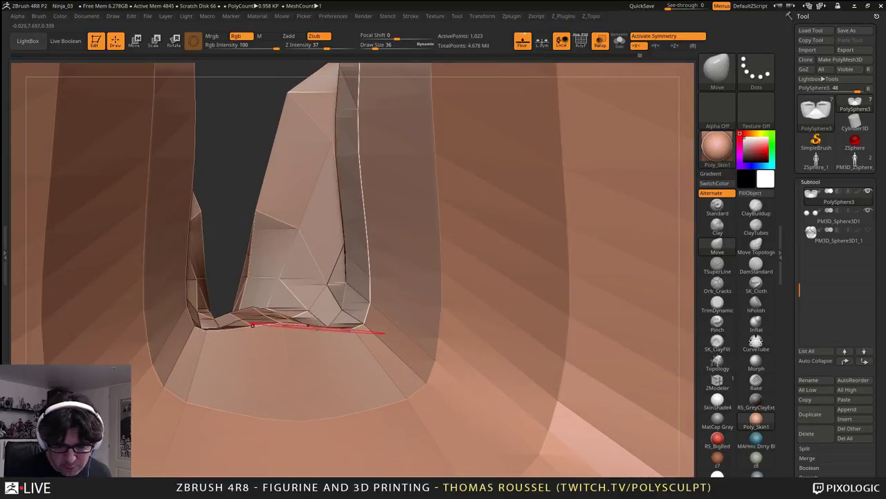
mouse_move(364, 327)
right_down()
mouse_move(312, 327)
mouse_move(353, 316)
right_up()
drag(400, 277, 386, 282)
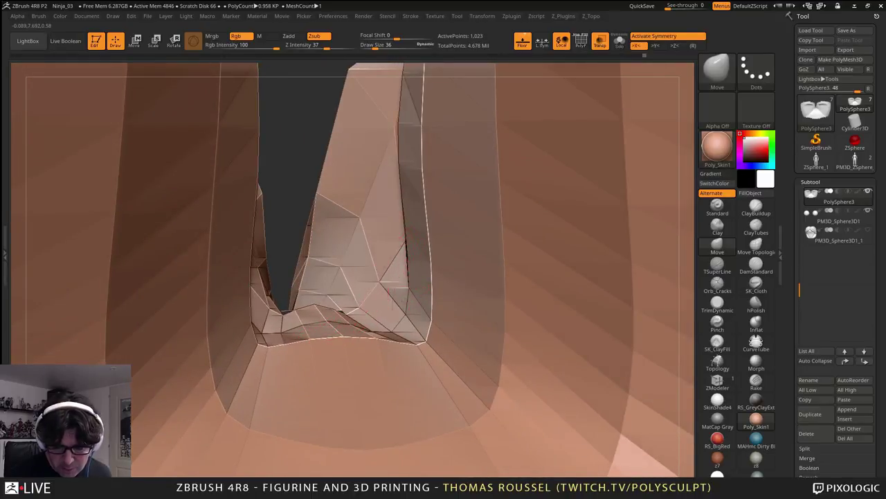
- Realign the edges along the inner thigh walls beside the gap with the Move brush at draw size 36
right_drag(360, 284, 383, 276)
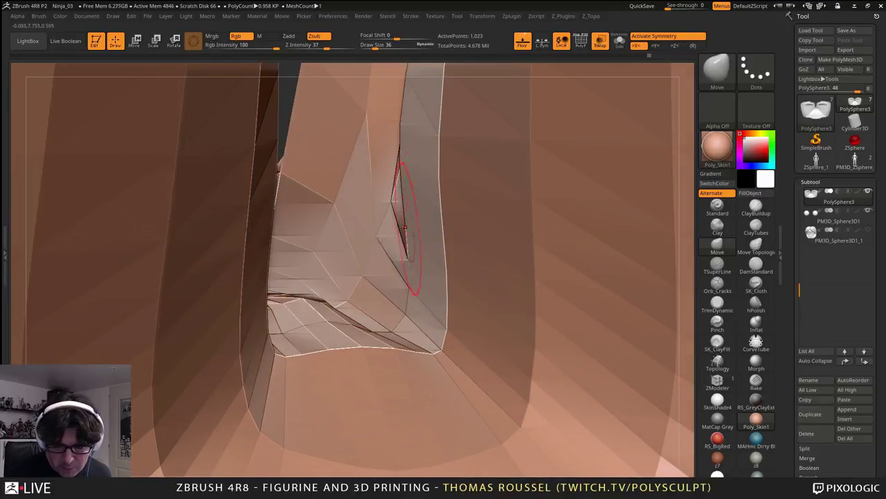
mouse_move(406, 198)
mouse_down()
mouse_move(380, 132)
mouse_move(360, 315)
mouse_move(373, 303)
mouse_move(399, 316)
mouse_up()
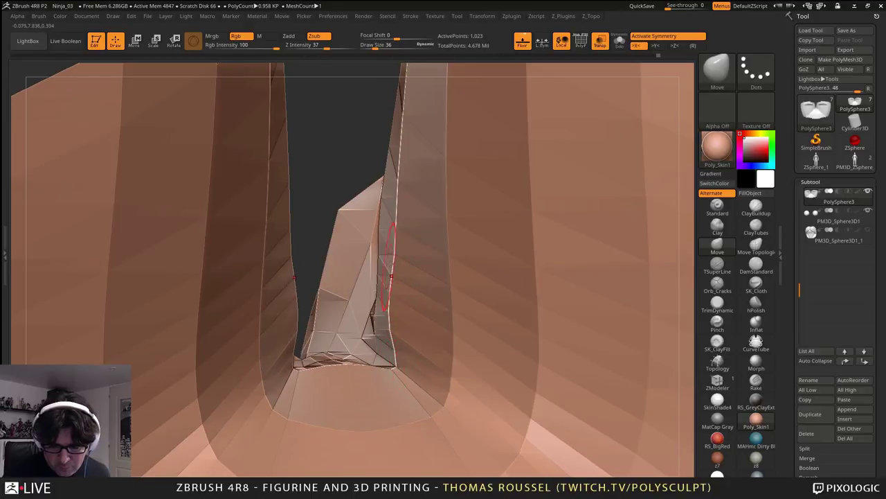
drag(416, 297, 374, 274)
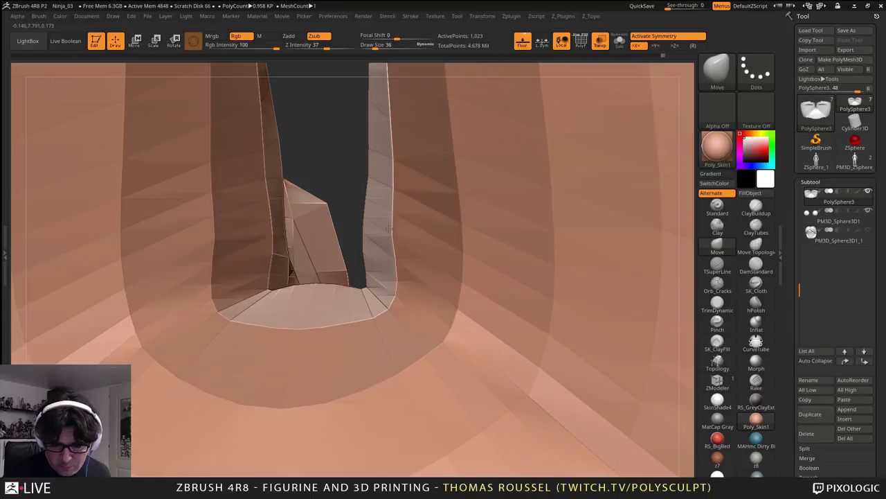
alt+right_drag(391, 188, 374, 277)
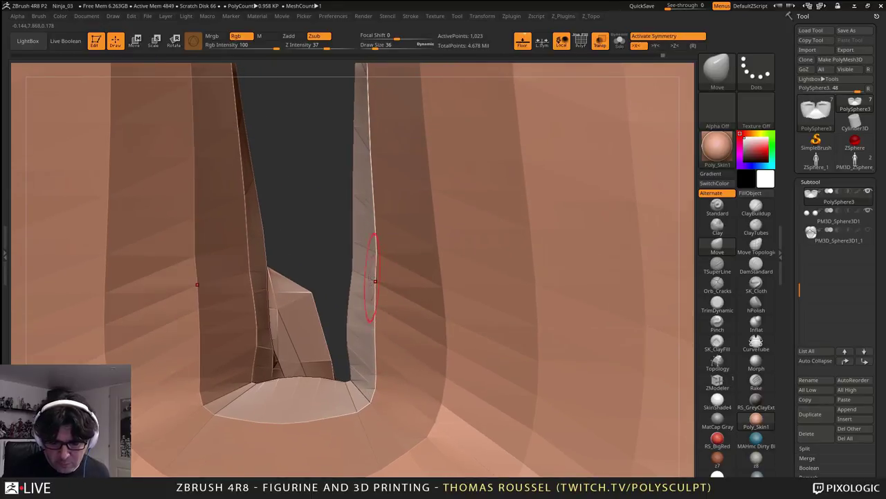
ctrl+right_drag(373, 203, 381, 167)
mouse_move(380, 167)
alt+right_down()
mouse_move(378, 304)
mouse_move(302, 430)
alt+right_up()
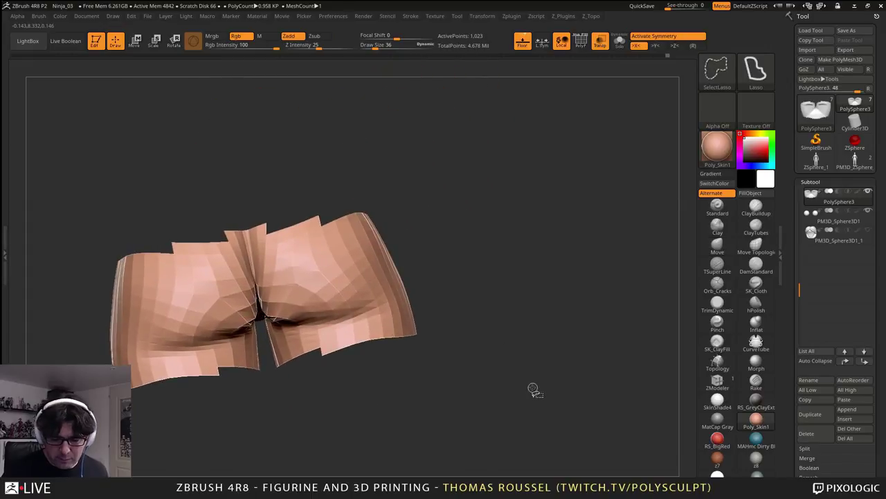
- Unhide the whole figure, raise it four subdivision levels and turn off Transp
ctrl+shift+click(520, 364)
mouse_move(401, 350)
alt+right_down()
mouse_move(386, 361)
mouse_move(382, 235)
alt+right_up()
right_drag(382, 236, 574, 344)
alt+right_drag(574, 344, 338, 304)
ctrl+right_drag(338, 303, 578, 368)
ctrl+right_drag(578, 369, 481, 342)
alt+right_drag(481, 342, 436, 374)
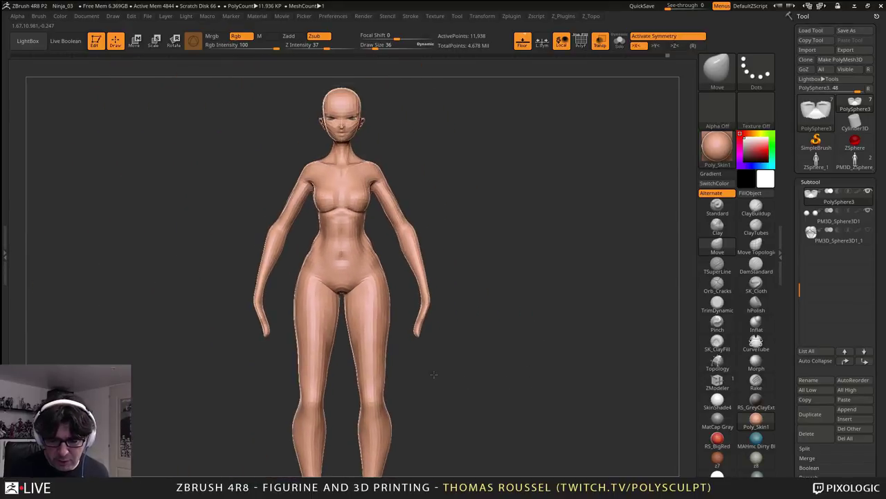
drag(467, 369, 470, 348)
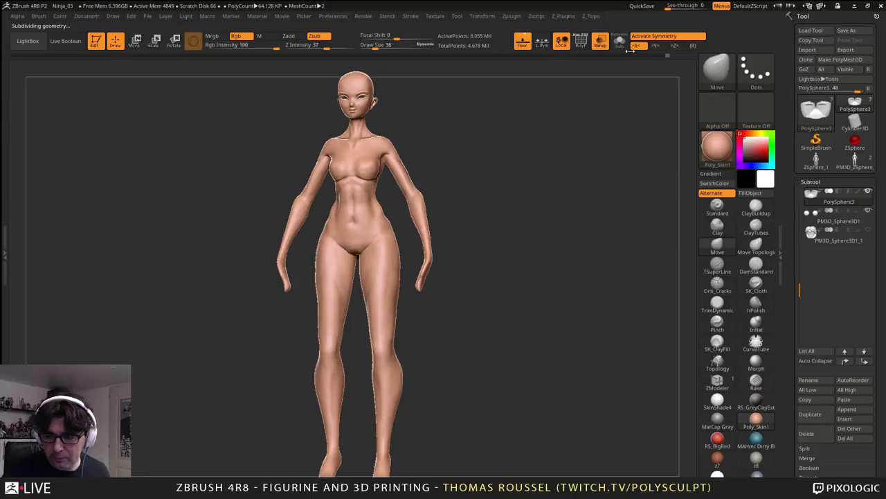
click(600, 43)
- Step down four subdivision levels and reshape the outer and lower breast contour with the Move brush at draw size 166
alt+drag(489, 217, 559, 295)
alt+right_drag(337, 319, 384, 371)
key(shift+d)
key(shift+d)
key(shift+d)
key(shift+d)
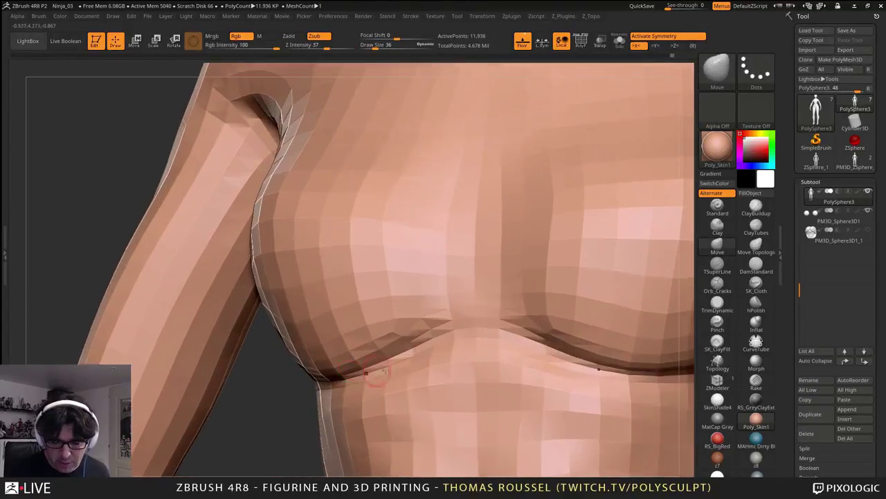
click(720, 241)
key(s)
drag(523, 205, 537, 206)
mouse_move(453, 272)
right_down()
mouse_move(397, 357)
mouse_move(361, 368)
mouse_move(354, 362)
right_up()
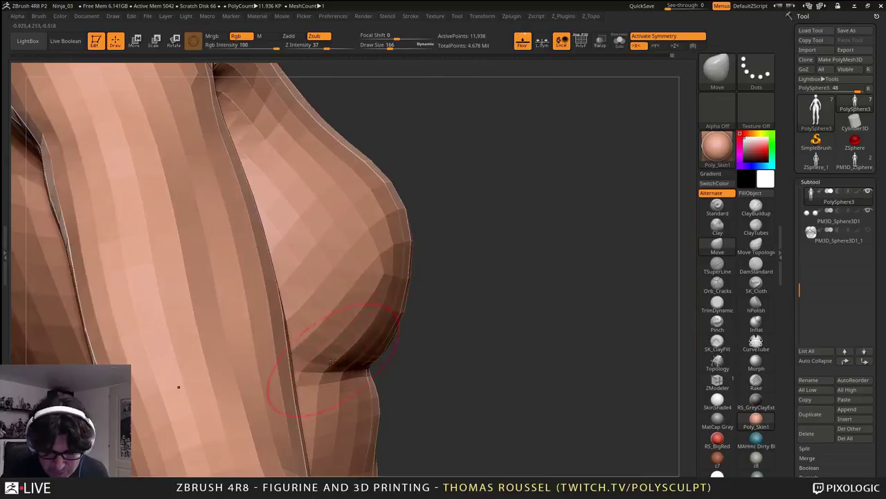
mouse_move(388, 335)
right_down()
mouse_move(407, 357)
mouse_move(384, 336)
right_up()
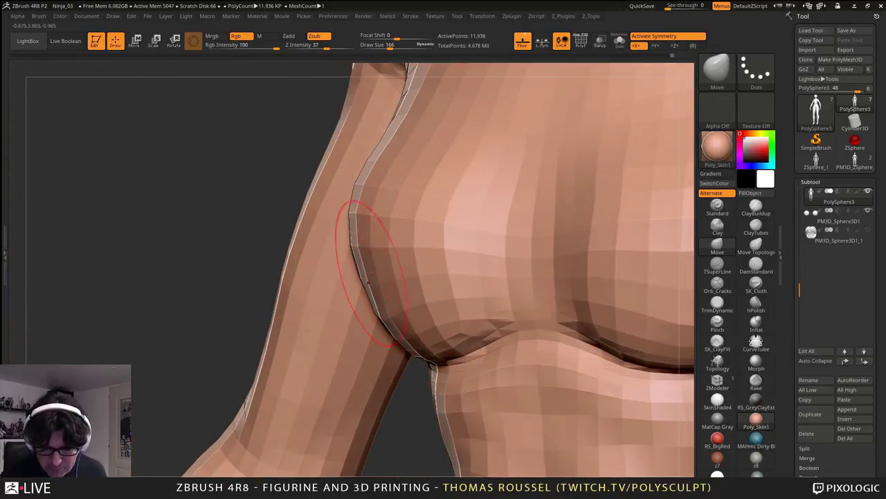
right_drag(422, 303, 418, 276)
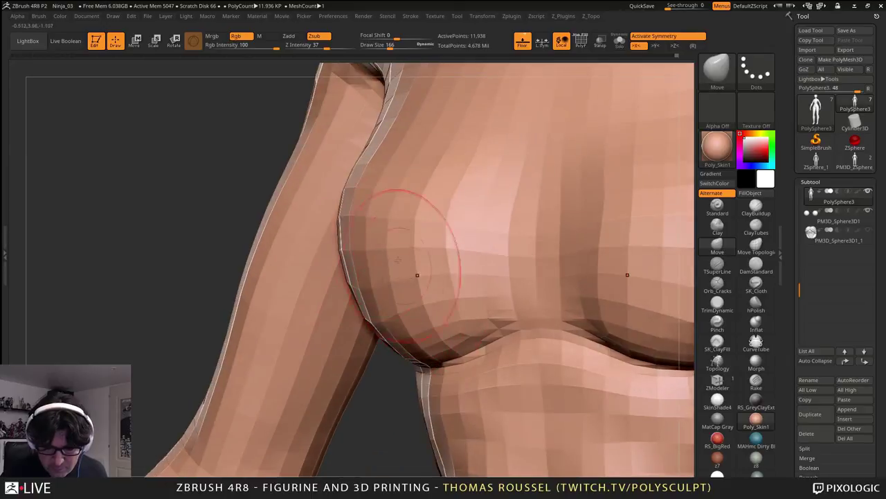
- Go up one subdivision level from the lowest and smooth the outer side and underside of the breast
key(d)
key(d)
key(d)
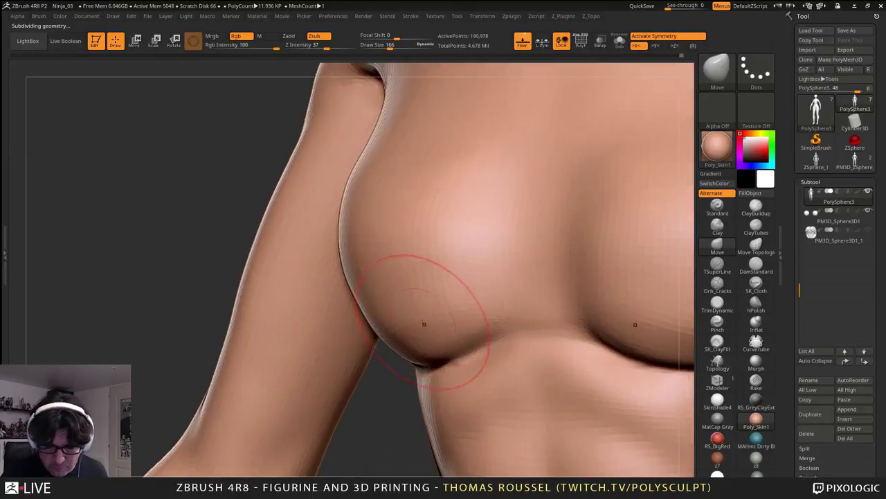
key(shift+d)
key(shift+d)
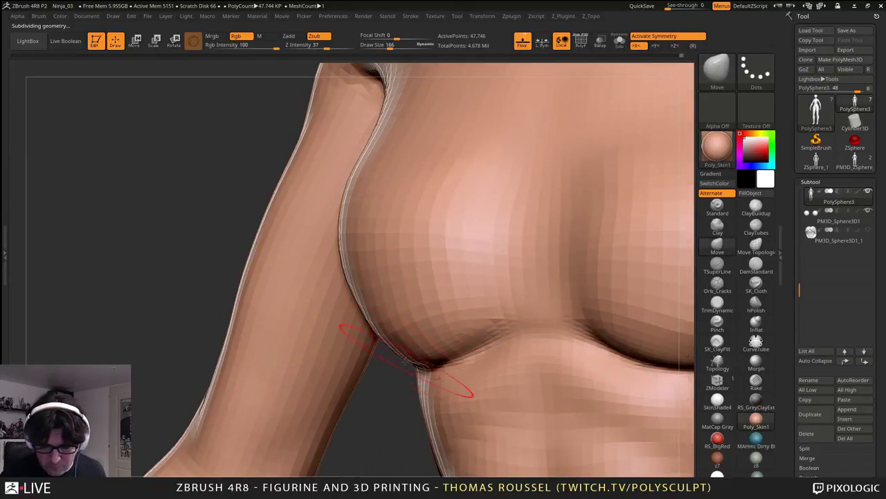
right_drag(405, 360, 379, 347)
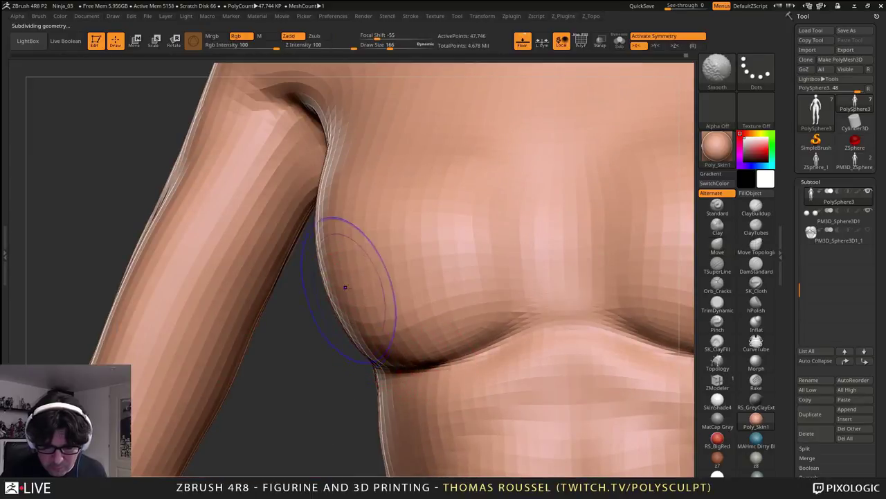
mouse_move(346, 287)
shift+mouse_down()
mouse_move(343, 256)
mouse_move(369, 347)
shift+mouse_up()
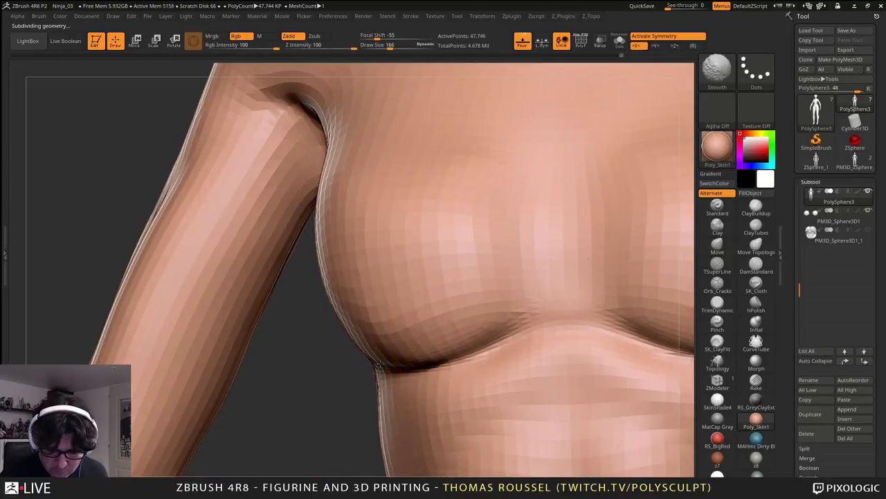
right_drag(405, 339, 444, 333)
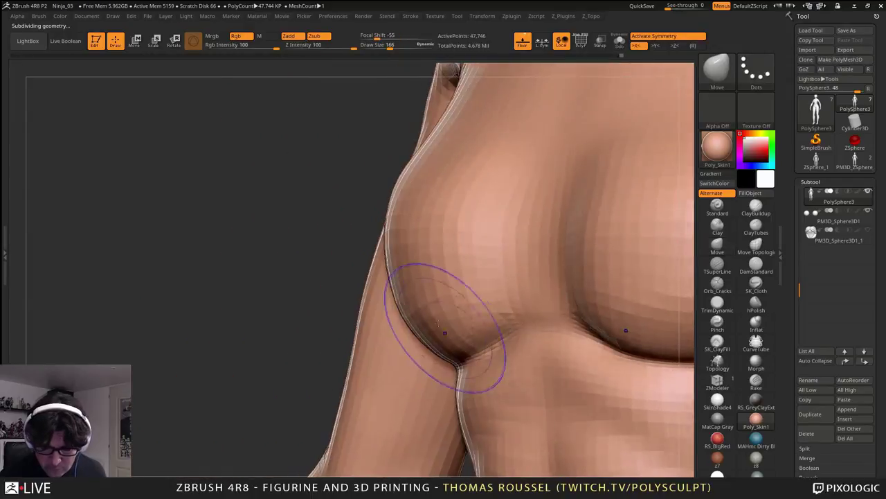
shift+drag(444, 333, 423, 305)
shift+drag(417, 170, 426, 200)
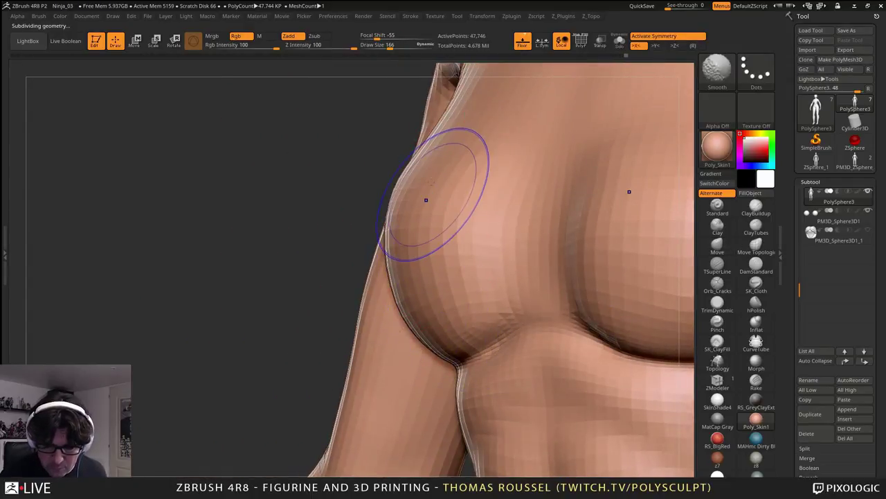
- Step down one subdivision level and adjust the breast's outer side and lower fold with the Move brush at draw size 166
key(shift+d)
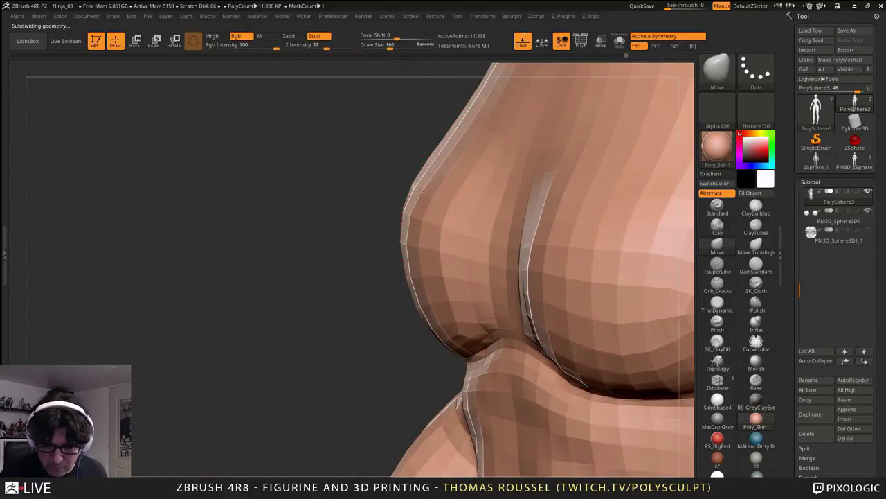
right_drag(419, 191, 432, 198)
drag(378, 153, 363, 147)
mouse_move(363, 147)
right_down()
mouse_move(396, 156)
mouse_move(290, 175)
right_up()
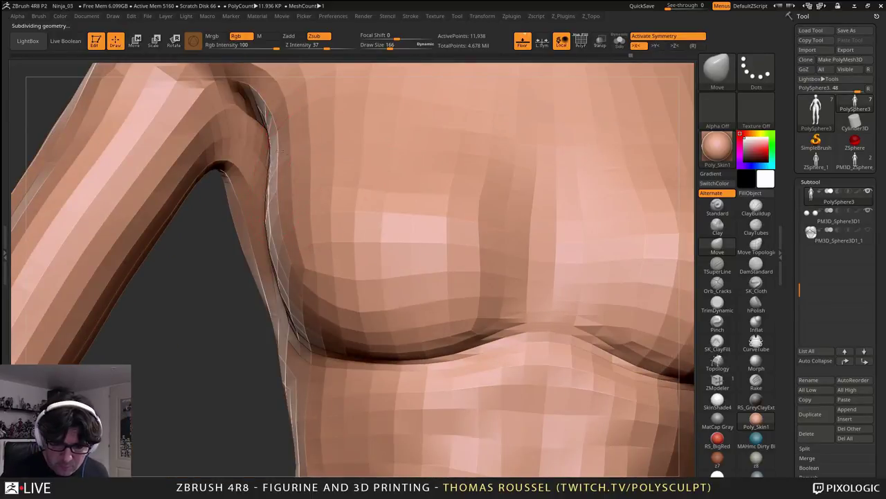
drag(279, 150, 276, 152)
drag(373, 349, 380, 360)
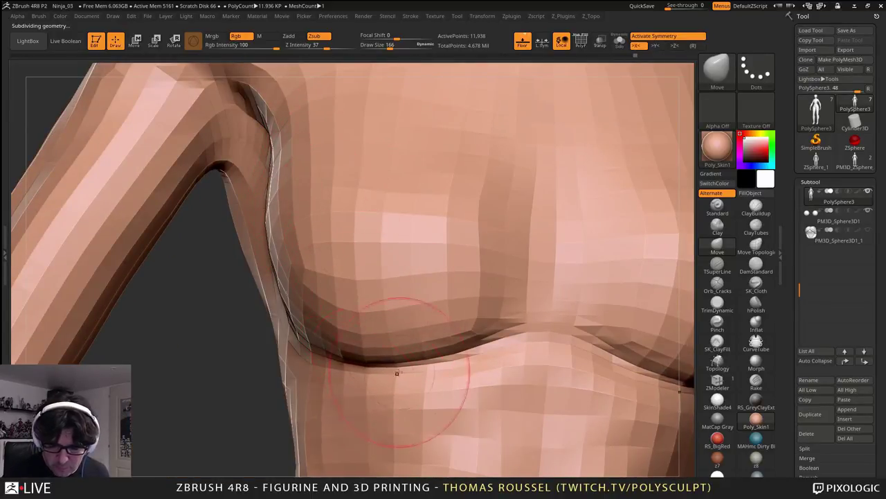
- Refine the breast's lower outer contour and fold with the Move brush at draw size 166, checking it from several angles
mouse_move(397, 373)
right_down()
mouse_move(498, 210)
mouse_move(494, 193)
right_up()
drag(351, 389, 345, 398)
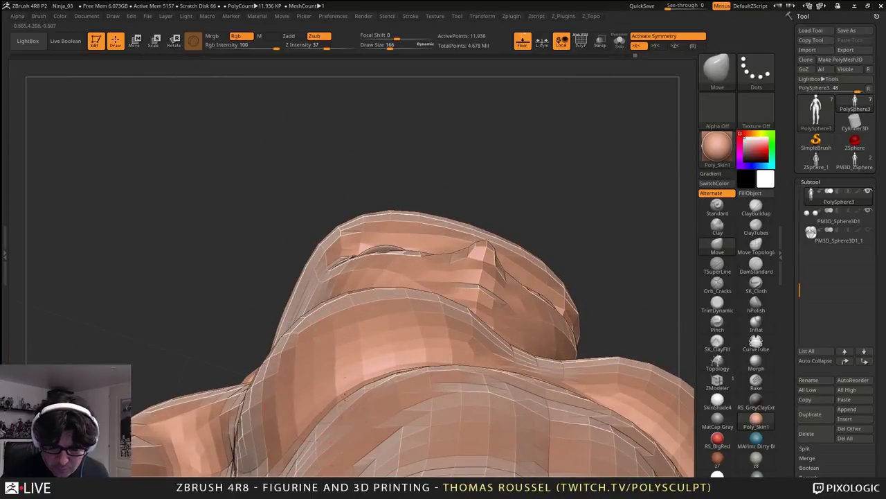
right_drag(367, 376, 298, 284)
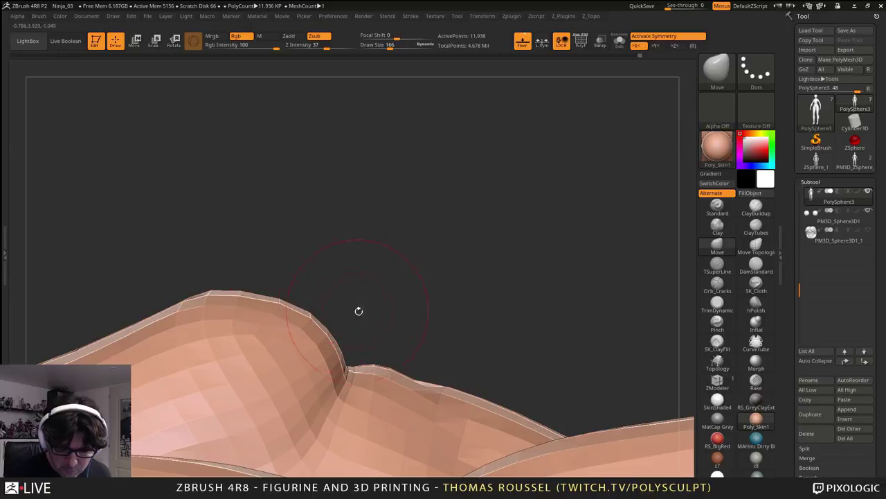
mouse_move(358, 311)
right_down()
mouse_move(277, 301)
mouse_move(332, 295)
right_up()
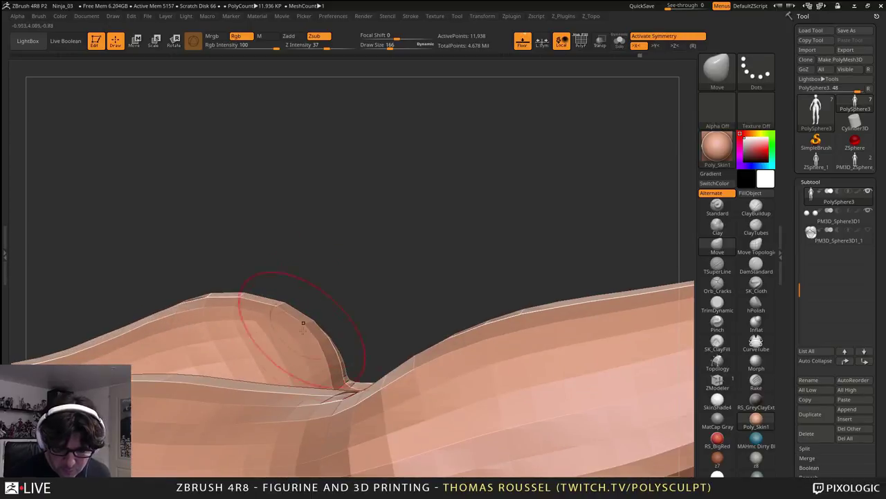
mouse_move(292, 316)
right_down()
mouse_move(356, 275)
mouse_move(386, 238)
right_up()
mouse_move(425, 174)
right_down()
mouse_move(412, 149)
mouse_move(387, 263)
mouse_move(354, 313)
mouse_move(395, 297)
mouse_move(487, 229)
mouse_move(464, 143)
mouse_move(501, 131)
mouse_move(436, 143)
right_up()
right_drag(404, 218, 457, 297)
ctrl+right_drag(457, 297, 531, 317)
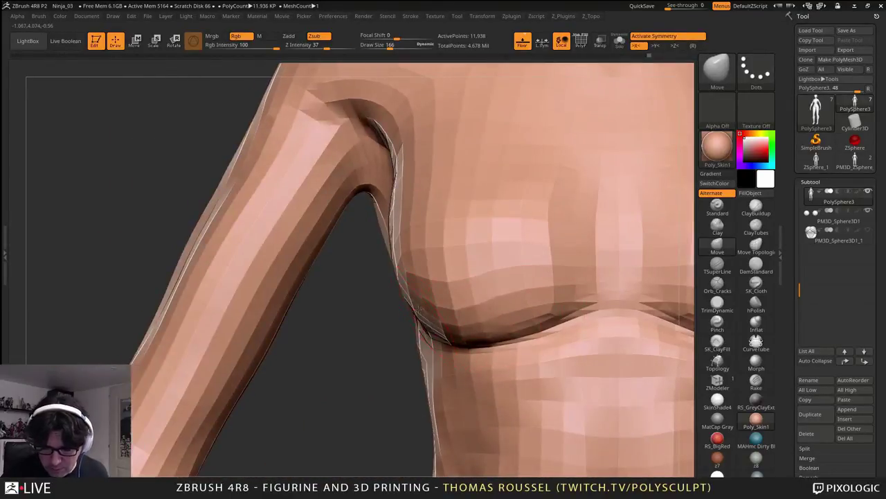
mouse_move(418, 308)
right_down()
mouse_move(339, 261)
mouse_move(316, 277)
mouse_move(371, 301)
right_up()
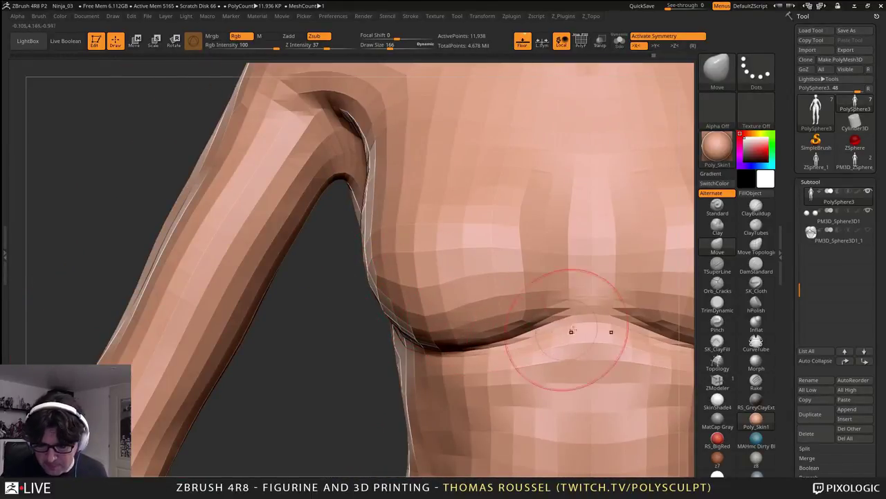
mouse_move(572, 331)
ctrl+right_down()
mouse_move(590, 245)
mouse_move(441, 291)
mouse_move(360, 298)
ctrl+right_up()
- Raise the figure four subdivision levels and smooth the armpit crease between the chest and upper arm
alt+right_drag(511, 363, 367, 184)
key(d)
key(d)
key(d)
key(d)
ctrl+right_drag(443, 326, 430, 297)
right_drag(505, 347, 445, 298)
alt+right_drag(443, 249, 439, 211)
right_drag(478, 338, 460, 351)
key(shift)
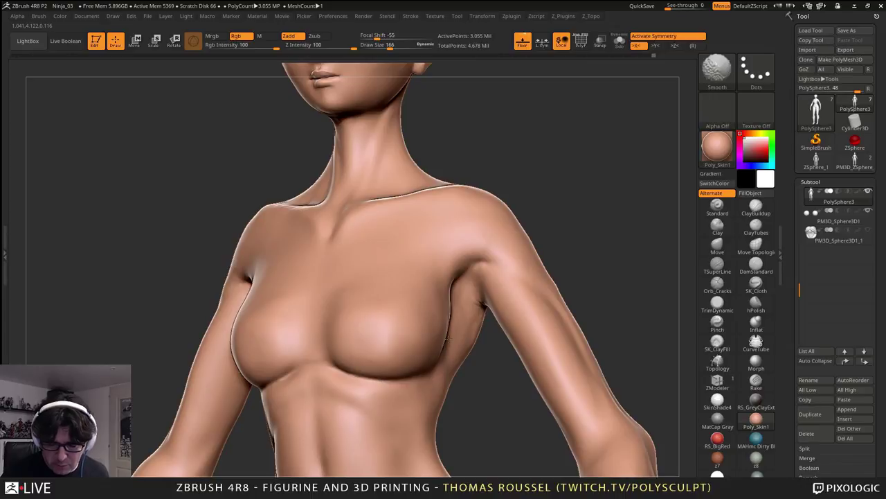
shift+drag(486, 285, 491, 280)
ctrl+right_drag(491, 232, 489, 251)
mouse_move(486, 282)
alt+right_down()
mouse_move(487, 291)
mouse_move(494, 285)
alt+right_up()
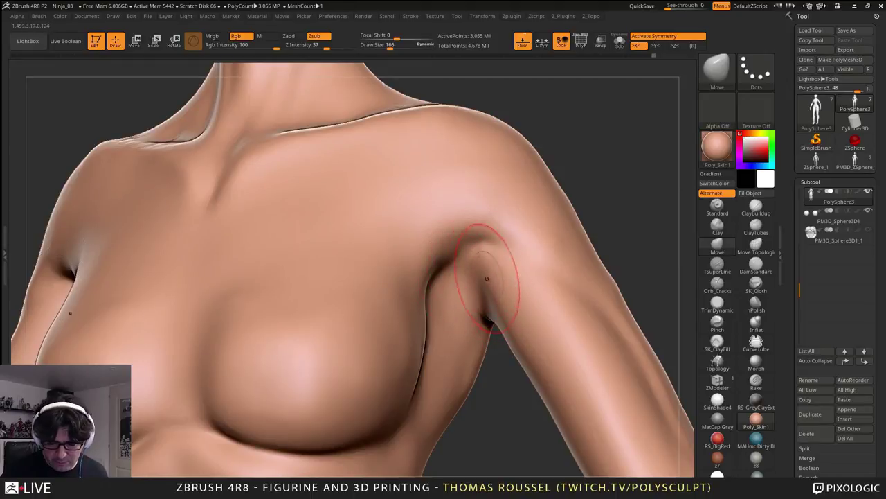
- Examine the reshaped chest, shoulders, neck and upper back from the front, side and rear
right_drag(487, 278, 388, 355)
alt+right_drag(424, 377, 418, 358)
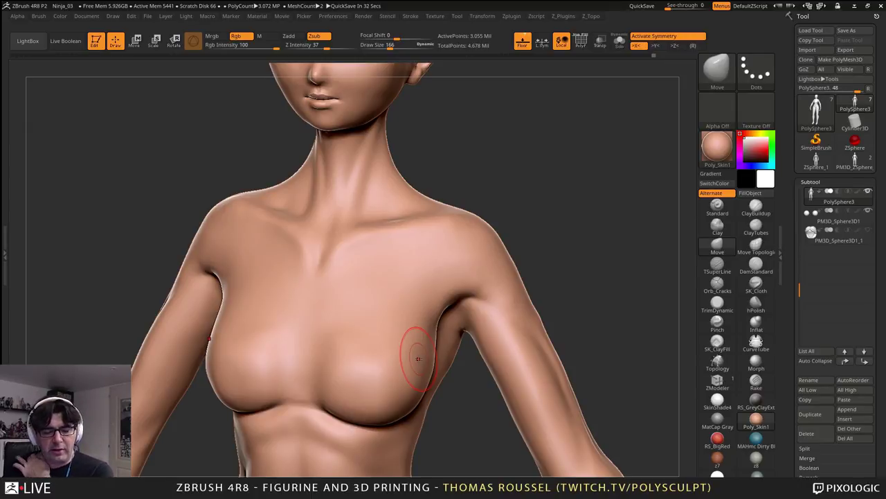
drag(553, 211, 215, 295)
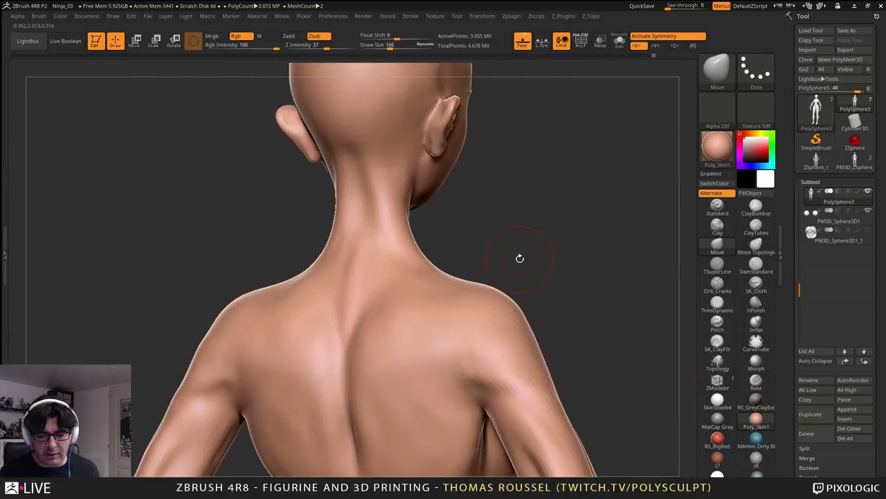
drag(520, 258, 524, 255)
alt+drag(517, 221, 509, 119)
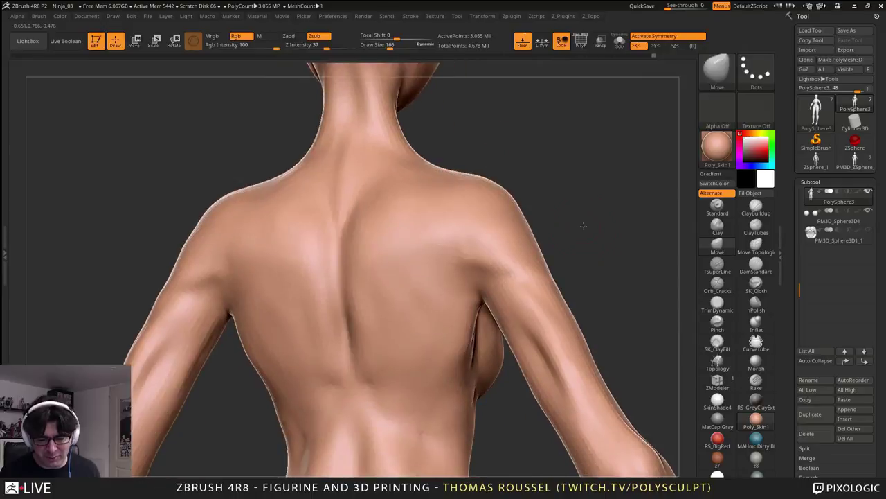
alt+drag(583, 226, 558, 334)
drag(558, 334, 547, 274)
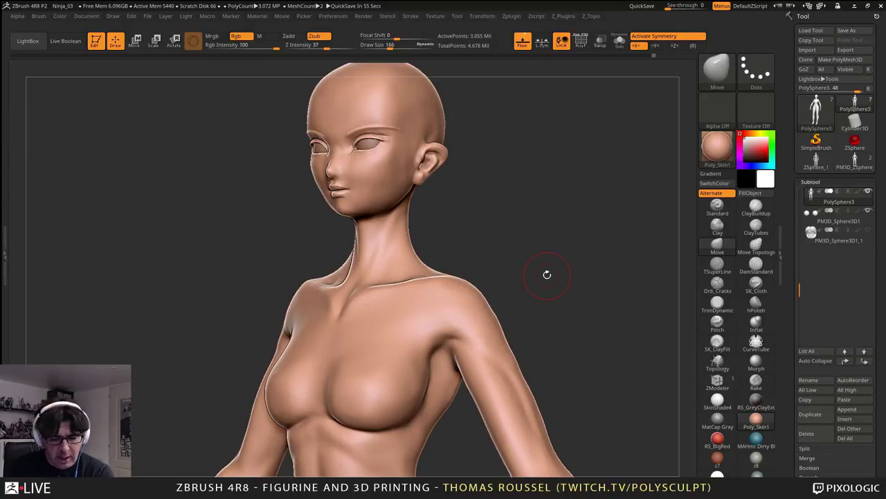
drag(557, 267, 595, 275)
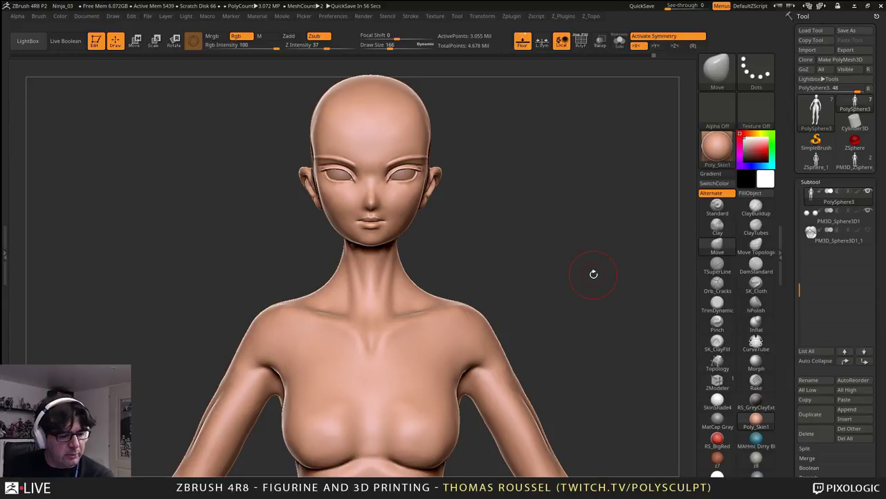
- Examine the whole figure's proportions from the hips and legs up to the torso, then inspect the face and neck up close
mouse_move(592, 289)
mouse_down()
mouse_move(582, 291)
mouse_move(590, 304)
mouse_move(583, 246)
mouse_move(605, 266)
mouse_move(582, 299)
mouse_move(596, 243)
mouse_move(651, 246)
mouse_move(568, 247)
mouse_move(558, 208)
mouse_move(558, 221)
mouse_up()
alt+drag(610, 381, 615, 279)
alt+drag(590, 408, 577, 298)
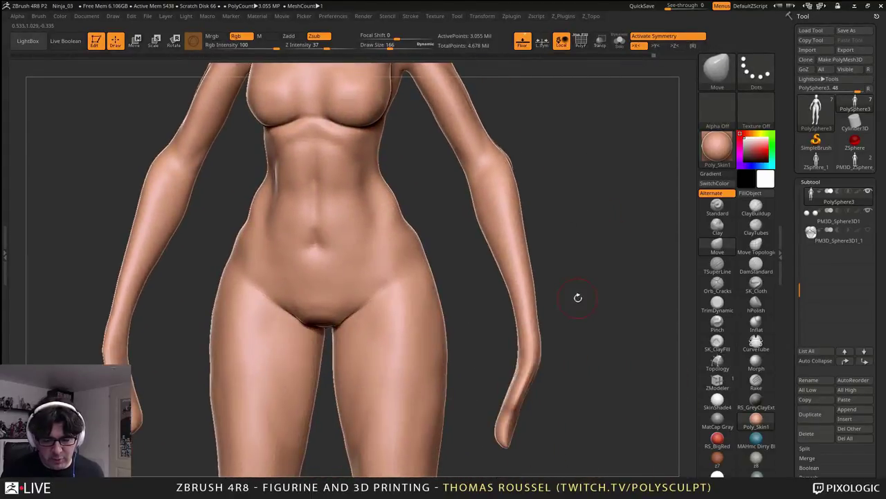
alt+drag(576, 387, 579, 250)
mouse_move(554, 416)
alt+mouse_down()
mouse_move(548, 272)
mouse_move(559, 251)
mouse_move(546, 207)
mouse_move(492, 305)
mouse_move(412, 203)
mouse_move(442, 312)
mouse_move(442, 417)
alt+mouse_up()
alt+drag(524, 319, 487, 471)
alt+drag(511, 308, 514, 454)
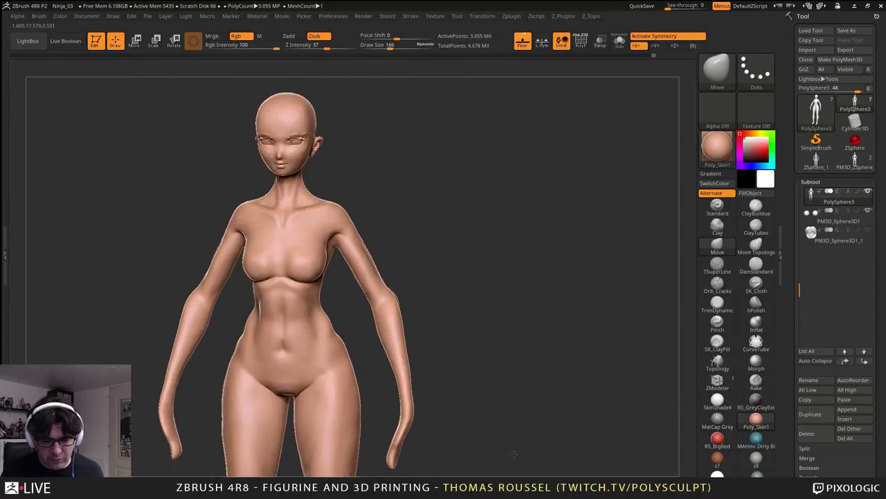
mouse_move(554, 331)
mouse_down()
mouse_move(511, 336)
mouse_move(481, 300)
mouse_move(538, 311)
mouse_move(516, 311)
mouse_up()
mouse_move(524, 291)
alt+mouse_down()
mouse_move(534, 316)
mouse_move(503, 251)
mouse_move(538, 258)
mouse_move(538, 249)
mouse_move(529, 316)
mouse_move(522, 311)
mouse_move(570, 285)
alt+mouse_up()
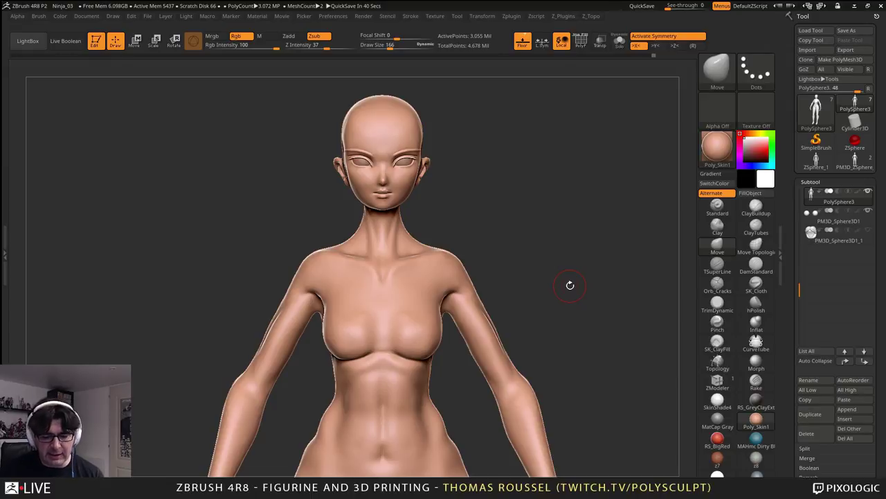
mouse_move(574, 285)
mouse_down()
mouse_move(538, 286)
mouse_move(512, 225)
mouse_move(543, 203)
mouse_move(512, 324)
mouse_move(574, 247)
mouse_move(519, 257)
mouse_move(617, 215)
mouse_move(624, 194)
mouse_move(434, 192)
mouse_move(498, 256)
mouse_move(555, 209)
mouse_up()
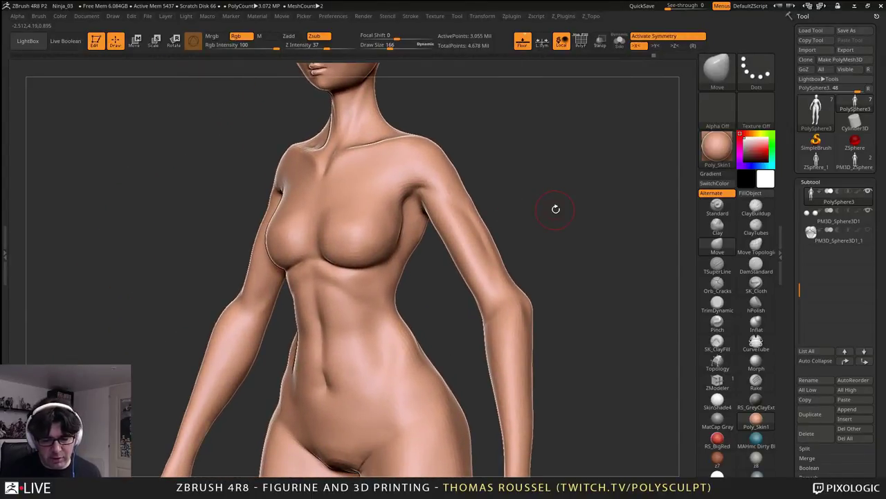
mouse_move(435, 284)
mouse_down()
mouse_move(421, 287)
mouse_move(479, 293)
mouse_up()
mouse_move(583, 291)
mouse_down()
mouse_move(561, 267)
mouse_move(575, 270)
mouse_move(544, 259)
mouse_move(503, 272)
mouse_move(516, 277)
mouse_move(496, 295)
mouse_move(575, 253)
mouse_move(621, 256)
mouse_move(503, 326)
mouse_move(460, 259)
mouse_move(560, 302)
mouse_move(538, 261)
mouse_move(556, 275)
mouse_move(567, 329)
mouse_move(519, 269)
mouse_move(512, 281)
mouse_up()
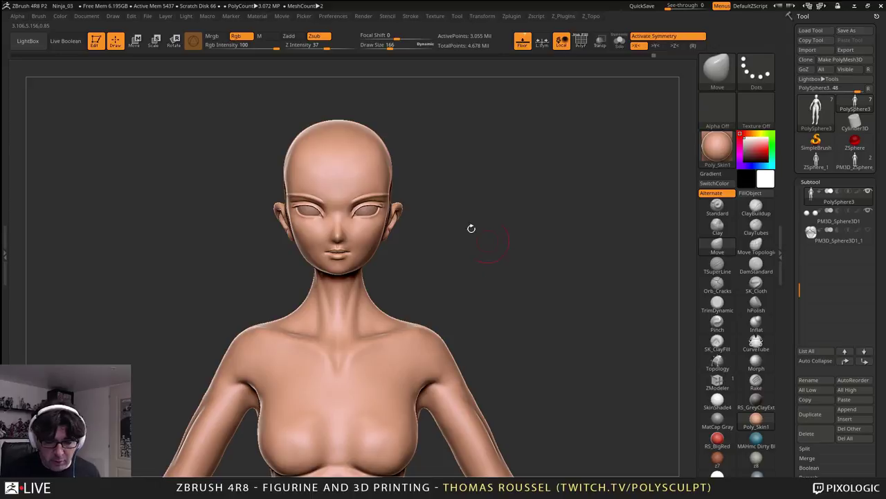
mouse_move(359, 201)
ctrl+right_down()
mouse_move(413, 285)
mouse_move(396, 259)
ctrl+right_up()
mouse_move(516, 332)
mouse_down()
mouse_move(568, 326)
mouse_move(559, 312)
mouse_up()
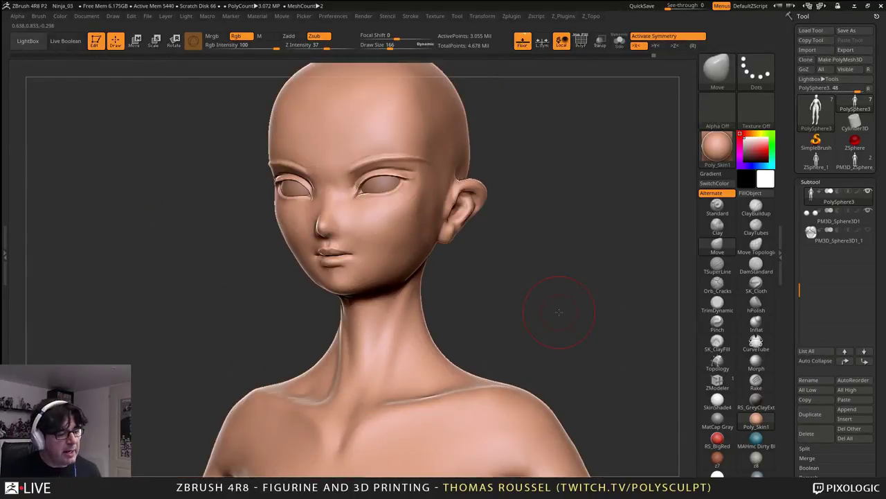